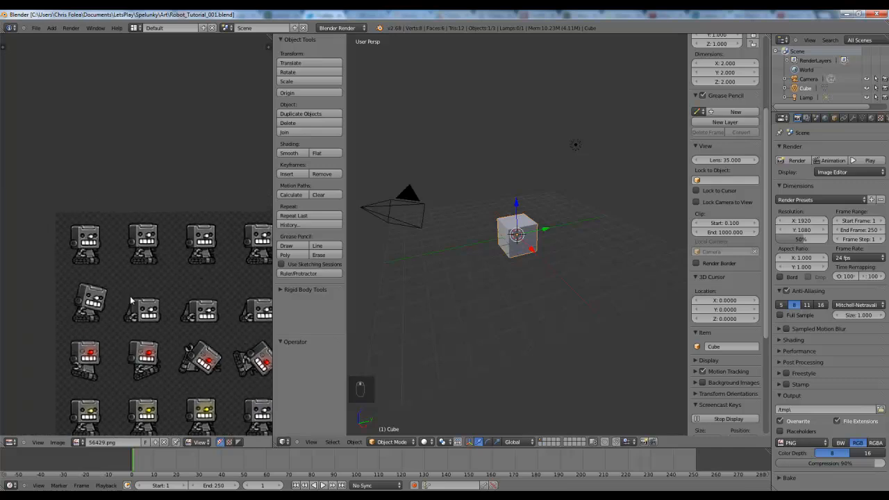
# - Cut the default cube into two halves in Edit Mode with one centred vertical loop cut across the X axis
pyautogui.moveTo(491, 282); pyautogui.dragTo(528, 276, button='middle')
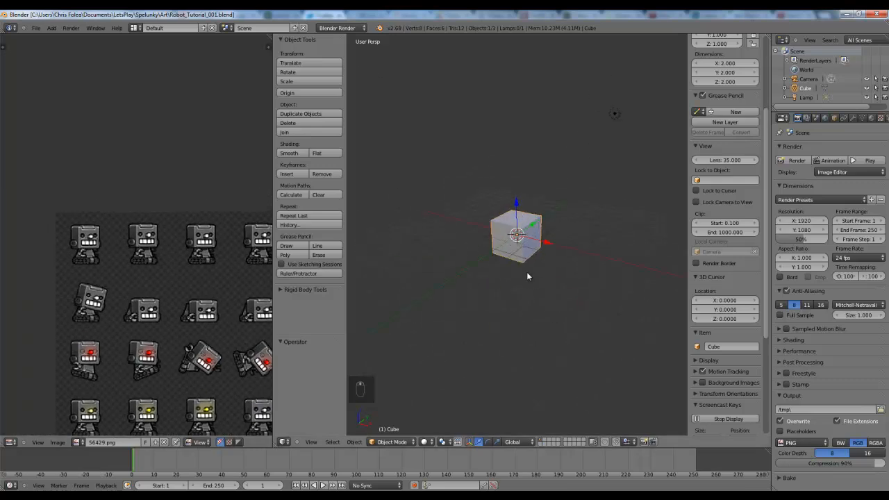
pyautogui.press('KP_3')
pyautogui.press('KP_5')
pyautogui.press('z')
pyautogui.scroll(6, 540, 278)
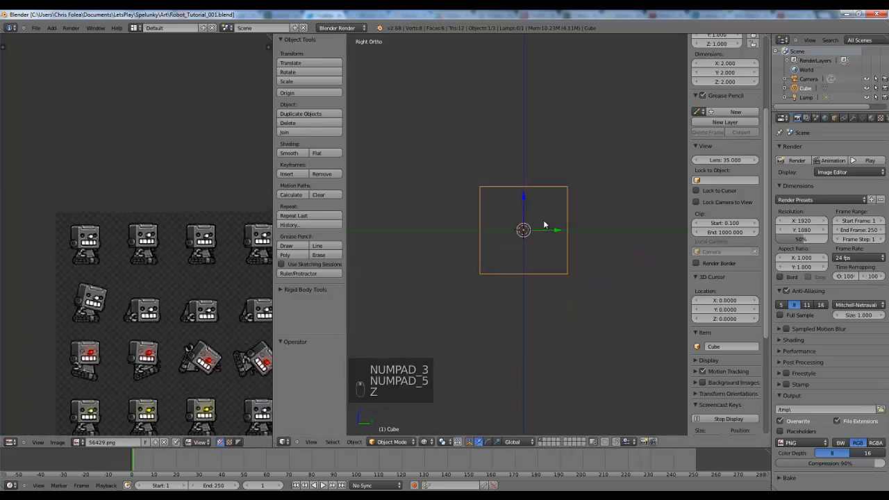
pyautogui.press('Tab')
pyautogui.press('a')
pyautogui.press('a')
pyautogui.moveTo(540, 278); pyautogui.dragTo(545, 235, button='middle')
pyautogui.press('z')
pyautogui.hotkey('ctrl', 'r')
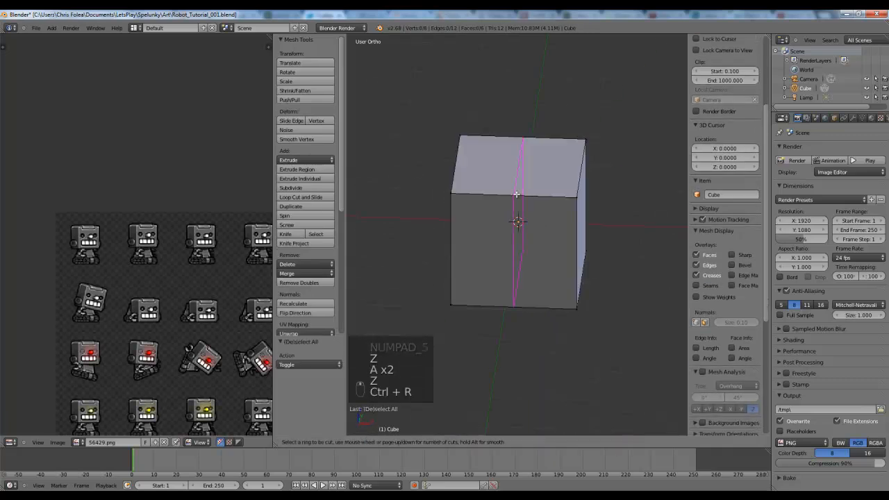
pyautogui.click(517, 235)
pyautogui.rightClick(518, 235)
# - Delete the vertices of the cube's half on the negative X side and return to Object Mode
pyautogui.press('a')
pyautogui.press('z')
pyautogui.press('b')
pyautogui.moveTo(407, 101); pyautogui.dragTo(479, 358)
pyautogui.press('Delete')
pyautogui.click(472, 355)
pyautogui.press('z')
pyautogui.press('Tab')
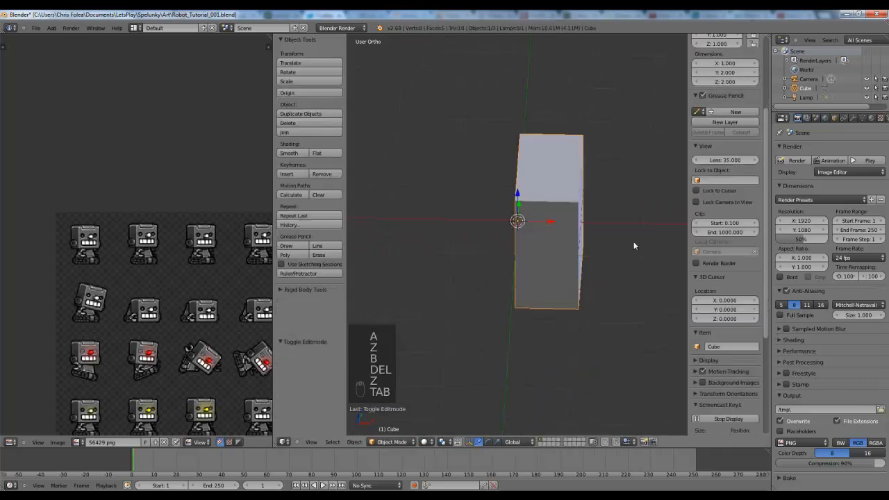
# - Add a Mirror modifier on the X axis to the half cube
pyautogui.click(853, 119)
pyautogui.click(865, 149)
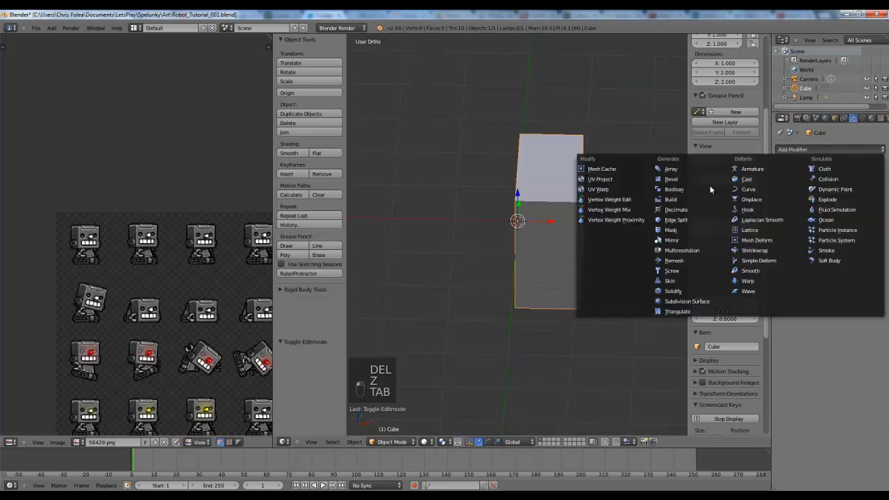
pyautogui.click(671, 240)
pyautogui.scroll(-3, 548, 247)
pyautogui.press('KP_1')
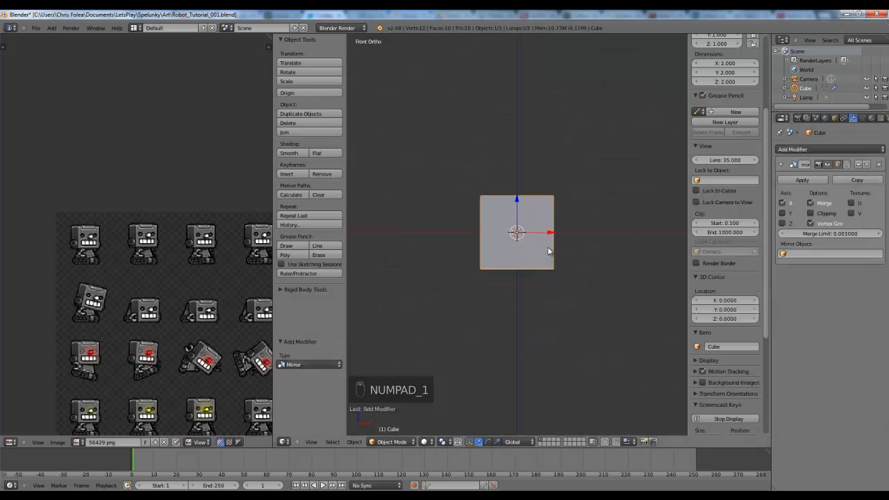
pyautogui.scroll(3, 547, 249)
pyautogui.moveTo(546, 253); pyautogui.dragTo(536, 268, button='middle')
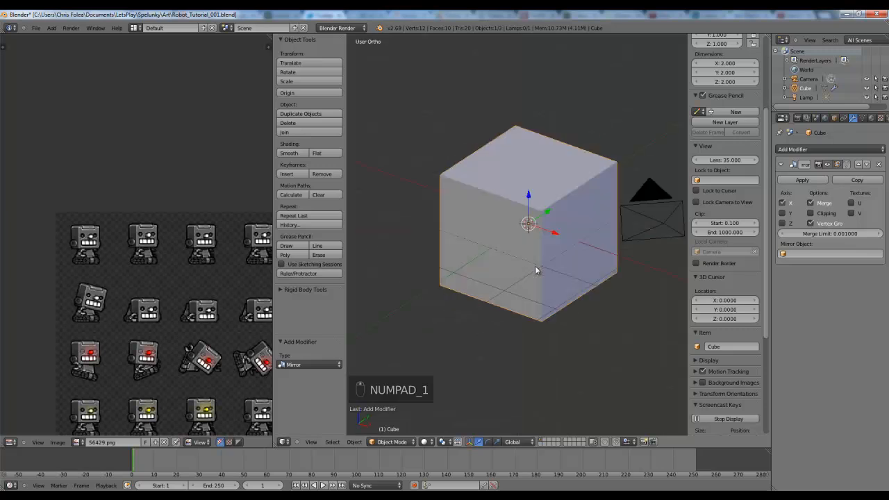
# - Enter Edit Mode on the mirrored cube with nothing selected, and examine the first robot sprite in the reference image
pyautogui.press('Tab')
pyautogui.press('a')
pyautogui.press('a')
pyautogui.press('a')
pyautogui.press('a')
pyautogui.press('a')
pyautogui.press('a')
pyautogui.press('a')
pyautogui.press('KP_1')
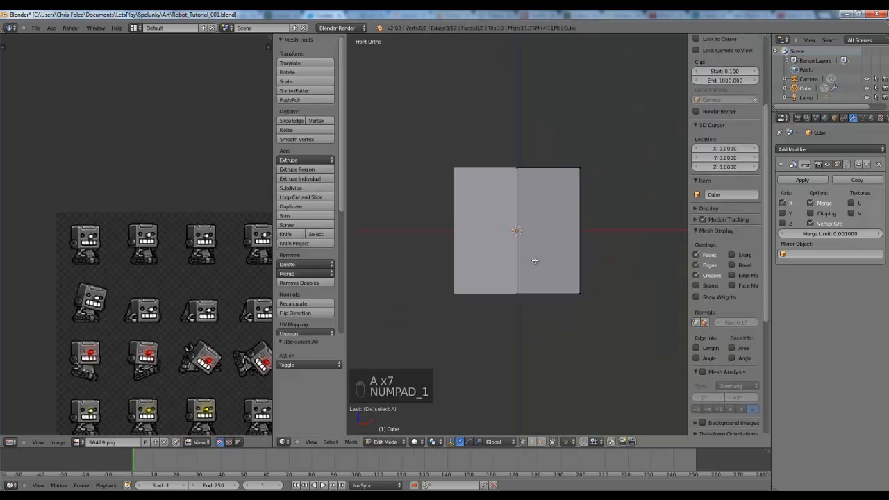
pyautogui.press('z')
pyautogui.press('z')
pyautogui.moveTo(559, 224); pyautogui.dragTo(549, 229, button='middle')
pyautogui.scroll(5, 103, 254)
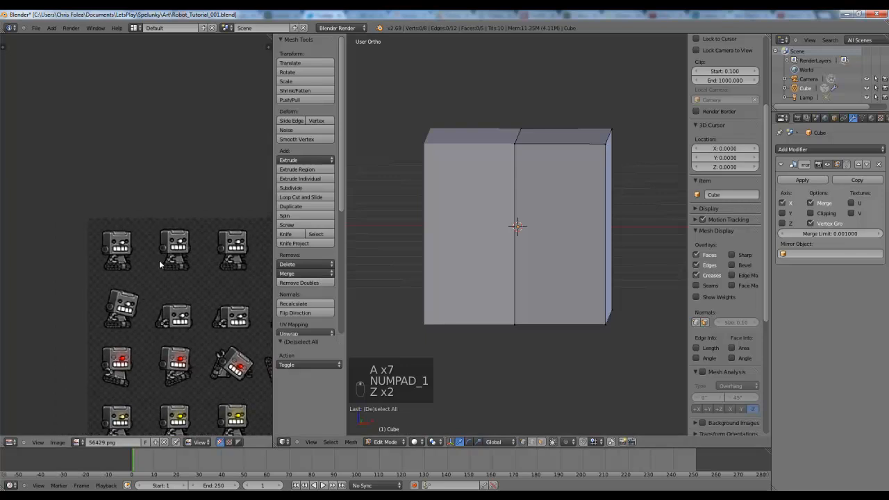
pyautogui.scroll(1, 103, 255)
pyautogui.scroll(-2, 112, 285)
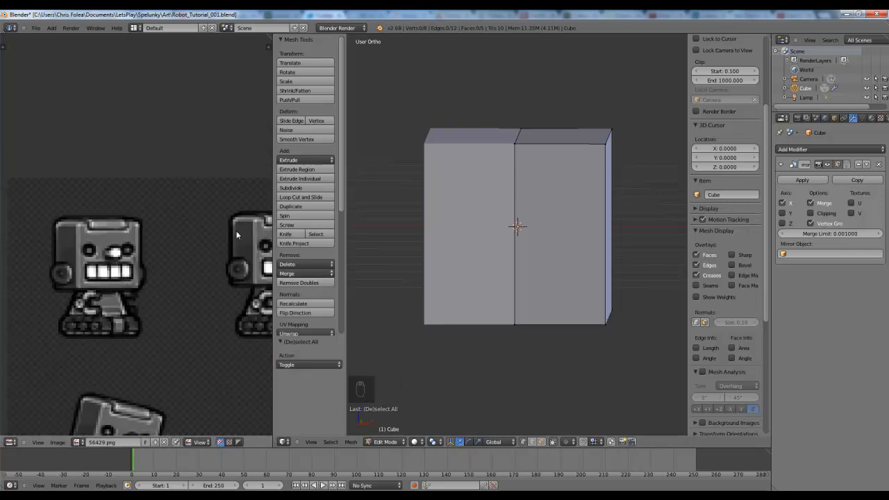
# - Set the render engine to Cycles Render
pyautogui.click(338, 28)
pyautogui.click(328, 58)
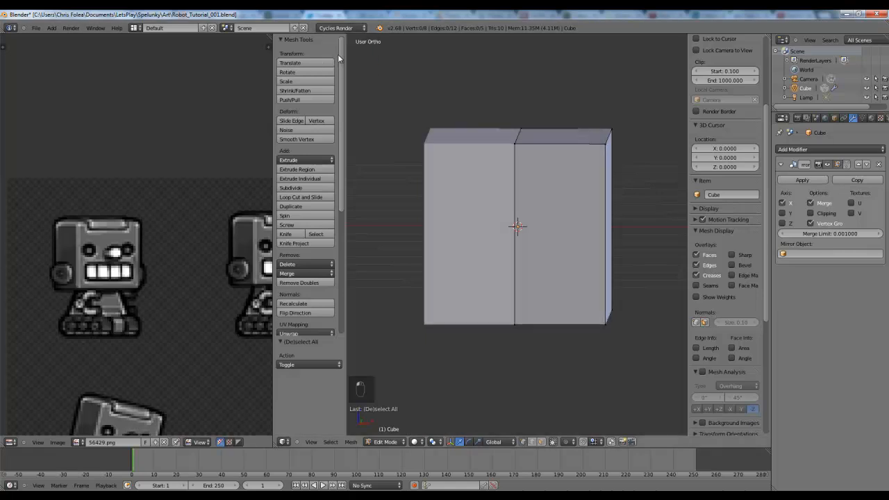
pyautogui.click(352, 29)
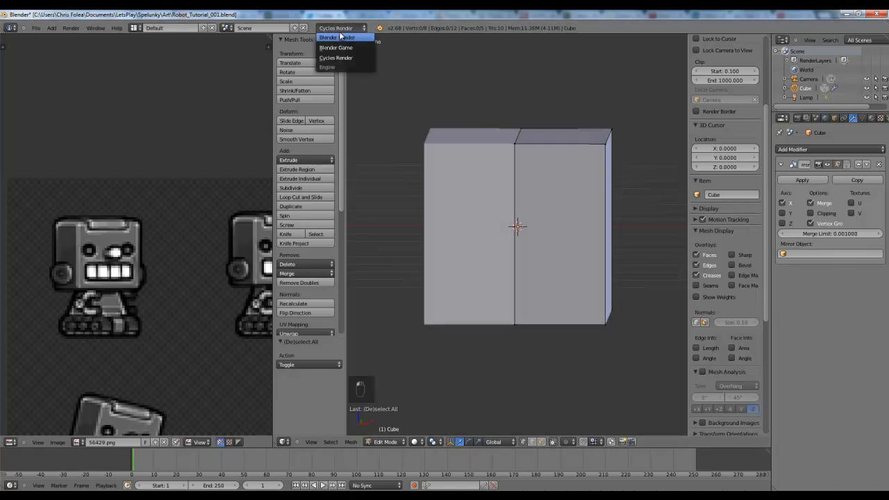
pyautogui.scroll(-3, 526, 201)
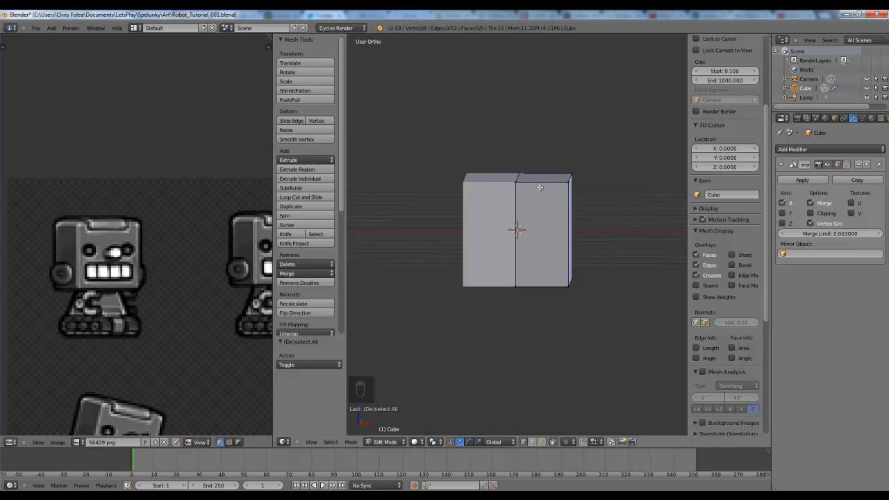
# - Delete the front face of the mirrored half cube in face select mode and return to Object Mode
pyautogui.moveTo(539, 187); pyautogui.dragTo(524, 221, button='middle')
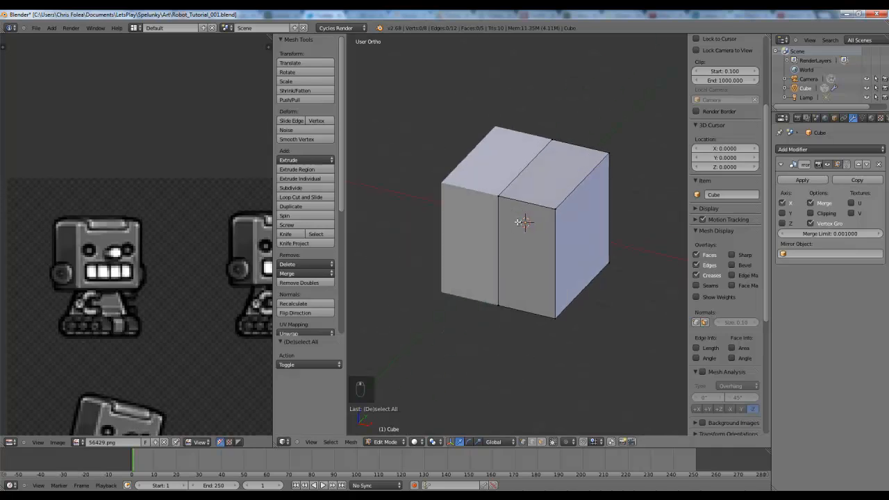
pyautogui.hotkey('ctrl', 'Tab')
pyautogui.click(490, 243)
pyautogui.rightClick(530, 241)
pyautogui.press('Delete')
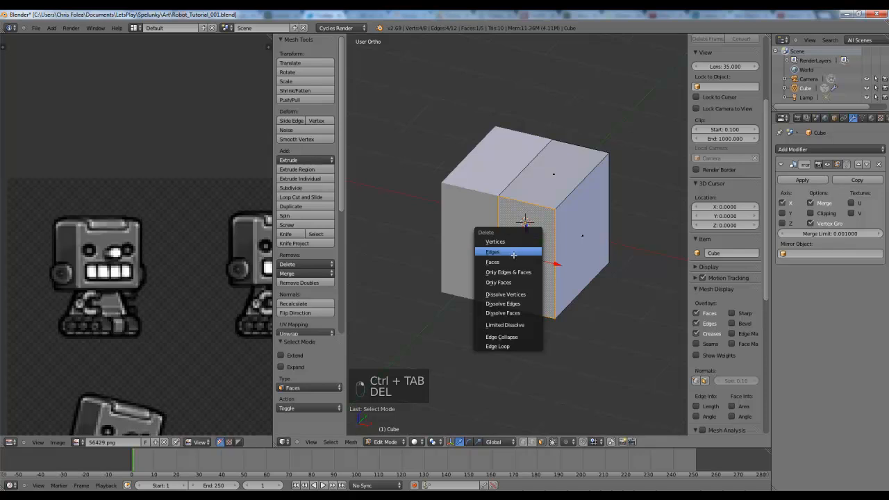
pyautogui.click(521, 261)
pyautogui.press('KP_1')
pyautogui.press('Tab')
pyautogui.moveTo(544, 234)
pyautogui.mouseDown(button='middle')
pyautogui.moveTo(427, 247)
pyautogui.moveTo(530, 279)
pyautogui.moveTo(534, 217)
pyautogui.moveTo(532, 229)
pyautogui.mouseUp(button='middle')
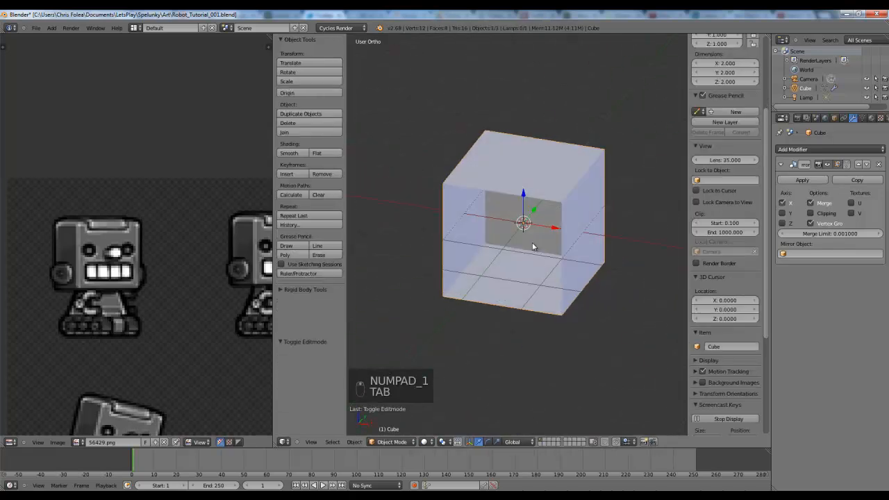
pyautogui.press('KP_1')
pyautogui.scroll(3, 118, 264)
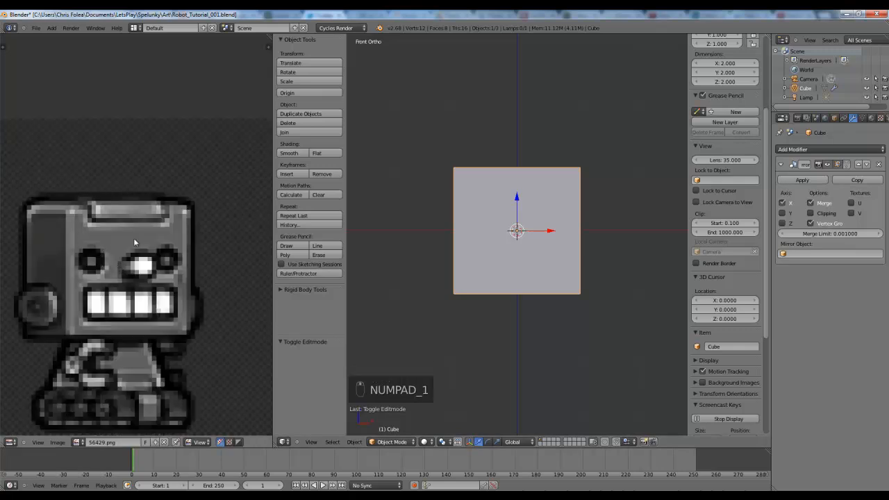
# - Add a circle with 16 vertices inside the cube's mesh in Edit Mode, with nothing else selected
pyautogui.hotkey('shift', 'a')
pyautogui.moveTo(577, 254)
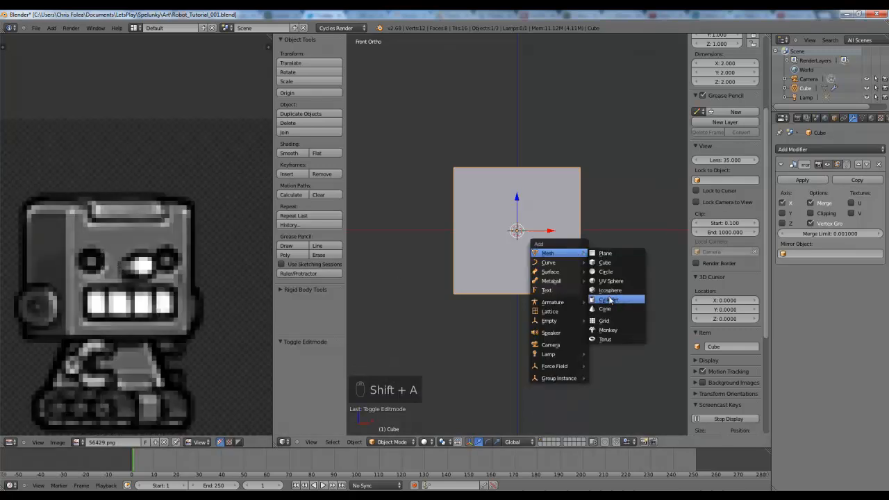
pyautogui.press('Tab')
pyautogui.press('a')
pyautogui.press('a')
pyautogui.press('z')
pyautogui.press('a')
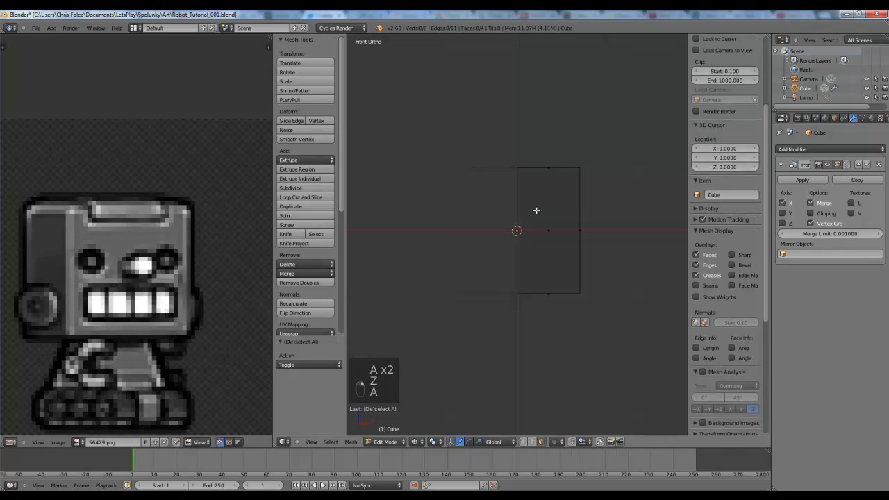
pyautogui.hotkey('shift', 'a')
pyautogui.click(524, 220)
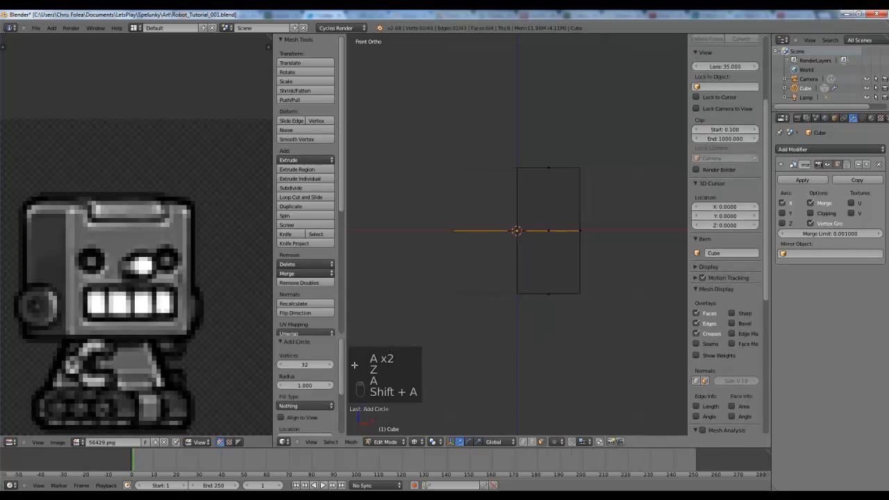
pyautogui.click(303, 366)
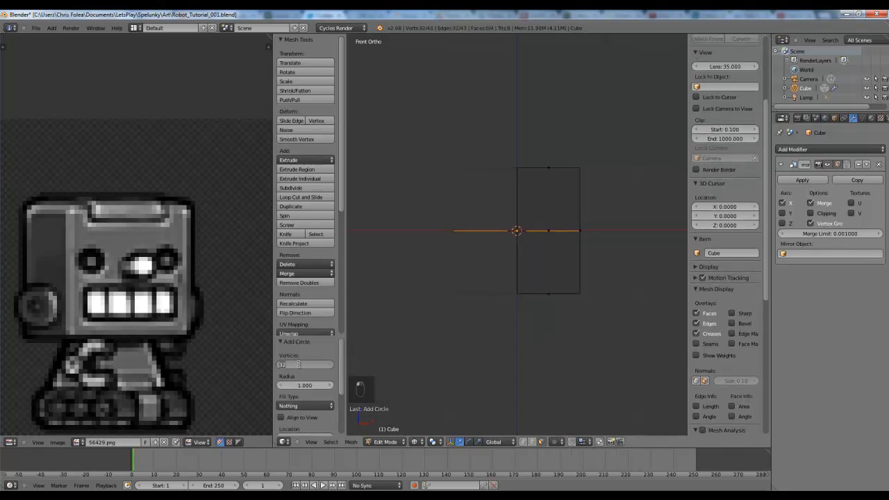
pyautogui.press('Escape')
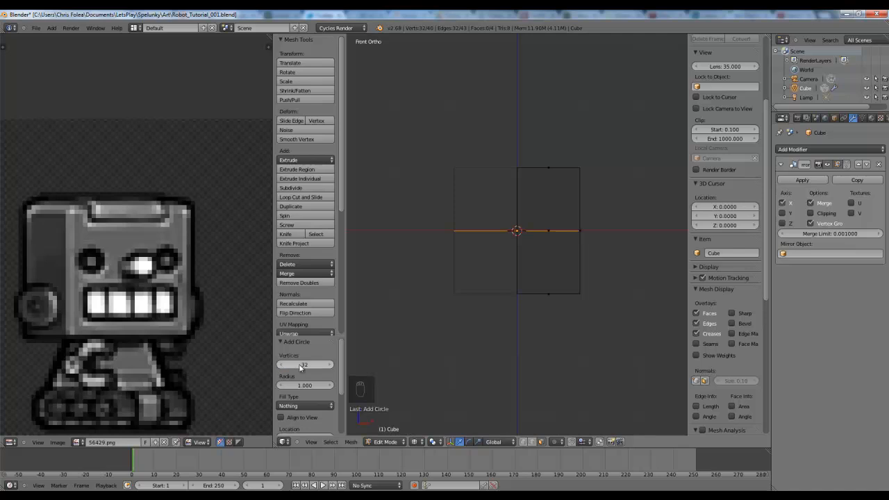
pyautogui.scroll(1, 553, 233)
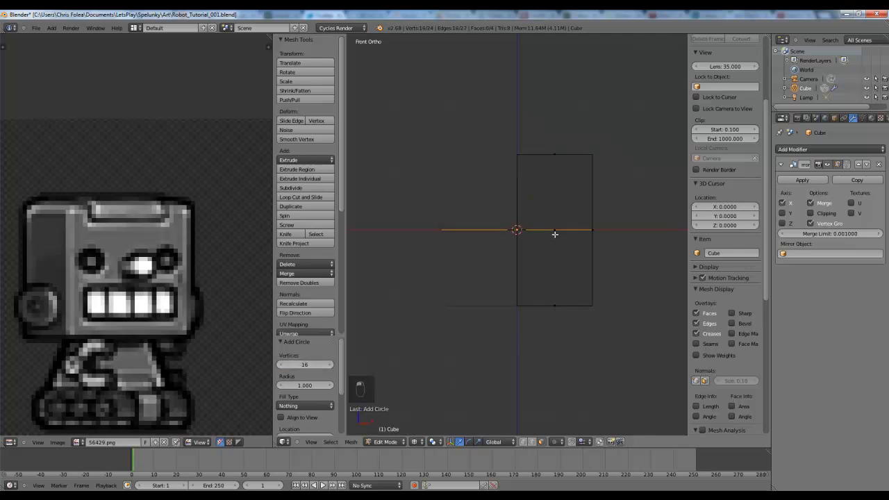
# - Switch to vertex select mode and rotate the circle 90° about the X axis
pyautogui.hotkey('ctrl', 'Tab')
pyautogui.click(543, 216)
pyautogui.moveTo(543, 216); pyautogui.dragTo(491, 267, button='middle')
pyautogui.press('KP_1')
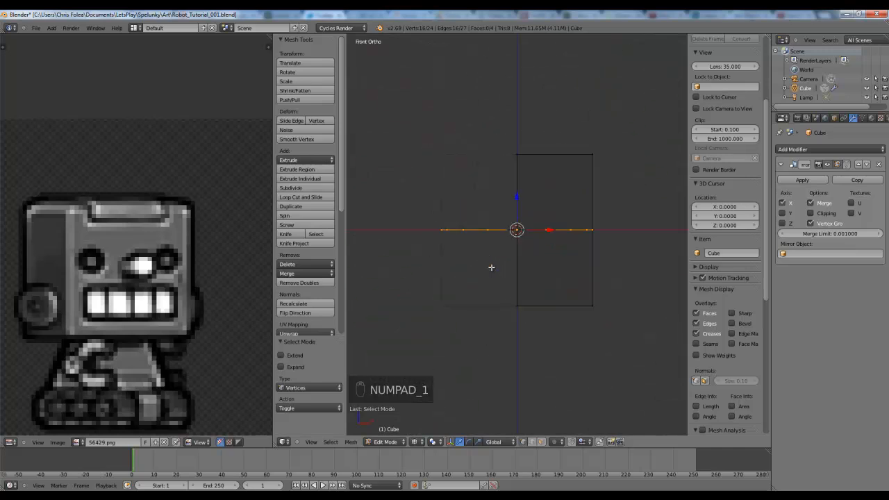
pyautogui.write('rx90')
pyautogui.press('Return')
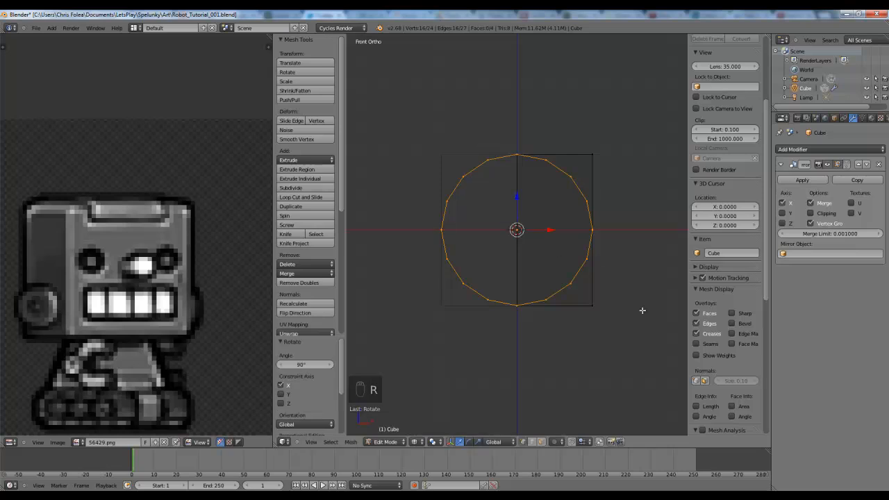
# - Scale the circle down to eye size and place it at about X 0.63, Z 0.19 within the cube's front outline
pyautogui.press('s')
pyautogui.click(539, 245)
pyautogui.press('g')
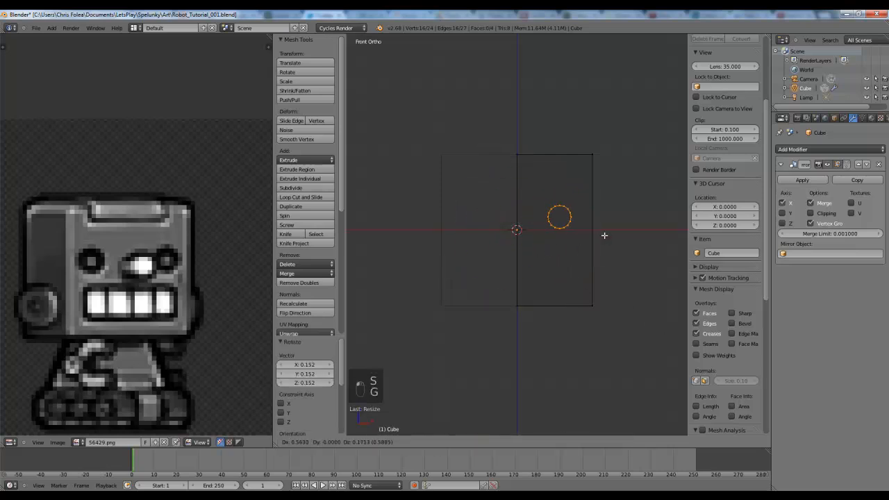
pyautogui.click(613, 234)
pyautogui.press('s')
pyautogui.click(624, 239)
pyautogui.press('g')
pyautogui.click(621, 239)
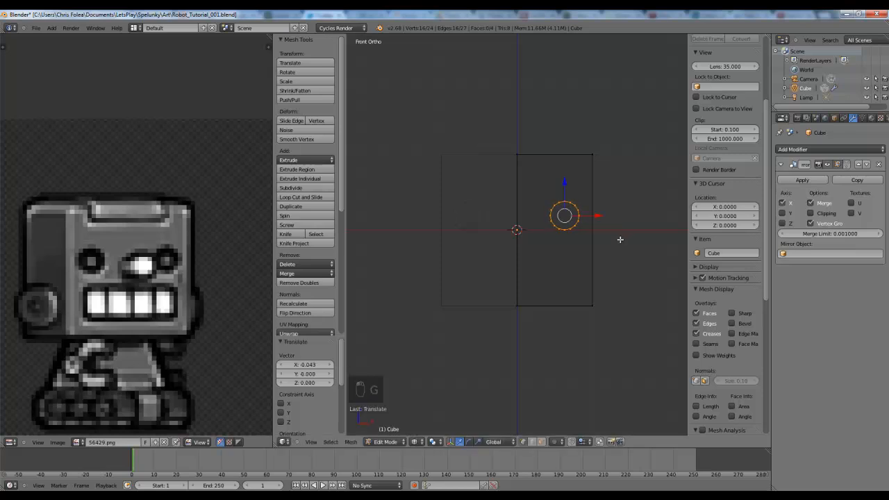
# - Select the four vertices of the cube's open front and copy their median Y coordinate
pyautogui.press('KP_3')
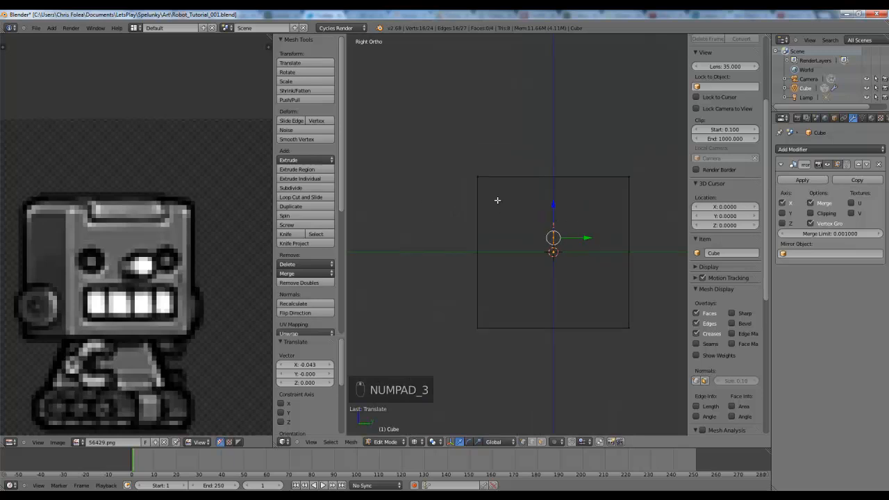
pyautogui.press('a')
pyautogui.press('a')
pyautogui.press('b')
pyautogui.moveTo(460, 145); pyautogui.dragTo(484, 420)
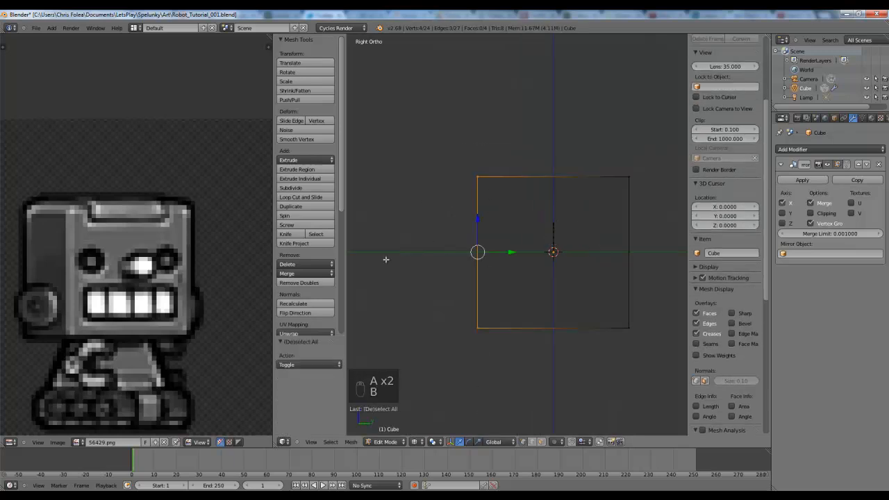
pyautogui.moveTo(718, 102); pyautogui.dragTo(718, 259, button='middle')
pyautogui.moveTo(712, 138); pyautogui.dragTo(743, 209, button='middle')
pyautogui.scroll(5, 743, 209)
pyautogui.click(713, 93)
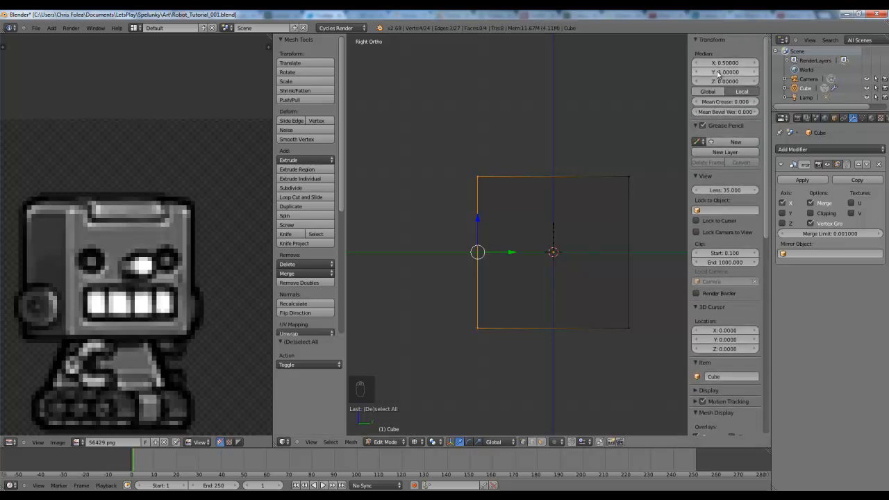
pyautogui.hotkey('ctrl', 'c')
pyautogui.click(725, 74)
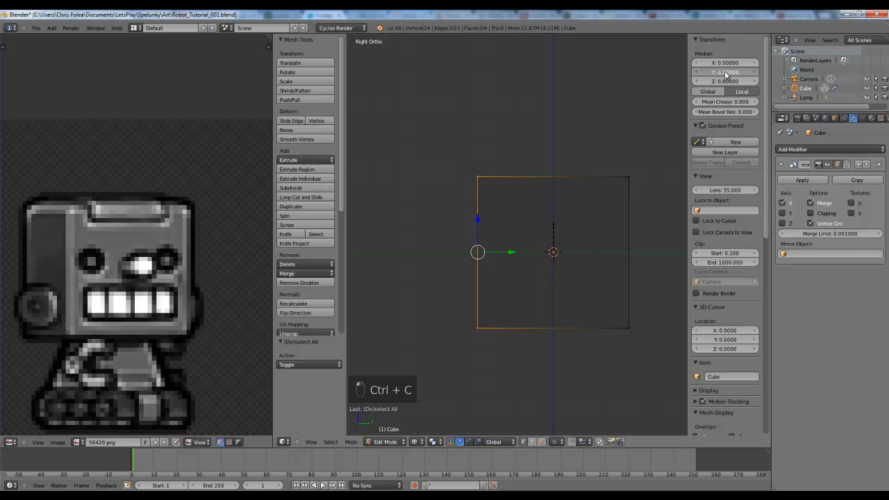
pyautogui.press('Return')
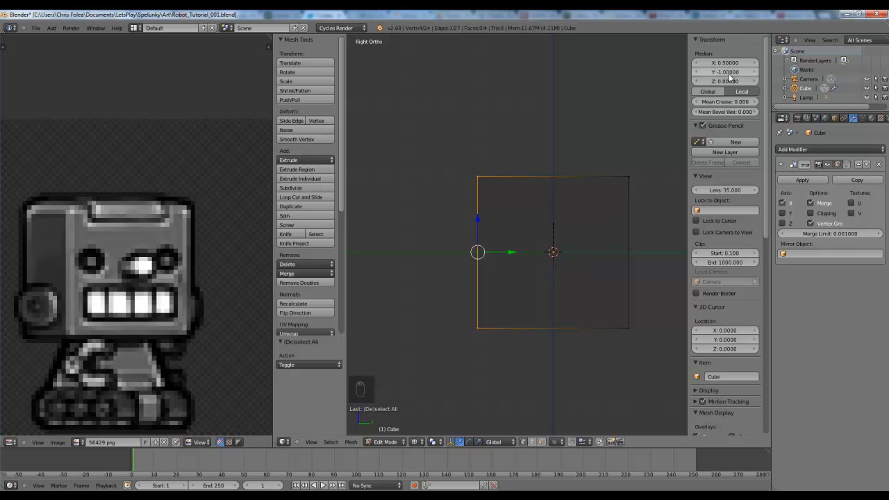
pyautogui.hotkey('ctrl', 'c')
# - Select only the eye circle and paste the copied coordinate as its median Y, aligning it with the cube's front
pyautogui.press('a')
pyautogui.press('b')
pyautogui.moveTo(535, 221); pyautogui.dragTo(574, 303)
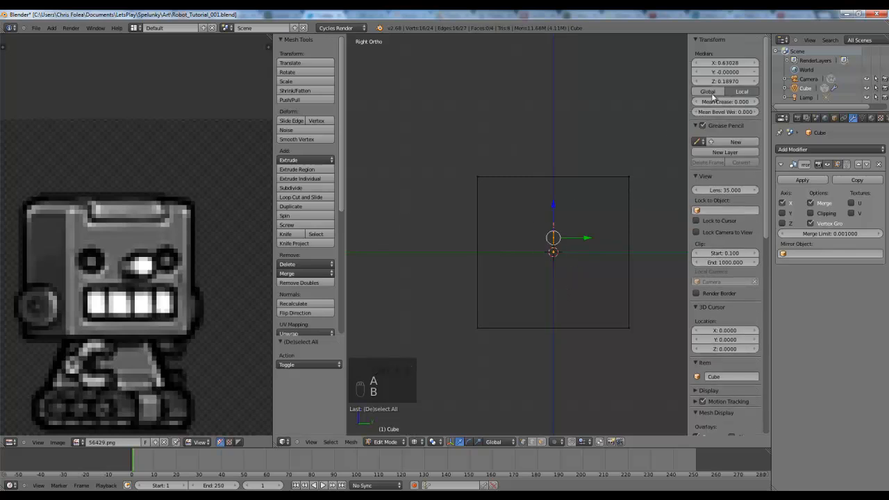
pyautogui.hotkey('ctrl', 'v')
pyautogui.press('a')
pyautogui.press('z')
pyautogui.moveTo(528, 239); pyautogui.dragTo(568, 252, button='middle')
pyautogui.press('KP_1')
pyautogui.press('z')
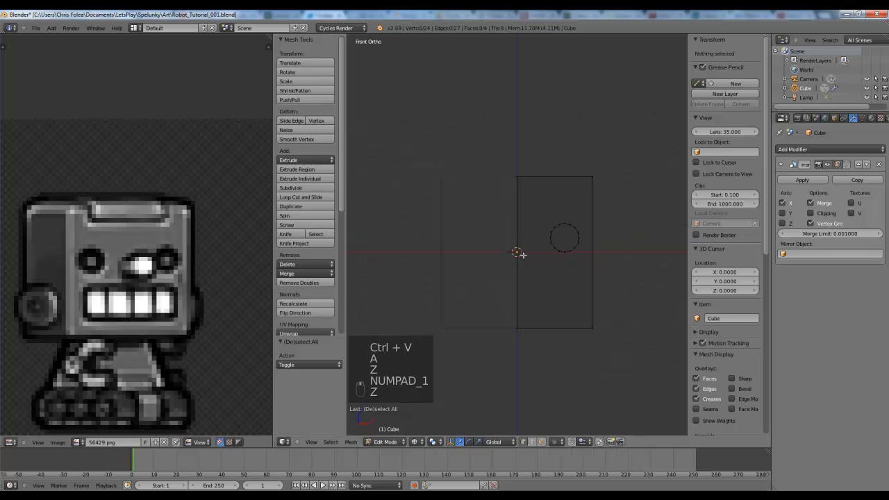
pyautogui.press('z')
pyautogui.moveTo(625, 235)
pyautogui.mouseDown(button='middle')
pyautogui.moveTo(498, 203)
pyautogui.moveTo(523, 223)
pyautogui.mouseUp(button='middle')
pyautogui.press('KP_1')
pyautogui.scroll(1, 523, 223)
pyautogui.moveTo(503, 273); pyautogui.dragTo(532, 236, button='middle')
pyautogui.press('KP_1')
pyautogui.hotkey('shift', 'a')
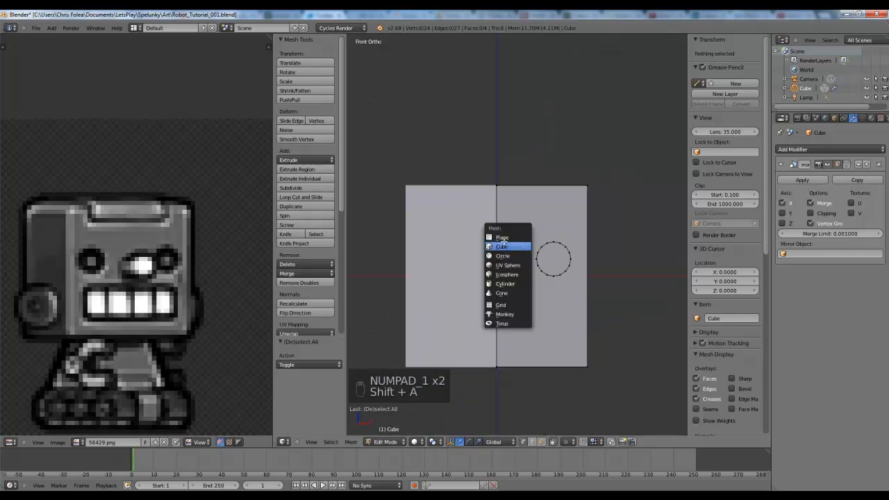
pyautogui.press('Escape')
# - Paste the copied coordinate into the 3D cursor's Y location so it sits at -1 on the cube's front plane
pyautogui.press('z')
pyautogui.scroll(1, 525, 284)
pyautogui.moveTo(514, 304)
pyautogui.keyDown('shift'); pyautogui.mouseDown(button='middle')
pyautogui.moveTo(526, 283)
pyautogui.moveTo(504, 260)
pyautogui.moveTo(526, 243)
pyautogui.moveTo(565, 241)
pyautogui.mouseUp(button='middle'); pyautogui.keyUp('shift')
pyautogui.press('z')
pyautogui.press('z')
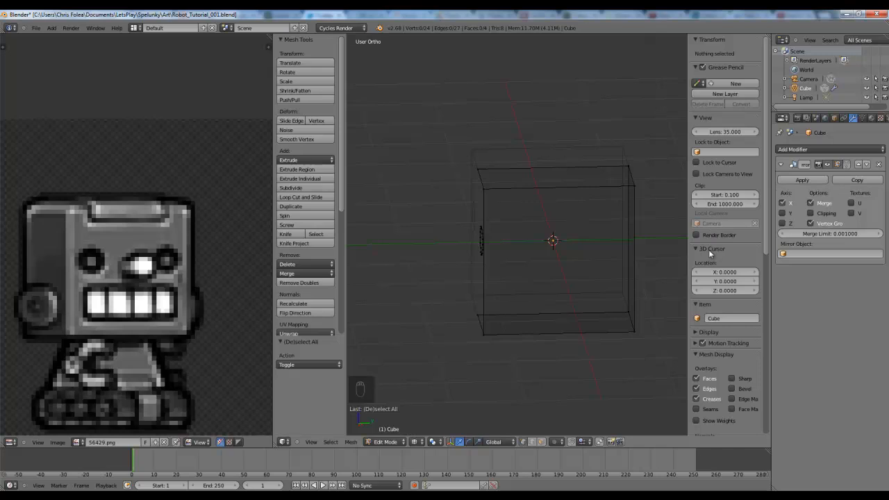
pyautogui.hotkey('ctrl', 'v')
pyautogui.moveTo(625, 257); pyautogui.dragTo(540, 249, button='middle')
pyautogui.press('KP_1')
pyautogui.press('z')
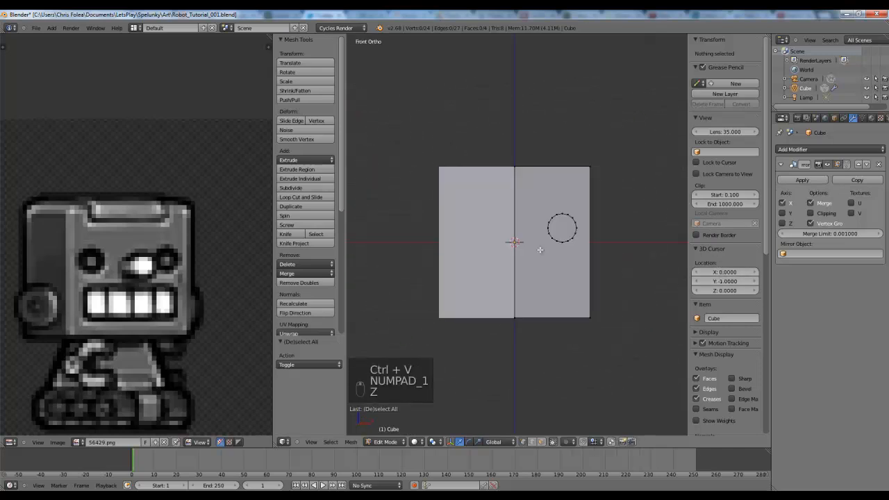
# - Extrude a chain of four connected vertices on the front plane below the eye, roughly outlining the half mouth from the centre line
pyautogui.keyDown('ctrl'); pyautogui.click(514, 277); pyautogui.keyUp('ctrl')
pyautogui.keyDown('ctrl'); pyautogui.click(581, 344); pyautogui.keyUp('ctrl')
pyautogui.keyDown('ctrl'); pyautogui.click(519, 334); pyautogui.keyUp('ctrl')
pyautogui.moveTo(541, 300); pyautogui.dragTo(450, 316, button='middle')
pyautogui.press('KP_3')
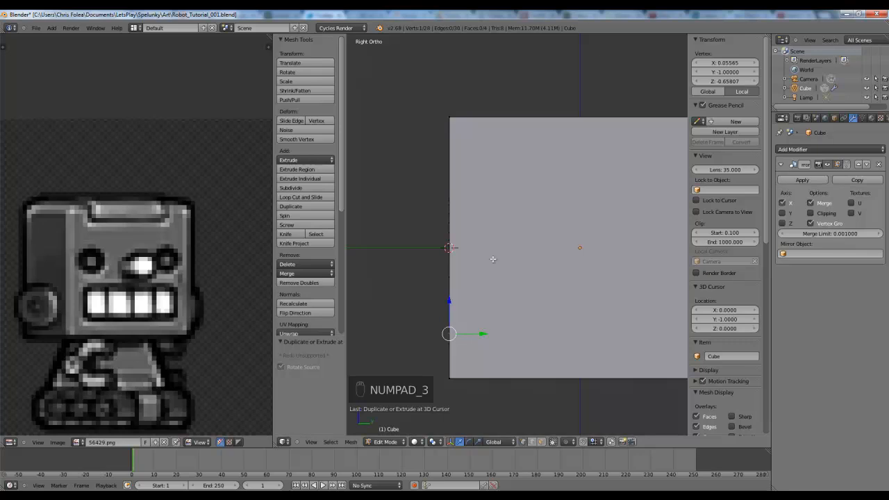
pyautogui.press('z')
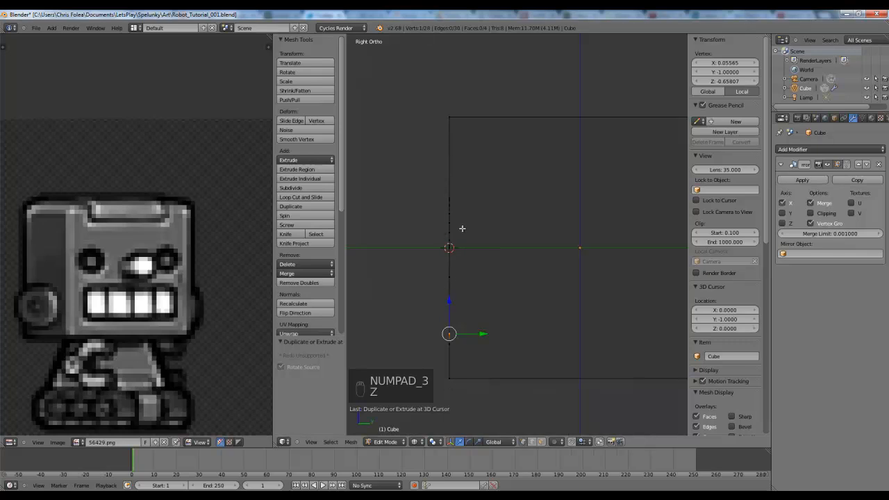
pyautogui.press('KP_1')
pyautogui.press('z')
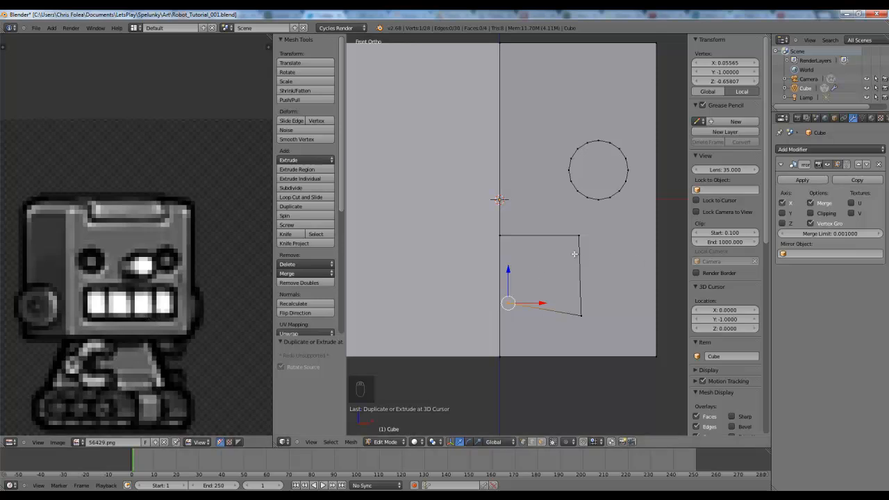
pyautogui.press('z')
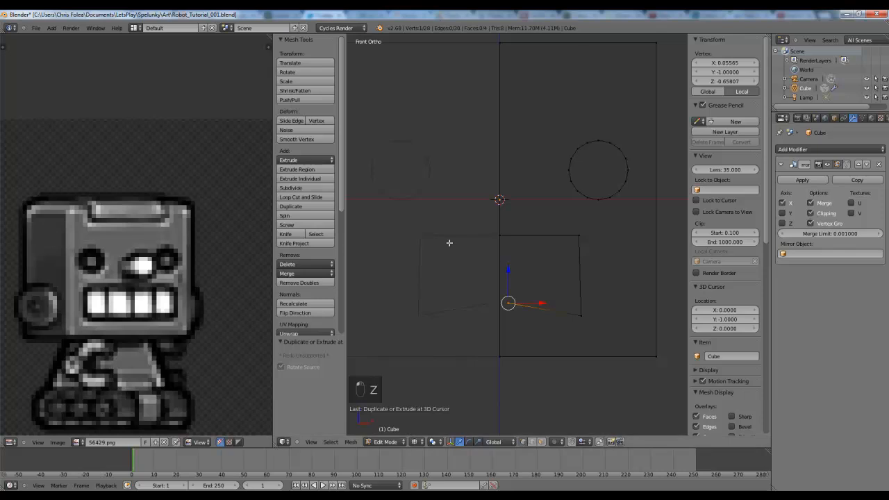
# - Move the mouth outline's two open end vertices onto the mirror centre line at X 0, using the modifier's clipping
pyautogui.press('g')
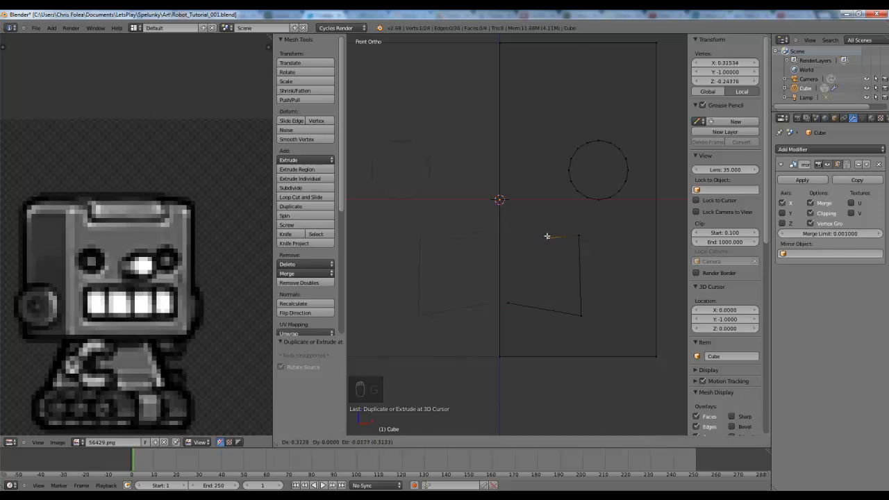
pyautogui.click(503, 230)
pyautogui.rightClick(511, 308)
pyautogui.press('g')
pyautogui.rightClick(418, 307)
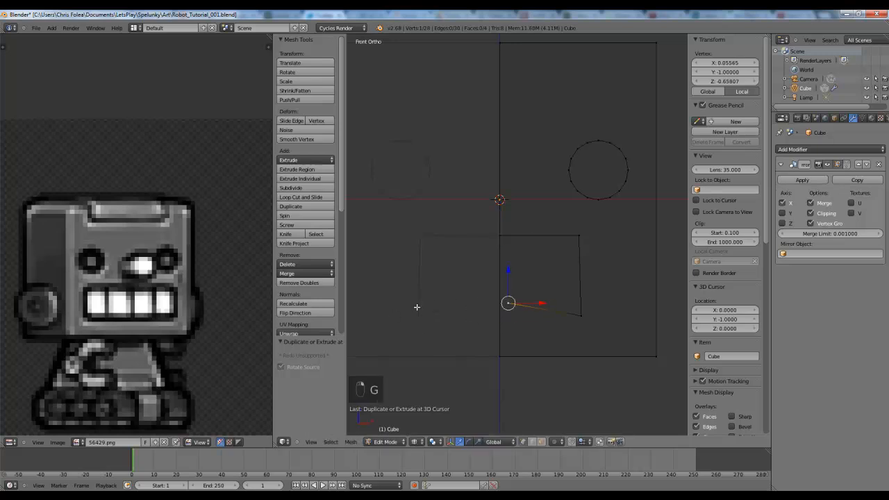
pyautogui.press('g')
pyautogui.click(442, 307)
# - Flatten the mouth outline's lower edge by scaling its two vertices to 0 along Z
pyautogui.keyDown('shift'); pyautogui.rightClick(581, 315); pyautogui.keyUp('shift')
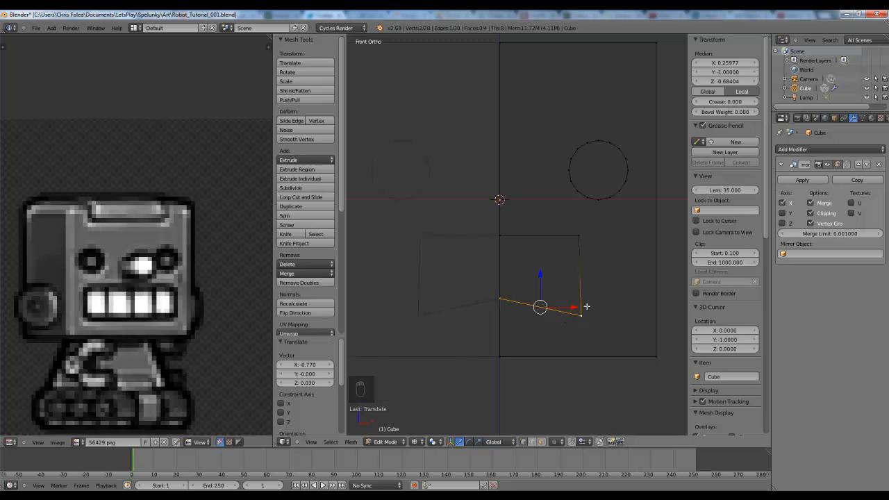
pyautogui.press('z')
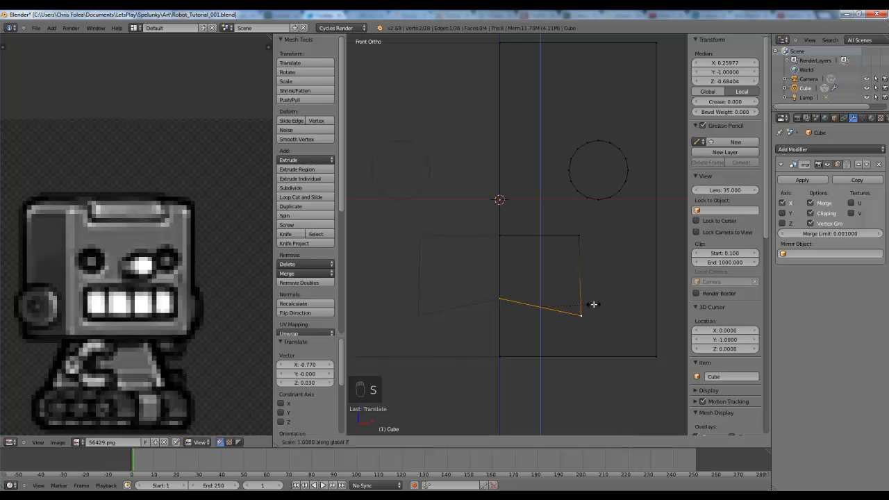
pyautogui.press('Return')
pyautogui.scroll(2, 571, 300)
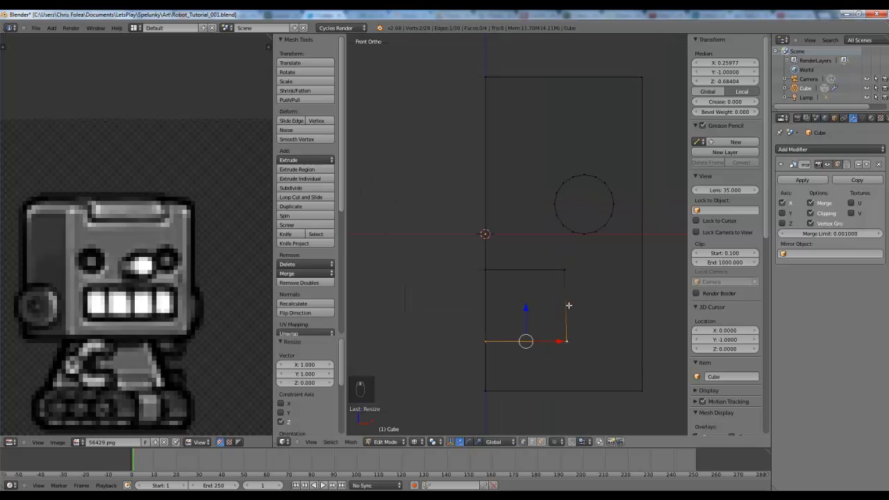
pyautogui.press('a')
# - Straighten the mouth outline's outer edge by scaling its two vertices to 0 along X
pyautogui.rightClick(575, 279)
pyautogui.keyDown('shift'); pyautogui.rightClick(575, 361); pyautogui.keyUp('shift')
pyautogui.press('s')
pyautogui.press('x')
pyautogui.press('0')
pyautogui.press('Return')
# - Flatten the mouth outline's upper edge by scaling its two vertices to 0 along Z
pyautogui.rightClick(573, 277)
pyautogui.keyDown('shift'); pyautogui.rightClick(484, 279); pyautogui.keyUp('shift')
pyautogui.press('s')
pyautogui.press('z')
pyautogui.press('Return')
pyautogui.scroll(-2, 569, 303)
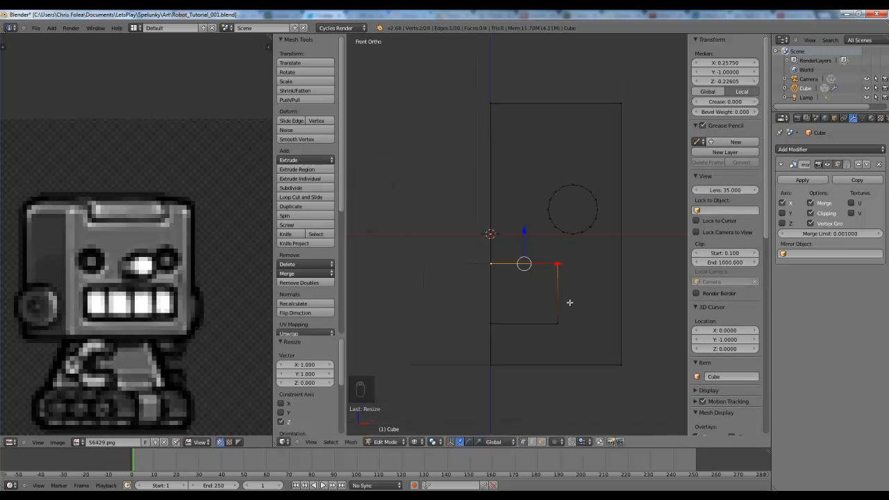
# - Widen the mouth by moving its outer edge along X to about 0.80
pyautogui.moveTo(574, 275); pyautogui.dragTo(531, 340, button='middle')
pyautogui.press('a')
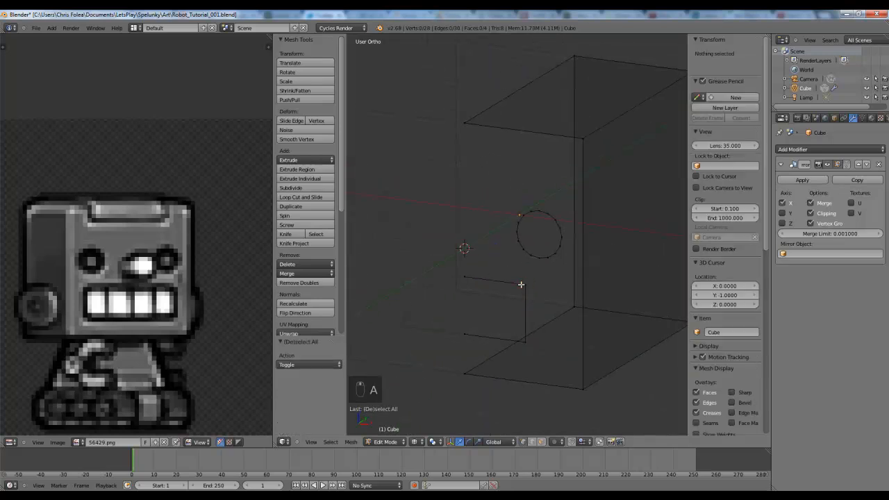
pyautogui.keyDown('shift'); pyautogui.rightClick(532, 340); pyautogui.keyUp('shift')
pyautogui.press('KP_1')
pyautogui.press('z')
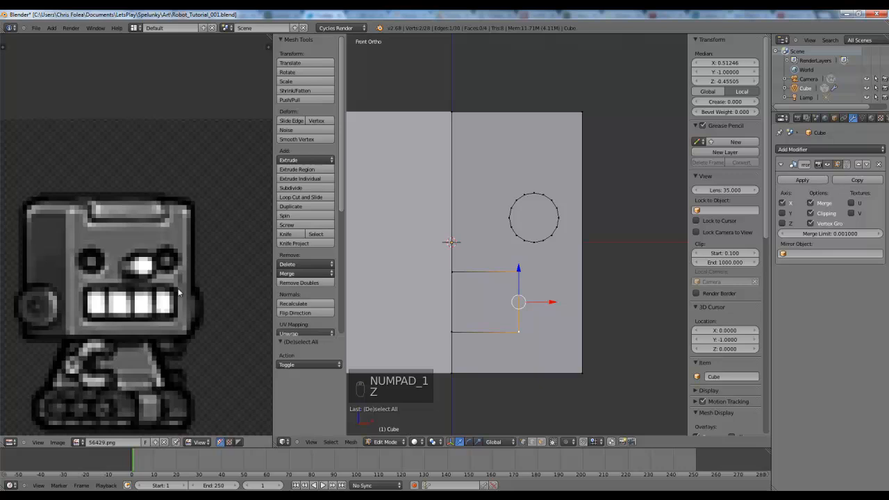
pyautogui.press('z')
pyautogui.press('g')
pyautogui.press('x')
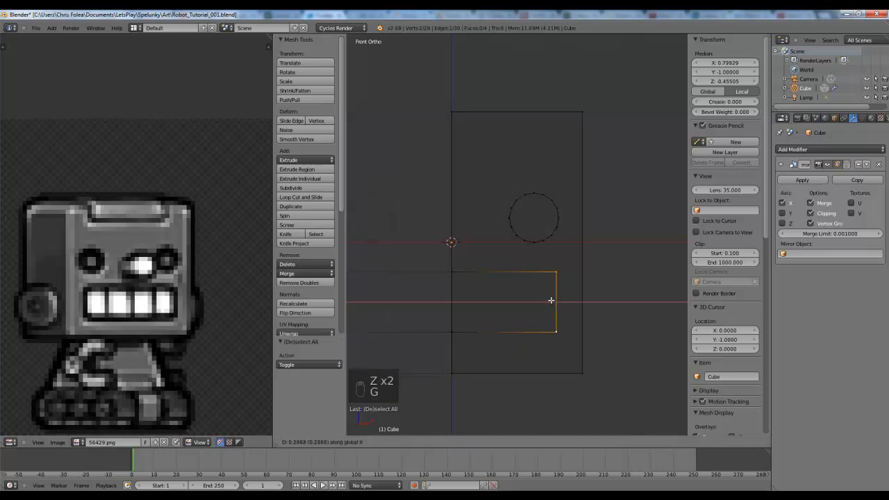
pyautogui.click(553, 300)
# - Lower the mouth's bottom edge along Z to about -0.78
pyautogui.keyDown('shift'); pyautogui.moveTo(465, 308); pyautogui.dragTo(503, 286, button='middle'); pyautogui.keyUp('shift')
pyautogui.scroll(-1, 496, 286)
pyautogui.press('a')
pyautogui.press('b')
pyautogui.moveTo(474, 288); pyautogui.dragTo(595, 306)
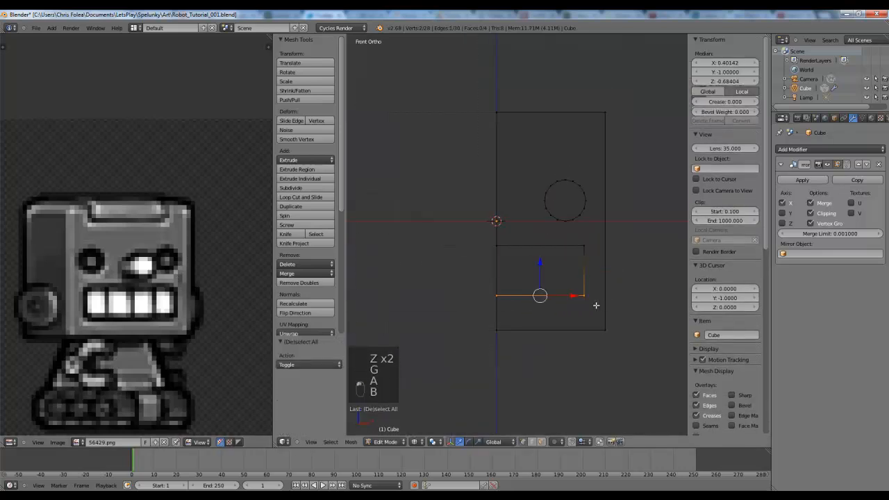
pyautogui.press('g')
pyautogui.press('z')
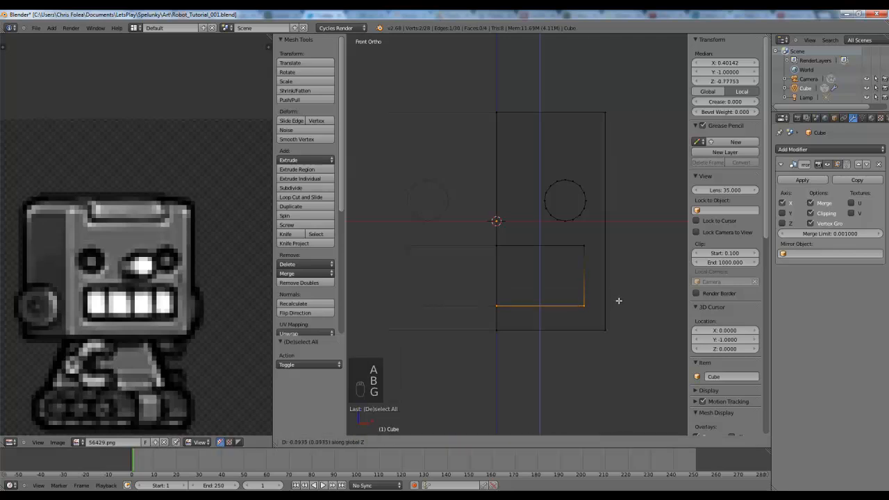
pyautogui.click(619, 300)
# - Move the mouth's top edge along Z to about -0.24
pyautogui.press('a')
pyautogui.scroll(1, 565, 248)
pyautogui.press('b')
pyautogui.moveTo(470, 248); pyautogui.dragTo(604, 279)
pyautogui.press('g')
pyautogui.press('z')
pyautogui.click(609, 281)
# - Check the mirrored head with its eye and mouth outlines in object mode, then return to editing with nothing selected
pyautogui.press('Tab')
pyautogui.scroll(-3, 609, 281)
pyautogui.moveTo(556, 292); pyautogui.dragTo(577, 308, button='middle')
pyautogui.scroll(1, 576, 306)
pyautogui.press('KP_1')
pyautogui.press('z')
pyautogui.press('Tab')
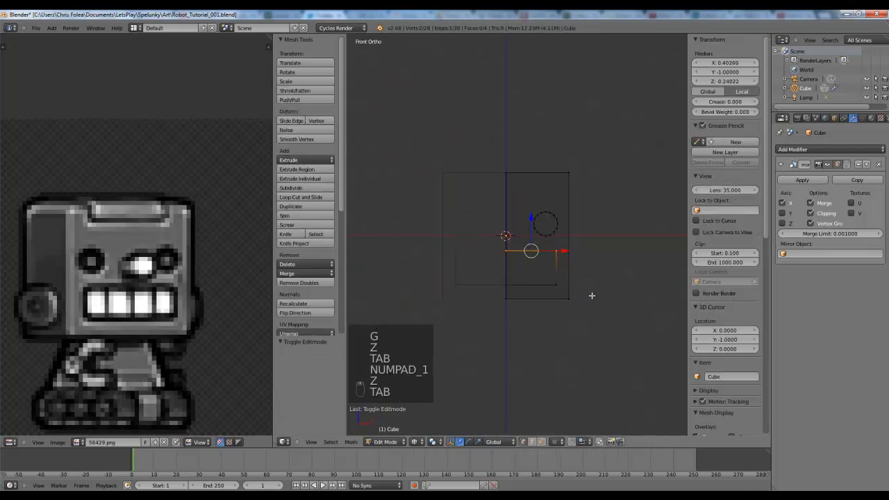
pyautogui.press('a')
pyautogui.press('a')
# - Subdivide the mouth outline's bottom edge with one cut
pyautogui.scroll(4, 589, 294)
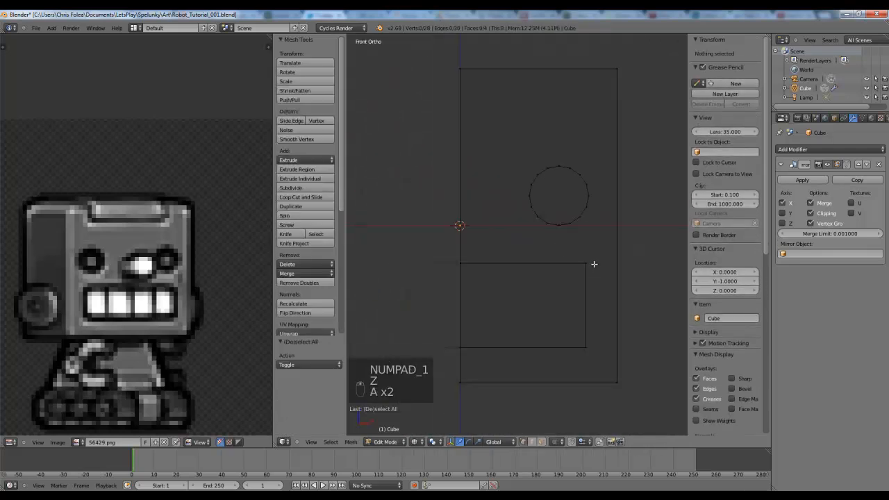
pyautogui.rightClick(585, 263)
pyautogui.keyDown('shift'); pyautogui.rightClick(586, 343); pyautogui.keyUp('shift')
pyautogui.press('a')
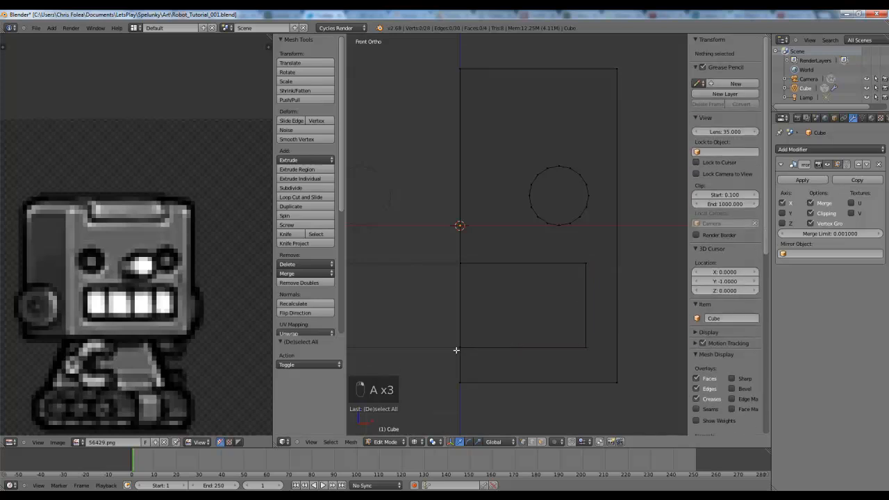
pyautogui.rightClick(459, 347)
pyautogui.keyDown('shift'); pyautogui.rightClick(585, 347); pyautogui.keyUp('shift')
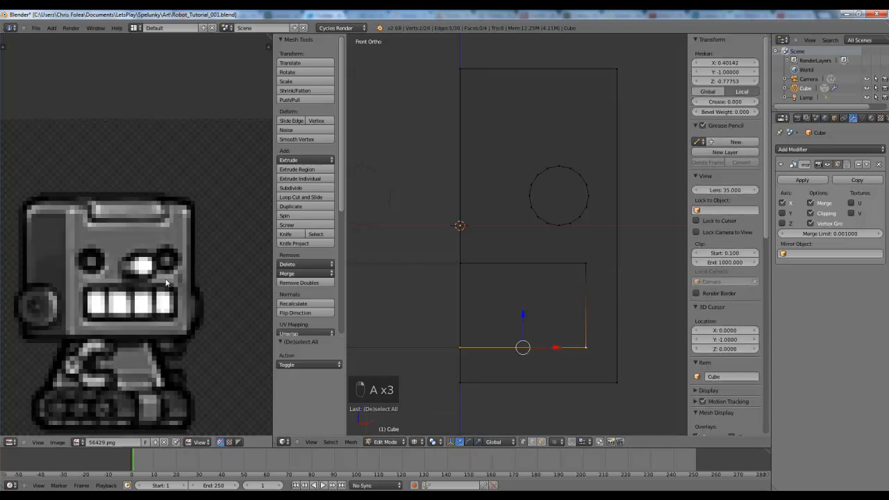
pyautogui.keyDown('shift'); pyautogui.moveTo(571, 326); pyautogui.dragTo(510, 284, button='middle'); pyautogui.keyUp('shift')
pyautogui.scroll(1, 510, 284)
pyautogui.press('w')
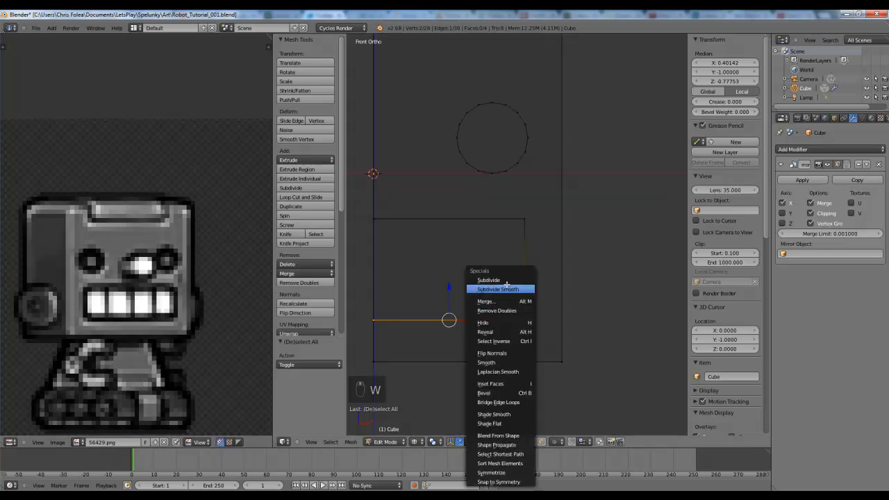
pyautogui.click(519, 286)
# - Subdivide the mouth outline's outer vertical edge and its top edge with one cut each
pyautogui.rightClick(524, 220)
pyautogui.press('w')
pyautogui.click(506, 281)
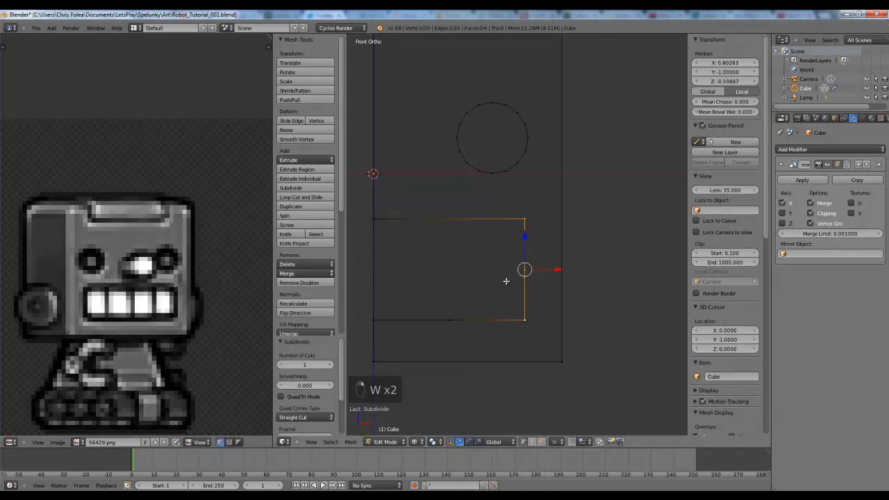
pyautogui.press('a')
pyautogui.rightClick(525, 218)
pyautogui.keyDown('shift'); pyautogui.rightClick(394, 220); pyautogui.keyUp('shift')
pyautogui.press('w')
pyautogui.click(406, 222)
# - Subdivide the mouth's outer edge once more and place its two inner vertices near the upper and lower corners
pyautogui.press('a')
pyautogui.rightClick(524, 297)
pyautogui.press('w')
pyautogui.click(509, 280)
pyautogui.press('g')
pyautogui.click(526, 295)
pyautogui.press('g')
pyautogui.click(528, 301)
# - Slide the middle vertices of the mouth's bottom and top edges along X to about 0.7, close to the outer corners
pyautogui.press('a')
pyautogui.rightClick(452, 323)
pyautogui.press('g')
pyautogui.middleClick(501, 325)
pyautogui.click(507, 323)
pyautogui.rightClick(448, 218)
pyautogui.press('g')
pyautogui.middleClick(487, 218)
pyautogui.click(501, 219)
pyautogui.scroll(1, 501, 218)
# - Round the mouth outline by pulling its upper and lower outer corner vertices slightly inward, the upper one to about X 0.78, Z -0.26
pyautogui.press('a')
pyautogui.press('g')
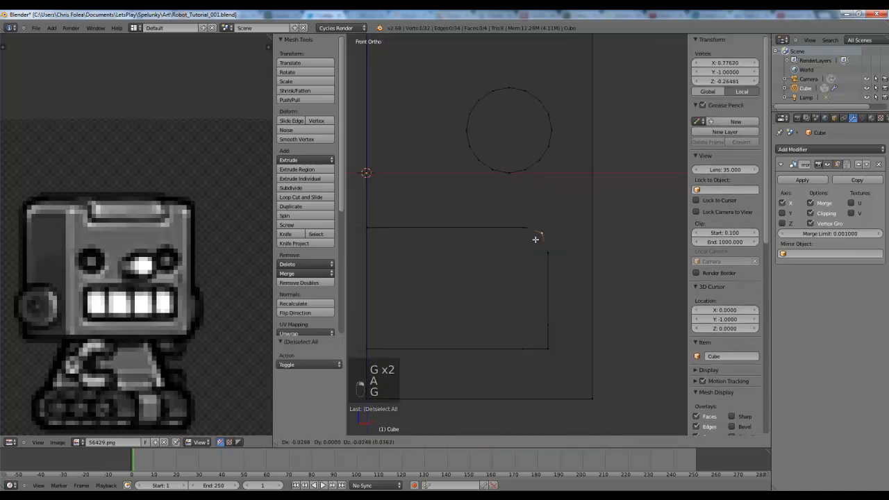
pyautogui.click(539, 240)
pyautogui.press('a')
pyautogui.moveTo(554, 349); pyautogui.dragTo(548, 350, button='right')
pyautogui.rightClick(542, 344)
pyautogui.press('g')
pyautogui.click(538, 342)
pyautogui.press('a')
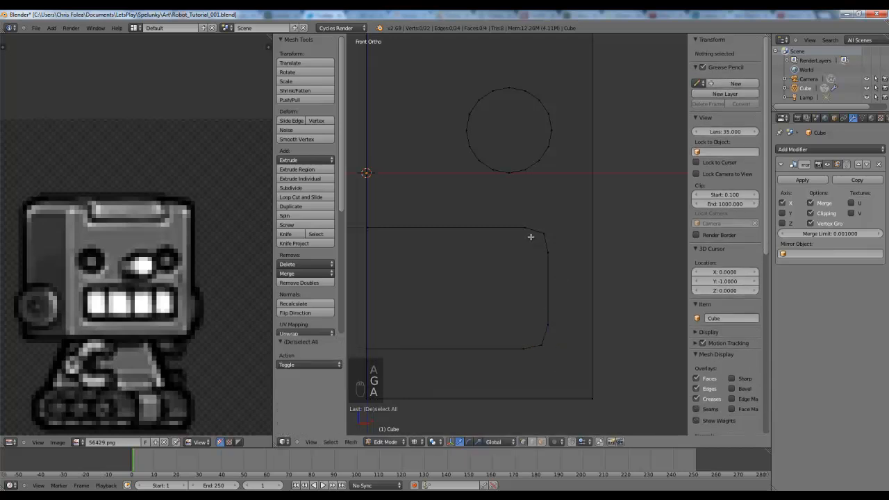
# - Fine-tune the mouth's upper rounded corner by nudging the top edge's vertex slightly outward along X
pyautogui.scroll(1, 545, 241)
pyautogui.rightClick(540, 242)
pyautogui.rightClick(541, 243)
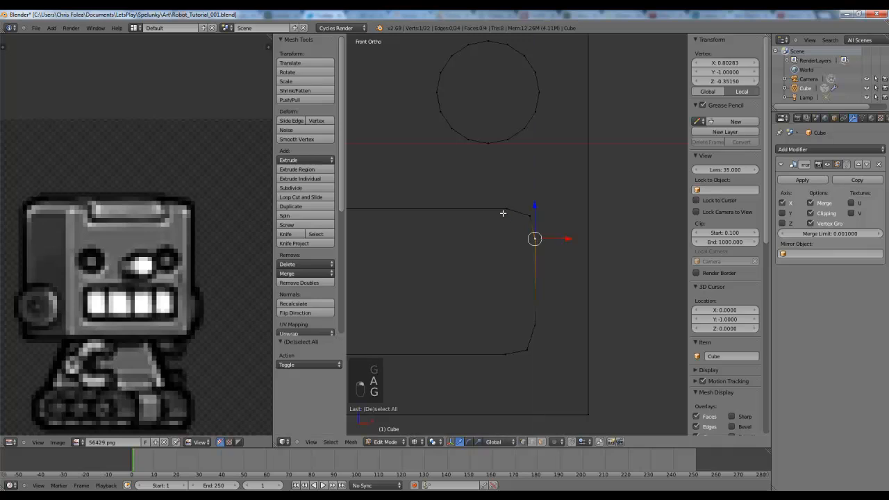
pyautogui.rightClick(505, 211)
pyautogui.press('g')
pyautogui.middleClick(506, 211)
pyautogui.click(507, 211)
pyautogui.press('g')
pyautogui.middleClick(508, 211)
pyautogui.click(508, 211)
pyautogui.press('a')
# - Fine-tune the mouth's lower rounded corner: nudge the side vertex slightly down and the bottom edge's vertex along X to about 0.71
pyautogui.rightClick(535, 324)
pyautogui.press('g')
pyautogui.click(537, 328)
pyautogui.press('a')
pyautogui.rightClick(503, 352)
pyautogui.press('g')
pyautogui.click(506, 353)
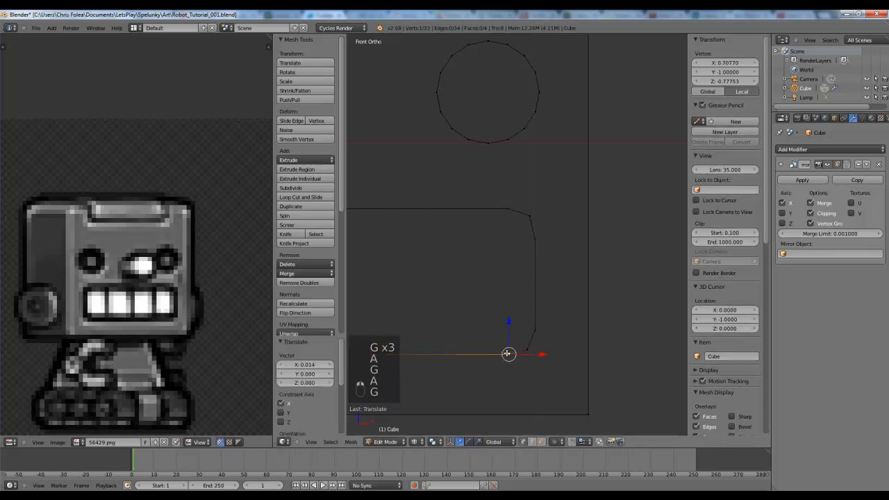
pyautogui.press('a')
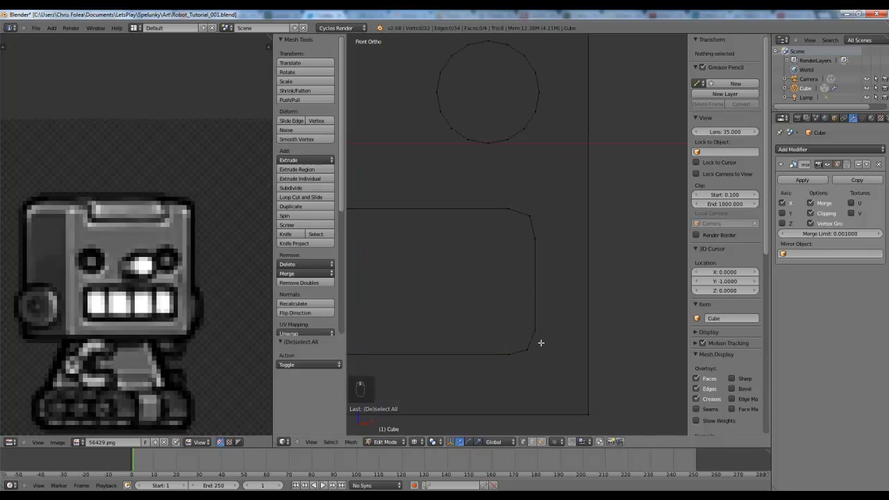
# - Nudge the mouth's lower and upper side-edge vertices slightly to even out the rounding of both outer corners
pyautogui.rightClick(536, 331)
pyautogui.press('g')
pyautogui.middleClick(542, 338)
pyautogui.click(544, 339)
pyautogui.press('a')
pyautogui.rightClick(539, 244)
pyautogui.press('g')
pyautogui.click(539, 238)
pyautogui.press('a')
# - Pull the mouth's upper corner vertex slightly inward and slide the lower side vertex down along Z to about -0.70
pyautogui.rightClick(529, 220)
pyautogui.press('g')
pyautogui.click(527, 220)
pyautogui.press('a')
pyautogui.rightClick(534, 334)
pyautogui.press('g')
pyautogui.middleClick(534, 339)
pyautogui.click(535, 339)
pyautogui.moveTo(548, 348); pyautogui.dragTo(489, 311, button='middle')
pyautogui.press('z')
pyautogui.press('KP_1')
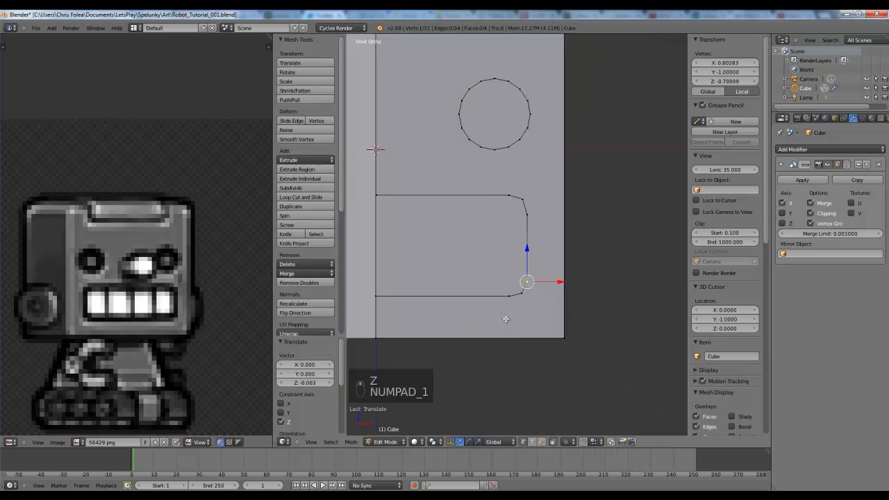
# - Subdivide the two short edges forming the mouth's lower outer corner
pyautogui.keyDown('shift'); pyautogui.moveTo(568, 290); pyautogui.dragTo(553, 242, button='middle'); pyautogui.keyUp('shift')
pyautogui.scroll(4, 554, 243)
pyautogui.press('z')
pyautogui.keyDown('shift'); pyautogui.moveTo(507, 269); pyautogui.dragTo(539, 288, button='middle'); pyautogui.keyUp('shift')
pyautogui.keyDown('shift'); pyautogui.rightClick(532, 279); pyautogui.keyUp('shift')
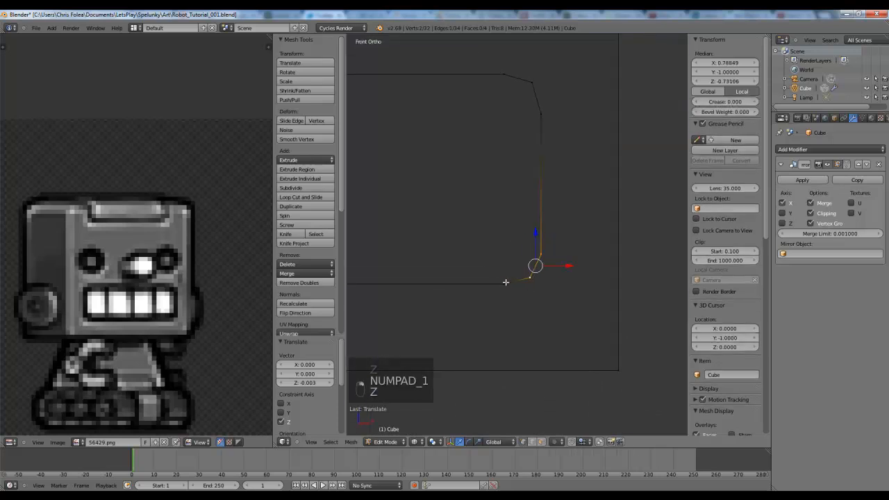
pyautogui.keyDown('shift'); pyautogui.rightClick(504, 282); pyautogui.keyUp('shift')
pyautogui.press('w')
pyautogui.click(488, 280)
# - Subdivide the two short edges forming the mouth's upper outer corner
pyautogui.keyDown('shift'); pyautogui.moveTo(542, 117); pyautogui.dragTo(541, 213, button='middle'); pyautogui.keyUp('shift')
pyautogui.press('a')
pyautogui.rightClick(541, 211)
pyautogui.keyDown('shift'); pyautogui.rightClick(532, 179); pyautogui.keyUp('shift')
pyautogui.keyDown('shift'); pyautogui.rightClick(504, 172); pyautogui.keyUp('shift')
pyautogui.press('w')
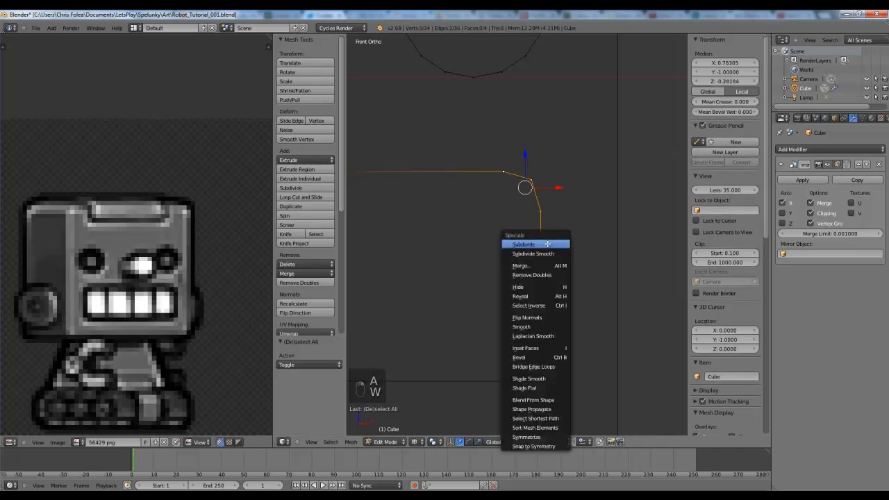
pyautogui.click(547, 244)
pyautogui.press('a')
# - Smooth the mouth's upper outer corner by nudging its corner vertex inward and the two subdivision vertices slightly outward
pyautogui.scroll(2, 540, 199)
pyautogui.keyDown('shift'); pyautogui.moveTo(540, 198); pyautogui.dragTo(559, 249, button='middle'); pyautogui.keyUp('shift')
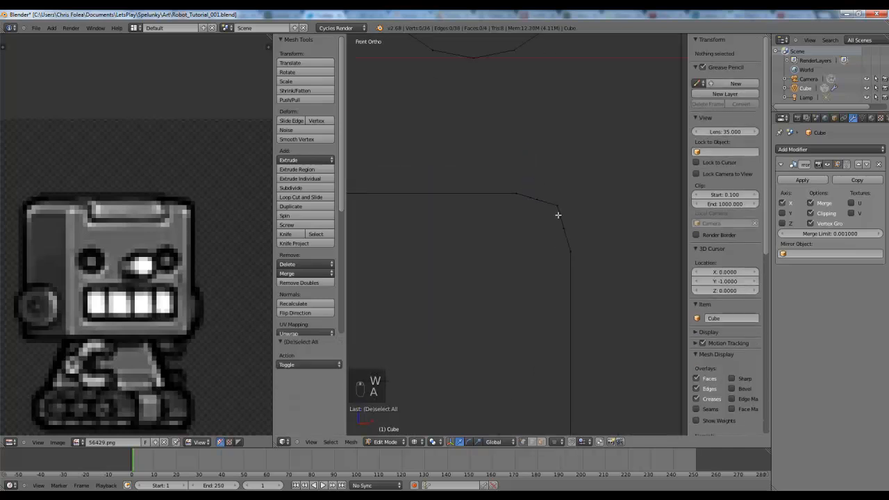
pyautogui.rightClick(558, 211)
pyautogui.press('g')
pyautogui.click(556, 214)
pyautogui.rightClick(565, 227)
pyautogui.press('g')
pyautogui.click(567, 228)
pyautogui.press('a')
pyautogui.rightClick(535, 197)
pyautogui.press('g')
pyautogui.click(534, 195)
pyautogui.keyDown('shift'); pyautogui.moveTo(536, 218); pyautogui.dragTo(535, 116, button='middle'); pyautogui.keyUp('shift')
# - Round the mouth's lower outer corner by pushing its three middle vertices outward, the uppermost to about X 0.80, Z -0.74
pyautogui.press('a')
pyautogui.scroll(1, 547, 309)
pyautogui.keyDown('shift'); pyautogui.moveTo(561, 375); pyautogui.dragTo(521, 275, button='middle'); pyautogui.keyUp('shift')
pyautogui.rightClick(530, 292)
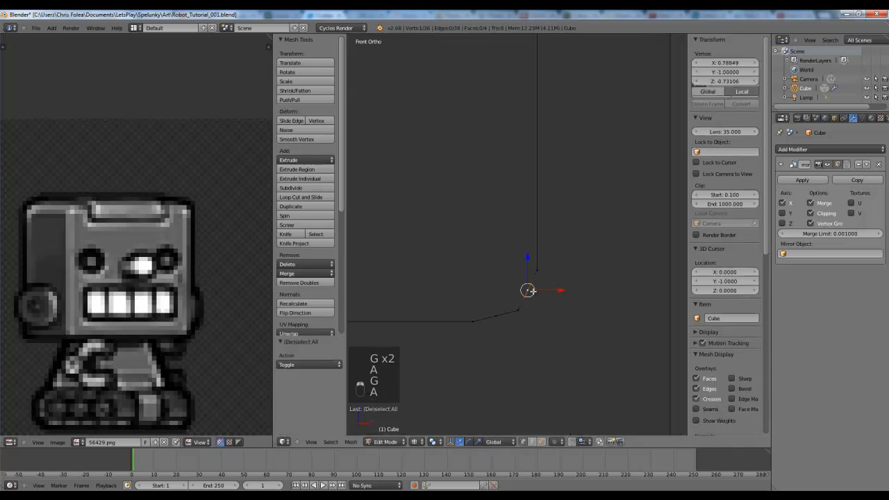
pyautogui.press('g')
pyautogui.click(537, 297)
pyautogui.rightClick(495, 321)
pyautogui.press('g')
pyautogui.click(497, 321)
pyautogui.rightClick(516, 312)
pyautogui.press('g')
pyautogui.click(524, 307)
pyautogui.press('g')
pyautogui.click(539, 293)
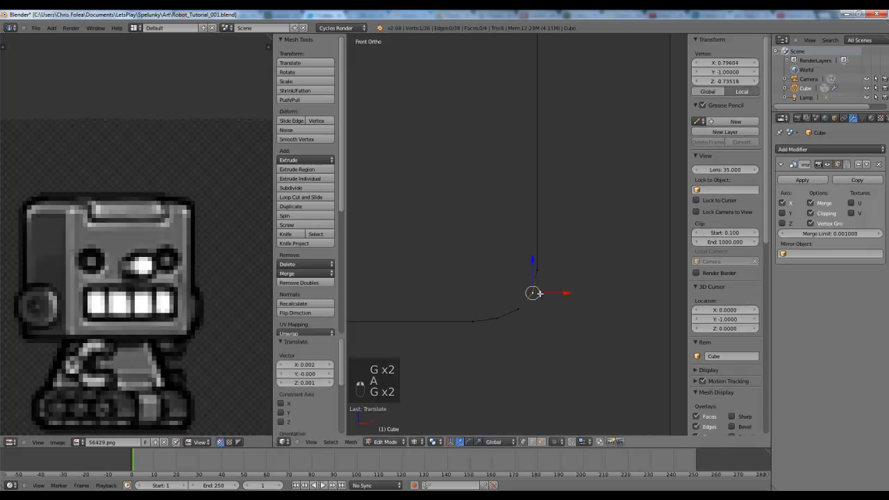
pyautogui.press('a')
# - Fine-tune the mouth's lower outer corner with small nudges to its middle vertex and the adjacent vertex nearer the bottom edge
pyautogui.rightClick(525, 308)
pyautogui.press('g')
pyautogui.click(525, 307)
pyautogui.rightClick(507, 317)
pyautogui.press('g')
pyautogui.click(508, 317)
pyautogui.press('a')
pyautogui.keyDown('shift'); pyautogui.moveTo(582, 142); pyautogui.dragTo(579, 371, button='middle'); pyautogui.keyUp('shift')
pyautogui.scroll(-3, 527, 230)
pyautogui.scroll(-5, 528, 229)
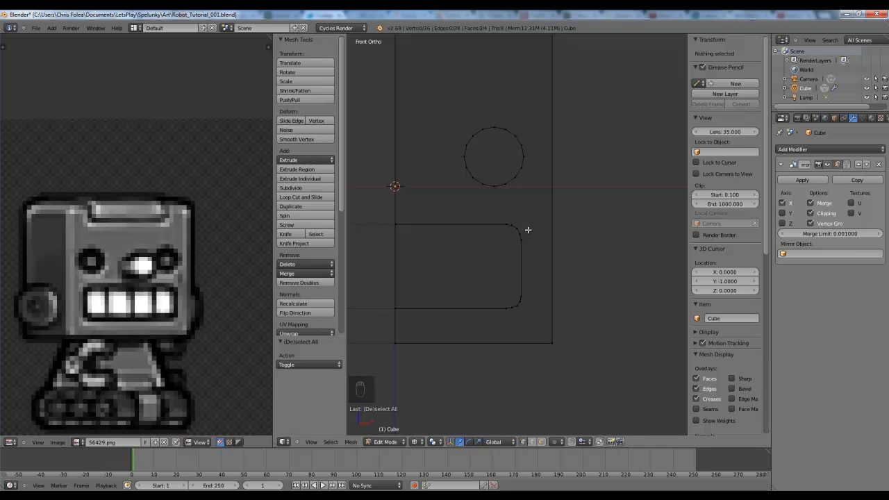
# - Examine the eye and mouth outlines against the open front of the head in solid and wireframe display
pyautogui.scroll(4, 555, 235)
pyautogui.keyDown('shift'); pyautogui.moveTo(492, 202); pyautogui.dragTo(525, 249, button='middle'); pyautogui.keyUp('shift')
pyautogui.moveTo(546, 207); pyautogui.dragTo(510, 222, button='middle')
pyautogui.press('z')
pyautogui.press('KP_0')
pyautogui.press('KP_1')
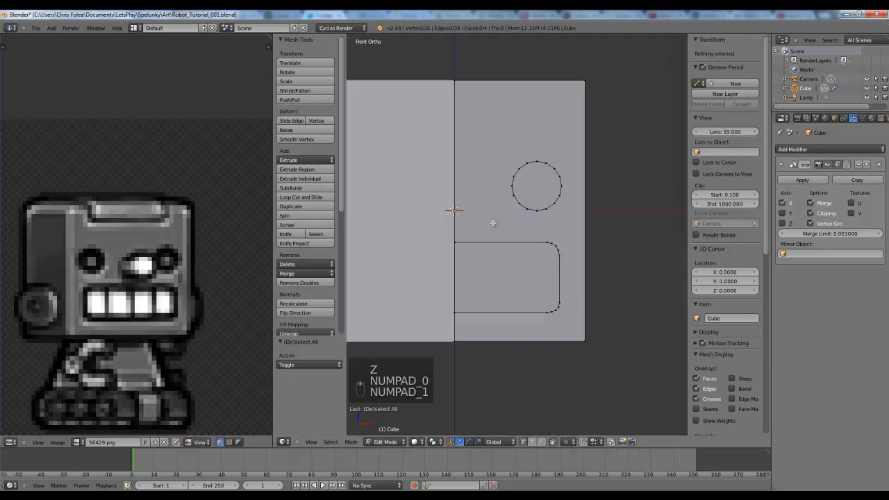
pyautogui.press('z')
pyautogui.scroll(6, 498, 216)
pyautogui.keyDown('shift'); pyautogui.moveTo(448, 203); pyautogui.dragTo(505, 222, button='middle'); pyautogui.keyUp('shift')
pyautogui.scroll(-3, 507, 238)
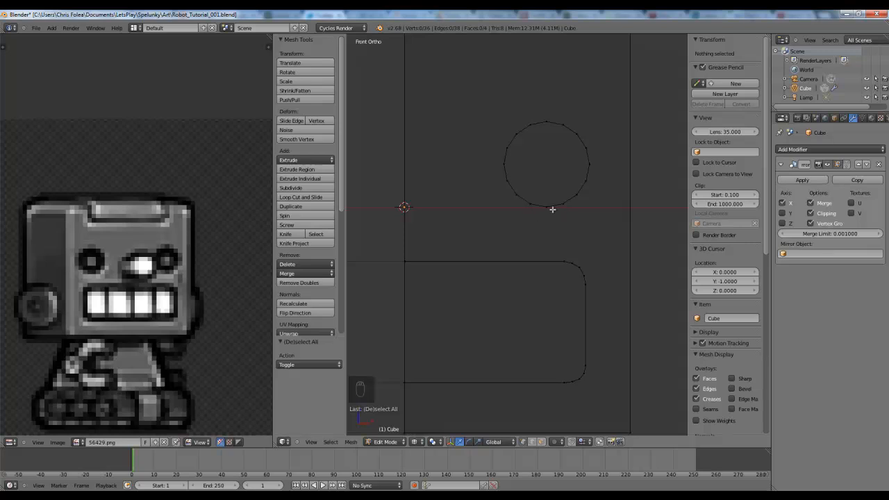
pyautogui.moveTo(553, 209); pyautogui.dragTo(534, 252, button='middle')
pyautogui.press('z')
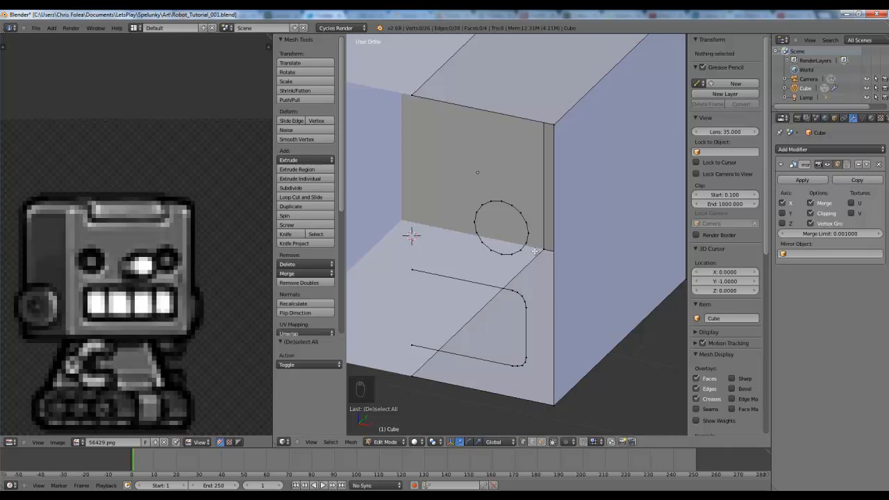
pyautogui.press('KP_1')
pyautogui.press('z')
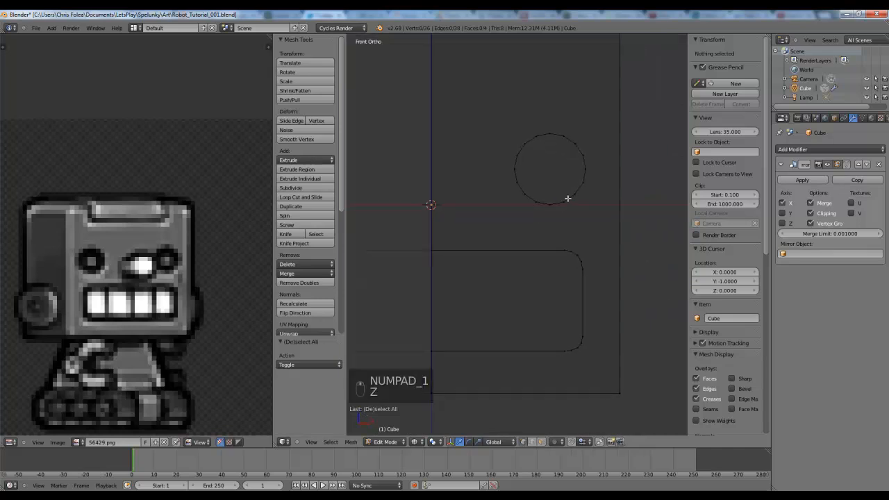
# - Subdivide the mouth's straight top edge and slide the new vertex along X to about 0.5, beneath the eye
pyautogui.rightClick(443, 236)
pyautogui.keyDown('shift'); pyautogui.rightClick(564, 234); pyautogui.keyUp('shift')
pyautogui.keyDown('shift'); pyautogui.moveTo(569, 227); pyautogui.dragTo(556, 238, button='middle'); pyautogui.keyUp('shift')
pyautogui.scroll(1, 556, 238)
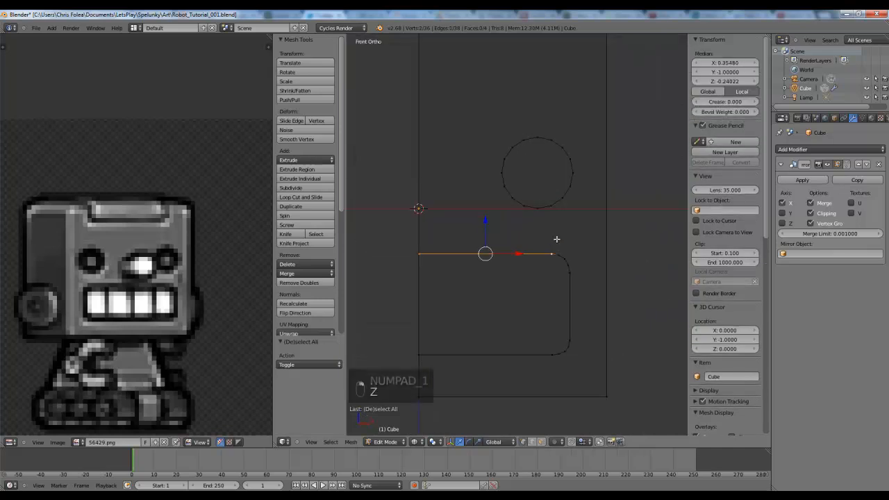
pyautogui.press('w')
pyautogui.click(549, 234)
pyautogui.press('a')
pyautogui.rightClick(483, 253)
pyautogui.press('g')
pyautogui.press('x')
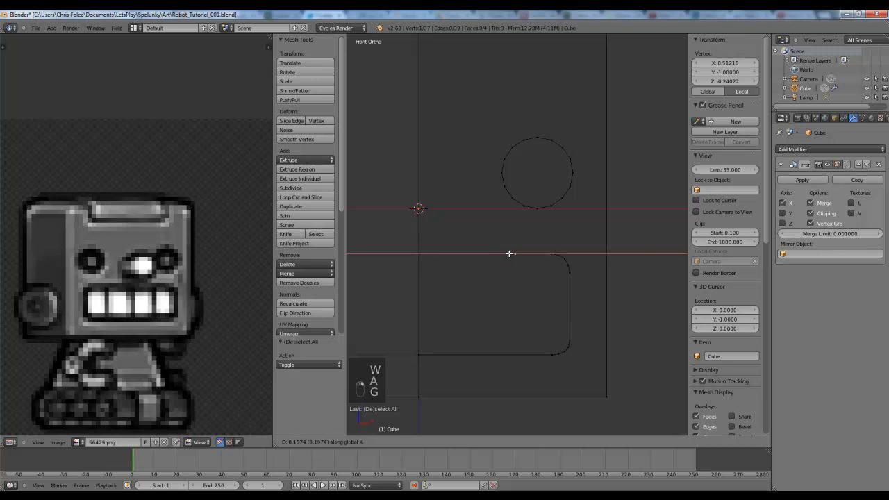
pyautogui.click(511, 253)
# - Fill a face between the eye circle's three bottom vertices and the outer segment of the mouth's top edge
pyautogui.keyDown('shift'); pyautogui.moveTo(536, 247); pyautogui.dragTo(497, 252, button='middle'); pyautogui.keyUp('shift')
pyautogui.scroll(1, 497, 252)
pyautogui.press('a')
pyautogui.rightClick(476, 210)
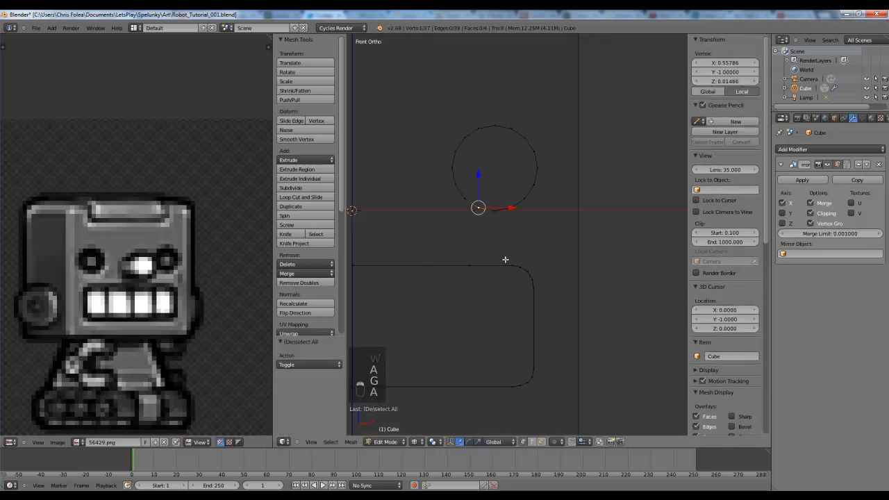
pyautogui.rightClick(490, 265)
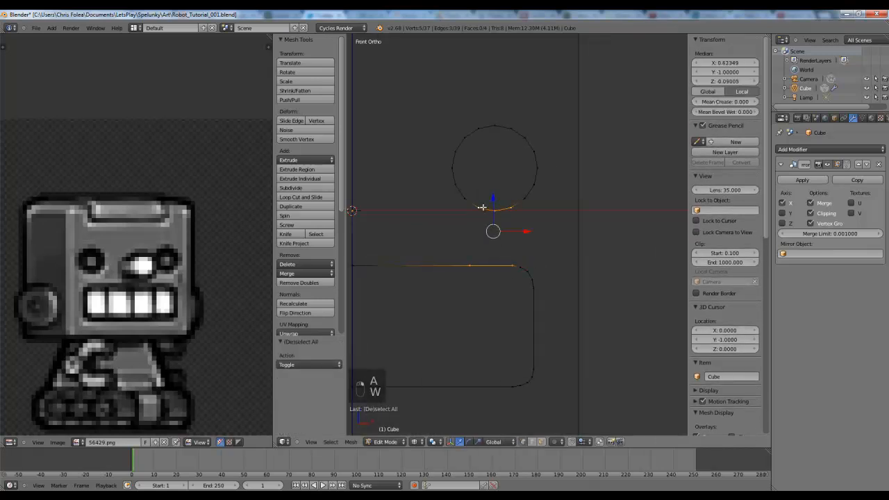
pyautogui.press('f')
pyautogui.press('a')
pyautogui.press('z')
pyautogui.scroll(-2, 549, 239)
pyautogui.moveTo(482, 223)
pyautogui.keyDown('shift'); pyautogui.mouseDown(button='middle')
pyautogui.moveTo(549, 239)
pyautogui.moveTo(571, 231)
pyautogui.mouseUp(button='middle'); pyautogui.keyUp('shift')
pyautogui.press('z')
# - Fill a second face joining the eye's lower outer edge to the mouth's upper corner, beside the first connecting face
pyautogui.keyDown('shift'); pyautogui.moveTo(557, 176); pyautogui.dragTo(464, 229, button='middle'); pyautogui.keyUp('shift')
pyautogui.rightClick(509, 234)
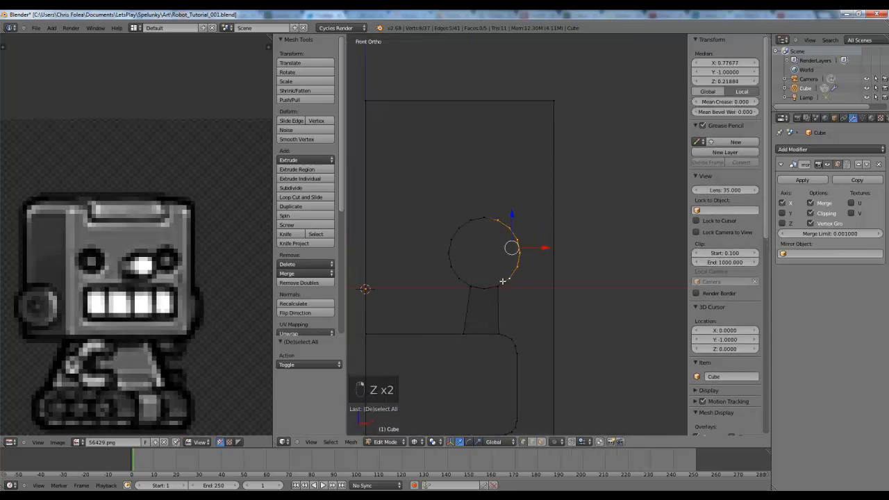
pyautogui.press('a')
pyautogui.rightClick(512, 338)
pyautogui.keyDown('shift'); pyautogui.rightClick(507, 336); pyautogui.keyUp('shift')
pyautogui.keyDown('shift'); pyautogui.rightClick(500, 334); pyautogui.keyUp('shift')
pyautogui.keyDown('shift'); pyautogui.rightClick(499, 287); pyautogui.keyUp('shift')
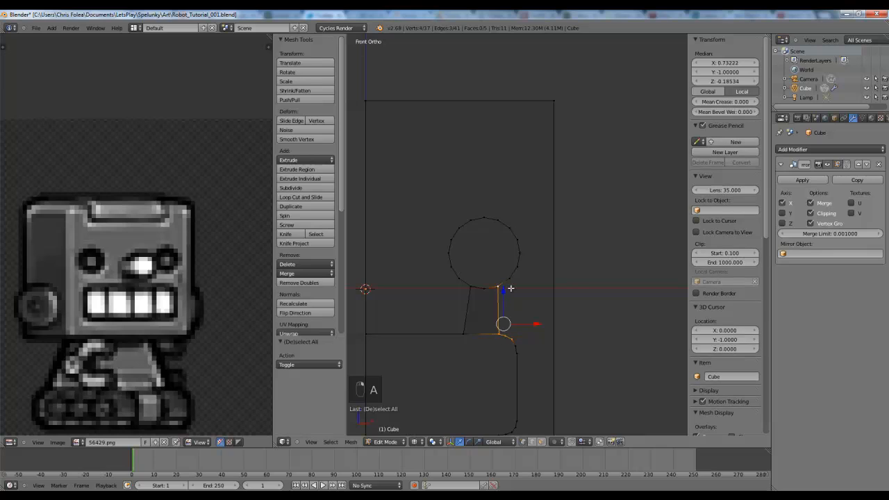
pyautogui.keyDown('shift'); pyautogui.rightClick(510, 278); pyautogui.keyUp('shift')
pyautogui.press('f')
pyautogui.press('a')
# - Fill the face between the outer sides of the eye and mouth and the head's outer front edge
pyautogui.rightClick(513, 339)
pyautogui.keyDown('shift'); pyautogui.rightClick(516, 346); pyautogui.keyUp('shift')
pyautogui.keyDown('shift'); pyautogui.rightClick(519, 354); pyautogui.keyUp('shift')
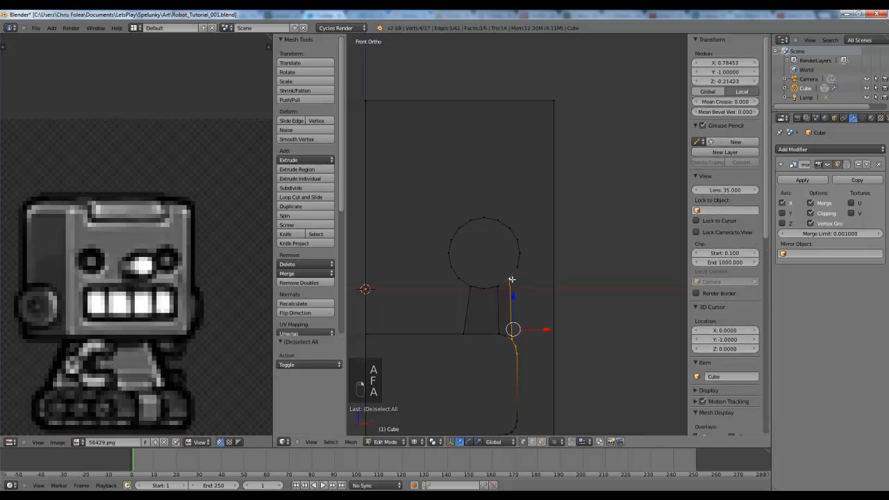
pyautogui.keyDown('shift'); pyautogui.rightClick(554, 103); pyautogui.keyUp('shift')
pyautogui.moveTo(570, 153); pyautogui.dragTo(532, 177, button='middle')
pyautogui.press('z')
pyautogui.scroll(-3, 532, 177)
pyautogui.press('z')
pyautogui.keyDown('shift'); pyautogui.rightClick(601, 132); pyautogui.keyUp('shift')
pyautogui.keyDown('shift'); pyautogui.rightClick(518, 171); pyautogui.keyUp('shift')
pyautogui.press('z')
pyautogui.scroll(4, 510, 221)
pyautogui.press('z')
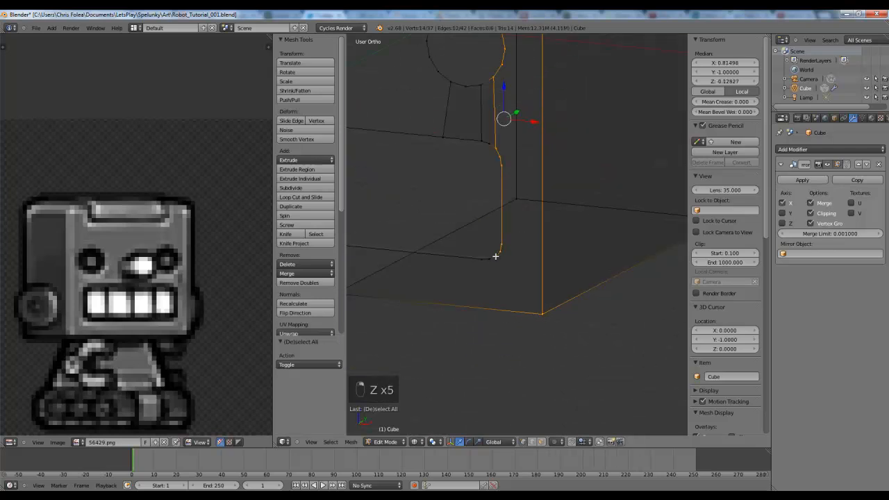
pyautogui.moveTo(489, 260); pyautogui.dragTo(521, 253, button='middle')
pyautogui.press('f')
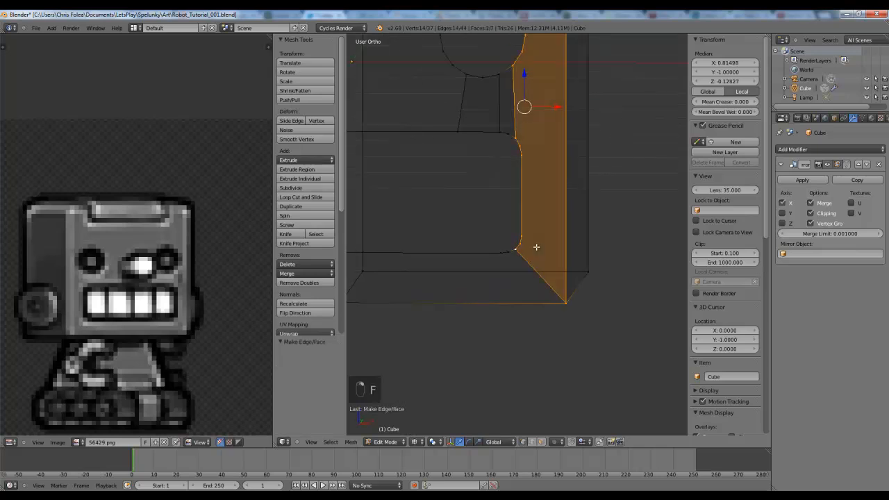
# - Inspect the filled side of the face in Object Mode and in the front wireframe view in Edit Mode
pyautogui.press('z')
pyautogui.scroll(-4, 566, 209)
pyautogui.press('a')
pyautogui.press('Tab')
pyautogui.moveTo(570, 204)
pyautogui.mouseDown(button='middle')
pyautogui.moveTo(518, 213)
pyautogui.moveTo(553, 180)
pyautogui.moveTo(544, 199)
pyautogui.mouseUp(button='middle')
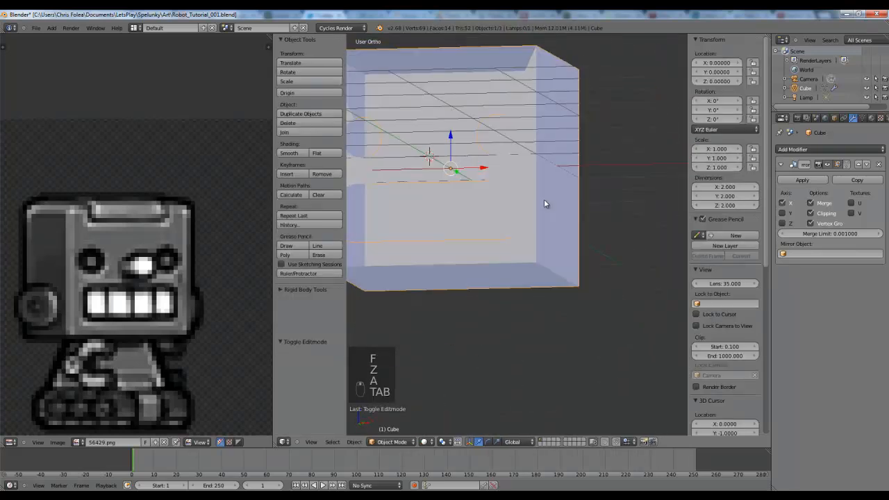
pyautogui.press('KP_1')
pyautogui.press('Tab')
pyautogui.press('z')
pyautogui.press('a')
pyautogui.scroll(1, 552, 222)
pyautogui.press('a')
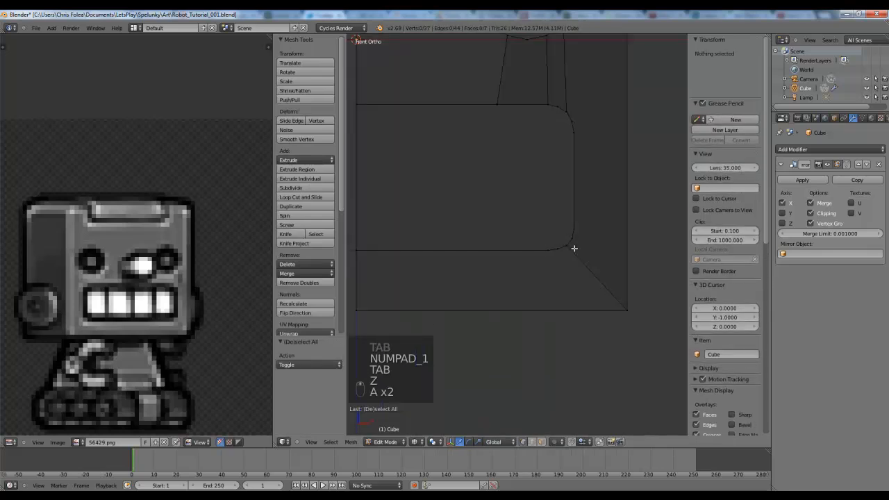
# - Fill the face between the mouth's bottom edge and the head's lower front edge, from the centre line to the outer corner
pyautogui.rightClick(568, 248)
pyautogui.keyDown('shift'); pyautogui.rightClick(559, 251); pyautogui.keyUp('shift')
pyautogui.keyDown('shift'); pyautogui.rightClick(550, 252); pyautogui.keyUp('shift')
pyautogui.keyDown('shift'); pyautogui.moveTo(427, 277); pyautogui.dragTo(515, 269, button='middle'); pyautogui.keyUp('shift')
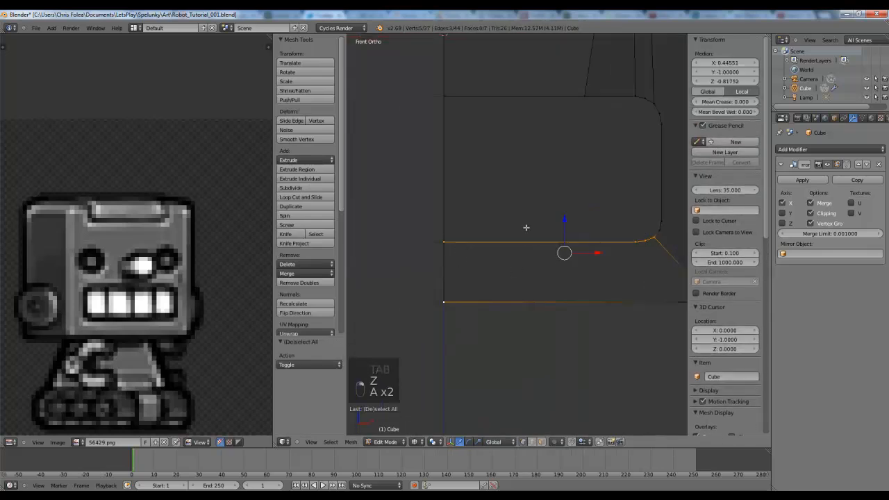
pyautogui.moveTo(526, 228); pyautogui.dragTo(440, 247, button='middle')
pyautogui.press('f')
pyautogui.press('a')
pyautogui.press('KP_1')
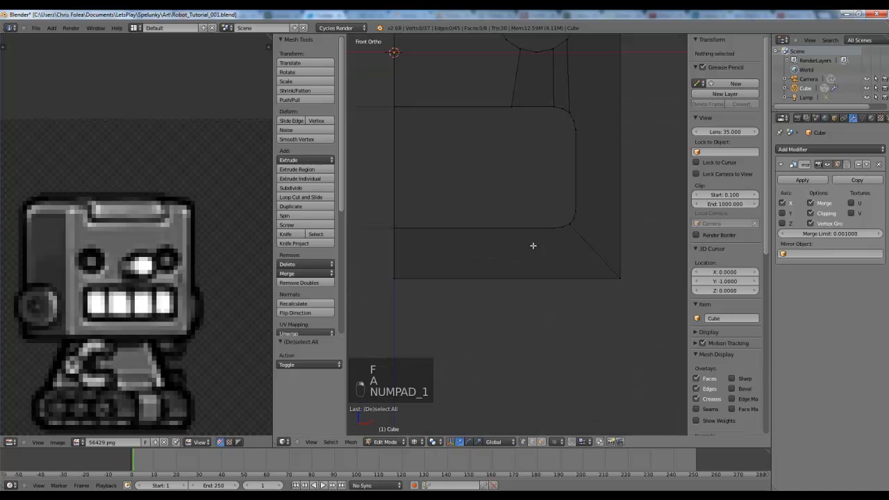
pyautogui.keyDown('shift'); pyautogui.moveTo(515, 60); pyautogui.dragTo(561, 234, button='middle'); pyautogui.keyUp('shift')
pyautogui.keyDown('shift'); pyautogui.moveTo(539, 194); pyautogui.dragTo(546, 220, button='middle'); pyautogui.keyUp('shift')
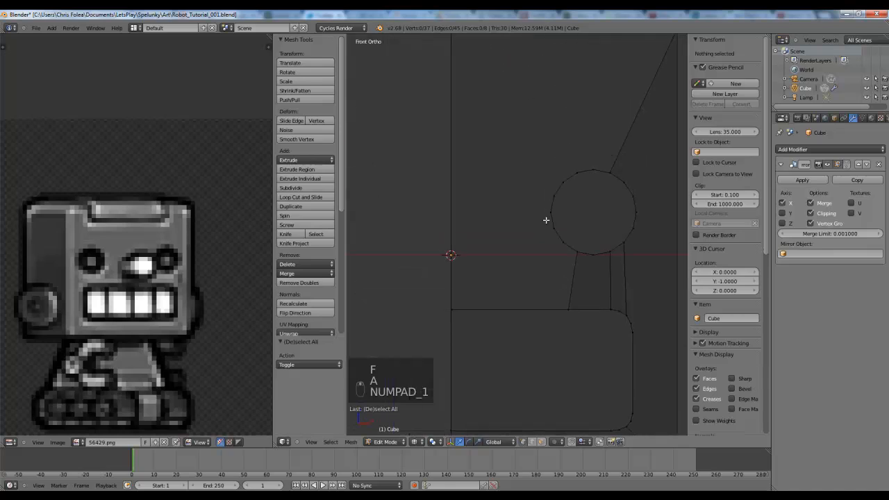
# - Extrude the eye outline's inner side vertex along X to the head's centre line
pyautogui.scroll(-4, 545, 217)
pyautogui.press('z')
pyautogui.moveTo(531, 183)
pyautogui.mouseDown(button='middle')
pyautogui.moveTo(505, 202)
pyautogui.moveTo(539, 241)
pyautogui.mouseUp(button='middle')
pyautogui.scroll(3, 520, 234)
pyautogui.rightClick(522, 234)
pyautogui.press('z')
pyautogui.press('e')
pyautogui.click(362, 224)
pyautogui.press('z')
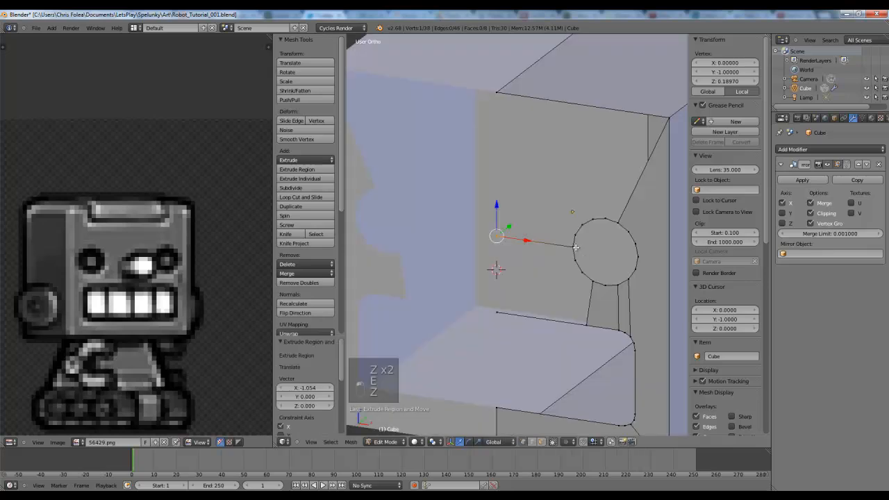
# - Fill the face between the new centre-line edge, the eye's lower inner curve and the mouth's top edge
pyautogui.keyDown('shift'); pyautogui.rightClick(576, 246); pyautogui.keyUp('shift')
pyautogui.keyDown('shift'); pyautogui.rightClick(585, 266); pyautogui.keyUp('shift')
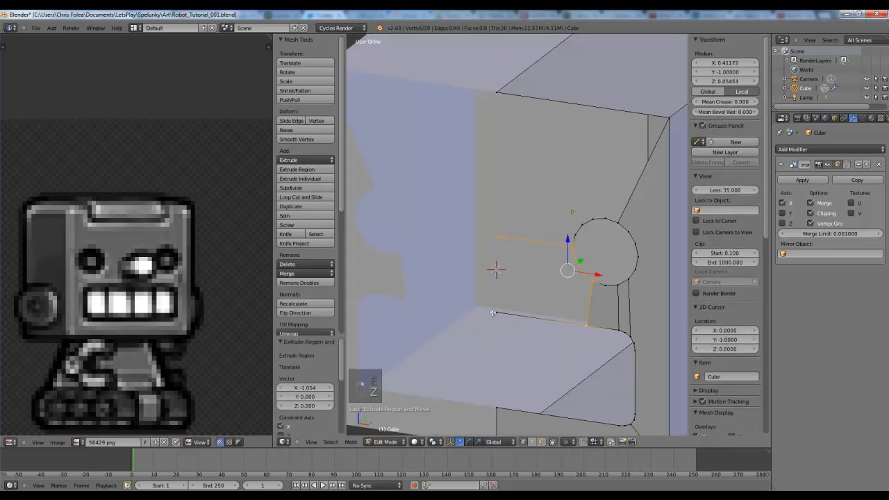
pyautogui.press('f')
pyautogui.press('a')
pyautogui.press('z')
pyautogui.press('KP_1')
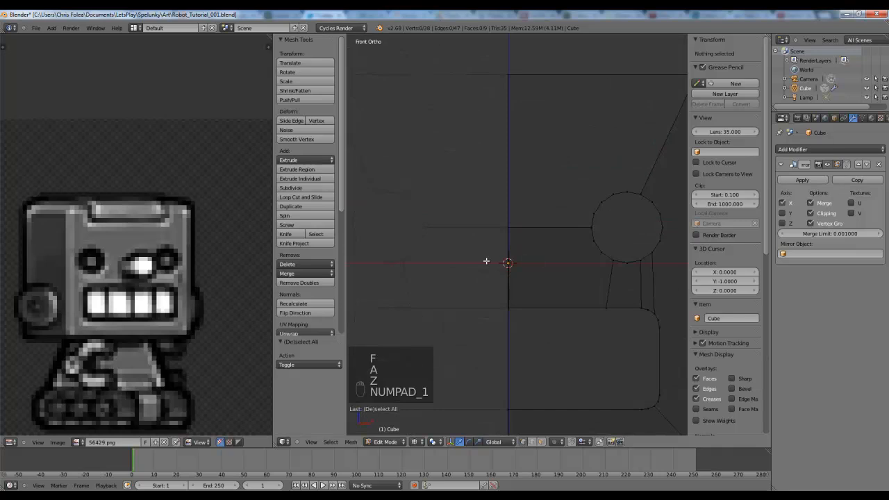
# - Fill the face above the eye, from the centre line to the head's upper outer corner
pyautogui.moveTo(584, 226)
pyautogui.keyDown('shift'); pyautogui.mouseDown(button='middle')
pyautogui.moveTo(525, 271)
pyautogui.moveTo(539, 309)
pyautogui.mouseUp(button='middle'); pyautogui.keyUp('shift')
pyautogui.scroll(2, 528, 279)
pyautogui.scroll(-1, 534, 275)
pyautogui.press('z')
pyautogui.moveTo(653, 133); pyautogui.dragTo(627, 152, button='middle')
pyautogui.rightClick(630, 151)
pyautogui.keyDown('shift'); pyautogui.rightClick(437, 129); pyautogui.keyUp('shift')
pyautogui.keyDown('shift'); pyautogui.rightClick(446, 310); pyautogui.keyUp('shift')
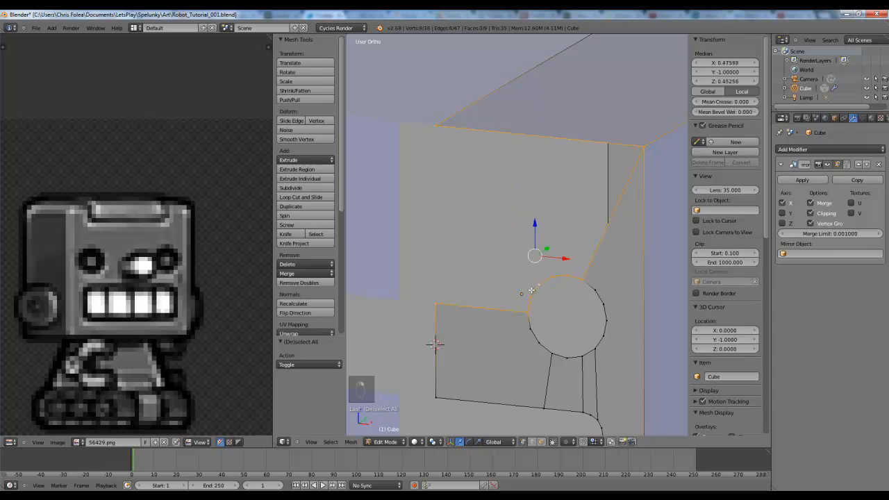
pyautogui.press('f')
pyautogui.press('a')
pyautogui.press('z')
pyautogui.press('z')
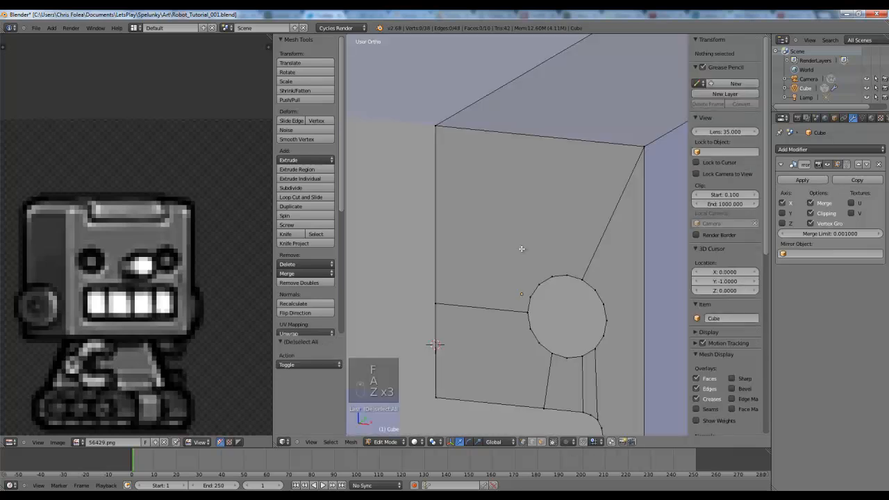
# - Compare the completed face front with the robot's mouth and eyes in the reference sprite sheet
pyautogui.scroll(-3, 490, 277)
pyautogui.moveTo(533, 275); pyautogui.dragTo(529, 294, button='middle')
pyautogui.scroll(-2, 531, 293)
pyautogui.press('KP_1')
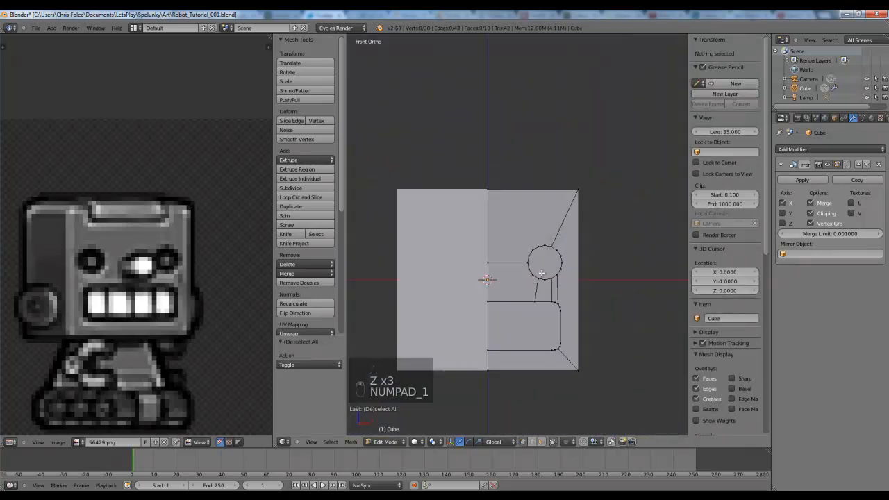
pyautogui.keyDown('shift'); pyautogui.moveTo(448, 325); pyautogui.dragTo(464, 264, button='middle'); pyautogui.keyUp('shift')
pyautogui.scroll(3, 158, 329)
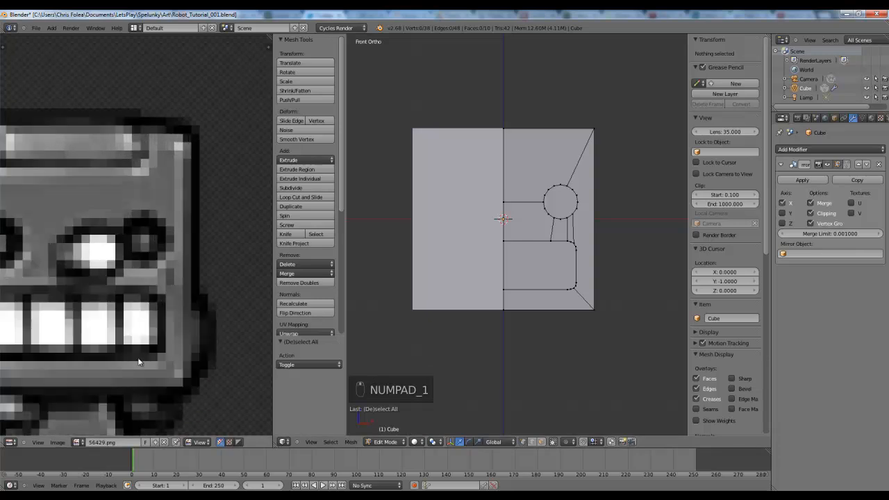
pyautogui.moveTo(138, 362); pyautogui.dragTo(201, 357, button='middle')
pyautogui.scroll(-8, 200, 332)
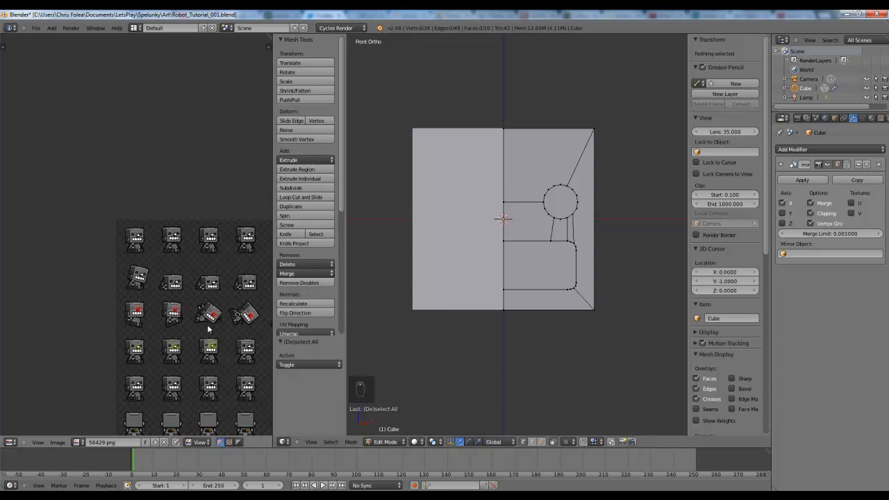
pyautogui.scroll(6, 195, 284)
pyautogui.scroll(2, 195, 284)
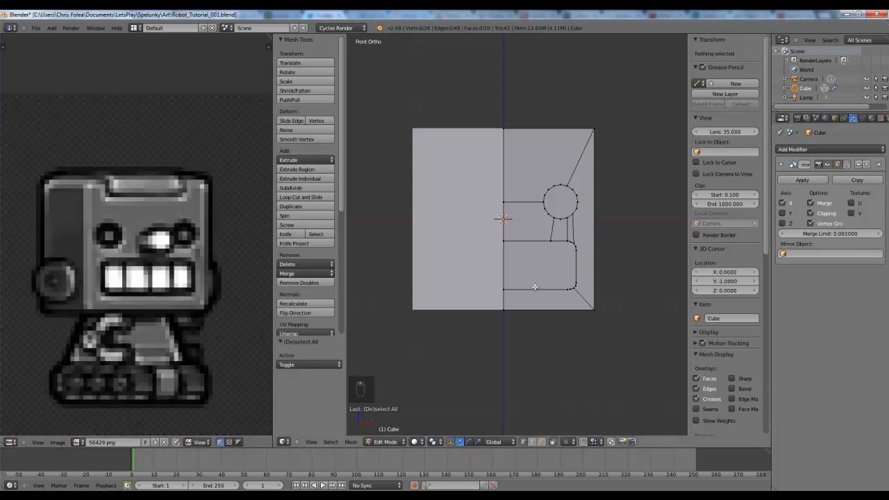
# - Clear the selection, show the mesh in wireframe and switch the mesh selection to edge mode
pyautogui.scroll(2, 550, 294)
pyautogui.keyDown('alt'); pyautogui.rightClick(550, 297); pyautogui.keyUp('alt')
pyautogui.press('z')
pyautogui.keyDown('shift'); pyautogui.moveTo(578, 300); pyautogui.dragTo(536, 294, button='middle'); pyautogui.keyUp('shift')
pyautogui.scroll(2, 535, 294)
pyautogui.press('a')
pyautogui.hotkey('ctrl', 'Tab')
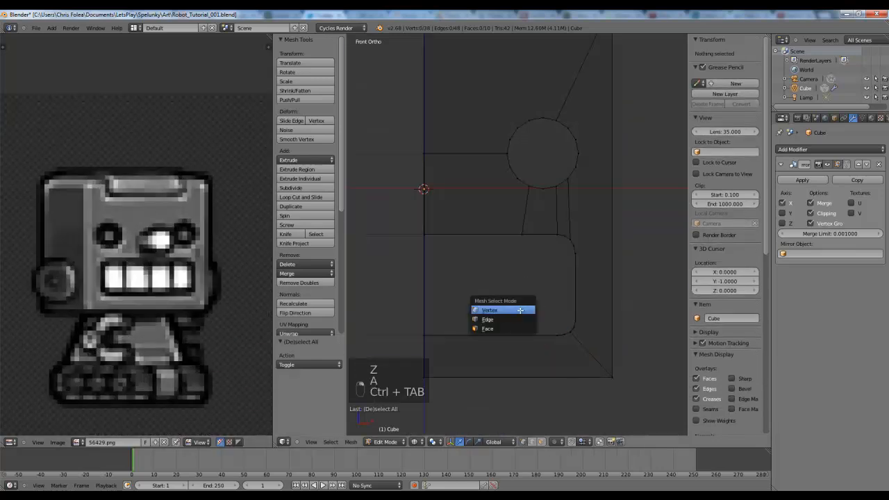
pyautogui.click(509, 320)
pyautogui.keyDown('alt'); pyautogui.rightClick(512, 327); pyautogui.keyUp('alt')
pyautogui.press('z')
pyautogui.press('z')
pyautogui.keyDown('alt'); pyautogui.keyDown('shift'); pyautogui.rightClick(574, 303); pyautogui.keyUp('shift'); pyautogui.keyUp('alt')
pyautogui.keyDown('alt'); pyautogui.keyDown('shift'); pyautogui.rightClick(478, 236); pyautogui.keyUp('shift'); pyautogui.keyUp('alt')
pyautogui.hotkey('ctrl', 'z')
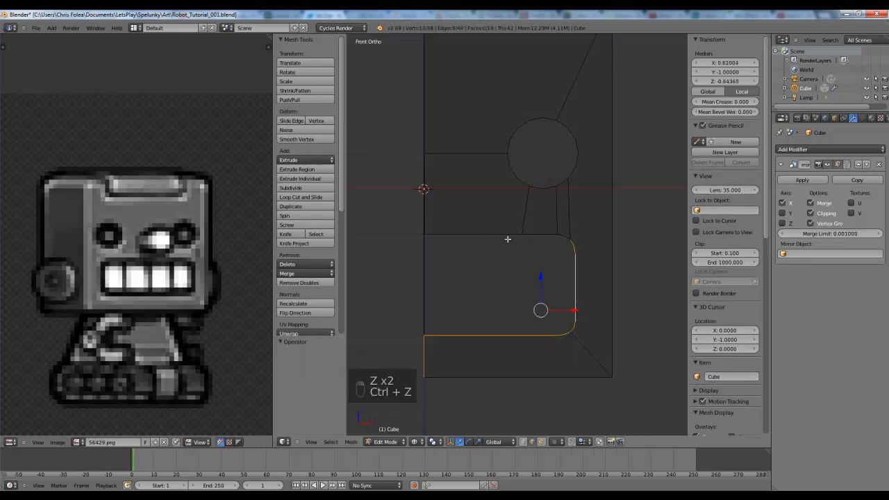
pyautogui.press('a')
# - Select all edges of the mouth outline, extrude them and scale the new loop inward to about 0.934
pyautogui.press('z')
pyautogui.moveTo(495, 272); pyautogui.dragTo(518, 318, button='middle')
pyautogui.press('z')
pyautogui.scroll(4, 560, 337)
pyautogui.keyDown('shift'); pyautogui.rightClick(528, 354); pyautogui.keyUp('shift')
pyautogui.keyDown('shift'); pyautogui.moveTo(490, 198); pyautogui.dragTo(485, 236, button='middle'); pyautogui.keyUp('shift')
pyautogui.keyDown('shift'); pyautogui.rightClick(552, 219); pyautogui.keyUp('shift')
pyautogui.keyDown('shift'); pyautogui.rightClick(523, 206); pyautogui.keyUp('shift')
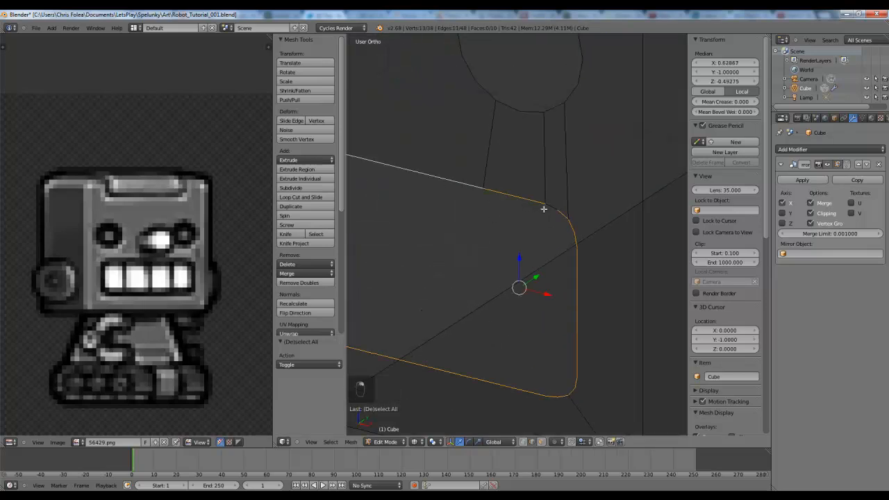
pyautogui.scroll(-2, 550, 254)
pyautogui.press('KP_1')
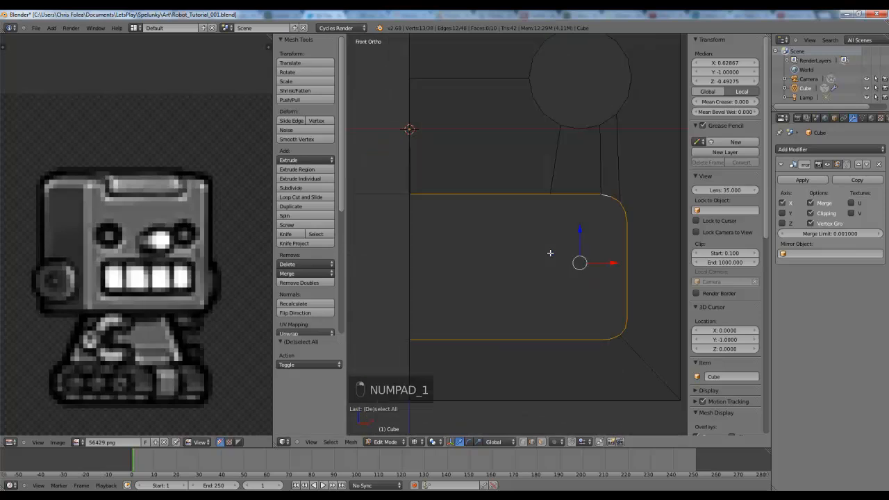
pyautogui.press('e')
pyautogui.click(530, 258)
pyautogui.press('s')
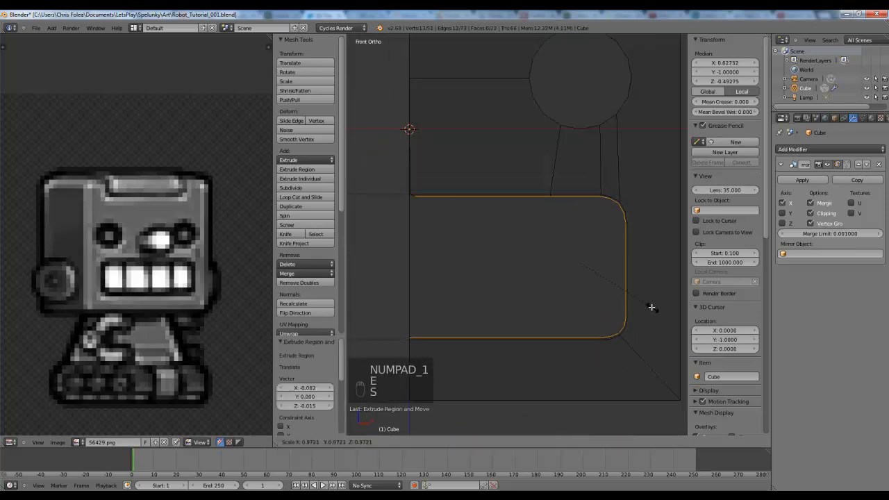
pyautogui.click(651, 304)
# - Shift the inner mouth loop along X to even out the border's width on the mouth's outer side
pyautogui.press('g')
pyautogui.press('x')
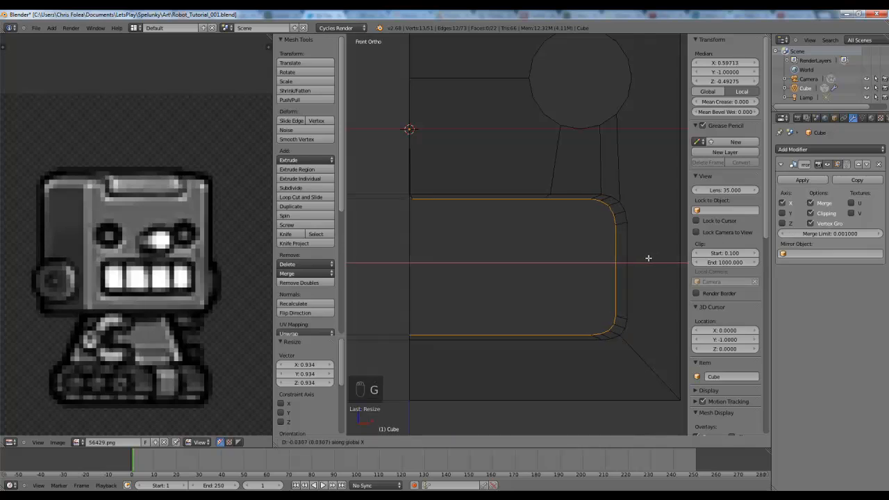
pyautogui.click(653, 258)
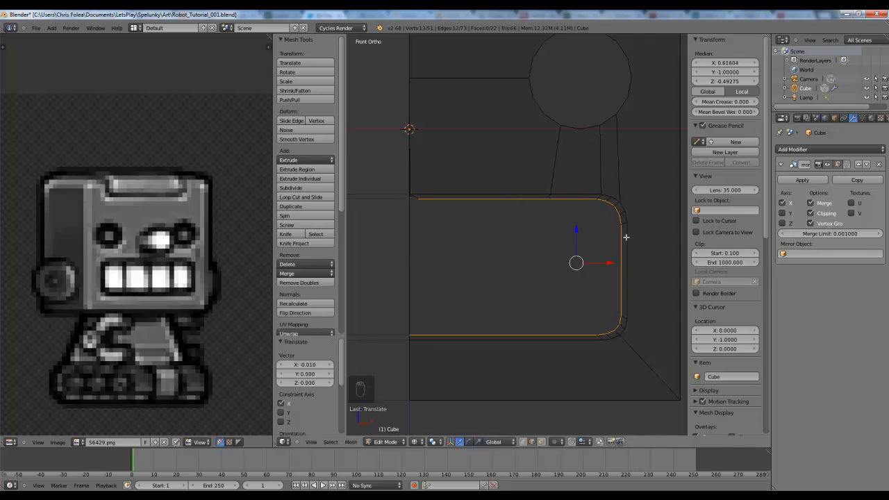
pyautogui.press('g')
pyautogui.press('x')
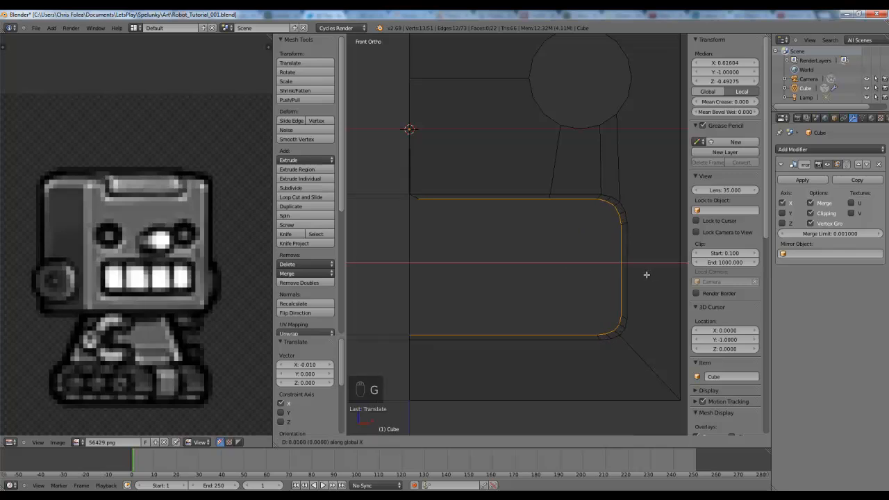
pyautogui.click(647, 276)
# - In vertex mode, box-select all centre-line vertices and flatten them with a scale of 0 along X
pyautogui.keyDown('shift'); pyautogui.moveTo(478, 213); pyautogui.dragTo(520, 220, button='middle'); pyautogui.keyUp('shift')
pyautogui.press('a')
pyautogui.hotkey('ctrl', 'Tab')
pyautogui.click(455, 177)
pyautogui.scroll(-6, 512, 179)
pyautogui.keyDown('shift'); pyautogui.moveTo(505, 141); pyautogui.dragTo(508, 161, button='middle'); pyautogui.keyUp('shift')
pyautogui.scroll(-1, 508, 161)
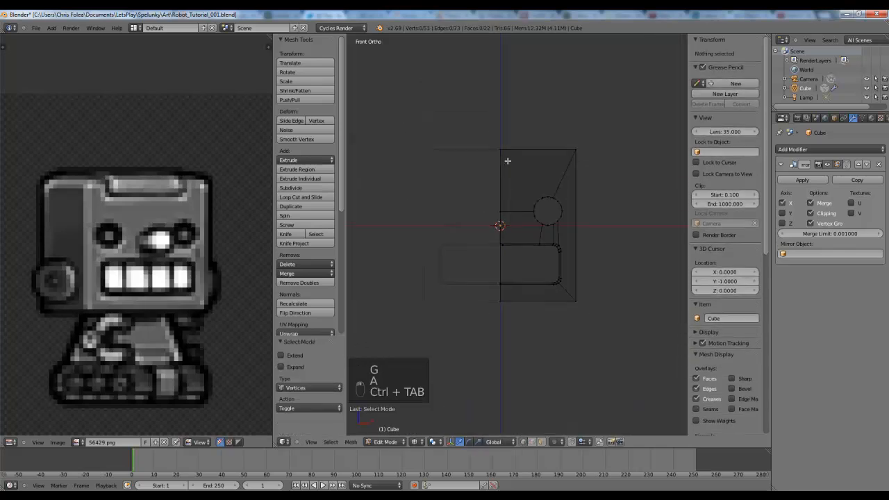
pyautogui.press('b')
pyautogui.moveTo(510, 124); pyautogui.dragTo(467, 336)
pyautogui.press('s')
pyautogui.press('x')
pyautogui.press('0')
pyautogui.press('Return')
# - Move the flattened vertices along X onto the mirror plane and test that they stay clipped there
pyautogui.scroll(4, 525, 271)
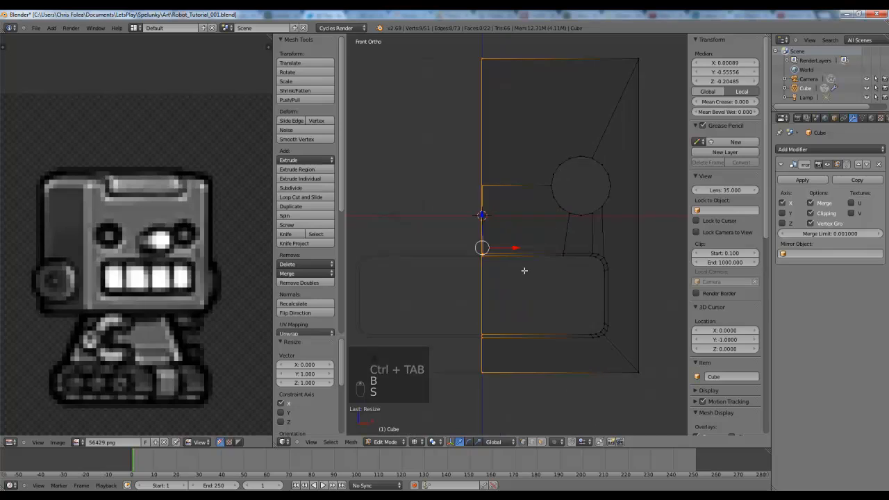
pyautogui.press('g')
pyautogui.press('x')
pyautogui.click(485, 267)
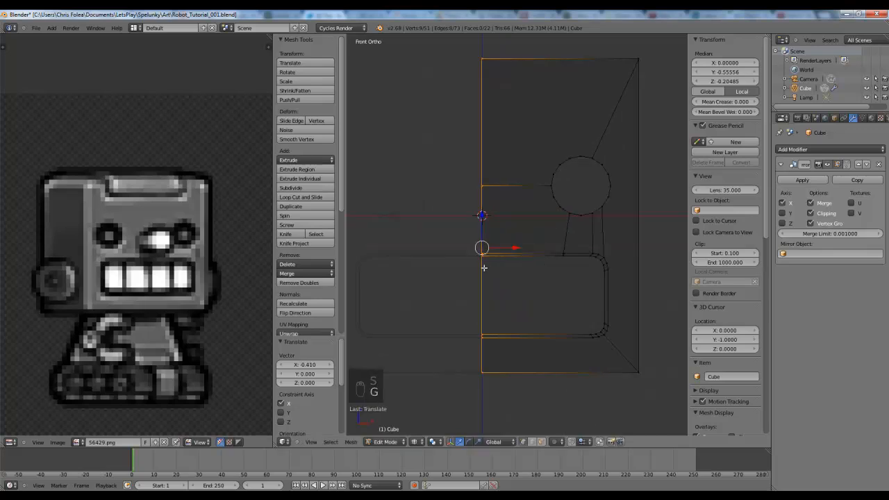
pyautogui.press('g')
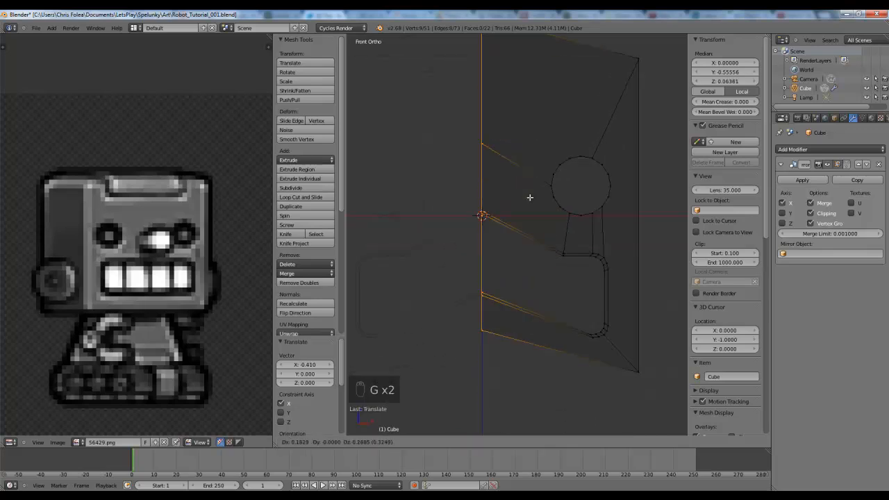
pyautogui.rightClick(532, 232)
# - Examine the mouth border and centre seam in solid and wireframe shading from an angle and from the front
pyautogui.press('z')
pyautogui.scroll(-3, 503, 248)
pyautogui.moveTo(532, 235)
pyautogui.mouseDown(button='middle')
pyautogui.moveTo(502, 247)
pyautogui.moveTo(520, 238)
pyautogui.moveTo(535, 173)
pyautogui.moveTo(543, 175)
pyautogui.moveTo(473, 164)
pyautogui.moveTo(524, 180)
pyautogui.mouseUp(button='middle')
pyautogui.press('z')
pyautogui.scroll(3, 520, 238)
pyautogui.press('z')
pyautogui.press('KP_1')
pyautogui.press('z')
pyautogui.press('a')
pyautogui.press('z')
# - Select the inner mouth loop and scale it down to about 0.953 in the front view
pyautogui.keyDown('alt'); pyautogui.rightClick(540, 176); pyautogui.keyUp('alt')
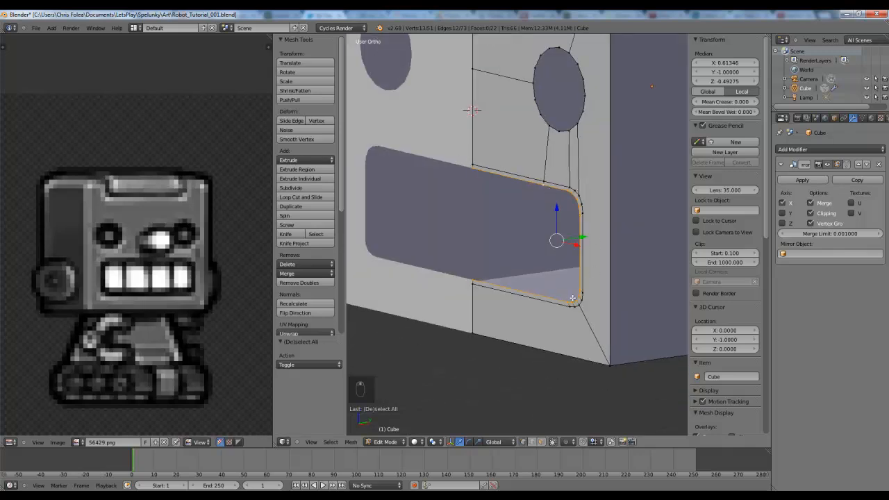
pyautogui.moveTo(573, 239); pyautogui.dragTo(387, 248, button='middle')
pyautogui.press('z')
pyautogui.press('KP_1')
pyautogui.press('z')
pyautogui.scroll(-3, 579, 244)
pyautogui.press('s')
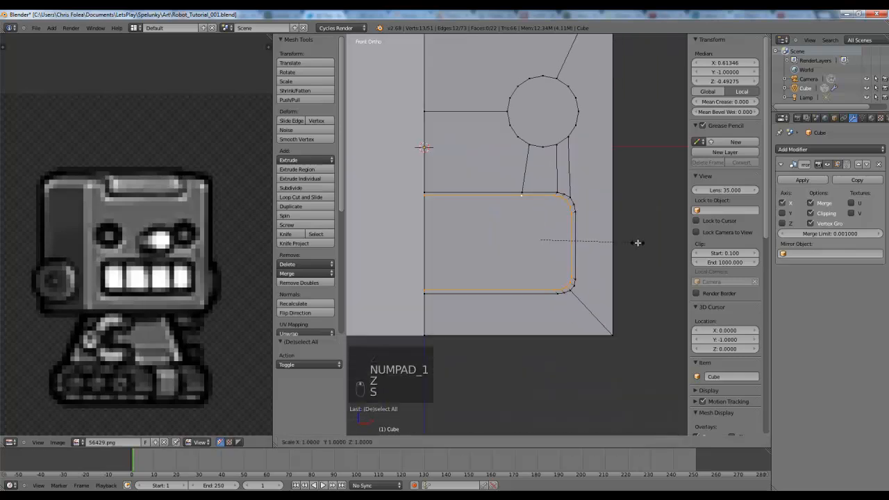
pyautogui.click(634, 242)
# - Shrink the inner mouth loop slightly along Z, scale it 0.995 along X and move it -0.002 along X
pyautogui.press('s')
pyautogui.press('z')
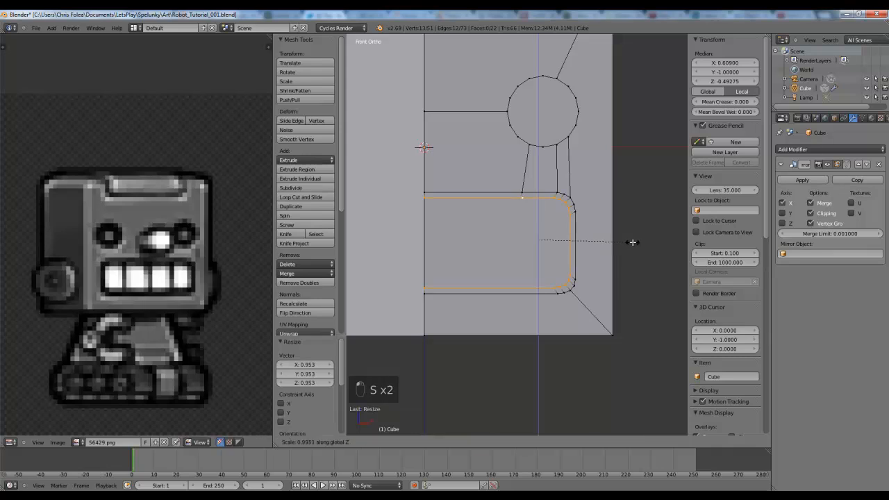
pyautogui.click(628, 241)
pyautogui.press('s')
pyautogui.press('x')
pyautogui.click(630, 241)
pyautogui.press('g')
pyautogui.press('x')
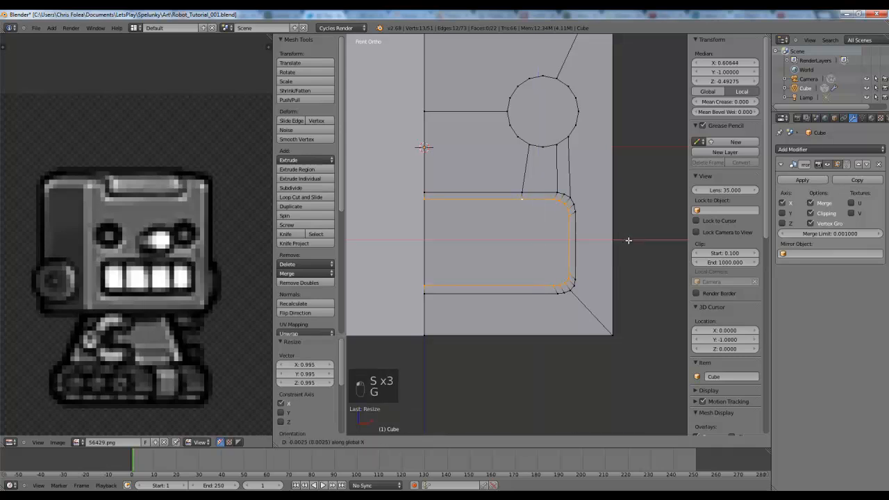
pyautogui.click(628, 241)
# - Push the inner mouth loop about 0.03 along Y into the head from the right side view
pyautogui.press('z')
pyautogui.press('z')
pyautogui.moveTo(609, 222); pyautogui.dragTo(539, 256, button='middle')
pyautogui.press('KP_3')
pyautogui.press('z')
pyautogui.press('g')
pyautogui.press('y')
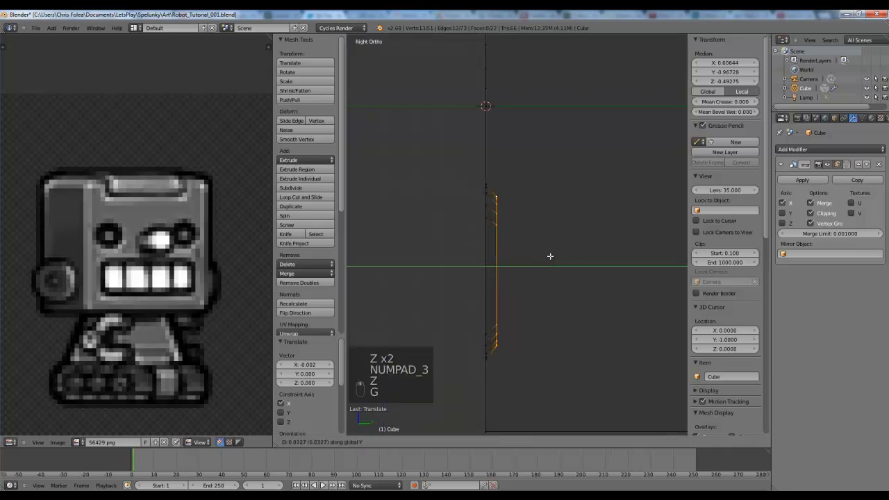
pyautogui.click(551, 257)
# - Inspect the recessed mouth border in solid shading, from an angle and from the front in Object Mode
pyautogui.press('z')
pyautogui.press('a')
pyautogui.moveTo(480, 258)
pyautogui.mouseDown(button='middle')
pyautogui.moveTo(573, 228)
pyautogui.moveTo(495, 260)
pyautogui.mouseUp(button='middle')
pyautogui.press('KP_1')
pyautogui.scroll(-2, 571, 226)
pyautogui.press('Tab')
pyautogui.press('KP_1')
pyautogui.press('Tab')
pyautogui.press('a')
pyautogui.press('a')
pyautogui.scroll(4, 495, 260)
pyautogui.press('a')
# - Add a centred loop cut around the sloped mouth border and move it about -0.006 along Y
pyautogui.hotkey('ctrl', 'r')
pyautogui.click(604, 198)
pyautogui.rightClick(603, 198)
pyautogui.press('z')
pyautogui.press('KP_3')
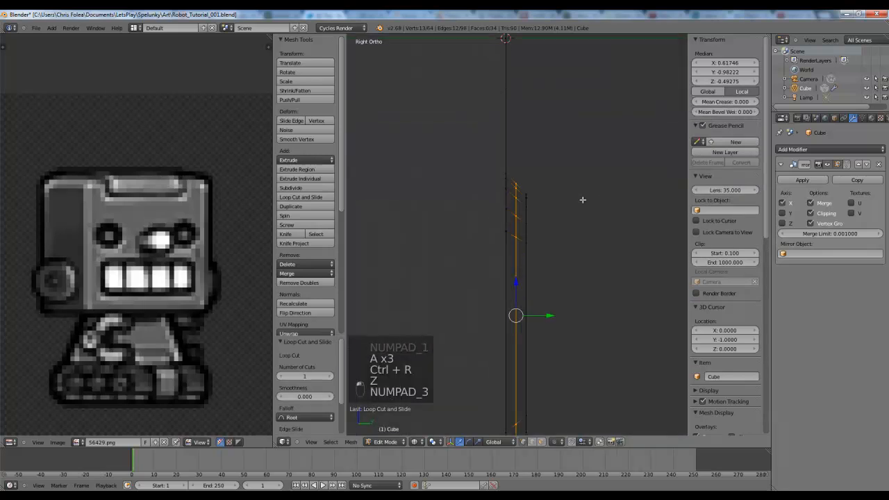
pyautogui.press('g')
pyautogui.press('y')
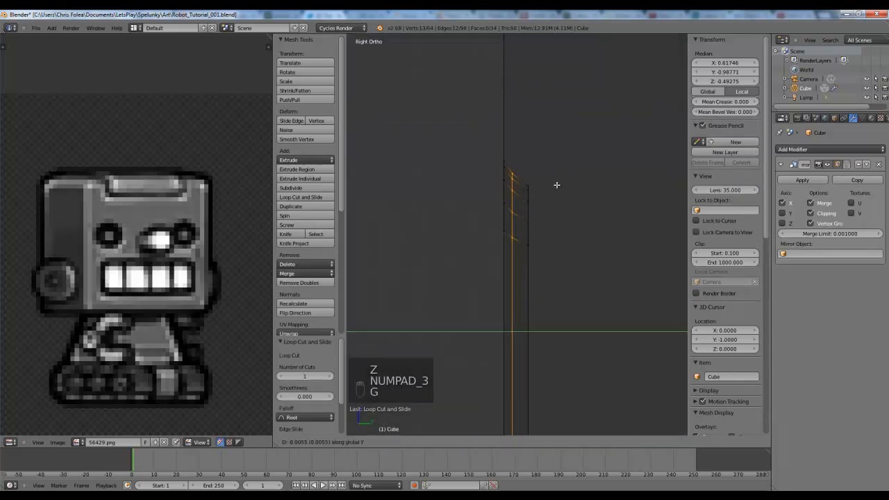
pyautogui.click(558, 186)
# - Scale the new mouth border loop 1.015 along Z and move it about -0.003 along X
pyautogui.scroll(-2, 569, 190)
pyautogui.scroll(-2, 570, 189)
pyautogui.press('s')
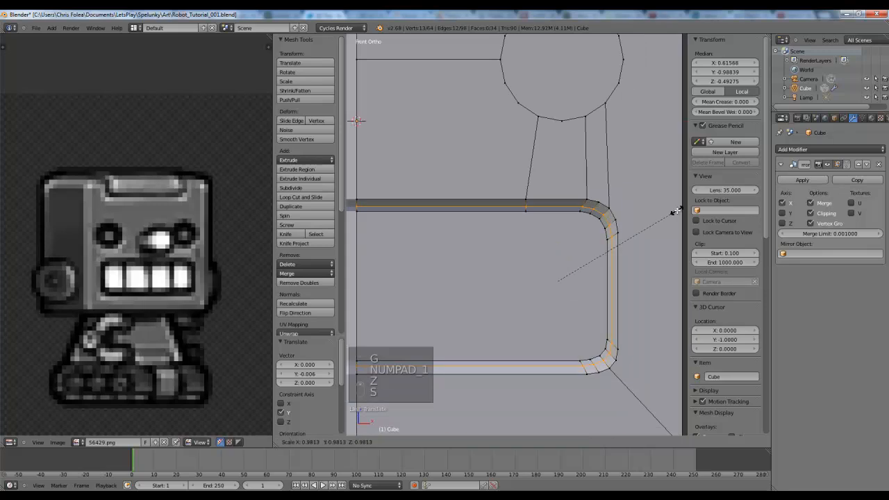
pyautogui.press('z')
pyautogui.click(674, 211)
pyautogui.press('z')
pyautogui.press('s')
pyautogui.press('z')
pyautogui.click(671, 212)
pyautogui.press('s')
pyautogui.rightClick(671, 211)
pyautogui.press('g')
pyautogui.press('x')
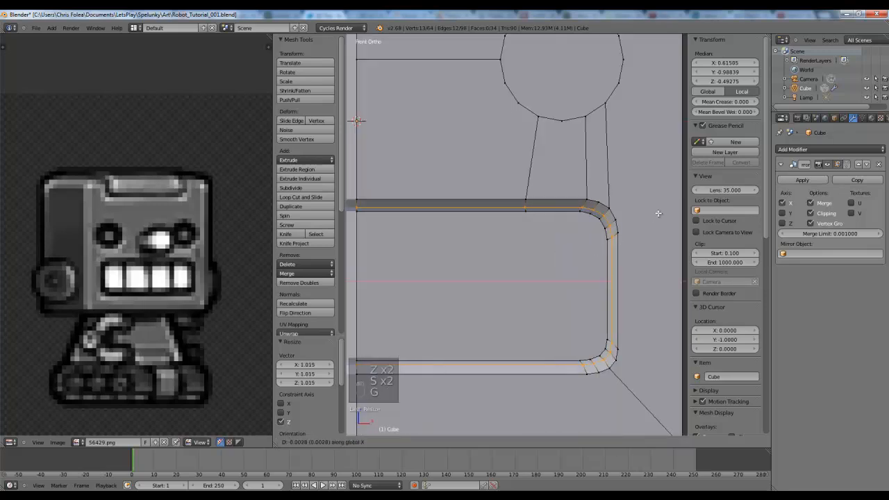
pyautogui.click(658, 213)
# - Inspect the rounded mouth border at an angle in Object Mode with solid shading
pyautogui.press('a')
pyautogui.scroll(-4, 602, 218)
pyautogui.press('z')
pyautogui.press('Tab')
pyautogui.press('z')
pyautogui.moveTo(576, 226)
pyautogui.mouseDown(button='middle')
pyautogui.moveTo(561, 268)
pyautogui.moveTo(594, 254)
pyautogui.mouseUp(button='middle')
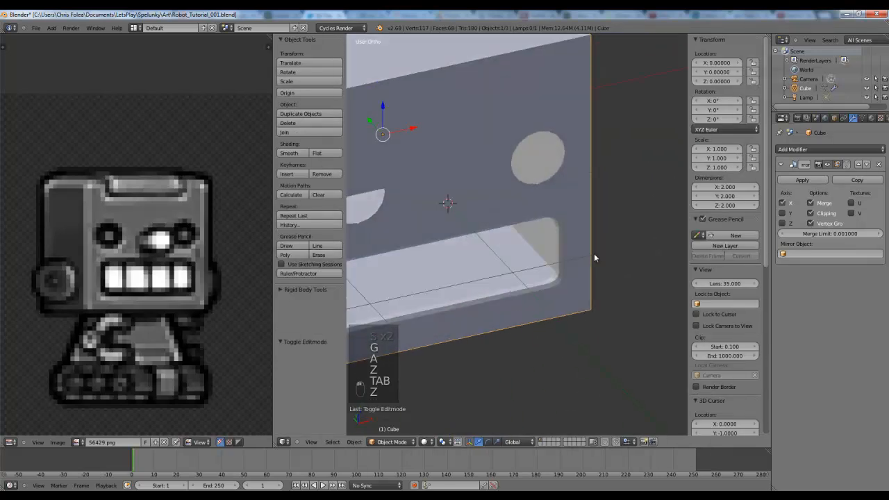
pyautogui.press('z')
pyautogui.press('z')
pyautogui.press('z')
# - Extrude the inner mouth loop 0.127 along Y into the head in the right side view
pyautogui.press('KP_1')
pyautogui.press('KP_3')
pyautogui.press('z')
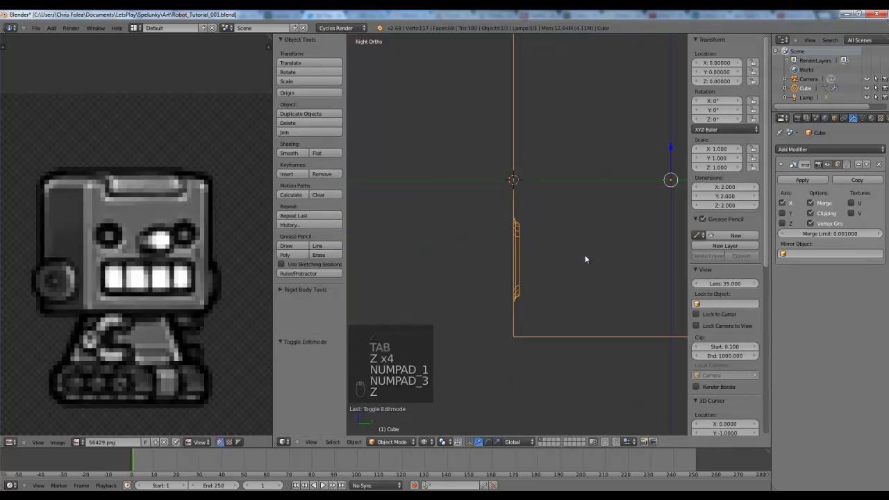
pyautogui.press('Tab')
pyautogui.scroll(4, 585, 255)
pyautogui.press('e')
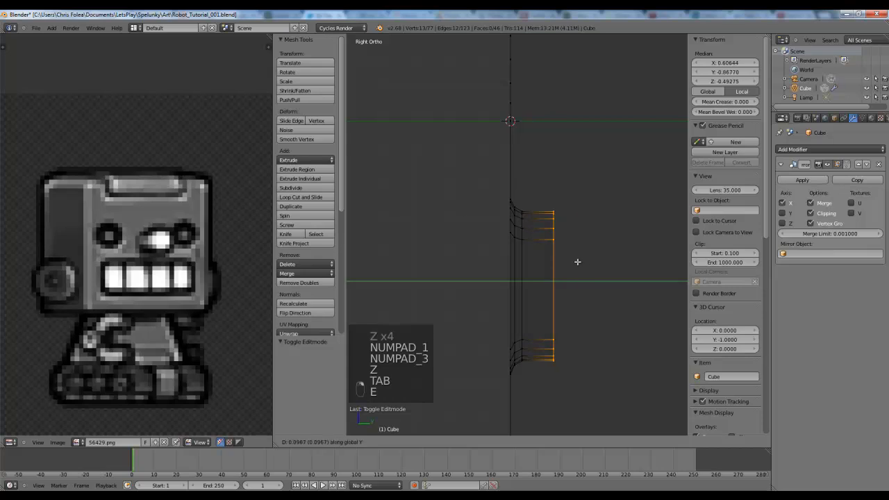
pyautogui.click(582, 266)
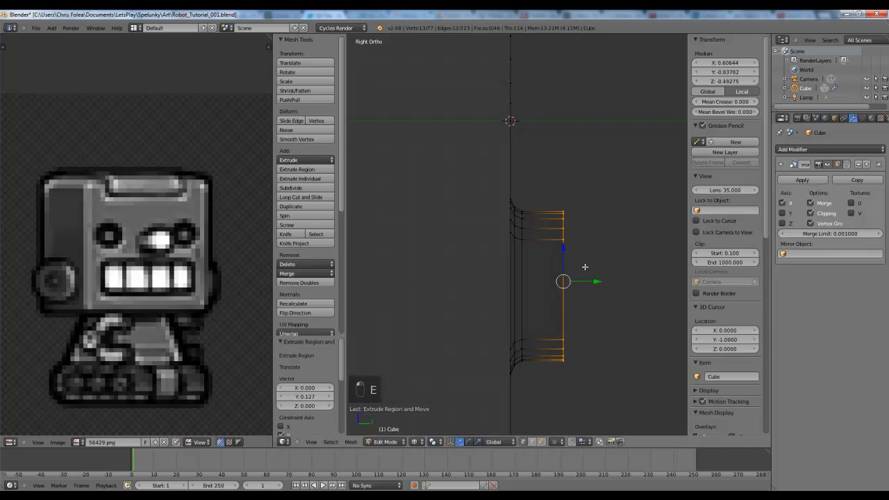
# - Examine the deepened mouth recess and its border loops from the front in wireframe and solid shading
pyautogui.press('KP_1')
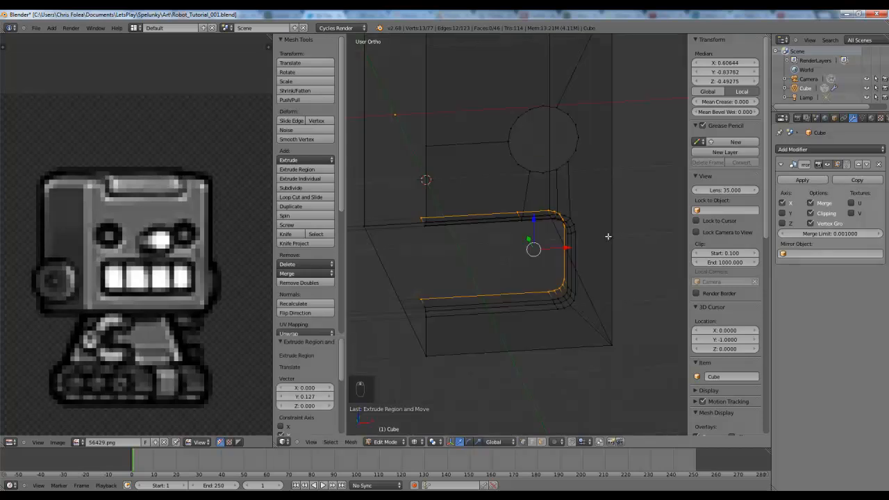
pyautogui.press('z')
pyautogui.scroll(3, 495, 242)
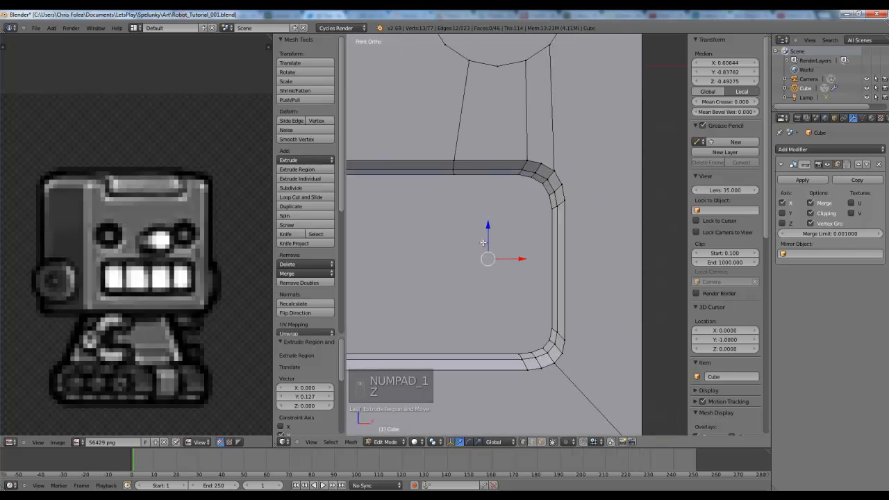
pyautogui.scroll(-2, 495, 243)
pyautogui.press('z')
pyautogui.press('a')
pyautogui.keyDown('shift'); pyautogui.moveTo(627, 268); pyautogui.dragTo(558, 228, button='middle'); pyautogui.keyUp('shift')
pyautogui.scroll(1, 558, 229)
pyautogui.press('z')
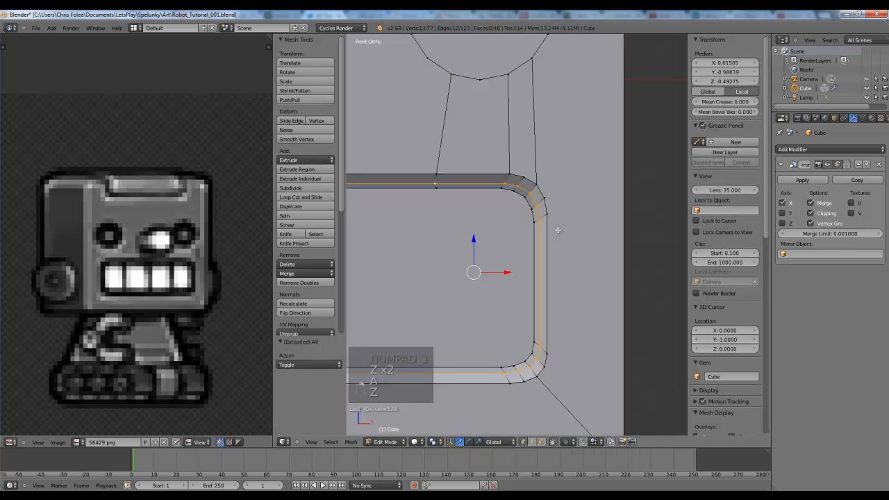
# - Add a centred loop cut between the mouth border's outer edge and middle loop and move it -0.003 along Y
pyautogui.press('a')
pyautogui.hotkey('ctrl', 'r')
pyautogui.click(530, 190)
pyautogui.rightClick(530, 191)
pyautogui.press('z')
pyautogui.press('KP_3')
pyautogui.scroll(3, 567, 201)
pyautogui.press('g')
pyautogui.press('y')
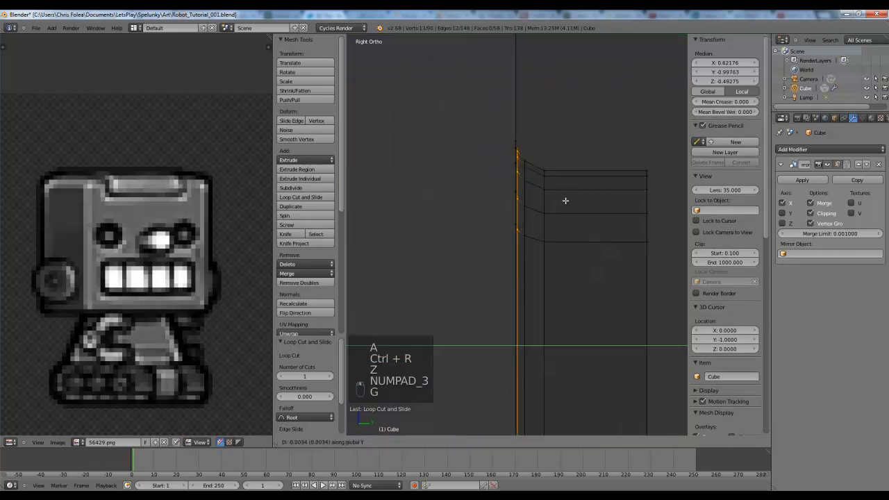
pyautogui.click(565, 201)
# - Inspect the smoother mouth border on the whole head in Object Mode with solid shading
pyautogui.press('z')
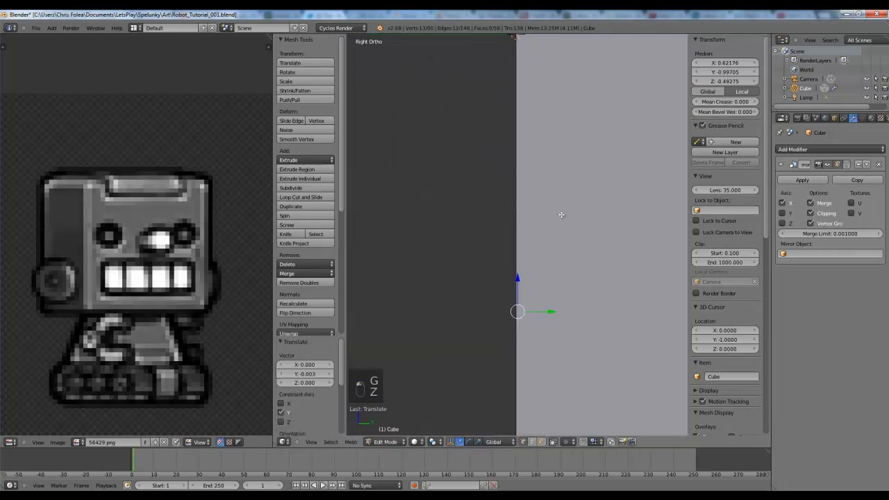
pyautogui.press('KP_1')
pyautogui.scroll(-1, 548, 219)
pyautogui.moveTo(547, 220)
pyautogui.mouseDown(button='middle')
pyautogui.moveTo(559, 254)
pyautogui.moveTo(565, 215)
pyautogui.moveTo(530, 261)
pyautogui.moveTo(547, 251)
pyautogui.mouseUp(button='middle')
pyautogui.press('Tab')
pyautogui.scroll(-4, 564, 242)
pyautogui.scroll(-1, 547, 251)
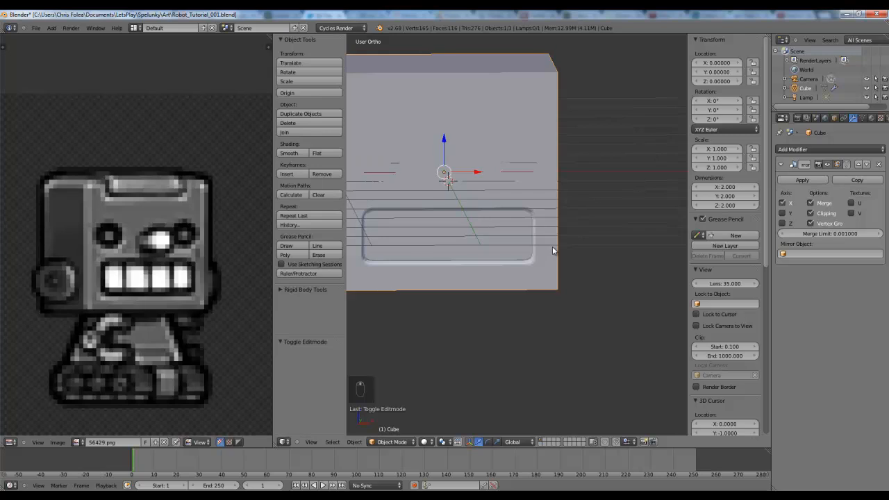
# - Switch Edit Mode to edge selection and circle-select the edges around the eye opening
pyautogui.press('KP_1')
pyautogui.press('z')
pyautogui.scroll(3, 567, 238)
pyautogui.press('Tab')
pyautogui.scroll(3, 515, 218)
pyautogui.press('a')
pyautogui.press('a')
pyautogui.press('z')
pyautogui.scroll(1, 515, 217)
pyautogui.press('z')
pyautogui.hotkey('ctrl', 'Tab')
pyautogui.click(494, 240)
pyautogui.press('c')
pyautogui.moveTo(487, 182)
pyautogui.mouseDown()
pyautogui.moveTo(480, 169)
pyautogui.moveTo(496, 165)
pyautogui.moveTo(548, 190)
pyautogui.moveTo(538, 236)
pyautogui.moveTo(518, 236)
pyautogui.mouseUp()
pyautogui.scroll(3, 543, 205)
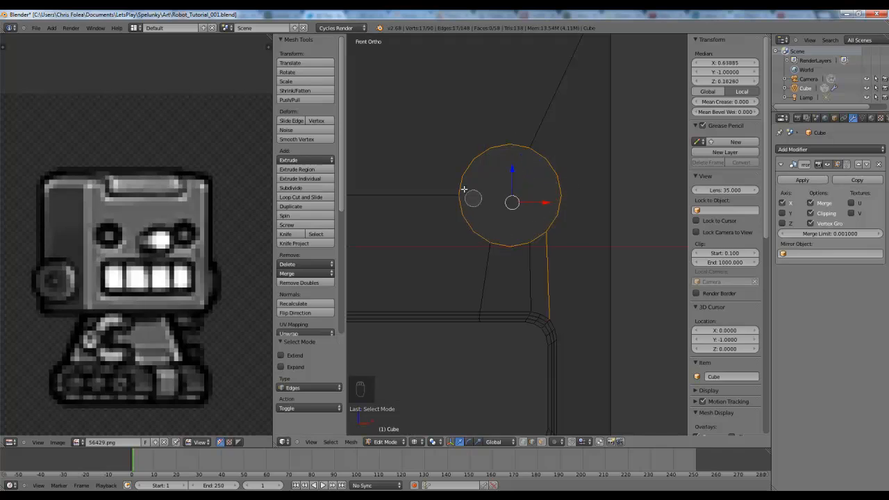
# - Remove the stray edge running from the eye opening down to the mouth from the selection
pyautogui.scroll(-4, 477, 184)
pyautogui.scroll(3, 472, 205)
pyautogui.scroll(5, 479, 209)
pyautogui.scroll(-7, 478, 213)
pyautogui.scroll(8, 478, 213)
pyautogui.scroll(-6, 478, 214)
pyautogui.scroll(6, 478, 214)
pyautogui.scroll(-8, 484, 218)
pyautogui.scroll(-5, 484, 219)
pyautogui.rightClick(496, 225)
# - Extrude the eye opening's edge loop in place and scale the new loop to 0.870
pyautogui.press('KP_3')
pyautogui.press('z')
pyautogui.press('z')
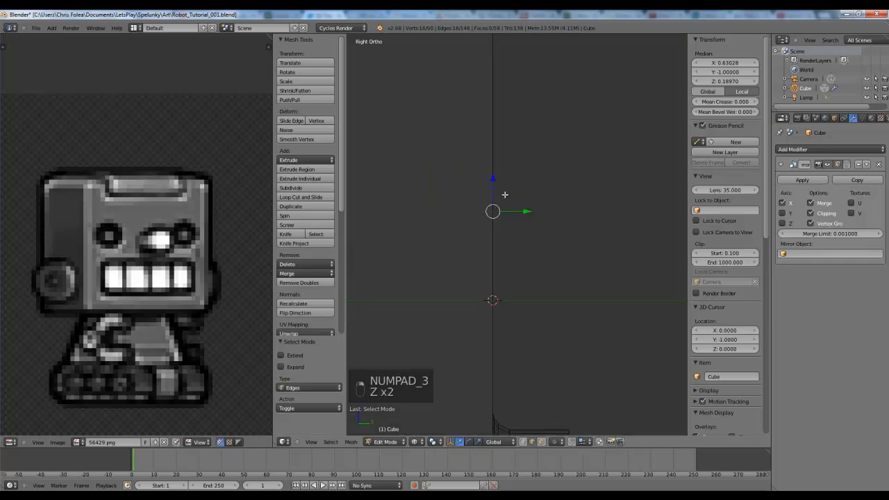
pyautogui.press('KP_1')
pyautogui.press('z')
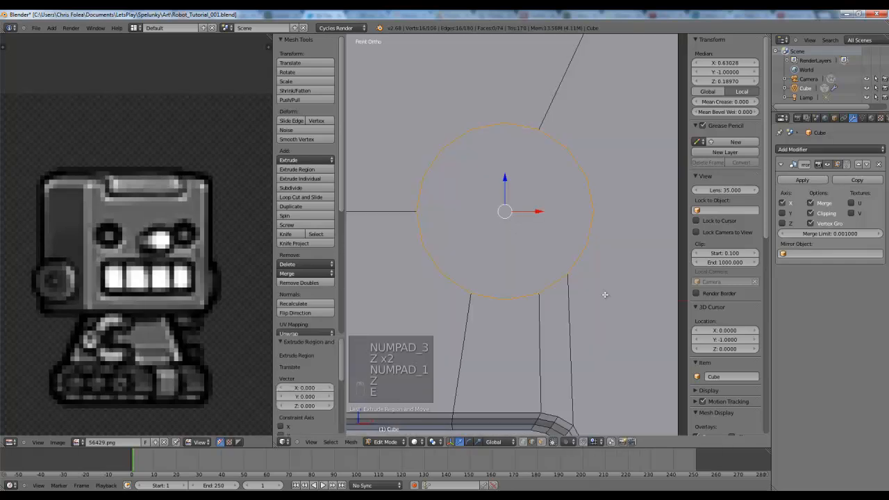
pyautogui.press('e')
pyautogui.press('s')
pyautogui.click(607, 274)
pyautogui.keyDown('shift'); pyautogui.moveTo(577, 260); pyautogui.dragTo(549, 177, button='middle'); pyautogui.keyUp('shift')
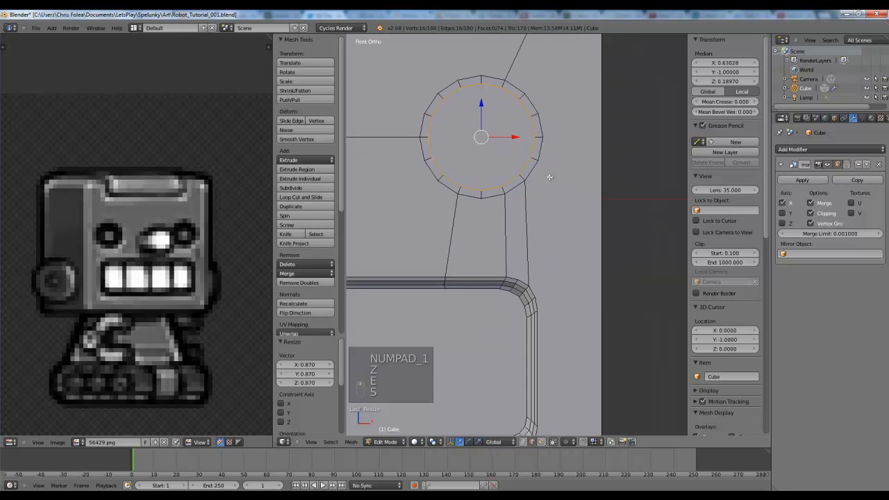
# - Shrink the inner eye loop further to about 0.92, with a final scale adjustment of 1.006
pyautogui.press('s')
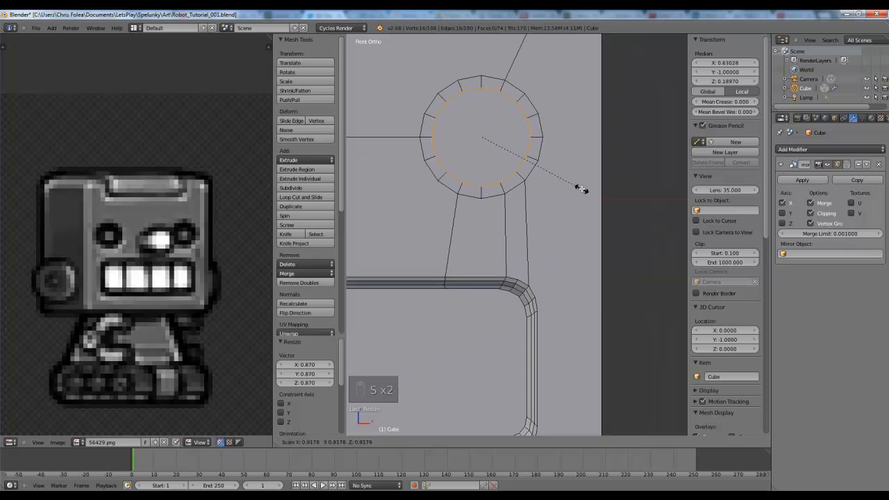
pyautogui.click(576, 192)
pyautogui.press('s')
pyautogui.click(573, 201)
# - Push the inner eye loop 0.040 along Y into the head in the right side view
pyautogui.press('KP_3')
pyautogui.press('z')
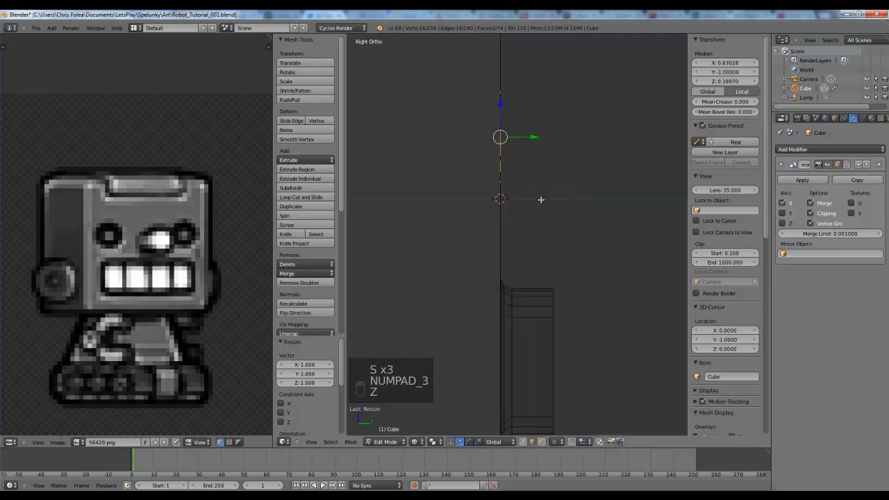
pyautogui.press('g')
pyautogui.press('y')
pyautogui.click(535, 158)
# - Add the mouth border's inner loop to the selection and flatten it with the inner eye loop along Y to one depth
pyautogui.keyDown('shift'); pyautogui.moveTo(508, 268); pyautogui.dragTo(496, 179, button='middle'); pyautogui.keyUp('shift')
pyautogui.keyDown('alt'); pyautogui.keyDown('shift'); pyautogui.rightClick(499, 262); pyautogui.keyUp('shift'); pyautogui.keyUp('alt')
pyautogui.press('s')
pyautogui.press('y')
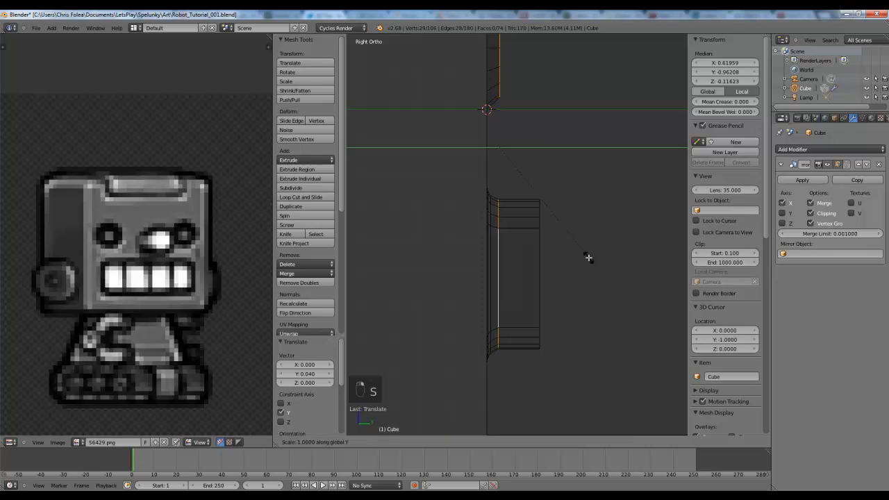
pyautogui.press('Return')
pyautogui.keyDown('shift'); pyautogui.moveTo(518, 157); pyautogui.dragTo(519, 229, button='middle'); pyautogui.keyUp('shift')
pyautogui.press('z')
pyautogui.press('a')
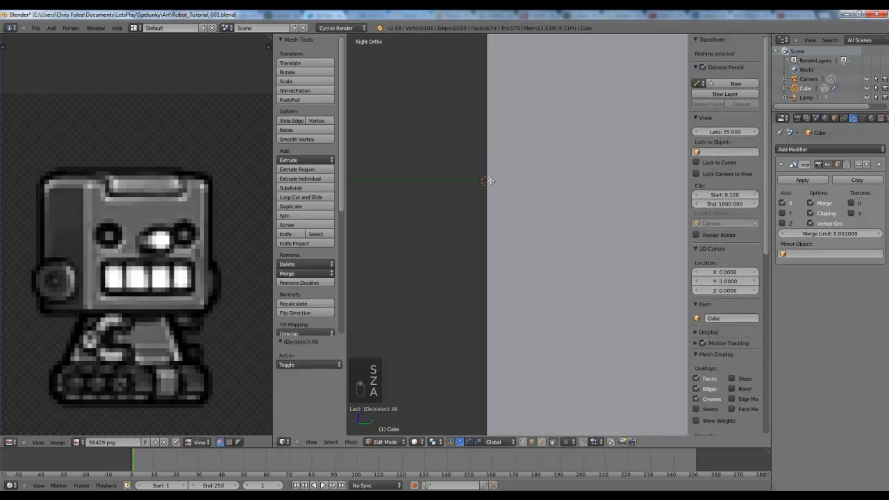
# - Add a single centred loop cut around the sloped ring of the eye opening
pyautogui.press('z')
pyautogui.press('z')
pyautogui.moveTo(461, 197); pyautogui.dragTo(548, 185, button='middle')
pyautogui.press('KP_1')
pyautogui.scroll(2, 548, 185)
pyautogui.hotkey('ctrl', 'r')
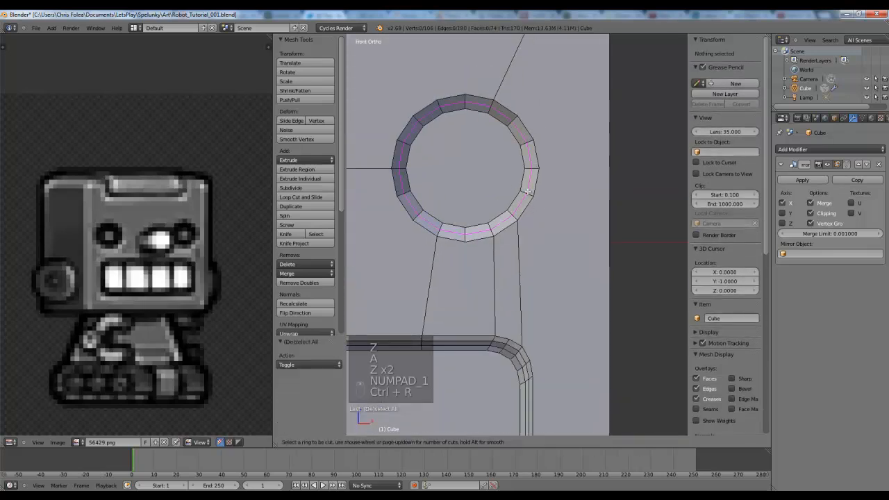
pyautogui.click(527, 192)
# - Move the new eye ring loop -0.012 along Y and scale it to 0.991
pyautogui.press('z')
pyautogui.press('KP_3')
pyautogui.press('g')
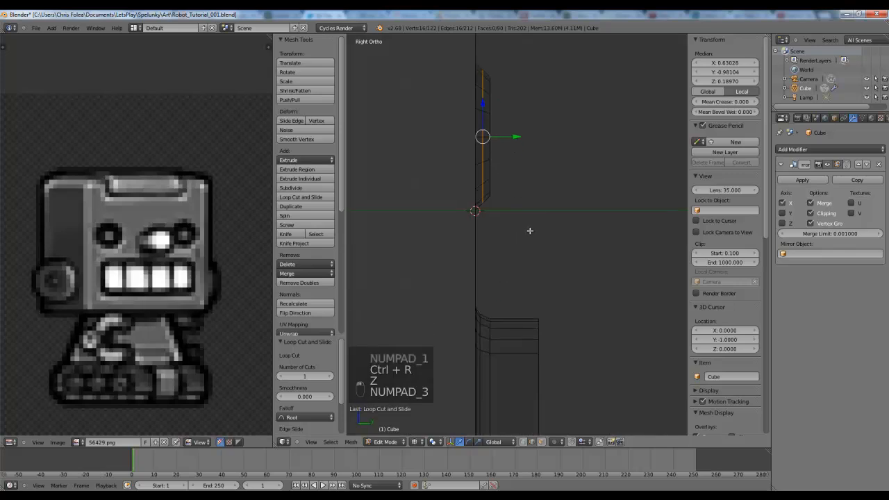
pyautogui.press('y')
pyautogui.click(549, 232)
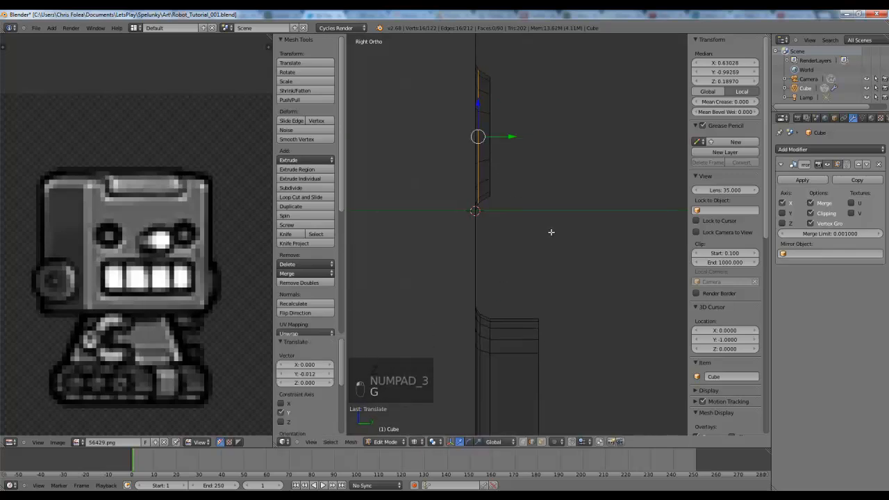
pyautogui.press('s')
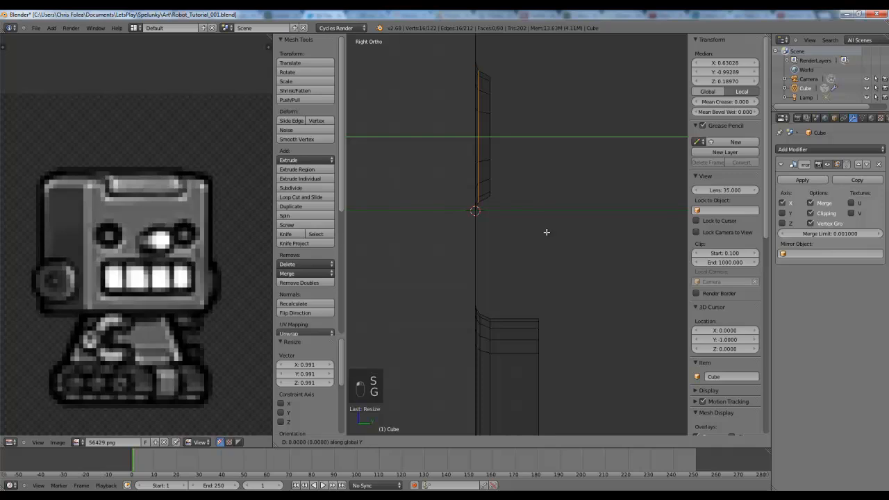
pyautogui.click(547, 232)
pyautogui.keyDown('shift'); pyautogui.moveTo(547, 232); pyautogui.dragTo(571, 291, button='middle'); pyautogui.keyUp('shift')
# - Add another loop cut between the eye ring's middle and inner loops and scale it to about 0.99
pyautogui.press('a')
pyautogui.hotkey('ctrl', 'r')
pyautogui.doubleClick(506, 130)
pyautogui.press('s')
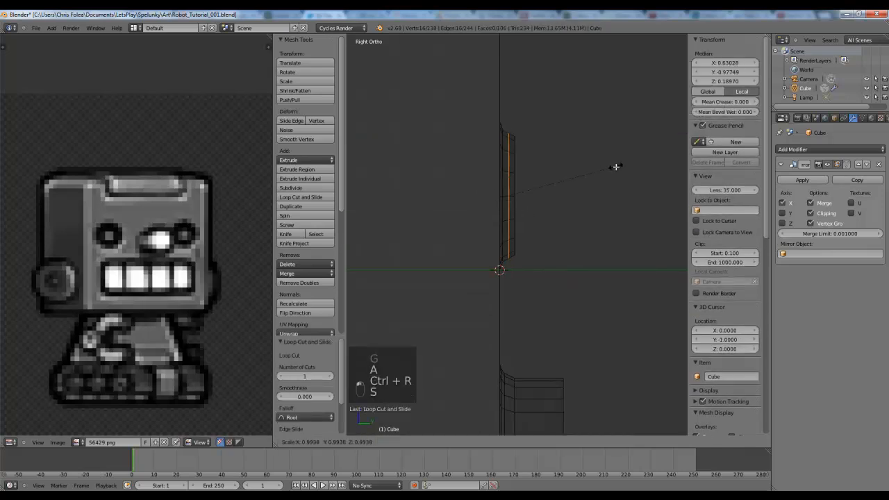
pyautogui.click(610, 167)
# - Examine the eye and mouth borders in Object Mode from an angle and from the front against the reference image
pyautogui.press('Tab')
pyautogui.press('z')
pyautogui.scroll(-3, 467, 227)
pyautogui.moveTo(467, 226); pyautogui.dragTo(565, 234, button='middle')
pyautogui.scroll(-5, 566, 234)
pyautogui.moveTo(487, 237)
pyautogui.mouseDown(button='middle')
pyautogui.moveTo(566, 253)
pyautogui.moveTo(485, 259)
pyautogui.moveTo(484, 293)
pyautogui.moveTo(498, 252)
pyautogui.mouseUp(button='middle')
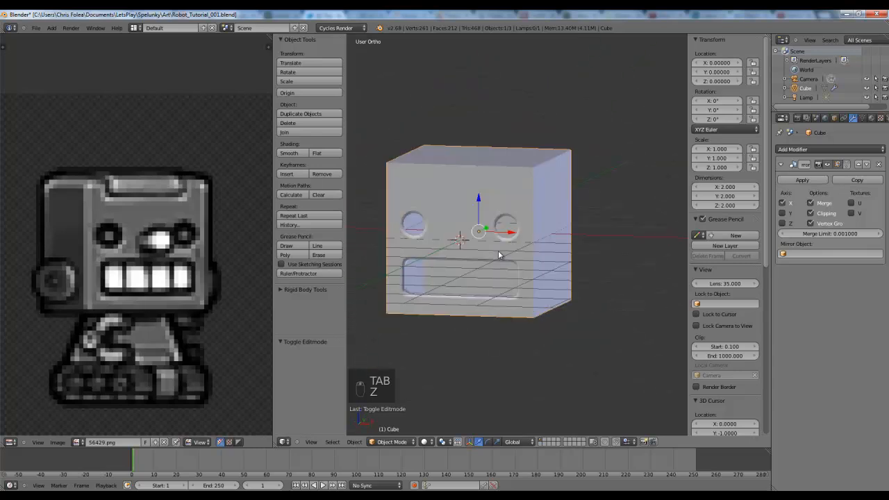
pyautogui.press('KP_1')
pyautogui.press('z')
pyautogui.press('z')
pyautogui.scroll(3, 498, 250)
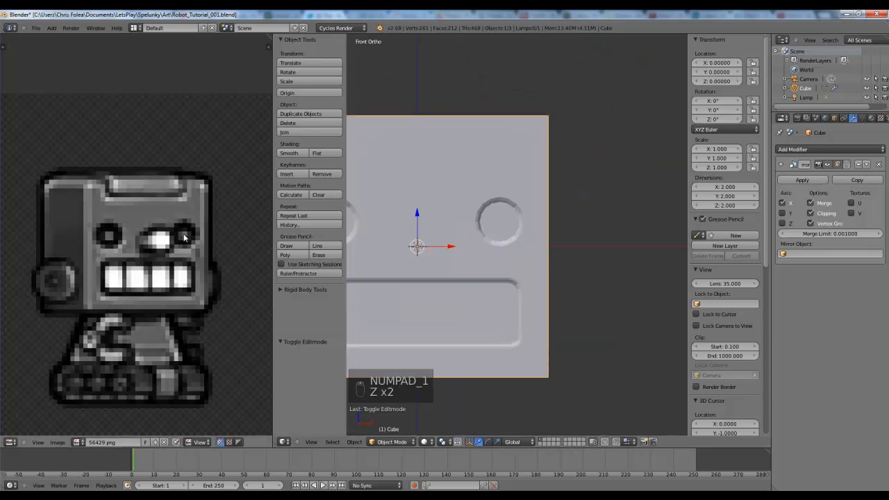
pyautogui.scroll(2, 569, 197)
# - Extrude the innermost eye loop 0.121 along Y into the head in the right side view
pyautogui.press('KP_3')
pyautogui.press('z')
pyautogui.press('Tab')
pyautogui.press('a')
pyautogui.press('a')
pyautogui.rightClick(513, 211)
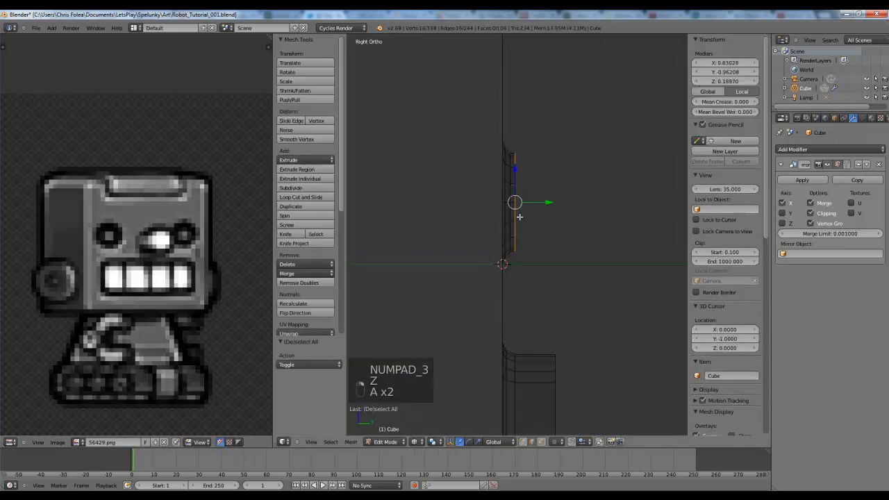
pyautogui.press('e')
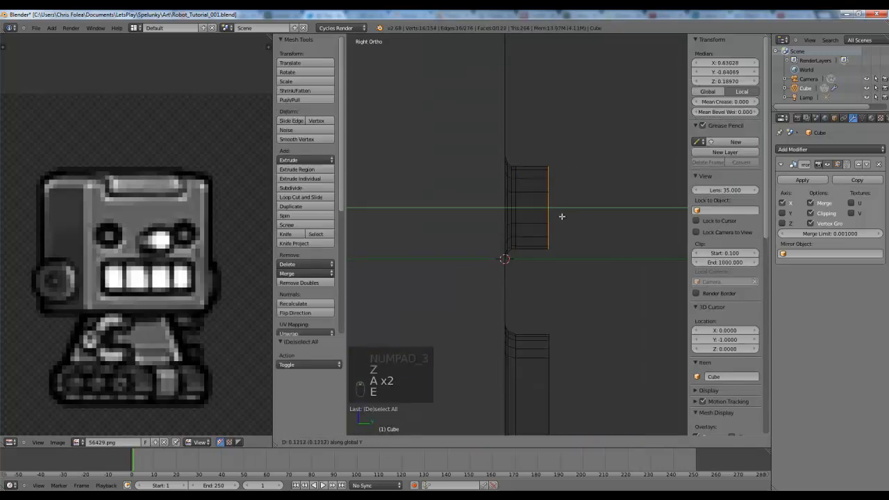
pyautogui.click(562, 216)
# - Extrude the eye socket's rear edge loop in place and scale it inward to 0.661
pyautogui.keyDown('shift'); pyautogui.moveTo(571, 220); pyautogui.dragTo(543, 233, button='middle'); pyautogui.keyUp('shift')
pyautogui.scroll(1, 542, 233)
pyautogui.press('e')
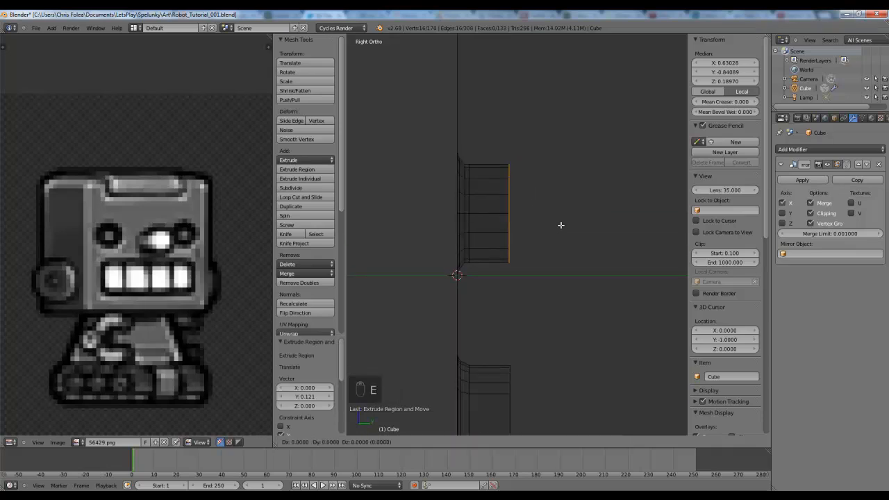
pyautogui.click(563, 204)
pyautogui.moveTo(546, 194); pyautogui.dragTo(599, 199, button='middle')
pyautogui.press('z')
pyautogui.moveTo(457, 182)
pyautogui.mouseDown(button='middle')
pyautogui.moveTo(498, 186)
pyautogui.moveTo(545, 221)
pyautogui.moveTo(529, 222)
pyautogui.mouseUp(button='middle')
pyautogui.scroll(3, 553, 216)
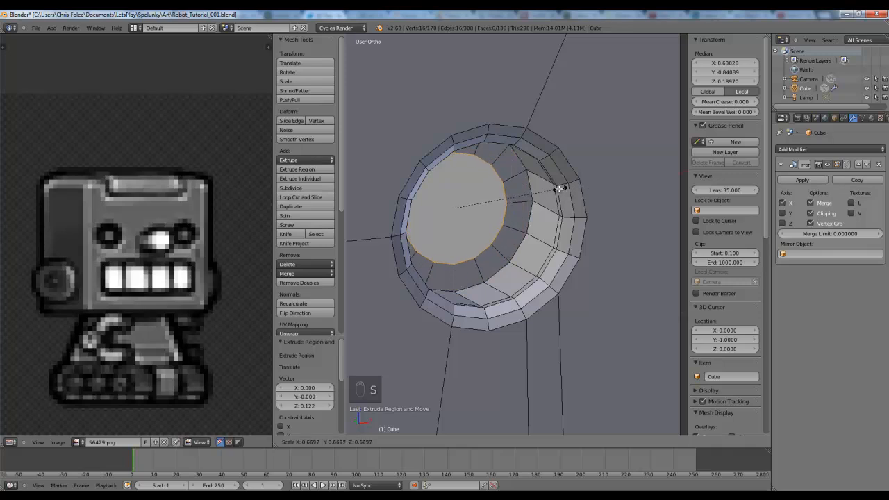
pyautogui.click(559, 188)
# - Extrude the smaller inner eye loop -0.141 along Y, back toward the front of the face
pyautogui.press('KP_1')
pyautogui.press('z')
pyautogui.press('z')
pyautogui.press('z')
pyautogui.press('KP_3')
pyautogui.press('z')
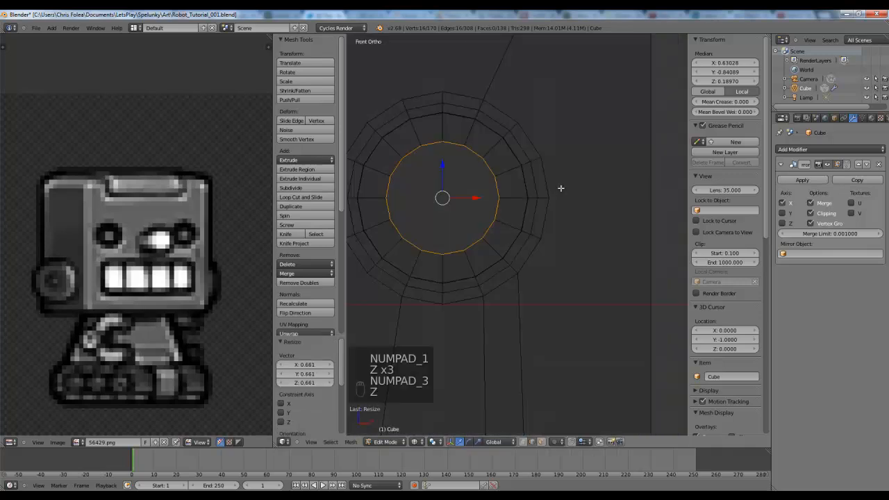
pyautogui.press('KP_3')
pyautogui.press('e')
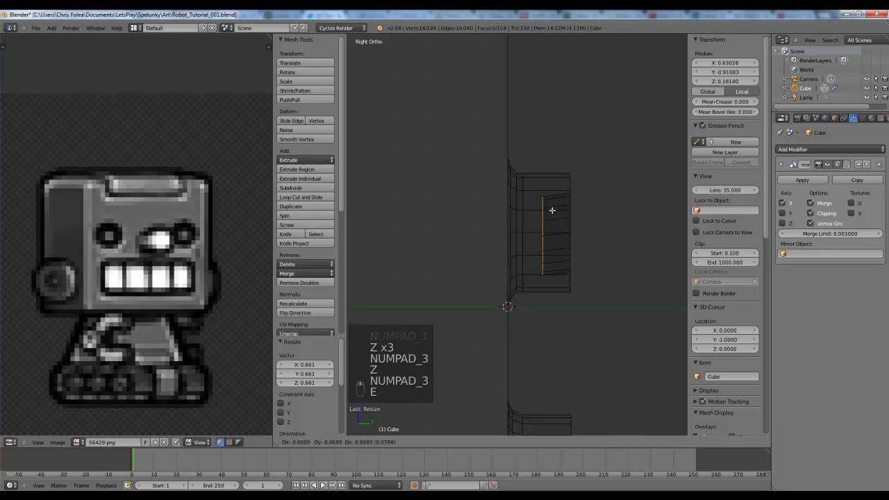
pyautogui.press('y')
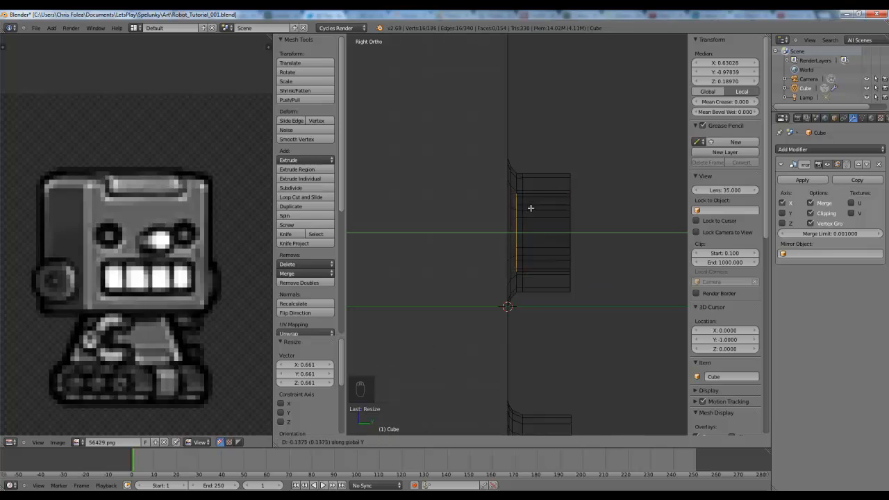
pyautogui.click(529, 207)
# - Fill the open front loop of the eye's inner cylinder with a face
pyautogui.press('z')
pyautogui.moveTo(529, 209); pyautogui.dragTo(556, 215, button='middle')
pyautogui.scroll(4, 552, 216)
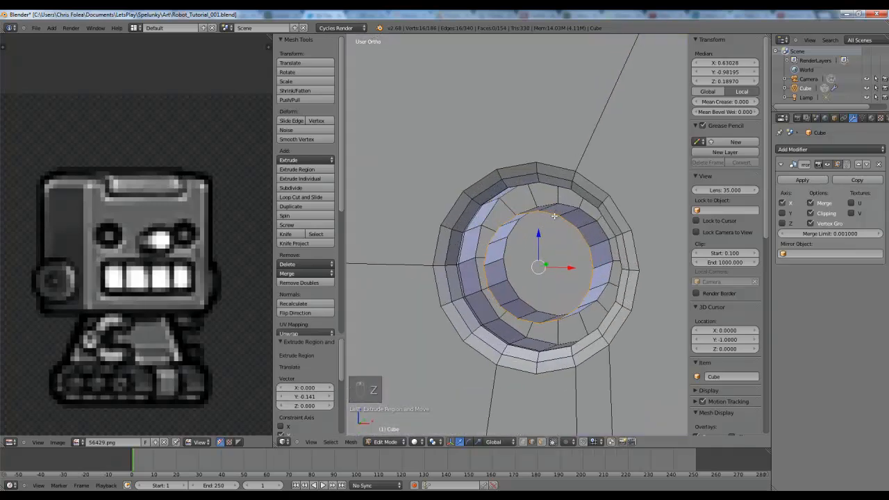
pyautogui.press('f')
pyautogui.press('a')
# - Examine the filled eyes on the whole head in Object Mode and close up in Edit Mode
pyautogui.press('Tab')
pyautogui.scroll(-6, 509, 218)
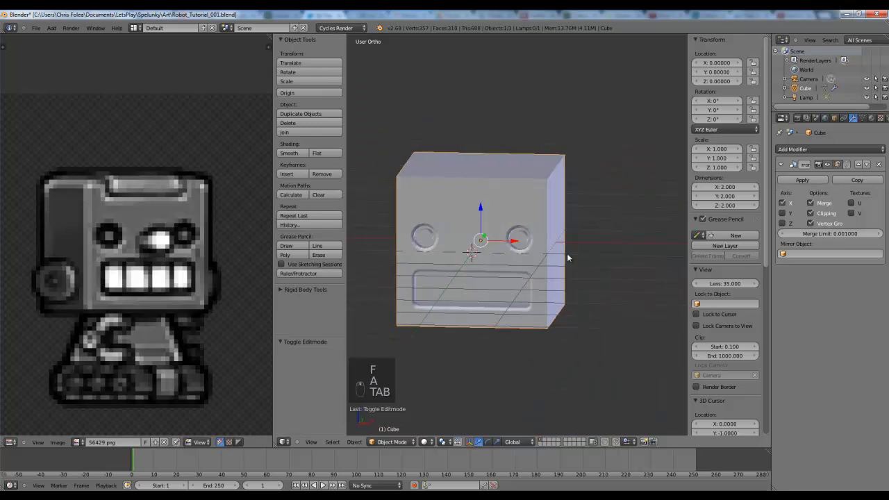
pyautogui.moveTo(566, 253); pyautogui.dragTo(526, 183, button='middle')
pyautogui.press('KP_1')
pyautogui.scroll(3, 514, 239)
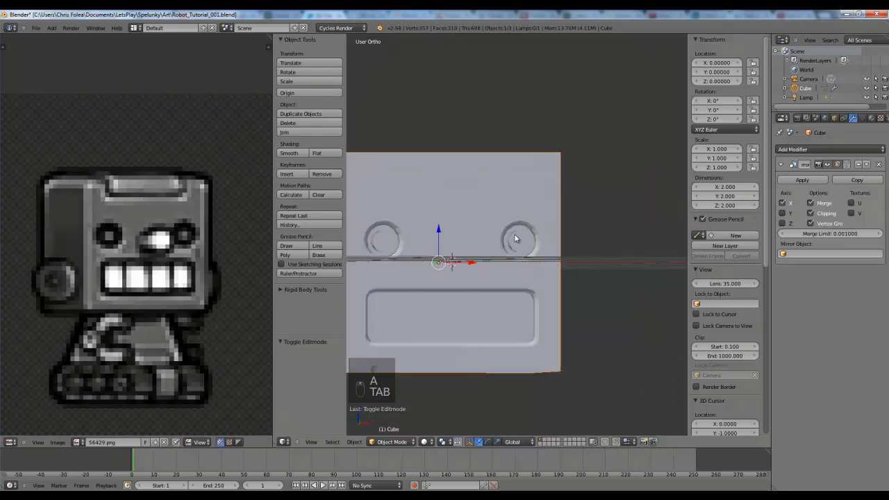
pyautogui.press('z')
pyautogui.press('Tab')
pyautogui.scroll(6, 515, 239)
pyautogui.press('z')
pyautogui.press('a')
pyautogui.press('a')
pyautogui.press('a')
pyautogui.press('z')
pyautogui.press('z')
pyautogui.press('z')
pyautogui.moveTo(560, 239); pyautogui.dragTo(480, 238, button='middle')
# - Select the front edge loop of the eye's inner cylinder and bevel it with an offset of 0.022
pyautogui.hotkey('ctrl', 'Tab')
pyautogui.click(542, 246)
pyautogui.scroll(1, 480, 237)
pyautogui.scroll(-7, 163, 251)
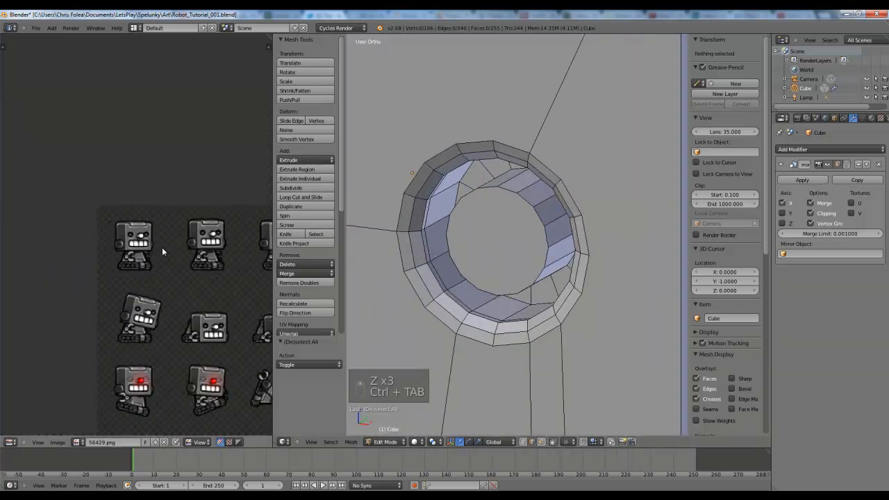
pyautogui.scroll(6, 228, 243)
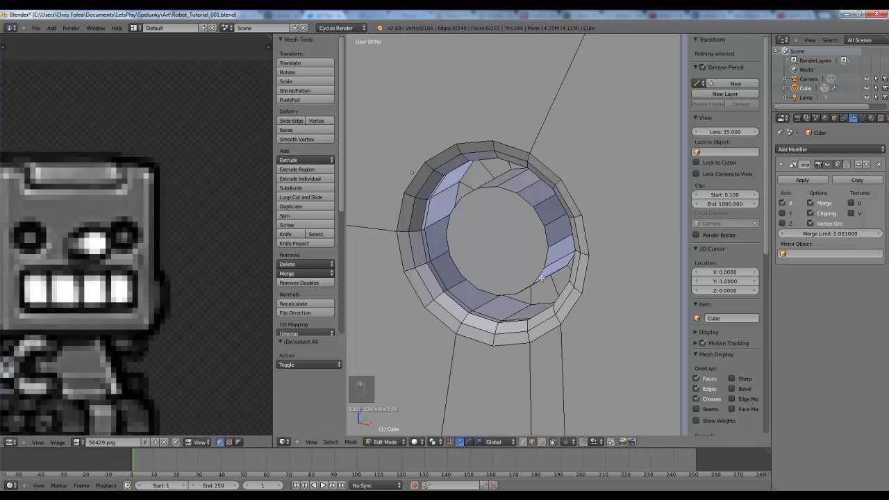
pyautogui.scroll(1, 552, 232)
pyautogui.keyDown('alt'); pyautogui.rightClick(543, 215); pyautogui.keyUp('alt')
pyautogui.press('z')
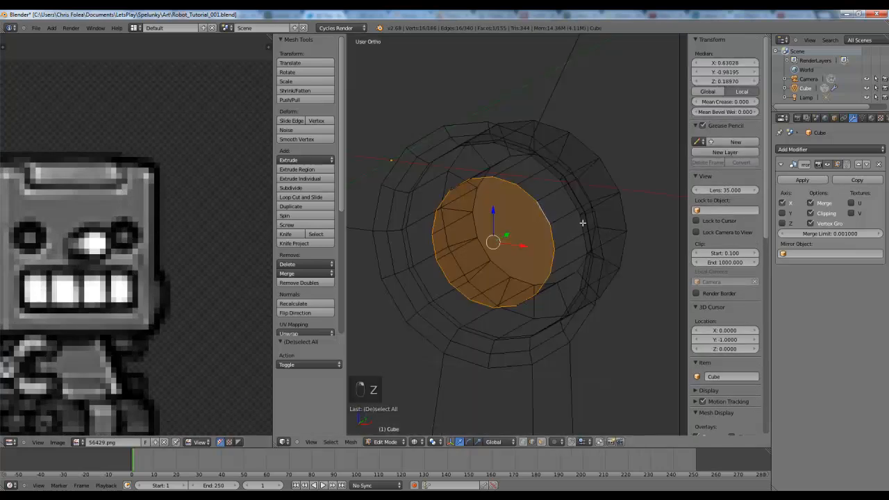
pyautogui.press('z')
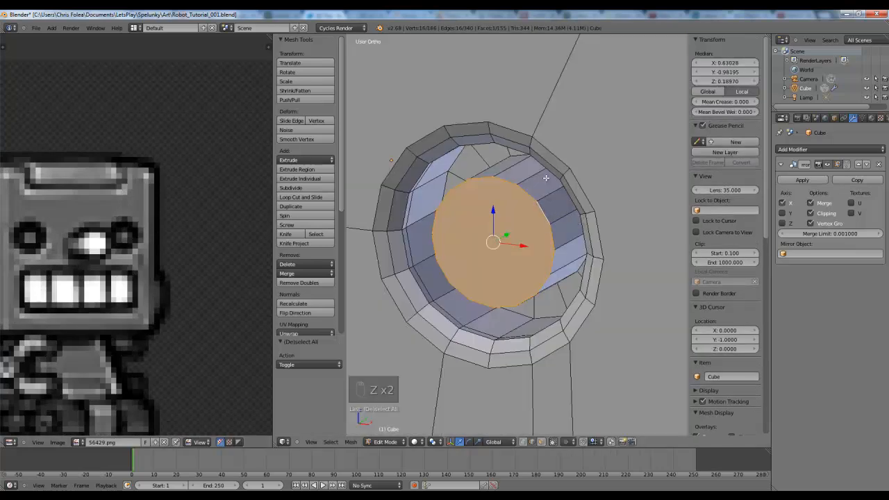
pyautogui.hotkey('ctrl', 'b')
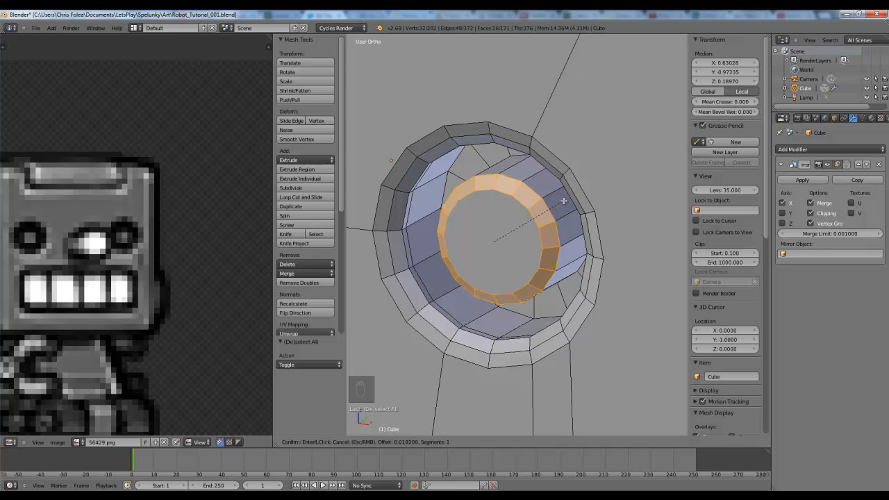
pyautogui.click(566, 201)
# - Set the eye bevel's segments to 3
pyautogui.scroll(-3, 565, 201)
pyautogui.moveTo(514, 233); pyautogui.dragTo(566, 240, button='middle')
pyautogui.scroll(2, 555, 243)
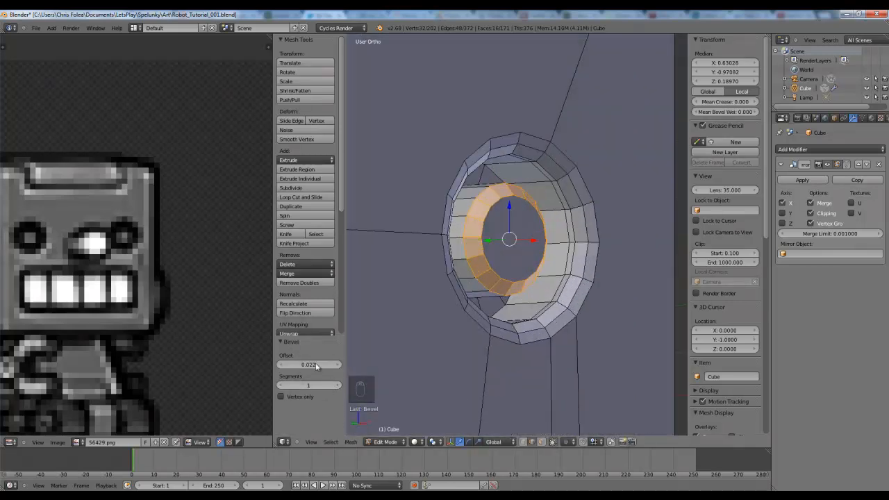
pyautogui.click(338, 386)
pyautogui.click(338, 387)
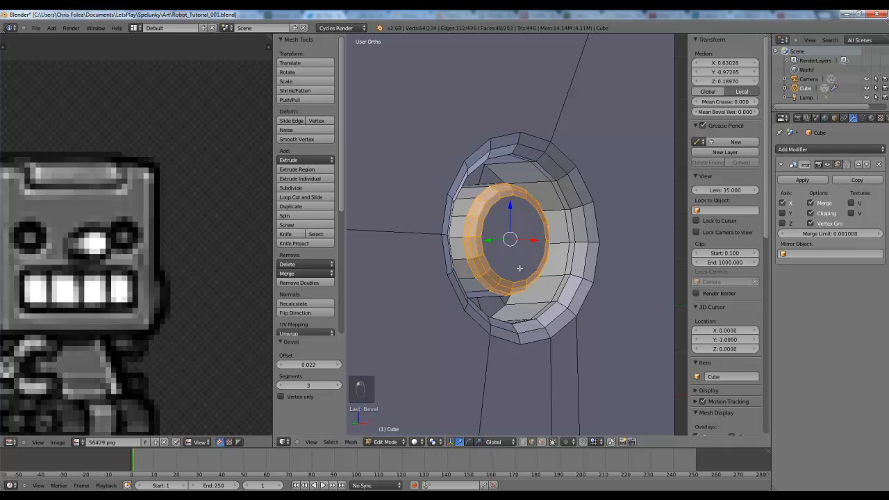
# - Examine the bevelled eyes on the whole head in Object Mode from an angle and from the front
pyautogui.press('z')
pyautogui.press('Tab')
pyautogui.scroll(-3, 606, 239)
pyautogui.press('z')
pyautogui.press('a')
pyautogui.scroll(-3, 534, 251)
pyautogui.scroll(-2, 531, 256)
pyautogui.moveTo(530, 256)
pyautogui.mouseDown(button='middle')
pyautogui.moveTo(543, 265)
pyautogui.moveTo(578, 259)
pyautogui.moveTo(545, 258)
pyautogui.mouseUp(button='middle')
pyautogui.press('KP_1')
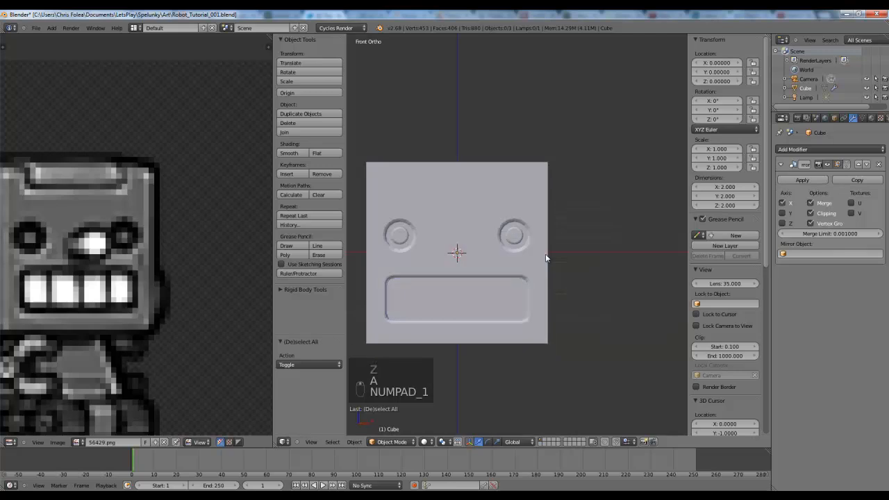
pyautogui.keyDown('shift'); pyautogui.moveTo(410, 262); pyautogui.dragTo(466, 267, button='middle'); pyautogui.keyUp('shift')
pyautogui.scroll(3, 472, 271)
pyautogui.scroll(-5, 473, 273)
pyautogui.press('z')
pyautogui.rightClick(489, 285)
pyautogui.press('g')
pyautogui.rightClick(438, 267)
pyautogui.press('z')
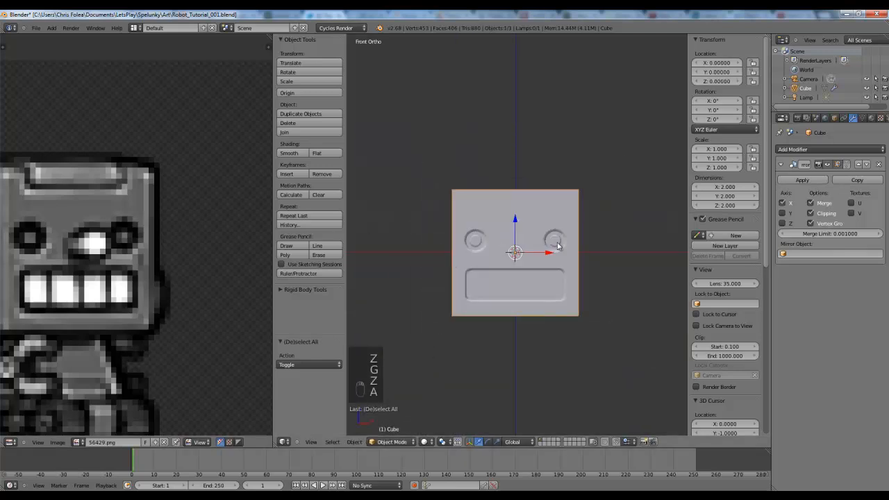
pyautogui.press('a')
pyautogui.press('a')
# - Examine the head from the side, at an angle and from the front in wireframe and solid shading
pyautogui.scroll(3, 536, 255)
pyautogui.press('KP_3')
pyautogui.press('z')
pyautogui.press('z')
pyautogui.press('z')
pyautogui.moveTo(601, 264); pyautogui.dragTo(573, 266, button='middle')
pyautogui.press('KP_1')
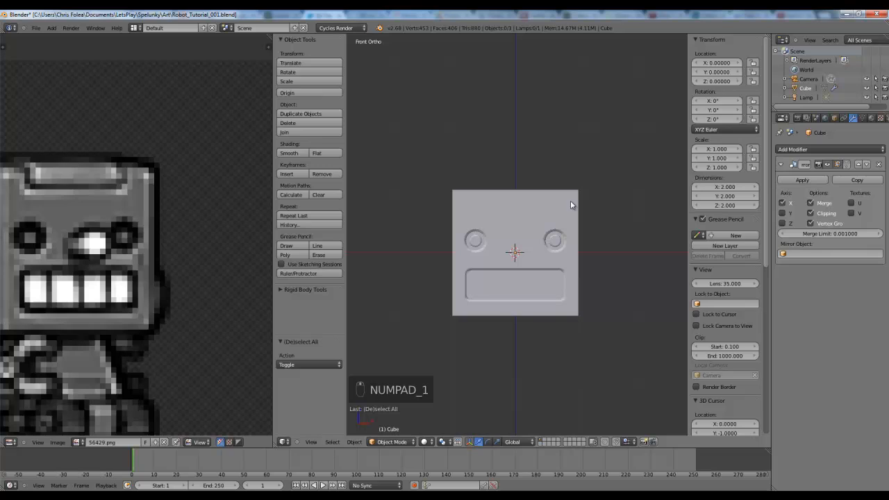
pyautogui.scroll(3, 535, 270)
pyautogui.press('z')
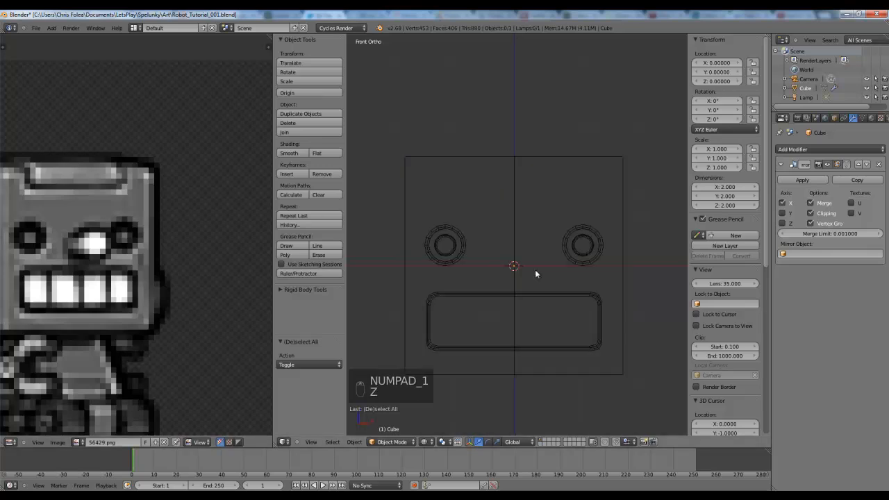
pyautogui.press('z')
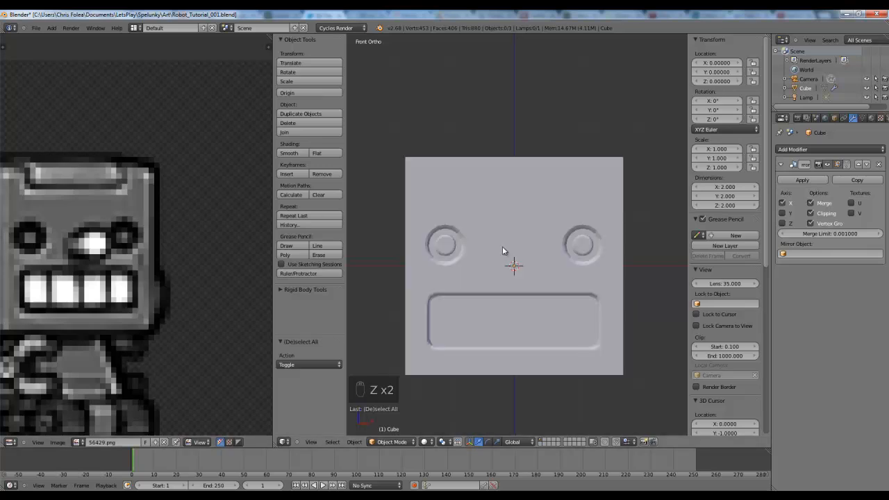
# - Add a 16-vertex mesh circle at the centre of the face and rotate it 90° about X
pyautogui.hotkey('shift', 'a')
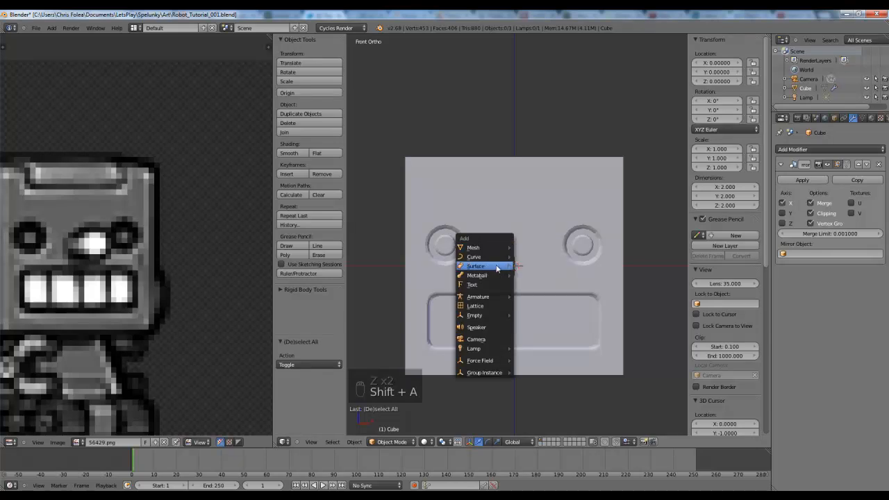
pyautogui.moveTo(490, 255)
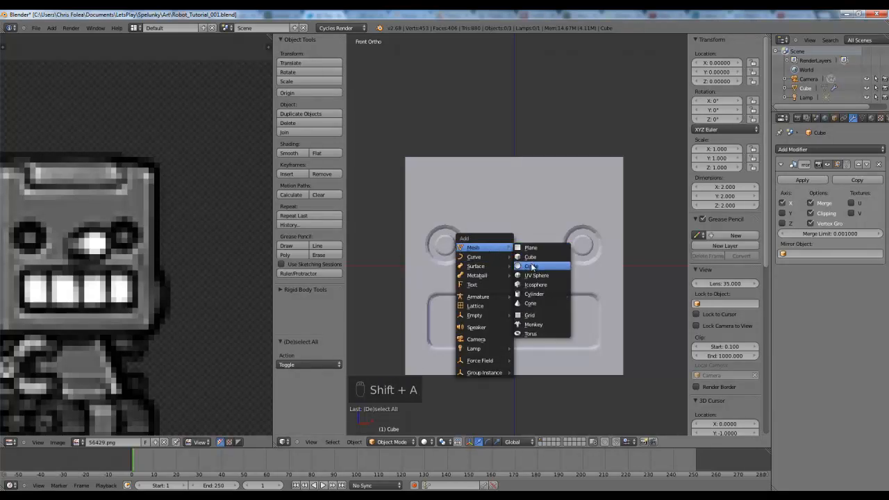
pyautogui.click(532, 268)
pyautogui.scroll(-1, 416, 278)
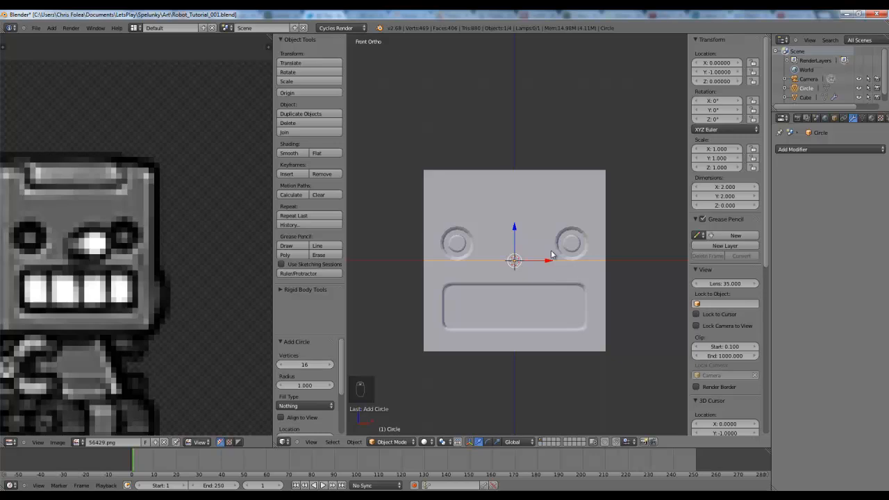
pyautogui.press('KP_3')
pyautogui.press('z')
pyautogui.press('r')
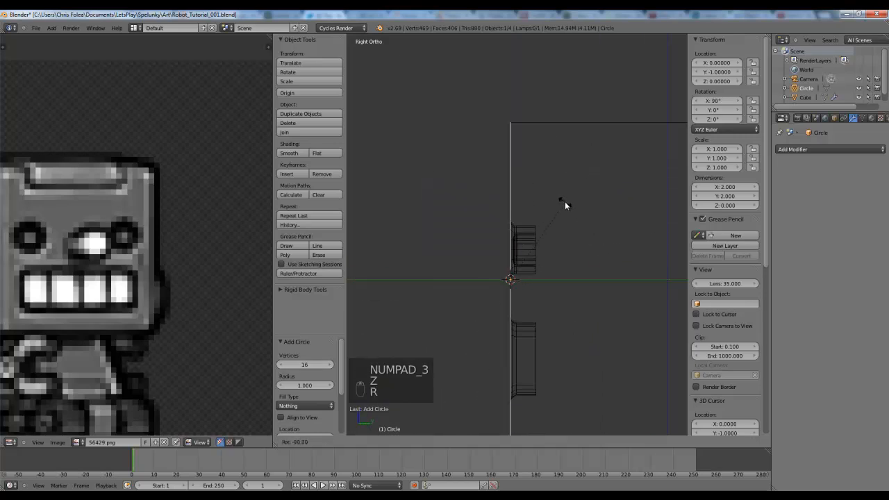
pyautogui.click(565, 202)
# - Scale the circle to 0.105 and move it -0.071 along Z
pyautogui.press('s')
pyautogui.click(522, 286)
pyautogui.press('z')
pyautogui.keyDown('shift'); pyautogui.moveTo(522, 285); pyautogui.dragTo(555, 251, button='middle'); pyautogui.keyUp('shift')
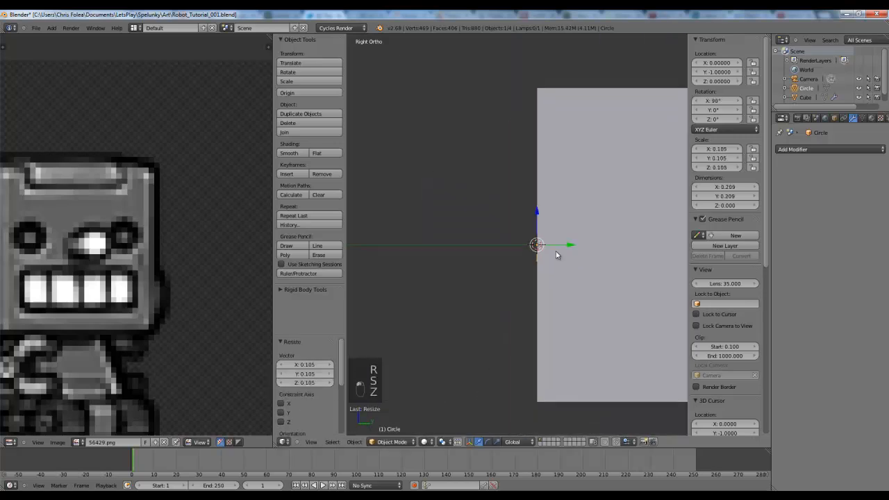
pyautogui.scroll(-3, 202, 303)
pyautogui.scroll(3, 202, 304)
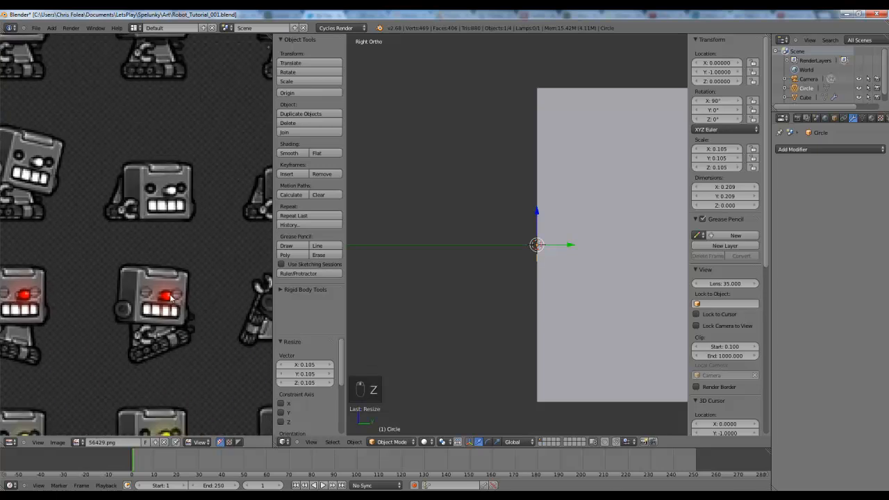
pyautogui.scroll(-2, 135, 220)
pyautogui.press('z')
pyautogui.press('g')
pyautogui.press('z')
pyautogui.click(499, 207)
# - Enlarge the circle to an object scale of 0.132 and move it 0.035 along Z between the eyes and mouth
pyautogui.press('z')
pyautogui.press('KP_1')
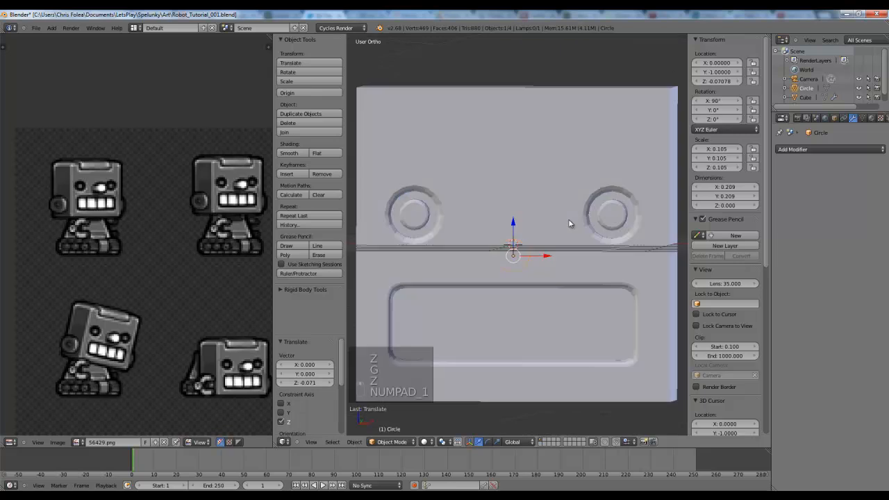
pyautogui.press('z')
pyautogui.press('s')
pyautogui.click(616, 237)
pyautogui.press('g')
pyautogui.press('z')
pyautogui.click(616, 229)
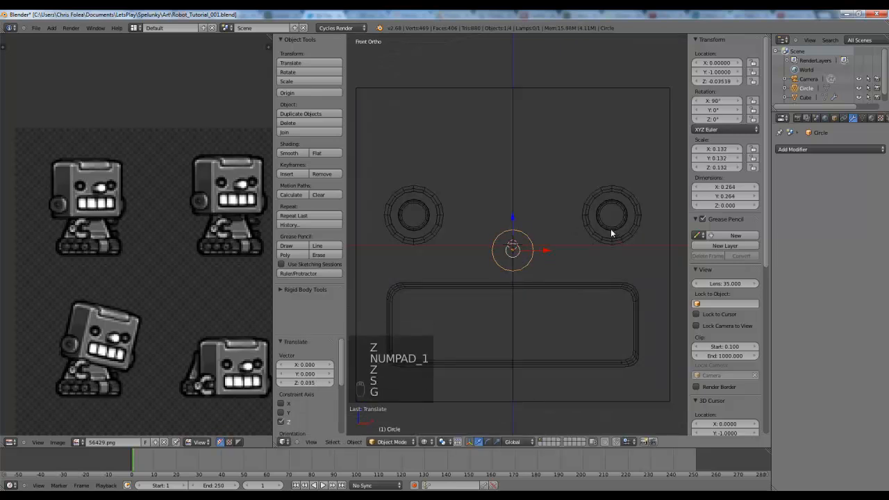
# - Extrude the whole circle in Edit Mode about -0.17 along Y, outward from the face
pyautogui.press('KP_3')
pyautogui.press('z')
pyautogui.press('z')
pyautogui.press('Tab')
pyautogui.press('a')
pyautogui.press('a')
pyautogui.press('a')
pyautogui.press('a')
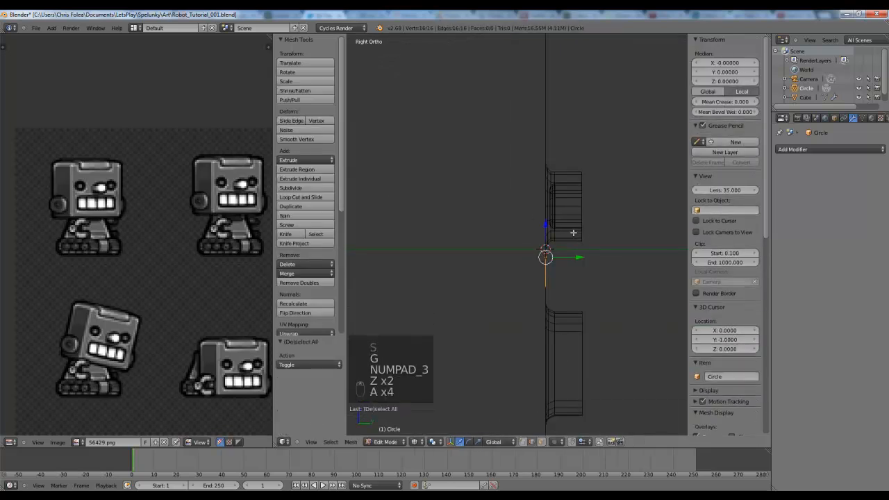
pyautogui.hotkey('ctrl', 'Tab')
pyautogui.press('e')
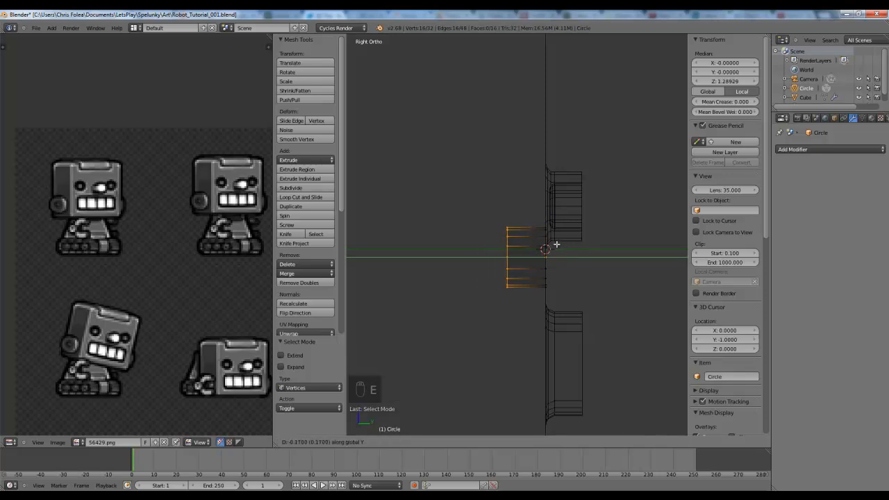
pyautogui.click(550, 247)
# - Add 13 evenly spaced loop cuts along the length of the extruded cylinder
pyautogui.press('a')
pyautogui.scroll(4, 546, 253)
pyautogui.hotkey('ctrl', 'r')
pyautogui.scroll(6, 507, 203)
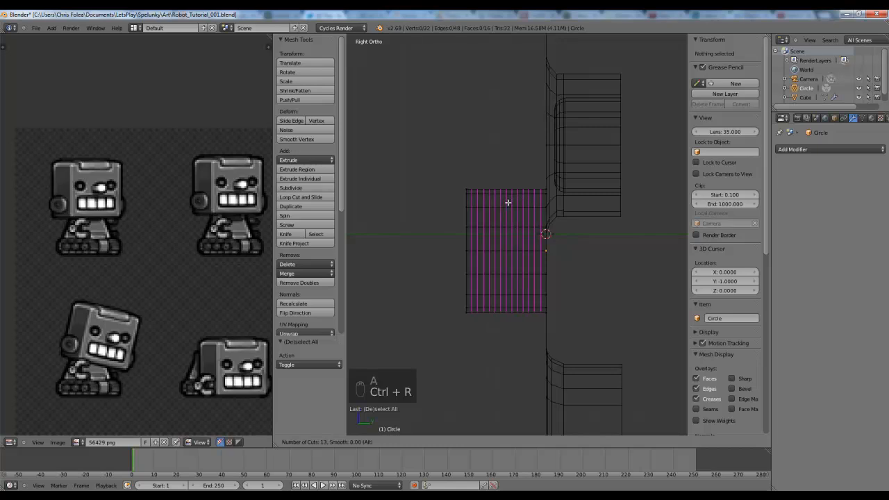
pyautogui.click(507, 203)
pyautogui.press('a')
# - Select every other edge loop along the length of the cylinder
pyautogui.scroll(2, 452, 196)
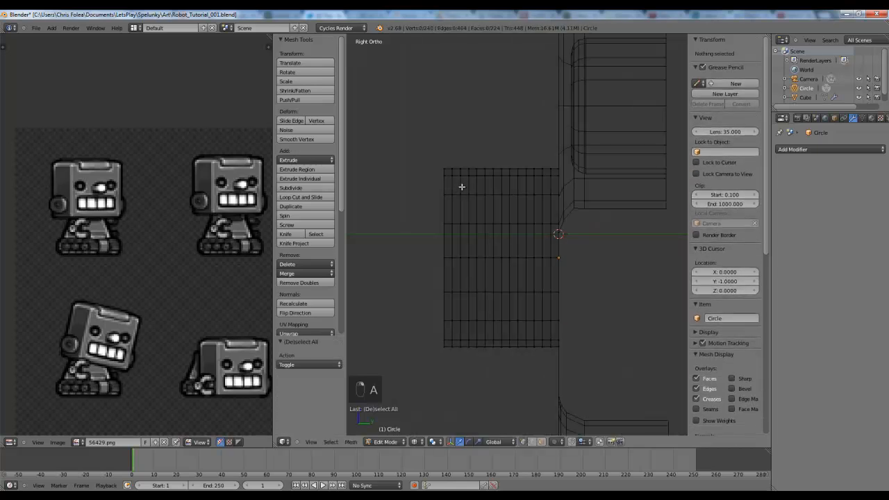
pyautogui.keyDown('alt'); pyautogui.rightClick(452, 183); pyautogui.keyUp('alt')
pyautogui.keyDown('alt'); pyautogui.keyDown('shift'); pyautogui.rightClick(470, 185); pyautogui.keyUp('shift'); pyautogui.keyUp('alt')
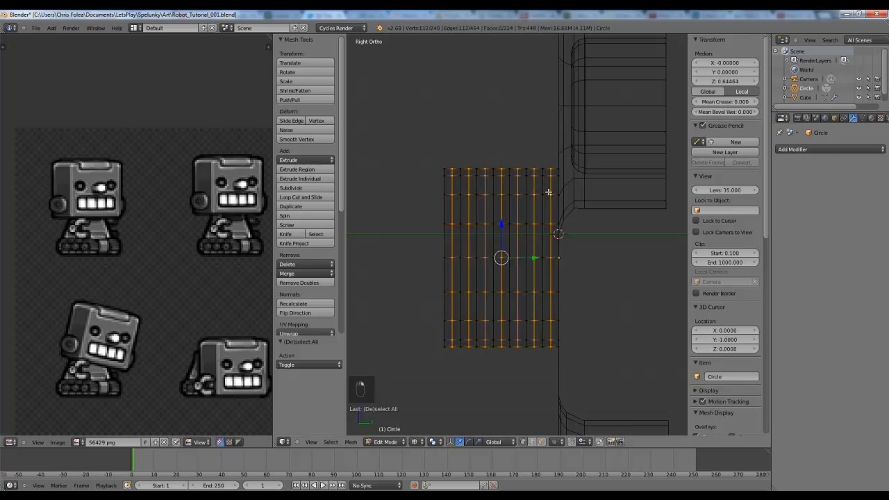
pyautogui.scroll(-2, 603, 209)
pyautogui.moveTo(595, 210); pyautogui.dragTo(549, 236, button='middle')
pyautogui.press('z')
pyautogui.press('KP_3')
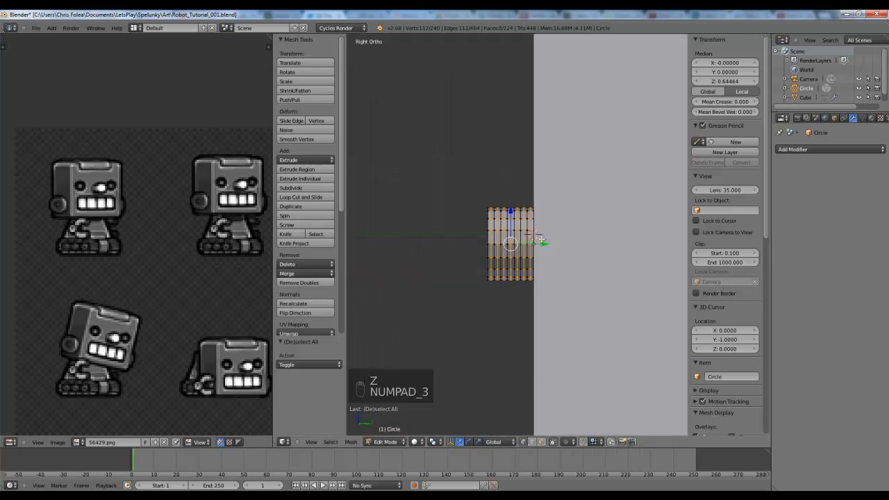
pyautogui.scroll(2, 540, 240)
pyautogui.press('s')
pyautogui.press('y')
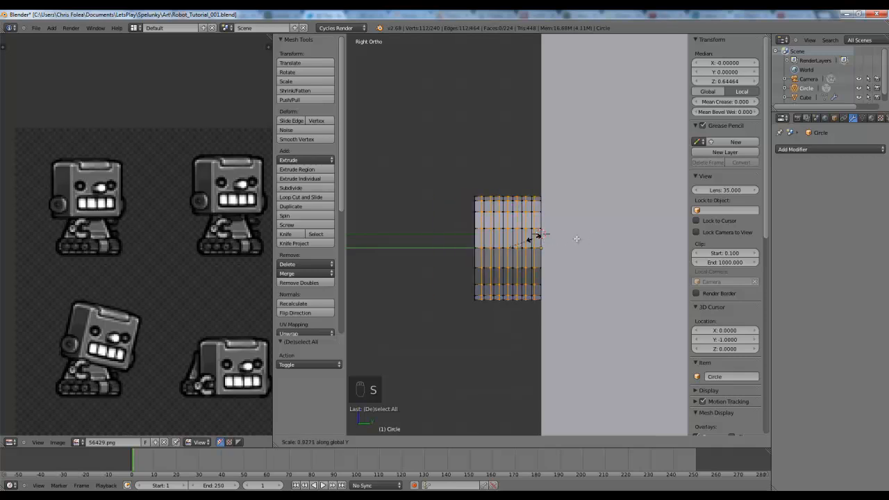
pyautogui.click(571, 237)
pyautogui.scroll(1, 557, 229)
# - Shrink the selected edge loops on all axes except Y to give the cylinder accordion-like ridges
pyautogui.press('z')
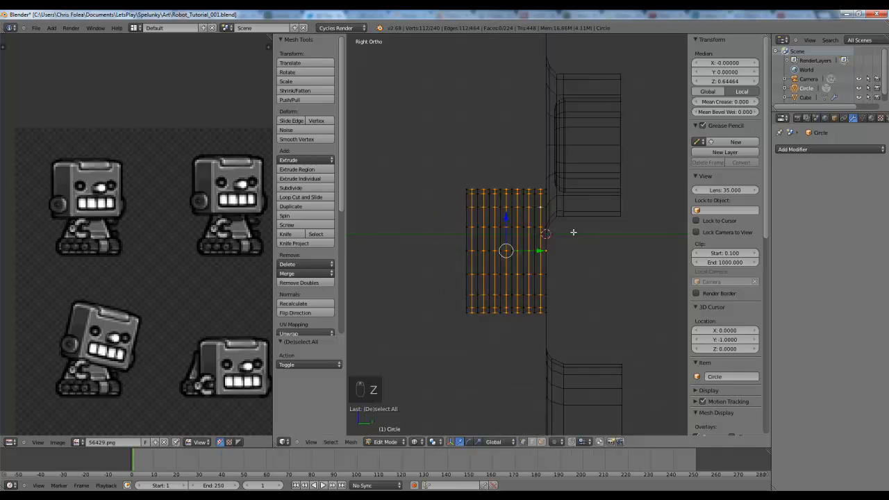
pyautogui.press('s')
pyautogui.hotkey('shift', 'y')
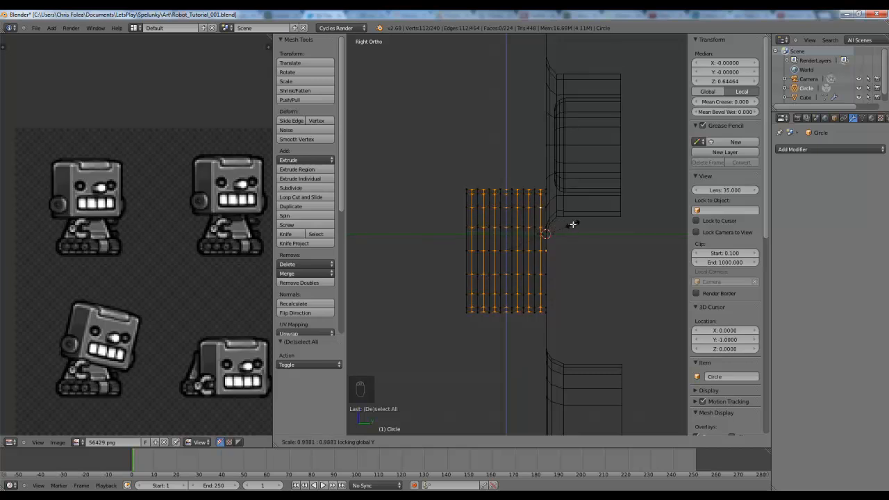
pyautogui.click(563, 226)
pyautogui.press('z')
pyautogui.press('Tab')
pyautogui.moveTo(486, 245)
pyautogui.mouseDown(button='middle')
pyautogui.moveTo(641, 260)
pyautogui.moveTo(489, 303)
pyautogui.moveTo(458, 266)
pyautogui.mouseUp(button='middle')
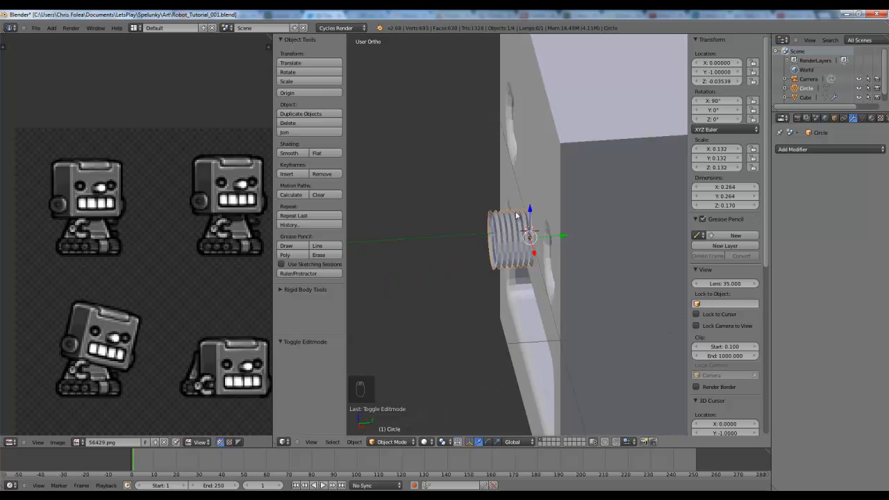
# - Examine the ridged cylinder on the face from the front and at an angle, in solid and wireframe display
pyautogui.press('KP_1')
pyautogui.press('z')
pyautogui.press('z')
pyautogui.press('z')
pyautogui.press('Tab')
pyautogui.press('Tab')
pyautogui.press('Tab')
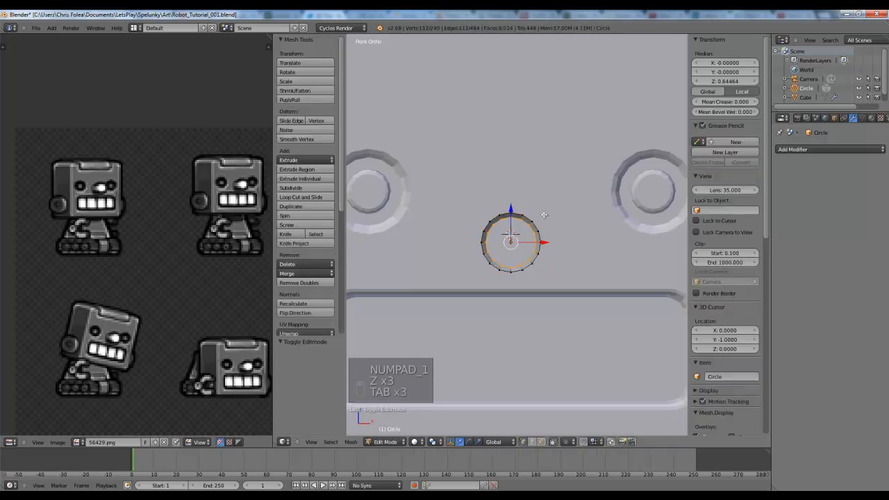
pyautogui.moveTo(544, 215); pyautogui.dragTo(490, 201, button='middle')
pyautogui.press('z')
pyautogui.press('Tab')
pyautogui.press('z')
pyautogui.press('z')
# - Add a Solidify modifier to the ridged cylinder with a thickness of 0.3663
pyautogui.click(799, 149)
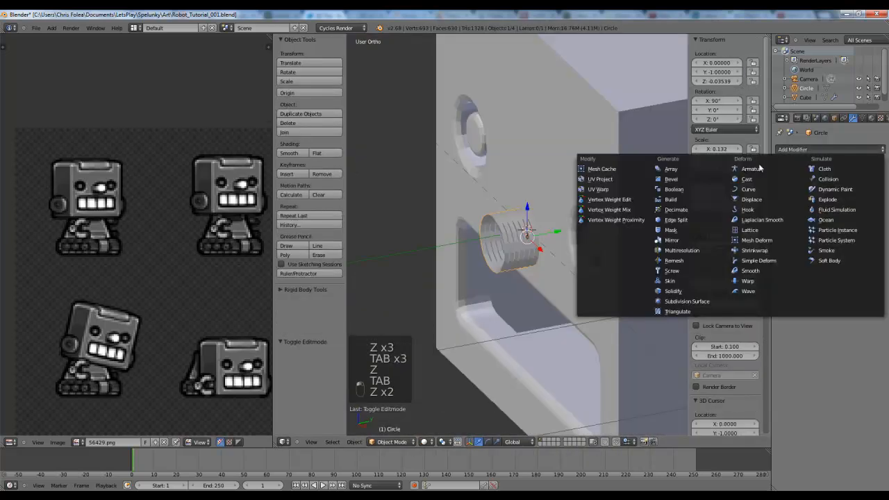
pyautogui.click(672, 291)
pyautogui.scroll(3, 545, 229)
pyautogui.press('KP_1')
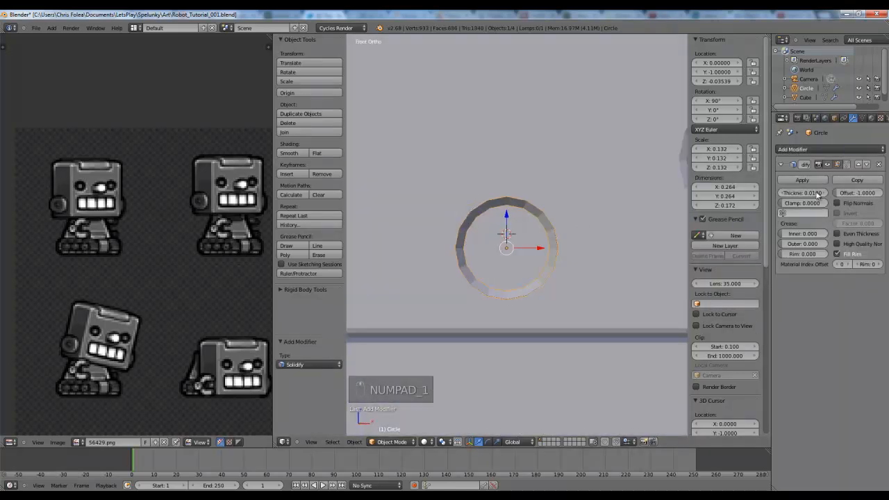
pyautogui.moveTo(808, 198); pyautogui.dragTo(834, 199)
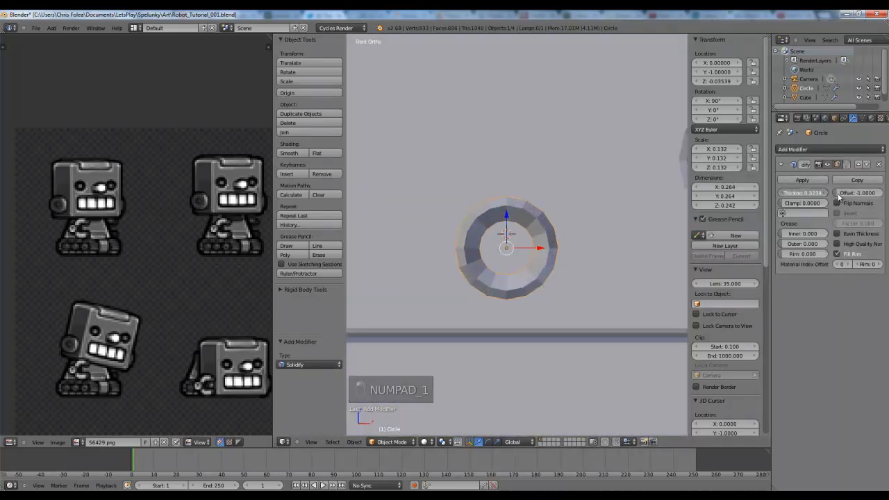
pyautogui.moveTo(445, 222); pyautogui.dragTo(489, 270, button='middle')
pyautogui.moveTo(850, 191); pyautogui.dragTo(726, 193)
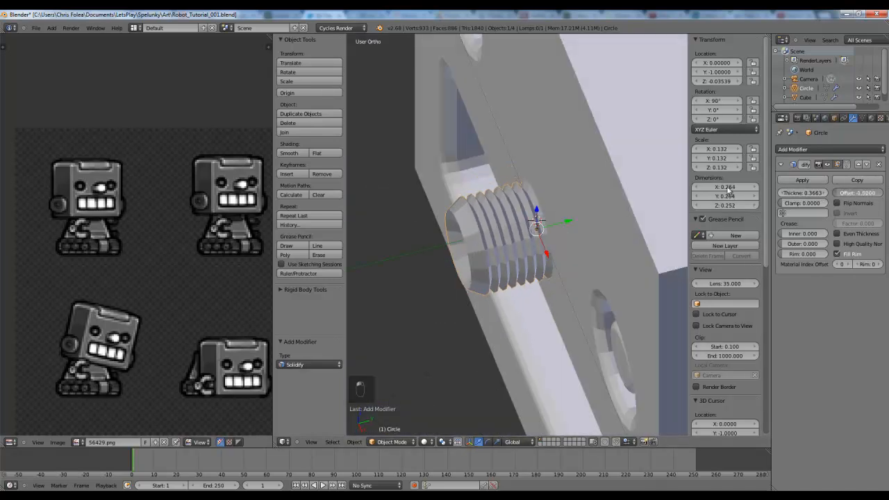
pyautogui.scroll(-6, 453, 224)
pyautogui.moveTo(453, 224)
pyautogui.mouseDown(button='middle')
pyautogui.moveTo(665, 179)
pyautogui.moveTo(587, 166)
pyautogui.mouseUp(button='middle')
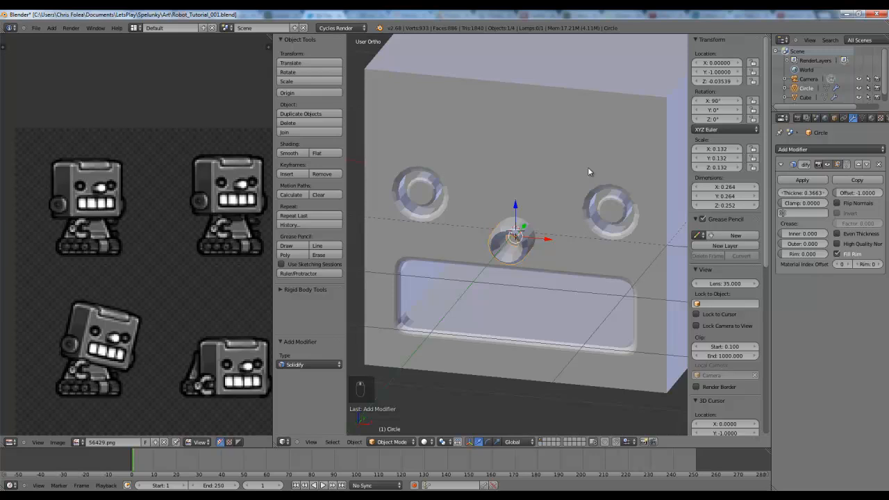
# - Add a UV sphere with 32 segments and 16 rings at the 3D cursor on the face
pyautogui.press('KP_3')
pyautogui.press('z')
pyautogui.press('a')
pyautogui.keyDown('shift'); pyautogui.moveTo(427, 243); pyautogui.dragTo(538, 219, button='middle'); pyautogui.keyUp('shift')
pyautogui.hotkey('shift', 'a')
pyautogui.moveTo(527, 223)
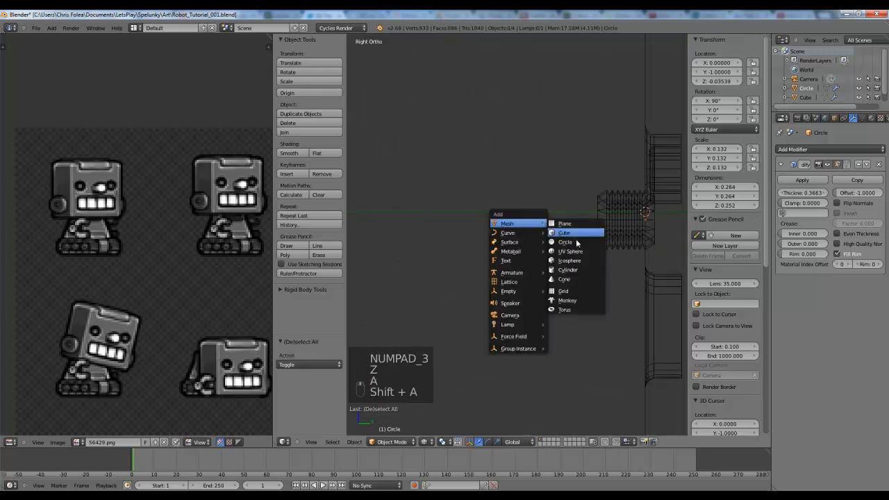
pyautogui.click(571, 251)
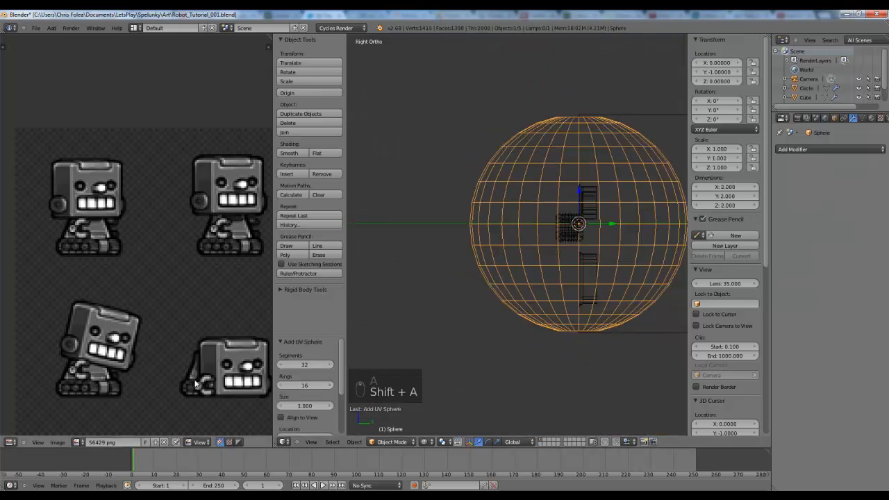
pyautogui.press('g')
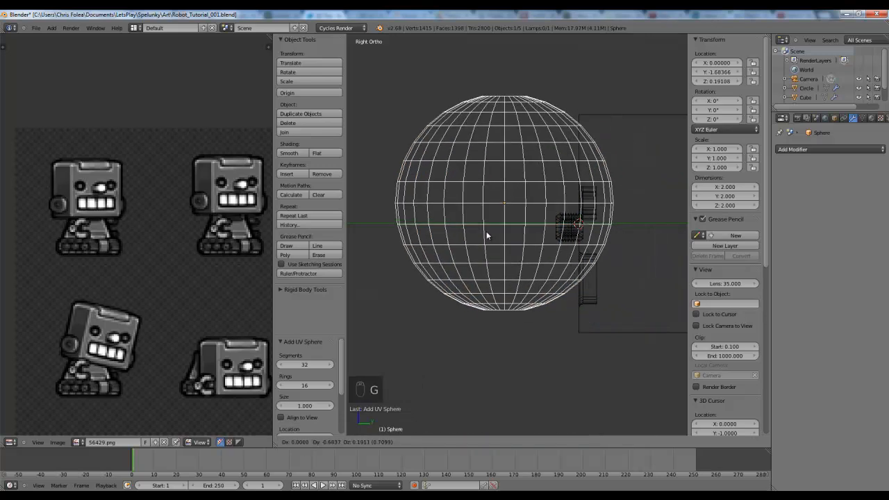
pyautogui.rightClick(433, 230)
# - Rotate the sphere to 90° about X so its pole faces the robot's face
pyautogui.scroll(-1, 581, 283)
pyautogui.press('r')
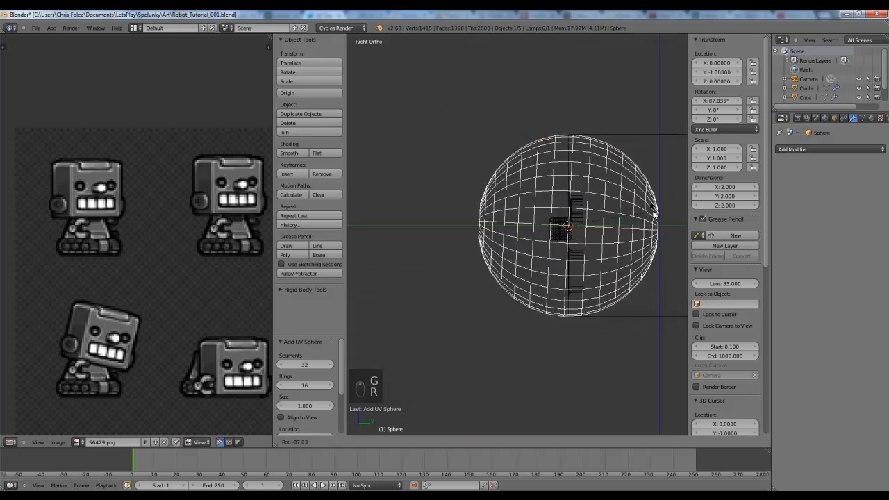
pyautogui.click(654, 208)
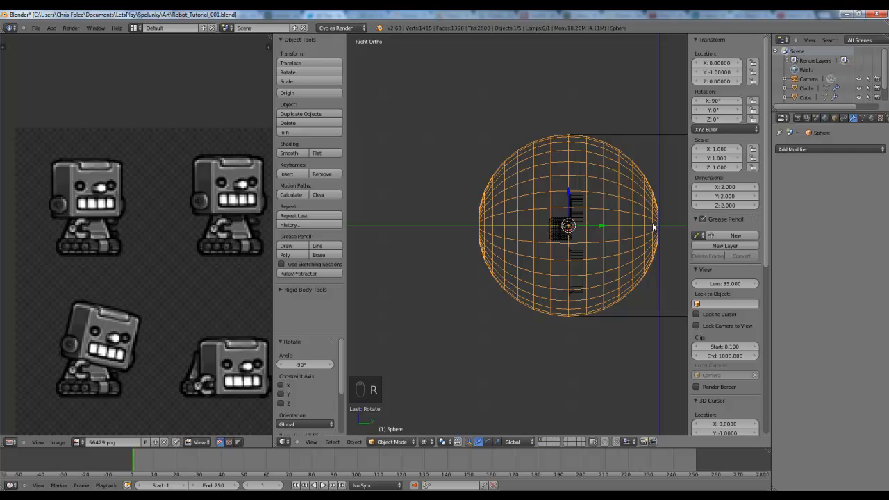
# - Move the sphere along Y to about -1.597, in front of the face, and shrink it to a scale of 0.291
pyautogui.press('g')
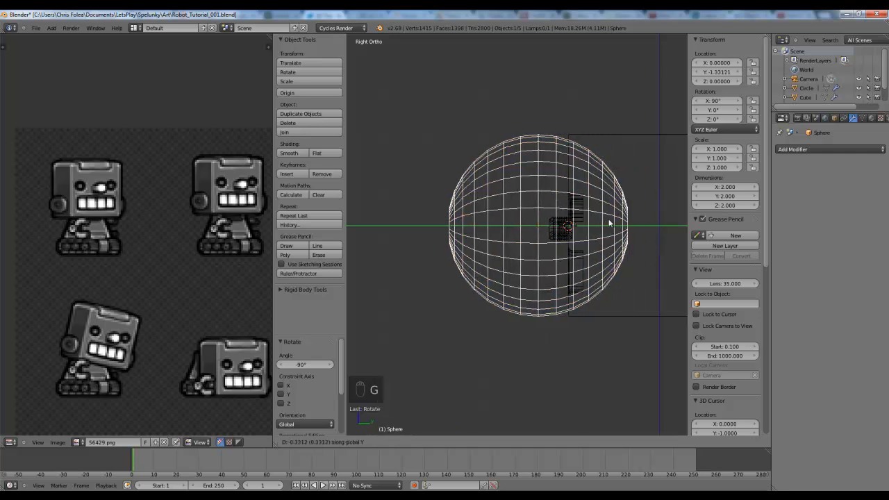
pyautogui.click(572, 229)
pyautogui.press('s')
pyautogui.click(576, 235)
pyautogui.press('g')
pyautogui.click(582, 236)
pyautogui.scroll(3, 583, 235)
pyautogui.press('s')
pyautogui.click(583, 239)
pyautogui.scroll(-2, 600, 239)
pyautogui.press('s')
pyautogui.click(598, 234)
# - Fine-tune the sphere's scale to 0.289 against the eyes and mouth in the front view
pyautogui.press('KP_1')
pyautogui.press('z')
pyautogui.scroll(1, 600, 238)
pyautogui.press('s')
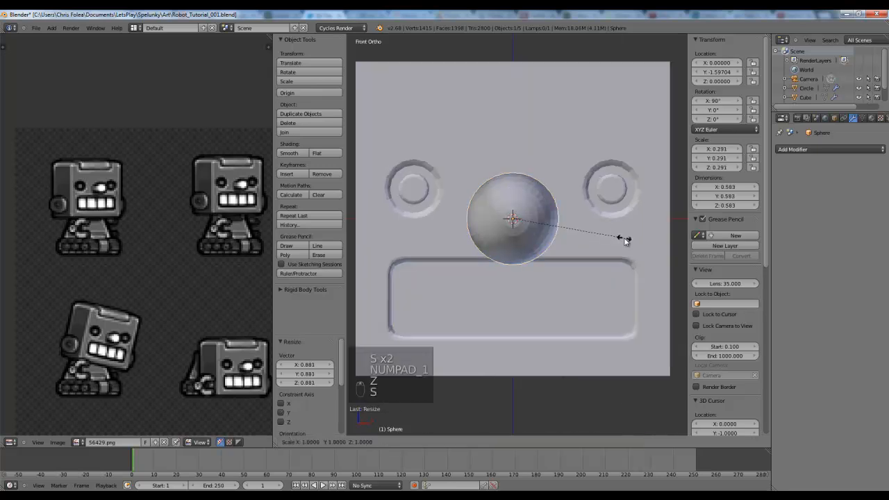
pyautogui.click(620, 237)
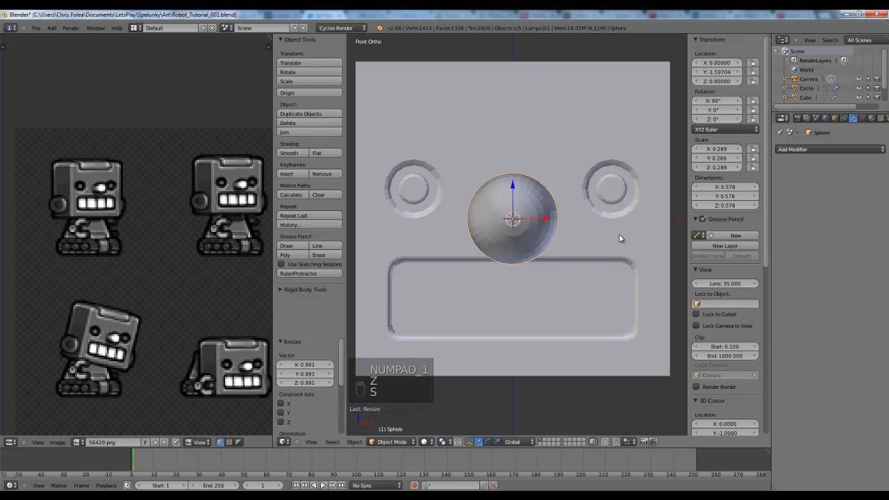
# - Move the sphere to Y -1.60588 and Z -0.01474
pyautogui.press('z')
pyautogui.press('KP_3')
pyautogui.press('g')
pyautogui.middleClick(617, 236)
pyautogui.click(617, 237)
pyautogui.press('g')
pyautogui.middleClick(618, 240)
pyautogui.click(618, 240)
# - Try to copy the ridged cylinder's location value onto the sphere
pyautogui.rightClick(575, 229)
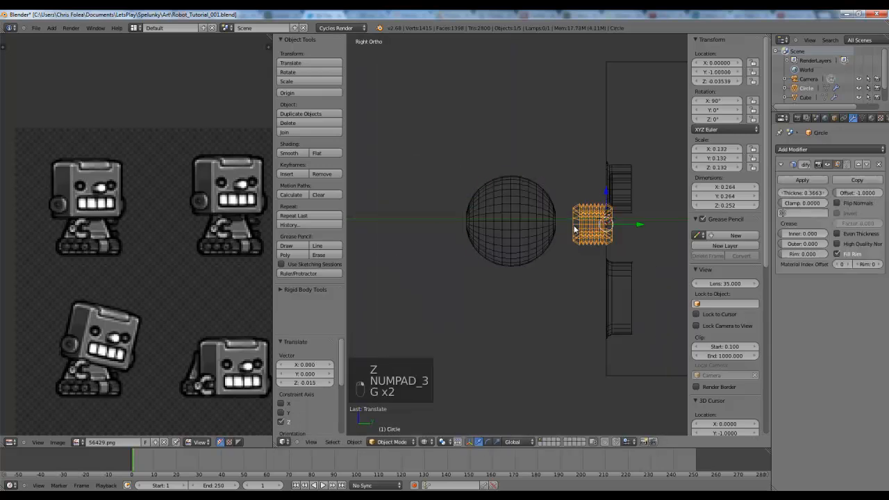
pyautogui.keyDown('shift'); pyautogui.moveTo(573, 201); pyautogui.dragTo(537, 202, button='middle'); pyautogui.keyUp('shift')
pyautogui.scroll(2, 538, 202)
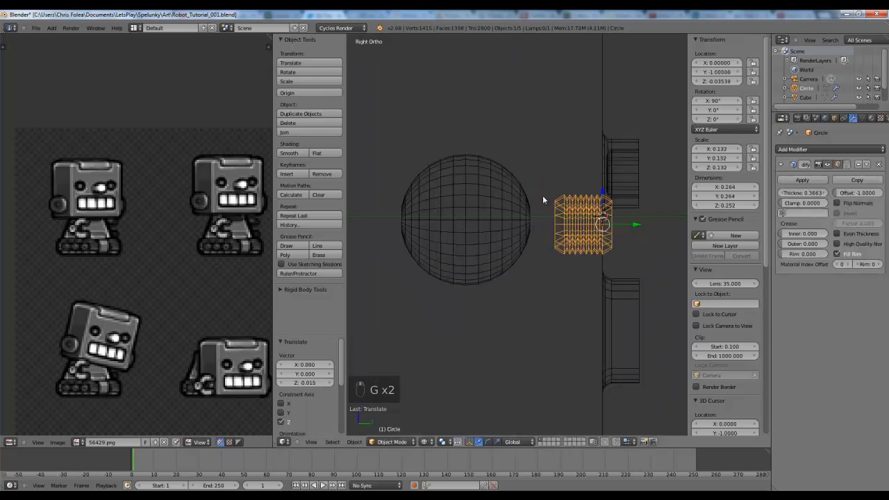
pyautogui.rightClick(475, 184)
pyautogui.hotkey('ctrl', 'v')
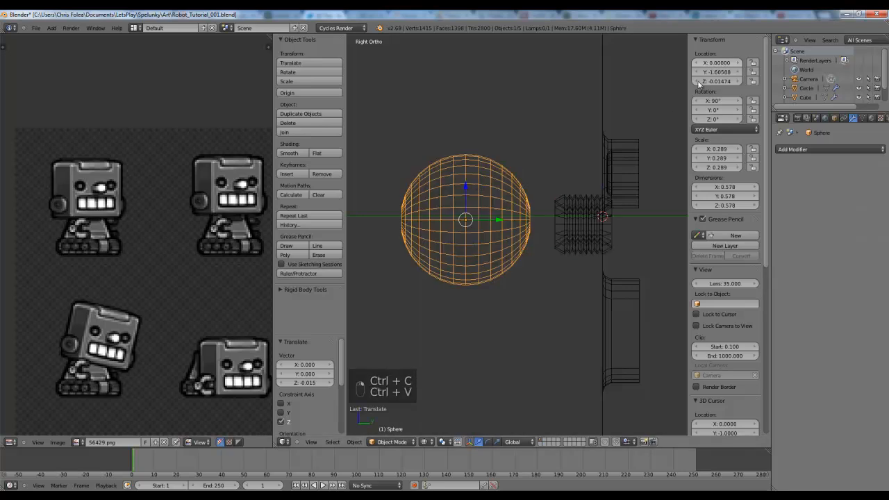
pyautogui.hotkey('ctrl', 'c')
pyautogui.hotkey('ctrl', 'c')
pyautogui.rightClick(486, 184)
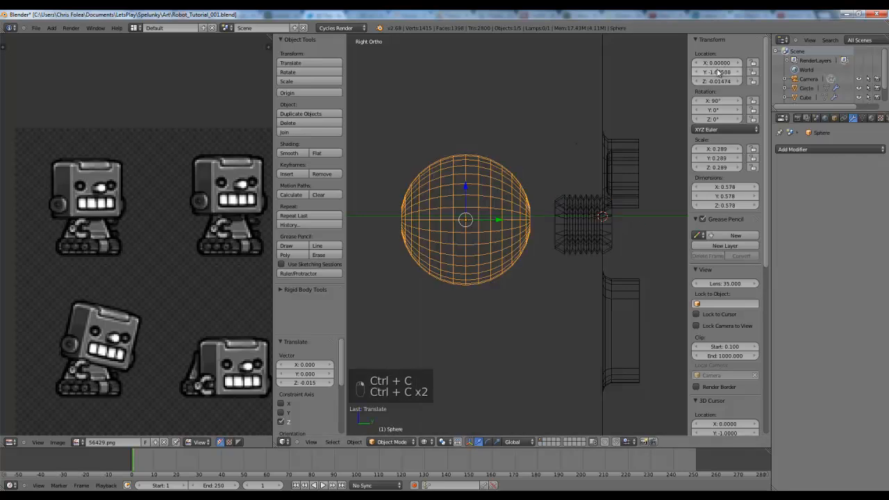
# - Copy the ridged cylinder's Z location of -0.03539 to the sphere so the two are aligned
pyautogui.rightClick(564, 198)
pyautogui.hotkey('ctrl', 'c')
pyautogui.rightClick(476, 209)
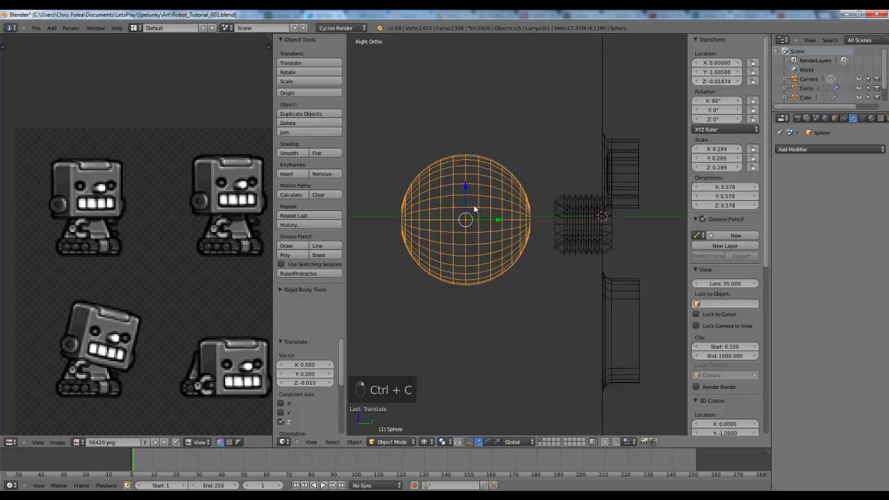
pyautogui.hotkey('ctrl', 'v')
pyautogui.scroll(-3, 637, 112)
pyautogui.press('a')
pyautogui.press('z')
pyautogui.moveTo(512, 188)
pyautogui.mouseDown(button='middle')
pyautogui.moveTo(551, 215)
pyautogui.moveTo(623, 227)
pyautogui.moveTo(526, 297)
pyautogui.moveTo(549, 204)
pyautogui.mouseUp(button='middle')
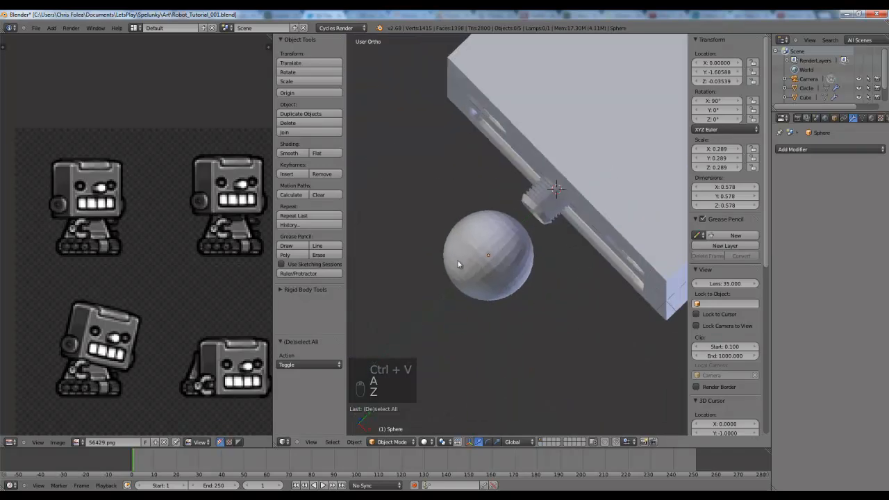
# - In Edit Mode, box-select the sphere's end vertices nearest the ridged cylinder
pyautogui.press('KP_3')
pyautogui.press('z')
pyautogui.press('Tab')
pyautogui.keyDown('shift'); pyautogui.moveTo(559, 186); pyautogui.dragTo(555, 170, button='middle'); pyautogui.keyUp('shift')
pyautogui.scroll(3, 556, 166)
pyautogui.press('a')
pyautogui.press('z')
pyautogui.press('z')
pyautogui.click(561, 135)
pyautogui.press('b')
pyautogui.press('b')
pyautogui.moveTo(559, 143); pyautogui.dragTo(527, 227)
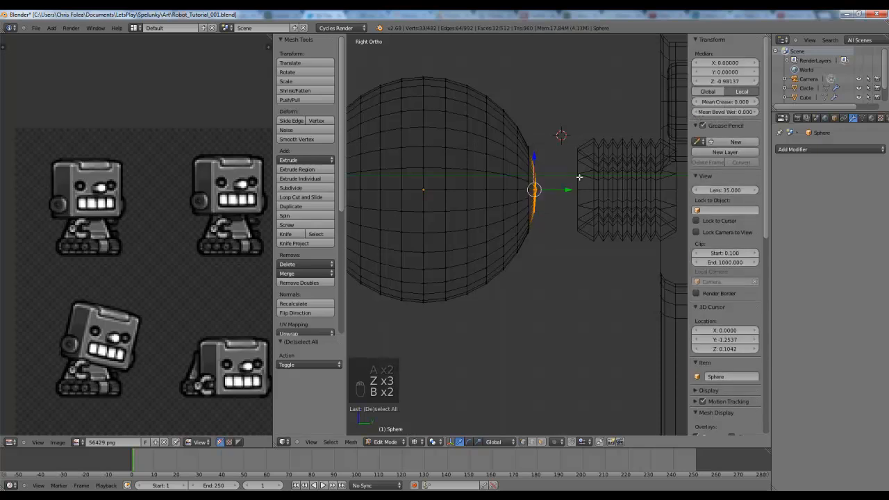
# - Pull the selected vertices about 0.16 along Y into the cylinder with smooth proportional editing, forming a bulb neck
pyautogui.scroll(-2, 579, 178)
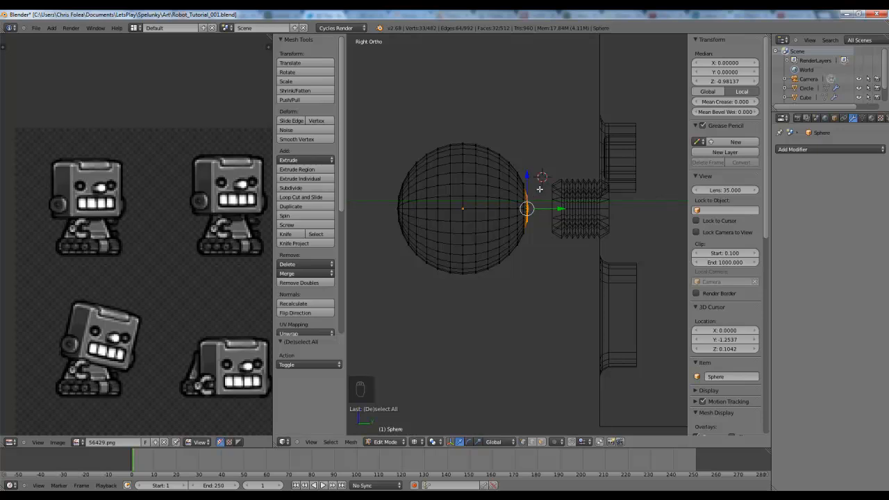
pyautogui.click(560, 443)
pyautogui.scroll(-3, 464, 283)
pyautogui.keyDown('shift'); pyautogui.moveTo(507, 227); pyautogui.dragTo(510, 249, button='middle'); pyautogui.keyUp('shift')
pyautogui.scroll(2, 510, 250)
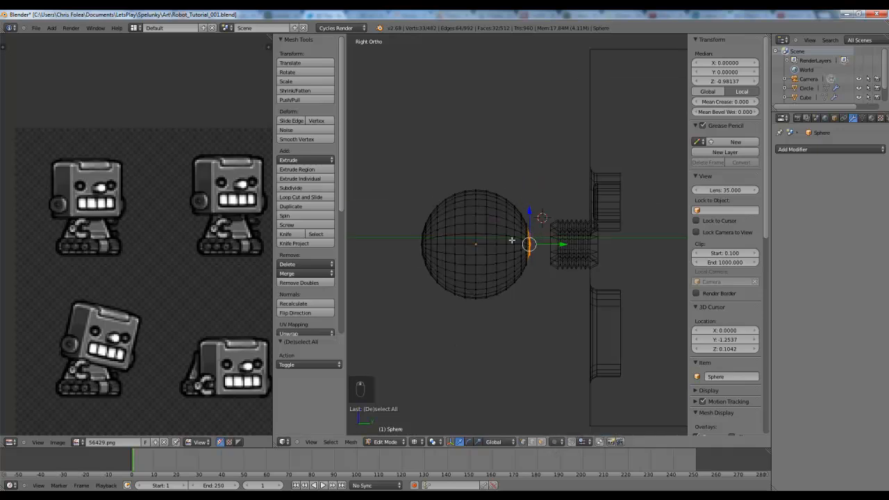
pyautogui.press('g')
pyautogui.scroll(5, 555, 259)
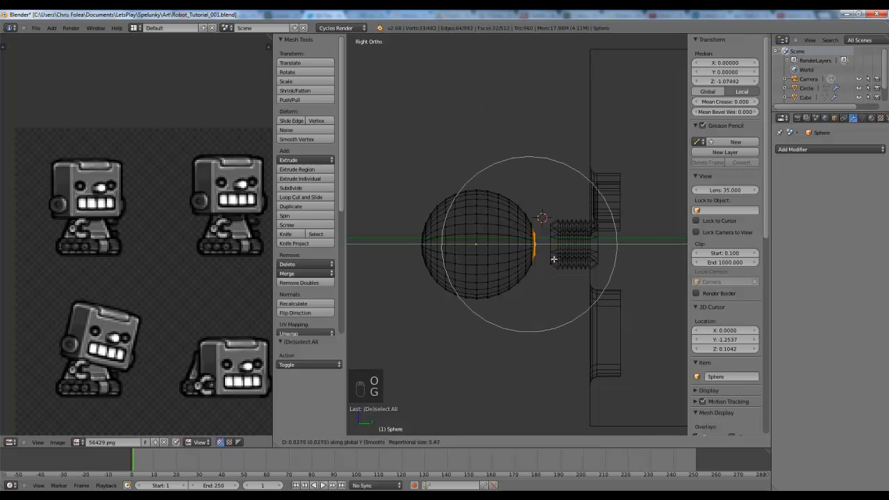
pyautogui.scroll(3, 555, 259)
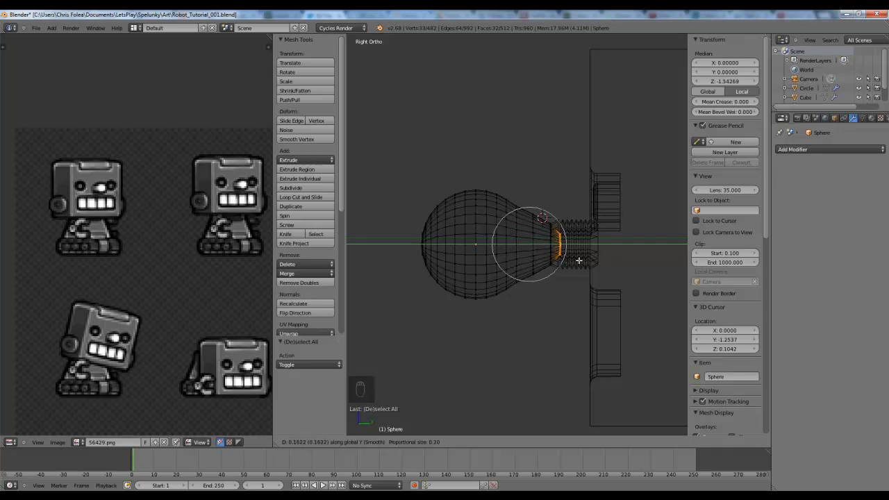
pyautogui.scroll(1, 579, 260)
pyautogui.scroll(-1, 579, 262)
pyautogui.scroll(-1, 579, 263)
pyautogui.click(580, 262)
pyautogui.press('a')
# - Slightly shrink the edge loop where the bulb begins to narrow, using proportional editing
pyautogui.scroll(2, 518, 271)
pyautogui.keyDown('shift'); pyautogui.moveTo(518, 271); pyautogui.dragTo(510, 303, button='middle'); pyautogui.keyUp('shift')
pyautogui.keyDown('alt'); pyautogui.rightClick(508, 256); pyautogui.keyUp('alt')
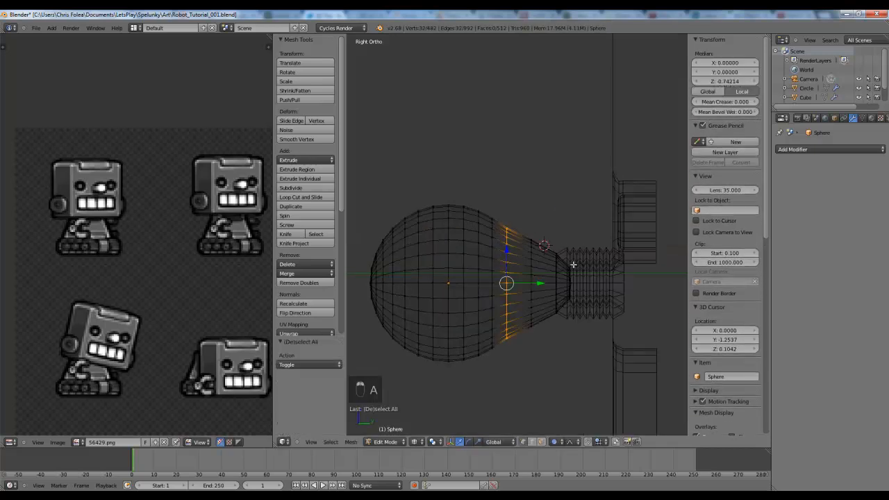
pyautogui.press('s')
pyautogui.click(570, 265)
pyautogui.press('a')
pyautogui.press('Tab')
pyautogui.press('Tab')
pyautogui.press('Tab')
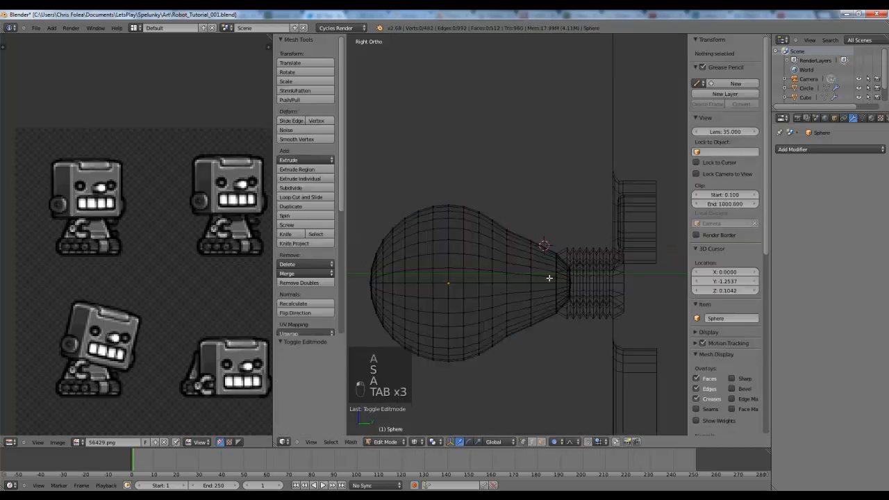
# - Inspect the bulb on the face in Object Mode, and select it in the right-side wireframe view
pyautogui.press('z')
pyautogui.scroll(-6, 489, 278)
pyautogui.press('a')
pyautogui.press('a')
pyautogui.moveTo(490, 278); pyautogui.dragTo(508, 269, button='middle')
pyautogui.rightClick(533, 255)
pyautogui.rightClick(533, 255)
pyautogui.press('KP_3')
pyautogui.press('z')
pyautogui.scroll(4, 527, 250)
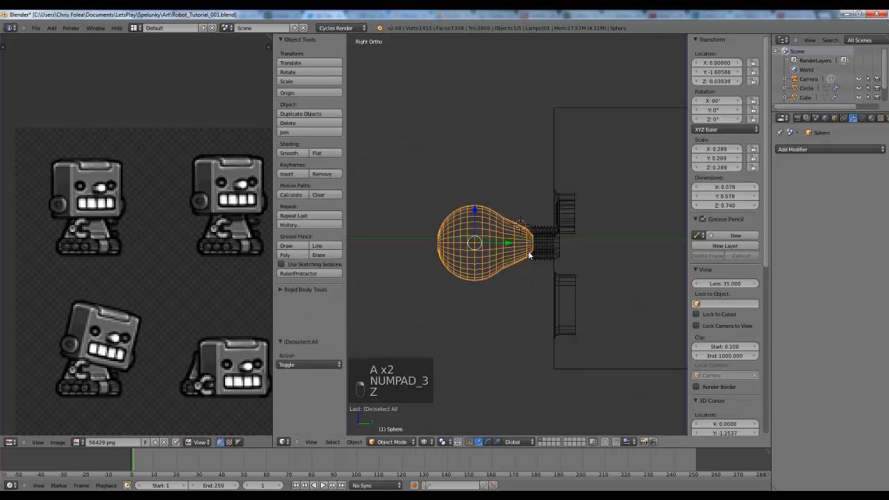
# - In Edit Mode, move the edge loop at the bulb's neck end about 0.024 along Y toward the socket and shrink it proportionally
pyautogui.press('Tab')
pyautogui.press('a')
pyautogui.press('a')
pyautogui.scroll(3, 561, 259)
pyautogui.keyDown('alt'); pyautogui.rightClick(552, 260); pyautogui.keyUp('alt')
pyautogui.press('o')
pyautogui.press('g')
pyautogui.click(566, 256)
pyautogui.press('s')
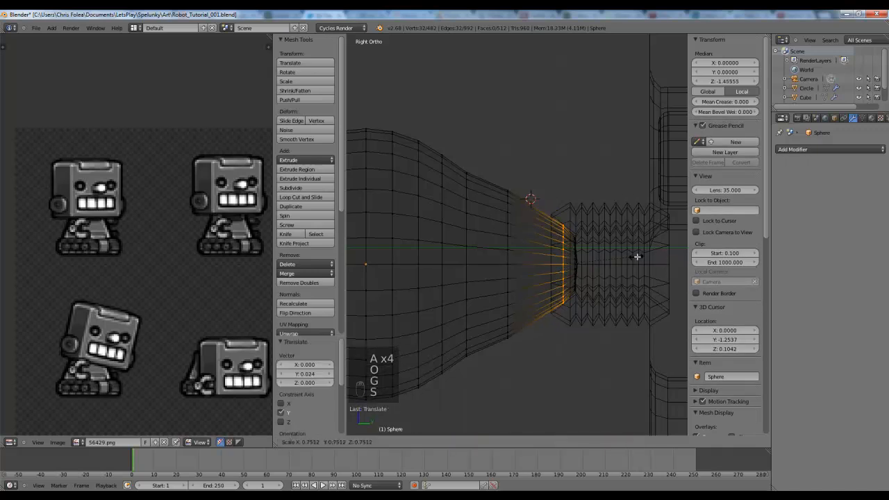
pyautogui.click(646, 259)
# - Scale down the neighbouring edge loop further up the bulb's neck slightly with proportional editing
pyautogui.press('a')
pyautogui.keyDown('alt'); pyautogui.rightClick(511, 244); pyautogui.keyUp('alt')
pyautogui.press('s')
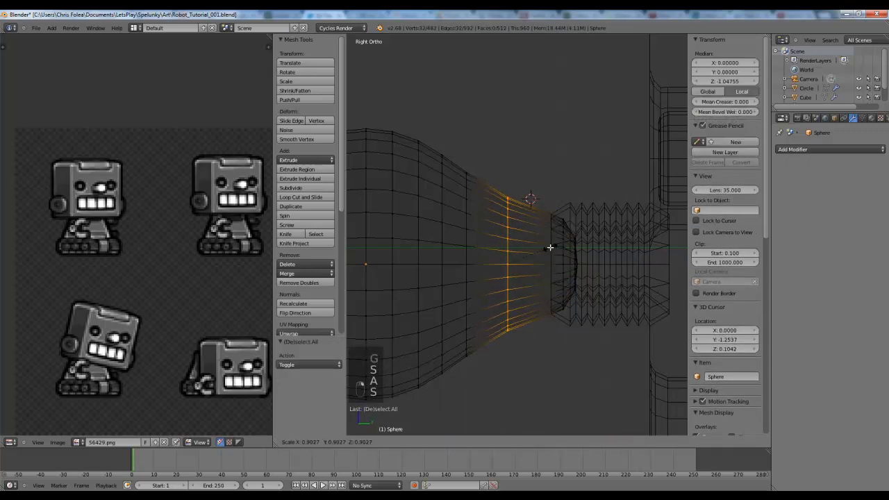
pyautogui.click(555, 251)
# - In Object Mode, scale the whole bulb down to about 0.265 and move it along Y to about -1.583
pyautogui.press('Tab')
pyautogui.press('z')
pyautogui.press('s')
pyautogui.click(626, 245)
pyautogui.press('g')
pyautogui.press('y')
pyautogui.click(633, 248)
pyautogui.press('a')
# - Inspect the bulb nose and its socket against the head from several angles, in solid and wireframe shading
pyautogui.scroll(-4, 455, 260)
pyautogui.scroll(-2, 552, 269)
pyautogui.moveTo(455, 259); pyautogui.dragTo(486, 261, button='middle')
pyautogui.press('KP_1')
pyautogui.scroll(-1, 553, 269)
pyautogui.scroll(-4, 552, 268)
pyautogui.scroll(4, 527, 249)
pyautogui.rightClick(487, 260)
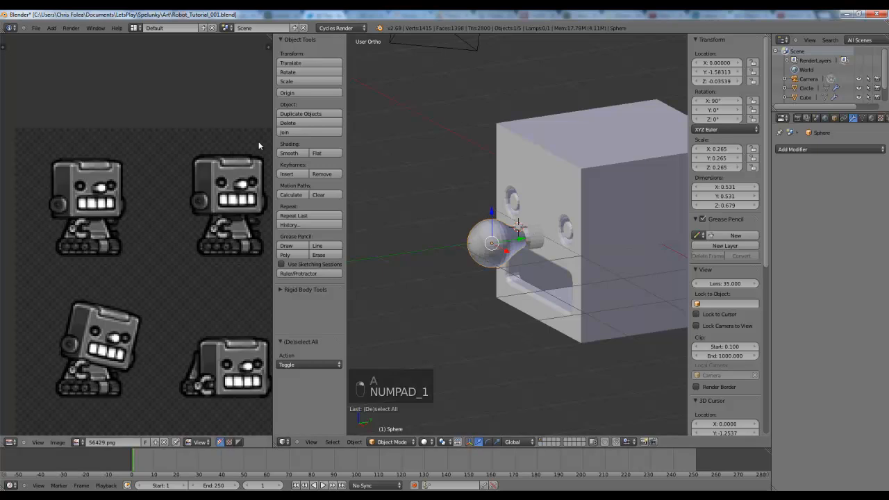
pyautogui.moveTo(455, 184); pyautogui.dragTo(520, 230, button='middle')
pyautogui.rightClick(589, 167)
pyautogui.press('z')
pyautogui.press('KP_1')
pyautogui.press('z')
pyautogui.press('z')
pyautogui.rightClick(513, 231)
pyautogui.press('z')
pyautogui.rightClick(531, 233)
pyautogui.scroll(-2, 531, 233)
pyautogui.press('a')
# - Select the head cube and hide all other objects to isolate it
pyautogui.rightClick(582, 192)
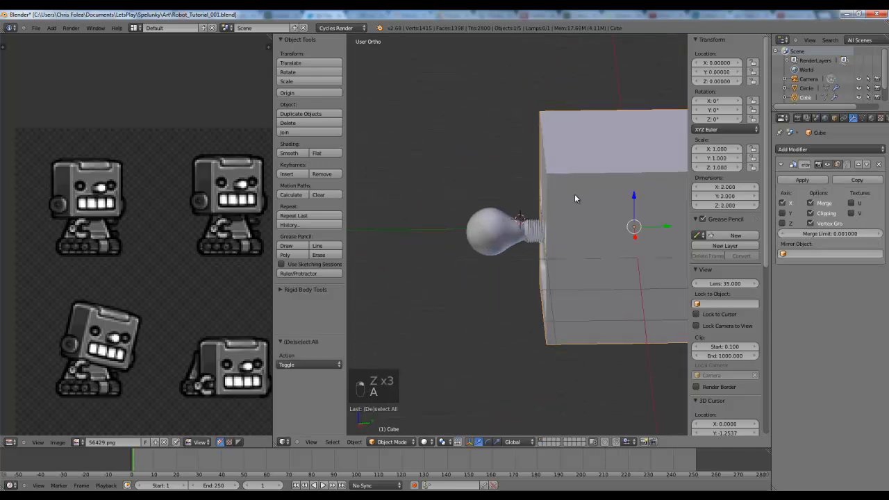
pyautogui.hotkey('shift', 'h')
pyautogui.moveTo(562, 195); pyautogui.dragTo(594, 206, button='middle')
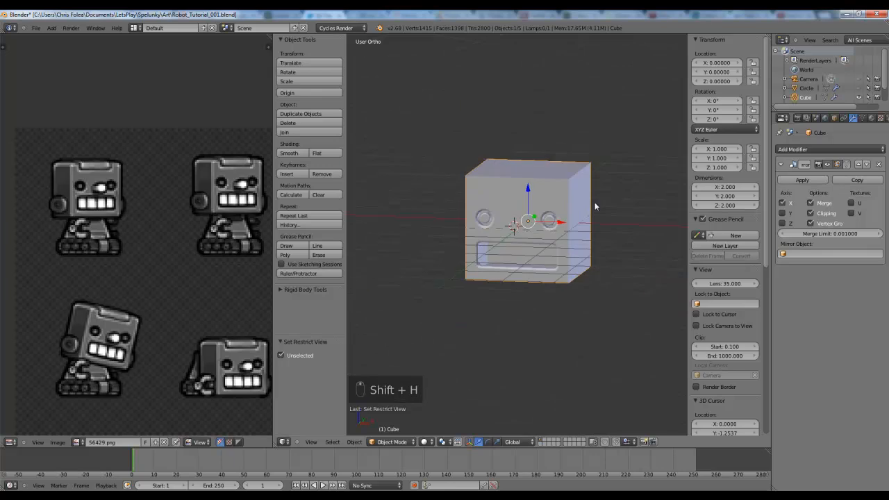
pyautogui.press('KP_1')
pyautogui.press('z')
pyautogui.press('z')
pyautogui.scroll(3, 542, 189)
pyautogui.moveTo(516, 139); pyautogui.dragTo(516, 175, button='middle')
pyautogui.press('a')
pyautogui.press('KP_1')
pyautogui.press('z')
pyautogui.press('z')
# - Enter Edit Mode on the head, clear the selection, switch to edge selection and select the front face's outer edges
pyautogui.press('Tab')
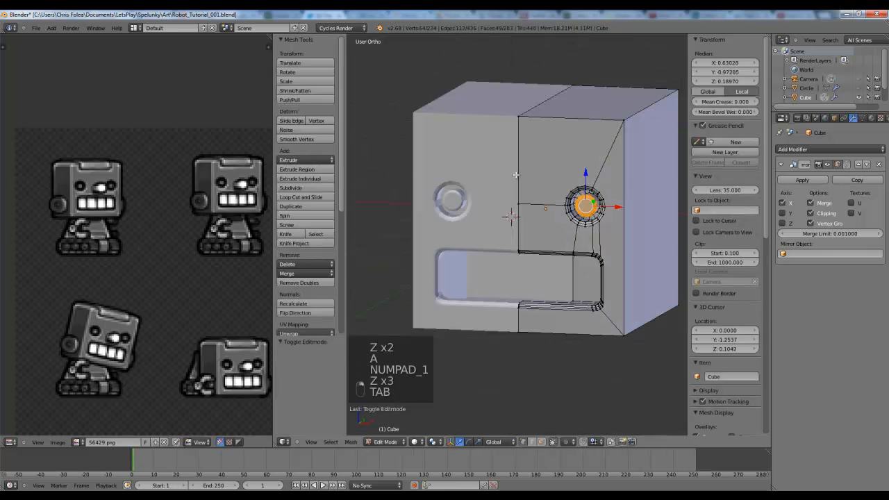
pyautogui.press('a')
pyautogui.press('a')
pyautogui.scroll(-2, 593, 206)
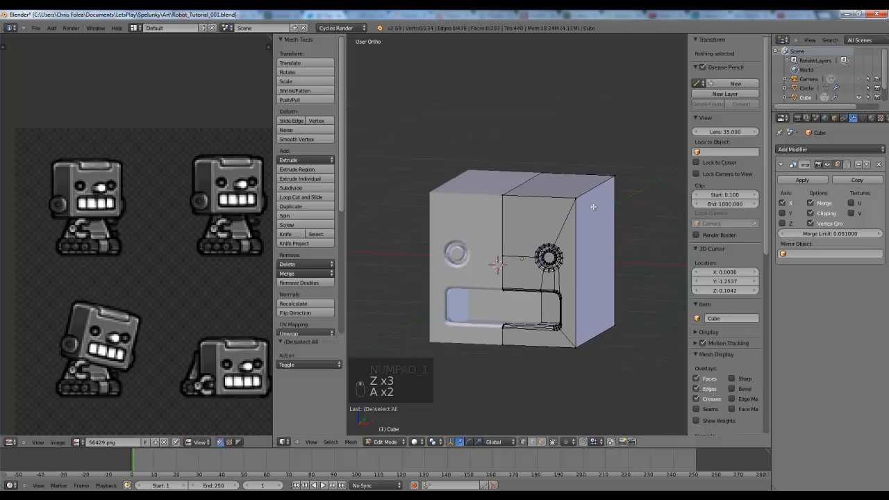
pyautogui.press('KP_1')
pyautogui.press('z')
pyautogui.scroll(3, 577, 204)
pyautogui.press('z')
pyautogui.press('z')
pyautogui.scroll(-3, 538, 191)
pyautogui.moveTo(547, 189); pyautogui.dragTo(552, 212, button='middle')
pyautogui.press('z')
pyautogui.rightClick(548, 203)
pyautogui.hotkey('ctrl', 'Tab')
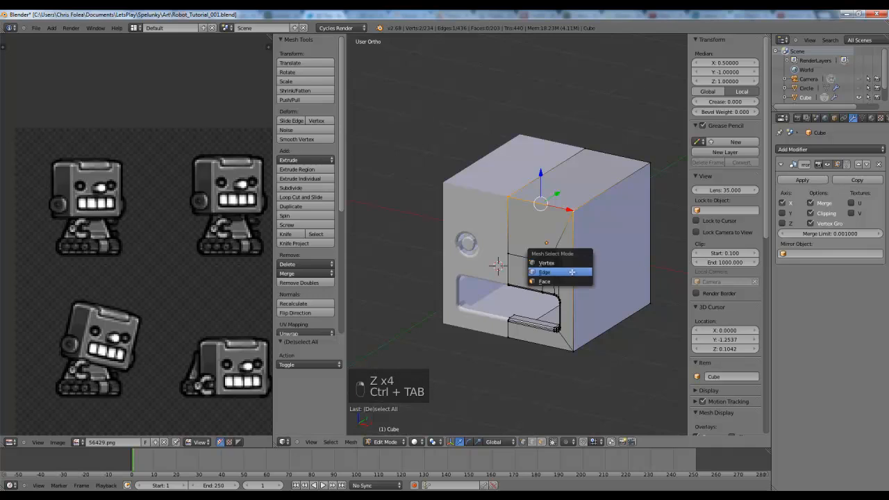
pyautogui.click(572, 272)
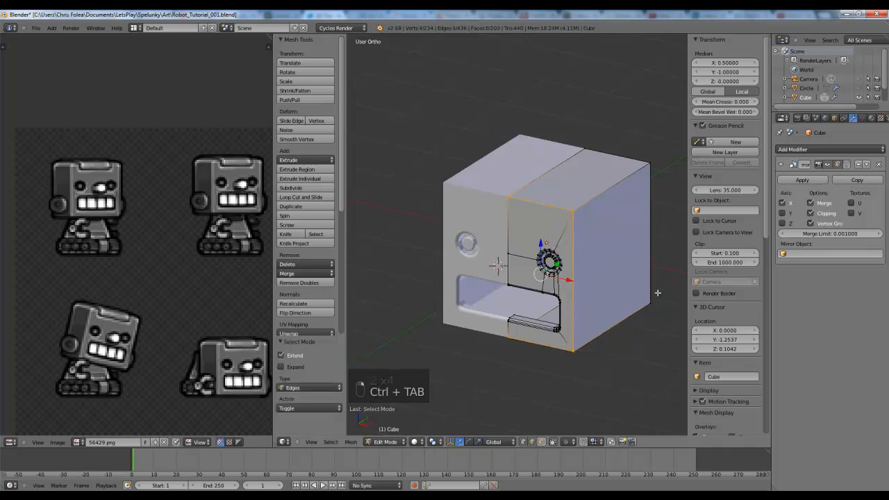
# - Extend the edge selection to the outer edges around the head's side and back faces
pyautogui.rightClick(604, 192)
pyautogui.moveTo(630, 210); pyautogui.dragTo(514, 226, button='middle')
pyautogui.hotkey('ctrl', 'Tab')
pyautogui.click(568, 183)
pyautogui.press('z')
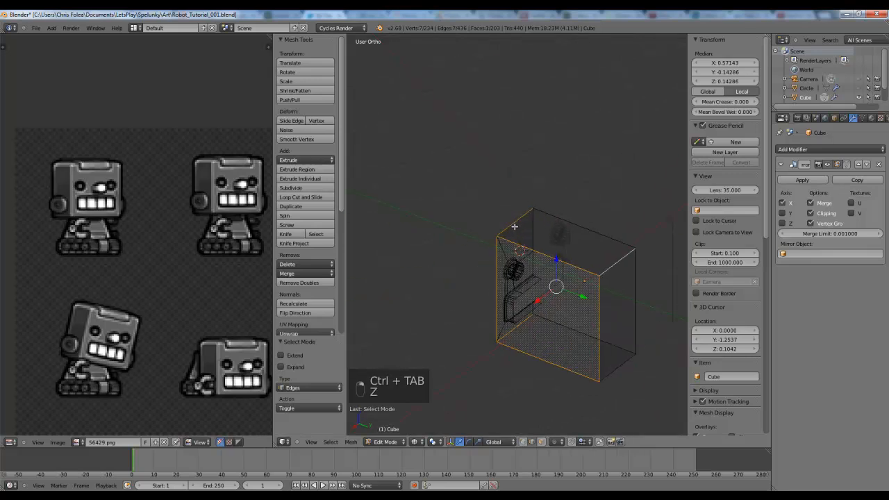
pyautogui.press('z')
pyautogui.moveTo(589, 232); pyautogui.dragTo(538, 208, button='middle')
pyautogui.press('z')
pyautogui.press('z')
# - Bevel the selected head edges with 3 segments and an offset of about 0.115
pyautogui.scroll(5, 529, 209)
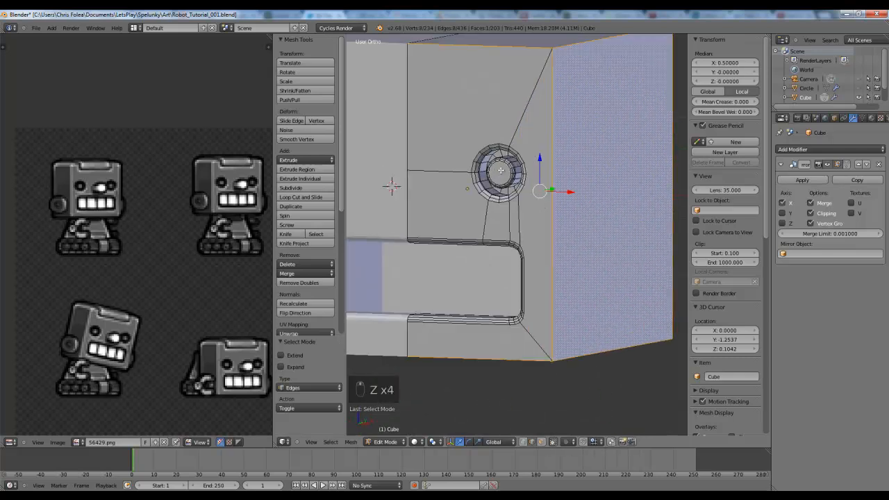
pyautogui.scroll(-2, 578, 131)
pyautogui.hotkey('ctrl', 'b')
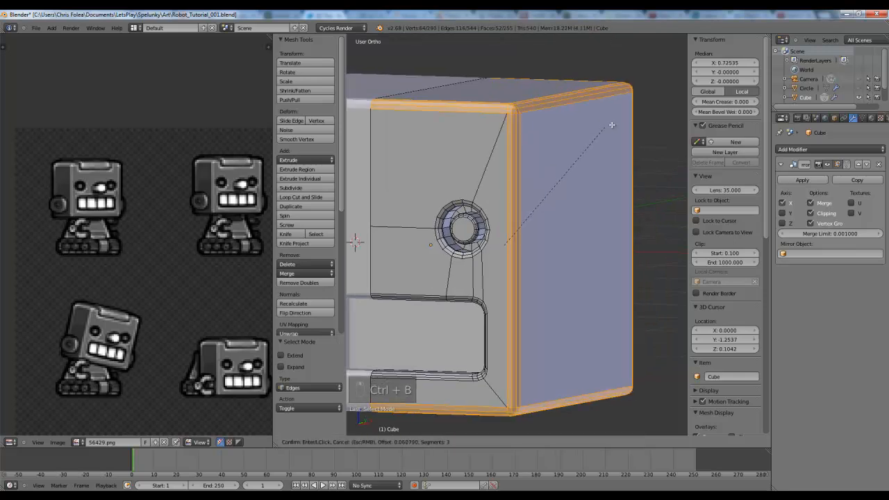
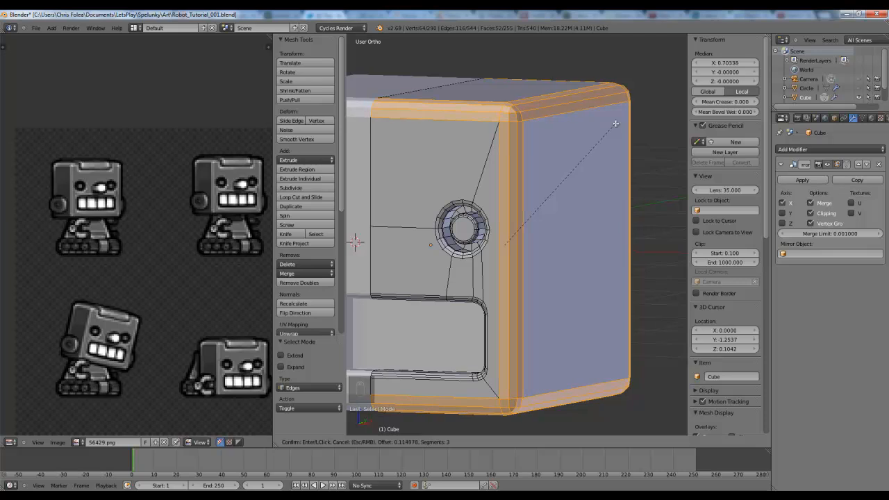
pyautogui.click(616, 124)
# - Inspect the bevelled head in Object Mode, return to Edit Mode in front view and clear the selection
pyautogui.press('KP_1')
pyautogui.press('z')
pyautogui.press('z')
pyautogui.press('Tab')
pyautogui.moveTo(610, 141); pyautogui.dragTo(555, 174, button='middle')
pyautogui.press('KP_1')
pyautogui.press('Tab')
pyautogui.scroll(2, 554, 175)
pyautogui.press('a')
pyautogui.keyDown('shift'); pyautogui.moveTo(516, 204); pyautogui.dragTo(638, 247, button='middle'); pyautogui.keyUp('shift')
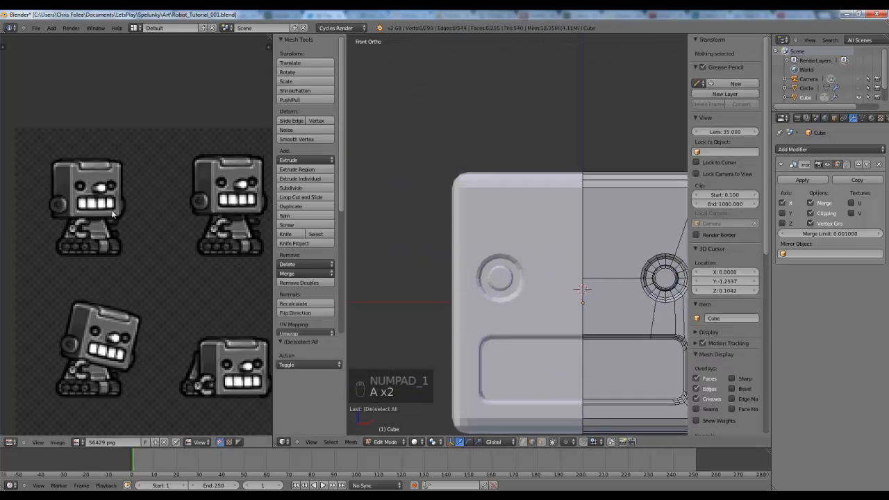
# - Examine the robot sprites in the reference image for the head's remaining details, comparing them with the model
pyautogui.scroll(-5, 113, 216)
pyautogui.scroll(8, 251, 263)
pyautogui.scroll(-8, 153, 306)
pyautogui.moveTo(141, 149); pyautogui.dragTo(187, 228, button='middle')
pyautogui.scroll(3, 94, 243)
pyautogui.scroll(-5, 86, 245)
pyautogui.scroll(6, 119, 131)
pyautogui.scroll(-2, 145, 241)
pyautogui.scroll(2, 147, 243)
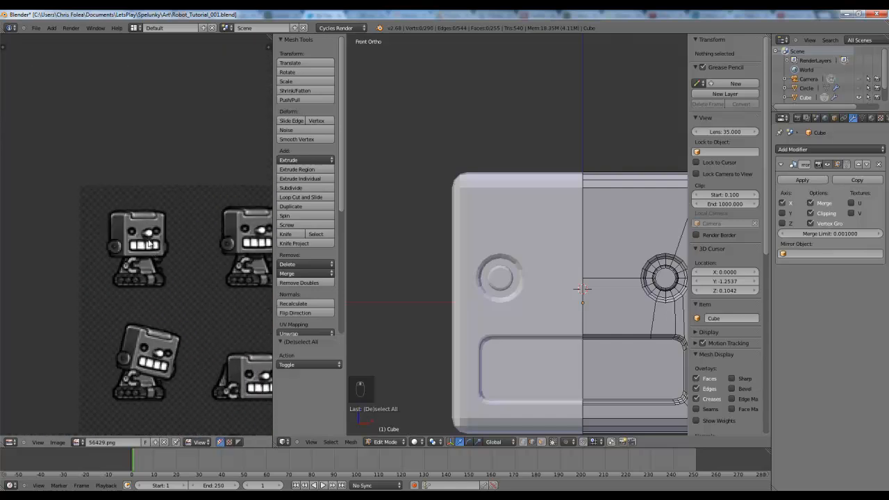
pyautogui.scroll(1, 148, 243)
pyautogui.moveTo(535, 220); pyautogui.dragTo(521, 254, button='middle')
pyautogui.scroll(-4, 536, 229)
pyautogui.press('z')
pyautogui.press('z')
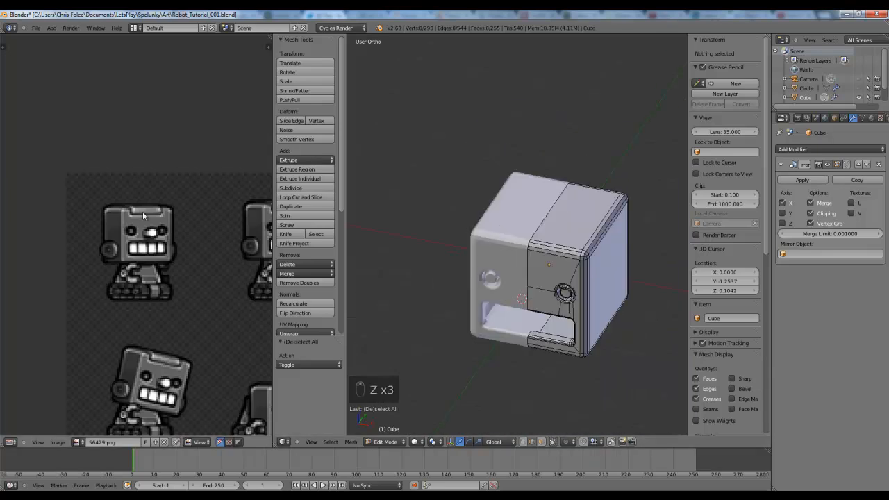
pyautogui.scroll(-4, 136, 236)
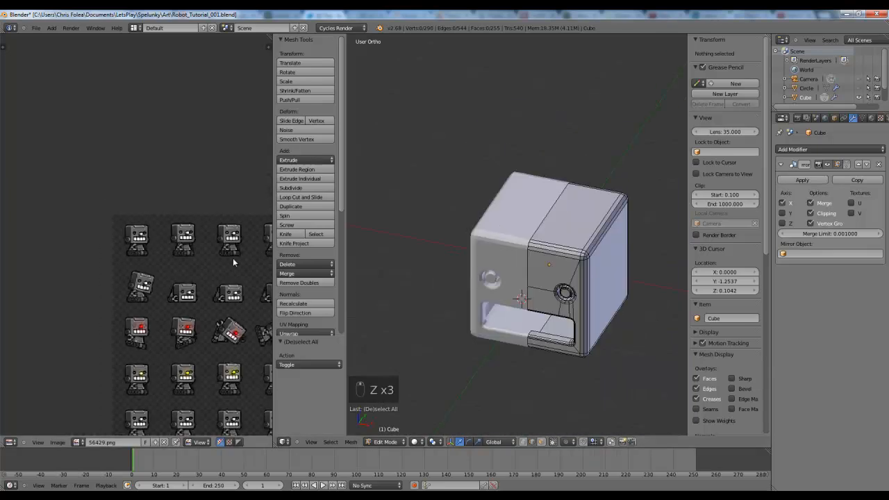
pyautogui.scroll(4, 98, 234)
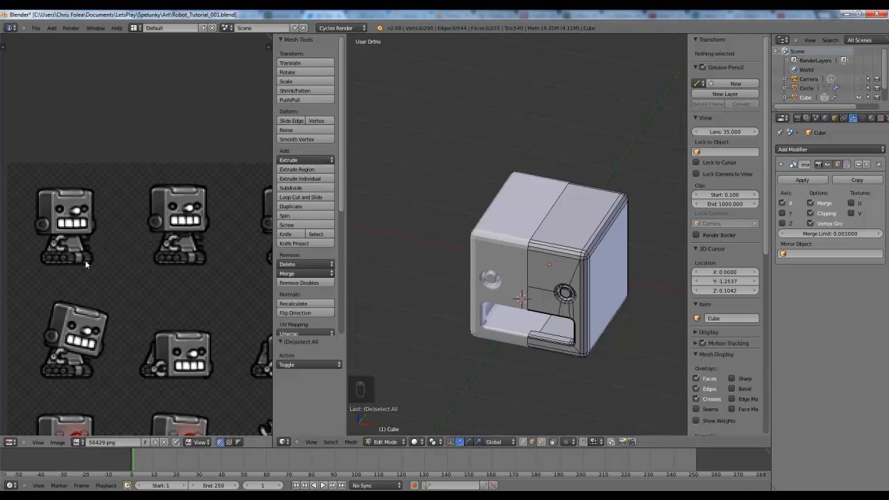
pyautogui.scroll(-5, 139, 296)
pyautogui.moveTo(206, 307); pyautogui.dragTo(129, 274, button='middle')
pyautogui.moveTo(64, 258); pyautogui.dragTo(161, 308, button='middle')
pyautogui.scroll(6, 149, 284)
pyautogui.moveTo(100, 74); pyautogui.dragTo(113, 264, button='middle')
pyautogui.scroll(1, 113, 264)
pyautogui.scroll(4, 114, 264)
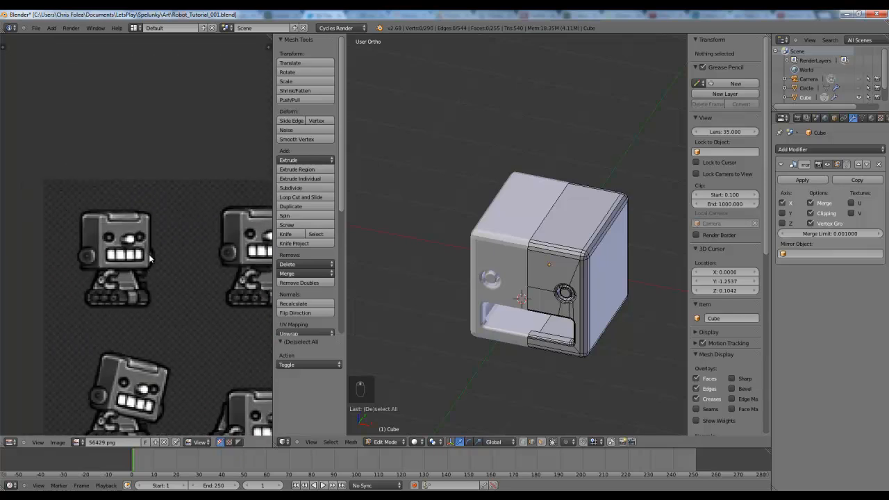
pyautogui.scroll(2, 554, 236)
# - Knife-cut the forehead panel's half outline from the centre line above the eye outward, up and over the top front bevel
pyautogui.press('KP_1')
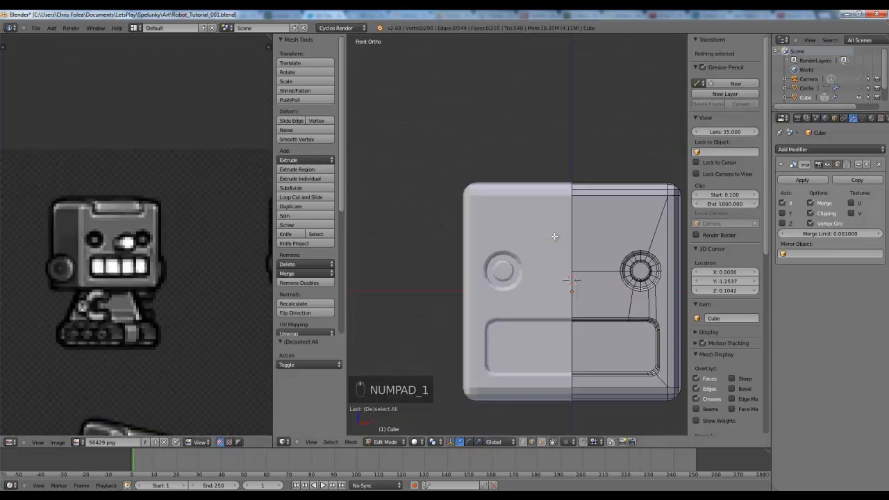
pyautogui.keyDown('shift'); pyautogui.moveTo(537, 239); pyautogui.dragTo(465, 277, button='middle'); pyautogui.keyUp('shift')
pyautogui.scroll(1, 512, 238)
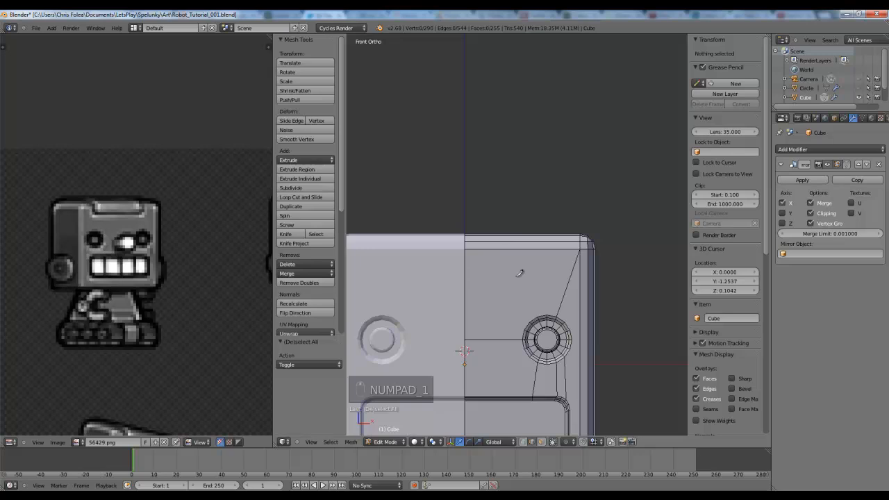
pyautogui.press('k')
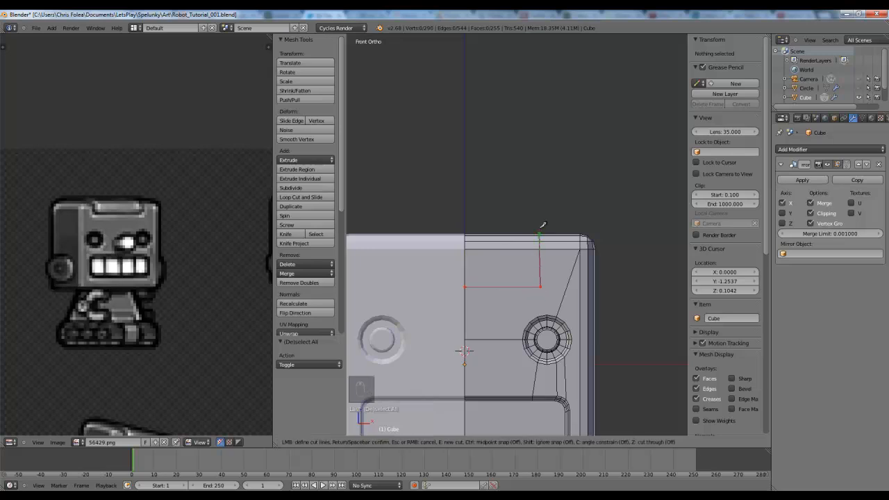
pyautogui.moveTo(562, 193); pyautogui.dragTo(493, 268, button='middle')
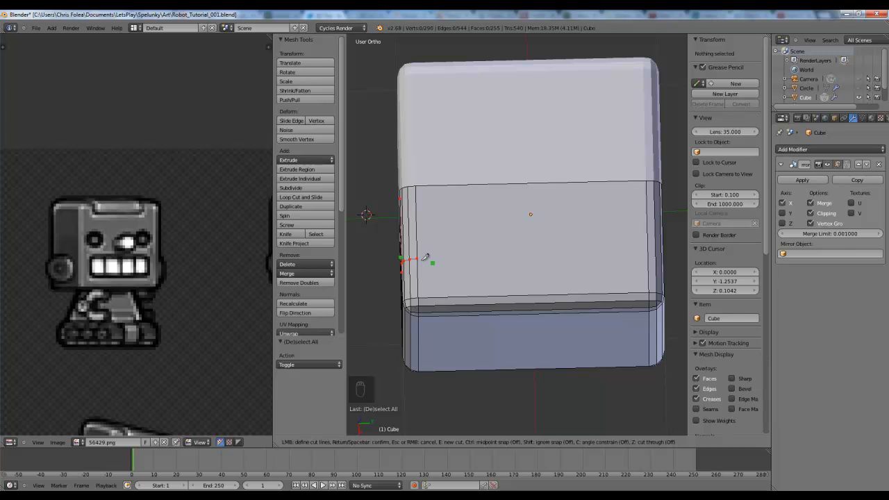
pyautogui.press('space')
pyautogui.moveTo(451, 278); pyautogui.dragTo(523, 232, button='middle')
pyautogui.press('a')
# - Switch to vertex selection and knife-cut a line across the head's top from the forehead cut to the rear bevel
pyautogui.hotkey('ctrl', 'Tab')
pyautogui.click(508, 262)
pyautogui.moveTo(508, 279); pyautogui.dragTo(481, 267, button='middle')
pyautogui.scroll(-2, 571, 207)
pyautogui.moveTo(572, 207); pyautogui.dragTo(485, 262, button='middle')
pyautogui.scroll(3, 522, 261)
pyautogui.press('k')
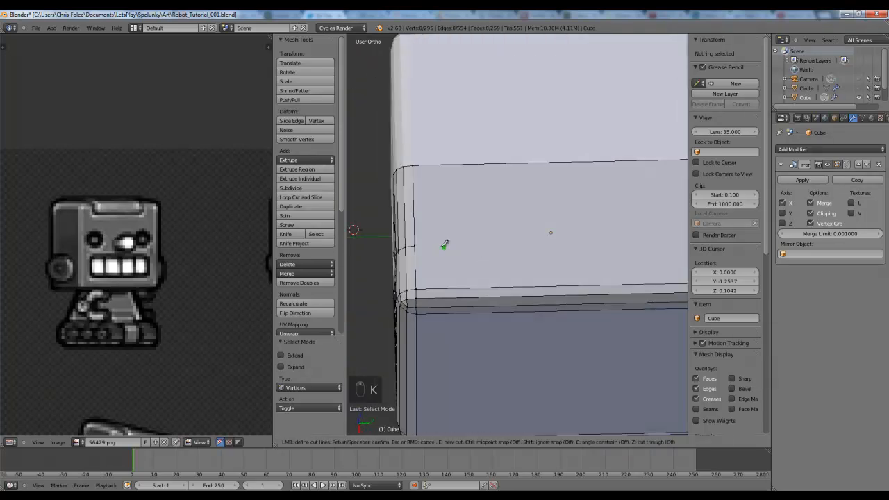
pyautogui.rightClick(518, 243)
pyautogui.scroll(-2, 519, 243)
pyautogui.keyDown('shift'); pyautogui.moveTo(577, 243); pyautogui.dragTo(536, 256, button='middle'); pyautogui.keyUp('shift')
pyautogui.scroll(1, 416, 248)
pyautogui.press('k')
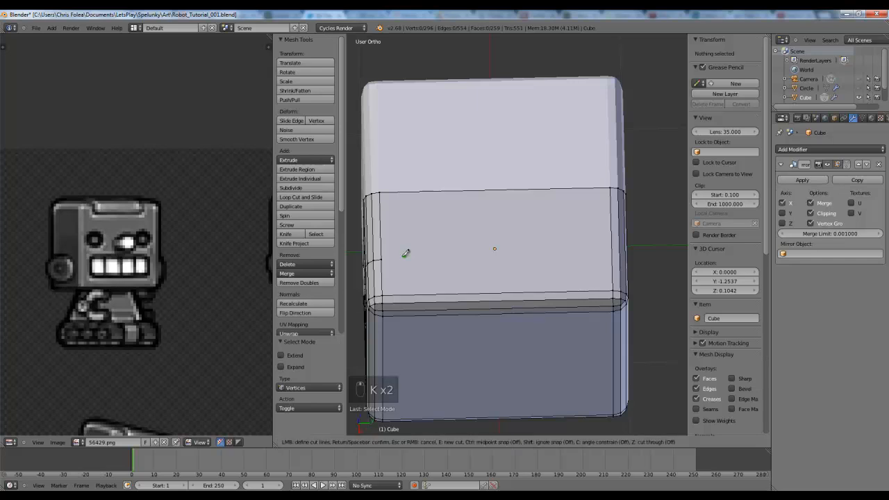
pyautogui.click(613, 253)
pyautogui.press('Return')
# - Continue the knife cut over the rear bevel, down the back of the head and across to the centre line
pyautogui.moveTo(592, 242); pyautogui.dragTo(487, 243, button='middle')
pyautogui.press('a')
pyautogui.press('k')
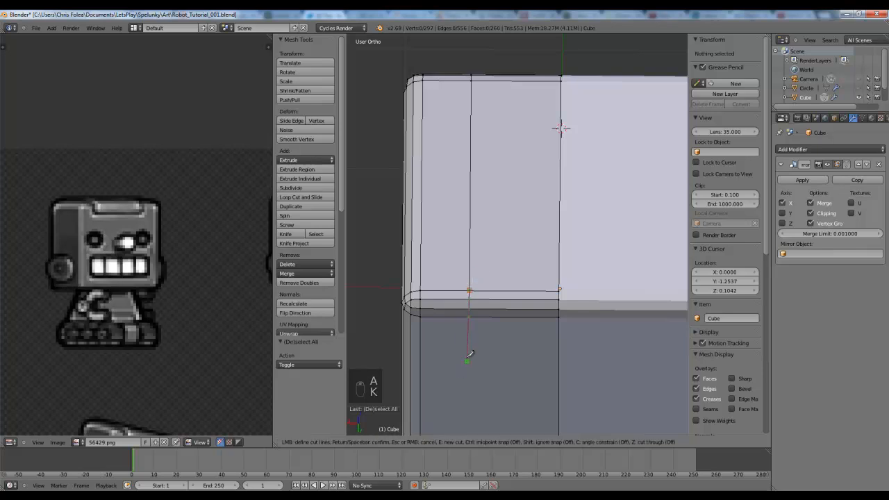
pyautogui.click(559, 347)
pyautogui.press('Return')
pyautogui.scroll(-2, 486, 337)
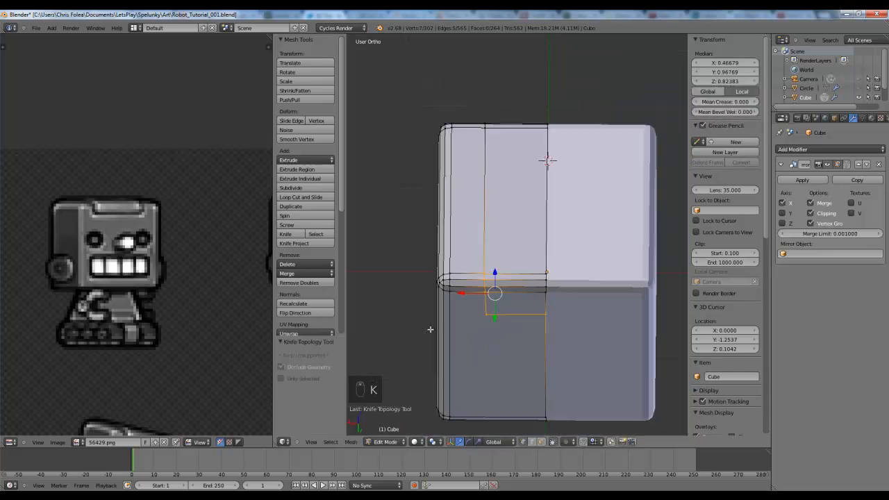
# - Clear the selection and compare the front and back panel cuts in front view, using wireframe and solid shading
pyautogui.moveTo(429, 329); pyautogui.dragTo(553, 294, button='middle')
pyautogui.scroll(-3, 554, 294)
pyautogui.press('KP_1')
pyautogui.press('a')
pyautogui.press('a')
pyautogui.scroll(2, 573, 294)
pyautogui.scroll(2, 573, 294)
pyautogui.press('z')
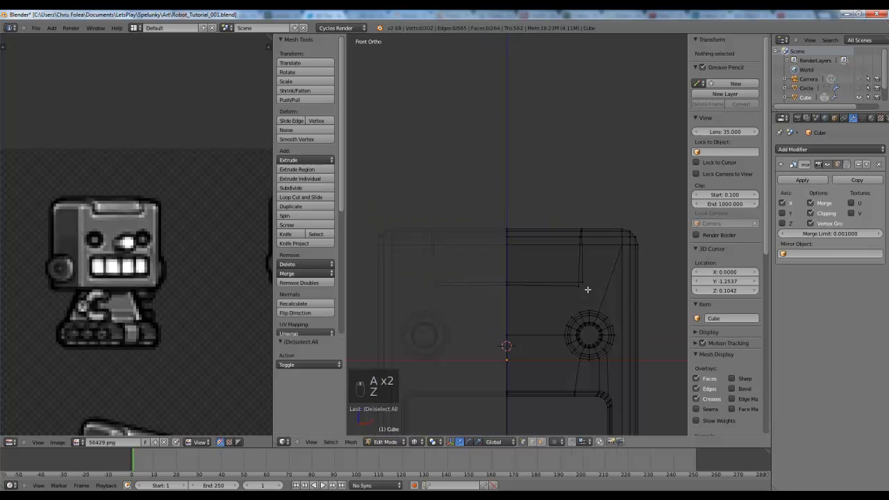
pyautogui.press('z')
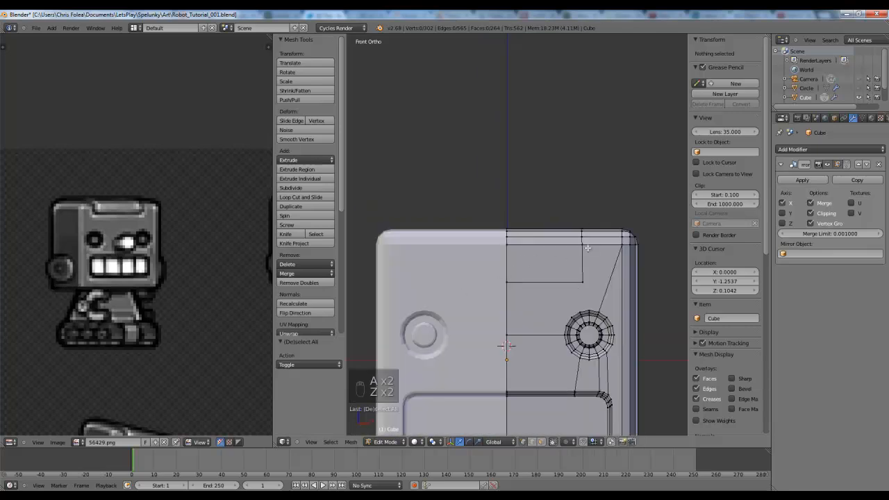
pyautogui.scroll(-3, 588, 248)
pyautogui.scroll(4, 534, 212)
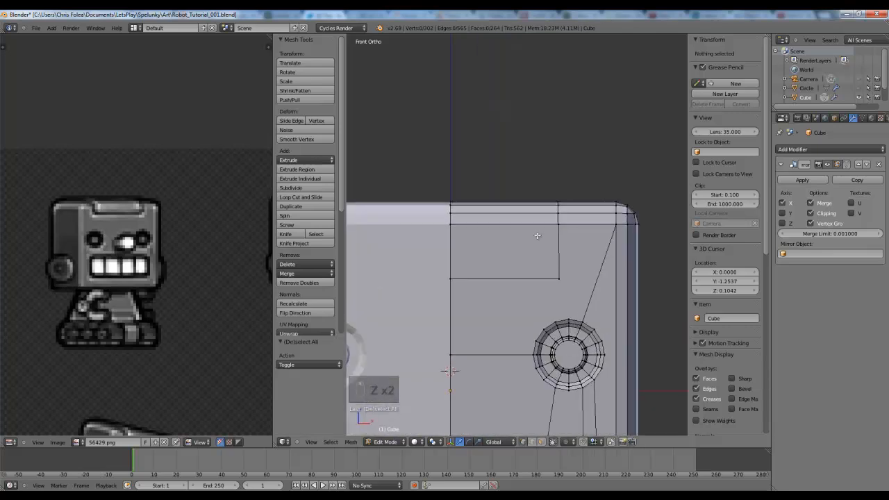
pyautogui.scroll(1, 537, 236)
pyautogui.scroll(-4, 440, 261)
pyautogui.keyDown('shift'); pyautogui.moveTo(505, 286); pyautogui.dragTo(553, 286, button='middle'); pyautogui.keyUp('shift')
pyautogui.scroll(1, 549, 278)
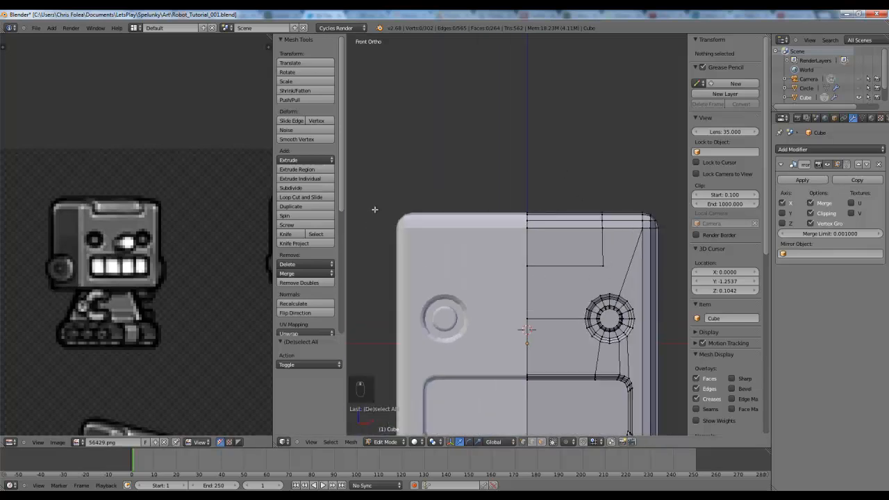
# - Level the forehead panel's lower cut edge by scaling its corner and centre-line vertices to 0 along Z
pyautogui.press('z')
pyautogui.keyDown('shift'); pyautogui.moveTo(559, 246); pyautogui.dragTo(476, 218, button='middle'); pyautogui.keyUp('shift')
pyautogui.press('z')
pyautogui.scroll(2, 486, 222)
pyautogui.keyDown('shift'); pyautogui.moveTo(520, 236); pyautogui.dragTo(577, 274, button='middle'); pyautogui.keyUp('shift')
pyautogui.press('z')
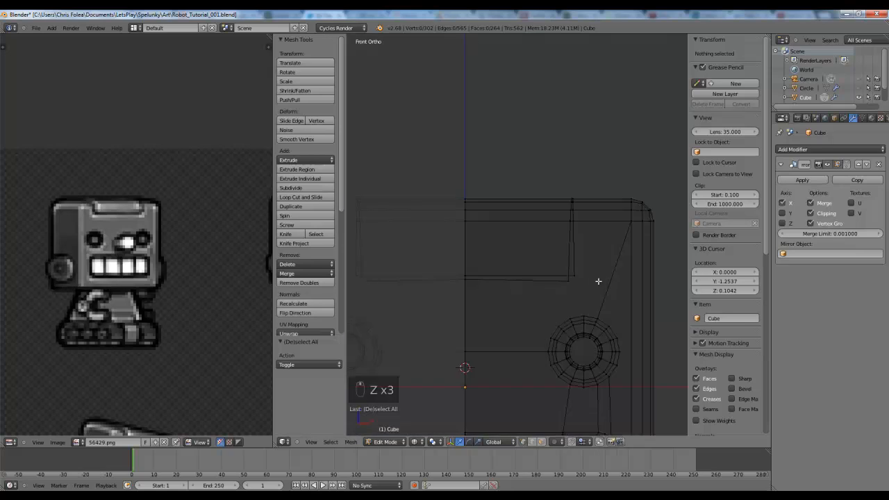
pyautogui.rightClick(574, 277)
pyautogui.keyDown('shift'); pyautogui.rightClick(465, 276); pyautogui.keyUp('shift')
pyautogui.press('z')
pyautogui.press('s')
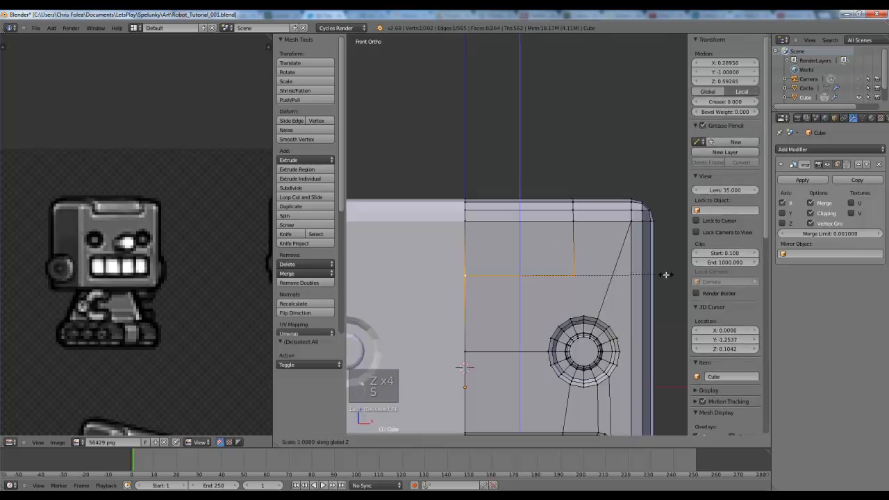
pyautogui.click(606, 260)
# - Straighten the panel's side cut line over the head by scaling its vertices to 0 along X
pyautogui.press('a')
pyautogui.keyDown('alt'); pyautogui.rightClick(575, 259); pyautogui.keyUp('alt')
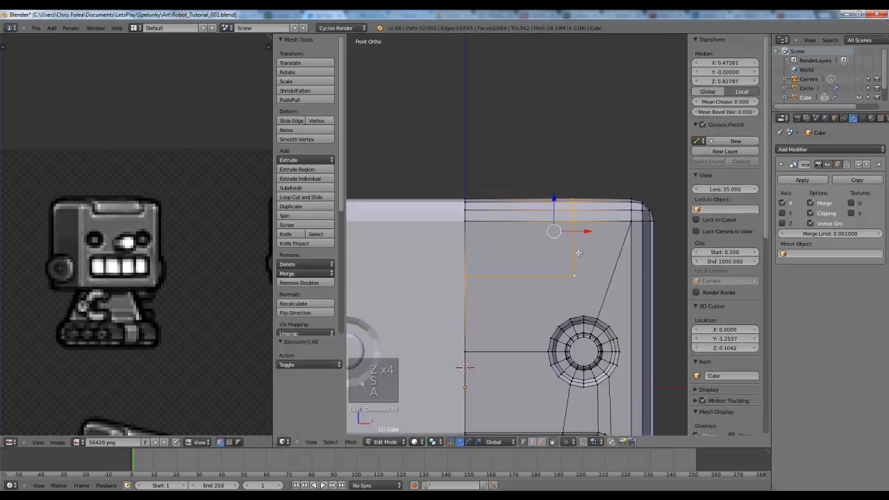
pyautogui.press('z')
pyautogui.rightClick(462, 277)
pyautogui.press('z')
pyautogui.press('s')
pyautogui.press('x')
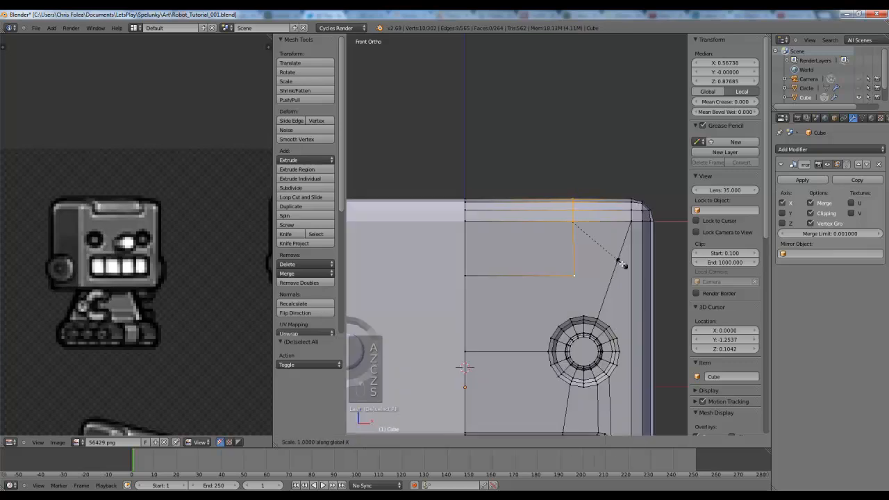
pyautogui.press('0')
pyautogui.click(622, 262)
# - Level the lower edge of the panel cut on the head's back by scaling its two vertices to 0 along Z
pyautogui.moveTo(622, 262); pyautogui.dragTo(430, 243, button='middle')
pyautogui.press('a')
pyautogui.scroll(-3, 524, 239)
pyautogui.scroll(3, 496, 268)
pyautogui.rightClick(500, 270)
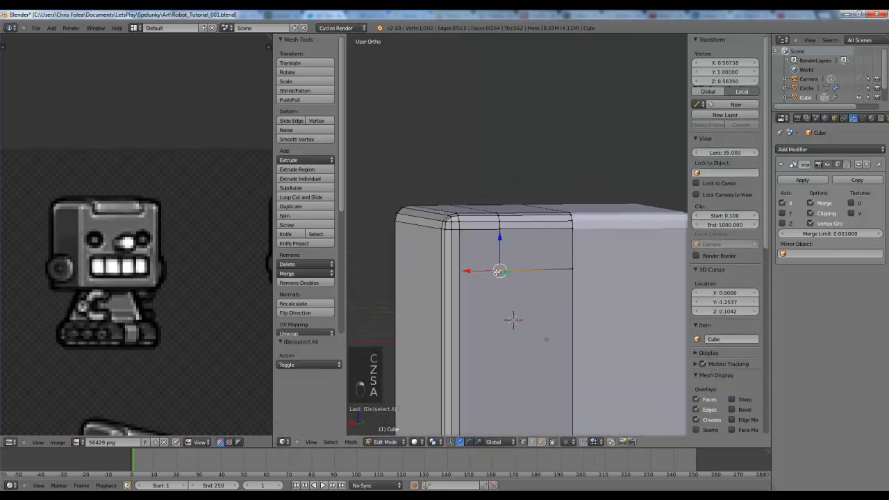
pyautogui.keyDown('shift'); pyautogui.rightClick(573, 271); pyautogui.keyUp('shift')
pyautogui.press('s')
pyautogui.press('z')
pyautogui.rightClick(575, 273)
# - Align the front and back panel cuts' lower edges to the same height by scaling them together to 0 along Z
pyautogui.press('KP_1')
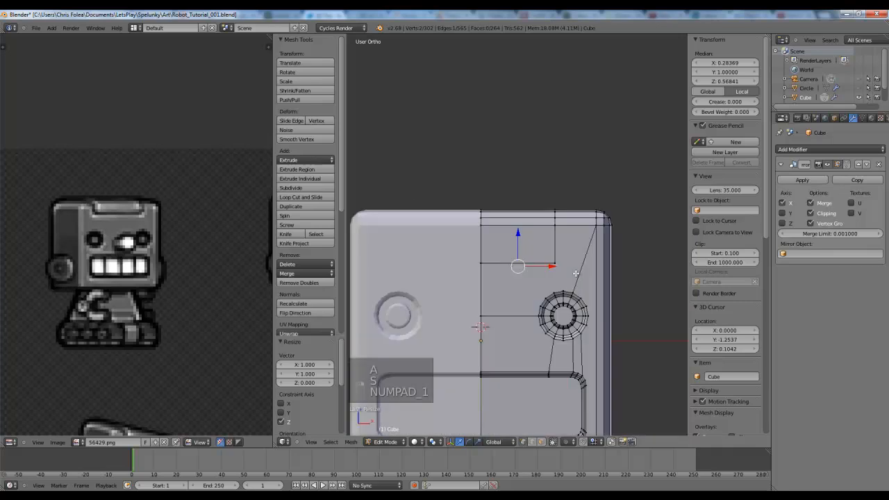
pyautogui.press('z')
pyautogui.press('a')
pyautogui.press('b')
pyautogui.moveTo(458, 243); pyautogui.dragTo(563, 271)
pyautogui.press('s')
pyautogui.press('z')
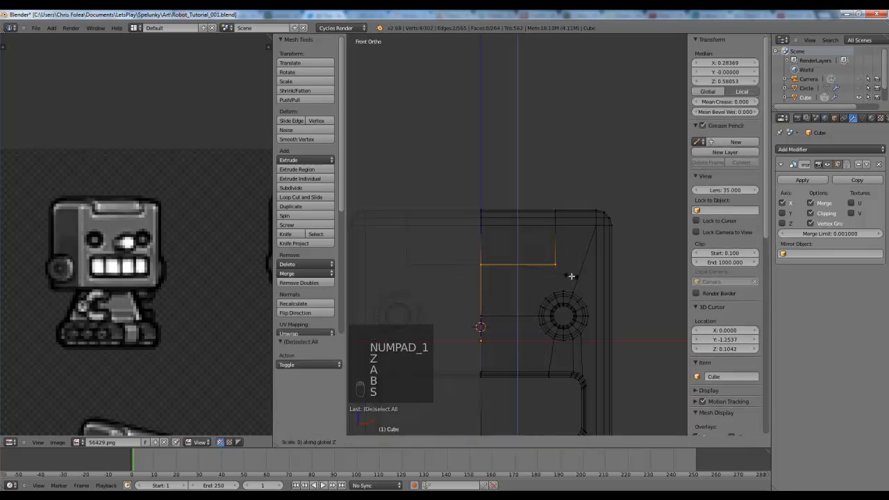
pyautogui.press('Return')
pyautogui.press('a')
pyautogui.press('z')
pyautogui.scroll(-2, 569, 275)
pyautogui.moveTo(567, 275); pyautogui.dragTo(486, 330, button='middle')
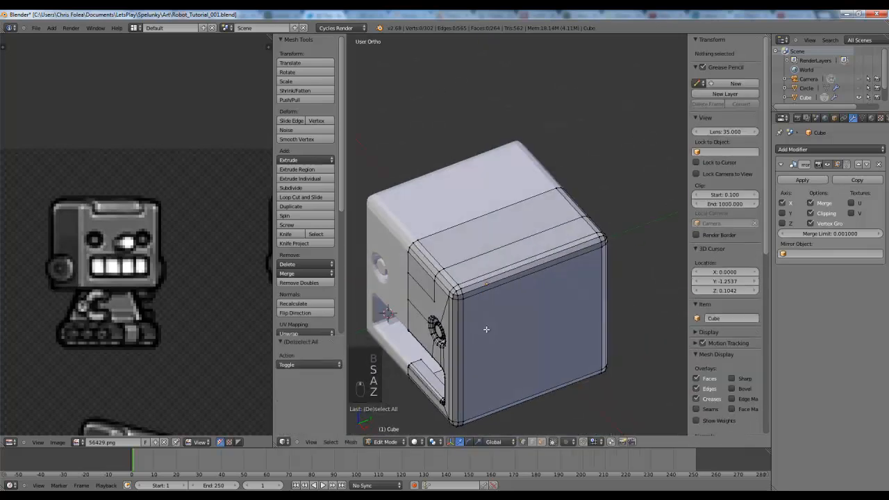
# - Raise the front and back panel cuts' lower edges together along Z to shorten the panel as in the reference
pyautogui.press('KP_1')
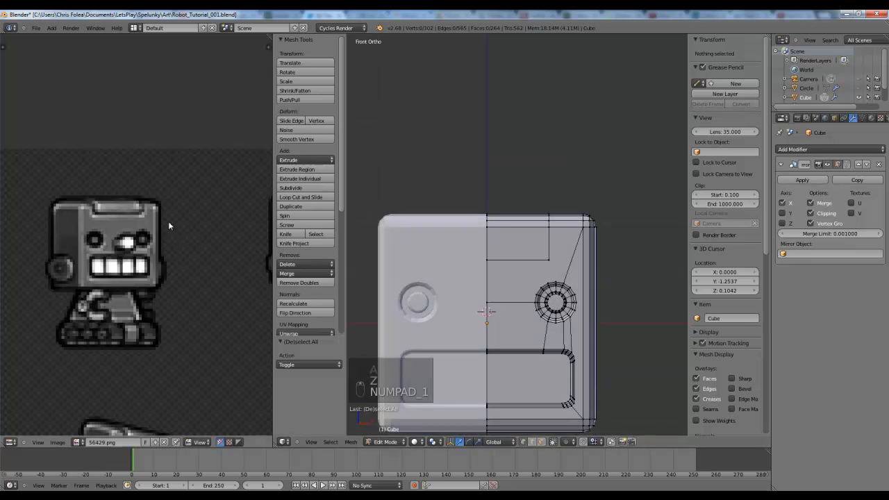
pyautogui.scroll(2, 160, 215)
pyautogui.scroll(2, 553, 280)
pyautogui.press('z')
pyautogui.press('b')
pyautogui.moveTo(423, 252); pyautogui.dragTo(580, 284)
pyautogui.press('z')
pyautogui.press('z')
pyautogui.press('b')
pyautogui.moveTo(435, 246); pyautogui.dragTo(607, 286)
pyautogui.press('b')
pyautogui.press('z')
pyautogui.press('g')
pyautogui.press('z')
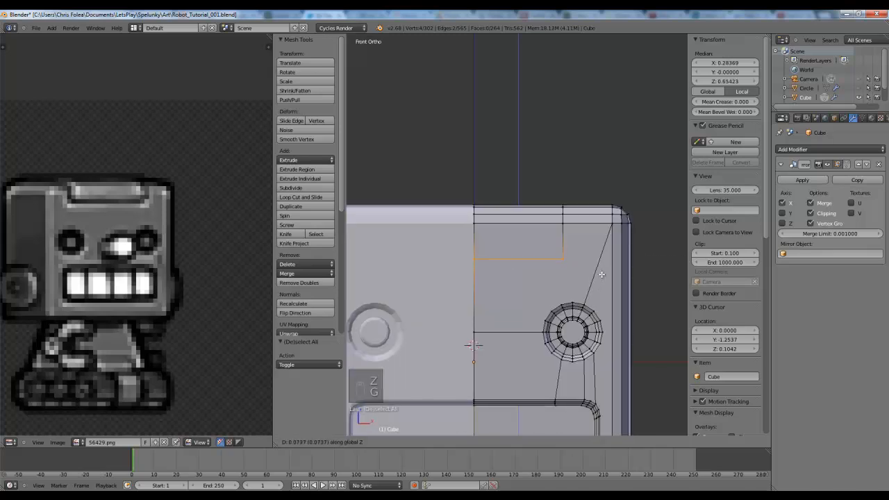
pyautogui.click(601, 272)
pyautogui.press('a')
# - Move the panel's whole side cut line outward along X to widen the panel
pyautogui.press('z')
pyautogui.press('b')
pyautogui.moveTo(522, 175); pyautogui.dragTo(571, 271)
pyautogui.press('g')
pyautogui.press('x')
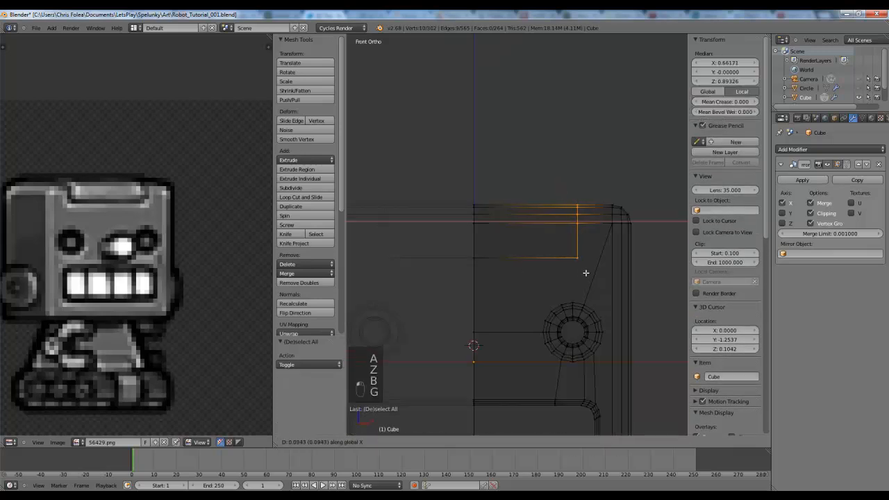
pyautogui.click(581, 270)
pyautogui.press('a')
# - Examine the adjusted panel outline on the head's front and top in wireframe and solid shading
pyautogui.press('z')
pyautogui.moveTo(575, 251)
pyautogui.keyDown('shift'); pyautogui.mouseDown(button='middle')
pyautogui.moveTo(578, 261)
pyautogui.moveTo(547, 304)
pyautogui.moveTo(470, 291)
pyautogui.moveTo(424, 252)
pyautogui.moveTo(525, 282)
pyautogui.moveTo(552, 262)
pyautogui.mouseUp(button='middle'); pyautogui.keyUp('shift')
pyautogui.keyDown('alt'); pyautogui.rightClick(514, 306); pyautogui.keyUp('alt')
pyautogui.press('z')
pyautogui.scroll(-2, 514, 305)
pyautogui.press('z')
pyautogui.press('a')
pyautogui.scroll(2, 552, 263)
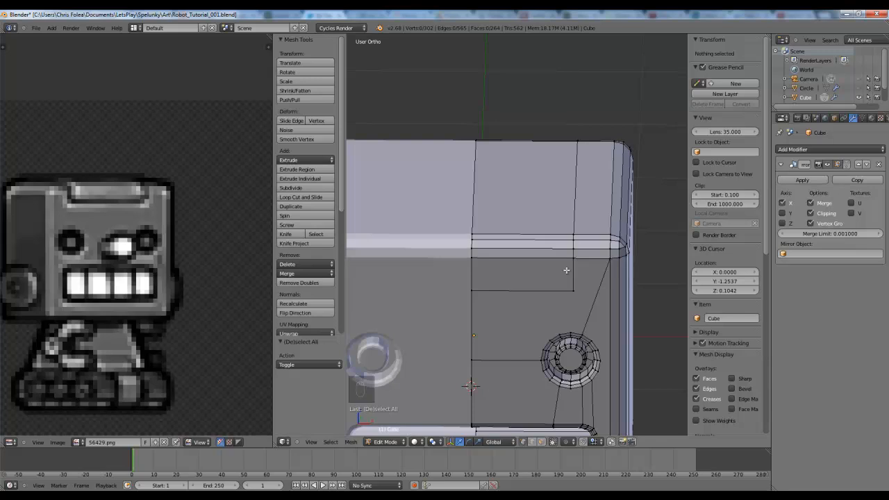
pyautogui.scroll(-6, 566, 270)
pyautogui.scroll(6, 541, 262)
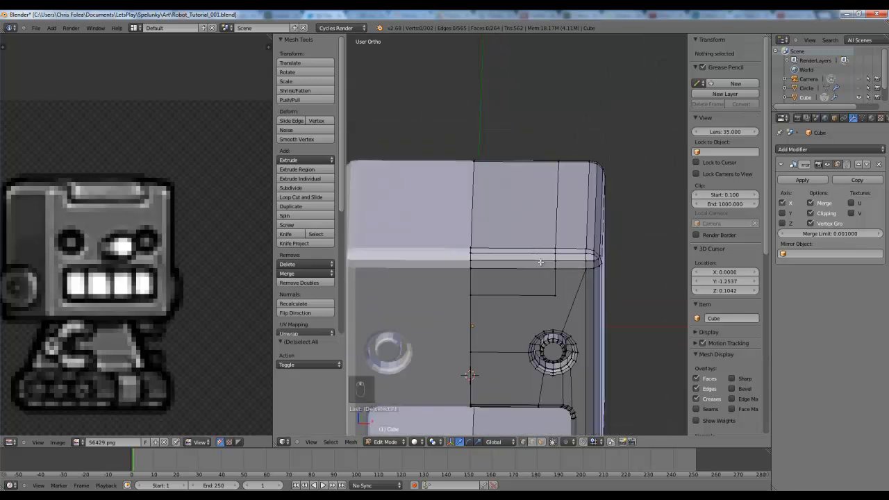
pyautogui.scroll(1, 482, 279)
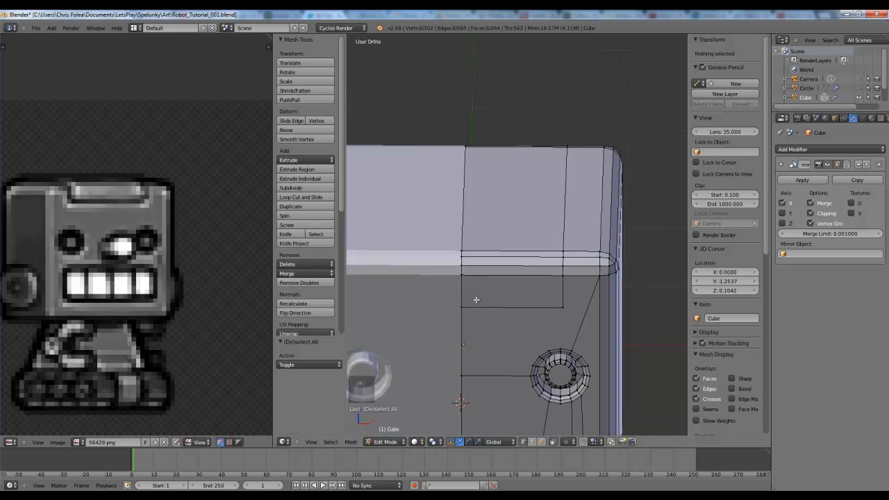
# - Knife-cut an inner outline just inside the panel, from the forehead's centre line up and across the top to the rear bevel
pyautogui.press('k')
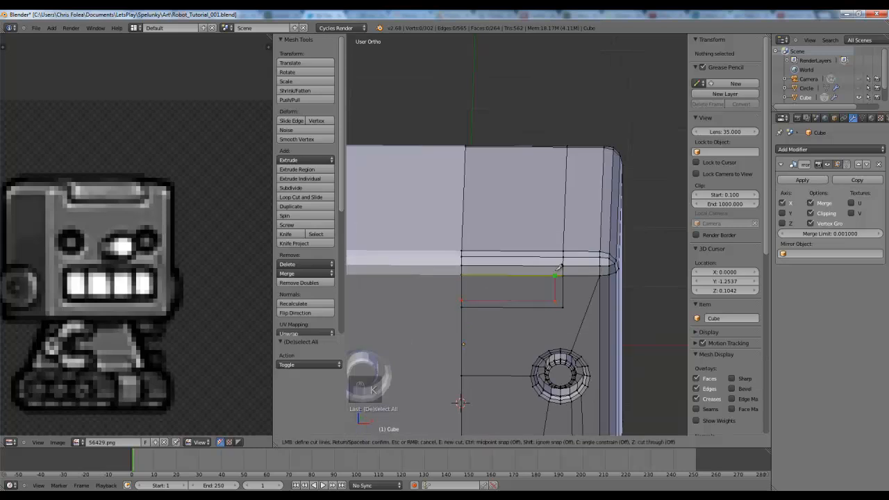
pyautogui.moveTo(656, 130); pyautogui.dragTo(481, 146, button='middle')
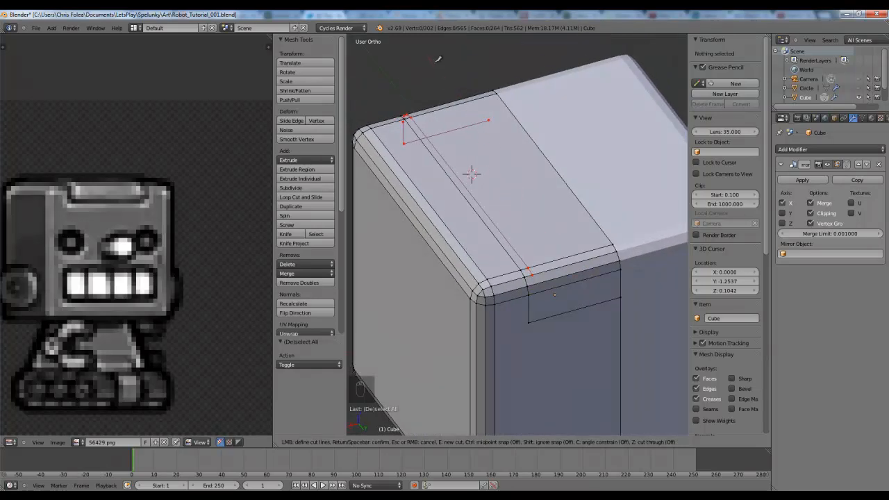
pyautogui.press('Return')
pyautogui.moveTo(438, 59); pyautogui.dragTo(468, 82, button='middle')
pyautogui.press('a')
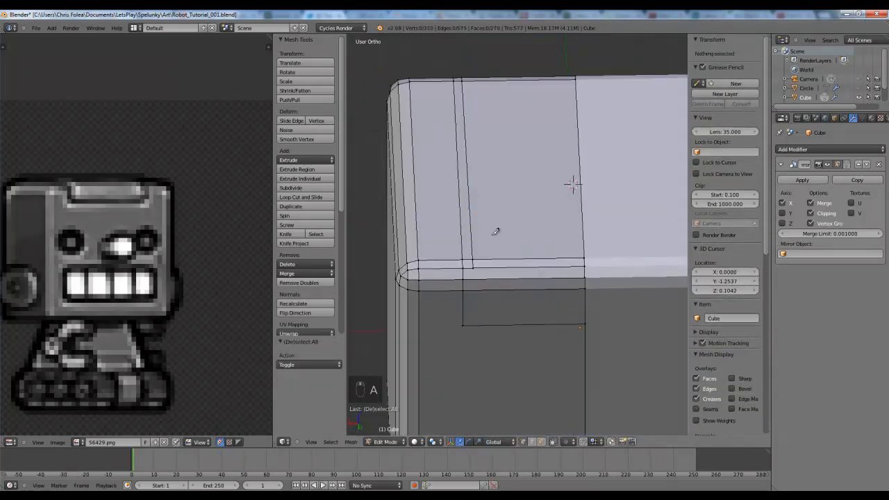
# - Continue the inner knife outline over the rear bevel, down the back and across to the centre line
pyautogui.press('k')
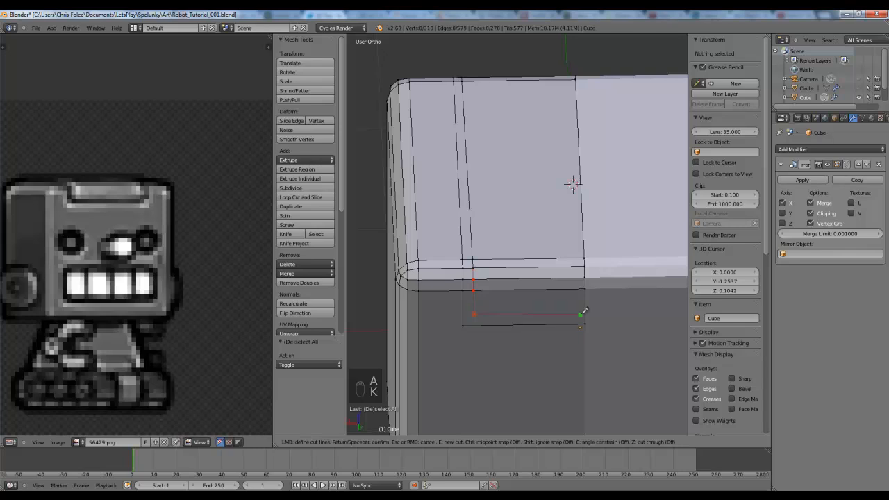
pyautogui.click(584, 313)
pyautogui.press('Return')
# - Align the inner outline's front and back lower edges by scaling them together to 0 along Z
pyautogui.press('KP_1')
pyautogui.press('z')
pyautogui.press('a')
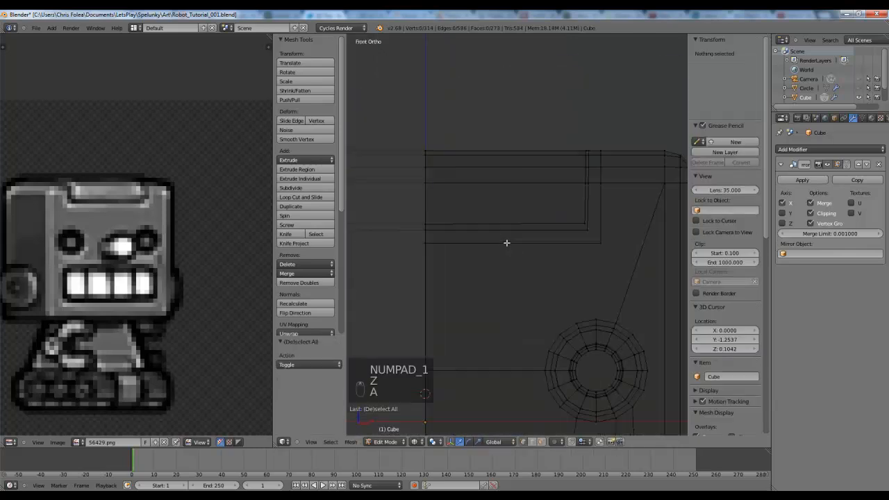
pyautogui.press('b')
pyautogui.moveTo(468, 236); pyautogui.dragTo(597, 238)
pyautogui.press('s')
pyautogui.press('z')
pyautogui.press('0')
pyautogui.press('Return')
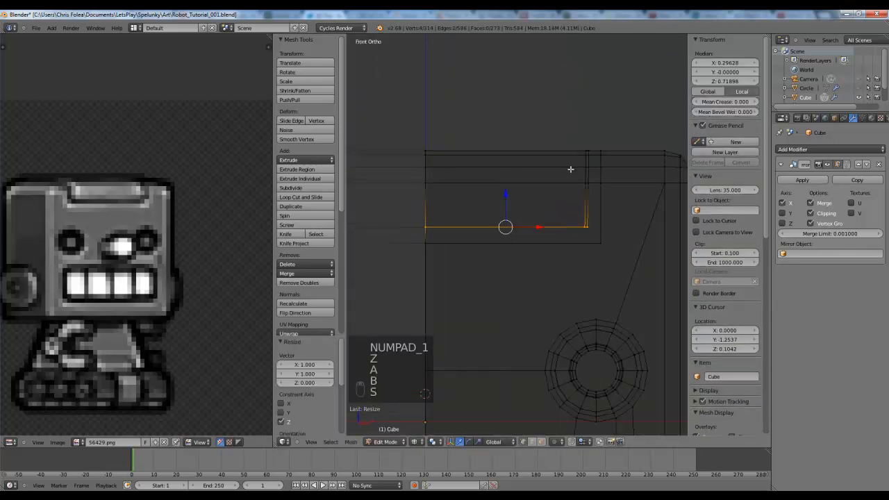
# - Straighten the inner outline's side line over the head by scaling its vertices to 0 along X
pyautogui.press('a')
pyautogui.press('b')
pyautogui.moveTo(559, 127); pyautogui.dragTo(602, 245)
pyautogui.press('s')
pyautogui.press('x')
pyautogui.press('0')
pyautogui.press('Return')
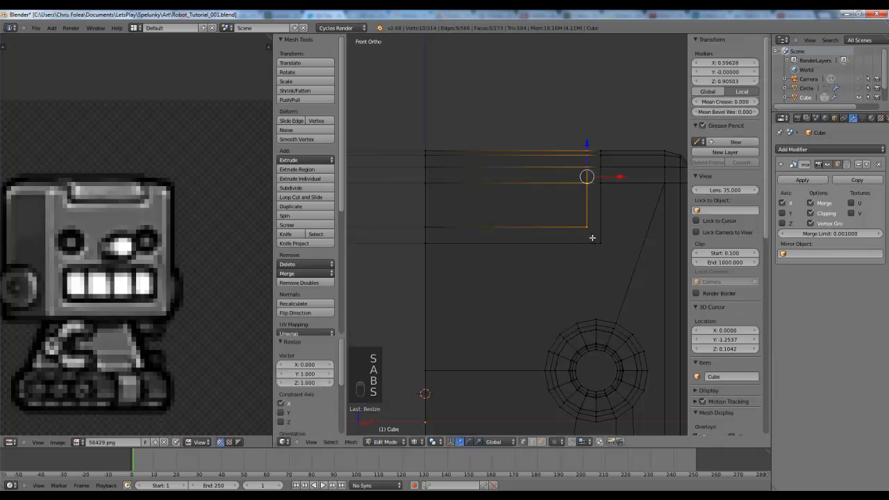
pyautogui.press('a')
# - Move the inner outline's front and back lower edges vertically to adjust their gap from the outer outline
pyautogui.scroll(1, 598, 241)
pyautogui.keyDown('shift'); pyautogui.moveTo(622, 264); pyautogui.dragTo(558, 292, button='middle'); pyautogui.keyUp('shift')
pyautogui.press('z')
pyautogui.keyDown('shift'); pyautogui.moveTo(460, 278); pyautogui.dragTo(502, 324, button='middle'); pyautogui.keyUp('shift')
pyautogui.press('z')
pyautogui.moveTo(366, 278); pyautogui.dragTo(594, 317)
pyautogui.press('g')
pyautogui.click(590, 311)
# - Select the inner outline's side line and fine-tune its X position for a narrow, even border strip
pyautogui.press('a')
pyautogui.press('b')
pyautogui.moveTo(553, 183); pyautogui.dragTo(588, 319)
pyautogui.press('g')
pyautogui.press('x')
pyautogui.click(592, 320)
pyautogui.keyDown('shift'); pyautogui.moveTo(590, 317); pyautogui.dragTo(539, 281, button='middle'); pyautogui.keyUp('shift')
pyautogui.scroll(1, 576, 296)
pyautogui.press('g')
pyautogui.press('x')
pyautogui.click(575, 295)
pyautogui.scroll(2, 582, 299)
pyautogui.press('g')
pyautogui.click(546, 271)
# - Knife-cut a diagonal edge joining the inner and outer outline corners on the forehead
pyautogui.press('a')
pyautogui.press('z')
pyautogui.scroll(-2, 583, 255)
pyautogui.scroll(-4, 532, 280)
pyautogui.scroll(2, 587, 286)
pyautogui.scroll(4, 589, 283)
pyautogui.scroll(3, 539, 280)
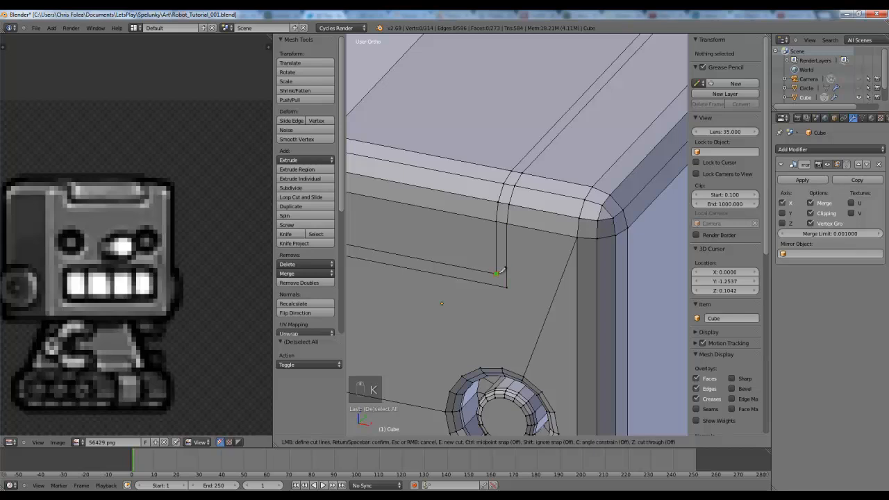
pyautogui.click(508, 287)
pyautogui.press('Return')
pyautogui.scroll(-4, 510, 289)
pyautogui.press('a')
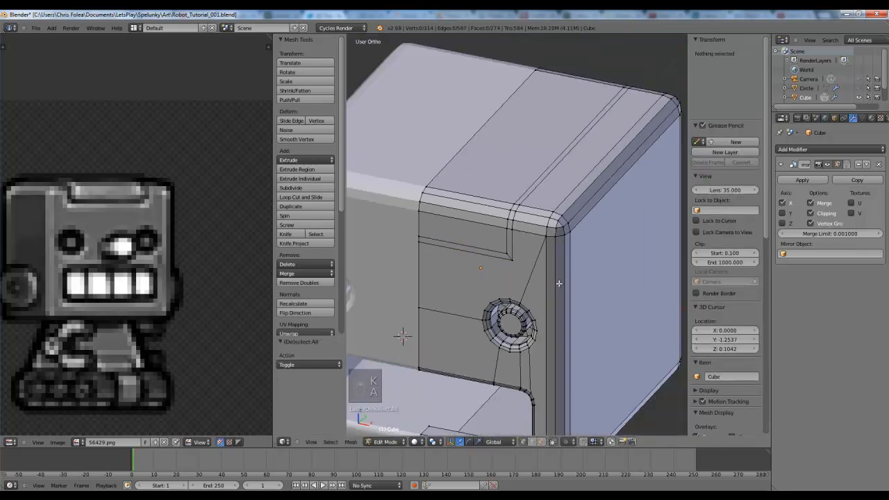
# - Knife-cut the matching diagonal edge between the inner and outer outline corners on the head's back
pyautogui.moveTo(559, 282); pyautogui.dragTo(443, 279, button='middle')
pyautogui.keyDown('shift'); pyautogui.moveTo(528, 282); pyautogui.dragTo(488, 263, button='middle'); pyautogui.keyUp('shift')
pyautogui.scroll(2, 508, 275)
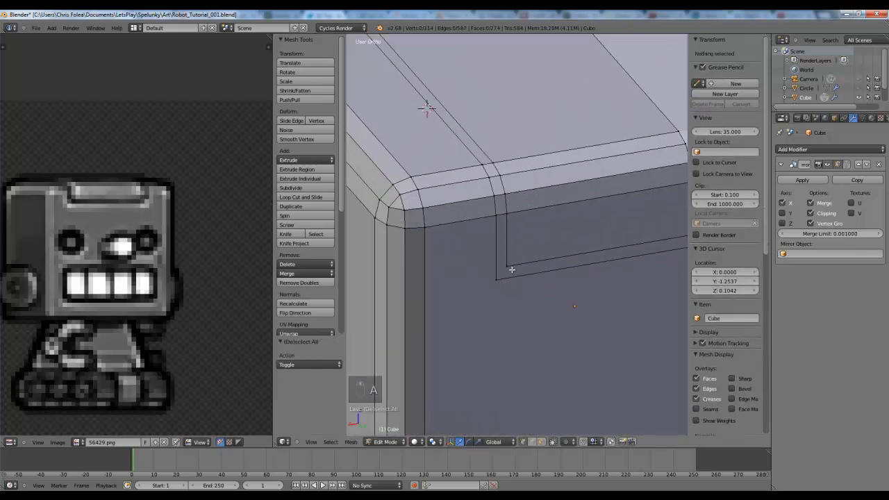
pyautogui.press('k')
pyautogui.click(499, 279)
pyautogui.press('Return')
# - Switch to face selection, check the border strip's face loop around the head, and clear the selection in front view
pyautogui.hotkey('ctrl', 'Tab')
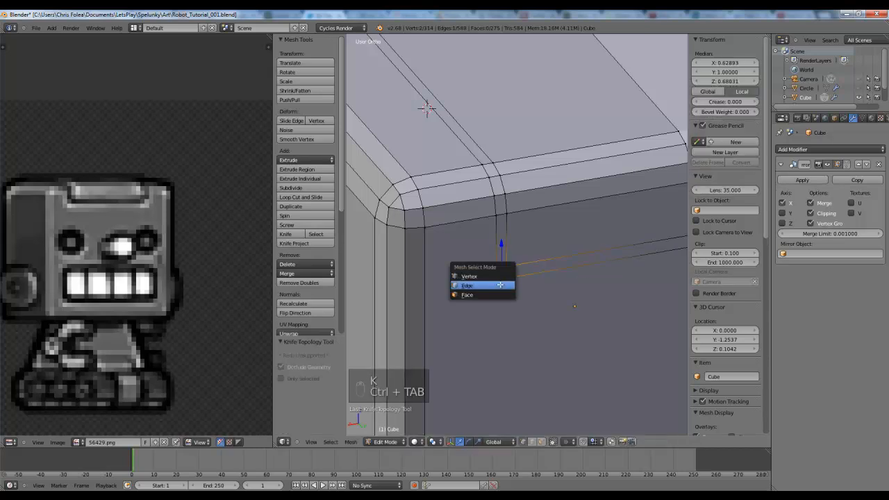
pyautogui.click(499, 294)
pyautogui.press('a')
pyautogui.keyDown('alt'); pyautogui.rightClick(503, 273); pyautogui.keyUp('alt')
pyautogui.scroll(-4, 525, 278)
pyautogui.moveTo(525, 278); pyautogui.dragTo(659, 278, button='middle')
pyautogui.scroll(1, 625, 270)
pyautogui.press('KP_1')
pyautogui.press('a')
pyautogui.scroll(4, 490, 256)
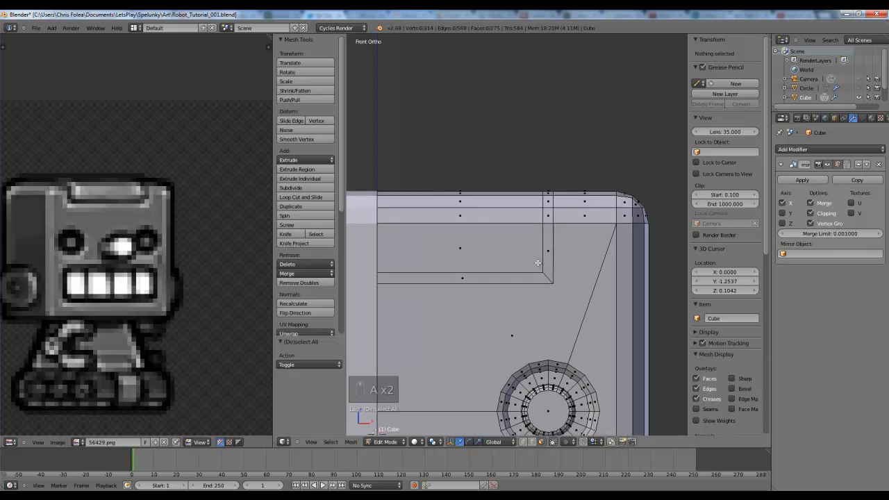
# - Try a loop cut across the forehead panel and its border strip, and undo it
pyautogui.hotkey('ctrl', 'r')
pyautogui.click(525, 241)
pyautogui.rightClick(525, 241)
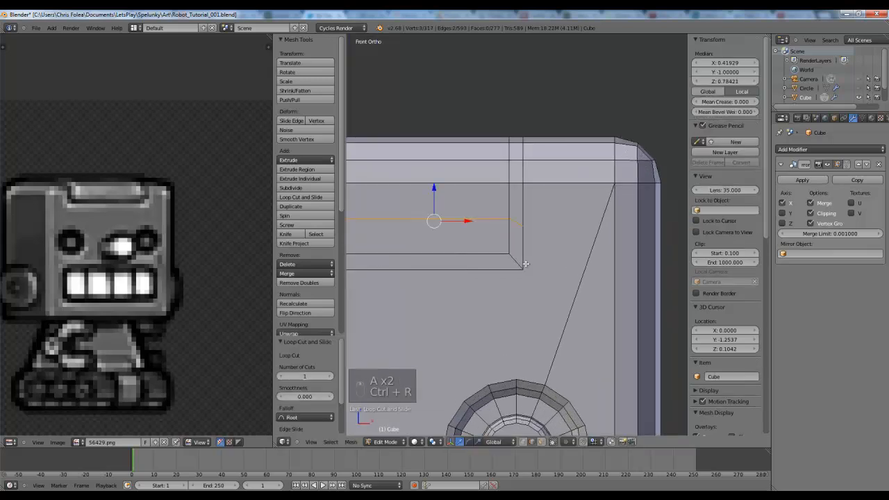
pyautogui.hotkey('ctrl', 'z')
# - Switch to vertex selection and knife-cut a short slanted edge across the vertical border strip just above the forehead panel's corner
pyautogui.hotkey('ctrl', 'Tab')
pyautogui.click(517, 235)
pyautogui.press('k')
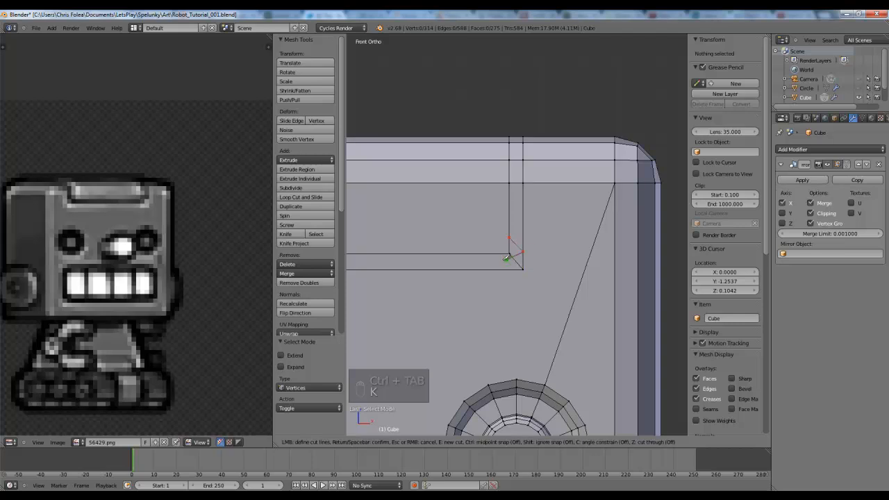
pyautogui.click(523, 251)
pyautogui.press('Return')
pyautogui.press('a')
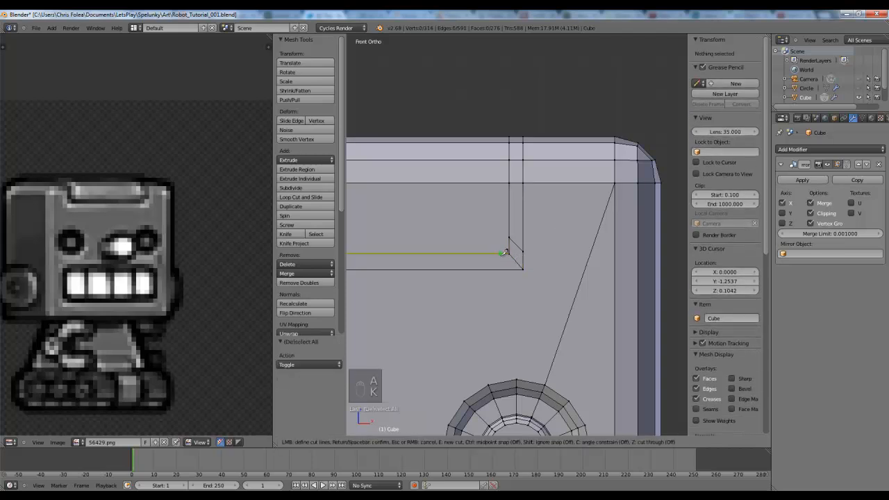
# - Knife-cut a short slanted edge across the horizontal border strip beside the forehead panel's corner and clear the selection
pyautogui.click(506, 269)
pyautogui.press('Return')
pyautogui.press('a')
# - Try to box-select the forehead panel's inner and outer corner vertices in wireframe and move them to round the corner
pyautogui.scroll(4, 505, 269)
pyautogui.press('z')
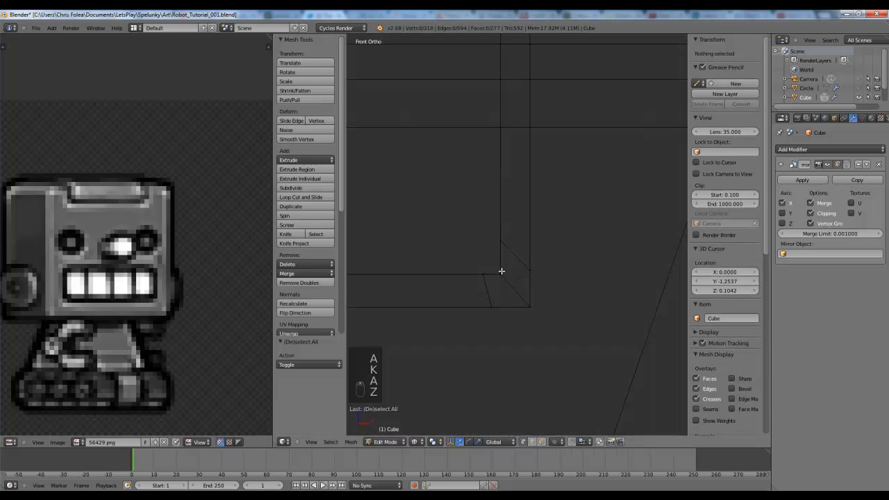
pyautogui.rightClick(501, 272)
pyautogui.keyDown('shift'); pyautogui.rightClick(532, 311); pyautogui.keyUp('shift')
pyautogui.press('z')
pyautogui.press('z')
pyautogui.press('a')
pyautogui.press('b')
pyautogui.press('b')
pyautogui.moveTo(495, 270); pyautogui.dragTo(537, 313)
pyautogui.press('z')
pyautogui.press('g')
pyautogui.click(533, 308)
pyautogui.press('z')
pyautogui.press('a')
pyautogui.scroll(-5, 545, 267)
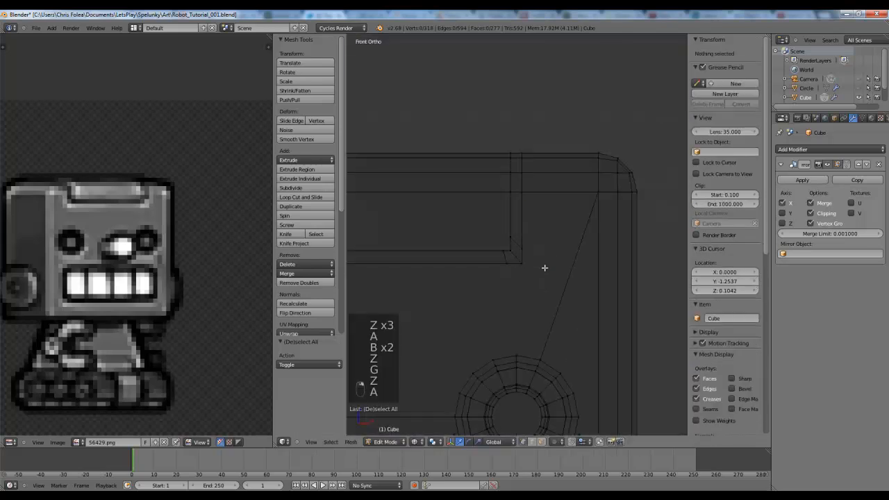
# - Knife-cut matching slanted edges across the vertical and horizontal border strips beside the panel corner on the head's back
pyautogui.press('ctrl+KP_1')
pyautogui.press('z')
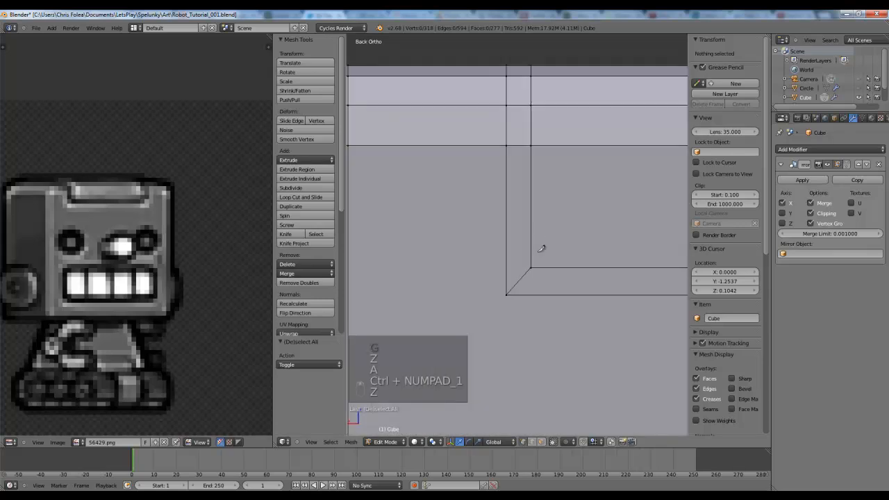
pyautogui.press('k')
pyautogui.press('Return')
pyautogui.press('a')
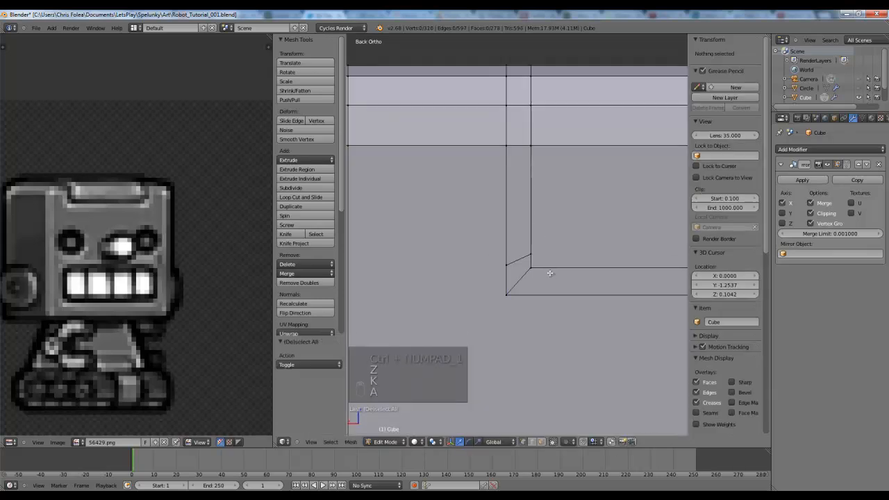
pyautogui.press('k')
pyautogui.click(532, 293)
pyautogui.press('Return')
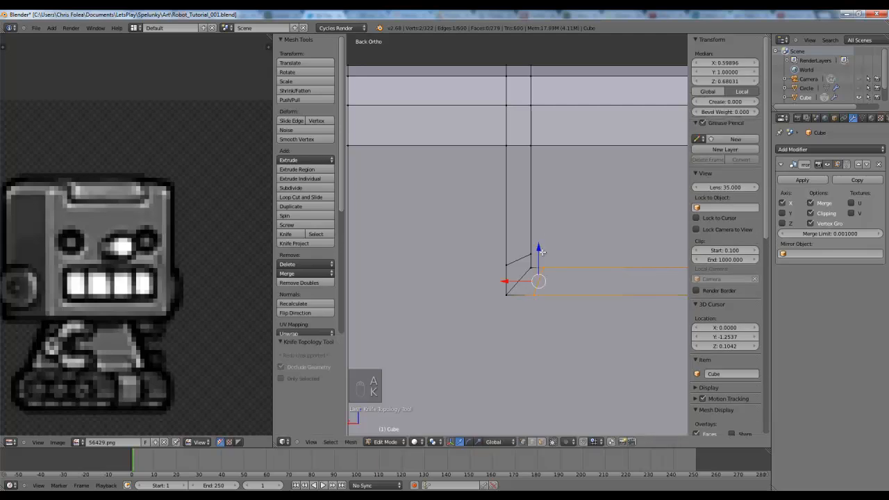
pyautogui.press('a')
# - Box-select the inner cut vertices of the vertical border strip in front wireframe and scale them to line up front and back
pyautogui.press('KP_1')
pyautogui.press('z')
pyautogui.keyDown('shift'); pyautogui.moveTo(553, 219); pyautogui.dragTo(566, 225, button='middle'); pyautogui.keyUp('shift')
pyautogui.scroll(1, 566, 225)
pyautogui.scroll(1, 556, 229)
pyautogui.press('b')
pyautogui.moveTo(505, 244); pyautogui.dragTo(579, 303)
pyautogui.press('s')
pyautogui.click(527, 276)
# - Scale the outer cut vertices of the vertical border strip along Z to line up front and back
pyautogui.press('a')
pyautogui.press('b')
pyautogui.press('z')
pyautogui.press('z')
pyautogui.press('z')
pyautogui.press('s')
pyautogui.press('z')
pyautogui.press('z')
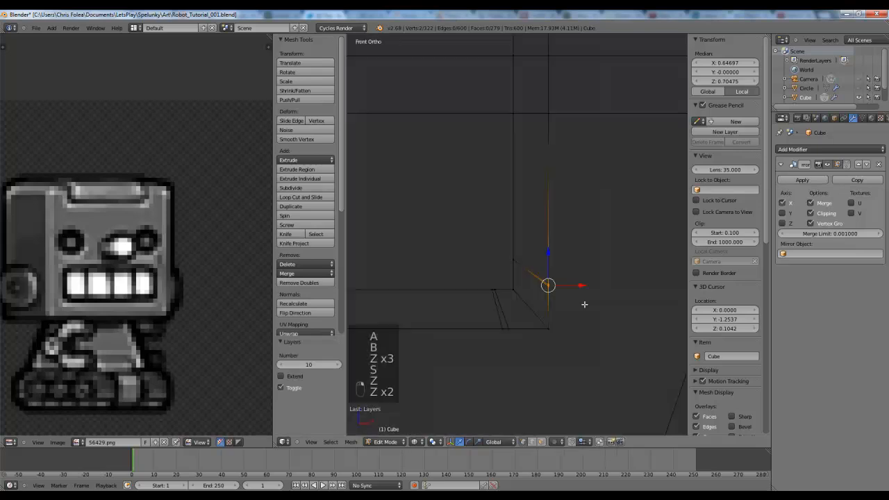
pyautogui.press('s')
pyautogui.press('z')
pyautogui.click(584, 304)
# - Scale the horizontal border strip's cut vertices to 0 along X to align them front and back
pyautogui.press('a')
pyautogui.press('b')
pyautogui.moveTo(481, 279); pyautogui.dragTo(561, 342)
pyautogui.write('sx0')
pyautogui.click(506, 314)
pyautogui.press('a')
pyautogui.press('b')
pyautogui.press('s')
pyautogui.press('x')
pyautogui.click(523, 344)
# - Box-select vertices around the border strip's corner and move them to start rounding the corner
pyautogui.press('a')
pyautogui.press('b')
pyautogui.press('g')
pyautogui.click(552, 332)
pyautogui.press('a')
pyautogui.press('b')
pyautogui.press('g')
pyautogui.moveTo(503, 279); pyautogui.dragTo(553, 329)
pyautogui.click(530, 291)
# - Reposition the remaining corner vertices of the border strip to give its inner and outer edges an even rounded corner
pyautogui.press('a')
pyautogui.press('b')
pyautogui.press('g')
pyautogui.click(557, 323)
pyautogui.press('a')
pyautogui.press('b')
pyautogui.moveTo(506, 277); pyautogui.dragTo(523, 290)
pyautogui.press('g')
pyautogui.click(525, 293)
pyautogui.press('a')
pyautogui.press('z')
# - Add one centred loop cut running along the middle of the forehead panel's border strip
pyautogui.scroll(-3, 526, 295)
pyautogui.press('Tab')
pyautogui.press('Tab')
pyautogui.scroll(8, 587, 256)
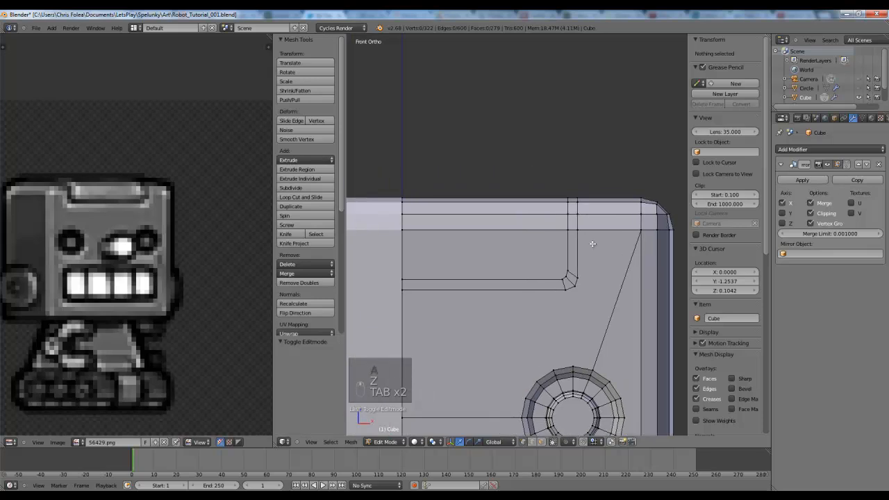
pyautogui.press('a')
pyautogui.scroll(2, 593, 243)
pyautogui.press('a')
pyautogui.hotkey('ctrl', 'r')
pyautogui.click(596, 185)
pyautogui.rightClick(596, 185)
# - Recess the new loop into a groove in side view by scaling it inward, scaling it 0.963 along Z, and lowering it slightly
pyautogui.moveTo(596, 184); pyautogui.dragTo(512, 305, button='middle')
pyautogui.press('KP_3')
pyautogui.press('z')
pyautogui.scroll(-4, 513, 306)
pyautogui.keyDown('shift'); pyautogui.moveTo(597, 310); pyautogui.dragTo(492, 318, button='middle'); pyautogui.keyUp('shift')
pyautogui.scroll(1, 509, 307)
pyautogui.scroll(2, 510, 307)
pyautogui.keyDown('shift'); pyautogui.moveTo(564, 289); pyautogui.dragTo(524, 286, button='middle'); pyautogui.keyUp('shift')
pyautogui.scroll(3, 524, 285)
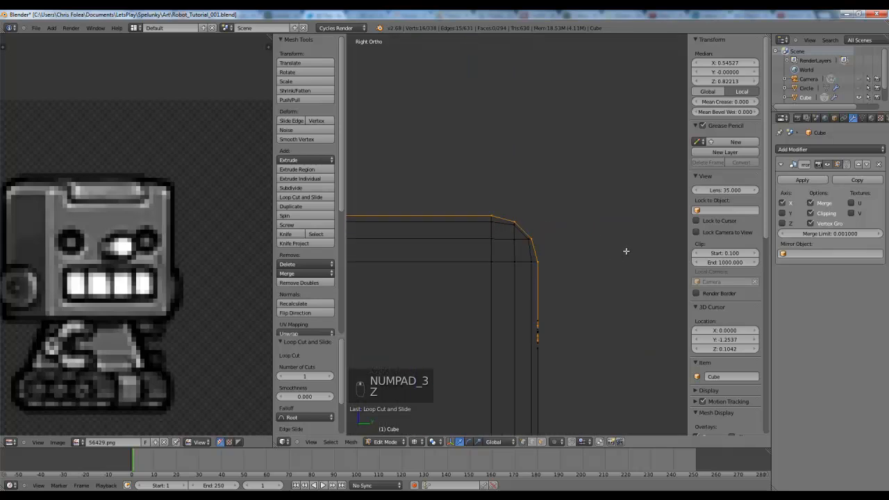
pyautogui.press('s')
pyautogui.click(618, 252)
pyautogui.press('s')
pyautogui.press('z')
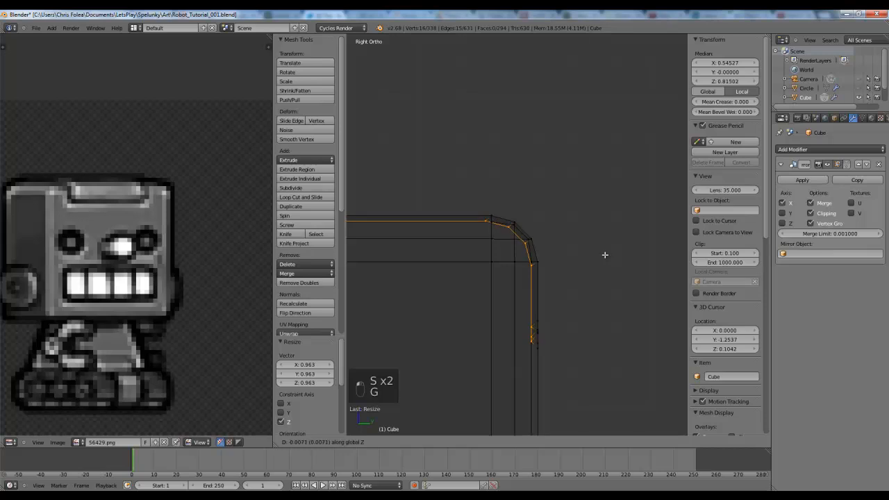
pyautogui.click(604, 255)
# - Examine the recessed groove on the head in Object Mode from the front and at an angle, in shaded and wireframe display
pyautogui.press('z')
pyautogui.press('KP_1')
pyautogui.press('z')
pyautogui.press('z')
pyautogui.press('z')
pyautogui.press('z')
pyautogui.scroll(-5, 579, 253)
pyautogui.press('Tab')
pyautogui.moveTo(577, 255)
pyautogui.mouseDown(button='middle')
pyautogui.moveTo(472, 294)
pyautogui.moveTo(468, 327)
pyautogui.moveTo(493, 314)
pyautogui.mouseUp(button='middle')
pyautogui.press('KP_1')
pyautogui.press('z')
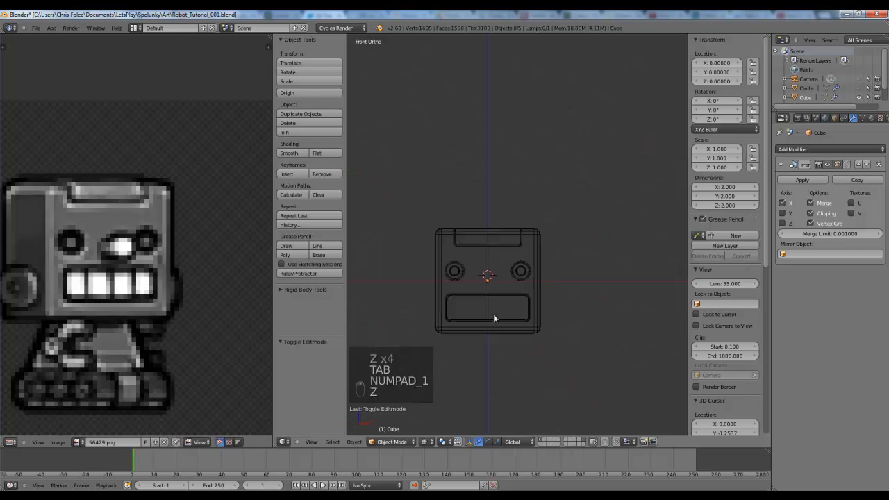
pyautogui.press('z')
pyautogui.press('z')
pyautogui.scroll(5, 544, 204)
# - Return to Edit Mode, switch to edge selection, and clear the selection
pyautogui.press('Tab')
pyautogui.scroll(7, 537, 269)
pyautogui.press('a')
pyautogui.press('a')
pyautogui.press('a')
pyautogui.keyDown('alt'); pyautogui.rightClick(540, 274); pyautogui.keyUp('alt')
pyautogui.scroll(-4, 539, 271)
pyautogui.press('z')
pyautogui.press('z')
pyautogui.hotkey('ctrl', 'Tab')
pyautogui.click(524, 239)
pyautogui.press('a')
# - Select the groove's inner edge loop around the forehead panel and bevel it with 3 segments and an offset of about 0.017
pyautogui.moveTo(539, 247); pyautogui.dragTo(540, 266, button='middle')
pyautogui.rightClick(479, 282)
pyautogui.scroll(-3, 522, 273)
pyautogui.press('z')
pyautogui.moveTo(459, 269); pyautogui.dragTo(569, 259, button='middle')
pyautogui.press('z')
pyautogui.scroll(2, 556, 264)
pyautogui.keyDown('shift'); pyautogui.moveTo(563, 303); pyautogui.dragTo(560, 236, button='middle'); pyautogui.keyUp('shift')
pyautogui.scroll(2, 560, 233)
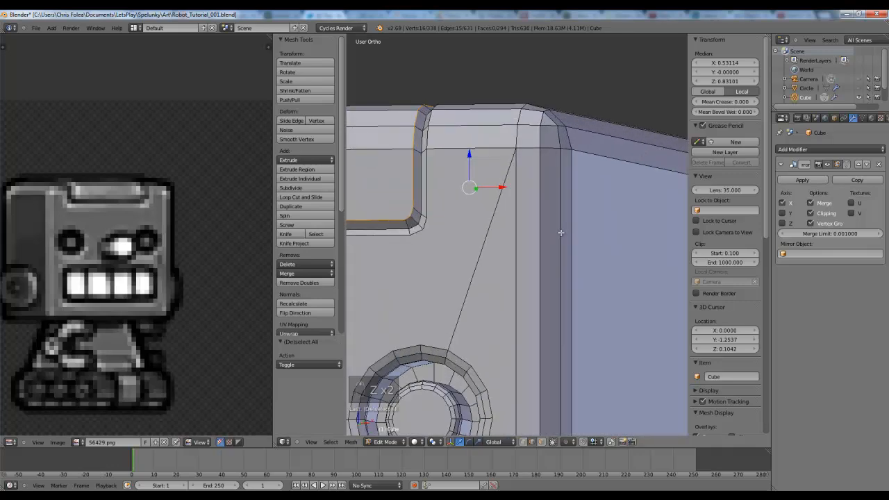
pyautogui.hotkey('ctrl', 'b')
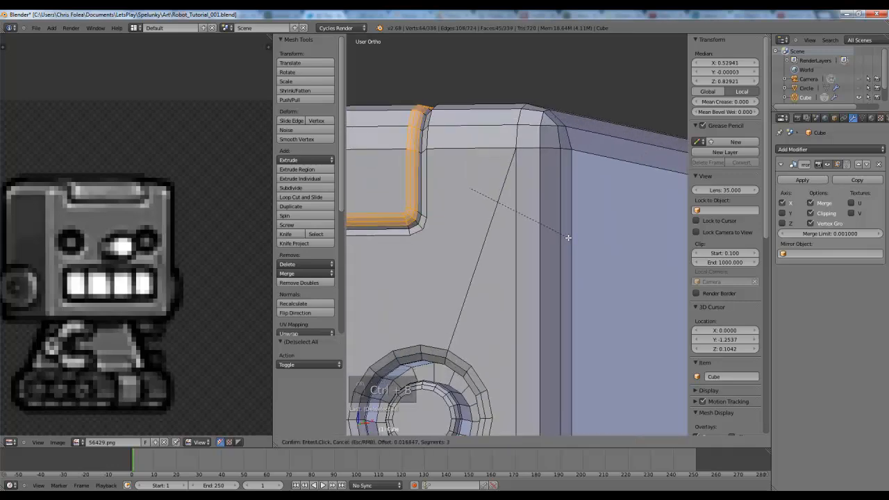
pyautogui.click(568, 238)
pyautogui.press('a')
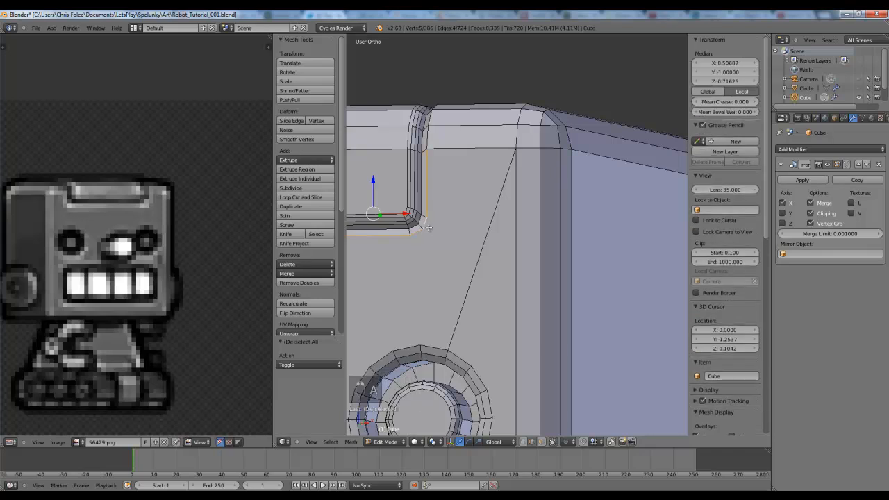
# - Select the groove's whole outer edge loop, including the back, and bevel it with 3 segments and an offset of about 0.017
pyautogui.moveTo(434, 188); pyautogui.dragTo(530, 306, button='middle')
pyautogui.press('z')
pyautogui.scroll(-2, 583, 271)
pyautogui.moveTo(584, 271); pyautogui.dragTo(496, 278, button='middle')
pyautogui.press('z')
pyautogui.scroll(2, 504, 278)
pyautogui.keyDown('alt'); pyautogui.keyDown('shift'); pyautogui.rightClick(509, 279); pyautogui.keyUp('shift'); pyautogui.keyUp('alt')
pyautogui.press('z')
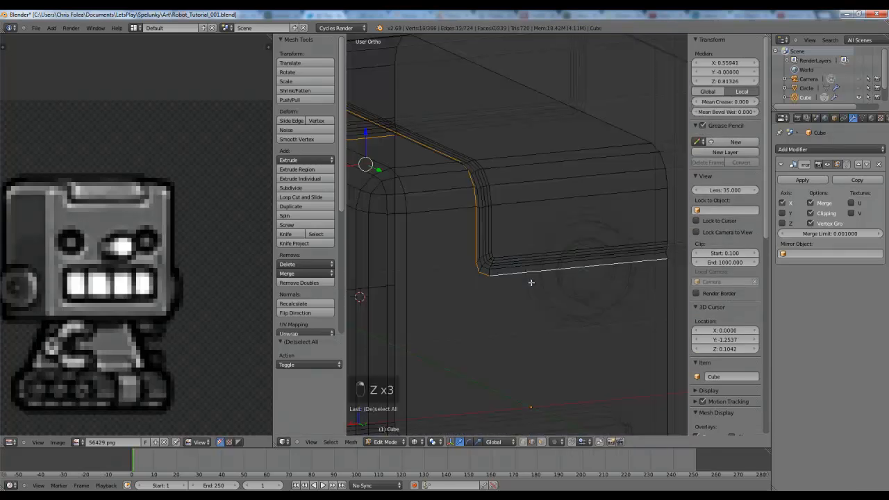
pyautogui.press('z')
pyautogui.hotkey('ctrl', 'b')
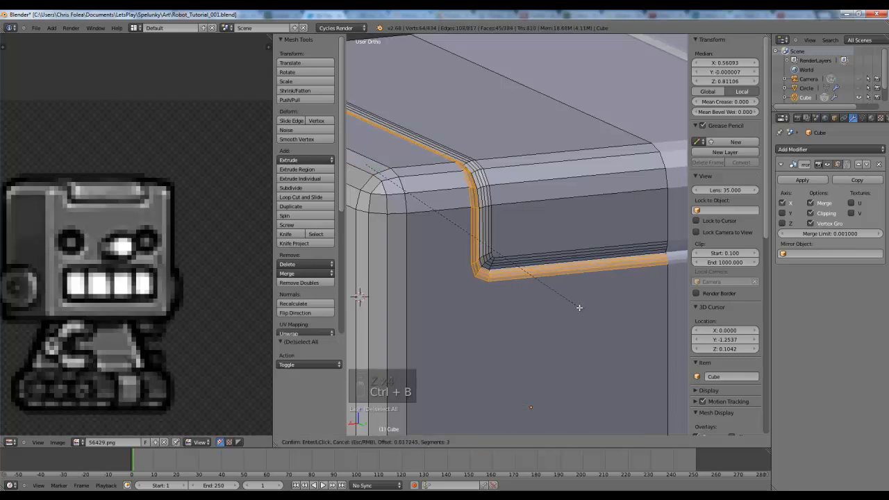
pyautogui.click(579, 307)
# - Switch to Object Mode and inspect the bevelled panel groove over the whole head in shaded and wireframe display
pyautogui.press('Tab')
pyautogui.scroll(-3, 448, 292)
pyautogui.moveTo(448, 292)
pyautogui.mouseDown(button='middle')
pyautogui.moveTo(577, 295)
pyautogui.moveTo(603, 310)
pyautogui.moveTo(522, 285)
pyautogui.mouseUp(button='middle')
pyautogui.scroll(-6, 556, 293)
pyautogui.scroll(3, 523, 285)
pyautogui.press('z')
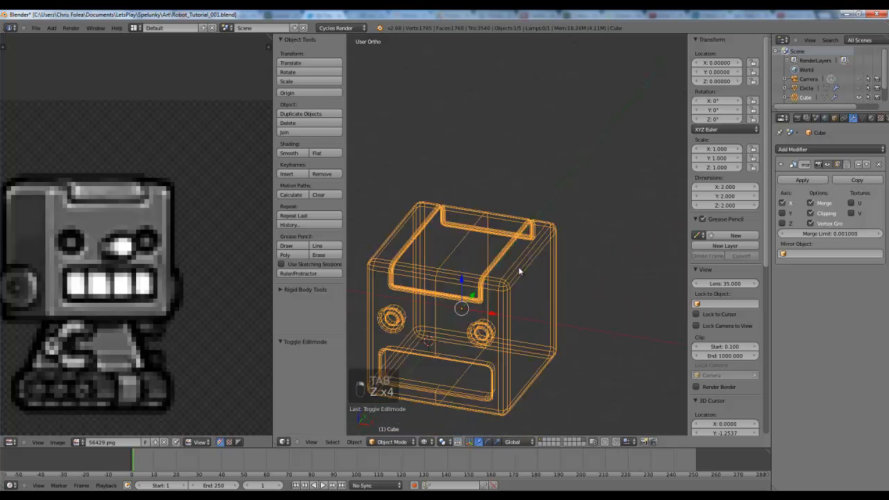
# - Apply smooth shading to the robot head and examine its front and side surfaces in solid display
pyautogui.moveTo(461, 250)
pyautogui.keyDown('shift'); pyautogui.mouseDown(button='middle')
pyautogui.moveTo(504, 213)
pyautogui.moveTo(494, 192)
pyautogui.mouseUp(button='middle'); pyautogui.keyUp('shift')
pyautogui.press('z')
pyautogui.click(287, 154)
pyautogui.moveTo(524, 224); pyautogui.dragTo(539, 219, button='middle')
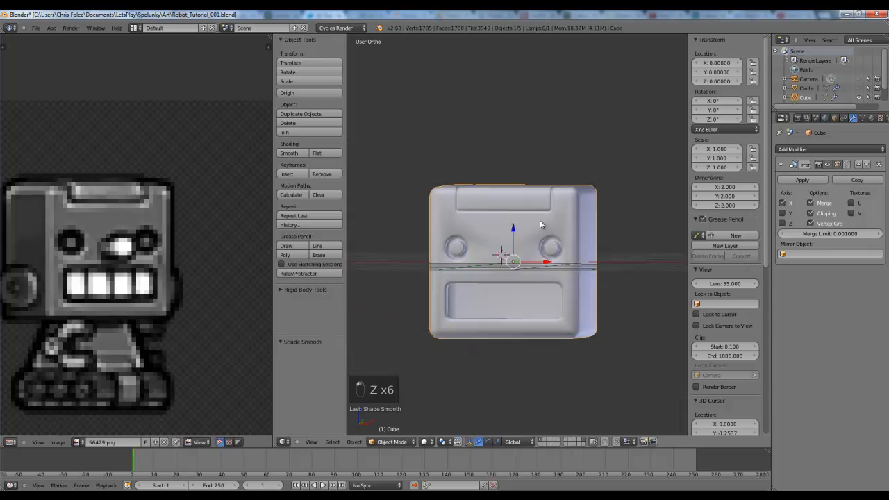
pyautogui.moveTo(511, 249); pyautogui.dragTo(532, 256, button='middle')
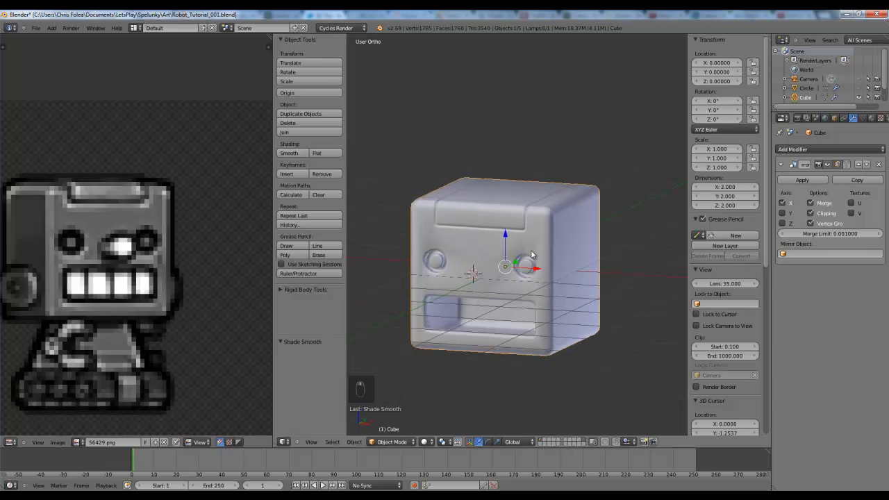
pyautogui.scroll(3, 522, 256)
pyautogui.scroll(-4, 517, 208)
pyautogui.scroll(2, 514, 206)
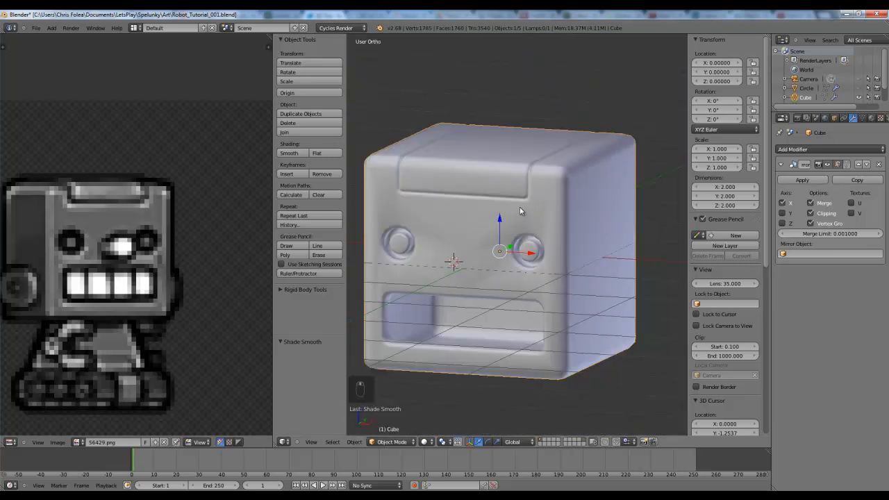
# - In Edit Mode with face selection, clear the selection and select all flat front faces around the eye, mouth and forehead panel
pyautogui.press('Tab')
pyautogui.scroll(3, 500, 233)
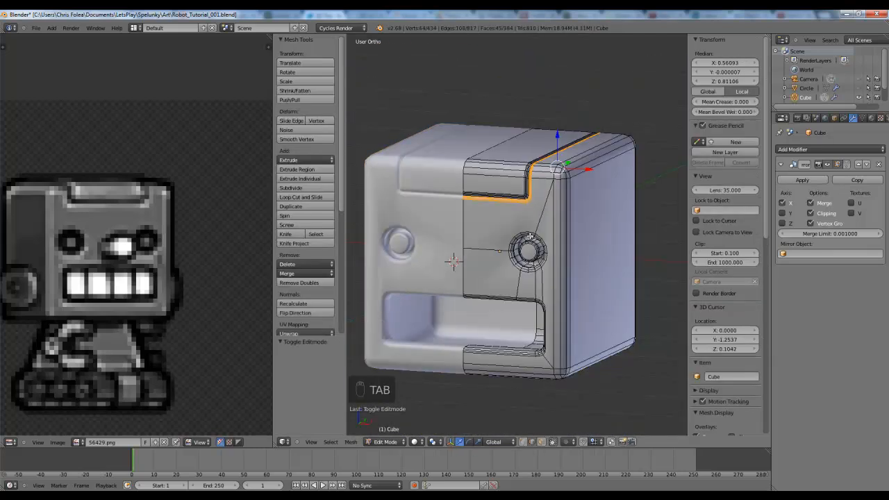
pyautogui.hotkey('ctrl', 'Tab')
pyautogui.click(486, 253)
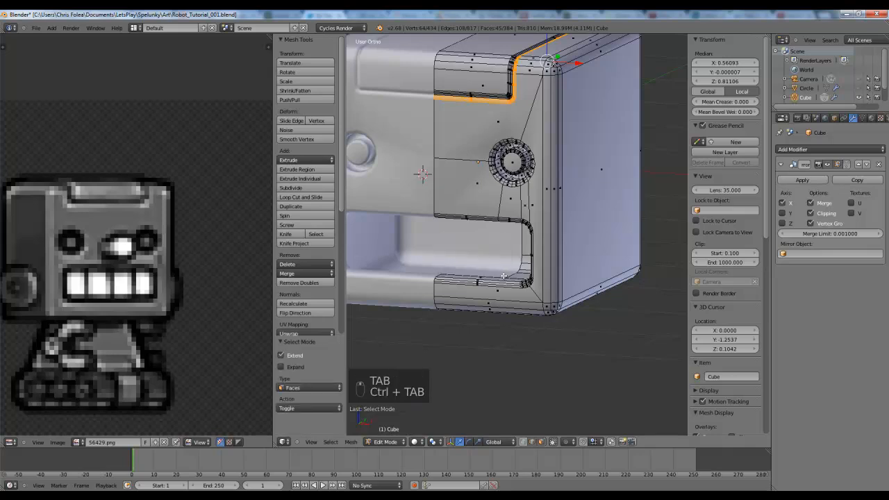
pyautogui.press('a')
pyautogui.press('a')
pyautogui.press('a')
pyautogui.scroll(2, 496, 260)
pyautogui.press('a')
pyautogui.press('a')
pyautogui.press('c')
pyautogui.moveTo(543, 320)
pyautogui.mouseDown()
pyautogui.moveTo(541, 190)
pyautogui.moveTo(452, 182)
pyautogui.mouseUp()
pyautogui.rightClick(450, 179)
pyautogui.keyDown('shift'); pyautogui.moveTo(444, 117); pyautogui.dragTo(441, 269, button='middle'); pyautogui.keyUp('shift')
pyautogui.press('c')
pyautogui.click(445, 250)
pyautogui.rightClick(445, 249)
pyautogui.scroll(-3, 541, 204)
pyautogui.press('z')
pyautogui.moveTo(541, 250); pyautogui.dragTo(542, 255, button='middle')
pyautogui.press('z')
pyautogui.scroll(2, 542, 244)
pyautogui.scroll(2, 607, 167)
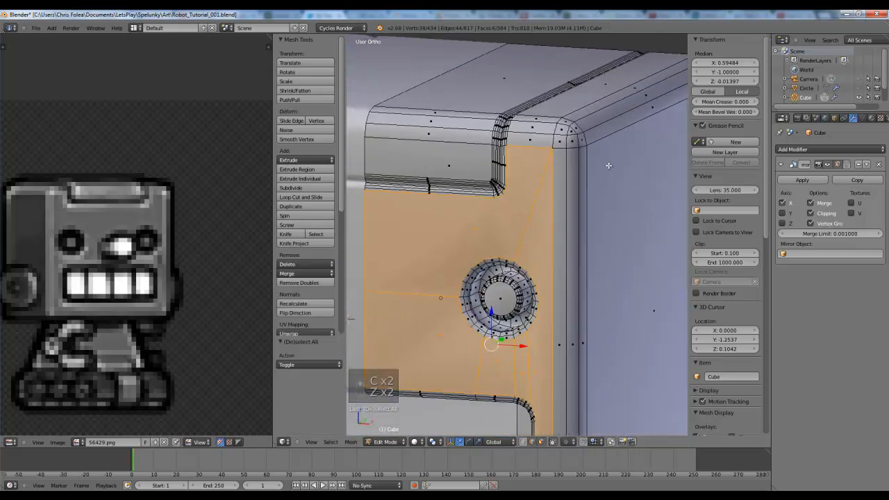
# - Inset the selected front faces by about 0.006 with the Boundary option turned off
pyautogui.press('i')
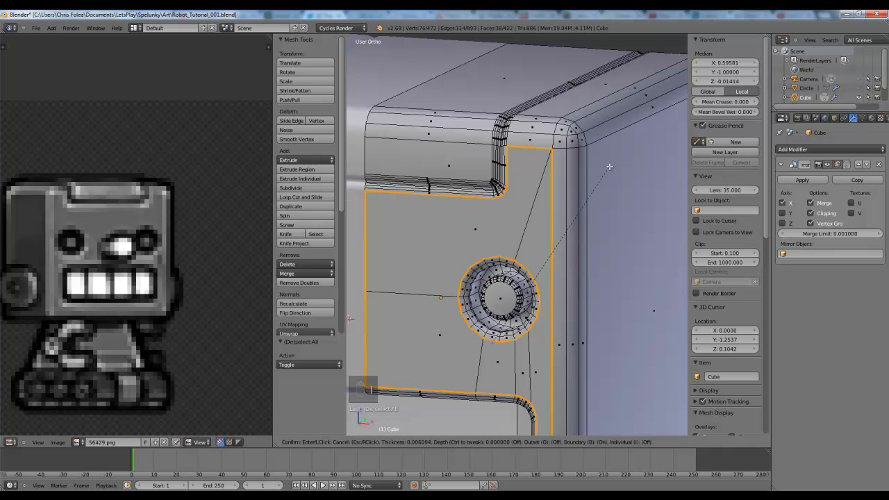
pyautogui.click(609, 167)
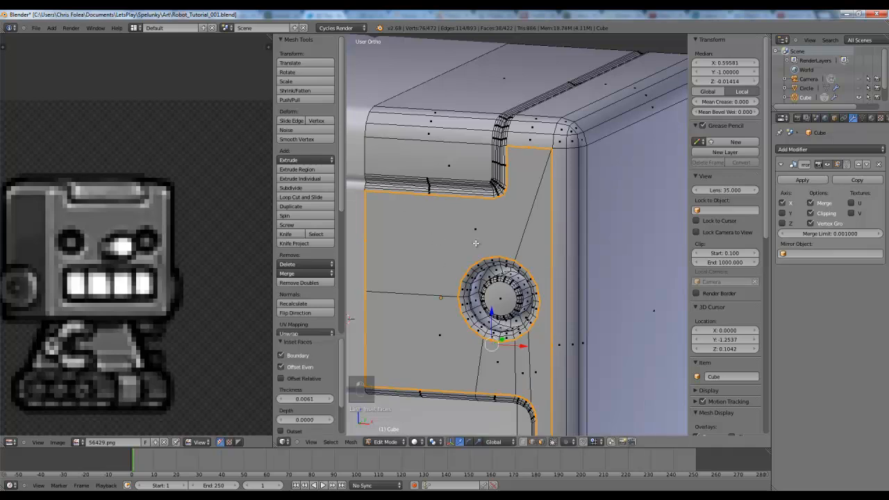
pyautogui.press('KP_Decimal')
pyautogui.scroll(-2, 296, 341)
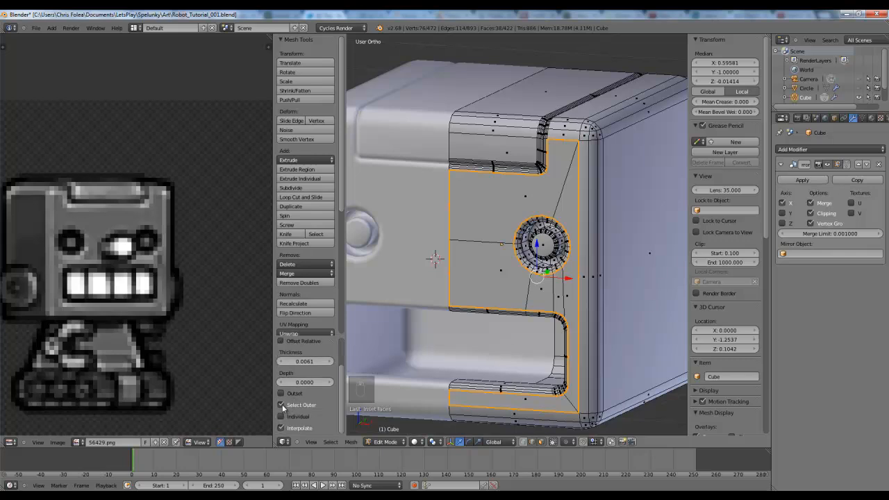
pyautogui.scroll(2, 284, 382)
pyautogui.keyDown('shift'); pyautogui.moveTo(508, 246); pyautogui.dragTo(541, 222, button='middle'); pyautogui.keyUp('shift')
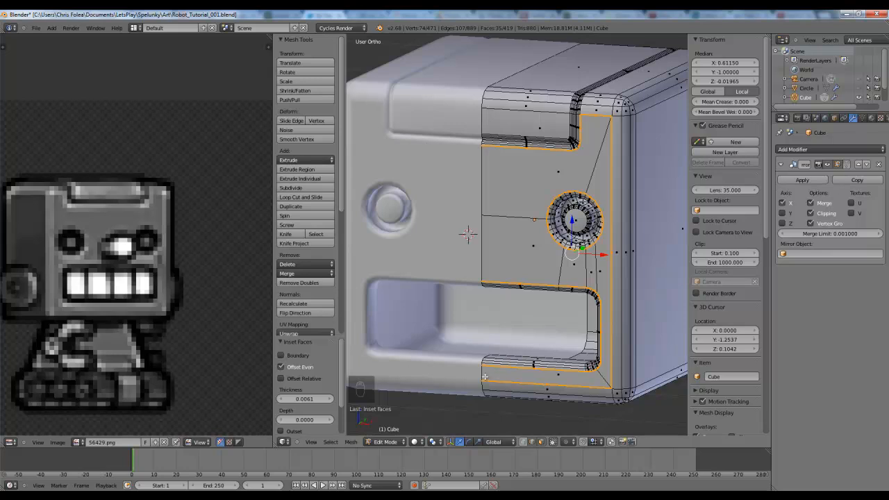
# - Return to Object Mode and unhide all hidden objects in the scene
pyautogui.press('Tab')
pyautogui.scroll(-3, 484, 377)
pyautogui.scroll(-3, 642, 247)
pyautogui.moveTo(642, 247); pyautogui.dragTo(547, 297, button='middle')
pyautogui.scroll(2, 579, 286)
pyautogui.scroll(-3, 547, 297)
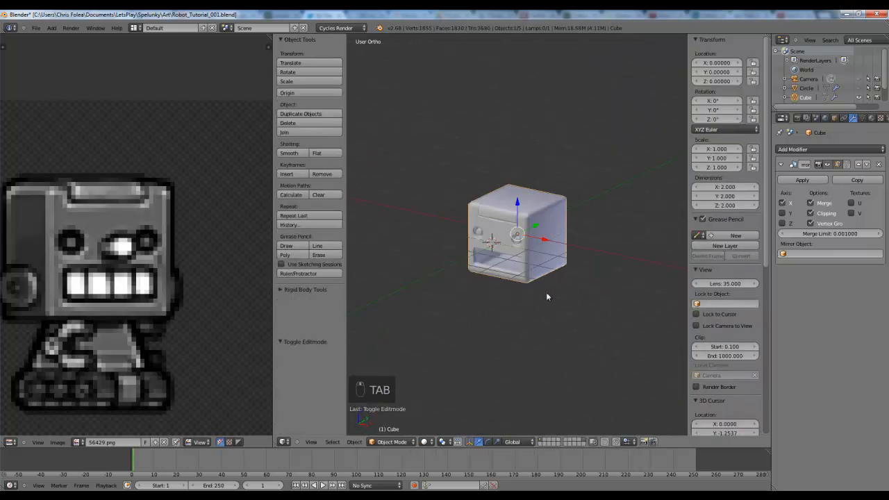
pyautogui.scroll(-5, 547, 296)
pyautogui.press('a')
pyautogui.press('a')
pyautogui.scroll(2, 533, 243)
pyautogui.hotkey('alt', 'h')
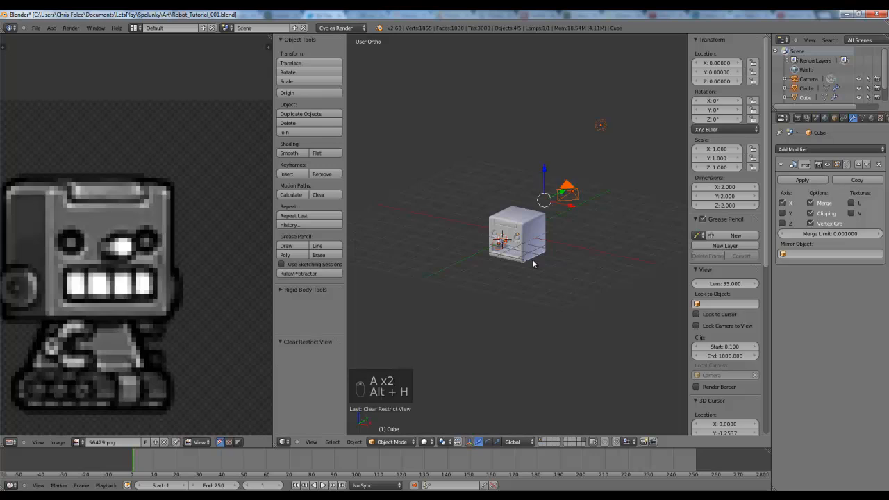
# - Select only the lamp, move it about -8.44 along Y, and preview the head in rendered shading
pyautogui.press('a')
pyautogui.press('g')
pyautogui.press('y')
pyautogui.click(422, 351)
pyautogui.click(425, 442)
pyautogui.click(444, 381)
pyautogui.moveTo(564, 270); pyautogui.dragTo(520, 281, button='middle')
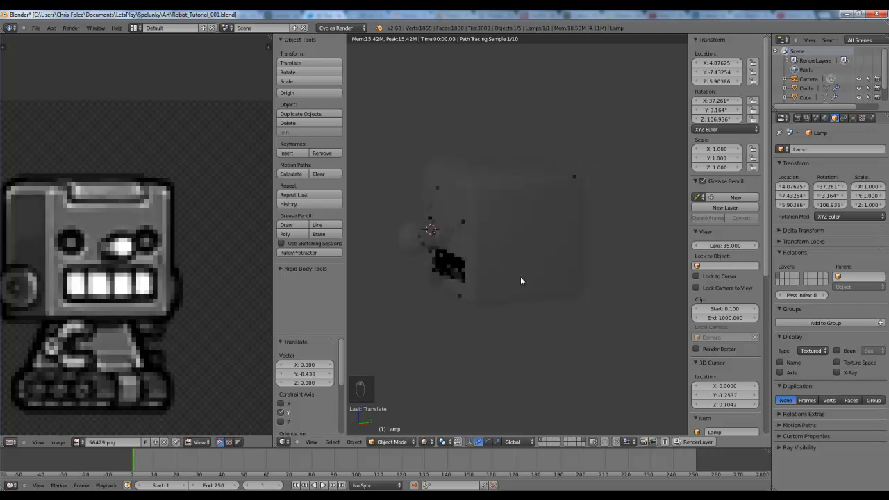
# - Return the viewport to solid display and change the lamp type to Sun
pyautogui.press('z')
pyautogui.press('z')
pyautogui.press('z')
pyautogui.scroll(-3, 418, 152)
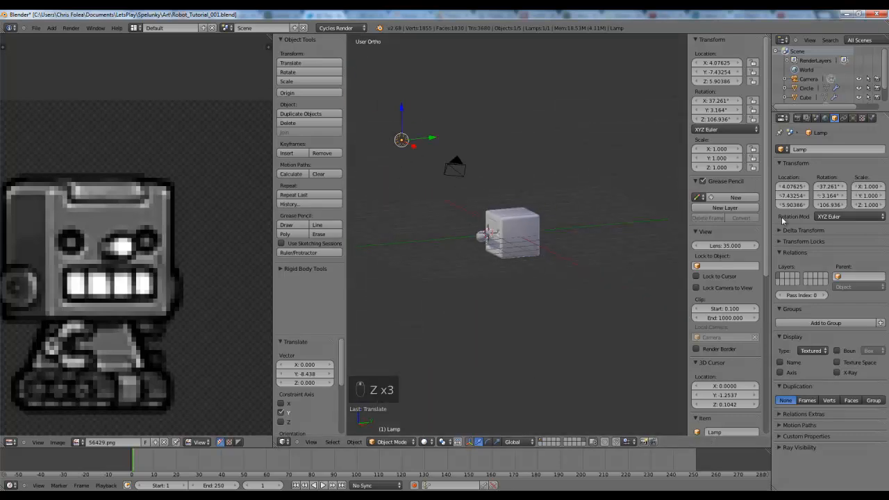
pyautogui.click(853, 118)
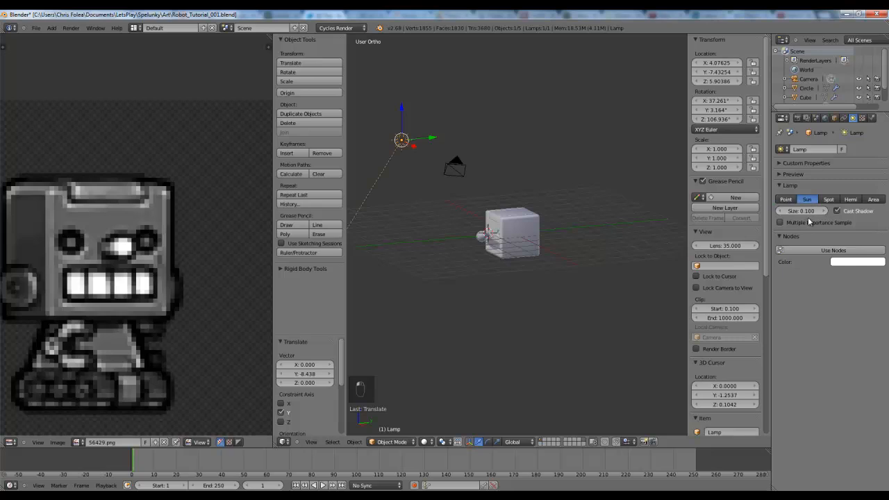
# - Rotate the sun lamp in side and top views to about X 12.2°, Y -53.3°, Z 120.4°
pyautogui.press('KP_1')
pyautogui.press('KP_3')
pyautogui.press('r')
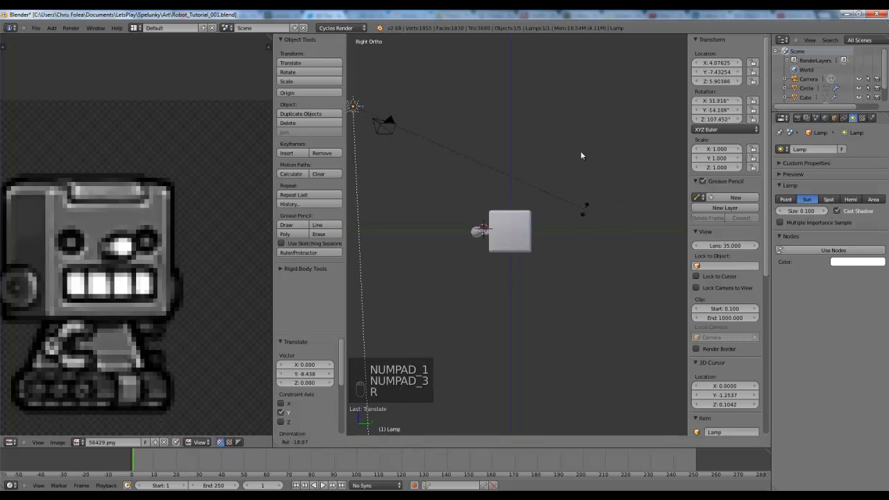
pyautogui.click(490, 43)
pyautogui.press('r')
pyautogui.click(551, 245)
pyautogui.press('KP_7')
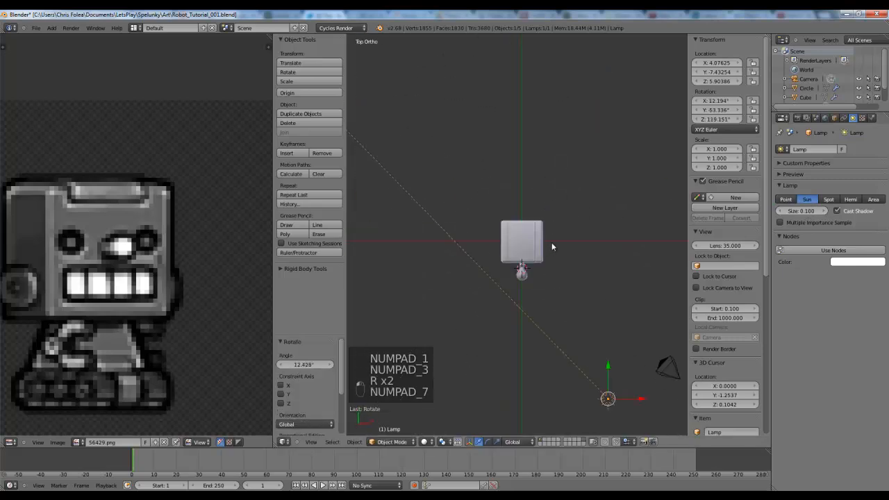
pyautogui.press('r')
pyautogui.click(587, 314)
# - Deselect everything, examine the head under the sun lamp in rendered shading, and return to solid display
pyautogui.press('a')
pyautogui.scroll(3, 571, 236)
pyautogui.moveTo(587, 314); pyautogui.dragTo(549, 224, button='middle')
pyautogui.scroll(2, 549, 224)
pyautogui.click(424, 442)
pyautogui.click(423, 441)
pyautogui.click(456, 382)
pyautogui.moveTo(457, 374); pyautogui.dragTo(558, 268, button='middle')
pyautogui.press('z')
pyautogui.press('z')
pyautogui.press('z')
pyautogui.press('KP_3')
pyautogui.press('z')
pyautogui.press('z')
pyautogui.press('z')
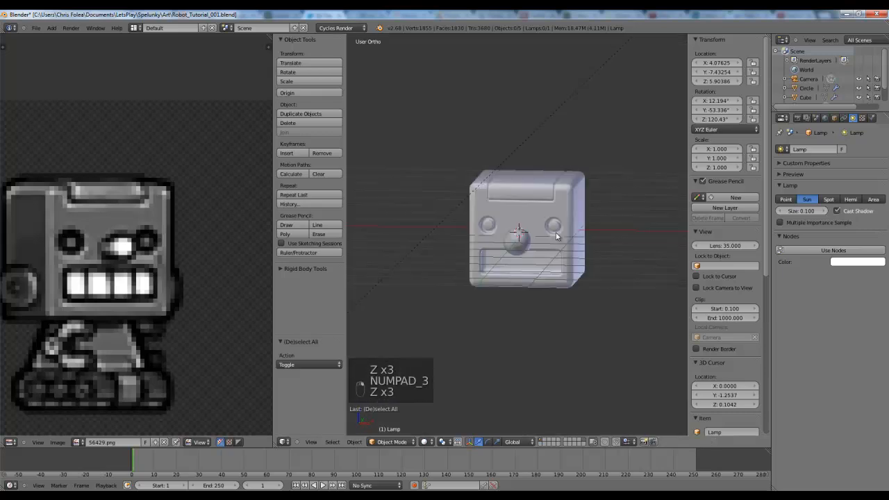
# - Select the flat side face of the head in Edit Mode and inset it by about 0.024
pyautogui.rightClick(559, 239)
pyautogui.press('KP_3')
pyautogui.press('z')
pyautogui.press('Tab')
pyautogui.press('z')
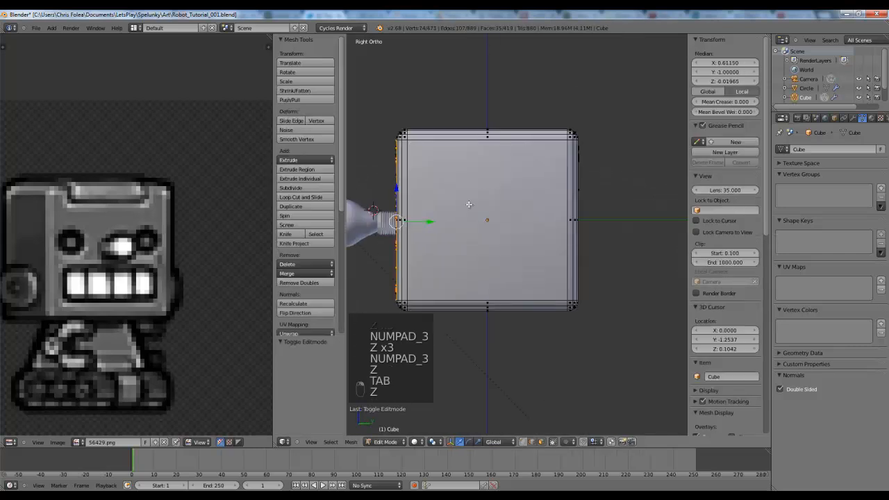
pyautogui.press('a')
pyautogui.hotkey('ctrl', 'Tab')
pyautogui.click(416, 214)
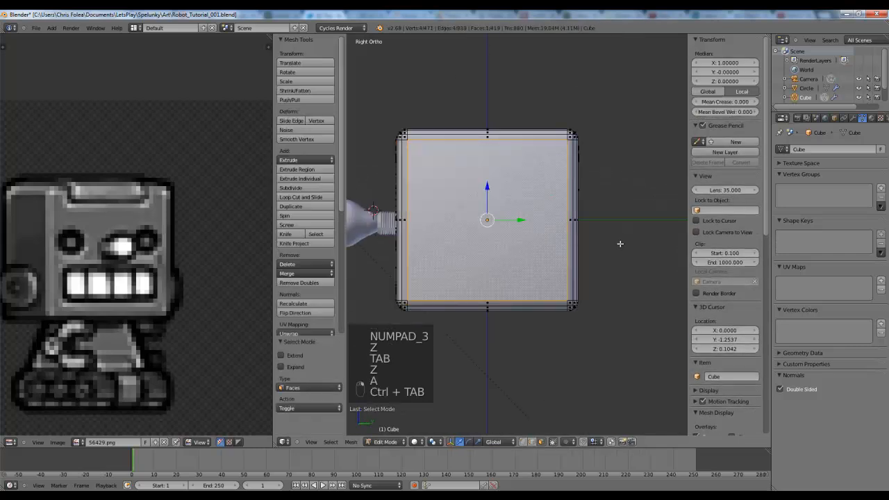
pyautogui.press('i')
pyautogui.click(618, 241)
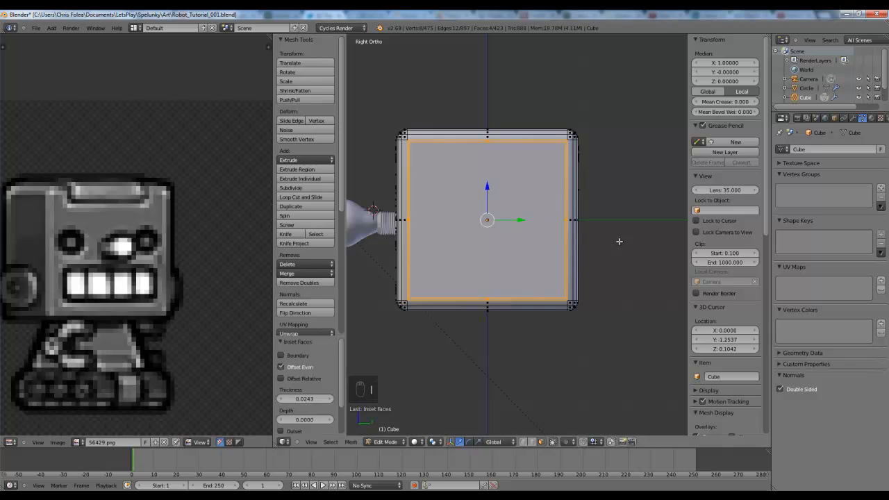
# - Select the large flat back face of the head and inset it by about 0.023
pyautogui.press('a')
pyautogui.moveTo(619, 241); pyautogui.dragTo(513, 225, button='middle')
pyautogui.scroll(1, 480, 251)
pyautogui.rightClick(488, 249)
pyautogui.press('i')
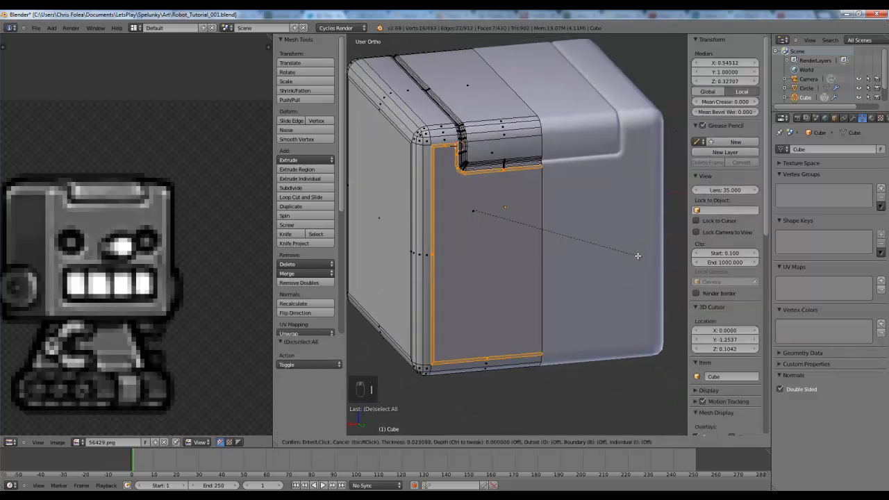
pyautogui.click(638, 256)
# - Return to Object Mode and compare the head with the reference image in front view, in solid and wireframe display
pyautogui.press('Tab')
pyautogui.scroll(-2, 637, 255)
pyautogui.moveTo(637, 255); pyautogui.dragTo(480, 260, button='middle')
pyautogui.scroll(-3, 598, 262)
pyautogui.scroll(3, 480, 260)
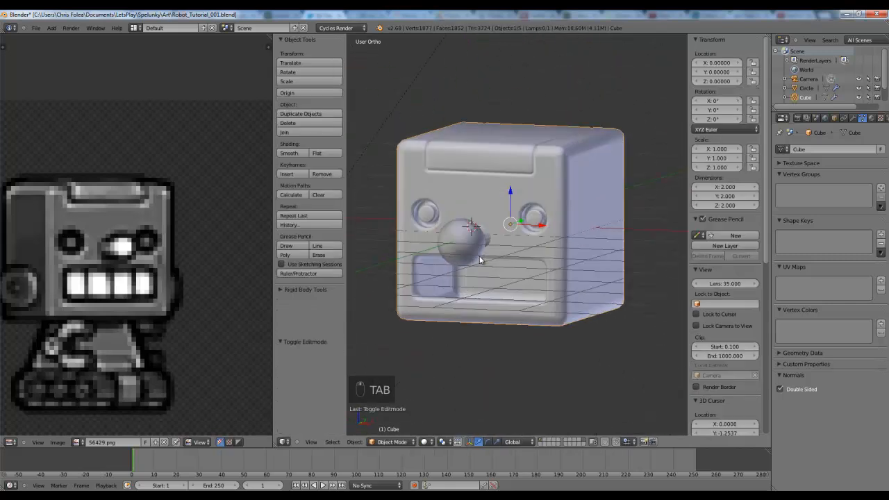
pyautogui.press('KP_1')
pyautogui.moveTo(8, 293); pyautogui.dragTo(89, 256, button='middle')
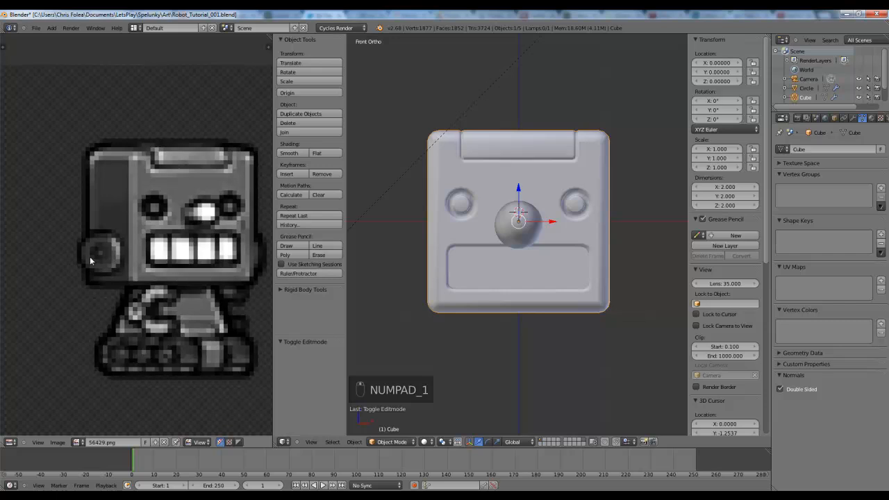
pyautogui.press('z')
pyautogui.press('z')
pyautogui.press('z')
pyautogui.press('z')
pyautogui.press('z')
pyautogui.press('z')
pyautogui.press('z')
# - Add a mesh plane and set its Y and Z location to 0
pyautogui.hotkey('shift', 'a')
pyautogui.moveTo(514, 310)
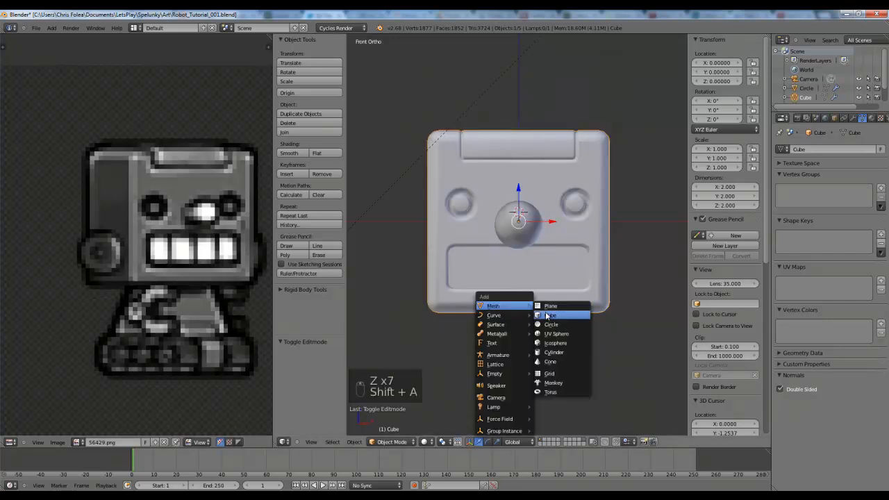
pyautogui.click(548, 306)
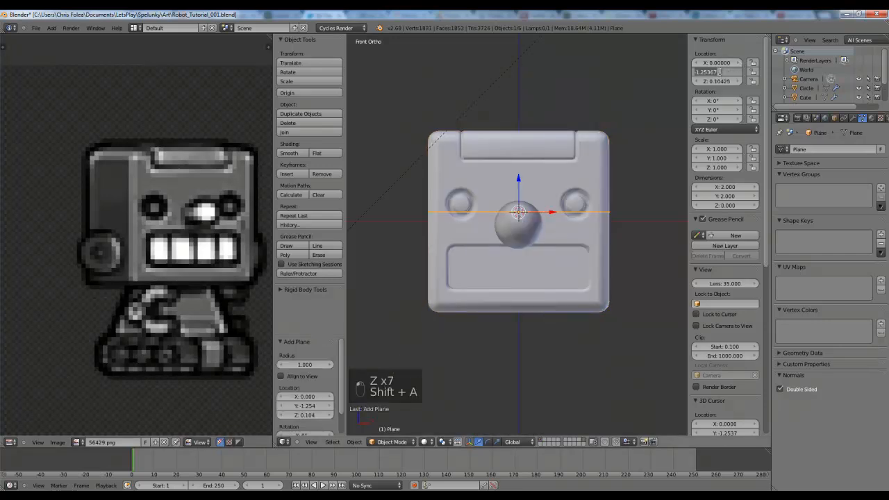
pyautogui.press('BackSpace')
pyautogui.scroll(-2, 586, 199)
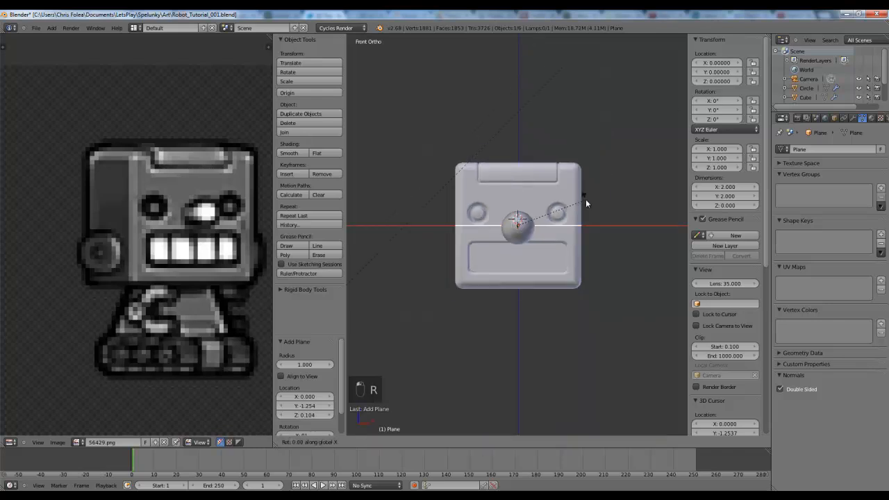
# - Rotate the new plane 90° about the X axis so it stands upright
pyautogui.press('r')
pyautogui.press('x')
pyautogui.press('9')
pyautogui.press('0')
pyautogui.press('Return')
# - In wireframe side view, move the plane into the mouth recess at Y about -0.908, vertically centred on the mouth
pyautogui.press('KP_3')
pyautogui.press('z')
pyautogui.scroll(3, 585, 199)
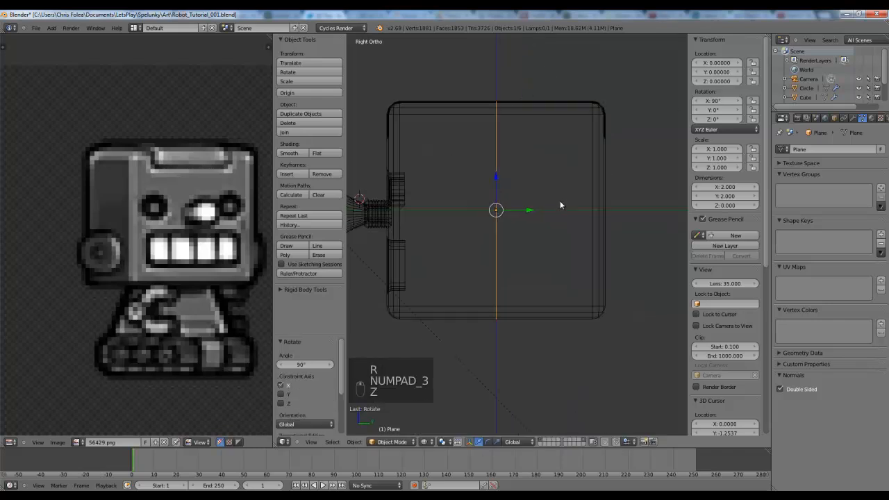
pyautogui.press('g')
pyautogui.click(486, 261)
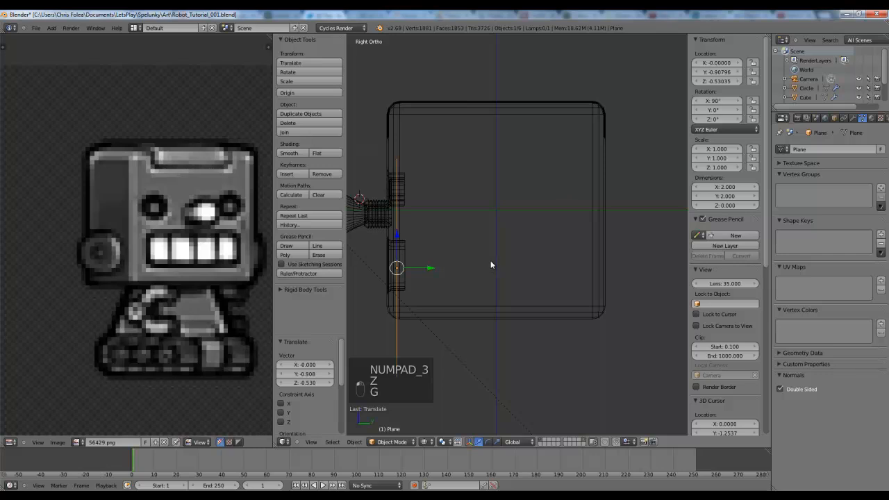
pyautogui.press('g')
pyautogui.press('z')
pyautogui.click(491, 256)
# - In Edit Mode, select the whole plane and scale it along Z by about 0.294 to fit the mouth's height
pyautogui.press('KP_1')
pyautogui.press('z')
pyautogui.press('Tab')
pyautogui.press('a')
pyautogui.press('a')
pyautogui.press('a')
pyautogui.press('a')
pyautogui.press('z')
pyautogui.press('s')
pyautogui.press('z')
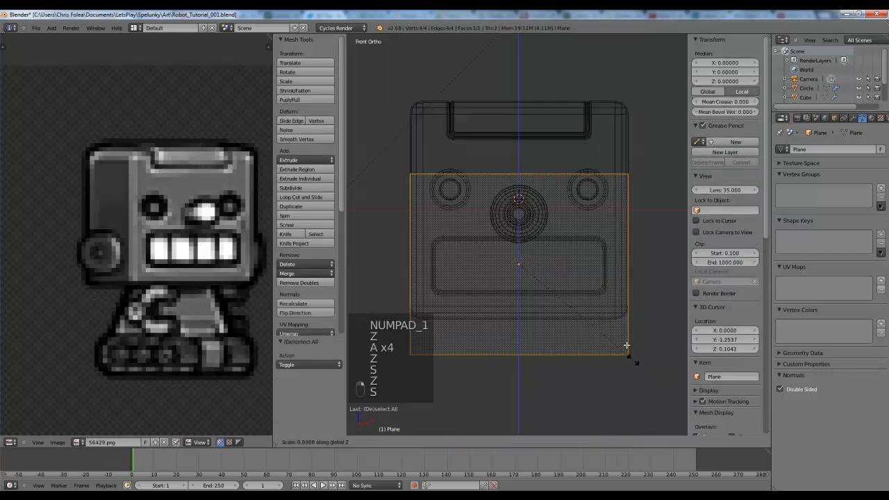
pyautogui.press('s')
pyautogui.click(570, 280)
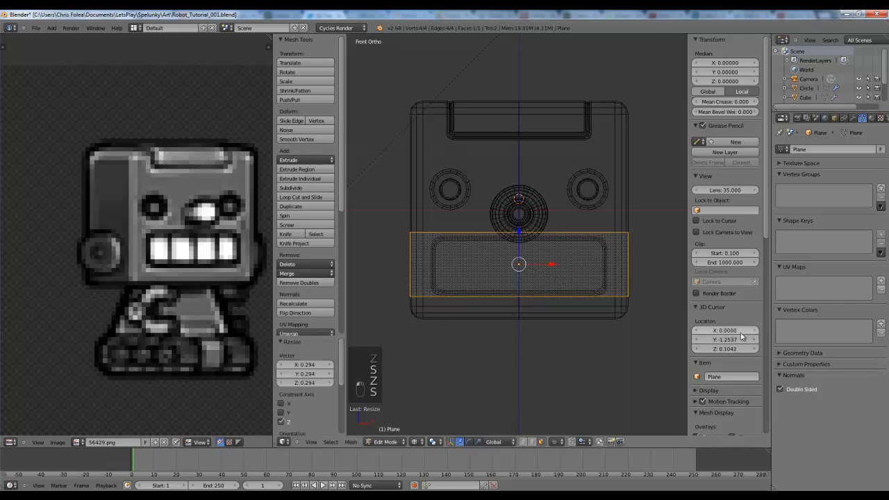
pyautogui.scroll(-7, 729, 295)
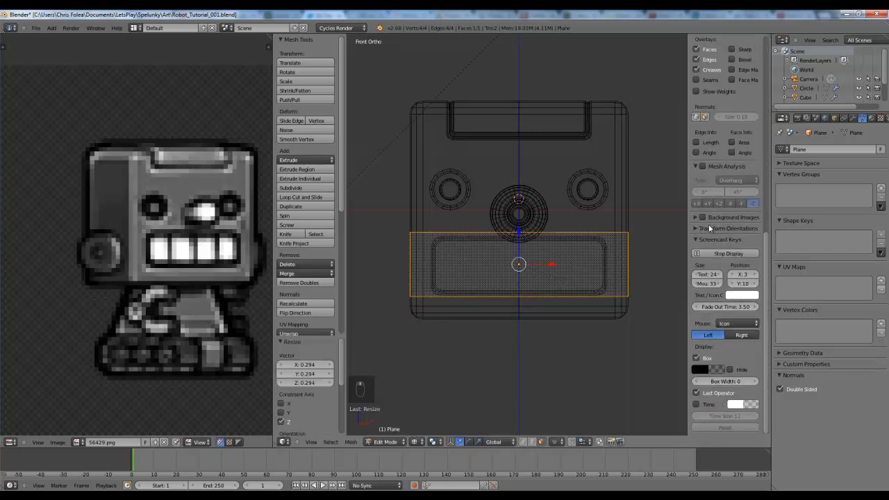
pyautogui.scroll(7, 736, 222)
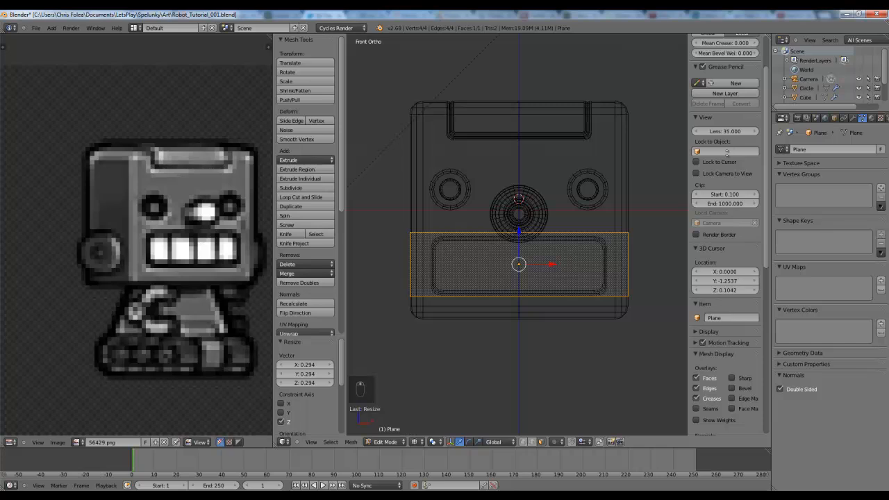
pyautogui.scroll(-6, 735, 292)
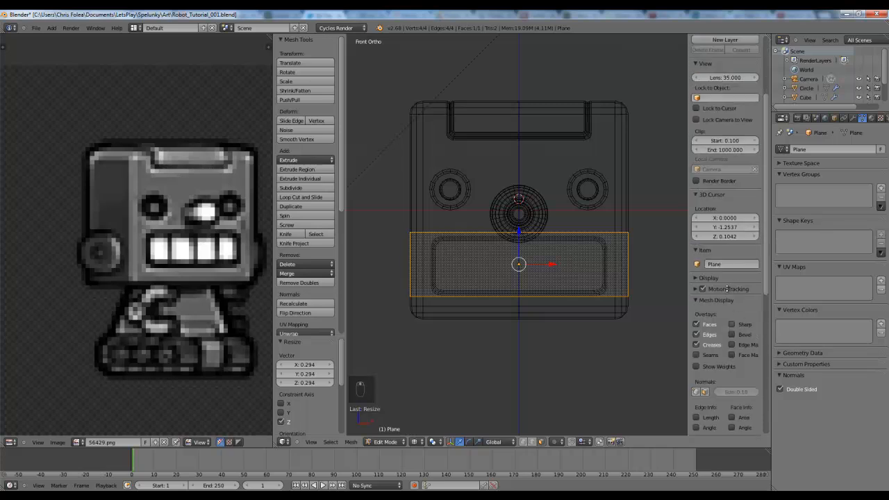
pyautogui.scroll(6, 731, 300)
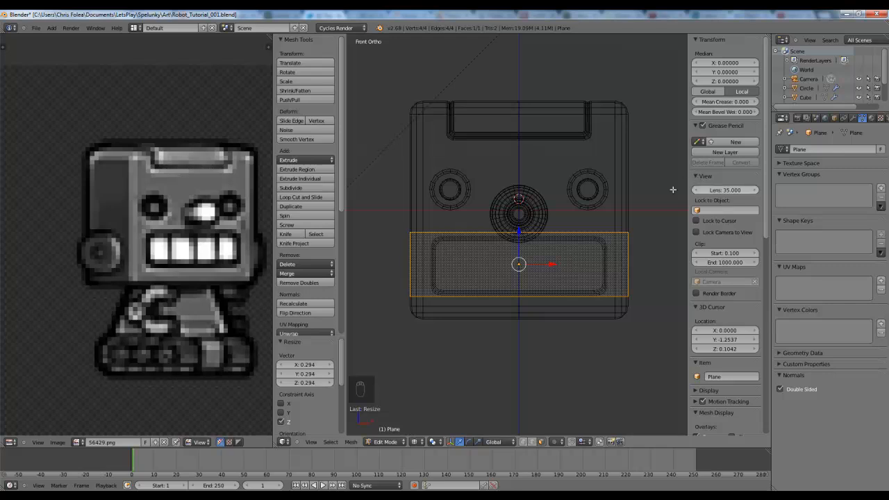
# - In Edit Mode, scale the whole plane along X to about 1.644 wide so it fits the mouth's width
pyautogui.press('Tab')
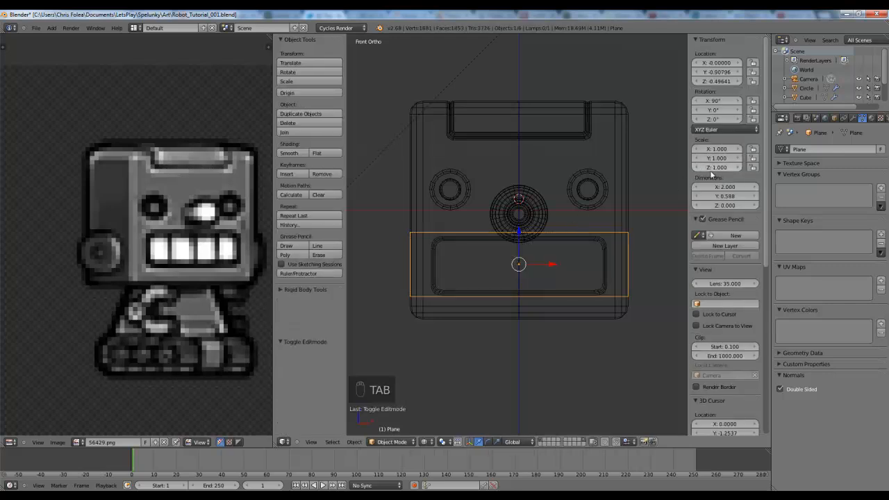
pyautogui.press('Tab')
pyautogui.press('a')
pyautogui.press('a')
pyautogui.press('a')
pyautogui.press('a')
pyautogui.press('a')
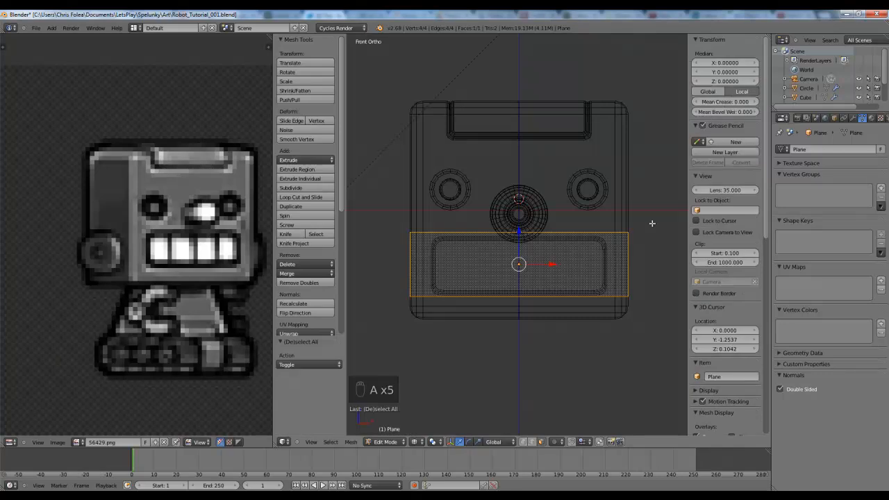
pyautogui.press('s')
pyautogui.press('x')
pyautogui.press('s')
pyautogui.press('x')
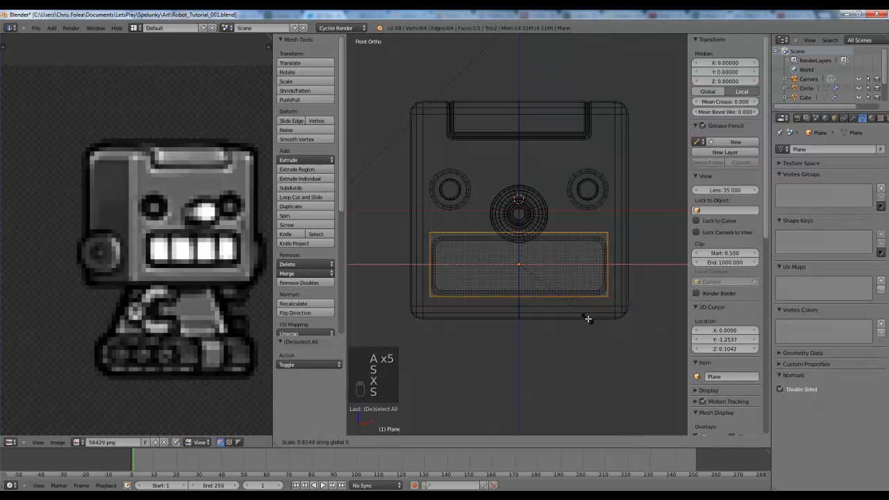
pyautogui.click(590, 318)
pyautogui.press('Tab')
pyautogui.scroll(1, 672, 282)
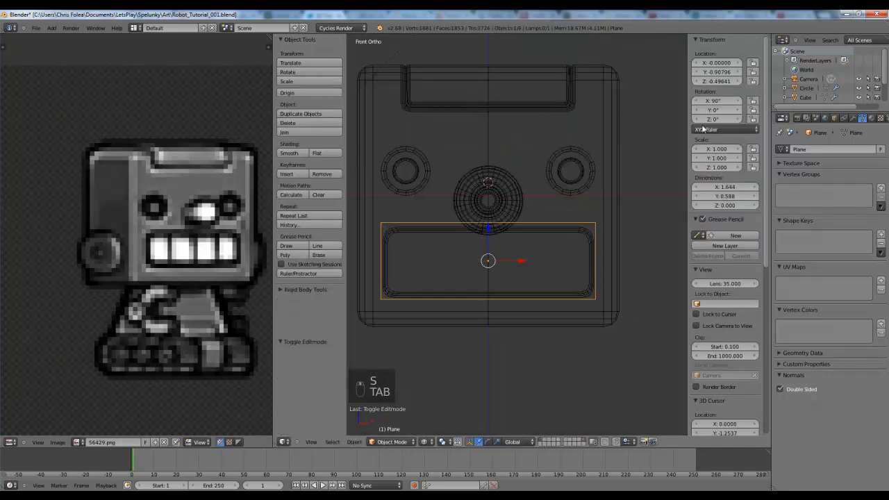
# - In Object Mode, move the plane along Z to about -0.507 to centre it on the mouth
pyautogui.press('Tab')
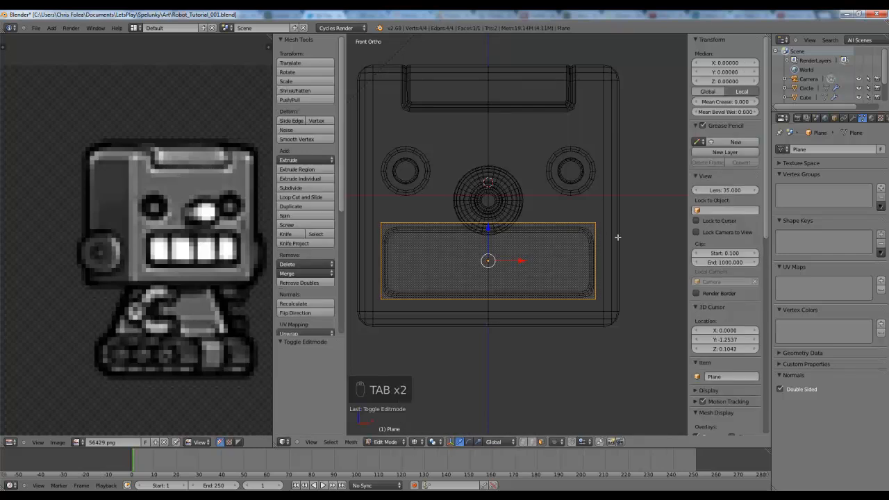
pyautogui.press('Tab')
pyautogui.press('g')
pyautogui.press('z')
pyautogui.press('z')
pyautogui.click(639, 270)
# - Scale the plane's mesh along Z by about 0.979 in Edit Mode and return to solid shading in Object Mode
pyautogui.press('Tab')
pyautogui.press('s')
pyautogui.press('z')
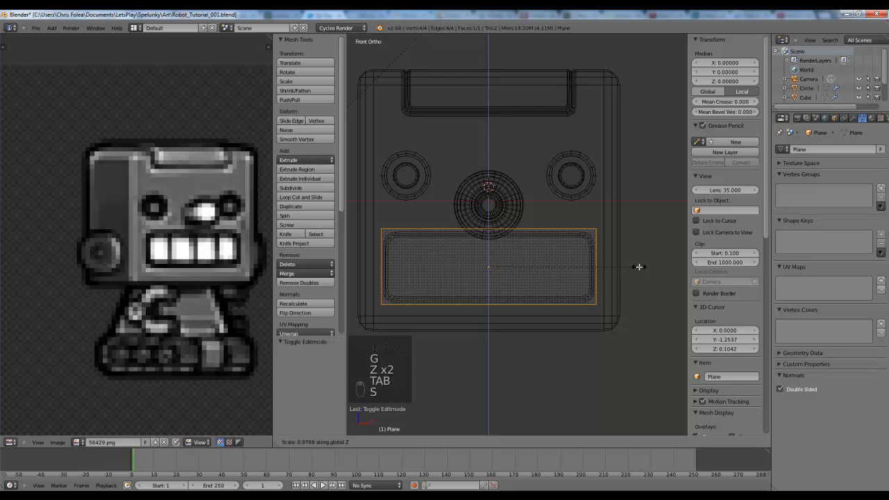
pyautogui.click(639, 267)
pyautogui.press('Tab')
pyautogui.press('z')
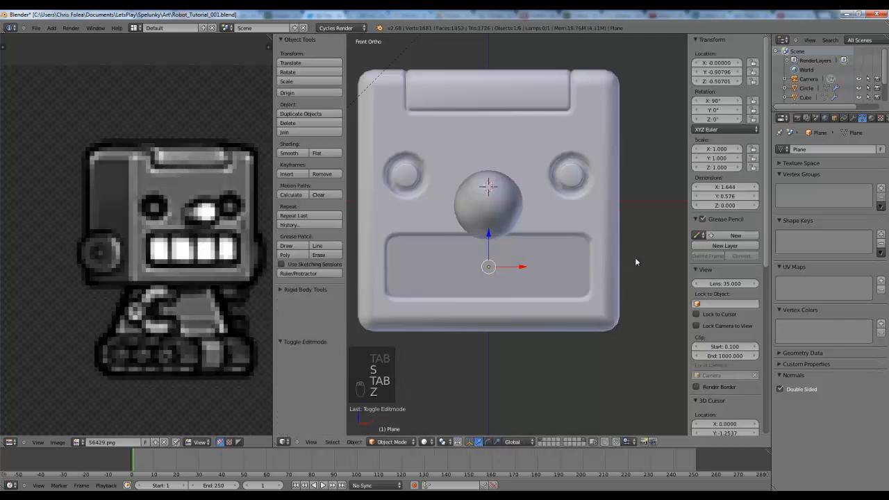
pyautogui.press('KP_3')
pyautogui.press('z')
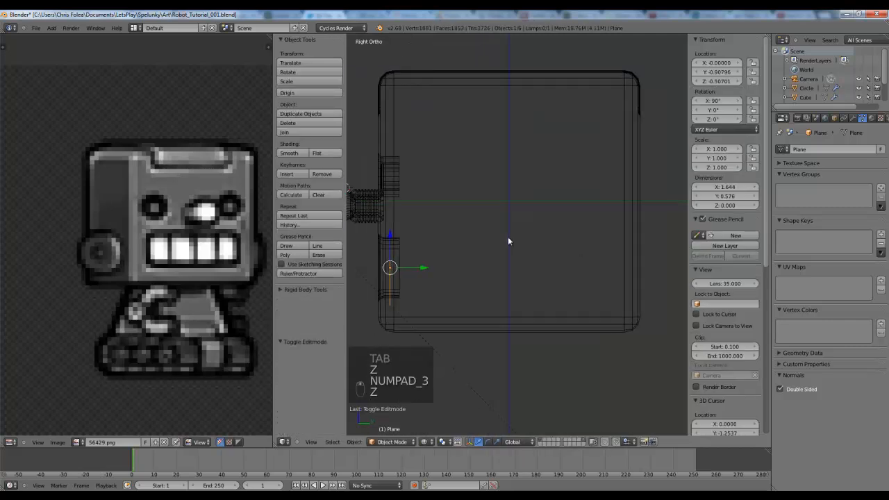
pyautogui.press('g')
pyautogui.rightClick(525, 241)
pyautogui.press('a')
pyautogui.press('KP_1')
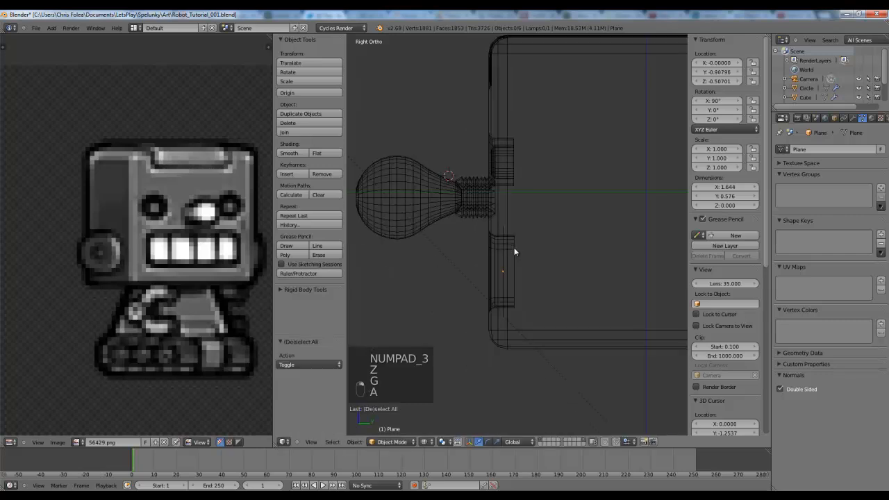
pyautogui.press('z')
pyautogui.rightClick(525, 251)
pyautogui.press('z')
# - In Edit Mode, divide the mouth plane into four equal teeth with three evenly spaced vertical loop cuts
pyautogui.press('Tab')
pyautogui.keyDown('shift'); pyautogui.moveTo(526, 251); pyautogui.dragTo(591, 245, button='middle'); pyautogui.keyUp('shift')
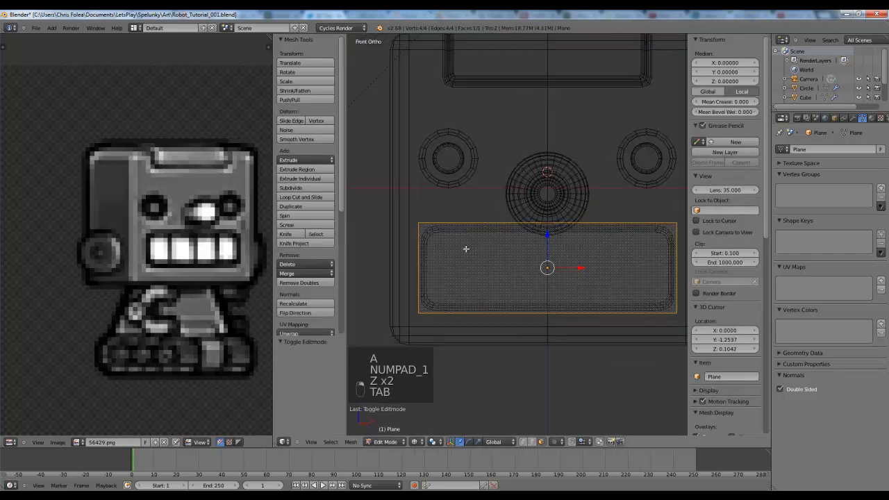
pyautogui.press('a')
pyautogui.scroll(1, 539, 239)
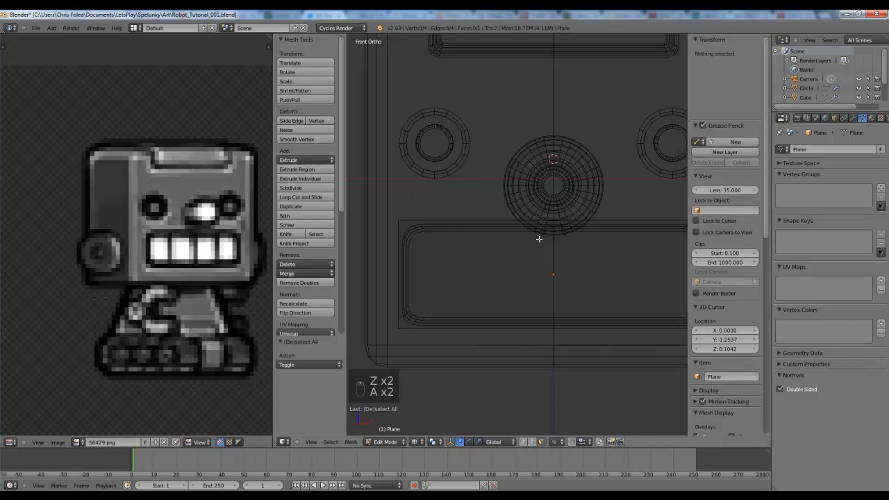
pyautogui.hotkey('ctrl', 'r')
pyautogui.scroll(2, 551, 229)
pyautogui.click(551, 229)
pyautogui.rightClick(551, 229)
pyautogui.press('z')
pyautogui.scroll(-3, 555, 244)
pyautogui.keyDown('shift'); pyautogui.moveTo(555, 246); pyautogui.dragTo(548, 266, button='middle'); pyautogui.keyUp('shift')
pyautogui.scroll(3, 525, 241)
pyautogui.press('z')
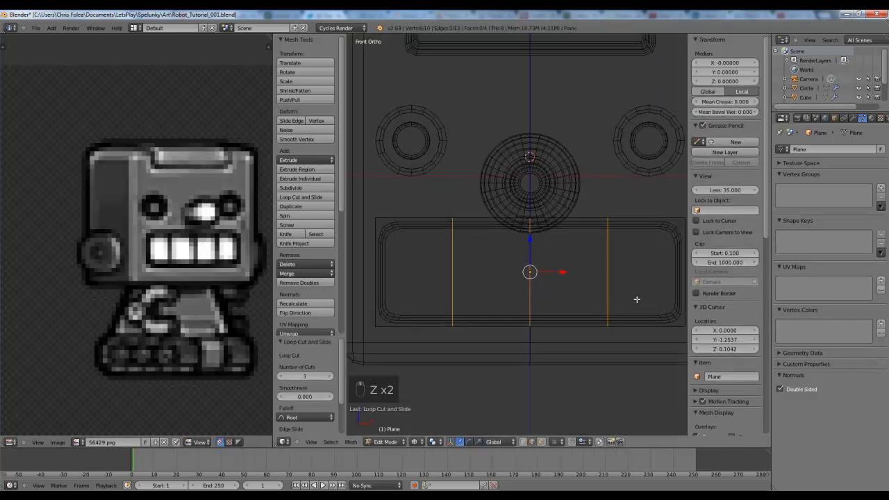
# - Add vertical loop cuts close to both sides of the right tooth divider, at X about 0.439 and 0.388
pyautogui.press('a')
pyautogui.scroll(1, 635, 301)
pyautogui.keyDown('shift'); pyautogui.moveTo(635, 301); pyautogui.dragTo(532, 291, button='middle'); pyautogui.keyUp('shift')
pyautogui.hotkey('ctrl', 'r')
pyautogui.click(528, 206)
pyautogui.click(528, 206)
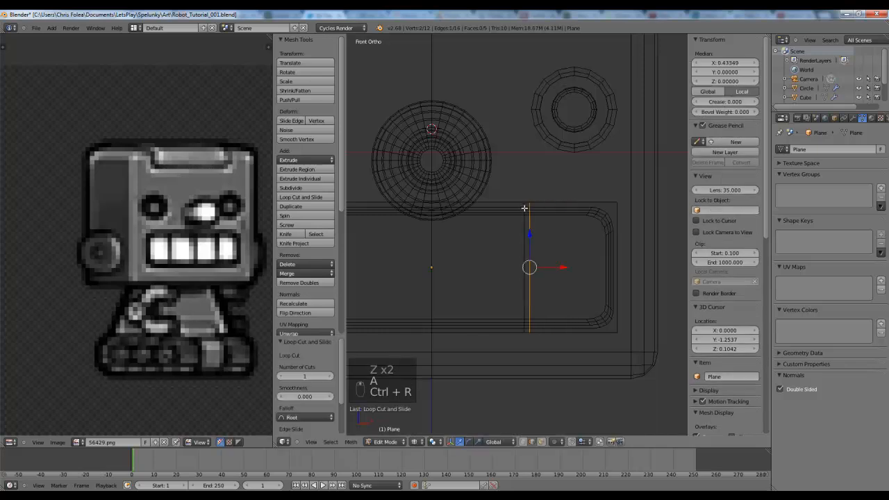
pyautogui.hotkey('ctrl', 'r')
pyautogui.click(523, 201)
pyautogui.click(541, 199)
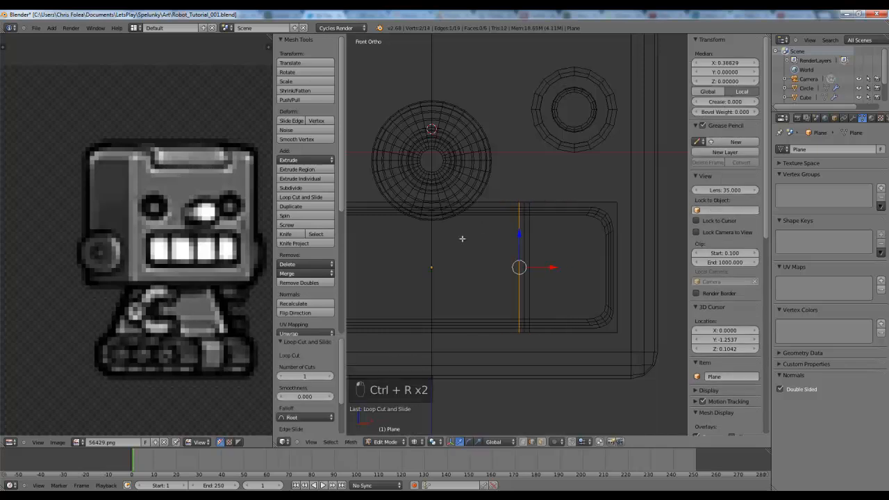
# - Add a vertical loop cut close to each side of the central tooth divider
pyautogui.keyDown('shift'); pyautogui.moveTo(462, 238); pyautogui.dragTo(534, 233, button='middle'); pyautogui.keyUp('shift')
pyautogui.hotkey('ctrl', 'r')
pyautogui.click(548, 199)
pyautogui.click(512, 209)
pyautogui.hotkey('ctrl', 'r')
pyautogui.click(481, 190)
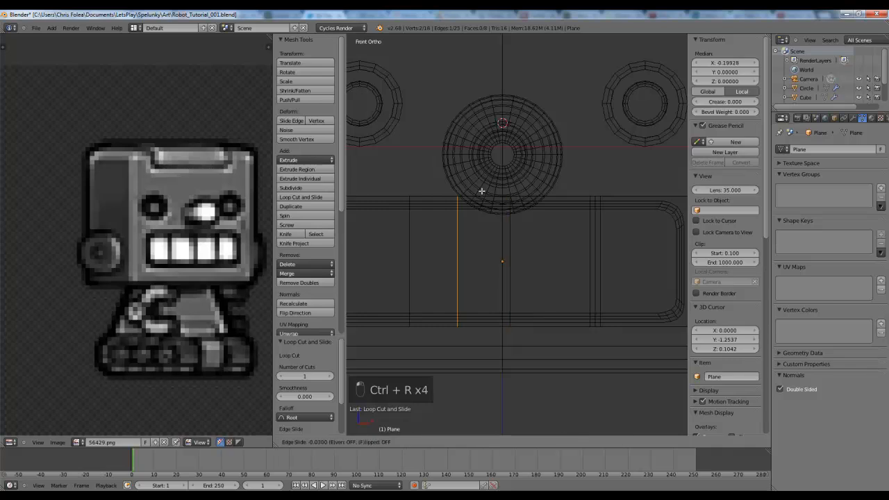
pyautogui.click(509, 189)
# - Add a vertical loop cut close to each side of the left tooth divider
pyautogui.keyDown('shift'); pyautogui.moveTo(481, 213); pyautogui.dragTo(514, 212, button='middle'); pyautogui.keyUp('shift')
pyautogui.hotkey('ctrl', 'r')
pyautogui.click(480, 205)
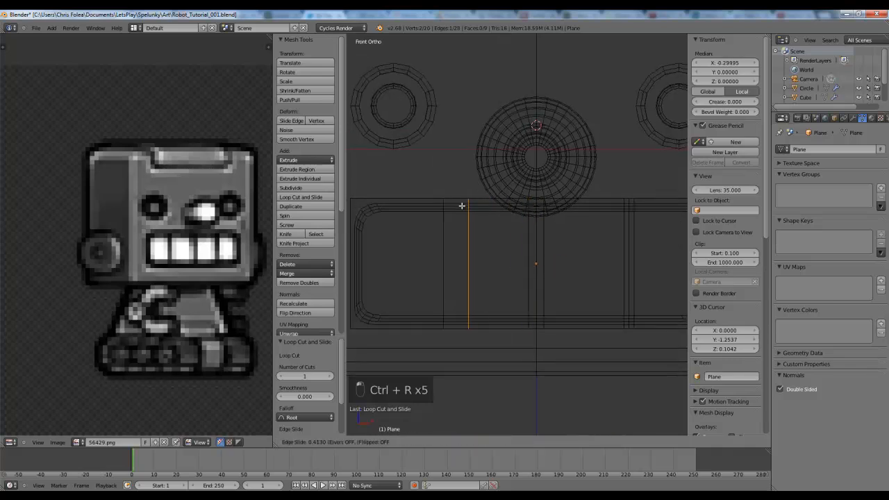
pyautogui.click(452, 209)
pyautogui.hotkey('ctrl', 'r')
pyautogui.click(437, 200)
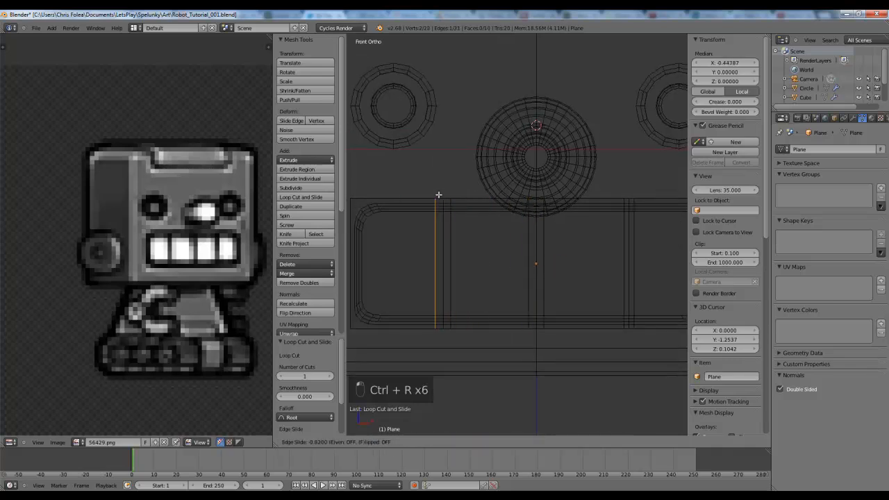
pyautogui.click(439, 195)
# - Delete all vertices in the left half of the teeth plane and return to Object Mode
pyautogui.scroll(-5, 448, 223)
pyautogui.press('a')
pyautogui.press('b')
pyautogui.moveTo(423, 186); pyautogui.dragTo(524, 313)
pyautogui.press('Delete')
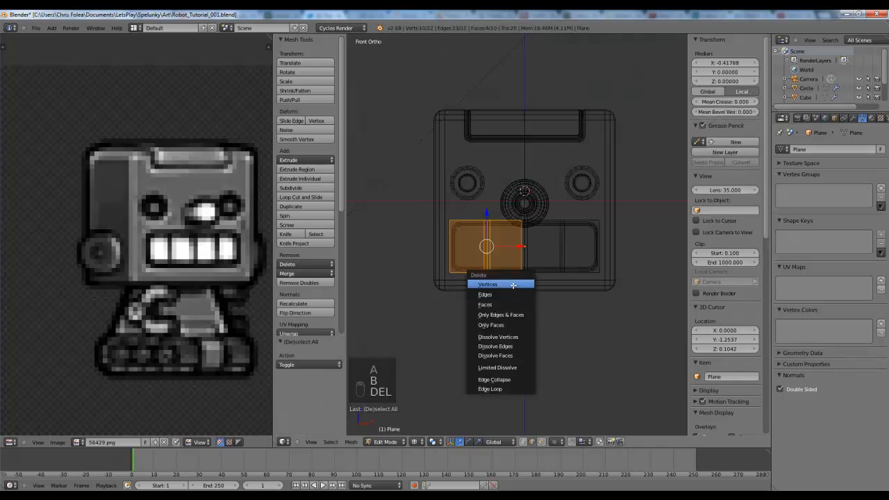
pyautogui.click(514, 270)
pyautogui.scroll(2, 514, 266)
pyautogui.scroll(3, 514, 266)
pyautogui.press('Tab')
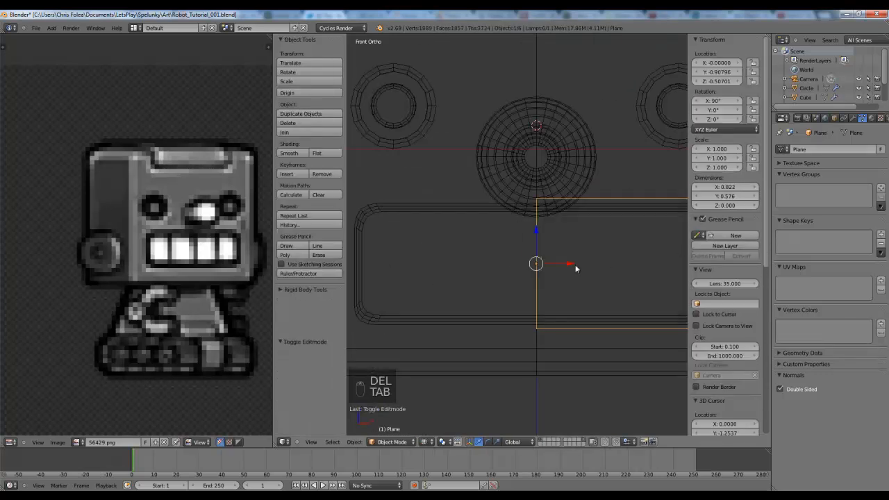
# - Add a Mirror modifier on the X axis to the half teeth plane
pyautogui.click(854, 118)
pyautogui.click(826, 150)
pyautogui.click(668, 239)
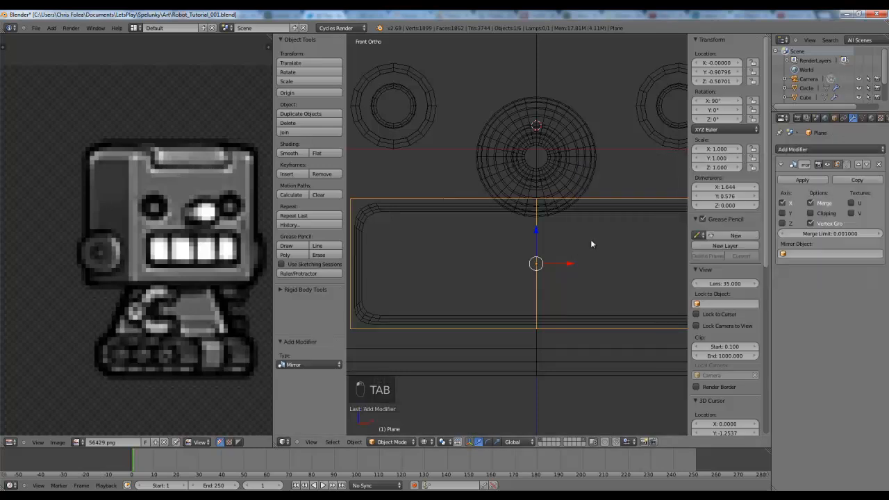
# - In edge select mode, push the central and right divider edges back along Y to form grooves between the teeth
pyautogui.press('Tab')
pyautogui.press('z')
pyautogui.moveTo(561, 238); pyautogui.dragTo(496, 240, button='middle')
pyautogui.press('a')
pyautogui.hotkey('ctrl', 'Tab')
pyautogui.click(486, 217)
pyautogui.press('z')
pyautogui.scroll(2, 498, 239)
pyautogui.press('g')
pyautogui.press('y')
pyautogui.click(506, 237)
# - Nudge the groove edges by -0.002 along Y and leave Edit Mode
pyautogui.press('z')
pyautogui.press('g')
pyautogui.press('y')
pyautogui.click(502, 239)
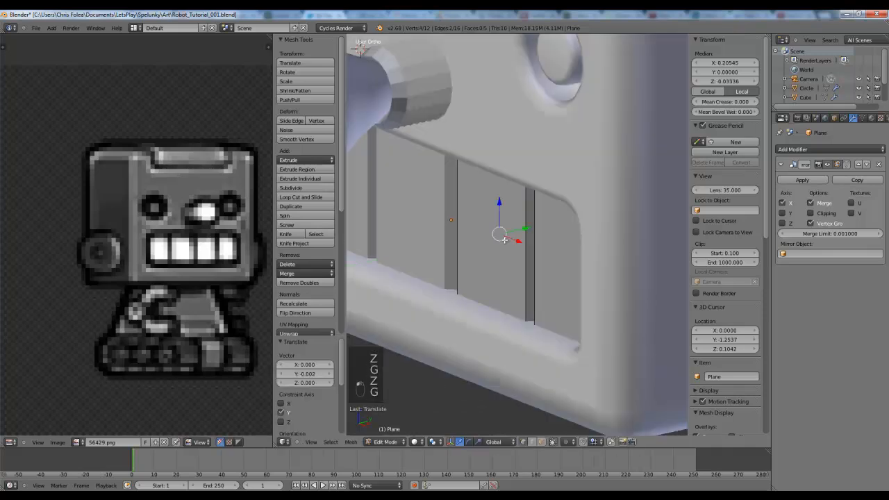
pyautogui.scroll(-4, 502, 243)
pyautogui.press('Tab')
pyautogui.moveTo(508, 257); pyautogui.dragTo(501, 230, button='middle')
pyautogui.scroll(-2, 540, 226)
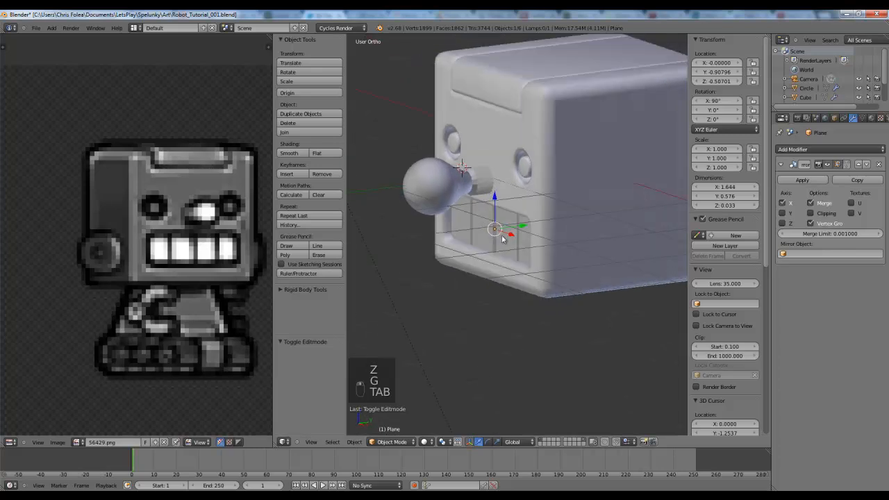
# - Add a Subdivision Surface modifier to the teeth and shade them smooth
pyautogui.scroll(3, 501, 230)
pyautogui.press('z')
pyautogui.press('KP_1')
pyautogui.scroll(-3, 501, 236)
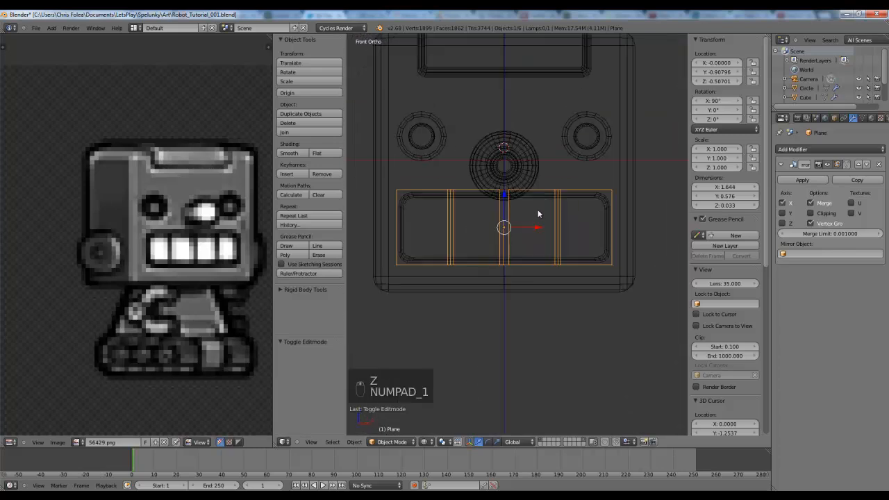
pyautogui.click(778, 150)
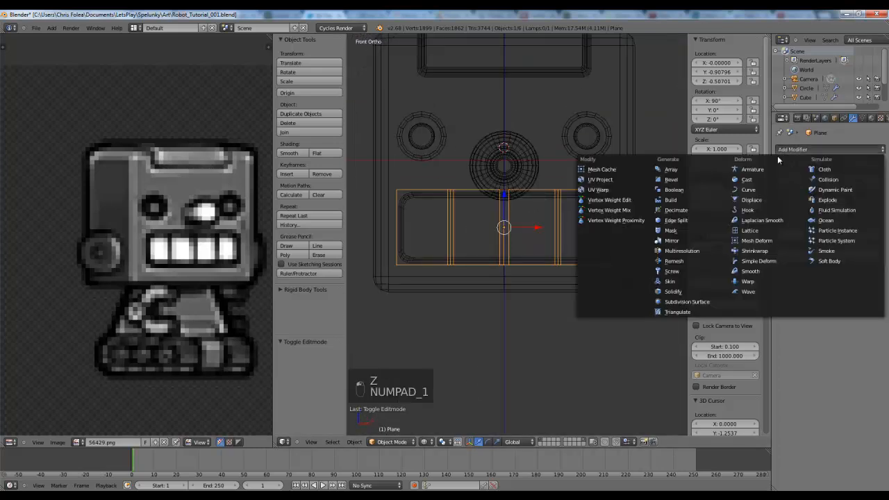
pyautogui.click(703, 301)
pyautogui.press('z')
pyautogui.moveTo(557, 276)
pyautogui.mouseDown(button='middle')
pyautogui.moveTo(552, 234)
pyautogui.moveTo(560, 229)
pyautogui.mouseUp(button='middle')
pyautogui.moveTo(681, 198); pyautogui.dragTo(642, 191, button='middle')
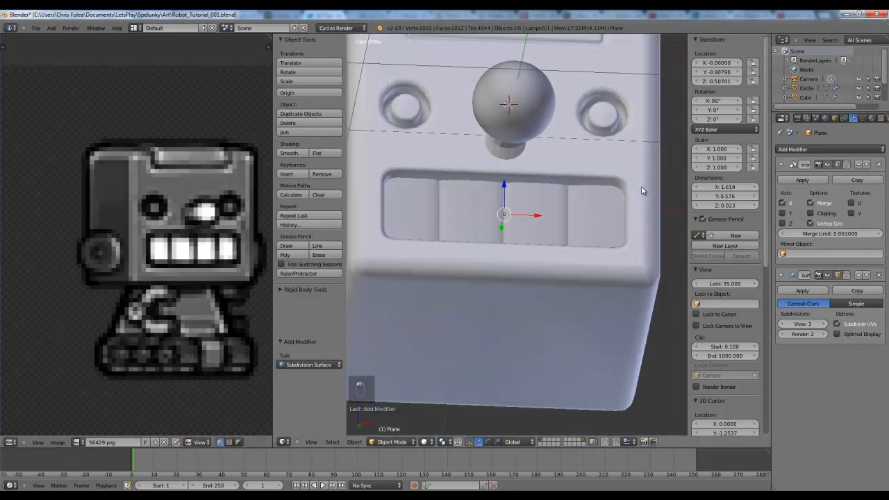
pyautogui.click(289, 154)
pyautogui.moveTo(534, 195); pyautogui.dragTo(467, 259, button='middle')
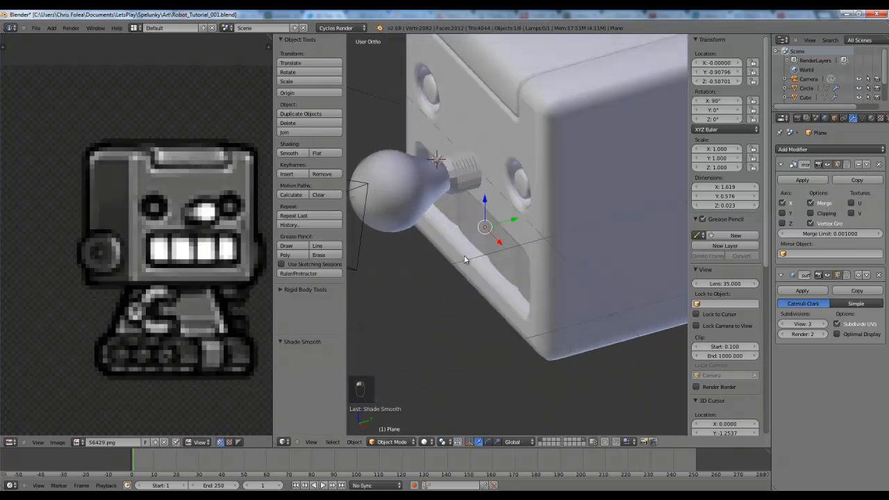
# - Add two more vertical loop cuts to the teeth mesh and return to Object Mode
pyautogui.scroll(3, 469, 257)
pyautogui.press('Tab')
pyautogui.press('z')
pyautogui.press('KP_1')
pyautogui.press('z')
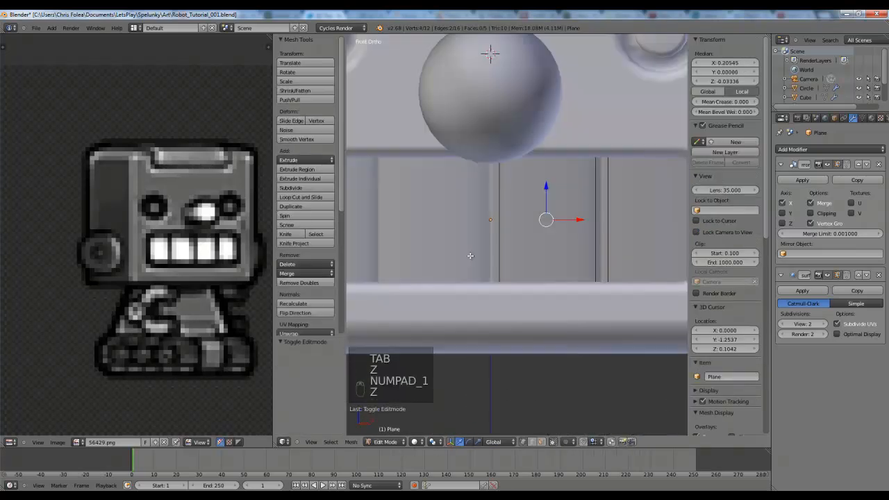
pyautogui.press('a')
pyautogui.hotkey('ctrl', 'r')
pyautogui.click(494, 189)
pyautogui.press('z')
pyautogui.hotkey('ctrl', 'r')
pyautogui.doubleClick(601, 183)
pyautogui.press('z')
pyautogui.press('Tab')
# - Move the teeth forward by -0.057 along Y towards the mouth opening and deselect them
pyautogui.moveTo(582, 216); pyautogui.dragTo(558, 220, button='middle')
pyautogui.press('g')
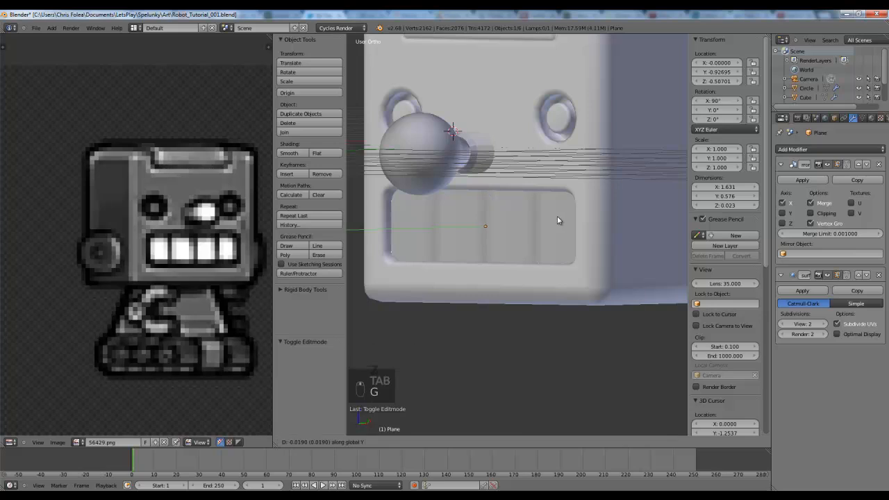
pyautogui.click(553, 218)
pyautogui.press('a')
pyautogui.scroll(-1, 452, 304)
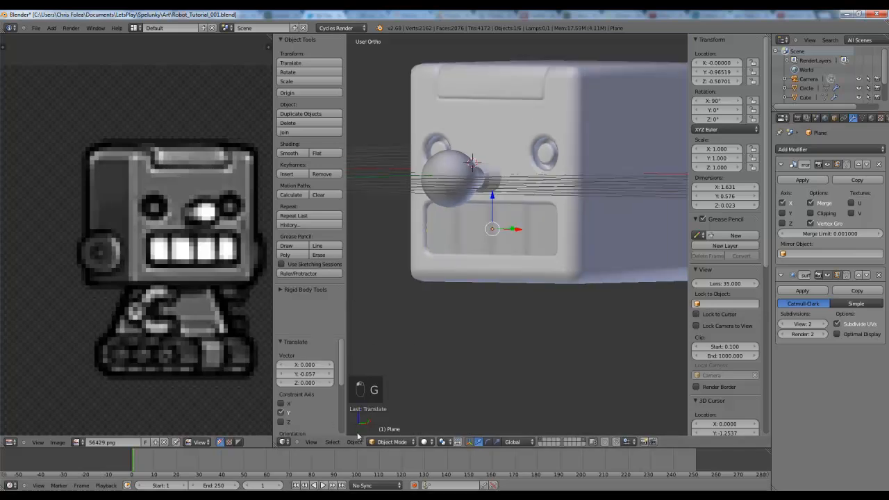
# - Preview the head with Rendered viewport shading from several angles and return to a solid right side view
pyautogui.click(423, 442)
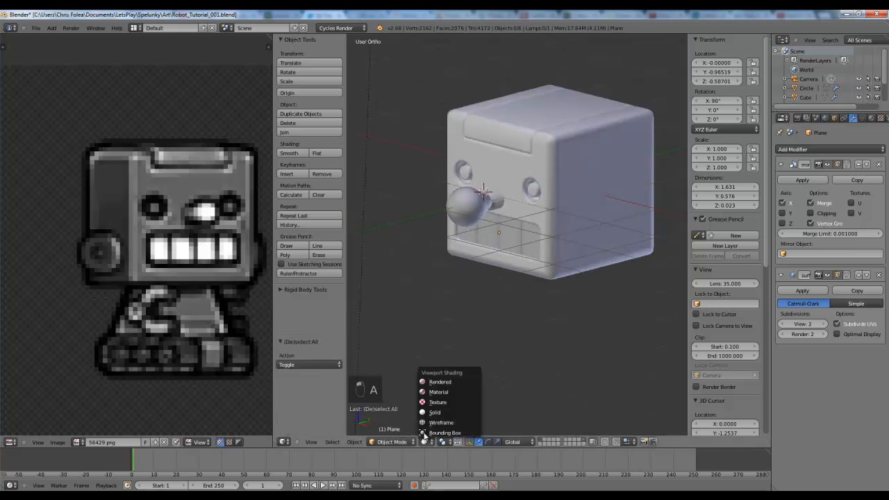
pyautogui.click(444, 383)
pyautogui.moveTo(462, 251)
pyautogui.mouseDown(button='middle')
pyautogui.moveTo(537, 246)
pyautogui.moveTo(556, 255)
pyautogui.moveTo(486, 277)
pyautogui.moveTo(500, 249)
pyautogui.moveTo(457, 306)
pyautogui.mouseUp(button='middle')
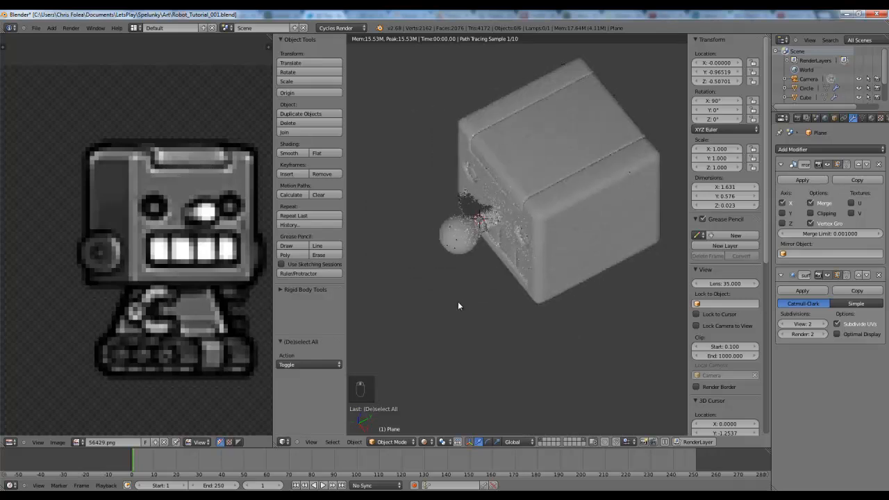
pyautogui.moveTo(480, 152)
pyautogui.mouseDown(button='middle')
pyautogui.moveTo(472, 138)
pyautogui.moveTo(486, 153)
pyautogui.mouseUp(button='middle')
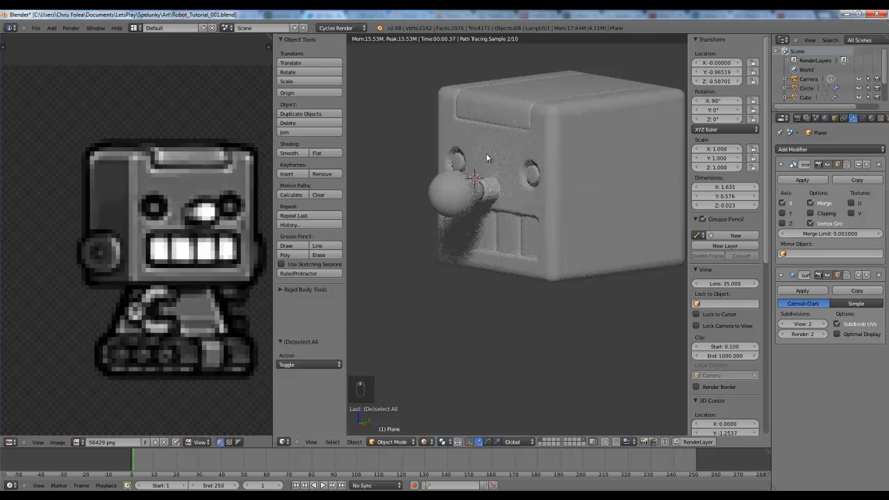
pyautogui.press('z')
pyautogui.press('z')
pyautogui.press('z')
pyautogui.press('KP_3')
pyautogui.press('KP_3')
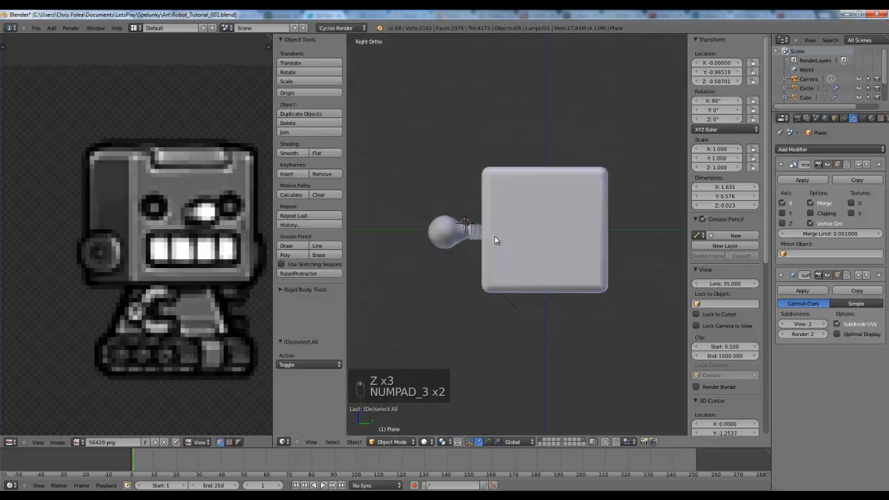
pyautogui.scroll(1, 478, 236)
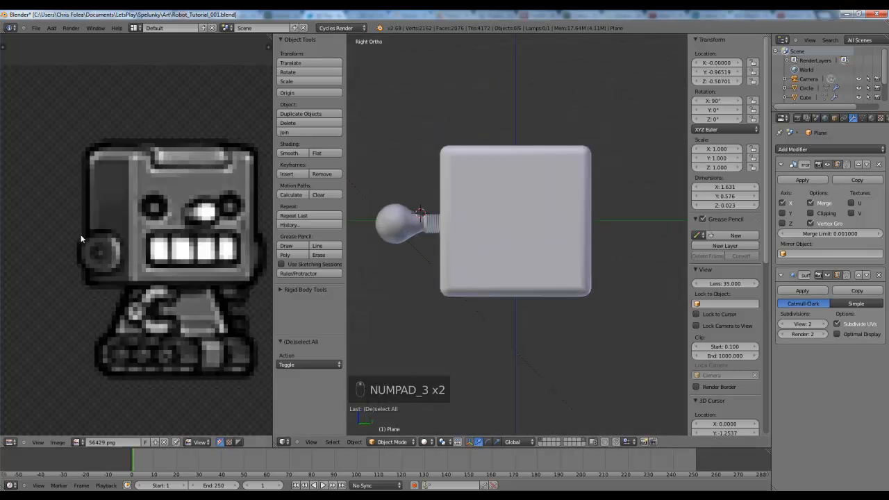
# - Add a cylinder mesh and rotate it 90° about the Y axis
pyautogui.hotkey('shift', 'a')
pyautogui.moveTo(487, 249)
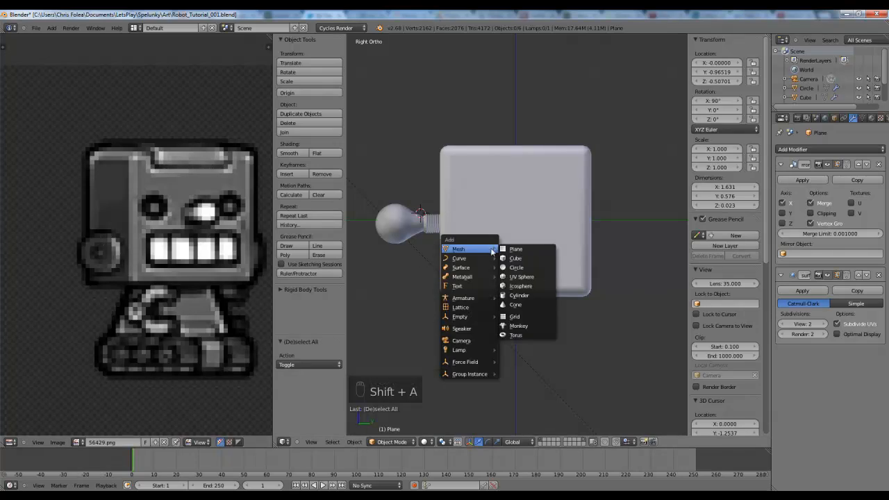
pyautogui.click(518, 296)
pyautogui.scroll(-3, 541, 255)
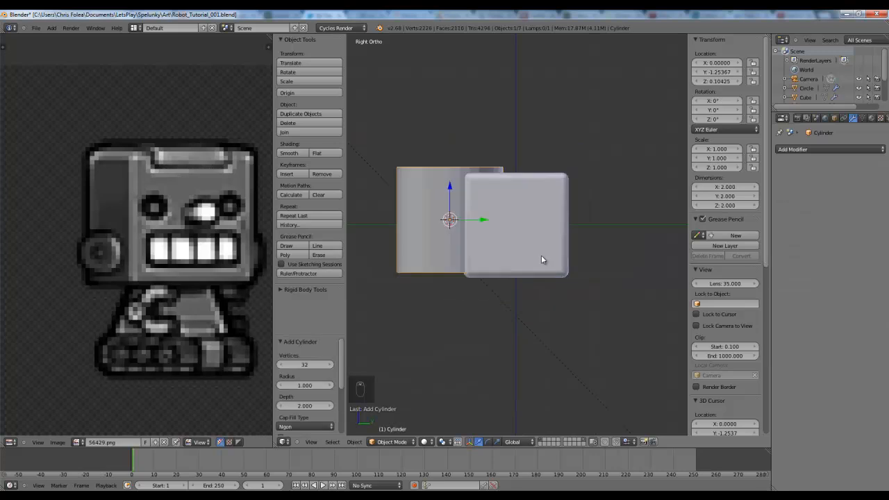
pyautogui.scroll(2, 507, 124)
pyautogui.press('r')
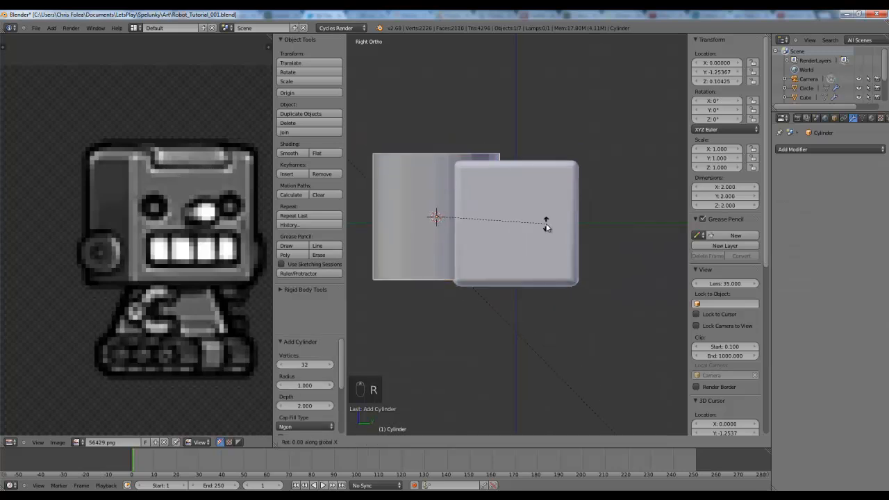
pyautogui.rightClick(545, 226)
pyautogui.moveTo(524, 229)
pyautogui.keyDown('shift'); pyautogui.mouseDown(button='middle')
pyautogui.moveTo(574, 240)
pyautogui.moveTo(578, 233)
pyautogui.moveTo(535, 241)
pyautogui.moveTo(496, 230)
pyautogui.mouseUp(button='middle'); pyautogui.keyUp('shift')
pyautogui.write('zry90')
pyautogui.press('Return')
pyautogui.press('z')
# - Place the cylinder over the lower front area of the head's side and scale it uniformly to about 0.371
pyautogui.press('g')
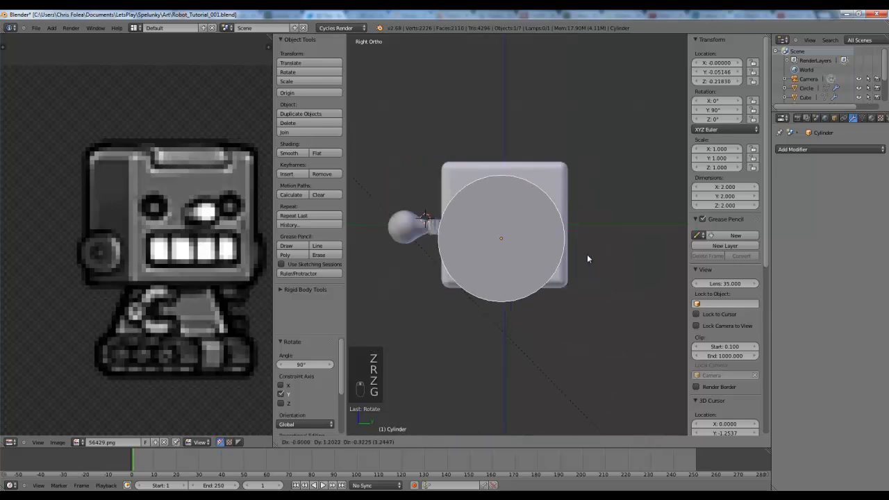
pyautogui.click(588, 259)
pyautogui.scroll(3, 588, 260)
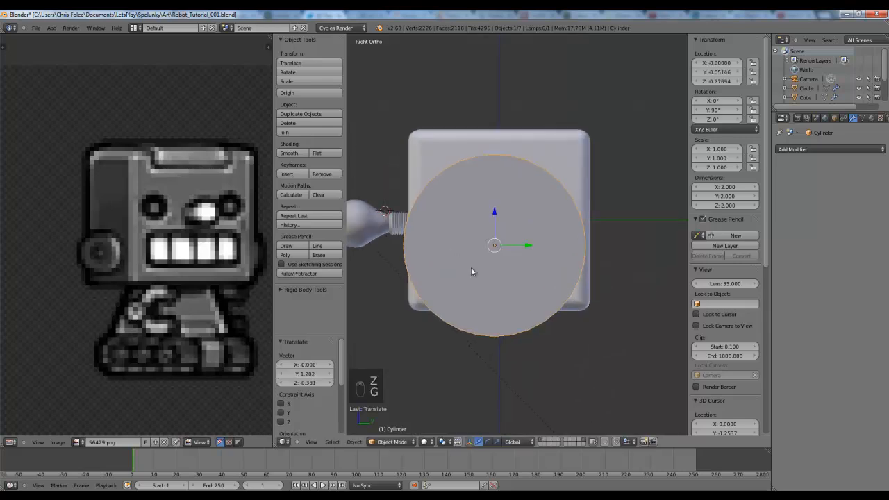
pyautogui.press('z')
pyautogui.press('s')
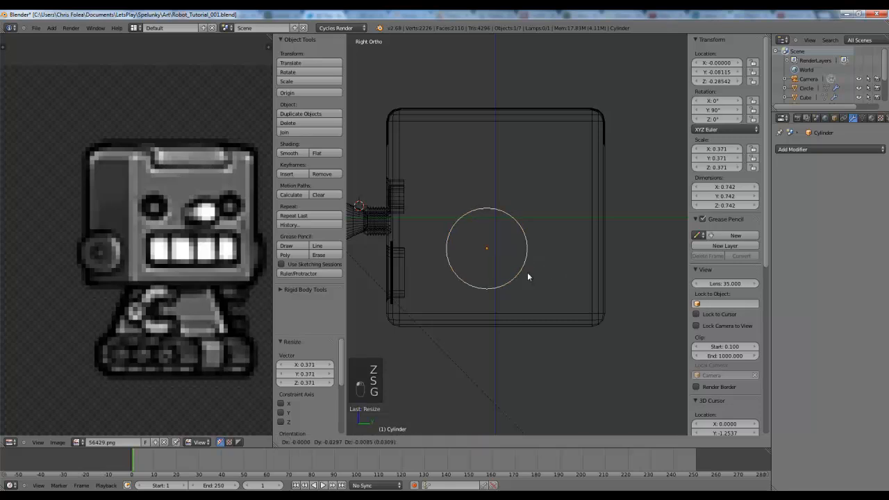
pyautogui.click(511, 286)
pyautogui.keyDown('shift'); pyautogui.moveTo(512, 286); pyautogui.dragTo(562, 271, button='middle'); pyautogui.keyUp('shift')
# - Reduce the head cube's depth to about 1.4 by moving its rear vertices along the Y axis toward the face
pyautogui.scroll(-5, 201, 263)
pyautogui.scroll(-6, 202, 266)
pyautogui.scroll(6, 145, 203)
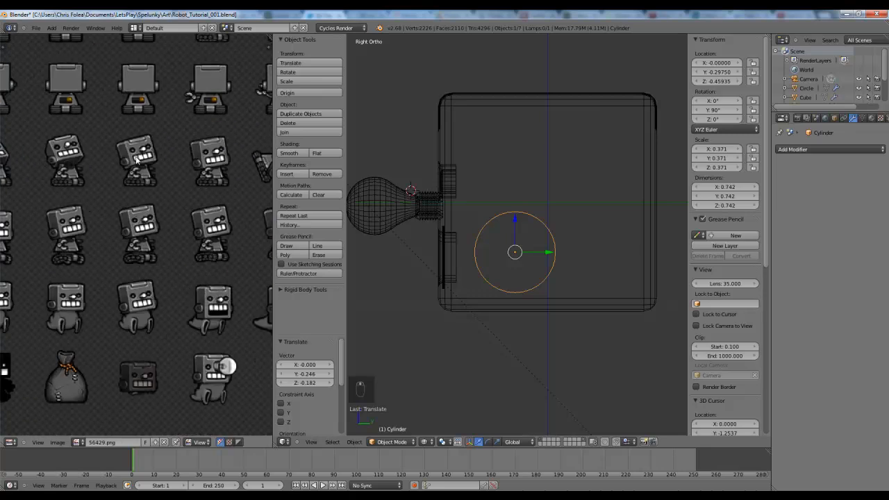
pyautogui.scroll(-6, 142, 158)
pyautogui.moveTo(156, 148); pyautogui.dragTo(116, 227, button='middle')
pyautogui.rightClick(619, 308)
pyautogui.press('Tab')
pyautogui.scroll(-2, 628, 222)
pyautogui.press('a')
pyautogui.press('a')
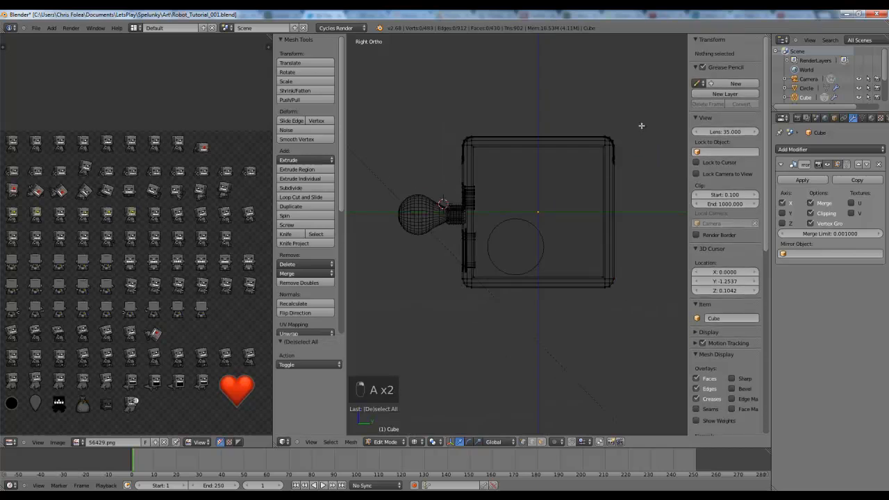
pyautogui.moveTo(653, 111); pyautogui.dragTo(581, 338)
pyautogui.press('g')
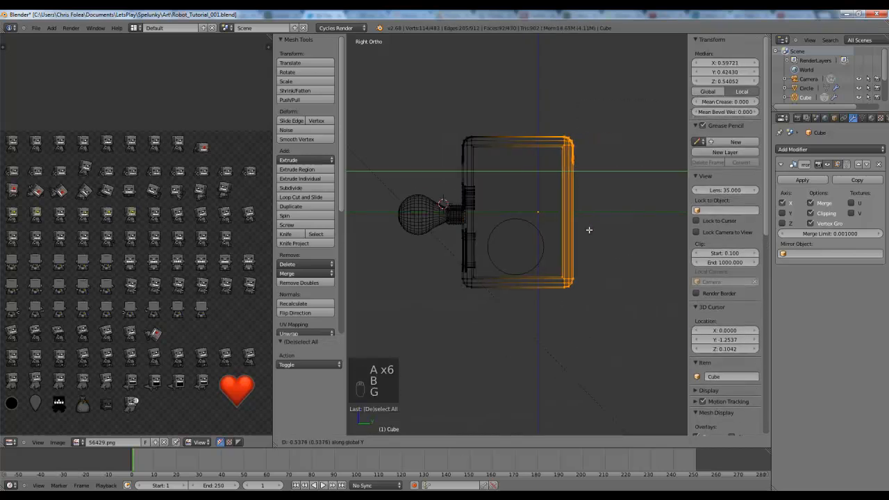
pyautogui.click(584, 230)
pyautogui.press('Tab')
pyautogui.press('z')
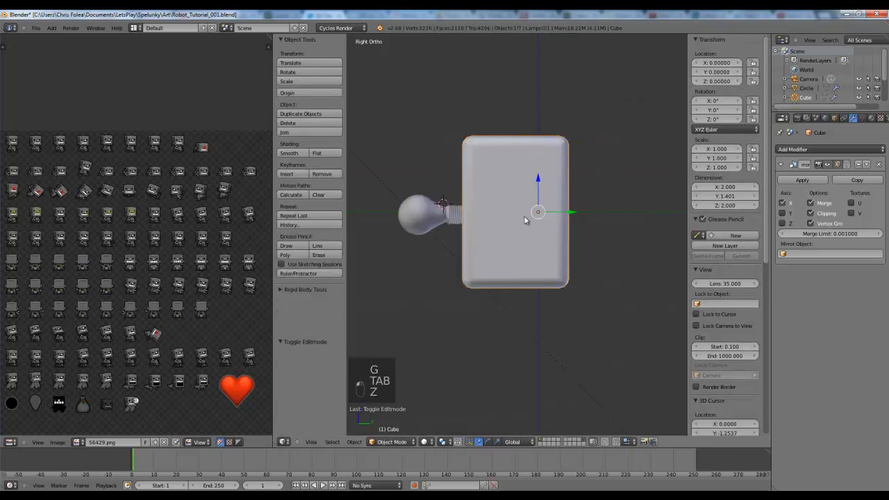
# - Add a centred loop cut to the cylinder, splitting it into two halves across its X axis
pyautogui.press('z')
pyautogui.rightClick(533, 234)
pyautogui.press('KP_1')
pyautogui.press('z')
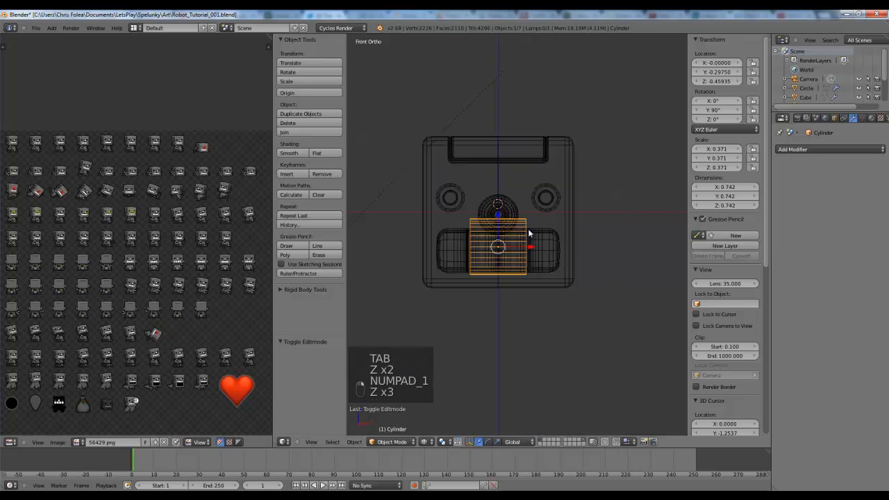
pyautogui.press('a')
pyautogui.press('a')
pyautogui.press('a')
pyautogui.press('a')
pyautogui.rightClick(526, 221)
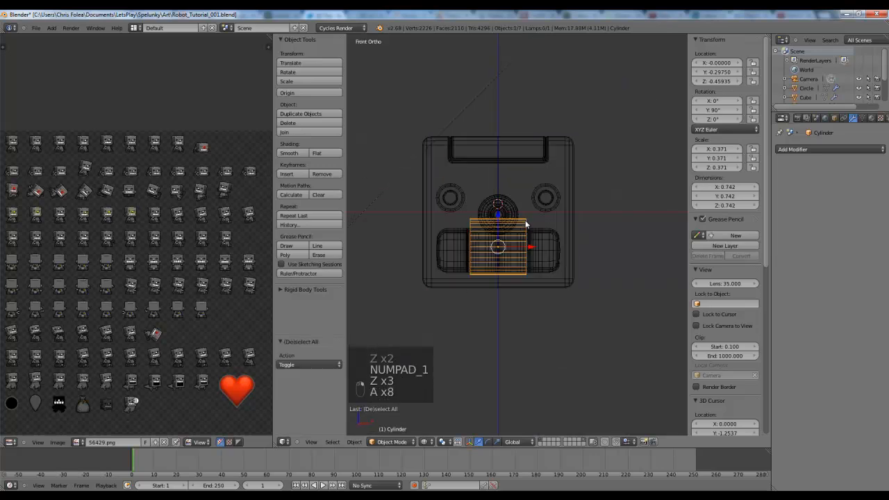
pyautogui.press('Tab')
pyautogui.press('a')
pyautogui.press('a')
pyautogui.hotkey('ctrl', 'r')
# - Delete the vertices of the cylinder's half on the negative X side
pyautogui.press('a')
pyautogui.press('b')
pyautogui.moveTo(438, 192); pyautogui.dragTo(475, 306)
pyautogui.press('Delete')
pyautogui.click(444, 299)
pyautogui.press('Tab')
# - Add a Mirror modifier to the half cylinder and apply the object's rotation
pyautogui.click(844, 148)
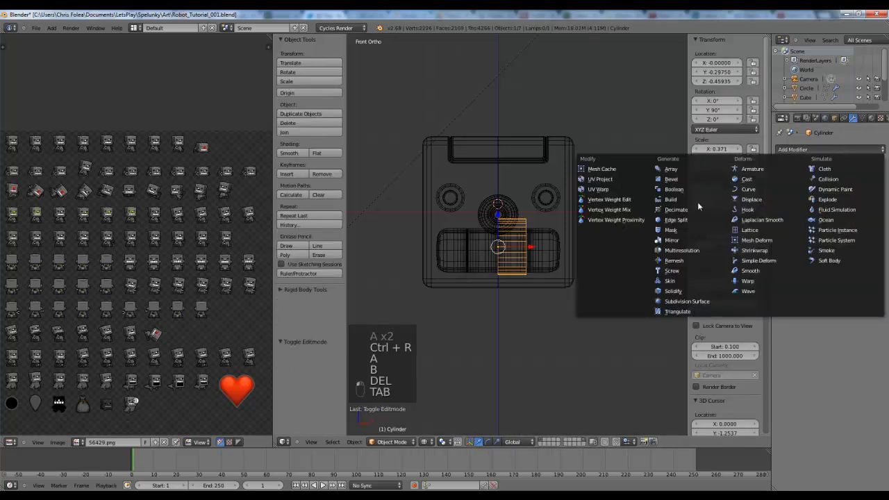
pyautogui.click(671, 240)
pyautogui.press('Tab')
pyautogui.scroll(2, 521, 214)
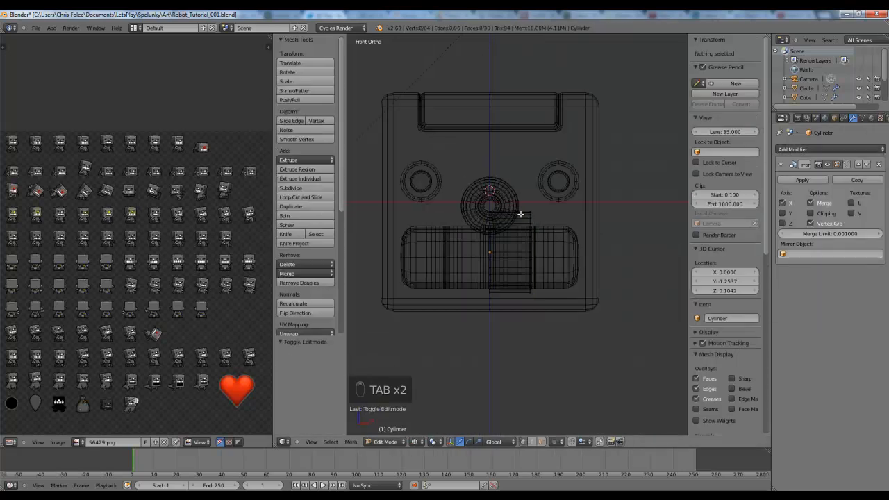
pyautogui.press('Tab')
pyautogui.hotkey('ctrl', 'a')
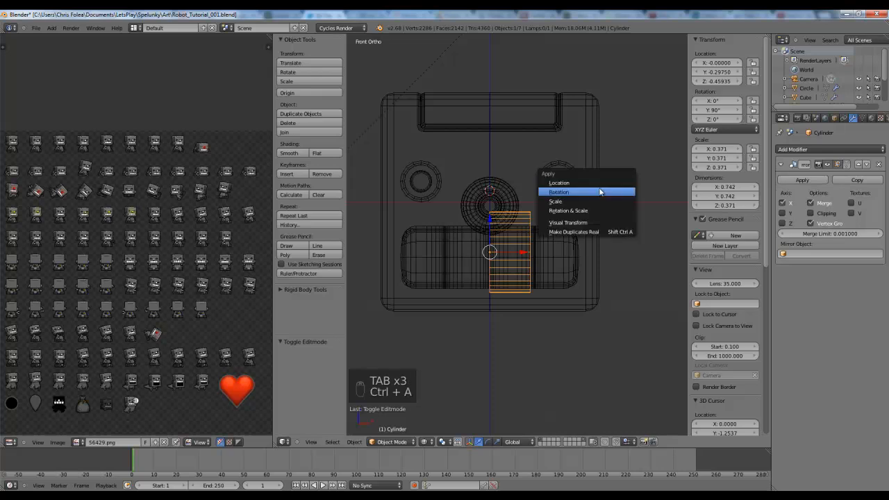
pyautogui.click(600, 190)
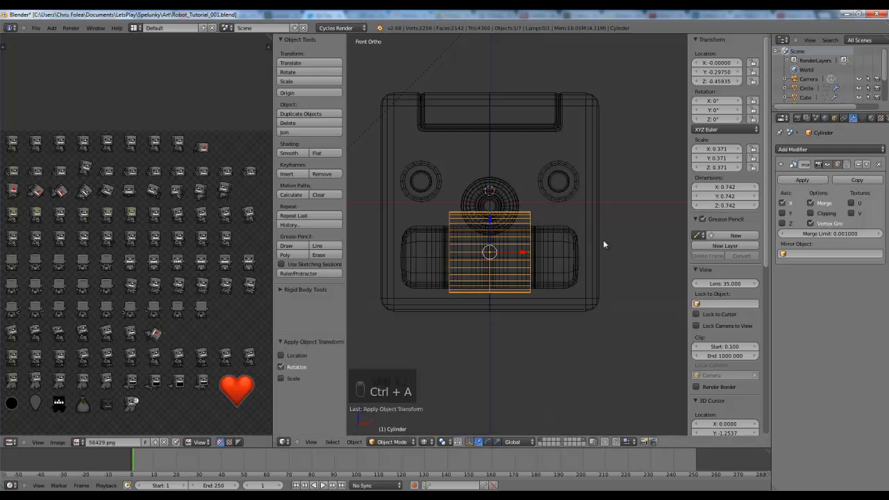
# - Move the whole cylinder mesh about 0.959 along the X axis to the outer side of the head
pyautogui.press('Tab')
pyautogui.press('a')
pyautogui.press('a')
pyautogui.press('g')
pyautogui.press('x')
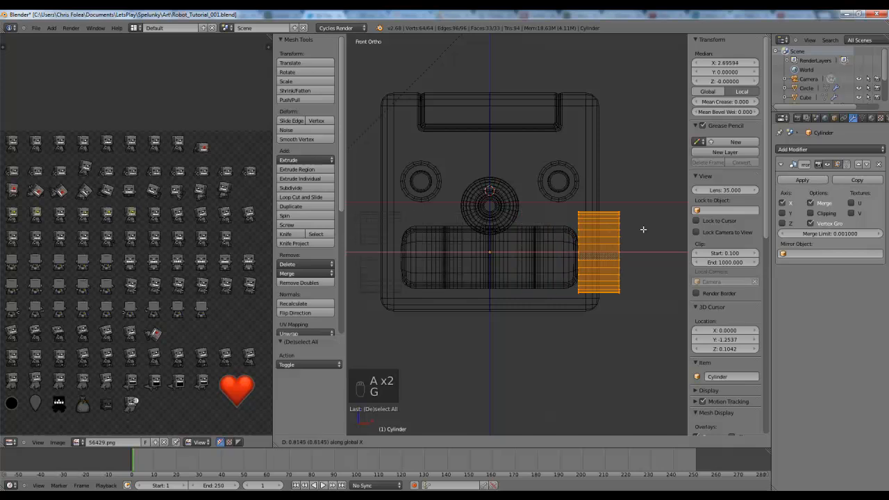
pyautogui.click(653, 229)
pyautogui.keyDown('shift'); pyautogui.moveTo(653, 230); pyautogui.dragTo(633, 231, button='middle'); pyautogui.keyUp('shift')
# - Thin the ear cylinder by moving its outer end vertices about -0.170 along the X axis
pyautogui.scroll(3, 209, 239)
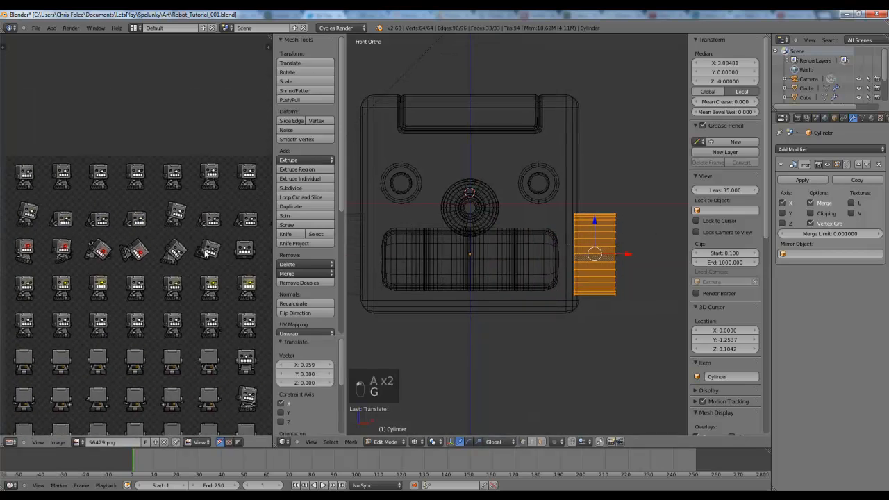
pyautogui.scroll(4, 145, 216)
pyautogui.press('a')
pyautogui.press('b')
pyautogui.moveTo(643, 193); pyautogui.dragTo(603, 319)
pyautogui.click(616, 312)
pyautogui.press('b')
pyautogui.press('g')
pyautogui.press('x')
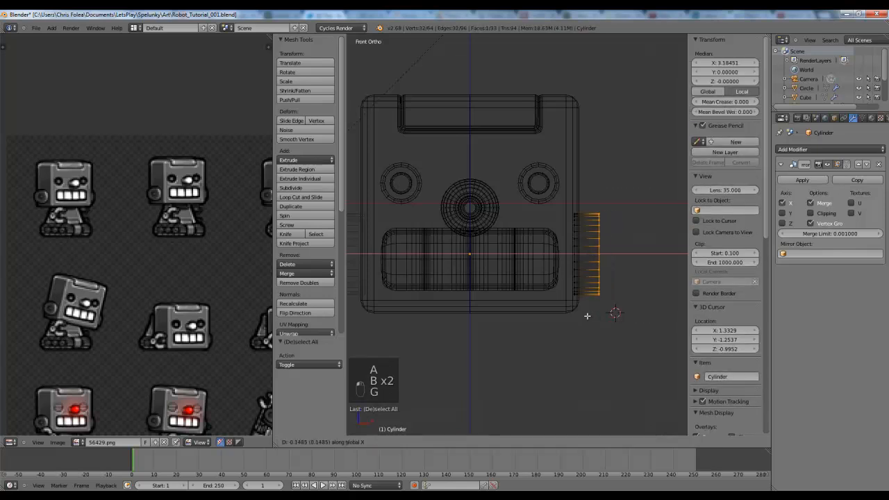
pyautogui.click(586, 315)
# - Bevel the ear cylinder's outer rim with 3 segments and an offset of about 0.23
pyautogui.press('KP_3')
pyautogui.press('z')
pyautogui.scroll(2, 555, 233)
pyautogui.moveTo(533, 219)
pyautogui.mouseDown(button='middle')
pyautogui.moveTo(538, 225)
pyautogui.moveTo(580, 198)
pyautogui.mouseUp(button='middle')
pyautogui.scroll(3, 116, 205)
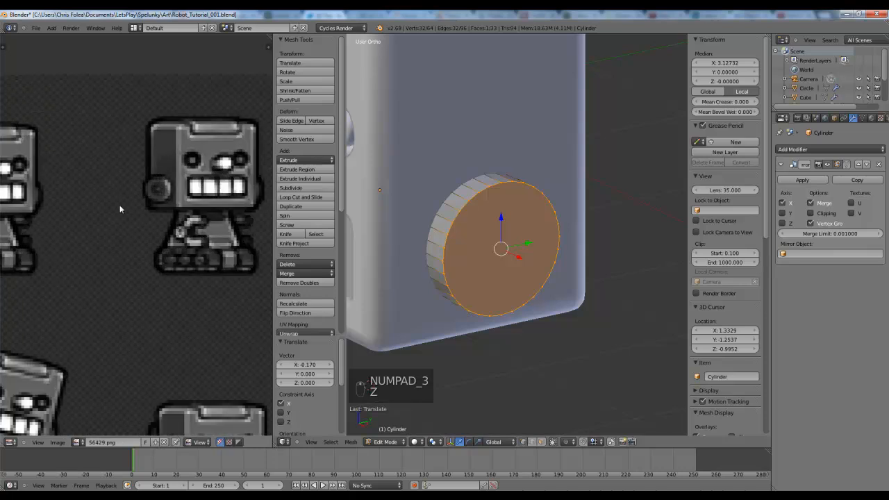
pyautogui.hotkey('ctrl', 'b')
pyautogui.scroll(2, 621, 256)
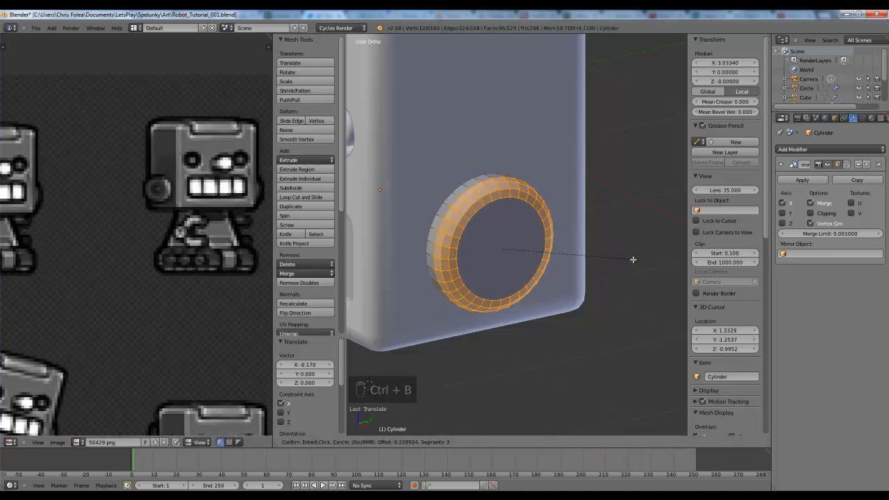
pyautogui.click(634, 258)
pyautogui.press('a')
# - Inset the ear's round outer face by extruding it in place and scaling it to about 0.644
pyautogui.press('KP_3')
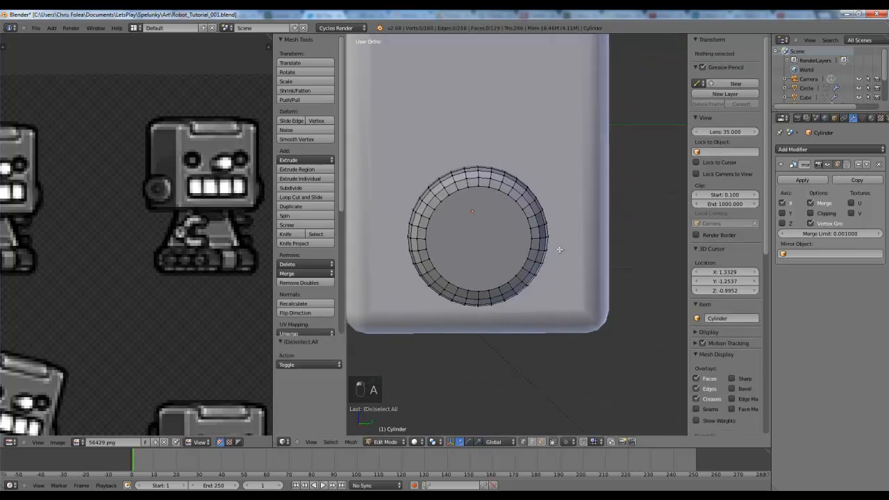
pyautogui.hotkey('ctrl', 'Tab')
pyautogui.click(525, 267)
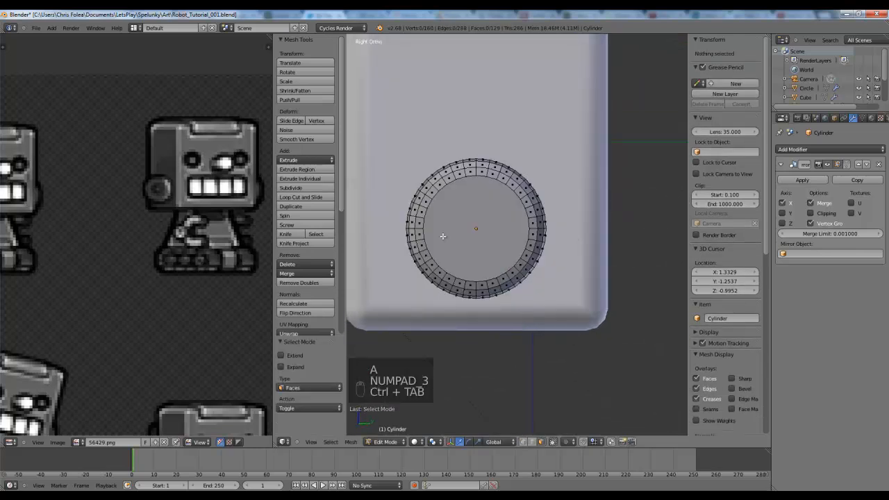
pyautogui.rightClick(438, 223)
pyautogui.press('e')
pyautogui.rightClick(580, 248)
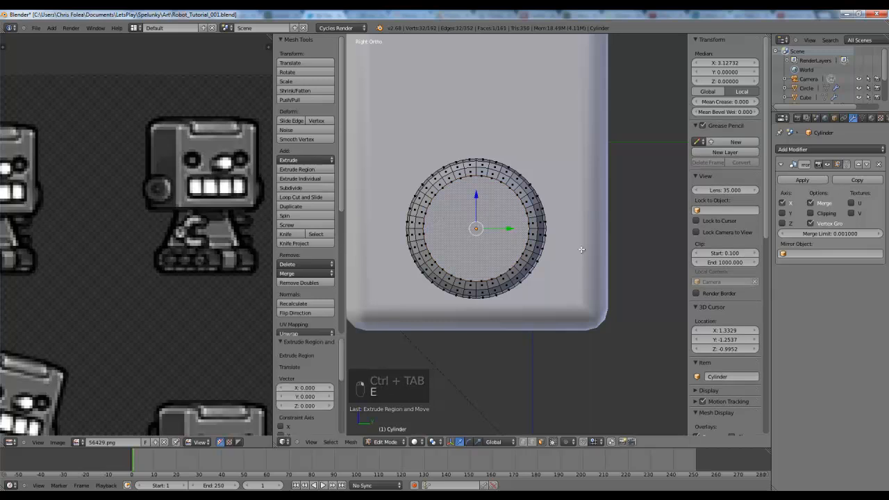
pyautogui.press('s')
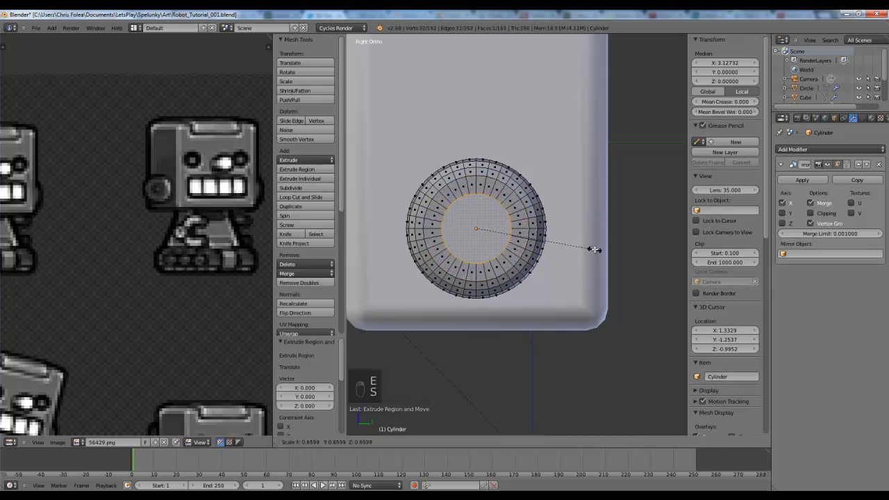
pyautogui.click(592, 246)
# - Extrude the inset face inward about 0.1 along the X axis to form a recess in the ear
pyautogui.moveTo(553, 244); pyautogui.dragTo(562, 251, button='middle')
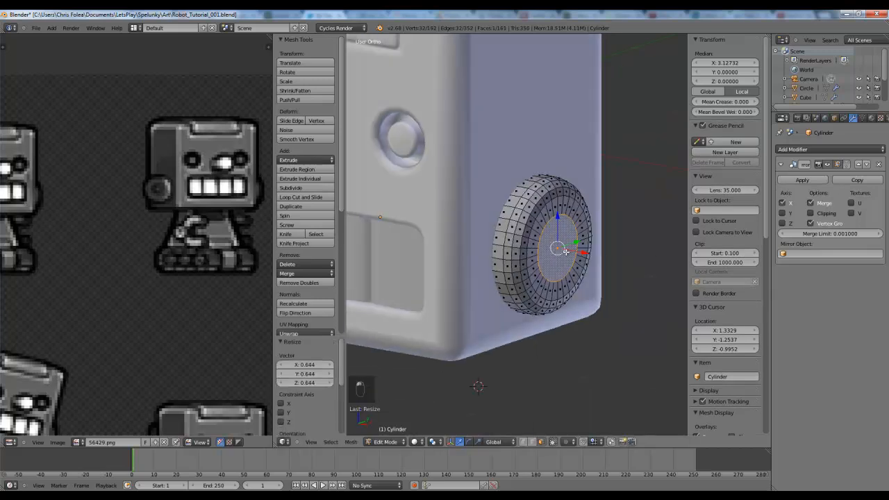
pyautogui.press('e')
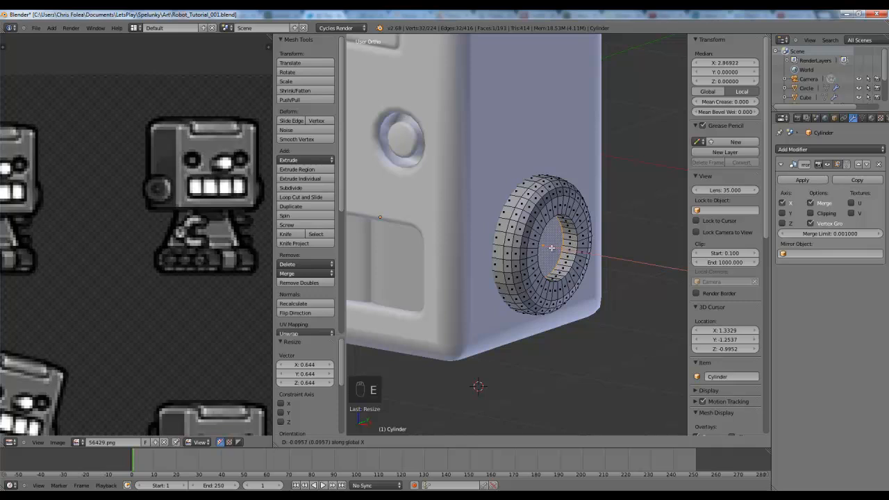
pyautogui.click(552, 248)
pyautogui.press('a')
# - Bevel the edge loop around the ear's recess with 3 segments and an offset of about 0.153
pyautogui.moveTo(551, 248); pyautogui.dragTo(496, 221, button='middle')
pyautogui.scroll(3, 495, 221)
pyautogui.hotkey('ctrl', 'Tab')
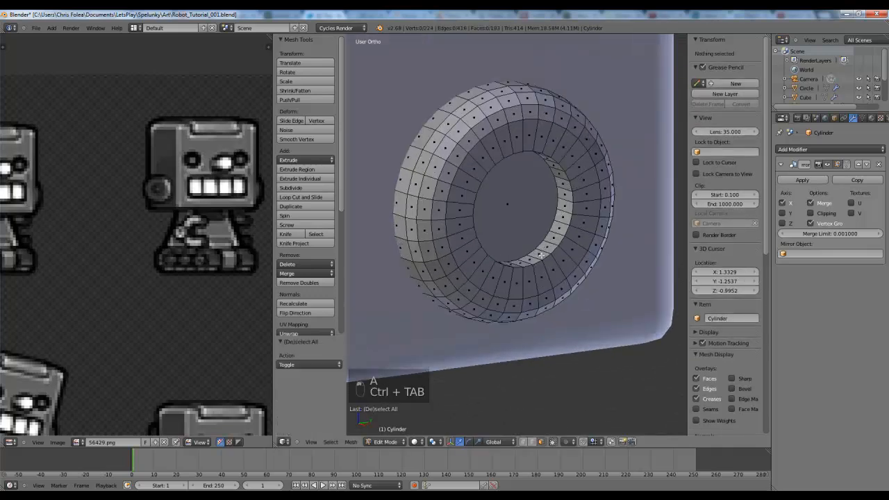
pyautogui.keyDown('alt'); pyautogui.rightClick(548, 257); pyautogui.keyUp('alt')
pyautogui.click(542, 246)
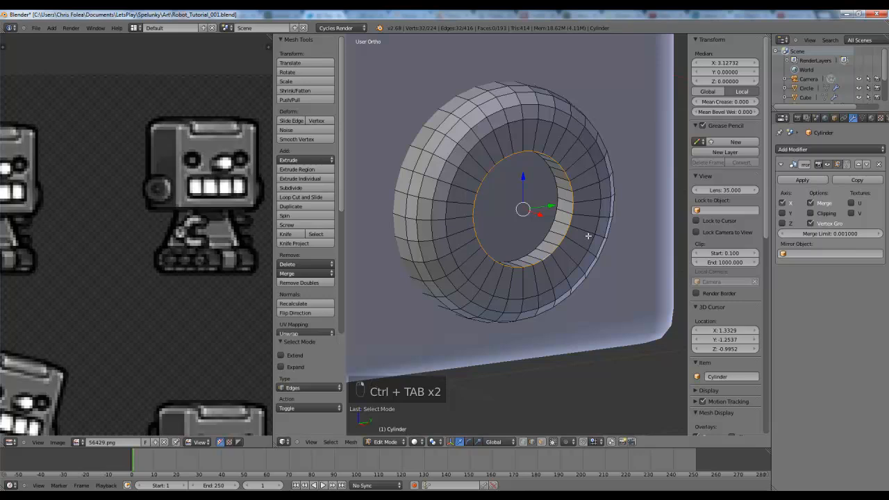
pyautogui.hotkey('ctrl', 'b')
pyautogui.click(639, 248)
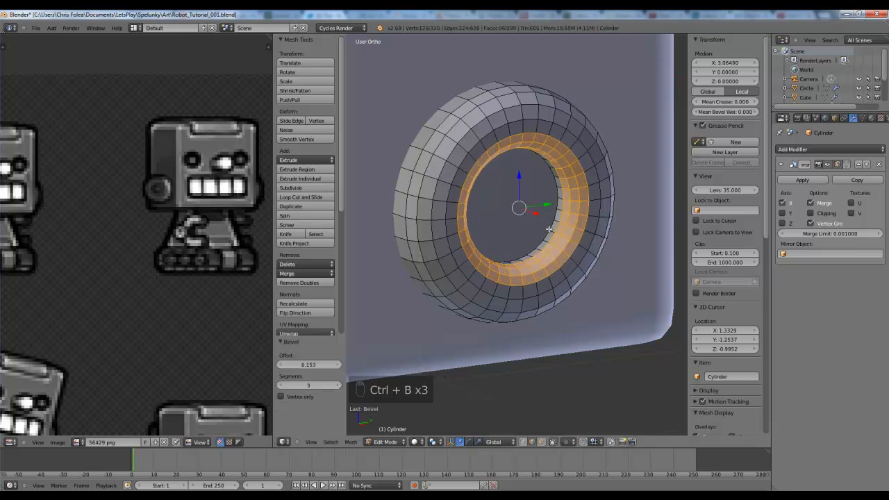
# - Extrude the recess's floor face in place and scale it to about 0.690
pyautogui.hotkey('ctrl', 'Tab')
pyautogui.moveTo(591, 293); pyautogui.dragTo(519, 286, button='middle')
pyautogui.press('a')
pyautogui.hotkey('ctrl', 'Tab')
pyautogui.click(519, 287)
pyautogui.press('e')
pyautogui.press('s')
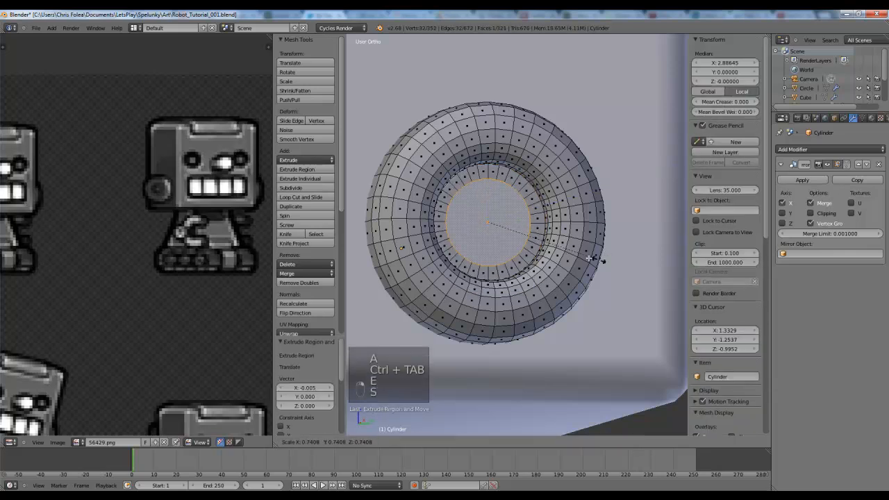
pyautogui.click(591, 258)
# - Extrude the small inner disc face outward to roughly the ear's outer rim level, forming a central hub
pyautogui.scroll(3, 222, 180)
pyautogui.scroll(-5, 230, 183)
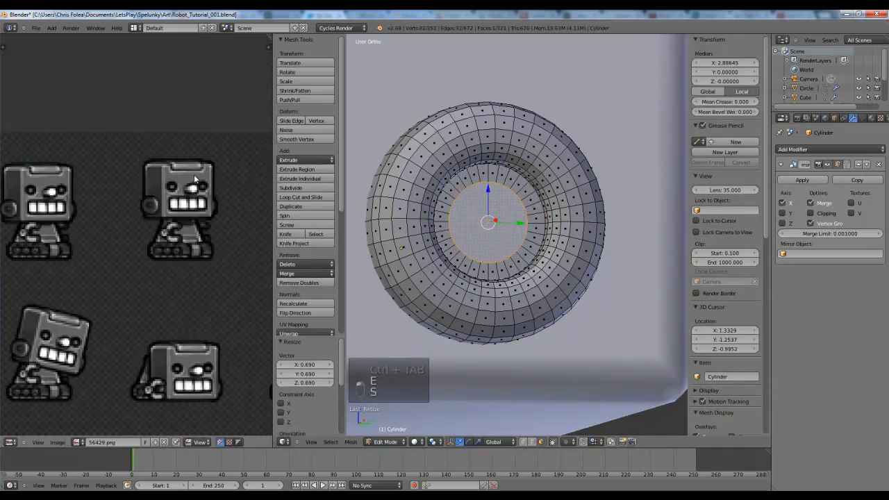
pyautogui.press('KP_1')
pyautogui.press('z')
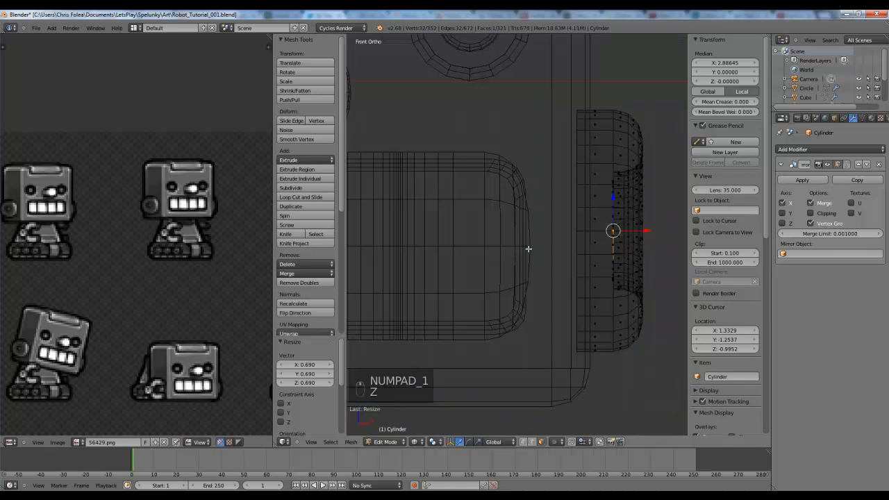
pyautogui.press('e')
pyautogui.click(531, 276)
pyautogui.press('z')
# - Bevel the edge loop around the hub's end face with 3 segments and an offset of about 0.118
pyautogui.moveTo(531, 275); pyautogui.dragTo(422, 297, button='middle')
pyautogui.press('a')
pyautogui.keyDown('shift'); pyautogui.moveTo(422, 297); pyautogui.dragTo(446, 214, button='middle'); pyautogui.keyUp('shift')
pyautogui.moveTo(446, 214); pyautogui.dragTo(457, 173, button='middle')
pyautogui.hotkey('ctrl', 'Tab')
pyautogui.click(459, 163)
pyautogui.keyDown('alt'); pyautogui.rightClick(494, 187); pyautogui.keyUp('alt')
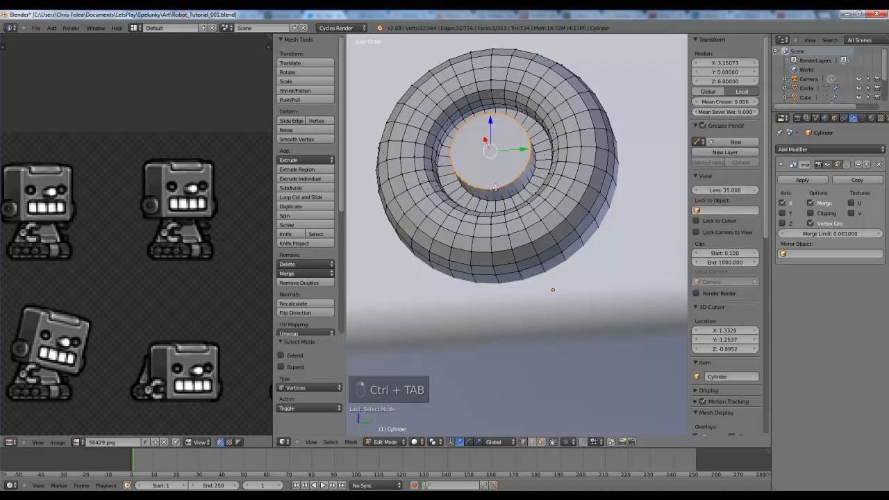
pyautogui.hotkey('ctrl', 'b')
pyautogui.hotkey('ctrl', 'b')
pyautogui.click(627, 199)
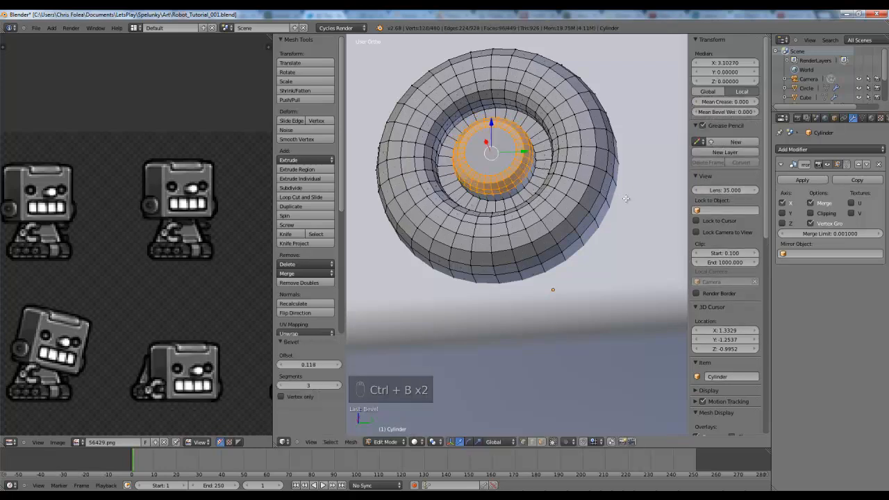
pyautogui.press('KP_3')
pyautogui.scroll(3, 470, 255)
pyautogui.press('a')
pyautogui.press('a')
pyautogui.press('z')
pyautogui.keyDown('alt'); pyautogui.rightClick(469, 255); pyautogui.keyUp('alt')
pyautogui.press('z')
pyautogui.moveTo(469, 255); pyautogui.dragTo(452, 247, button='middle')
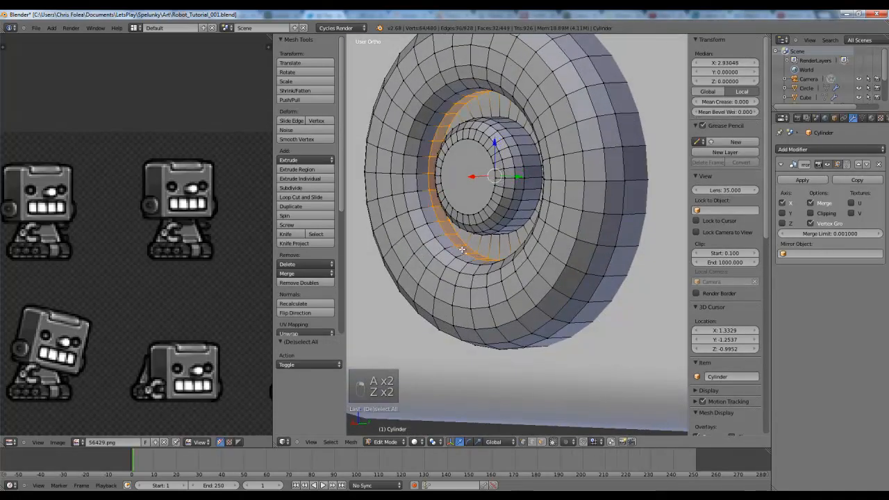
pyautogui.keyDown('alt'); pyautogui.keyDown('shift'); pyautogui.rightClick(452, 253); pyautogui.keyUp('shift'); pyautogui.keyUp('alt')
pyautogui.press('KP_1')
pyautogui.press('KP_3')
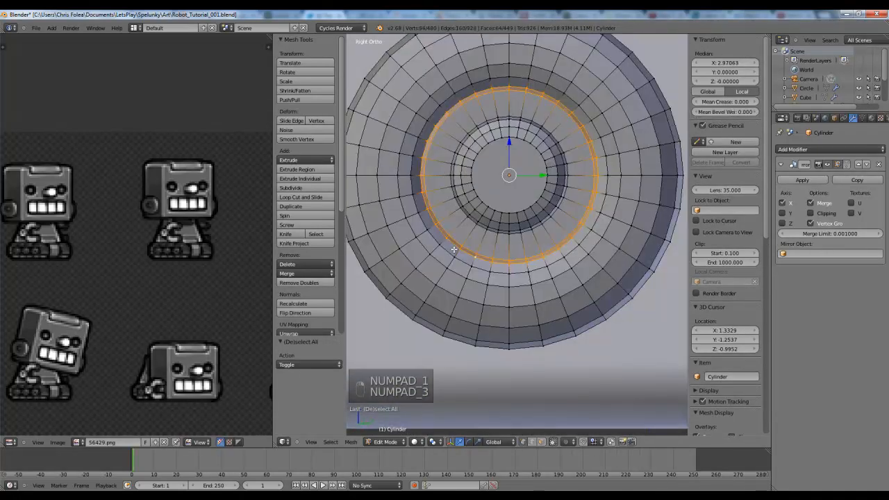
pyautogui.keyDown('shift'); pyautogui.moveTo(605, 246); pyautogui.dragTo(574, 315, button='middle'); pyautogui.keyUp('shift')
pyautogui.press('a')
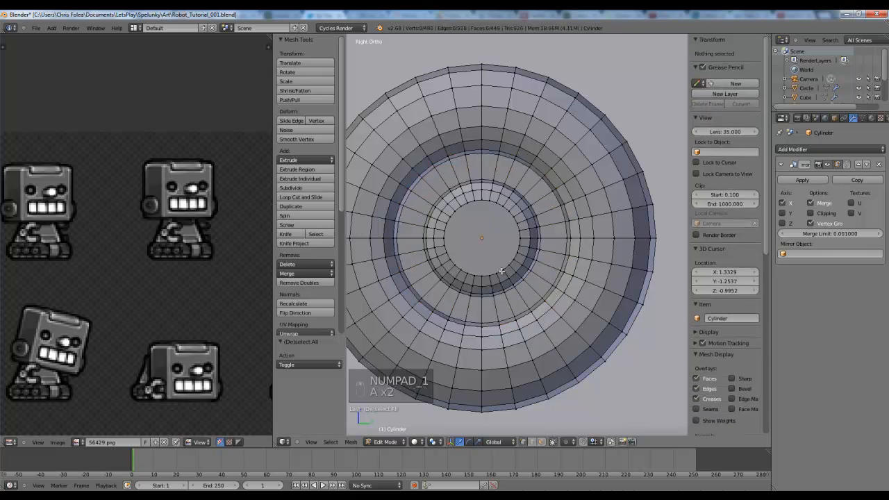
# - Hide the ear's central hub and recess floor geometry to expose the recess's inner rim
pyautogui.press('a')
pyautogui.moveTo(506, 261)
pyautogui.mouseDown(button='middle')
pyautogui.moveTo(486, 229)
pyautogui.moveTo(507, 274)
pyautogui.mouseUp(button='middle')
pyautogui.press('h')
pyautogui.press('KP_3')
pyautogui.press('z')
# - Scale the recess's innermost edge loops to 0.834 in Y and Z with smooth proportional editing
pyautogui.keyDown('alt'); pyautogui.rightClick(523, 327); pyautogui.keyUp('alt')
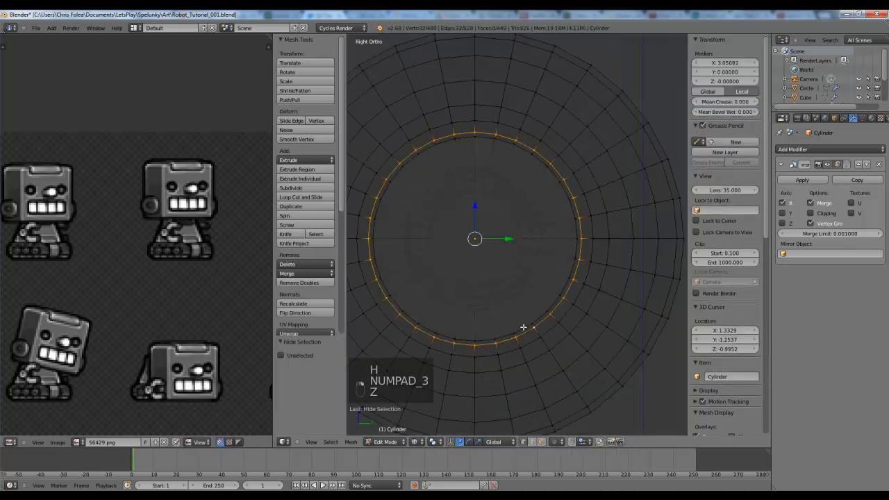
pyautogui.press('z')
pyautogui.press('z')
pyautogui.keyDown('alt'); pyautogui.keyDown('shift'); pyautogui.rightClick(525, 324); pyautogui.keyUp('shift'); pyautogui.keyUp('alt')
pyautogui.press('z')
pyautogui.keyDown('shift'); pyautogui.moveTo(575, 246); pyautogui.dragTo(575, 277, button='middle'); pyautogui.keyUp('shift')
pyautogui.press('s')
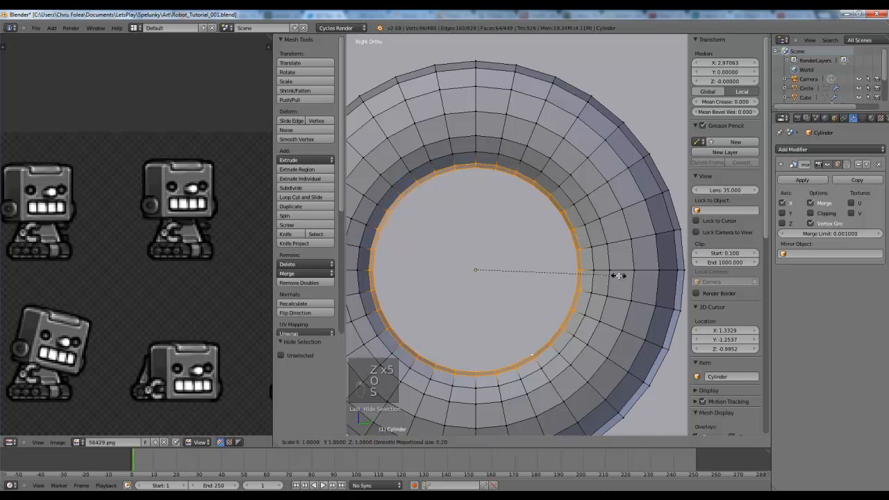
pyautogui.rightClick(619, 276)
pyautogui.rightClick(618, 275)
pyautogui.press('s')
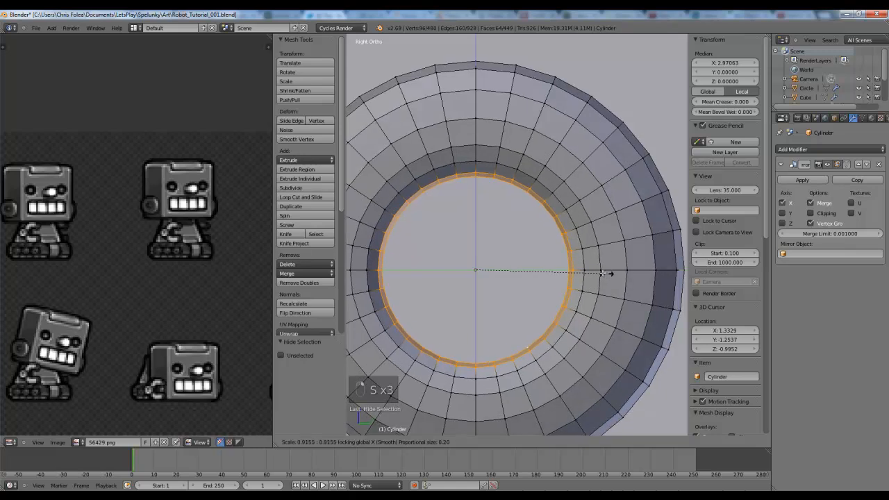
pyautogui.click(597, 272)
# - Scale the same recess loops slightly smaller in Y and Z once more and leave Edit Mode
pyautogui.press('z')
pyautogui.press('s')
pyautogui.hotkey('shift', 'x')
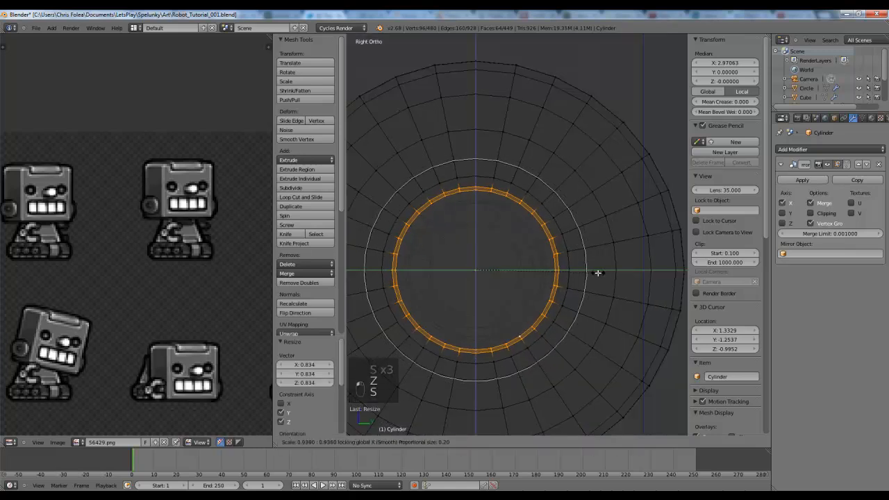
pyautogui.click(603, 273)
pyautogui.press('z')
pyautogui.press('a')
pyautogui.press('Tab')
# - Apply smooth shading to the ear object and deselect it
pyautogui.press('a')
pyautogui.scroll(-3, 597, 271)
pyautogui.moveTo(555, 265); pyautogui.dragTo(538, 231, button='middle')
pyautogui.scroll(-3, 538, 232)
pyautogui.moveTo(534, 295); pyautogui.dragTo(531, 249, button='middle')
pyautogui.scroll(5, 465, 286)
pyautogui.scroll(-5, 538, 268)
pyautogui.scroll(3, 542, 325)
pyautogui.rightClick(530, 248)
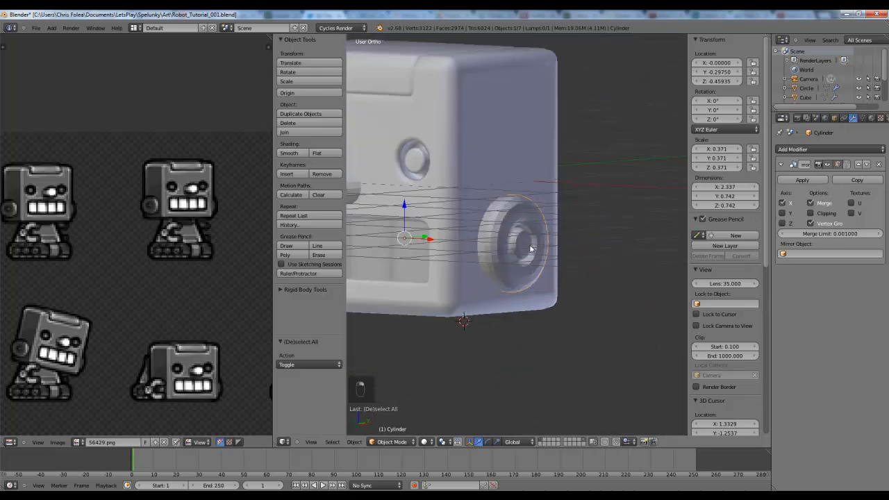
pyautogui.scroll(4, 172, 175)
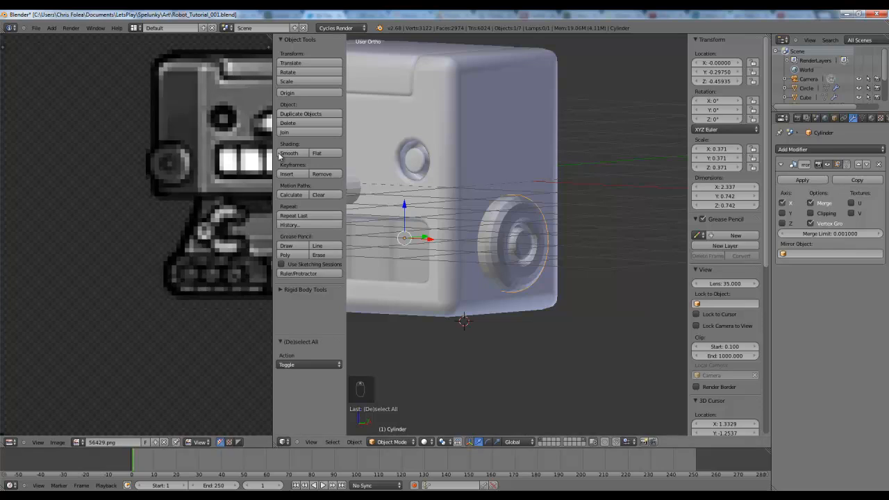
pyautogui.scroll(-3, 581, 267)
pyautogui.press('a')
pyautogui.scroll(-3, 525, 293)
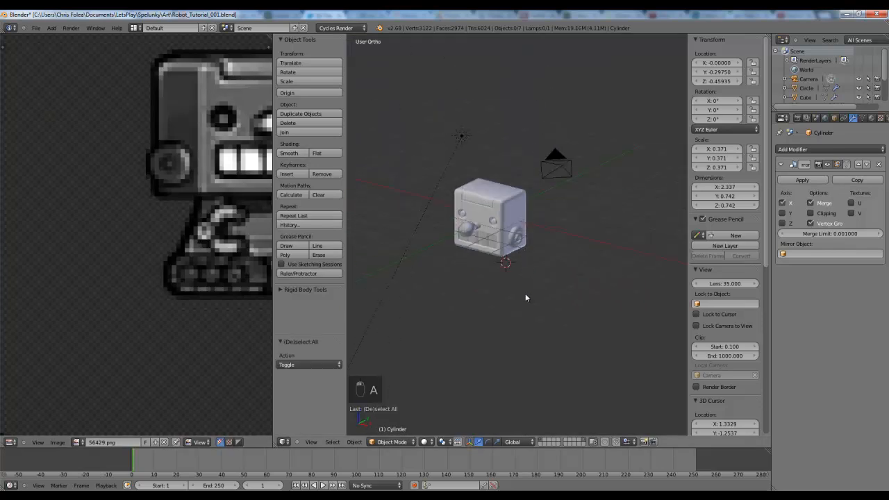
pyautogui.scroll(3, 533, 241)
pyautogui.press('z')
pyautogui.rightClick(532, 241)
pyautogui.rightClick(517, 243)
pyautogui.press('z')
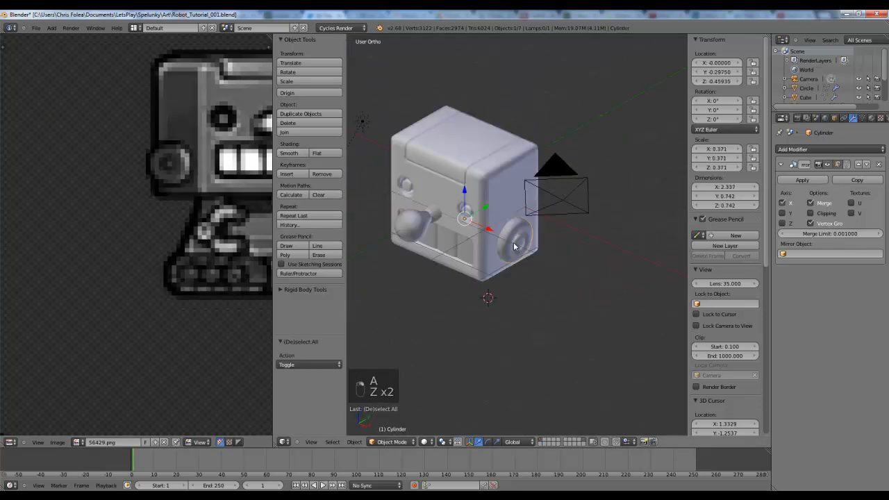
pyautogui.scroll(2, 512, 235)
pyautogui.press('g')
pyautogui.rightClick(497, 238)
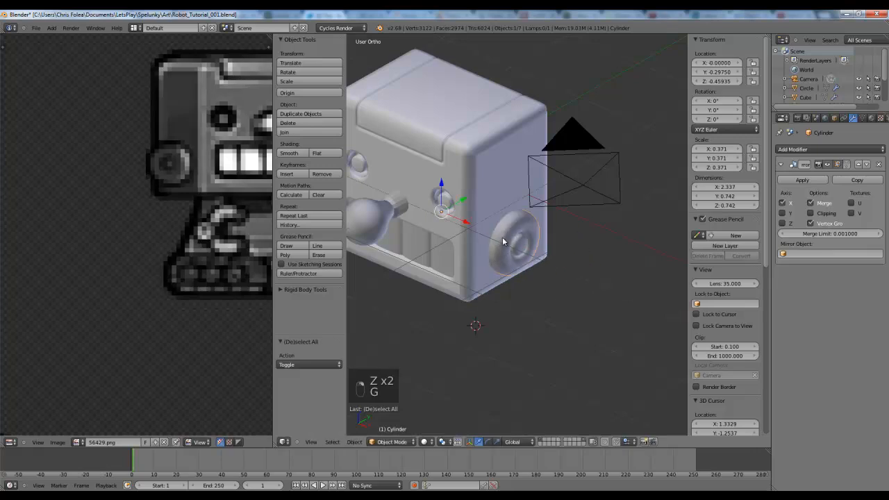
pyautogui.hotkey('shift', 'h')
pyautogui.moveTo(550, 232); pyautogui.dragTo(514, 240, button='middle')
pyautogui.hotkey('shift', 'h')
pyautogui.hotkey('alt', 'h')
pyautogui.press('a')
# - Try to move the ear's visible outer ring outward along X in the front view
pyautogui.rightClick(497, 241)
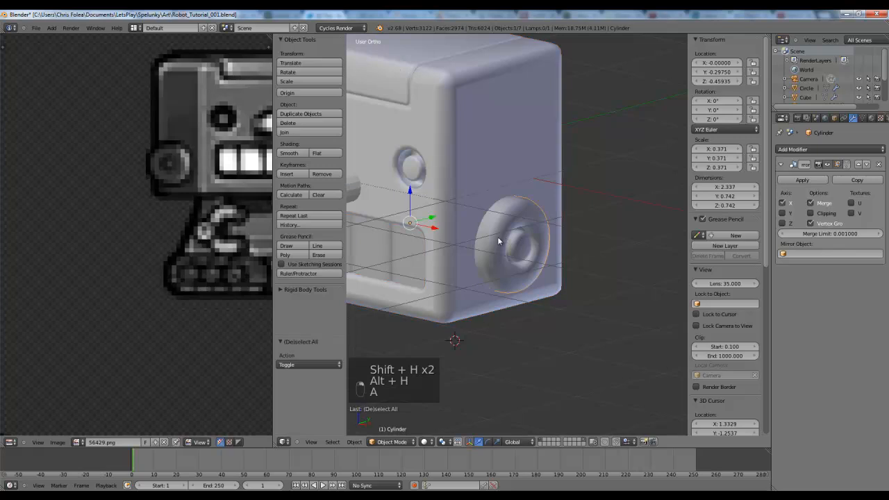
pyautogui.press('KP_1')
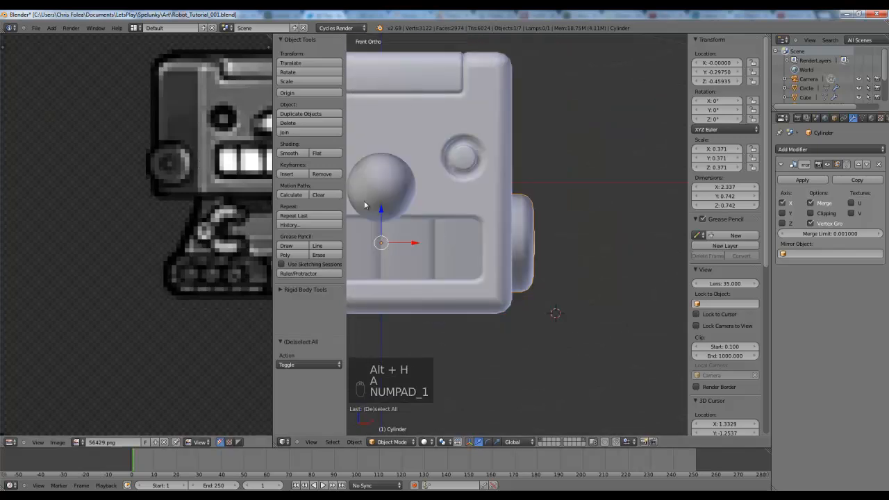
pyautogui.press('Tab')
pyautogui.press('z')
pyautogui.press('a')
pyautogui.press('b')
pyautogui.moveTo(582, 126); pyautogui.dragTo(442, 389)
pyautogui.press('g')
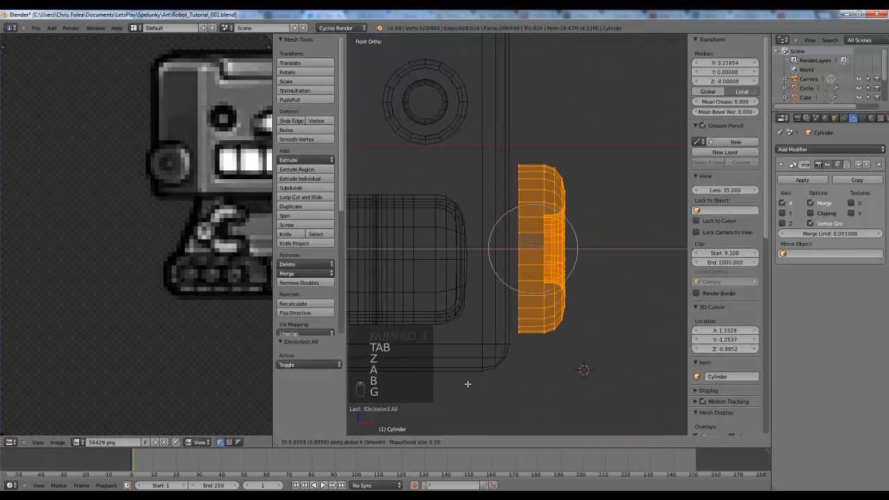
pyautogui.click(459, 328)
pyautogui.hotkey('ctrl', 'Tab')
pyautogui.click(458, 341)
# - Reveal the hidden hub geometry and move the whole ear outward along X by about 0.063
pyautogui.press('a')
pyautogui.hotkey('alt', 'h')
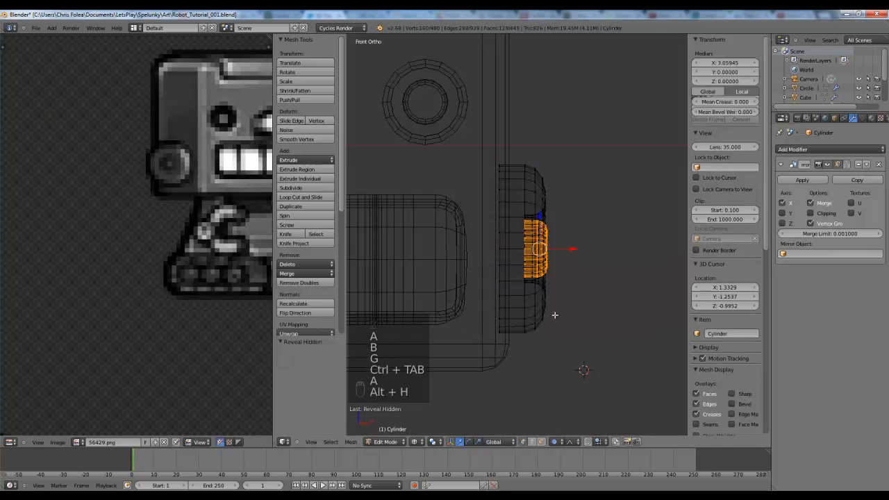
pyautogui.press('a')
pyautogui.press('b')
pyautogui.moveTo(591, 109); pyautogui.dragTo(445, 386)
pyautogui.press('g')
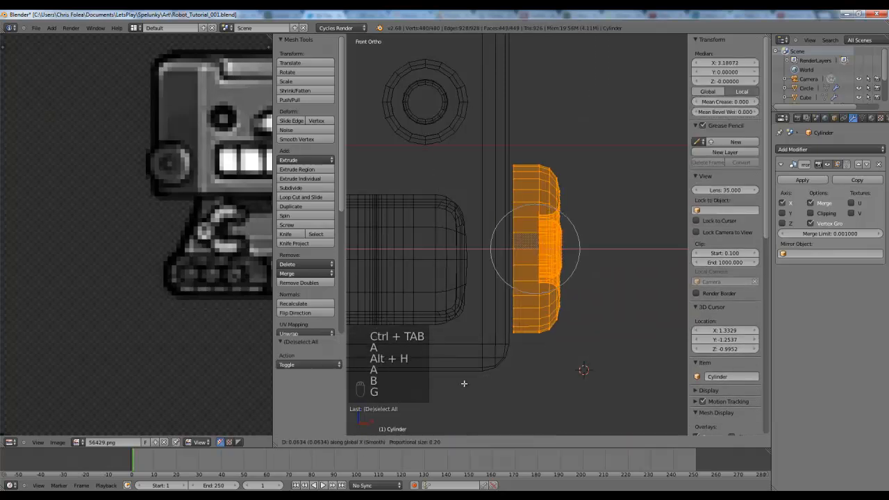
pyautogui.click(464, 384)
# - Fill the ear's open end facing the head with a face and bevel its rim with 3 segments and an offset of about 0.045
pyautogui.press('a')
pyautogui.keyDown('alt'); pyautogui.rightClick(515, 249); pyautogui.keyUp('alt')
pyautogui.press('z')
pyautogui.moveTo(515, 249); pyautogui.dragTo(578, 254, button='middle')
pyautogui.press('z')
pyautogui.hotkey('ctrl', 'b')
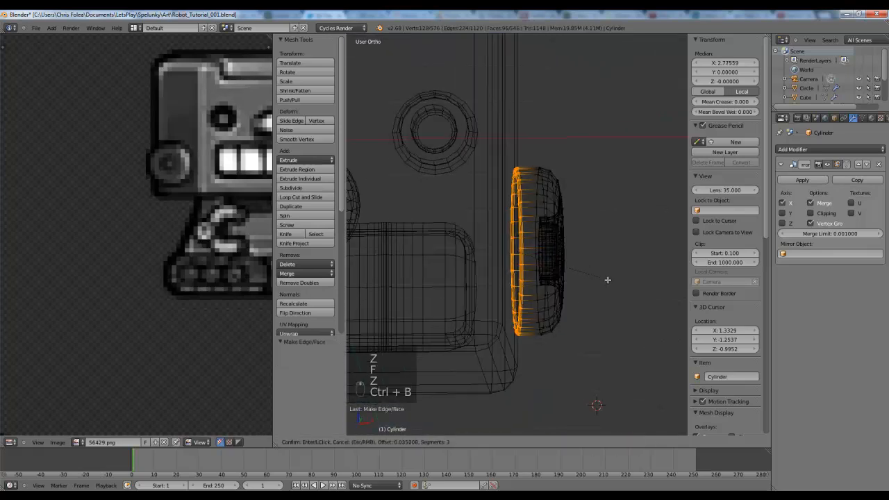
pyautogui.click(609, 280)
pyautogui.press('z')
pyautogui.press('KP_1')
pyautogui.press('KP_4')
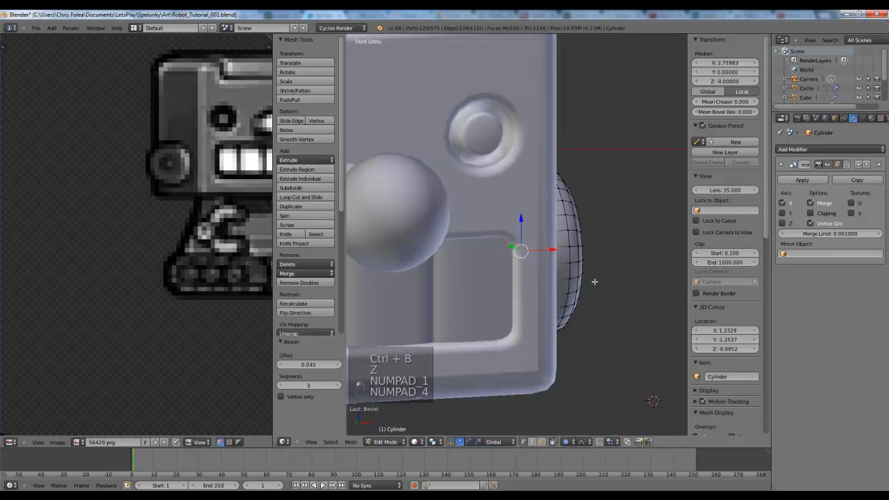
# - Move the whole ear mesh slightly back toward the head along X and leave Edit Mode
pyautogui.press('a')
pyautogui.press('a')
pyautogui.press('z')
pyautogui.press('b')
pyautogui.press('g')
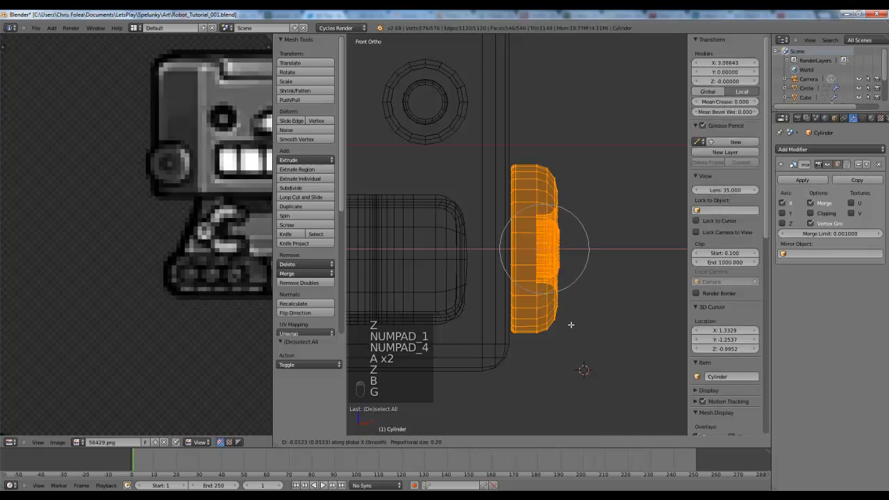
pyautogui.click(569, 325)
pyautogui.press('Tab')
pyautogui.press('z')
pyautogui.press('a')
pyautogui.moveTo(538, 200); pyautogui.dragTo(434, 360, button='middle')
# - Save the project as a new version named Robot_Tutorial_002.blend
pyautogui.hotkey('ctrl', 's')
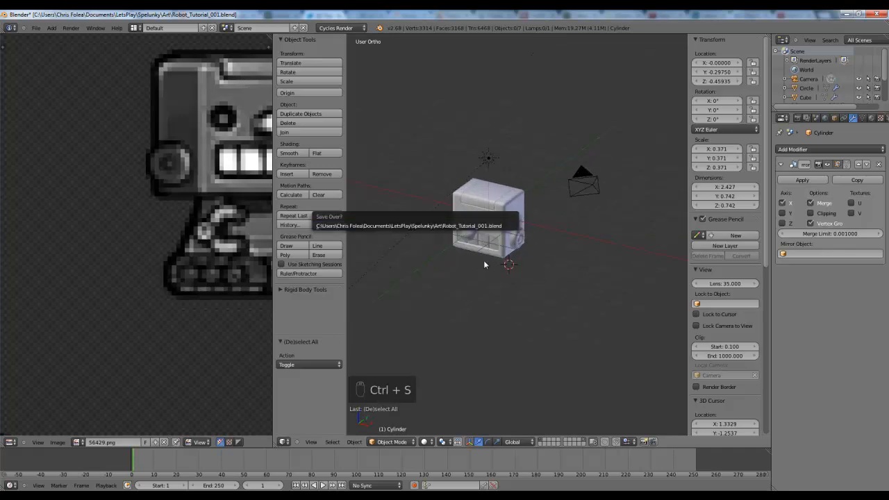
pyautogui.hotkey('ctrl', 'shift', 's')
pyautogui.click(162, 61)
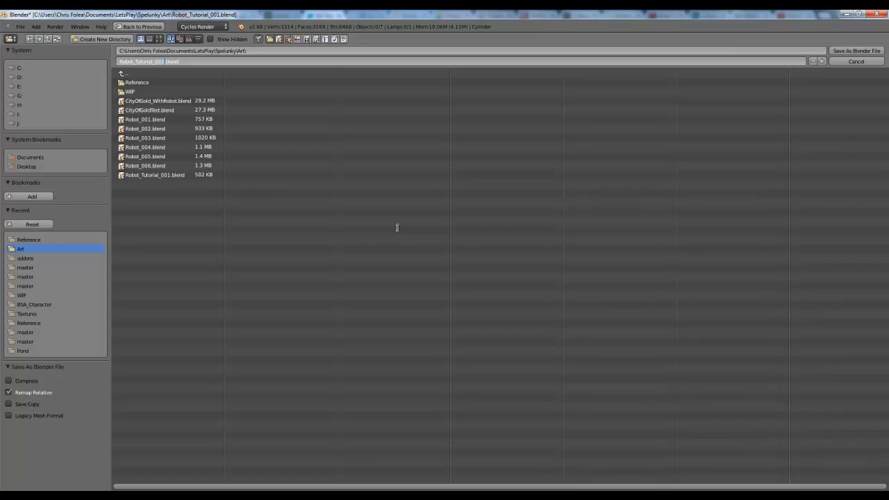
pyautogui.press('Return')
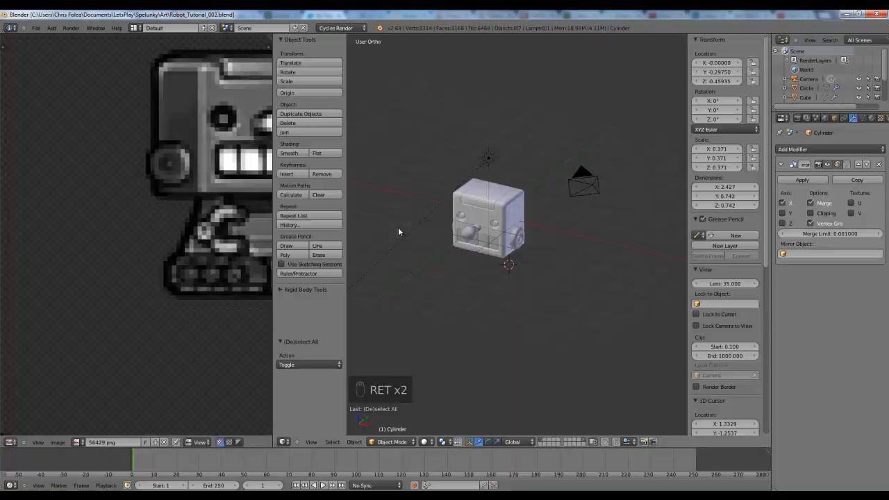
# - Inspect the head from the side in wireframe and from the front in the rendered preview
pyautogui.moveTo(530, 232); pyautogui.dragTo(438, 215, button='middle')
pyautogui.press('KP_3')
pyautogui.press('z')
pyautogui.scroll(3, 511, 262)
pyautogui.rightClick(511, 262)
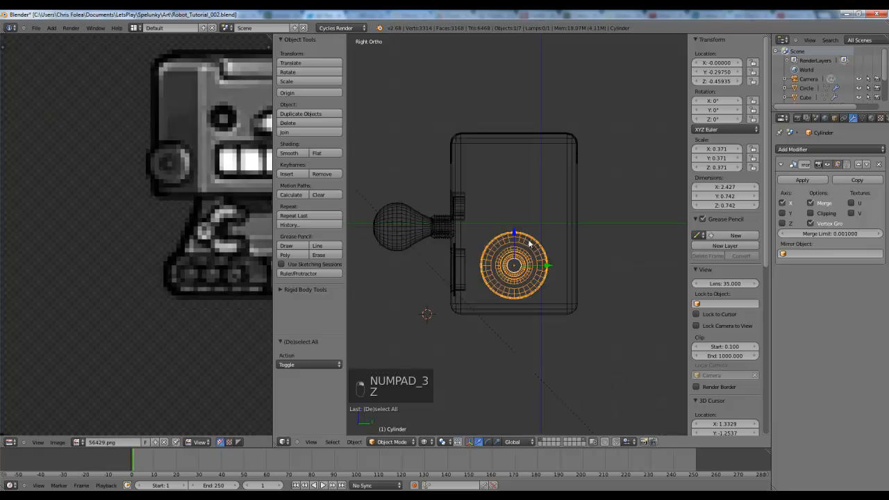
pyautogui.press('z')
pyautogui.scroll(-3, 532, 243)
pyautogui.moveTo(456, 252)
pyautogui.mouseDown(button='middle')
pyautogui.moveTo(540, 264)
pyautogui.moveTo(501, 288)
pyautogui.mouseUp(button='middle')
pyautogui.click(425, 443)
pyautogui.click(443, 382)
pyautogui.moveTo(570, 296)
pyautogui.mouseDown(button='middle')
pyautogui.moveTo(563, 286)
pyautogui.moveTo(524, 289)
pyautogui.moveTo(597, 295)
pyautogui.moveTo(589, 300)
pyautogui.mouseUp(button='middle')
pyautogui.press('KP_1')
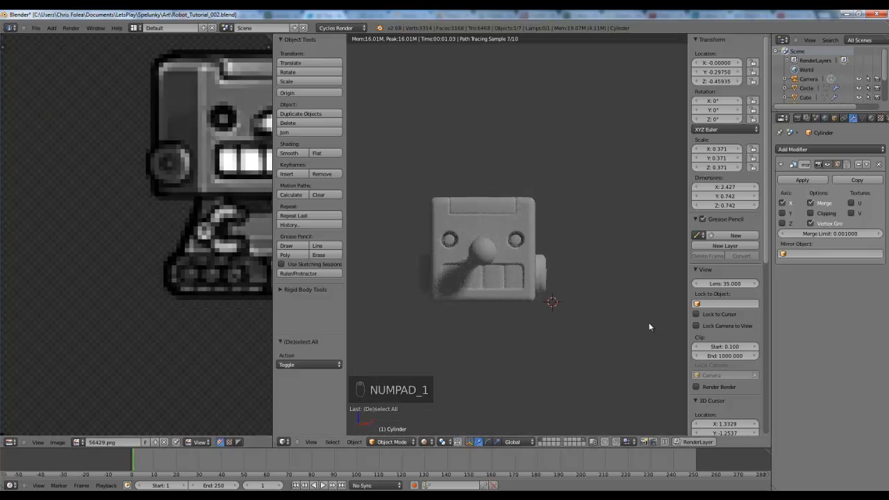
pyautogui.press('z')
pyautogui.press('z')
pyautogui.press('z')
# - Enter Edit Mode on the teeth plane and clear its selection
pyautogui.press('Tab')
pyautogui.press('Tab')
pyautogui.rightClick(491, 294)
pyautogui.press('Tab')
pyautogui.moveTo(534, 297); pyautogui.dragTo(489, 322, button='middle')
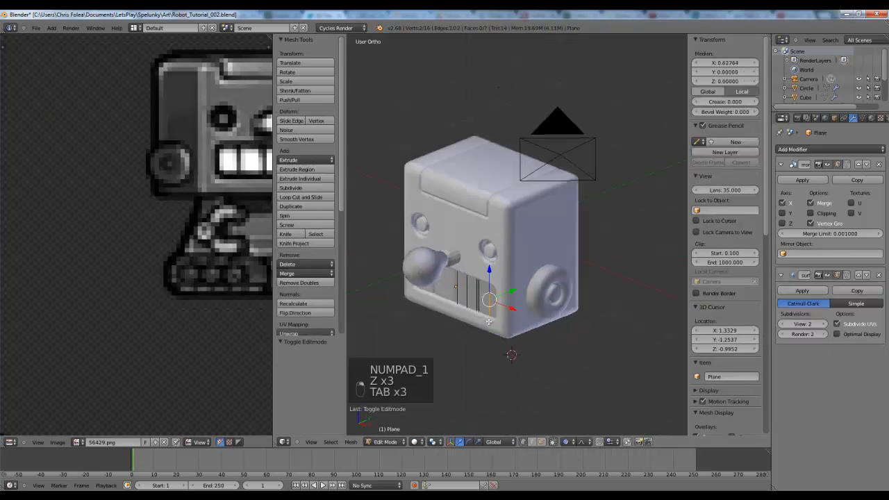
pyautogui.scroll(6, 489, 321)
pyautogui.press('a')
pyautogui.press('a')
pyautogui.press('a')
pyautogui.press('a')
pyautogui.hotkey('ctrl', 'Tab')
pyautogui.press('z')
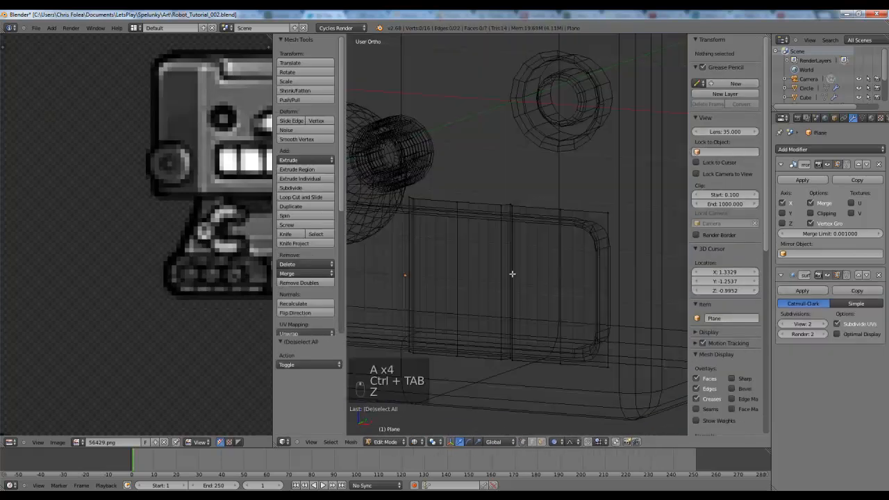
# - Move the teeth plane's center edge and the edge between the teeth about 0.017 along Y with proportional editing off
pyautogui.rightClick(510, 282)
pyautogui.press('z')
pyautogui.press('z')
pyautogui.keyDown('shift'); pyautogui.rightClick(403, 242); pyautogui.keyUp('shift')
pyautogui.press('z')
pyautogui.moveTo(403, 241); pyautogui.dragTo(440, 252, button='middle')
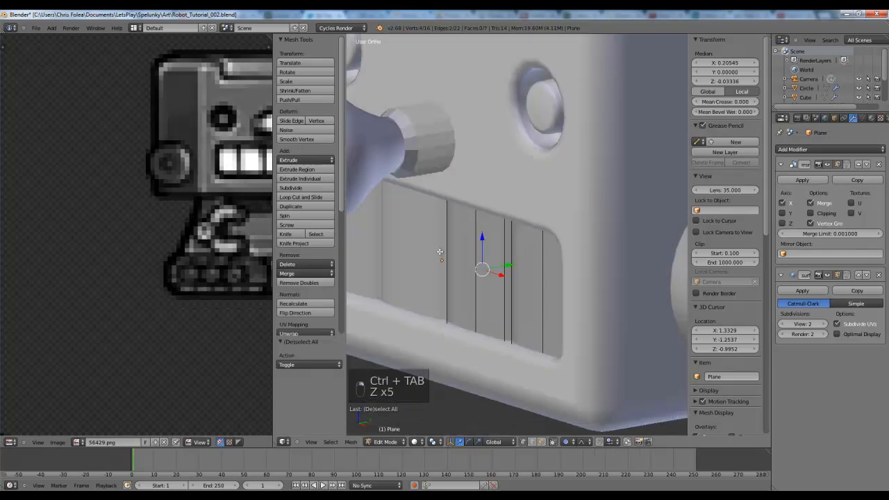
pyautogui.press('g')
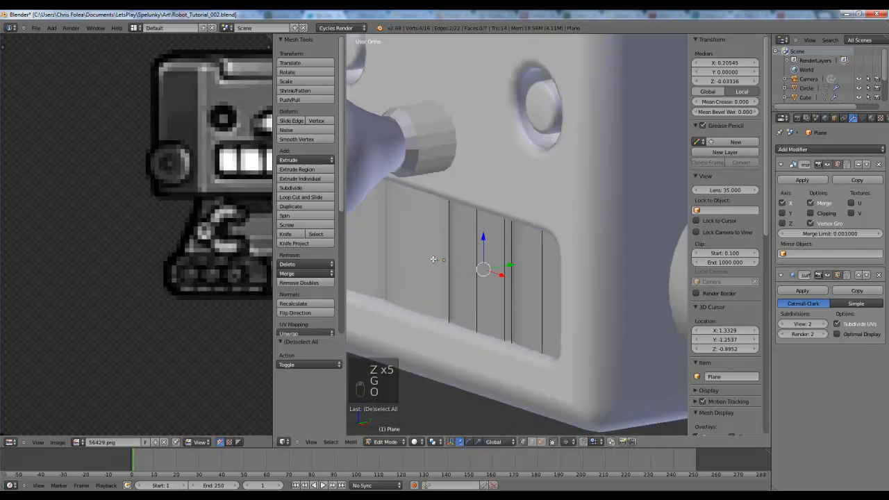
pyautogui.press('g')
pyautogui.press('y')
pyautogui.rightClick(439, 258)
pyautogui.press('g')
pyautogui.press('y')
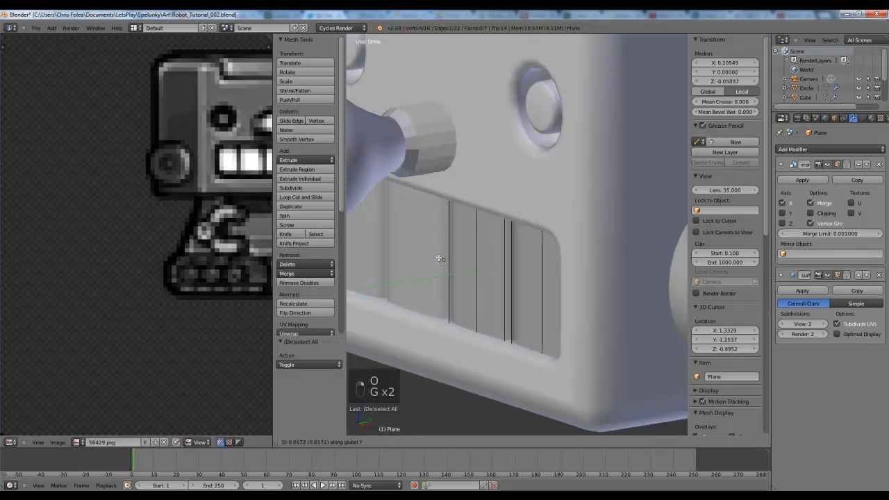
pyautogui.click(440, 258)
pyautogui.press('Tab')
# - Inspect the head in the rendered preview from an angle and the front, comparing it with the reference image
pyautogui.scroll(-4, 453, 282)
pyautogui.moveTo(454, 283); pyautogui.dragTo(479, 283, button='middle')
pyautogui.scroll(-6, 435, 335)
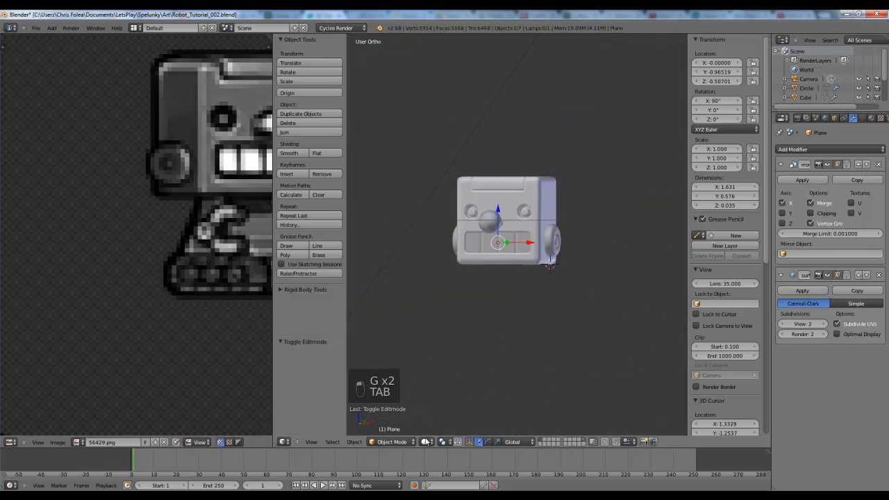
pyautogui.click(426, 442)
pyautogui.click(430, 382)
pyautogui.moveTo(564, 282); pyautogui.dragTo(542, 313, button='middle')
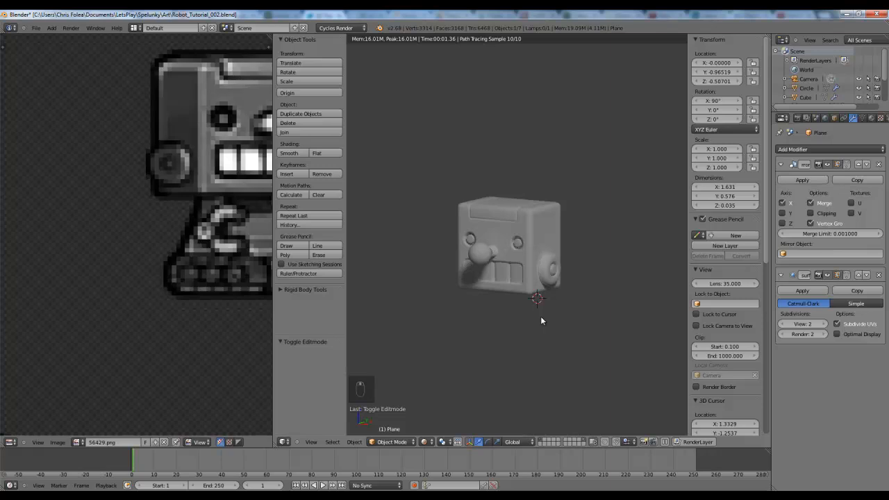
pyautogui.scroll(3, 526, 319)
pyautogui.press('KP_1')
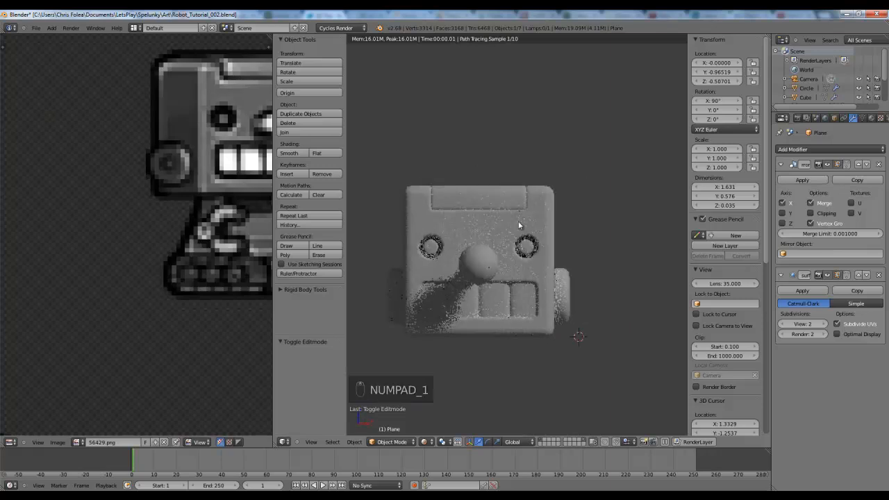
pyautogui.press('z')
pyautogui.press('Tab')
pyautogui.moveTo(185, 107); pyautogui.dragTo(176, 168, button='middle')
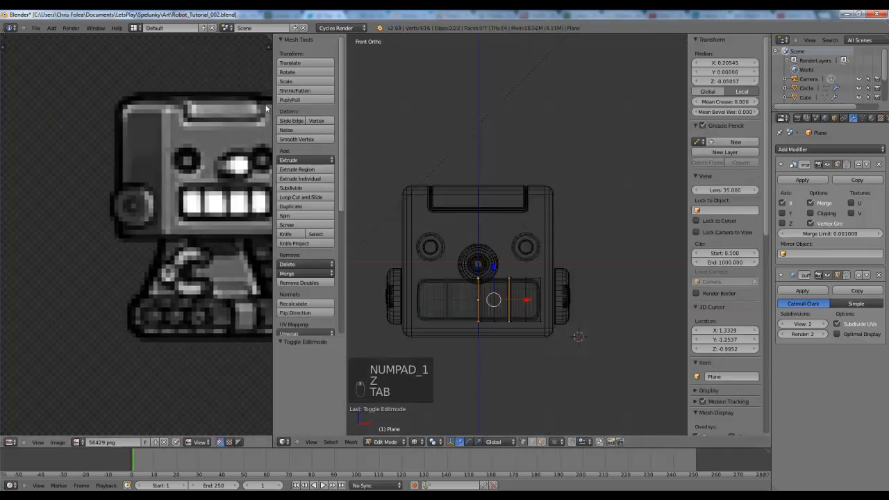
pyautogui.press('z')
pyautogui.press('Tab')
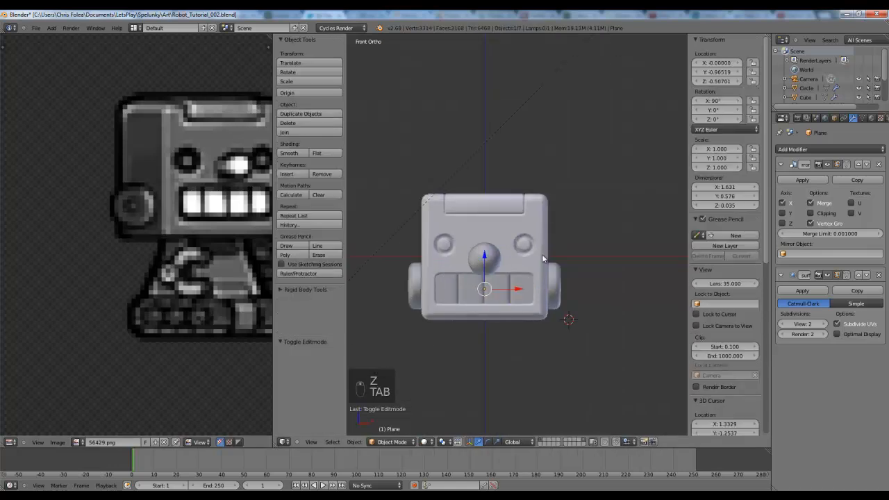
# - Inspect the head from an angle and the front, and compare it with the whole robot in the reference image
pyautogui.moveTo(534, 258); pyautogui.dragTo(523, 216, button='middle')
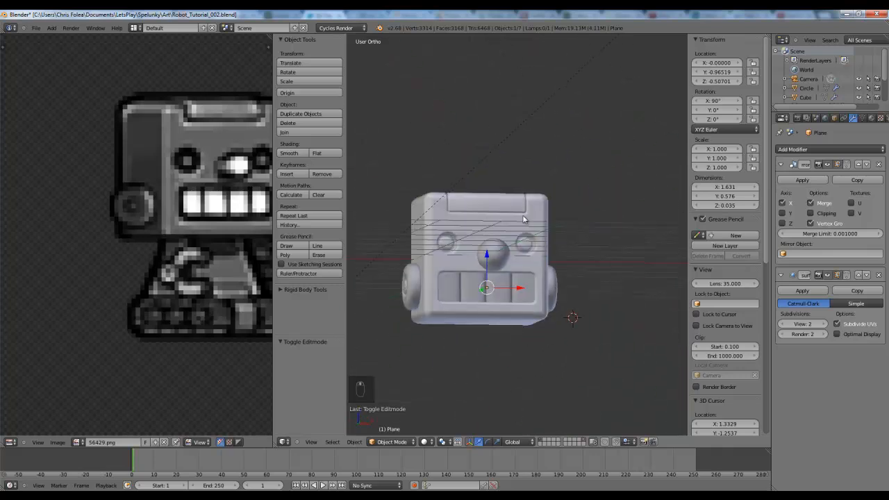
pyautogui.scroll(2, 523, 216)
pyautogui.scroll(-7, 523, 217)
pyautogui.press('KP_1')
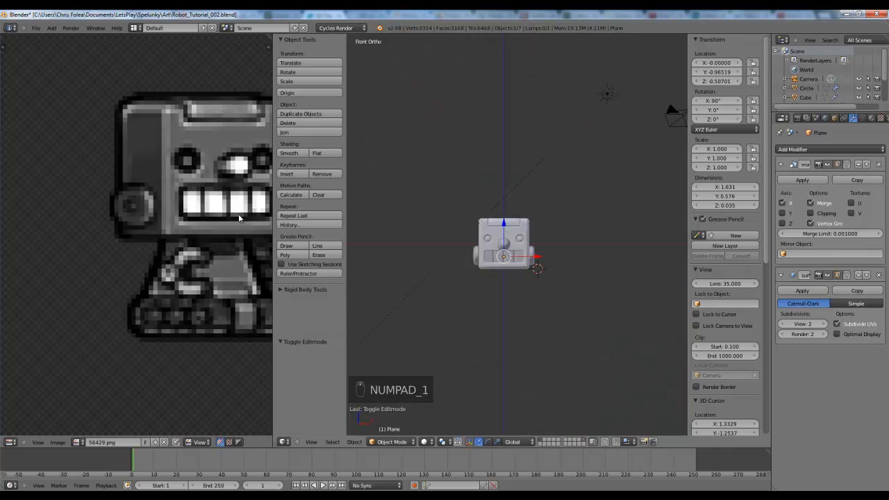
pyautogui.scroll(-4, 145, 231)
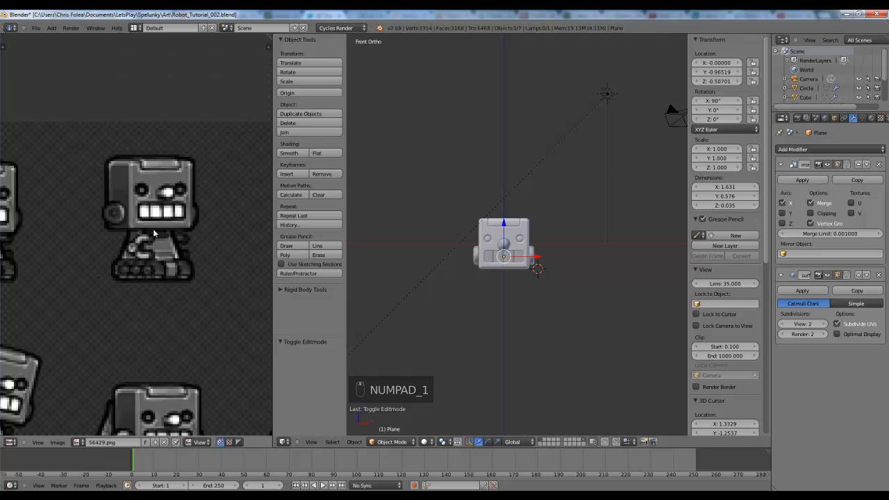
pyautogui.scroll(5, 534, 278)
pyautogui.hotkey('shift', 'a')
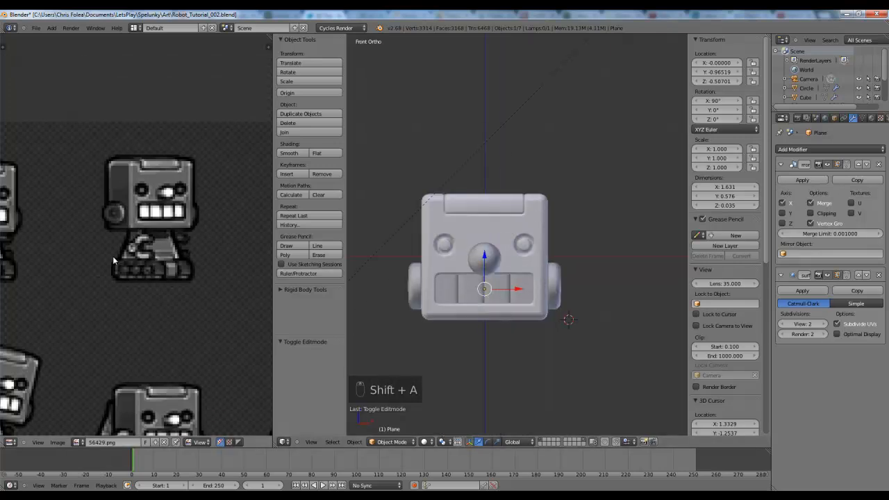
pyautogui.moveTo(172, 250); pyautogui.dragTo(188, 263, button='middle')
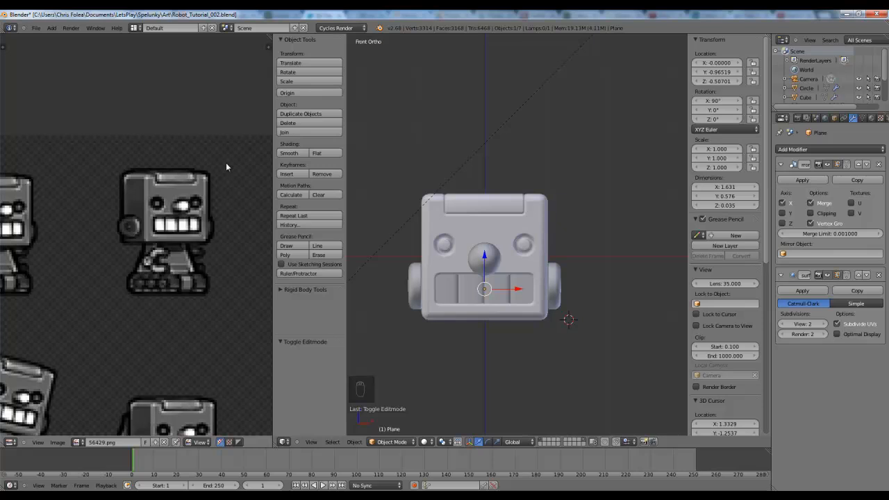
# - Widen the raised panel at the top of the head's front by moving its side vertices outward along X in Edit Mode
pyautogui.keyDown('shift'); pyautogui.moveTo(489, 222); pyautogui.dragTo(479, 215, button='middle'); pyautogui.keyUp('shift')
pyautogui.scroll(1, 486, 212)
pyautogui.rightClick(495, 208)
pyautogui.press('Tab')
pyautogui.scroll(3, 511, 179)
pyautogui.press('a')
pyautogui.press('a')
pyautogui.press('z')
pyautogui.press('b')
pyautogui.moveTo(497, 153); pyautogui.dragTo(537, 243)
pyautogui.press('z')
pyautogui.press('g')
pyautogui.press('x')
pyautogui.click(547, 244)
pyautogui.scroll(-3, 546, 247)
pyautogui.press('Tab')
pyautogui.scroll(-6, 556, 248)
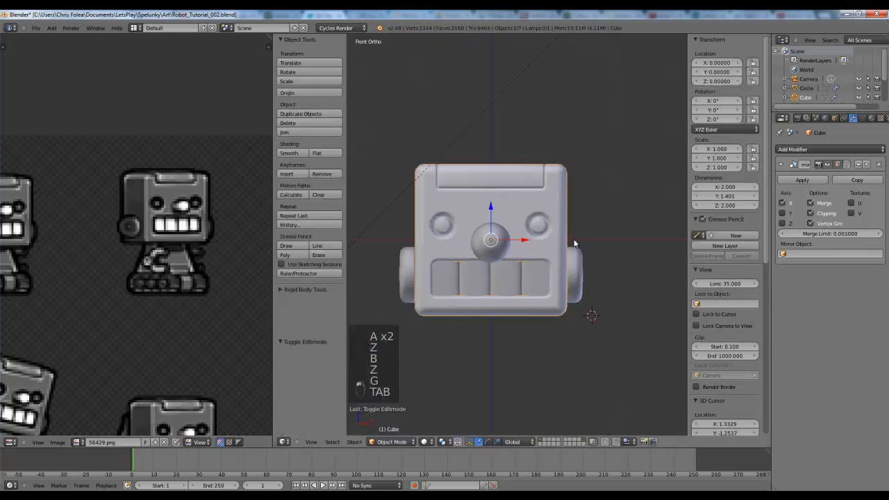
# - Add a cube in wireframe view and clear its location to the world origin
pyautogui.keyDown('shift'); pyautogui.moveTo(566, 244); pyautogui.dragTo(590, 165, button='middle'); pyautogui.keyUp('shift')
pyautogui.press('z')
pyautogui.hotkey('shift', 'a')
pyautogui.click(561, 254)
pyautogui.scroll(-2, 555, 243)
pyautogui.hotkey('alt', 'g')
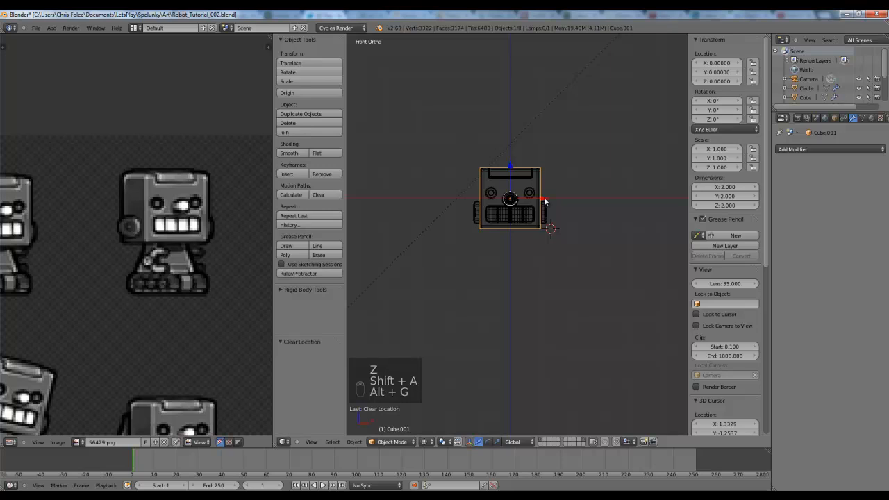
pyautogui.scroll(3, 567, 169)
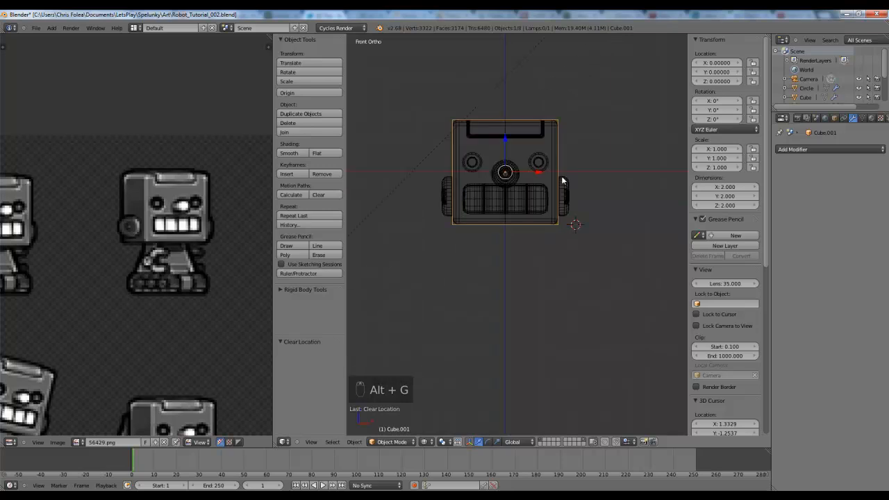
pyautogui.press('g')
pyautogui.click(552, 270)
pyautogui.press('Tab')
pyautogui.press('a')
pyautogui.press('a')
pyautogui.press('Tab')
pyautogui.hotkey('alt', 'g')
# - Lower the new cube's top vertices along Z in Edit Mode so the cube is about 1.63 tall
pyautogui.press('Tab')
pyautogui.press('KP_Decimal')
pyautogui.press('a')
pyautogui.press('a')
pyautogui.press('a')
pyautogui.press('a')
pyautogui.click(380, 147)
pyautogui.press('b')
pyautogui.press('b')
pyautogui.moveTo(366, 139); pyautogui.dragTo(592, 189)
pyautogui.press('g')
pyautogui.press('z')
pyautogui.click(612, 216)
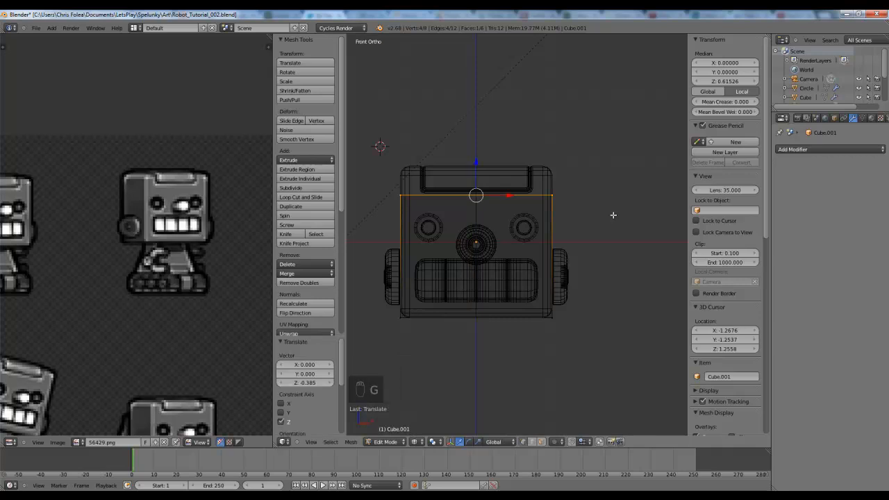
pyautogui.press('g')
pyautogui.press('z')
pyautogui.click(596, 213)
pyautogui.press('Tab')
# - Move the cube about 1.57 down along Z so it sits directly beneath the head
pyautogui.scroll(-3, 589, 209)
pyautogui.press('z')
pyautogui.press('g')
pyautogui.press('z')
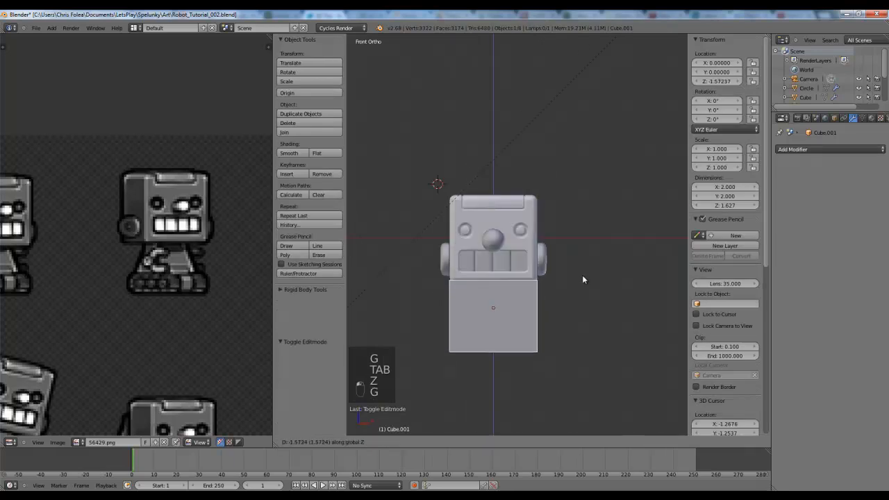
pyautogui.click(582, 277)
# - Scale the whole cube mesh along Y in the side view to a depth of about 1.3
pyautogui.press('KP_3')
pyautogui.press('z')
pyautogui.press('Tab')
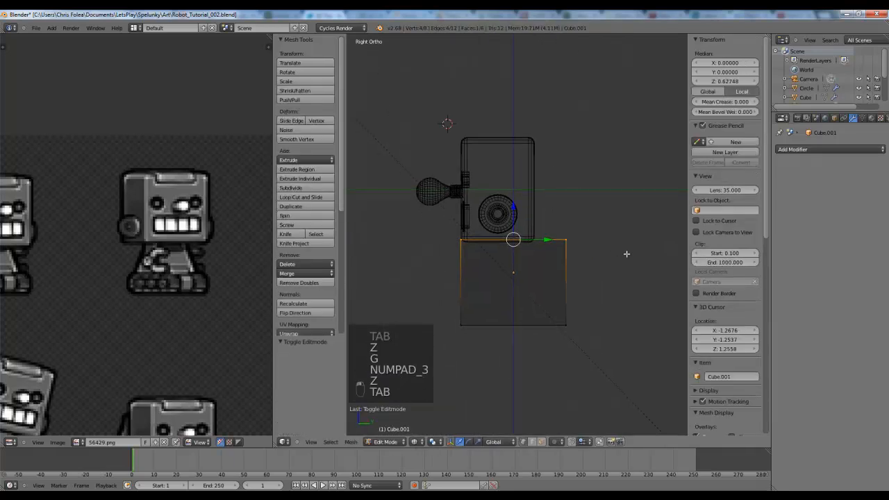
pyautogui.press('a')
pyautogui.press('a')
pyautogui.press('a')
pyautogui.press('a')
pyautogui.press('s')
pyautogui.press('y')
pyautogui.hotkey('ctrl', 'z')
pyautogui.press('s')
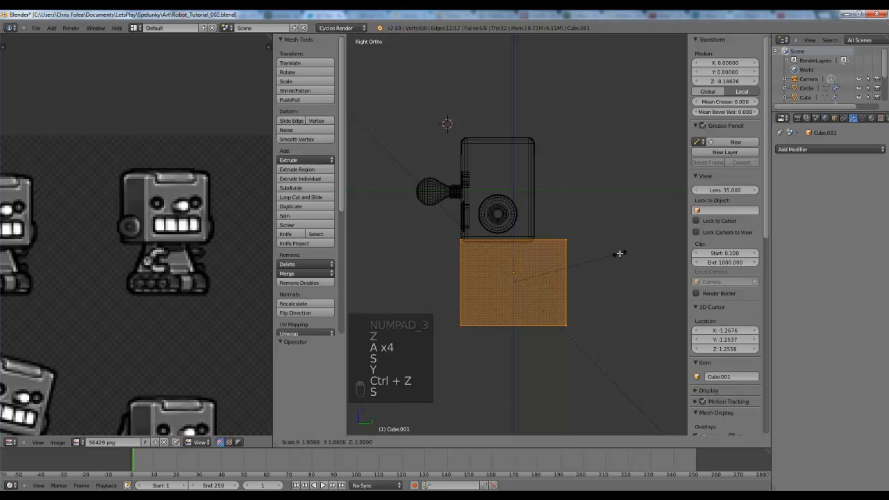
pyautogui.press('y')
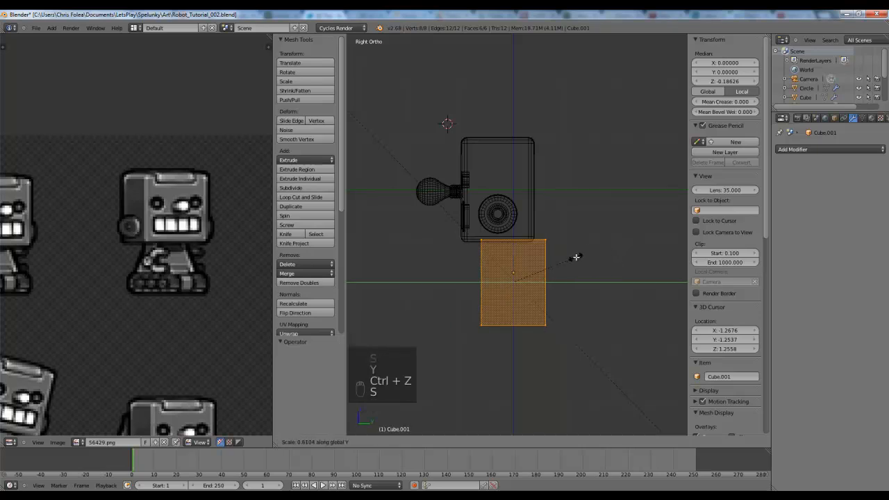
pyautogui.click(581, 258)
pyautogui.press('Tab')
# - Move the cube about -0.29 along Y to line up under the head, and enter Edit Mode
pyautogui.press('g')
pyautogui.press('y')
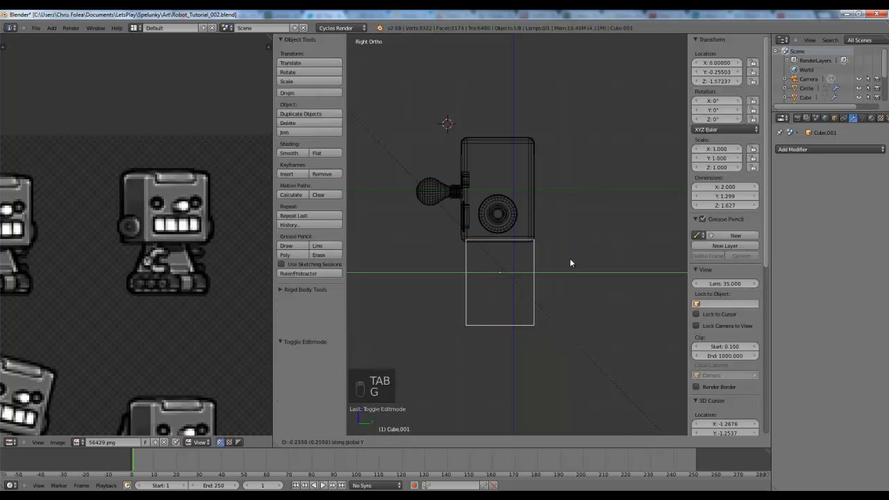
pyautogui.click(568, 259)
pyautogui.keyDown('shift'); pyautogui.moveTo(568, 259); pyautogui.dragTo(566, 216, button='middle'); pyautogui.keyUp('shift')
pyautogui.scroll(2, 565, 215)
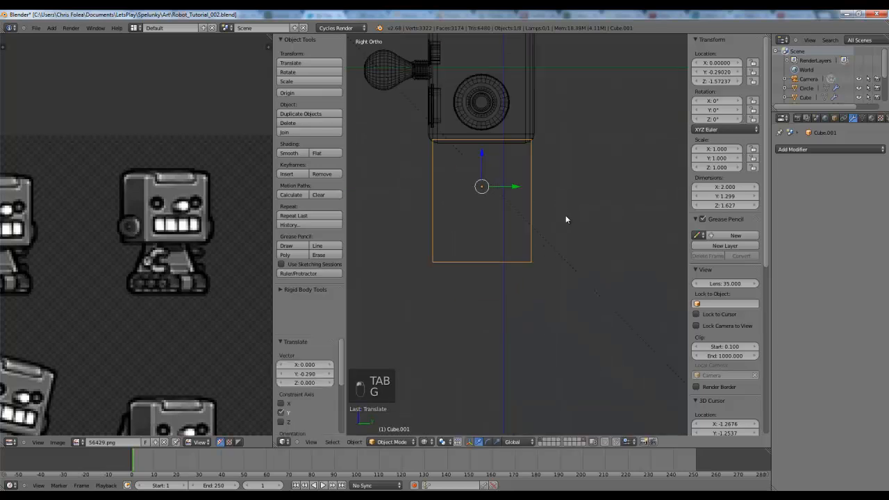
pyautogui.press('Tab')
pyautogui.scroll(1, 566, 219)
pyautogui.press('a')
pyautogui.press('a')
pyautogui.press('b')
pyautogui.moveTo(403, 127); pyautogui.dragTo(585, 223)
pyautogui.press('s')
pyautogui.press('y')
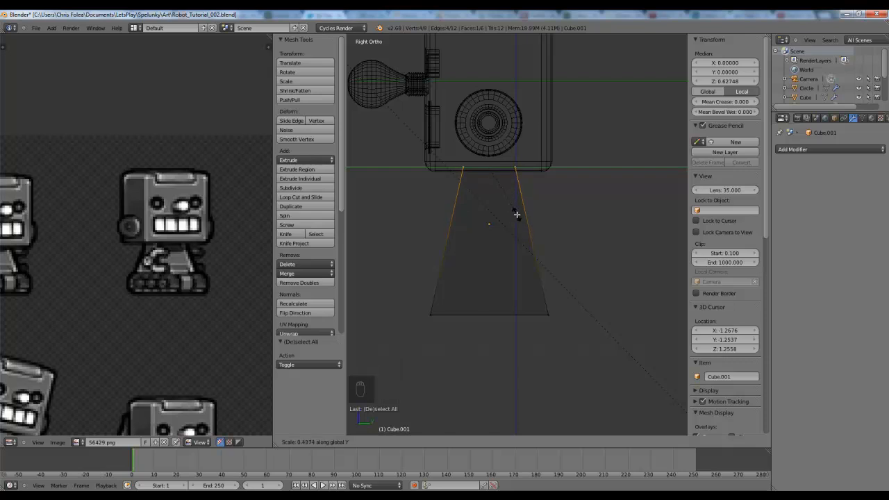
pyautogui.rightClick(518, 216)
pyautogui.press('a')
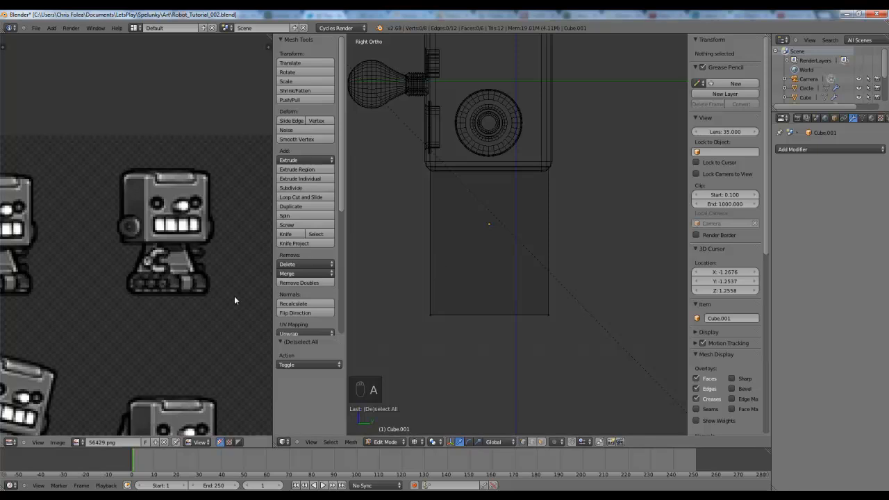
# - Add two horizontal edge loops around the body block and move the lower one slightly up
pyautogui.hotkey('ctrl', 'r')
pyautogui.click(464, 252)
pyautogui.rightClick(463, 252)
pyautogui.press('a')
pyautogui.press('b')
pyautogui.moveTo(412, 250); pyautogui.dragTo(592, 280)
pyautogui.press('g')
pyautogui.click(595, 275)
# - Delete the upper of the body block's two horizontal edge loops with Delete Edge Loop
pyautogui.press('a')
pyautogui.keyDown('alt'); pyautogui.rightClick(470, 215); pyautogui.keyUp('alt')
pyautogui.press('space')
pyautogui.write('delet')
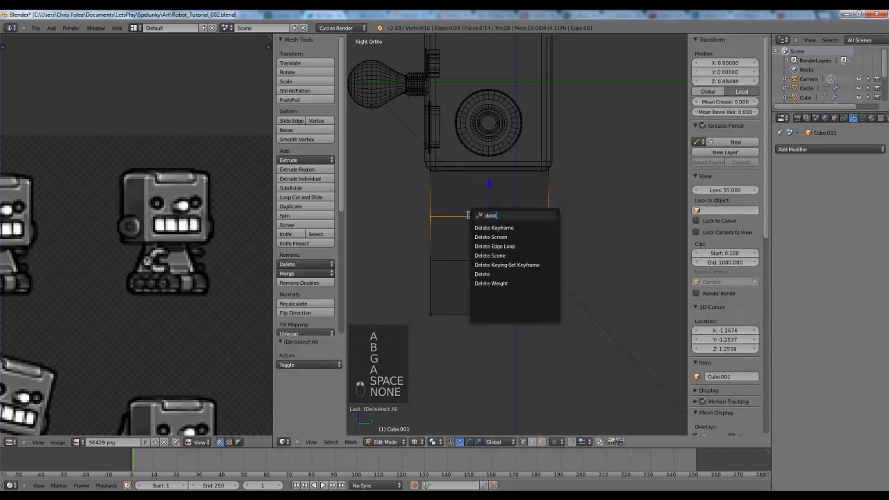
pyautogui.write('ed edge')
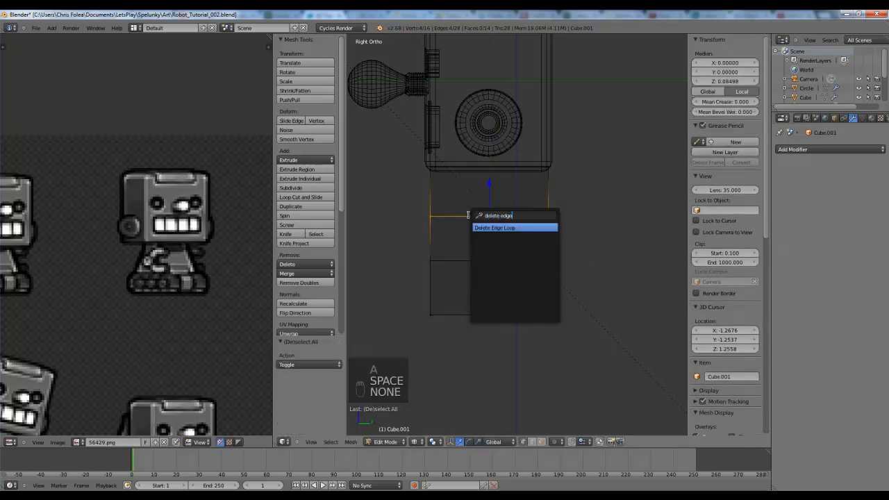
pyautogui.press('Return')
# - Add two vertical edge loops that divide the body block into thirds in the front view
pyautogui.press('a')
pyautogui.press('KP_1')
pyautogui.press('z')
pyautogui.press('z')
pyautogui.press('z')
pyautogui.press('z')
pyautogui.press('z')
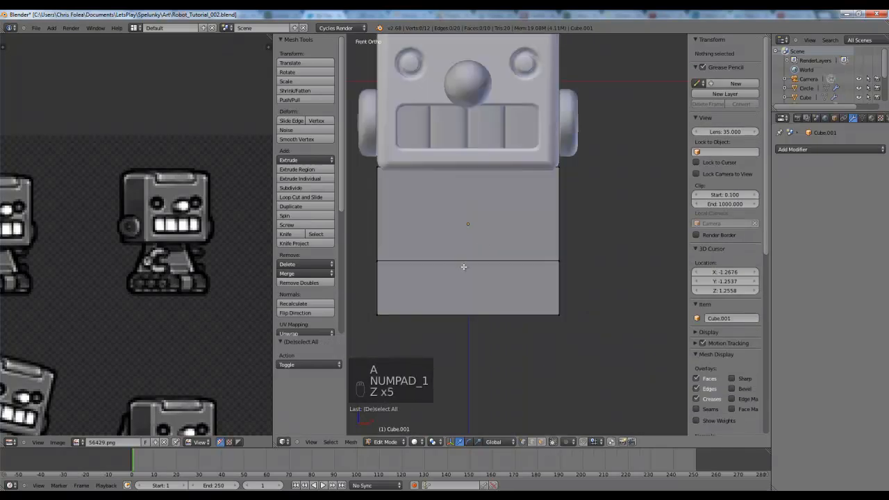
pyautogui.hotkey('ctrl', 'r')
pyautogui.scroll(1, 464, 266)
pyautogui.click(464, 267)
# - Delete the body block's bottom corner vertices on both sides, leaving only the central third below the horizontal loop
pyautogui.press('z')
pyautogui.press('a')
pyautogui.hotkey('ctrl', 'Tab')
pyautogui.click(537, 290)
pyautogui.press('b')
pyautogui.moveTo(544, 299); pyautogui.dragTo(584, 334)
pyautogui.press('b')
pyautogui.moveTo(370, 292); pyautogui.dragTo(513, 327)
pyautogui.press('Delete')
pyautogui.click(417, 290)
# - Fill the open underside of the body block's outer section on the positive X side
pyautogui.press('z')
pyautogui.moveTo(570, 255); pyautogui.dragTo(512, 190, button='middle')
pyautogui.rightClick(464, 181)
pyautogui.keyDown('shift'); pyautogui.rightClick(437, 219); pyautogui.keyUp('shift')
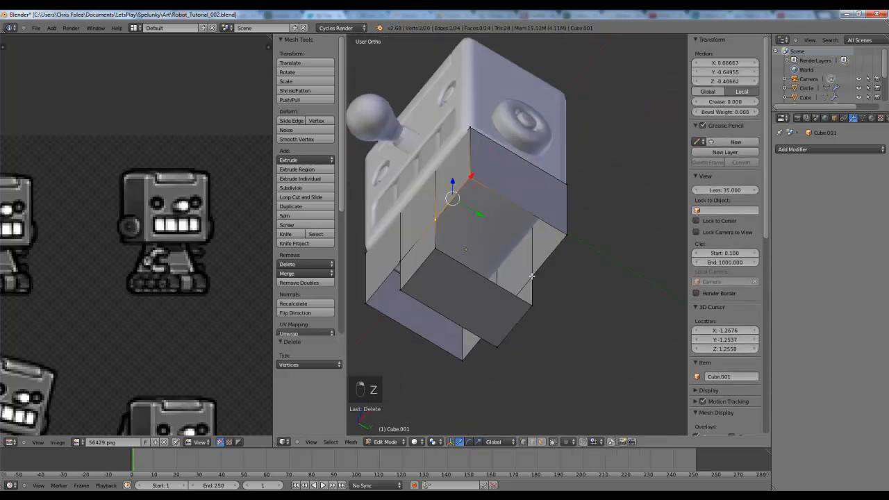
pyautogui.press('f')
pyautogui.press('a')
# - Fill the open side wall of the lower central block on the positive X side
pyautogui.rightClick(535, 277)
pyautogui.keyDown('shift'); pyautogui.rightClick(535, 303); pyautogui.keyUp('shift')
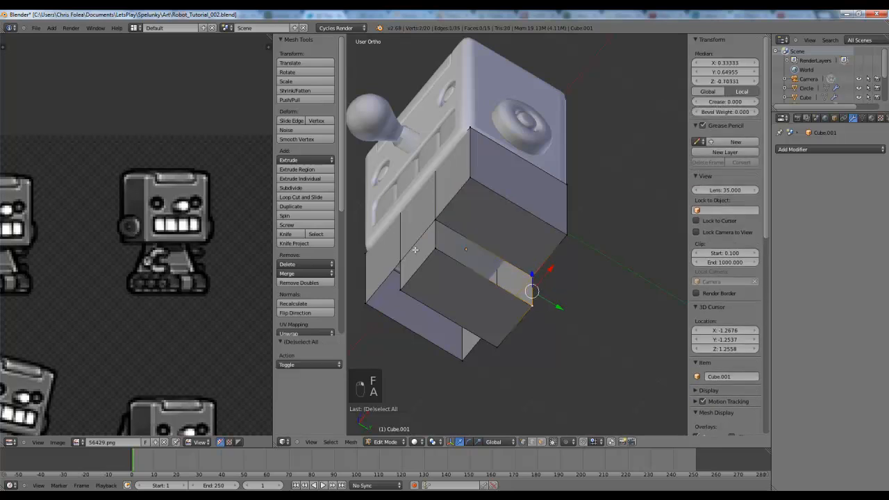
pyautogui.keyDown('shift'); pyautogui.rightClick(434, 249); pyautogui.keyUp('shift')
pyautogui.keyDown('shift'); pyautogui.rightClick(439, 220); pyautogui.keyUp('shift')
pyautogui.press('f')
pyautogui.press('a')
# - Fill the open side wall of the lower central block on the negative X side
pyautogui.moveTo(432, 207); pyautogui.dragTo(549, 259, button='middle')
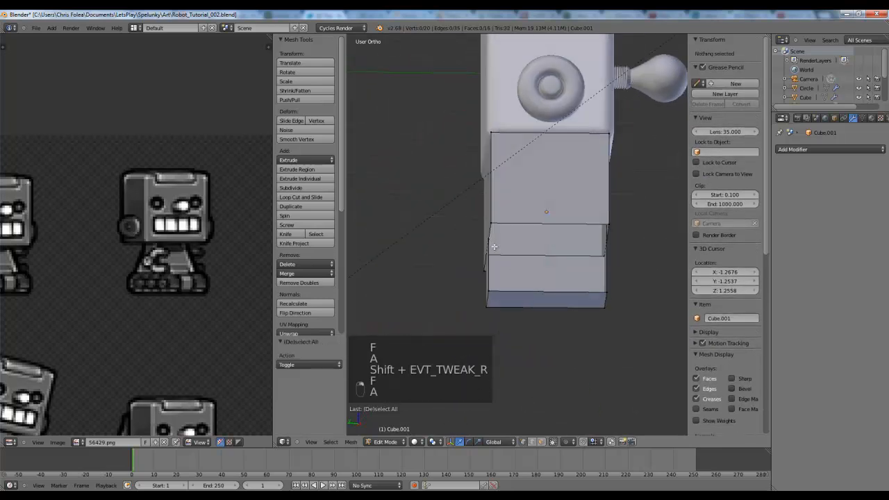
pyautogui.rightClick(488, 243)
pyautogui.keyDown('shift'); pyautogui.rightClick(490, 290); pyautogui.keyUp('shift')
pyautogui.keyDown('shift'); pyautogui.rightClick(609, 288); pyautogui.keyUp('shift')
pyautogui.moveTo(608, 288); pyautogui.dragTo(514, 239, button='middle')
pyautogui.press('f')
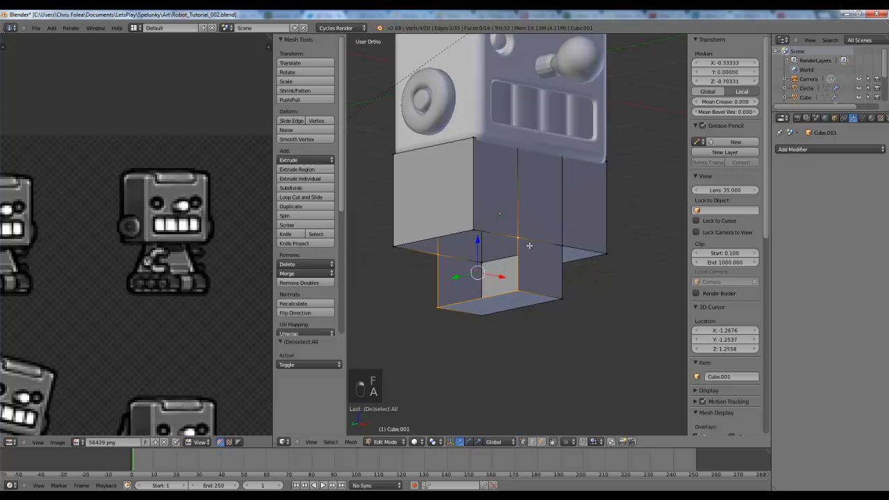
pyautogui.press('a')
# - Fill the open underside of the body block's outer section on the negative X side
pyautogui.rightClick(515, 239)
pyautogui.keyDown('shift'); pyautogui.rightClick(475, 231); pyautogui.keyUp('shift')
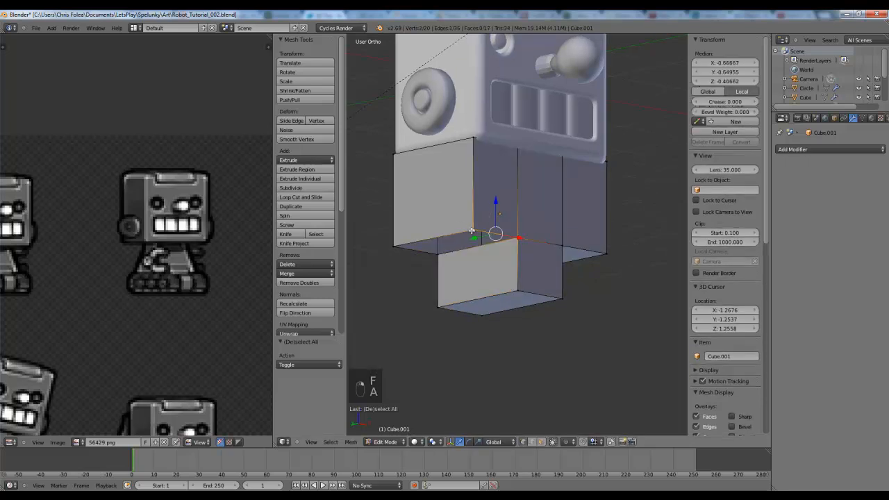
pyautogui.keyDown('shift'); pyautogui.rightClick(394, 245); pyautogui.keyUp('shift')
pyautogui.press('f')
pyautogui.press('a')
# - Add two horizontal loop cuts around the lower central block and select the band between them from the side view
pyautogui.scroll(-3, 563, 218)
pyautogui.press('KP_1')
pyautogui.press('z')
pyautogui.scroll(3, 557, 220)
pyautogui.press('z')
pyautogui.press('z')
pyautogui.press('z')
pyautogui.press('KP_3')
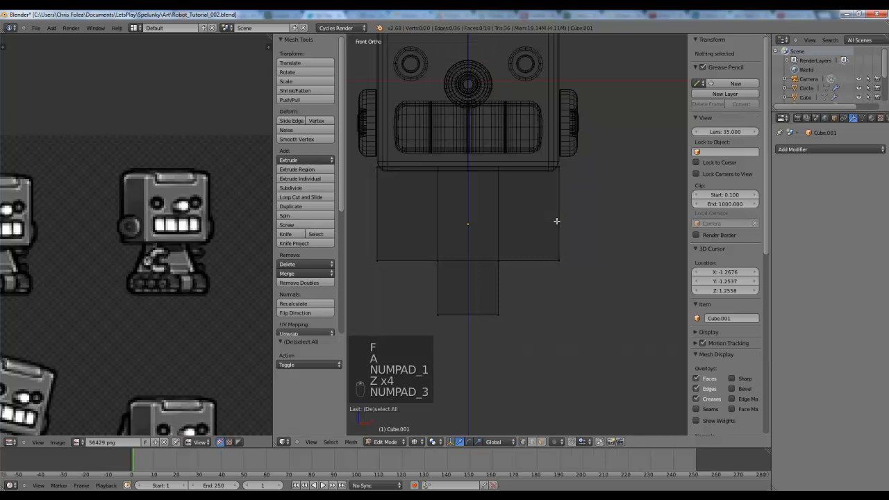
pyautogui.scroll(-3, 556, 221)
pyautogui.press('KP_3')
pyautogui.scroll(2, 505, 199)
pyautogui.hotkey('ctrl', 'r')
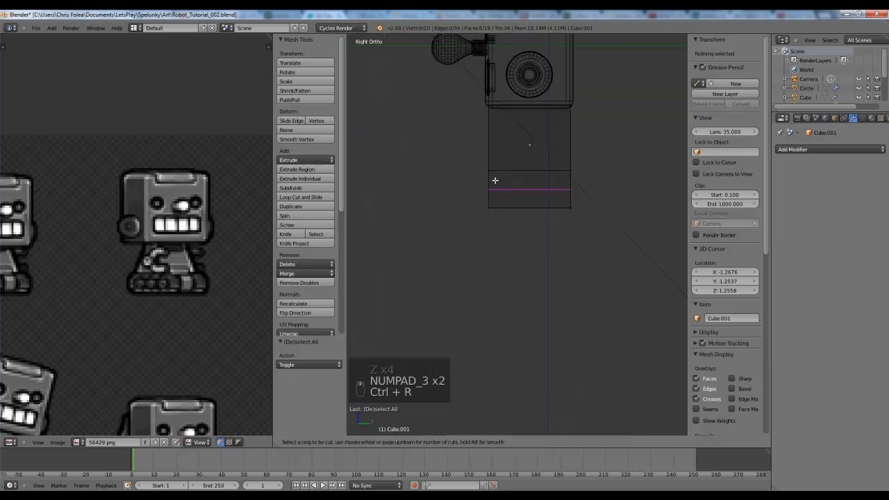
pyautogui.click(493, 184)
pyautogui.scroll(2, 490, 222)
pyautogui.press('a')
pyautogui.press('b')
pyautogui.moveTo(447, 205); pyautogui.dragTo(601, 230)
pyautogui.press('s')
pyautogui.press('y')
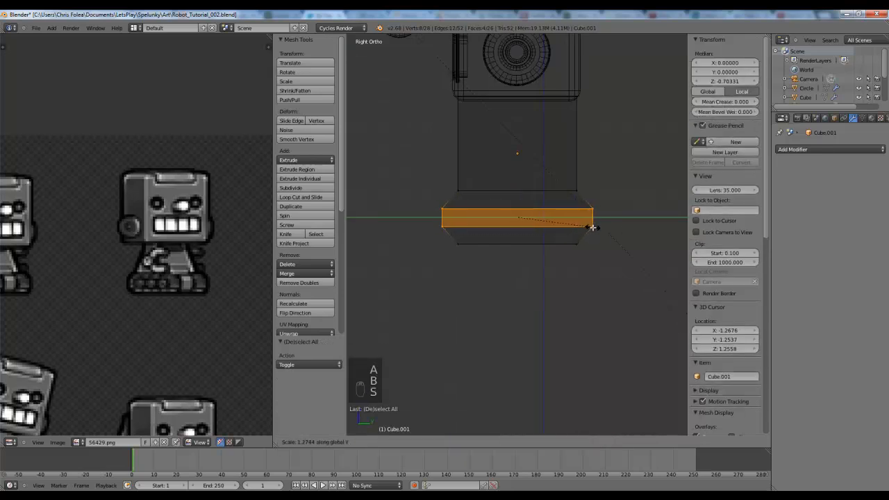
pyautogui.click(588, 227)
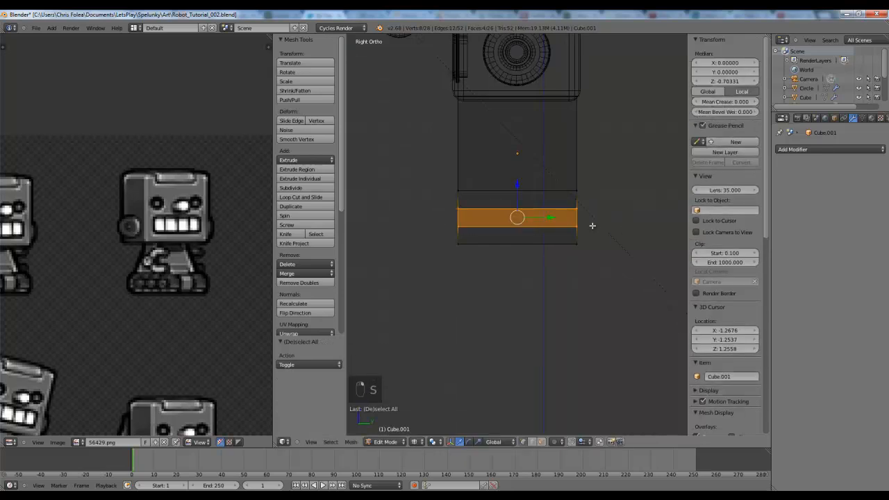
# - Check the reference robot's tracks and widen the selected middle band of the lower block along Y
pyautogui.keyDown('shift'); pyautogui.scroll(3, 546, 221); pyautogui.keyUp('shift')
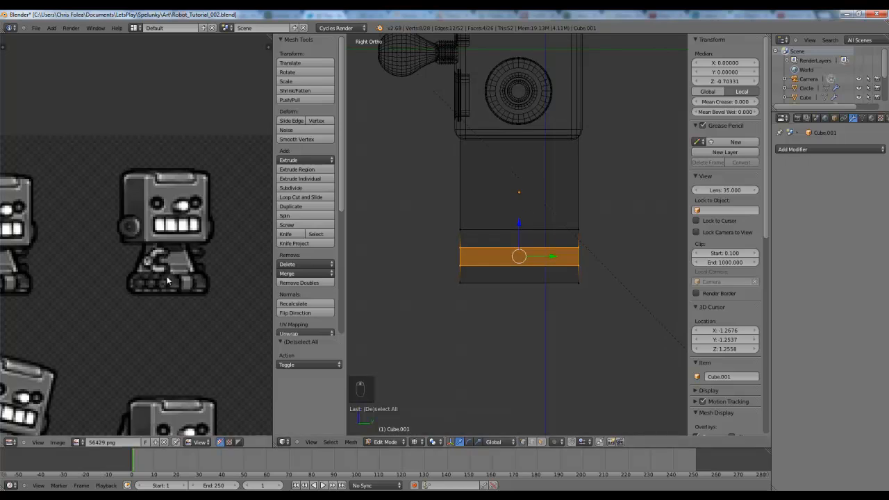
pyautogui.scroll(-4, 178, 246)
pyautogui.scroll(3, 114, 202)
pyautogui.scroll(1, 125, 236)
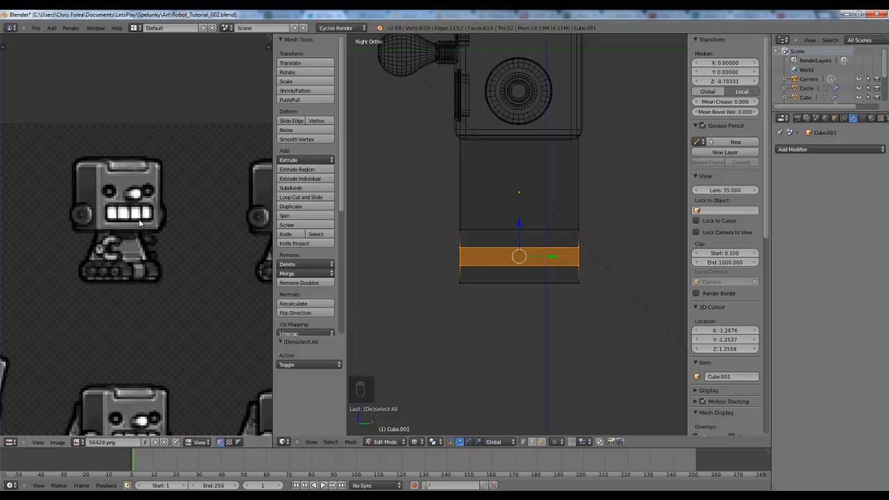
pyautogui.press('s')
pyautogui.press('y')
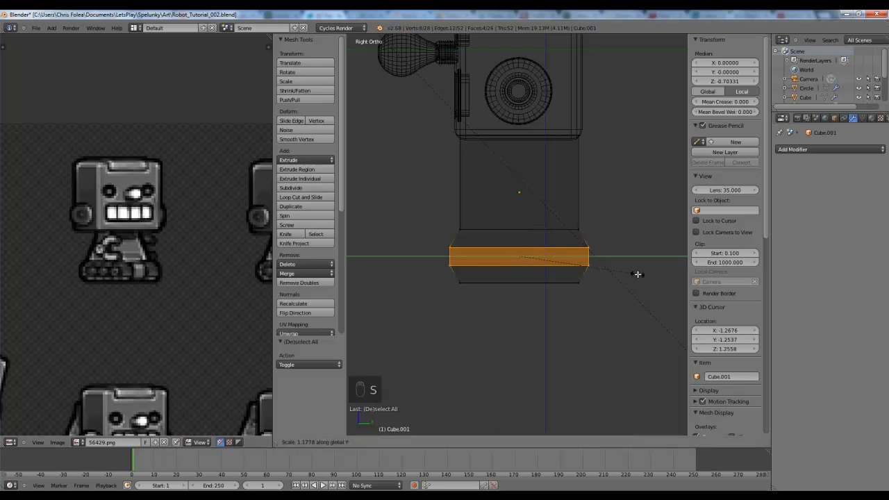
pyautogui.click(646, 274)
# - Taper the body towards the head by scaling its topmost vertices along Y to about 0.43
pyautogui.keyDown('shift'); pyautogui.moveTo(581, 263); pyautogui.dragTo(573, 307, button='middle'); pyautogui.keyUp('shift')
pyautogui.press('a')
pyautogui.press('b')
pyautogui.moveTo(418, 167); pyautogui.dragTo(614, 221)
pyautogui.press('s')
pyautogui.press('y')
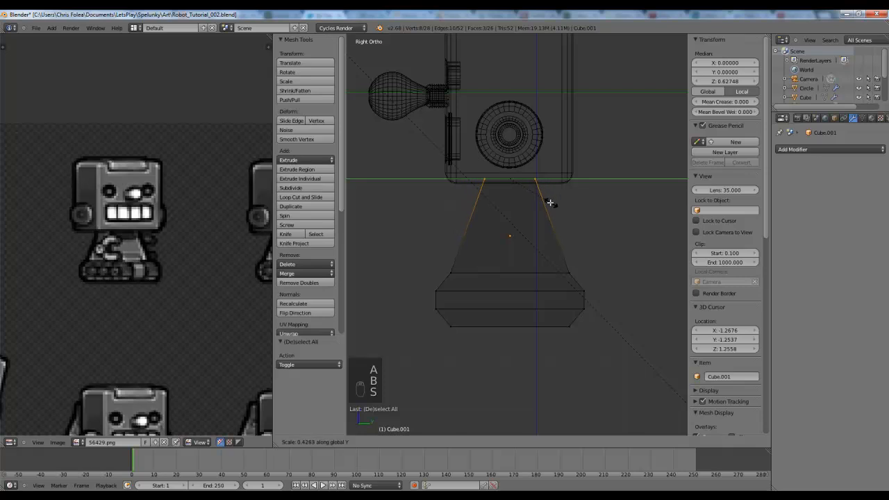
pyautogui.click(550, 202)
# - Widen the lower block's middle band further along Y so it bulges out past the body
pyautogui.keyDown('shift'); pyautogui.moveTo(549, 202); pyautogui.dragTo(465, 260, button='middle'); pyautogui.keyUp('shift')
pyautogui.press('a')
pyautogui.press('b')
pyautogui.moveTo(373, 257); pyautogui.dragTo(606, 309)
pyautogui.press('s')
pyautogui.press('y')
pyautogui.click(606, 308)
# - Add a loop cut through the centre of the lower block's middle band and widen that loop slightly along Y
pyautogui.press('a')
pyautogui.hotkey('ctrl', 'r')
pyautogui.click(596, 288)
pyautogui.click(599, 287)
pyautogui.press('a')
pyautogui.keyDown('alt'); pyautogui.rightClick(564, 288); pyautogui.keyUp('alt')
pyautogui.press('s')
pyautogui.press('y')
pyautogui.click(633, 290)
pyautogui.press('a')
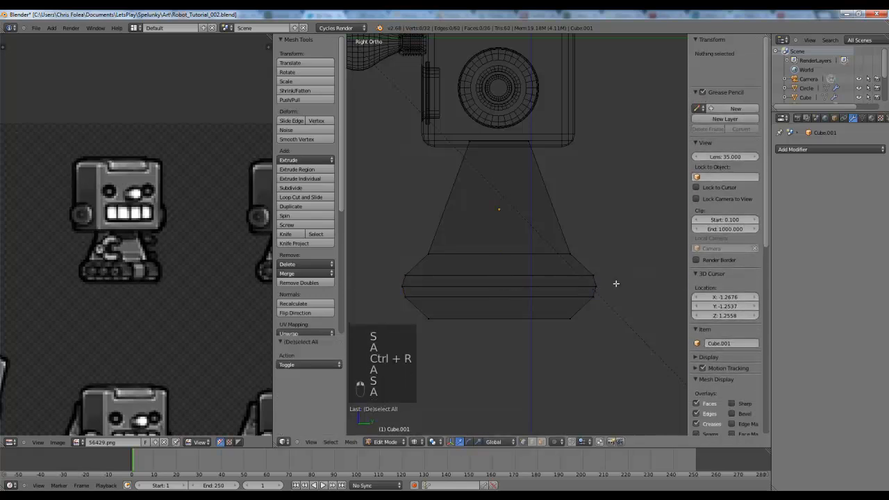
# - Add a loop cut in the lower block's upper slope, widen it along Y and raise it 0.030 along Z
pyautogui.hotkey('ctrl', 'r')
pyautogui.click(579, 263)
pyautogui.click(579, 262)
pyautogui.press('s')
pyautogui.press('y')
pyautogui.click(606, 263)
pyautogui.press('g')
pyautogui.press('z')
pyautogui.click(609, 260)
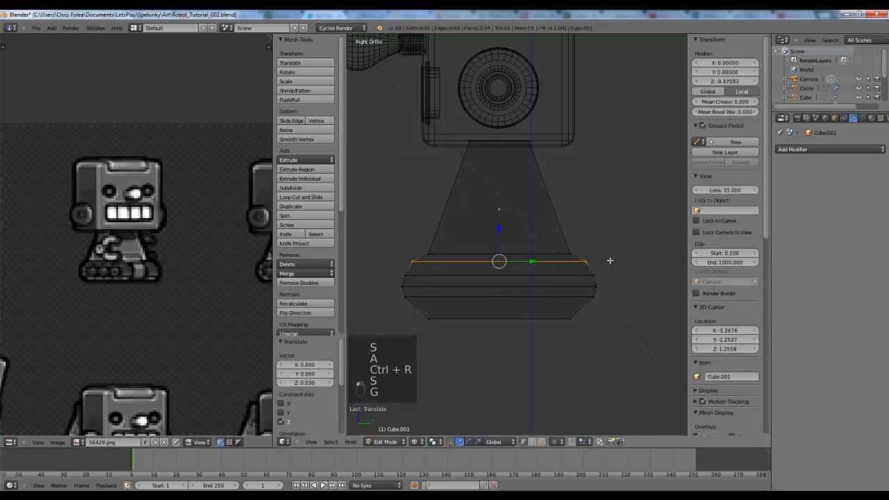
pyautogui.press('s')
pyautogui.press('y')
pyautogui.click(605, 261)
# - Round the lower block by moving the loop above its centre up and the loop below its centre down along Z
pyautogui.press('a')
pyautogui.keyDown('alt'); pyautogui.rightClick(565, 277); pyautogui.keyUp('alt')
pyautogui.press('g')
pyautogui.press('z')
pyautogui.click(629, 272)
pyautogui.press('a')
pyautogui.keyDown('alt'); pyautogui.rightClick(577, 295); pyautogui.keyUp('alt')
pyautogui.press('g')
pyautogui.press('z')
pyautogui.click(578, 296)
pyautogui.press('a')
# - Add a loop cut in the lower block's bottom slope, widen it along Y and lower it along Z
pyautogui.hotkey('ctrl', 'r')
pyautogui.hotkey('ctrl', 'r')
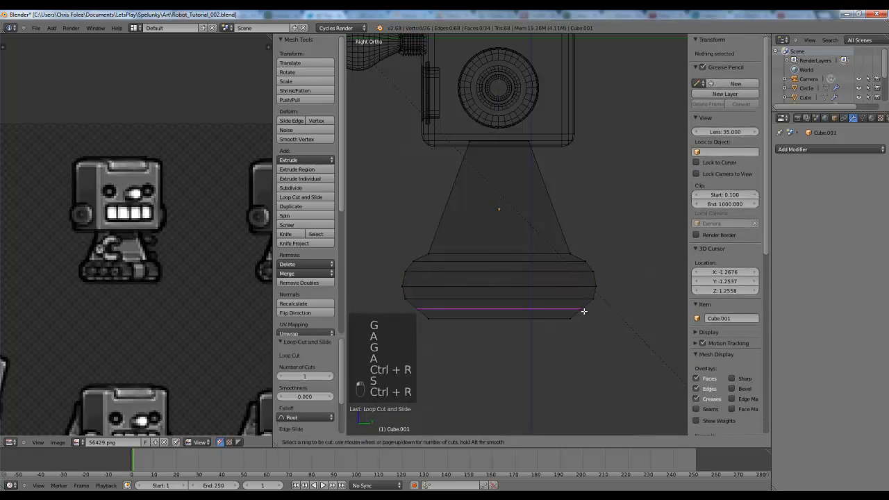
pyautogui.doubleClick(585, 312)
pyautogui.press('s')
pyautogui.press('y')
pyautogui.click(617, 313)
pyautogui.press('g')
pyautogui.press('z')
pyautogui.click(616, 316)
# - Scale the lower block's lowest side loop in slightly and nudge the bottom vertices along Z
pyautogui.press('a')
pyautogui.keyDown('alt'); pyautogui.rightClick(582, 311); pyautogui.keyUp('alt')
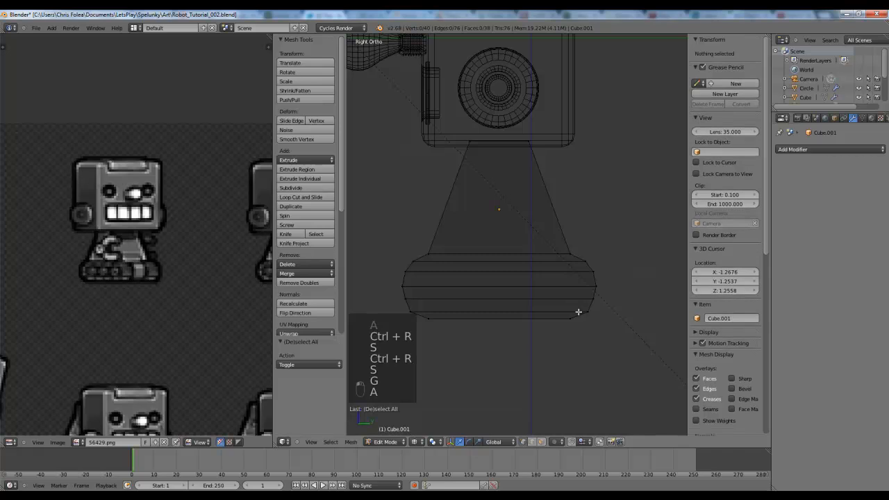
pyautogui.press('s')
pyautogui.click(632, 310)
pyautogui.press('a')
pyautogui.press('b')
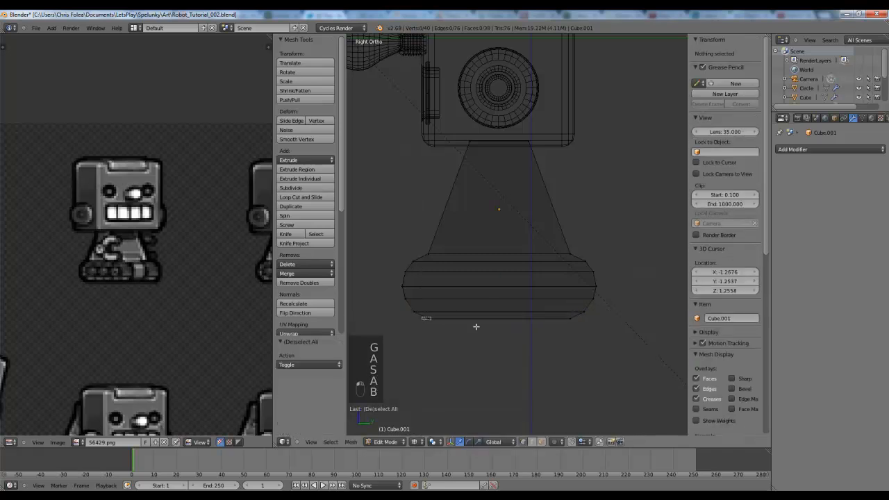
pyautogui.moveTo(421, 317); pyautogui.dragTo(619, 341)
pyautogui.press('g')
pyautogui.press('z')
pyautogui.click(619, 340)
# - Inspect the rounded lower block in solid shading and from the front, comparing it with the reference robots
pyautogui.press('Tab')
pyautogui.press('z')
pyautogui.moveTo(432, 269)
pyautogui.mouseDown(button='middle')
pyautogui.moveTo(603, 284)
pyautogui.moveTo(505, 279)
pyautogui.moveTo(534, 270)
pyautogui.mouseUp(button='middle')
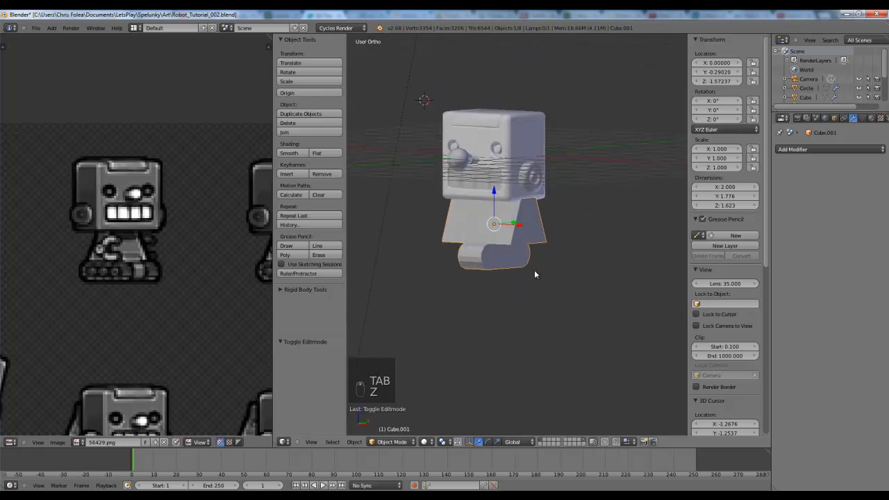
pyautogui.press('KP_1')
pyautogui.press('Tab')
pyautogui.scroll(-5, 133, 279)
pyautogui.scroll(2, 134, 296)
pyautogui.scroll(3, 139, 299)
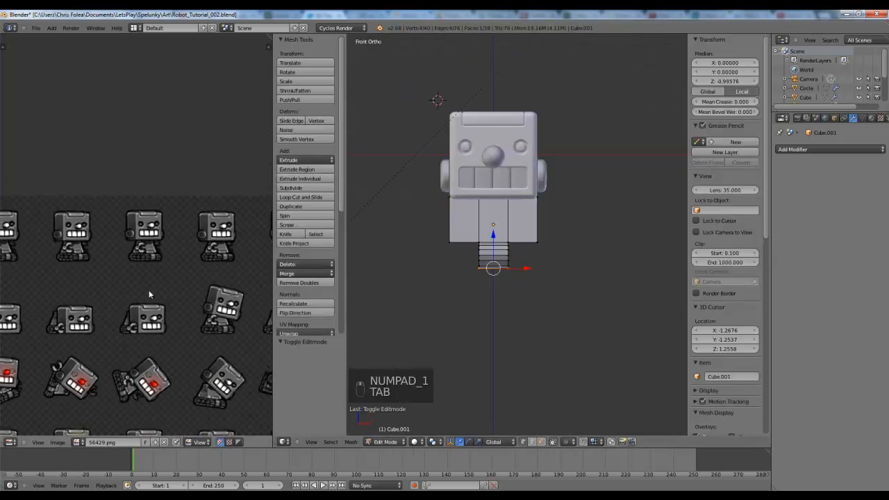
pyautogui.scroll(3, 566, 213)
pyautogui.scroll(-5, 126, 300)
pyautogui.scroll(5, 169, 289)
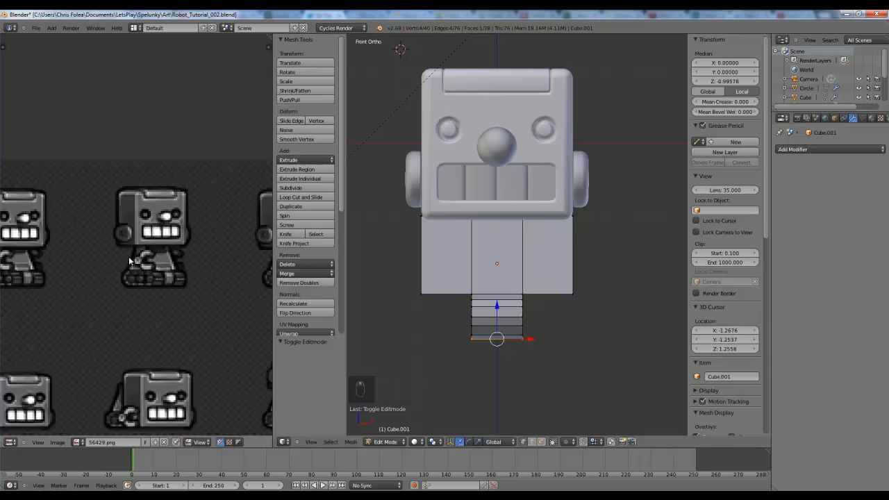
# - Scale the entire body mesh along X to 0.919 in the front view
pyautogui.press('a')
pyautogui.press('a')
pyautogui.press('a')
pyautogui.press('z')
pyautogui.press('z')
pyautogui.press('s')
pyautogui.press('x')
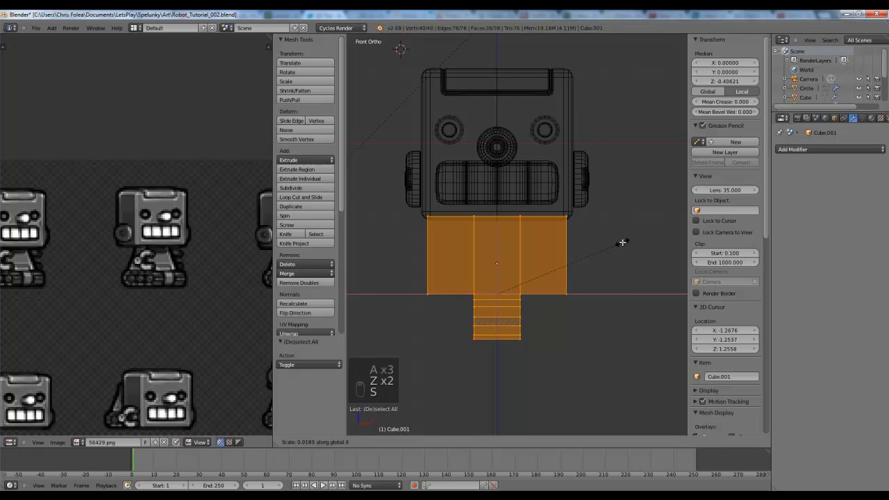
pyautogui.click(621, 242)
# - Compare with the back views in the reference and narrow the entire body along X to about 0.89
pyautogui.scroll(-4, 55, 258)
pyautogui.scroll(2, 121, 297)
pyautogui.scroll(3, 122, 298)
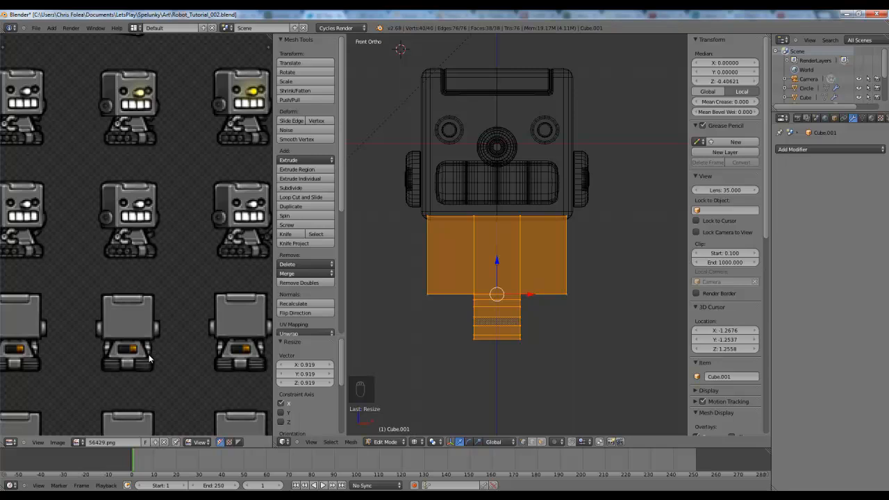
pyautogui.press('s')
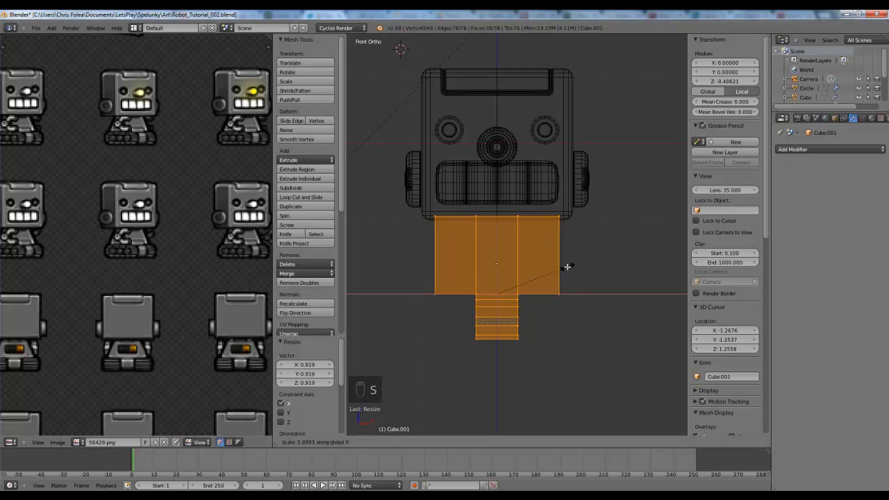
pyautogui.click(567, 267)
# - Taper the body in the front view by scaling its top vertices inward along X
pyautogui.press('a')
pyautogui.press('b')
pyautogui.moveTo(422, 209); pyautogui.dragTo(588, 256)
pyautogui.press('s')
pyautogui.press('x')
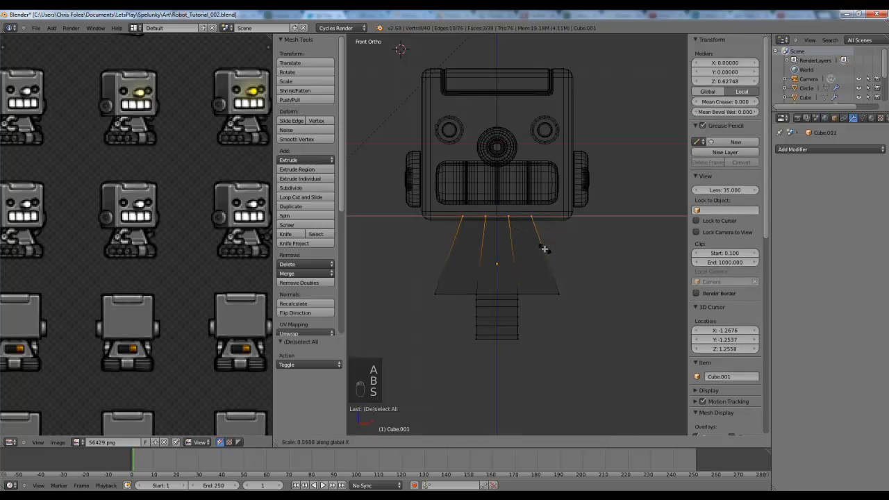
pyautogui.click(556, 251)
# - Widen the body's lower outer corners along X by a factor of 1.033
pyautogui.press('a')
pyautogui.press('b')
pyautogui.press('b')
pyautogui.moveTo(429, 286); pyautogui.dragTo(579, 313)
pyautogui.press('z')
pyautogui.press('s')
pyautogui.press('x')
pyautogui.click(584, 316)
pyautogui.press('z')
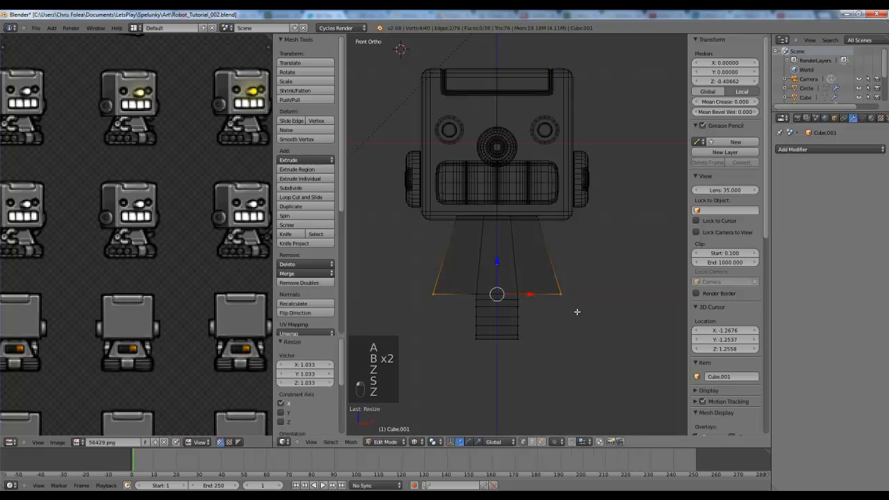
# - Examine the reference robot's back panel and tracks, and view the modelled body from behind
pyautogui.press('Tab')
pyautogui.press('z')
pyautogui.scroll(3, 153, 375)
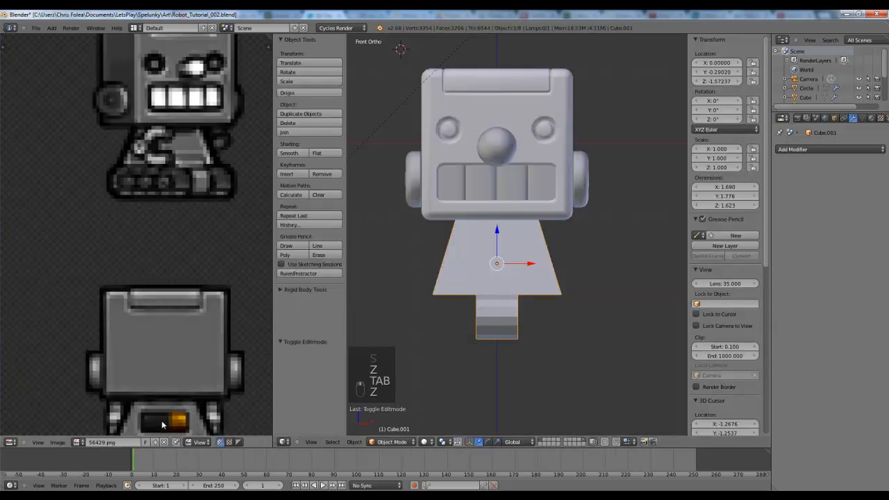
pyautogui.moveTo(161, 423); pyautogui.dragTo(147, 341, button='middle')
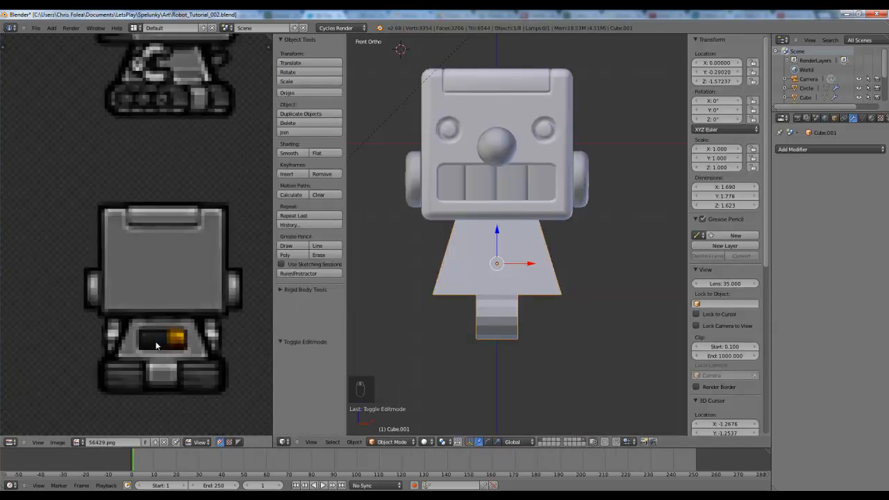
pyautogui.scroll(-5, 114, 339)
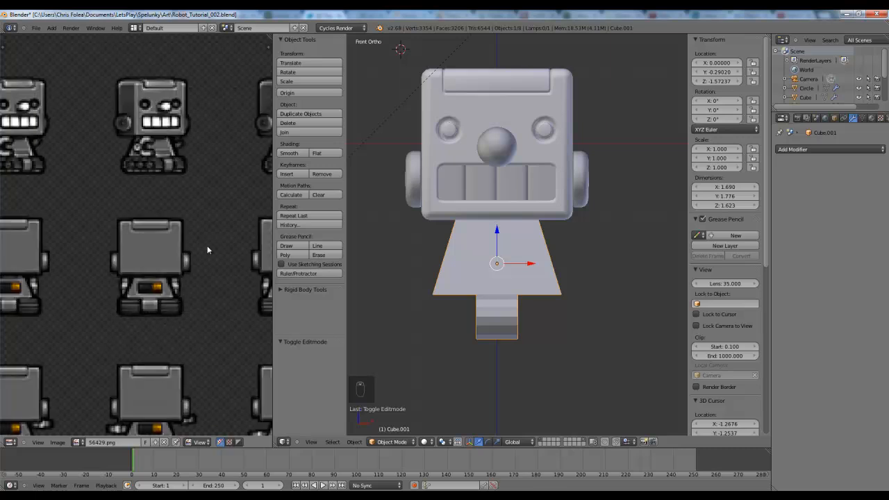
pyautogui.moveTo(510, 292); pyautogui.dragTo(443, 287, button='middle')
pyautogui.scroll(3, 443, 288)
pyautogui.press('ctrl+KP_1')
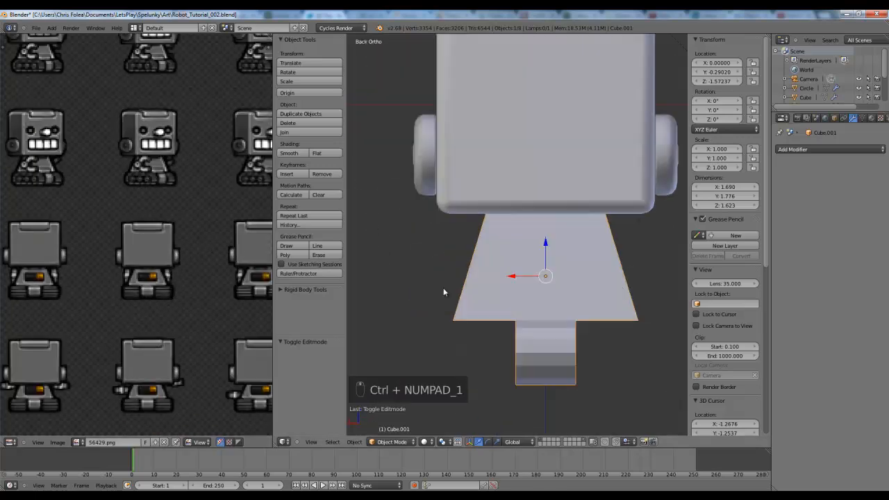
pyautogui.press('Tab')
pyautogui.press('a')
pyautogui.press('a')
pyautogui.press('k')
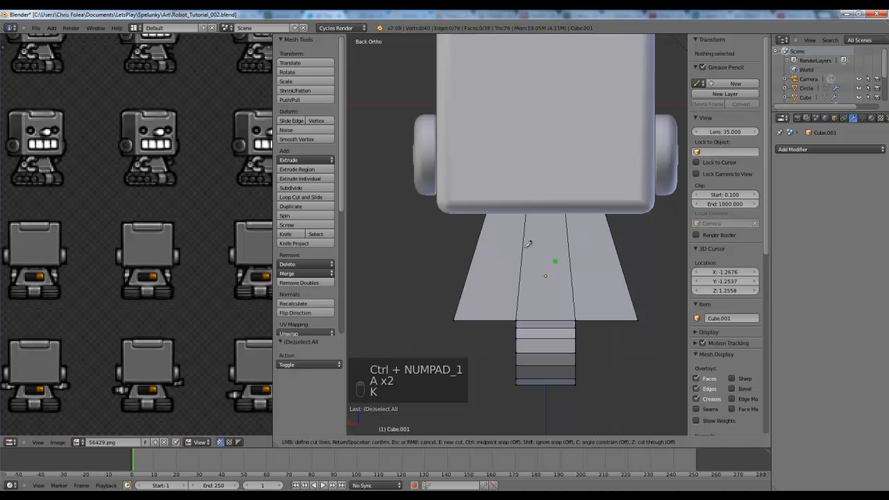
pyautogui.rightClick(544, 268)
# - Examine the robot's tapered body and lower block from the front and from an angle
pyautogui.scroll(-3, 541, 267)
pyautogui.press('z')
pyautogui.press('z')
pyautogui.moveTo(354, 208); pyautogui.dragTo(593, 215, button='middle')
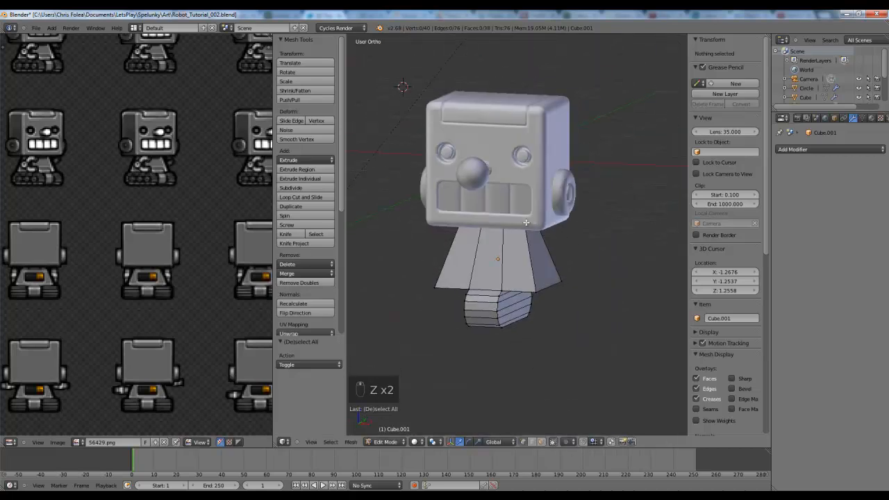
pyautogui.press('Tab')
pyautogui.press('KP_1')
pyautogui.scroll(4, 483, 252)
pyautogui.press('Tab')
pyautogui.moveTo(484, 253); pyautogui.dragTo(466, 260, button='middle')
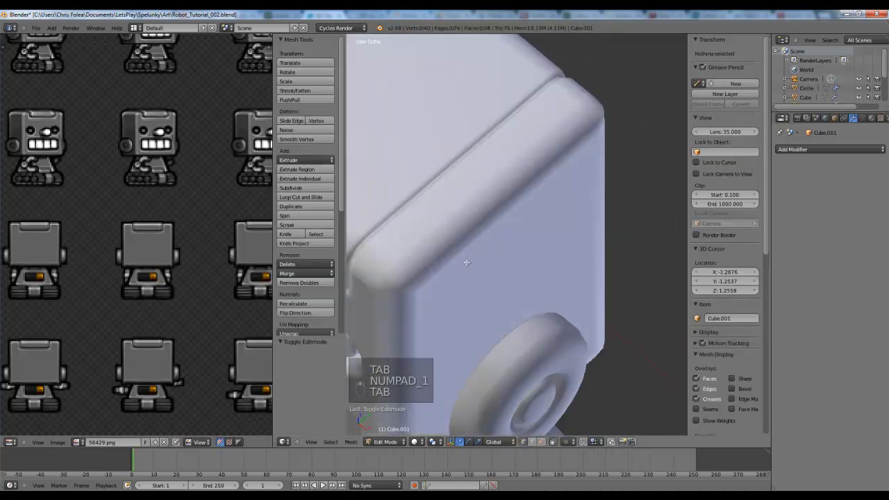
# - Add two edge loops around the floor of the recessed ring in the robot head's eye socket
pyautogui.scroll(-4, 468, 259)
pyautogui.press('Tab')
pyautogui.moveTo(533, 213); pyautogui.dragTo(574, 148, button='middle')
pyautogui.scroll(4, 500, 199)
pyautogui.rightClick(452, 185)
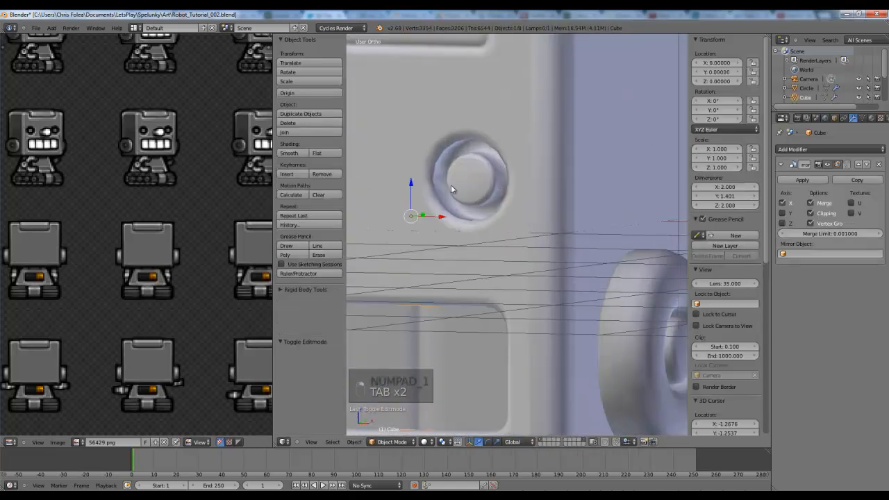
pyautogui.press('Tab')
pyautogui.scroll(5, 521, 250)
pyautogui.press('a')
pyautogui.press('a')
pyautogui.press('a')
pyautogui.press('a')
pyautogui.scroll(1, 521, 251)
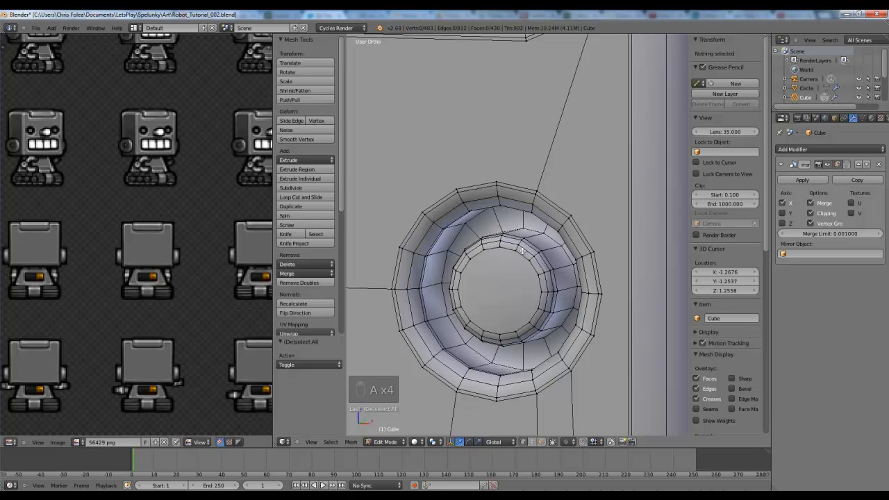
pyautogui.scroll(2, 522, 250)
pyautogui.hotkey('ctrl', 'r')
pyautogui.click(485, 198)
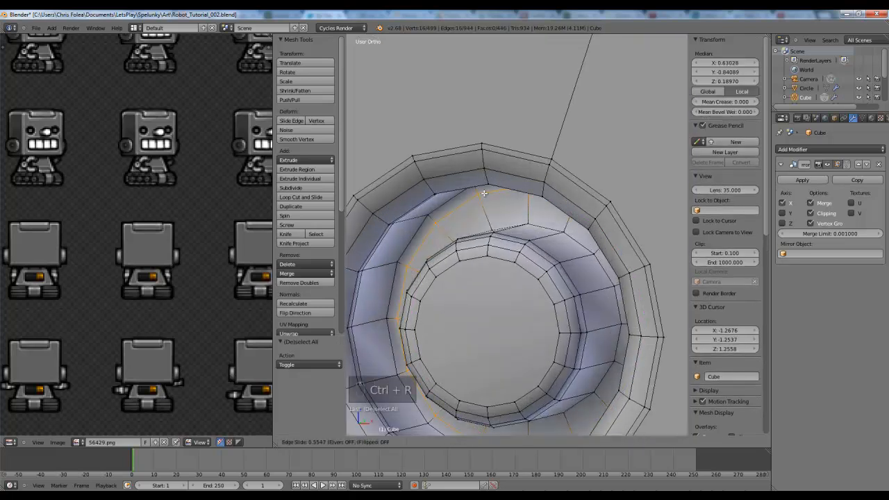
pyautogui.click(484, 193)
pyautogui.hotkey('ctrl', 'r')
pyautogui.click(484, 202)
pyautogui.click(485, 206)
pyautogui.moveTo(485, 207); pyautogui.dragTo(485, 187, button='middle')
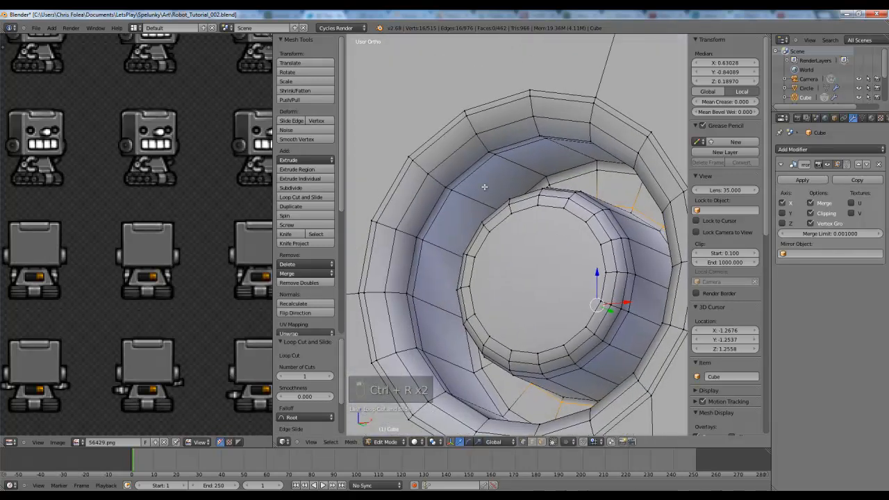
# - Add two more supporting edge loops around the wall of the eye socket's recessed ring
pyautogui.hotkey('ctrl', 'r')
pyautogui.click(489, 179)
pyautogui.click(497, 159)
pyautogui.hotkey('ctrl', 'r')
pyautogui.click(529, 172)
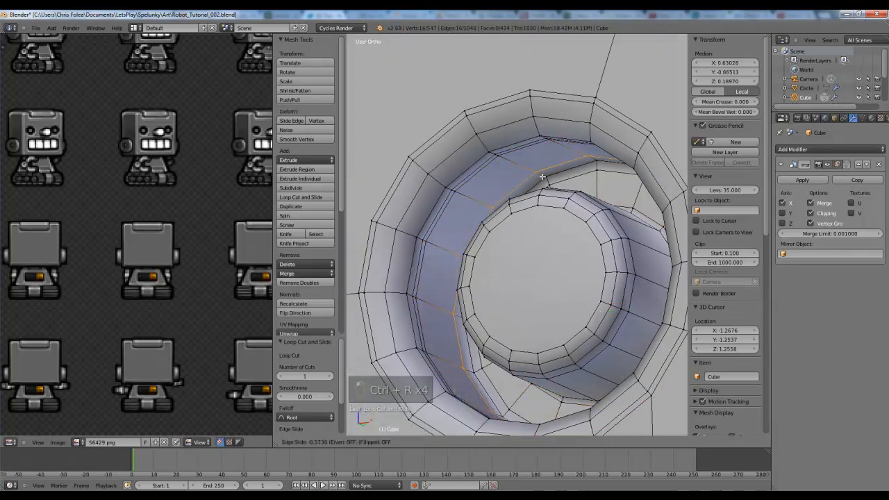
pyautogui.click(543, 179)
pyautogui.press('Tab')
# - Add a horizontal loop cut across the lower part of the robot's tapered body in the front view
pyautogui.scroll(-5, 549, 187)
pyautogui.moveTo(551, 188); pyautogui.dragTo(517, 244, button='middle')
pyautogui.scroll(-7, 598, 224)
pyautogui.scroll(-3, 558, 239)
pyautogui.rightClick(521, 302)
pyautogui.press('KP_1')
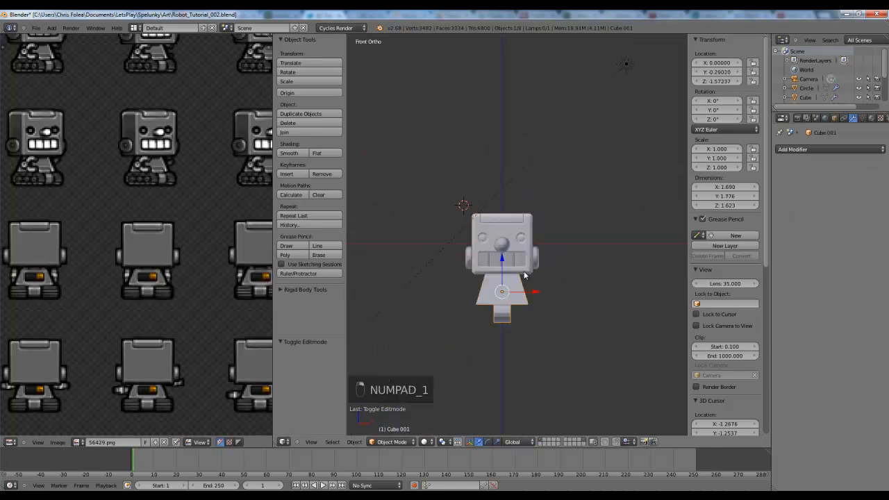
pyautogui.scroll(3, 525, 271)
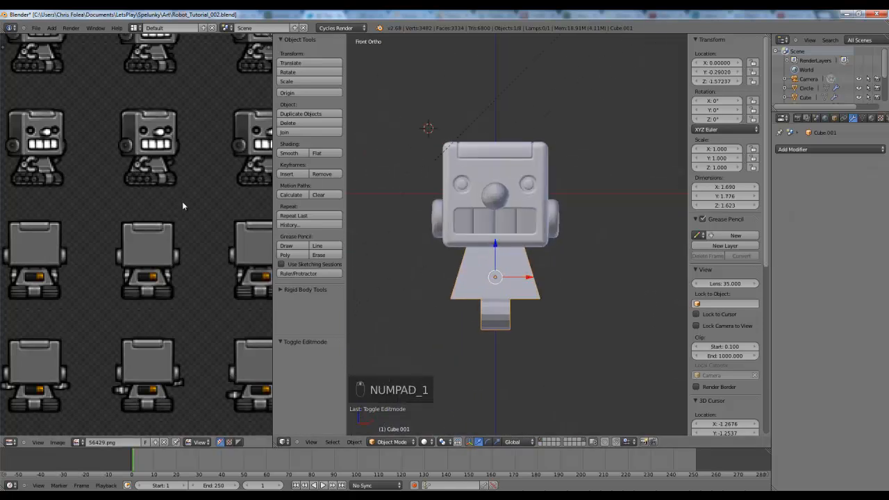
pyautogui.scroll(2, 494, 302)
pyautogui.press('KP_5')
pyautogui.press('Tab')
pyautogui.scroll(2, 494, 302)
pyautogui.press('a')
pyautogui.press('a')
pyautogui.press('a')
pyautogui.press('a')
pyautogui.scroll(2, 494, 302)
pyautogui.press('z')
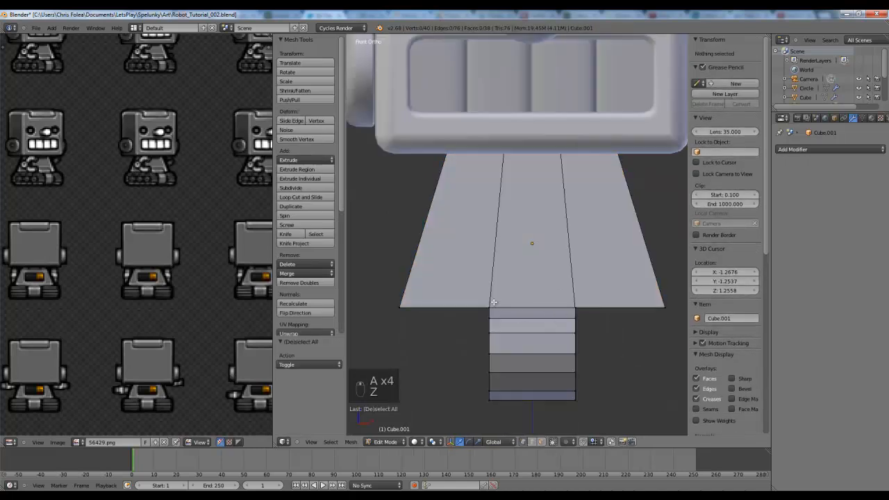
pyautogui.press('z')
pyautogui.hotkey('ctrl', 'r')
pyautogui.click(505, 273)
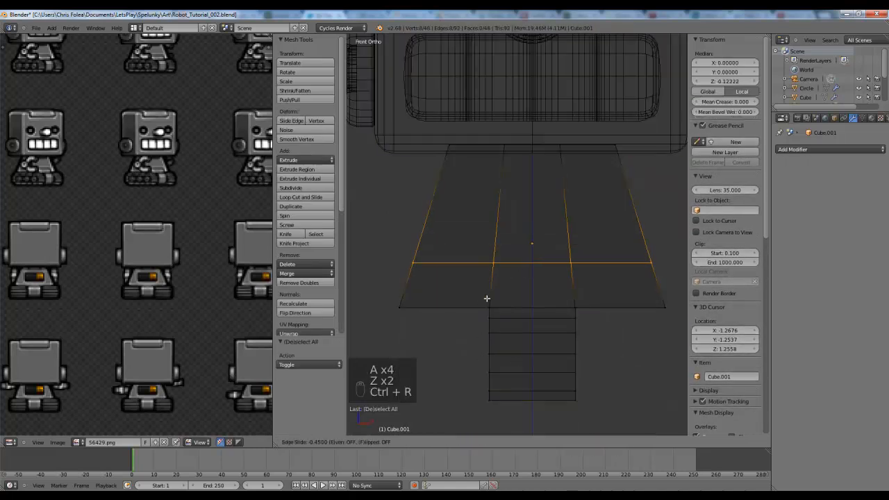
pyautogui.click(486, 299)
# - Scale the middle vertices of the body's horizontal loop along X to match the lower block's width
pyautogui.press('a')
pyautogui.press('b')
pyautogui.moveTo(482, 246); pyautogui.dragTo(598, 281)
pyautogui.press('s')
pyautogui.press('x')
pyautogui.click(605, 278)
# - Straighten both side edges of the centre column and lower block by scaling their vertices along X
pyautogui.press('a')
pyautogui.press('b')
pyautogui.moveTo(560, 251); pyautogui.dragTo(615, 410)
pyautogui.press('s')
pyautogui.press('x')
pyautogui.click(630, 385)
pyautogui.press('a')
pyautogui.press('b')
pyautogui.moveTo(484, 253); pyautogui.dragTo(517, 413)
pyautogui.press('s')
pyautogui.press('x')
pyautogui.click(628, 366)
pyautogui.press('a')
pyautogui.press('z')
pyautogui.press('Tab')
pyautogui.moveTo(592, 244)
pyautogui.mouseDown(button='middle')
pyautogui.moveTo(536, 262)
pyautogui.moveTo(535, 289)
pyautogui.mouseUp(button='middle')
pyautogui.press('Tab')
pyautogui.press('KP_1')
pyautogui.press('z')
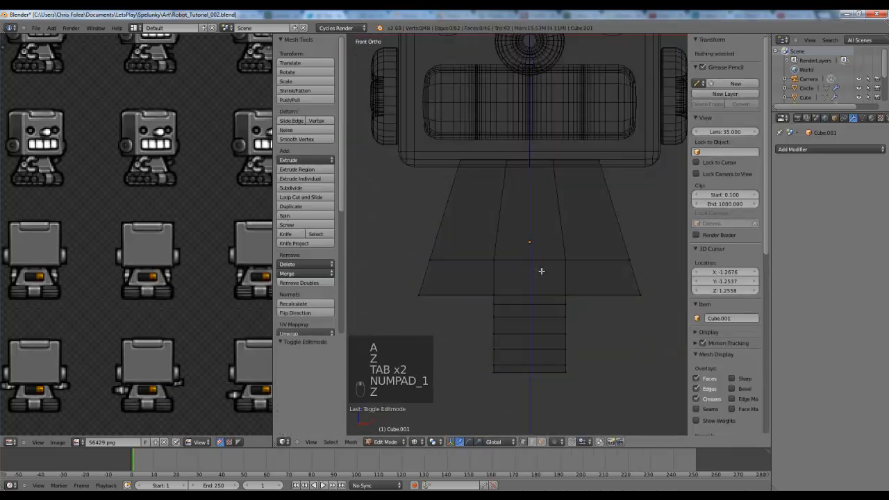
pyautogui.press('a')
pyautogui.hotkey('ctrl', 'Tab')
pyautogui.press('c')
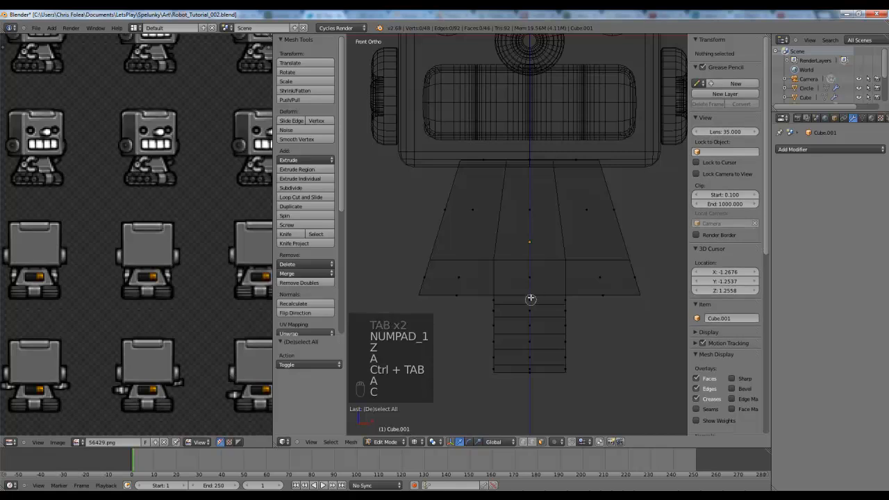
pyautogui.moveTo(532, 291); pyautogui.dragTo(530, 324)
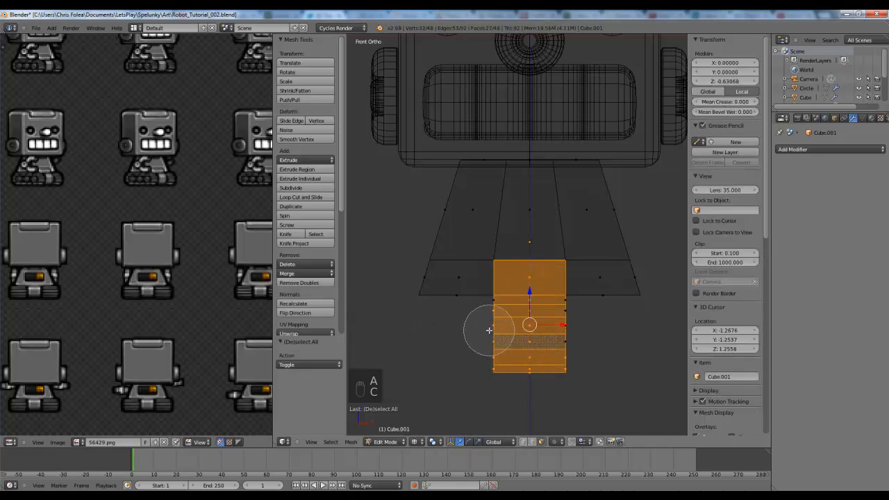
# - Examine the body and tracks of the reference robot, and look over the whole sprite sheet
pyautogui.moveTo(233, 295); pyautogui.dragTo(82, 299, button='middle')
pyautogui.scroll(2, 174, 260)
pyautogui.moveTo(223, 162); pyautogui.dragTo(241, 243, button='middle')
pyautogui.scroll(2, 49, 214)
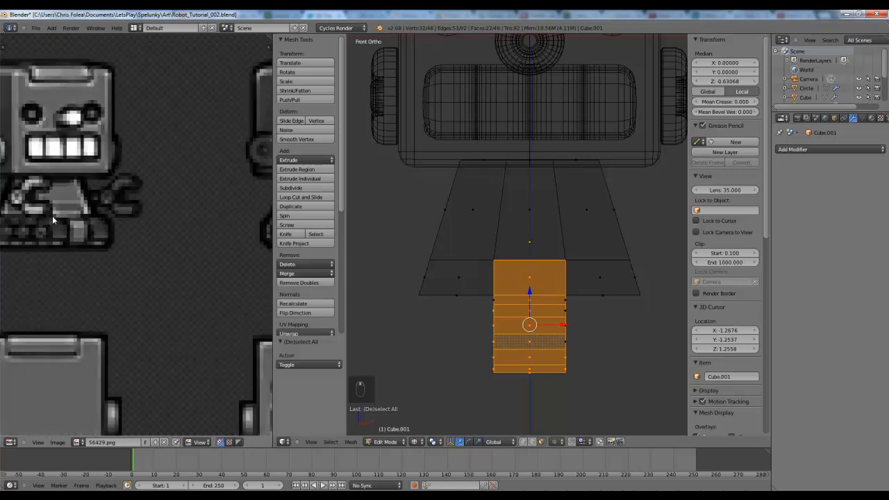
pyautogui.scroll(-4, 74, 234)
pyautogui.scroll(-4, 73, 235)
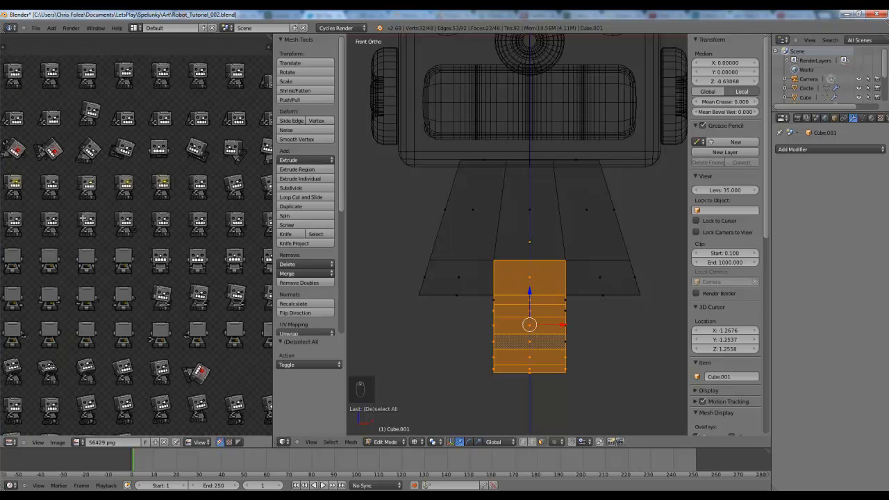
pyautogui.scroll(1, 657, 283)
# - Add a vertical loop cut just outside each side of the body's centre column
pyautogui.press('z')
pyautogui.press('z')
pyautogui.press('b')
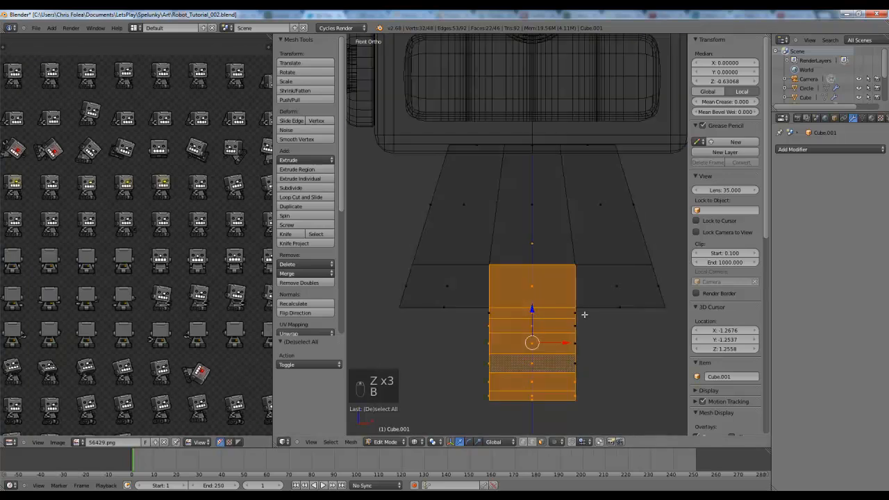
pyautogui.press('a')
pyautogui.press('z')
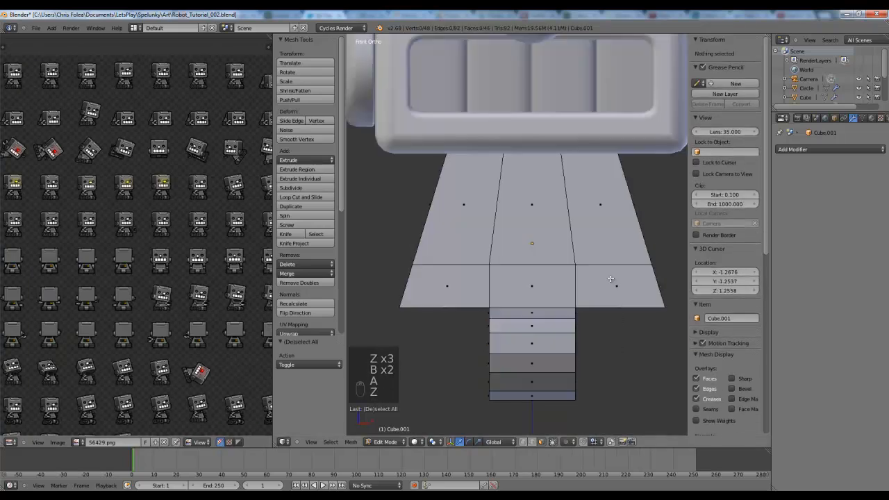
pyautogui.hotkey('ctrl', 'r')
pyautogui.click(576, 257)
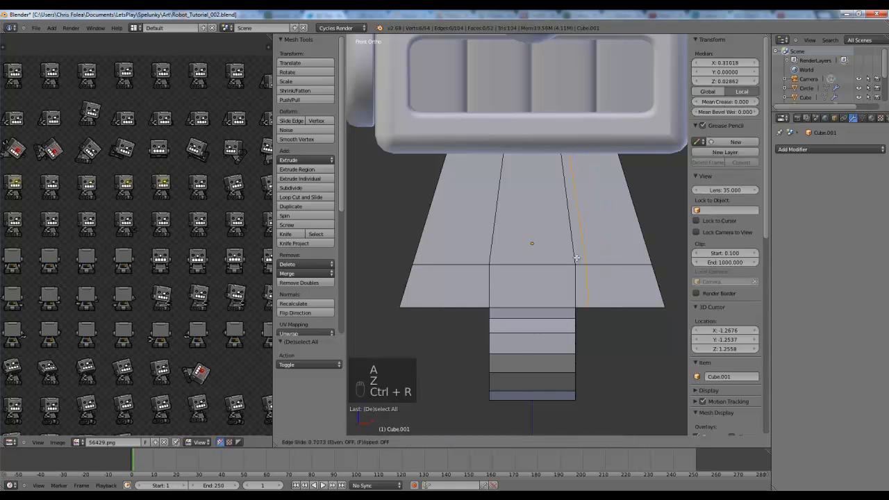
pyautogui.click(576, 258)
pyautogui.hotkey('ctrl', 'r')
pyautogui.click(429, 268)
pyautogui.click(462, 270)
pyautogui.press('a')
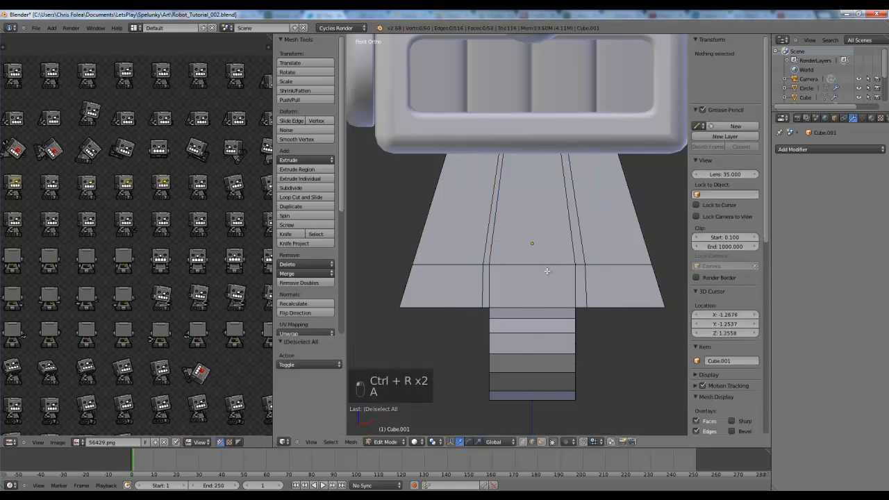
# - Split the body down the centre with a vertical loop cut and delete the vertices of its left half
pyautogui.hotkey('ctrl', 'r')
pyautogui.click(548, 261)
pyautogui.click(548, 262)
pyautogui.press('a')
pyautogui.press('z')
pyautogui.scroll(-4, 548, 261)
pyautogui.press('b')
pyautogui.moveTo(448, 240); pyautogui.dragTo(514, 278)
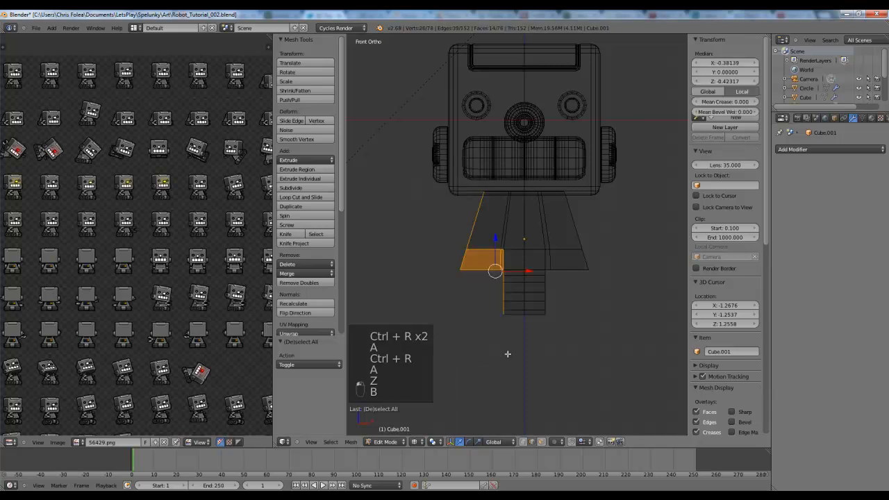
pyautogui.press('Delete')
pyautogui.click(497, 355)
# - Add a Mirror modifier to the half body and reopen its mesh for editing in solid shading
pyautogui.keyDown('shift'); pyautogui.moveTo(556, 277); pyautogui.dragTo(528, 300, button='middle'); pyautogui.keyUp('shift')
pyautogui.press('Tab')
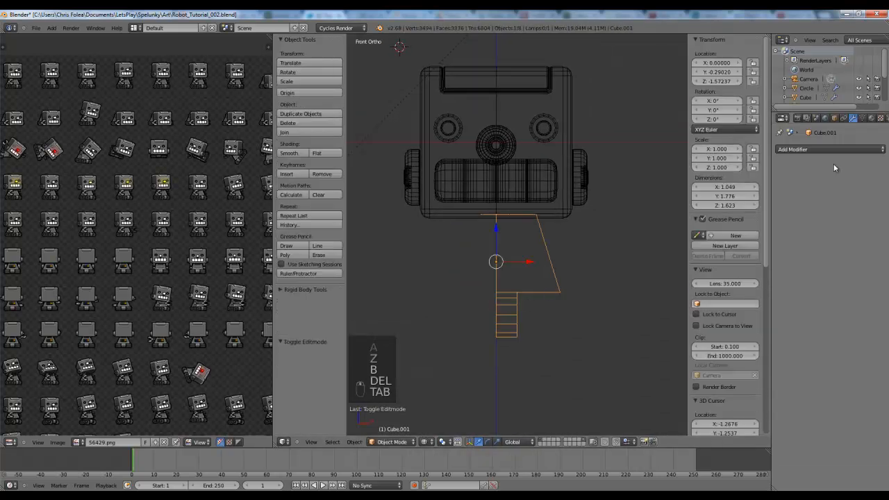
pyautogui.click(809, 150)
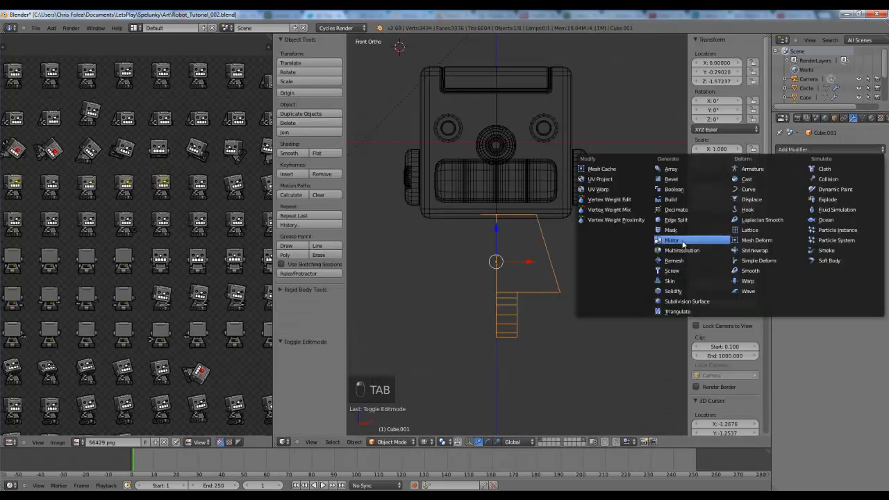
pyautogui.click(683, 243)
pyautogui.press('Tab')
pyautogui.press('z')
pyautogui.press('a')
pyautogui.keyDown('shift'); pyautogui.moveTo(493, 301); pyautogui.dragTo(499, 262, button='middle'); pyautogui.keyUp('shift')
pyautogui.press('a')
pyautogui.scroll(4, 528, 241)
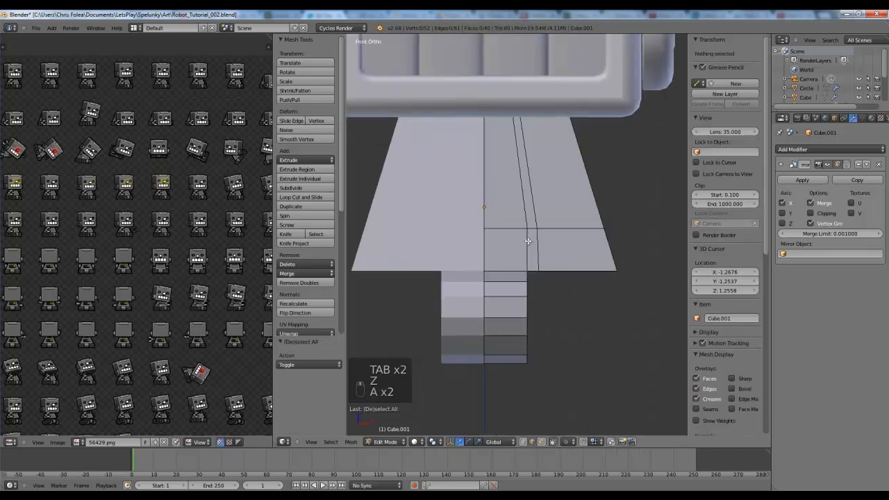
# - Straighten the lower segment of the loop beside the centre column by scaling its vertices into vertical alignment
pyautogui.scroll(2, 528, 241)
pyautogui.hotkey('ctrl', 'Tab')
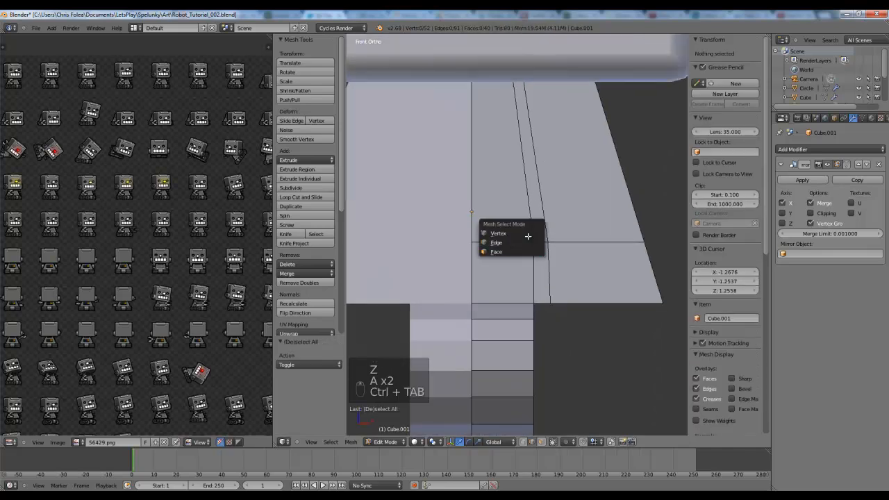
pyautogui.click(528, 234)
pyautogui.press('z')
pyautogui.rightClick(554, 242)
pyautogui.press('g')
pyautogui.rightClick(553, 241)
pyautogui.press('a')
pyautogui.press('b')
pyautogui.moveTo(564, 231); pyautogui.dragTo(544, 318)
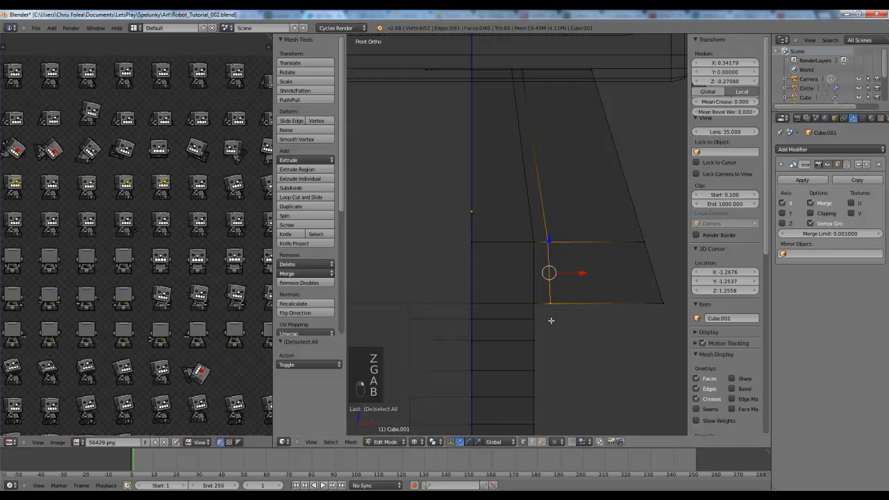
pyautogui.press('s')
pyautogui.click(595, 302)
# - Separate the faces of the lower block and the lower centre column from the body into their own object
pyautogui.scroll(-2, 576, 299)
pyautogui.press('a')
pyautogui.hotkey('ctrl', 'Tab')
pyautogui.click(528, 299)
pyautogui.hotkey('ctrl', 'Tab')
pyautogui.click(507, 299)
pyautogui.press('b')
pyautogui.moveTo(470, 248); pyautogui.dragTo(536, 388)
pyautogui.press('p')
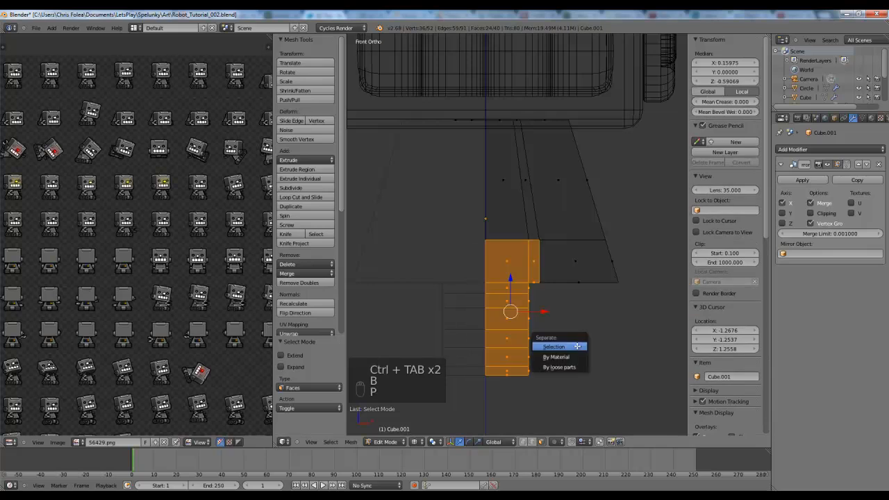
pyautogui.click(577, 346)
pyautogui.press('Tab')
# - Select the separated lower block and isolate it by hiding all other objects
pyautogui.press('z')
pyautogui.rightClick(511, 309)
pyautogui.press('z')
pyautogui.moveTo(567, 304)
pyautogui.mouseDown(button='middle')
pyautogui.moveTo(589, 282)
pyautogui.moveTo(559, 286)
pyautogui.moveTo(517, 264)
pyautogui.mouseUp(button='middle')
pyautogui.press('z')
pyautogui.press('g')
pyautogui.rightClick(516, 303)
pyautogui.hotkey('shift', 'h')
# - Fill the side gap between the block's front and back upright flaps with a face spanning their outer edges
pyautogui.press('Tab')
pyautogui.press('a')
pyautogui.press('a')
pyautogui.hotkey('ctrl', 'Tab')
pyautogui.click(517, 257)
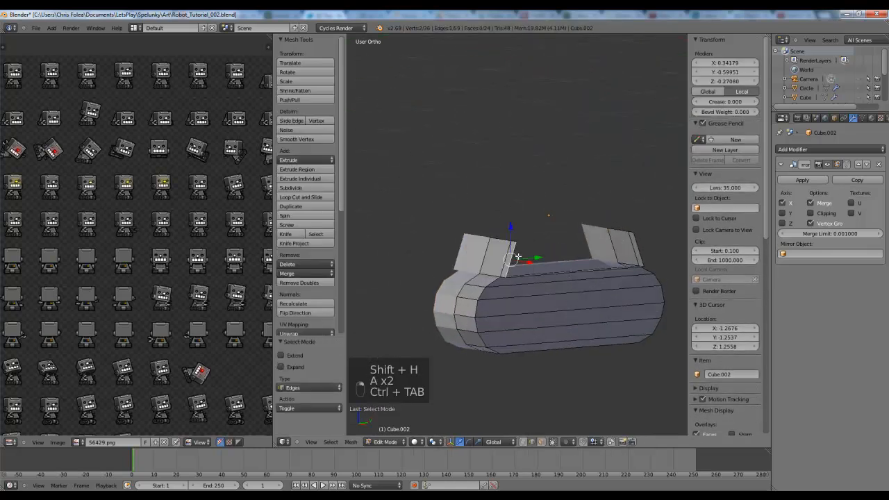
pyautogui.press('f')
pyautogui.press('a')
# - Close the open top between the block's front and back flaps by bridging their edges
pyautogui.moveTo(627, 237); pyautogui.dragTo(502, 247, button='middle')
pyautogui.press('space')
pyautogui.write('brid')
pyautogui.press('Return')
pyautogui.press('Tab')
pyautogui.press('KP_1')
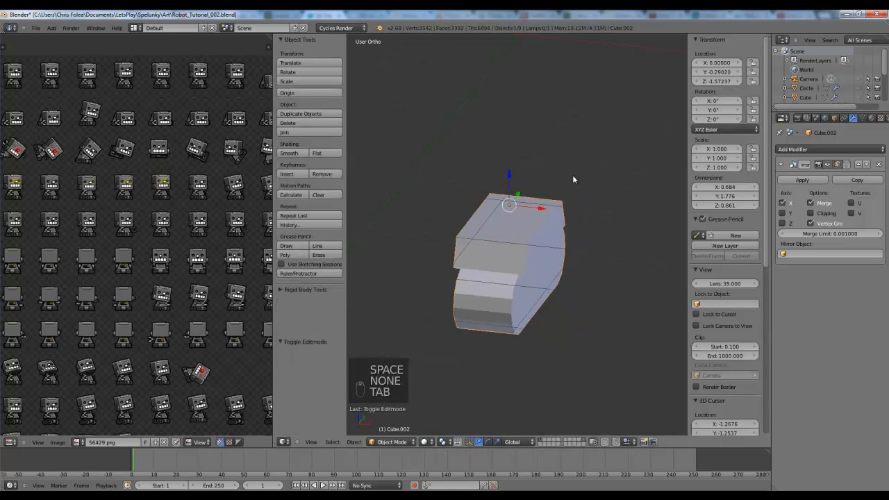
pyautogui.press('g')
pyautogui.click(598, 174)
pyautogui.press('Tab')
pyautogui.press('Tab')
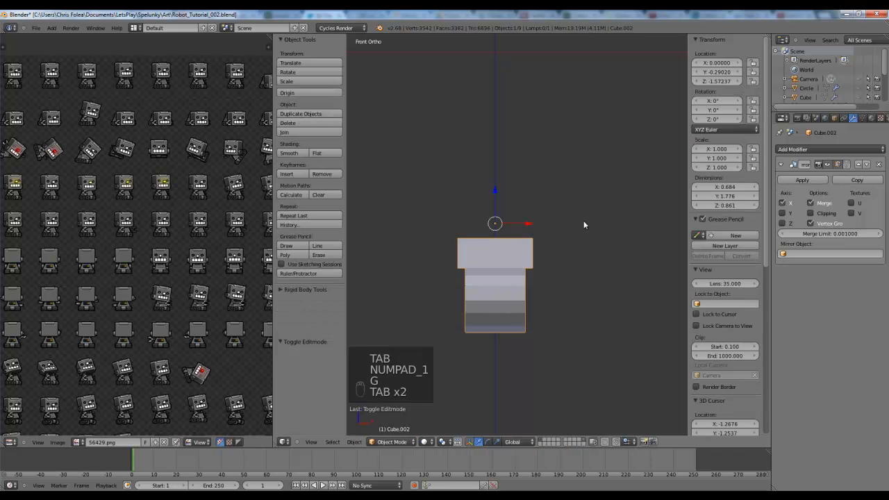
# - Unhide all objects, then isolate the tapered body by hiding everything else
pyautogui.hotkey('alt', 'h')
pyautogui.press('a')
pyautogui.press('z')
pyautogui.moveTo(559, 234)
pyautogui.mouseDown(button='middle')
pyautogui.moveTo(538, 242)
pyautogui.moveTo(578, 243)
pyautogui.moveTo(591, 254)
pyautogui.moveTo(564, 255)
pyautogui.mouseUp(button='middle')
pyautogui.hotkey('shift', 'h')
pyautogui.press('z')
pyautogui.scroll(2, 570, 245)
# - Try to close the gap inside the body's lower notch with a face, then undo the fill
pyautogui.press('Tab')
pyautogui.press('a')
pyautogui.press('a')
pyautogui.press('a')
pyautogui.press('a')
pyautogui.rightClick(430, 328)
pyautogui.press('f')
pyautogui.press('a')
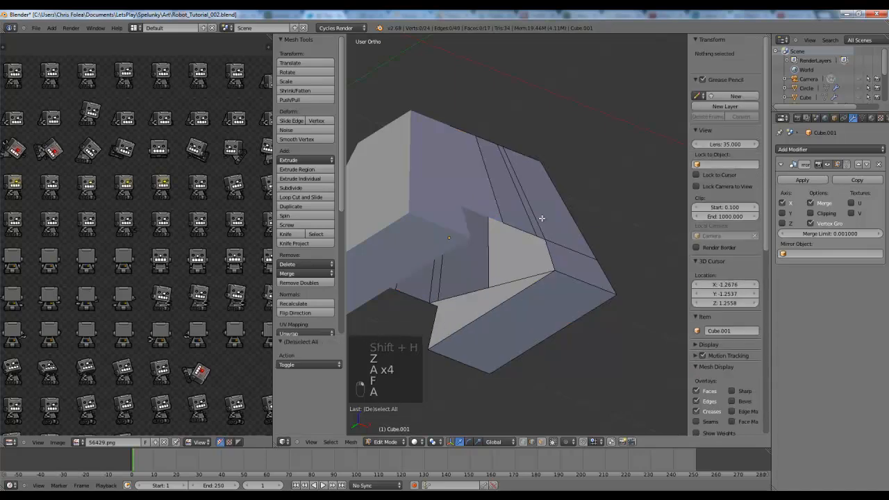
pyautogui.hotkey('ctrl', 'z')
pyautogui.hotkey('ctrl', 'z')
# - Fill the open inner side of the body's lower notch with a face between its two opposite vertical edges
pyautogui.press('a')
pyautogui.moveTo(478, 259); pyautogui.dragTo(499, 264, button='middle')
pyautogui.rightClick(499, 264)
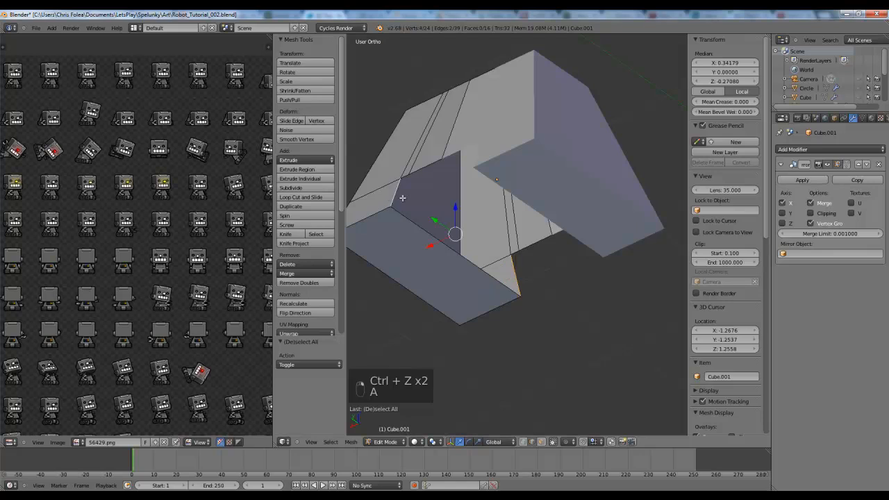
pyautogui.press('f')
pyautogui.press('a')
# - Close the underside opening of the body's central notch by bridging its opposite edges with Bridge Edge Loops
pyautogui.moveTo(425, 206); pyautogui.dragTo(551, 239, button='middle')
pyautogui.rightClick(510, 253)
pyautogui.keyDown('shift'); pyautogui.rightClick(527, 251); pyautogui.keyUp('shift')
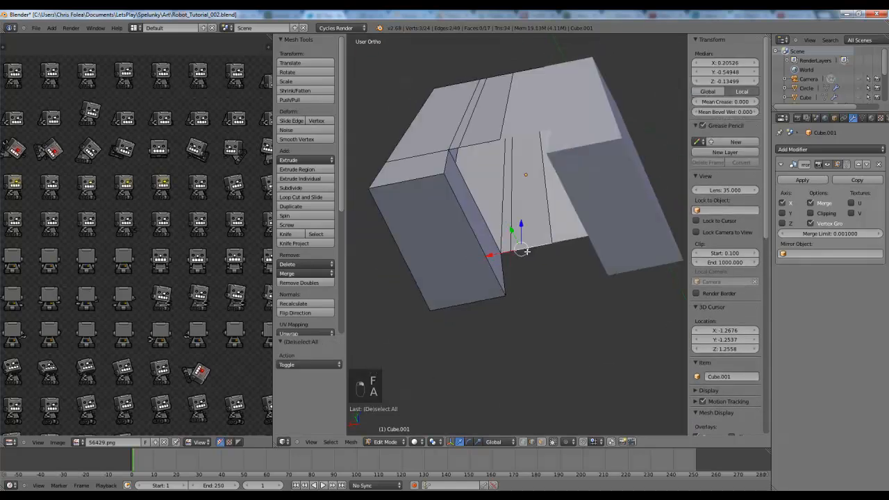
pyautogui.press('space')
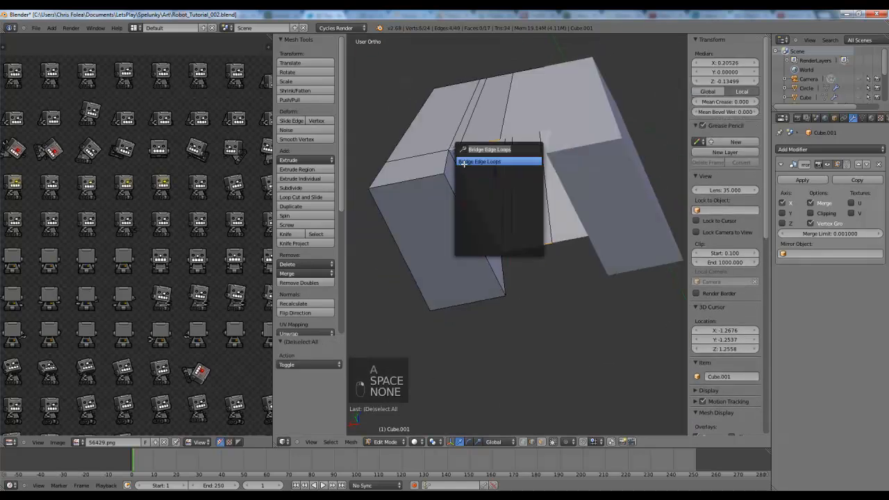
pyautogui.click(464, 164)
pyautogui.press('a')
pyautogui.scroll(-4, 520, 202)
pyautogui.press('Tab')
pyautogui.moveTo(564, 224); pyautogui.dragTo(457, 252, button='middle')
pyautogui.scroll(3, 457, 252)
pyautogui.press('KP_1')
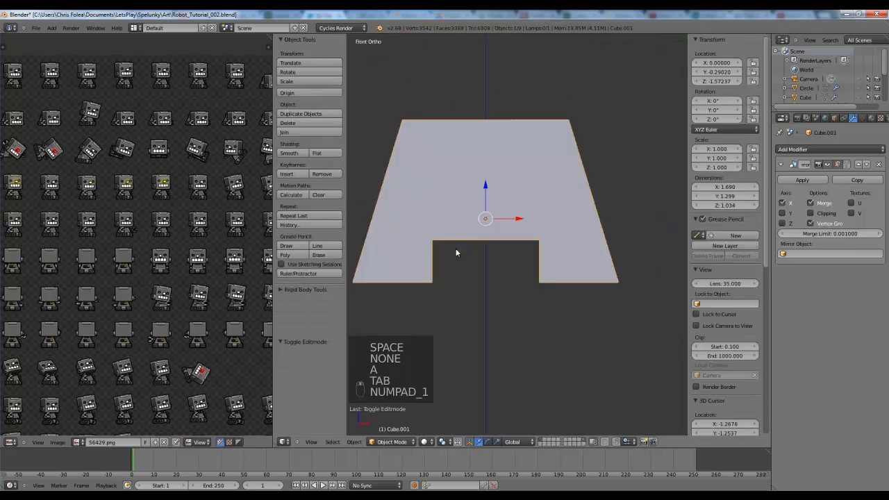
pyautogui.press('space')
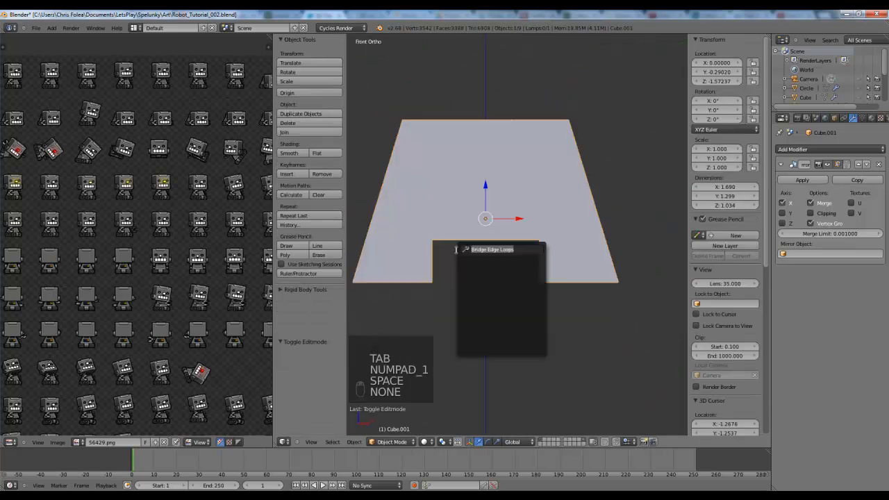
pyautogui.write('ver')
pyautogui.press('BackSpace')
pyautogui.press('BackSpace')
pyautogui.press('BackSpace')
pyautogui.write('select')
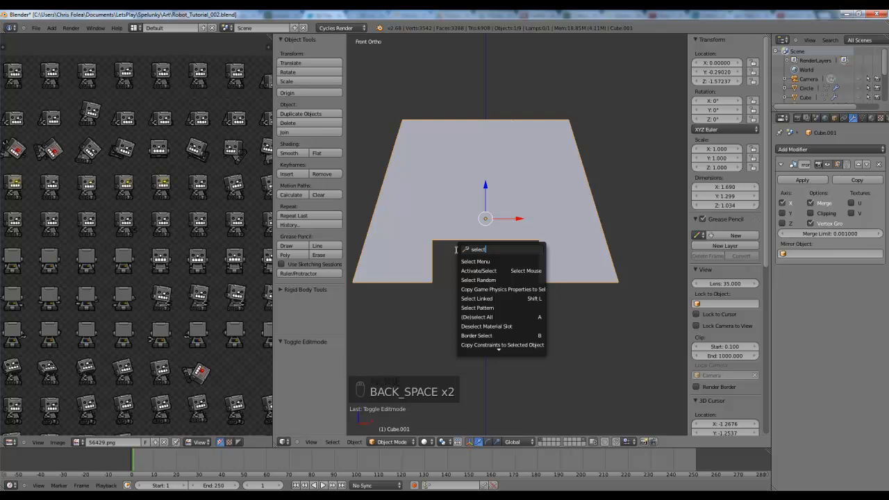
pyautogui.write('add')
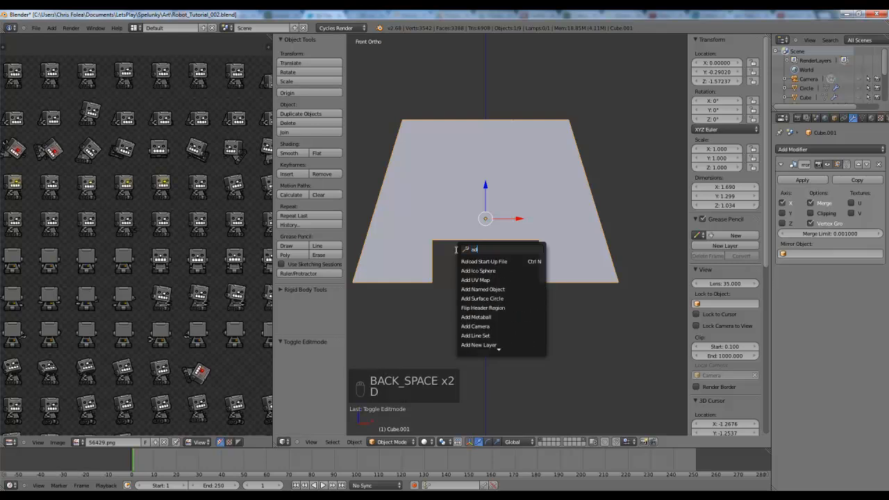
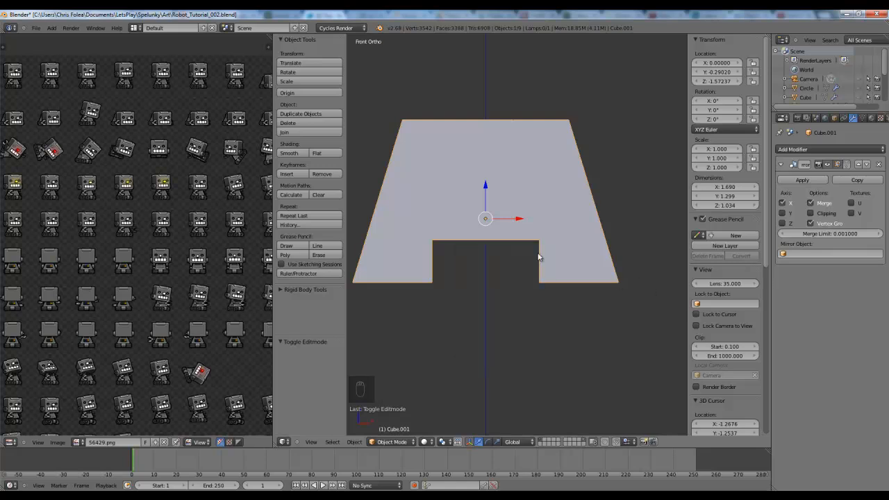
pyautogui.press('Tab')
pyautogui.scroll(-1, 538, 258)
pyautogui.press('Tab')
pyautogui.press('z')
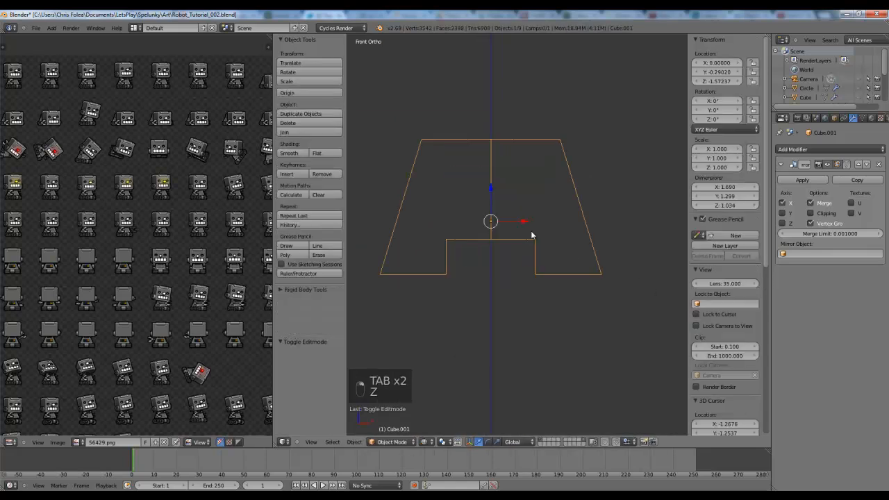
pyautogui.scroll(2, 71, 122)
pyautogui.press('z')
pyautogui.scroll(-2, 506, 246)
# - Unhide all objects, select the tapered body and enlarge a single robot sprite in the reference image
pyautogui.moveTo(506, 246); pyautogui.dragTo(507, 273, button='middle')
pyautogui.hotkey('alt', 'h')
pyautogui.press('a')
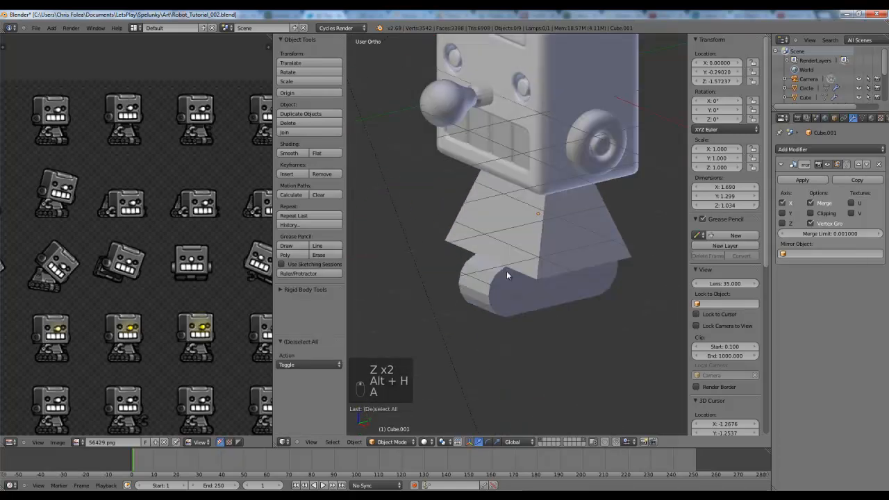
pyautogui.rightClick(560, 261)
pyautogui.scroll(1, 558, 262)
pyautogui.scroll(1, 211, 149)
pyautogui.scroll(4, 165, 284)
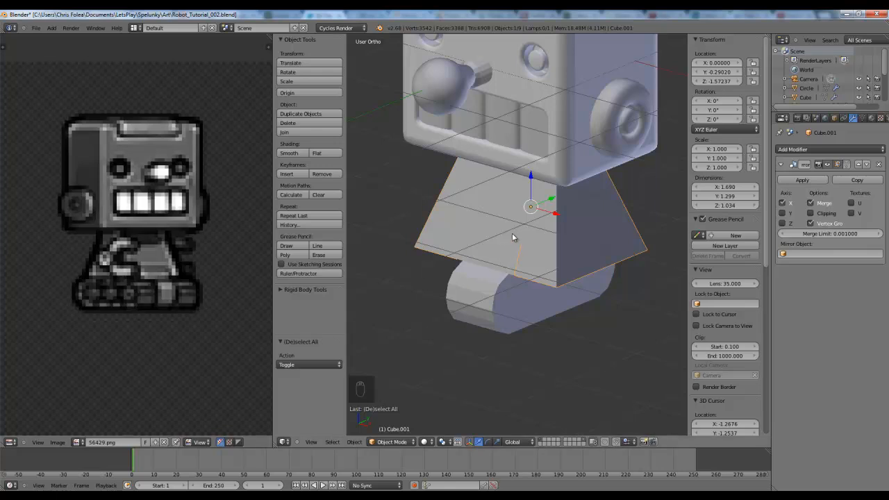
# - Scale the track block by about 1.07 along Y and apply its scale
pyautogui.press('KP_3')
pyautogui.press('z')
pyautogui.scroll(2, 502, 291)
pyautogui.press('Tab')
pyautogui.press('Tab')
pyautogui.scroll(-4, 479, 290)
pyautogui.press('s')
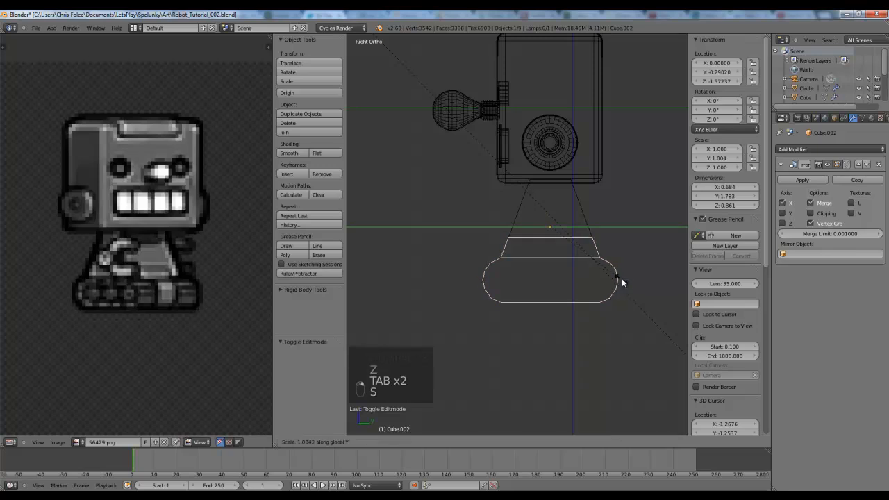
pyautogui.press('y')
pyautogui.click(621, 280)
pyautogui.hotkey('ctrl', 'a')
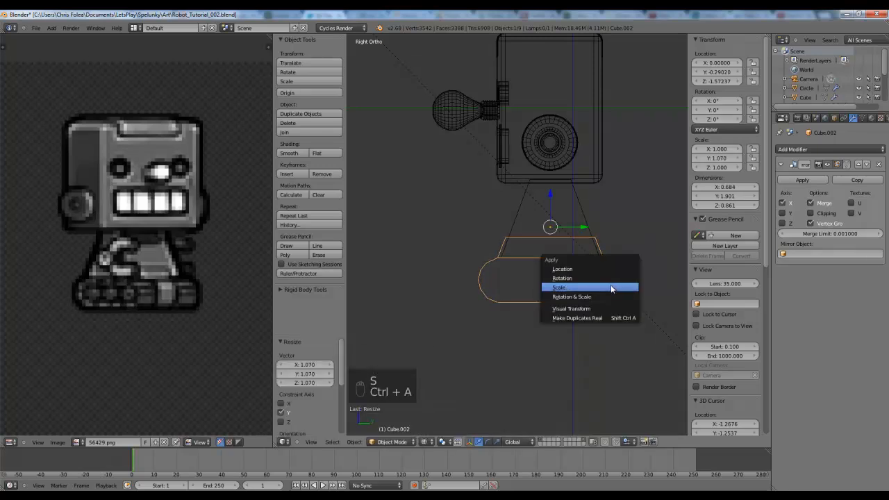
pyautogui.click(611, 285)
pyautogui.press('Tab')
pyautogui.scroll(3, 500, 257)
pyautogui.press('a')
pyautogui.press('a')
pyautogui.press('Tab')
pyautogui.hotkey('ctrl', 'a')
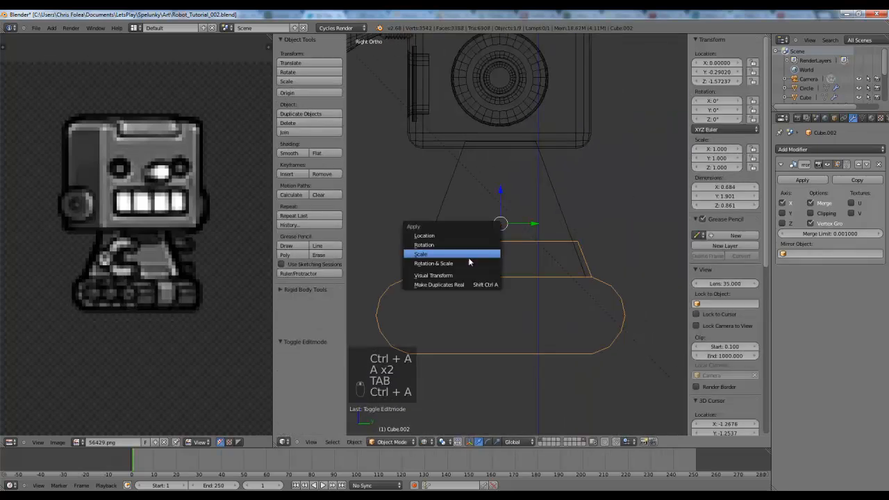
pyautogui.click(456, 256)
# - Scale the top edges of the track block inward along Y to line up with the body's sloping sides
pyautogui.press('Tab')
pyautogui.press('a')
pyautogui.hotkey('ctrl', 'Tab')
pyautogui.click(422, 207)
pyautogui.press('b')
pyautogui.moveTo(395, 218)
pyautogui.mouseDown()
pyautogui.moveTo(618, 274)
pyautogui.moveTo(616, 257)
pyautogui.moveTo(599, 264)
pyautogui.moveTo(611, 264)
pyautogui.mouseUp()
pyautogui.press('a')
pyautogui.press('b')
pyautogui.press('s')
pyautogui.press('y')
pyautogui.click(610, 259)
pyautogui.press('a')
# - Add three horizontal loop cuts to the sloping upper section of the track block
pyautogui.hotkey('ctrl', 'r')
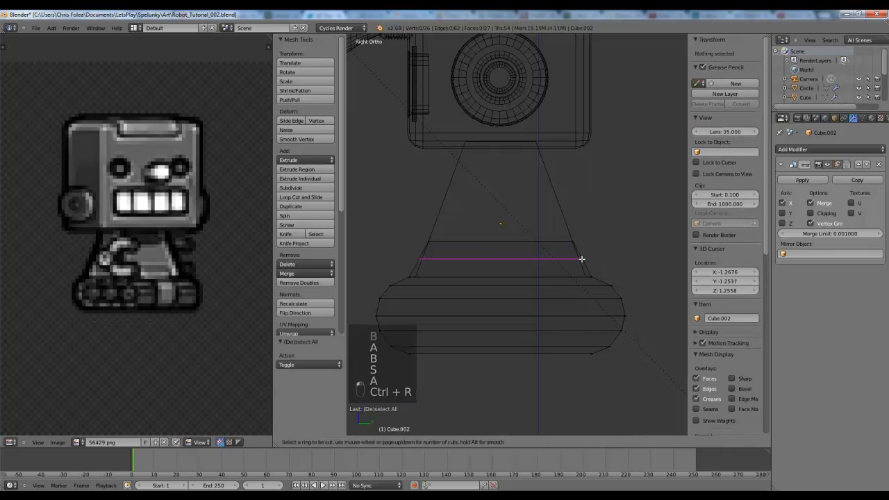
pyautogui.scroll(1, 582, 260)
pyautogui.click(581, 258)
pyautogui.click(581, 258)
pyautogui.press('a')
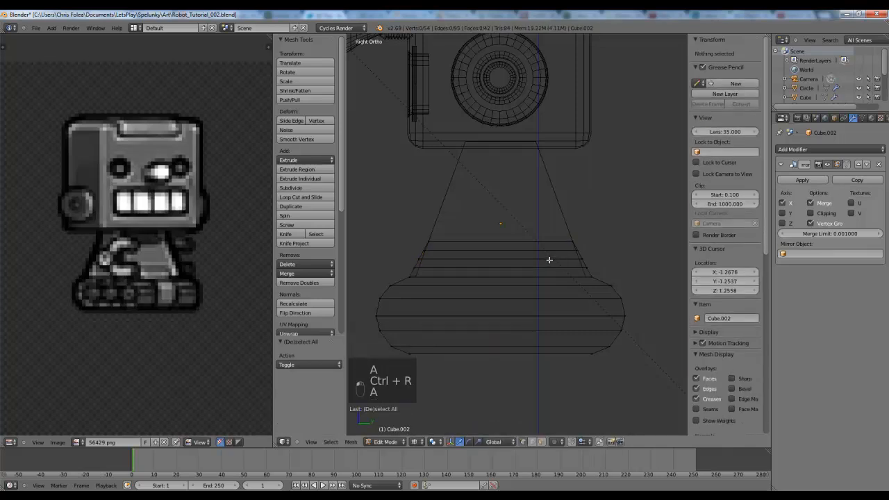
# - Widen each of the three new edge loops along Y so the block's upper section curves outward
pyautogui.keyDown('alt'); pyautogui.rightClick(549, 259); pyautogui.keyUp('alt')
pyautogui.press('s')
pyautogui.press('y')
pyautogui.click(639, 255)
pyautogui.press('a')
pyautogui.keyDown('alt'); pyautogui.rightClick(563, 268); pyautogui.keyUp('alt')
pyautogui.press('s')
pyautogui.press('y')
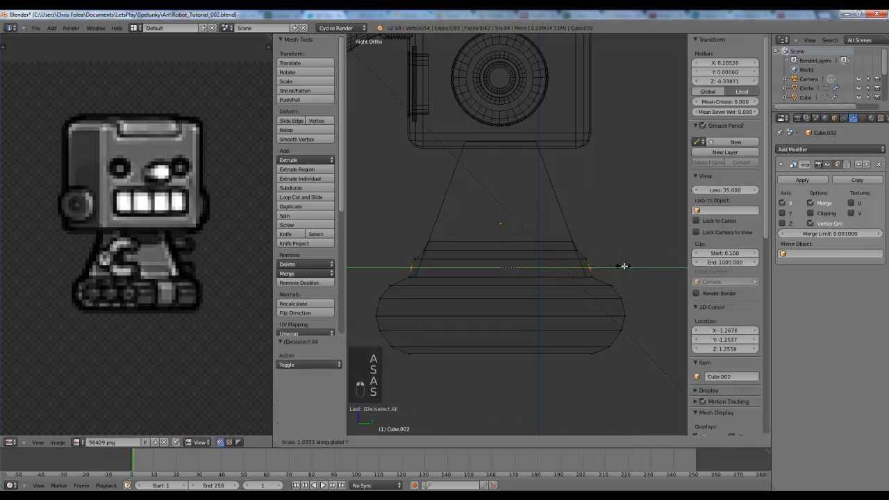
pyautogui.click(618, 265)
pyautogui.press('a')
pyautogui.keyDown('alt'); pyautogui.rightClick(625, 248); pyautogui.keyUp('alt')
pyautogui.press('s')
pyautogui.press('y')
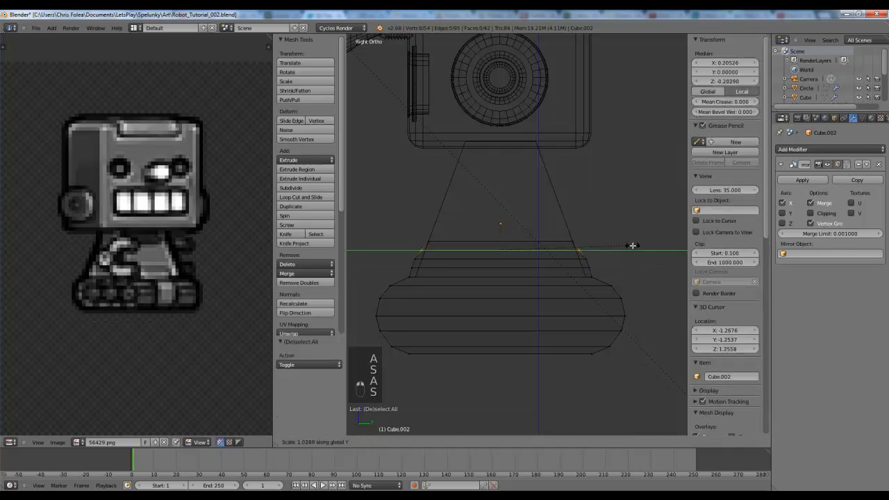
pyautogui.click(633, 245)
pyautogui.press('Tab')
pyautogui.press('z')
pyautogui.moveTo(633, 245)
pyautogui.mouseDown(button='middle')
pyautogui.moveTo(580, 284)
pyautogui.moveTo(632, 284)
pyautogui.moveTo(476, 282)
pyautogui.mouseUp(button='middle')
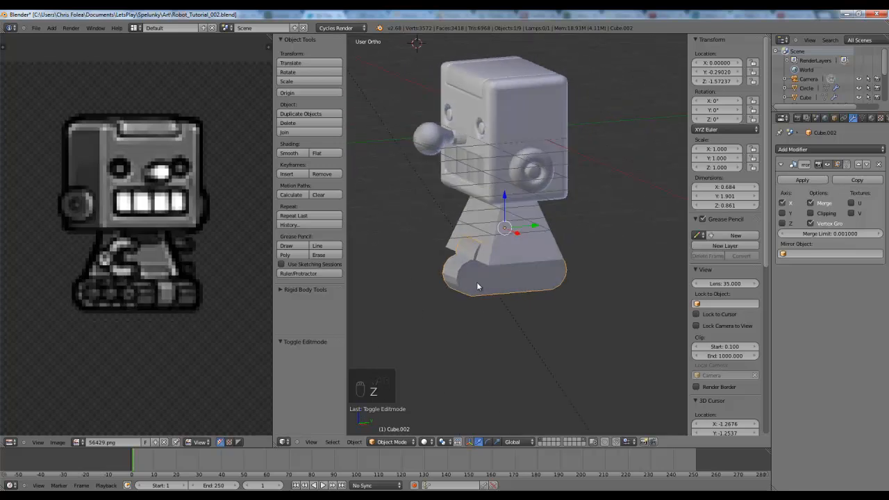
pyautogui.scroll(5, 507, 279)
pyautogui.scroll(-5, 548, 280)
pyautogui.press('KP_1')
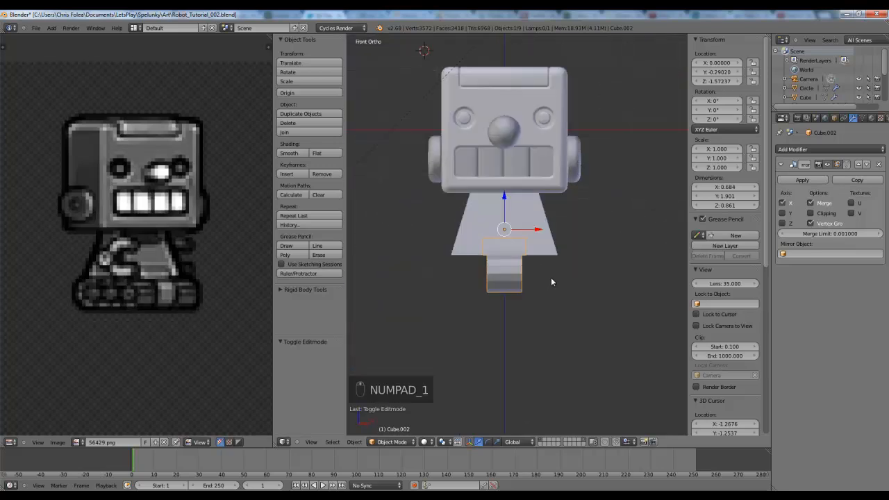
# - Open the tapered body's mesh for editing in wireframe with nothing selected
pyautogui.scroll(1, 525, 281)
pyautogui.rightClick(535, 275)
pyautogui.press('Tab')
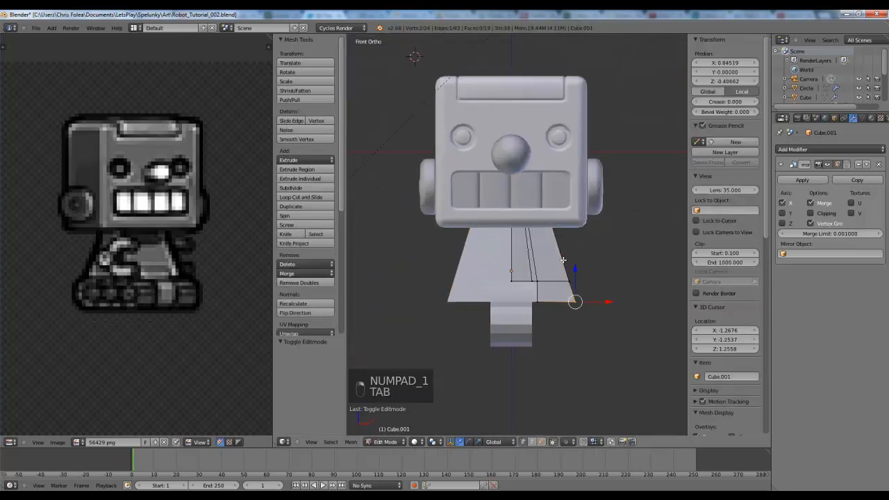
pyautogui.press('z')
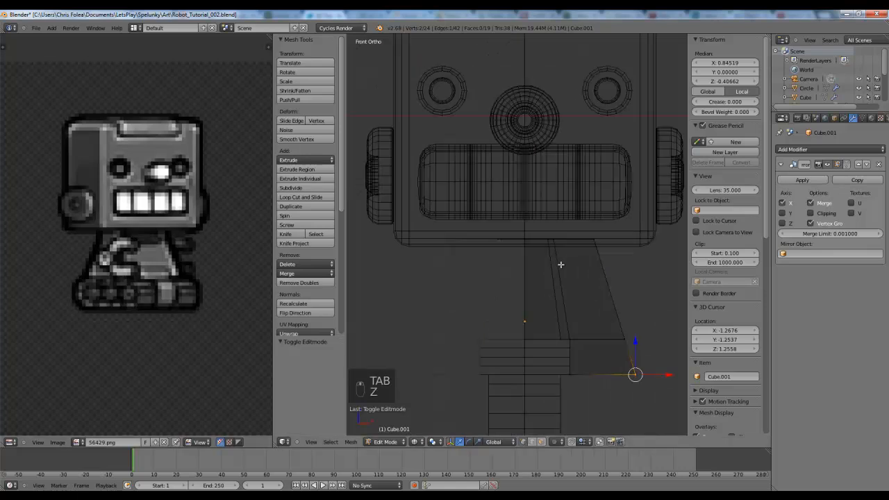
pyautogui.press('a')
# - Examine the lower body and tracks in the reference sprites against the modelled body
pyautogui.scroll(-3, 561, 264)
pyautogui.moveTo(561, 264); pyautogui.dragTo(448, 261, button='middle')
pyautogui.scroll(-3, 149, 262)
pyautogui.scroll(3, 149, 268)
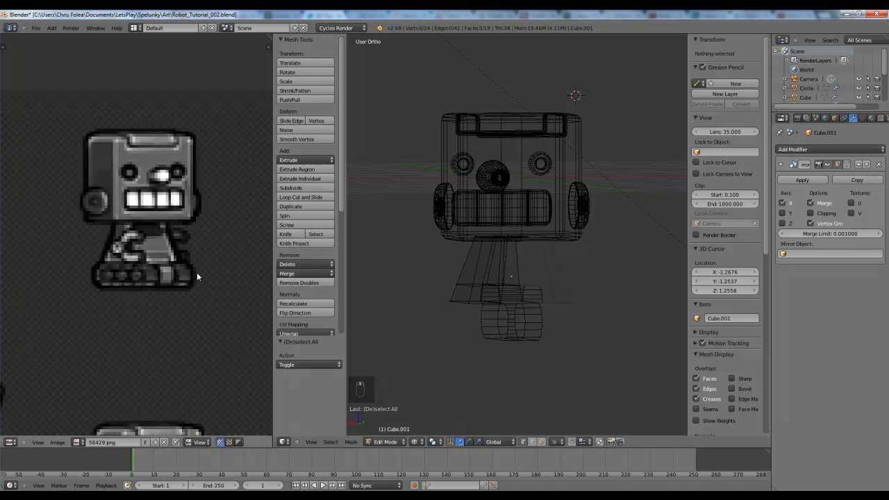
pyautogui.scroll(-3, 148, 279)
pyautogui.moveTo(148, 279); pyautogui.dragTo(145, 275, button='middle')
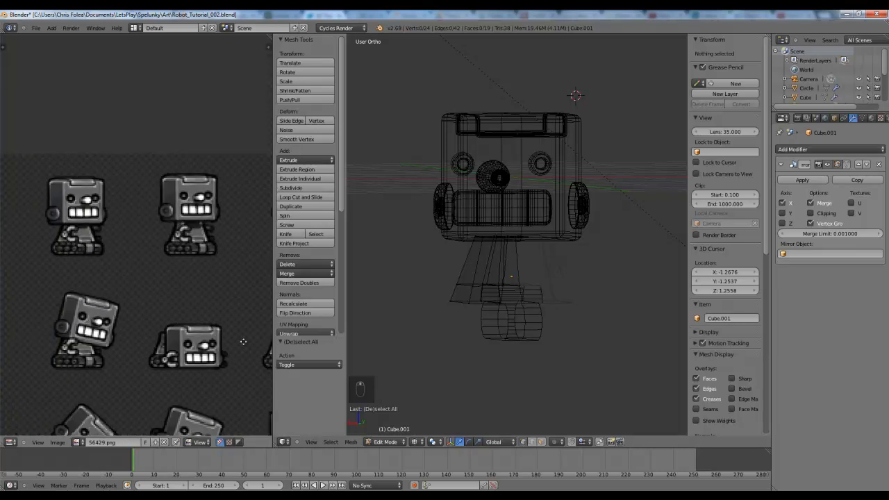
pyautogui.scroll(-3, 244, 341)
pyautogui.scroll(3, 173, 213)
pyautogui.moveTo(173, 214); pyautogui.dragTo(143, 244, button='middle')
pyautogui.scroll(-1, 210, 247)
pyautogui.moveTo(267, 285); pyautogui.dragTo(235, 333, button='middle')
pyautogui.scroll(4, 155, 278)
pyautogui.moveTo(155, 278); pyautogui.dragTo(82, 228, button='middle')
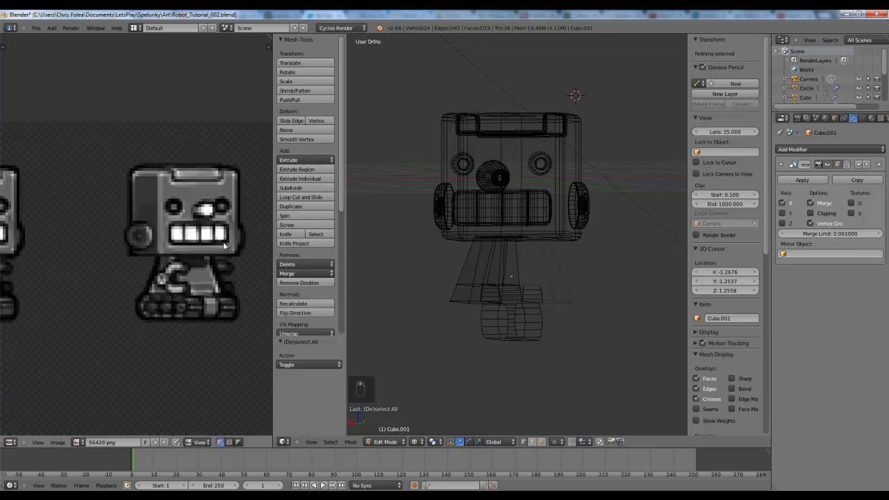
pyautogui.scroll(3, 521, 238)
# - Add one horizontal loop cut across the upper part of the tapered body, just below the head
pyautogui.press('KP_1')
pyautogui.press('z')
pyautogui.scroll(3, 512, 232)
pyautogui.press('a')
pyautogui.press('a')
pyautogui.press('z')
pyautogui.hotkey('ctrl', 'r')
pyautogui.click(568, 258)
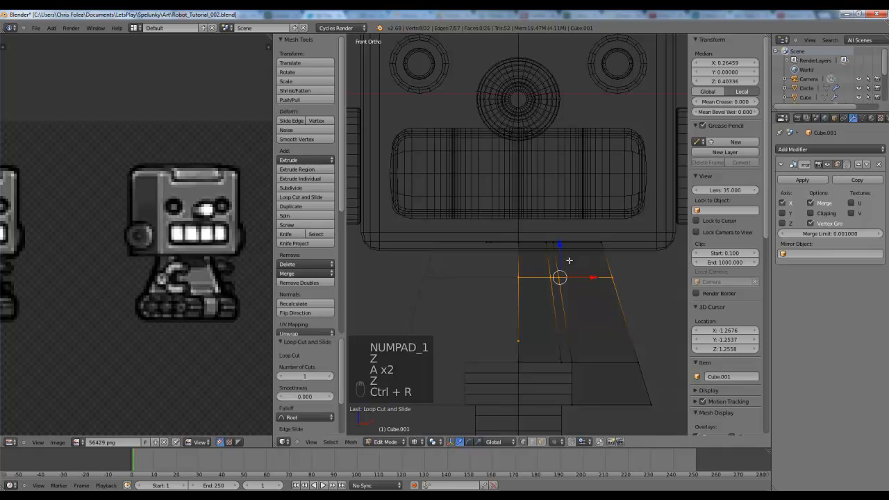
# - Straighten the top segment of the outer slanted edge line by scaling it to 0 along X, and shift it outward
pyautogui.press('a')
pyautogui.press('z')
pyautogui.press('z')
pyautogui.scroll(2, 590, 234)
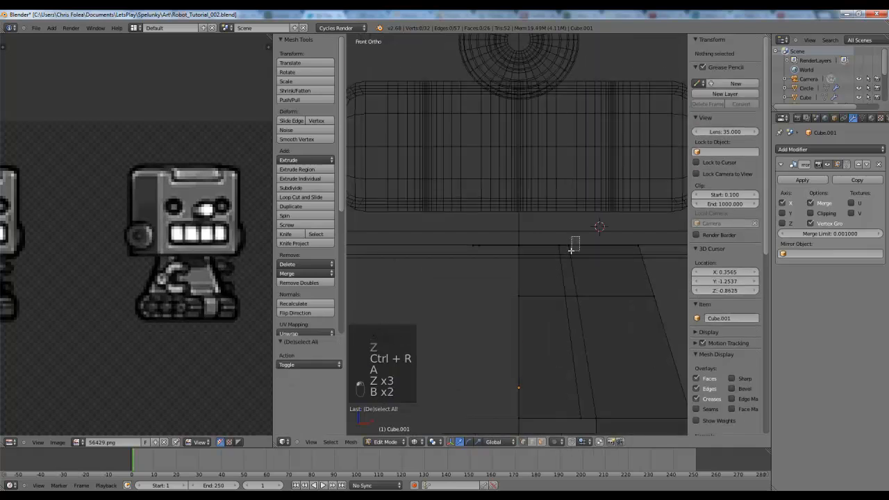
pyautogui.moveTo(571, 251); pyautogui.dragTo(563, 256)
pyautogui.press('b')
pyautogui.moveTo(572, 289); pyautogui.dragTo(586, 305)
pyautogui.press('s')
pyautogui.press('0')
pyautogui.press('Return')
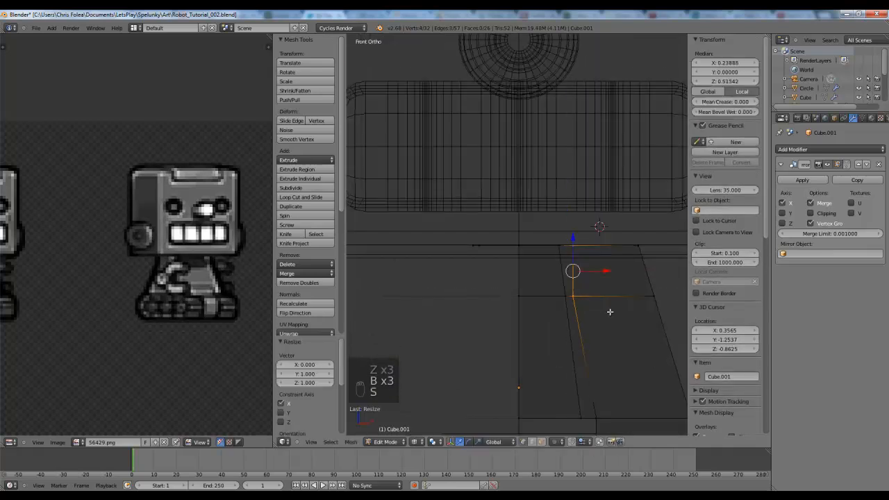
pyautogui.press('KP_3')
pyautogui.press('KP_1')
pyautogui.press('g')
pyautogui.click(606, 295)
pyautogui.press('a')
# - Straighten the top segment of the inner slanted edge line by scaling it to 0 along X, and shift it sideways
pyautogui.moveTo(574, 310); pyautogui.dragTo(574, 310)
pyautogui.press('s')
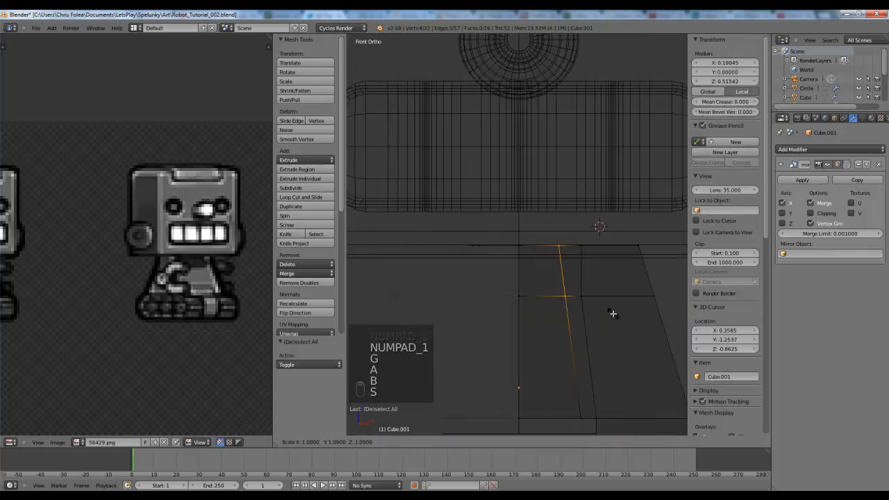
pyautogui.click(611, 314)
pyautogui.press('g')
pyautogui.press('x')
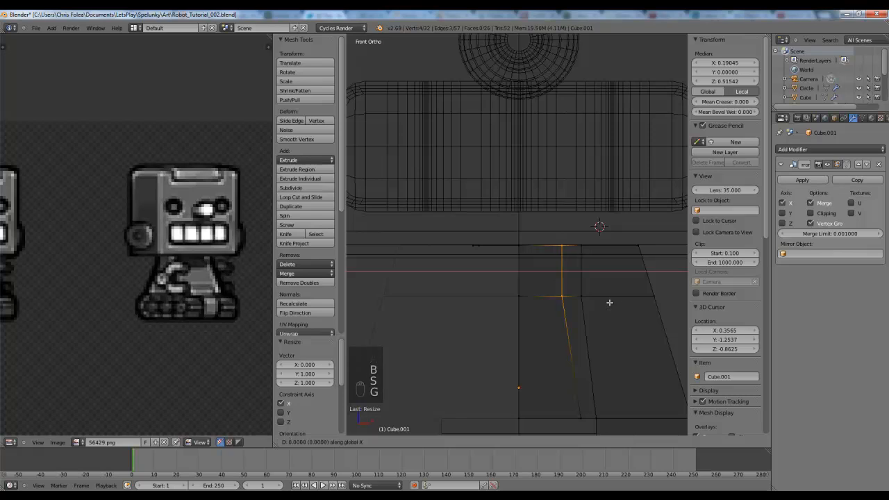
pyautogui.click(622, 302)
pyautogui.press('a')
# - Switch the tapered body's mesh to face selection mode, displayed in wireframe
pyautogui.keyDown('shift'); pyautogui.moveTo(597, 300); pyautogui.dragTo(530, 284, button='middle'); pyautogui.keyUp('shift')
pyautogui.scroll(1, 529, 290)
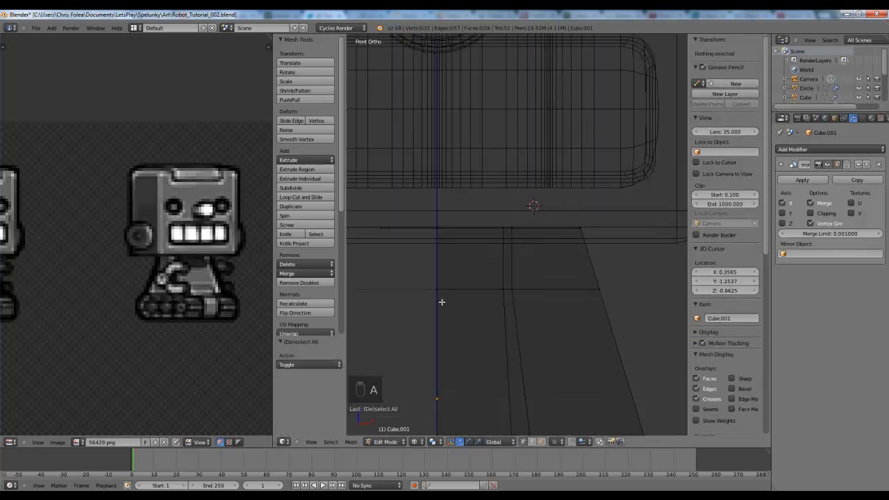
pyautogui.press('z')
pyautogui.press('z')
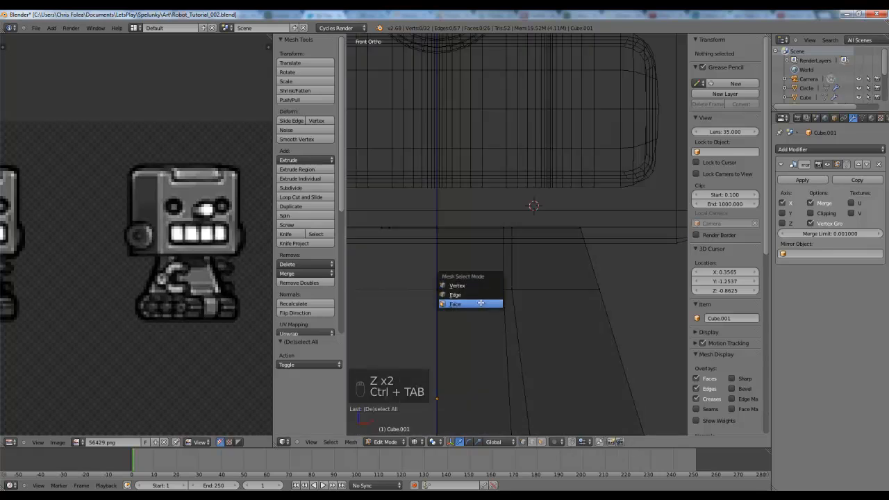
pyautogui.click(481, 303)
pyautogui.press('z')
pyautogui.scroll(-9, 591, 236)
pyautogui.moveTo(591, 236); pyautogui.dragTo(444, 199, button='middle')
pyautogui.scroll(3, 443, 198)
pyautogui.press('z')
pyautogui.press('z')
pyautogui.scroll(8, 546, 252)
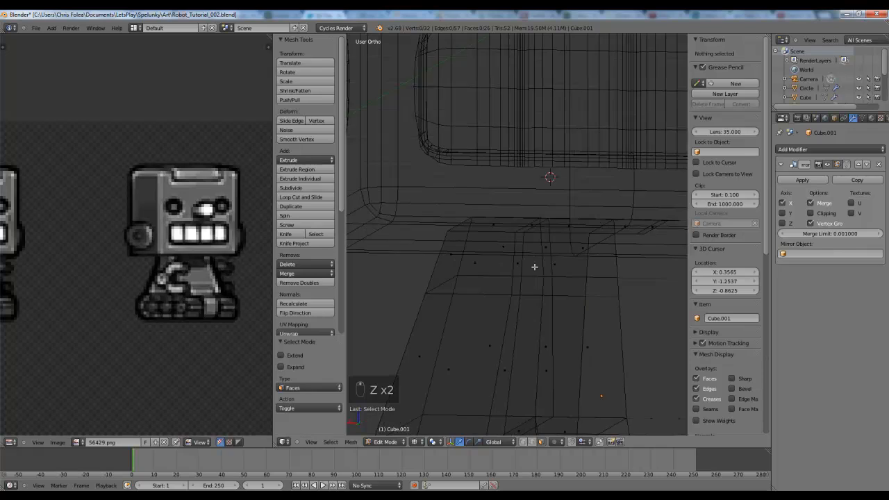
# - Select the upper faces beside the body's centre line and try insetting them by about 0.13
pyautogui.rightClick(543, 264)
pyautogui.moveTo(543, 263); pyautogui.dragTo(546, 262, button='middle')
pyautogui.press('c')
pyautogui.scroll(-3, 546, 262)
pyautogui.moveTo(546, 262)
pyautogui.mouseDown()
pyautogui.moveTo(537, 258)
pyautogui.moveTo(565, 249)
pyautogui.mouseUp()
pyautogui.rightClick(566, 250)
pyautogui.moveTo(566, 250); pyautogui.dragTo(517, 279, button='middle')
pyautogui.press('z')
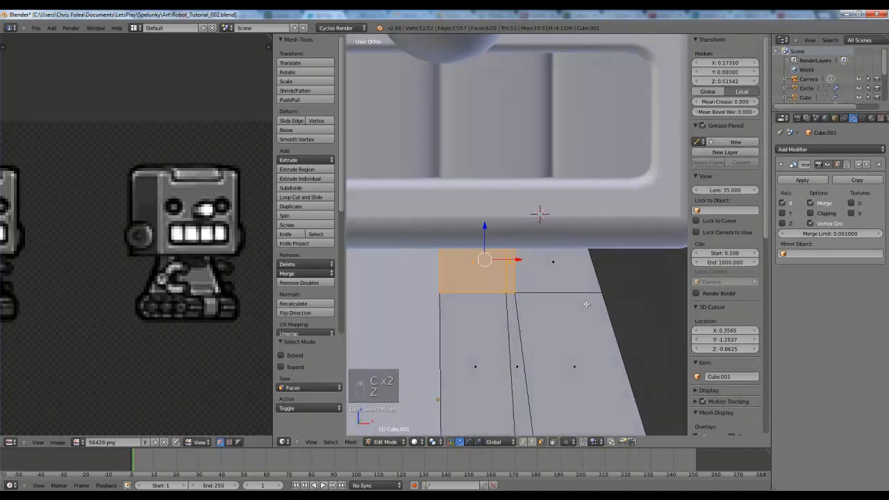
pyautogui.press('i')
pyautogui.click(549, 302)
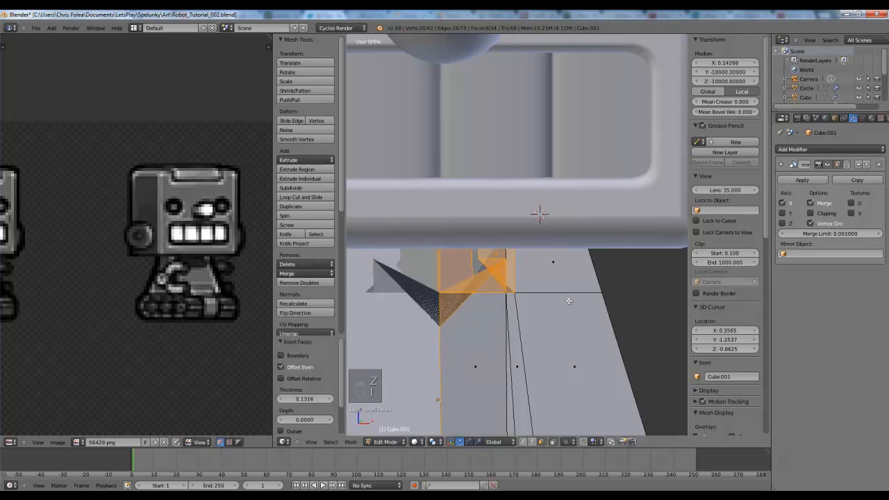
pyautogui.press('z')
pyautogui.scroll(-3, 536, 301)
pyautogui.hotkey('ctrl', 'z')
# - Clear the selection and box-select the upper inner faces just below the head, through the whole body
pyautogui.moveTo(533, 301); pyautogui.dragTo(541, 275, button='middle')
pyautogui.press('a')
pyautogui.press('a')
pyautogui.press('a')
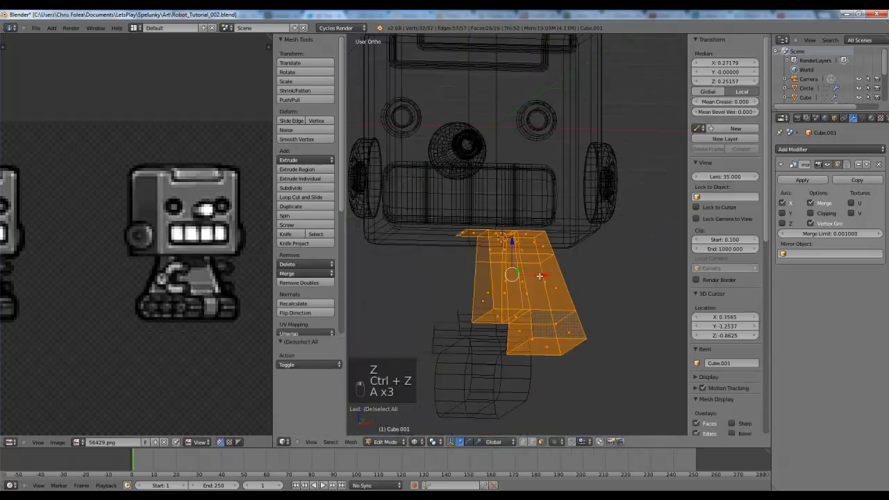
pyautogui.press('a')
pyautogui.scroll(8, 535, 276)
pyautogui.press('z')
pyautogui.press('z')
pyautogui.scroll(-2, 526, 276)
pyautogui.press('b')
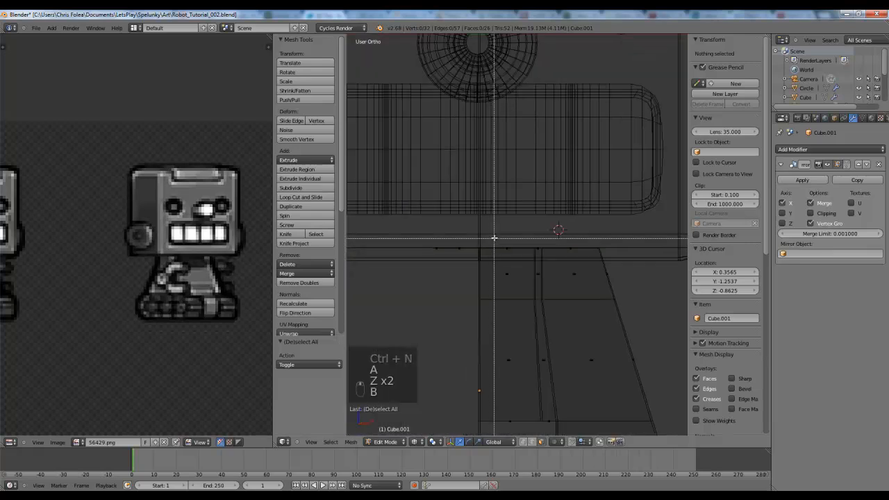
pyautogui.moveTo(494, 239); pyautogui.dragTo(548, 286)
pyautogui.press('z')
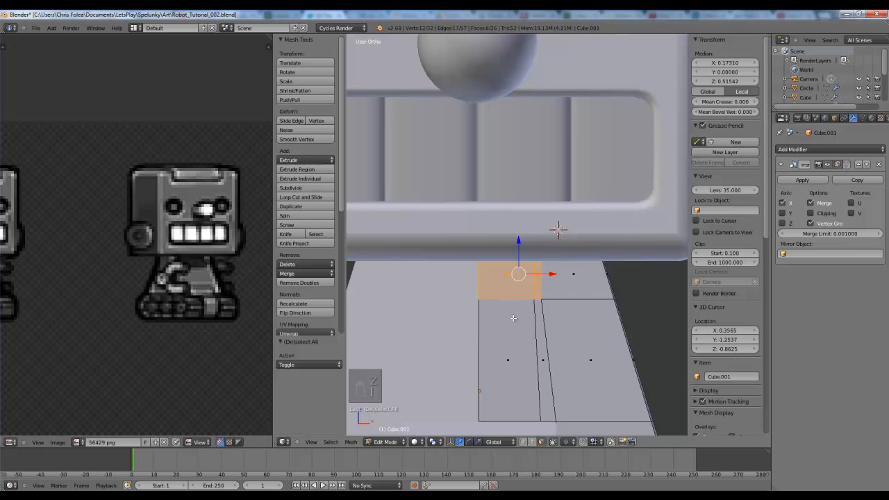
# - Try a thin inset of about 0.014 on the selected upper inner faces
pyautogui.scroll(1, 513, 319)
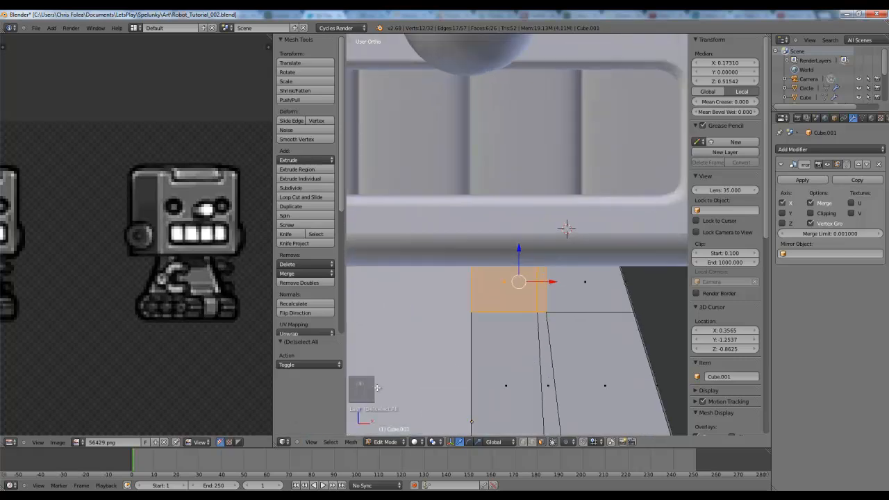
pyautogui.press('i')
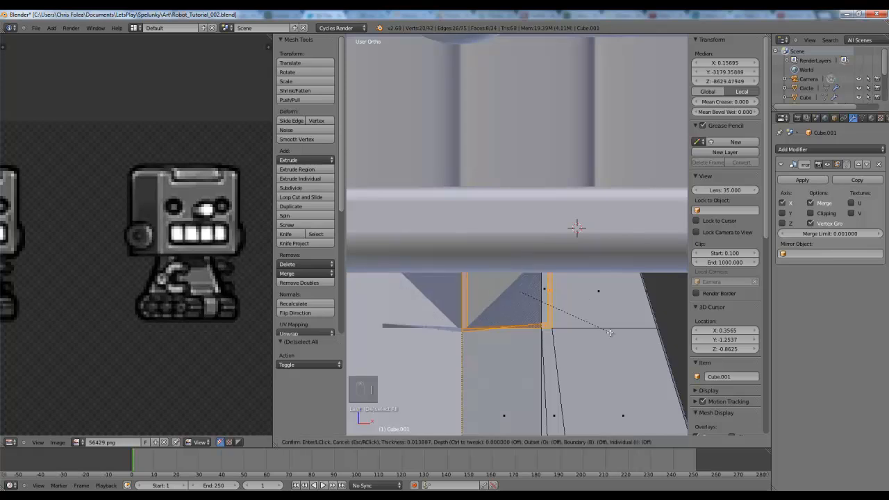
pyautogui.click(602, 330)
pyautogui.press('z')
pyautogui.press('z')
pyautogui.scroll(-5, 569, 316)
pyautogui.moveTo(568, 316)
pyautogui.mouseDown(button='middle')
pyautogui.moveTo(523, 288)
pyautogui.moveTo(541, 280)
pyautogui.moveTo(461, 308)
pyautogui.moveTo(452, 349)
pyautogui.moveTo(469, 236)
pyautogui.moveTo(403, 185)
pyautogui.moveTo(437, 183)
pyautogui.moveTo(578, 229)
pyautogui.mouseUp(button='middle')
pyautogui.press('z')
pyautogui.hotkey('ctrl', 'z')
# - Delete the two small faces on top of the body that extend past the centre line
pyautogui.press('a')
pyautogui.press('b')
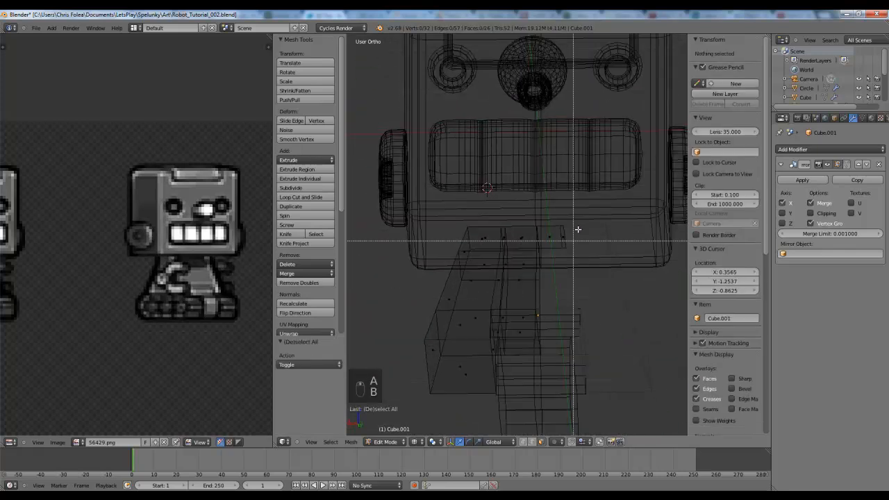
pyautogui.moveTo(554, 263); pyautogui.dragTo(541, 280)
pyautogui.press('Delete')
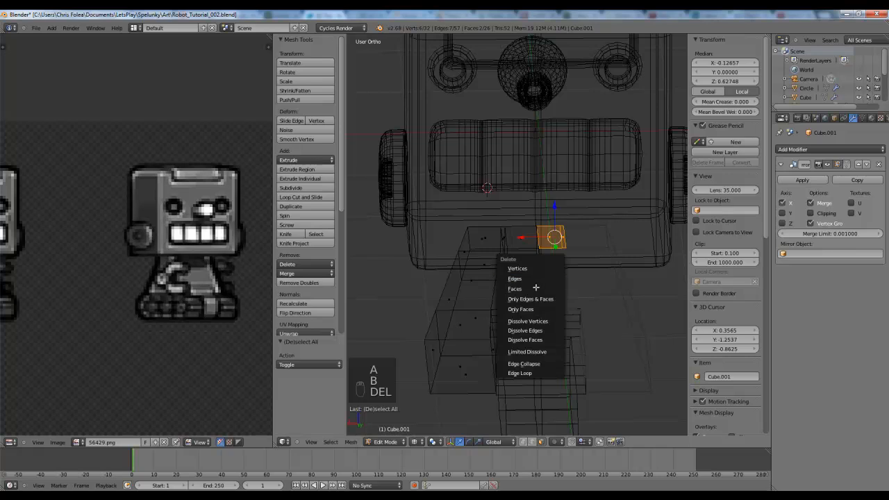
pyautogui.click(535, 288)
pyautogui.press('z')
pyautogui.press('z')
# - Select the six upper inner faces beside the centre line in front view and inset them by about 0.013
pyautogui.press('KP_1')
pyautogui.scroll(3, 510, 237)
pyautogui.press('b')
pyautogui.moveTo(537, 284); pyautogui.dragTo(539, 285)
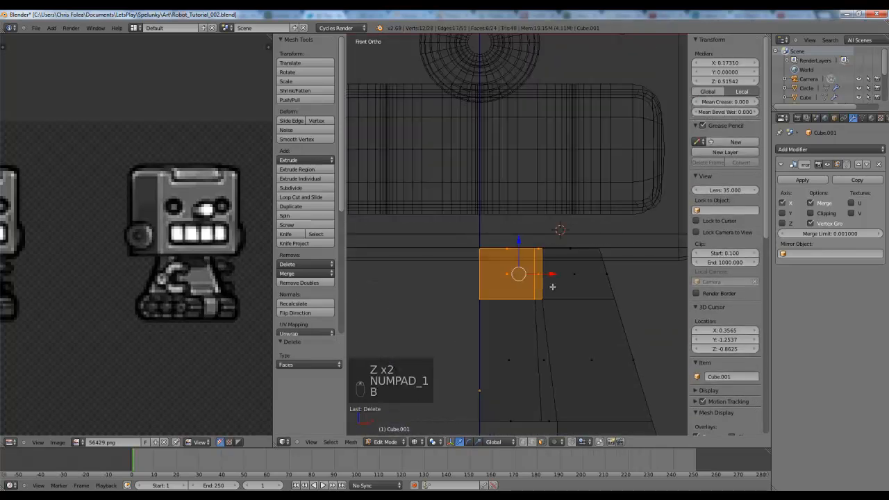
pyautogui.press('z')
pyautogui.press('i')
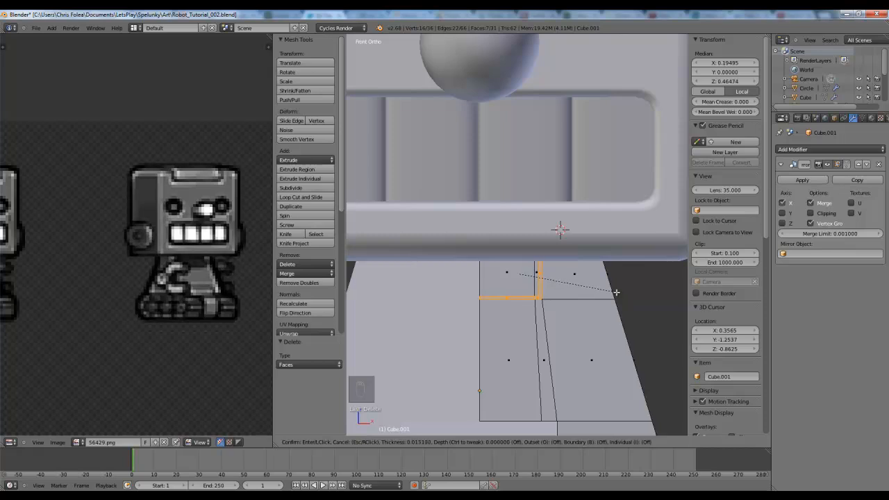
pyautogui.click(614, 290)
# - Add a centred loop cut along the narrow inset border around the upper inner panel
pyautogui.keyDown('shift'); pyautogui.moveTo(615, 291); pyautogui.dragTo(617, 242, button='middle'); pyautogui.keyUp('shift')
pyautogui.scroll(4, 597, 246)
pyautogui.press('a')
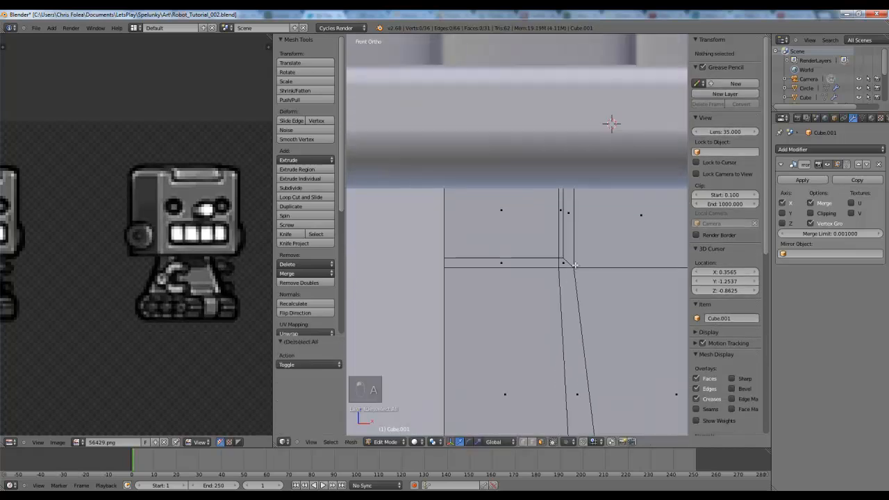
pyautogui.hotkey('ctrl', 'r')
pyautogui.click(568, 263)
pyautogui.click(568, 263)
pyautogui.press('z')
# - Sink the new border loop into a groove by scaling it along Y, scaling it to 0.96 along Z and lowering it slightly
pyautogui.press('KP_3')
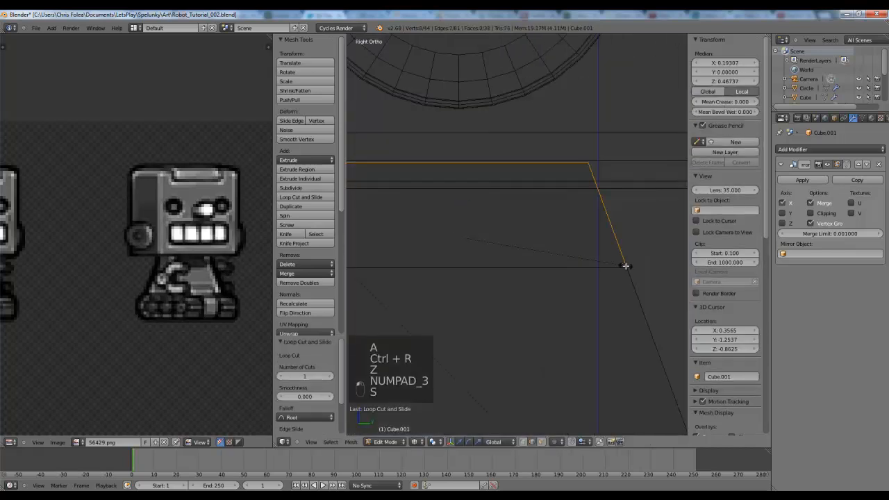
pyautogui.press('y')
pyautogui.click(622, 265)
pyautogui.press('s')
pyautogui.press('z')
pyautogui.click(633, 271)
pyautogui.press('g')
pyautogui.press('z')
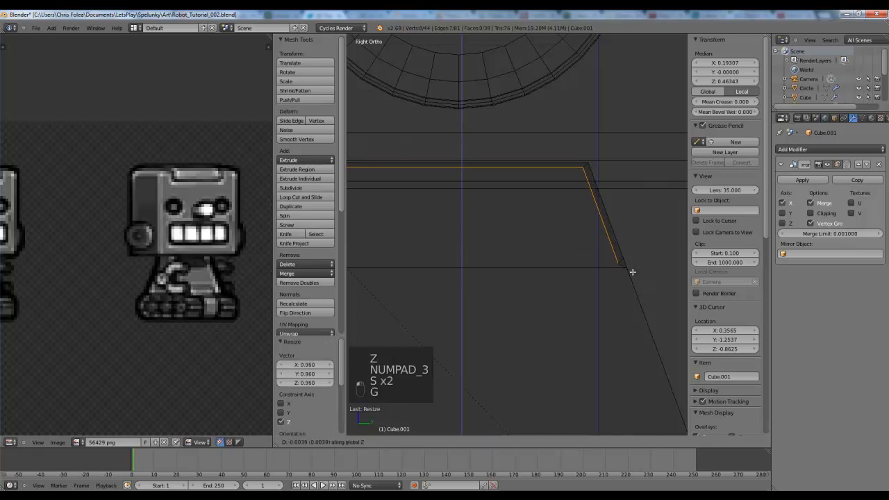
pyautogui.click(632, 273)
pyautogui.press('Tab')
pyautogui.press('z')
pyautogui.moveTo(629, 269); pyautogui.dragTo(550, 270, button='middle')
# - Add a horizontal loop cut across the upper body and slide it down close to the groove's lower run
pyautogui.press('Tab')
pyautogui.press('z')
pyautogui.press('a')
pyautogui.scroll(3, 570, 255)
pyautogui.hotkey('ctrl', 'r')
pyautogui.click(588, 246)
pyautogui.click(594, 298)
# - Add a vertical loop cut through the inner panel and slide it outward close to the groove
pyautogui.hotkey('ctrl', 'r')
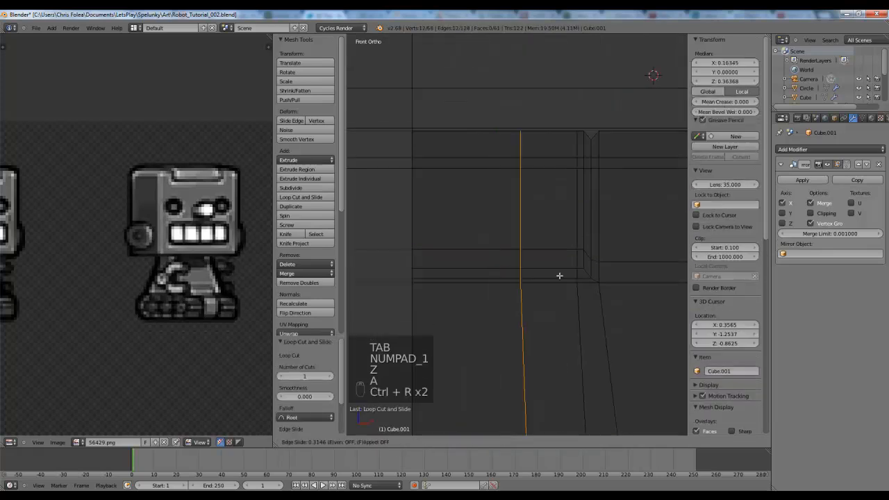
pyautogui.click(559, 273)
pyautogui.click(582, 276)
pyautogui.press('a')
# - Switch to vertex selection mode and select the single front vertex at the groove's lower corner
pyautogui.hotkey('ctrl', 'Tab')
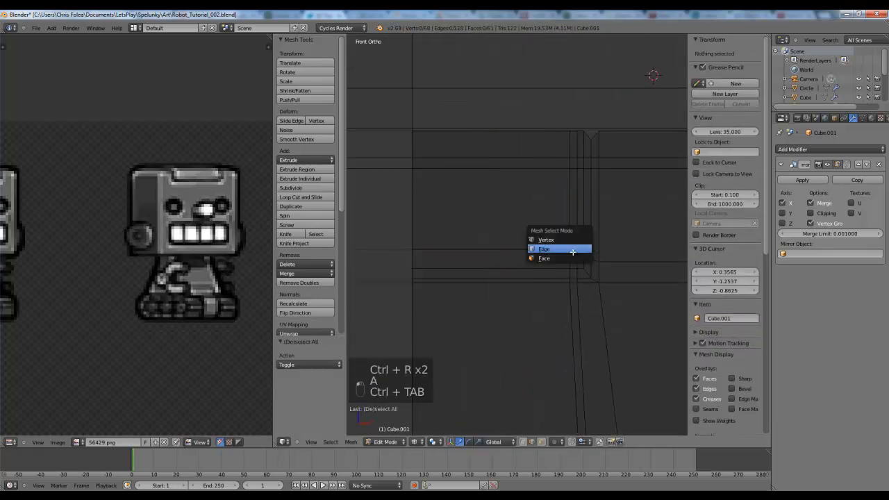
pyautogui.click(573, 240)
pyautogui.press('z')
pyautogui.press('z')
pyautogui.press('b')
pyautogui.moveTo(582, 266); pyautogui.dragTo(589, 274)
pyautogui.press('z')
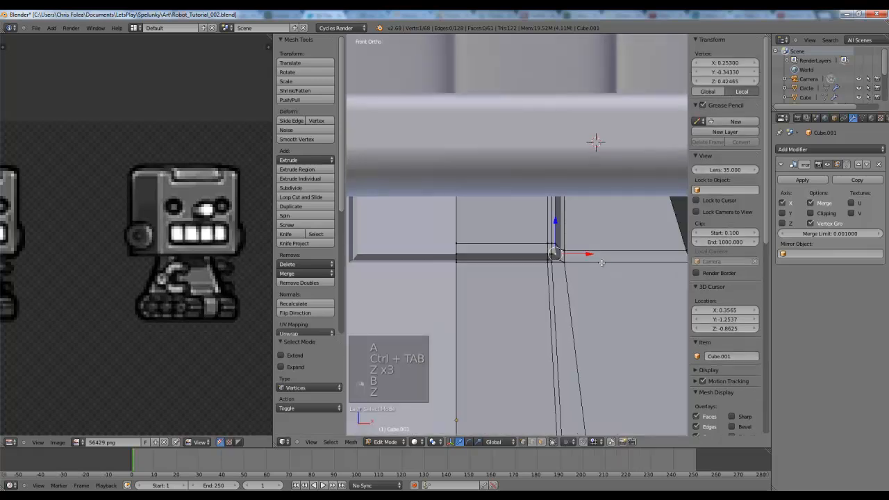
# - Undo the corner selection and the vertical loop cut beside the groove
pyautogui.hotkey('ctrl', 'z')
pyautogui.hotkey('ctrl', 'z')
pyautogui.hotkey('ctrl', 'z')
pyautogui.hotkey('ctrl', 'z')
pyautogui.hotkey('ctrl', 'z')
pyautogui.hotkey('ctrl', 'z')
pyautogui.hotkey('ctrl', 'z')
# - In vertex selection mode, select the vertical edge line beside the groove corner and edge-slide it inward towards the centre
pyautogui.press('a')
pyautogui.hotkey('ctrl', 'Tab')
pyautogui.click(572, 254)
pyautogui.press('z')
pyautogui.moveTo(594, 307); pyautogui.dragTo(594, 308)
pyautogui.press('z')
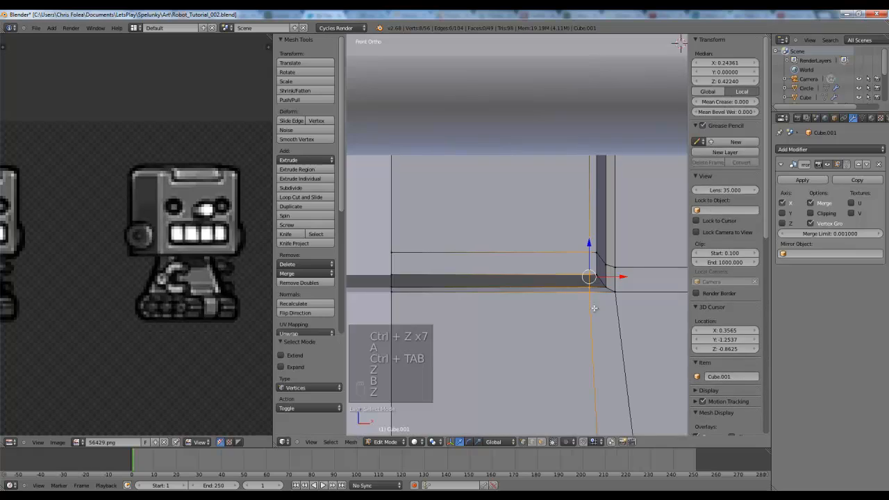
pyautogui.press('g')
pyautogui.press('x')
pyautogui.press('x')
pyautogui.press('g')
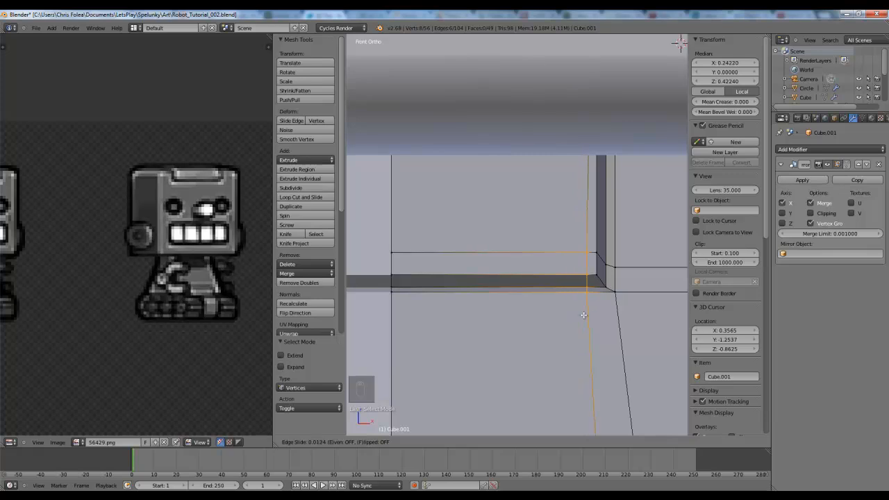
pyautogui.click(548, 280)
pyautogui.press('a')
# - Select the three front vertices along the groove's lower corner and move them about -0.007 in X and 0.005 in Z
pyautogui.press('z')
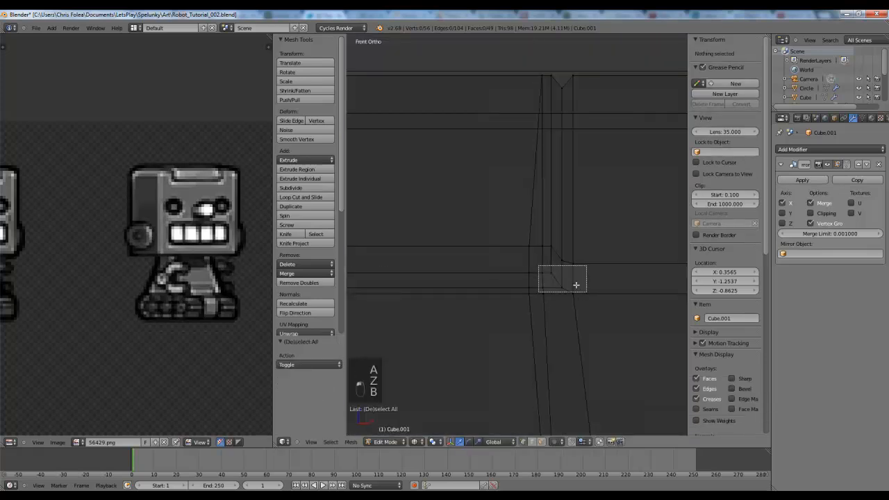
pyautogui.press('z')
pyautogui.press('z')
pyautogui.press('z')
pyautogui.press('z')
pyautogui.press('z')
pyautogui.rightClick(551, 272)
pyautogui.keyDown('shift'); pyautogui.rightClick(562, 287); pyautogui.keyUp('shift')
pyautogui.keyDown('shift'); pyautogui.rightClick(573, 293); pyautogui.keyUp('shift')
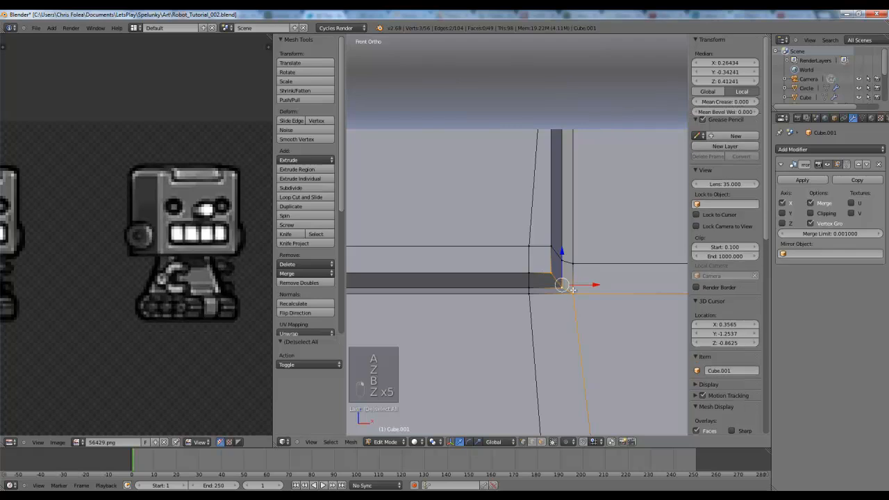
pyautogui.press('g')
pyautogui.click(584, 289)
# - Nudge the three groove corner vertices along Y in the side profile
pyautogui.press('KP_3')
pyautogui.press('z')
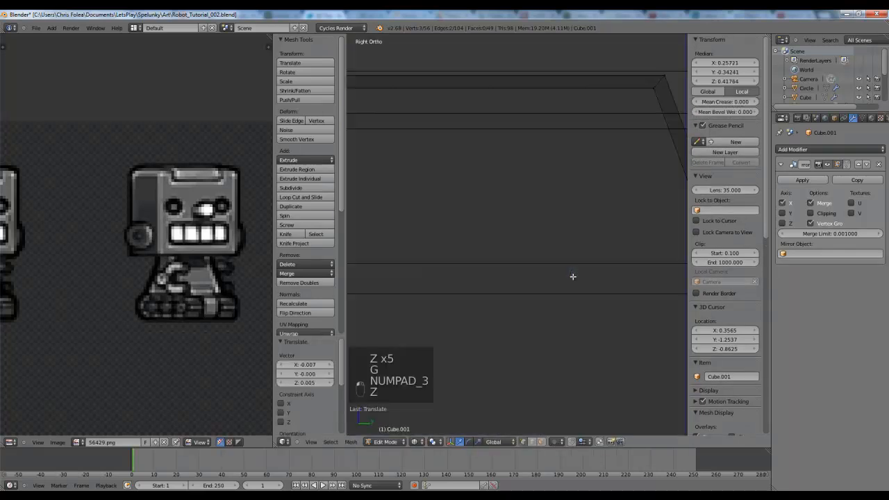
pyautogui.scroll(5, 561, 236)
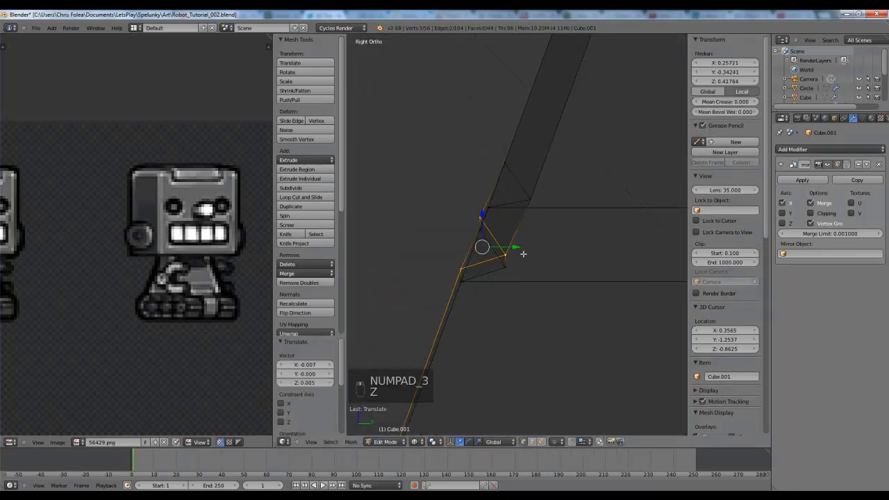
pyautogui.press('g')
pyautogui.press('y')
pyautogui.click(508, 237)
# - Examine the groove and upper body in solid shading from several sides
pyautogui.press('Tab')
pyautogui.scroll(-3, 559, 222)
pyautogui.press('z')
pyautogui.moveTo(559, 222); pyautogui.dragTo(590, 243, button='middle')
pyautogui.scroll(-3, 505, 271)
pyautogui.moveTo(506, 271); pyautogui.dragTo(433, 274, button='middle')
pyautogui.press('KP_3')
pyautogui.moveTo(597, 253); pyautogui.dragTo(521, 258, button='middle')
# - Select the vertical edge line beside the groove corner on the body's back and edge-slide it slightly
pyautogui.press('Tab')
pyautogui.scroll(7, 500, 240)
pyautogui.keyDown('shift'); pyautogui.moveTo(423, 189); pyautogui.dragTo(510, 266, button='middle'); pyautogui.keyUp('shift')
pyautogui.press('a')
pyautogui.keyDown('alt'); pyautogui.rightClick(501, 258); pyautogui.keyUp('alt')
pyautogui.press('g')
pyautogui.press('g')
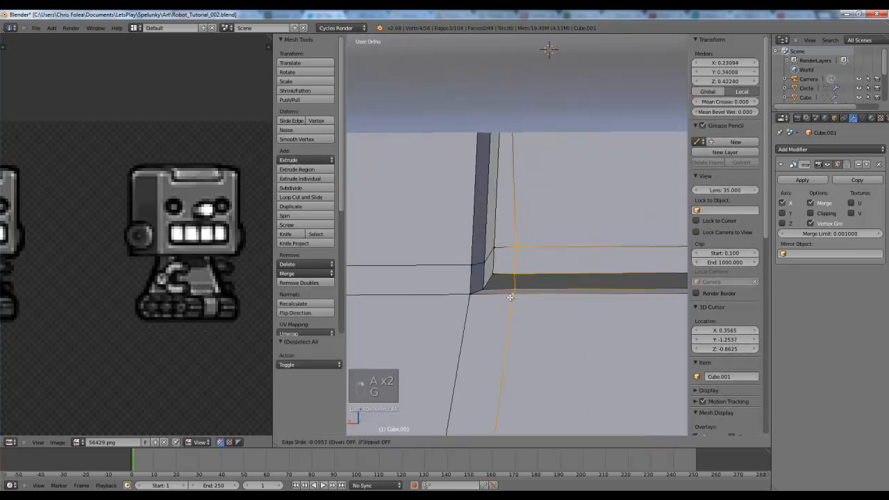
pyautogui.click(509, 297)
# - Select the three back vertices at the groove's lower corner and move them about -0.008 in X and 0.007 in Z
pyautogui.press('a')
pyautogui.rightClick(484, 261)
pyautogui.keyDown('shift'); pyautogui.rightClick(483, 289); pyautogui.keyUp('shift')
pyautogui.keyDown('shift'); pyautogui.rightClick(472, 294); pyautogui.keyUp('shift')
pyautogui.moveTo(490, 292); pyautogui.dragTo(497, 301, button='middle')
pyautogui.press('KP_1')
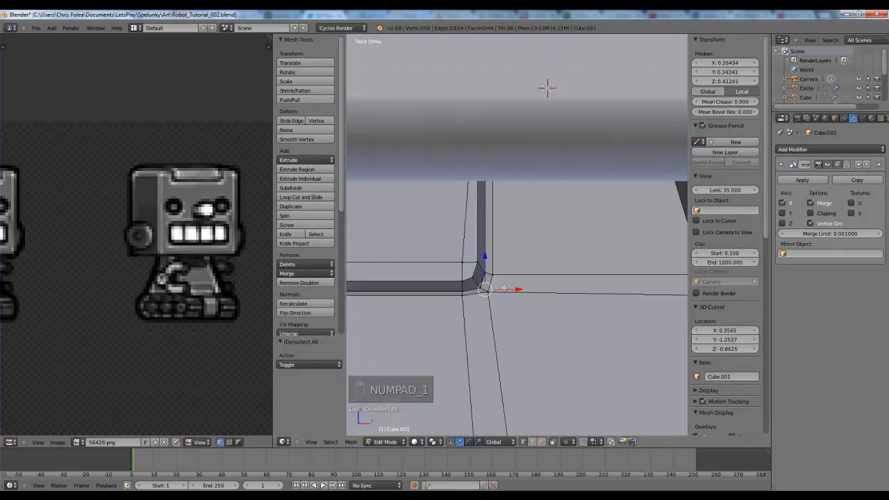
pyautogui.press('ctrl+KP_1')
pyautogui.scroll(1, 518, 269)
pyautogui.press('g')
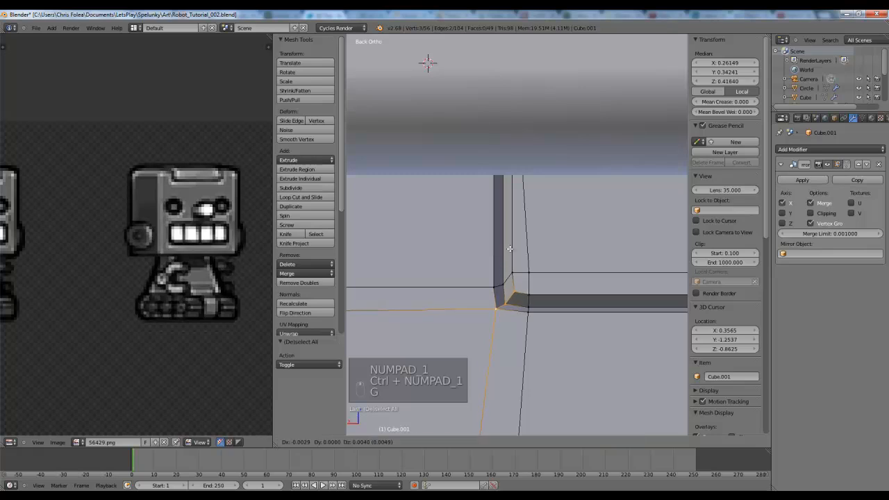
pyautogui.click(513, 246)
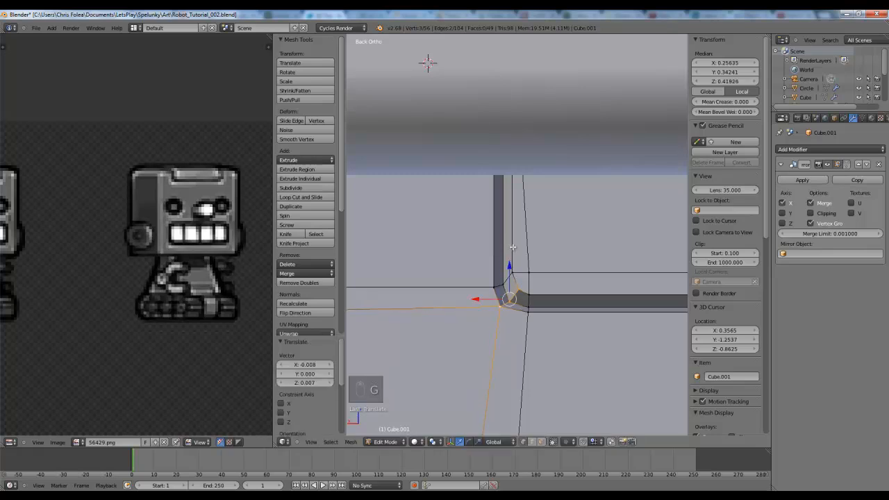
# - Nudge the three back groove corner vertices along Y in the side profile, keeping them on the body's slope
pyautogui.press('KP_3')
pyautogui.press('z')
pyautogui.scroll(2, 518, 255)
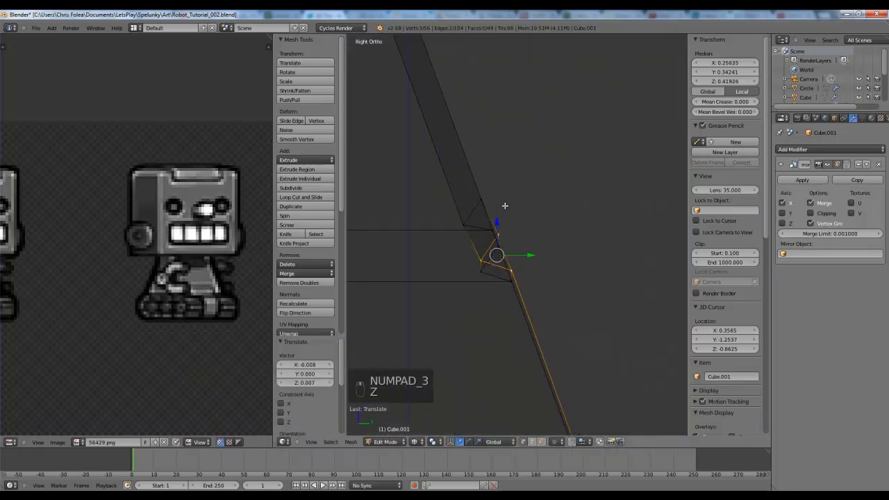
pyautogui.press('g')
pyautogui.click(518, 249)
pyautogui.press('a')
# - Switch to edge selection mode and select the groove's inner rim edges on the upper body
pyautogui.scroll(-8, 514, 248)
pyautogui.press('Tab')
pyautogui.press('z')
pyautogui.moveTo(510, 246)
pyautogui.mouseDown(button='middle')
pyautogui.moveTo(520, 266)
pyautogui.moveTo(511, 264)
pyautogui.moveTo(521, 247)
pyautogui.mouseUp(button='middle')
pyautogui.scroll(4, 511, 264)
pyautogui.scroll(2, 510, 264)
pyautogui.press('Tab')
pyautogui.scroll(2, 521, 247)
pyautogui.press('a')
pyautogui.press('a')
pyautogui.keyDown('alt'); pyautogui.rightClick(529, 238); pyautogui.keyUp('alt')
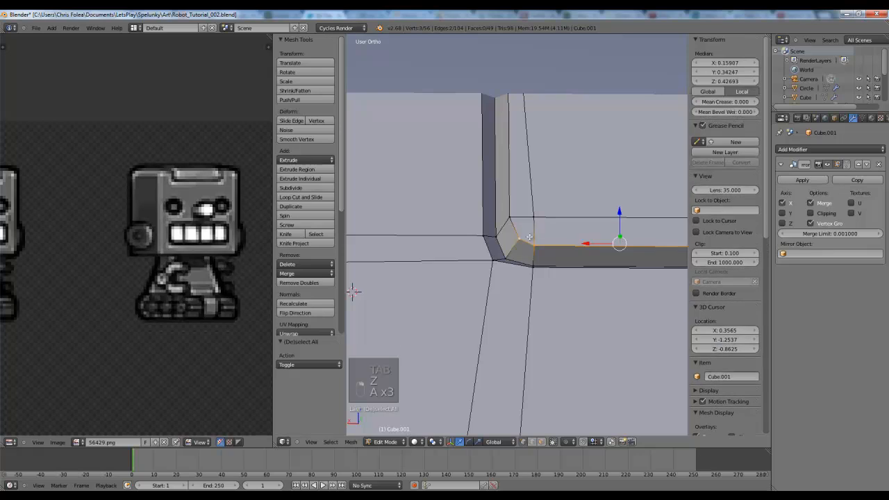
pyautogui.hotkey('ctrl', 'Tab')
pyautogui.click(496, 248)
pyautogui.rightClick(510, 219)
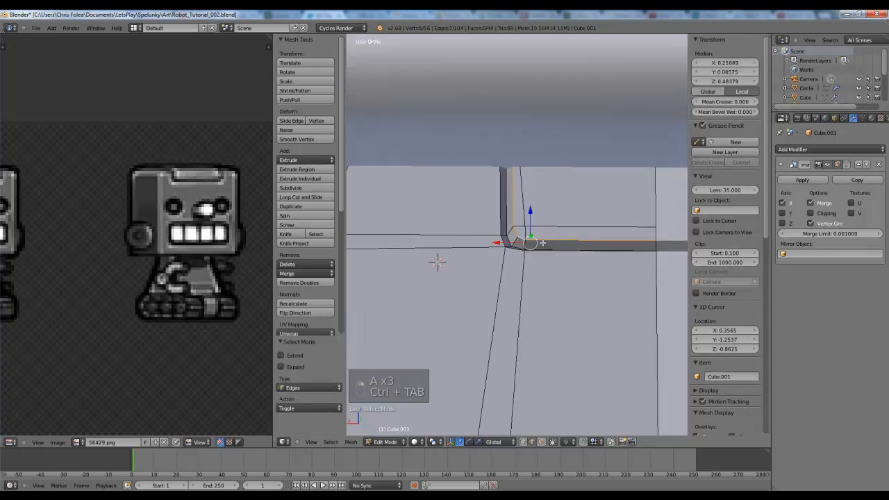
# - Add the groove's outer rim edge loop to the selection and bevel both rims with 3 segments and an offset of about 0.012
pyautogui.press('z')
pyautogui.moveTo(436, 258)
pyautogui.mouseDown(button='middle')
pyautogui.moveTo(482, 248)
pyautogui.moveTo(445, 180)
pyautogui.moveTo(486, 262)
pyautogui.moveTo(565, 250)
pyautogui.moveTo(423, 246)
pyautogui.mouseUp(button='middle')
pyautogui.press('z')
pyautogui.scroll(3, 481, 250)
pyautogui.keyDown('alt'); pyautogui.rightClick(489, 271); pyautogui.keyUp('alt')
pyautogui.press('z')
pyautogui.press('z')
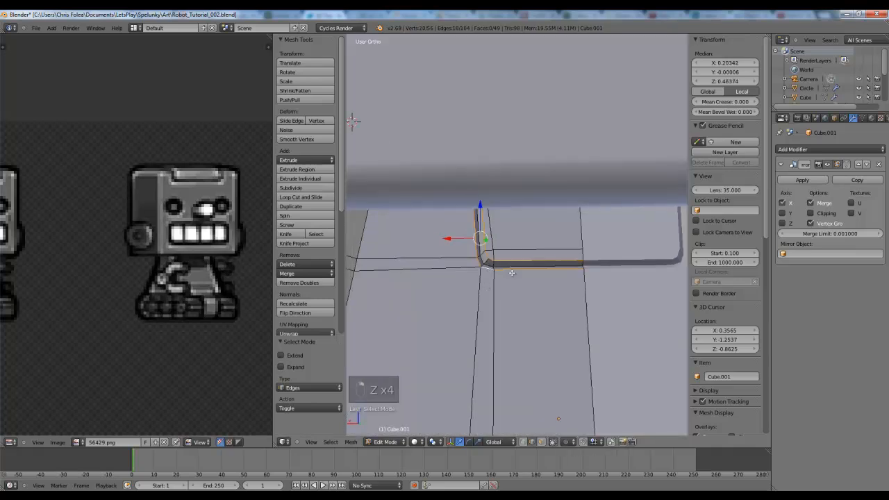
pyautogui.press('z')
pyautogui.moveTo(510, 272); pyautogui.dragTo(552, 245, button='middle')
pyautogui.press('z')
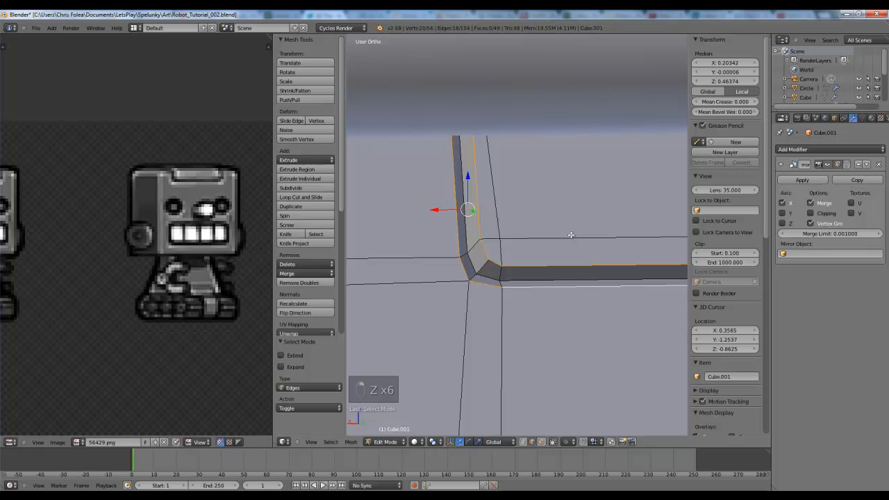
pyautogui.hotkey('ctrl', 'b')
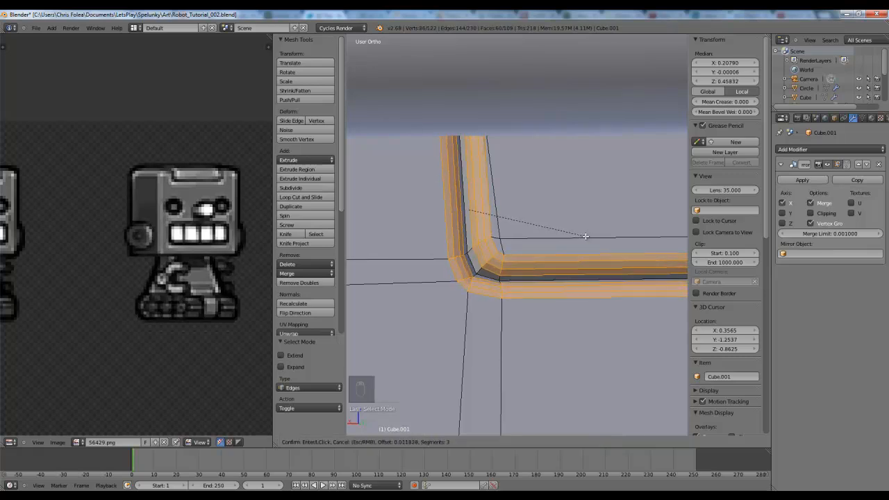
pyautogui.click(587, 237)
# - Examine the bevelled groove and the body's proportions against the whole robot
pyautogui.scroll(-8, 579, 241)
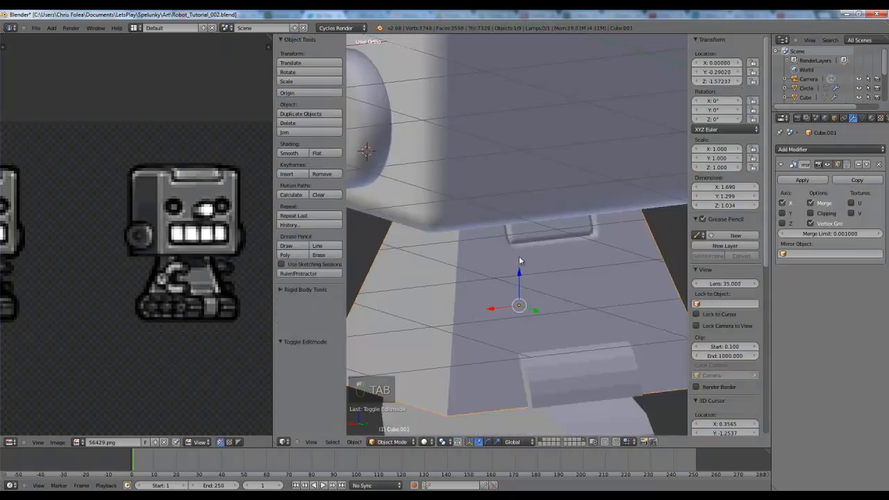
pyautogui.press('Tab')
pyautogui.moveTo(575, 276); pyautogui.dragTo(563, 284, button='middle')
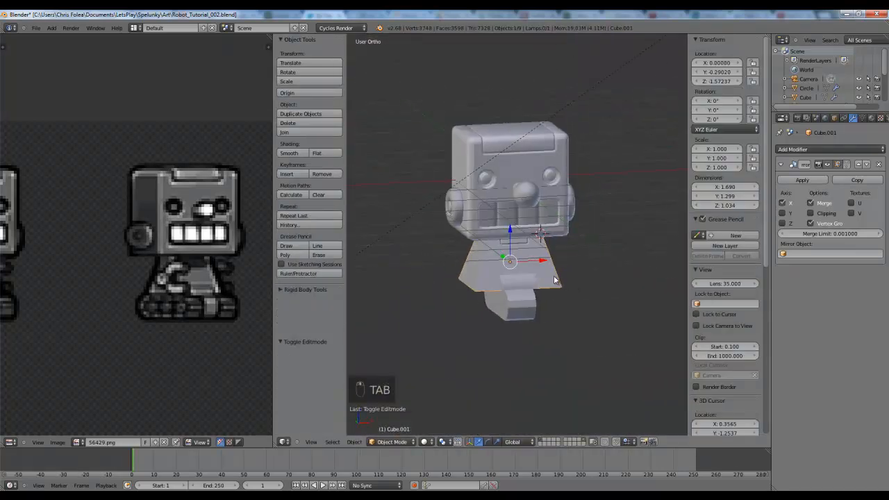
pyautogui.press('KP_1')
pyautogui.press('Tab')
pyautogui.scroll(3, 585, 264)
pyautogui.press('a')
pyautogui.press('a')
pyautogui.press('z')
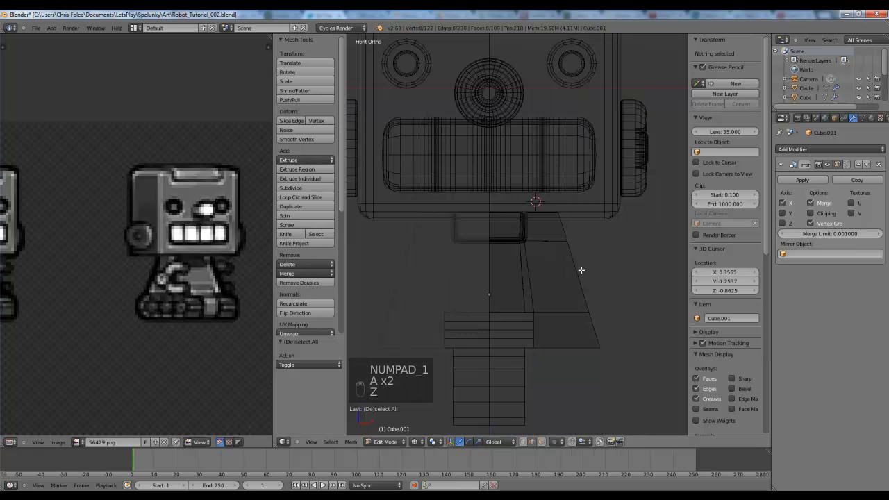
# - Select the body's slanted outer corner edges at front and back together with its lower outer edges
pyautogui.press('z')
pyautogui.scroll(2, 556, 271)
pyautogui.rightClick(531, 272)
pyautogui.press('z')
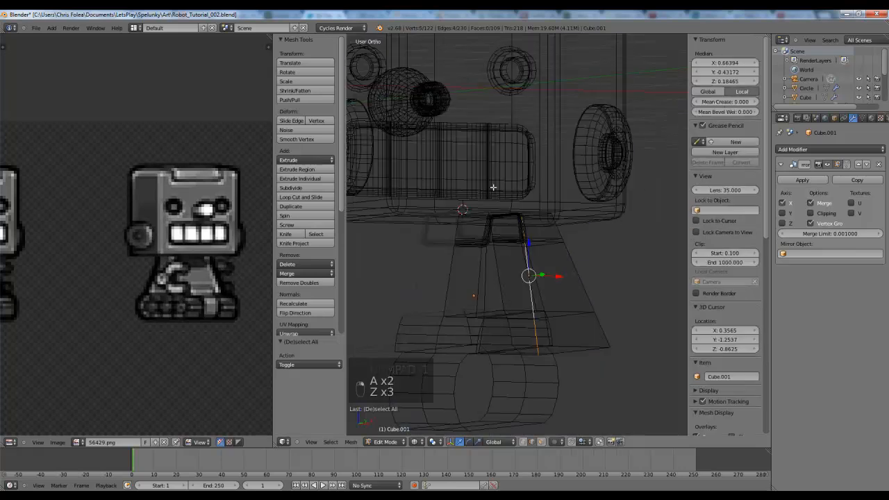
pyautogui.moveTo(478, 229); pyautogui.dragTo(484, 246, button='middle')
pyautogui.press('z')
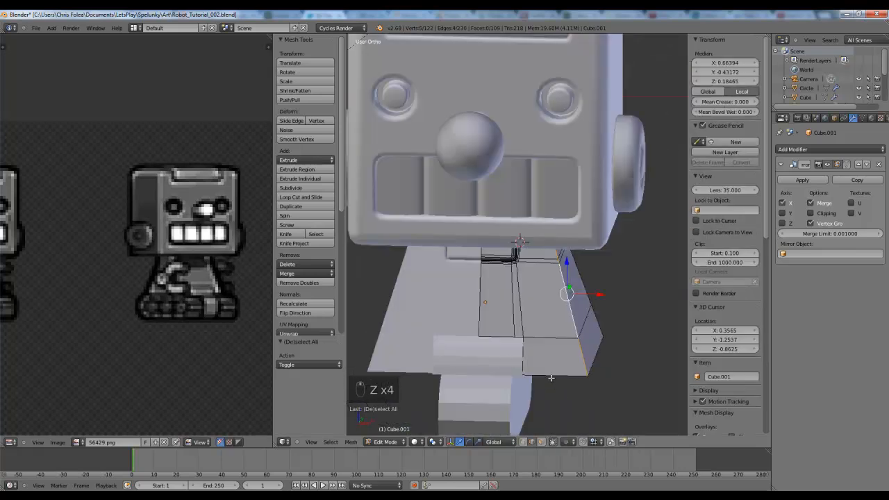
pyautogui.moveTo(610, 364); pyautogui.dragTo(544, 382, button='middle')
pyautogui.keyDown('shift'); pyautogui.rightClick(569, 370); pyautogui.keyUp('shift')
pyautogui.keyDown('shift'); pyautogui.rightClick(603, 339); pyautogui.keyUp('shift')
pyautogui.keyDown('shift'); pyautogui.rightClick(585, 286); pyautogui.keyUp('shift')
pyautogui.moveTo(615, 279)
pyautogui.mouseDown(button='middle')
pyautogui.moveTo(514, 229)
pyautogui.moveTo(493, 355)
pyautogui.moveTo(587, 308)
pyautogui.mouseUp(button='middle')
# - Add the edges around the body's lower cutout to the selection
pyautogui.press('z')
pyautogui.press('z')
pyautogui.scroll(4, 556, 243)
pyautogui.press('z')
pyautogui.scroll(-3, 530, 222)
pyautogui.press('z')
pyautogui.keyDown('shift'); pyautogui.rightClick(511, 335); pyautogui.keyUp('shift')
pyautogui.keyDown('shift'); pyautogui.rightClick(535, 334); pyautogui.keyUp('shift')
pyautogui.scroll(-3, 538, 340)
pyautogui.press('z')
pyautogui.press('z')
pyautogui.moveTo(514, 305); pyautogui.dragTo(534, 259, button='middle')
# - Hide every object except the body and resume editing its mesh
pyautogui.press('z')
pyautogui.press('Tab')
pyautogui.hotkey('shift', 'h')
pyautogui.press('z')
pyautogui.press('Tab')
pyautogui.scroll(2, 605, 287)
# - Add the remaining lower edge to the selection and bevel the body's outer edges with 3 segments and a 0.044 offset
pyautogui.keyDown('shift'); pyautogui.rightClick(526, 312); pyautogui.keyUp('shift')
pyautogui.moveTo(525, 291); pyautogui.dragTo(578, 253, button='middle')
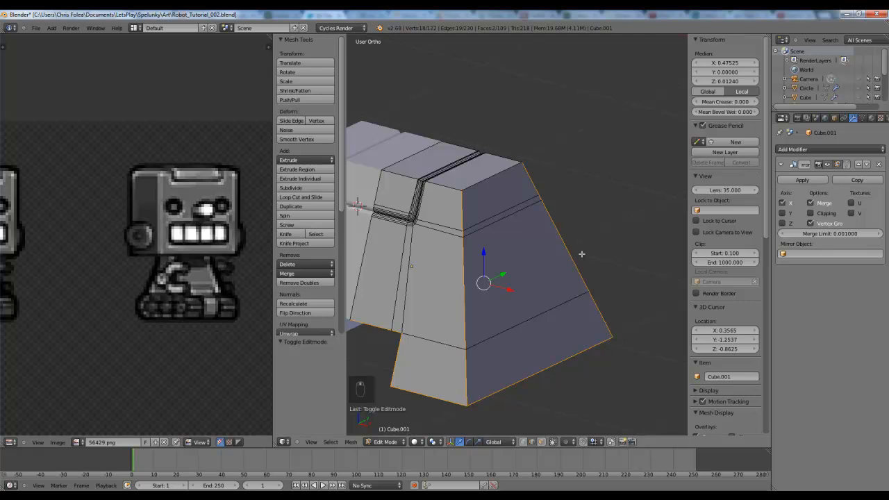
pyautogui.hotkey('ctrl', 'b')
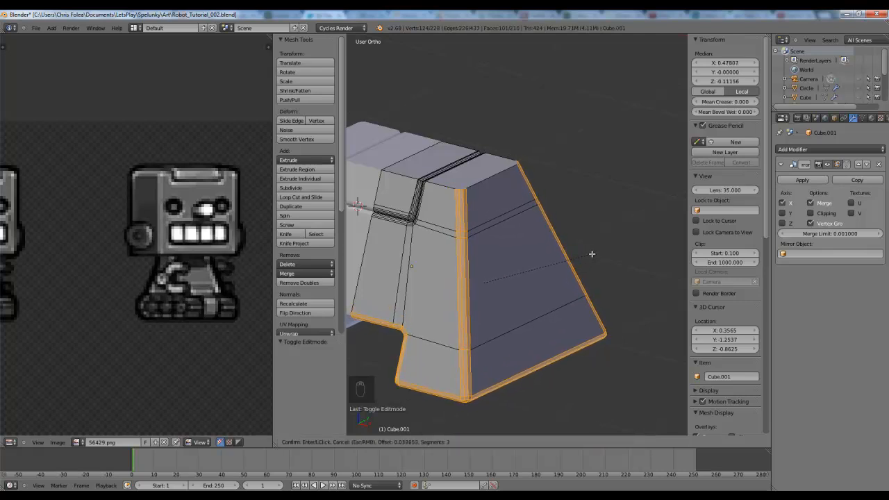
pyautogui.click(592, 254)
# - Knife-cut a diagonal edge across the front corner of the body's lower cutout
pyautogui.press('KP_1')
pyautogui.scroll(5, 503, 138)
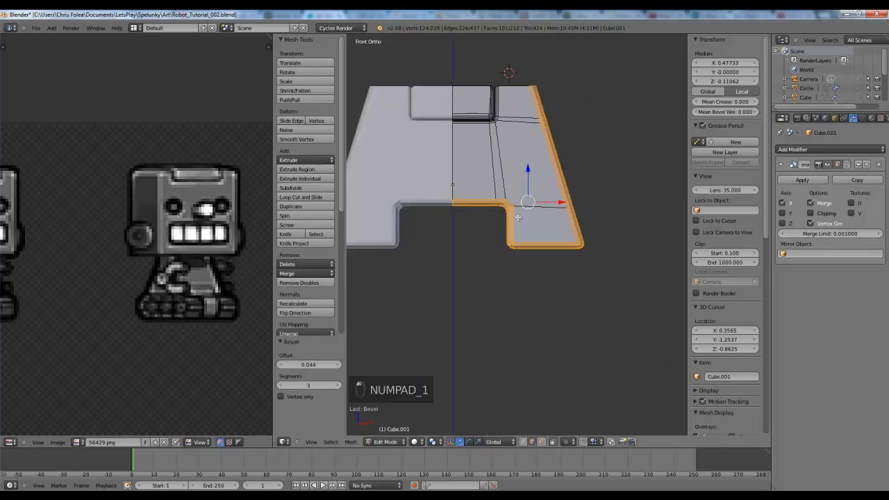
pyautogui.press('a')
pyautogui.press('a')
pyautogui.scroll(4, 503, 138)
pyautogui.keyDown('shift'); pyautogui.moveTo(483, 196); pyautogui.dragTo(519, 239, button='middle'); pyautogui.keyUp('shift')
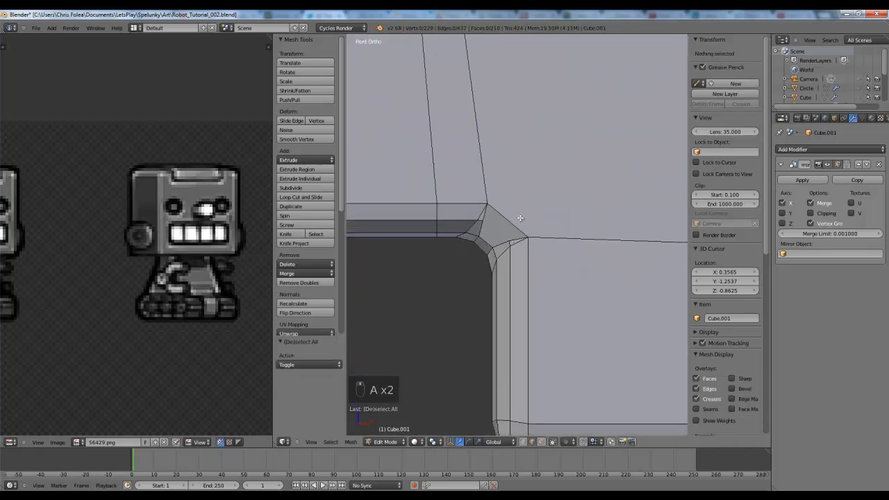
pyautogui.press('k')
pyautogui.click(465, 265)
pyautogui.press('Return')
pyautogui.moveTo(464, 265); pyautogui.dragTo(411, 246, button='middle')
# - Knife-cut a matching diagonal edge across the back corner of the lower cutout
pyautogui.press('a')
pyautogui.scroll(-4, 411, 246)
pyautogui.press('ctrl+KP_1')
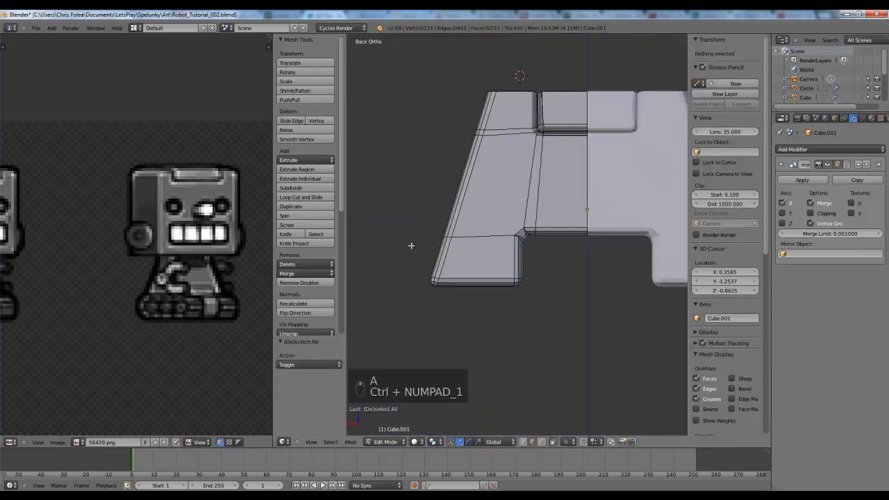
pyautogui.scroll(5, 524, 229)
pyautogui.press('k')
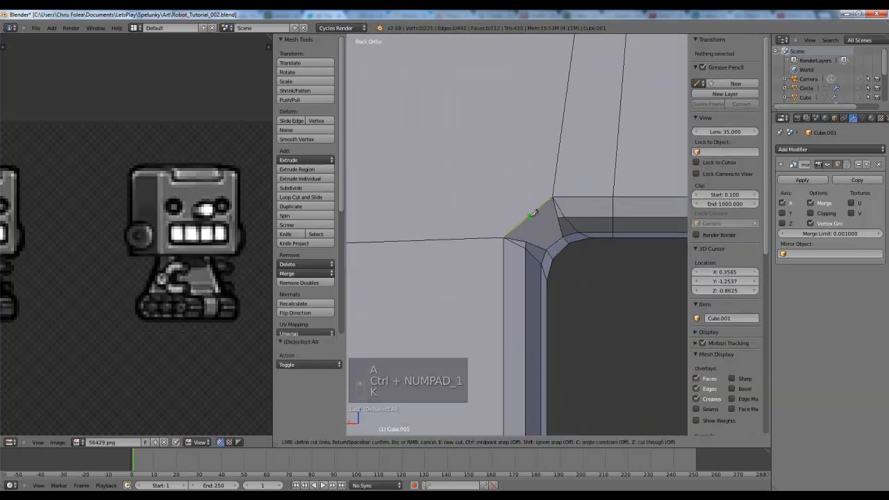
pyautogui.click(584, 282)
pyautogui.press('Return')
# - In vertex selection mode, select the front and back vertices at the cutout's inner corner and connect them with an edge
pyautogui.scroll(-5, 586, 286)
pyautogui.press('a')
pyautogui.moveTo(623, 298); pyautogui.dragTo(579, 275, button='middle')
pyautogui.scroll(-4, 579, 275)
pyautogui.hotkey('ctrl', 'Tab')
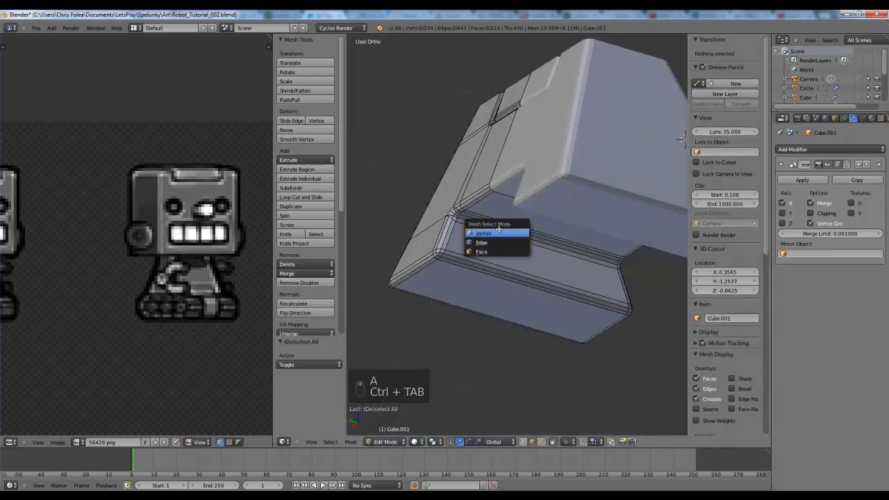
pyautogui.click(499, 231)
pyautogui.rightClick(453, 216)
pyautogui.scroll(3, 473, 223)
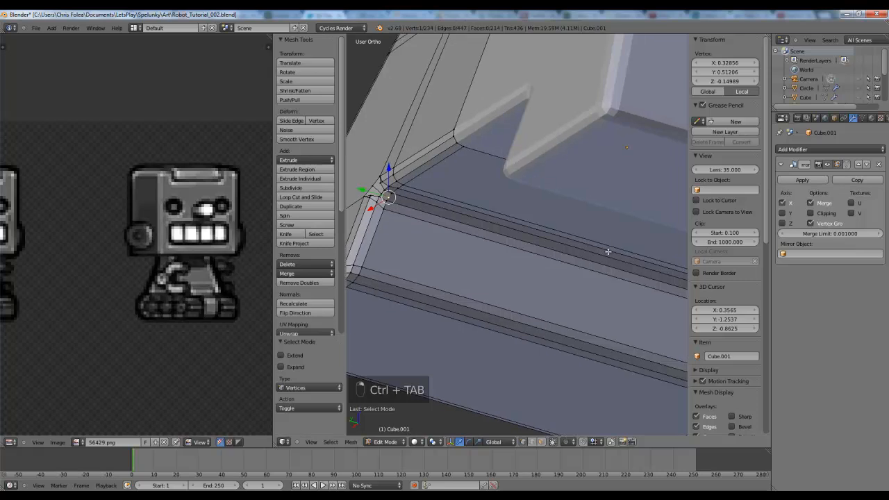
pyautogui.moveTo(631, 270); pyautogui.dragTo(539, 230, button='middle')
pyautogui.press('j')
pyautogui.press('a')
pyautogui.scroll(4, 539, 230)
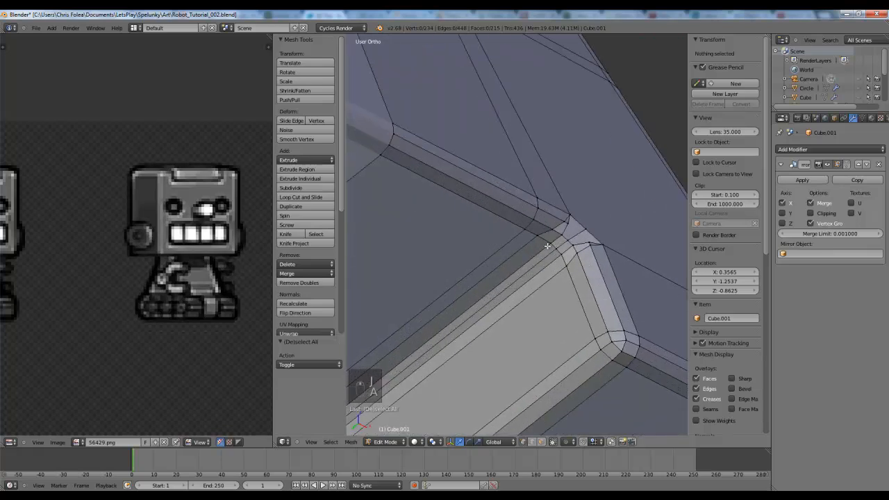
pyautogui.press('KP_1')
pyautogui.press('z')
pyautogui.press('a')
pyautogui.press('b')
pyautogui.moveTo(585, 287); pyautogui.dragTo(550, 304)
pyautogui.press('z')
pyautogui.keyDown('shift'); pyautogui.moveTo(660, 325); pyautogui.dragTo(597, 303, button='middle'); pyautogui.keyUp('shift')
pyautogui.scroll(1, 598, 303)
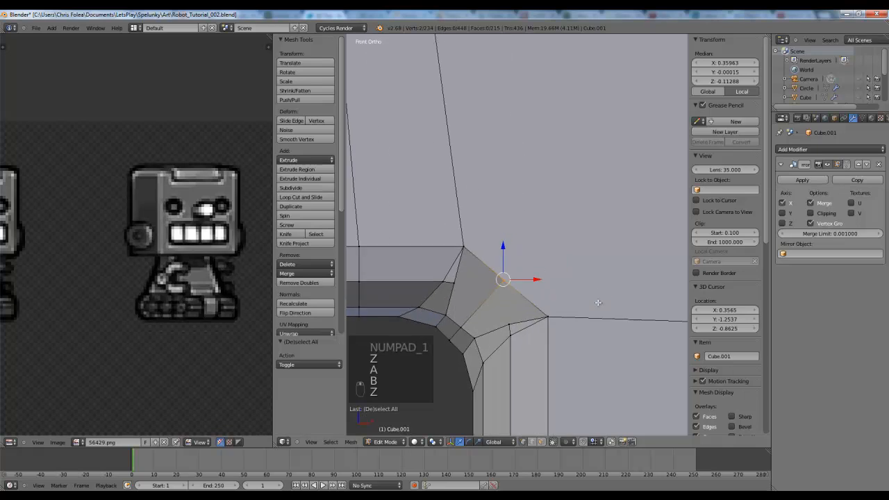
pyautogui.press('s')
pyautogui.rightClick(595, 301)
# - Select the front and back vertices along the cutout corner's diagonal and move them about 0.0017 in X and 0.0035 in Z
pyautogui.press('a')
pyautogui.press('z')
pyautogui.press('b')
pyautogui.moveTo(484, 267); pyautogui.dragTo(517, 293)
pyautogui.press('b')
pyautogui.moveTo(477, 314); pyautogui.dragTo(461, 330)
pyautogui.press('b')
pyautogui.moveTo(459, 332); pyautogui.dragTo(446, 347)
pyautogui.press('z')
pyautogui.press('g')
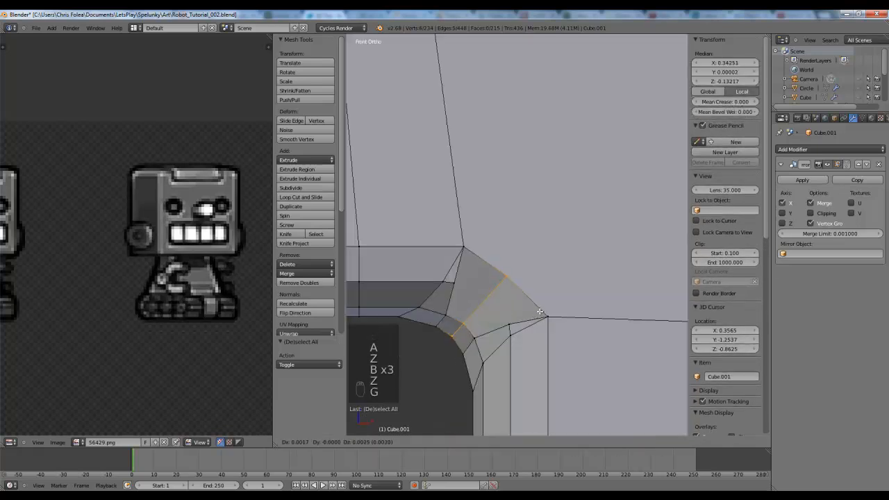
pyautogui.click(541, 311)
pyautogui.press('a')
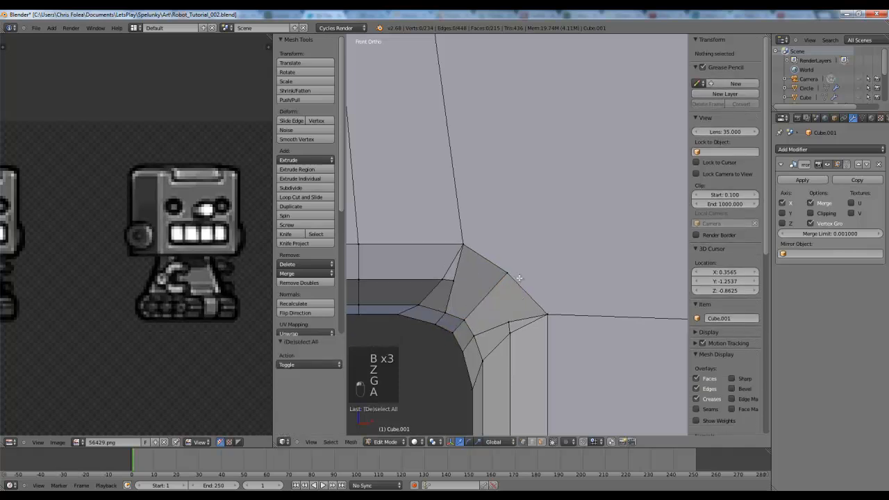
# - Knife-cut an edge across both corner faces on the front of the lower cutout, joining the vertices on either side of the diagonal
pyautogui.scroll(3, 518, 325)
pyautogui.press('k')
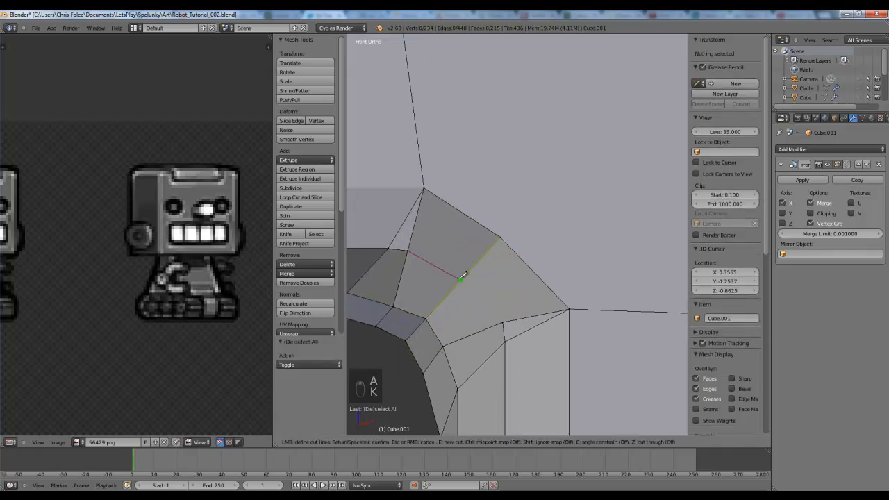
pyautogui.click(503, 321)
pyautogui.press('space')
pyautogui.press('a')
pyautogui.scroll(-7, 575, 291)
# - Knife-cut the matching edge across both corner faces on the back of the lower cutout
pyautogui.moveTo(577, 290); pyautogui.dragTo(535, 276, button='middle')
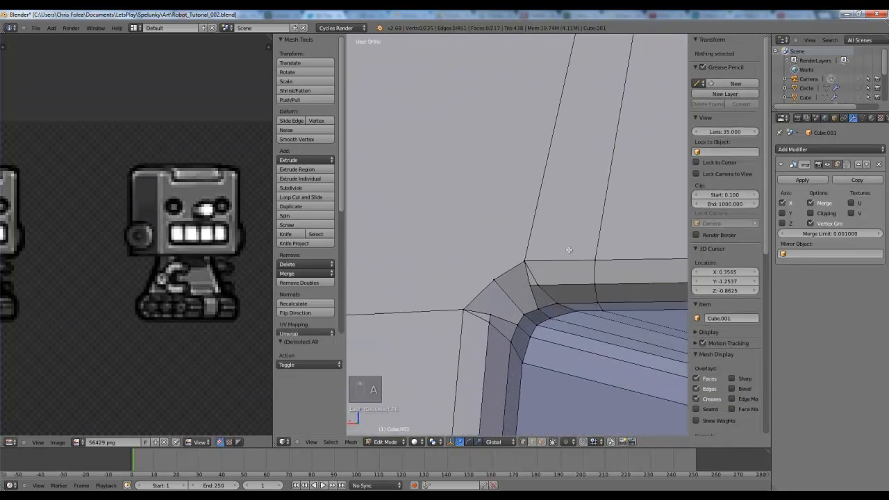
pyautogui.press('k')
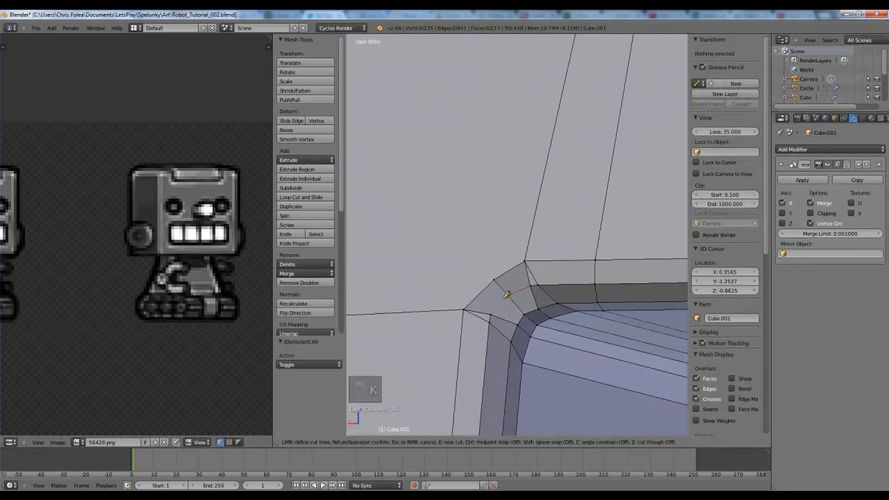
pyautogui.click(491, 314)
pyautogui.press('space')
pyautogui.press('a')
# - Leave edit mode, reveal the hidden robot parts and deselect everything
pyautogui.scroll(-7, 539, 291)
pyautogui.press('Tab')
pyautogui.moveTo(540, 292); pyautogui.dragTo(504, 281, button='middle')
pyautogui.scroll(-4, 510, 278)
pyautogui.press('KP_1')
pyautogui.scroll(3, 505, 296)
pyautogui.hotkey('alt', 'h')
pyautogui.press('a')
pyautogui.scroll(-5, 510, 294)
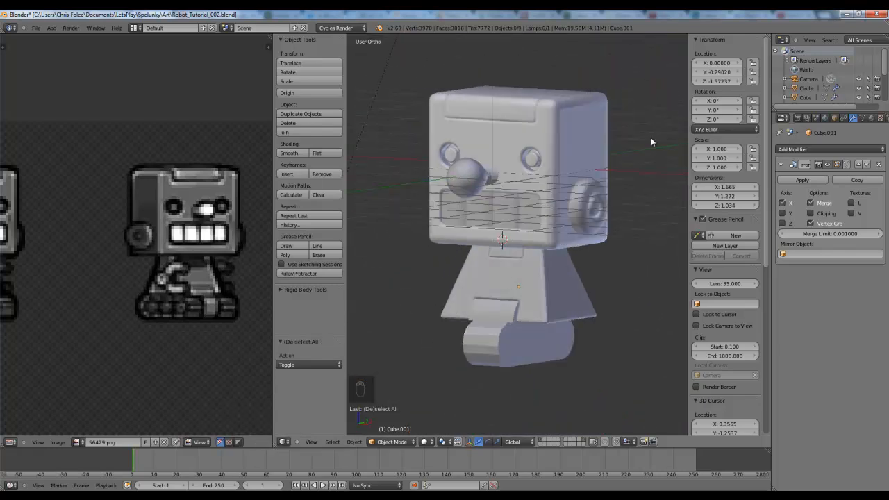
# - Examine the whole robot's front in solid shading and compare its body with the sprite reference
pyautogui.scroll(-4, 533, 258)
pyautogui.moveTo(491, 229); pyautogui.dragTo(493, 273, button='middle')
pyautogui.press('KP_1')
pyautogui.press('z')
pyautogui.press('z')
pyautogui.press('z')
pyautogui.scroll(4, 535, 214)
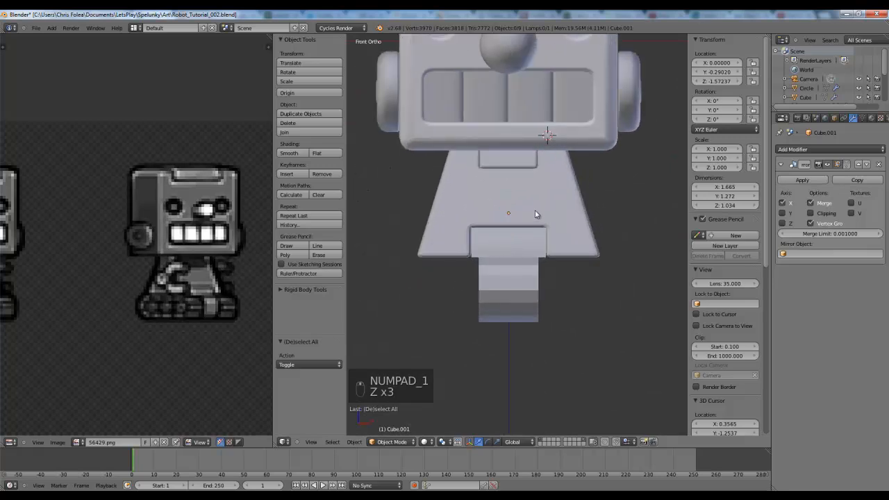
pyautogui.keyDown('shift'); pyautogui.moveTo(535, 215); pyautogui.dragTo(530, 257, button='middle'); pyautogui.keyUp('shift')
pyautogui.scroll(-5, 178, 271)
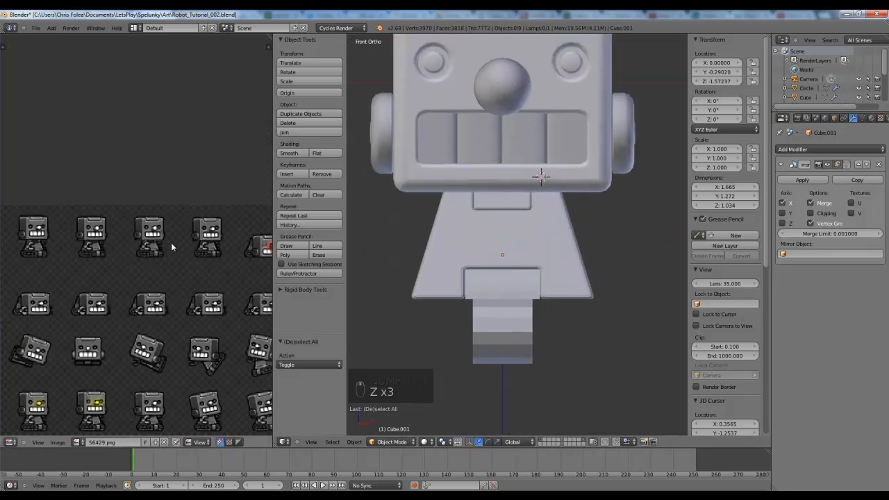
# - In the right side wireframe view, add a 16-vertex mesh circle with radius 1
pyautogui.press('KP_3')
pyautogui.press('z')
pyautogui.scroll(3, 519, 227)
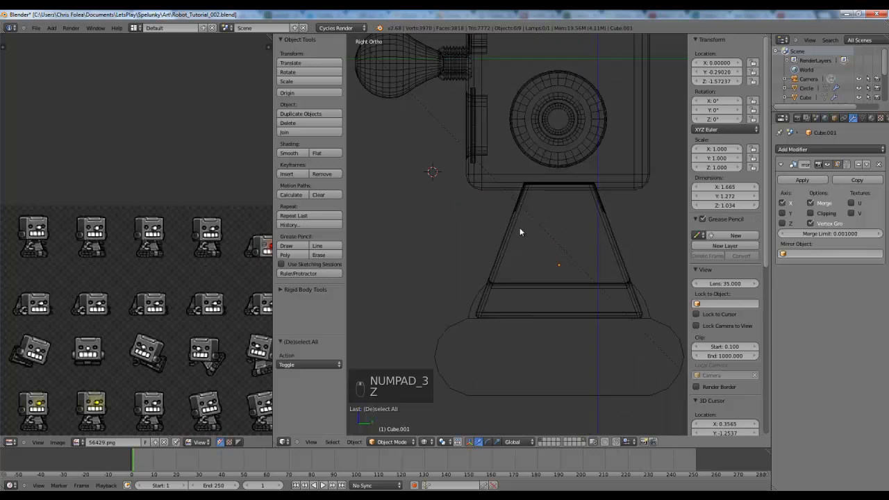
pyautogui.scroll(1, 509, 227)
pyautogui.hotkey('shift', 'a')
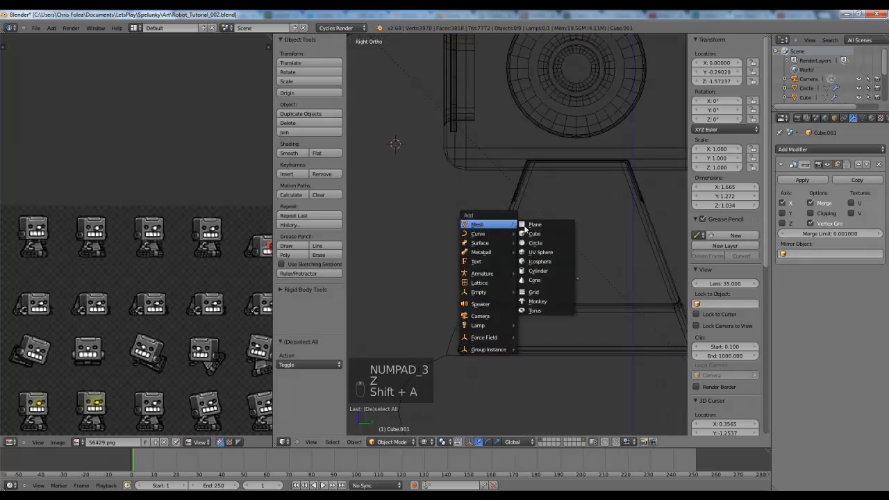
pyautogui.click(539, 243)
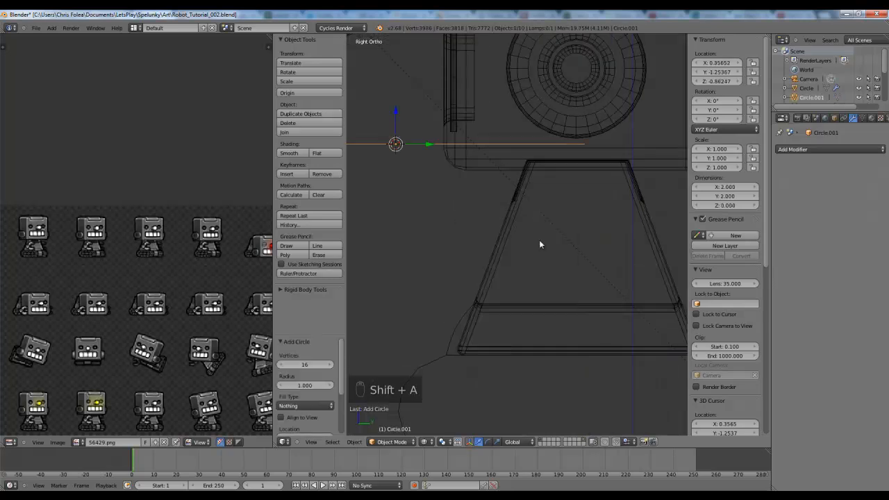
pyautogui.scroll(-3, 535, 233)
pyautogui.scroll(3, 484, 228)
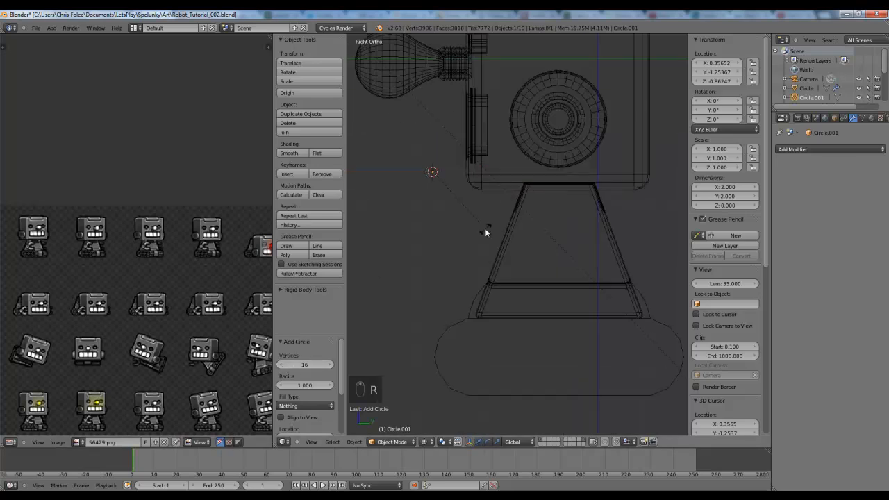
pyautogui.press('r')
pyautogui.press('r')
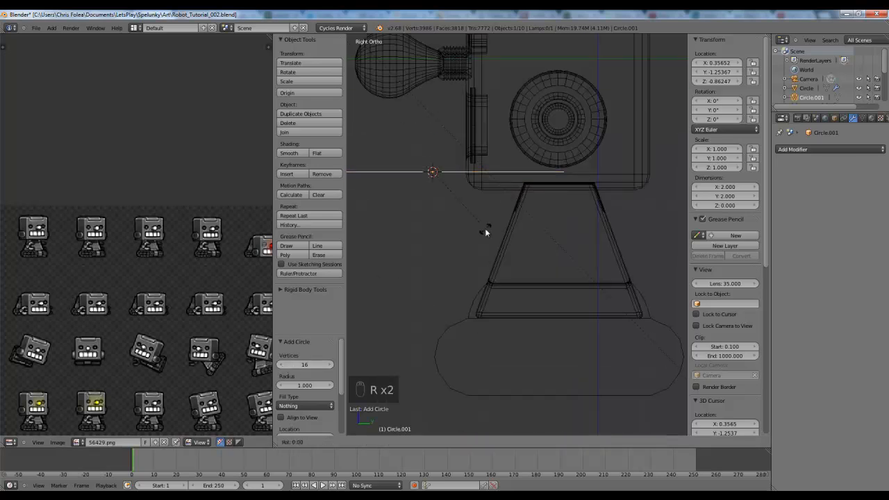
pyautogui.rightClick(485, 233)
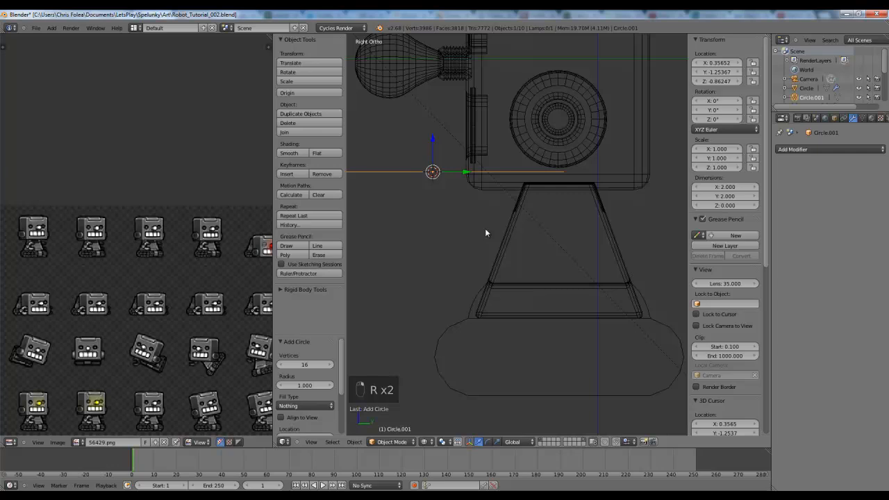
# - Rotate the circle 90° about the Y axis
pyautogui.write('ry90')
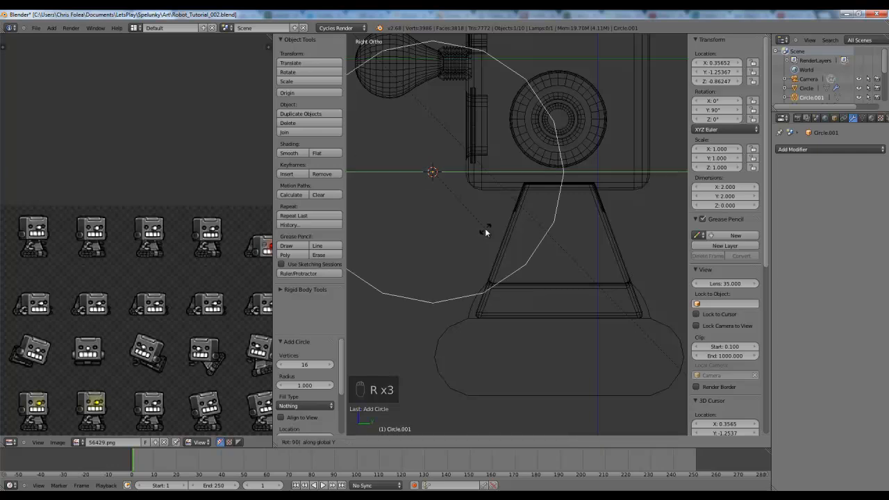
pyautogui.press('Return')
pyautogui.scroll(-3, 485, 228)
# - In edit mode, select the eight vertices along the circle's front and lower half and delete them
pyautogui.press('Tab')
pyautogui.press('a')
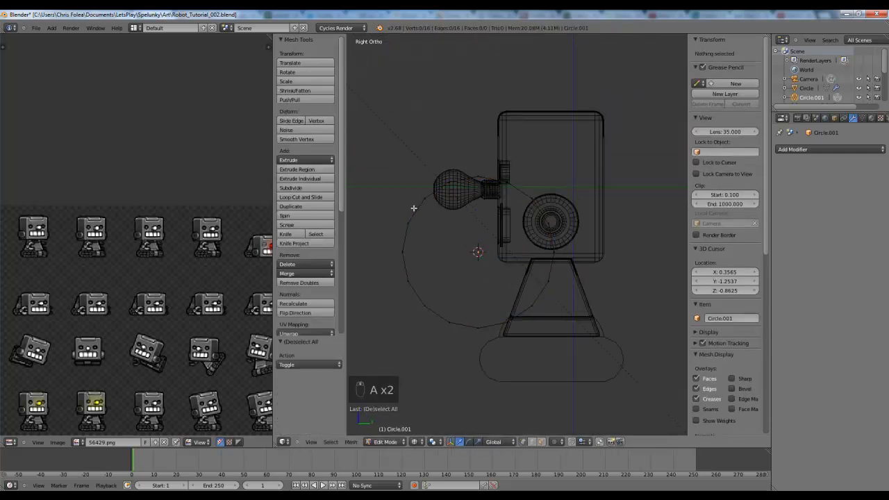
pyautogui.moveTo(400, 212); pyautogui.dragTo(440, 313)
pyautogui.press('b')
pyautogui.moveTo(425, 277); pyautogui.dragTo(542, 335)
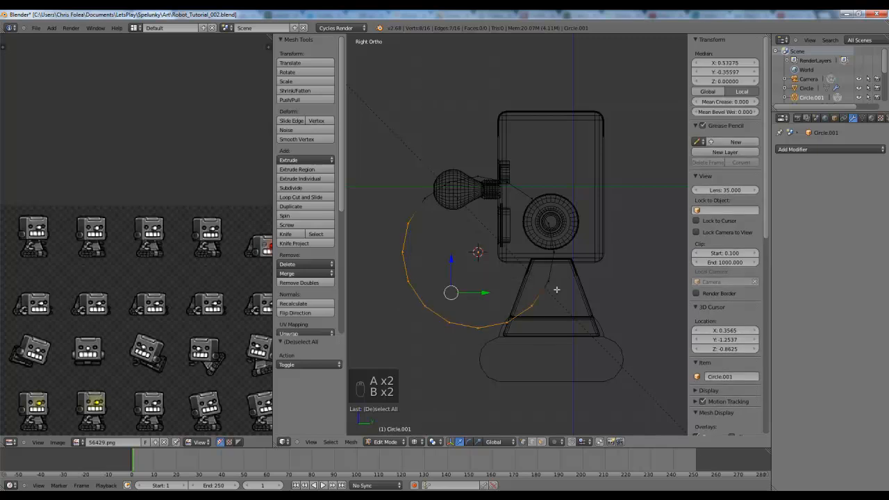
pyautogui.scroll(4, 211, 259)
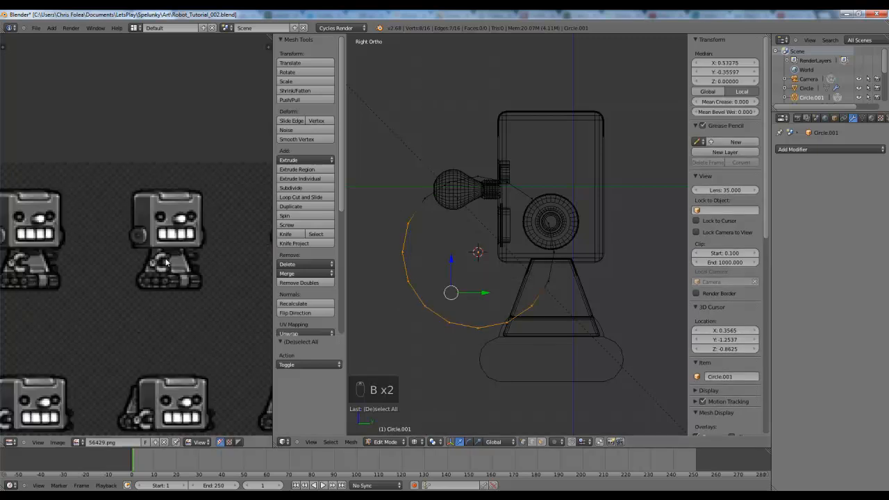
pyautogui.scroll(2, 511, 301)
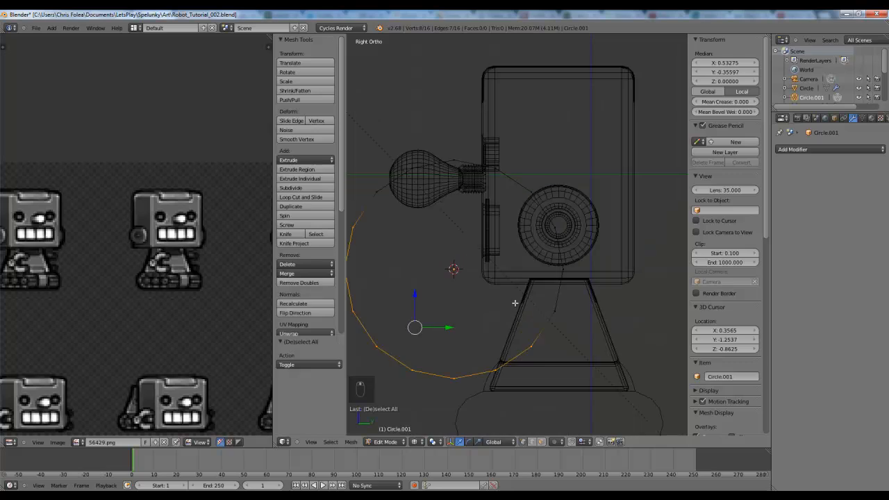
pyautogui.press('Delete')
pyautogui.click(533, 283)
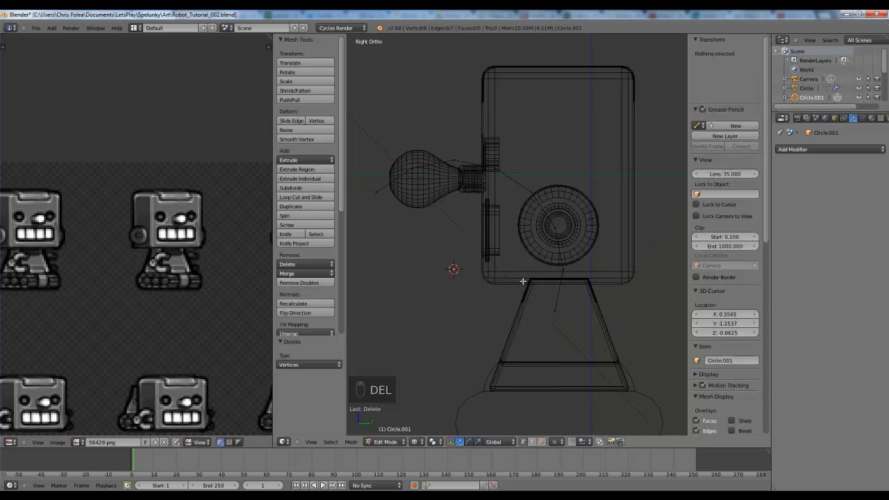
pyautogui.press('Tab')
pyautogui.scroll(-5, 537, 263)
pyautogui.press('z')
pyautogui.press('g')
pyautogui.rightClick(545, 282)
pyautogui.press('z')
pyautogui.scroll(4, 527, 284)
# - Delete the vertex at the arc's lower end and return to object mode
pyautogui.press('Tab')
pyautogui.press('a')
pyautogui.press('a')
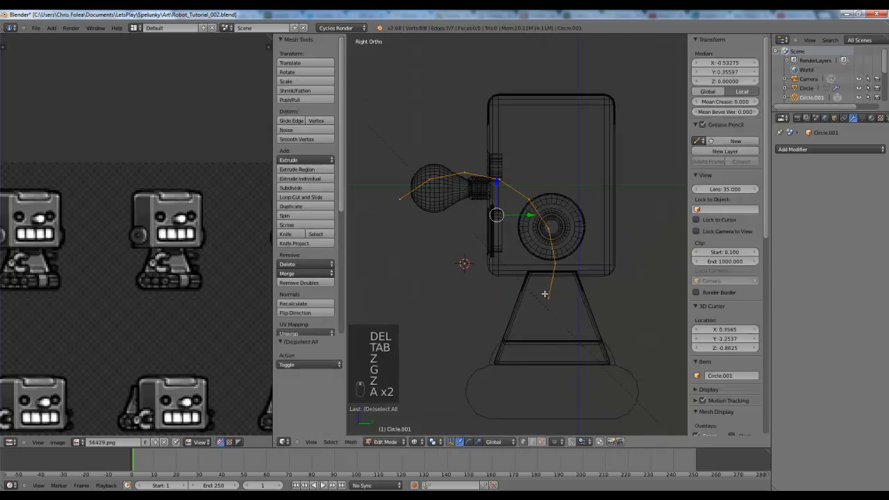
pyautogui.rightClick(547, 295)
pyautogui.press('Delete')
pyautogui.click(541, 294)
pyautogui.press('Tab')
# - Scale the arc down and place it at the torso's upper front edge, at about Y -0.8205 and Z -1.3627
pyautogui.press('g')
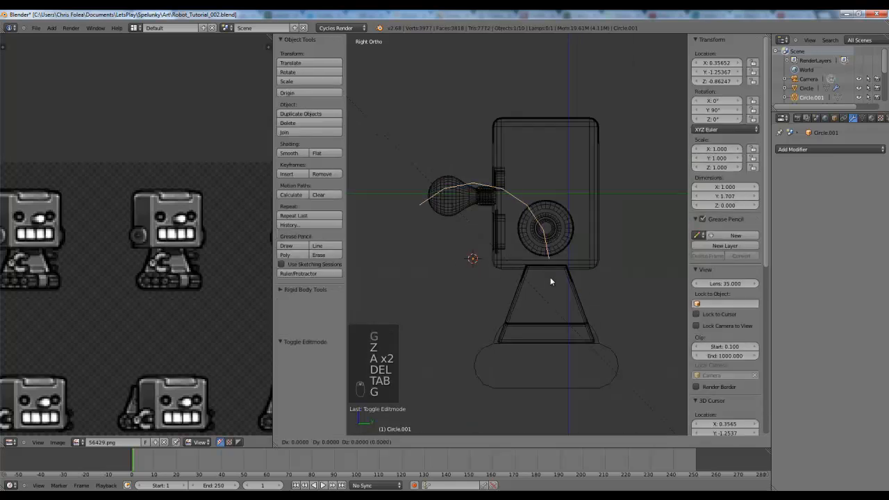
pyautogui.press('s')
pyautogui.click(525, 263)
pyautogui.press('g')
pyautogui.click(576, 307)
pyautogui.press('s')
pyautogui.click(556, 302)
pyautogui.keyDown('shift'); pyautogui.moveTo(559, 303); pyautogui.dragTo(539, 272, button='middle'); pyautogui.keyUp('shift')
# - Refine the arc's overall scale to about 0.287
pyautogui.press('s')
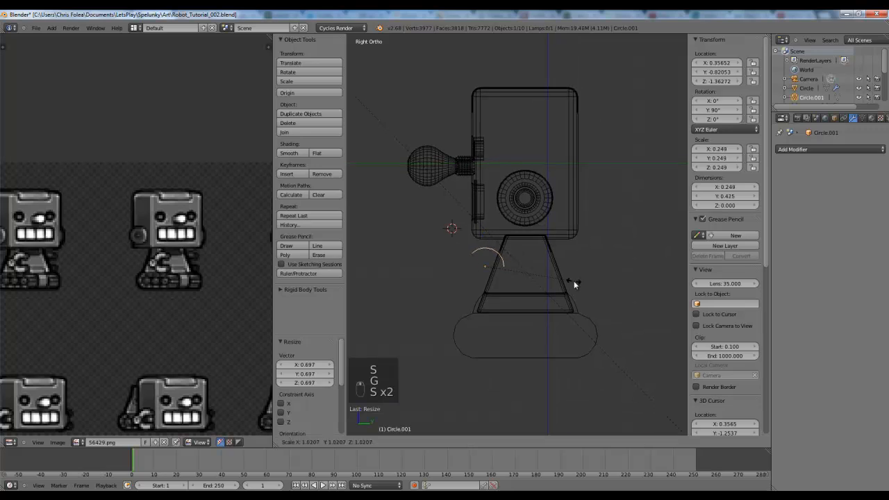
pyautogui.click(586, 288)
pyautogui.scroll(3, 586, 288)
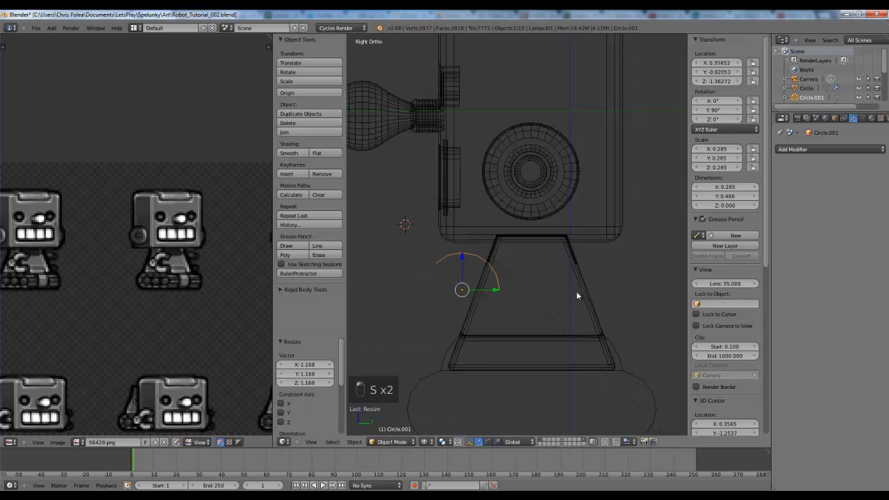
pyautogui.press('s')
pyautogui.click(574, 294)
pyautogui.press('g')
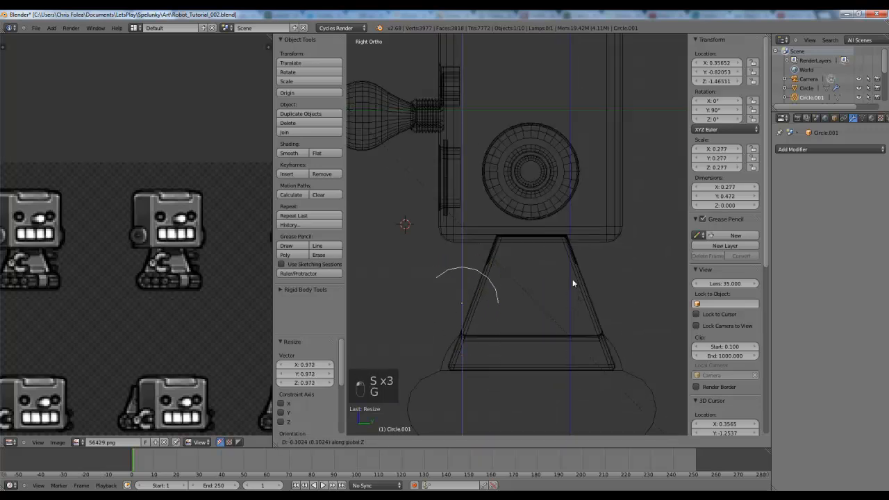
pyautogui.rightClick(585, 313)
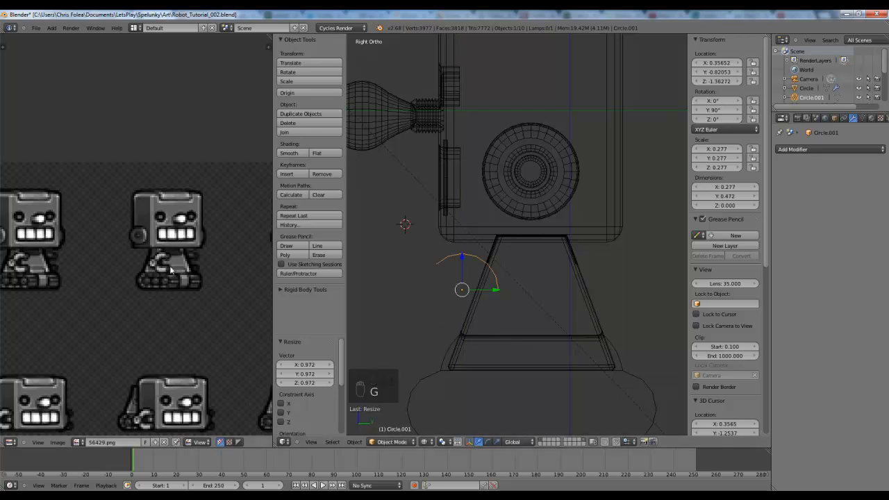
pyautogui.press('s')
pyautogui.click(524, 298)
pyautogui.press('s')
pyautogui.click(521, 297)
# - In the front view, select the whole arc in edit mode and extrude it about 0.159 along X
pyautogui.press('Tab')
pyautogui.moveTo(510, 293); pyautogui.dragTo(544, 266, button='middle')
pyautogui.press('KP_1')
pyautogui.press('z')
pyautogui.press('a')
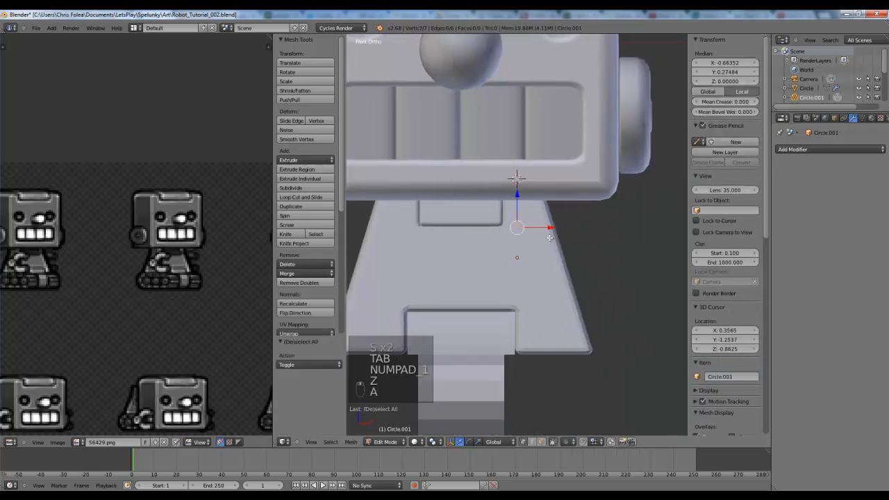
pyautogui.press('z')
pyautogui.press('e')
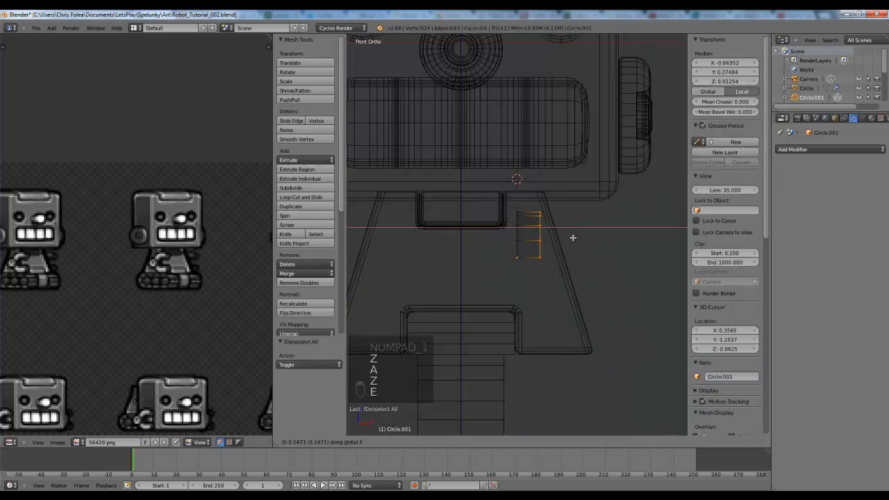
pyautogui.click(575, 239)
pyautogui.press('Tab')
# - Clear the extruded arc's location so that its origin sits at the world origin
pyautogui.scroll(-6, 575, 239)
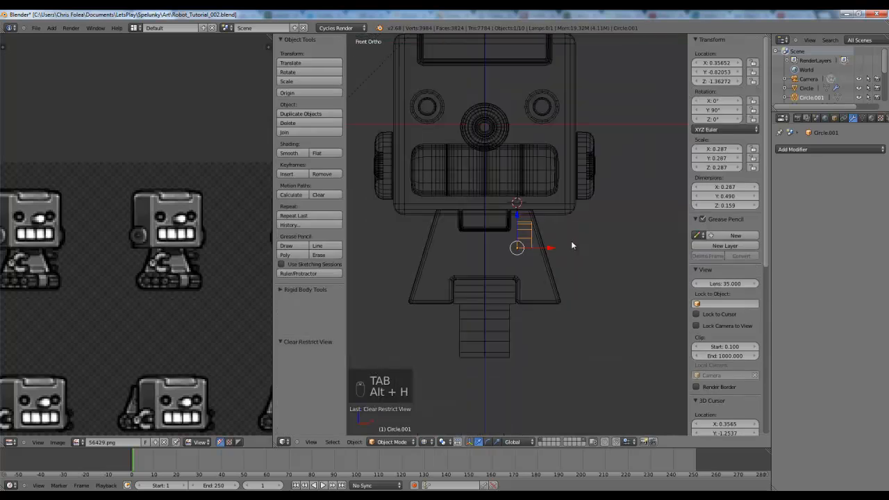
pyautogui.scroll(5, 546, 237)
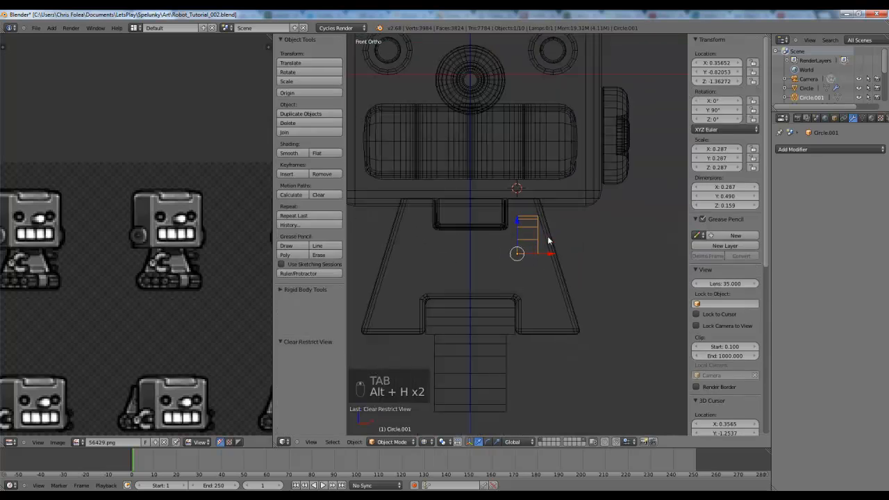
pyautogui.press('g')
pyautogui.click(549, 238)
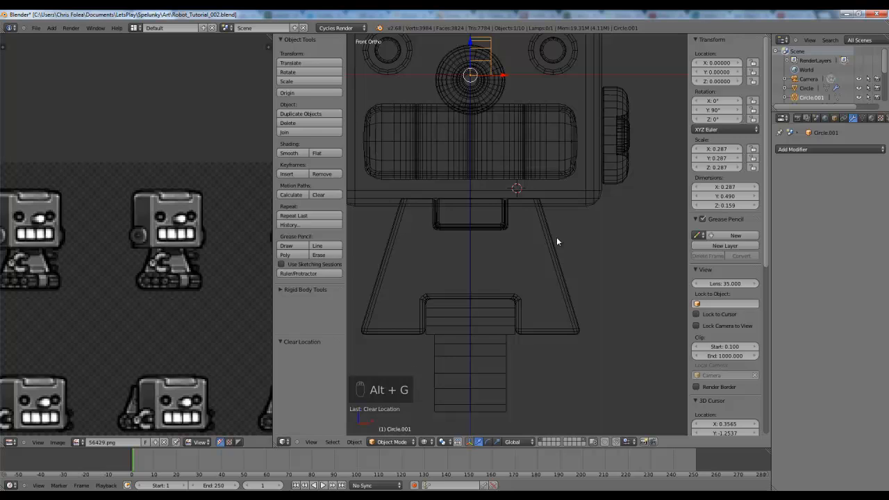
pyautogui.scroll(-2, 555, 139)
pyautogui.scroll(2, 526, 182)
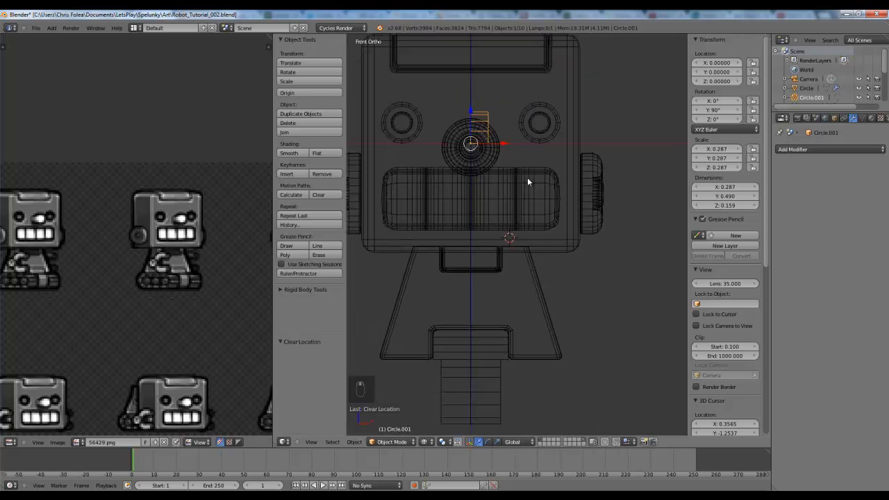
pyautogui.scroll(-1, 518, 163)
# - In edit mode, select all of the arc's geometry and move it along X from its origin to the eye on the positive side
pyautogui.press('Tab')
pyautogui.press('a')
pyautogui.press('a')
pyautogui.press('a')
pyautogui.press('g')
pyautogui.click(572, 155)
pyautogui.press('Tab')
# - Add an X-axis Mirror modifier to the arc and apply the object's scale and rotation
pyautogui.click(855, 150)
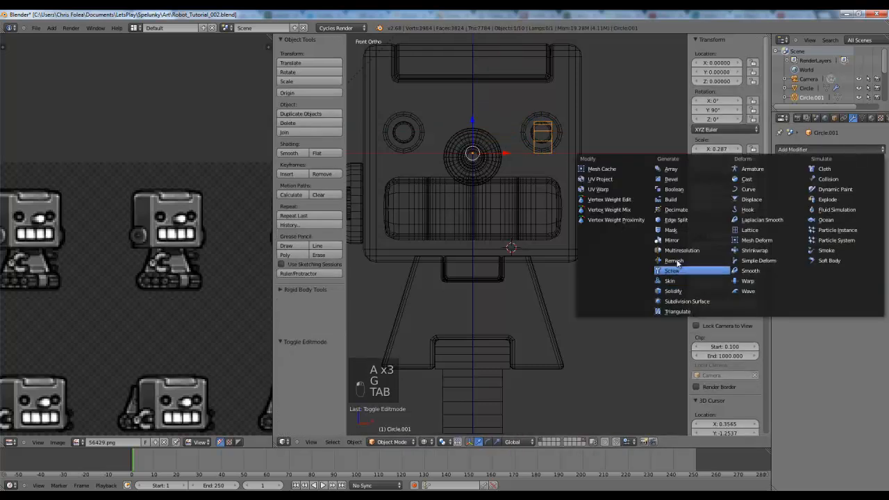
pyautogui.click(672, 239)
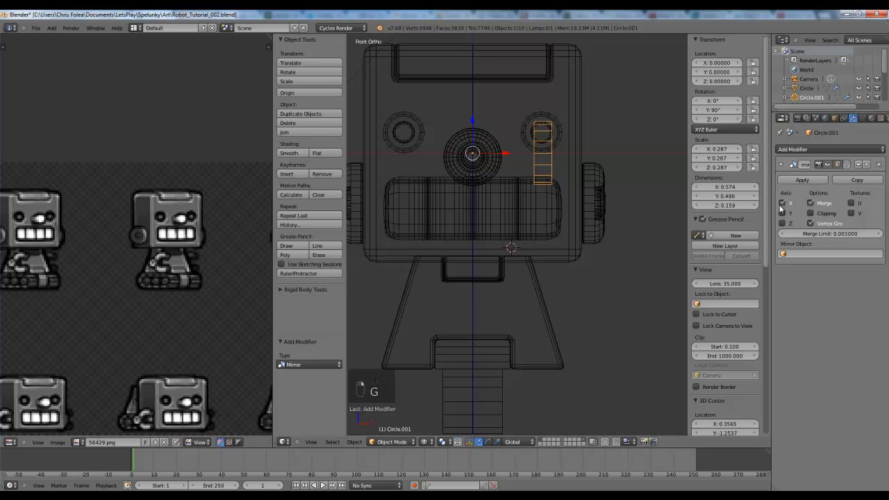
pyautogui.hotkey('ctrl', 'a')
pyautogui.click(522, 195)
pyautogui.hotkey('ctrl', 'a')
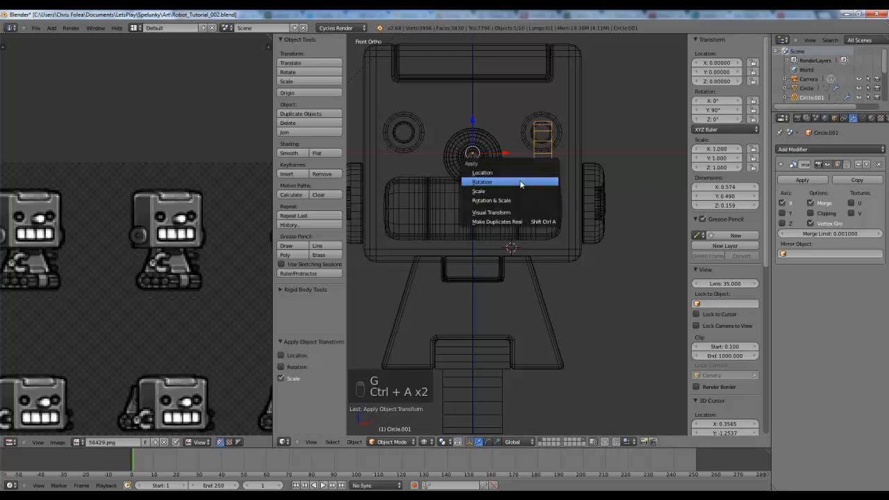
pyautogui.click(502, 184)
# - Move the mirrored arcs down about 1.271 along Z to the upper sides of the torso
pyautogui.press('g')
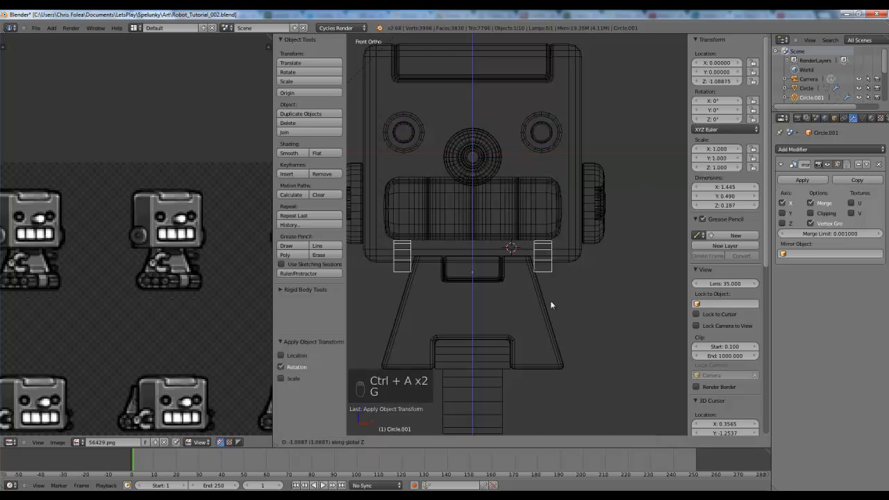
pyautogui.press('KP_3')
pyautogui.press('z')
pyautogui.click(563, 281)
pyautogui.press('z')
pyautogui.press('KP_1')
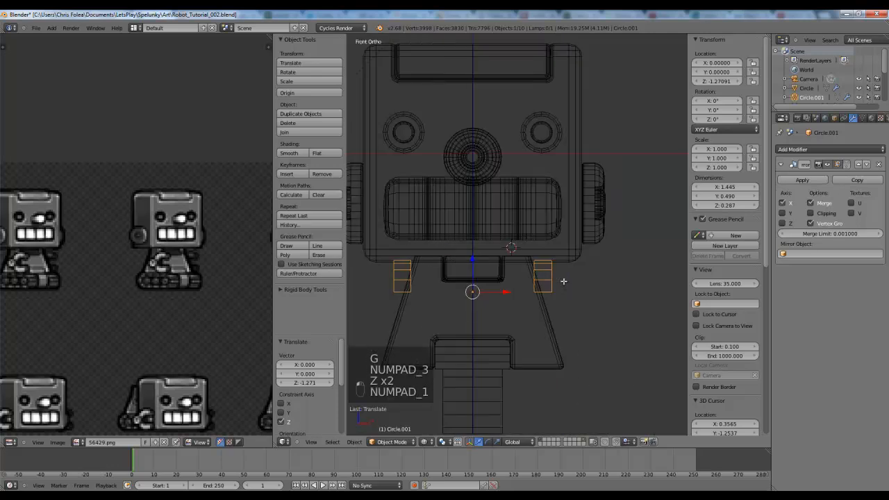
# - In edit mode, select all of the arc's geometry and move it outward along X by about 0.153, plus a further 0.021
pyautogui.press('Tab')
pyautogui.press('a')
pyautogui.press('a')
pyautogui.press('a')
pyautogui.press('a')
pyautogui.press('g')
pyautogui.press('x')
pyautogui.scroll(-3, 171, 292)
pyautogui.moveTo(129, 417); pyautogui.dragTo(117, 111, button='middle')
pyautogui.moveTo(193, 360); pyautogui.dragTo(198, 283, button='middle')
pyautogui.scroll(3, 135, 248)
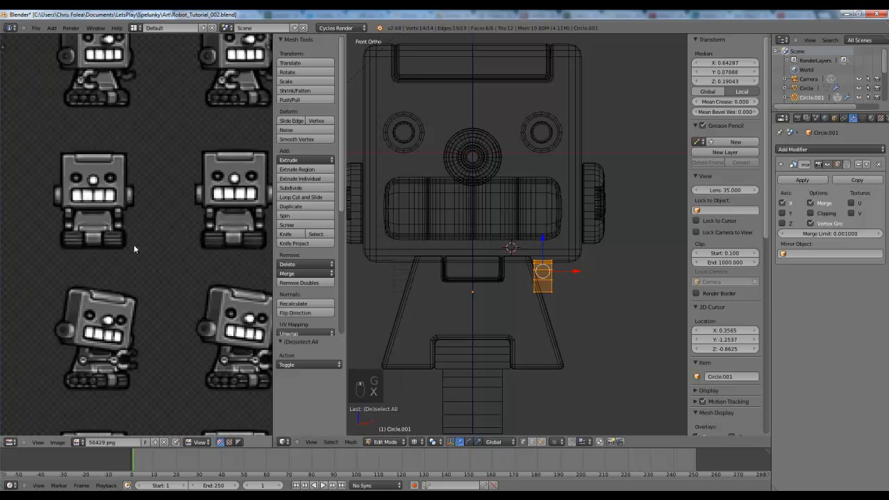
pyautogui.press('g')
pyautogui.press('x')
pyautogui.click(551, 270)
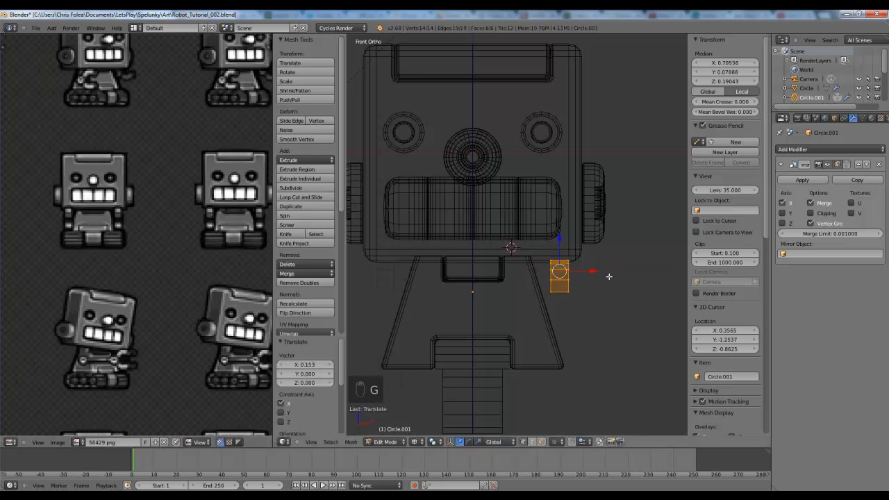
pyautogui.press('g')
pyautogui.click(607, 277)
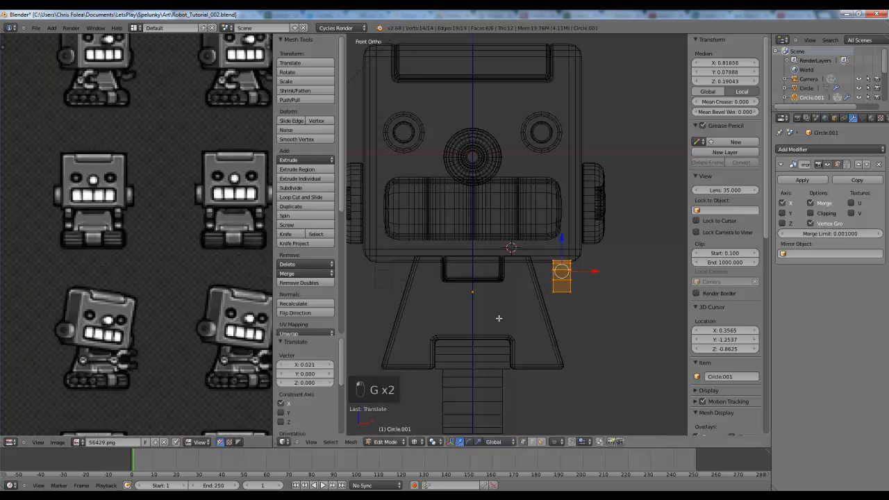
# - In the torso's edit mode, select the vertices along its whole outer side edge and try shifting them slightly along X
pyautogui.press('Tab')
pyautogui.rightClick(543, 316)
pyautogui.press('Tab')
pyautogui.scroll(2, 494, 264)
pyautogui.press('a')
pyautogui.press('a')
pyautogui.press('a')
pyautogui.press('a')
pyautogui.press('a')
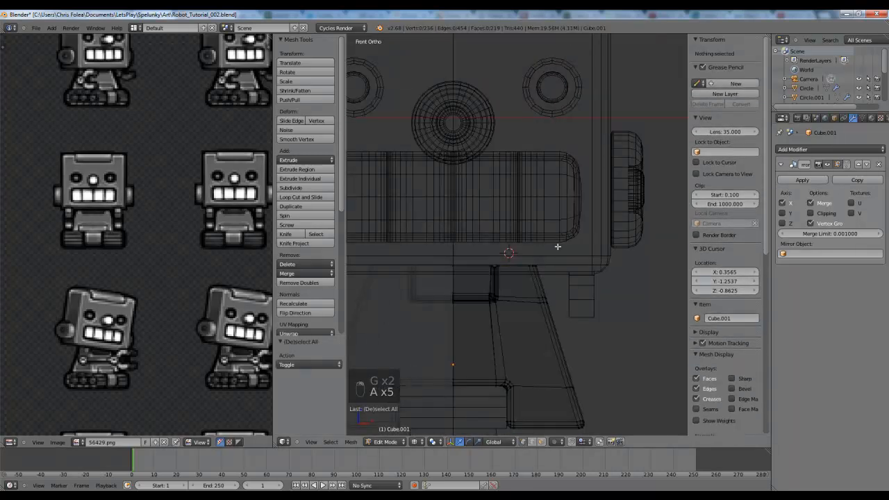
pyautogui.moveTo(557, 252); pyautogui.dragTo(528, 309)
pyautogui.press('b')
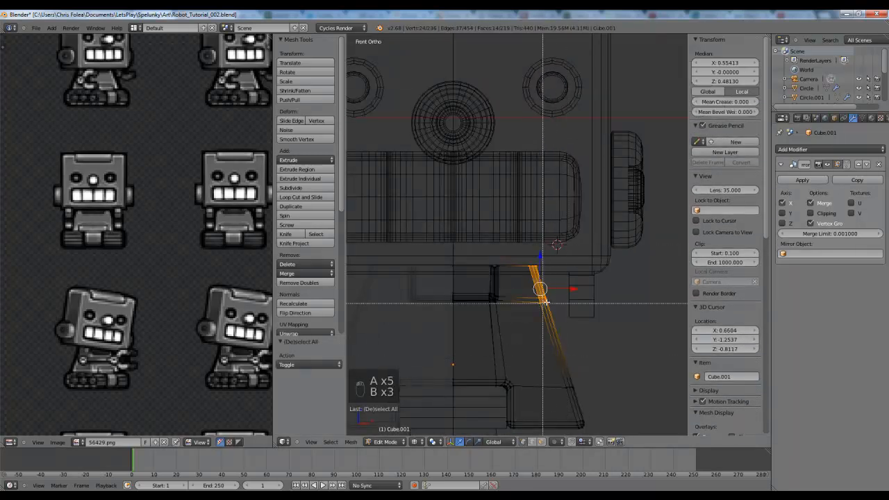
pyautogui.moveTo(543, 358); pyautogui.dragTo(603, 435)
pyautogui.press('g')
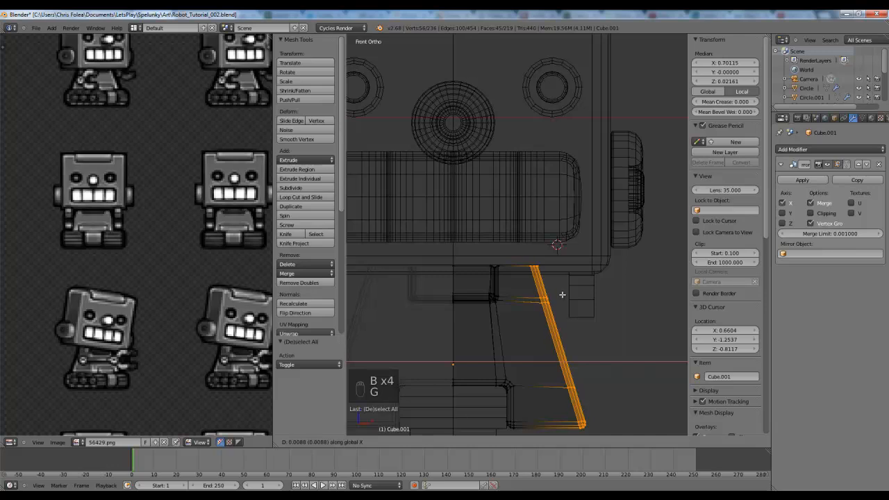
# - Move the torso's upper outer side vertices along X, adjusting the two upper rows together and the topmost row on its own
pyautogui.press('a')
pyautogui.press('b')
pyautogui.moveTo(567, 250); pyautogui.dragTo(516, 317)
pyautogui.press('g')
pyautogui.press('x')
pyautogui.click(523, 317)
pyautogui.press('a')
pyautogui.press('b')
pyautogui.moveTo(535, 259); pyautogui.dragTo(568, 281)
pyautogui.press('g')
pyautogui.press('x')
pyautogui.click(570, 282)
# - Move the lower horizontal loop's outer side vertices about 0.009 along X and check the torso's shape in solid view
pyautogui.keyDown('shift'); pyautogui.moveTo(570, 299); pyautogui.dragTo(545, 258, button='middle'); pyautogui.keyUp('shift')
pyautogui.press('a')
pyautogui.press('b')
pyautogui.moveTo(526, 337); pyautogui.dragTo(566, 357)
pyautogui.press('g')
pyautogui.press('x')
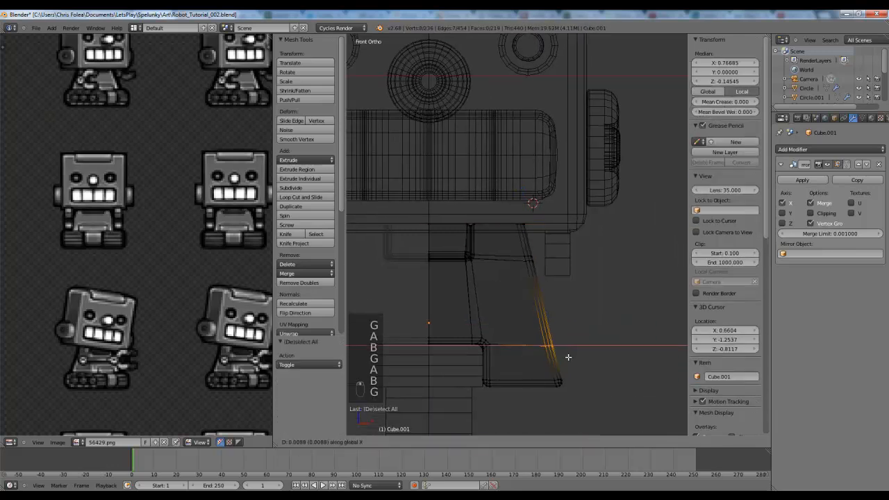
pyautogui.click(568, 357)
pyautogui.press('a')
pyautogui.press('Tab')
pyautogui.press('z')
pyautogui.moveTo(566, 349)
pyautogui.mouseDown(button='middle')
pyautogui.moveTo(504, 283)
pyautogui.moveTo(576, 272)
pyautogui.mouseUp(button='middle')
pyautogui.press('Tab')
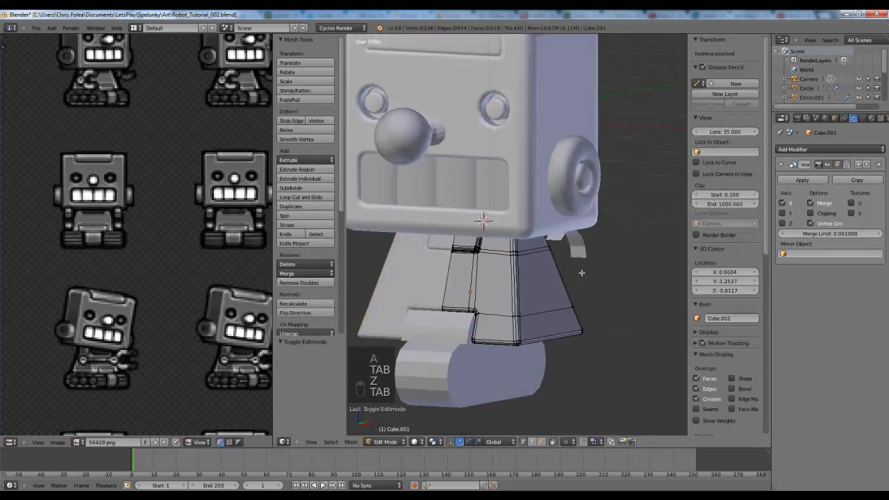
# - Select the torso's outer side vertices just below the head and edge-slide them down the side by about 0.4
pyautogui.press('KP_1')
pyautogui.scroll(4, 502, 255)
pyautogui.press('z')
pyautogui.press('b')
pyautogui.moveTo(496, 250); pyautogui.dragTo(570, 271)
pyautogui.press('z')
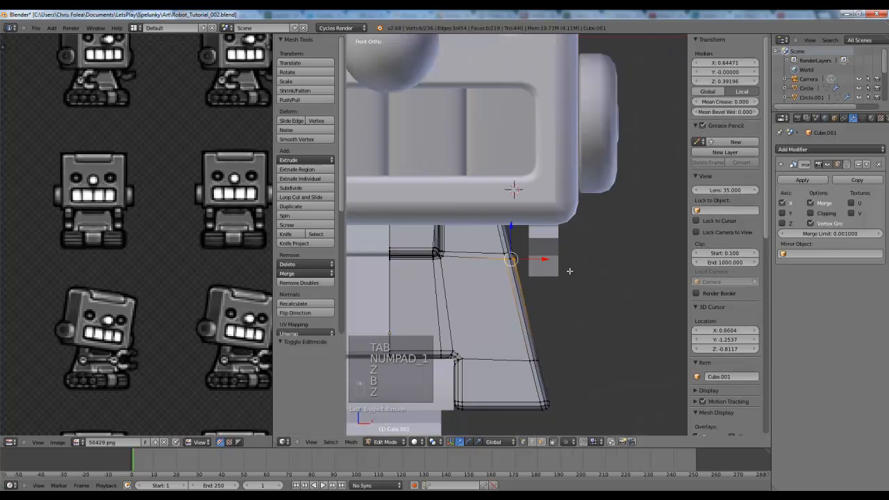
pyautogui.moveTo(570, 271); pyautogui.dragTo(494, 248, button='middle')
pyautogui.press('z')
pyautogui.press('KP_1')
pyautogui.press('b')
pyautogui.moveTo(497, 251); pyautogui.dragTo(533, 276)
pyautogui.press('z')
pyautogui.press('g')
pyautogui.press('g')
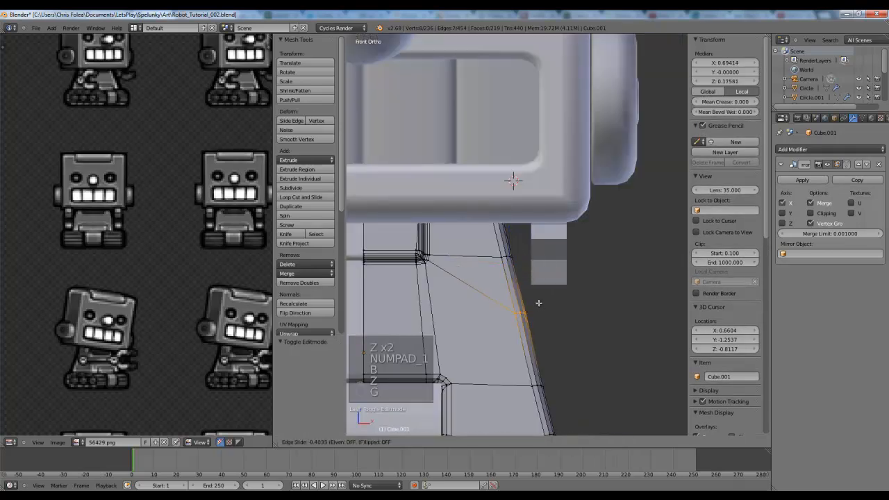
pyautogui.click(536, 304)
# - In object mode, select the mirrored arcs and move them about 0.009 along X
pyautogui.press('Tab')
pyautogui.scroll(-4, 535, 294)
pyautogui.press('z')
pyautogui.press('z')
pyautogui.scroll(3, 559, 279)
pyautogui.rightClick(544, 262)
pyautogui.press('z')
pyautogui.press('g')
pyautogui.press('x')
pyautogui.click(548, 260)
# - In edit mode, select all of the arc's geometry and scale it about 1.19 along X
pyautogui.press('Tab')
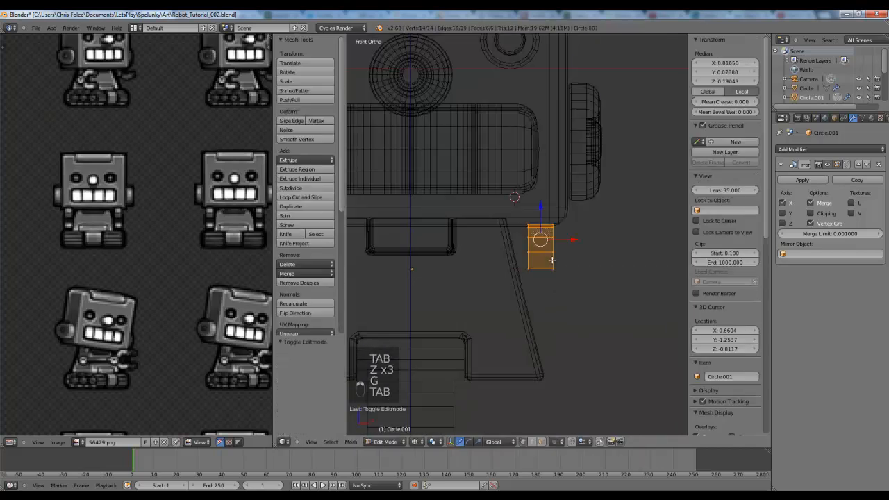
pyautogui.press('a')
pyautogui.press('a')
pyautogui.press('a')
pyautogui.press('s')
pyautogui.press('x')
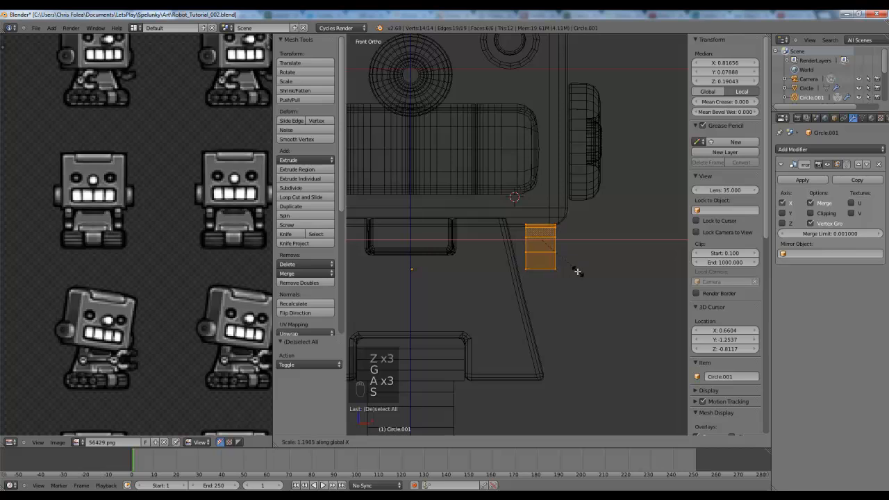
pyautogui.click(578, 271)
# - In the torso's edit mode, select all vertices along its outer side from the head down to the base
pyautogui.press('Tab')
pyautogui.rightClick(532, 311)
pyautogui.press('Tab')
pyautogui.press('a')
pyautogui.press('a')
pyautogui.press('a')
pyautogui.press('b')
pyautogui.moveTo(491, 200); pyautogui.dragTo(589, 442)
# - Undo the torso's side vertex moves and edge slide back to its straight tapered side
pyautogui.hotkey('ctrl', 'z')
pyautogui.hotkey('ctrl', 'z')
pyautogui.hotkey('ctrl', 'z')
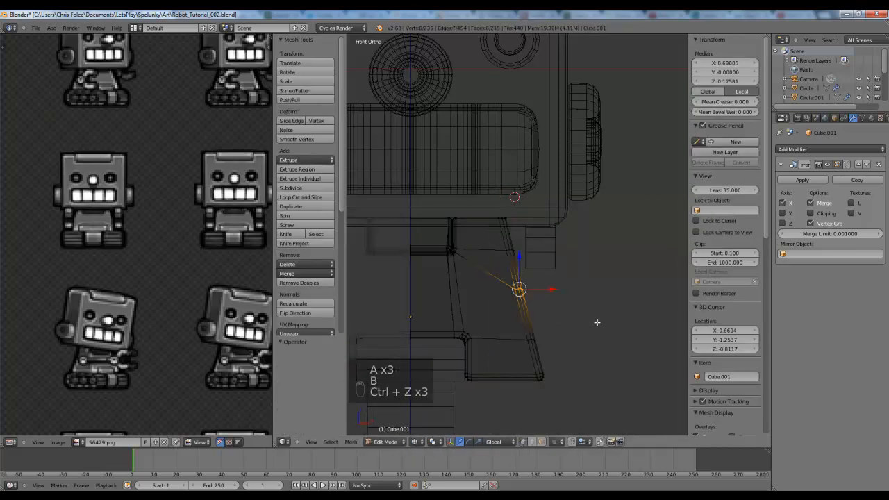
pyautogui.hotkey('ctrl', 'z')
pyautogui.hotkey('ctrl', 'z')
pyautogui.hotkey('ctrl', 'z')
pyautogui.hotkey('ctrl', 'z')
pyautogui.hotkey('ctrl', 'z')
pyautogui.hotkey('ctrl', 'z')
pyautogui.hotkey('ctrl', 'z')
pyautogui.hotkey('ctrl', 'z')
pyautogui.hotkey('ctrl', 'z')
pyautogui.hotkey('ctrl', 'z')
pyautogui.hotkey('ctrl', 'z')
pyautogui.hotkey('ctrl', 'z')
pyautogui.hotkey('ctrl', 'z')
pyautogui.hotkey('ctrl', 'z')
pyautogui.hotkey('ctrl', 'z')
pyautogui.hotkey('ctrl', 'z')
pyautogui.hotkey('ctrl', 'z')
pyautogui.hotkey('ctrl', 'z')
pyautogui.hotkey('ctrl', 'z')
pyautogui.hotkey('ctrl', 'z')
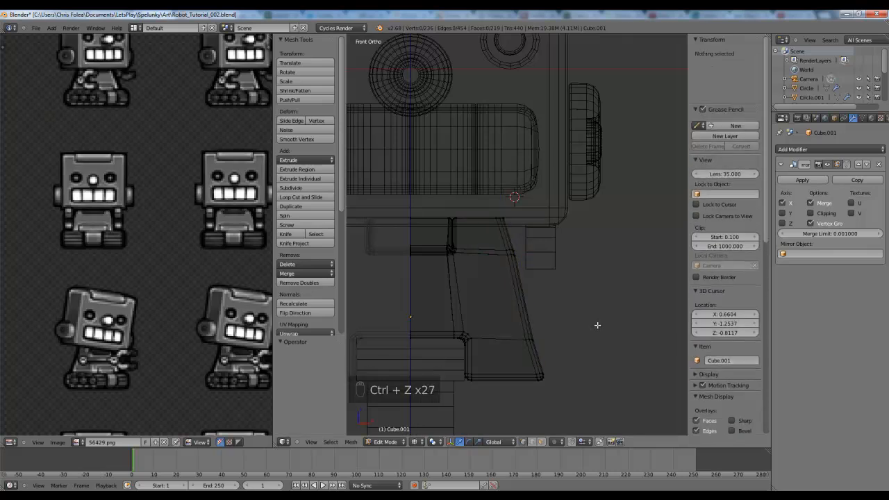
pyautogui.hotkey('ctrl', 'z')
pyautogui.hotkey('ctrl', 'z')
pyautogui.press('Tab')
pyautogui.press('z')
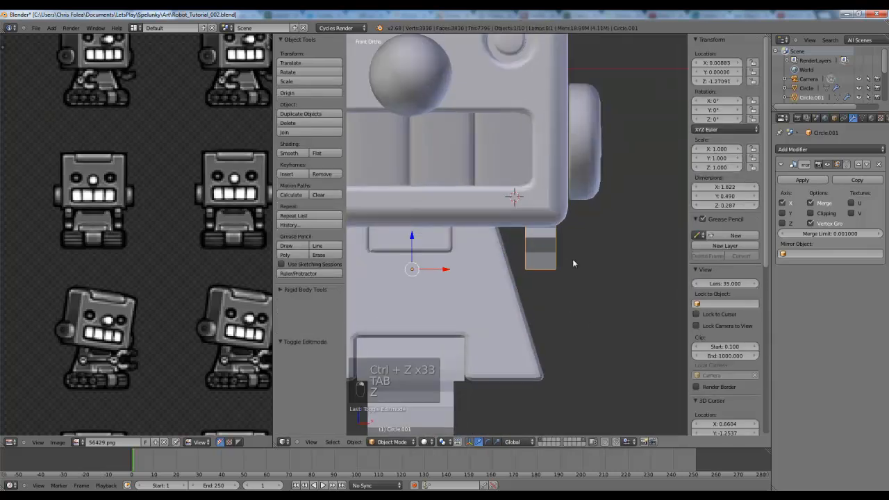
# - Move the arc object about -0.035 along X and reset its X location to 0
pyautogui.press('z')
pyautogui.press('g')
pyautogui.click(591, 260)
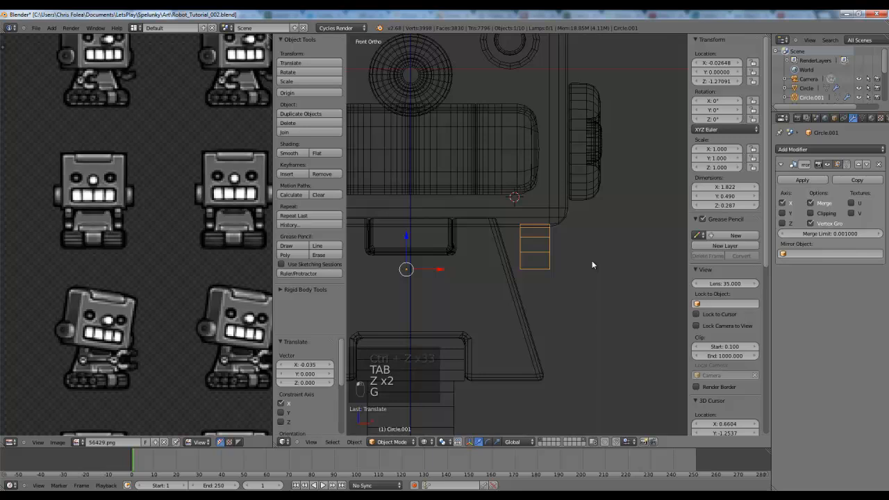
pyautogui.click(713, 62)
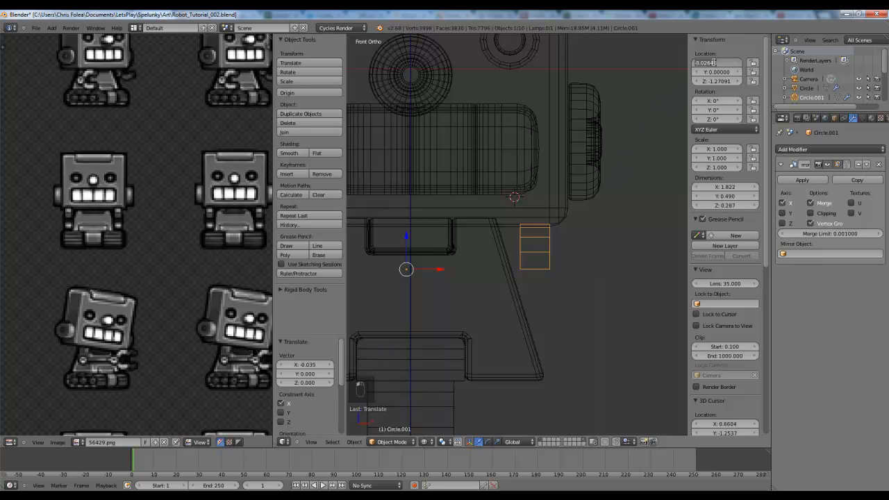
# - In edit mode, move all of the arc's geometry about -0.015 along X and fine-tune its X scale
pyautogui.press('Tab')
pyautogui.press('a')
pyautogui.press('a')
pyautogui.press('a')
pyautogui.press('a')
pyautogui.press('g')
pyautogui.press('x')
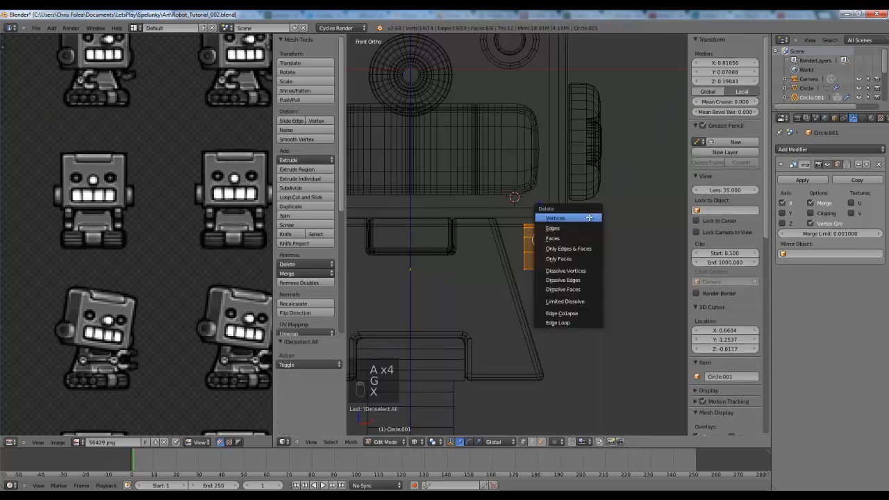
pyautogui.press('g')
pyautogui.press('x')
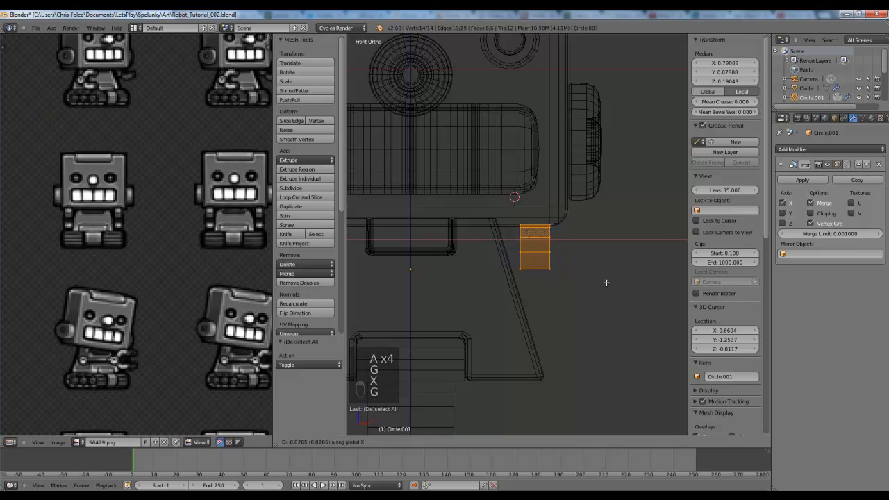
pyautogui.click(607, 282)
pyautogui.press('s')
pyautogui.press('x')
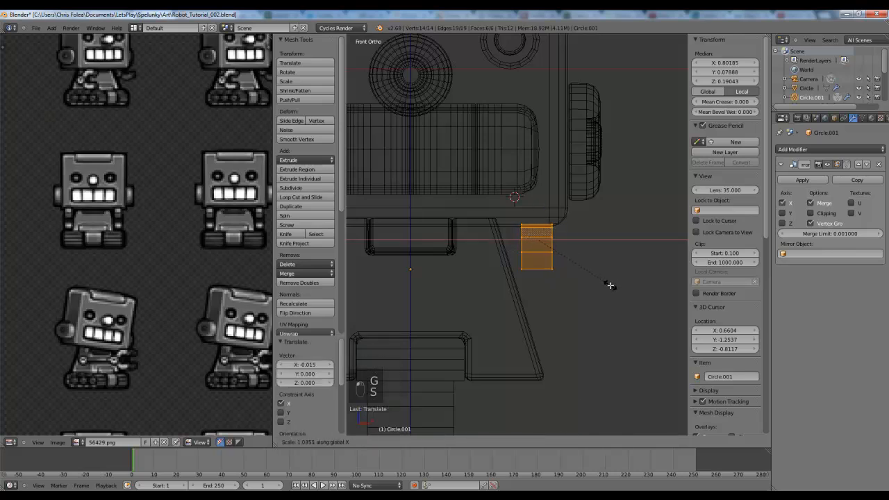
pyautogui.click(589, 271)
pyautogui.press('Tab')
# - From the side view, move the arcs about -0.818 along Y to the front of the torso
pyautogui.press('KP_3')
pyautogui.press('z')
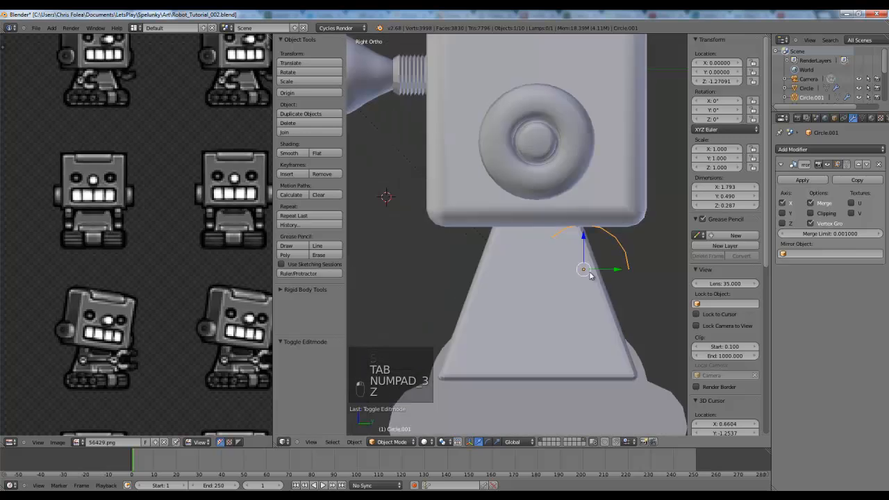
pyautogui.press('z')
pyautogui.press('g')
pyautogui.press('y')
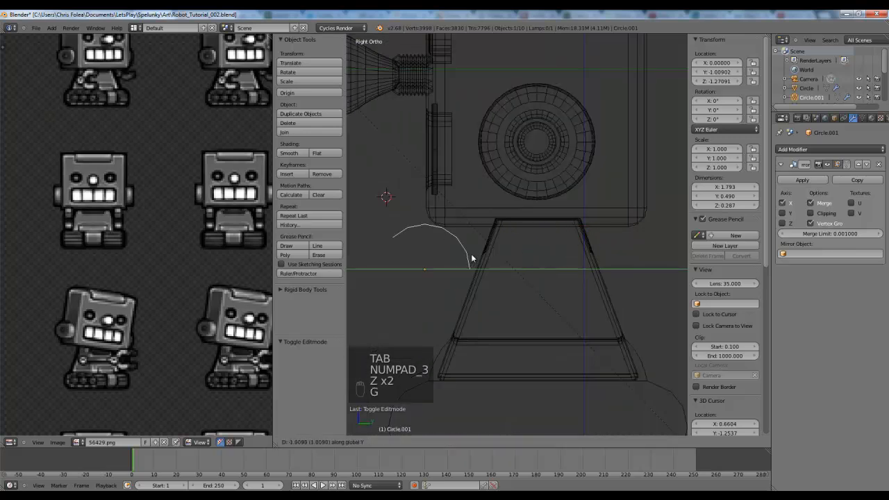
pyautogui.click(500, 258)
# - Add a Solidify modifier to the arcs with a thickness of about 0.1038 and compare with the reference sprites
pyautogui.click(830, 149)
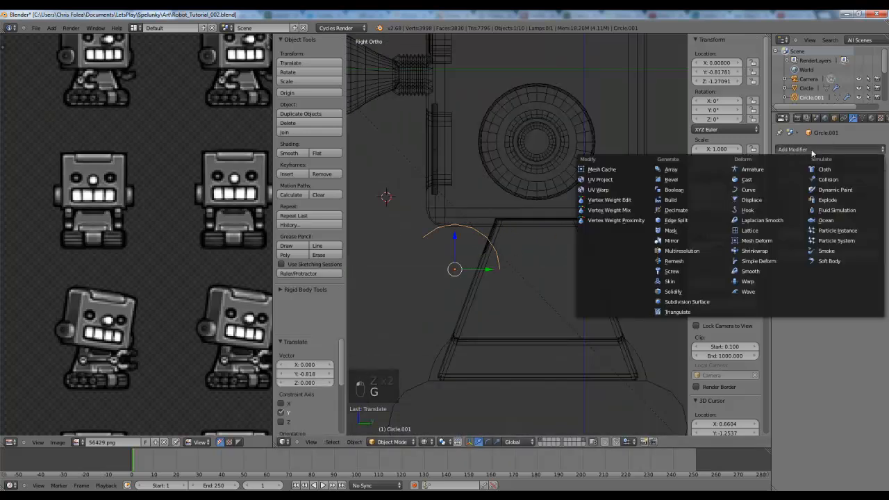
pyautogui.click(683, 292)
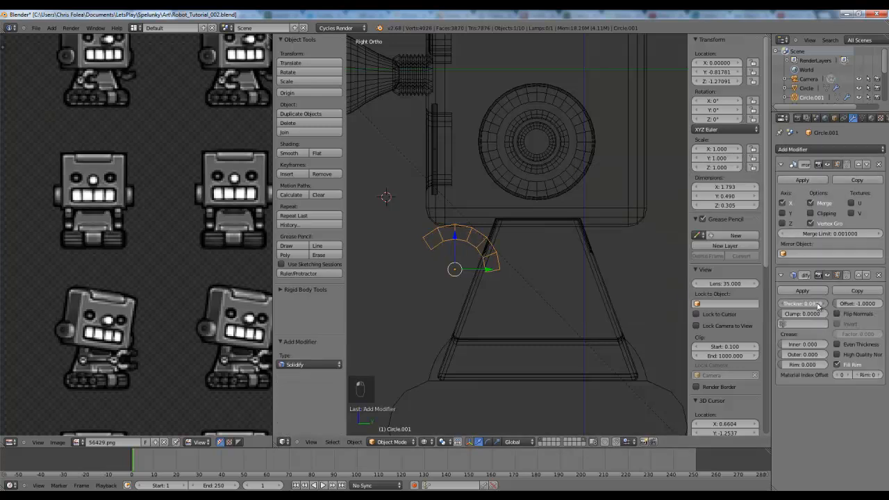
pyautogui.moveTo(816, 307); pyautogui.dragTo(818, 307)
pyautogui.moveTo(269, 89); pyautogui.dragTo(177, 177, button='middle')
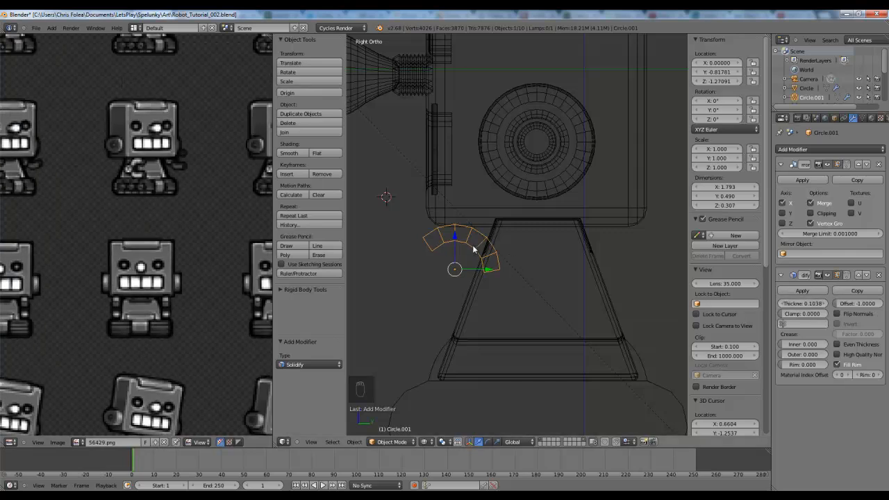
# - Duplicate the arc's whole mesh in edit mode and place the copy about 0.284 lower along Z
pyautogui.scroll(-2, 477, 248)
pyautogui.scroll(4, 482, 249)
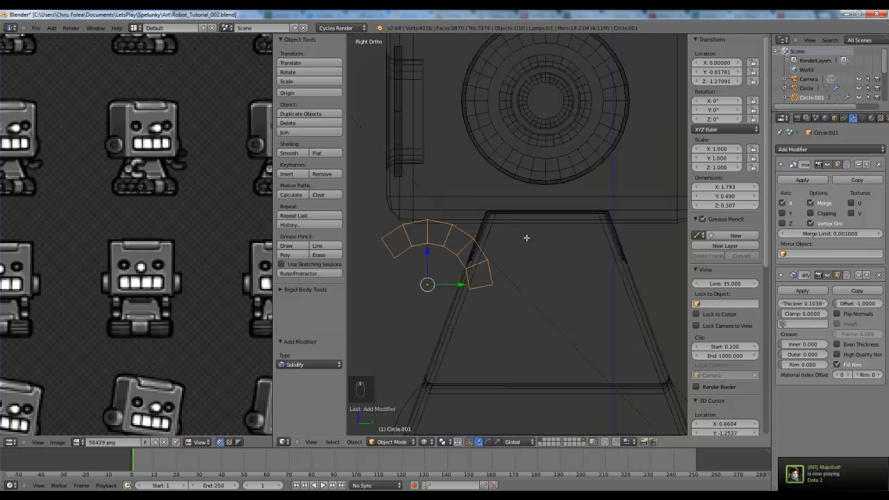
pyautogui.press('Tab')
pyautogui.press('Tab')
pyautogui.keyDown('shift'); pyautogui.moveTo(507, 235); pyautogui.dragTo(552, 199, button='middle'); pyautogui.keyUp('shift')
pyautogui.press('Tab')
pyautogui.press('a')
pyautogui.press('a')
pyautogui.press('a')
pyautogui.press('a')
pyautogui.press('a')
pyautogui.press('a')
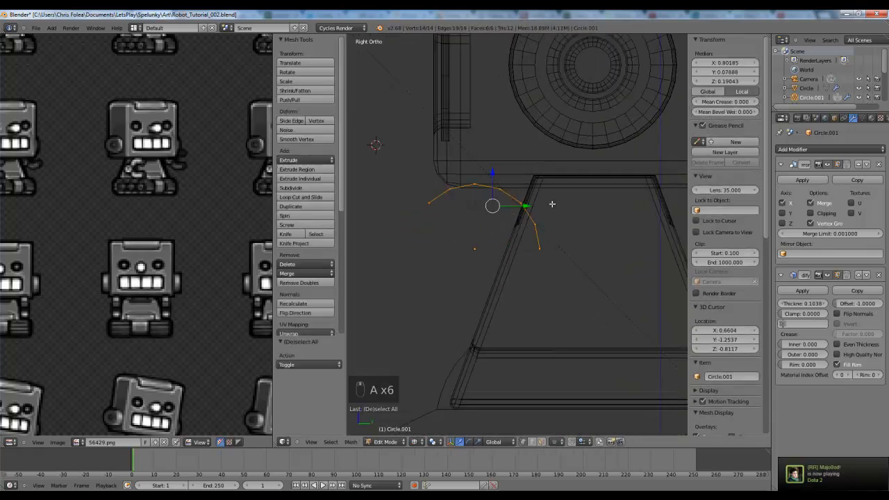
pyautogui.hotkey('shift', 'd')
pyautogui.press('z')
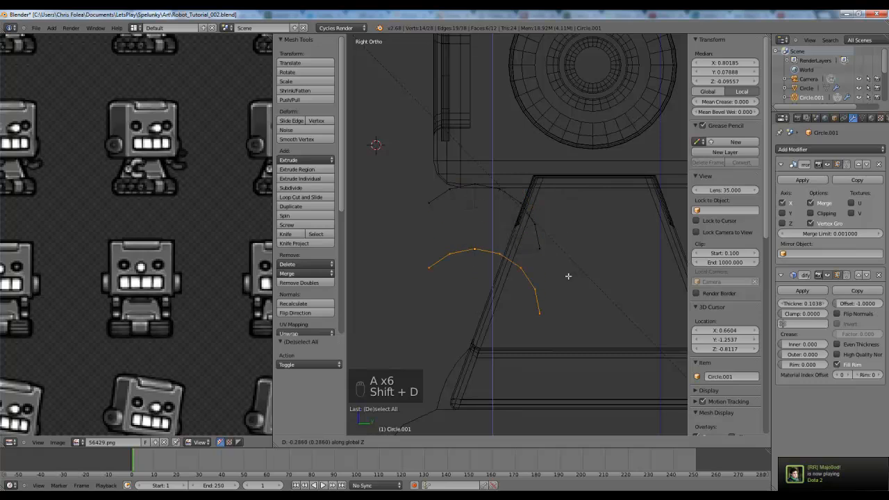
pyautogui.click(571, 273)
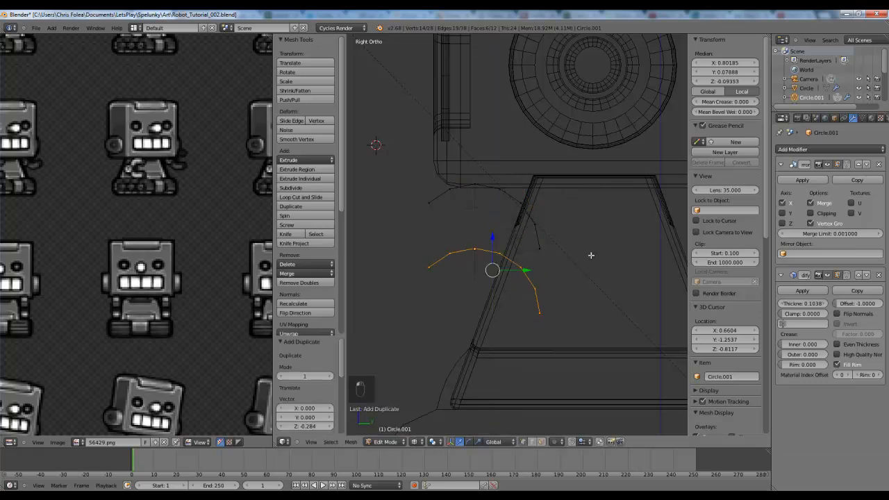
# - Flip the duplicated arc vertically with a Z scale of -1 and make its normals consistent
pyautogui.press('s')
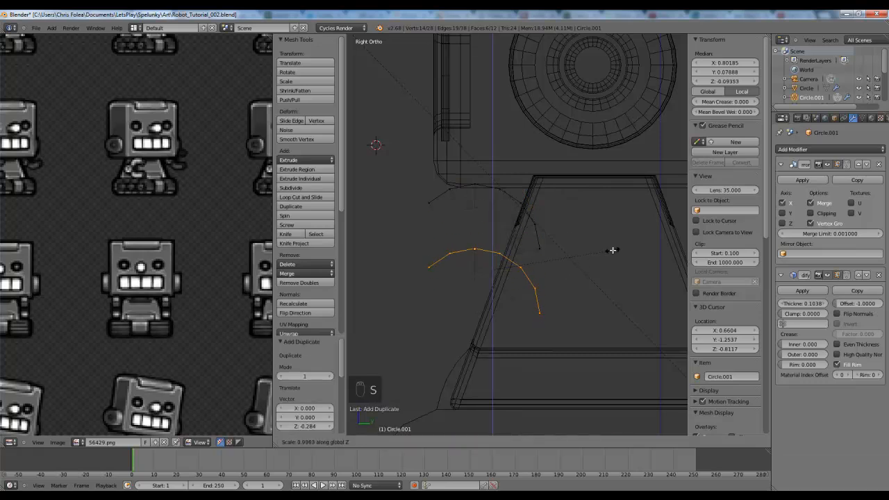
pyautogui.click(612, 250)
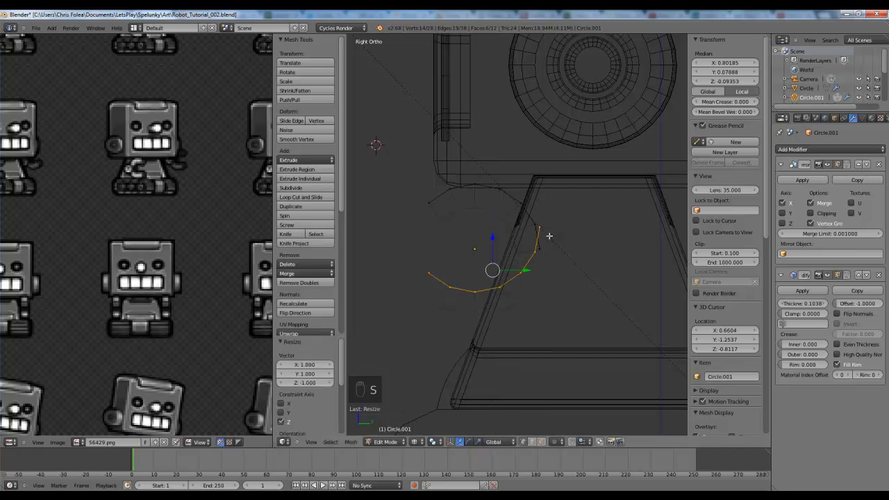
pyautogui.hotkey('ctrl', 'n')
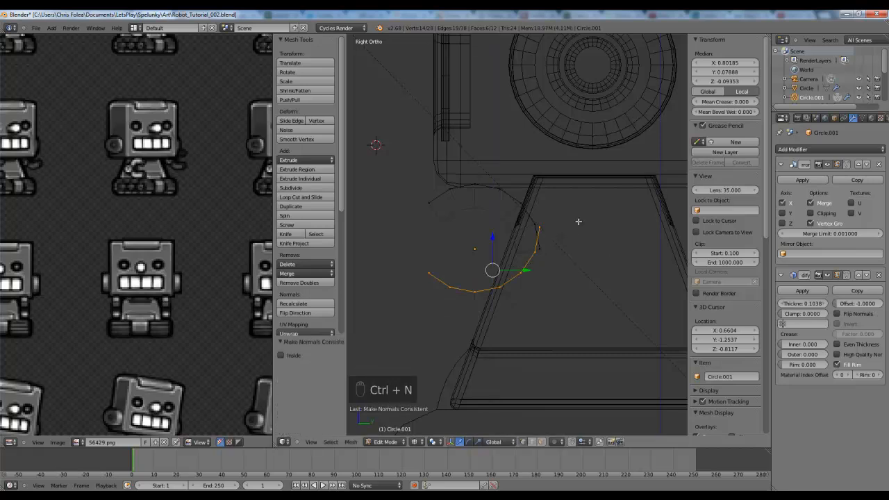
# - Lower the flipped arc about 0.106 along Z so its end meets the upper arc, and check the joined shape
pyautogui.press('g')
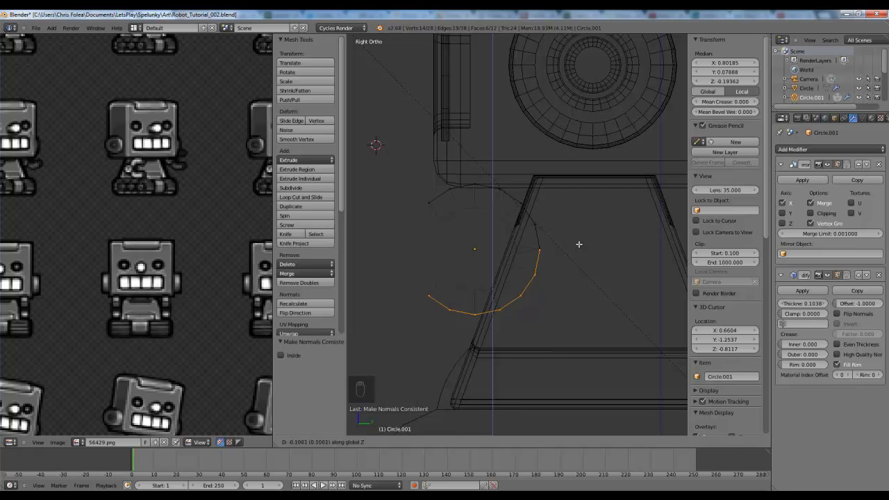
pyautogui.click(578, 244)
pyautogui.press('z')
pyautogui.scroll(-5, 579, 245)
pyautogui.press('Tab')
pyautogui.moveTo(473, 245)
pyautogui.mouseDown(button='middle')
pyautogui.moveTo(617, 252)
pyautogui.moveTo(510, 252)
pyautogui.mouseUp(button='middle')
pyautogui.scroll(1, 554, 248)
pyautogui.press('KP_3')
# - Merge the two overlapping vertex pairs at the seam between the upper and lower arcs at their centers
pyautogui.press('Tab')
pyautogui.press('z')
pyautogui.scroll(8, 548, 246)
pyautogui.press('a')
pyautogui.press('z')
pyautogui.rightClick(497, 250)
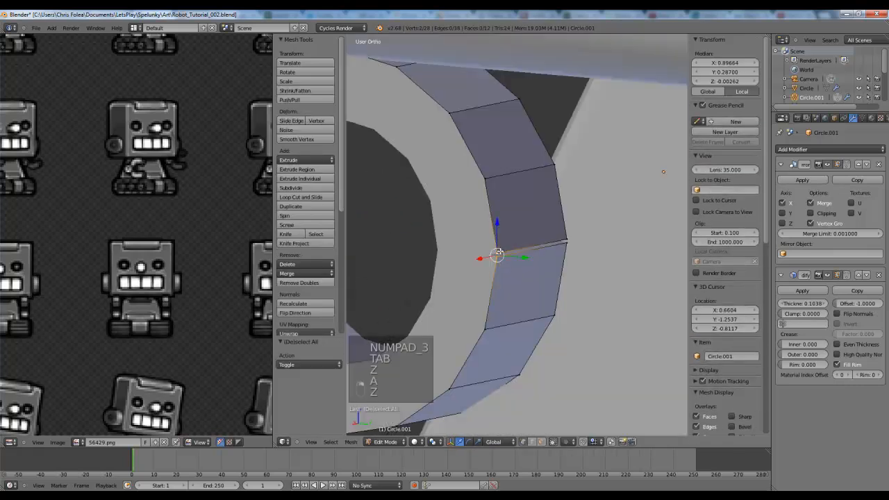
pyautogui.hotkey('alt', 'm')
pyautogui.click(500, 271)
pyautogui.press('z')
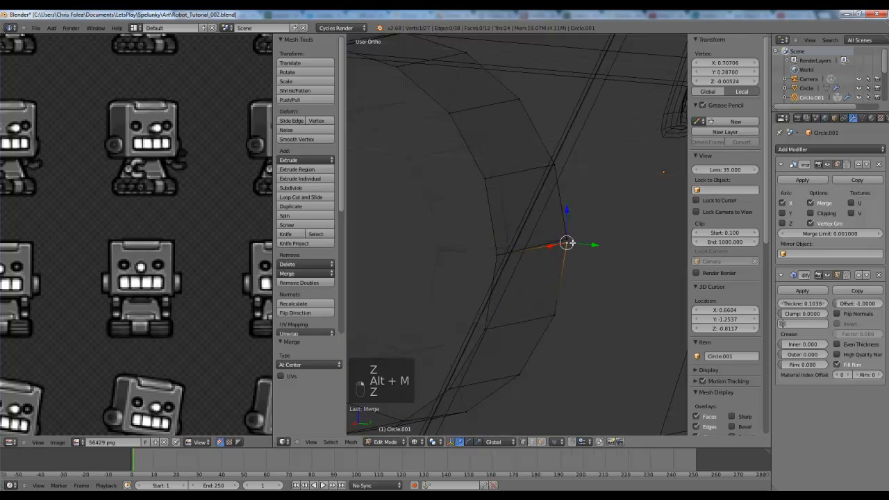
pyautogui.hotkey('alt', 'm')
pyautogui.click(567, 240)
pyautogui.press('KP_3')
pyautogui.press('KP_2')
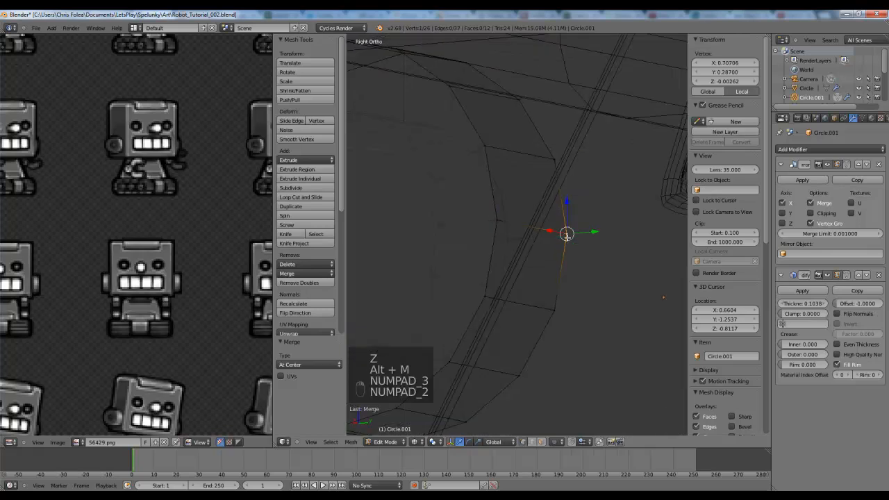
pyautogui.press('KP_3')
pyautogui.press('a')
pyautogui.press('a')
pyautogui.press('Tab')
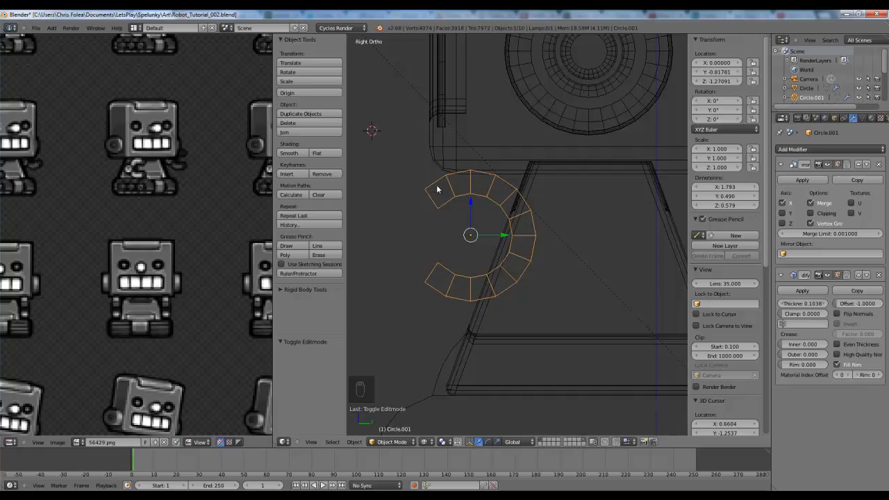
# - Save the file as a new version named Robot_Tutorial_003.blend
pyautogui.hotkey('ctrl', 'shift', 's')
pyautogui.click(162, 61)
pyautogui.press('Return')
pyautogui.press('Return')
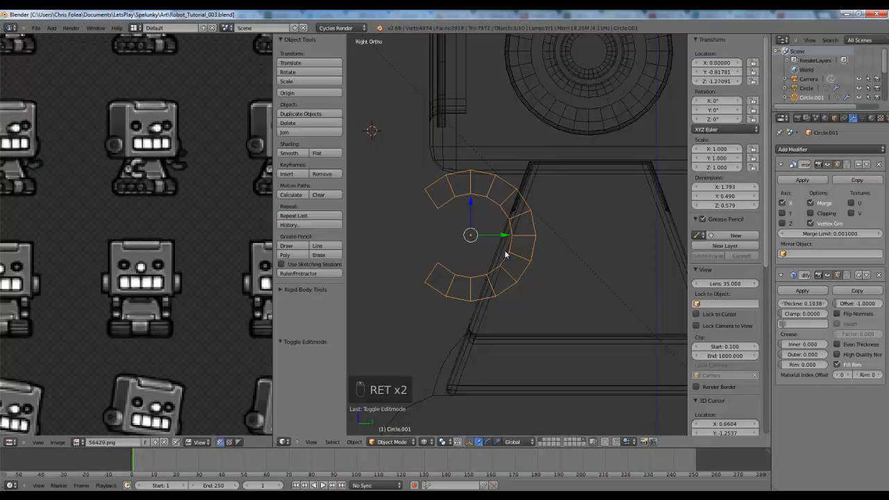
# - Apply the Solidify modifier on the C-shaped claws and view their mesh shaded from the front in edit mode
pyautogui.moveTo(520, 268); pyautogui.dragTo(486, 236, button='middle')
pyautogui.press('KP_3')
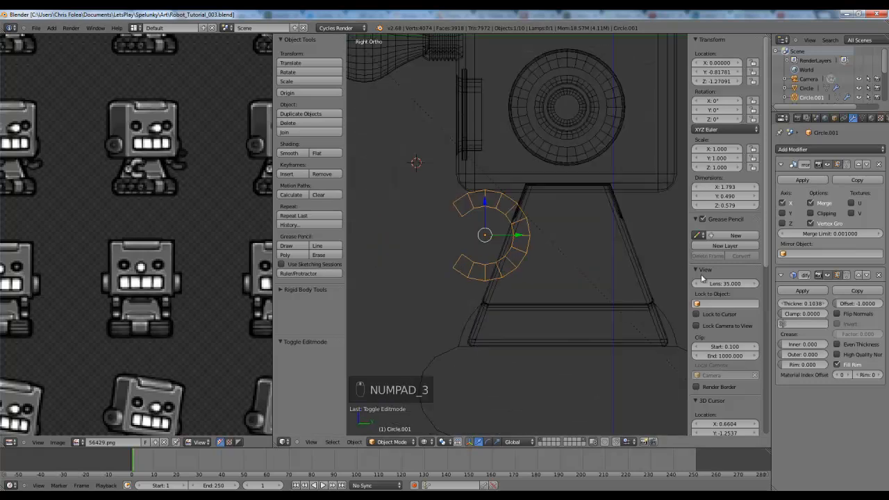
pyautogui.click(799, 292)
pyautogui.press('Tab')
pyautogui.press('KP_1')
pyautogui.press('z')
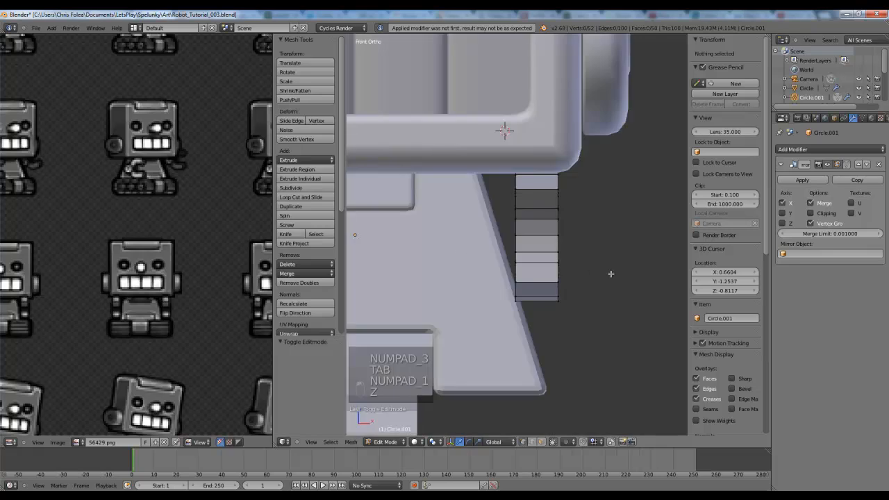
pyautogui.scroll(-5, 611, 274)
pyautogui.press('a')
pyautogui.press('a')
pyautogui.press('a')
pyautogui.press('g')
pyautogui.press('a')
pyautogui.press('g')
pyautogui.rightClick(553, 288)
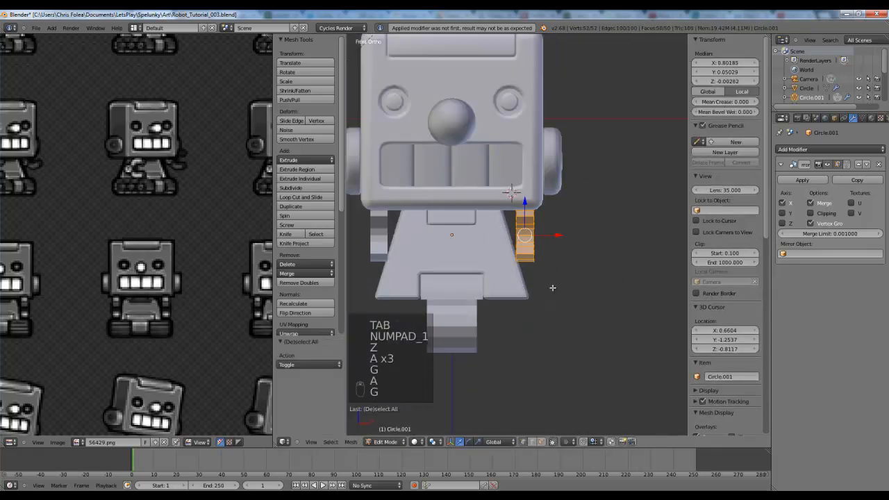
pyautogui.press('a')
pyautogui.press('a')
# - Add a 16-vertex cylinder to the claw mesh and rotate it 90° about the Y axis
pyautogui.press('KP_3')
pyautogui.scroll(5, 552, 288)
pyautogui.press('z')
pyautogui.hotkey('shift', 'a')
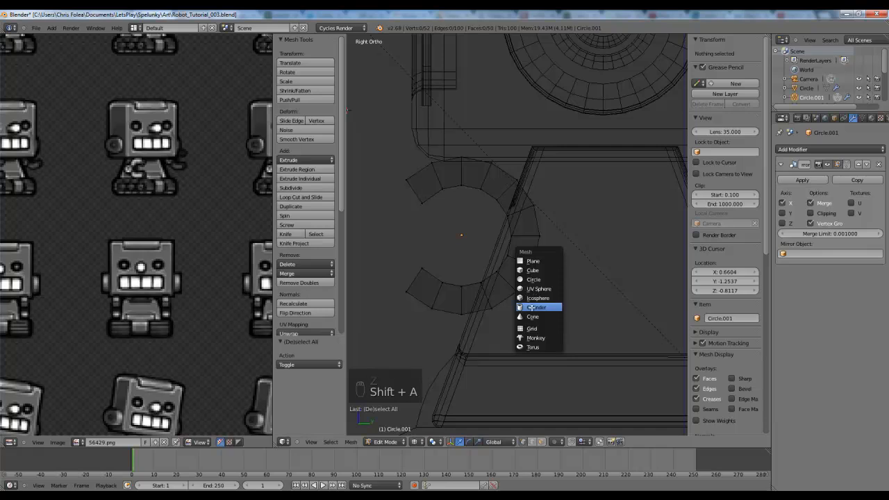
pyautogui.click(532, 307)
pyautogui.scroll(-2, 592, 258)
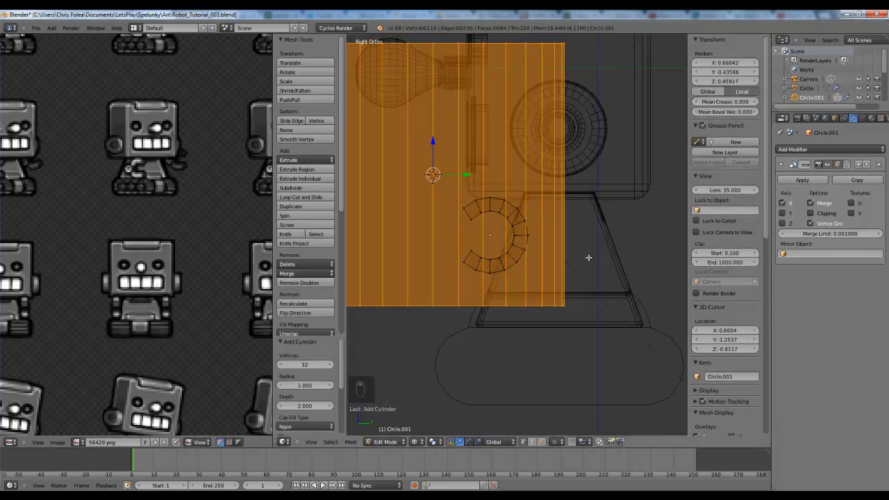
pyautogui.press('Return')
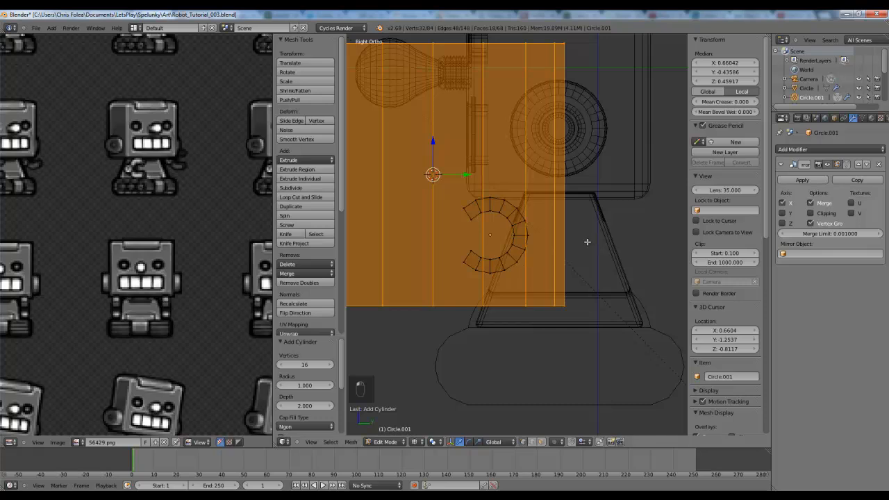
pyautogui.write('ry90')
pyautogui.press('Return')
# - Shrink the cylinder and move it about 0.623 along Y and -0.485 along Z onto the back of the claw
pyautogui.press('s')
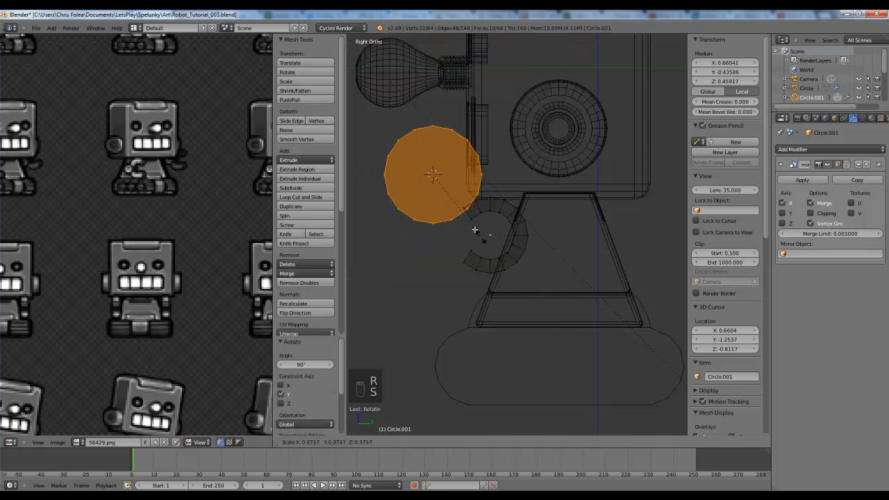
pyautogui.click(456, 206)
pyautogui.scroll(4, 477, 204)
pyautogui.press('g')
pyautogui.click(652, 337)
# - Fine-tune the cylinder's position and size so it sits over the middle of the claw's rear curve
pyautogui.press('s')
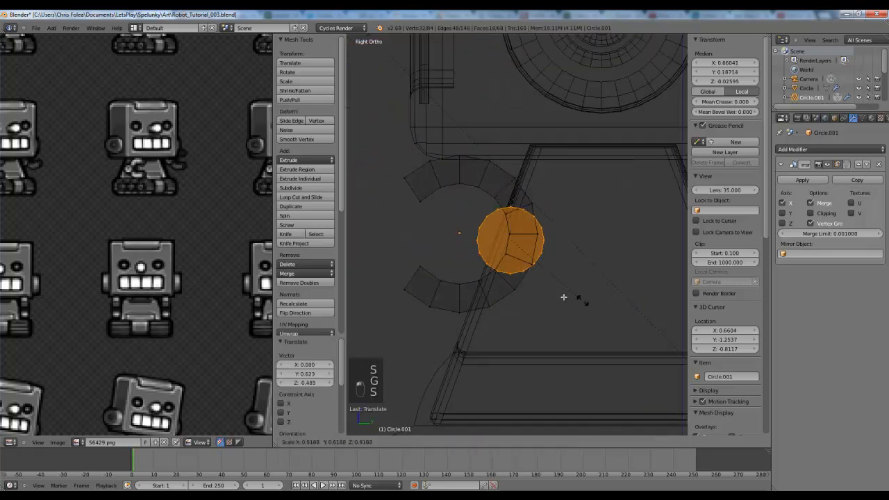
pyautogui.rightClick(585, 298)
pyautogui.press('g')
pyautogui.click(607, 292)
pyautogui.press('g')
pyautogui.click(607, 292)
pyautogui.press('s')
pyautogui.click(602, 291)
pyautogui.press('g')
pyautogui.click(600, 291)
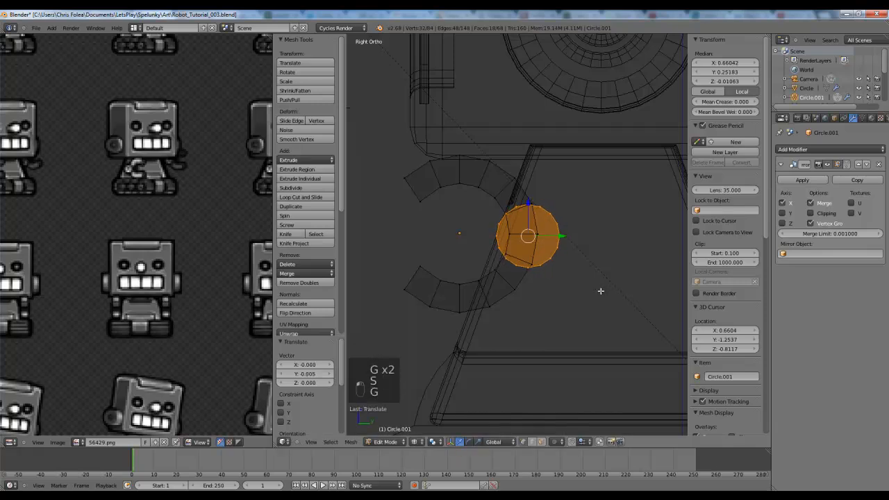
# - From the front view, move the cylinder about 0.142 along X to center it on the claw's width
pyautogui.press('KP_1')
pyautogui.scroll(-2, 577, 297)
pyautogui.press('g')
pyautogui.press('x')
pyautogui.click(600, 301)
pyautogui.scroll(4, 615, 272)
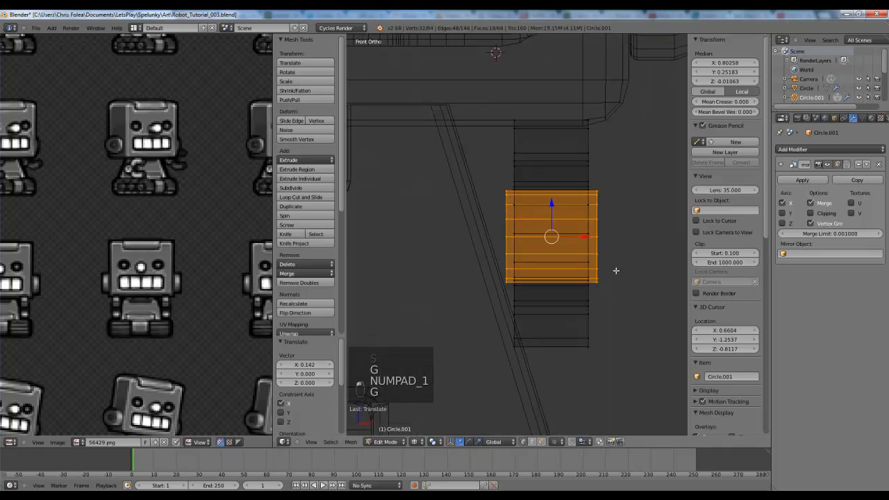
# - Widen the cylinder along X by a factor of about 1.103, and fine-tune its X position and width against the reference sprite
pyautogui.press('s')
pyautogui.click(623, 273)
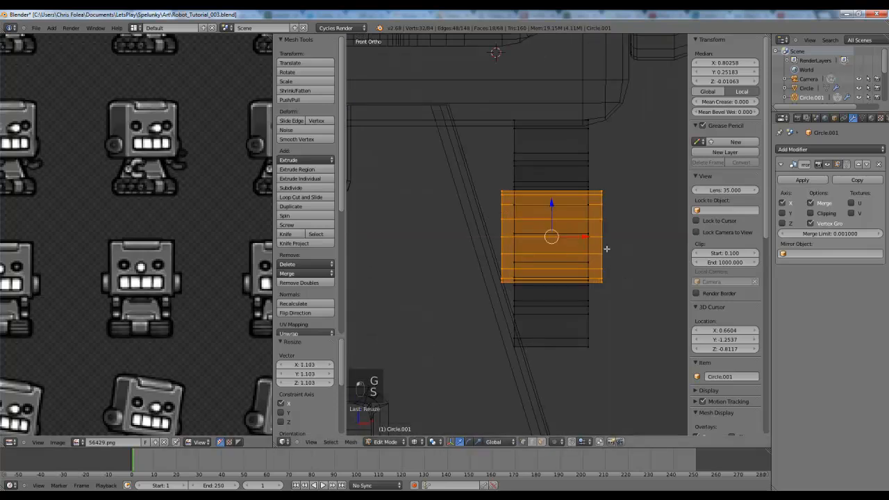
pyautogui.scroll(1, 109, 274)
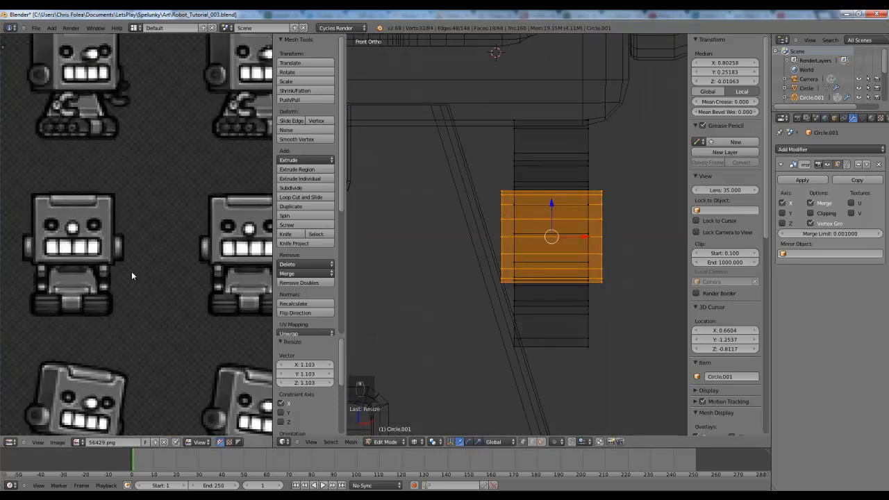
pyautogui.press('g')
pyautogui.press('g')
pyautogui.press('x')
pyautogui.click(641, 256)
pyautogui.press('s')
pyautogui.press('x')
pyautogui.click(637, 256)
# - Bevel the edge loop around the cylinder's outer cap
pyautogui.press('z')
pyautogui.scroll(-2, 628, 248)
pyautogui.moveTo(628, 248); pyautogui.dragTo(595, 252, button='middle')
pyautogui.press('a')
pyautogui.scroll(3, 569, 237)
pyautogui.keyDown('alt'); pyautogui.rightClick(548, 224); pyautogui.keyUp('alt')
pyautogui.keyDown('alt'); pyautogui.rightClick(583, 231); pyautogui.keyUp('alt')
pyautogui.hotkey('ctrl', 'b')
pyautogui.click(577, 250)
# - Bevel the edge loop around the cylinder's inner cap with 3 segments and an offset of about 0.017
pyautogui.press('a')
pyautogui.keyDown('alt'); pyautogui.rightClick(387, 209); pyautogui.keyUp('alt')
pyautogui.moveTo(387, 208); pyautogui.dragTo(498, 234, button='middle')
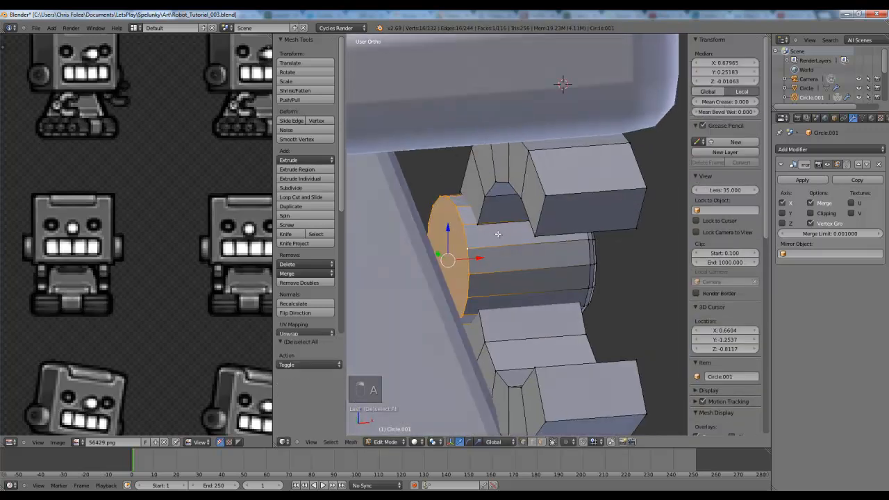
pyautogui.hotkey('ctrl', 'b')
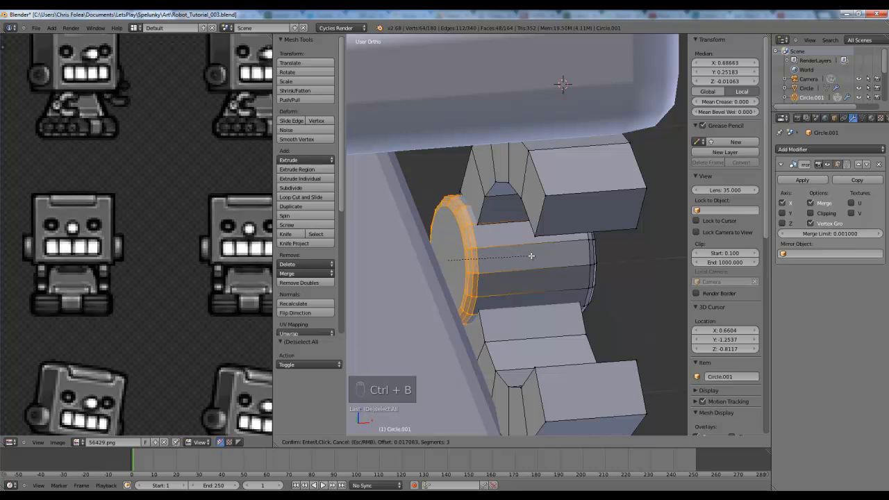
pyautogui.click(531, 256)
pyautogui.press('a')
# - Inset the cylinder's outer cap face with a scaled extrusion and extrude the inner face about 0.019 inward along X
pyautogui.press('KP_1')
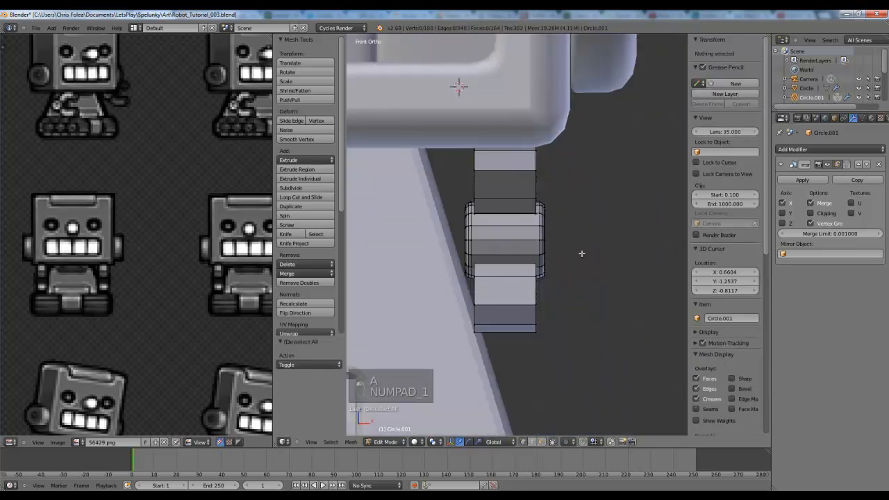
pyautogui.press('KP_3')
pyautogui.scroll(3, 489, 248)
pyautogui.hotkey('ctrl', 'Tab')
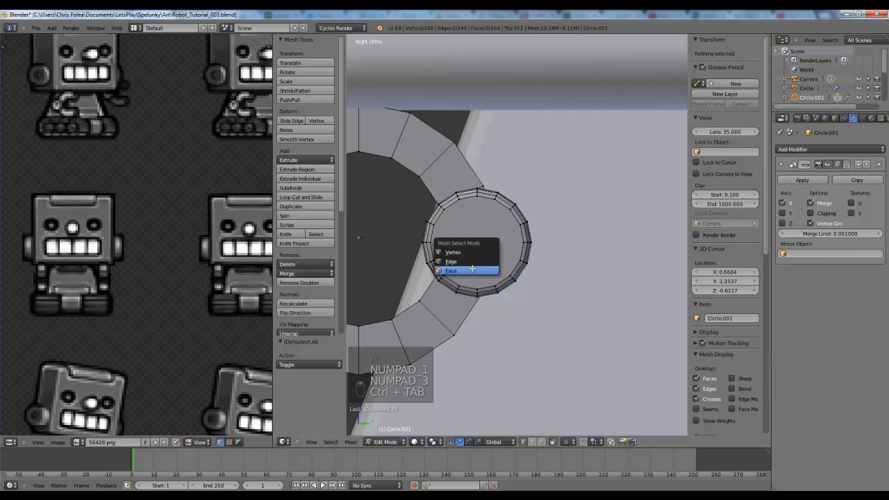
pyautogui.click(472, 269)
pyautogui.rightClick(481, 246)
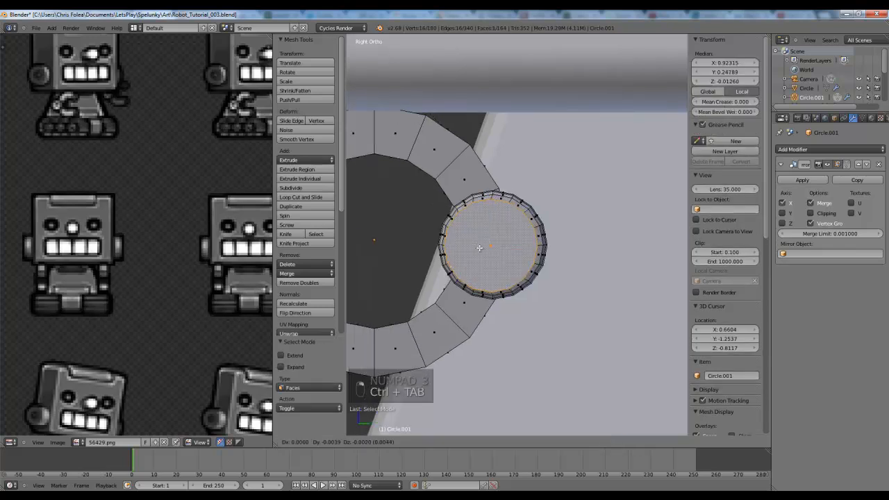
pyautogui.press('e')
pyautogui.press('s')
pyautogui.click(569, 252)
pyautogui.moveTo(569, 252); pyautogui.dragTo(582, 261, button='middle')
pyautogui.press('e')
pyautogui.click(573, 266)
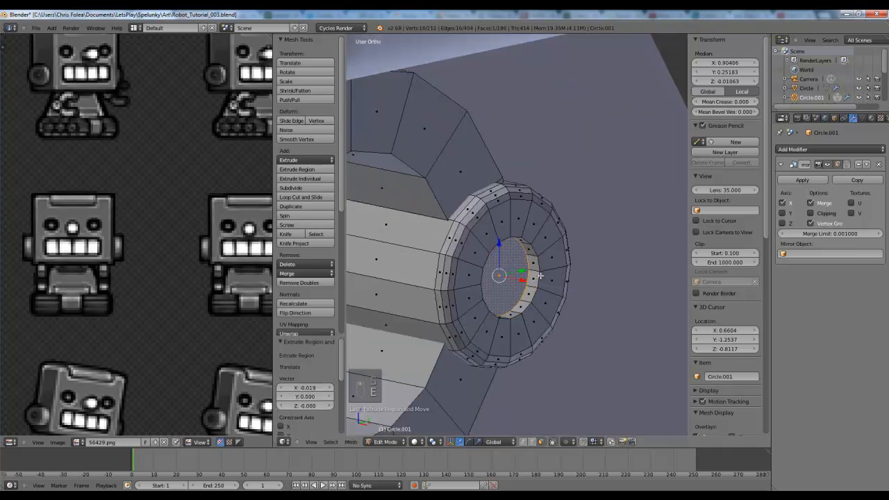
# - Bevel the rim of the cylinder cap's recess with 3 segments and an offset of about 0.009, and check the claw from the side
pyautogui.press('a')
pyautogui.hotkey('ctrl', 'Tab')
pyautogui.click(535, 256)
pyautogui.keyDown('alt'); pyautogui.rightClick(545, 281); pyautogui.keyUp('alt')
pyautogui.keyDown('alt'); pyautogui.rightClick(549, 280); pyautogui.keyUp('alt')
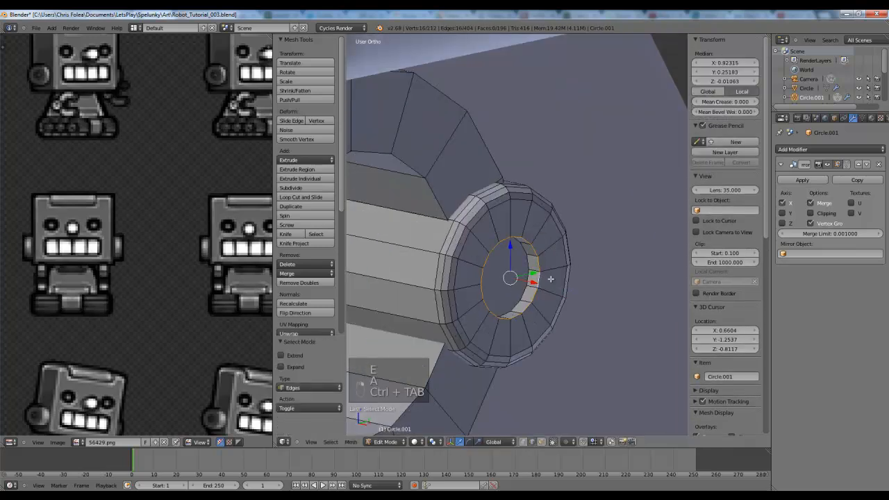
pyautogui.hotkey('ctrl', 'b')
pyautogui.hotkey('ctrl', 'b')
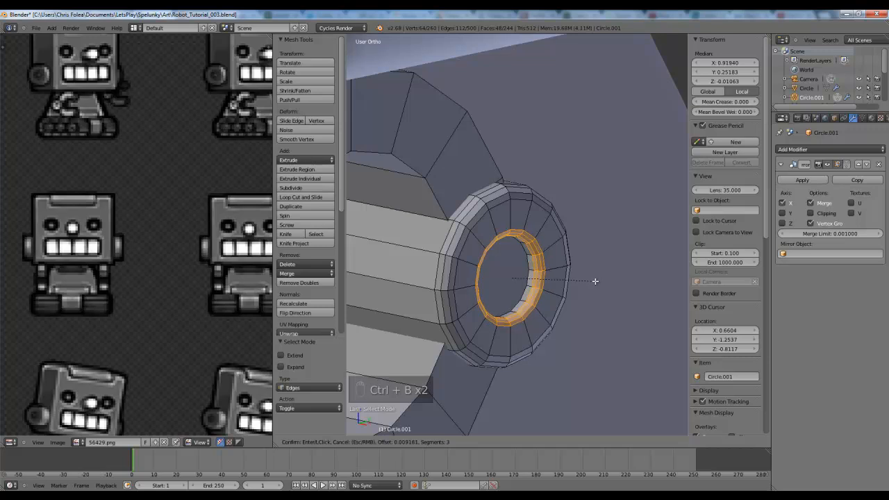
pyautogui.click(597, 281)
pyautogui.scroll(-6, 597, 279)
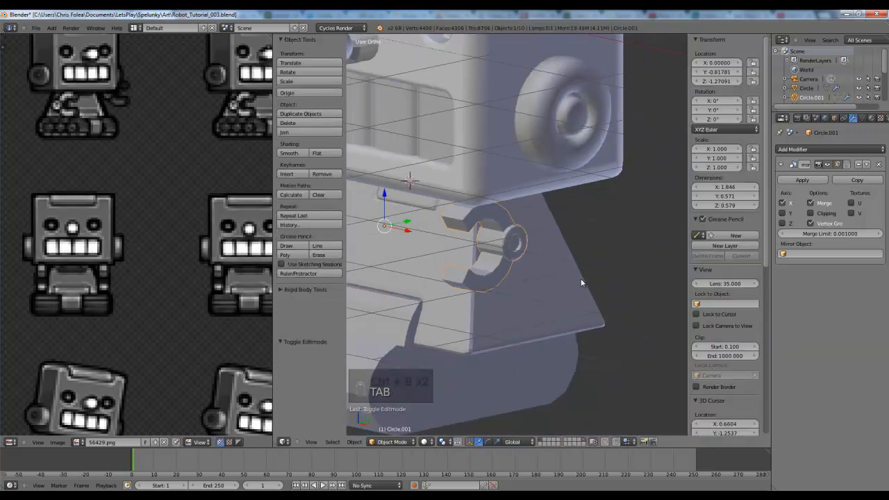
pyautogui.press('Tab')
pyautogui.press('KP_3')
pyautogui.press('Tab')
pyautogui.scroll(6, 541, 278)
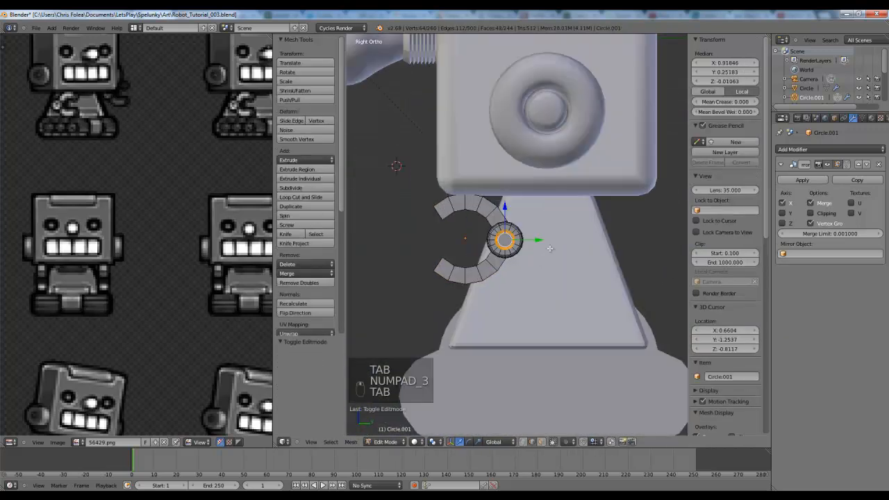
# - Select the face loops of the cylinder cap's recess rim and scale them to about 0.92 without changing X
pyautogui.press('a')
pyautogui.press('a')
pyautogui.press('z')
pyautogui.press('z')
pyautogui.hotkey('ctrl', 'Tab')
pyautogui.click(540, 302)
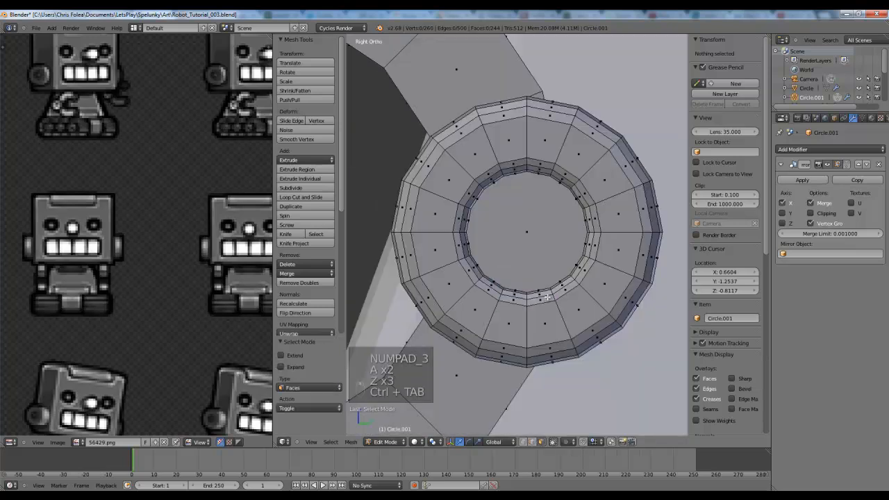
pyautogui.keyDown('alt'); pyautogui.rightClick(545, 303); pyautogui.keyUp('alt')
pyautogui.keyDown('alt'); pyautogui.rightClick(548, 297); pyautogui.keyUp('alt')
pyautogui.moveTo(548, 299); pyautogui.dragTo(596, 321, button='middle')
pyautogui.scroll(2, 597, 321)
pyautogui.keyDown('alt'); pyautogui.keyDown('shift'); pyautogui.rightClick(560, 295); pyautogui.keyUp('shift'); pyautogui.keyUp('alt')
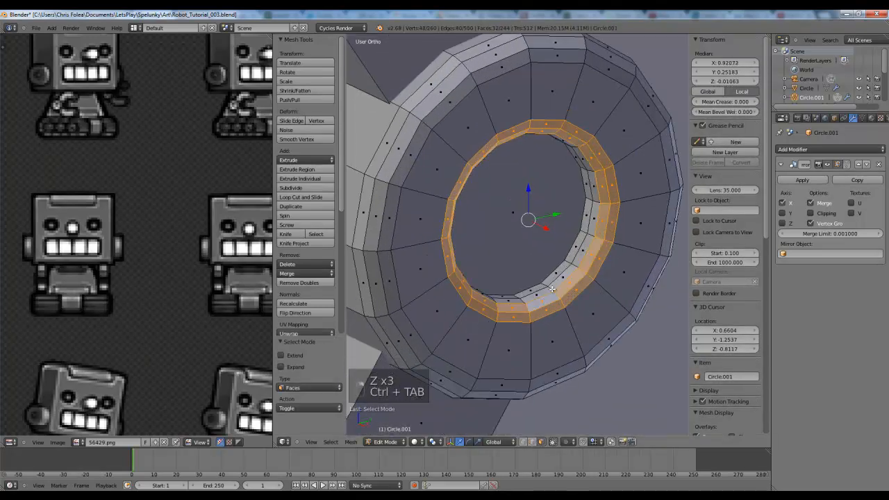
pyautogui.keyDown('alt'); pyautogui.keyDown('shift'); pyautogui.rightClick(556, 289); pyautogui.keyUp('shift'); pyautogui.keyUp('alt')
pyautogui.keyDown('alt'); pyautogui.keyDown('shift'); pyautogui.rightClick(552, 282); pyautogui.keyUp('shift'); pyautogui.keyUp('alt')
pyautogui.press('s')
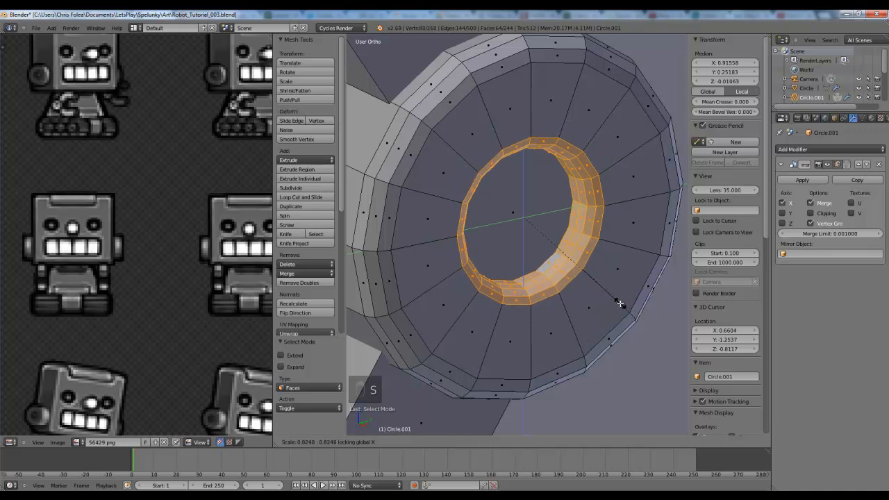
pyautogui.click(620, 303)
pyautogui.press('a')
pyautogui.press('KP_1')
pyautogui.press('KP_3')
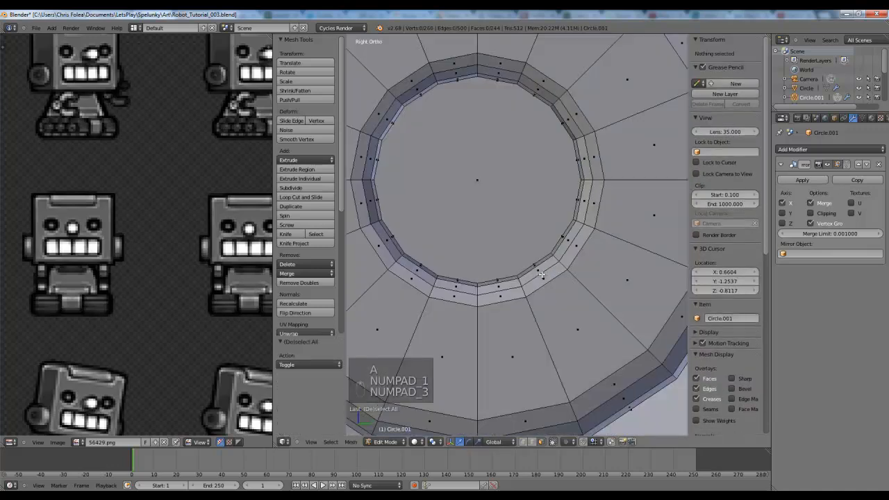
pyautogui.scroll(-5, 540, 273)
# - Leave mesh editing, preview the robot in rendered shading and return to solid shading
pyautogui.press('Tab')
pyautogui.scroll(-11, 529, 262)
pyautogui.moveTo(468, 266); pyautogui.dragTo(473, 280, button='middle')
pyautogui.scroll(4, 508, 225)
pyautogui.press('Tab')
pyautogui.press('Tab')
pyautogui.scroll(-5, 486, 250)
pyautogui.click(424, 442)
pyautogui.click(453, 378)
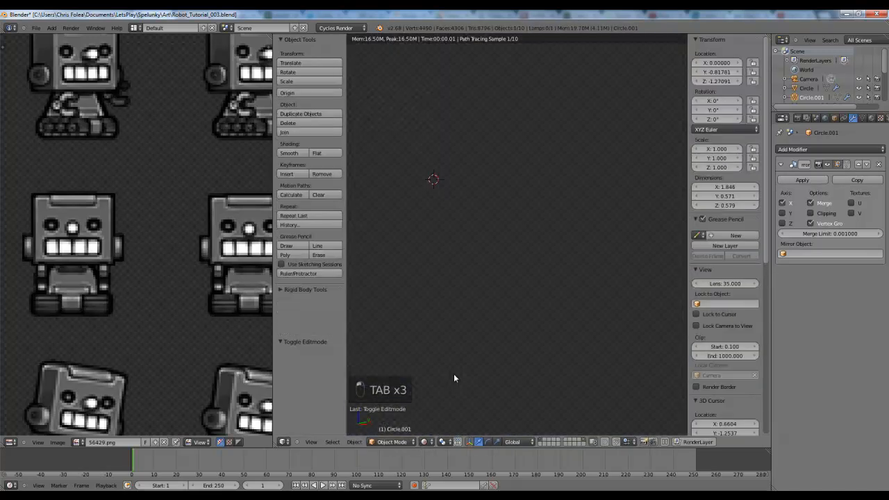
pyautogui.moveTo(489, 328); pyautogui.dragTo(486, 304, button='middle')
pyautogui.press('z')
pyautogui.press('z')
pyautogui.press('z')
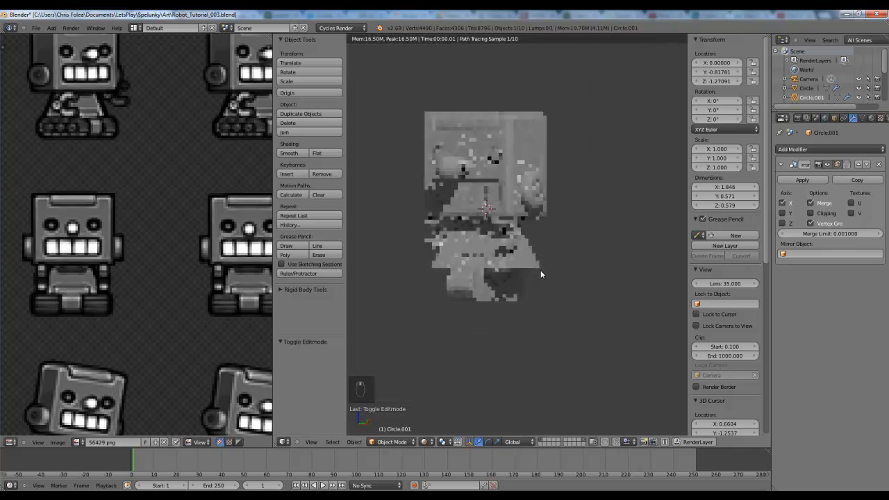
# - Shade the claw object smooth and add an Edge Split modifier to it
pyautogui.click(288, 153)
pyautogui.scroll(5, 495, 242)
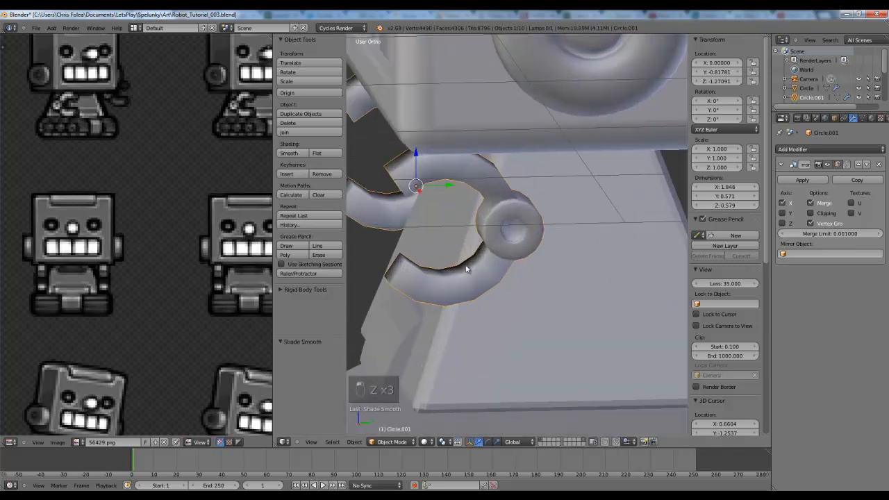
pyautogui.moveTo(495, 242); pyautogui.dragTo(527, 225, button='middle')
pyautogui.click(825, 150)
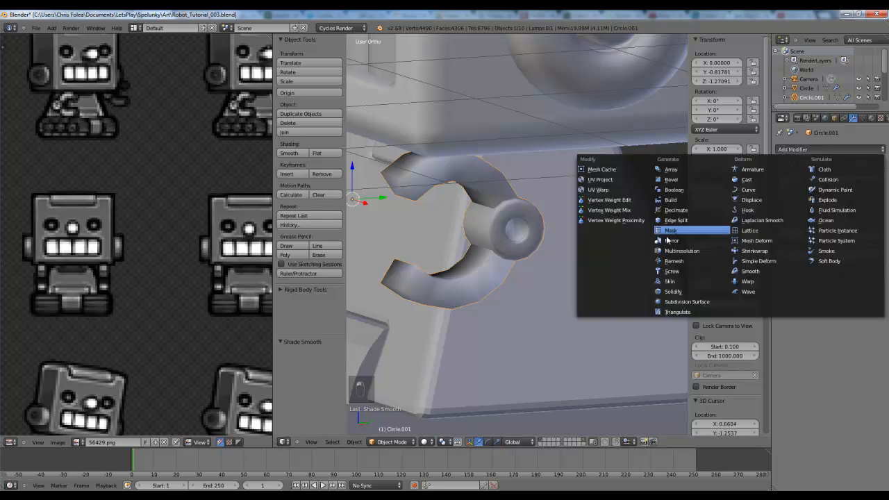
pyautogui.click(684, 220)
# - Add two loop cuts to the cylinder cap's ring face, one near the recess and one near the outer rim
pyautogui.moveTo(496, 261); pyautogui.dragTo(486, 245, button='middle')
pyautogui.scroll(4, 486, 244)
pyautogui.press('Tab')
pyautogui.press('a')
pyautogui.press('a')
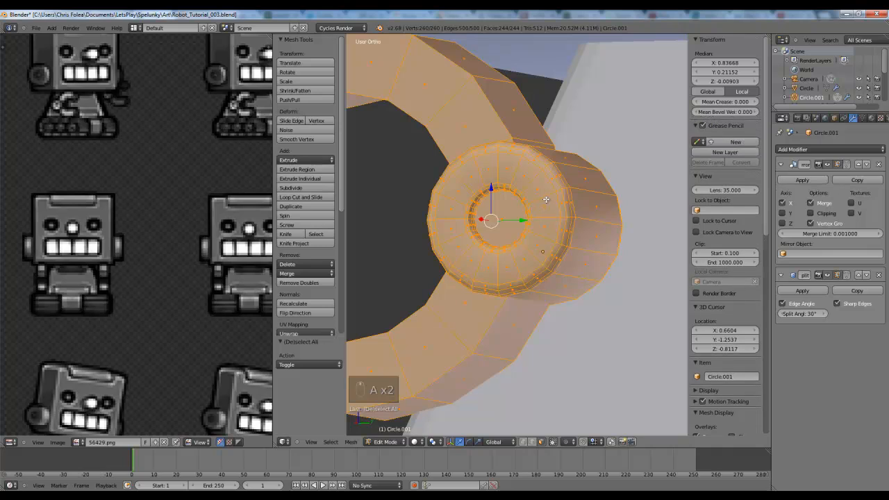
pyautogui.press('a')
pyautogui.hotkey('ctrl', 'r')
pyautogui.click(538, 201)
pyautogui.click(537, 197)
pyautogui.hotkey('ctrl', 'r')
pyautogui.click(547, 197)
pyautogui.click(550, 198)
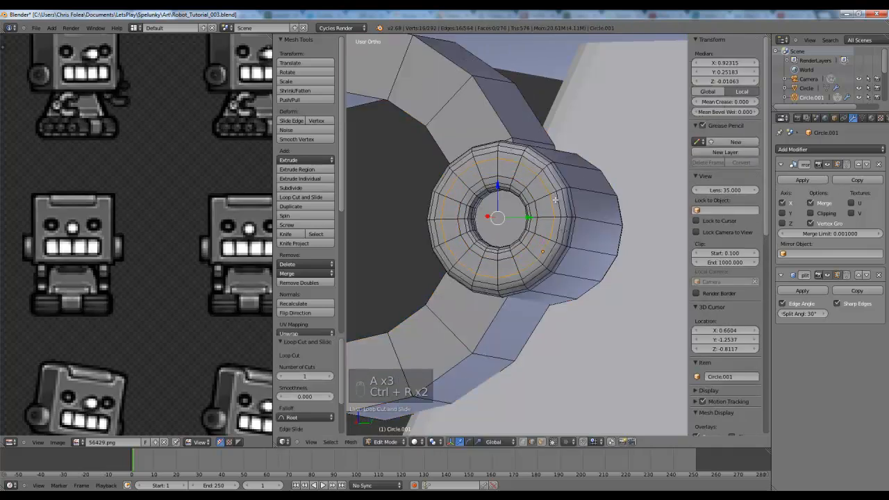
pyautogui.press('Tab')
# - Add two loop cuts around the cylinder's body and spread them apart along X towards its ends
pyautogui.scroll(-3, 539, 262)
pyautogui.moveTo(540, 262); pyautogui.dragTo(628, 268, button='middle')
pyautogui.scroll(2, 555, 239)
pyautogui.press('Tab')
pyautogui.hotkey('ctrl', 'r')
pyautogui.scroll(1, 472, 213)
pyautogui.click(471, 212)
pyautogui.press('s')
pyautogui.press('s')
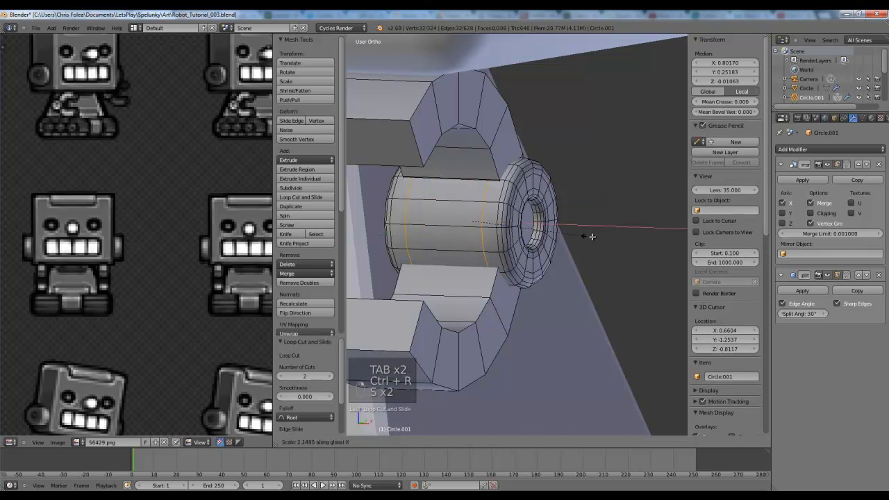
pyautogui.click(612, 243)
pyautogui.press('Tab')
# - Examine the claw's mesh and shading in perspective and from the side, in solid and wireframe display
pyautogui.scroll(-4, 612, 243)
pyautogui.moveTo(612, 243); pyautogui.dragTo(467, 300, button='middle')
pyautogui.rightClick(464, 272)
pyautogui.rightClick(460, 274)
pyautogui.press('Tab')
pyautogui.moveTo(515, 281); pyautogui.dragTo(556, 270, button='middle')
pyautogui.scroll(2, 555, 270)
pyautogui.press('a')
pyautogui.press('a')
pyautogui.press('a')
pyautogui.keyDown('alt'); pyautogui.rightClick(556, 269); pyautogui.keyUp('alt')
pyautogui.press('a')
pyautogui.scroll(-5, 556, 288)
pyautogui.press('Tab')
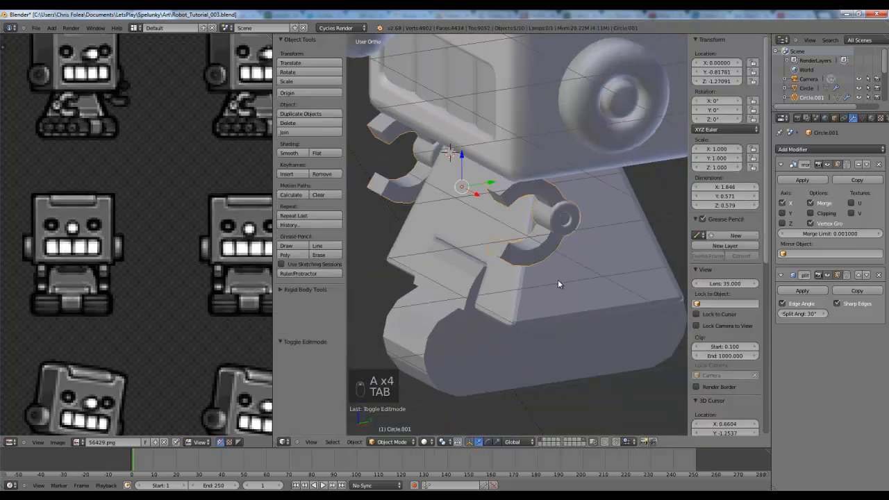
pyautogui.scroll(4, 560, 277)
pyautogui.press('KP_3')
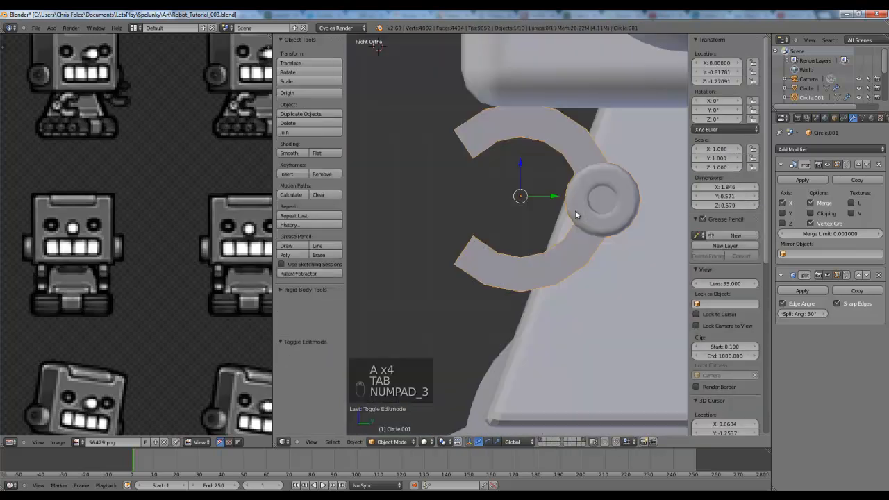
pyautogui.press('Tab')
pyautogui.press('a')
pyautogui.press('a')
pyautogui.scroll(2, 469, 220)
pyautogui.press('z')
pyautogui.press('a')
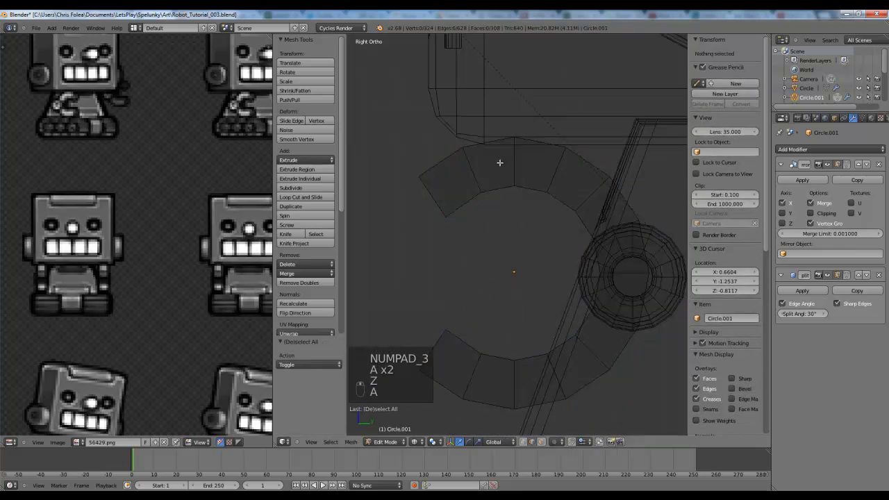
pyautogui.scroll(-2, 500, 166)
pyautogui.press('Tab')
pyautogui.press('z')
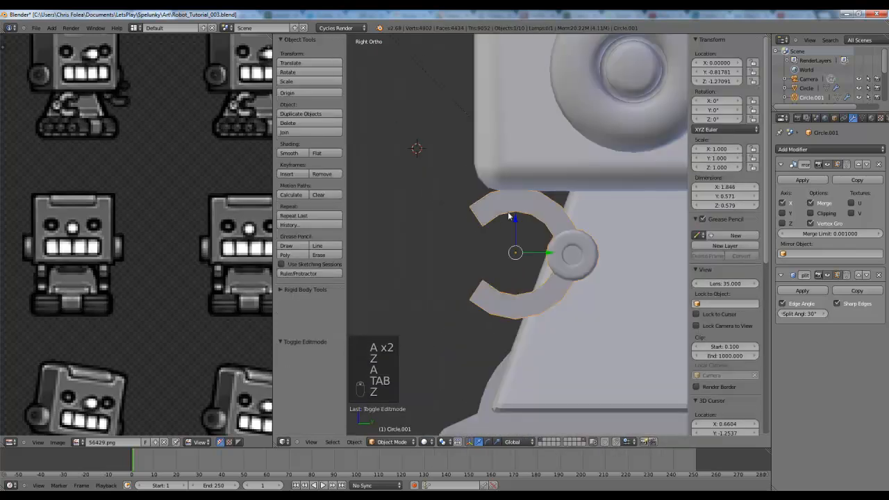
# - Add a Subdivision Surface modifier to the claw and place it above the Edge Split modifier
pyautogui.moveTo(500, 169); pyautogui.dragTo(594, 221, button='middle')
pyautogui.click(791, 149)
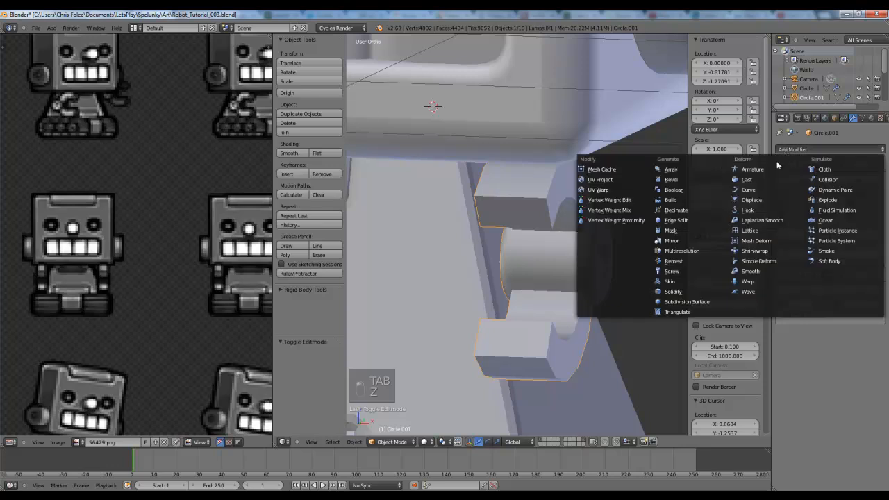
pyautogui.click(682, 303)
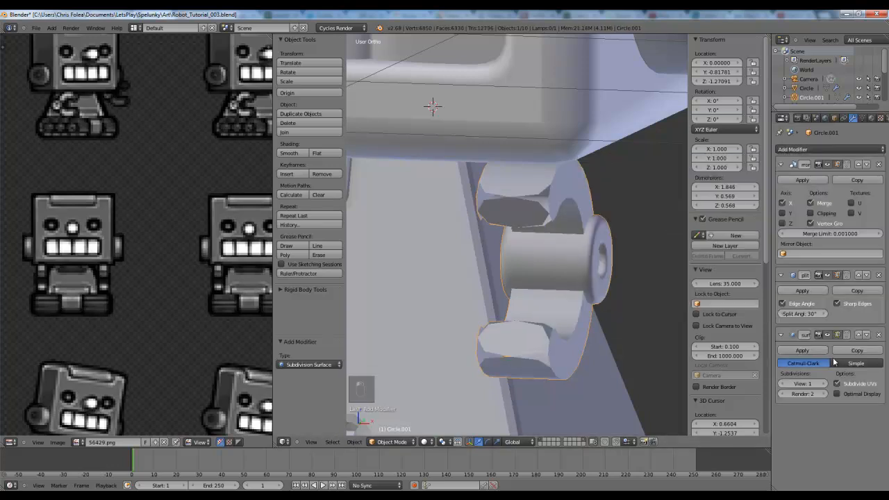
pyautogui.click(861, 335)
# - Add loop cuts around the C-shaped claw close to the edges of its outer and inner side faces
pyautogui.moveTo(546, 242)
pyautogui.mouseDown(button='middle')
pyautogui.moveTo(536, 238)
pyautogui.moveTo(556, 243)
pyautogui.mouseUp(button='middle')
pyautogui.press('Tab')
pyautogui.press('a')
pyautogui.press('a')
pyautogui.press('a')
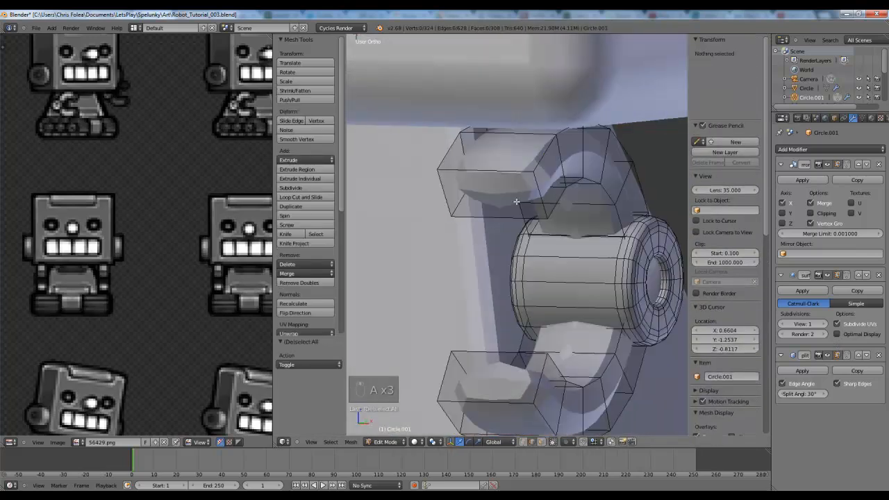
pyautogui.hotkey('ctrl', 'r')
pyautogui.click(519, 172)
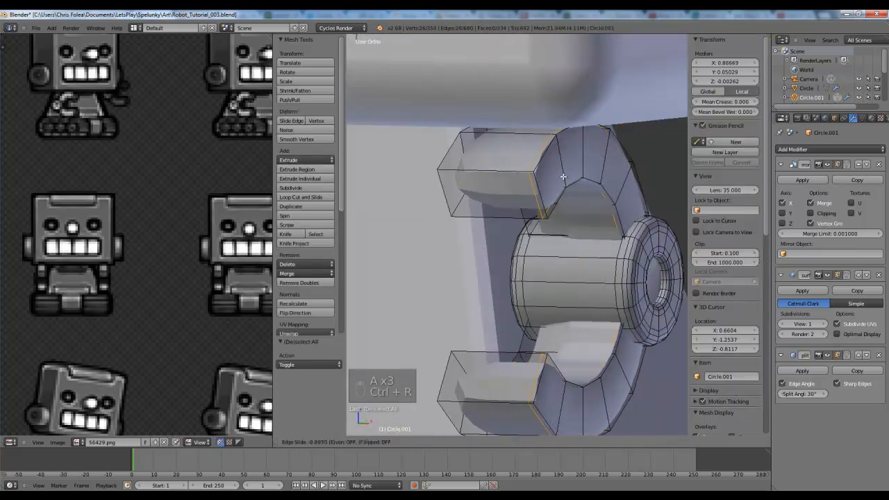
pyautogui.click(565, 177)
pyautogui.hotkey('ctrl', 'r')
pyautogui.click(455, 171)
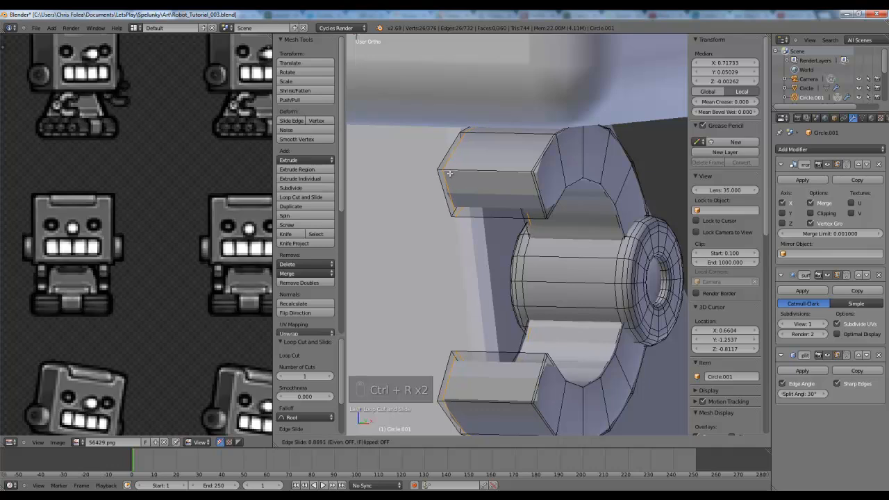
pyautogui.click(446, 174)
# - Add a loop cut close to the tip of each arm of the C-shaped claw
pyautogui.press('KP_3')
pyautogui.press('z')
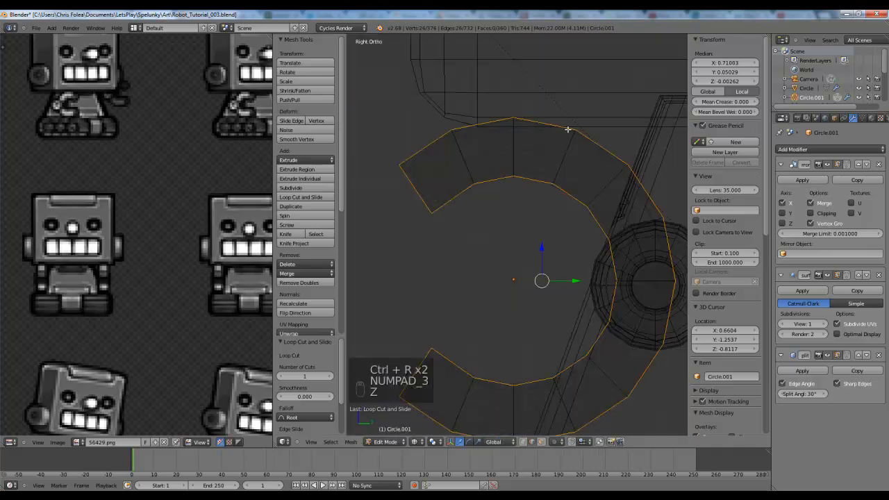
pyautogui.press('z')
pyautogui.hotkey('ctrl', 'r')
pyautogui.click(404, 164)
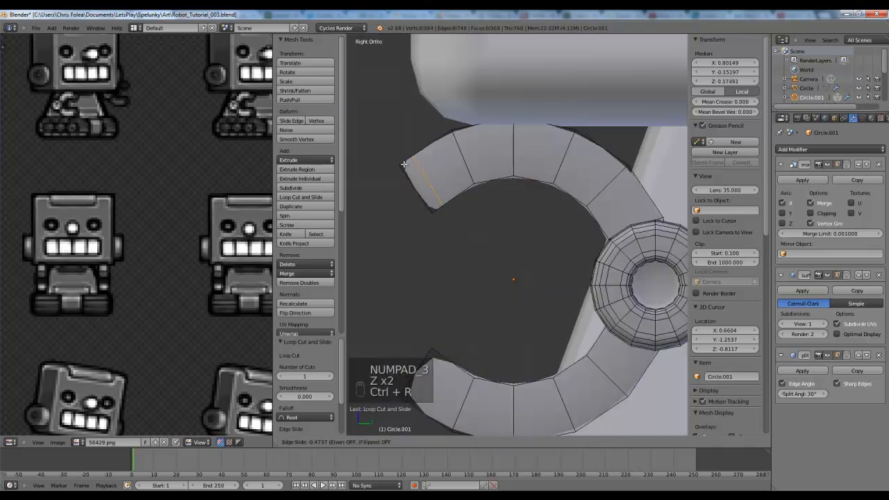
pyautogui.click(398, 174)
pyautogui.keyDown('shift'); pyautogui.moveTo(445, 322); pyautogui.dragTo(474, 214, button='middle'); pyautogui.keyUp('shift')
pyautogui.scroll(3, 475, 215)
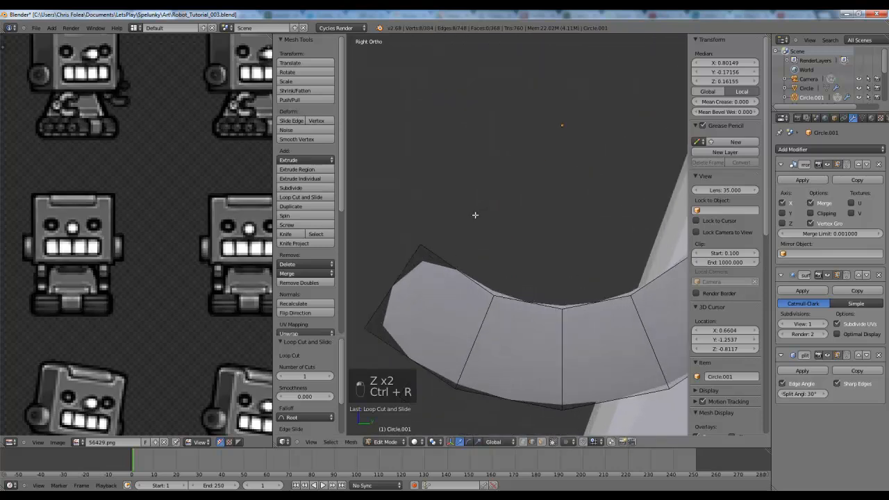
pyautogui.hotkey('ctrl', 'r')
pyautogui.click(459, 268)
pyautogui.click(426, 248)
# - Add loop cuts along the claw's inner and outer curves, close to their edges, and leave mesh editing
pyautogui.hotkey('ctrl', 'r')
pyautogui.click(419, 260)
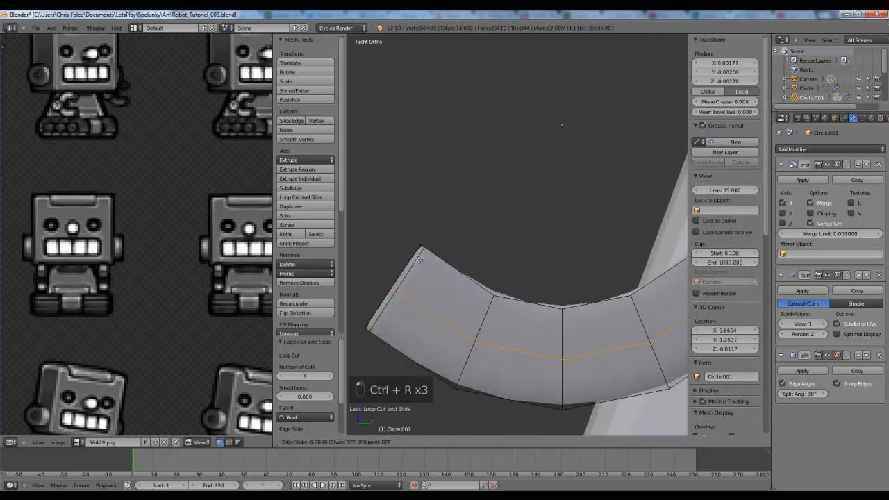
pyautogui.click(440, 239)
pyautogui.hotkey('ctrl', 'r')
pyautogui.click(414, 274)
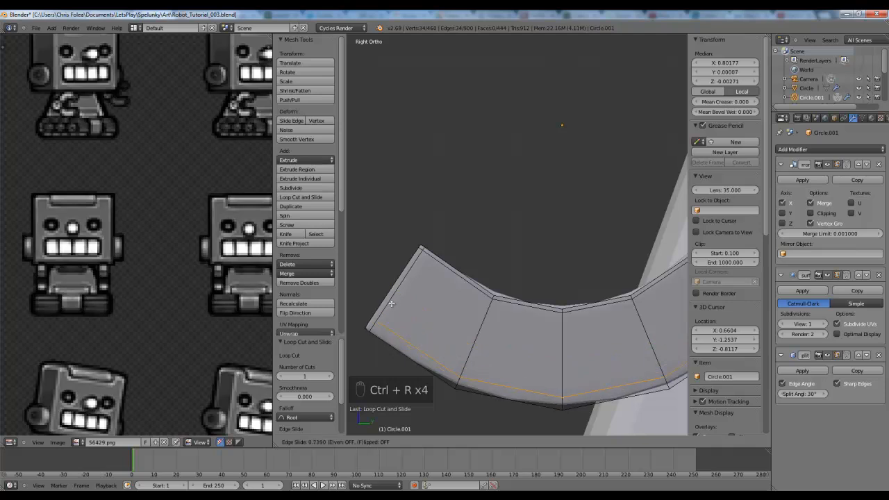
pyautogui.click(387, 308)
pyautogui.press('Tab')
# - Deselect everything and compare the claw from the side with the arm in the side-facing robot sprite
pyautogui.scroll(-3, 448, 246)
pyautogui.press('a')
pyautogui.press('a')
pyautogui.moveTo(448, 246); pyautogui.dragTo(497, 242, button='middle')
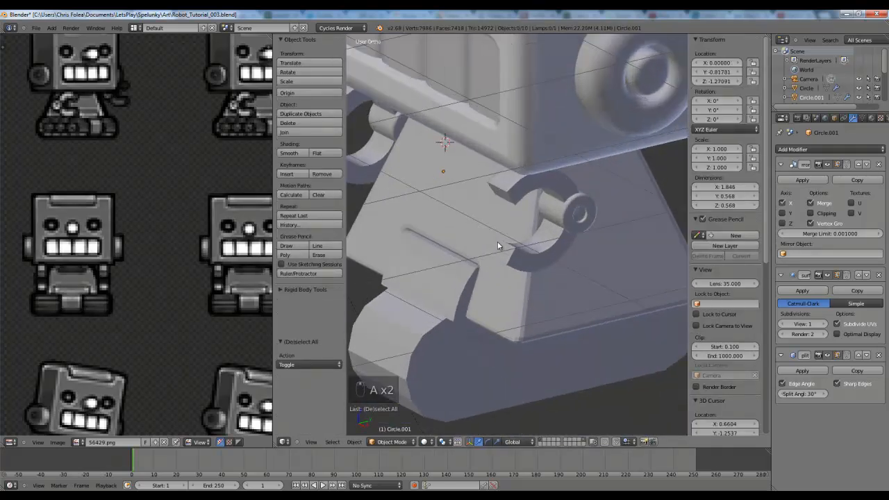
pyautogui.press('KP_3')
pyautogui.press('z')
pyautogui.press('z')
pyautogui.scroll(2, 508, 181)
pyautogui.scroll(-3, 506, 167)
pyautogui.moveTo(506, 167); pyautogui.dragTo(497, 282, button='middle')
pyautogui.press('KP_3')
pyautogui.scroll(-2, 73, 338)
pyautogui.scroll(-2, 73, 338)
pyautogui.scroll(5, 50, 316)
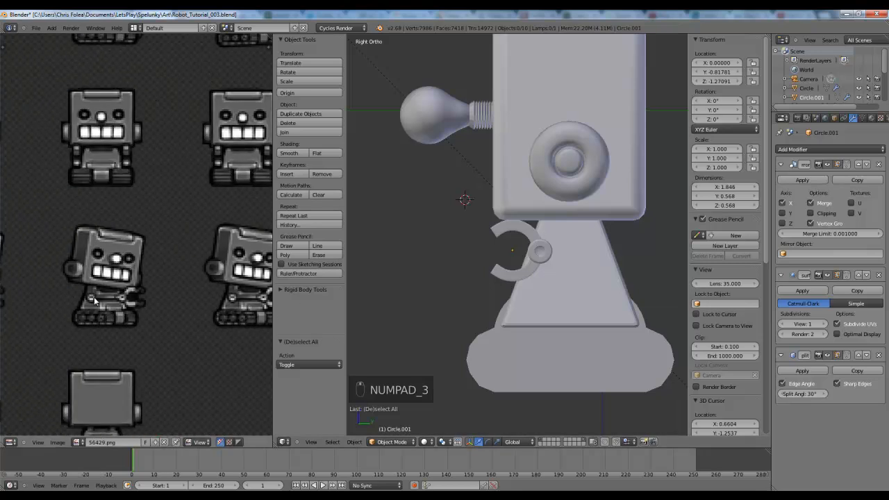
# - Inset the circular end face at the centre of the claw's round joint by a thin margin
pyautogui.scroll(3, 497, 260)
pyautogui.rightClick(574, 279)
pyautogui.press('Tab')
pyautogui.press('Tab')
pyautogui.press('Tab')
pyautogui.keyDown('shift'); pyautogui.moveTo(596, 284); pyautogui.dragTo(521, 272, button='middle'); pyautogui.keyUp('shift')
pyautogui.press('Tab')
pyautogui.scroll(2, 547, 272)
pyautogui.rightClick(533, 275)
pyautogui.press('Tab')
pyautogui.scroll(4, 541, 281)
pyautogui.scroll(3, 511, 233)
pyautogui.hotkey('ctrl', 'Tab')
pyautogui.click(511, 242)
pyautogui.press('i')
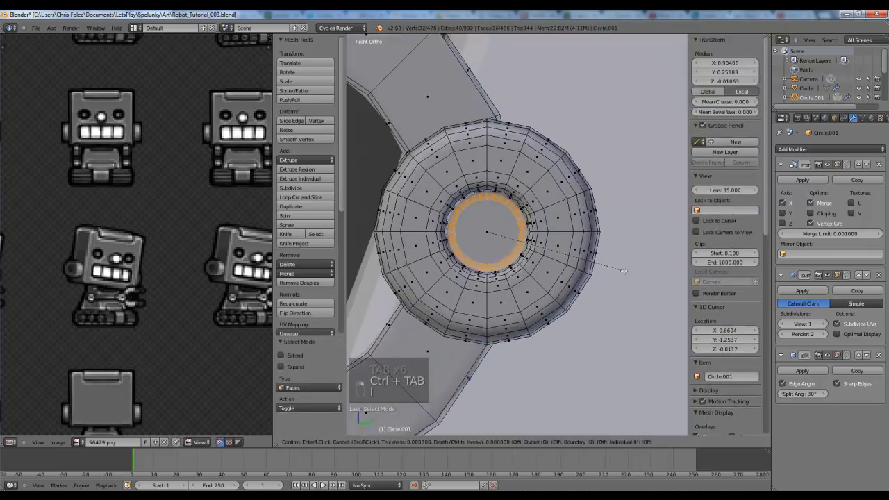
pyautogui.click(628, 272)
pyautogui.press('Tab')
pyautogui.scroll(-3, 569, 297)
pyautogui.moveTo(567, 298)
pyautogui.mouseDown(button='middle')
pyautogui.moveTo(434, 286)
pyautogui.moveTo(554, 293)
pyautogui.mouseUp(button='middle')
# - Duplicate the claw's entire round joint and place the copy over the tapered body, offset about 0.315 in Y and -0.146 in Z
pyautogui.press('KP_3')
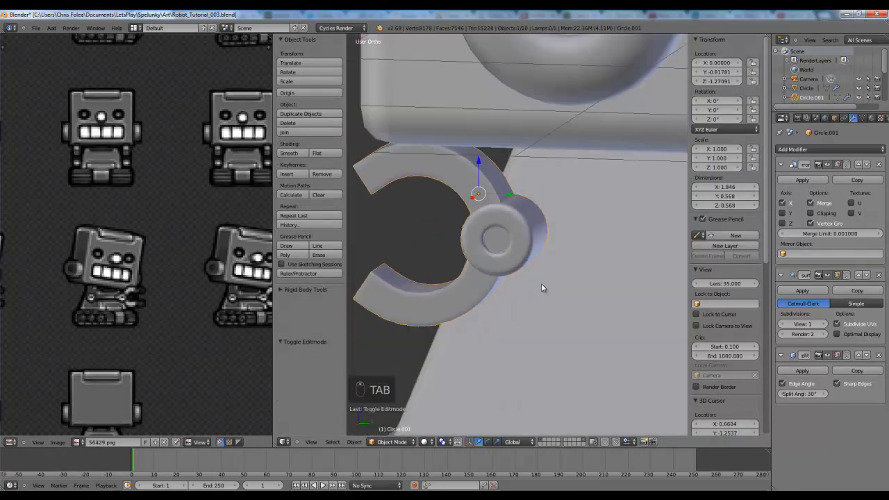
pyautogui.press('Tab')
pyautogui.press('a')
pyautogui.press('a')
pyautogui.press('l')
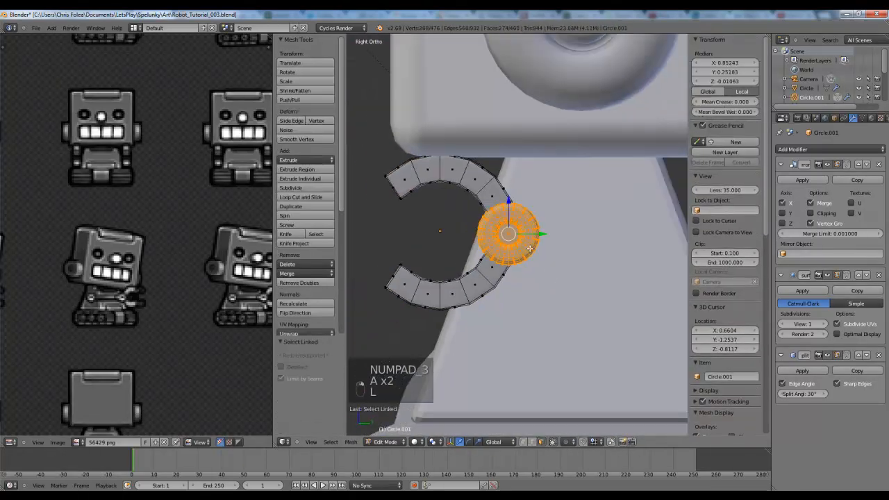
pyautogui.hotkey('shift', 'd')
pyautogui.click(606, 286)
# - Separate the duplicated joint from the claw mesh into its own object
pyautogui.press('p')
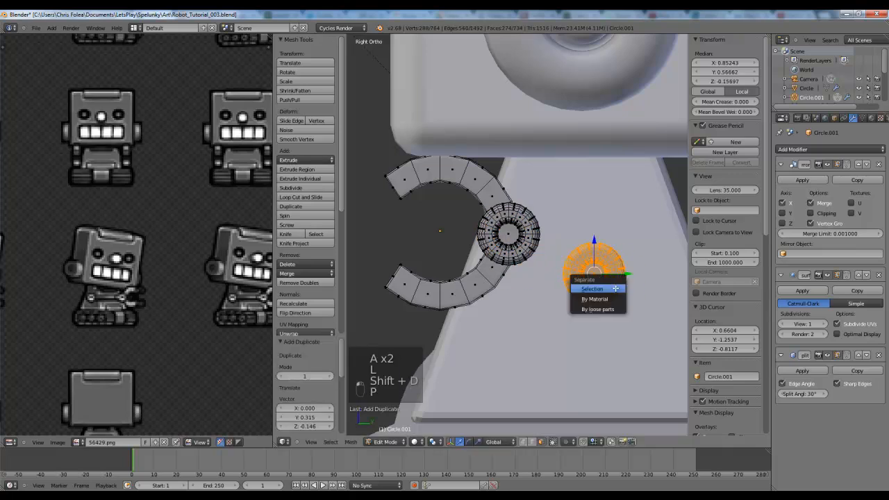
pyautogui.click(606, 290)
pyautogui.press('Tab')
pyautogui.press('z')
pyautogui.press('g')
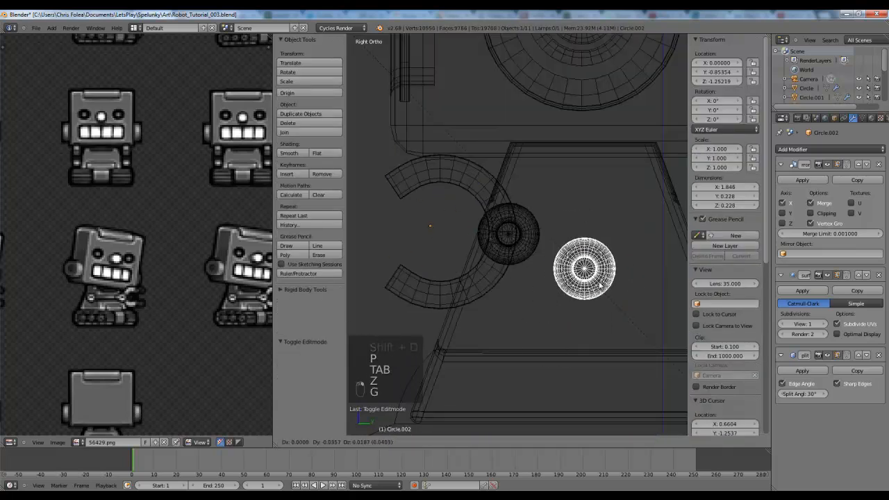
pyautogui.rightClick(599, 286)
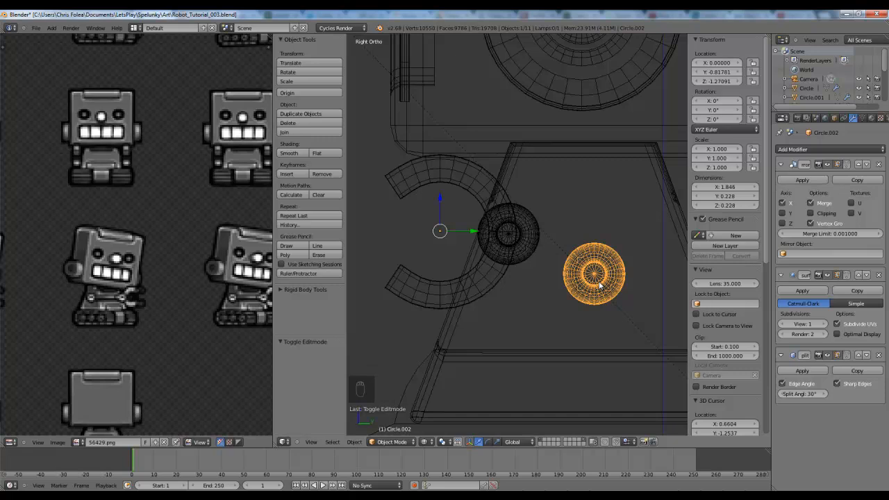
pyautogui.press('z')
pyautogui.keyDown('shift'); pyautogui.moveTo(611, 286); pyautogui.dragTo(541, 254, button='middle'); pyautogui.keyUp('shift')
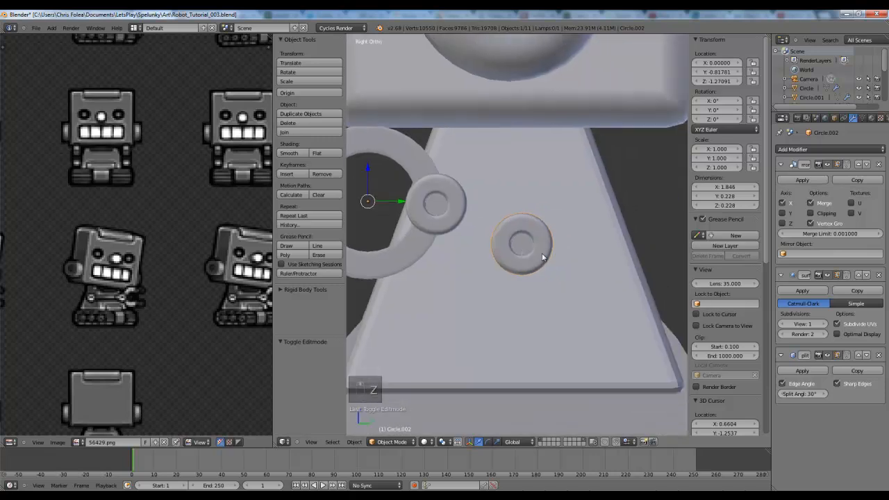
pyautogui.scroll(2, 542, 254)
pyautogui.press('Tab')
pyautogui.scroll(-1, 537, 259)
pyautogui.press('Tab')
pyautogui.scroll(4, 545, 273)
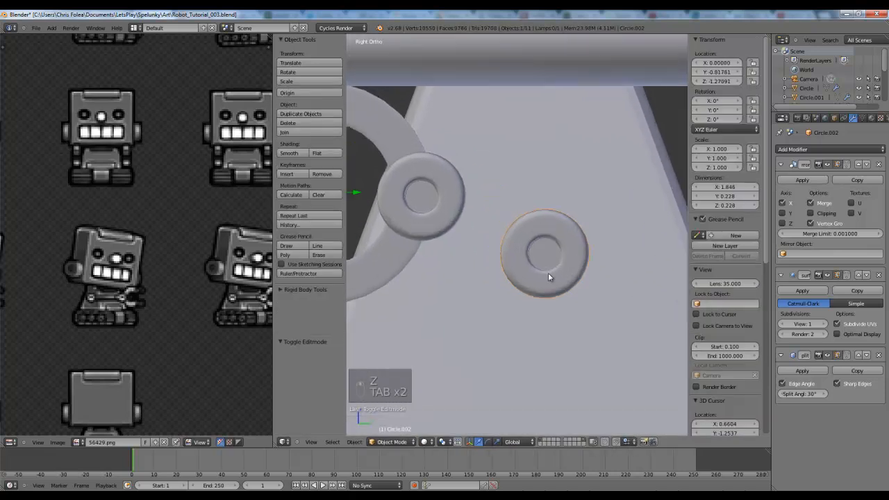
pyautogui.scroll(-4, 552, 298)
# - Raise the copied joint's whole mesh about 0.139 along Z, roughly level with the claw's joint
pyautogui.press('Tab')
pyautogui.press('a')
pyautogui.press('a')
pyautogui.press('a')
pyautogui.press('a')
pyautogui.press('a')
pyautogui.press('a')
pyautogui.press('g')
pyautogui.press('z')
pyautogui.press('z')
pyautogui.press('z')
pyautogui.press('z')
pyautogui.press('g')
pyautogui.press('z')
pyautogui.press('z')
pyautogui.press('g')
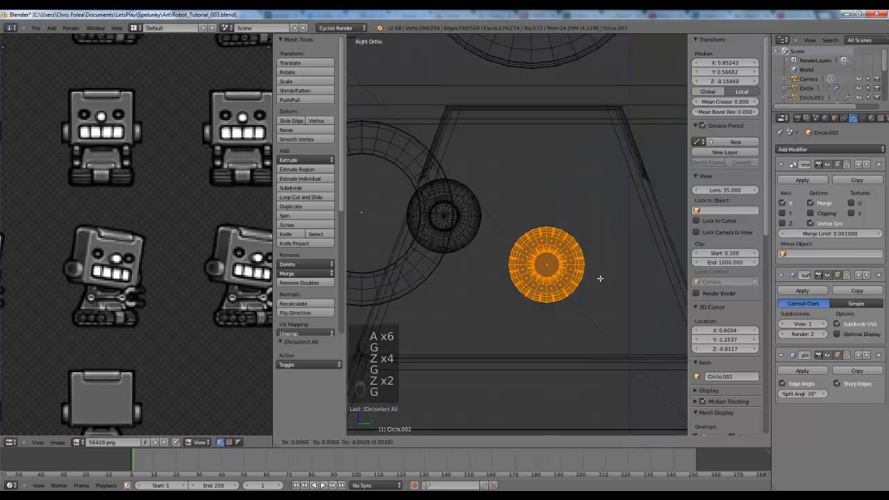
pyautogui.press('z')
pyautogui.click(607, 232)
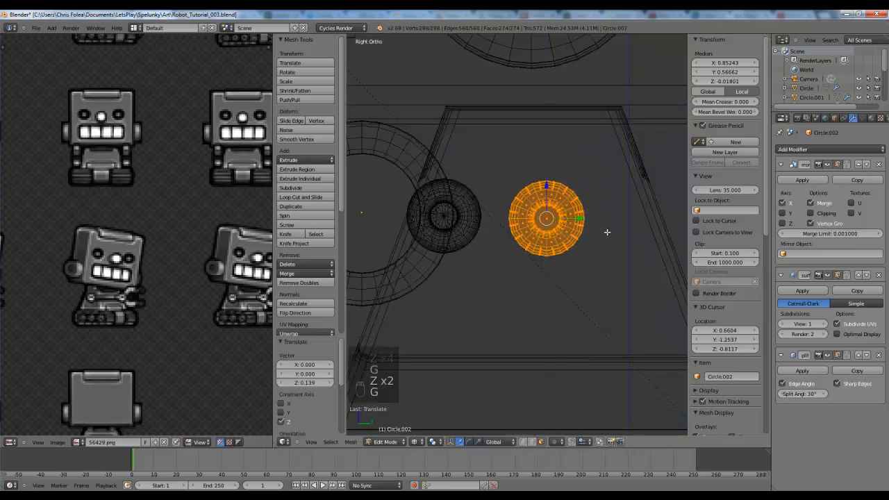
# - Scale the copied joint up to about 1.23 in Y and Z only, excluding the X axis
pyautogui.press('s')
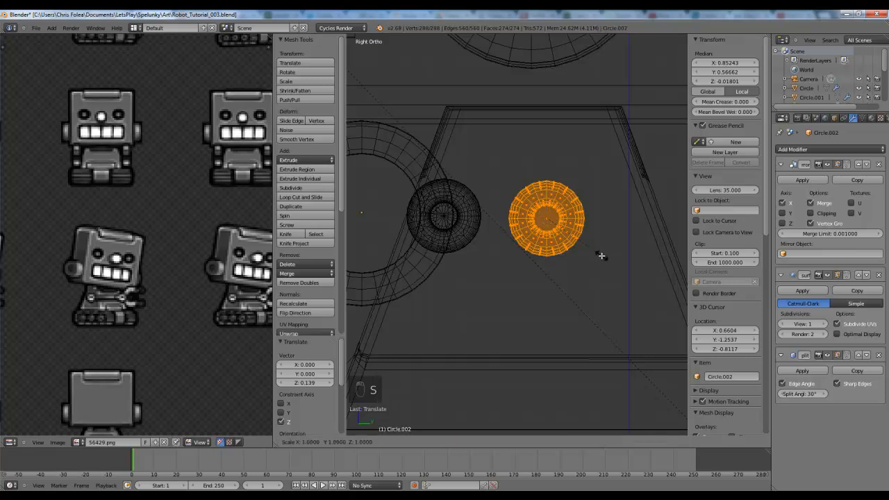
pyautogui.rightClick(601, 255)
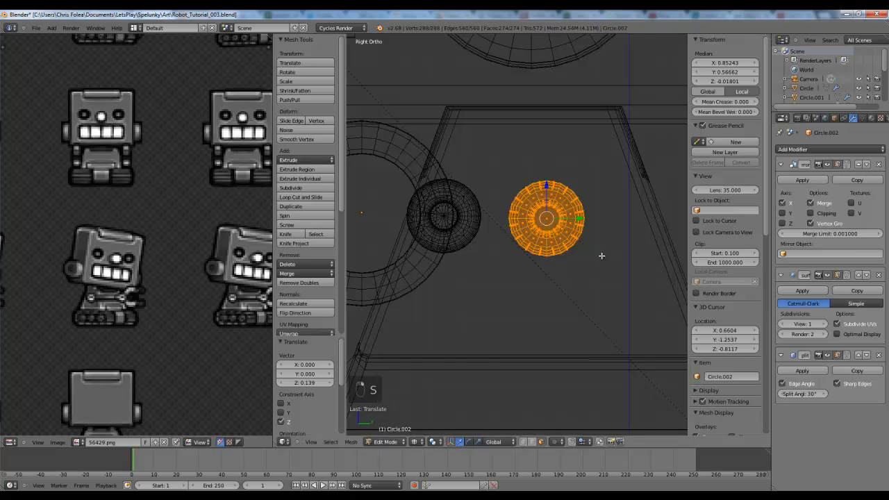
pyautogui.scroll(-2, 601, 255)
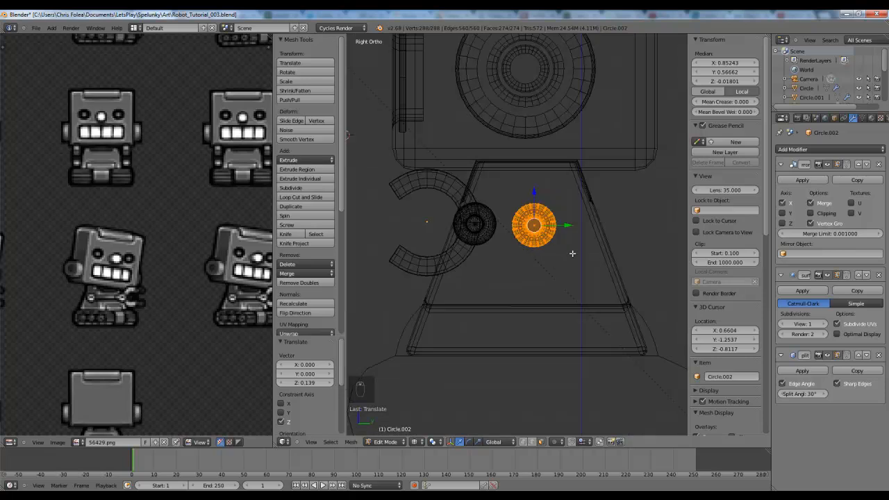
pyautogui.scroll(4, 593, 243)
pyautogui.press('s')
pyautogui.hotkey('shift', 'x')
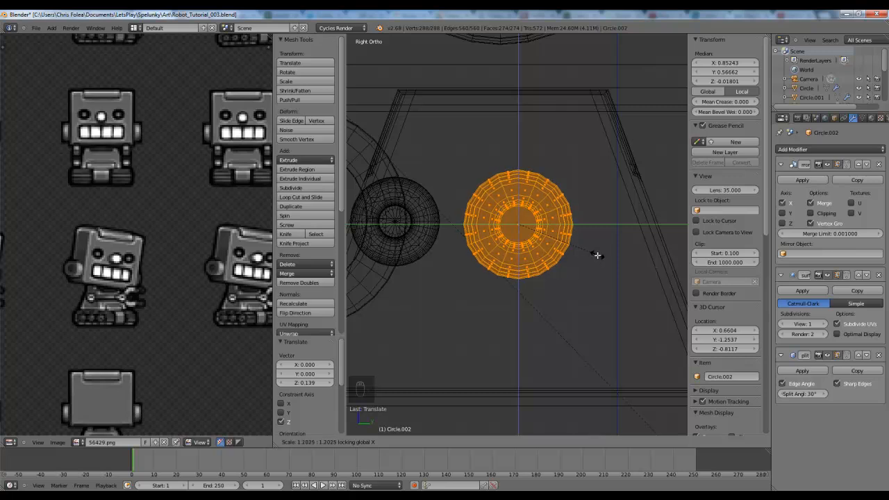
pyautogui.click(599, 257)
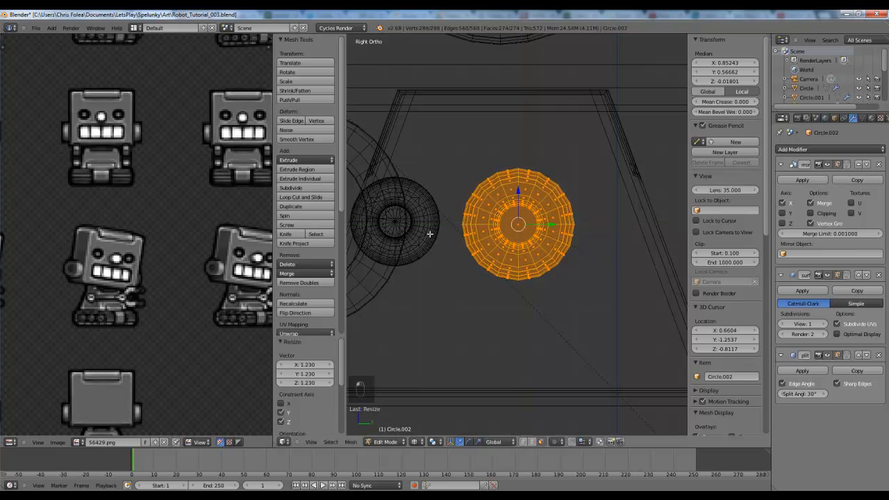
# - Move the enlarged joint inward along X so that its inner end reaches into the tapered body
pyautogui.press('z')
pyautogui.press('KP_1')
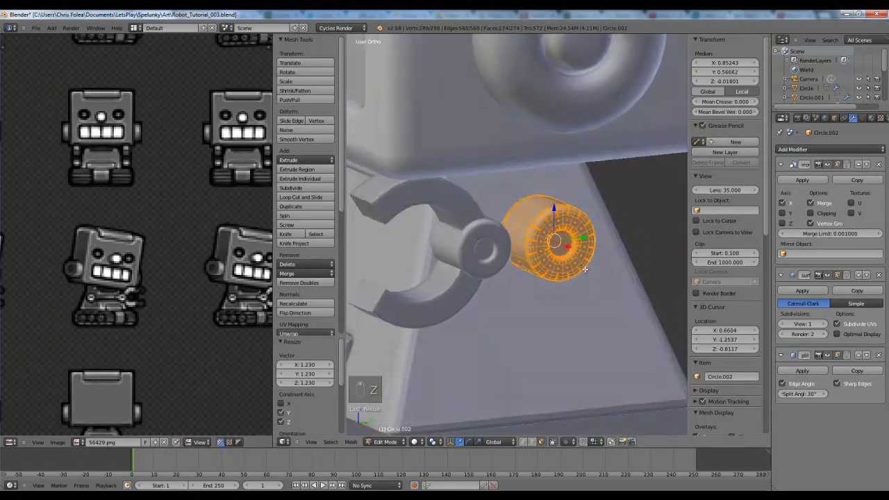
pyautogui.press('z')
pyautogui.press('g')
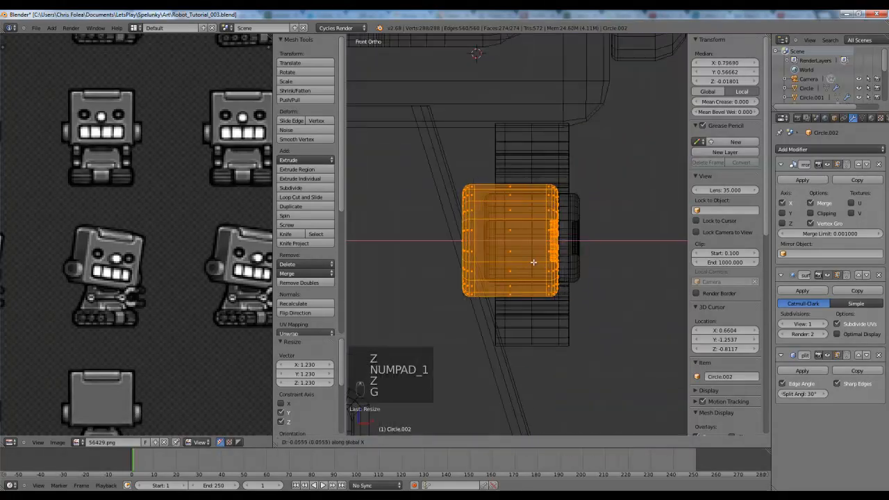
pyautogui.click(496, 260)
# - Extend the enlarged joint by moving its outer end cap about 0.138 outward along X
pyautogui.press('a')
pyautogui.press('b')
pyautogui.moveTo(476, 302); pyautogui.dragTo(482, 332)
pyautogui.press('g')
pyautogui.press('x')
pyautogui.click(536, 333)
pyautogui.keyDown('shift'); pyautogui.moveTo(483, 272); pyautogui.dragTo(516, 284, button='middle'); pyautogui.keyUp('shift')
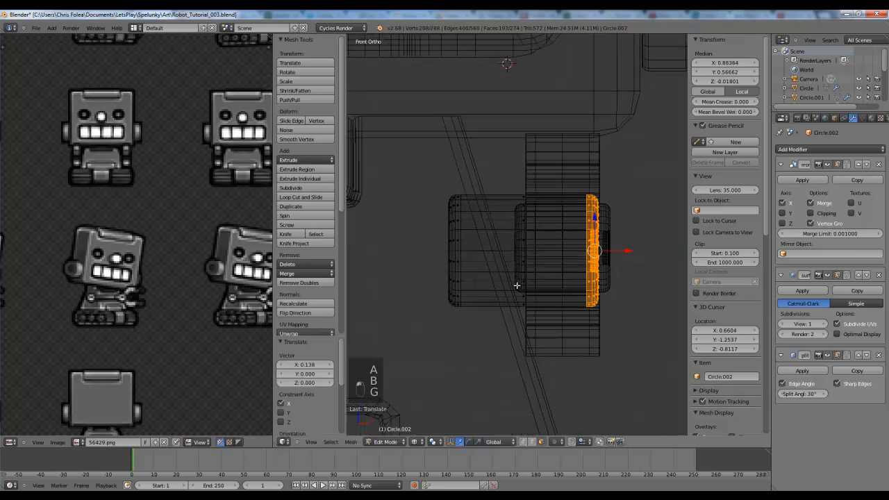
# - Add one centred loop cut around the side of the enlarged joint cylinder
pyautogui.press('a')
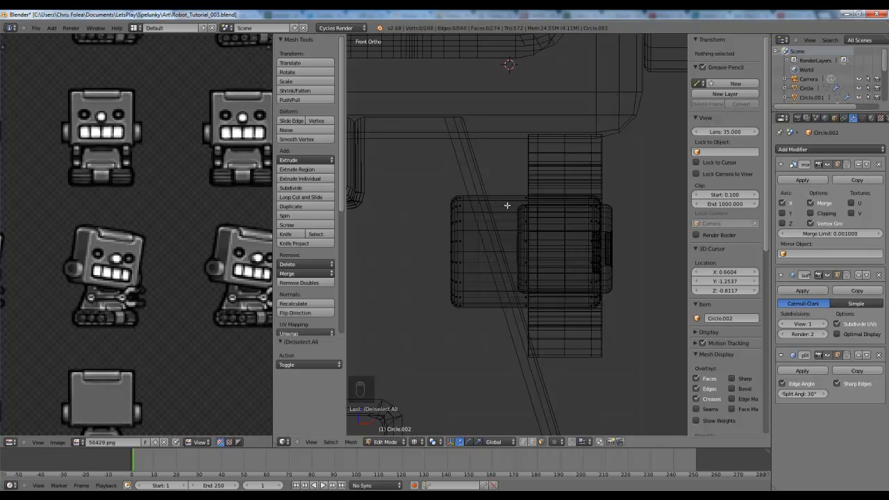
pyautogui.keyDown('shift'); pyautogui.moveTo(525, 213); pyautogui.dragTo(549, 218, button='middle'); pyautogui.keyUp('shift')
pyautogui.moveTo(216, 290); pyautogui.dragTo(150, 273, button='middle')
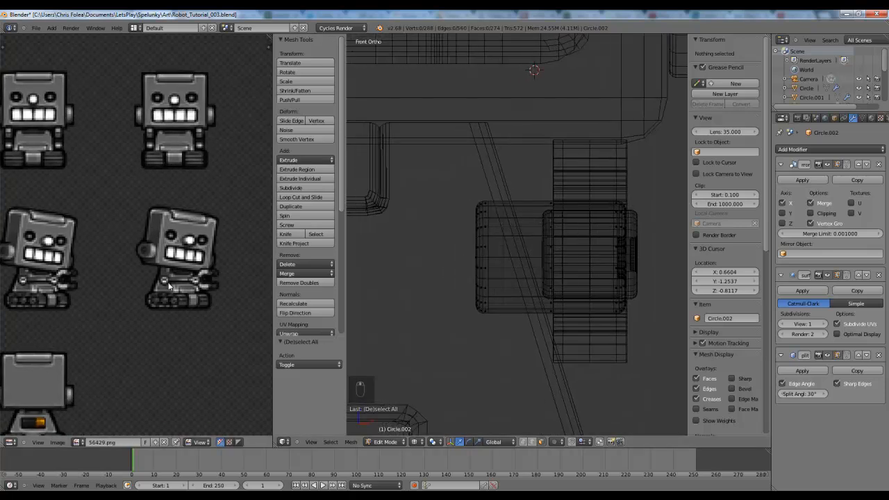
pyautogui.scroll(2, 571, 267)
pyautogui.scroll(-4, 528, 238)
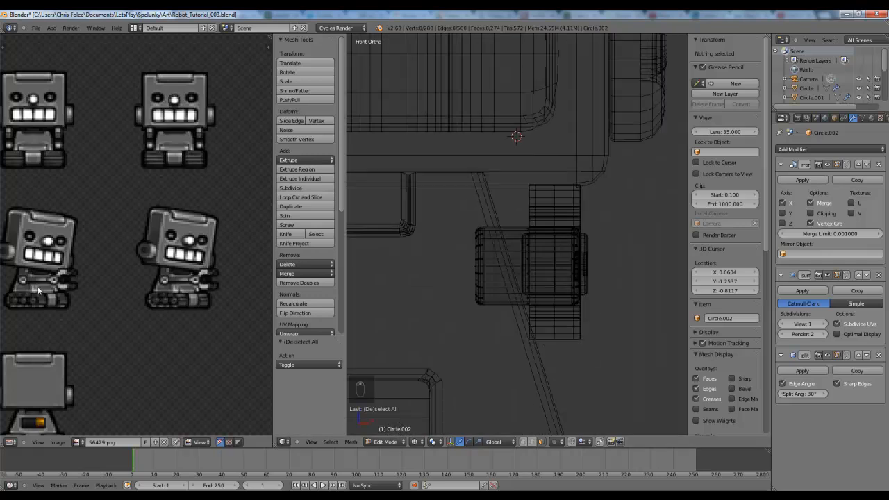
pyautogui.press('z')
pyautogui.moveTo(550, 236)
pyautogui.mouseDown(button='middle')
pyautogui.moveTo(504, 264)
pyautogui.moveTo(488, 254)
pyautogui.mouseUp(button='middle')
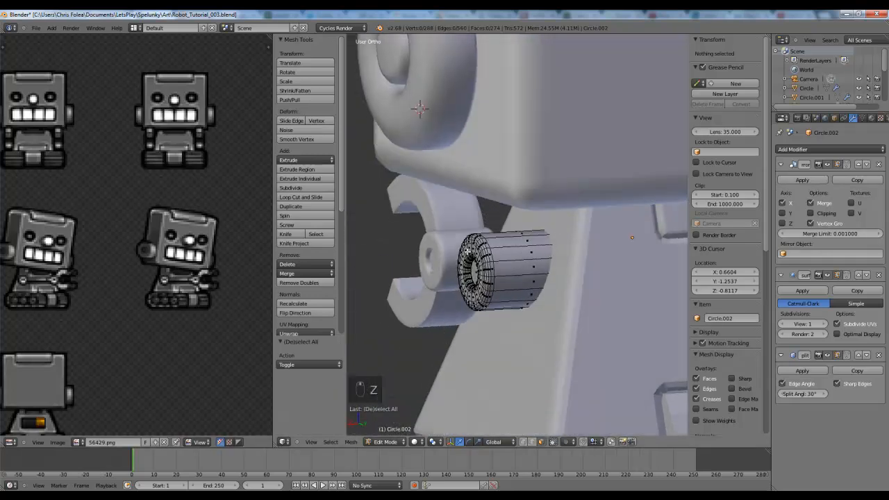
pyautogui.scroll(3, 488, 253)
pyautogui.press('KP_1')
pyautogui.press('z')
pyautogui.hotkey('ctrl', 'r')
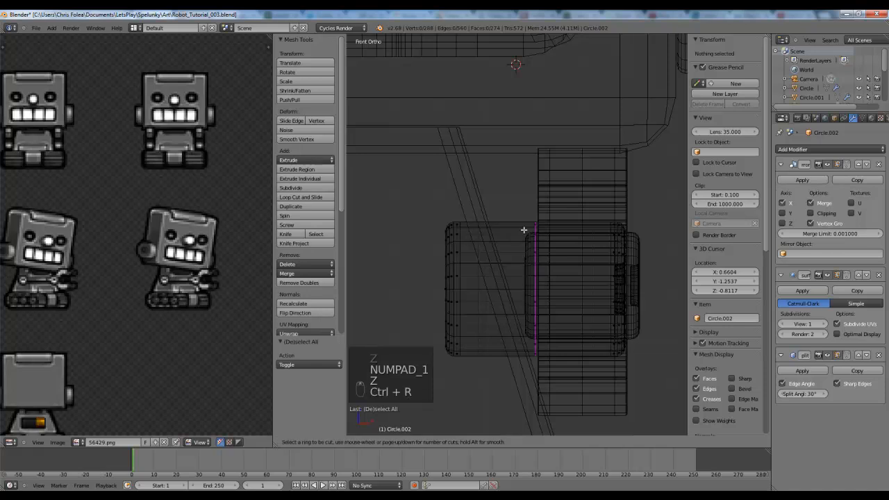
pyautogui.click(523, 230)
pyautogui.click(535, 287)
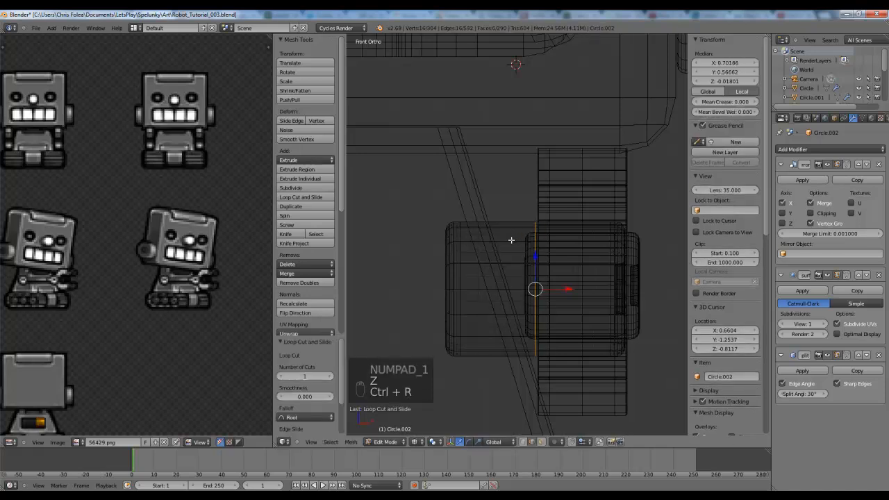
# - Delete the edges of the cylinder's inner end cap and switch to vertex selection
pyautogui.press('a')
pyautogui.press('b')
pyautogui.moveTo(417, 199); pyautogui.dragTo(494, 394)
pyautogui.press('Delete')
pyautogui.click(470, 299)
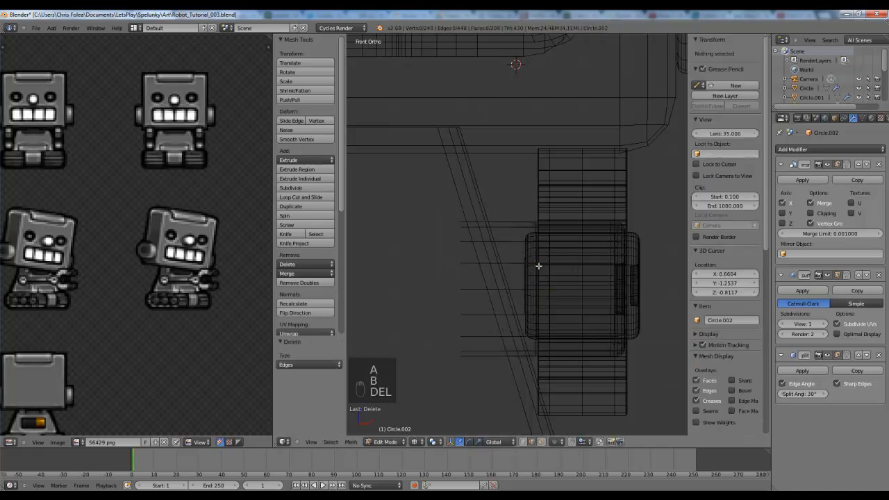
pyautogui.hotkey('ctrl', 'Tab')
pyautogui.click(473, 217)
pyautogui.press('b')
pyautogui.moveTo(417, 198); pyautogui.dragTo(478, 330)
pyautogui.press('Delete')
pyautogui.click(477, 331)
pyautogui.hotkey('ctrl', 'z')
# - Delete the leftover vertices on the cylinder's inner side, up to the new edge loop
pyautogui.press('a')
pyautogui.press('b')
pyautogui.moveTo(430, 196); pyautogui.dragTo(494, 418)
pyautogui.press('Delete')
pyautogui.click(515, 326)
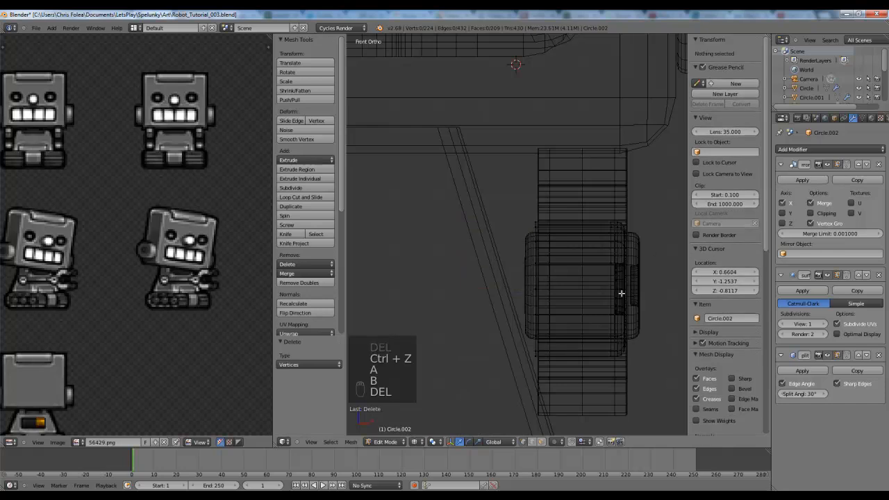
# - Select the cylinder's open inner rim and turn on face snapping with projection of individual elements
pyautogui.press('a')
pyautogui.press('a')
pyautogui.press('b')
pyautogui.moveTo(515, 193)
pyautogui.mouseDown()
pyautogui.moveTo(530, 218)
pyautogui.moveTo(555, 396)
pyautogui.mouseUp()
pyautogui.press('b')
pyautogui.press('z')
pyautogui.moveTo(591, 312)
pyautogui.mouseDown(button='middle')
pyautogui.moveTo(572, 312)
pyautogui.moveTo(585, 391)
pyautogui.mouseUp(button='middle')
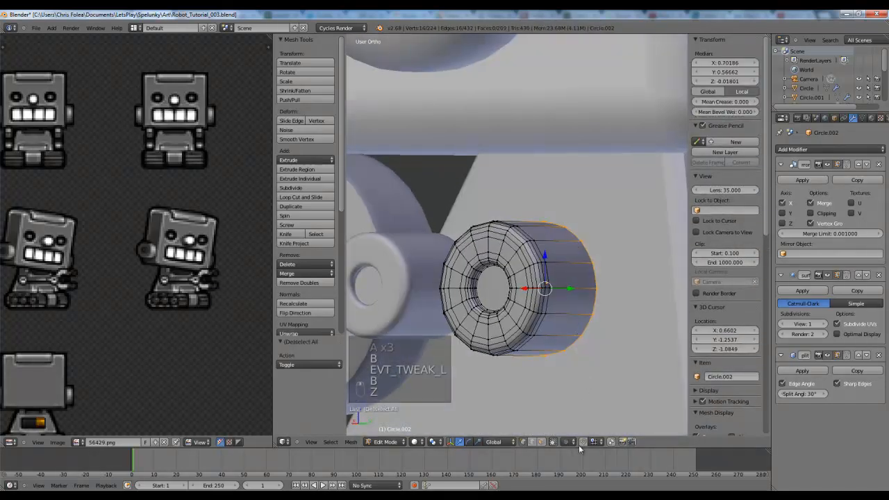
pyautogui.click(582, 443)
pyautogui.click(593, 443)
pyautogui.click(603, 402)
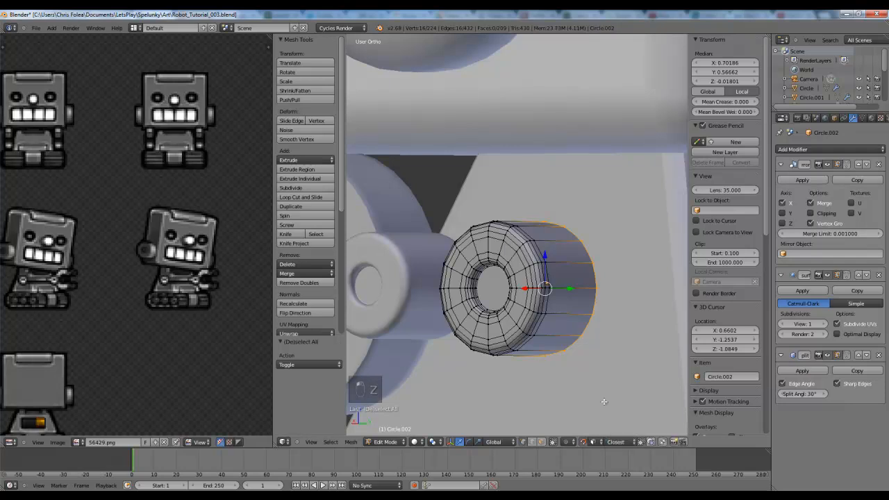
pyautogui.click(652, 444)
# - Try to project the cylinder's open rim onto the slanted side of the tapered body
pyautogui.moveTo(524, 273); pyautogui.dragTo(582, 216, button='middle')
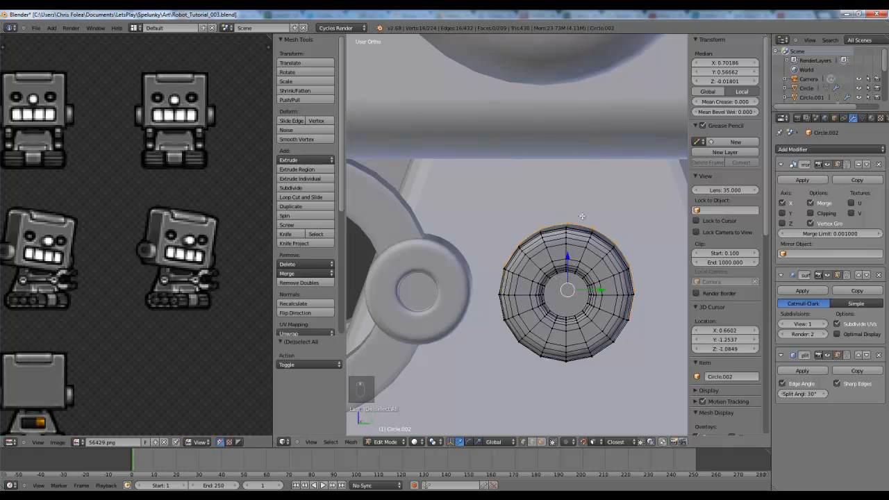
pyautogui.press('g')
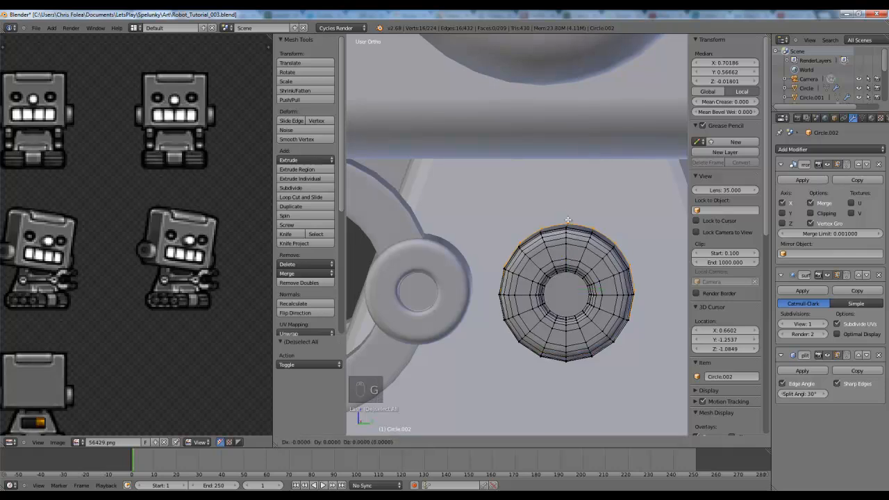
pyautogui.click(568, 220)
pyautogui.moveTo(568, 219); pyautogui.dragTo(393, 212, button='middle')
pyautogui.press('z')
pyautogui.press('z')
pyautogui.moveTo(519, 263)
pyautogui.mouseDown(button='middle')
pyautogui.moveTo(608, 261)
pyautogui.moveTo(607, 241)
pyautogui.moveTo(546, 199)
pyautogui.moveTo(598, 252)
pyautogui.moveTo(555, 243)
pyautogui.moveTo(515, 257)
pyautogui.mouseUp(button='middle')
pyautogui.click(594, 232)
pyautogui.press('g')
pyautogui.click(560, 234)
pyautogui.hotkey('ctrl', 'z')
# - Hide the cylinder's outer end geometry, leaving only the vertices of the open inner rim
pyautogui.press('KP_1')
pyautogui.press('z')
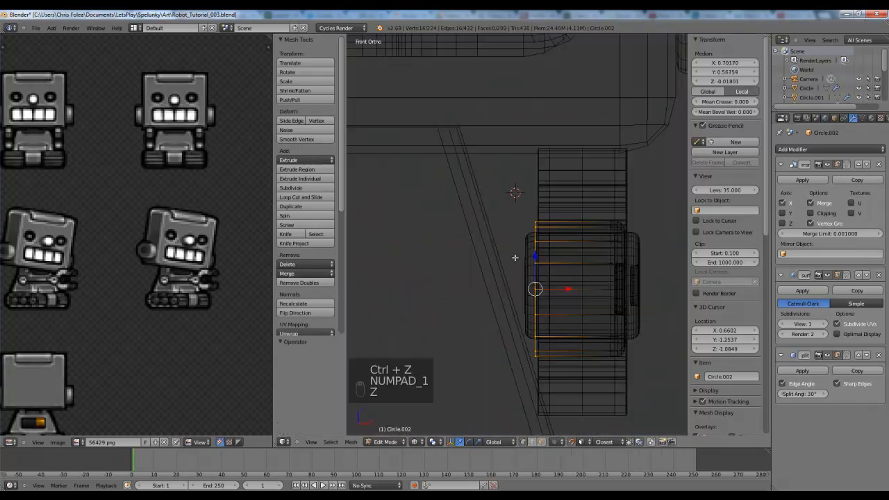
pyautogui.press('a')
pyautogui.press('b')
pyautogui.moveTo(656, 206); pyautogui.dragTo(595, 383)
pyautogui.press('h')
pyautogui.press('z')
pyautogui.press('z')
# - Select the isolated inner rim and try snapping it onto the tapered body's surface, undoing the move
pyautogui.press('b')
pyautogui.moveTo(515, 199); pyautogui.dragTo(560, 427)
pyautogui.press('z')
pyautogui.moveTo(560, 426); pyautogui.dragTo(518, 305, button='middle')
pyautogui.press('g')
pyautogui.click(549, 259)
pyautogui.hotkey('ctrl', 'z')
pyautogui.press('Tab')
pyautogui.press('Tab')
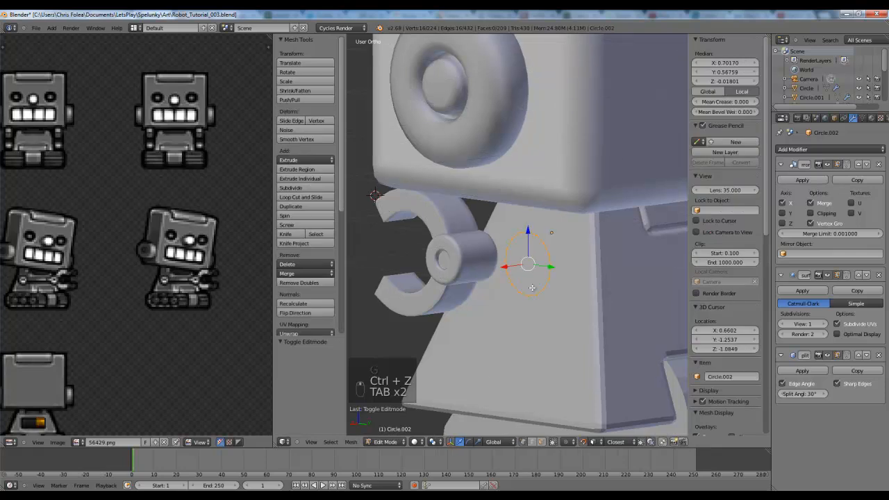
pyautogui.scroll(2, 539, 286)
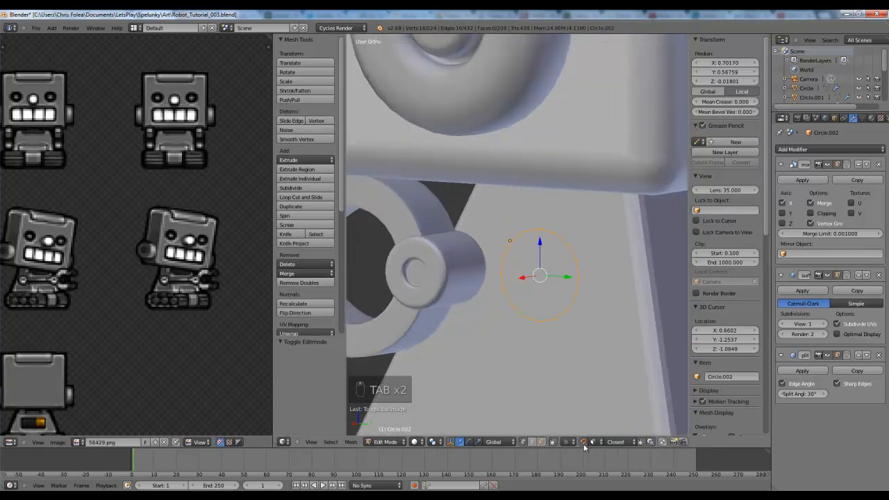
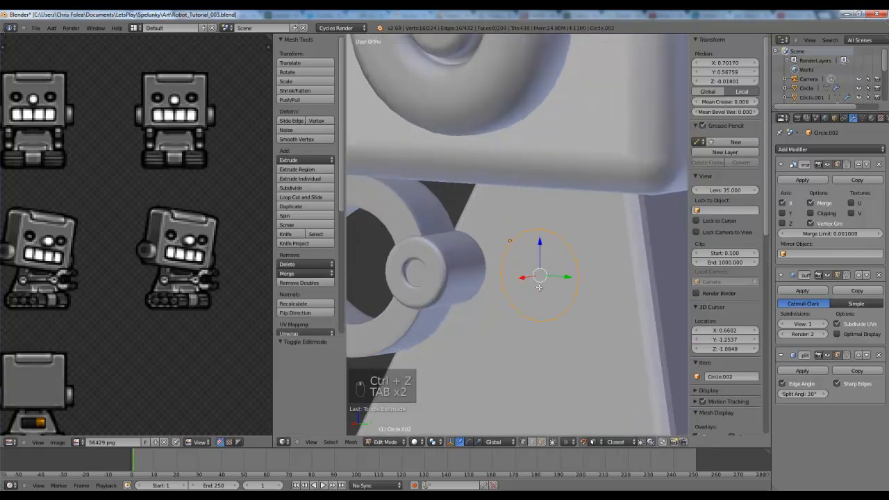
# - Snap the cylinder's isolated open rim onto the slanted side of the tapered body, and reveal the cylinder's hidden geometry
pyautogui.click(582, 443)
pyautogui.moveTo(519, 252); pyautogui.dragTo(617, 310, button='middle')
pyautogui.press('g')
pyautogui.click(559, 268)
pyautogui.hotkey('alt', 'h')
# - Select only the slanted open rim loop of the cylinder in wireframe display
pyautogui.press('a')
pyautogui.scroll(2, 540, 305)
pyautogui.press('KP_1')
pyautogui.press('z')
pyautogui.moveTo(560, 301)
pyautogui.keyDown('shift'); pyautogui.mouseDown(button='middle')
pyautogui.moveTo(549, 319)
pyautogui.moveTo(509, 270)
pyautogui.moveTo(516, 272)
pyautogui.moveTo(462, 280)
pyautogui.mouseUp(button='middle'); pyautogui.keyUp('shift')
pyautogui.scroll(1, 550, 318)
pyautogui.keyDown('alt'); pyautogui.rightClick(484, 307); pyautogui.keyUp('alt')
pyautogui.press('z')
pyautogui.press('KP_3')
pyautogui.press('z')
pyautogui.press('z')
pyautogui.press('z')
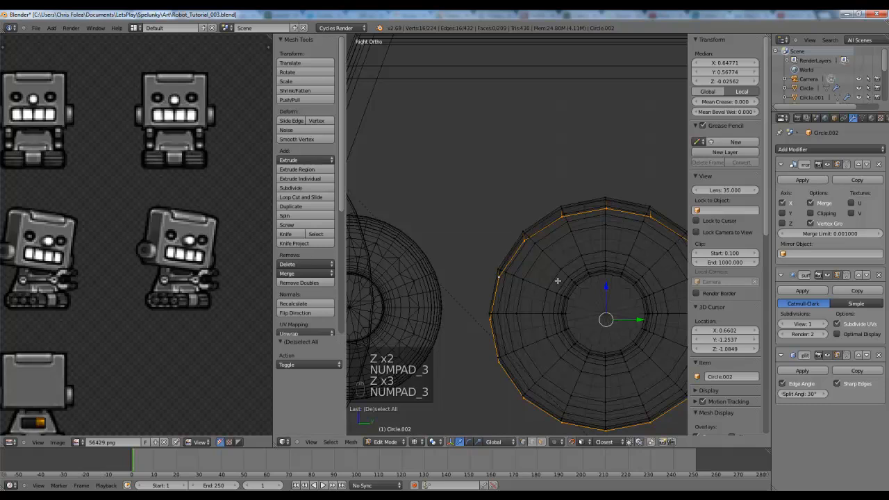
# - Hide the cylinder's outer end geometry again and select the remaining open rim in the right side view
pyautogui.press('KP_3')
pyautogui.press('KP_1')
pyautogui.press('a')
pyautogui.press('a')
pyautogui.press('b')
pyautogui.moveTo(647, 189); pyautogui.dragTo(548, 354)
pyautogui.press('h')
pyautogui.press('KP_3')
pyautogui.press('a')
pyautogui.press('a')
pyautogui.scroll(5, 528, 286)
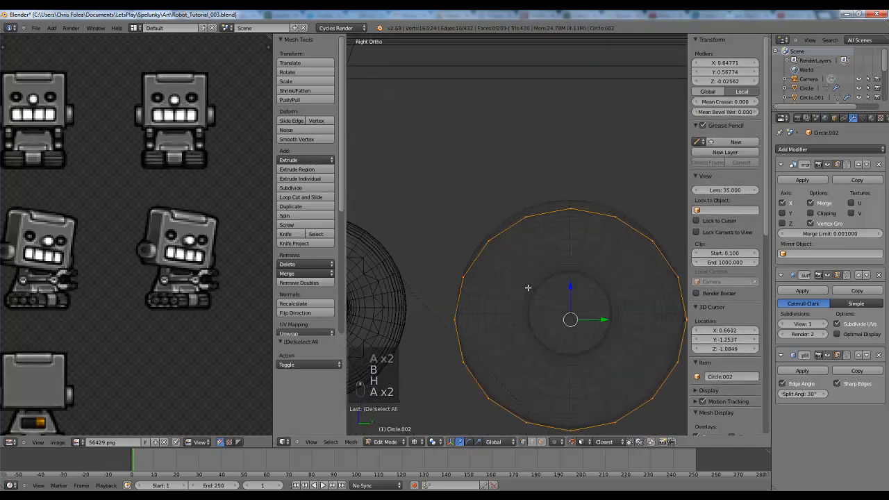
# - Move the open rim up 0.008 along Z and scale it to 1.032 along Z to match the cylinder's outline
pyautogui.press('g')
pyautogui.press('z')
pyautogui.click(528, 281)
pyautogui.press('s')
pyautogui.press('z')
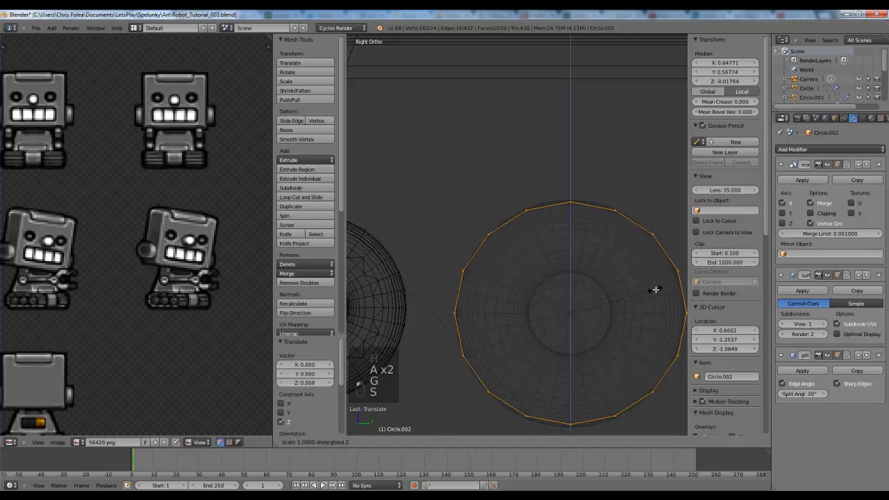
pyautogui.click(658, 290)
pyautogui.press('z')
pyautogui.scroll(-3, 576, 292)
pyautogui.moveTo(575, 292); pyautogui.dragTo(550, 300, button='middle')
pyautogui.press('z')
pyautogui.scroll(-2, 550, 300)
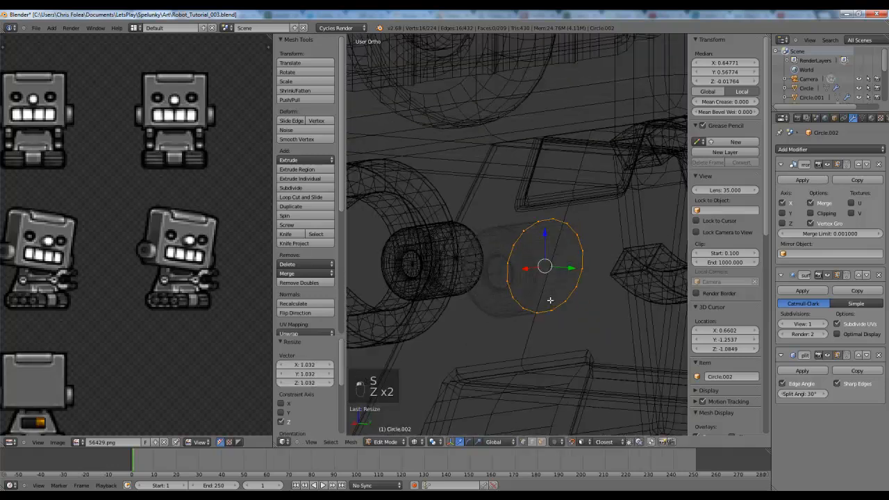
# - Move the open rim about 0.026 along X, away from the tapered body, in the front view
pyautogui.press('KP_3')
pyautogui.press('z')
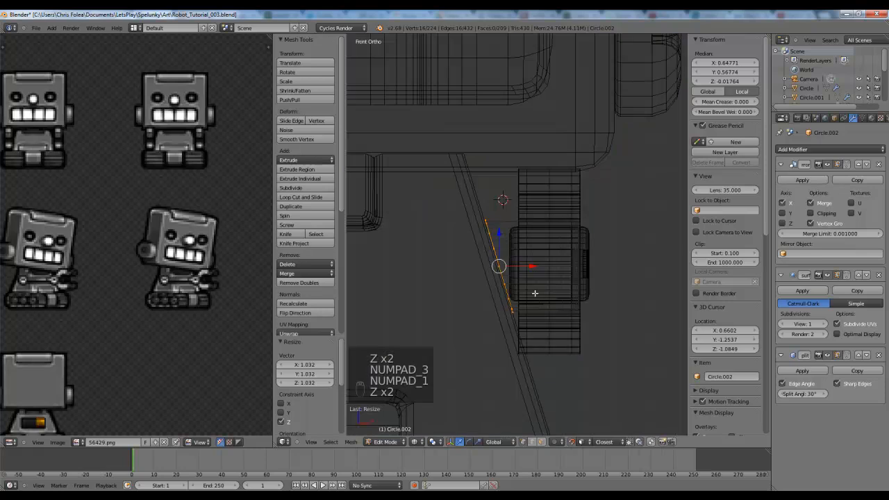
pyautogui.press('Tab')
pyautogui.press('Tab')
pyautogui.press('Tab')
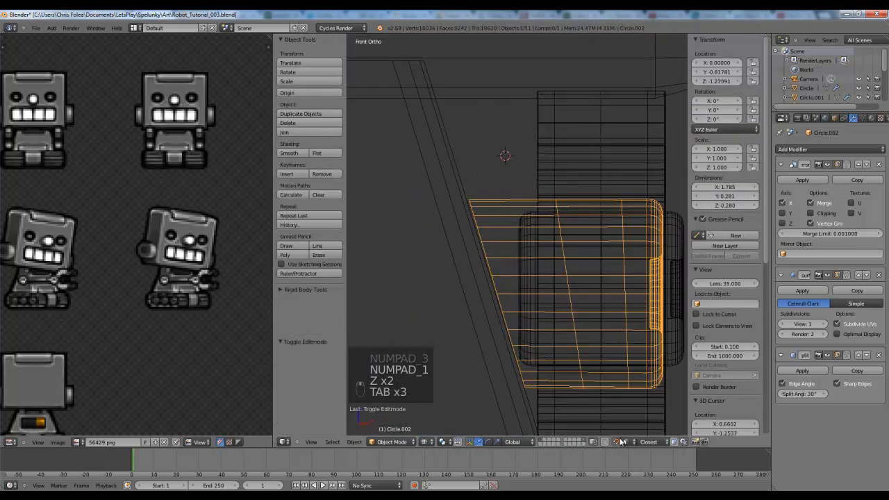
pyautogui.press('Tab')
pyautogui.press('g')
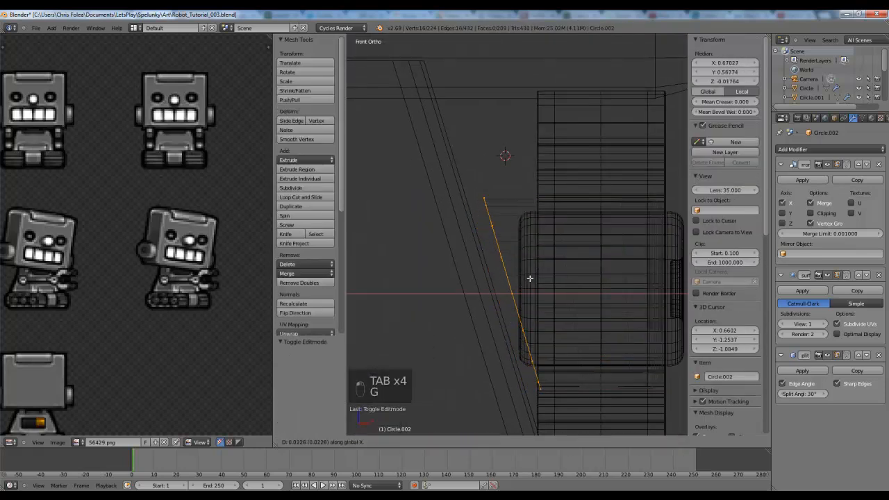
pyautogui.click(532, 278)
# - Try to extrude the isolated rim in place and scale the new loop inward
pyautogui.press('e')
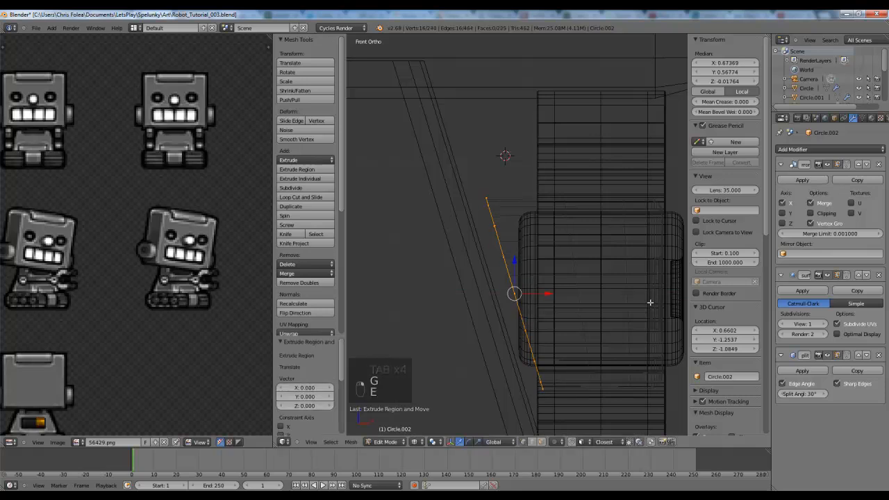
pyautogui.press('s')
pyautogui.click(617, 304)
pyautogui.moveTo(616, 304); pyautogui.dragTo(560, 327, button='middle')
pyautogui.press('z')
pyautogui.press('z')
pyautogui.press('s')
pyautogui.click(603, 308)
pyautogui.hotkey('ctrl', 'z')
pyautogui.moveTo(506, 244); pyautogui.dragTo(535, 234, button='middle')
pyautogui.keyDown('alt'); pyautogui.rightClick(518, 243); pyautogui.keyUp('alt')
pyautogui.press('s')
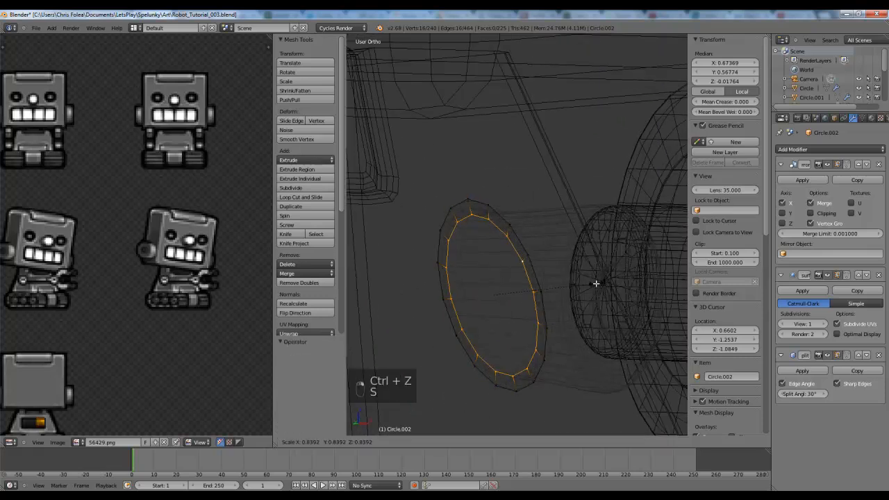
pyautogui.hotkey('ctrl', 'z')
# - Reveal the cylinder's hidden geometry and clear the selection
pyautogui.hotkey('alt', 'h')
pyautogui.press('a')
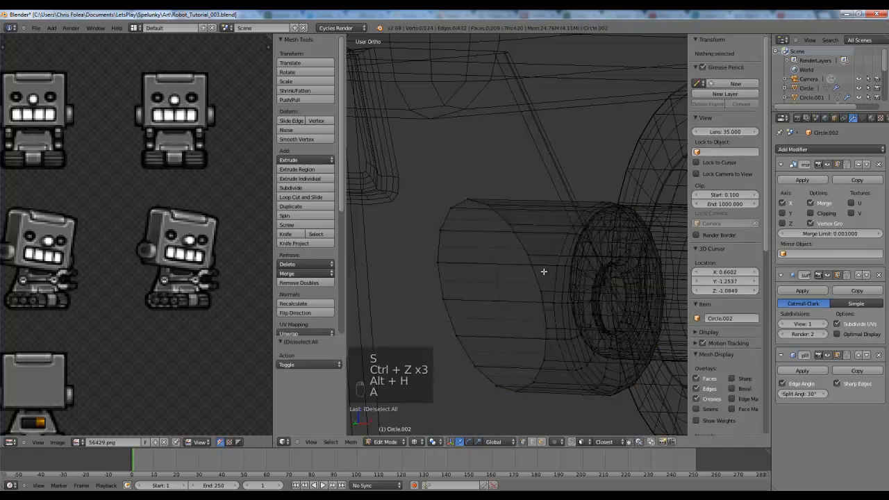
pyautogui.press('z')
pyautogui.press('z')
pyautogui.press('z')
pyautogui.press('e')
pyautogui.press('s')
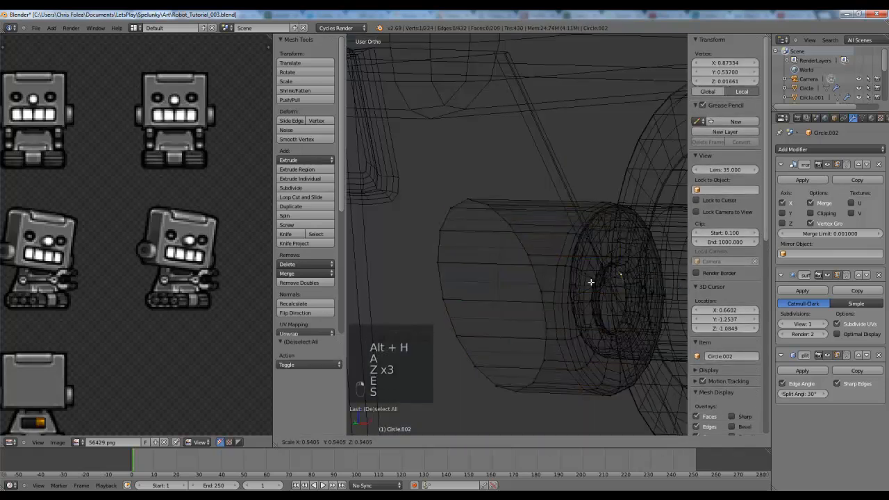
pyautogui.hotkey('ctrl', 'z')
pyautogui.hotkey('ctrl', 'z')
pyautogui.hotkey('ctrl', 'z')
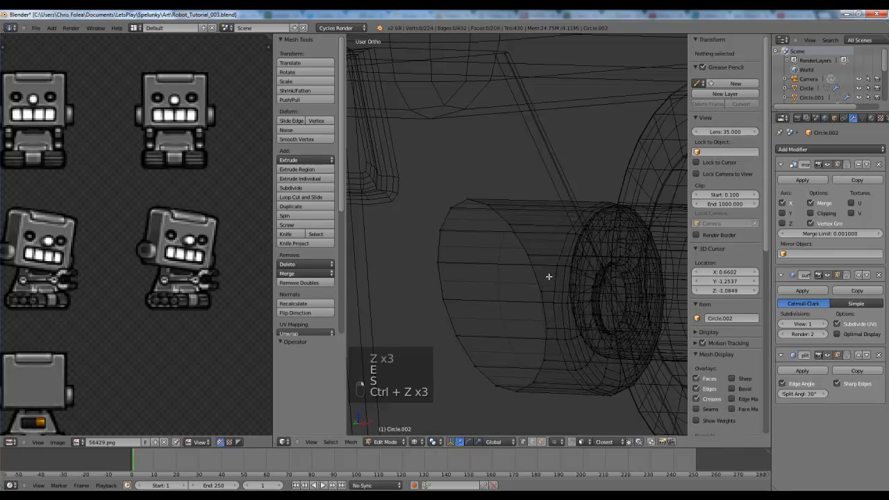
# - Extrude the cylinder's open inner rim in place and scale the new loop to 0.748
pyautogui.press('g')
pyautogui.rightClick(614, 305)
pyautogui.press('e')
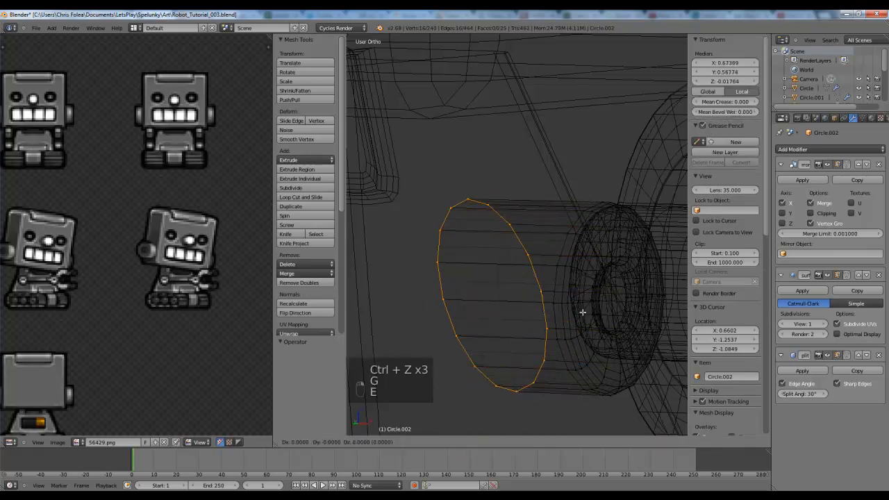
pyautogui.rightClick(586, 333)
pyautogui.moveTo(595, 337); pyautogui.dragTo(621, 338, button='middle')
pyautogui.press('s')
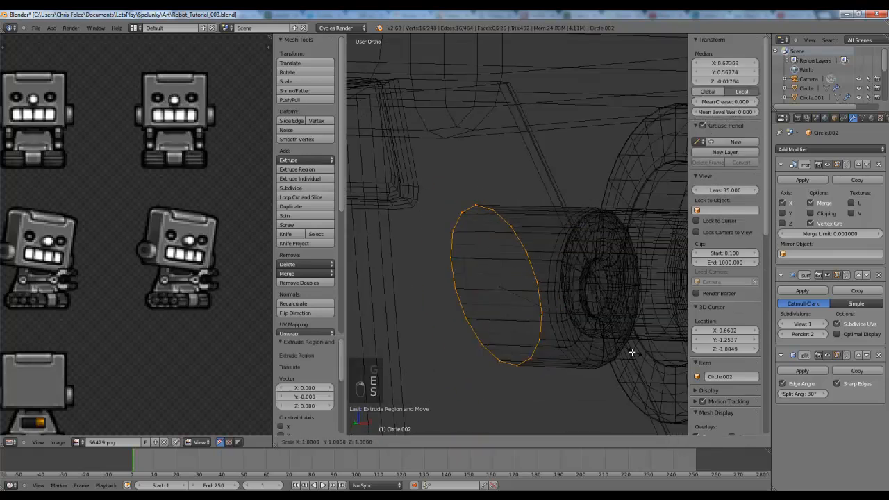
pyautogui.click(596, 341)
# - Extrude the smaller loop -0.062 along X so the neck reaches into the tapered body
pyautogui.press('KP_1')
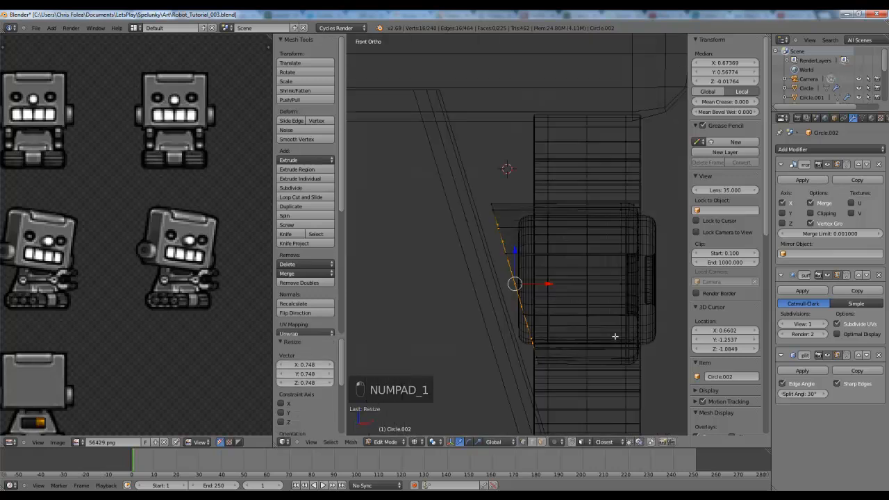
pyautogui.press('e')
pyautogui.click(546, 261)
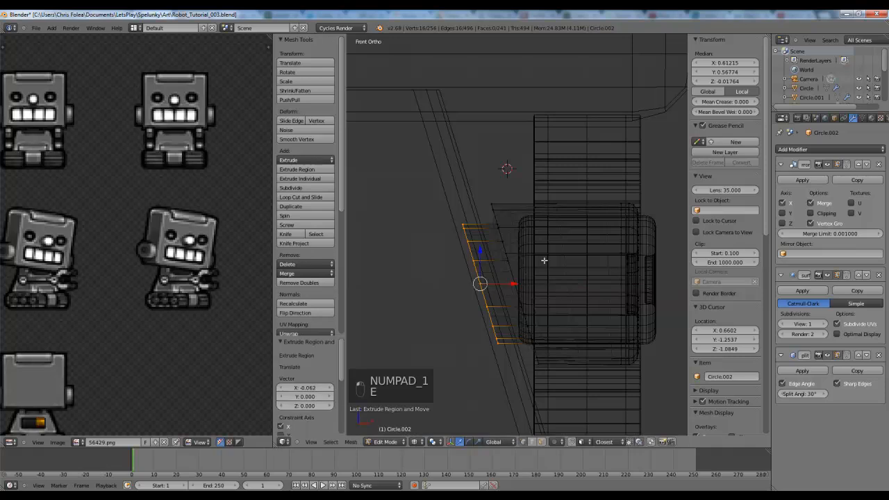
# - Add a loop cut around the extruded neck, slid close to the cylinder's inner end
pyautogui.press('a')
pyautogui.scroll(4, 561, 250)
pyautogui.hotkey('ctrl', 'r')
pyautogui.click(466, 216)
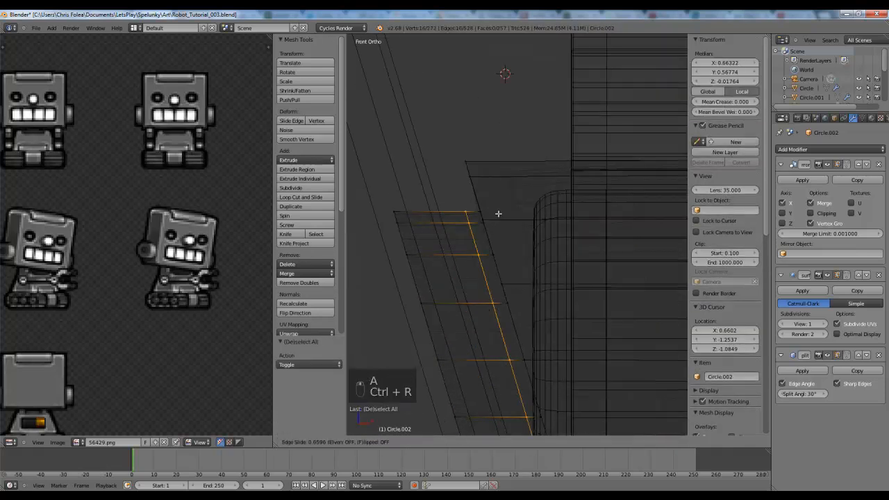
pyautogui.click(504, 214)
# - Add a loop cut around the cylinder's side wall, slid close to its slanted inner edge
pyautogui.scroll(-4, 510, 235)
pyautogui.press('z')
pyautogui.press('z')
pyautogui.moveTo(649, 258); pyautogui.dragTo(583, 286, button='middle')
pyautogui.press('Tab')
pyautogui.press('z')
pyautogui.scroll(5, 562, 285)
pyautogui.press('Tab')
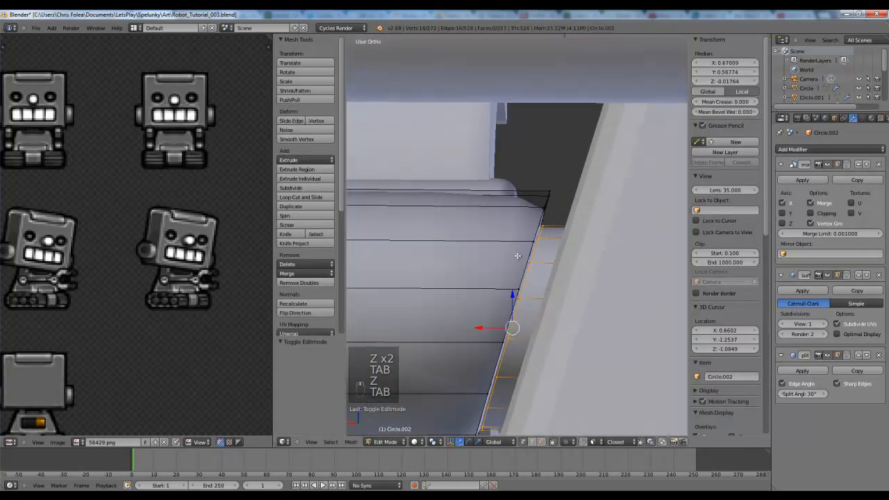
pyautogui.hotkey('ctrl', 'r')
pyautogui.click(488, 239)
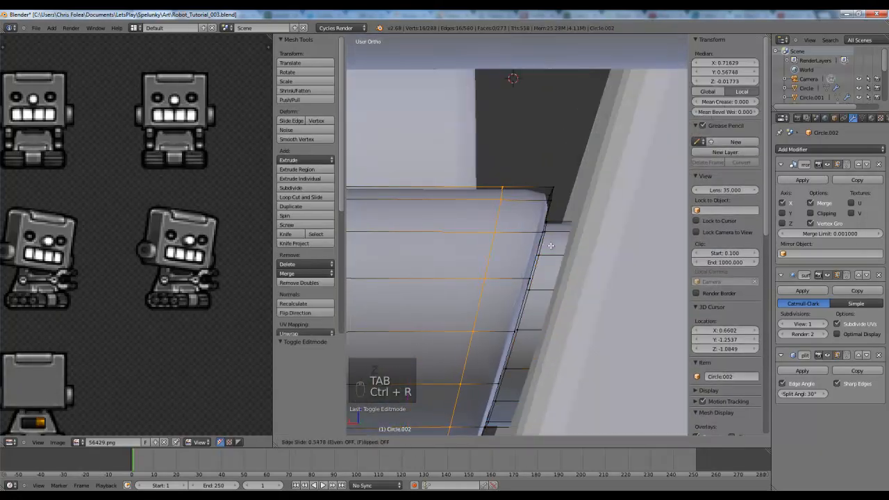
pyautogui.click(538, 243)
# - Leave mesh editing and remove the EdgeSplit modifier from the shoulder cylinder
pyautogui.press('Tab')
pyautogui.scroll(-4, 476, 259)
pyautogui.moveTo(476, 259); pyautogui.dragTo(514, 270, button='middle')
pyautogui.click(880, 356)
pyautogui.moveTo(579, 275); pyautogui.dragTo(611, 282, button='middle')
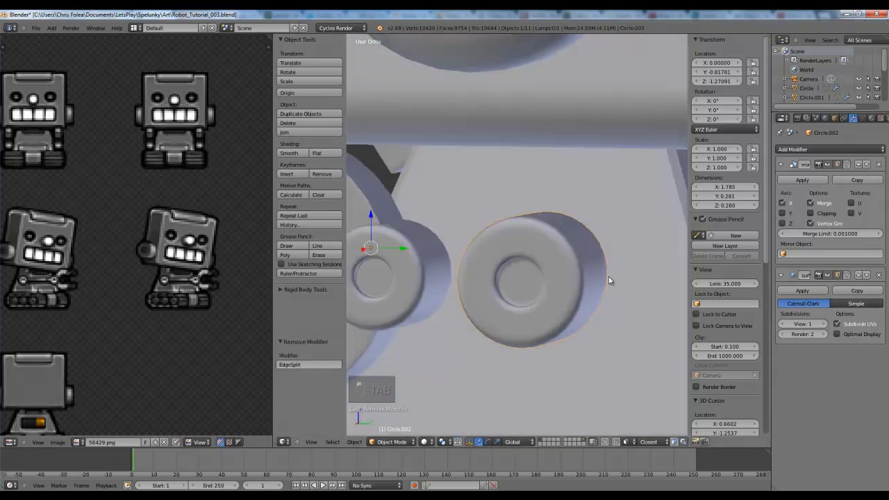
# - Add a loop cut around the inner wall of the circular recess in the shoulder cylinder's outer face
pyautogui.scroll(3, 604, 281)
pyautogui.press('Tab')
pyautogui.keyDown('shift'); pyautogui.moveTo(550, 273); pyautogui.dragTo(559, 250, button='middle'); pyautogui.keyUp('shift')
pyautogui.scroll(5, 559, 250)
pyautogui.press('a')
pyautogui.press('a')
pyautogui.press('a')
pyautogui.scroll(3, 558, 250)
pyautogui.hotkey('ctrl', 'r')
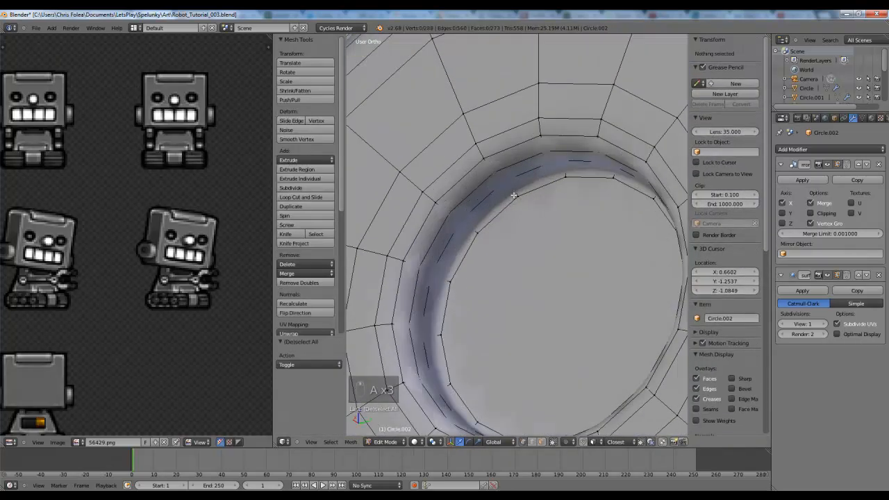
pyautogui.click(522, 211)
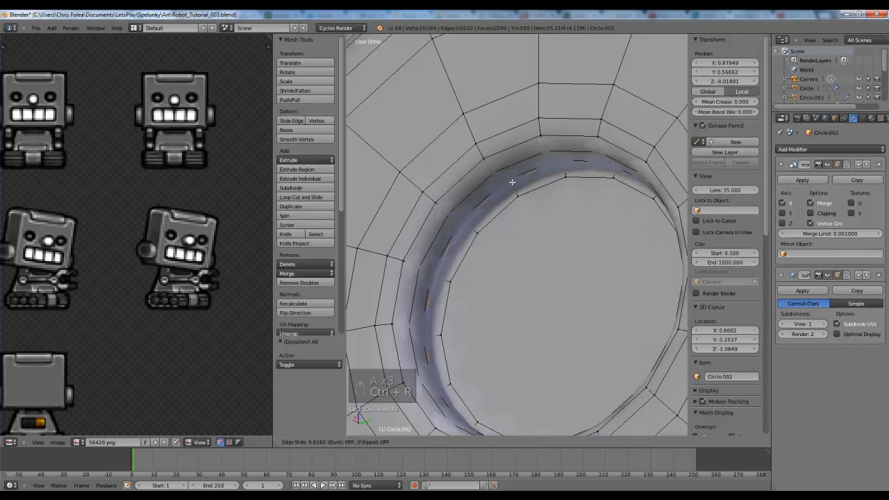
pyautogui.click(516, 185)
# - Select the claw in the right side view and move it -0.315 along Y, away from the body
pyautogui.press('Tab')
pyautogui.scroll(-5, 562, 253)
pyautogui.scroll(-4, 585, 307)
pyautogui.moveTo(561, 253); pyautogui.dragTo(542, 278, button='middle')
pyautogui.scroll(-5, 585, 306)
pyautogui.scroll(-6, 536, 284)
pyautogui.scroll(-3, 521, 284)
pyautogui.scroll(-3, 522, 289)
pyautogui.scroll(-4, 541, 277)
pyautogui.scroll(5, 540, 275)
pyautogui.press('KP_3')
pyautogui.press('z')
pyautogui.rightClick(476, 243)
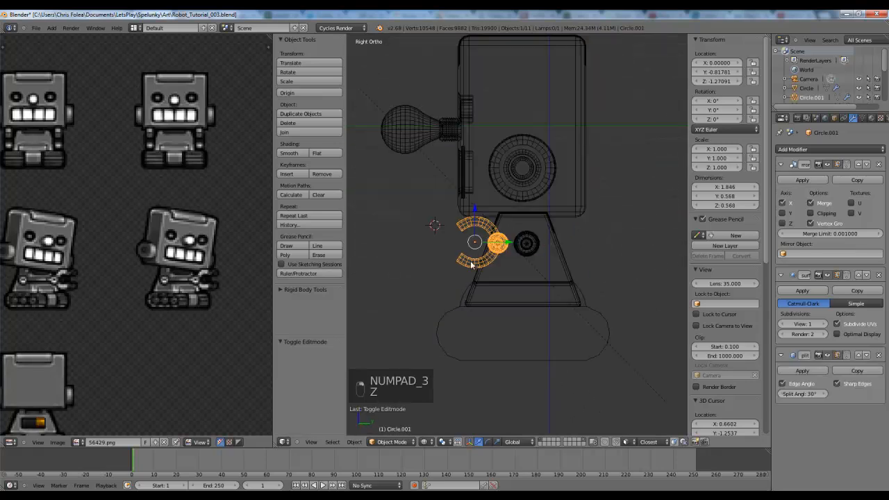
pyautogui.press('z')
pyautogui.press('g')
pyautogui.click(490, 262)
pyautogui.press('z')
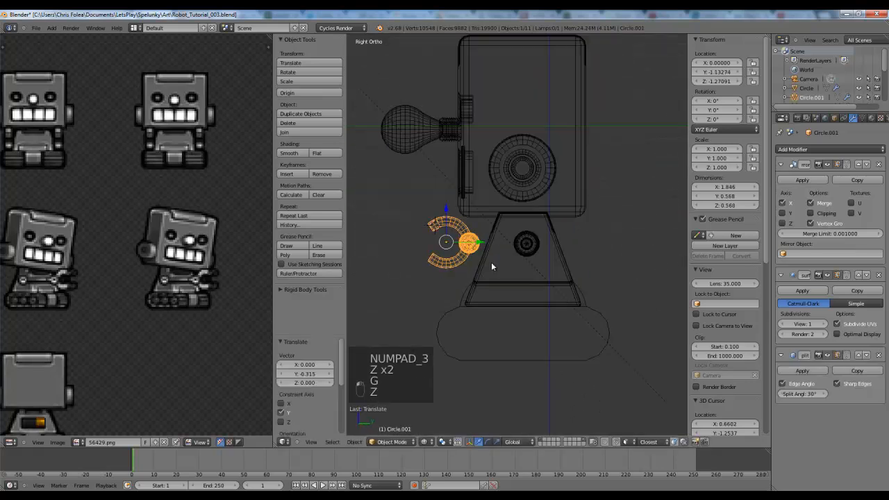
# - Remove the Mirror modifiers from the claw and the shoulder cylinder
pyautogui.press('KP_1')
pyautogui.press('Tab')
pyautogui.scroll(1, 491, 262)
pyautogui.press('a')
pyautogui.press('a')
pyautogui.press('Tab')
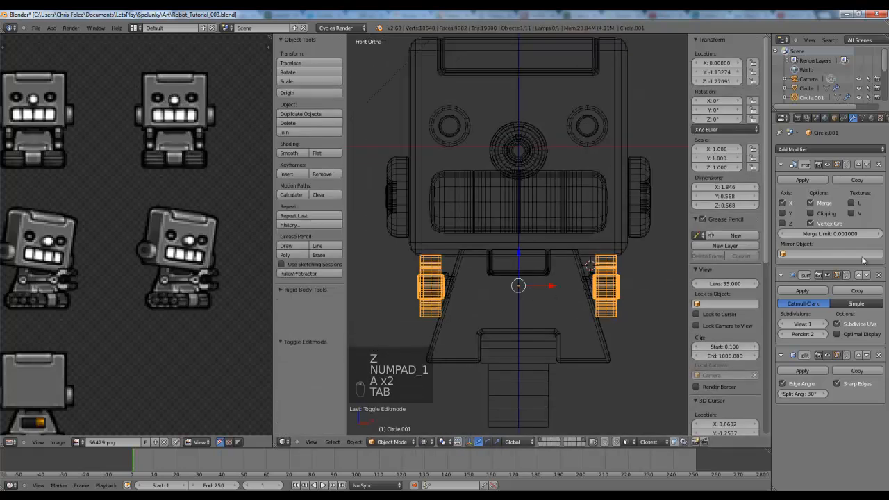
pyautogui.click(878, 167)
pyautogui.rightClick(594, 276)
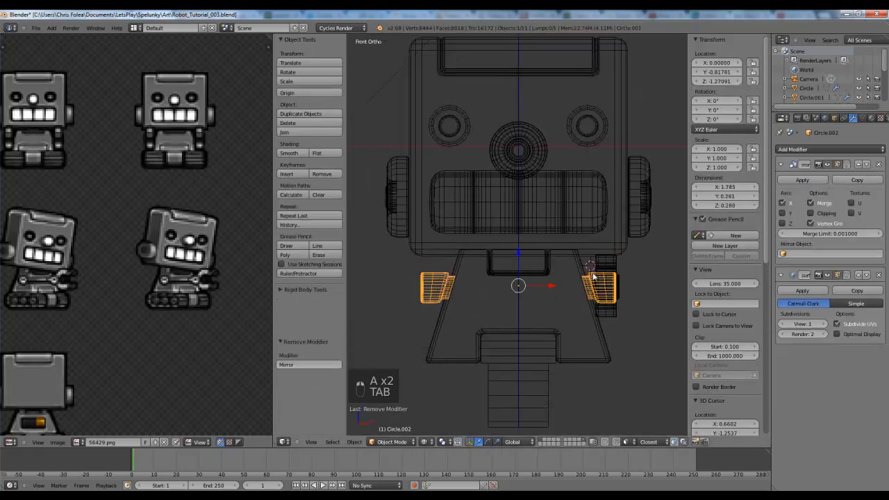
pyautogui.click(878, 165)
# - Move the claw about 0.22 further forward along Y, away from the body, and clear the selection
pyautogui.press('z')
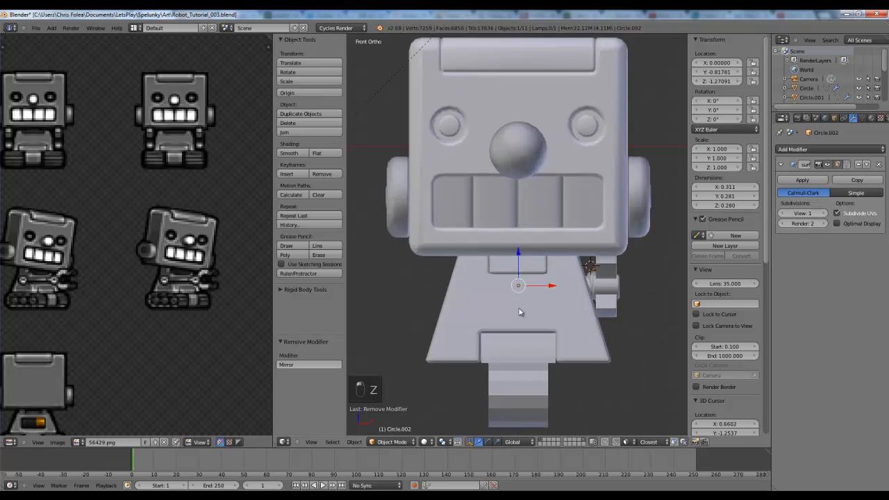
pyautogui.press('KP_3')
pyautogui.rightClick(455, 284)
pyautogui.press('g')
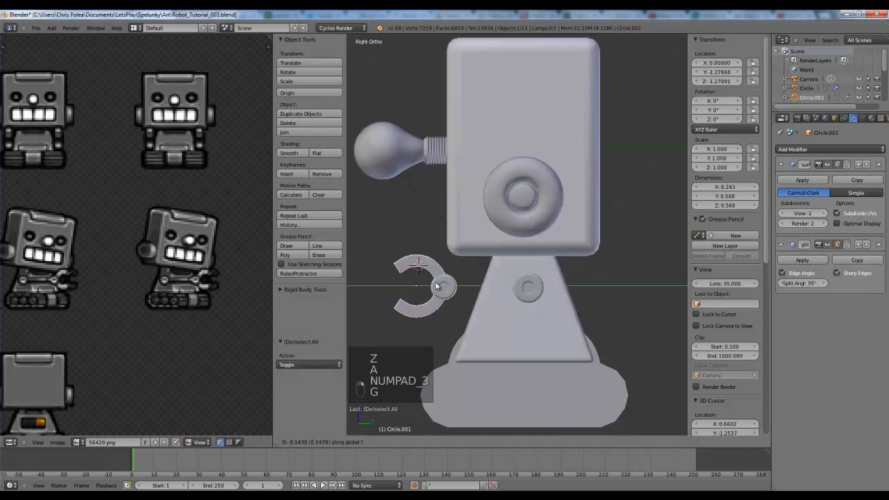
pyautogui.click(429, 284)
pyautogui.scroll(2, 529, 262)
pyautogui.press('a')
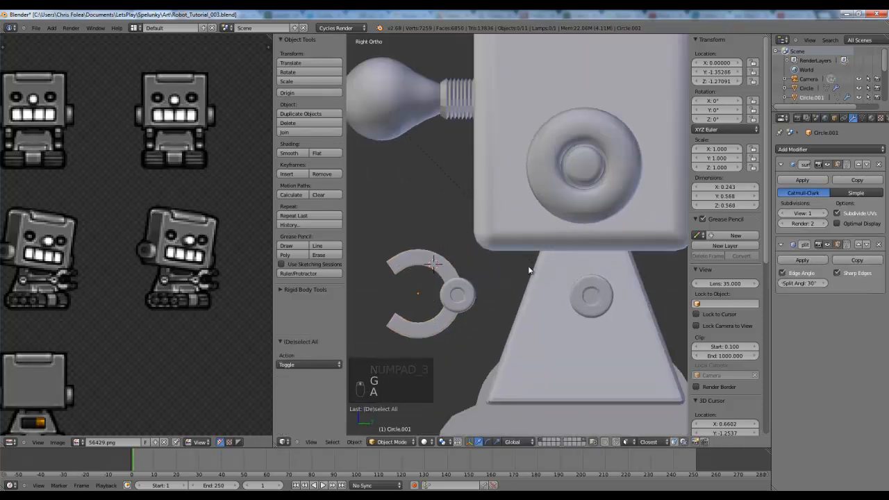
# - Add a Bezier curve at the 3D cursor and open it for editing in the top view
pyautogui.press('z')
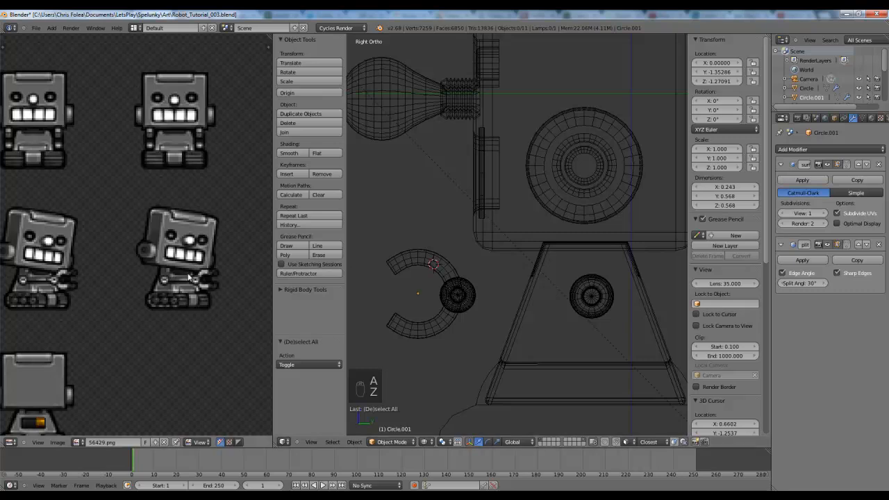
pyautogui.scroll(-5, 458, 324)
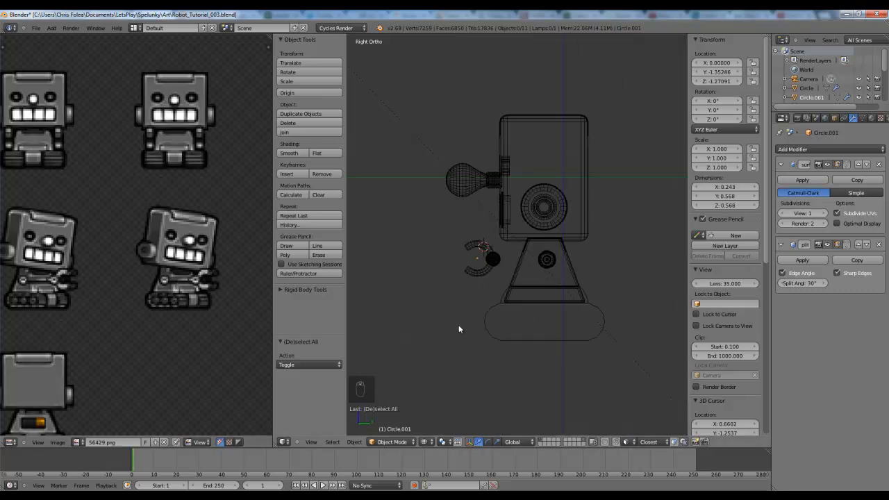
pyautogui.scroll(2, 429, 294)
pyautogui.hotkey('shift', 'a')
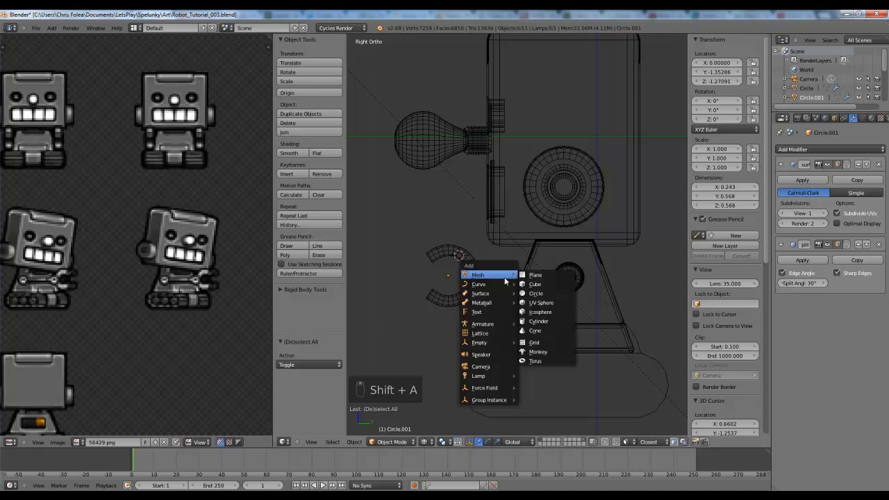
pyautogui.moveTo(507, 284)
pyautogui.click(548, 284)
pyautogui.scroll(-1, 544, 280)
pyautogui.scroll(2, 516, 273)
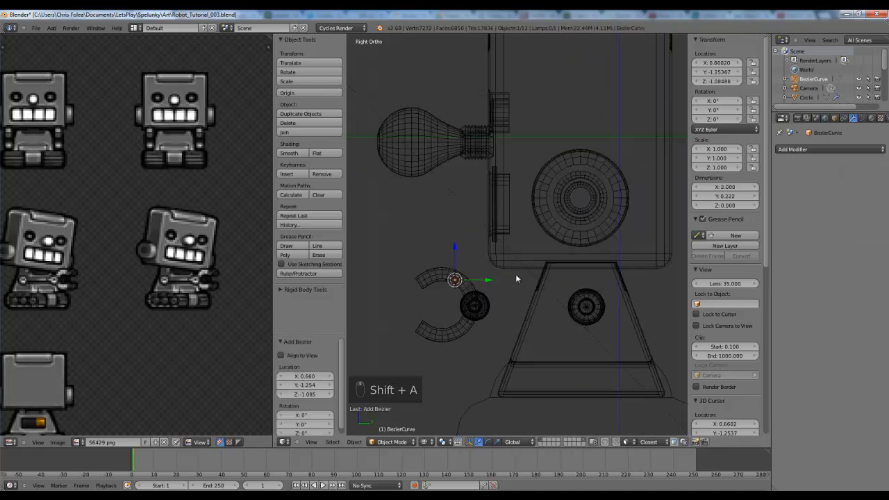
pyautogui.press('KP_7')
pyautogui.scroll(-2, 458, 255)
pyautogui.scroll(-1, 458, 256)
pyautogui.press('Tab')
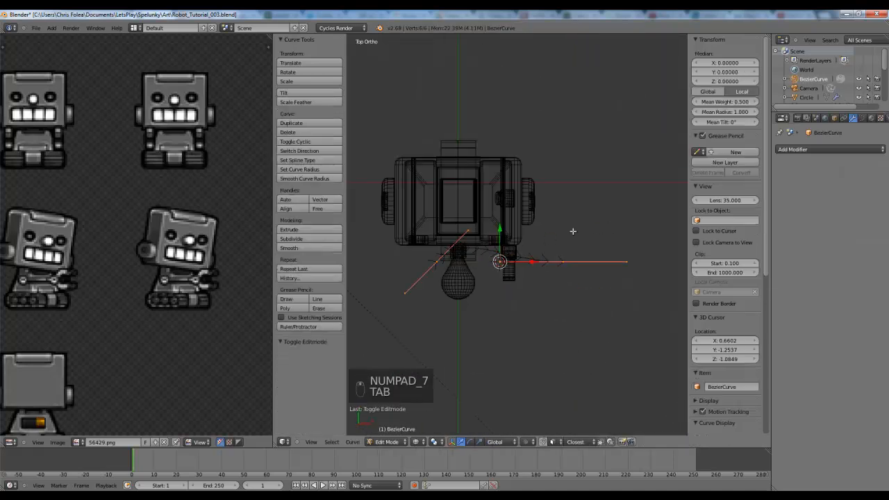
# - Rotate the whole curve about a quarter turn in the top view so that it runs front to back
pyautogui.press('a')
pyautogui.press('a')
pyautogui.press('a')
pyautogui.press('a')
pyautogui.press('r')
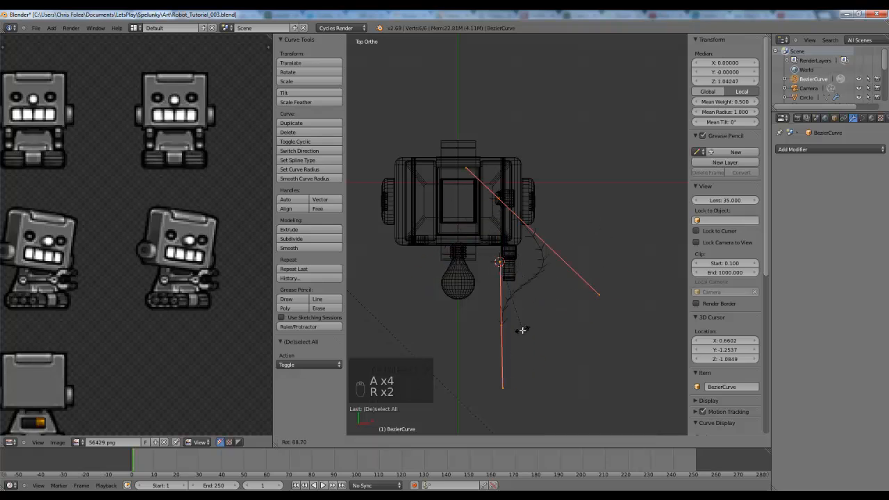
pyautogui.rightClick(541, 312)
pyautogui.press('r')
pyautogui.click(521, 335)
# - Flatten the curve along X by scaling all its points to 0 on that axis
pyautogui.press('a')
pyautogui.rightClick(524, 331)
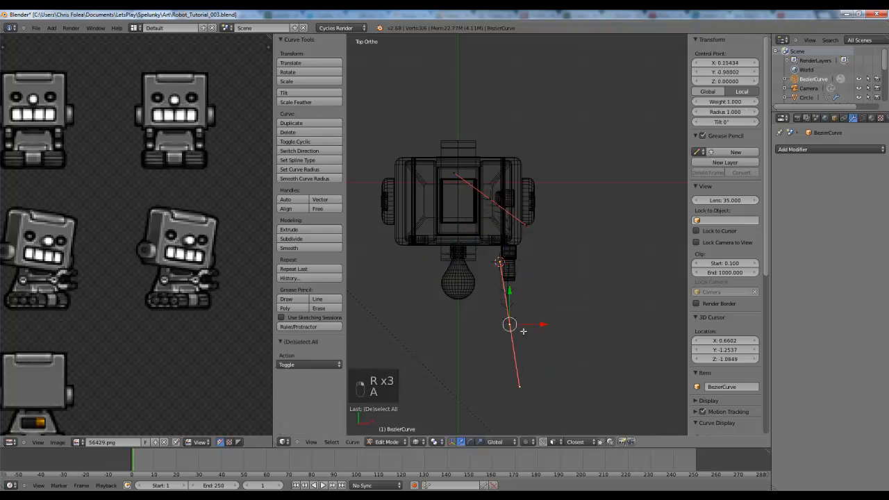
pyautogui.press('x')
pyautogui.press('s')
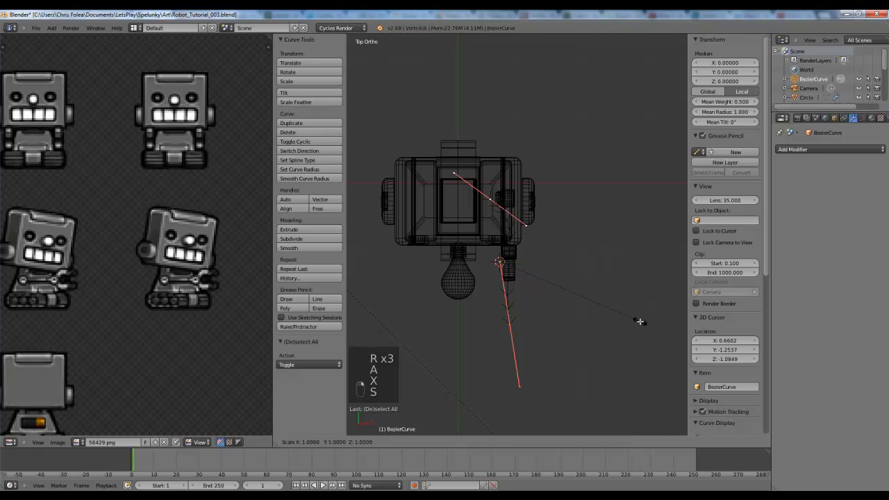
pyautogui.rightClick(622, 316)
# - In the right side view, move the curve's rear control point onto the shoulder joint and its front point onto the claw's pivot
pyautogui.press('KP_3')
pyautogui.press('a')
pyautogui.press('a')
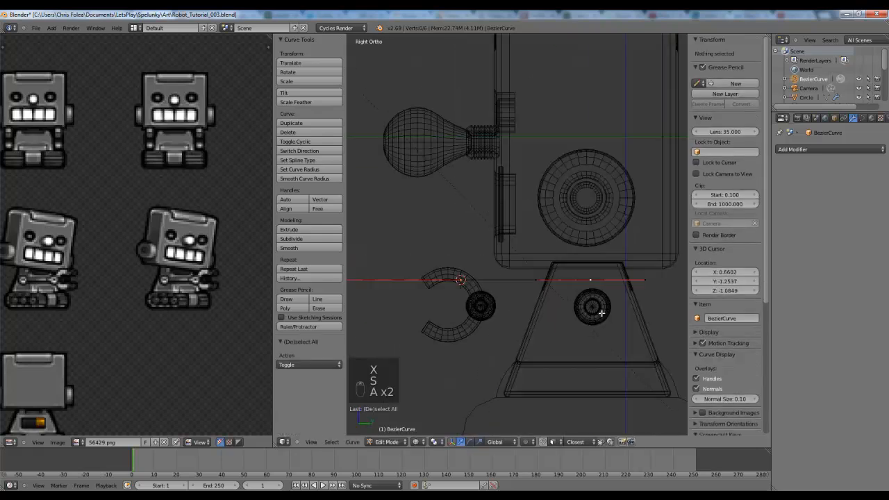
pyautogui.press('g')
pyautogui.click(592, 311)
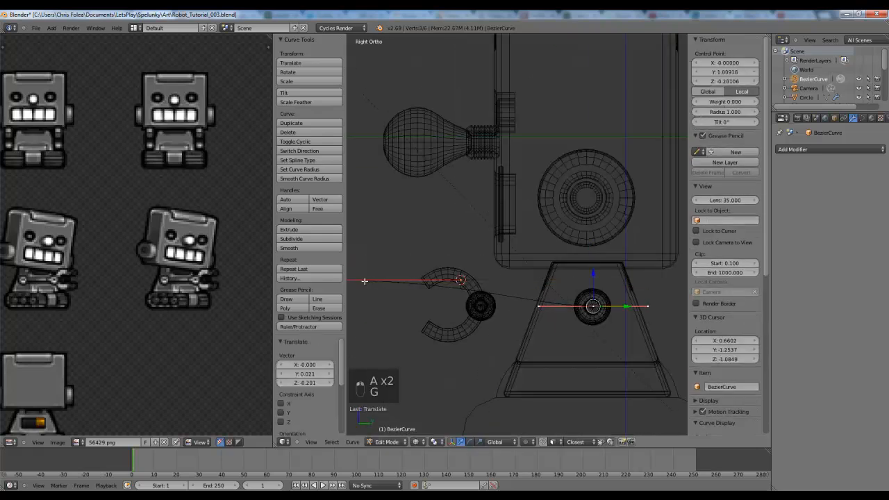
pyautogui.scroll(-3, 383, 275)
pyautogui.press('g')
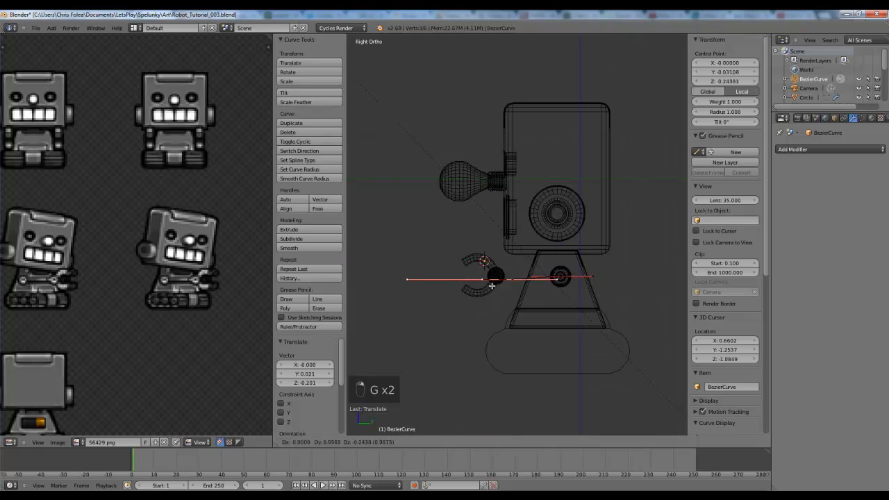
pyautogui.click(504, 281)
# - Shorten the curve's handles along Y, scaling the front point's to about 0.189 and reducing the rear point's too, and leave Edit Mode
pyautogui.scroll(4, 503, 281)
pyautogui.press('s')
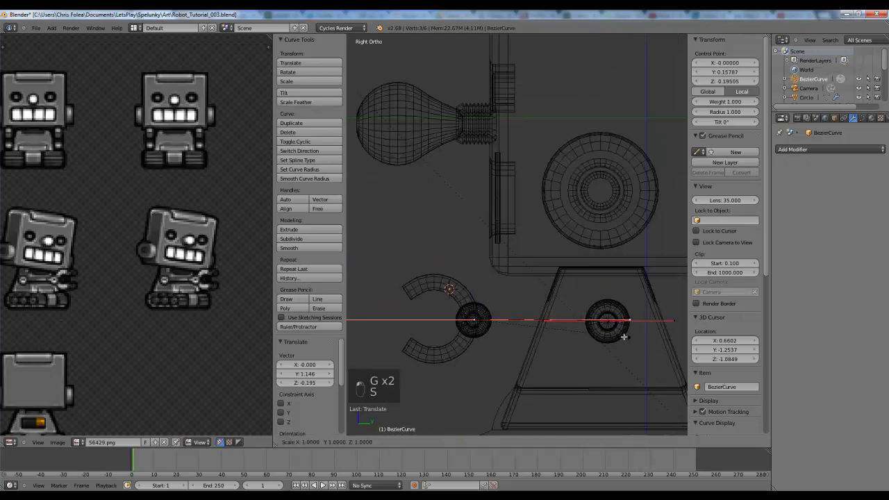
pyautogui.click(501, 327)
pyautogui.press('s')
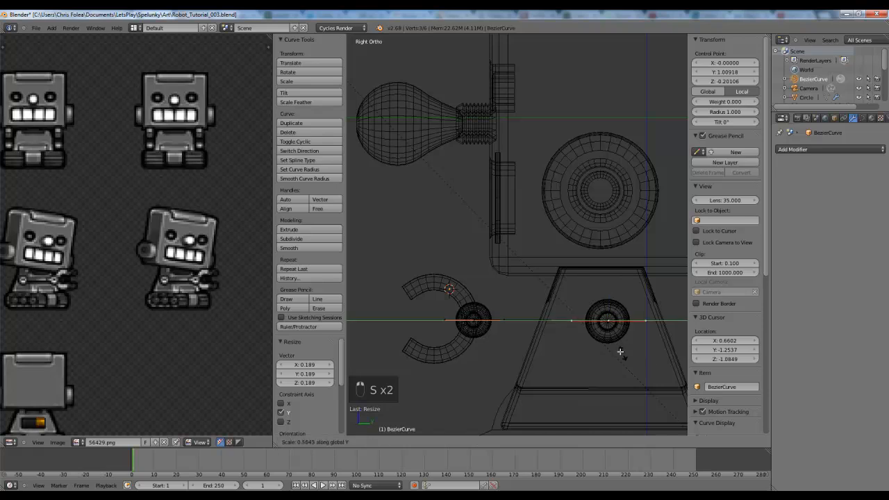
pyautogui.click(613, 346)
pyautogui.press('Tab')
pyautogui.scroll(-3, 615, 345)
pyautogui.press('z')
pyautogui.moveTo(516, 301); pyautogui.dragTo(611, 345, button='middle')
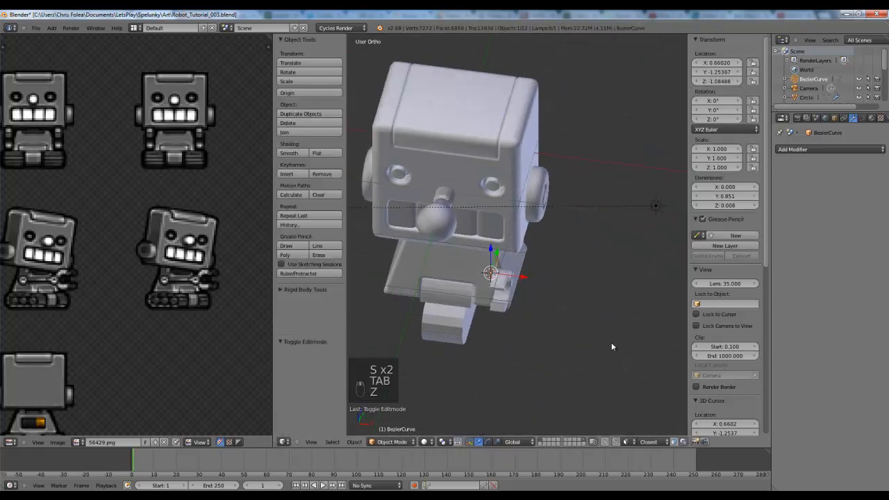
# - Move the whole curve about 0.14 along X in the front view to centre it on the claw's hub
pyautogui.scroll(3, 543, 307)
pyautogui.press('Tab')
pyautogui.press('KP_1')
pyautogui.press('a')
pyautogui.press('a')
pyautogui.press('z')
pyautogui.press('a')
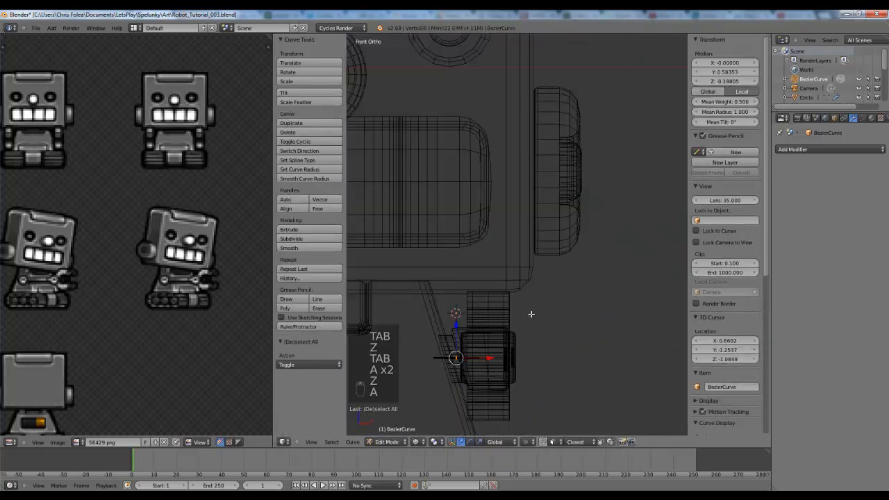
pyautogui.press('g')
pyautogui.press('x')
pyautogui.click(564, 316)
pyautogui.press('KP_3')
pyautogui.press('z')
pyautogui.moveTo(566, 318)
pyautogui.mouseDown(button='middle')
pyautogui.moveTo(544, 266)
pyautogui.moveTo(514, 298)
pyautogui.moveTo(548, 294)
pyautogui.mouseUp(button='middle')
pyautogui.press('z')
pyautogui.press('z')
pyautogui.press('Tab')
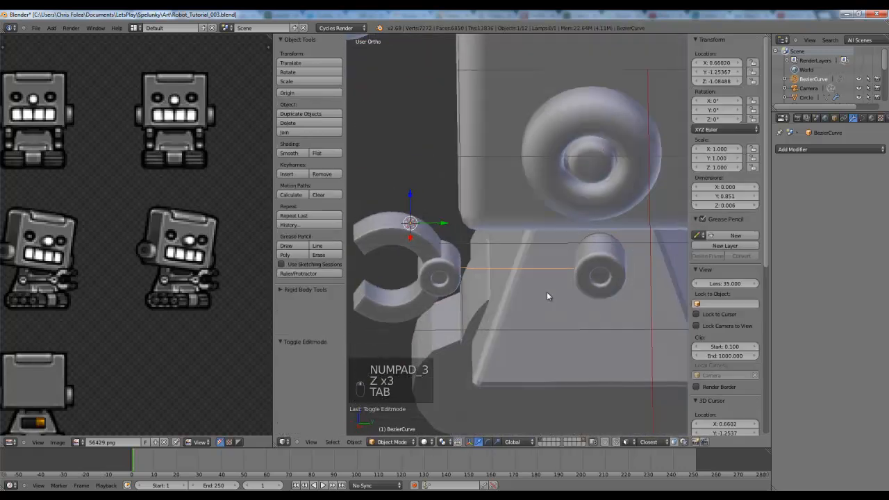
# - Give the curve a bevel depth of 0.048 and set its fill mode to Full
pyautogui.press('KP_3')
pyautogui.click(862, 119)
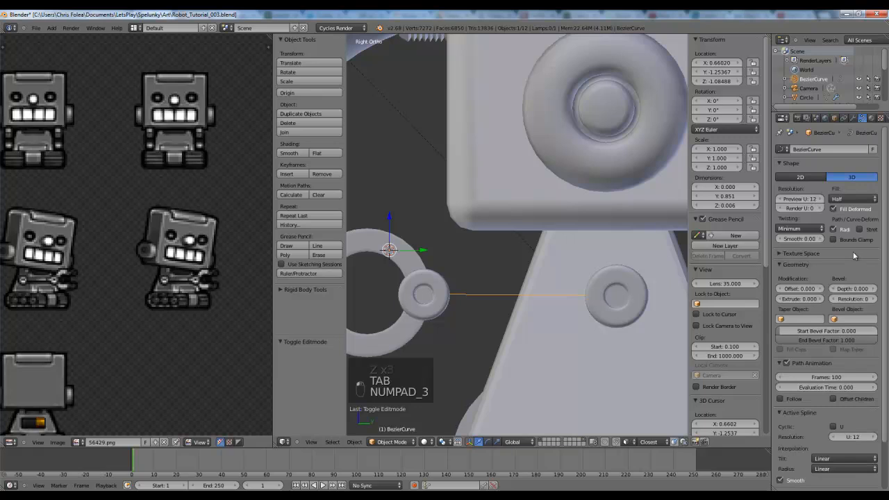
pyautogui.moveTo(848, 287); pyautogui.dragTo(858, 289)
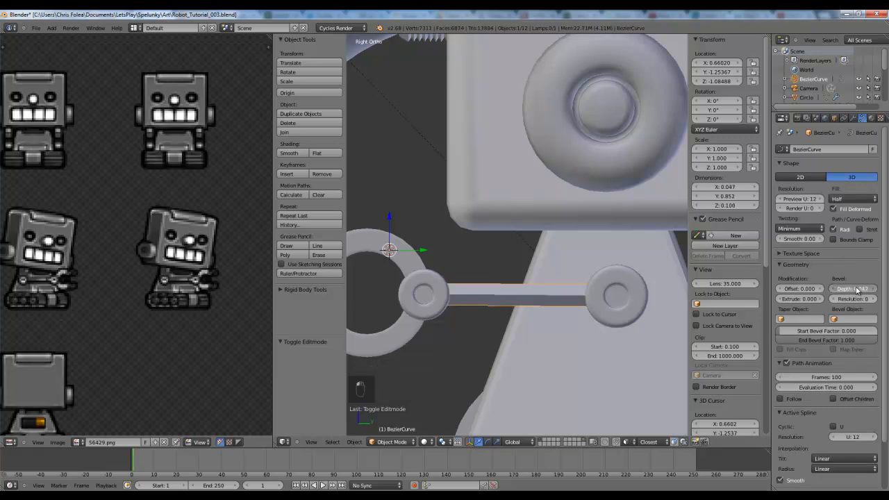
pyautogui.click(845, 199)
pyautogui.click(842, 194)
pyautogui.moveTo(368, 313); pyautogui.dragTo(482, 326, button='middle')
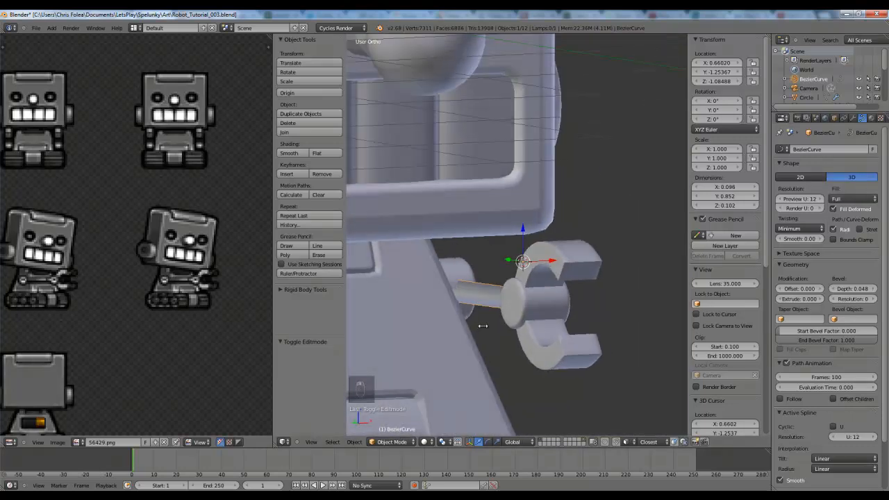
# - Switch the curve's fill mode to Half to compare the shape and set it back to Full
pyautogui.click(841, 199)
pyautogui.click(837, 160)
pyautogui.moveTo(479, 285); pyautogui.dragTo(529, 290, button='middle')
pyautogui.click(843, 200)
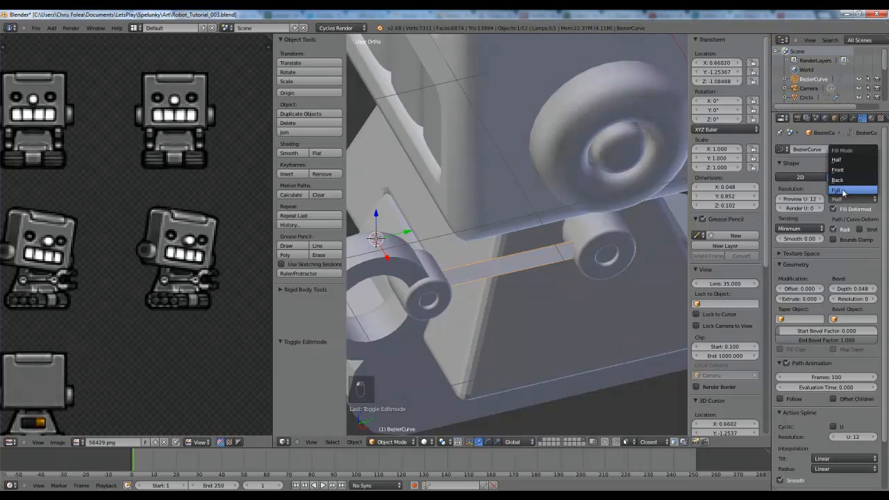
pyautogui.click(842, 191)
# - Raise the curve's bevel resolution to 6 and check the arm's roundness in wireframe
pyautogui.press('KP_3')
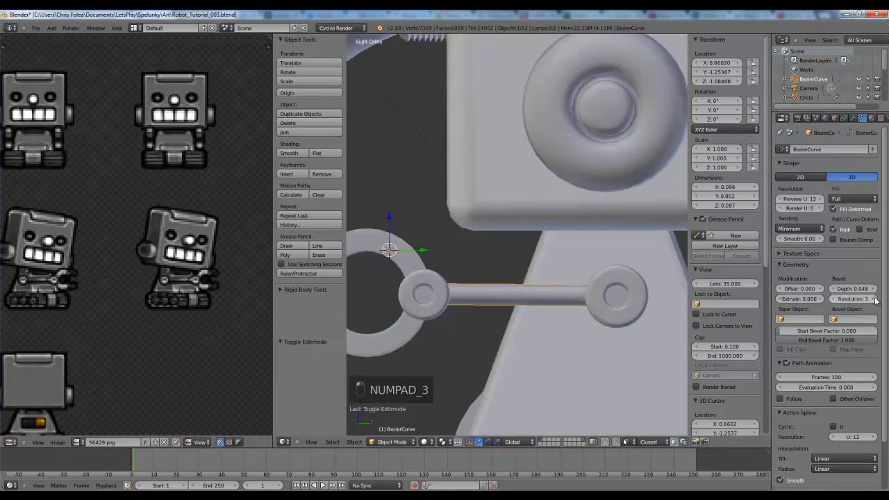
pyautogui.moveTo(483, 265); pyautogui.dragTo(498, 299, button='middle')
pyautogui.press('z')
pyautogui.press('z')
pyautogui.press('z')
pyautogui.press('z')
pyautogui.press('z')
pyautogui.press('z')
pyautogui.press('z')
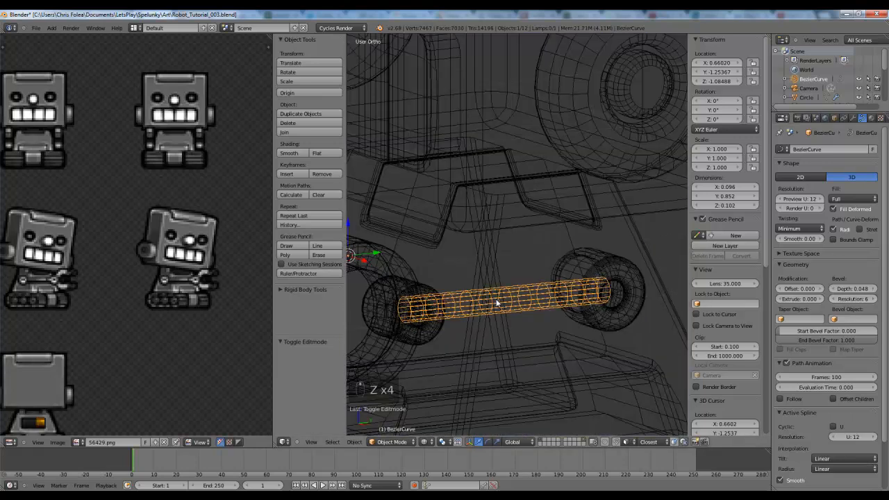
# - Examine the arm tube's cross-section and alignment from the front and the right in wireframe and solid shading
pyautogui.press('KP_3')
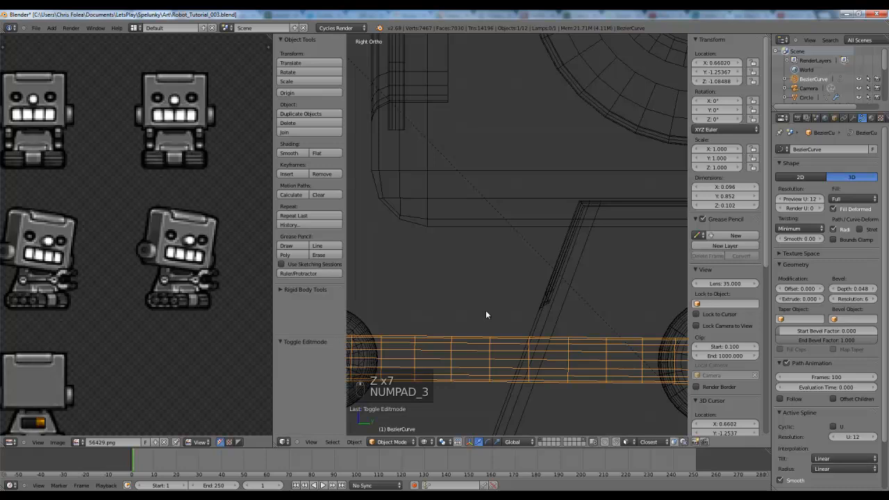
pyautogui.press('KP_1')
pyautogui.keyDown('shift'); pyautogui.moveTo(485, 309); pyautogui.dragTo(511, 232, button='middle'); pyautogui.keyUp('shift')
pyautogui.scroll(3, 511, 233)
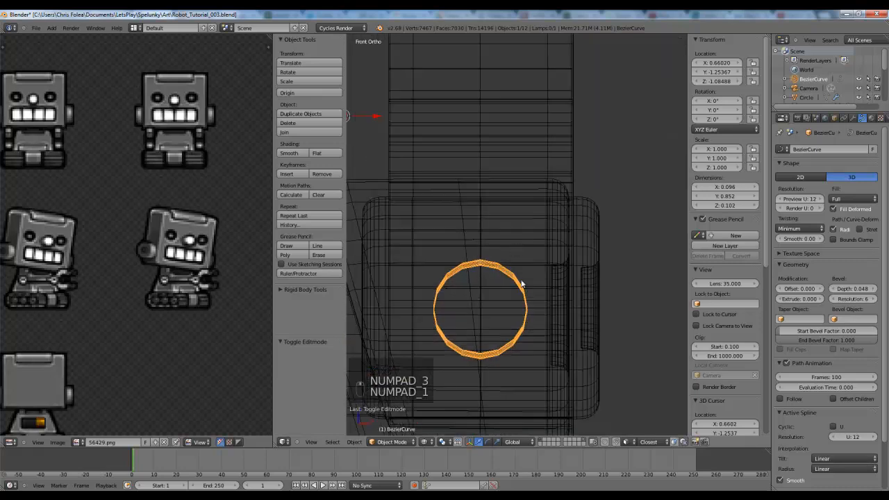
pyautogui.press('z')
pyautogui.press('KP_3')
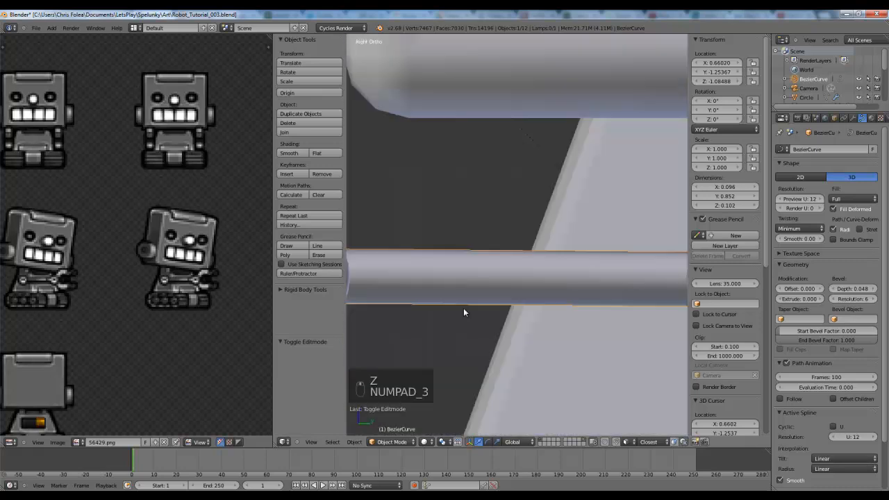
pyautogui.press('z')
pyautogui.press('z')
pyautogui.keyDown('shift'); pyautogui.moveTo(508, 278); pyautogui.dragTo(516, 303, button='middle'); pyautogui.keyUp('shift')
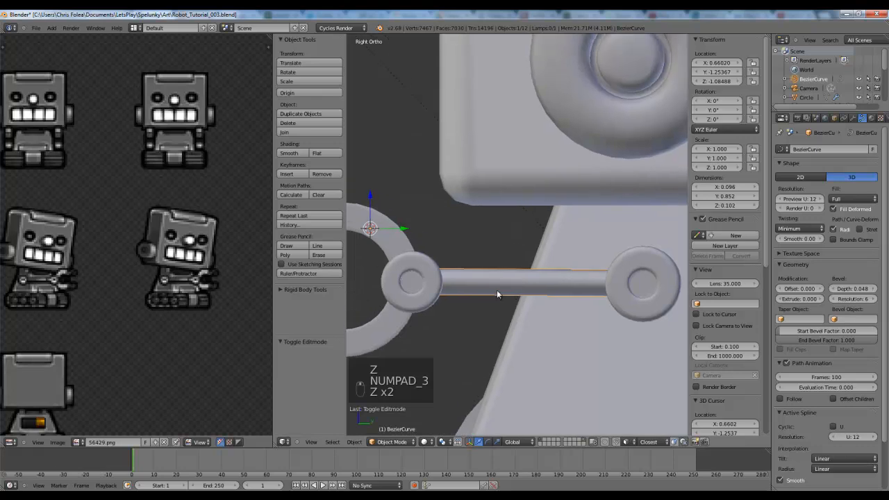
# - Level the arm curve by scaling all its points to 0 along Z in the right side view
pyautogui.scroll(-2, 498, 288)
pyautogui.press('z')
pyautogui.press('Tab')
pyautogui.press('a')
pyautogui.press('a')
pyautogui.press('a')
pyautogui.press('a')
pyautogui.press('s')
pyautogui.rightClick(608, 310)
pyautogui.press('z')
pyautogui.press('z')
pyautogui.press('s')
pyautogui.press('0')
pyautogui.press('Return')
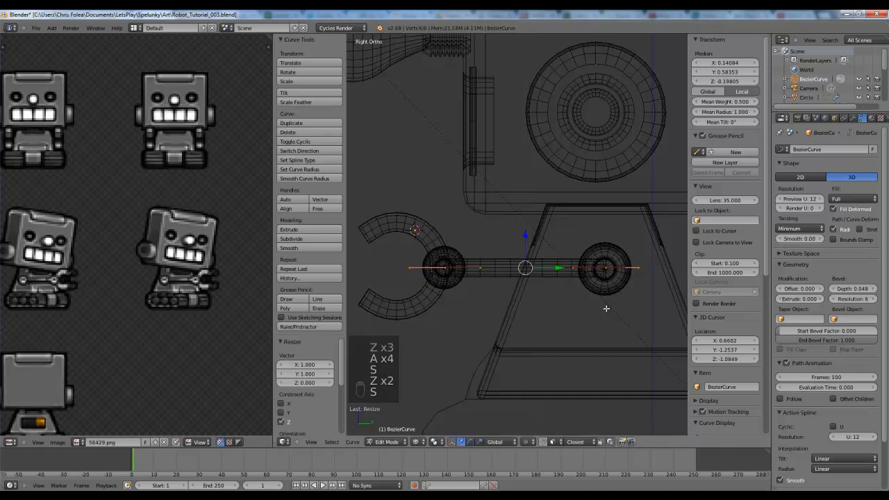
# - Nudge the claw along Z to line its hub up with the arm curve
pyautogui.press('Tab')
pyautogui.rightClick(460, 286)
pyautogui.scroll(4, 497, 292)
pyautogui.keyDown('shift'); pyautogui.moveTo(497, 292); pyautogui.dragTo(549, 277, button='middle'); pyautogui.keyUp('shift')
pyautogui.press('g')
pyautogui.press('z')
pyautogui.click(543, 286)
pyautogui.press('z')
pyautogui.press('z')
pyautogui.press('z')
pyautogui.press('z')
pyautogui.press('z')
pyautogui.press('z')
pyautogui.press('z')
pyautogui.press('z')
pyautogui.keyDown('shift'); pyautogui.moveTo(543, 286); pyautogui.dragTo(469, 283, button='middle'); pyautogui.keyUp('shift')
pyautogui.scroll(-3, 469, 283)
pyautogui.press('z')
pyautogui.rightClick(448, 264)
pyautogui.rightClick(414, 277)
pyautogui.press('g')
pyautogui.rightClick(415, 275)
pyautogui.scroll(-1, 573, 267)
pyautogui.press('a')
pyautogui.keyDown('shift'); pyautogui.moveTo(475, 247); pyautogui.dragTo(549, 311, button='middle'); pyautogui.keyUp('shift')
# - Hook the curve's control point at the claw to a new object and leave Edit Mode
pyautogui.rightClick(573, 268)
pyautogui.press('Tab')
pyautogui.scroll(2, 528, 261)
pyautogui.press('a')
pyautogui.rightClick(485, 272)
pyautogui.press('KP_3')
pyautogui.press('z')
pyautogui.press('z')
pyautogui.press('space')
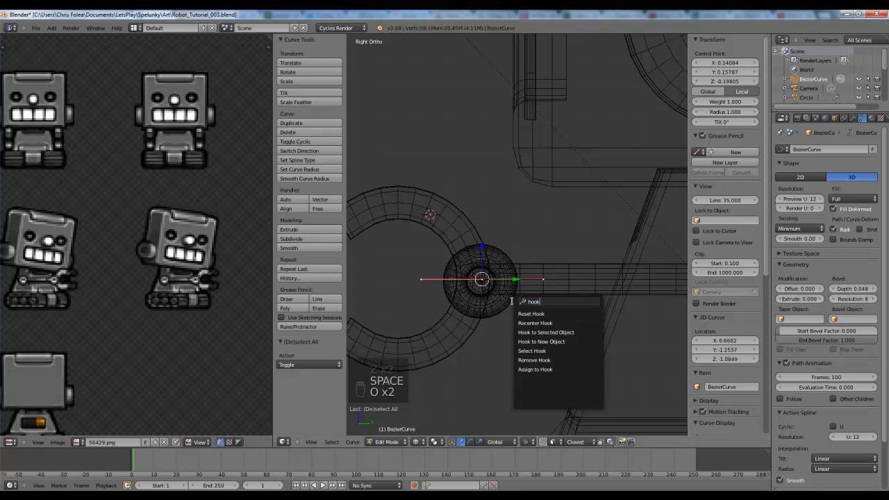
pyautogui.click(548, 341)
pyautogui.press('Tab')
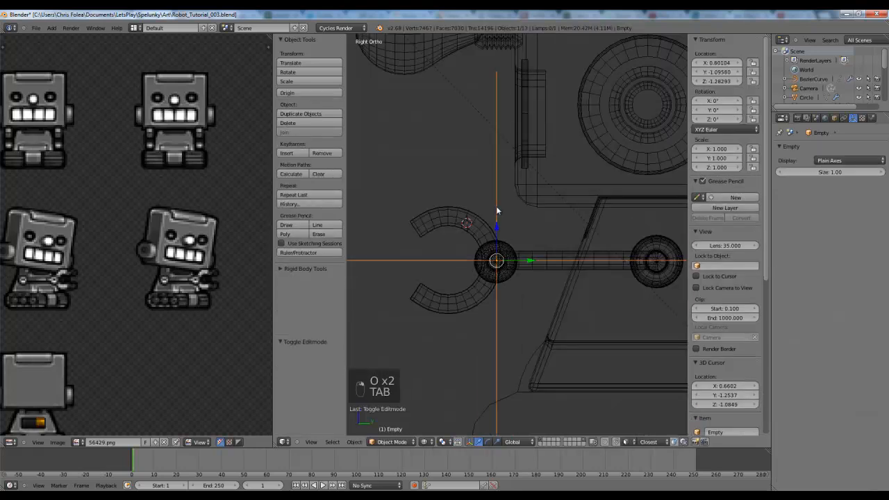
# - Try moving the hook empty to test whether the arm's end follows it
pyautogui.press('z')
pyautogui.press('g')
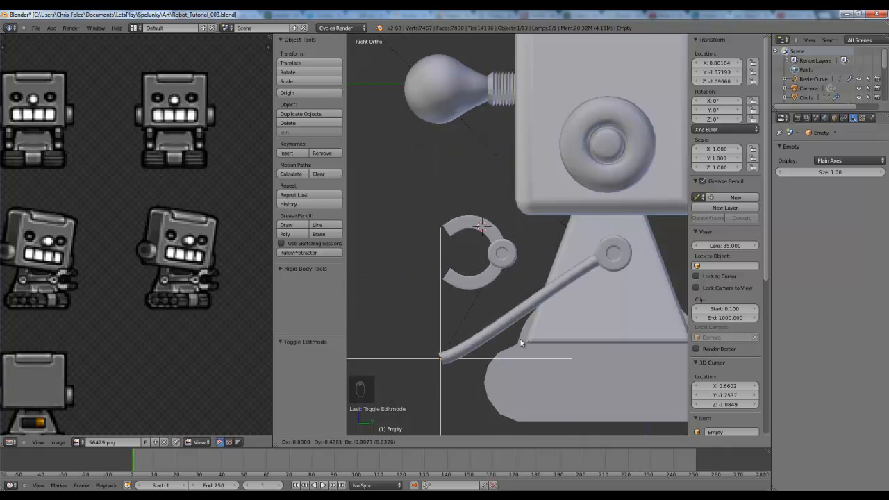
pyautogui.click(497, 258)
pyautogui.scroll(2, 497, 259)
pyautogui.press('z')
pyautogui.press('z')
pyautogui.press('z')
pyautogui.press('z')
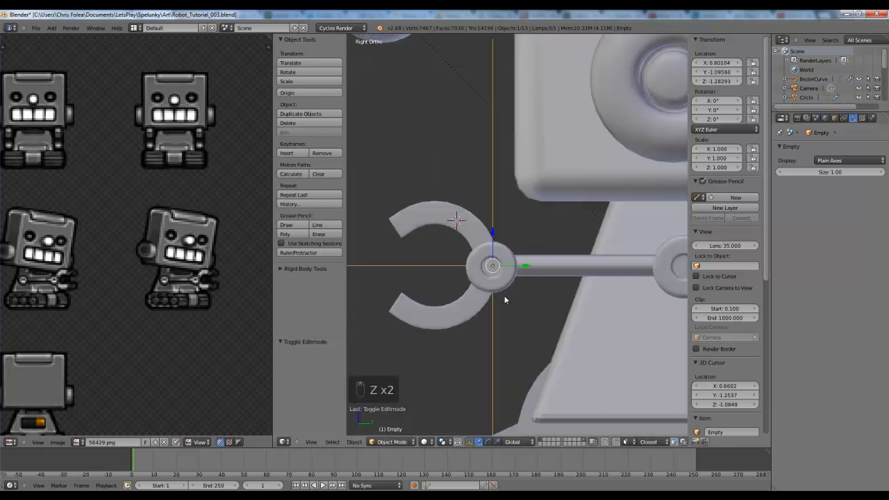
# - Parent the claw to the hook empty with the Object option and clear the selection
pyautogui.rightClick(506, 280)
pyautogui.rightClick(507, 280)
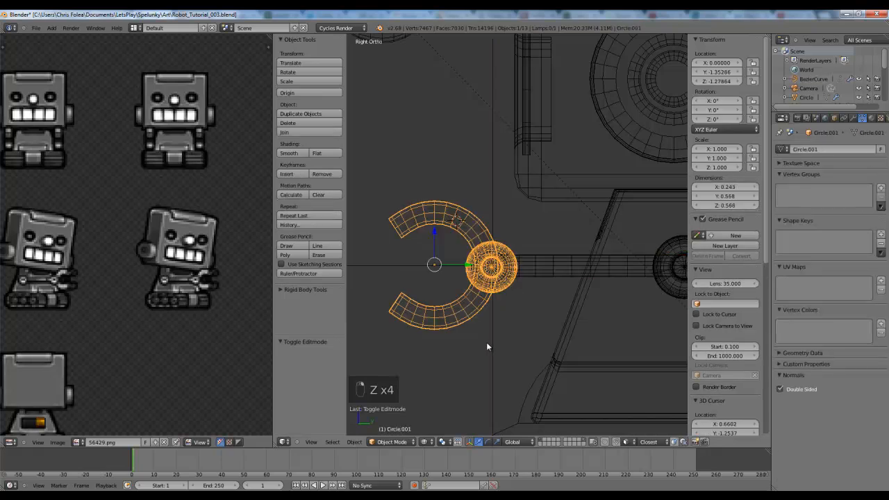
pyautogui.keyDown('shift'); pyautogui.rightClick(496, 323); pyautogui.keyUp('shift')
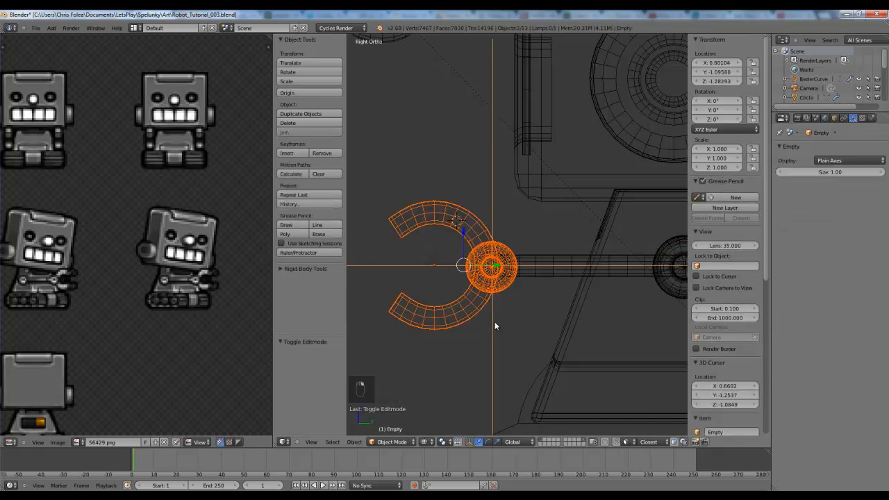
pyautogui.hotkey('ctrl', 'p')
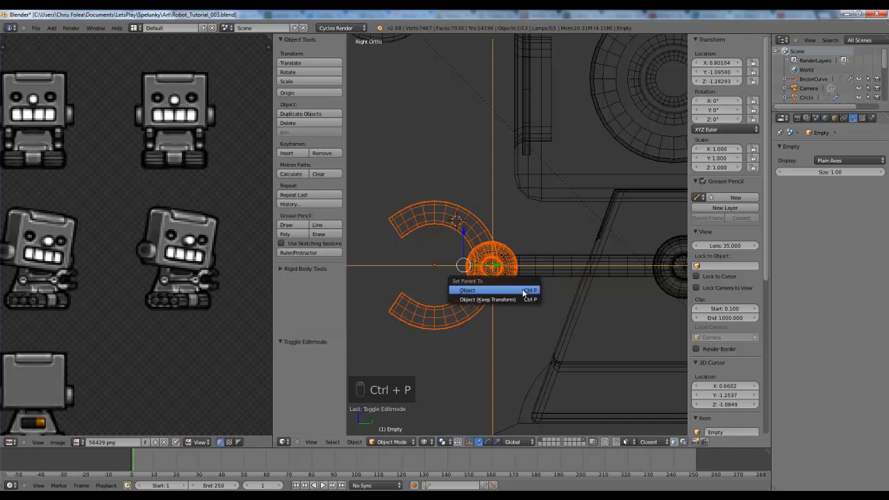
pyautogui.click(522, 291)
pyautogui.press('a')
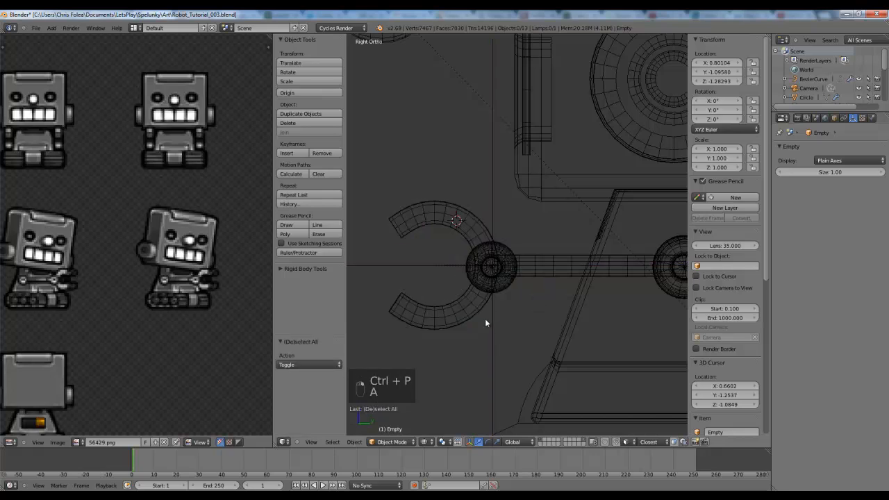
# - Try moving and rotating the empty to test how the claw and the arm follow it
pyautogui.scroll(-3, 484, 318)
pyautogui.rightClick(493, 297)
pyautogui.press('g')
pyautogui.click(518, 292)
pyautogui.press('r')
pyautogui.rightClick(578, 330)
# - Edit the arm curve and slide the front control point's inner handle along Y toward the shoulder
pyautogui.rightClick(556, 267)
pyautogui.press('Tab')
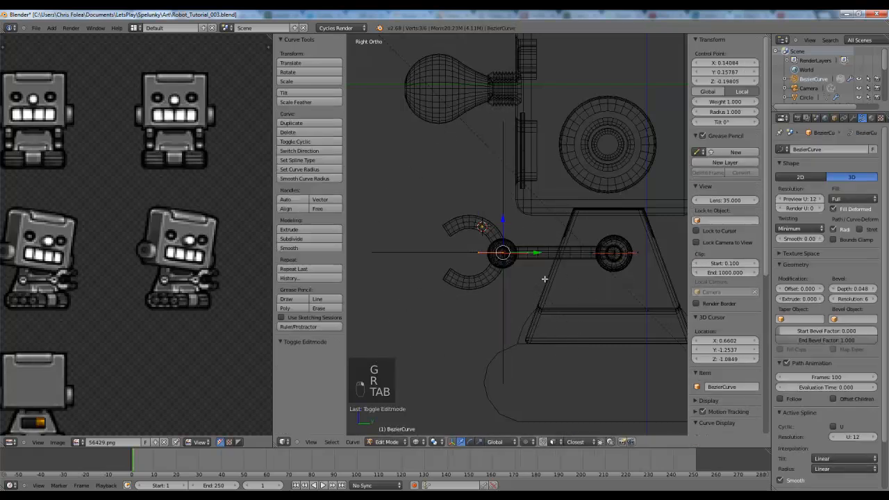
pyautogui.scroll(4, 544, 268)
pyautogui.press('a')
pyautogui.press('a')
pyautogui.rightClick(510, 245)
pyautogui.press('g')
pyautogui.press('g')
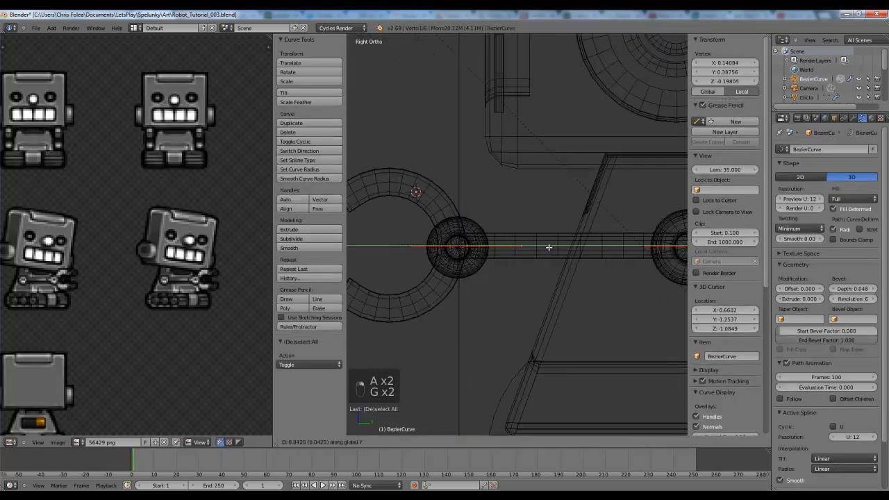
pyautogui.click(576, 248)
pyautogui.press('a')
# - Slide the shoulder control point's inner handle along Y toward the claw and finish editing the arm curve
pyautogui.keyDown('shift'); pyautogui.moveTo(656, 240); pyautogui.dragTo(605, 249, button='middle'); pyautogui.keyUp('shift')
pyautogui.rightClick(592, 256)
pyautogui.press('g')
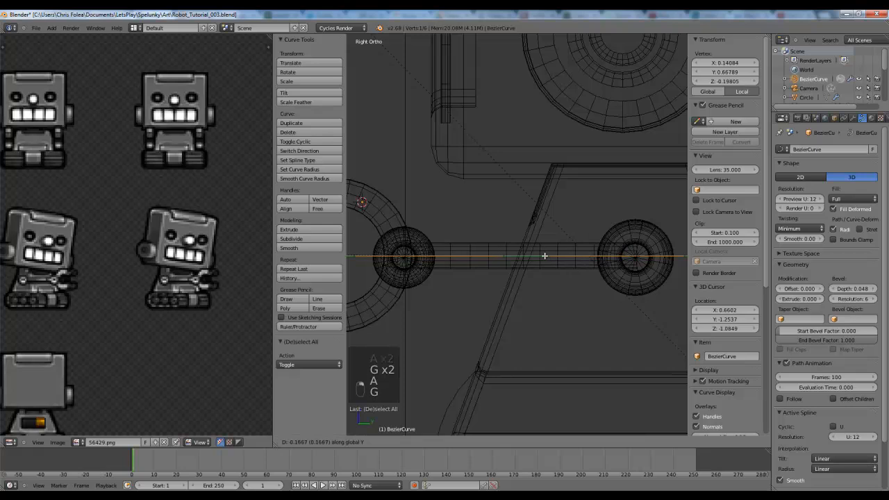
pyautogui.click(542, 256)
pyautogui.press('Tab')
# - Try moving the hook empty in wireframe and solid shading to test how the arm bends
pyautogui.scroll(-1, 486, 274)
pyautogui.scroll(-2, 479, 277)
pyautogui.rightClick(449, 304)
pyautogui.press('g')
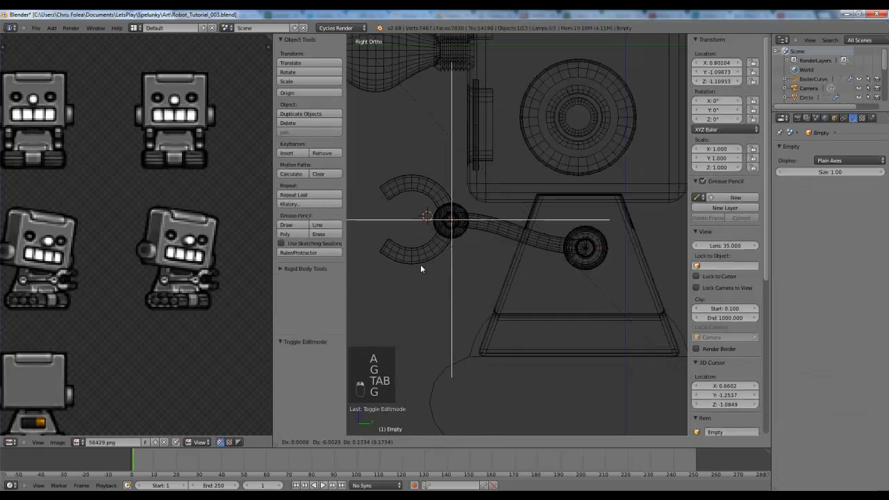
pyautogui.rightClick(403, 342)
pyautogui.scroll(-2, 514, 275)
pyautogui.press('z')
pyautogui.press('g')
pyautogui.rightClick(532, 327)
# - Try rotating the hook empty freely to test how the claw and arm twist
pyautogui.press('r')
pyautogui.press('r')
pyautogui.rightClick(578, 245)
pyautogui.press('r')
pyautogui.press('r')
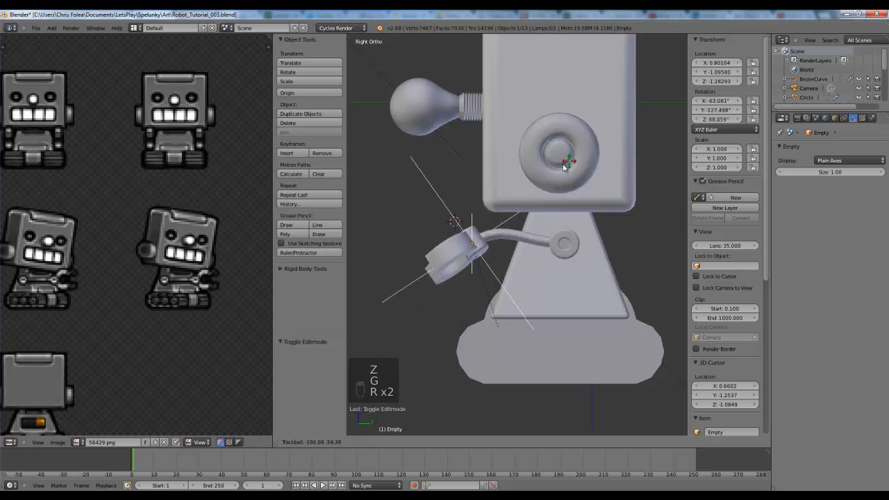
pyautogui.rightClick(526, 264)
# - Duplicate the empty, claw, arm curve and shoulder joint together, placing the copy -2.06 along X in front view
pyautogui.press('z')
pyautogui.scroll(2, 473, 256)
pyautogui.press('a')
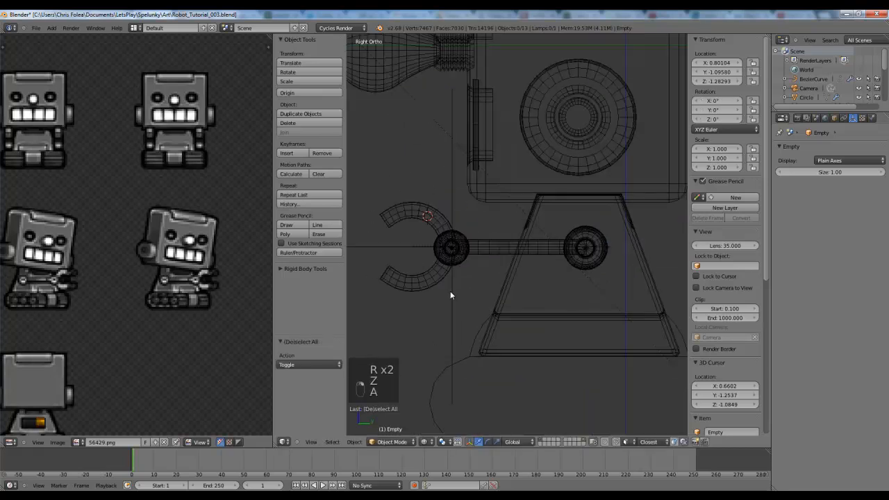
pyautogui.rightClick(451, 295)
pyautogui.keyDown('shift'); pyautogui.rightClick(435, 268); pyautogui.keyUp('shift')
pyautogui.keyDown('shift'); pyautogui.rightClick(496, 251); pyautogui.keyUp('shift')
pyautogui.keyDown('shift'); pyautogui.rightClick(586, 235); pyautogui.keyUp('shift')
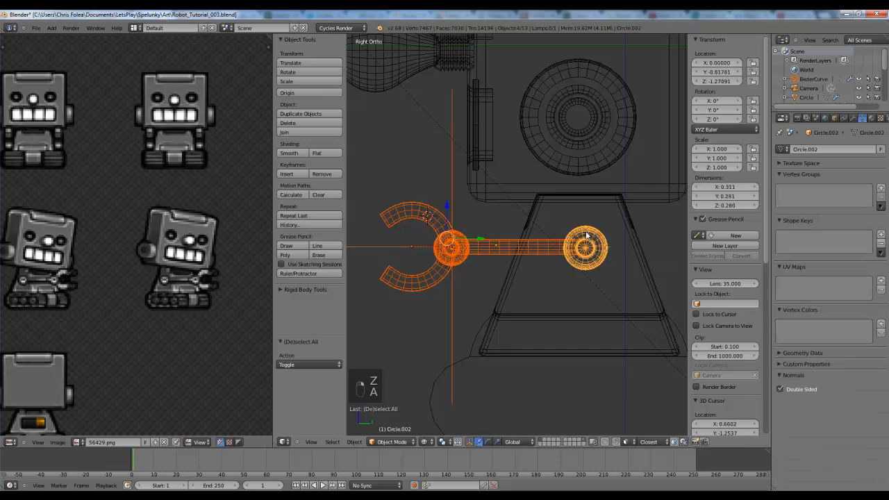
pyautogui.press('KP_1')
pyautogui.hotkey('shift', 'd')
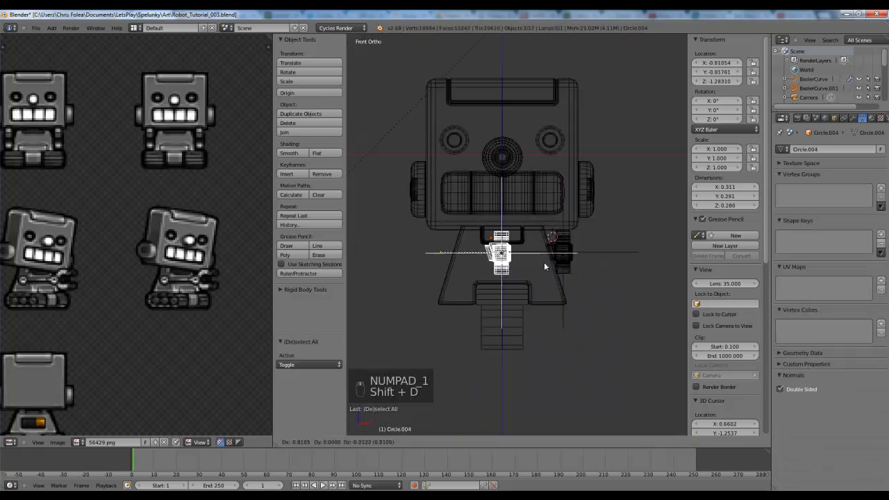
pyautogui.click(454, 260)
pyautogui.keyDown('shift'); pyautogui.moveTo(455, 260); pyautogui.dragTo(543, 260, button='middle'); pyautogui.keyUp('shift')
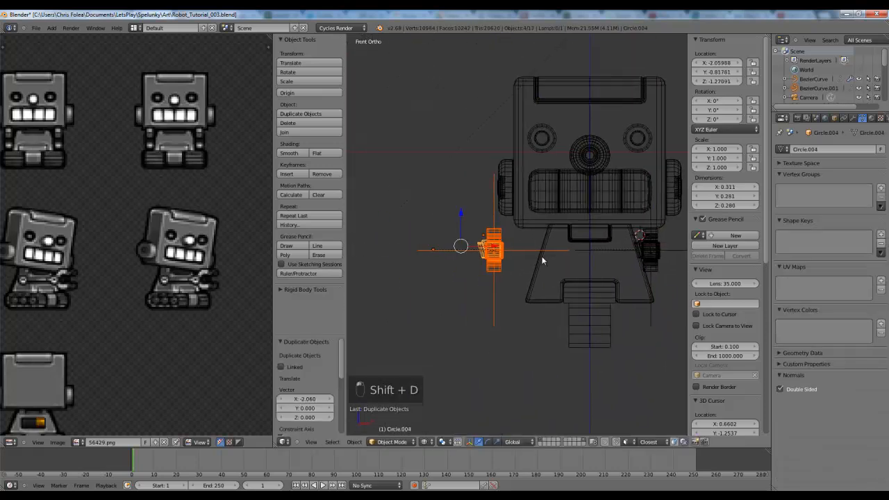
# - Mirror the duplicated arm assembly by scaling it by -1 along X
pyautogui.scroll(2, 543, 260)
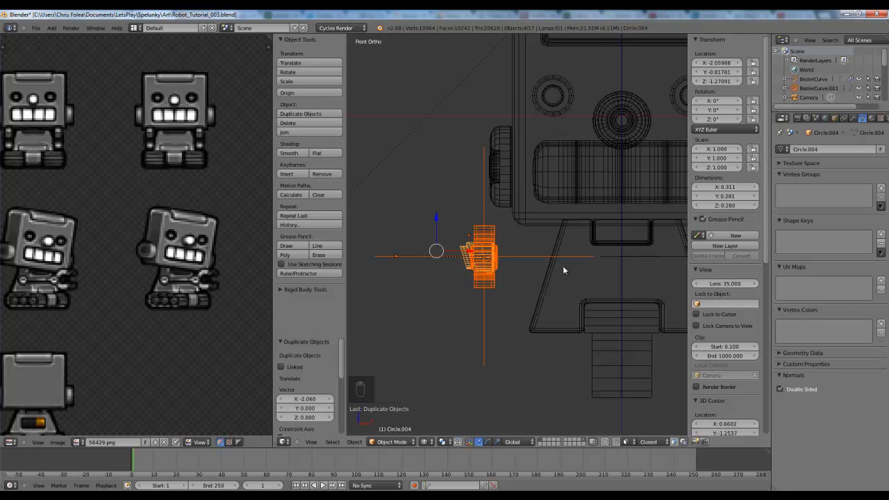
pyautogui.press('s')
pyautogui.press('x')
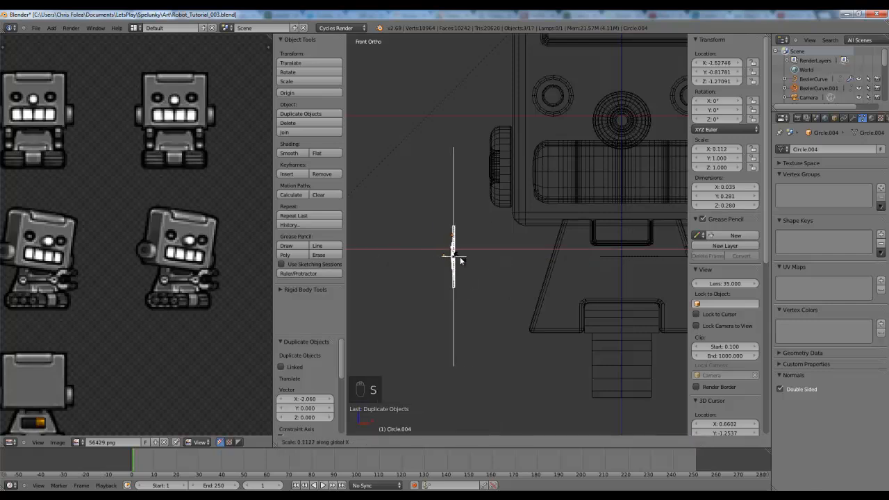
pyautogui.press('-')
pyautogui.press('1')
pyautogui.click(336, 225)
# - Move the mirrored arm along X onto the opposite side of the torso, matching the original arm's placement
pyautogui.scroll(-2, 556, 260)
pyautogui.scroll(2, 563, 262)
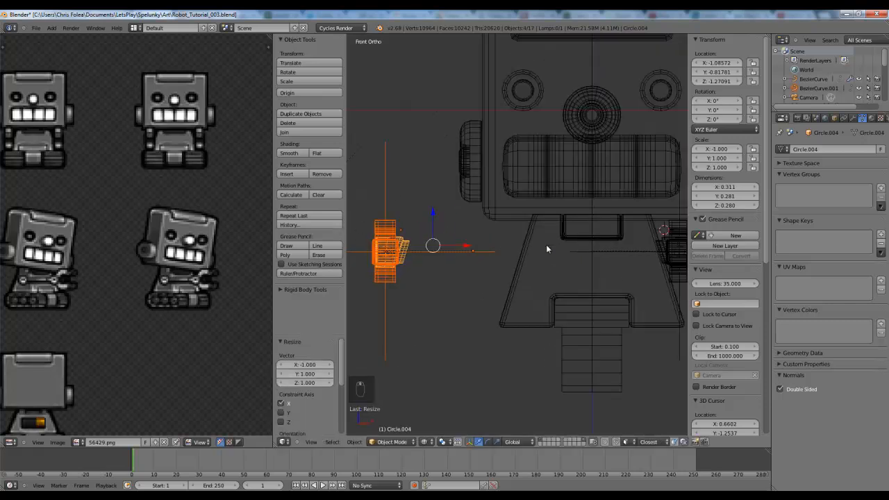
pyautogui.press('g')
pyautogui.press('x')
pyautogui.click(644, 264)
pyautogui.scroll(2, 583, 248)
pyautogui.keyDown('shift'); pyautogui.moveTo(645, 260); pyautogui.dragTo(540, 260, button='middle'); pyautogui.keyUp('shift')
pyautogui.press('g')
pyautogui.press('x')
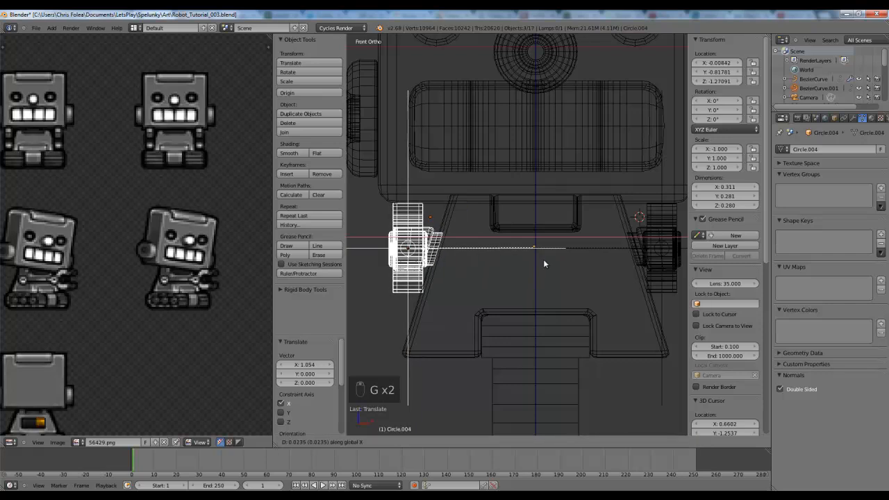
pyautogui.click(543, 259)
# - Try moving the duplicated arm's empty in solid shading to test that its claw and arm follow
pyautogui.press('a')
pyautogui.press('z')
pyautogui.press('g')
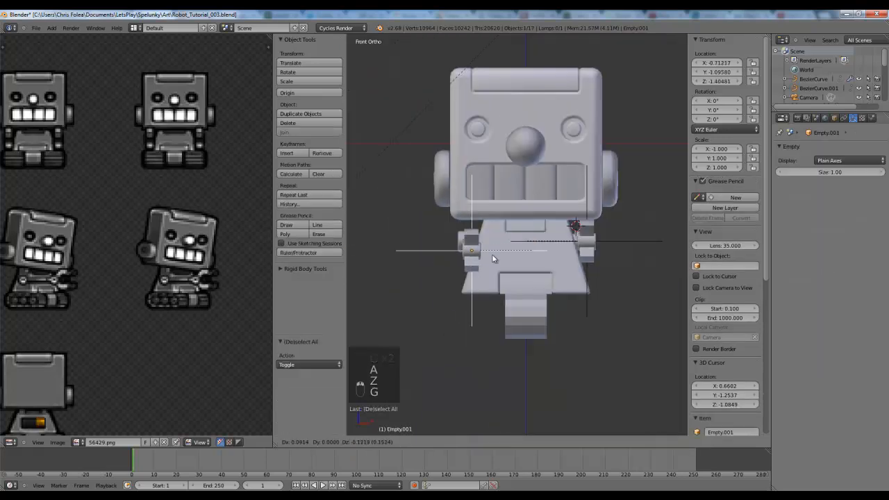
pyautogui.rightClick(479, 283)
pyautogui.moveTo(500, 276); pyautogui.dragTo(588, 280, button='middle')
pyautogui.press('g')
pyautogui.rightClick(503, 310)
pyautogui.press('KP_3')
pyautogui.press('g')
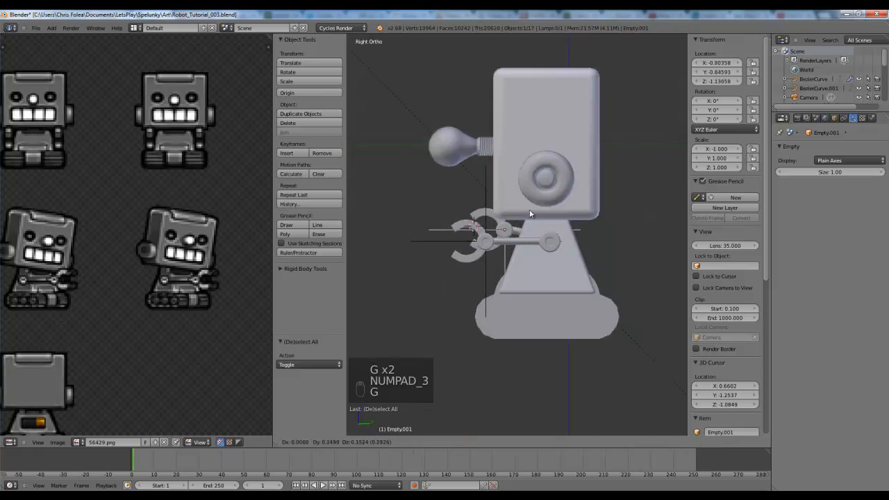
pyautogui.rightClick(504, 272)
# - Try moving the original arm's empty to test that it works independently of the copy
pyautogui.press('a')
pyautogui.scroll(-3, 500, 266)
pyautogui.rightClick(499, 261)
pyautogui.press('g')
pyautogui.rightClick(493, 256)
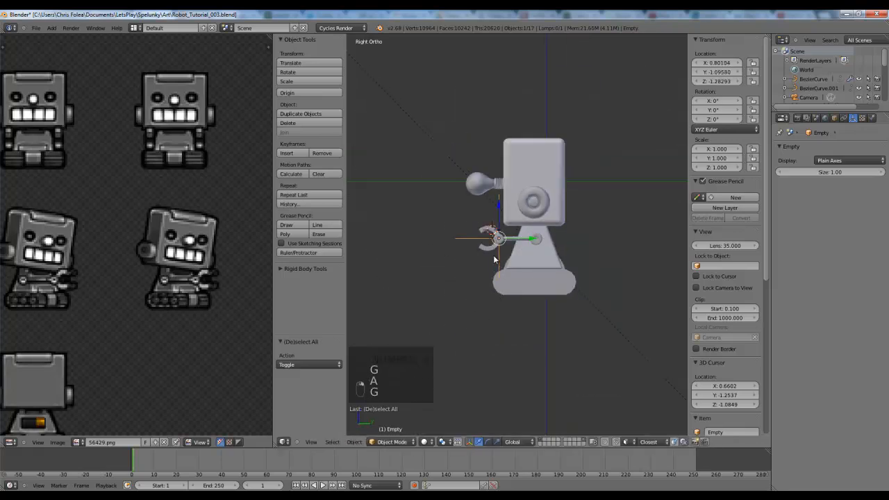
pyautogui.moveTo(493, 256); pyautogui.dragTo(489, 319, button='middle')
pyautogui.press('g')
pyautogui.rightClick(529, 328)
pyautogui.press('a')
# - Return to the wireframe side view and save the file over Robot_Tutorial_003.blend
pyautogui.press('KP_1')
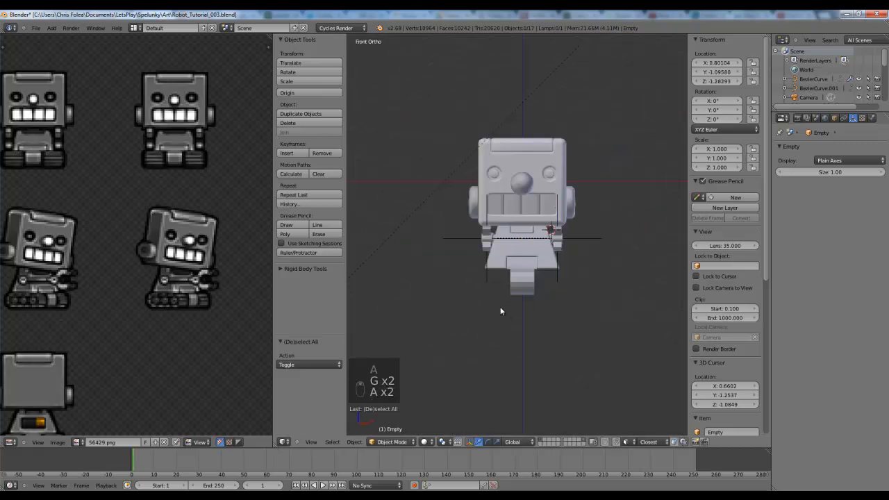
pyautogui.scroll(4, 562, 231)
pyautogui.press('KP_3')
pyautogui.press('z')
pyautogui.scroll(-3, 567, 231)
pyautogui.scroll(3, 556, 245)
pyautogui.hotkey('ctrl', 's')
pyautogui.click(550, 248)
pyautogui.keyDown('shift'); pyautogui.moveTo(549, 250); pyautogui.dragTo(555, 287, button='middle'); pyautogui.keyUp('shift')
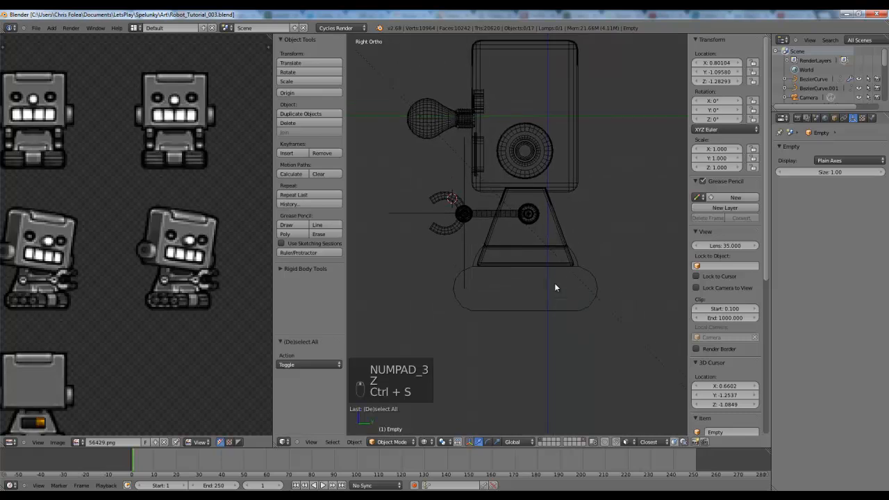
pyautogui.scroll(-5, 59, 278)
pyautogui.scroll(1, 59, 277)
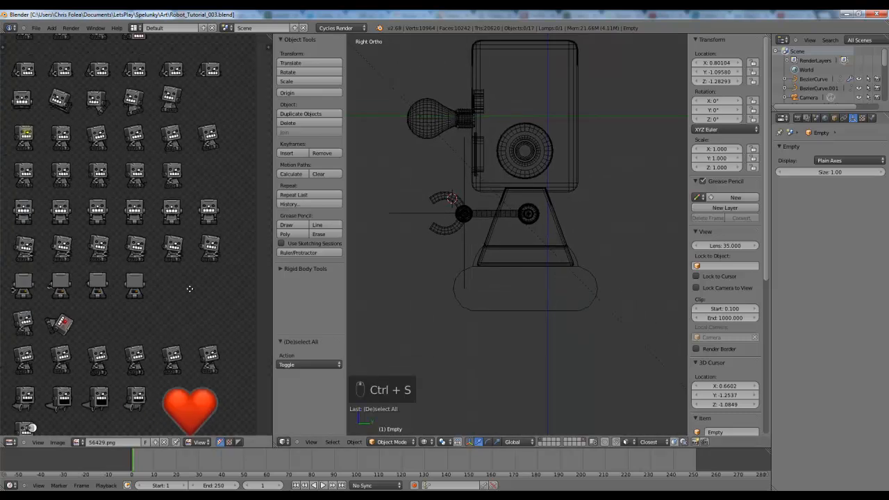
pyautogui.scroll(2, 128, 283)
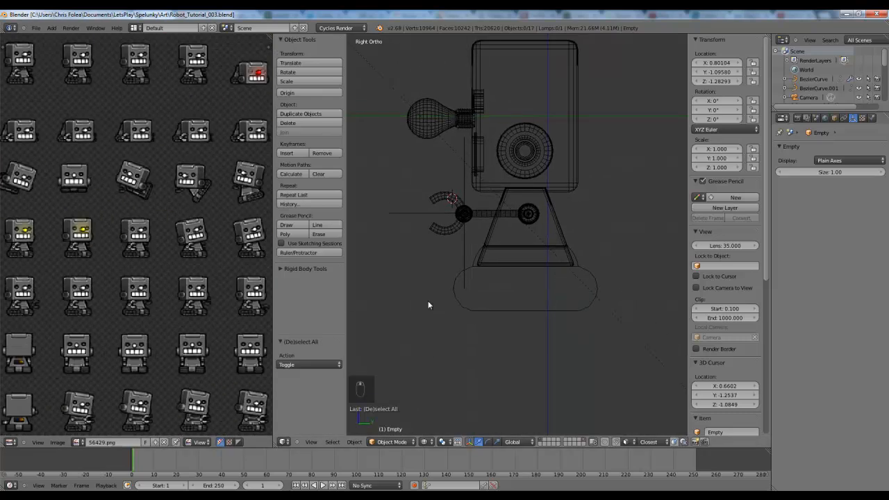
pyautogui.hotkey('shift', 'a')
pyautogui.moveTo(490, 312)
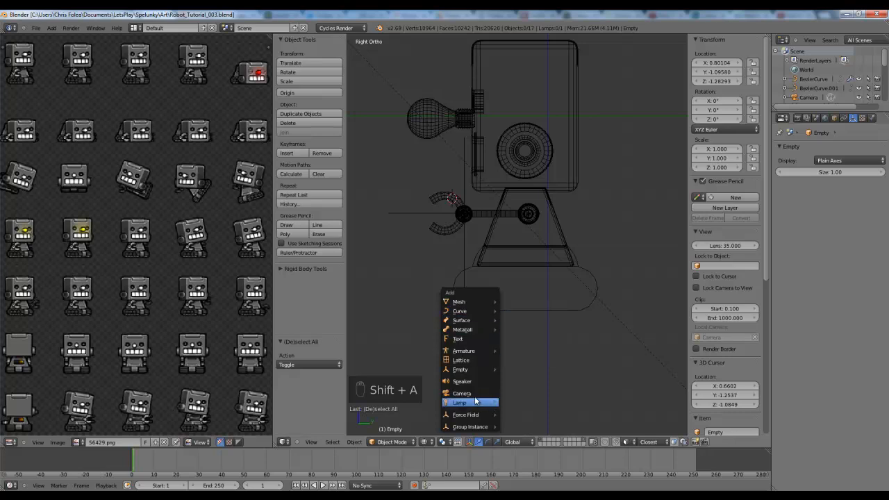
pyautogui.moveTo(458, 313)
pyautogui.click(526, 321)
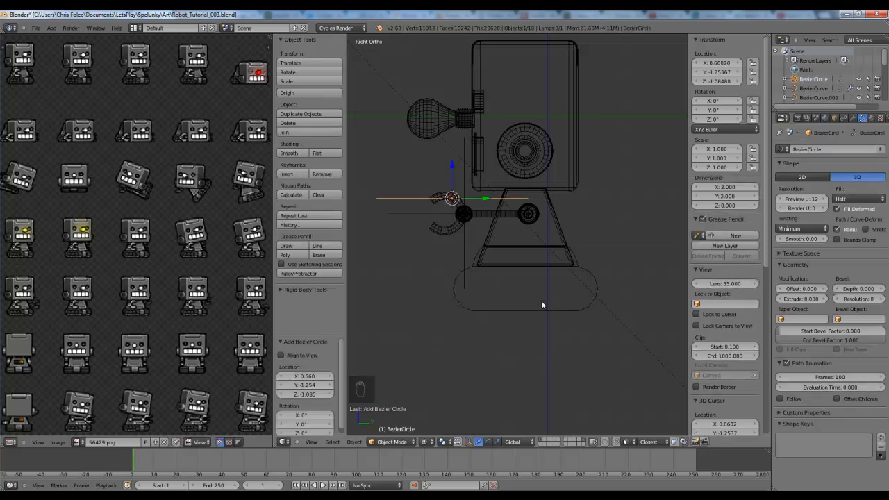
pyautogui.write('r9')
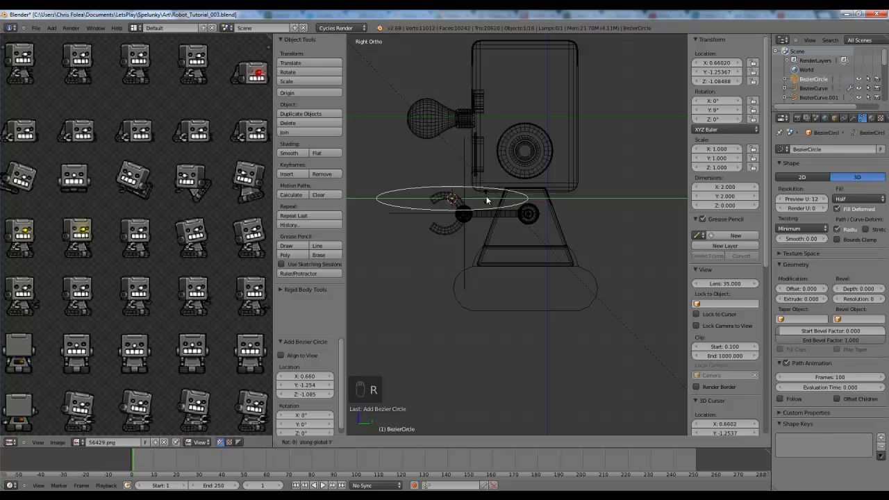
pyautogui.write('0')
pyautogui.press('Return')
pyautogui.press('Delete')
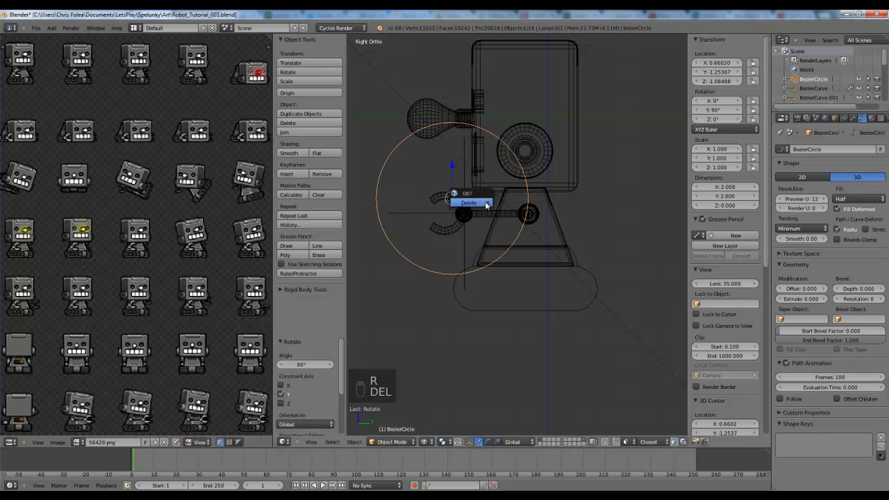
pyautogui.click(487, 197)
# - Add a mesh circle with 16 vertices and rotate it 90 degrees about Y
pyautogui.hotkey('shift', 'a')
pyautogui.moveTo(486, 202)
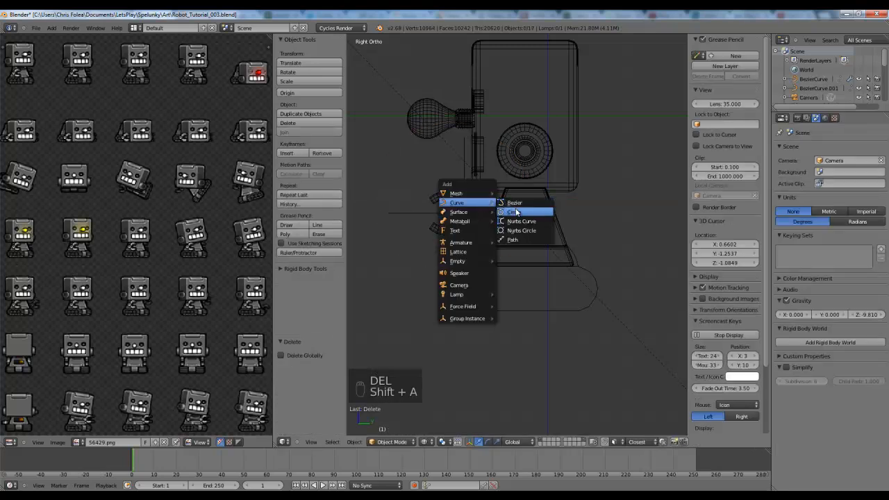
pyautogui.click(514, 212)
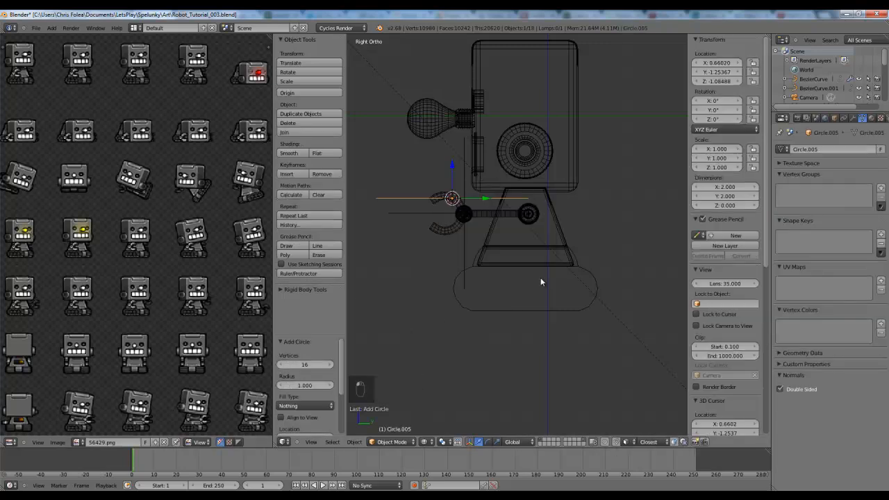
pyautogui.press('r')
pyautogui.press('y')
pyautogui.press('9')
pyautogui.press('0')
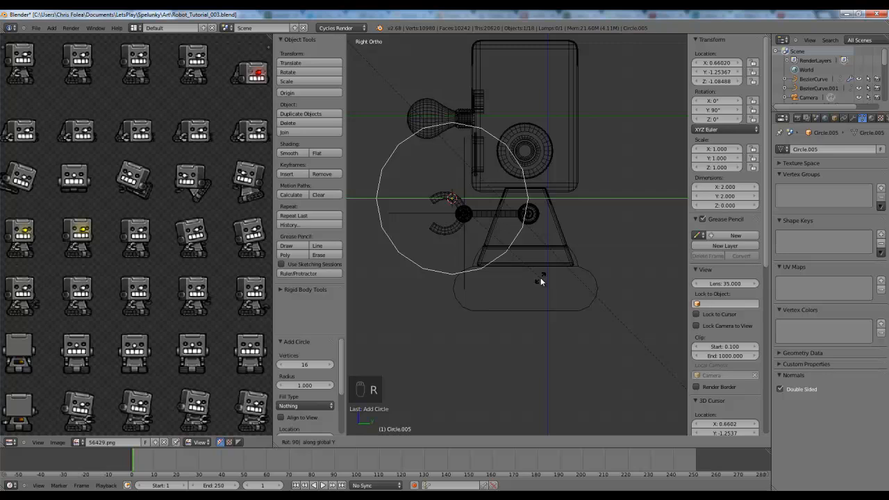
pyautogui.click(540, 277)
# - Clear the circle's location and move it over the tread outline, at about Y -0.29 and Z -2.27
pyautogui.hotkey('alt', 'g')
pyautogui.press('g')
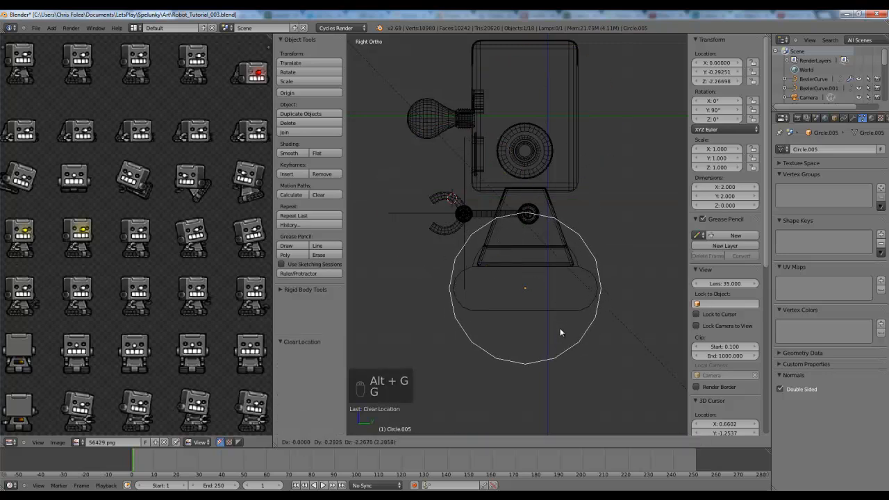
pyautogui.click(560, 328)
# - Delete the circle's rear-half vertices, leaving only the half facing the robot's front
pyautogui.press('Tab')
pyautogui.scroll(1, 598, 306)
pyautogui.press('a')
pyautogui.press('a')
pyautogui.press('b')
pyautogui.moveTo(650, 178); pyautogui.dragTo(536, 404)
pyautogui.press('Delete')
pyautogui.click(590, 356)
pyautogui.press('Tab')
# - Add a Mirror modifier with X and Y axes enabled to the half circle, and apply the object's rotation
pyautogui.click(853, 118)
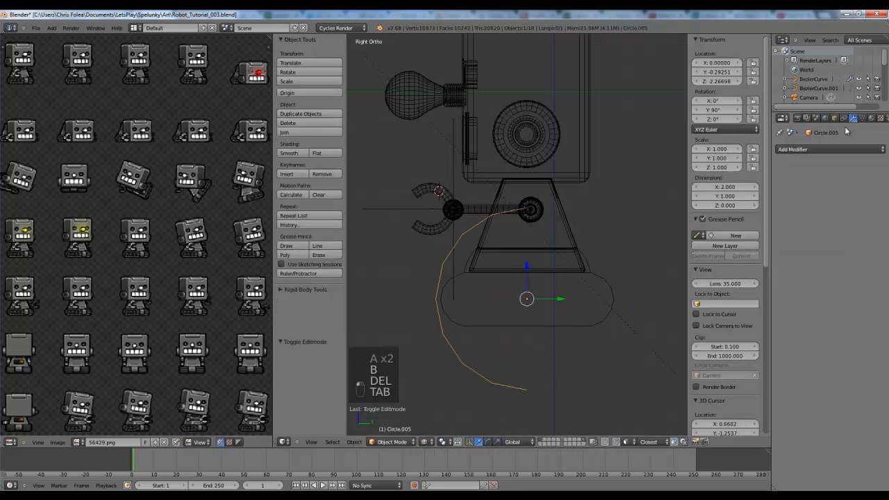
pyautogui.click(814, 149)
pyautogui.click(677, 240)
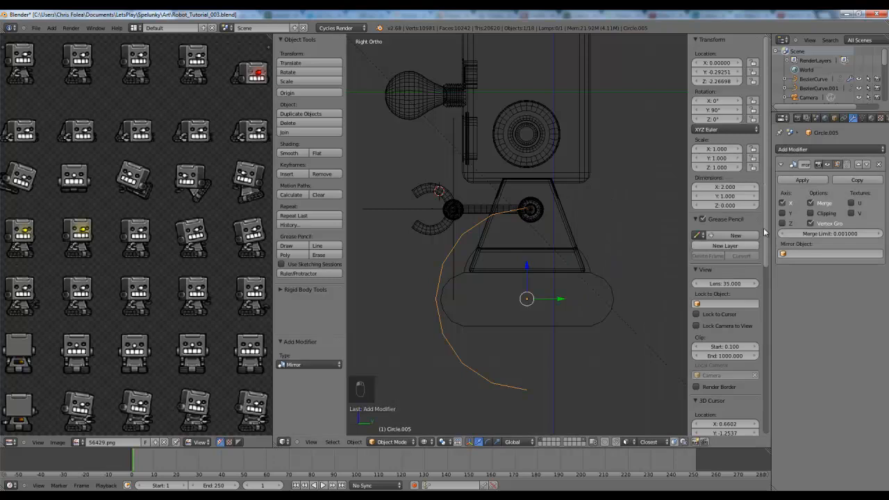
pyautogui.hotkey('ctrl', 'a')
pyautogui.click(575, 264)
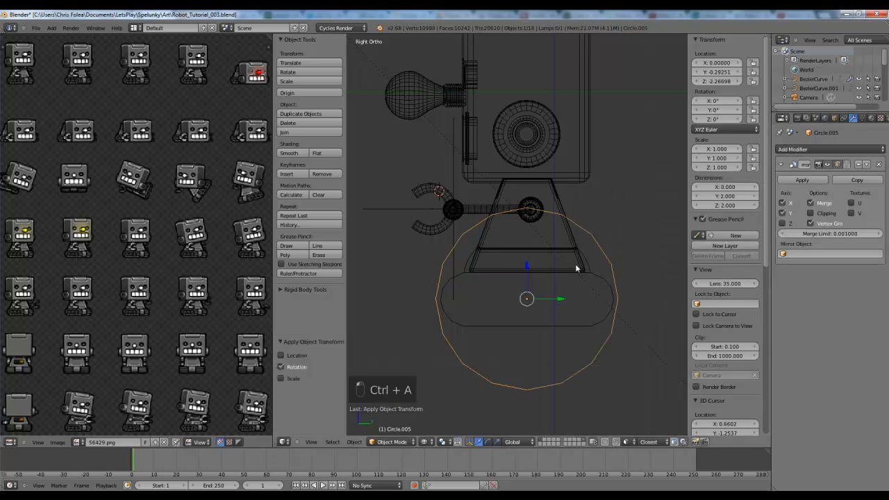
# - Scale all of the half circle's vertices to about 0.27 to match the tread's height
pyautogui.press('Tab')
pyautogui.press('a')
pyautogui.press('a')
pyautogui.press('s')
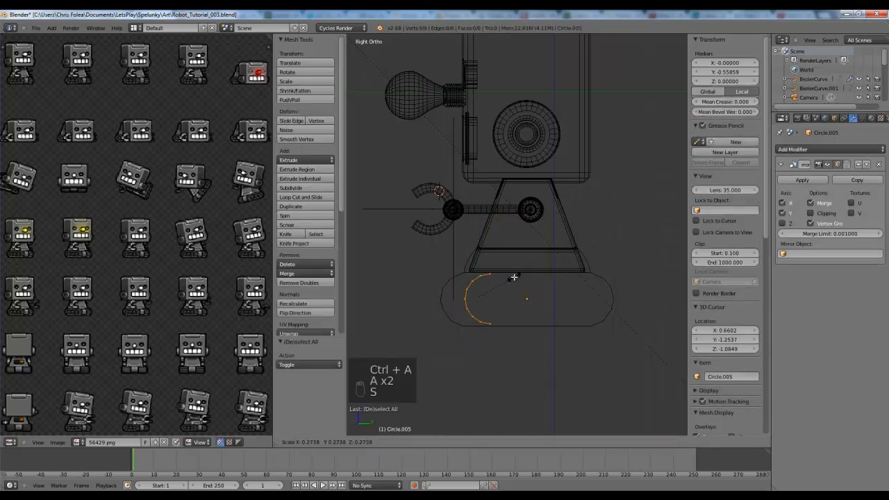
pyautogui.click(515, 277)
pyautogui.press('g')
pyautogui.click(520, 280)
pyautogui.keyDown('shift'); pyautogui.moveTo(521, 289); pyautogui.dragTo(546, 256, button='middle'); pyautogui.keyUp('shift')
pyautogui.scroll(1, 516, 261)
pyautogui.hotkey('ctrl', 'z')
# - Move the mirrored circle object in Object Mode to centre it on the tread outline
pyautogui.press('Tab')
pyautogui.scroll(1, 526, 256)
pyautogui.press('g')
pyautogui.click(528, 256)
# - Slide the half circle's vertices about -0.27 along Y to align them with the tread's rounded front end
pyautogui.scroll(2, 546, 257)
pyautogui.press('Tab')
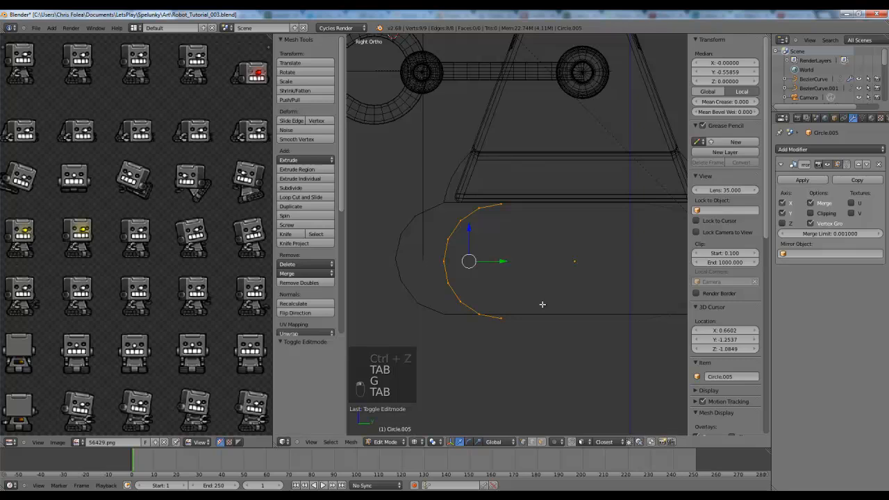
pyautogui.press('g')
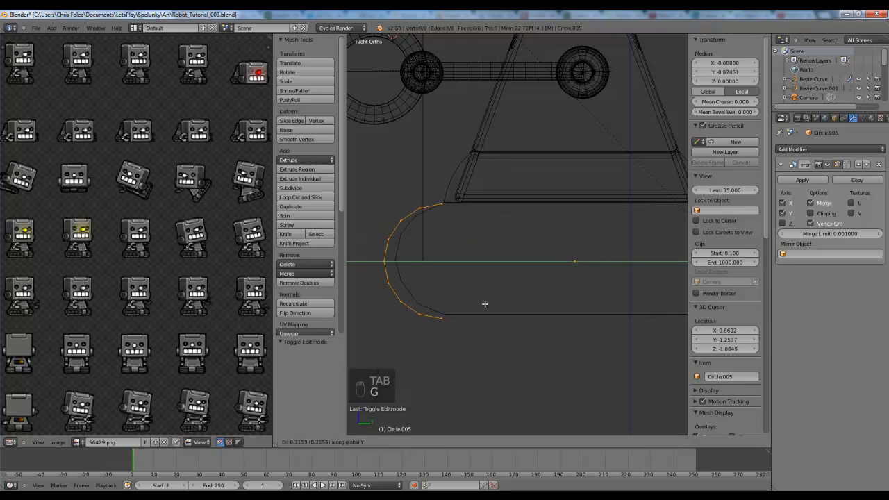
pyautogui.click(490, 303)
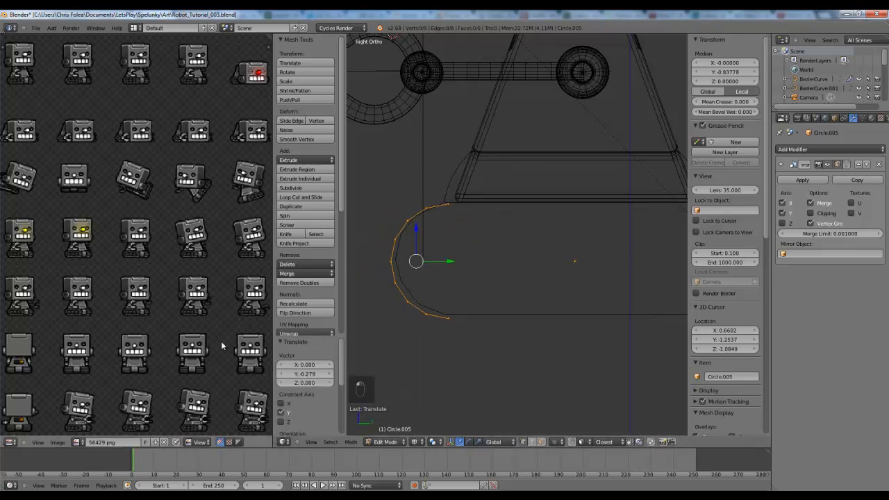
pyautogui.scroll(4, 221, 341)
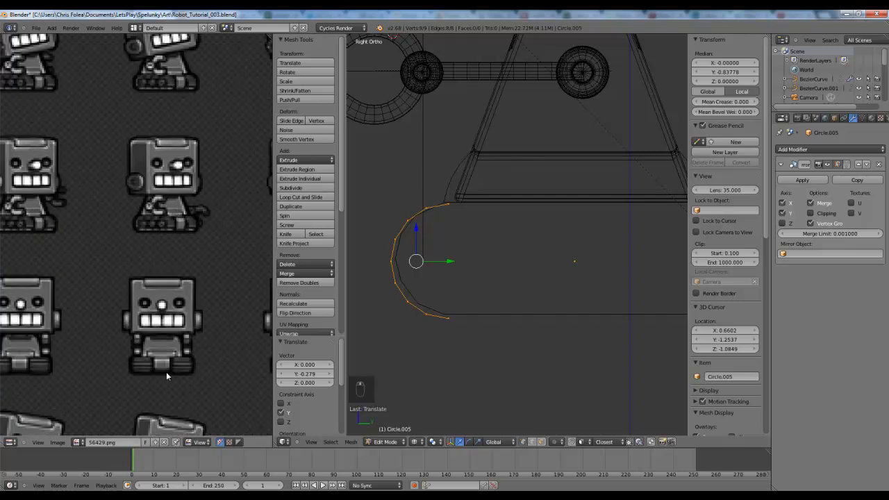
pyautogui.press('g')
pyautogui.click(494, 275)
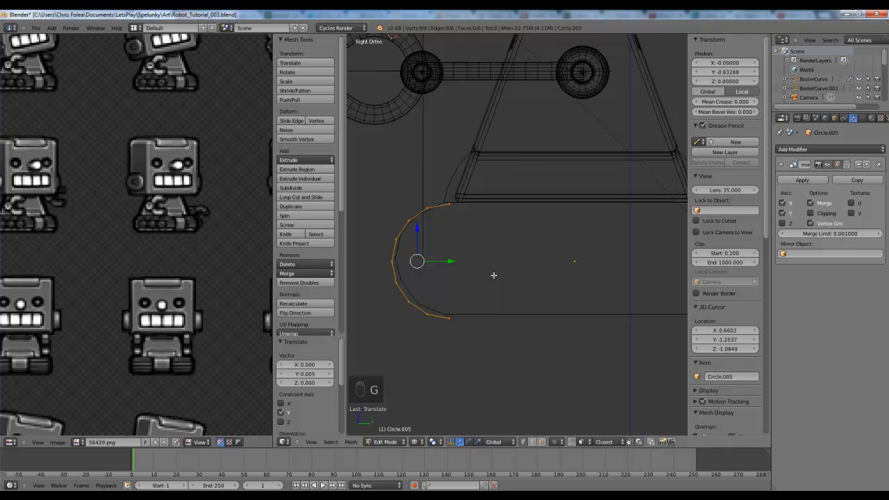
pyautogui.moveTo(582, 145); pyautogui.dragTo(585, 242, button='middle')
pyautogui.press('a')
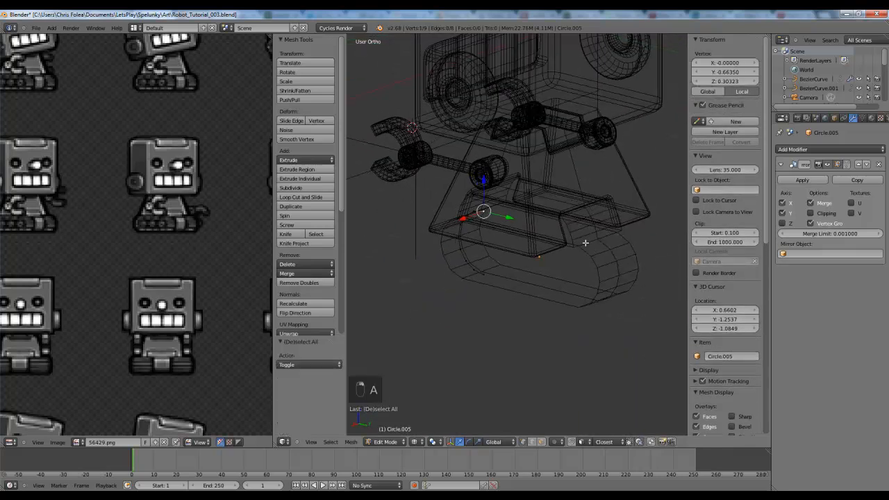
pyautogui.press('a')
pyautogui.press('a')
pyautogui.press('a')
pyautogui.press('a')
pyautogui.press('a')
pyautogui.press('a')
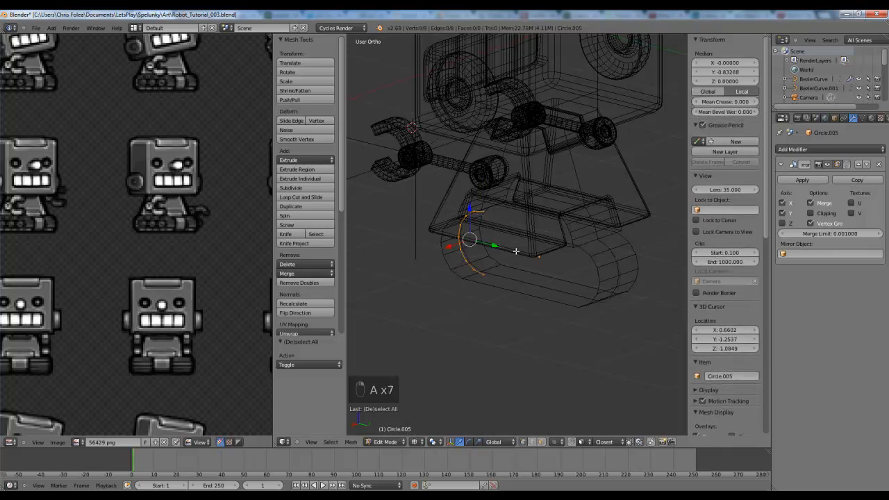
# - Move all of the half circle's vertices about 0.28 along X to the inner side of the right tread
pyautogui.press('KP_3')
pyautogui.press('Tab')
pyautogui.press('KP_1')
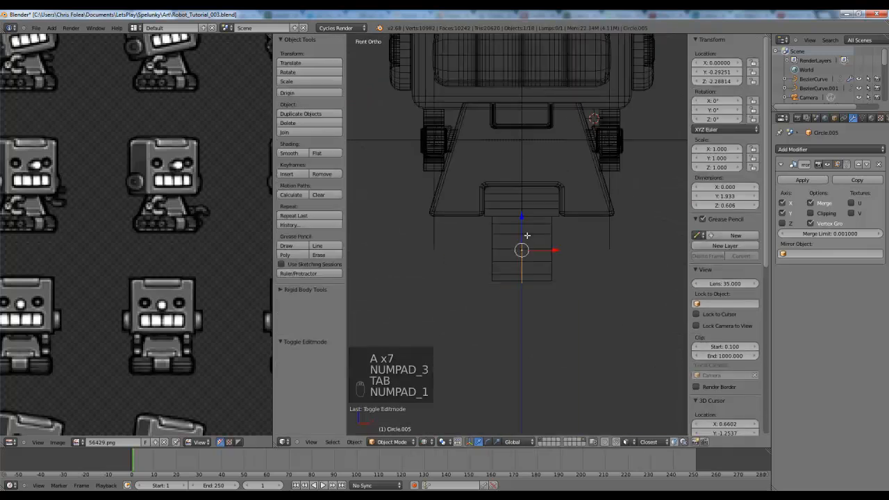
pyautogui.press('Tab')
pyautogui.press('a')
pyautogui.press('a')
pyautogui.press('a')
pyautogui.press('a')
pyautogui.press('g')
pyautogui.press('x')
pyautogui.press('g')
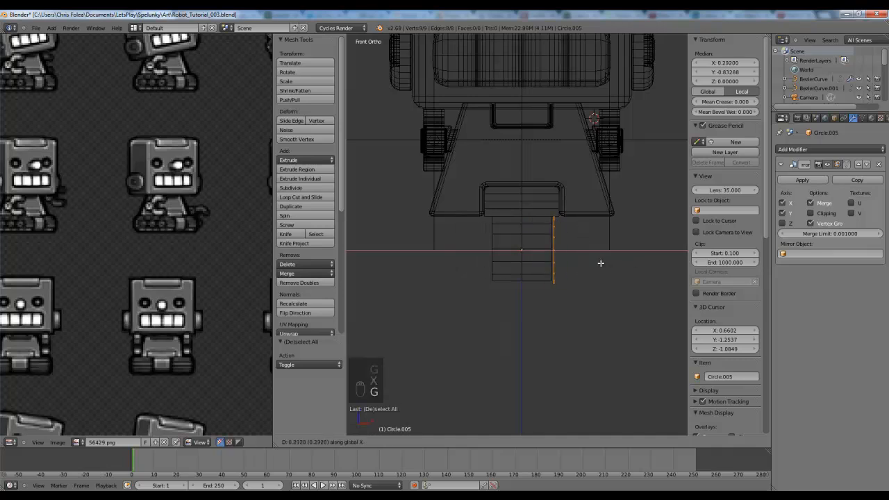
pyautogui.click(600, 263)
# - Extrude the half circle about 0.63 along X for the tread's width and nudge the outer edge about 0.03 further out
pyautogui.keyDown('shift'); pyautogui.moveTo(582, 261); pyautogui.dragTo(490, 265, button='middle'); pyautogui.keyUp('shift')
pyautogui.press('e')
pyautogui.middleClick(552, 265)
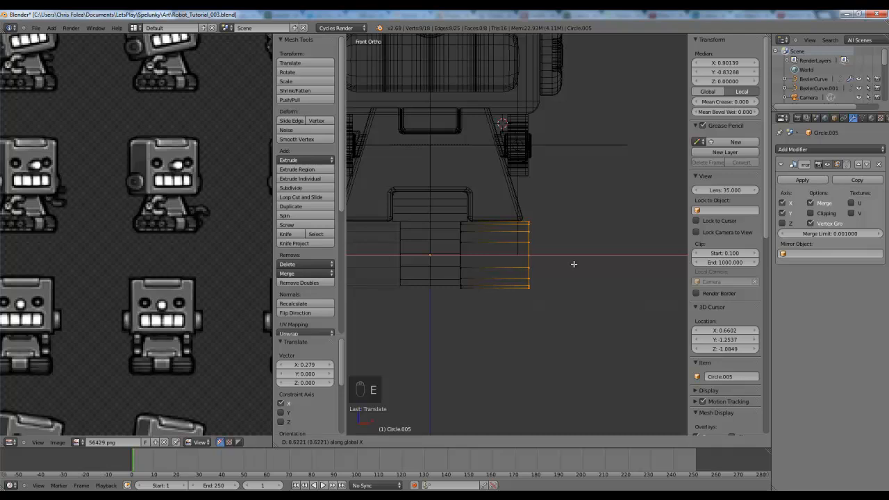
pyautogui.click(574, 264)
pyautogui.press('g')
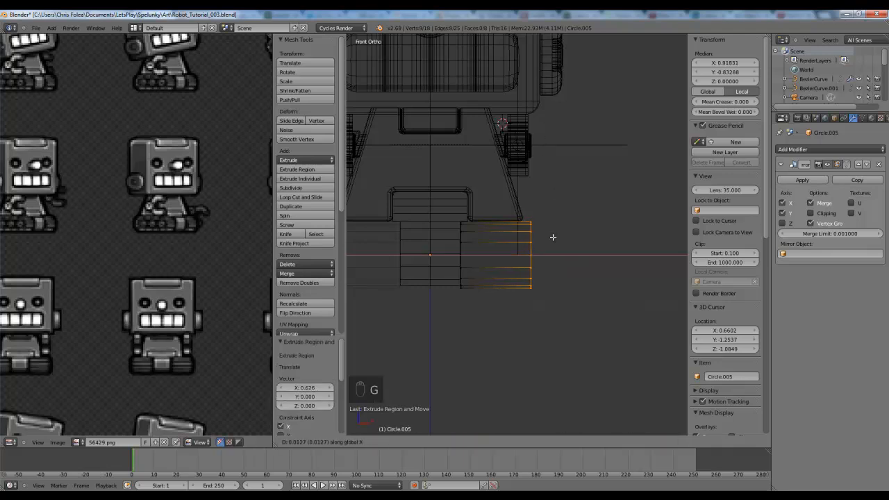
pyautogui.click(550, 237)
pyautogui.press('g')
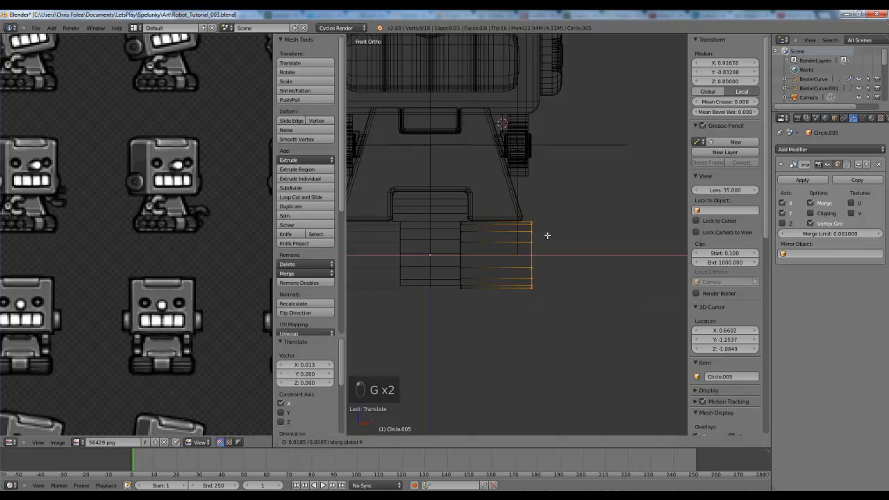
pyautogui.click(548, 236)
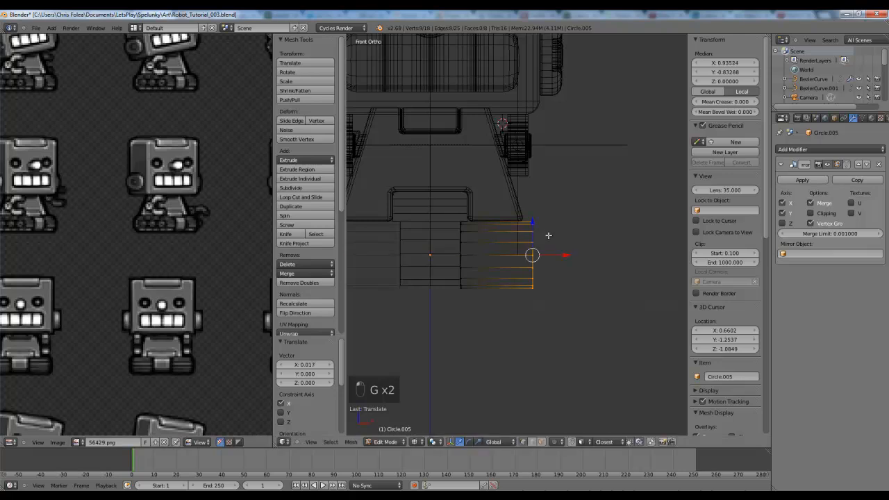
pyautogui.keyDown('shift'); pyautogui.moveTo(543, 212); pyautogui.dragTo(560, 230, button='middle'); pyautogui.keyUp('shift')
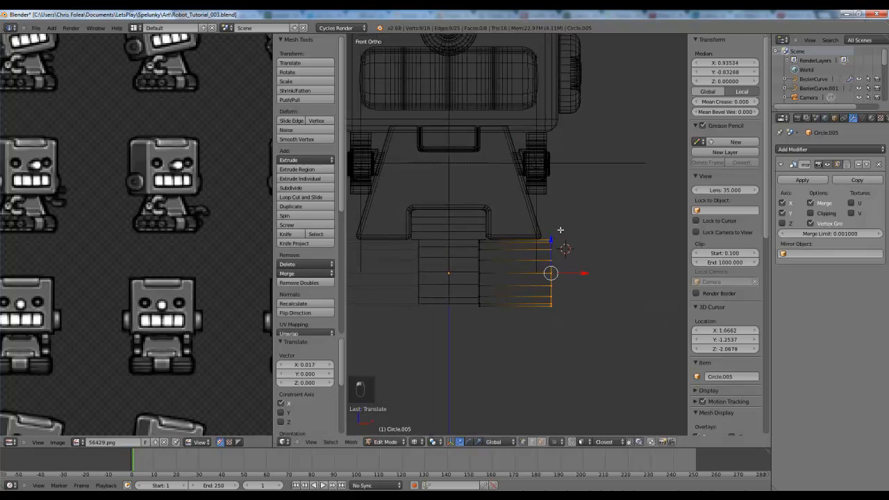
pyautogui.press('Tab')
pyautogui.rightClick(526, 210)
pyautogui.press('Tab')
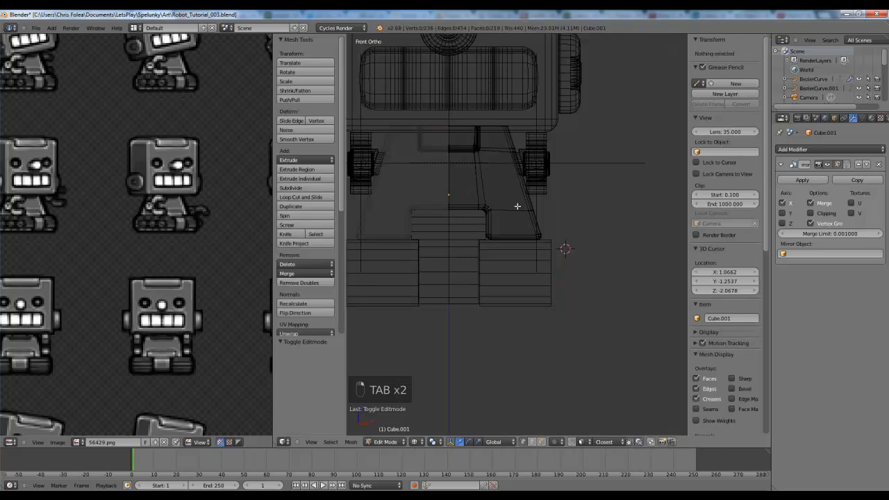
pyautogui.press('Tab')
pyautogui.rightClick(547, 279)
pyautogui.press('Tab')
# - Extrude the upper and lower open ends of the tread strip about 0.40 along Y towards the middle
pyautogui.press('KP_3')
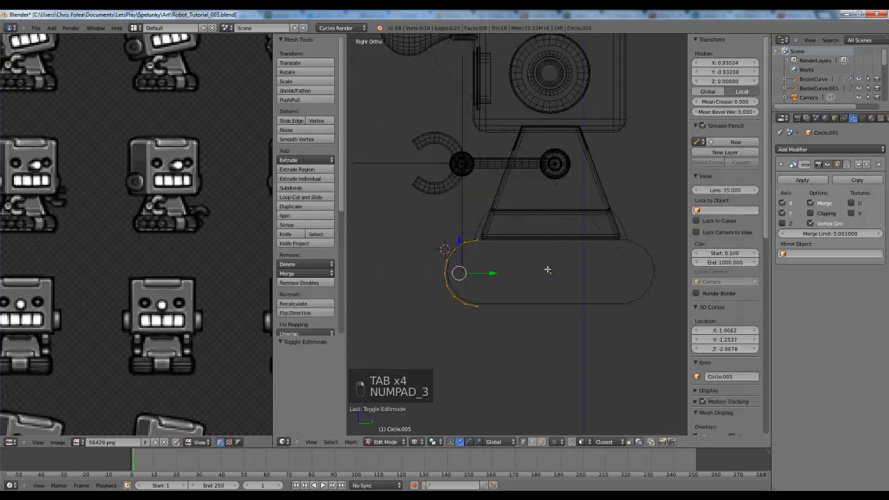
pyautogui.press('a')
pyautogui.press('a')
pyautogui.press('b')
pyautogui.moveTo(521, 212); pyautogui.dragTo(471, 323)
pyautogui.scroll(1, 515, 262)
pyautogui.press('g')
pyautogui.press('e')
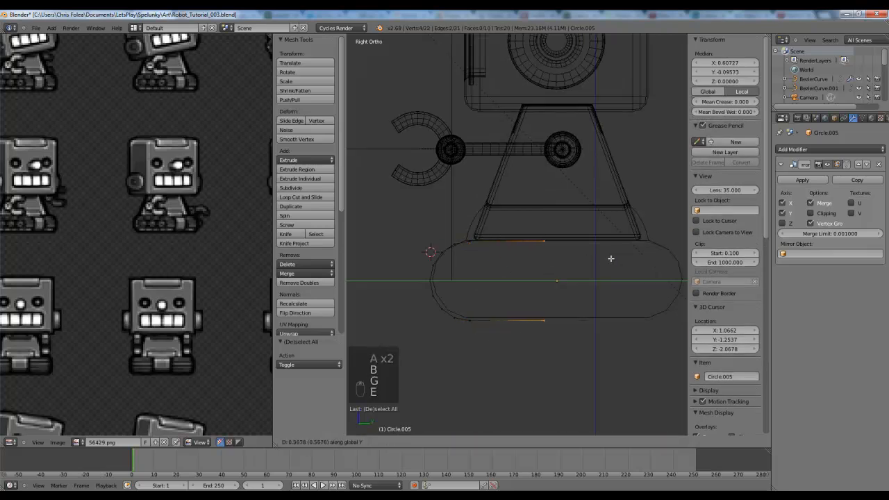
pyautogui.click(611, 258)
# - Enable clipping on the Mirror modifier and move the extruded ends along Y onto the mirror plane
pyautogui.press('g')
pyautogui.middleClick(557, 260)
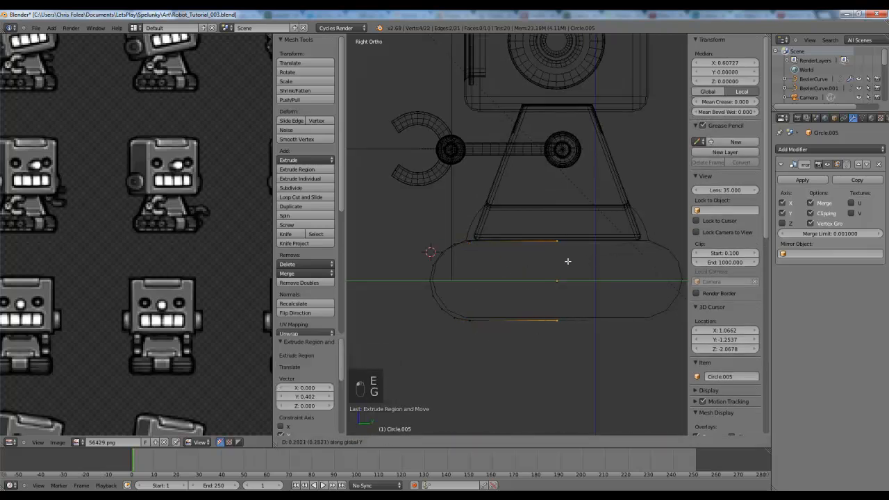
pyautogui.click(594, 258)
# - Examine the closed tread loop in solid shading and wireframe
pyautogui.scroll(-2, 542, 257)
pyautogui.press('a')
pyautogui.moveTo(465, 250)
pyautogui.mouseDown(button='middle')
pyautogui.moveTo(536, 264)
pyautogui.moveTo(598, 251)
pyautogui.moveTo(517, 250)
pyautogui.moveTo(508, 224)
pyautogui.moveTo(492, 272)
pyautogui.moveTo(490, 237)
pyautogui.mouseUp(button='middle')
pyautogui.press('z')
pyautogui.press('Tab')
pyautogui.press('KP_3')
pyautogui.press('Tab')
pyautogui.press('z')
pyautogui.scroll(5, 517, 250)
pyautogui.press('a')
pyautogui.press('a')
pyautogui.press('z')
pyautogui.scroll(-3, 493, 273)
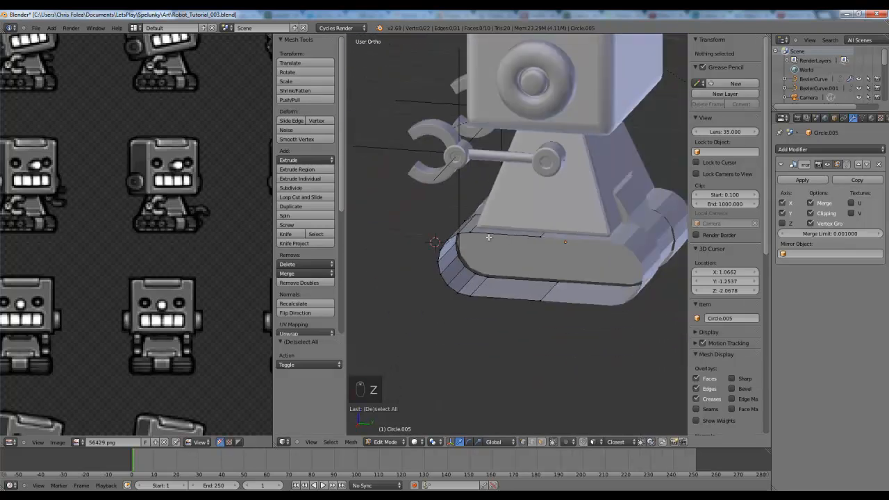
# - Add a Solidify modifier to the tread with a thickness of 0.1014
pyautogui.press('KP_3')
pyautogui.press('KP_1')
pyautogui.press('z')
pyautogui.press('Tab')
pyautogui.click(846, 150)
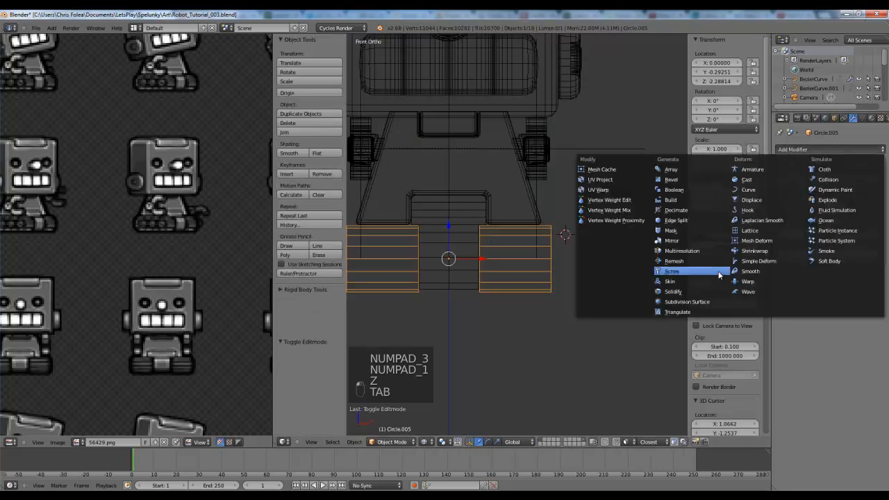
pyautogui.click(692, 292)
pyautogui.moveTo(576, 264); pyautogui.dragTo(555, 269, button='middle')
pyautogui.press('KP_3')
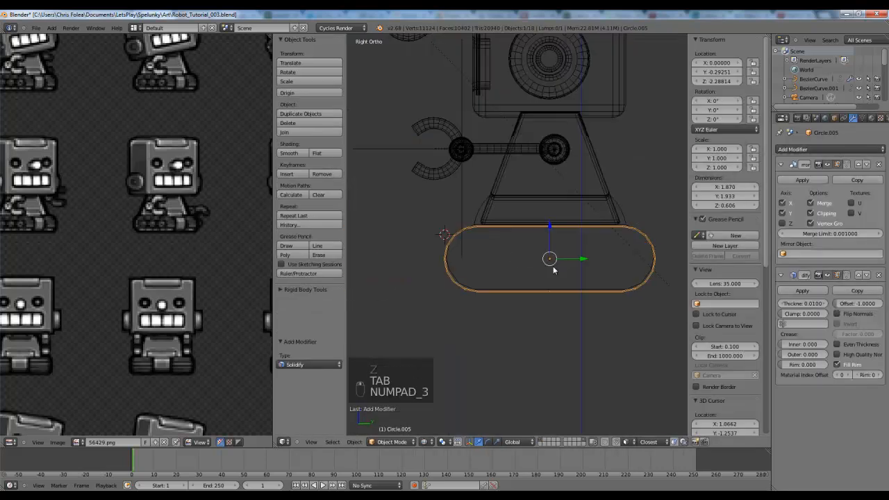
pyautogui.scroll(4, 140, 217)
pyautogui.moveTo(802, 309); pyautogui.dragTo(818, 308)
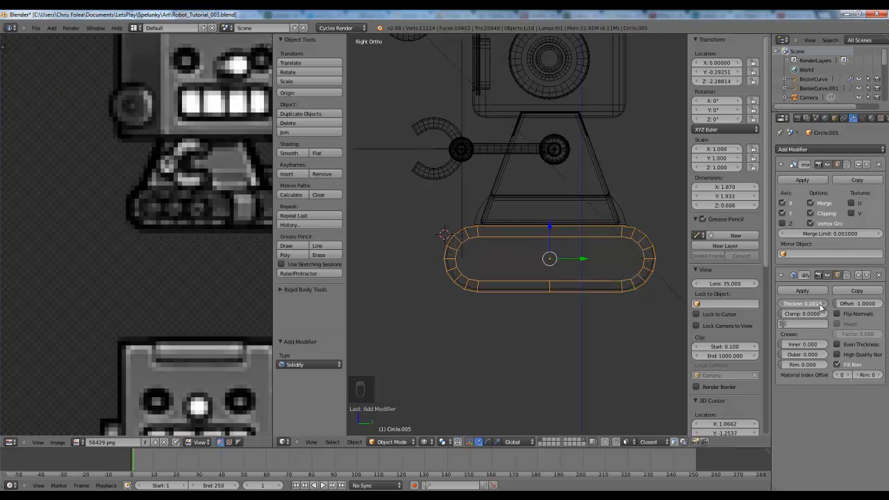
# - Add one loop cut across the tread's upper straight section and one across its lower straight section
pyautogui.scroll(3, 514, 231)
pyautogui.press('Tab')
pyautogui.press('a')
pyautogui.press('a')
pyautogui.hotkey('ctrl', 'r')
pyautogui.click(511, 221)
pyautogui.hotkey('ctrl', 'r')
pyautogui.click(499, 339)
pyautogui.click(501, 336)
# - Examine the thickened tread from several angles in solid shading
pyautogui.press('a')
pyautogui.press('z')
pyautogui.press('z')
pyautogui.press('z')
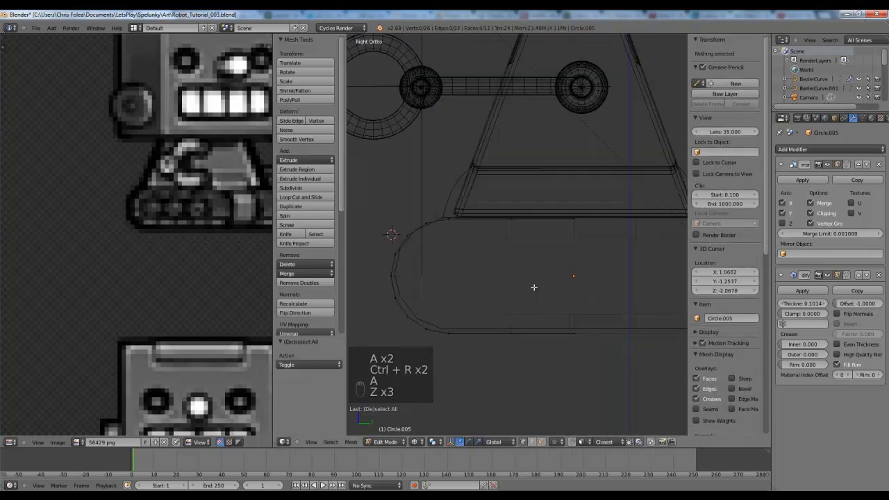
pyautogui.moveTo(453, 238); pyautogui.dragTo(546, 265, button='middle')
pyautogui.press('z')
pyautogui.press('Tab')
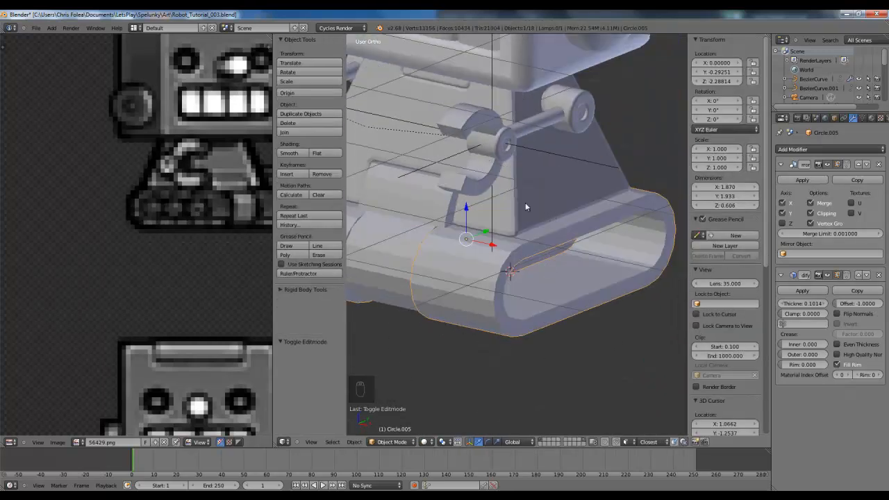
pyautogui.moveTo(525, 206); pyautogui.dragTo(544, 224, button='middle')
pyautogui.scroll(-4, 552, 255)
pyautogui.moveTo(562, 256); pyautogui.dragTo(549, 250, button='middle')
# - Add two loop cuts closely flanking the existing loop on the tread's upper straight section
pyautogui.press('KP_3')
pyautogui.press('z')
pyautogui.press('Tab')
pyautogui.scroll(5, 546, 246)
pyautogui.scroll(1, 547, 246)
pyautogui.press('a')
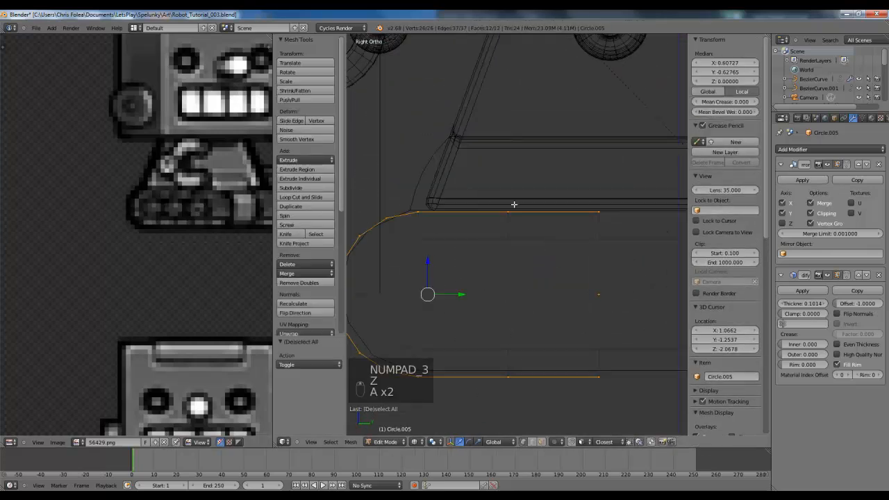
pyautogui.press('a')
pyautogui.hotkey('ctrl', 'r')
pyautogui.click(536, 211)
pyautogui.click(495, 214)
pyautogui.hotkey('ctrl', 'r')
pyautogui.click(495, 214)
pyautogui.click(525, 216)
# - Try to lower the middle of the three close loops about 0.05 along Z
pyautogui.press('a')
pyautogui.press('b')
pyautogui.moveTo(503, 206); pyautogui.dragTo(512, 216)
pyautogui.press('g')
pyautogui.press('z')
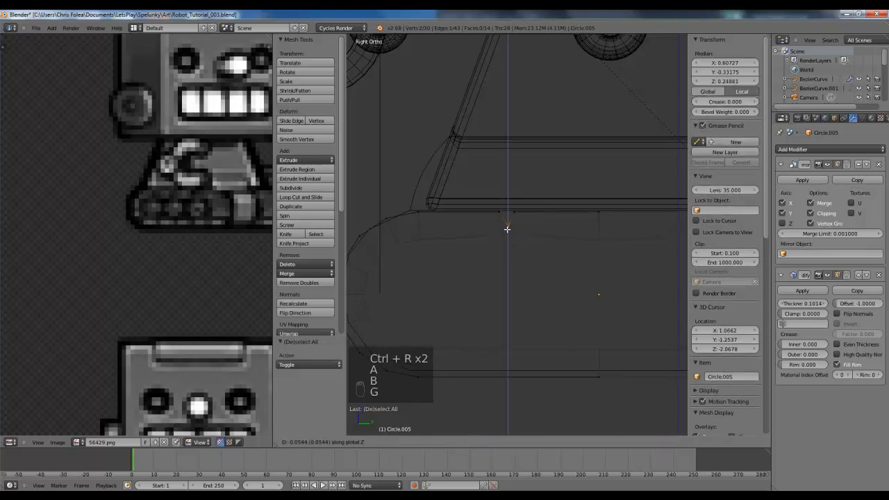
pyautogui.click(508, 234)
pyautogui.scroll(1, 500, 208)
pyautogui.press('a')
pyautogui.press('b')
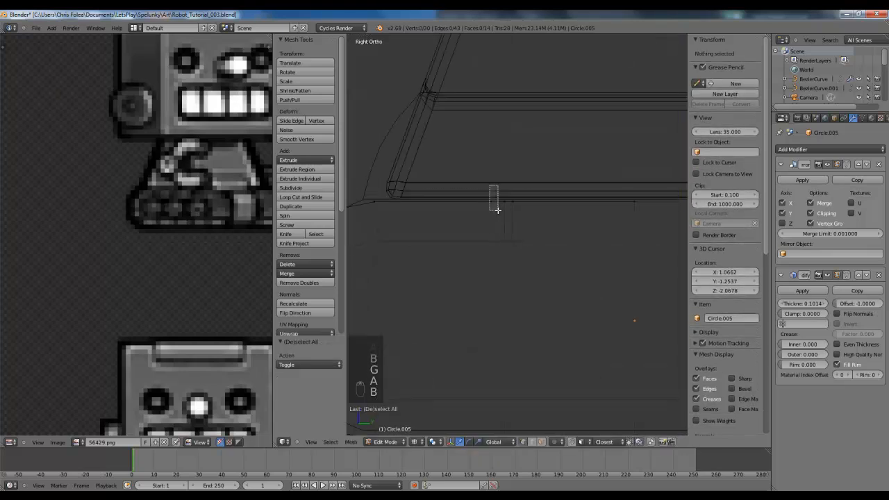
pyautogui.moveTo(497, 211); pyautogui.dragTo(498, 212)
# - Delete the vertices of the tread's lower half and enable the Z axis in its Mirror modifier
pyautogui.scroll(-3, 498, 208)
pyautogui.press('a')
pyautogui.press('b')
pyautogui.moveTo(625, 337); pyautogui.dragTo(375, 276)
pyautogui.press('Delete')
pyautogui.click(426, 276)
pyautogui.press('Tab')
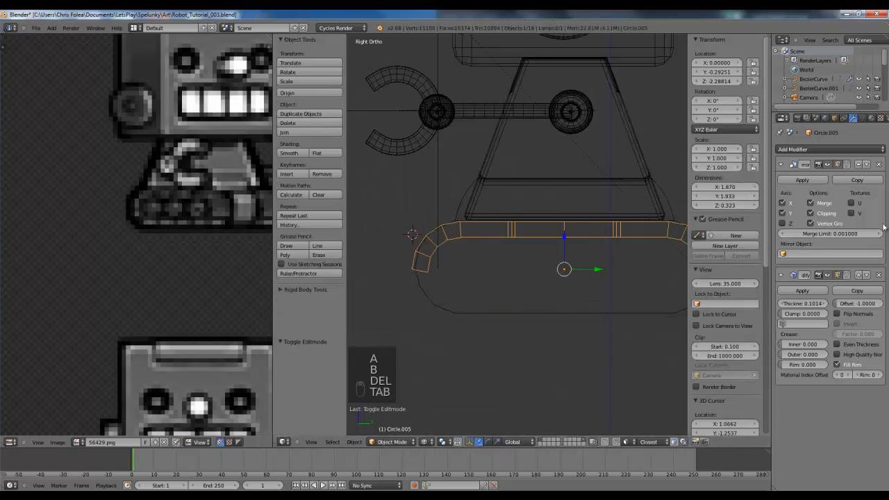
# - Examine the mirrored tread in solid shading and check its close loops in wireframe
pyautogui.press('z')
pyautogui.moveTo(532, 225); pyautogui.dragTo(485, 233, button='middle')
pyautogui.press('Tab')
pyautogui.press('a')
pyautogui.press('a')
pyautogui.press('a')
pyautogui.press('a')
pyautogui.press('z')
pyautogui.scroll(3, 443, 215)
pyautogui.press('a')
pyautogui.scroll(2, 457, 211)
pyautogui.press('a')
pyautogui.scroll(-1, 457, 210)
pyautogui.scroll(1, 496, 213)
# - Try to add another loop cut on the tread's upper straight section
pyautogui.hotkey('ctrl', 'r')
pyautogui.click(516, 212)
pyautogui.click(470, 225)
pyautogui.hotkey('ctrl', 'r')
pyautogui.hotkey('ctrl', 'z')
pyautogui.hotkey('ctrl', 'z')
pyautogui.hotkey('ctrl', 'z')
# - Nudge the frontmost of the three close loops about 0.005 along Y and apply the Solidify modifier
pyautogui.keyDown('shift'); pyautogui.moveTo(531, 227); pyautogui.dragTo(482, 238, button='middle'); pyautogui.keyUp('shift')
pyautogui.press('b')
pyautogui.moveTo(463, 208); pyautogui.dragTo(485, 236)
pyautogui.press('g')
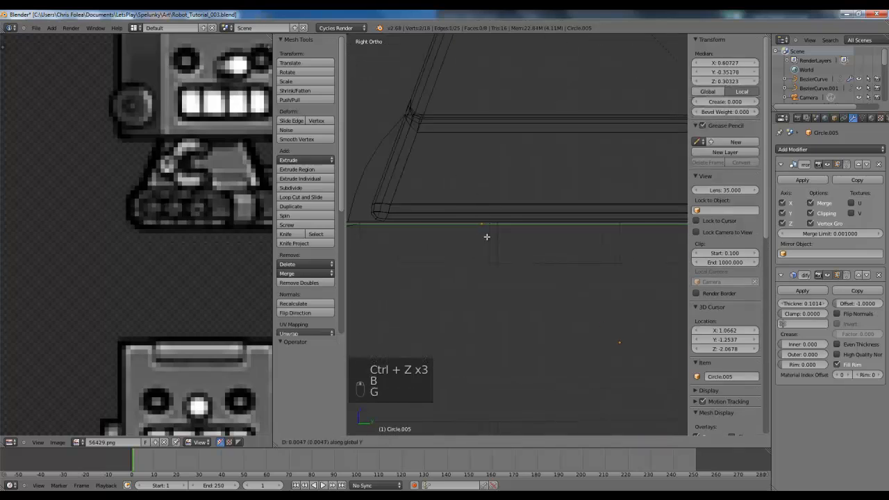
pyautogui.click(486, 237)
pyautogui.press('Tab')
pyautogui.click(807, 294)
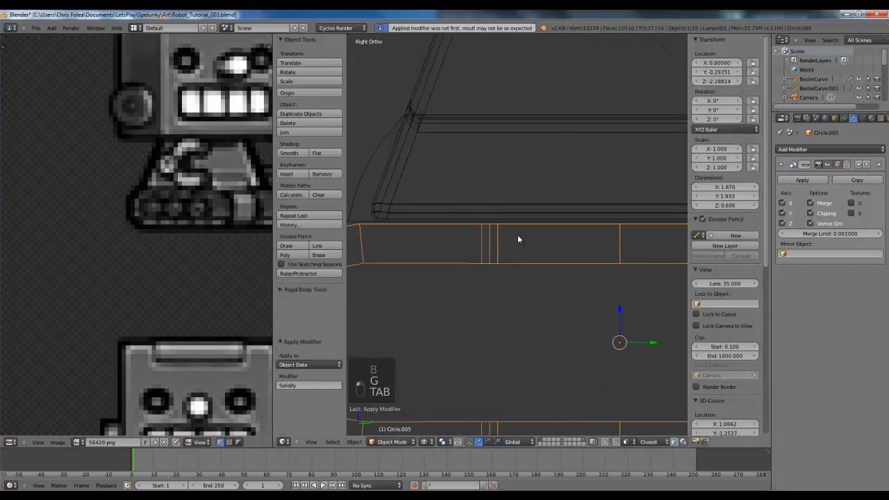
# - Scale the middle of the three close loops on the tread's straight section to about 0.49 along Z, forming a groove
pyautogui.scroll(-3, 514, 235)
pyautogui.press('Tab')
pyautogui.scroll(3, 479, 231)
pyautogui.press('a')
pyautogui.press('a')
pyautogui.press('a')
pyautogui.keyDown('shift'); pyautogui.moveTo(484, 228); pyautogui.dragTo(518, 208, button='middle'); pyautogui.keyUp('shift')
pyautogui.scroll(2, 602, 196)
pyautogui.press('b')
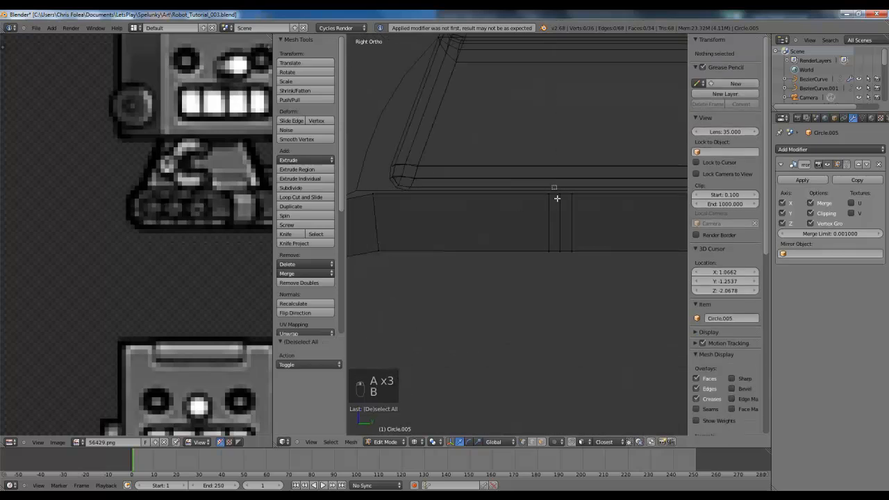
pyautogui.moveTo(553, 187); pyautogui.dragTo(564, 262)
pyautogui.press('s')
pyautogui.press('z')
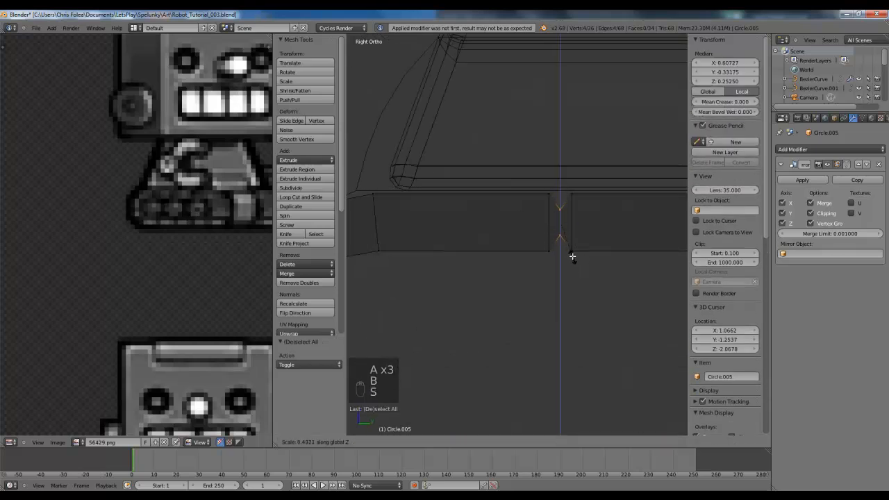
pyautogui.click(572, 257)
pyautogui.press('Tab')
pyautogui.press('z')
pyautogui.moveTo(574, 244)
pyautogui.mouseDown(button='middle')
pyautogui.moveTo(528, 269)
pyautogui.moveTo(547, 261)
pyautogui.mouseUp(button='middle')
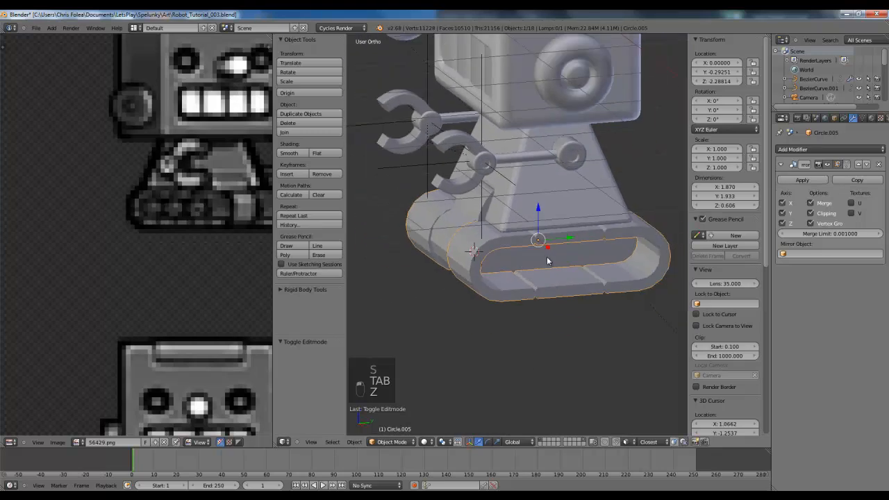
# - Add a loop cut just beside the open end of the tread's upper straight section, at the front-back mirror seam
pyautogui.press('KP_3')
pyautogui.press('Tab')
pyautogui.press('a')
pyautogui.press('a')
pyautogui.scroll(6, 498, 184)
pyautogui.press('z')
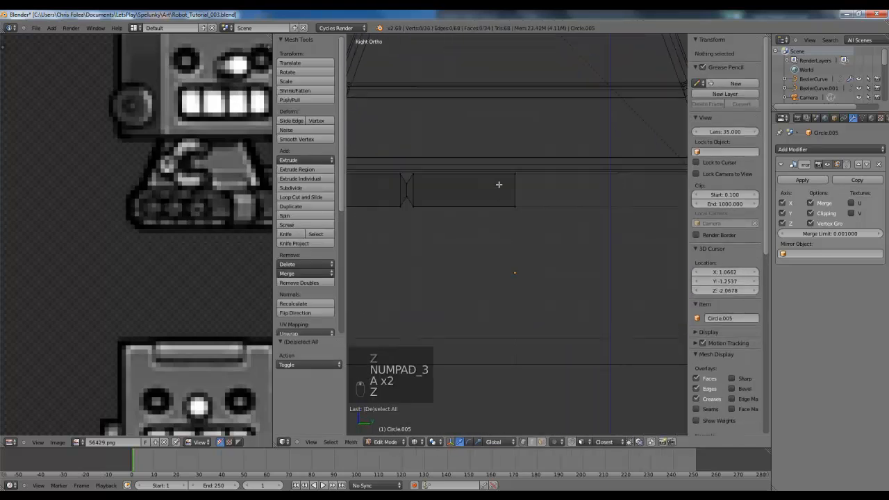
pyautogui.hotkey('ctrl', 'r')
pyautogui.click(500, 184)
pyautogui.click(539, 182)
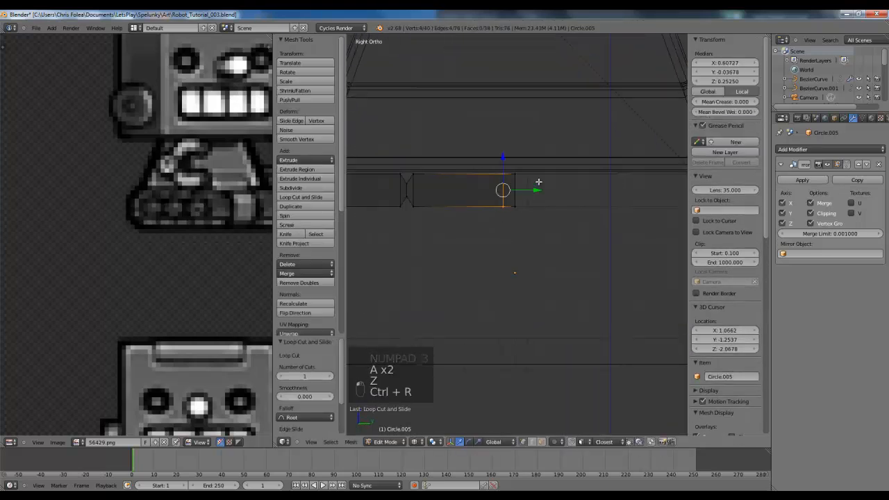
pyautogui.press('g')
pyautogui.rightClick(539, 181)
# - Shrink the end vertices at the front-back mirror seam along Z to form half of the central groove
pyautogui.press('a')
pyautogui.press('b')
pyautogui.moveTo(509, 159); pyautogui.dragTo(548, 240)
pyautogui.press('s')
pyautogui.press('z')
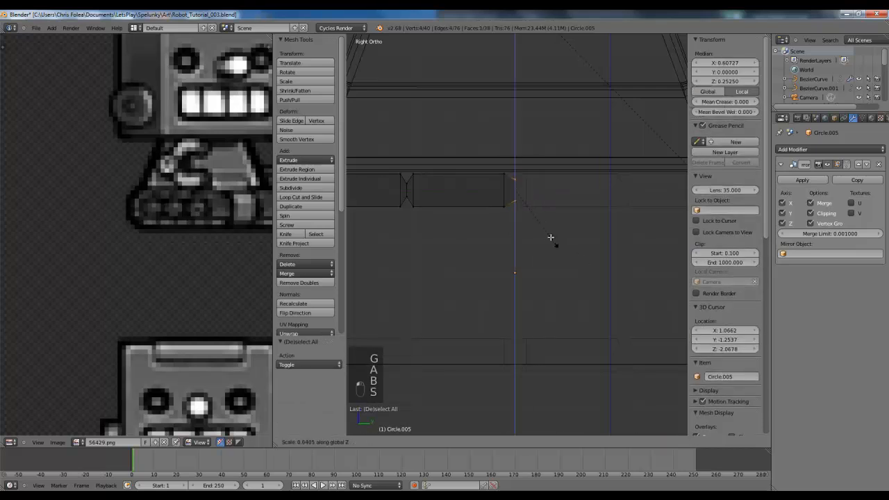
pyautogui.click(542, 229)
# - Shift the loop beside the central groove slightly along Y towards the mirror seam
pyautogui.press('a')
pyautogui.press('b')
pyautogui.moveTo(488, 159); pyautogui.dragTo(513, 225)
pyautogui.press('g')
pyautogui.middleClick(516, 224)
pyautogui.click(525, 208)
pyautogui.press('a')
# - Delete the end face at the central mirror seam and check the groove in solid shading
pyautogui.moveTo(525, 206); pyautogui.dragTo(502, 215, button='middle')
pyautogui.hotkey('ctrl', 'Tab')
pyautogui.click(486, 233)
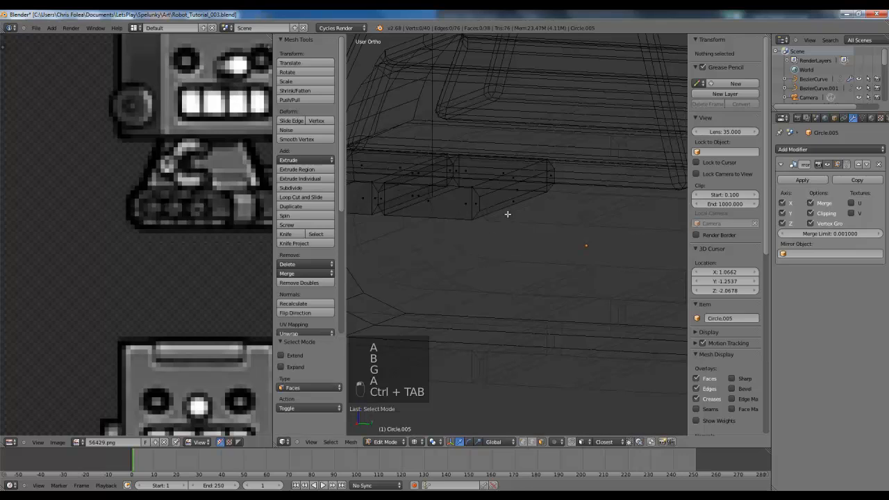
pyautogui.rightClick(514, 198)
pyautogui.press('Delete')
pyautogui.click(494, 212)
pyautogui.press('z')
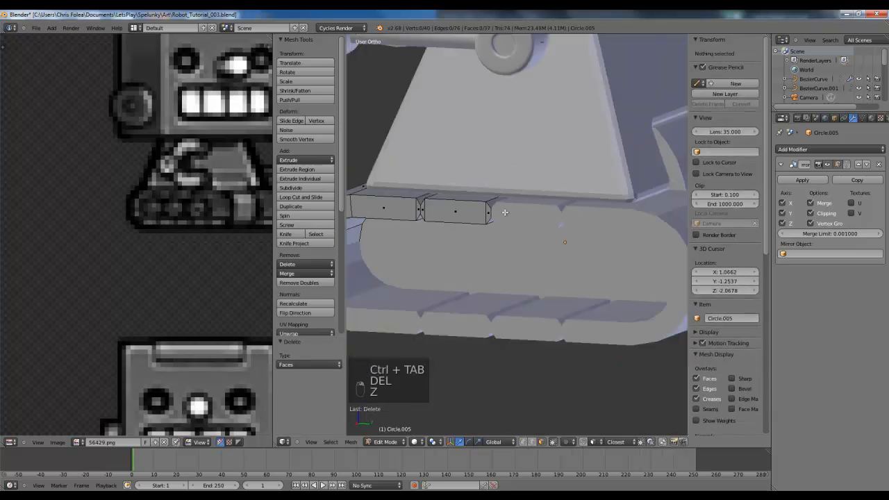
pyautogui.press('Tab')
pyautogui.moveTo(533, 229)
pyautogui.mouseDown(button='middle')
pyautogui.moveTo(559, 257)
pyautogui.moveTo(518, 219)
pyautogui.moveTo(557, 189)
pyautogui.mouseUp(button='middle')
# - Add a loop cut on each side of the joint where the tread's straight section meets the curve, and select the middle loop
pyautogui.press('KP_3')
pyautogui.press('Tab')
pyautogui.scroll(2, 516, 198)
pyautogui.scroll(2, 516, 197)
pyautogui.press('z')
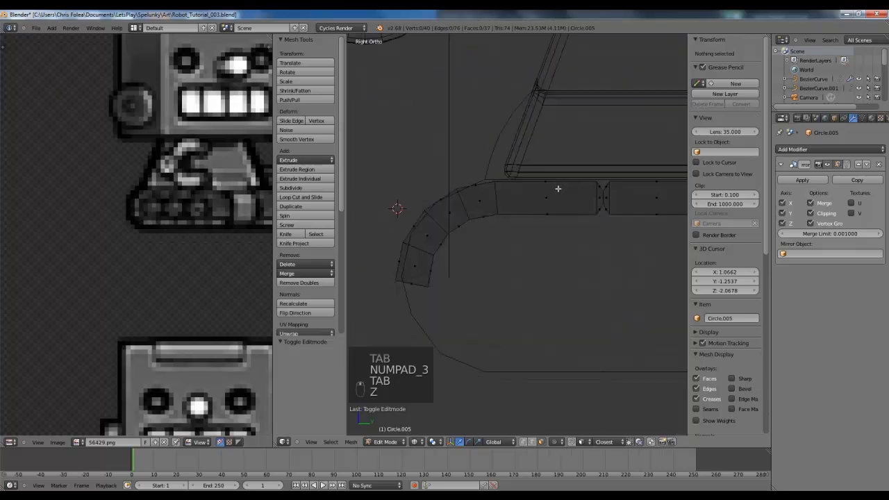
pyautogui.hotkey('ctrl', 'r')
pyautogui.click(478, 188)
pyautogui.click(490, 186)
pyautogui.hotkey('ctrl', 'r')
pyautogui.click(522, 183)
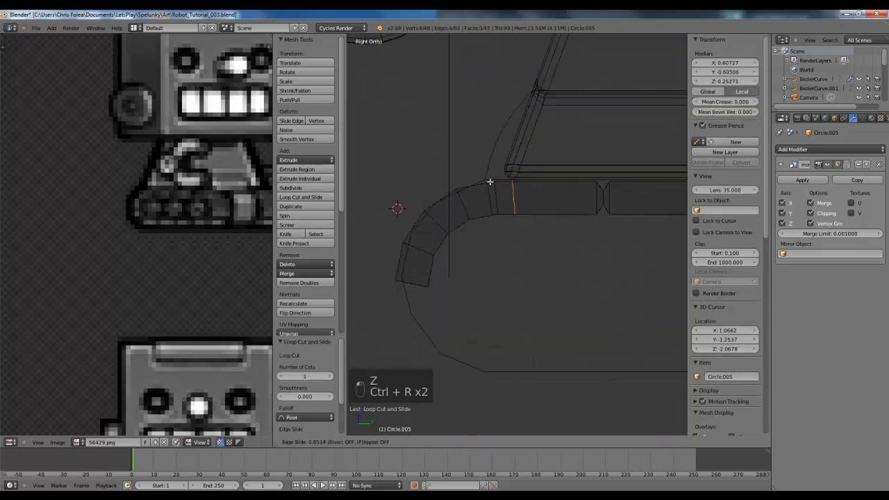
pyautogui.click(480, 183)
pyautogui.scroll(2, 480, 205)
pyautogui.press('a')
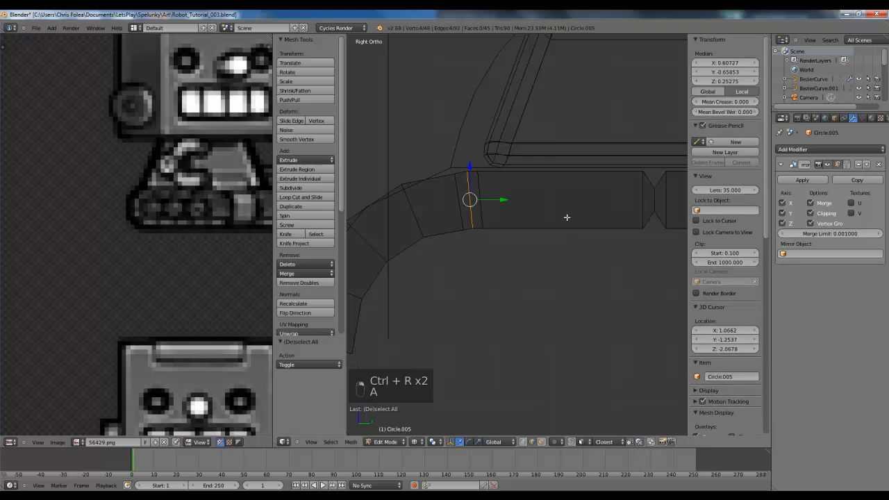
# - Scale the middle loop at the straight-to-curve joint to about 0.38 in Y and Z only, forming a groove
pyautogui.press('z')
pyautogui.moveTo(558, 215)
pyautogui.mouseDown(button='middle')
pyautogui.moveTo(595, 248)
pyautogui.moveTo(560, 237)
pyautogui.mouseUp(button='middle')
pyautogui.press('KP_3')
pyautogui.press('z')
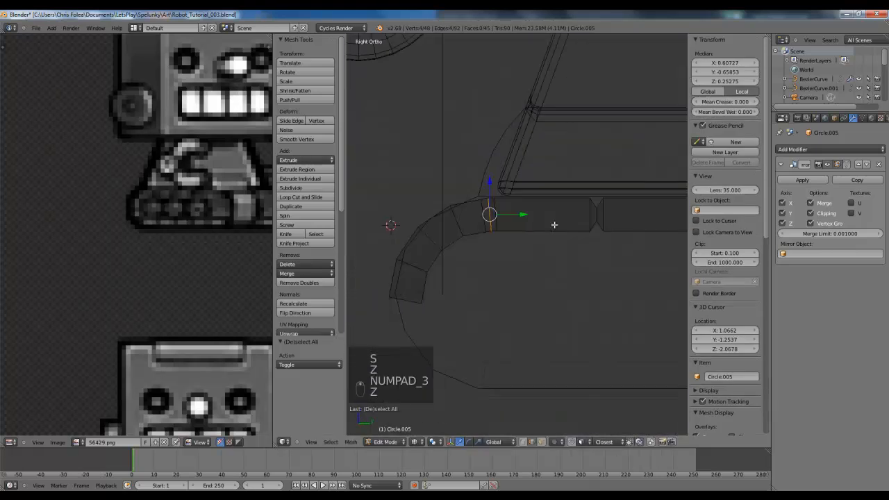
pyautogui.press('s')
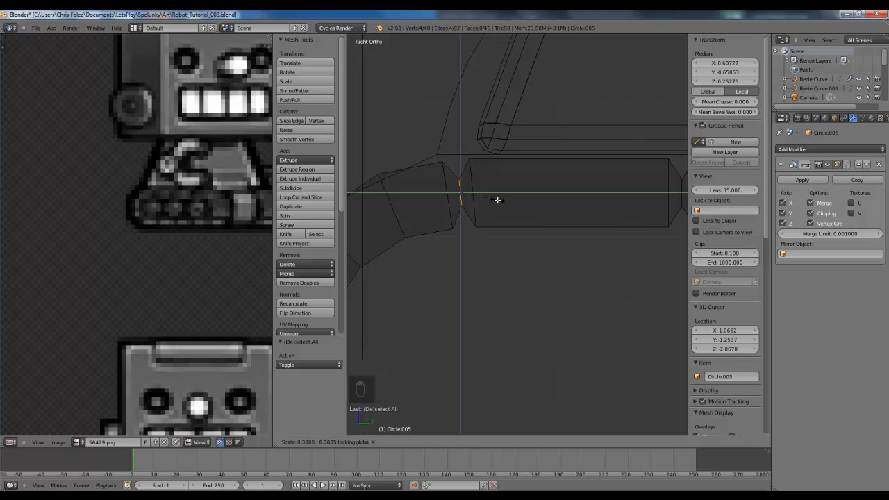
pyautogui.click(498, 200)
pyautogui.press('z')
pyautogui.press('Tab')
pyautogui.moveTo(535, 221)
pyautogui.mouseDown(button='middle')
pyautogui.moveTo(588, 264)
pyautogui.moveTo(530, 260)
pyautogui.mouseUp(button='middle')
# - Add a loop cut close to each side of the joint halfway around the tread's front curve
pyautogui.press('KP_3')
pyautogui.press('Tab')
pyautogui.press('a')
pyautogui.press('a')
pyautogui.scroll(5, 499, 203)
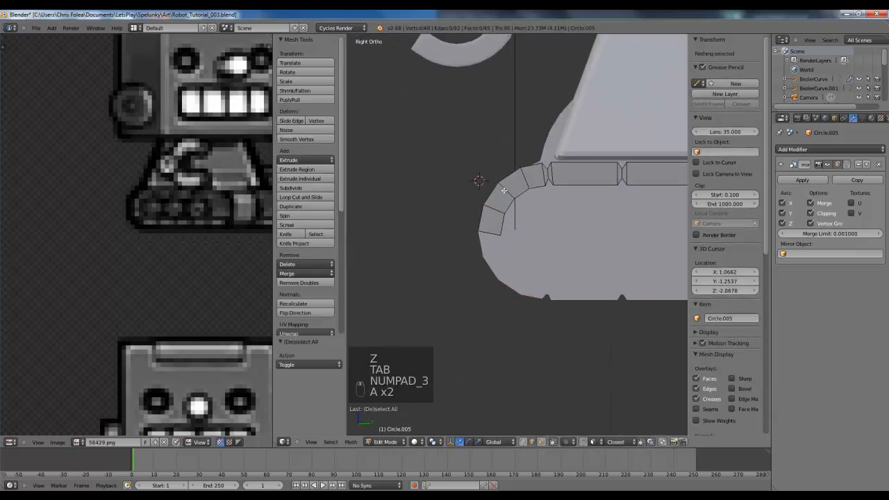
pyautogui.hotkey('ctrl', 'r')
pyautogui.click(501, 203)
pyautogui.click(500, 204)
pyautogui.hotkey('ctrl', 'r')
pyautogui.click(496, 209)
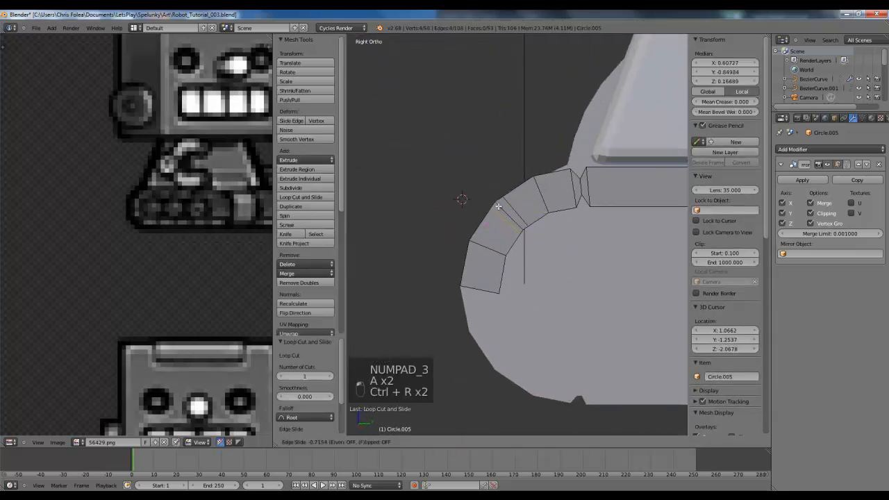
pyautogui.click(496, 209)
# - Scale the middle loop of the front curve's joint to about 0.64 in Y and Z only, forming a groove
pyautogui.press('a')
pyautogui.press('s')
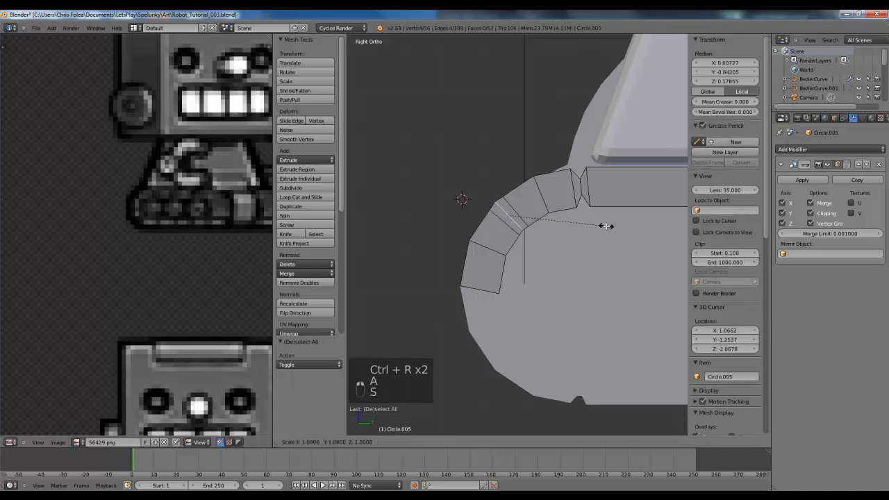
pyautogui.hotkey('shift', 'x')
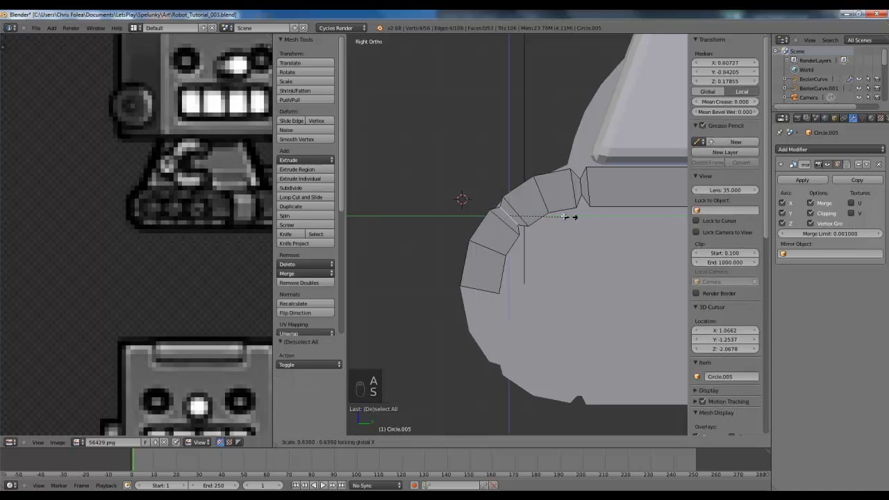
pyautogui.press('Tab')
pyautogui.moveTo(581, 215); pyautogui.dragTo(520, 232, button='middle')
# - Move the inner edge at the lower end of the curved strip up to Z 0 so the end lies level on the mirror plane
pyautogui.press('KP_3')
pyautogui.press('Tab')
pyautogui.press('z')
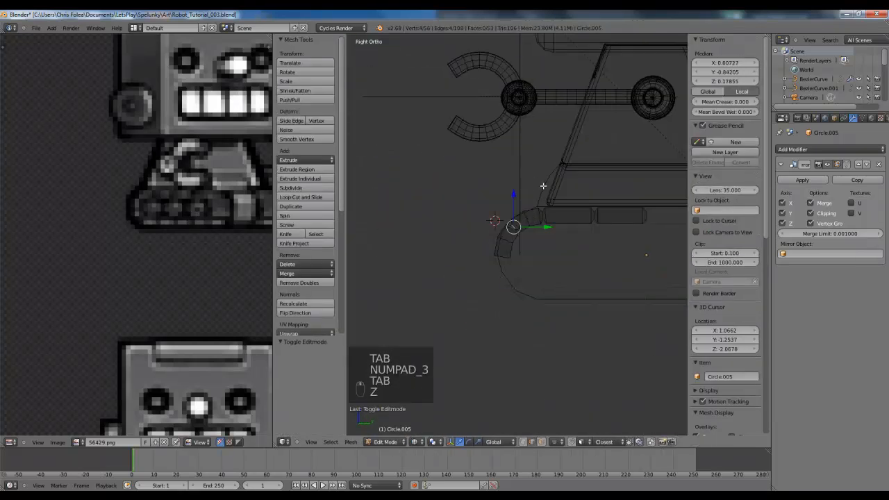
pyautogui.press('a')
pyautogui.scroll(6, 510, 244)
pyautogui.hotkey('ctrl', 'Tab')
pyautogui.click(483, 214)
pyautogui.press('b')
pyautogui.moveTo(509, 236); pyautogui.dragTo(559, 279)
pyautogui.press('g')
pyautogui.click(562, 262)
pyautogui.press('g')
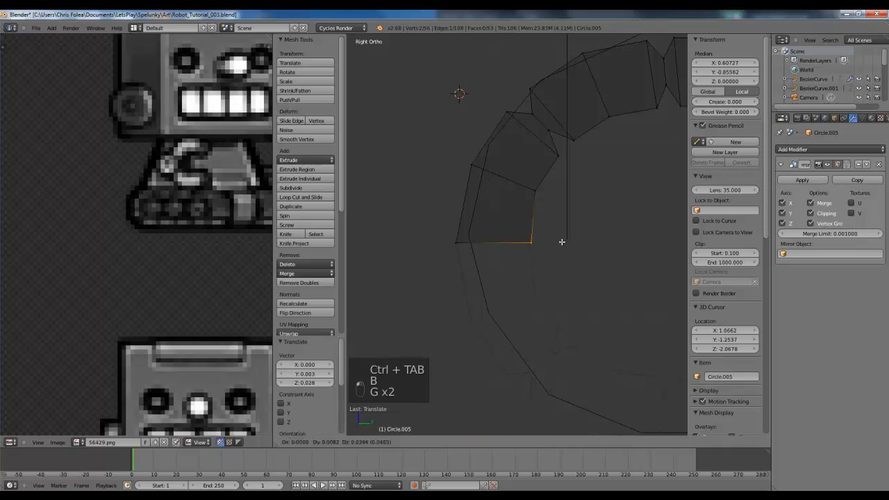
pyautogui.click(556, 244)
# - Add a loop cut just above the lower end of the curved strip
pyautogui.press('a')
pyautogui.hotkey('ctrl', 'r')
pyautogui.click(526, 230)
pyautogui.click(517, 240)
pyautogui.press('a')
pyautogui.keyDown('alt'); pyautogui.rightClick(509, 242); pyautogui.keyUp('alt')
pyautogui.press('s')
pyautogui.rightClick(479, 243)
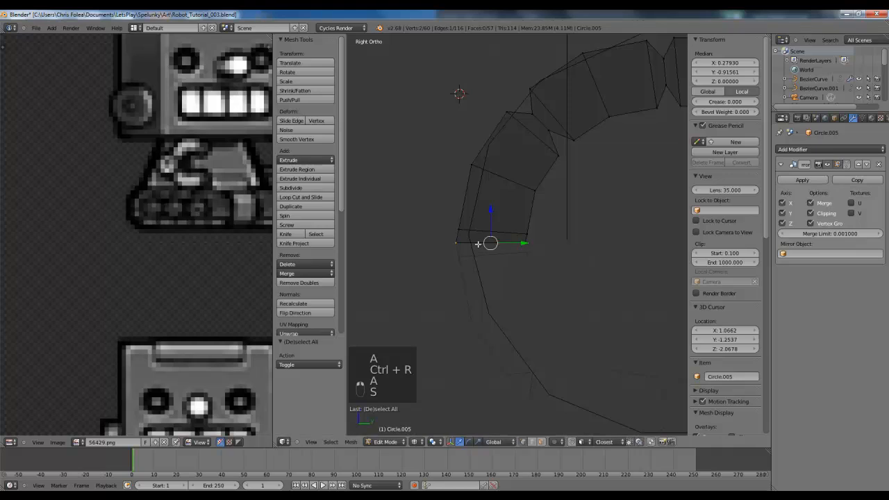
# - Shrink the curved strip's end vertices on the mirror plane along Y to form the front groove, and check the tread in solid shading
pyautogui.press('a')
pyautogui.press('b')
pyautogui.moveTo(448, 240); pyautogui.dragTo(567, 265)
pyautogui.press('s')
pyautogui.press('y')
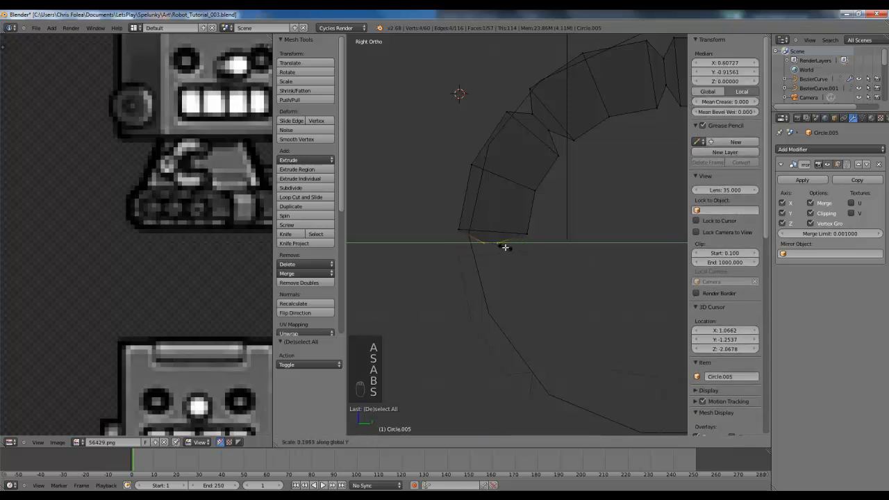
pyautogui.click(513, 248)
pyautogui.press('Tab')
pyautogui.scroll(-9, 538, 229)
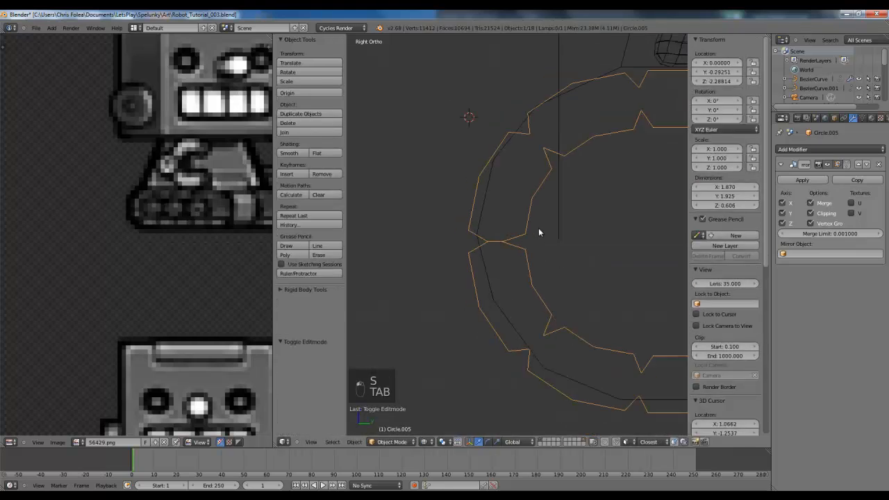
pyautogui.press('z')
pyautogui.press('a')
pyautogui.moveTo(521, 254)
pyautogui.mouseDown(button='middle')
pyautogui.moveTo(589, 243)
pyautogui.moveTo(652, 268)
pyautogui.moveTo(536, 244)
pyautogui.mouseUp(button='middle')
# - Compare smooth and flat shading on the tread and leave it shaded smooth
pyautogui.rightClick(536, 245)
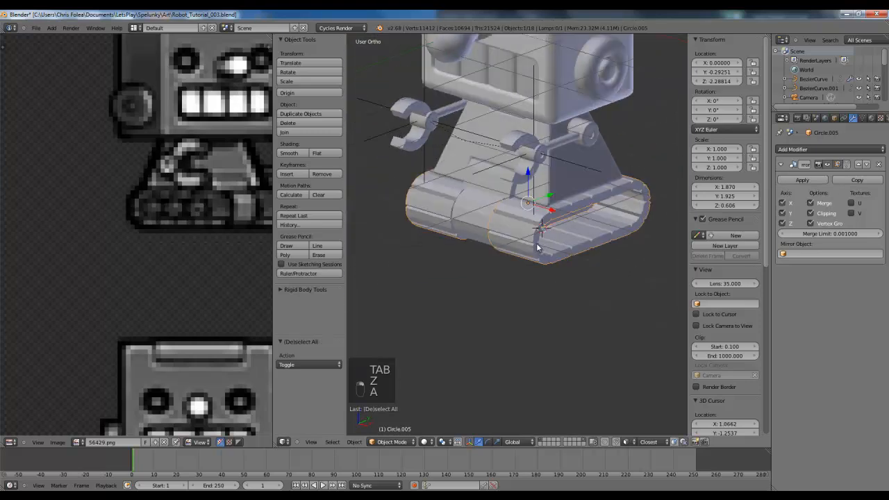
pyautogui.click(306, 153)
pyautogui.scroll(5, 543, 232)
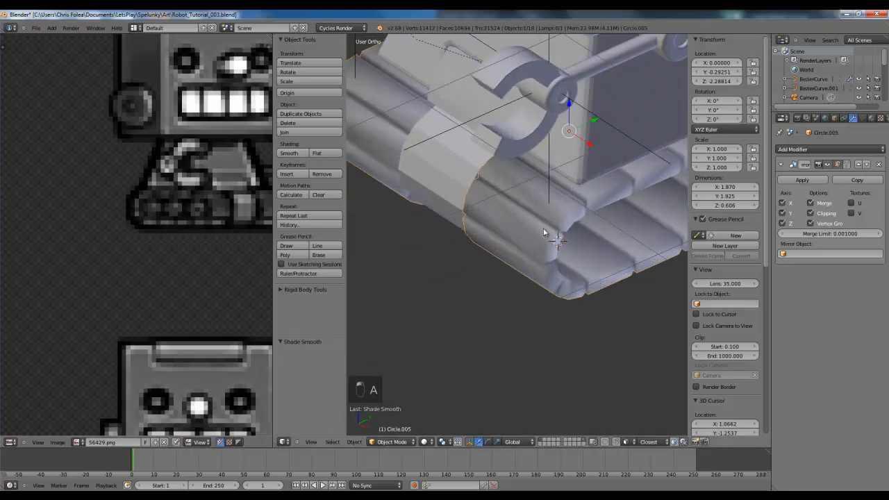
pyautogui.click(340, 153)
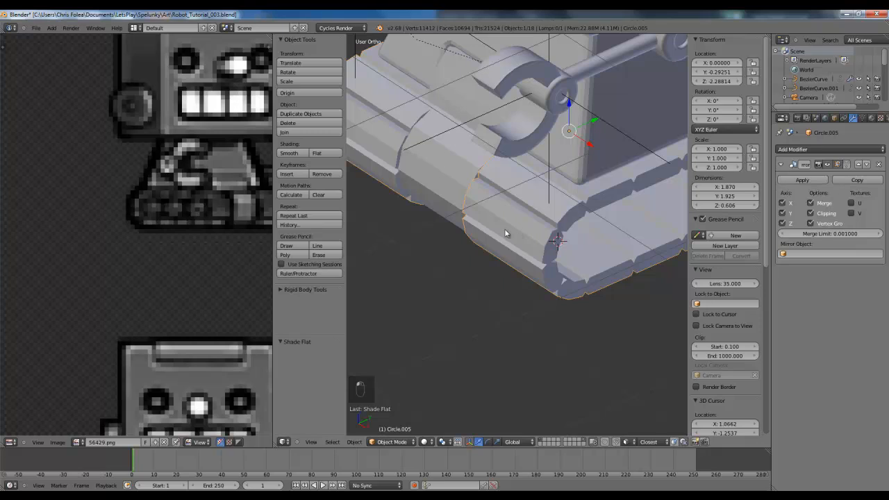
pyautogui.click(301, 154)
pyautogui.moveTo(566, 208); pyautogui.dragTo(512, 188, button='middle')
# - Add a loop cut across the tread segments, slid close to the tread's outer side edge
pyautogui.scroll(1, 513, 188)
pyautogui.press('KP_1')
pyautogui.press('Tab')
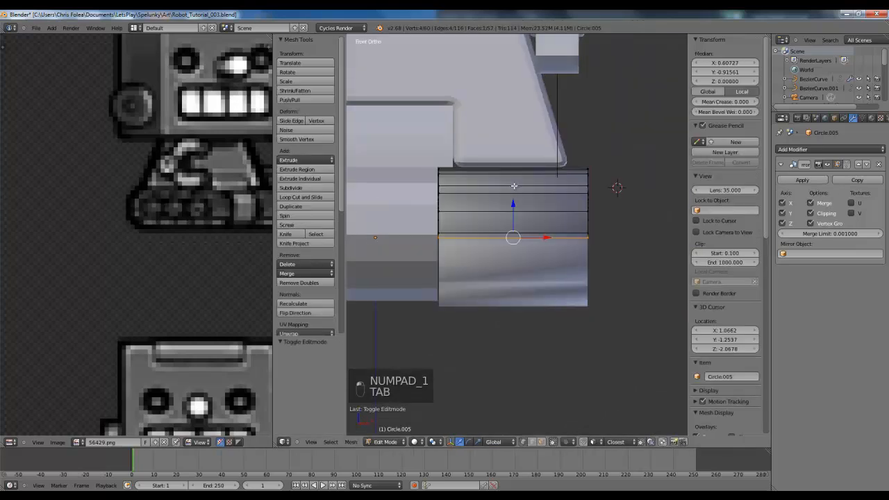
pyautogui.press('a')
pyautogui.press('a')
pyautogui.press('z')
pyautogui.hotkey('ctrl', 'r')
pyautogui.click(557, 174)
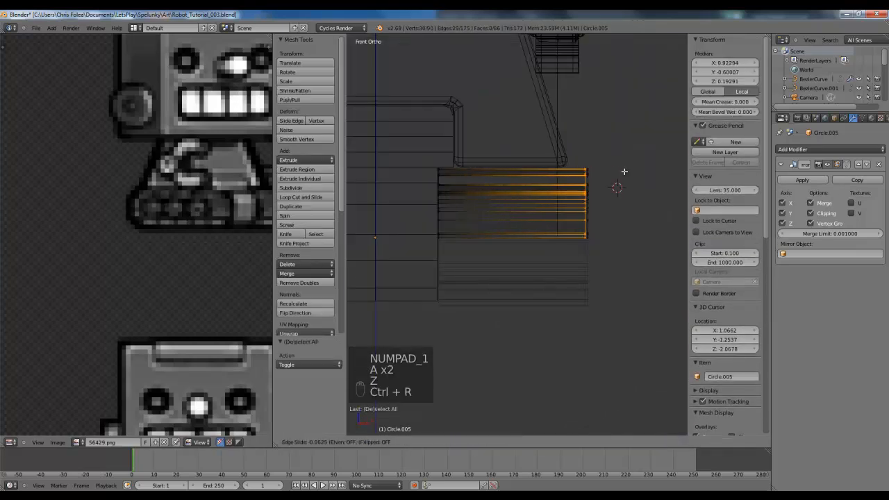
pyautogui.click(625, 171)
# - Add a matching loop cut slid about 0.97 towards the tread's inner side edge
pyautogui.hotkey('ctrl', 'r')
pyautogui.click(517, 173)
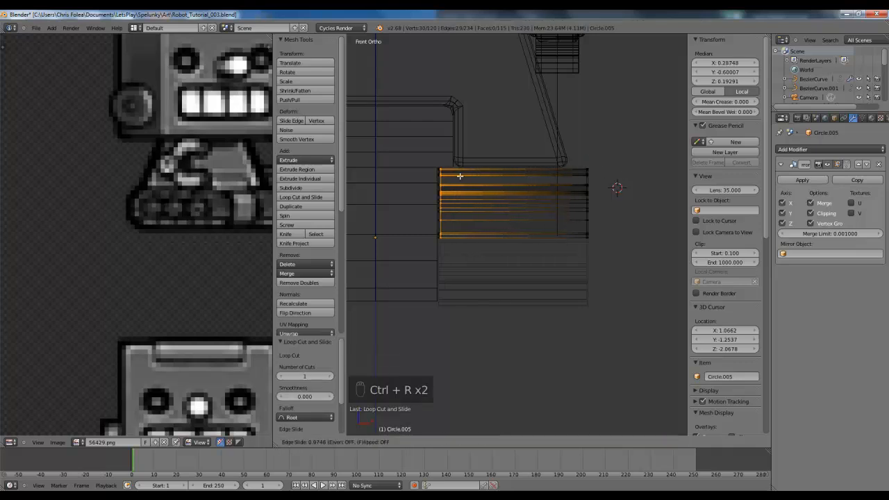
pyautogui.click(460, 177)
pyautogui.press('z')
pyautogui.press('Tab')
pyautogui.moveTo(472, 192)
pyautogui.mouseDown(button='middle')
pyautogui.moveTo(520, 206)
pyautogui.moveTo(532, 238)
pyautogui.mouseUp(button='middle')
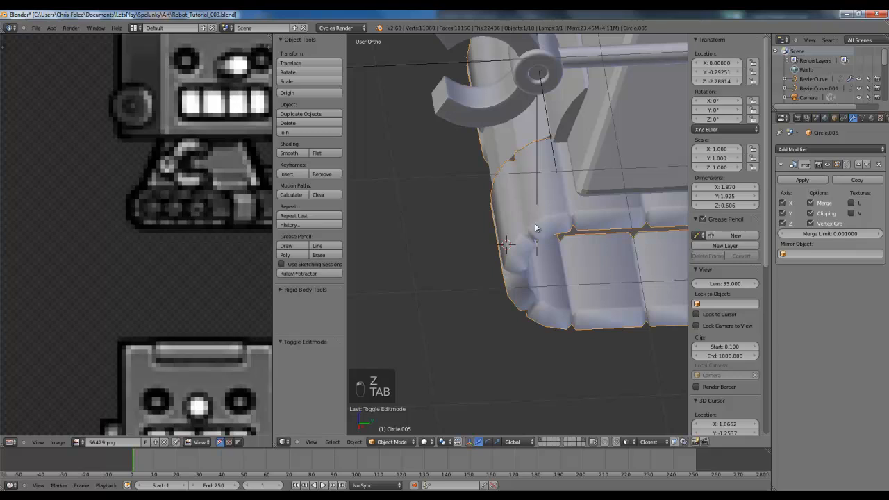
# - Add a loop cut around the tread's side face, slid close to its outer rim
pyautogui.press('KP_3')
pyautogui.press('Tab')
pyautogui.scroll(3, 525, 210)
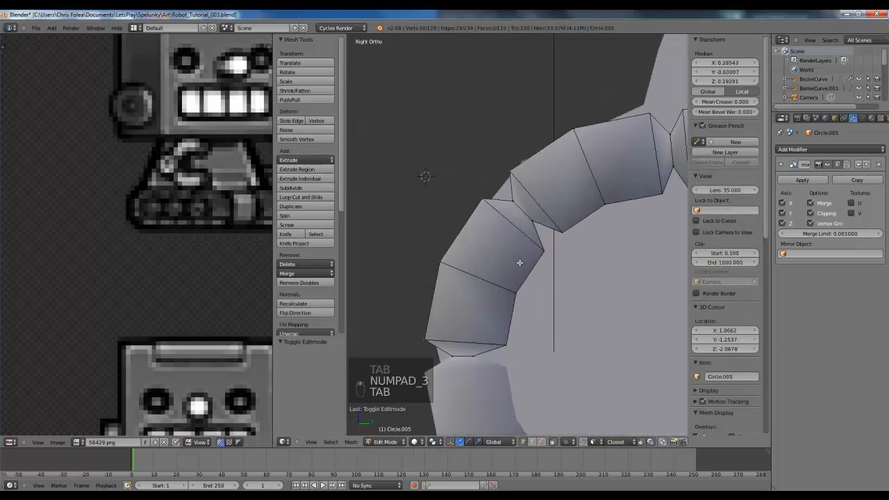
pyautogui.press('a')
pyautogui.press('a')
pyautogui.hotkey('ctrl', 'r')
pyautogui.click(525, 210)
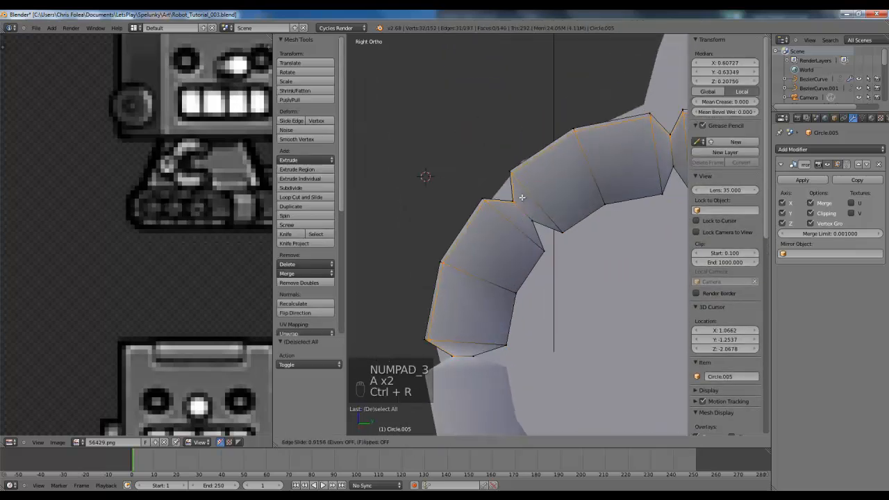
pyautogui.click(522, 197)
# - Add a loop cut around the tread's side face, slid about 0.87 towards its inner rim, and check the sharpened edges
pyautogui.hotkey('ctrl', 'r')
pyautogui.click(538, 212)
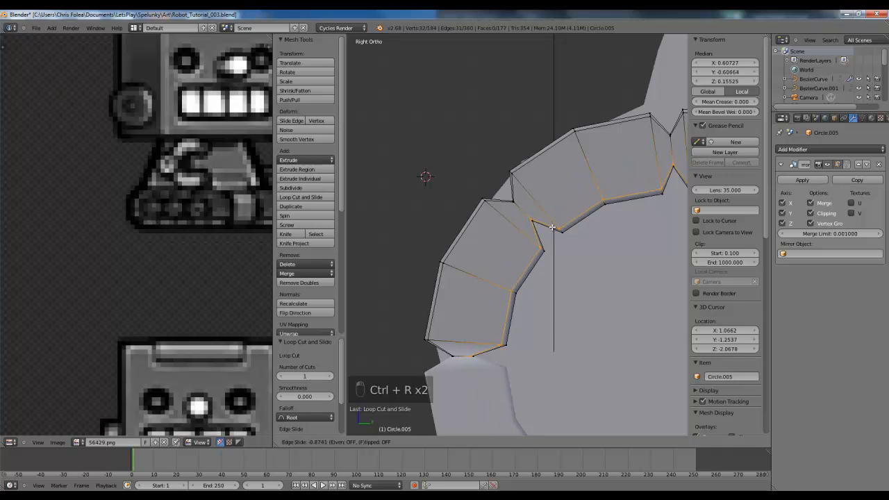
pyautogui.click(553, 228)
pyautogui.press('Tab')
pyautogui.moveTo(551, 224); pyautogui.dragTo(575, 238, button='middle')
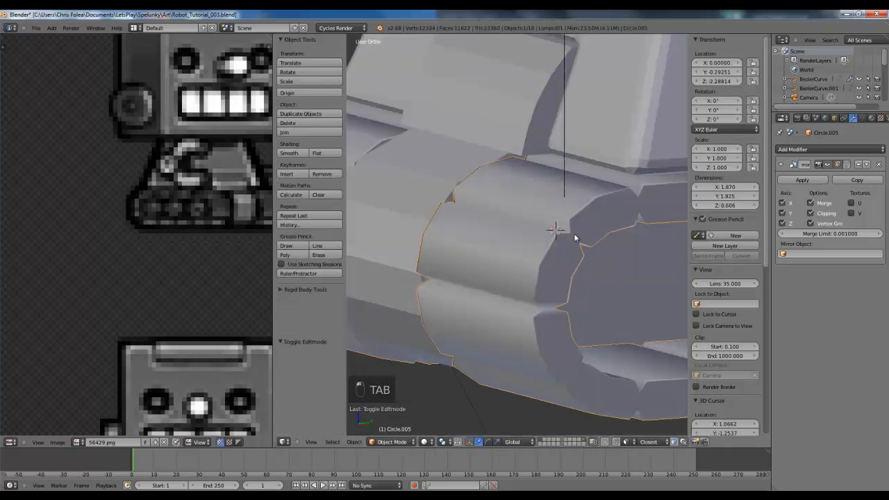
pyautogui.press('Tab')
pyautogui.press('KP_2')
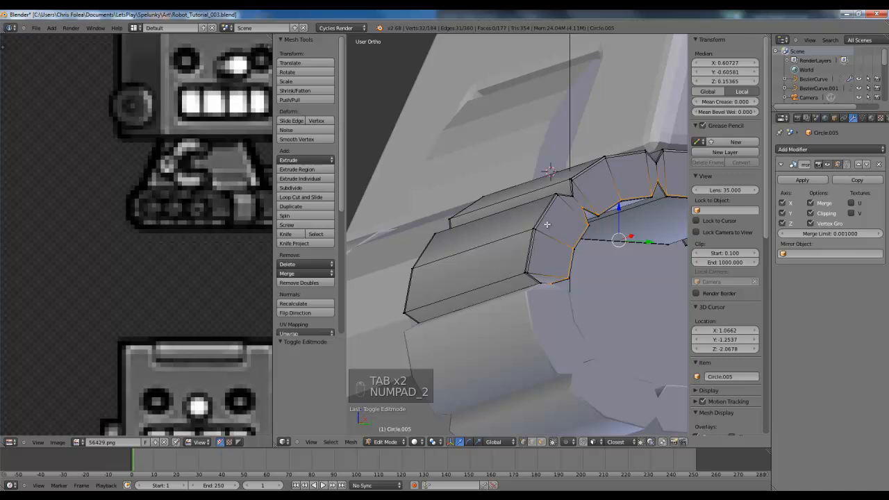
pyautogui.press('KP_3')
pyautogui.scroll(2, 561, 281)
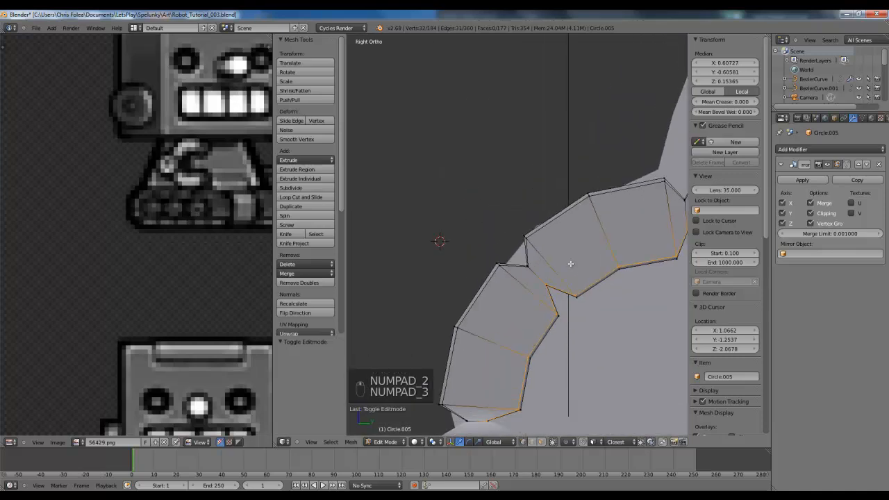
# - Undo the edge-sharpening loop cuts and bring the tread segments back to their simple mesh
pyautogui.hotkey('ctrl', 'z')
pyautogui.hotkey('ctrl', 'z')
pyautogui.hotkey('ctrl', 'z')
pyautogui.hotkey('ctrl', 'z')
pyautogui.hotkey('ctrl', 'z')
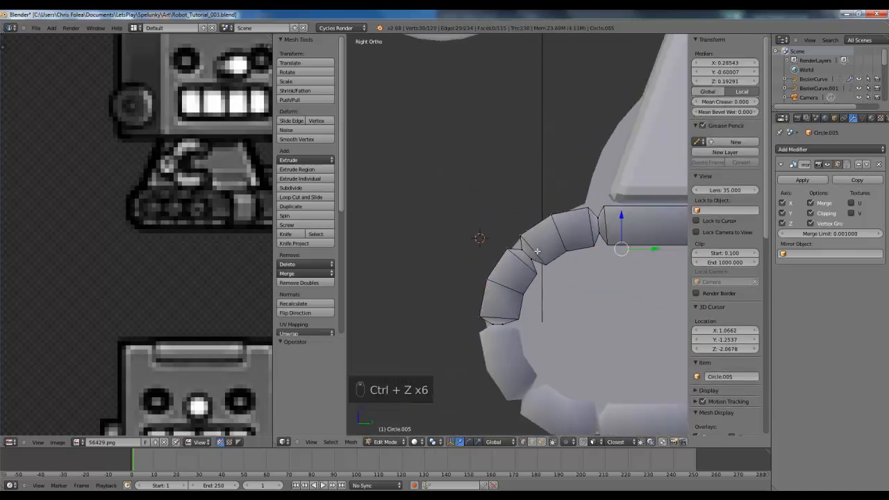
pyautogui.hotkey('ctrl', 'z')
pyautogui.hotkey('ctrl', 'z')
pyautogui.hotkey('ctrl', 'z')
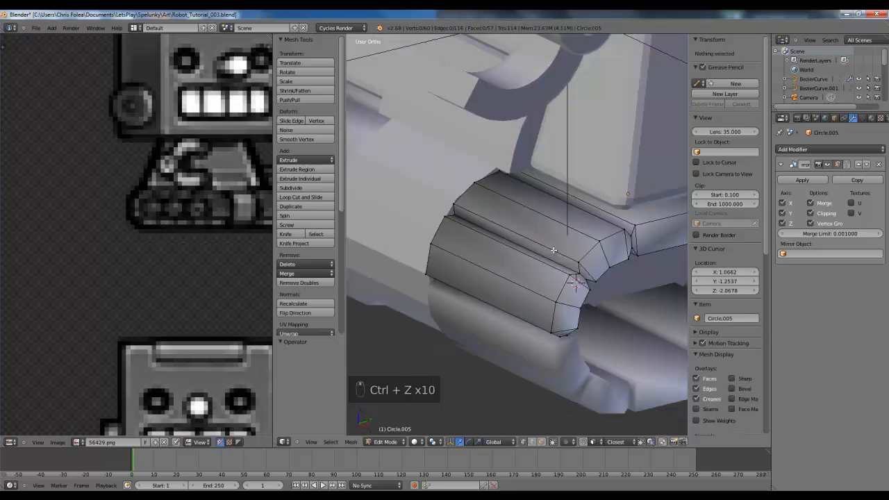
# - Add an Edge Split modifier to the tread object
pyautogui.press('Tab')
pyautogui.click(827, 149)
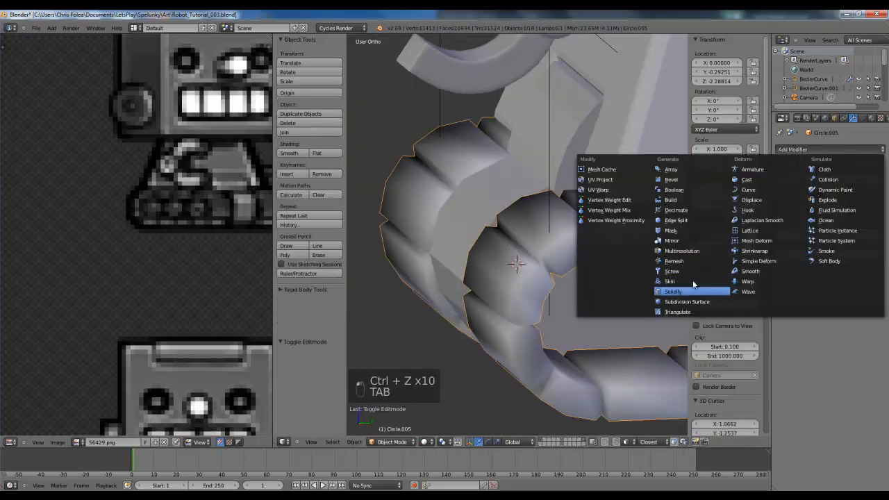
pyautogui.click(676, 221)
# - Examine the tread segments' edge-split shading at an angle and from the side, in solid and wireframe display
pyautogui.moveTo(494, 277); pyautogui.dragTo(552, 243, button='middle')
pyautogui.press('KP_3')
pyautogui.press('z')
pyautogui.press('z')
pyautogui.press('a')
pyautogui.scroll(2, 525, 276)
pyautogui.press('z')
pyautogui.press('z')
pyautogui.rightClick(596, 254)
pyautogui.scroll(-4, 597, 253)
pyautogui.press('z')
pyautogui.press('z')
pyautogui.press('z')
pyautogui.press('Tab')
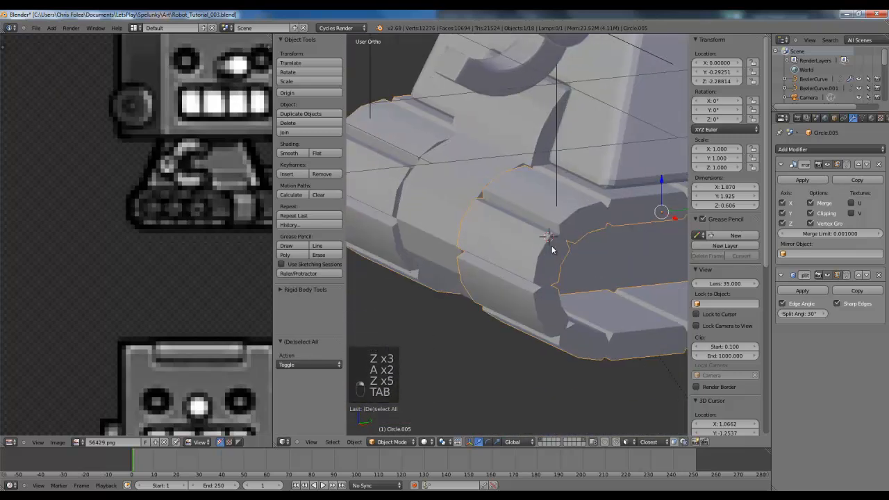
# - Select the outer rim edge loop on the tread's side face for mesh editing
pyautogui.press('Tab')
pyautogui.press('a')
pyautogui.press('KP_3')
pyautogui.press('a')
pyautogui.scroll(2, 552, 242)
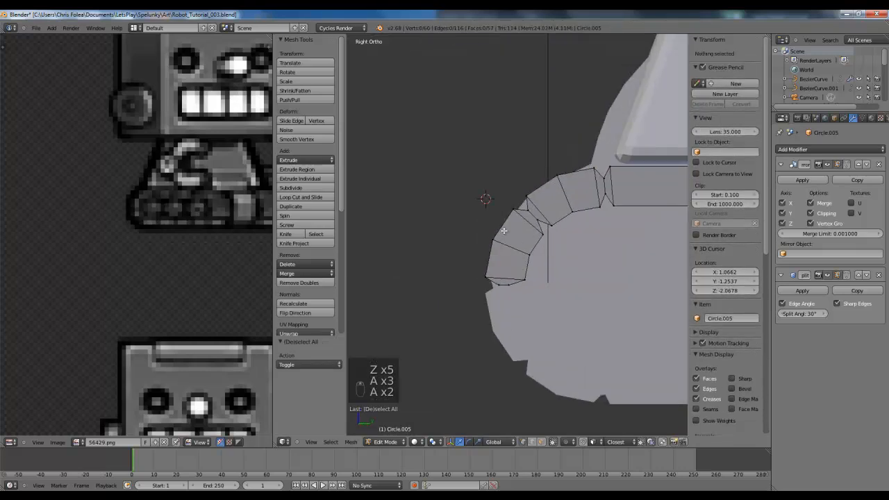
pyautogui.keyDown('alt'); pyautogui.rightClick(502, 230); pyautogui.keyUp('alt')
pyautogui.scroll(3, 536, 241)
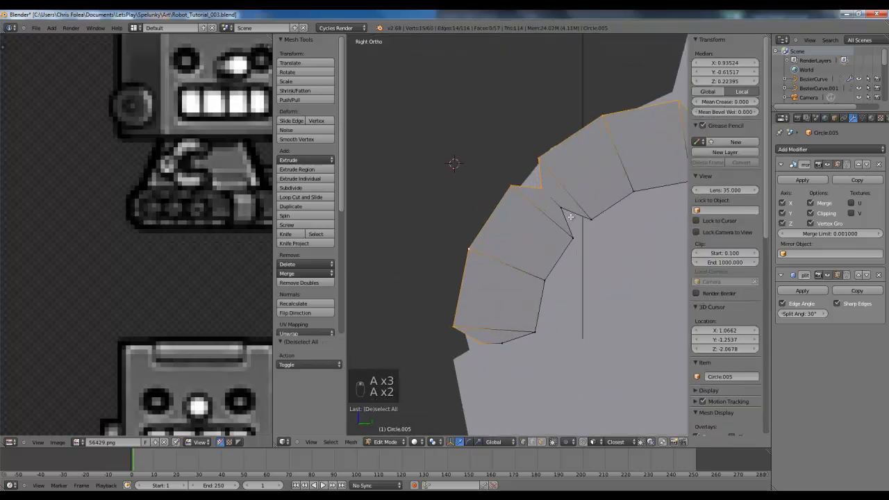
# - Try a three-segment bevel with an offset of 0.003 on the tread's outer rim edge loop
pyautogui.hotkey('ctrl', 'b')
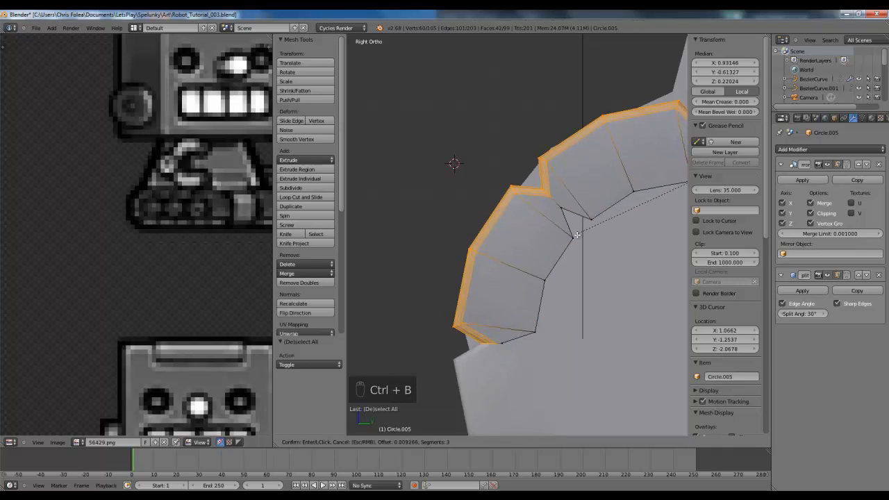
pyautogui.click(583, 223)
pyautogui.moveTo(584, 222); pyautogui.dragTo(555, 227, button='middle')
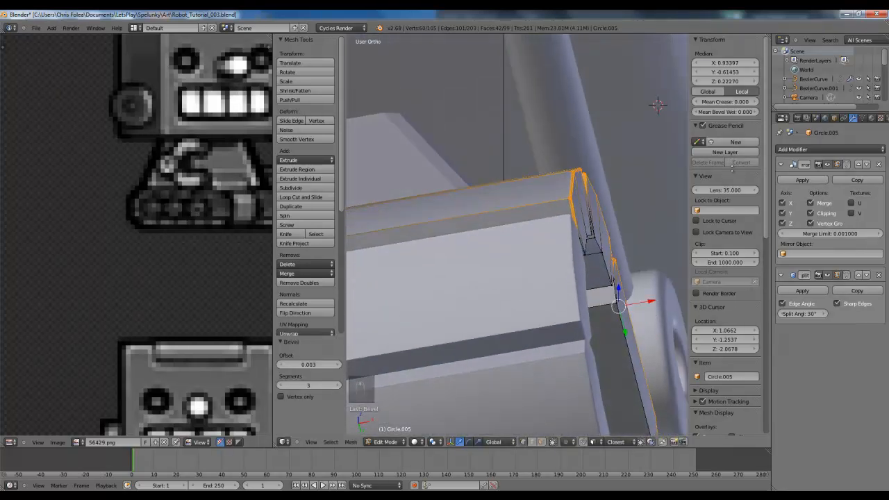
pyautogui.press('Tab')
pyautogui.press('Tab')
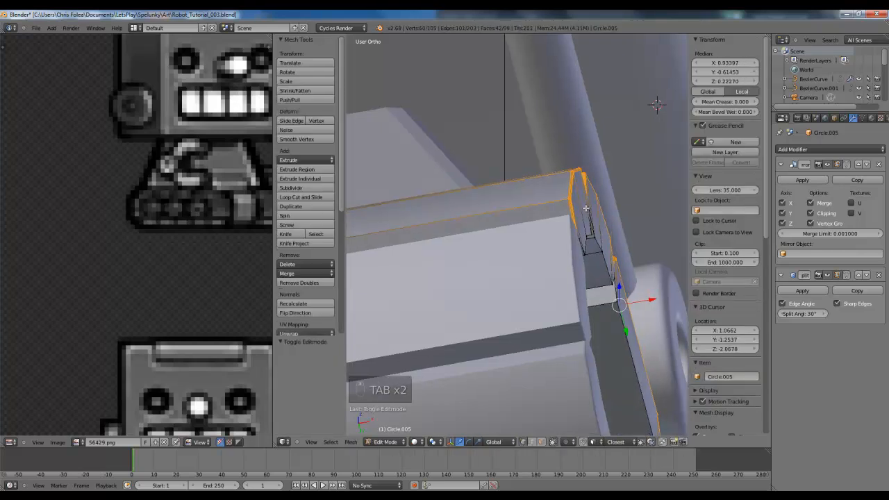
pyautogui.moveTo(582, 202); pyautogui.dragTo(371, 303, button='middle')
pyautogui.moveTo(484, 261); pyautogui.dragTo(417, 312, button='middle')
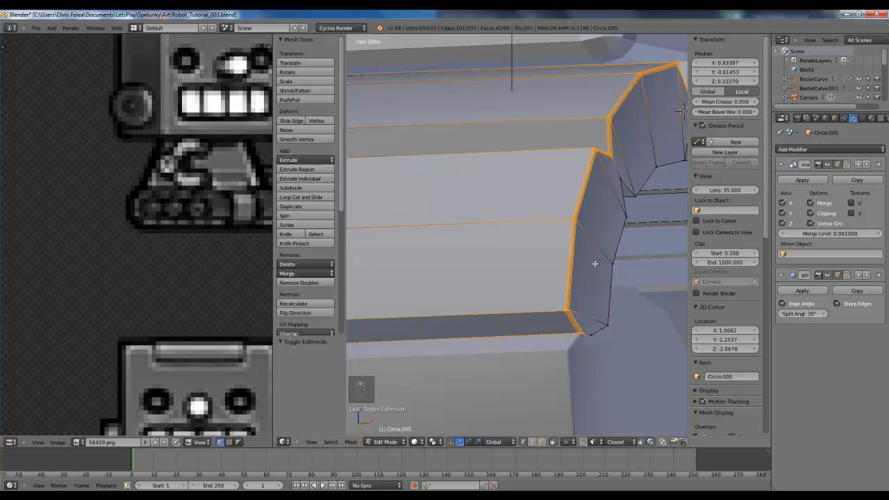
pyautogui.hotkey('ctrl', 'z')
pyautogui.hotkey('ctrl', 'z')
# - Bevel the tread's outer rim edge loop with an offset of about 0.004 and two segments
pyautogui.hotkey('ctrl', 'b')
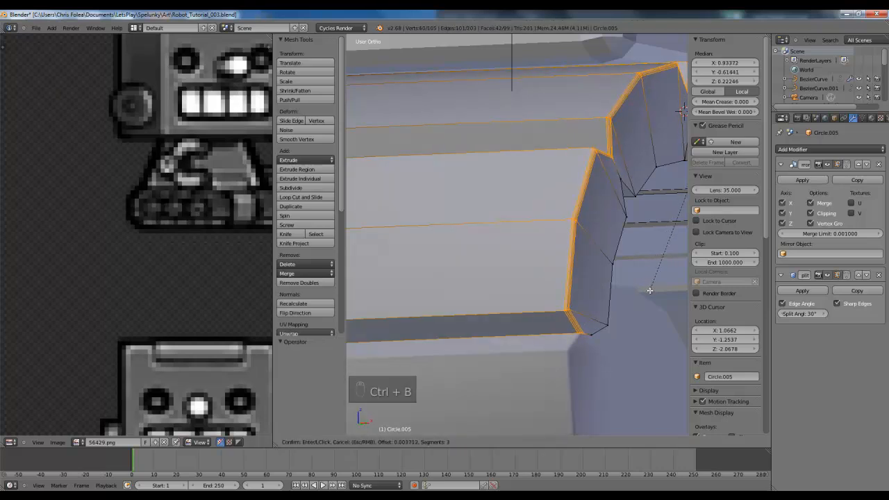
pyautogui.click(650, 291)
pyautogui.click(283, 386)
pyautogui.press('Tab')
pyautogui.moveTo(640, 235); pyautogui.dragTo(537, 253, button='middle')
# - Bevel the inner rim edge loop on the same tread side with two segments and an offset of about 0.004
pyautogui.press('Tab')
pyautogui.press('a')
pyautogui.press('a')
pyautogui.press('a')
pyautogui.hotkey('ctrl', 'b')
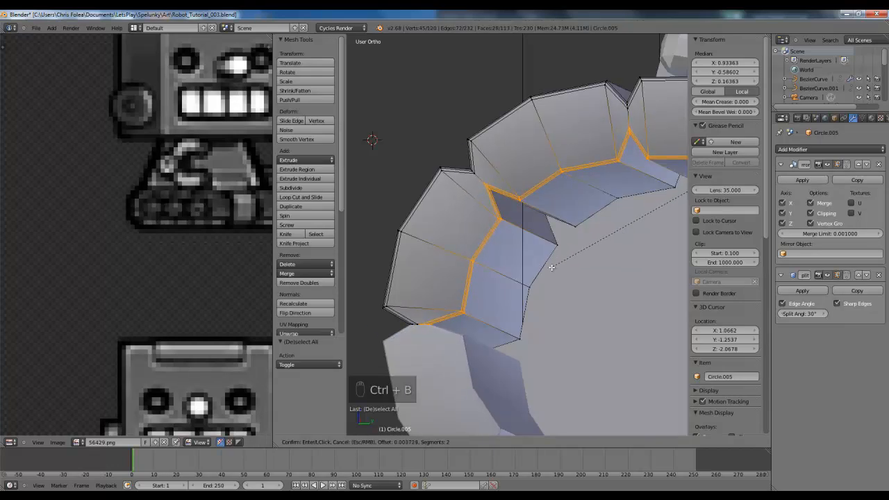
pyautogui.click(552, 267)
pyautogui.press('Tab')
pyautogui.scroll(-4, 551, 268)
pyautogui.moveTo(551, 267); pyautogui.dragTo(575, 229, button='middle')
# - Bevel the outer rim edge loop on the tread's opposite side with two segments and an offset of about 0.003
pyautogui.press('Tab')
pyautogui.scroll(3, 560, 246)
pyautogui.press('a')
pyautogui.press('a')
pyautogui.press('a')
pyautogui.keyDown('alt'); pyautogui.rightClick(554, 238); pyautogui.keyUp('alt')
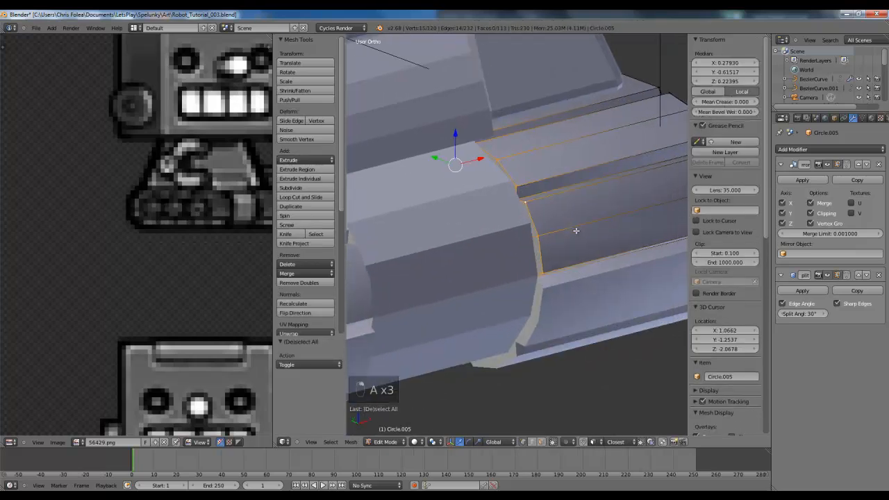
pyautogui.scroll(1, 576, 230)
pyautogui.hotkey('ctrl', 'b')
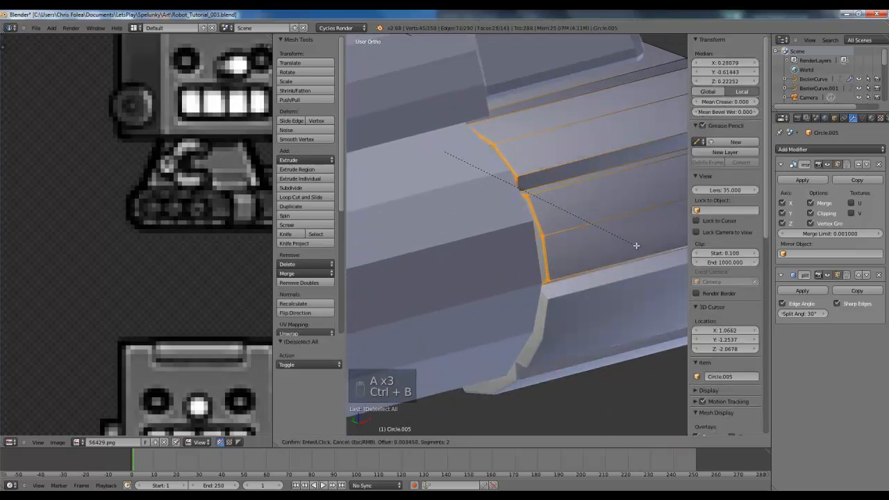
pyautogui.click(636, 245)
# - Bevel the inner rim edge loop on the tread's opposite side with two segments and slightly reduce the bevel offset
pyautogui.press('a')
pyautogui.press('z')
pyautogui.keyDown('alt'); pyautogui.rightClick(595, 259); pyautogui.keyUp('alt')
pyautogui.hotkey('ctrl', 'b')
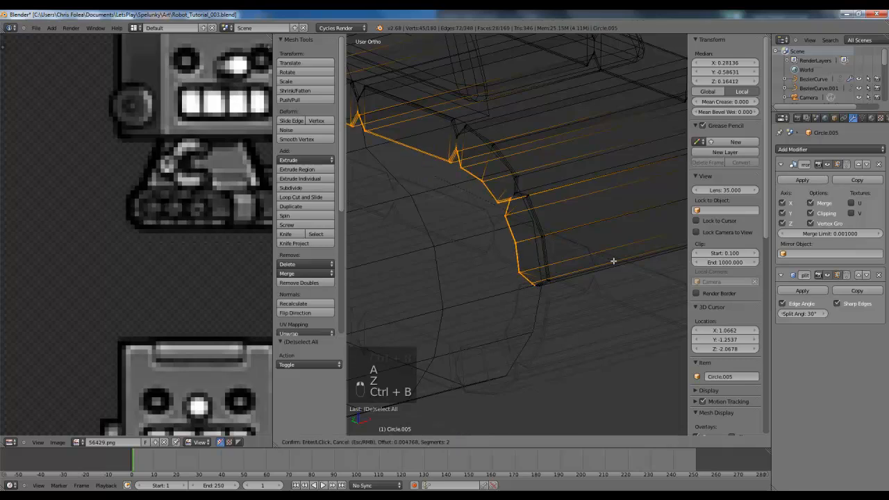
pyautogui.click(618, 261)
pyautogui.moveTo(617, 262); pyautogui.dragTo(455, 286, button='middle')
pyautogui.press('KP_3')
pyautogui.scroll(8, 507, 262)
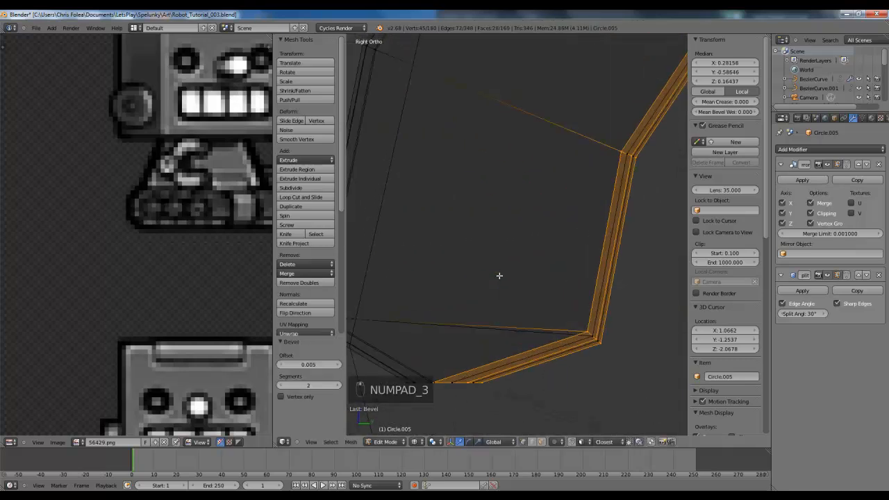
pyautogui.moveTo(309, 365)
pyautogui.mouseDown()
pyautogui.moveTo(317, 365)
pyautogui.moveTo(299, 363)
pyautogui.mouseUp()
pyautogui.moveTo(422, 295)
pyautogui.mouseDown(button='middle')
pyautogui.moveTo(496, 225)
pyautogui.moveTo(516, 244)
pyautogui.moveTo(546, 237)
pyautogui.moveTo(591, 258)
pyautogui.moveTo(607, 293)
pyautogui.moveTo(570, 252)
pyautogui.moveTo(533, 293)
pyautogui.moveTo(385, 287)
pyautogui.moveTo(381, 310)
pyautogui.moveTo(475, 295)
pyautogui.mouseUp(button='middle')
# - Examine the bevelled treads together with the rest of the robot in solid display
pyautogui.press('z')
pyautogui.press('Tab')
pyautogui.scroll(-4, 591, 257)
pyautogui.press('a')
pyautogui.press('a')
pyautogui.scroll(-3, 591, 258)
pyautogui.scroll(-4, 533, 294)
pyautogui.scroll(10, 475, 295)
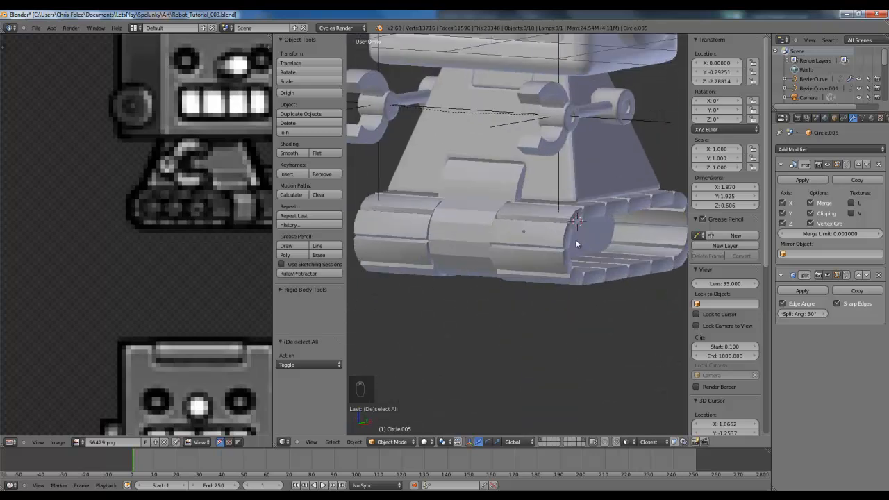
# - Set the tread's Edge Split angle to 25°, checking the shading on the segment edges up close
pyautogui.scroll(5, 498, 181)
pyautogui.moveTo(489, 238); pyautogui.dragTo(518, 236, button='middle')
pyautogui.scroll(4, 519, 236)
pyautogui.rightClick(519, 237)
pyautogui.press('z')
pyautogui.press('z')
pyautogui.press('z')
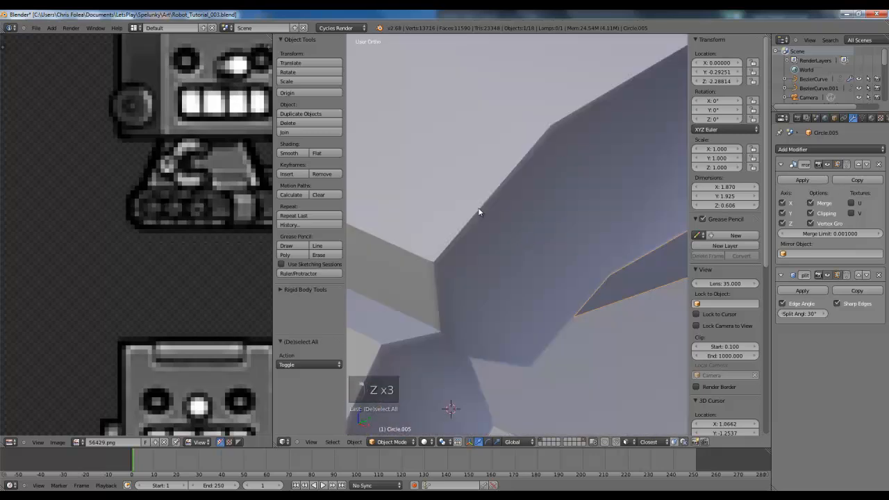
pyautogui.scroll(-4, 447, 264)
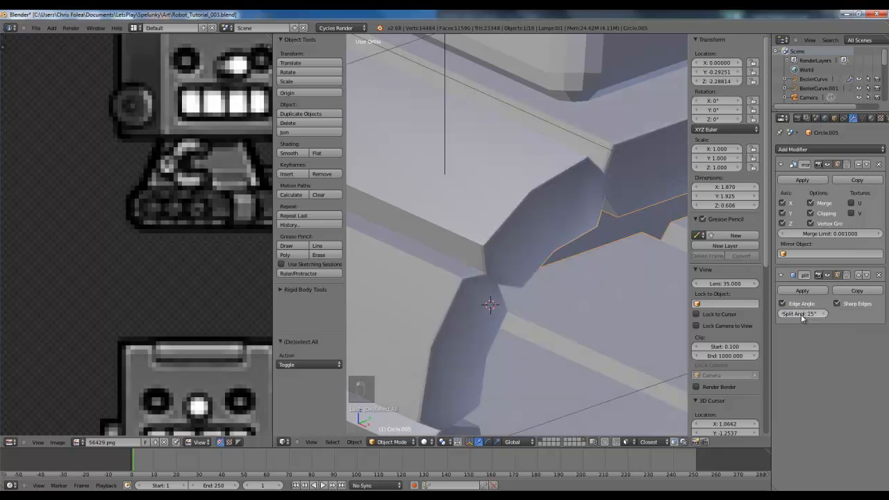
# - Preview the whole robot in rendered shading and examine it from the front and the side
pyautogui.scroll(-5, 466, 237)
pyautogui.moveTo(466, 239)
pyautogui.mouseDown(button='middle')
pyautogui.moveTo(491, 246)
pyautogui.moveTo(479, 269)
pyautogui.moveTo(488, 209)
pyautogui.moveTo(529, 238)
pyautogui.moveTo(538, 253)
pyautogui.moveTo(498, 263)
pyautogui.moveTo(503, 327)
pyautogui.moveTo(519, 299)
pyautogui.mouseUp(button='middle')
pyautogui.scroll(-3, 542, 257)
pyautogui.press('a')
pyautogui.scroll(-4, 500, 262)
pyautogui.scroll(2, 514, 306)
pyautogui.click(426, 442)
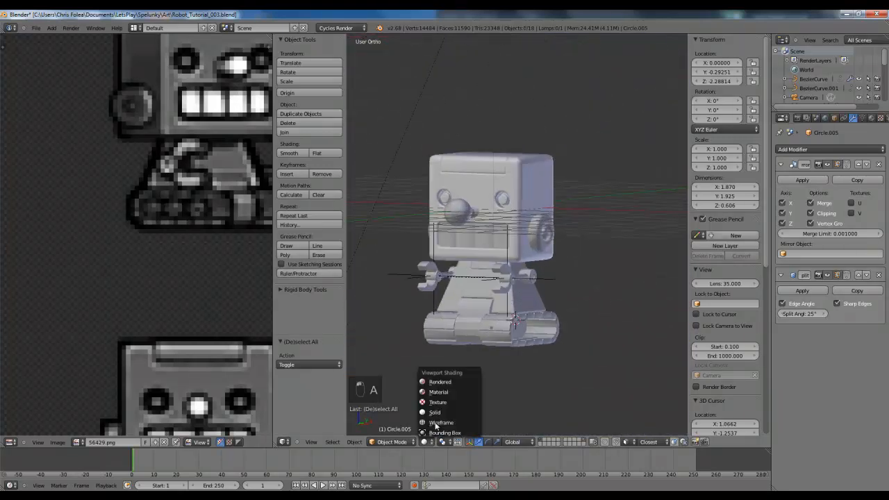
pyautogui.click(442, 383)
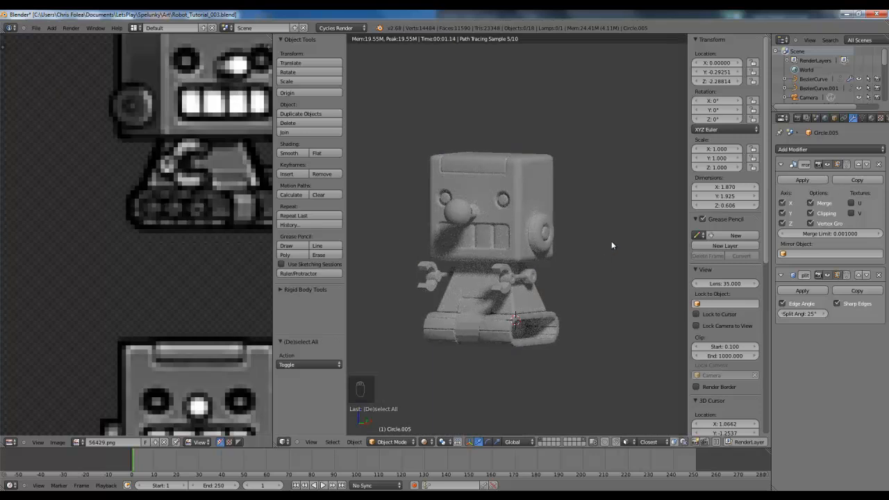
pyautogui.moveTo(610, 250)
pyautogui.mouseDown(button='middle')
pyautogui.moveTo(565, 301)
pyautogui.moveTo(543, 265)
pyautogui.moveTo(545, 282)
pyautogui.mouseUp(button='middle')
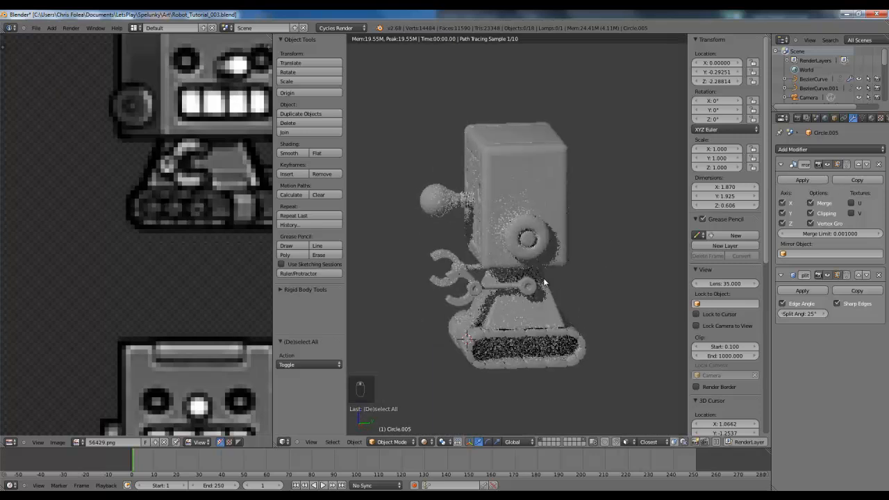
# - Add a loop cut around the bevelled tread's side face, slid close to the outer rim
pyautogui.press('KP_3')
pyautogui.press('z')
pyautogui.press('Tab')
pyautogui.press('z')
pyautogui.scroll(6, 543, 278)
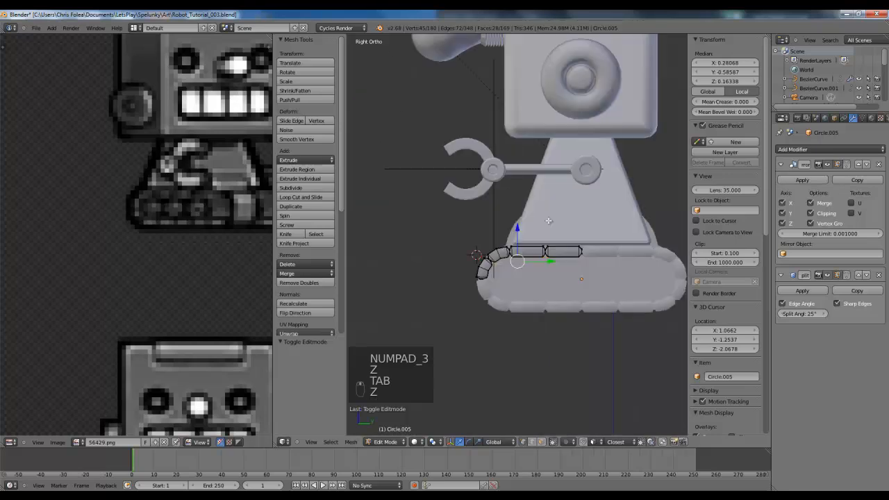
pyautogui.press('a')
pyautogui.scroll(3, 521, 223)
pyautogui.hotkey('ctrl', 'r')
pyautogui.click(490, 246)
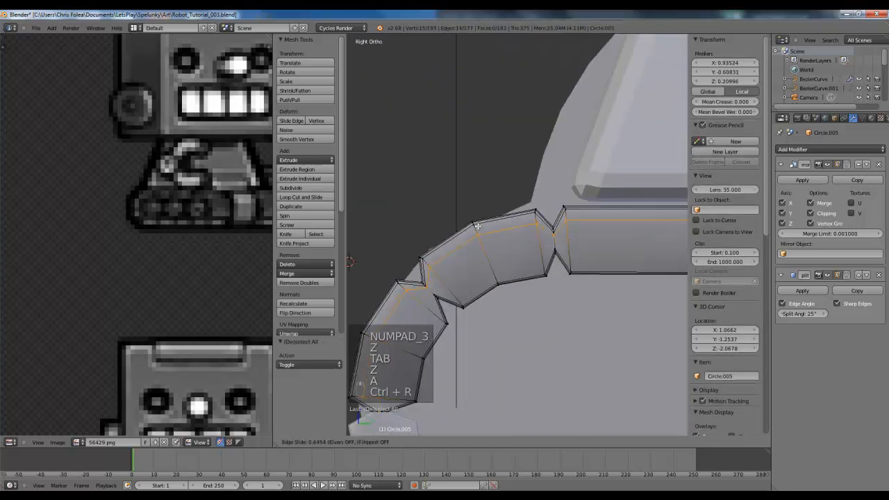
pyautogui.click(477, 223)
# - Add a second loop cut around the tread's side face near the inner rim and check the smoothed segments
pyautogui.hotkey('ctrl', 'r')
pyautogui.click(488, 262)
pyautogui.click(489, 268)
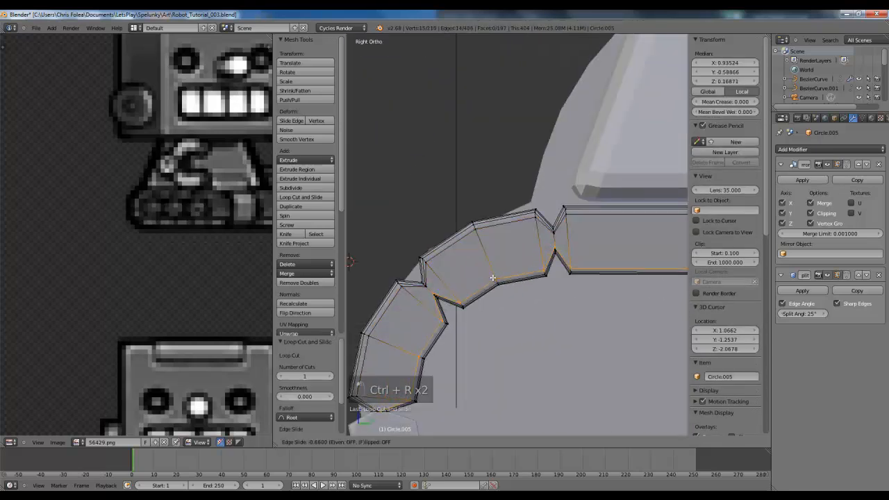
pyautogui.press('Tab')
pyautogui.scroll(-4, 498, 265)
pyautogui.moveTo(498, 266); pyautogui.dragTo(530, 269, button='middle')
pyautogui.scroll(2, 531, 274)
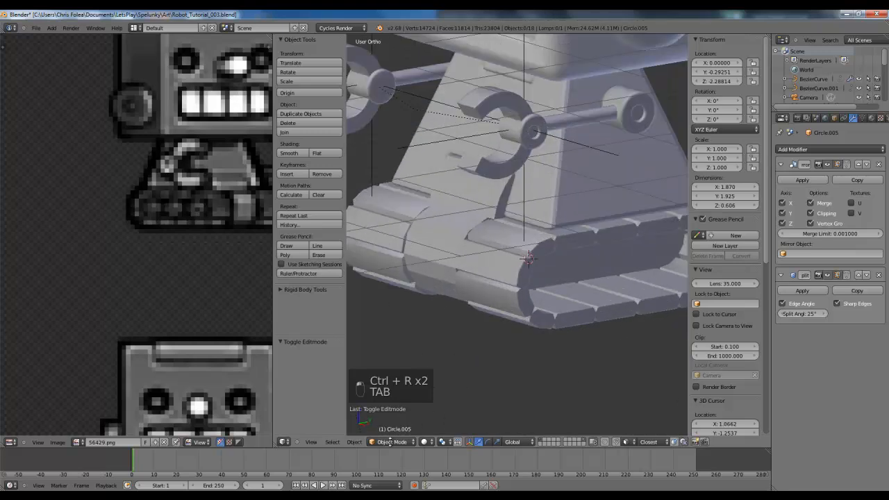
# - Preview the updated treads in rendered shading, then return to solid display
pyautogui.click(437, 444)
pyautogui.click(451, 379)
pyautogui.scroll(-3, 547, 305)
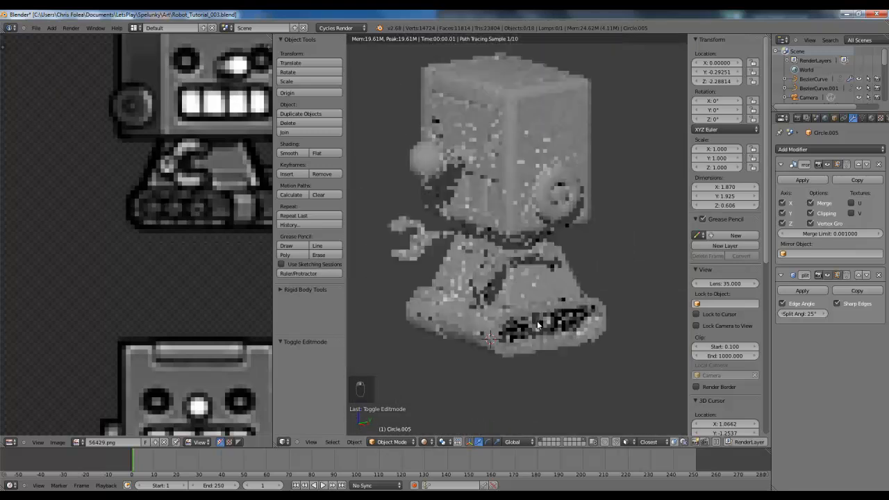
pyautogui.press('z')
pyautogui.press('z')
pyautogui.press('z')
pyautogui.press('KP_3')
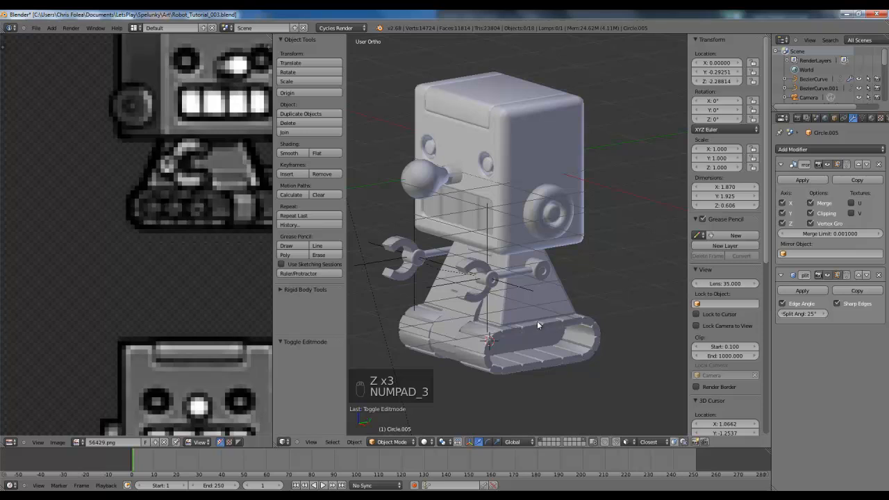
# - Compare the robot's tread in side view with the wheels in the sprite reference
pyautogui.press('KP_3')
pyautogui.scroll(2, 537, 321)
pyautogui.moveTo(180, 246); pyautogui.dragTo(149, 264, button='middle')
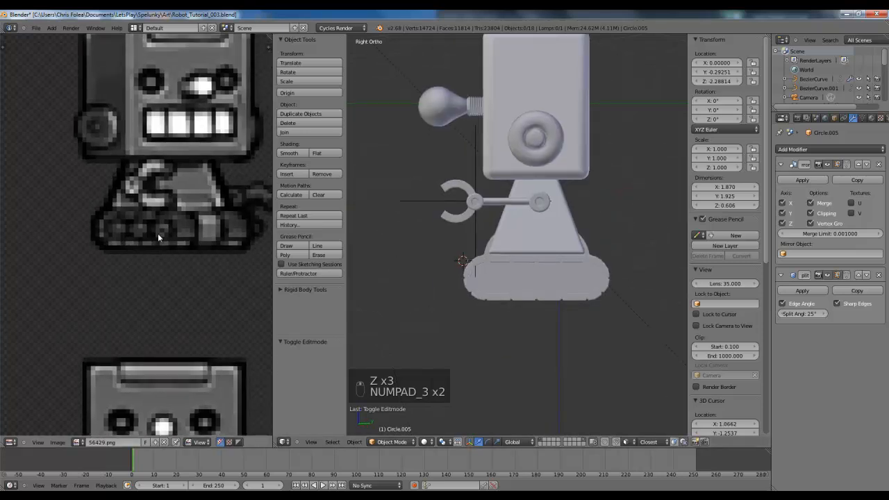
pyautogui.press('z')
pyautogui.scroll(3, 515, 291)
pyautogui.press('z')
pyautogui.press('z')
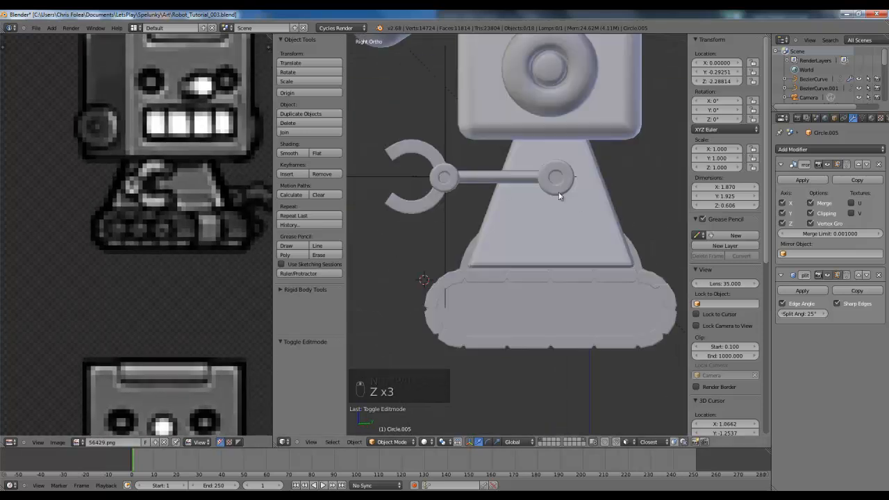
# - Duplicate the round joint of the claw in place and separate the copy into its own object
pyautogui.rightClick(443, 182)
pyautogui.press('z')
pyautogui.press('Tab')
pyautogui.press('a')
pyautogui.press('a')
pyautogui.press('z')
pyautogui.press('l')
pyautogui.press('p')
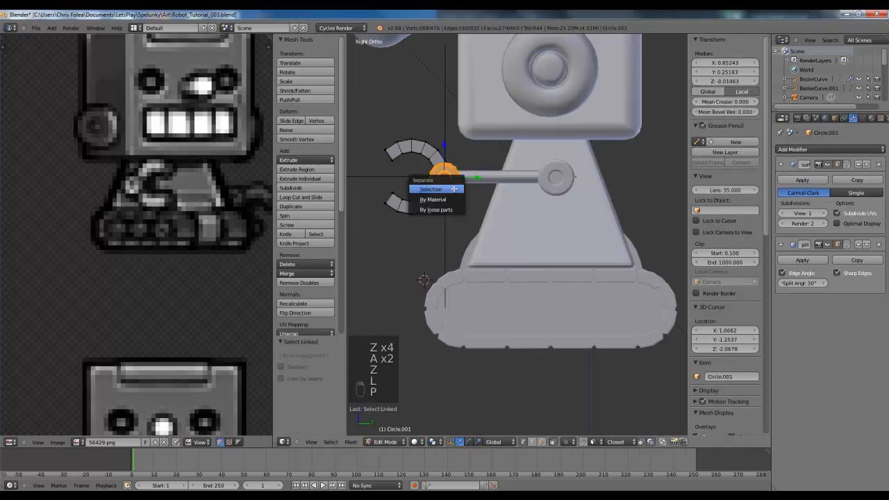
pyautogui.hotkey('shift', 'd')
pyautogui.click(524, 220)
pyautogui.press('p')
pyautogui.click(529, 222)
pyautogui.press('Tab')
pyautogui.press('z')
# - Move the separated joint copy inside the tread's rear end, about 1.36 along Y and -1.01 along Z
pyautogui.rightClick(458, 187)
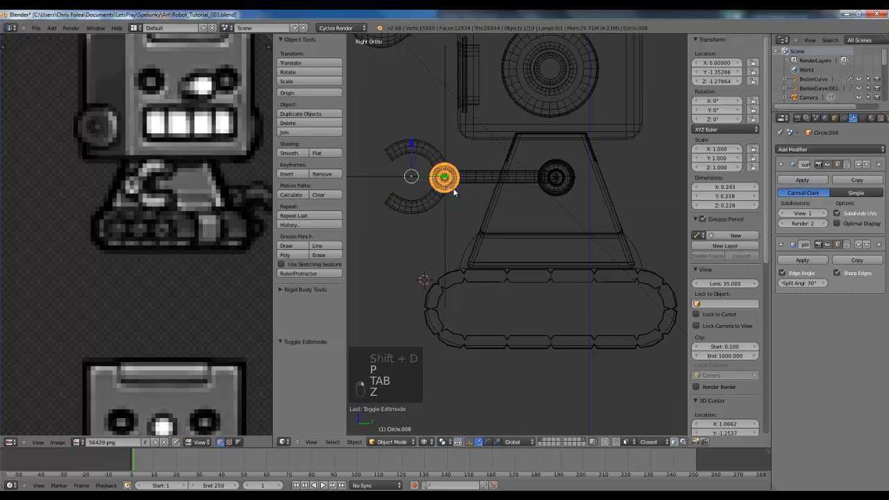
pyautogui.press('g')
pyautogui.click(630, 325)
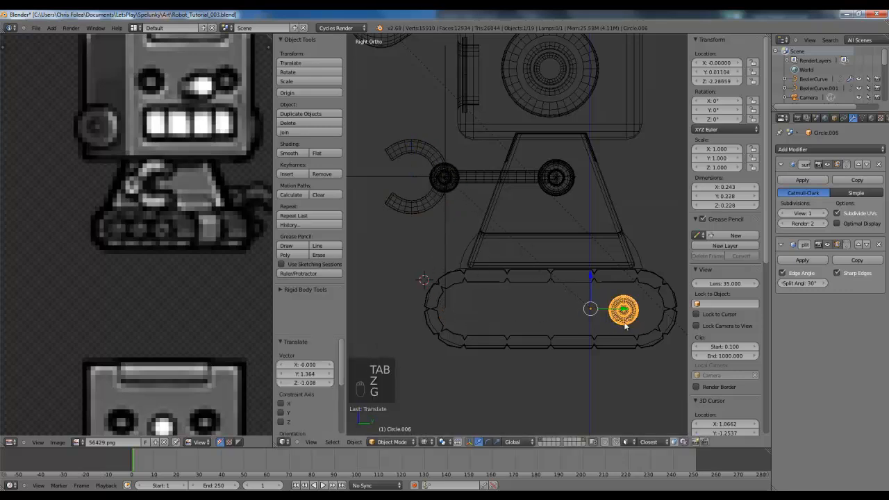
# - Clear the separated joint copy's parent while keeping its transformation
pyautogui.keyDown('shift'); pyautogui.moveTo(630, 324); pyautogui.dragTo(562, 304, button='middle'); pyautogui.keyUp('shift')
pyautogui.press('space')
pyautogui.write('clear pa')
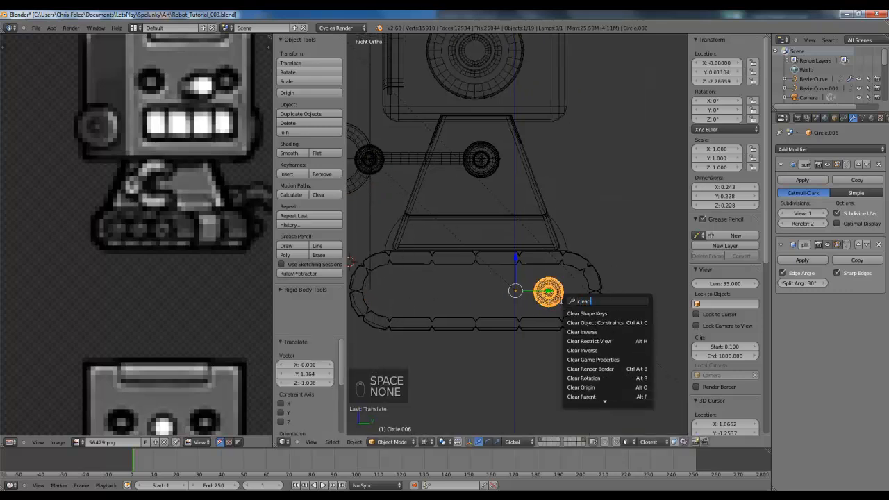
pyautogui.press('Return')
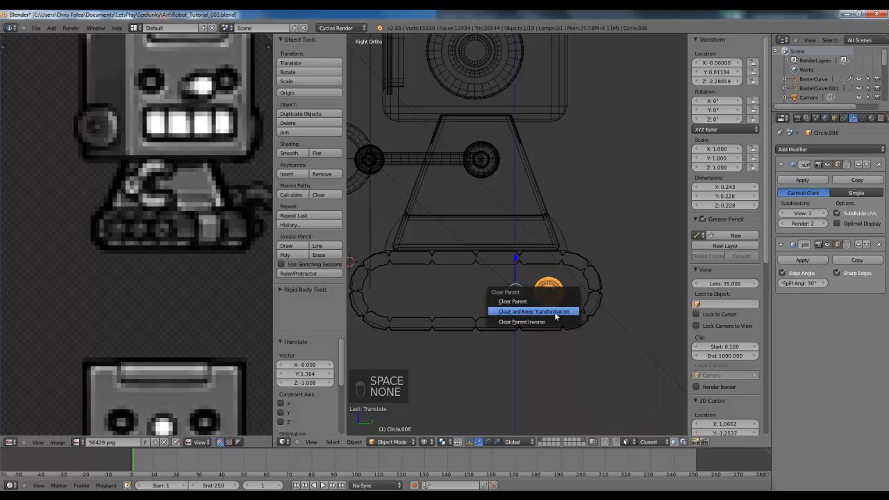
pyautogui.click(533, 311)
# - Set the joint copy's origin to its own geometry
pyautogui.scroll(3, 560, 289)
pyautogui.click(355, 443)
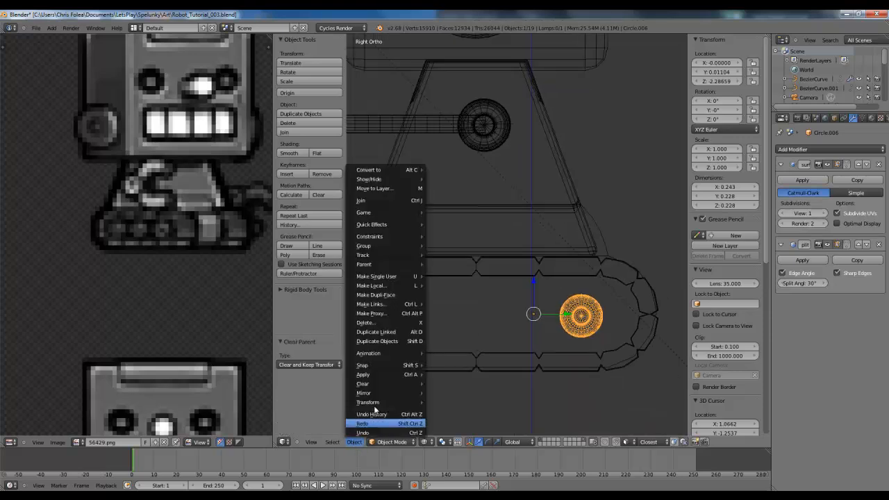
pyautogui.moveTo(379, 402)
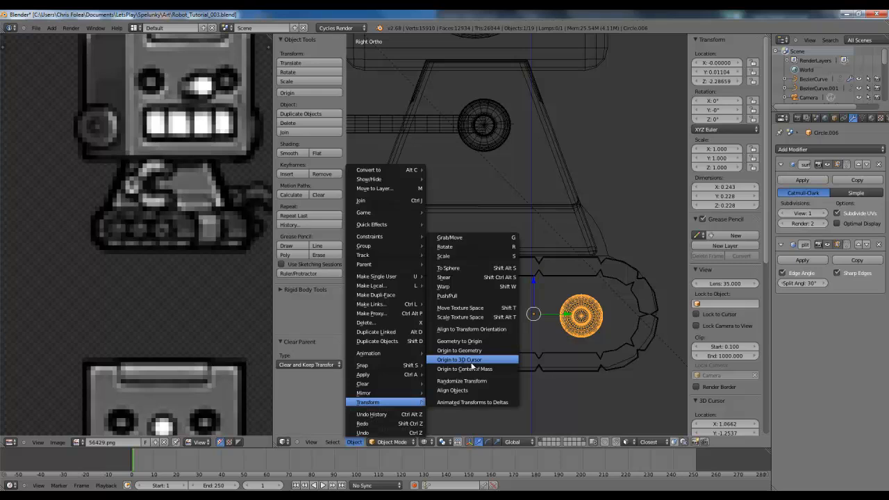
pyautogui.click(471, 351)
pyautogui.press('z')
pyautogui.moveTo(471, 351)
pyautogui.mouseDown(button='middle')
pyautogui.moveTo(613, 322)
pyautogui.moveTo(546, 331)
pyautogui.mouseUp(button='middle')
pyautogui.press('KP_3')
pyautogui.press('z')
pyautogui.scroll(2, 549, 321)
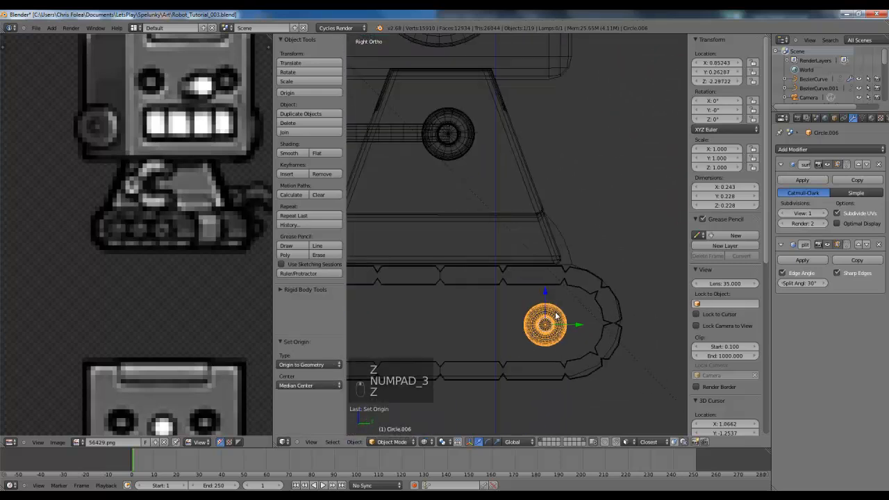
# - Scale the joint copy to about 1.557 as a wheel and nudge it about 0.012 along Y and 0.020 along Z
pyautogui.press('s')
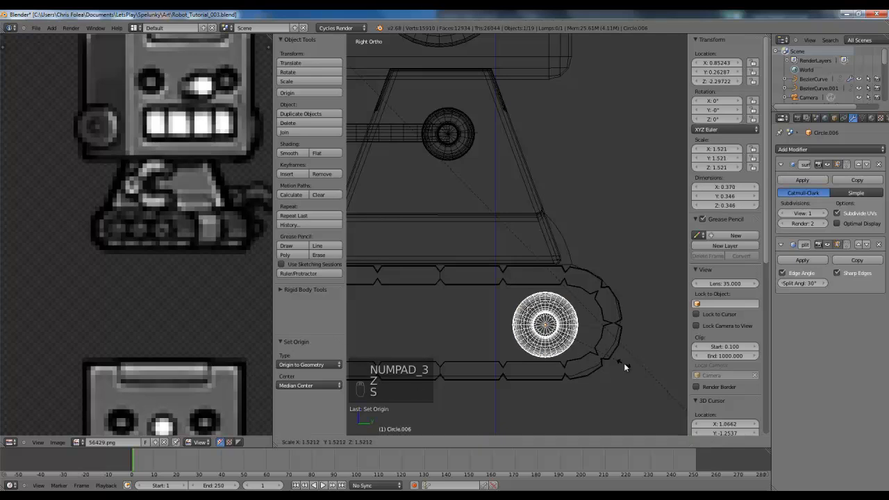
pyautogui.click(628, 364)
pyautogui.press('g')
pyautogui.click(629, 360)
pyautogui.scroll(-1, 549, 346)
pyautogui.keyDown('shift'); pyautogui.moveTo(549, 346); pyautogui.dragTo(608, 349, button='middle'); pyautogui.keyUp('shift')
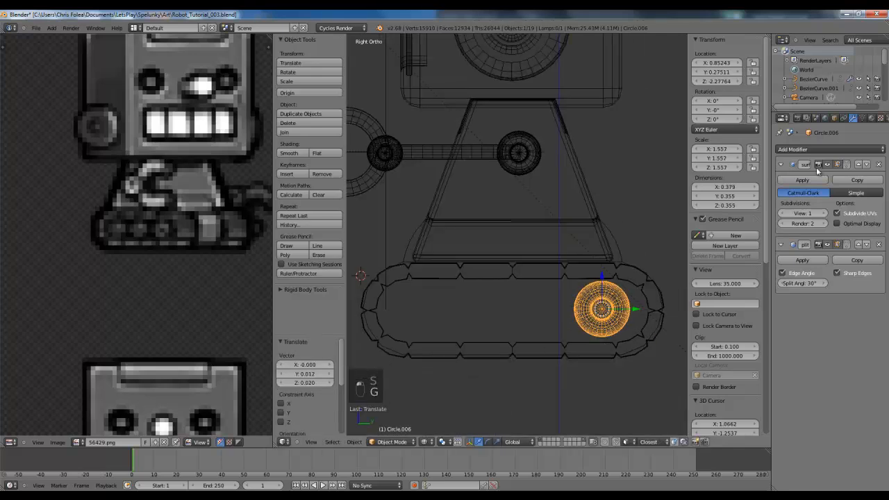
# - Add an Array modifier to the wheel, apply its rotation, and set the relative offset to X 0 and Y -1.360
pyautogui.click(824, 149)
pyautogui.click(671, 170)
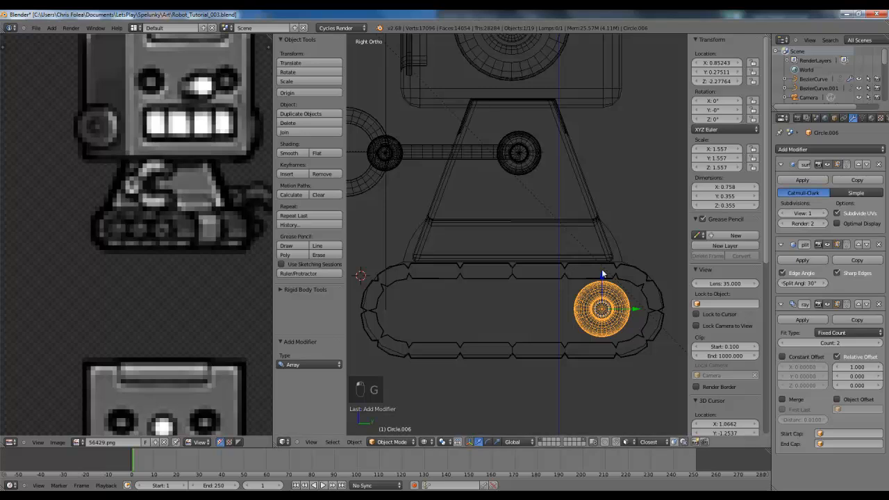
pyautogui.hotkey('ctrl', 'a')
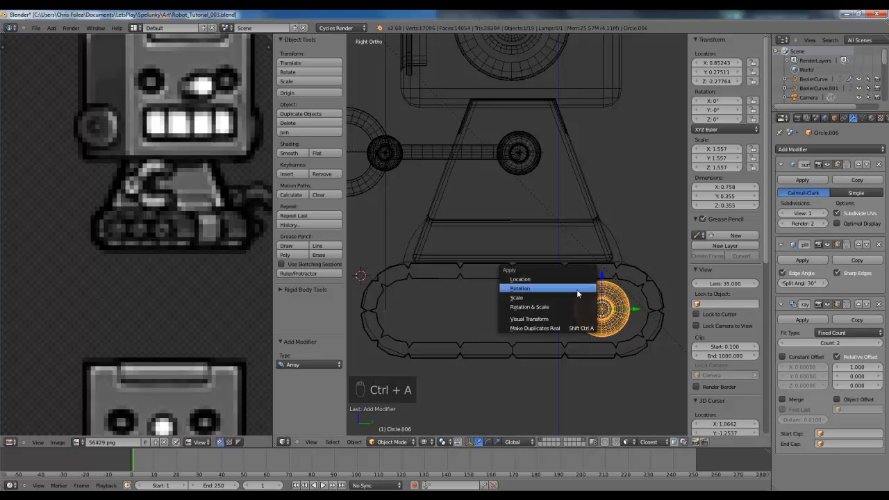
pyautogui.click(576, 289)
pyautogui.scroll(-1, 565, 291)
pyautogui.keyDown('ctrl'); pyautogui.scroll(-2, 565, 291); pyautogui.keyUp('ctrl')
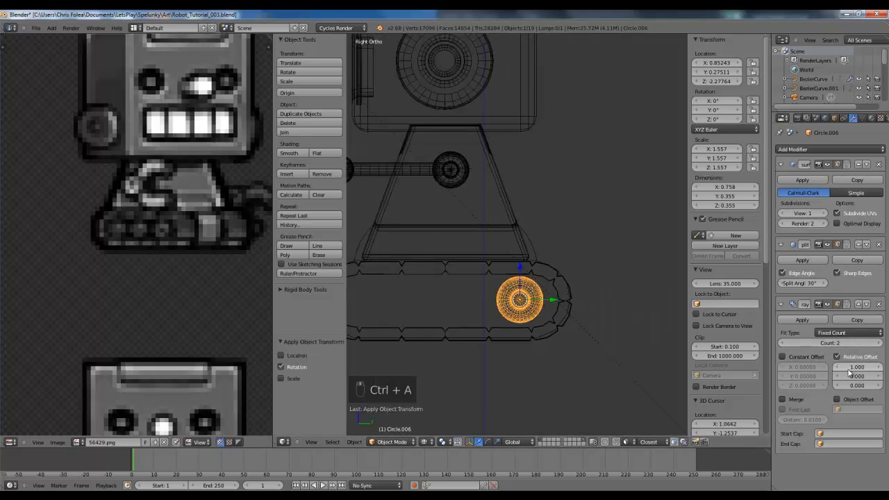
pyautogui.moveTo(860, 377); pyautogui.dragTo(858, 379)
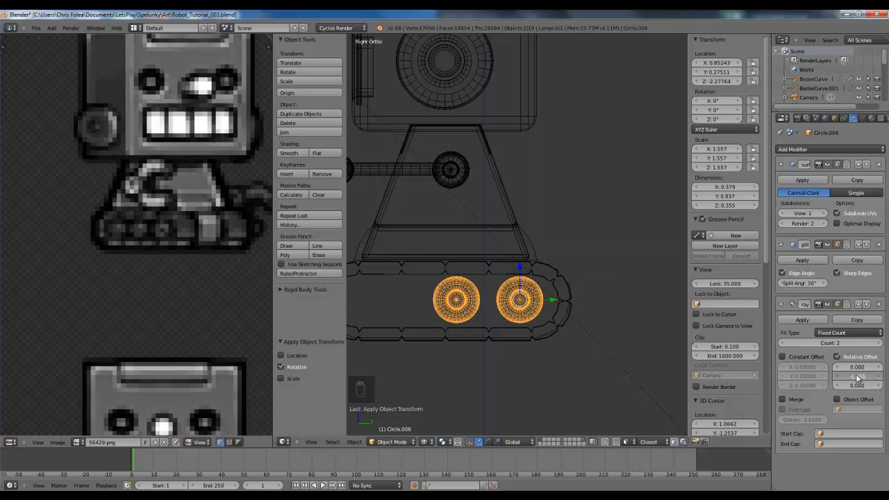
pyautogui.keyDown('shift'); pyautogui.moveTo(442, 309); pyautogui.dragTo(511, 310, button='middle'); pyautogui.keyUp('shift')
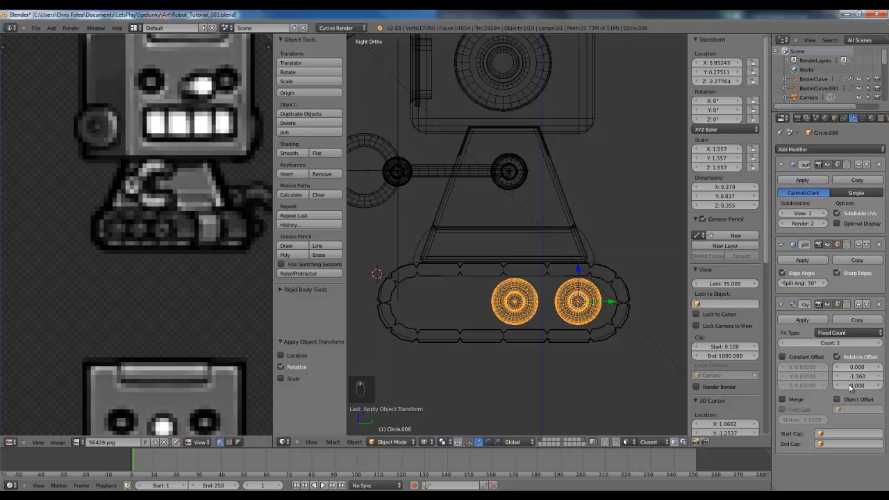
# - Shift the pair of wheels about 0.041 along Y toward the tread's rear end
pyautogui.scroll(-2, 539, 300)
pyautogui.press('g')
pyautogui.press('y')
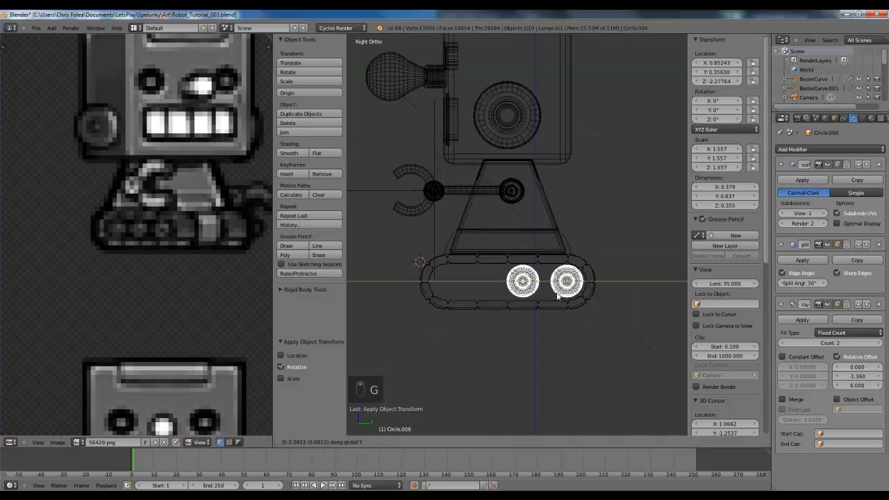
pyautogui.click(554, 296)
pyautogui.scroll(1, 554, 295)
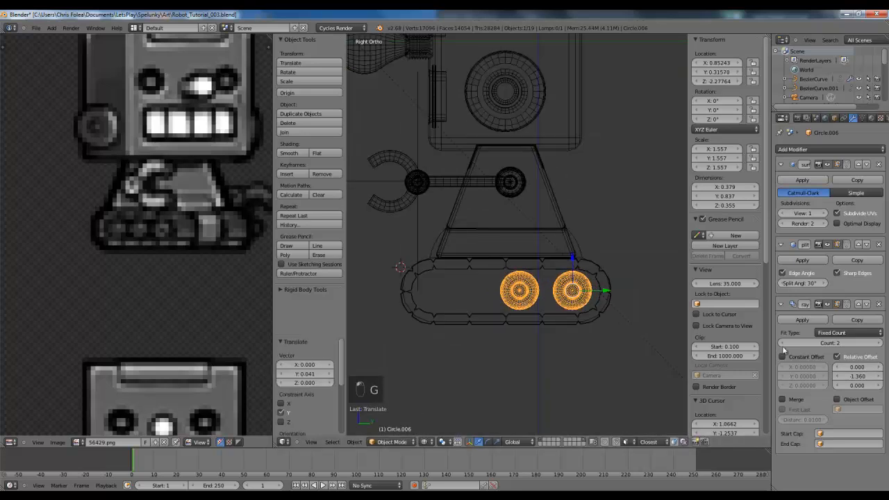
# - Set the wheel array's count to 4 and its relative Y offset to -1.160
pyautogui.click(879, 343)
pyautogui.click(879, 343)
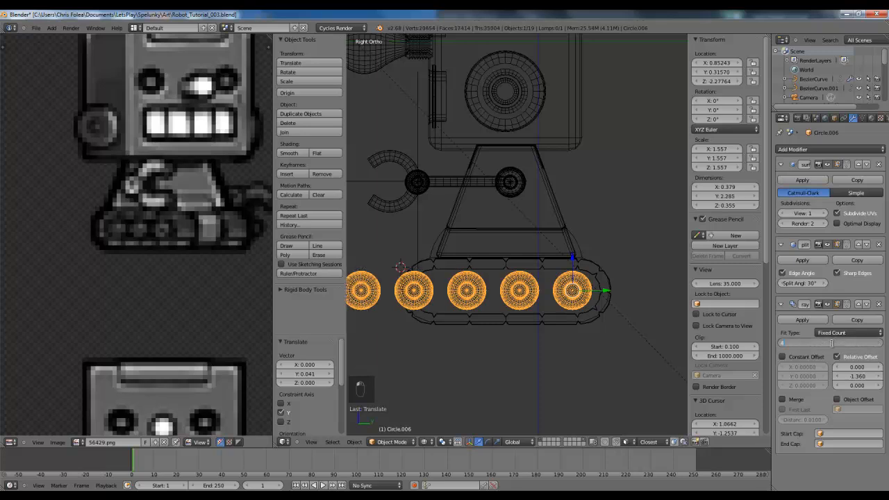
pyautogui.moveTo(852, 376)
pyautogui.mouseDown()
pyautogui.moveTo(871, 376)
pyautogui.moveTo(838, 380)
pyautogui.mouseUp()
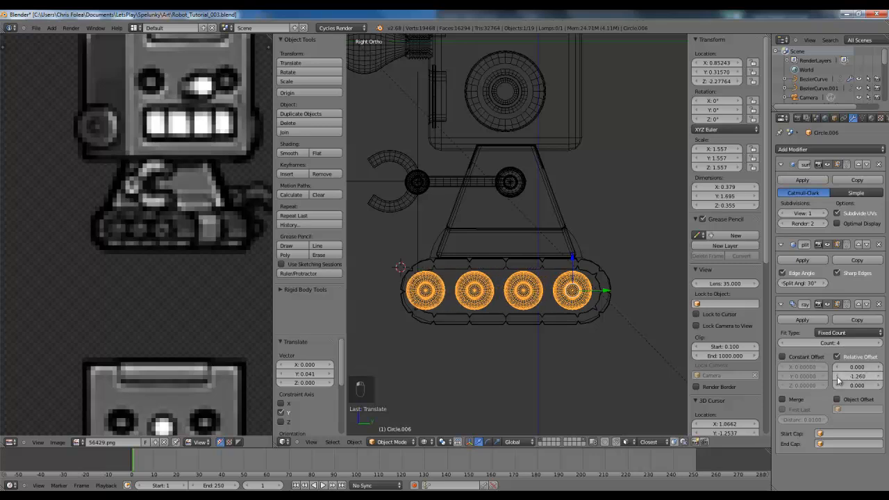
pyautogui.click(878, 376)
# - Move the wheel row to about Y 0.375 and Z -2.286, and set the array's relative Y offset to -1.250
pyautogui.press('g')
pyautogui.press('z')
pyautogui.click(642, 300)
pyautogui.press('g')
pyautogui.press('y')
pyautogui.click(649, 300)
pyautogui.press('g')
pyautogui.press('z')
pyautogui.click(649, 300)
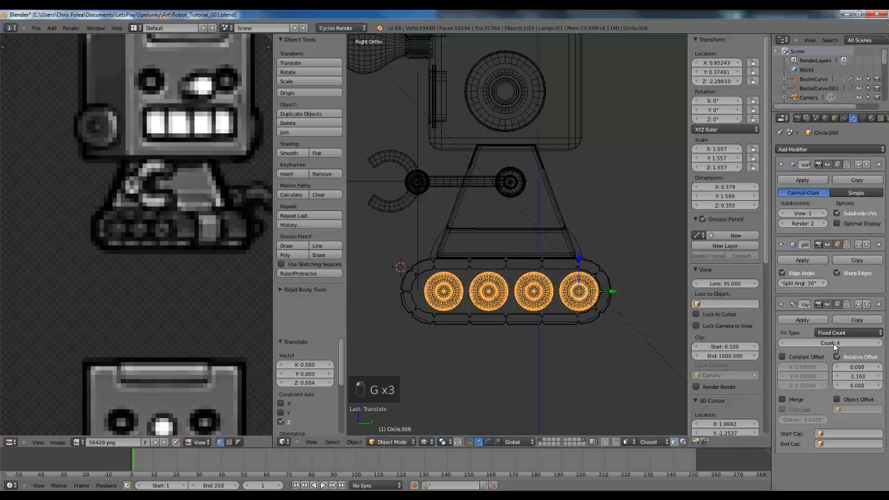
pyautogui.moveTo(841, 377); pyautogui.dragTo(836, 379)
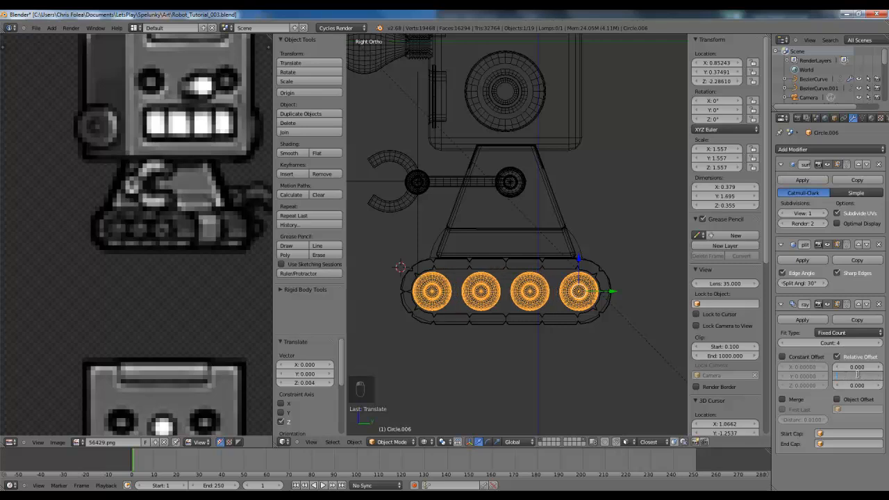
pyautogui.moveTo(858, 373); pyautogui.dragTo(860, 376)
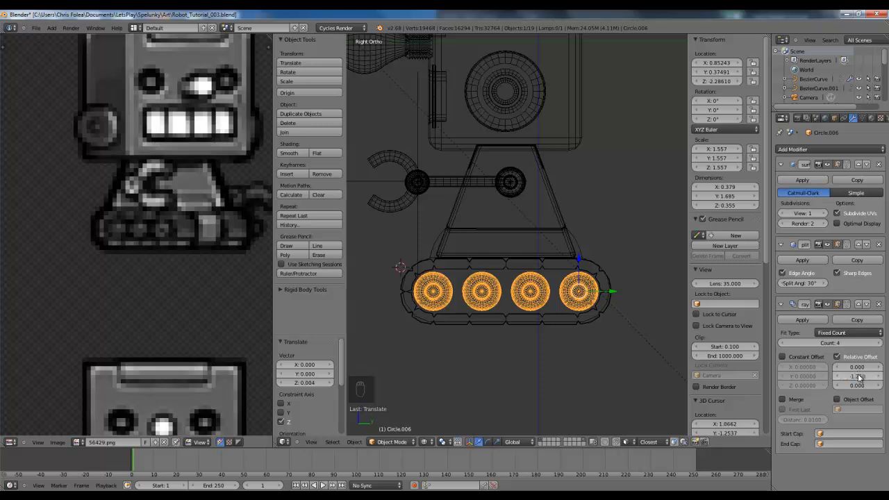
# - Move the wheel row along X to about 0.775 so it sits within the tread's width
pyautogui.press('a')
pyautogui.press('z')
pyautogui.moveTo(621, 296)
pyautogui.mouseDown(button='middle')
pyautogui.moveTo(639, 279)
pyautogui.moveTo(660, 293)
pyautogui.moveTo(560, 304)
pyautogui.moveTo(582, 275)
pyautogui.mouseUp(button='middle')
pyautogui.press('g')
pyautogui.middleClick(582, 276)
pyautogui.click(581, 277)
pyautogui.press('KP_1')
pyautogui.press('z')
pyautogui.press('g')
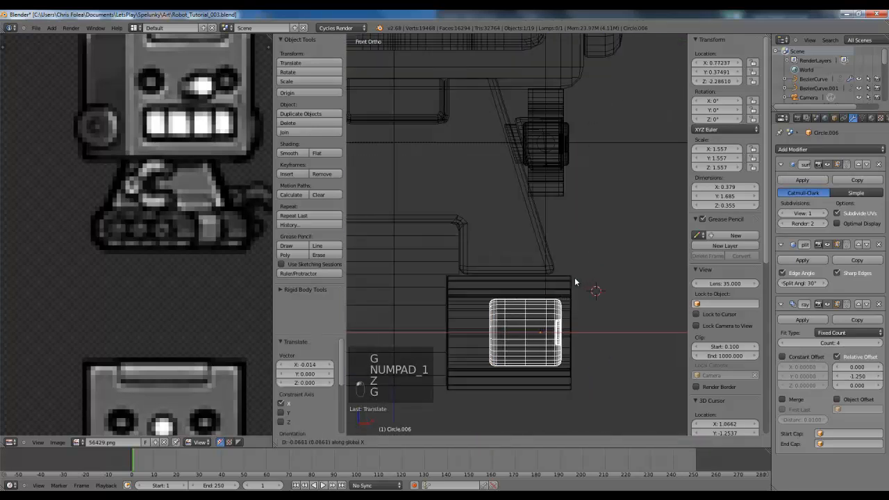
pyautogui.click(574, 277)
# - Examine the wheels inside the treads from several angles and in side view with solid shading
pyautogui.press('z')
pyautogui.scroll(-5, 518, 279)
pyautogui.moveTo(632, 263); pyautogui.dragTo(458, 274, button='middle')
pyautogui.press('KP_3')
pyautogui.press('a')
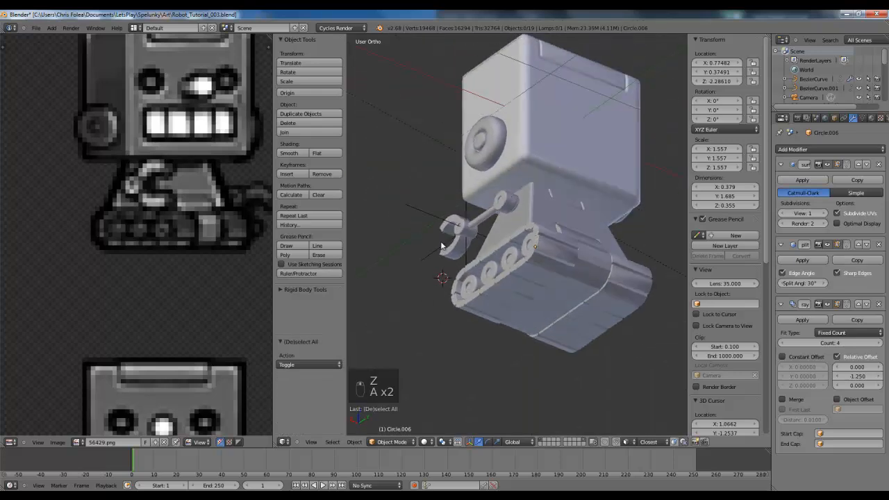
pyautogui.scroll(4, 468, 275)
pyautogui.moveTo(442, 349)
pyautogui.mouseDown(button='middle')
pyautogui.moveTo(493, 328)
pyautogui.moveTo(534, 267)
pyautogui.mouseUp(button='middle')
pyautogui.press('KP_3')
pyautogui.press('z')
pyautogui.press('z')
pyautogui.press('z')
# - Add a mesh plane and rotate it 90° about the Y axis
pyautogui.hotkey('shift', 'a')
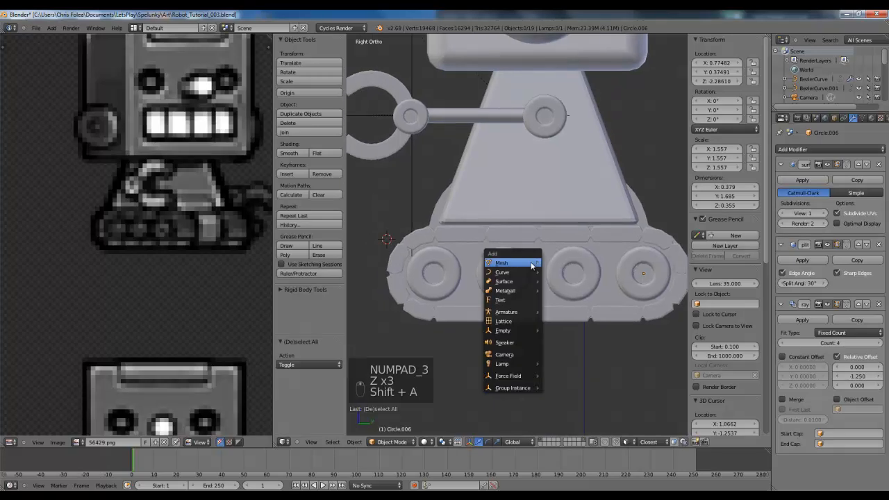
pyautogui.moveTo(535, 263)
pyautogui.click(564, 265)
pyautogui.scroll(-4, 562, 263)
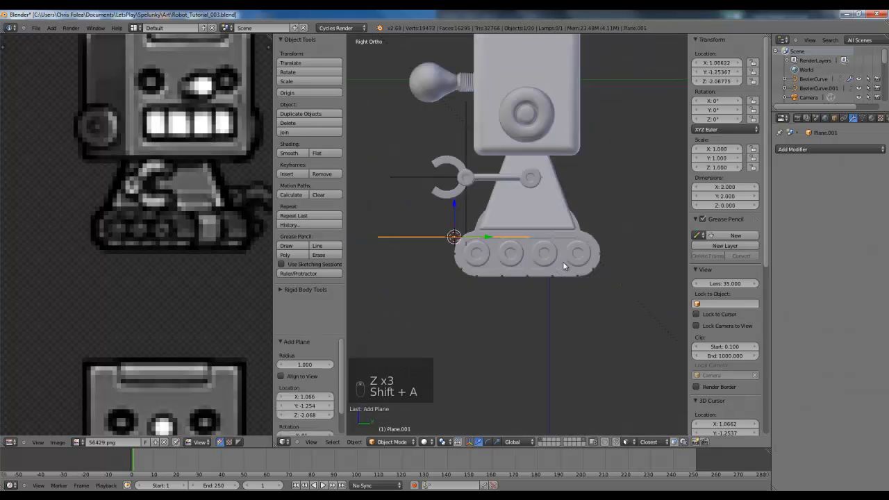
pyautogui.write('ry90')
pyautogui.click(564, 265)
# - Centre the plane on the tread at X 0, about Y -0.274 and Z -2.278, and apply its rotation
pyautogui.press('z')
pyautogui.press('g')
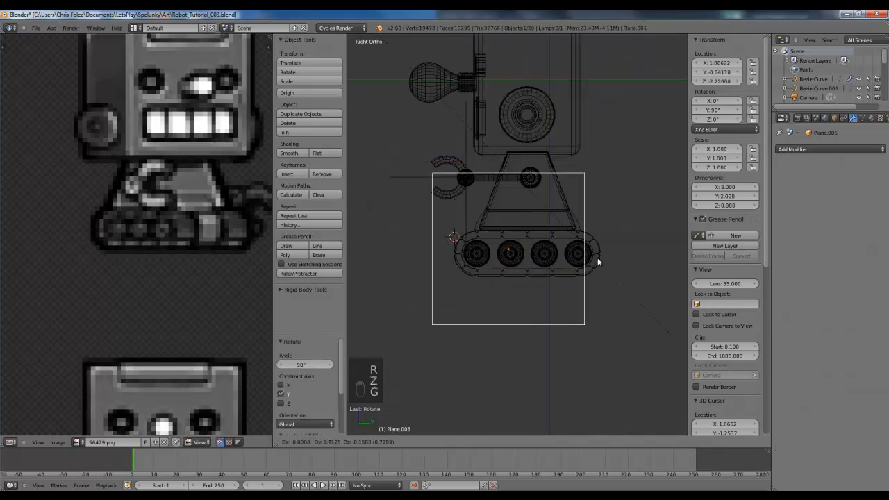
pyautogui.rightClick(608, 261)
pyautogui.hotkey('alt', 'g')
pyautogui.press('g')
pyautogui.middleClick(595, 283)
pyautogui.click(571, 425)
pyautogui.press('g')
pyautogui.click(552, 366)
pyautogui.hotkey('ctrl', 'a')
pyautogui.click(583, 312)
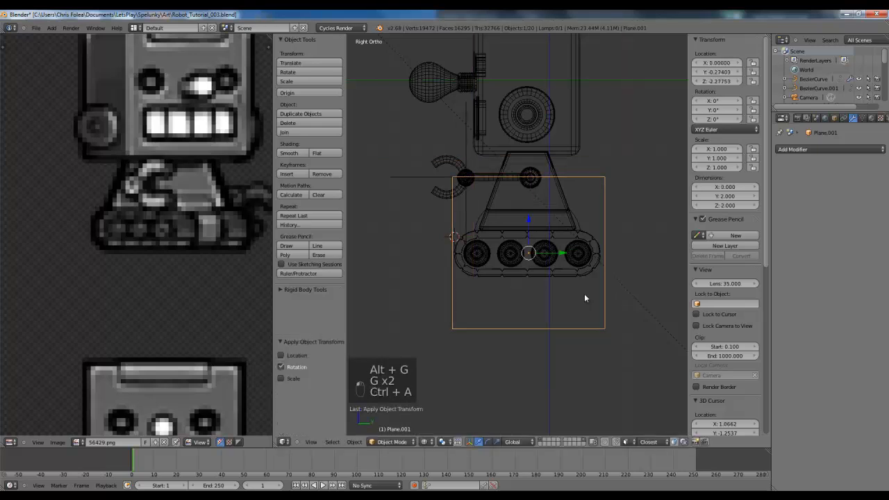
# - Scale the plane's mesh to about 0.904 overall, then flatten it along Z to roughly the tread's height
pyautogui.press('Tab')
pyautogui.scroll(1, 612, 313)
pyautogui.press('a')
pyautogui.press('a')
pyautogui.press('a')
pyautogui.press('a')
pyautogui.press('s')
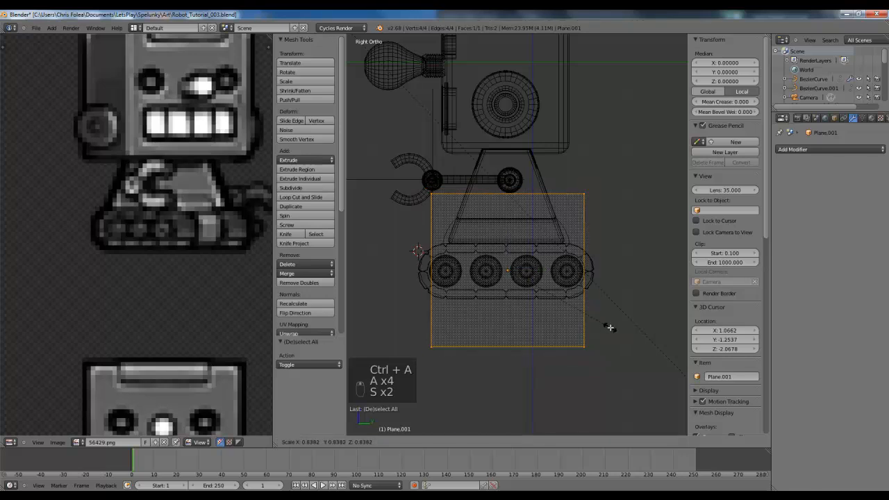
pyautogui.click(619, 329)
pyautogui.press('s')
pyautogui.press('z')
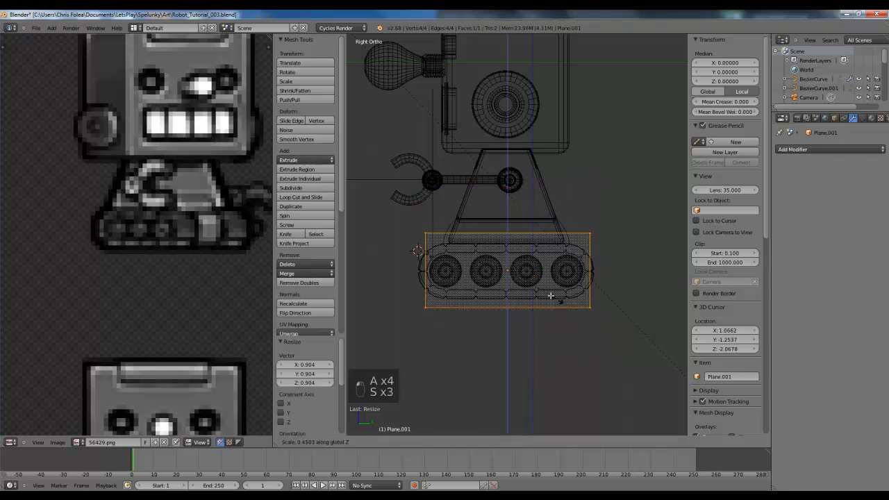
pyautogui.click(539, 288)
# - Reposition the flattened plane over the tread in side view
pyautogui.press('Tab')
pyautogui.press('z')
pyautogui.scroll(3, 539, 289)
pyautogui.press('g')
pyautogui.click(629, 292)
pyautogui.keyDown('shift'); pyautogui.moveTo(633, 303); pyautogui.dragTo(549, 284, button='middle'); pyautogui.keyUp('shift')
# - Add a centred horizontal loop cut along the plane's length
pyautogui.scroll(2, 555, 281)
pyautogui.press('z')
pyautogui.press('Tab')
pyautogui.press('a')
pyautogui.hotkey('ctrl', 'r')
pyautogui.doubleClick(580, 295)
pyautogui.keyDown('shift'); pyautogui.moveTo(437, 299); pyautogui.dragTo(510, 312, button='middle'); pyautogui.keyUp('shift')
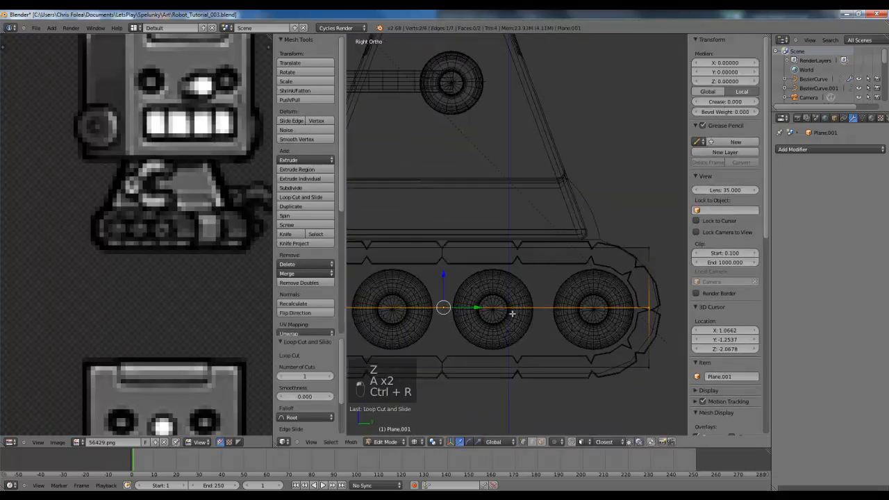
pyautogui.scroll(-3, 513, 307)
pyautogui.press('a')
# - Move the plane's upper and lower rear corner vertices inward along Y to follow the tread's rounded end
pyautogui.keyDown('shift'); pyautogui.moveTo(611, 270); pyautogui.dragTo(554, 254, button='middle'); pyautogui.keyUp('shift')
pyautogui.scroll(3, 549, 247)
pyautogui.press('b')
pyautogui.moveTo(528, 208); pyautogui.dragTo(564, 235)
pyautogui.press('b')
pyautogui.moveTo(530, 325); pyautogui.dragTo(574, 357)
pyautogui.press('g')
pyautogui.press('y')
pyautogui.click(533, 345)
# - Move the plane's upper and lower front corner vertices inward along Y to follow the tread's rounded end
pyautogui.keyDown('shift'); pyautogui.moveTo(404, 319); pyautogui.dragTo(621, 320, button='middle'); pyautogui.keyUp('shift')
pyautogui.press('a')
pyautogui.moveTo(390, 206); pyautogui.dragTo(356, 241)
pyautogui.keyDown('shift'); pyautogui.moveTo(367, 344); pyautogui.dragTo(428, 335, button='middle'); pyautogui.keyUp('shift')
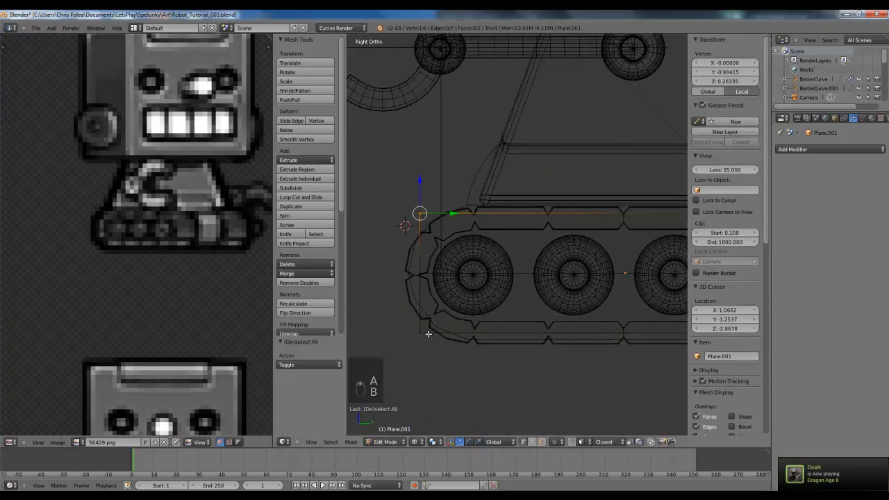
pyautogui.press('g')
pyautogui.press('y')
pyautogui.click(485, 347)
pyautogui.press('a')
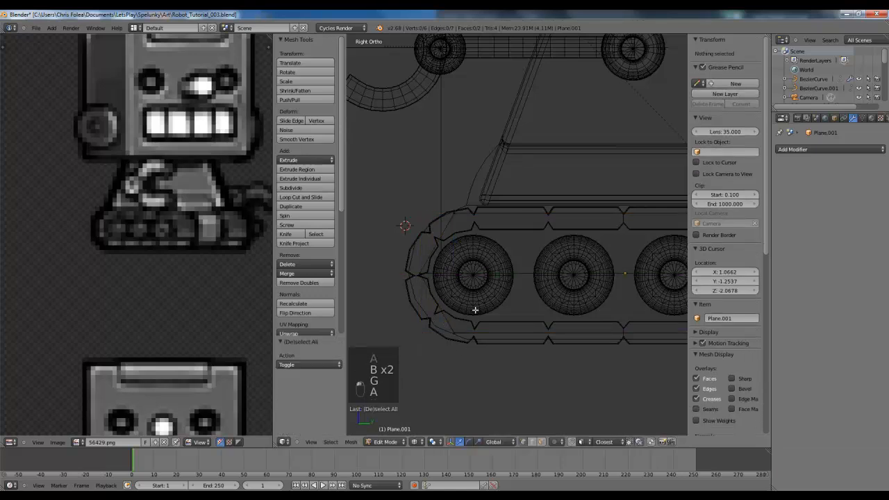
# - Add a horizontal loop cut in the plane's upper half and move its front vertex onto the tread's curve
pyautogui.scroll(2, 455, 228)
pyautogui.hotkey('ctrl', 'r')
pyautogui.doubleClick(436, 252)
pyautogui.press('a')
pyautogui.press('b')
pyautogui.moveTo(422, 251); pyautogui.dragTo(454, 269)
pyautogui.press('g')
pyautogui.click(441, 256)
pyautogui.press('a')
# - Add a horizontal loop cut in the plane's lower half and move its front vertex onto the tread's curve
pyautogui.hotkey('ctrl', 'r')
pyautogui.doubleClick(438, 337)
pyautogui.press('a')
pyautogui.press('b')
pyautogui.moveTo(425, 334); pyautogui.dragTo(451, 352)
pyautogui.press('g')
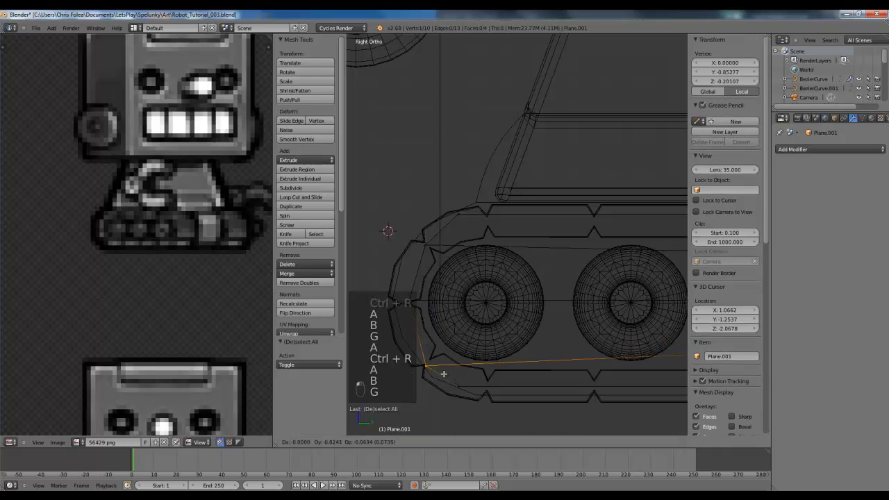
pyautogui.click(445, 368)
# - Move the rear vertices of the plane's lower and upper loop cuts onto the curve of the tread's rounded rear end
pyautogui.scroll(-3, 464, 340)
pyautogui.keyDown('shift'); pyautogui.moveTo(501, 301); pyautogui.dragTo(494, 278, button='middle'); pyautogui.keyUp('shift')
pyautogui.scroll(4, 507, 285)
pyautogui.press('a')
pyautogui.press('b')
pyautogui.moveTo(529, 297); pyautogui.dragTo(564, 322)
pyautogui.press('g')
pyautogui.click(571, 339)
pyautogui.press('b')
pyautogui.moveTo(540, 190); pyautogui.dragTo(559, 210)
pyautogui.press('g')
pyautogui.click(572, 200)
pyautogui.press('Tab')
pyautogui.scroll(-9, 564, 219)
pyautogui.press('z')
pyautogui.moveTo(523, 266); pyautogui.dragTo(576, 266, button='middle')
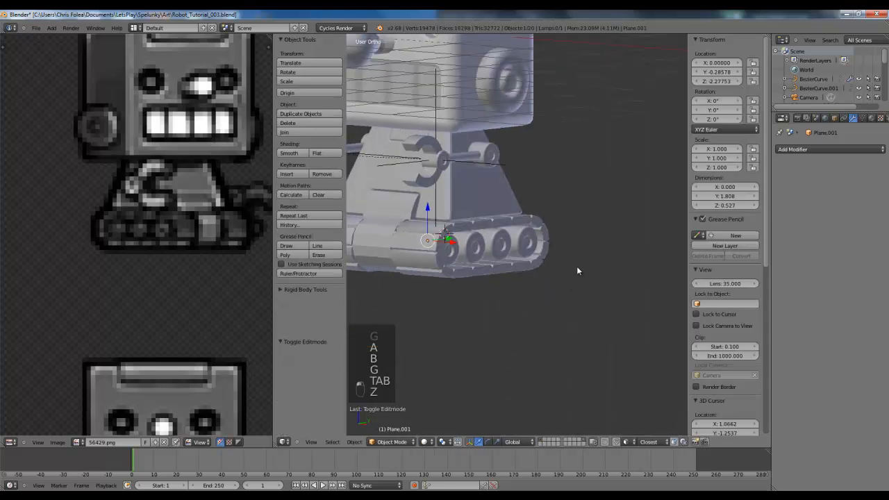
pyautogui.press('KP_1')
pyautogui.press('KP_1')
pyautogui.press('KP_1')
pyautogui.press('z')
pyautogui.press('z')
pyautogui.scroll(3, 469, 248)
pyautogui.press('g')
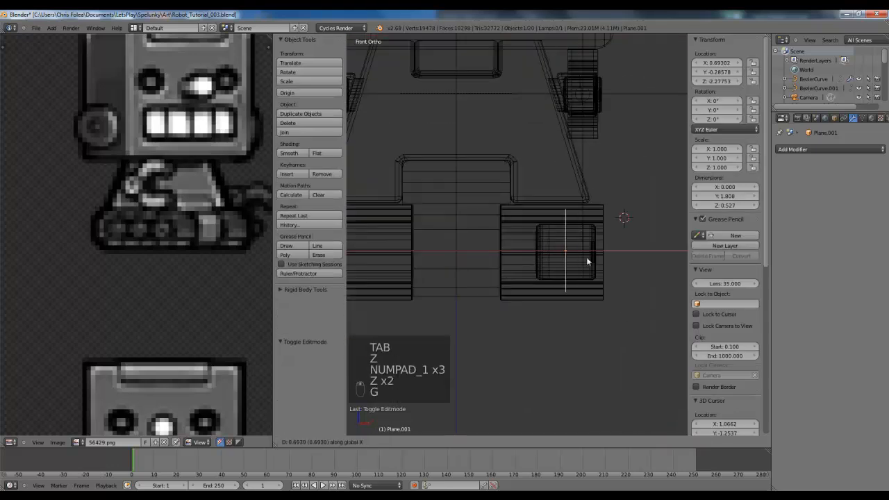
pyautogui.rightClick(481, 270)
# - Add a Mirror modifier to the plane that fills the tread's side profile
pyautogui.press('Tab')
pyautogui.press('a')
pyautogui.press('a')
pyautogui.press('a')
pyautogui.press('a')
pyautogui.press('Tab')
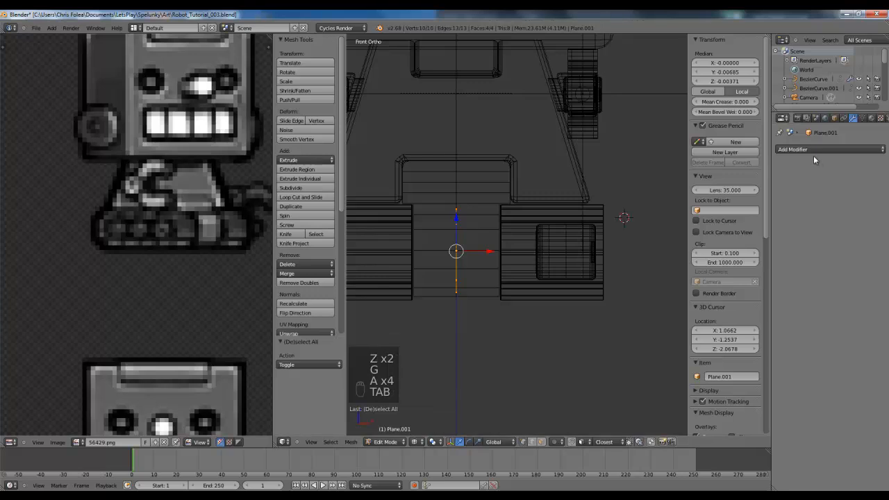
pyautogui.click(816, 150)
pyautogui.click(672, 241)
pyautogui.press('Tab')
pyautogui.press('a')
pyautogui.press('a')
pyautogui.press('a')
pyautogui.press('a')
pyautogui.press('a')
pyautogui.press('z')
pyautogui.moveTo(457, 258)
pyautogui.mouseDown(button='middle')
pyautogui.moveTo(434, 248)
pyautogui.moveTo(462, 236)
pyautogui.moveTo(423, 255)
pyautogui.moveTo(591, 235)
pyautogui.moveTo(600, 253)
pyautogui.moveTo(582, 257)
pyautogui.mouseUp(button='middle')
pyautogui.press('a')
pyautogui.rightClick(462, 236)
pyautogui.press('z')
pyautogui.rightClick(581, 258)
# - Move all of the plane's vertices about 0.365 along X, just inside the tread's inner edge
pyautogui.press('KP_0')
pyautogui.press('KP_1')
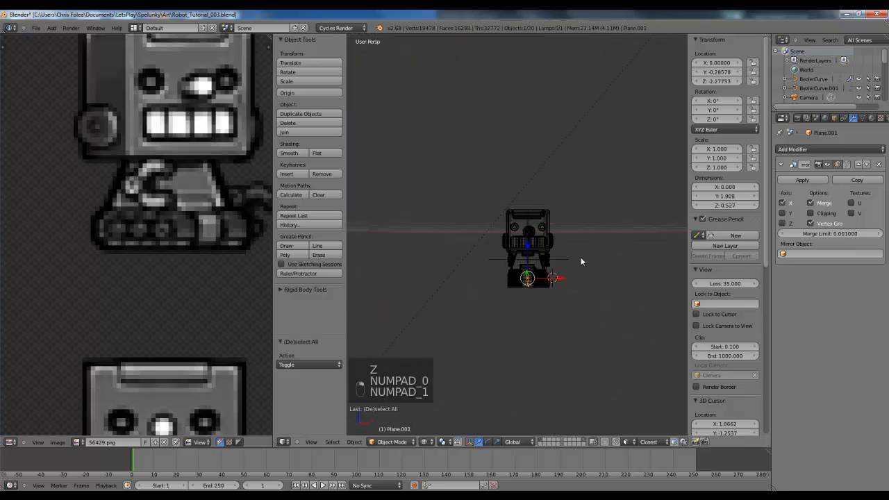
pyautogui.press('KP_5')
pyautogui.scroll(2, 554, 272)
pyautogui.scroll(3, 554, 273)
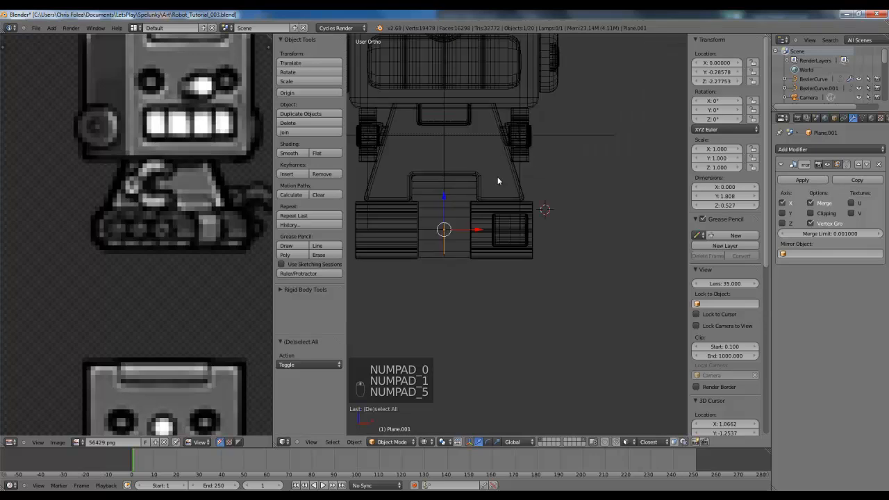
pyautogui.press('Tab')
pyautogui.press('a')
pyautogui.press('a')
pyautogui.press('a')
pyautogui.press('a')
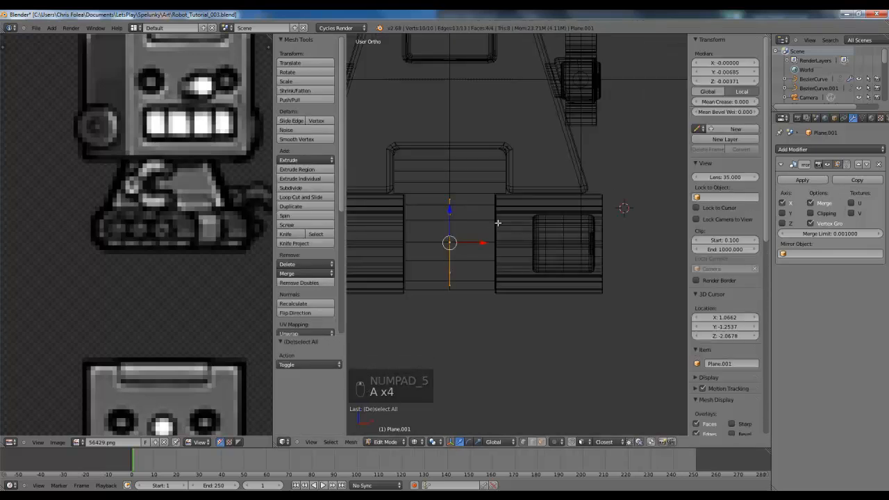
pyautogui.press('g')
pyautogui.press('x')
pyautogui.press('g')
pyautogui.press('x')
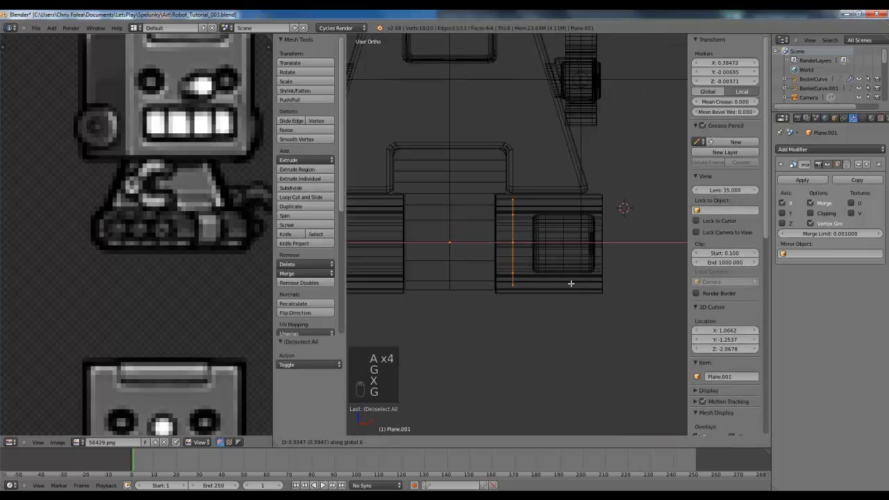
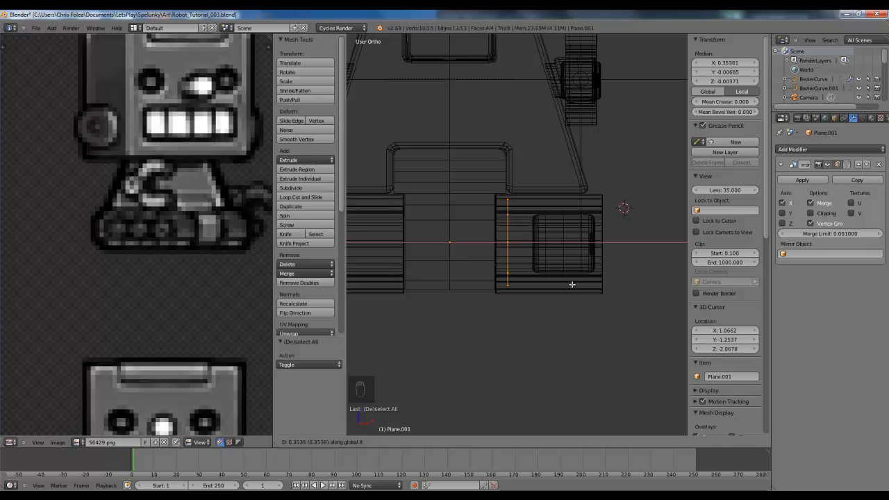
pyautogui.click(571, 283)
# - Extrude the plane about 0.45 along X to make a solid block inside the tread
pyautogui.press('e')
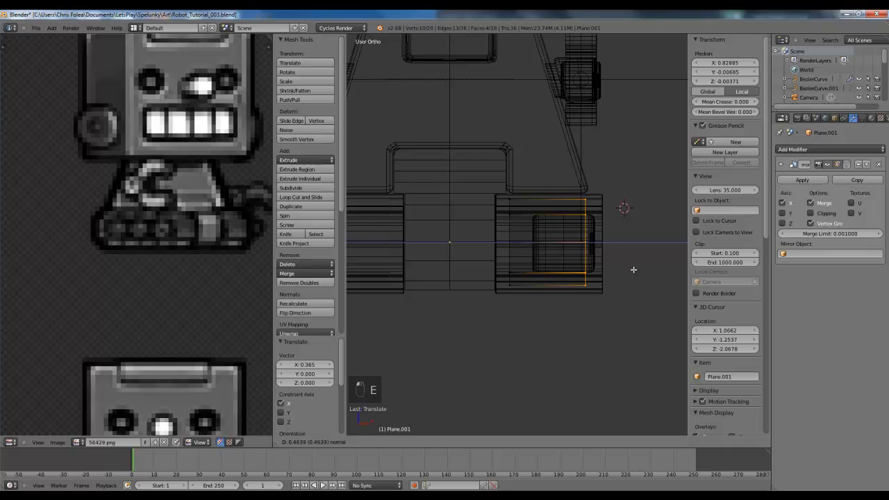
pyautogui.click(631, 269)
pyautogui.press('z')
pyautogui.moveTo(631, 269)
pyautogui.mouseDown(button='middle')
pyautogui.moveTo(558, 244)
pyautogui.moveTo(496, 270)
pyautogui.moveTo(567, 232)
pyautogui.moveTo(542, 237)
pyautogui.moveTo(577, 230)
pyautogui.moveTo(549, 232)
pyautogui.moveTo(563, 226)
pyautogui.mouseUp(button='middle')
pyautogui.press('Tab')
# - Add a centred loop cut around the side walls of the wheel mesh inside the tread
pyautogui.press('KP_1')
pyautogui.press('z')
pyautogui.scroll(2, 562, 223)
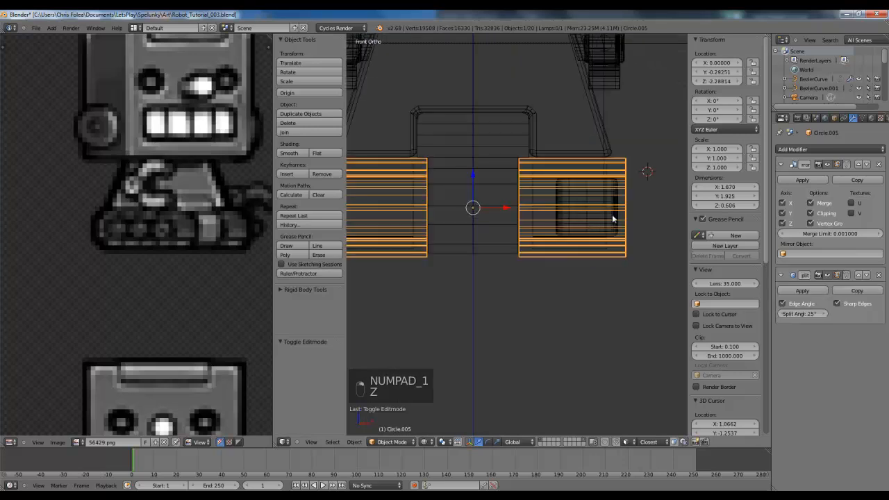
pyautogui.rightClick(580, 230)
pyautogui.press('Tab')
pyautogui.scroll(2, 580, 230)
pyautogui.press('a')
pyautogui.press('a')
pyautogui.press('b')
pyautogui.moveTo(507, 174); pyautogui.dragTo(566, 222)
pyautogui.hotkey('ctrl', 'r')
pyautogui.doubleClick(581, 176)
# - Delete the vertices on the inner side of the wheel, up to the new loop cut
pyautogui.press('a')
pyautogui.press('b')
pyautogui.moveTo(505, 156); pyautogui.dragTo(559, 294)
pyautogui.press('Delete')
pyautogui.click(551, 278)
# - Snap the 3D cursor to the wheel's open inner edge loop and set the wheel object's origin to the 3D cursor
pyautogui.press('b')
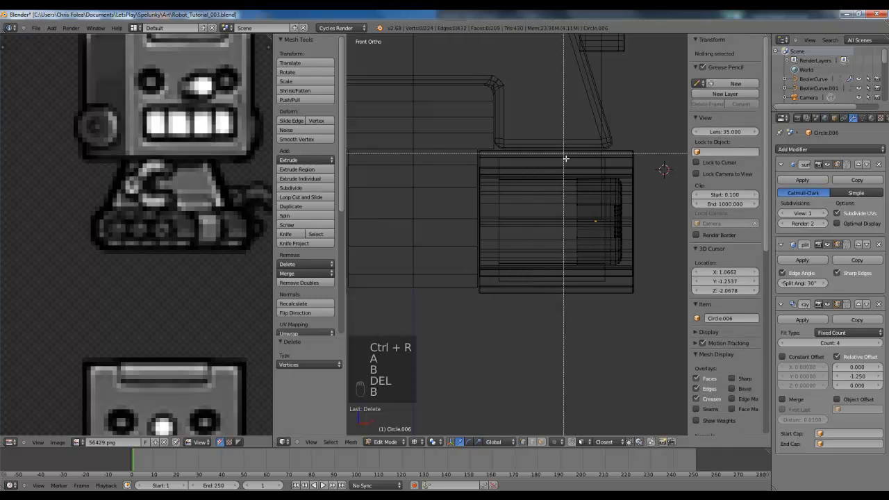
pyautogui.moveTo(565, 155); pyautogui.dragTo(589, 301)
pyautogui.press('space')
pyautogui.write('snap curso')
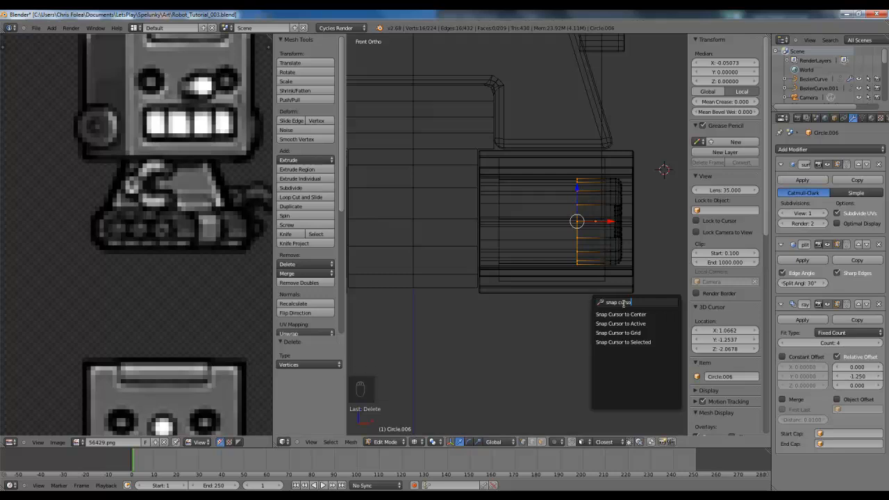
pyautogui.click(626, 341)
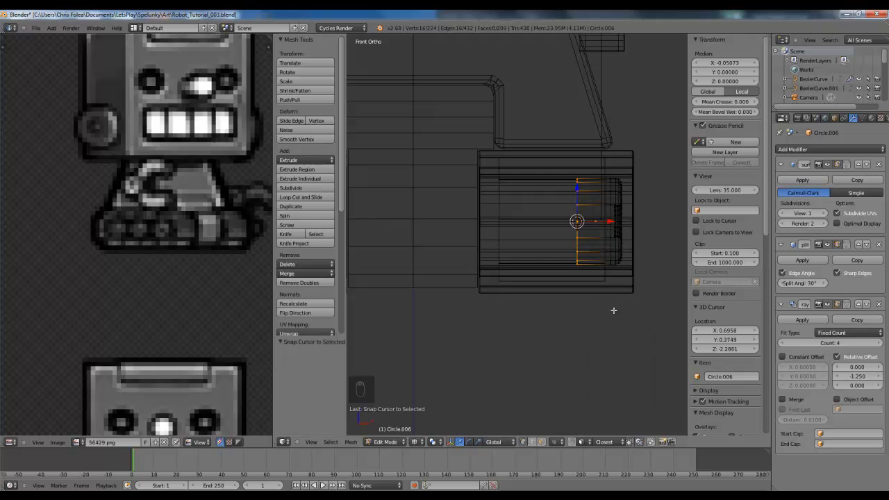
pyautogui.press('Tab')
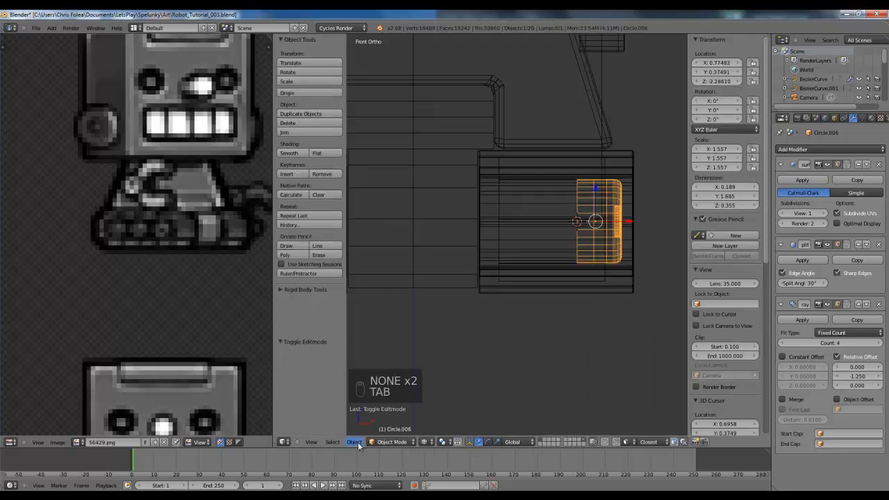
pyautogui.click(354, 441)
pyautogui.moveTo(375, 401)
pyautogui.click(473, 361)
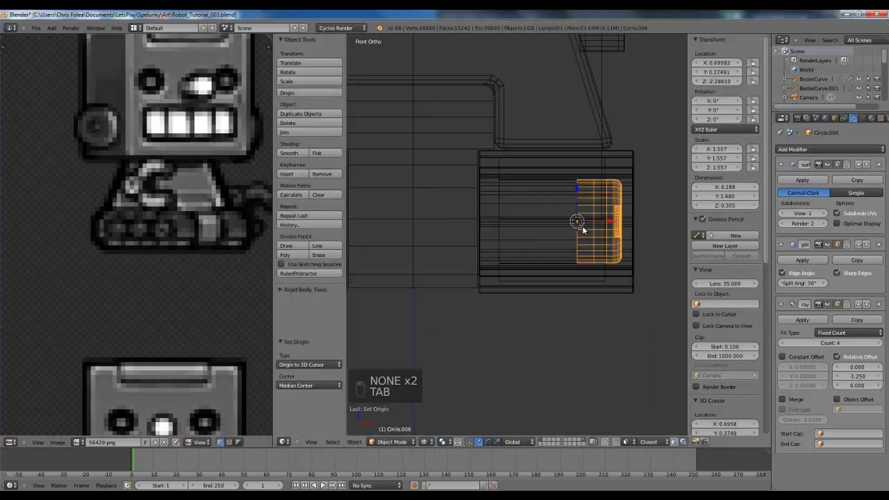
# - Add a Mirror modifier to the wheels and place it first in the modifier stack
pyautogui.keyDown('shift'); pyautogui.moveTo(583, 231); pyautogui.dragTo(534, 266, button='middle'); pyautogui.keyUp('shift')
pyautogui.click(812, 148)
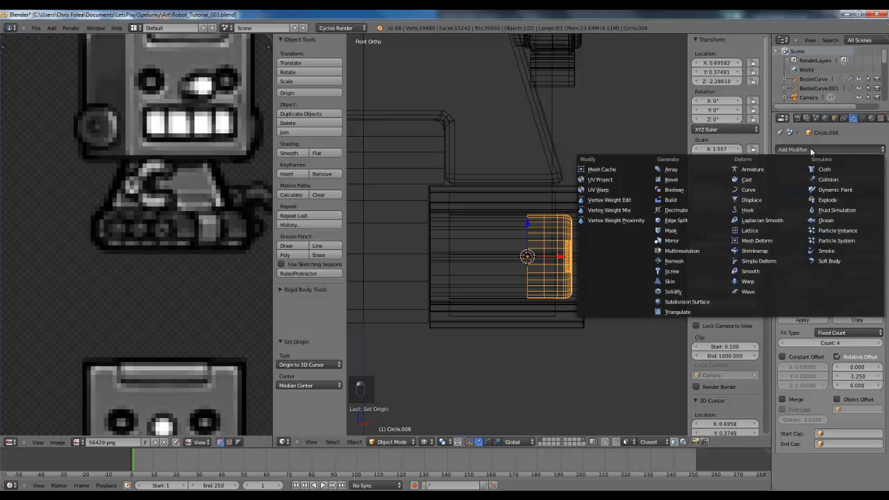
pyautogui.click(671, 241)
pyautogui.scroll(-2, 852, 445)
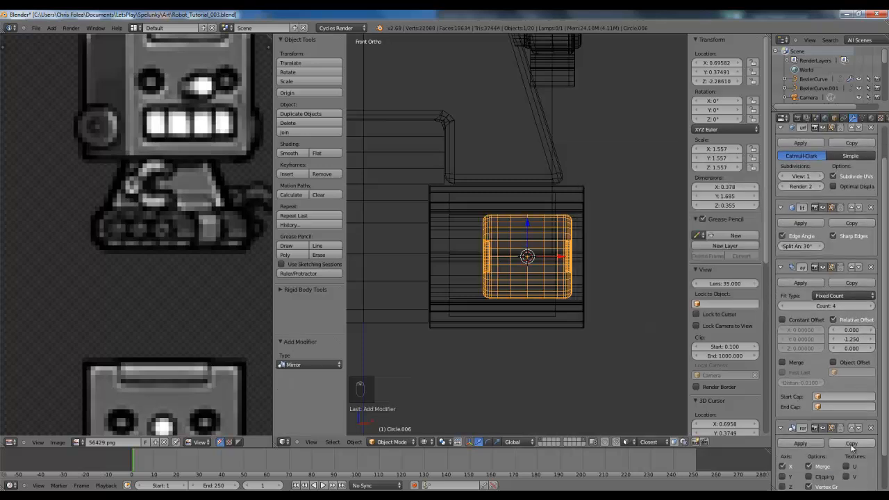
pyautogui.click(854, 428)
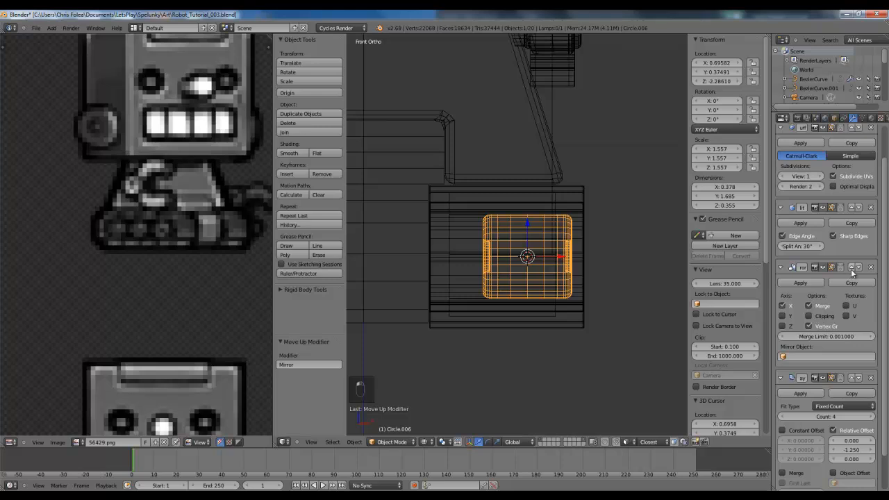
pyautogui.click(852, 267)
pyautogui.scroll(2, 854, 318)
pyautogui.click(854, 244)
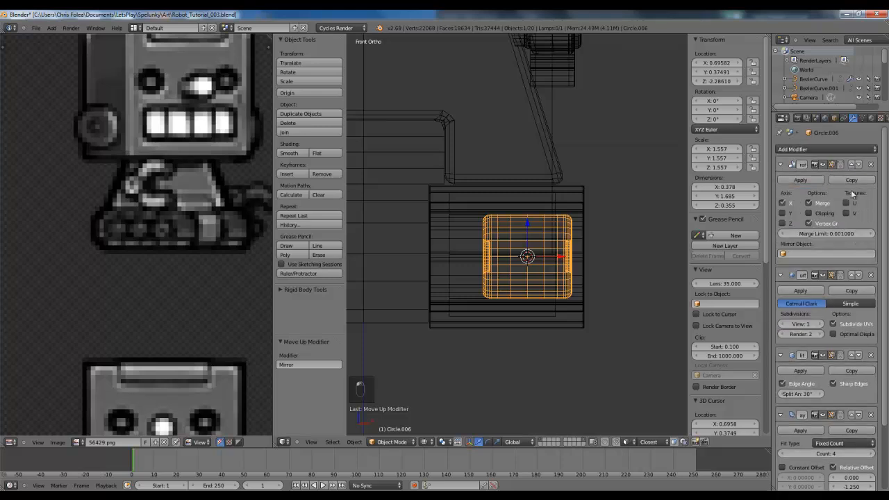
# - Move the wheels about 0.1 inward along X to centre them in the tread
pyautogui.press('Tab')
pyautogui.press('a')
pyautogui.press('a')
pyautogui.press('a')
pyautogui.press('a')
pyautogui.press('Tab')
pyautogui.press('g')
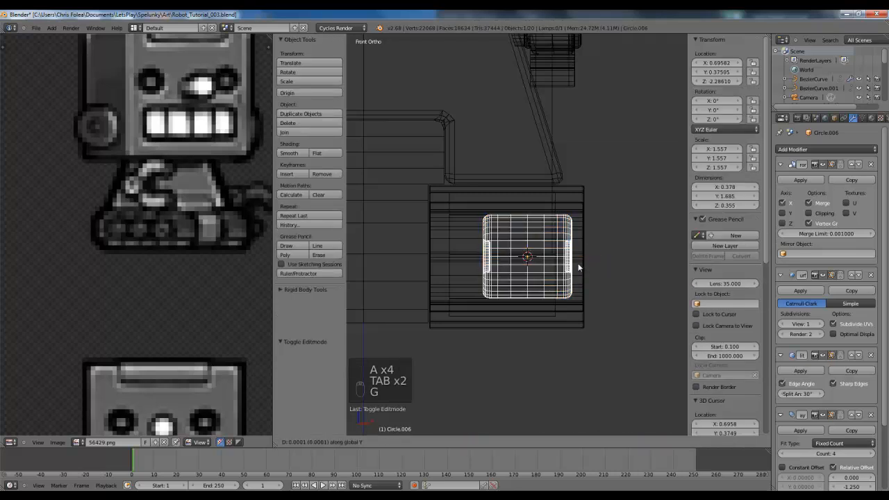
pyautogui.click(552, 261)
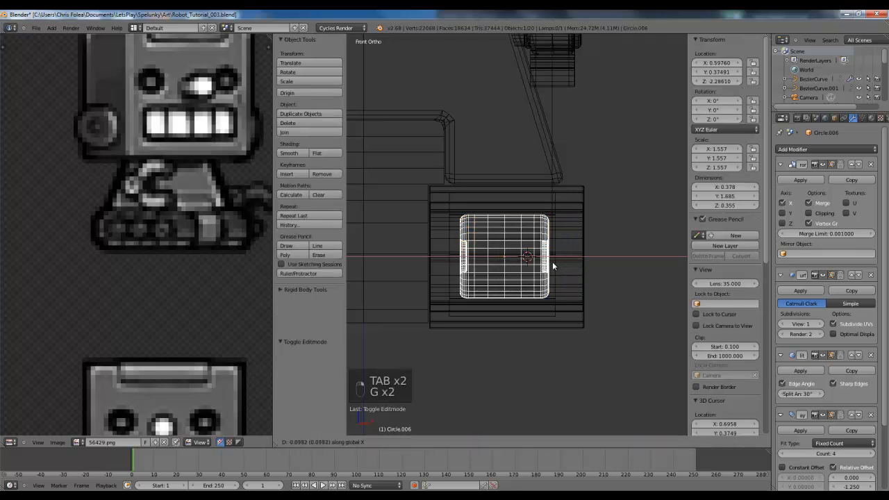
# - Widen the wheels to about 0.58 by moving their outer face vertices outward along X
pyautogui.press('Tab')
pyautogui.press('a')
pyautogui.press('a')
pyautogui.press('b')
pyautogui.moveTo(574, 201); pyautogui.dragTo(523, 317)
pyautogui.press('g')
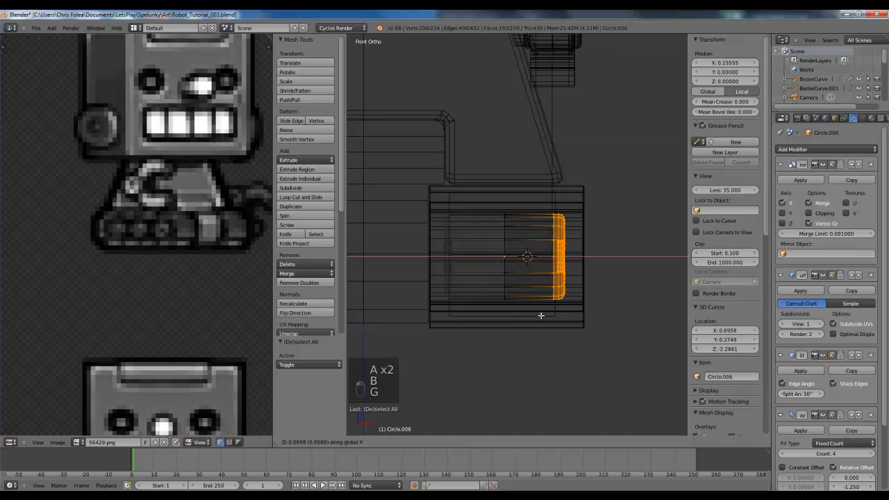
pyautogui.click(558, 318)
pyautogui.press('Tab')
# - Adjust the tread filler block's inner edge vertices outward along X so the block sits within the wheels' width
pyautogui.rightClick(558, 319)
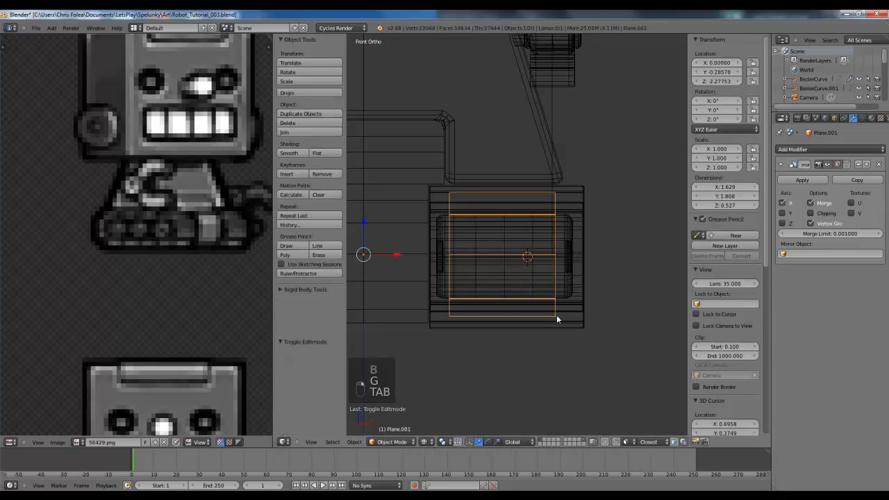
pyautogui.press('Tab')
pyautogui.press('a')
pyautogui.press('a')
pyautogui.press('a')
pyautogui.press('b')
pyautogui.moveTo(476, 178); pyautogui.dragTo(430, 332)
pyautogui.press('g')
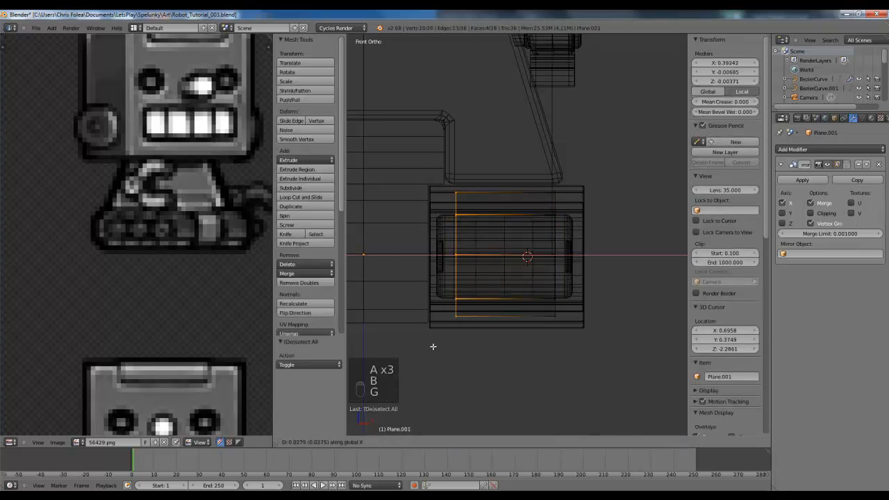
pyautogui.click(472, 317)
pyautogui.press('Tab')
pyautogui.press('z')
pyautogui.press('a')
pyautogui.moveTo(549, 274)
pyautogui.mouseDown(button='middle')
pyautogui.moveTo(631, 276)
pyautogui.moveTo(455, 262)
pyautogui.mouseUp(button='middle')
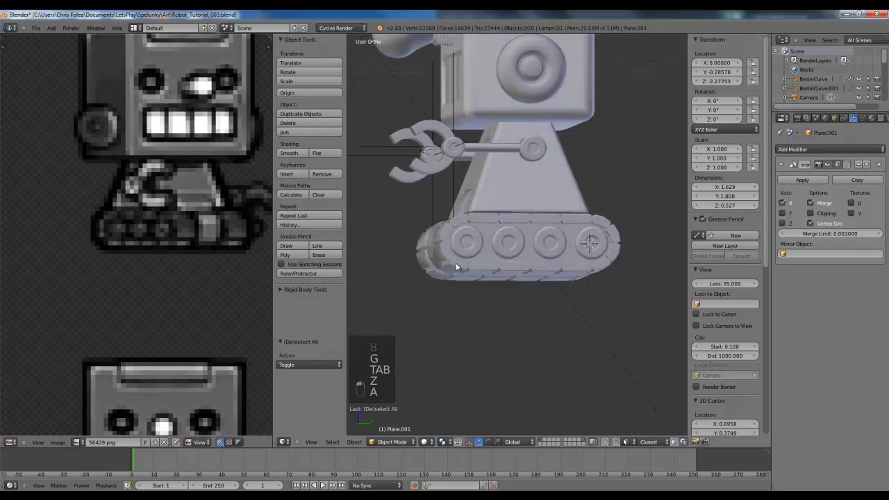
# - Duplicate the wheels in place and set the copy's X location to -0.59760 for the opposite tread
pyautogui.rightClick(490, 256)
pyautogui.press('z')
pyautogui.press('KP_1')
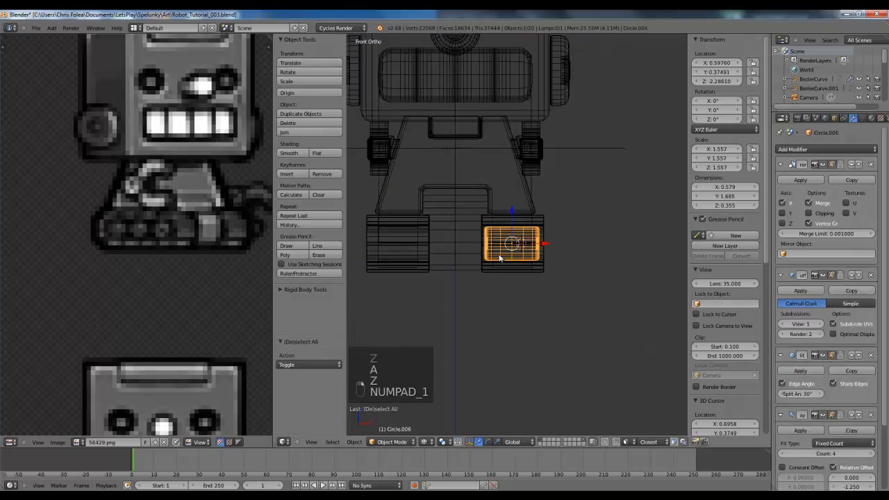
pyautogui.scroll(2, 498, 258)
pyautogui.keyDown('shift'); pyautogui.moveTo(499, 258); pyautogui.dragTo(568, 263, button='middle'); pyautogui.keyUp('shift')
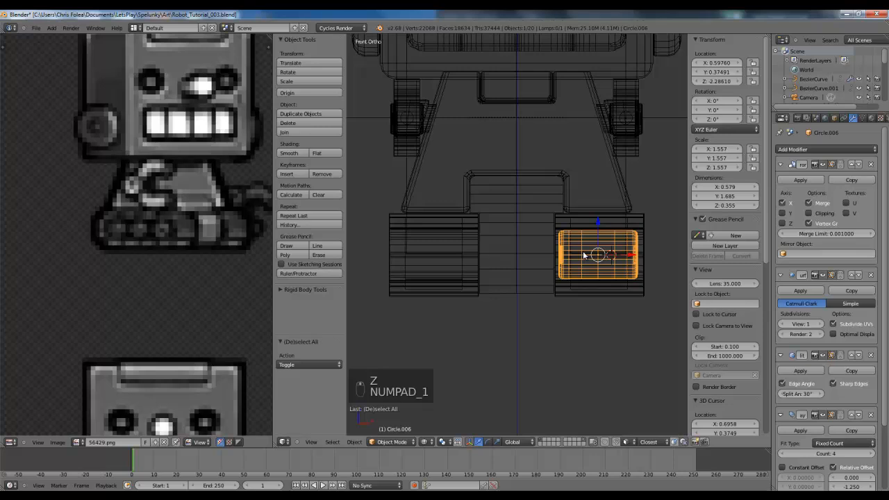
pyautogui.hotkey('shift', 'd')
pyautogui.rightClick(555, 233)
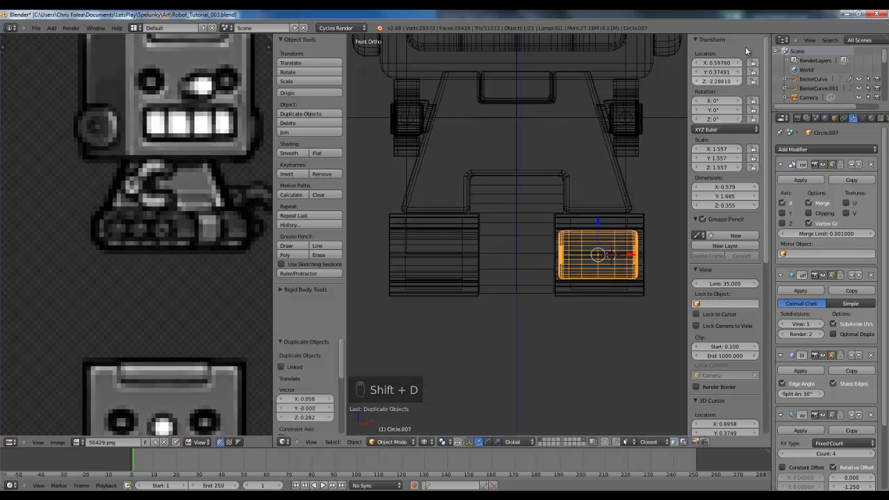
pyautogui.press('Left')
pyautogui.write('-')
pyautogui.press('Return')
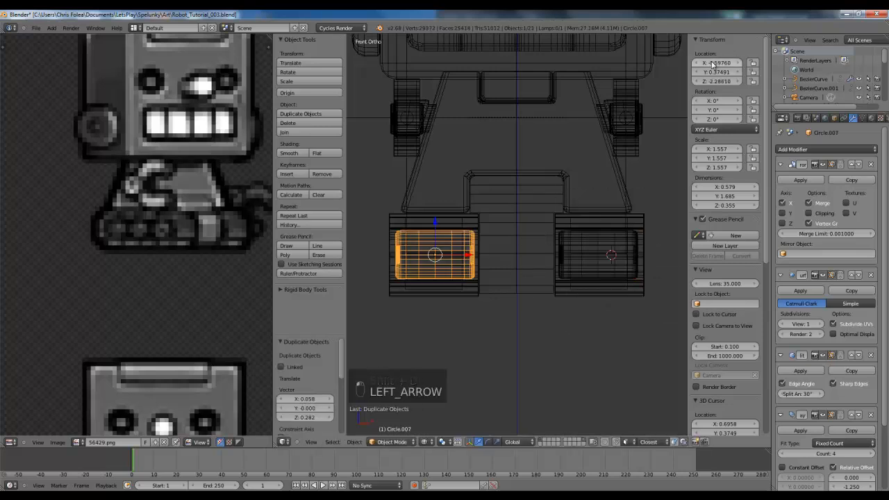
# - Show the whole robot in Rendered viewport shading to check the finished treads and wheels
pyautogui.press('a')
pyautogui.press('a')
pyautogui.press('z')
pyautogui.moveTo(490, 225)
pyautogui.mouseDown(button='middle')
pyautogui.moveTo(595, 232)
pyautogui.moveTo(637, 262)
pyautogui.moveTo(520, 264)
pyautogui.moveTo(528, 262)
pyautogui.mouseUp(button='middle')
pyautogui.click(423, 442)
pyautogui.click(434, 371)
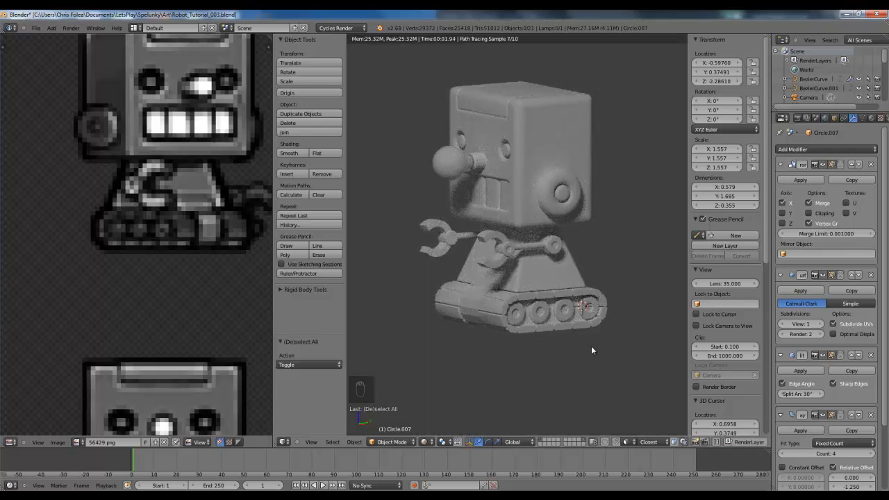
pyautogui.scroll(-3, 485, 265)
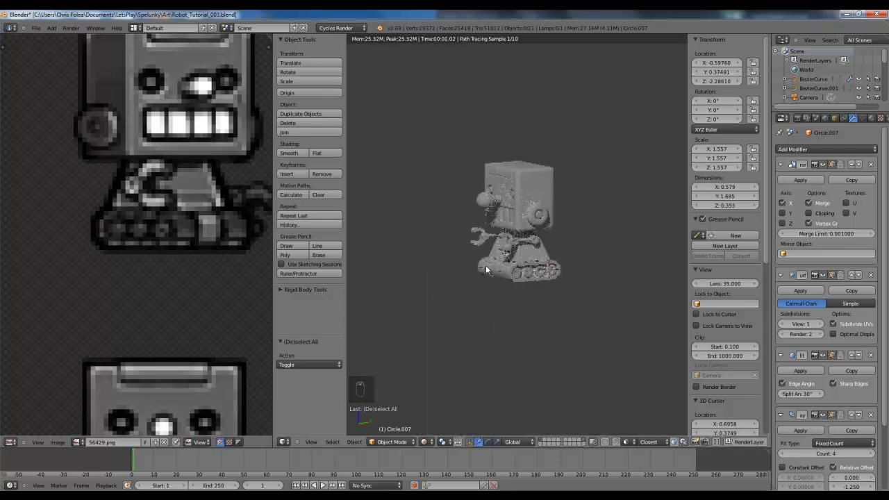
# - Return the viewport to Solid shading in the right side view and look over the robot sprites in the reference sheet
pyautogui.press('KP_3')
pyautogui.press('z')
pyautogui.press('z')
pyautogui.press('z')
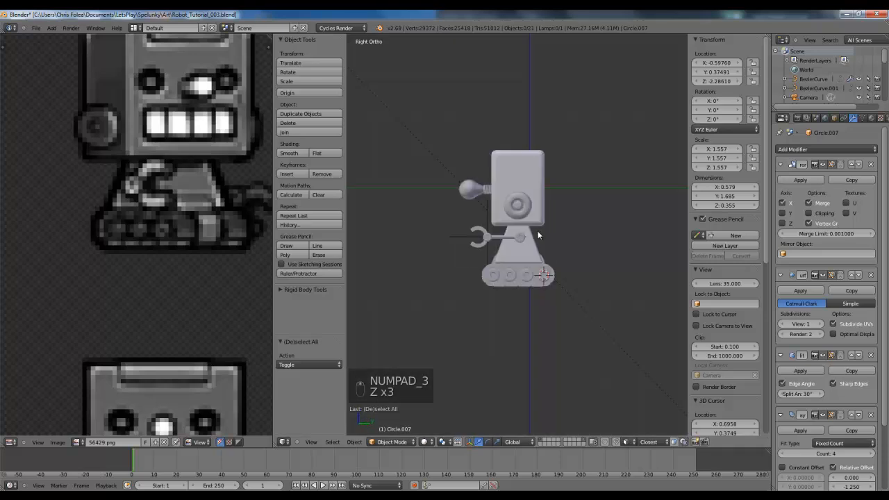
pyautogui.scroll(-2, 147, 262)
pyautogui.scroll(-4, 147, 262)
pyautogui.scroll(1, 68, 330)
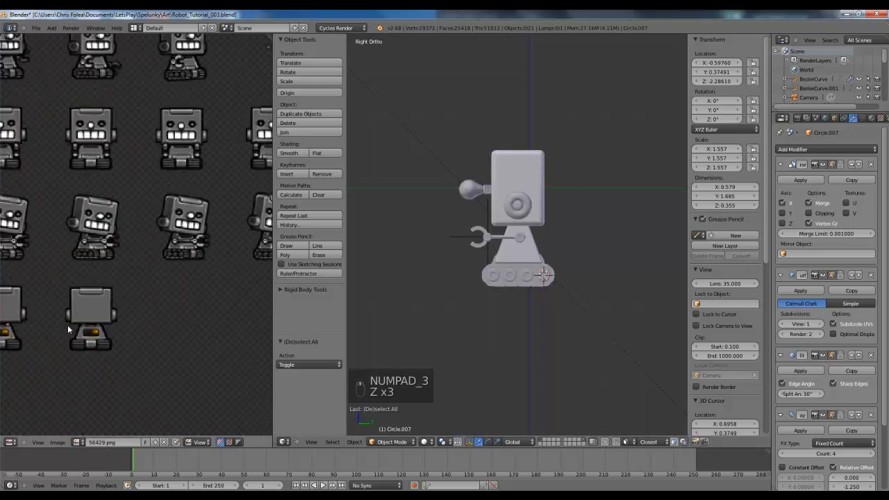
# - Save the scene as a new file version named Robot_Tutorial_004.blend
pyautogui.moveTo(561, 264)
pyautogui.mouseDown(button='middle')
pyautogui.moveTo(480, 271)
pyautogui.moveTo(628, 281)
pyautogui.moveTo(586, 291)
pyautogui.moveTo(563, 267)
pyautogui.mouseUp(button='middle')
pyautogui.hotkey('ctrl', 's')
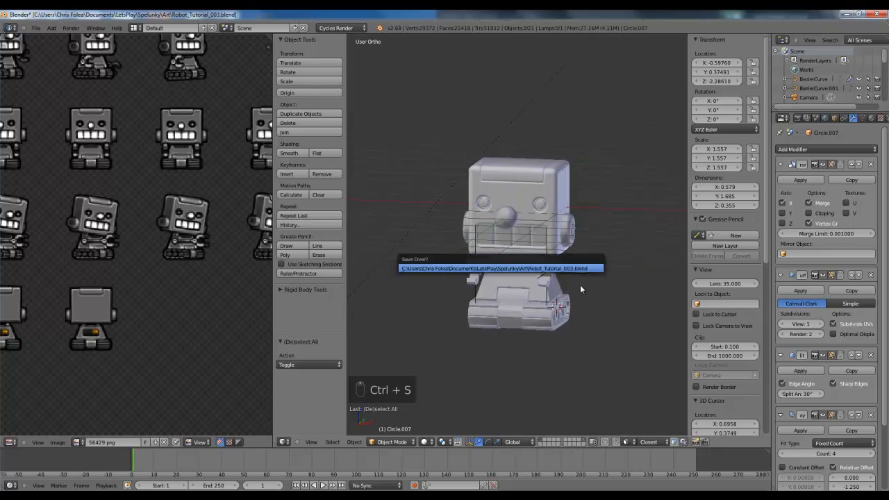
pyautogui.hotkey('ctrl', 'shift', 's')
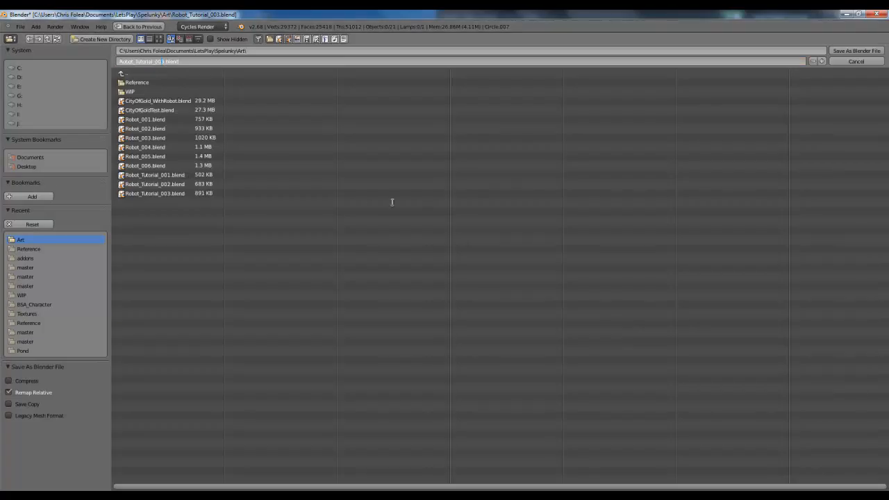
pyautogui.press('Return')
pyautogui.press('Return')
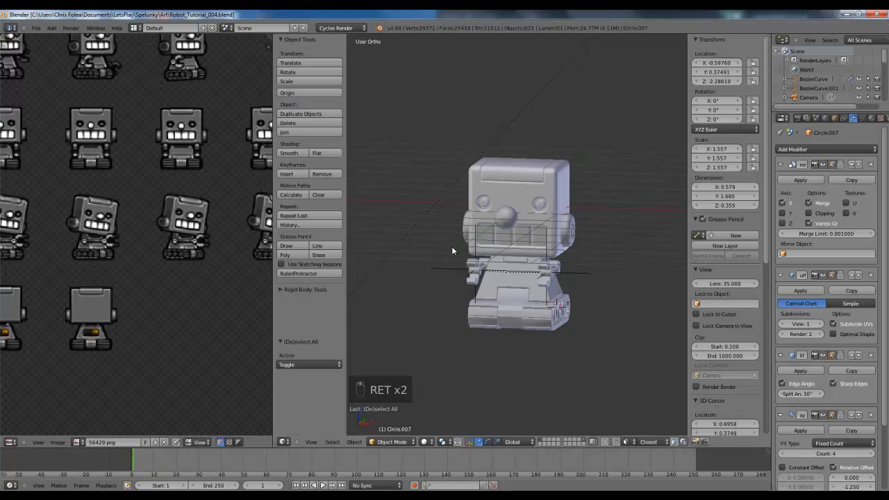
# - Load XBLA_Jetpack.png into the image editor as the reference and enlarge the blue canisters
pyautogui.press('KP_3')
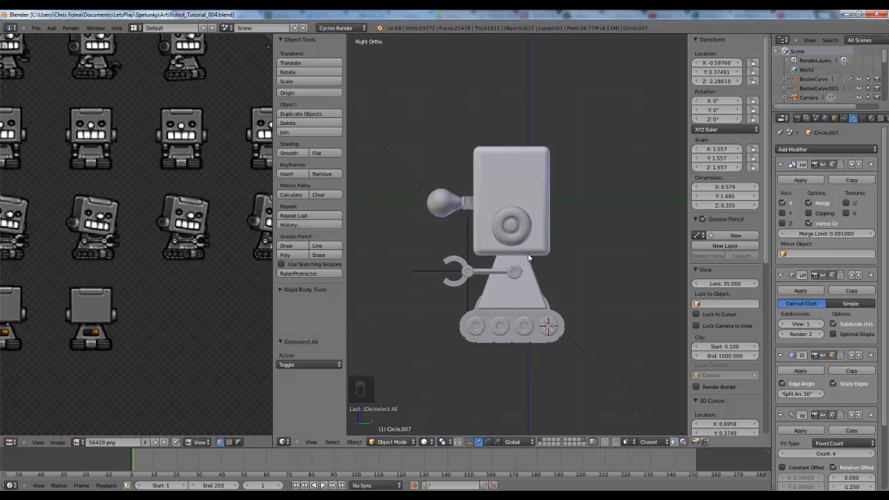
pyautogui.moveTo(523, 243); pyautogui.dragTo(504, 289, button='middle')
pyautogui.press('KP_3')
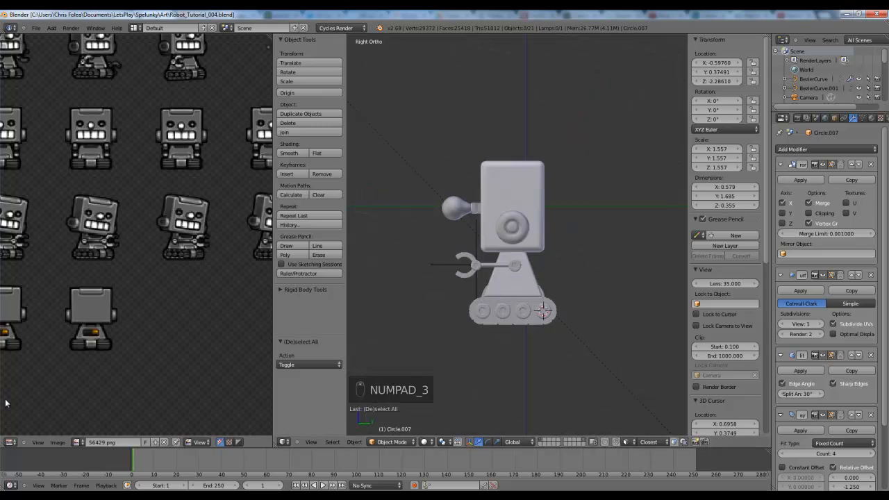
pyautogui.scroll(-6, 74, 347)
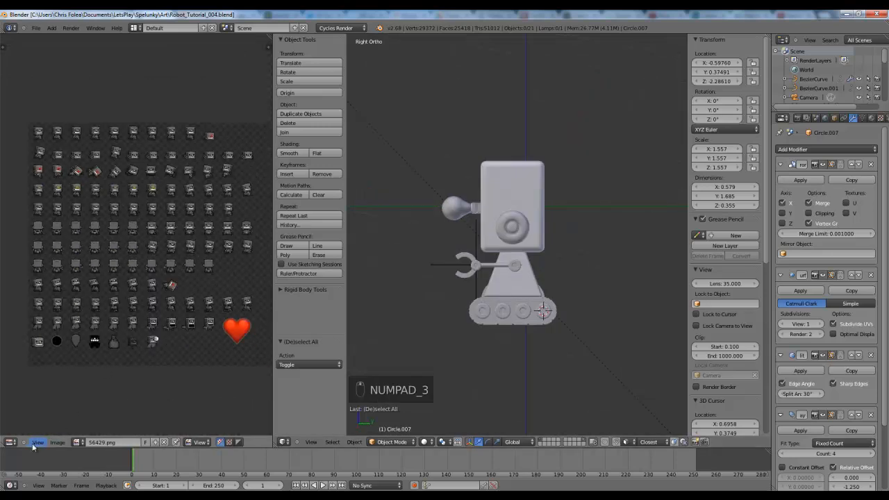
pyautogui.click(37, 442)
pyautogui.click(62, 443)
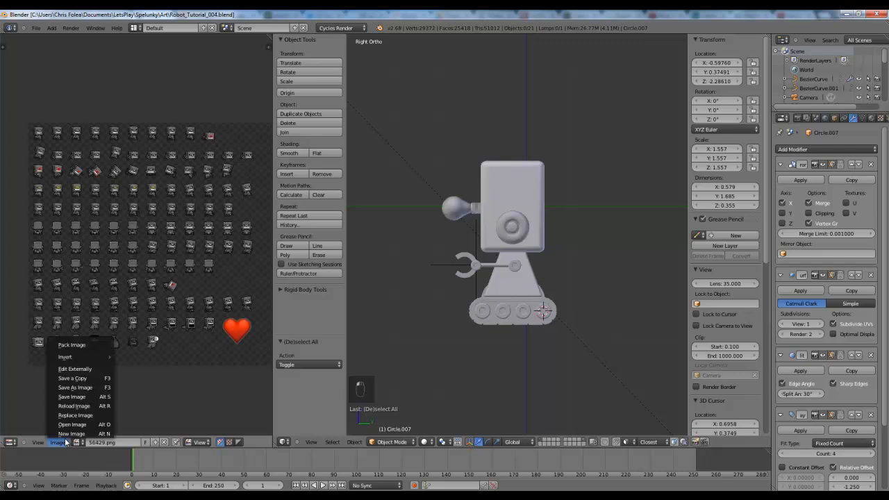
pyautogui.click(62, 425)
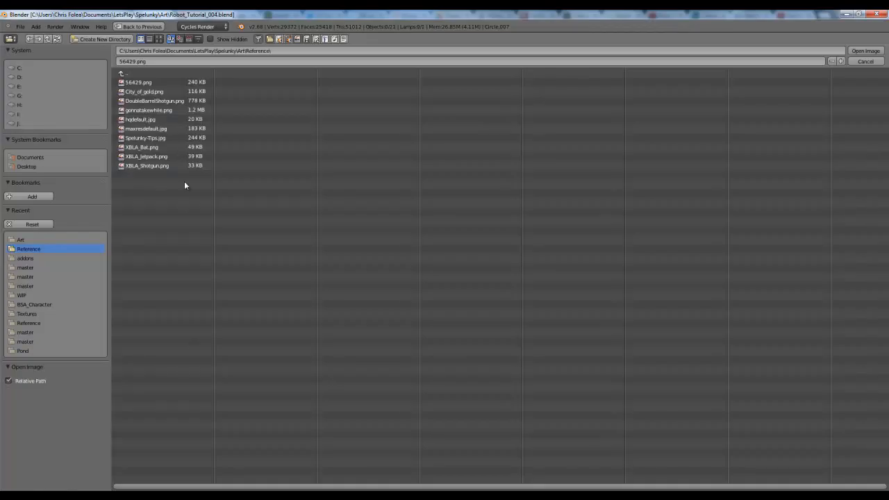
pyautogui.doubleClick(150, 157)
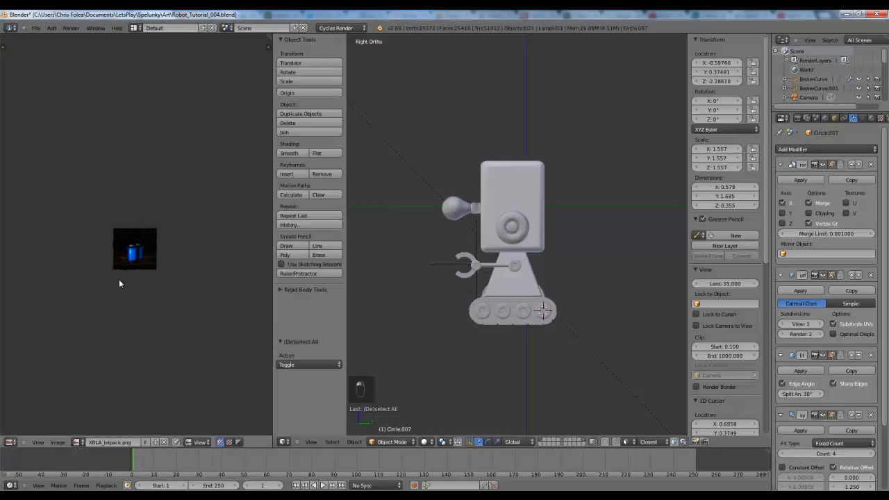
pyautogui.scroll(6, 119, 282)
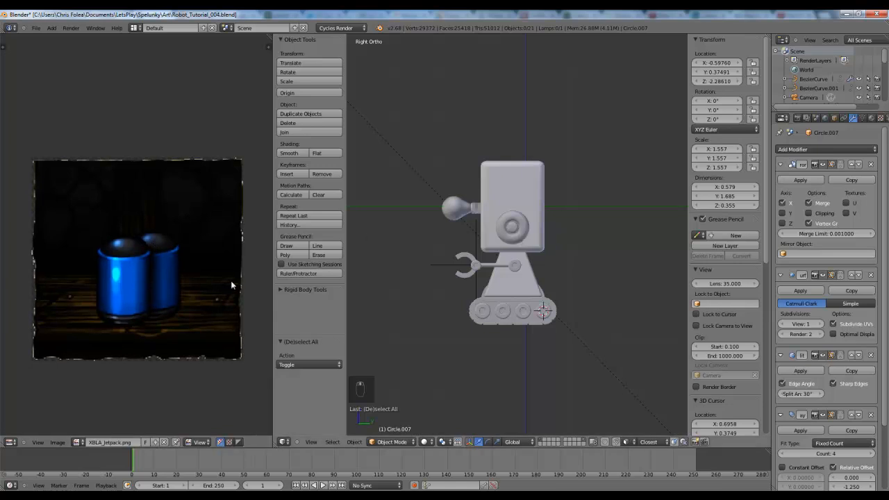
pyautogui.scroll(2, 157, 320)
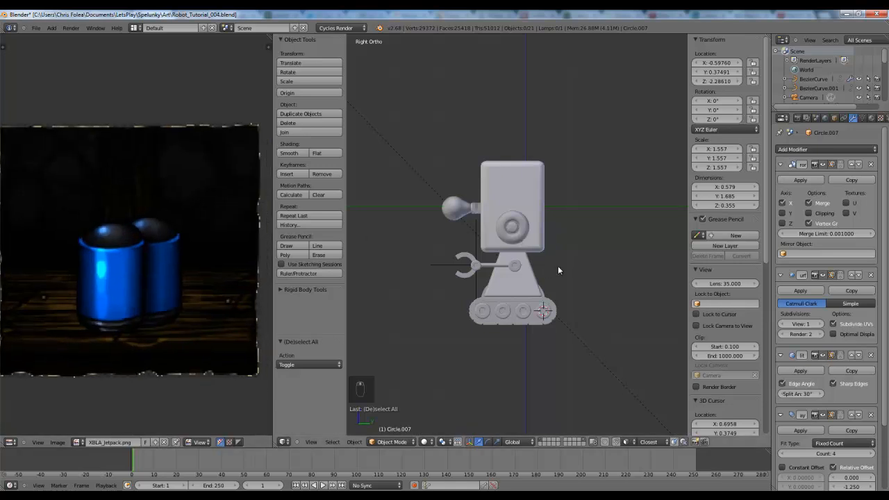
pyautogui.scroll(3, 542, 264)
pyautogui.hotkey('shift', 'a')
pyautogui.moveTo(514, 260)
pyautogui.click(542, 281)
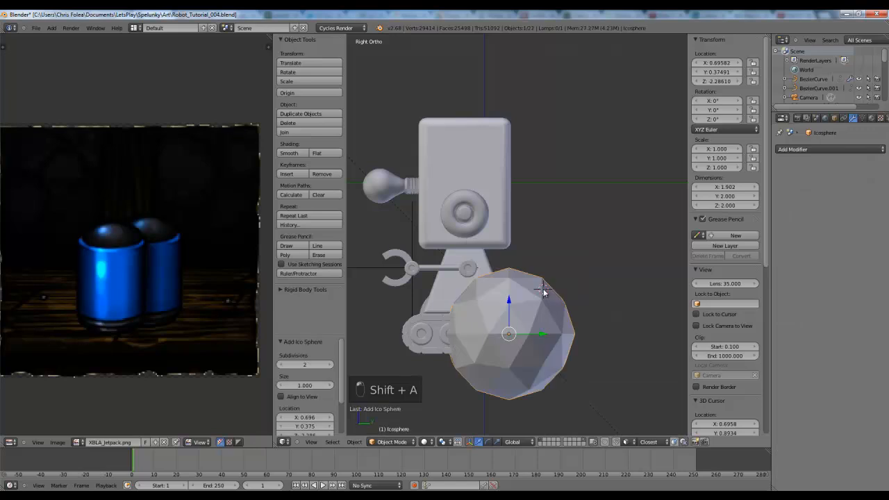
pyautogui.press('Delete')
pyautogui.click(549, 287)
# - Add a mesh cylinder behind the robot's lower body and set its vertices to 32
pyautogui.hotkey('shift', 'a')
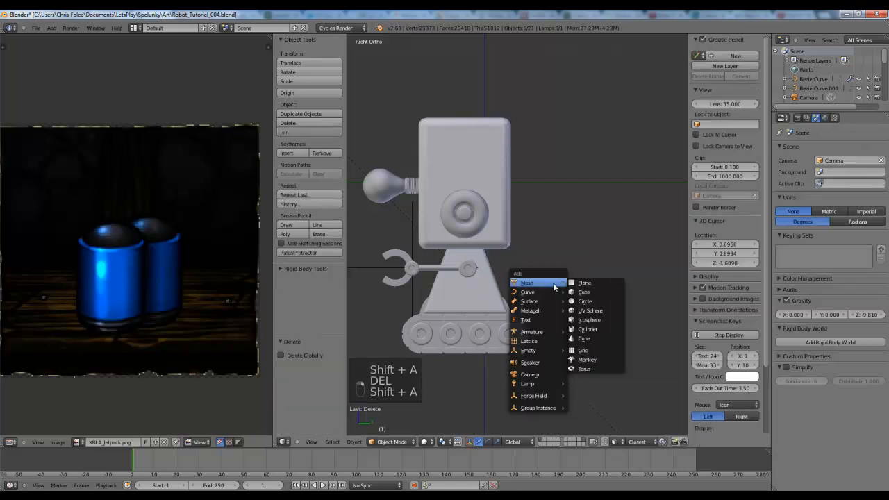
pyautogui.moveTo(536, 283)
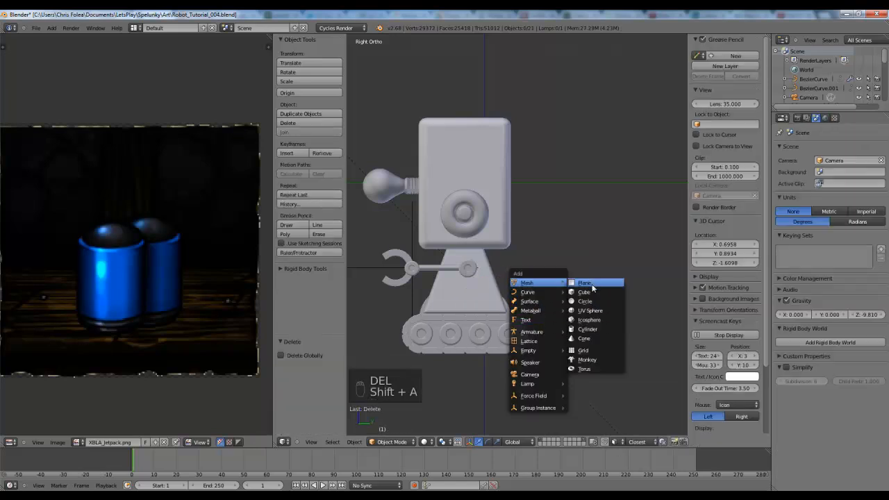
pyautogui.click(590, 332)
pyautogui.keyDown('shift'); pyautogui.moveTo(581, 282); pyautogui.dragTo(451, 325, button='middle'); pyautogui.keyUp('shift')
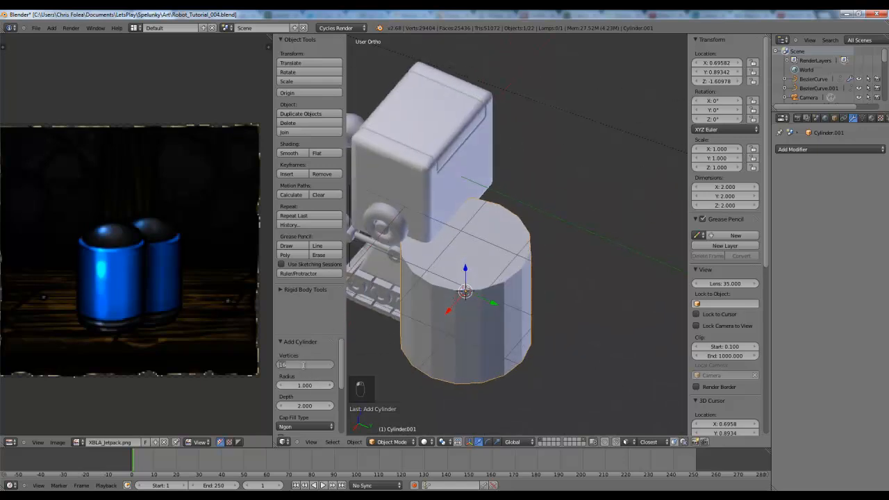
pyautogui.write('32')
pyautogui.press('Return')
pyautogui.moveTo(573, 268); pyautogui.dragTo(559, 241, button='middle')
pyautogui.press('KP_3')
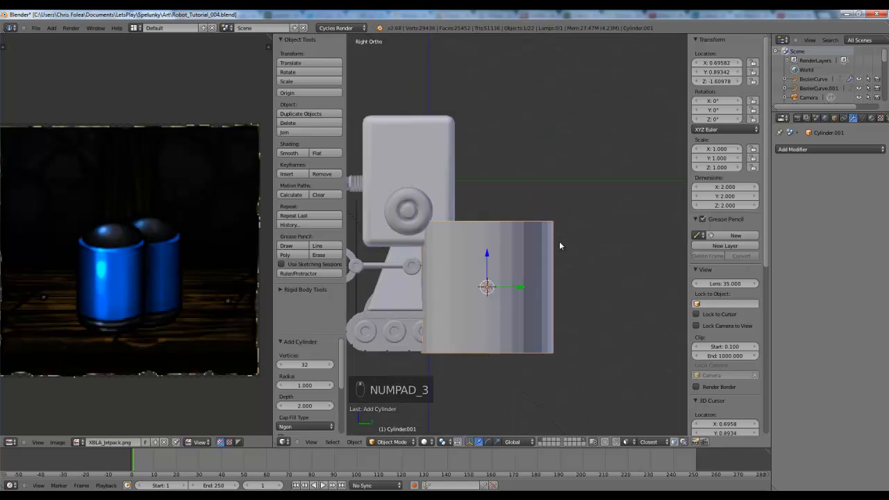
# - In wireframe, scale the cylinder's whole mesh in X and Y to about 0.94 across, excluding Z
pyautogui.press('z')
pyautogui.scroll(2, 560, 266)
pyautogui.scroll(-1, 526, 264)
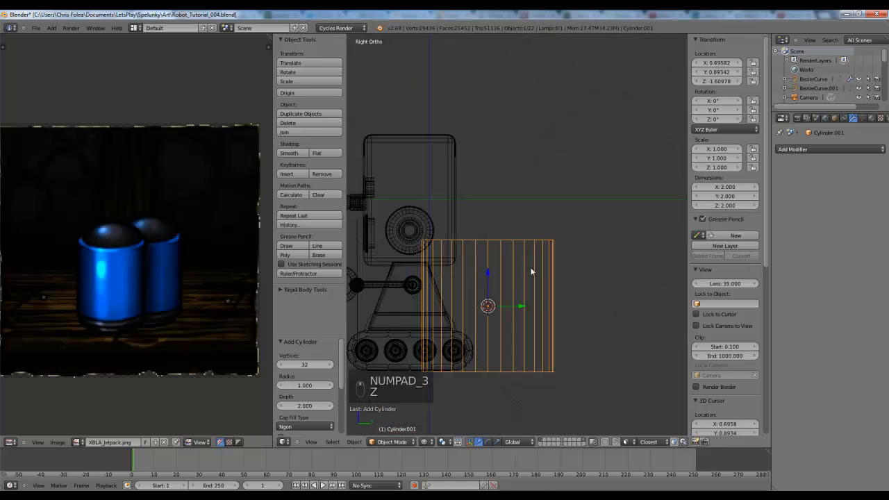
pyautogui.scroll(2, 552, 254)
pyautogui.press('Tab')
pyautogui.press('a')
pyautogui.press('a')
pyautogui.press('a')
pyautogui.press('a')
pyautogui.press('s')
pyautogui.hotkey('shift', 'z')
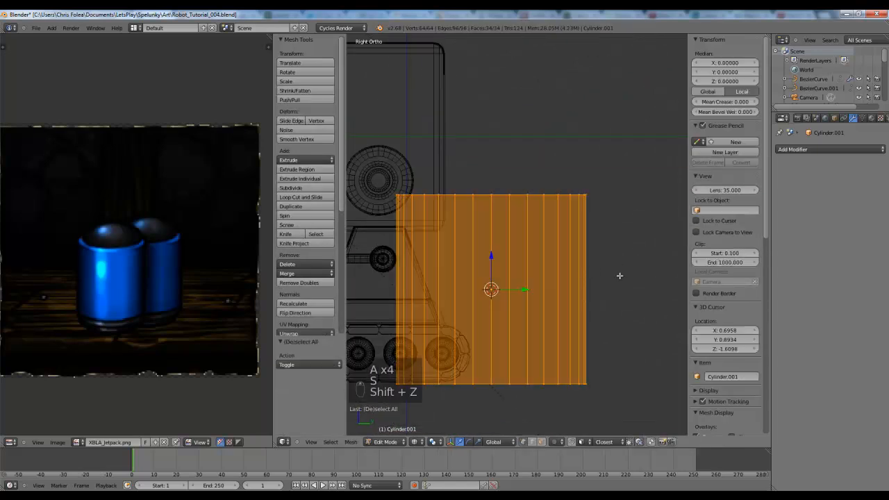
pyautogui.press('s')
pyautogui.click(552, 289)
pyautogui.press('Tab')
# - Raise the cylinder along Z to about -0.965 and return the viewport to Solid shading
pyautogui.press('g')
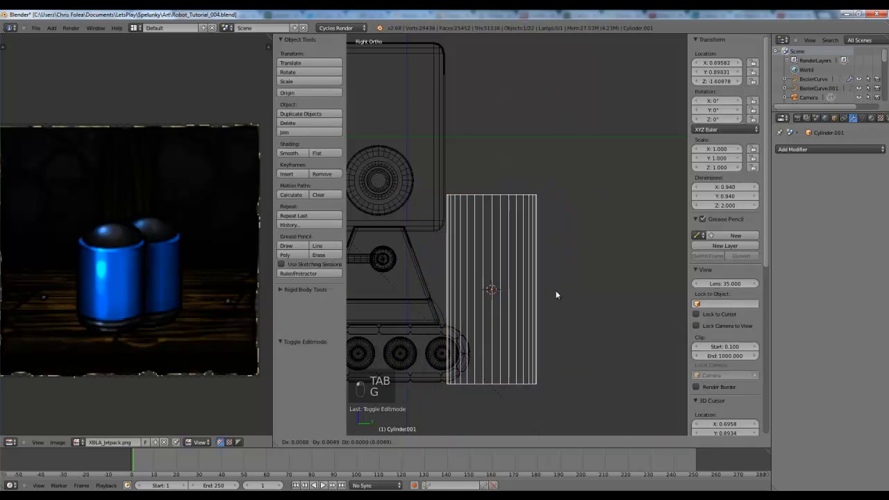
pyautogui.click(563, 295)
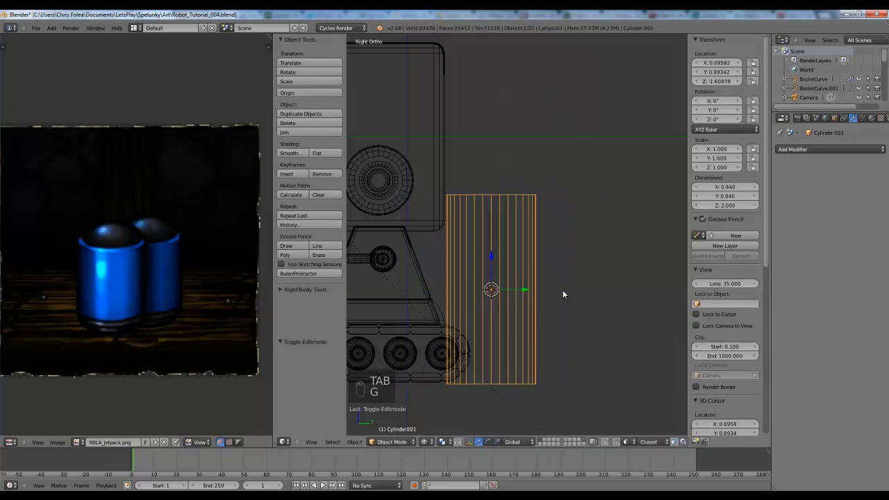
pyautogui.click(582, 228)
pyautogui.press('g')
pyautogui.press('z')
pyautogui.click(583, 237)
pyautogui.press('Tab')
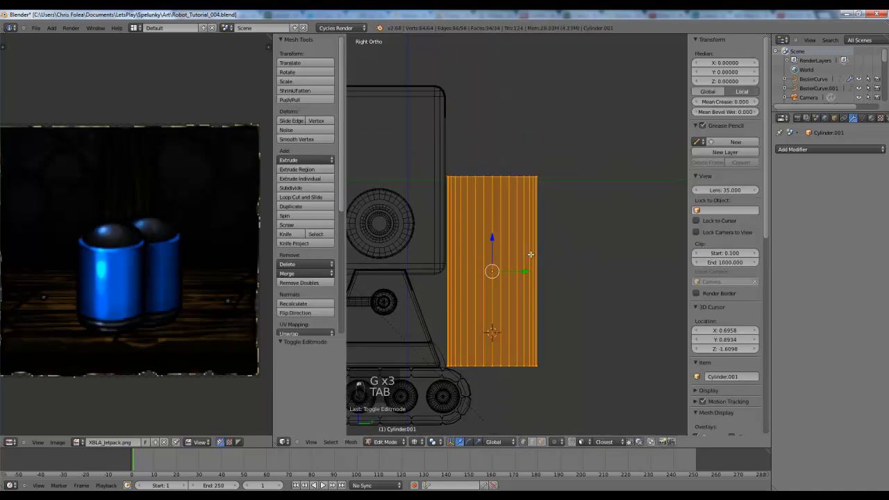
pyautogui.press('a')
pyautogui.press('a')
pyautogui.press('Tab')
pyautogui.press('z')
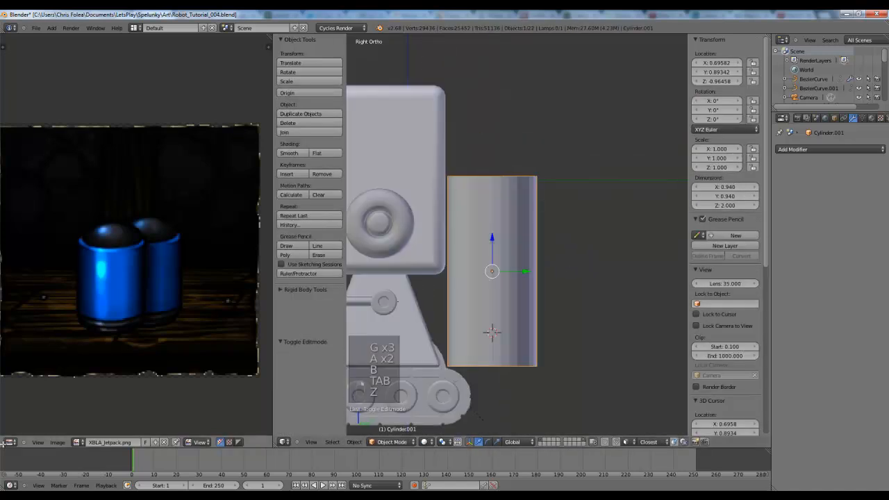
# - Split the image editor and load hqdefault.jpg into the upper half as a second jetpack reference
pyautogui.moveTo(2, 445); pyautogui.dragTo(26, 220)
pyautogui.click(53, 220)
pyautogui.click(69, 197)
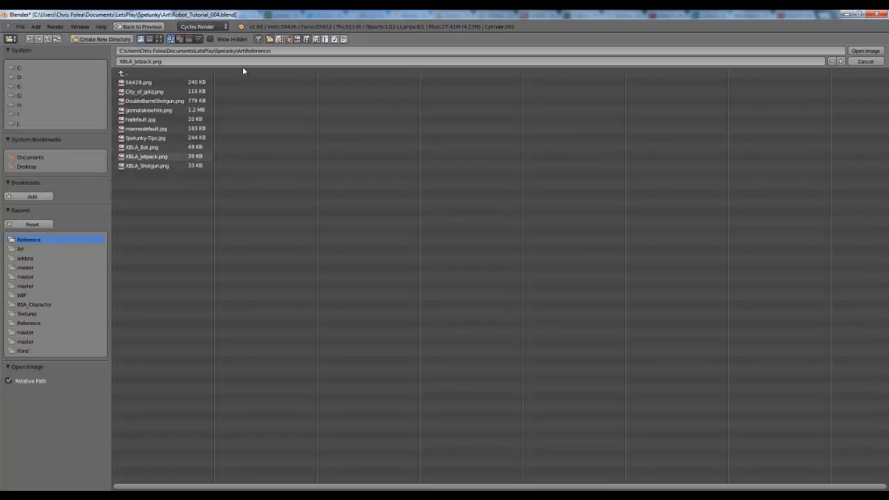
pyautogui.click(160, 39)
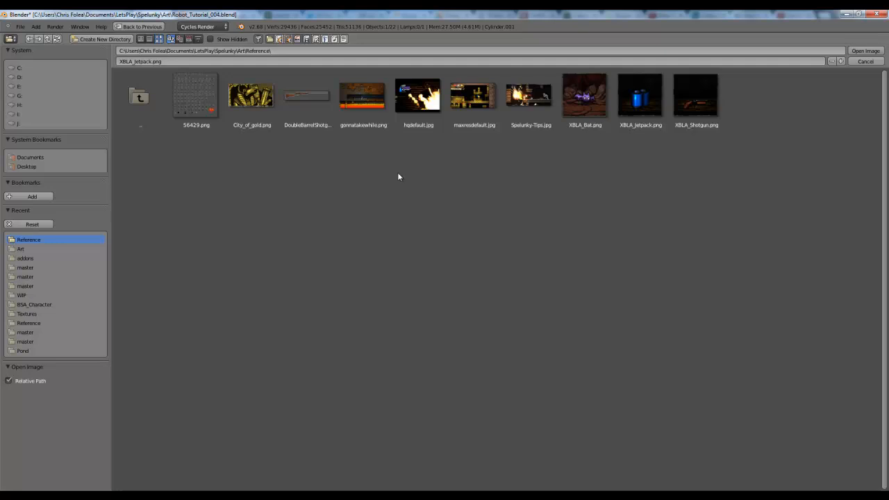
pyautogui.doubleClick(413, 89)
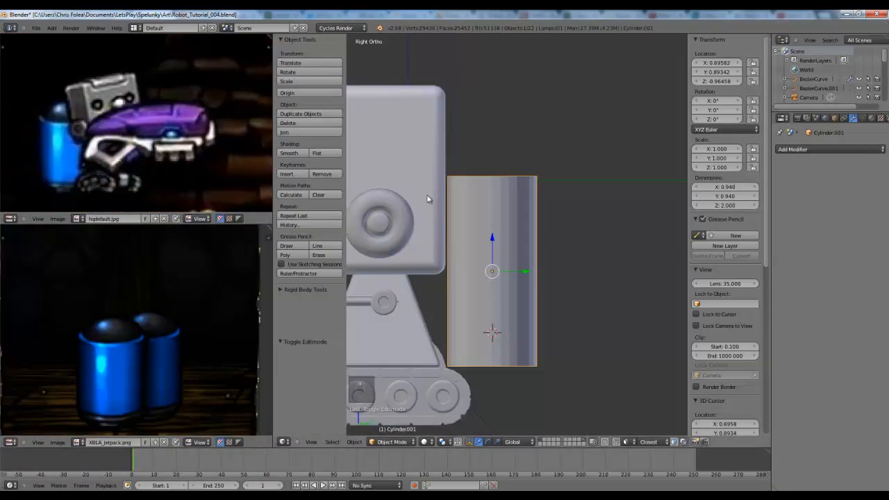
# - Move the cylinder backward along Y so it sits clear of the robot's head
pyautogui.keyDown('shift'); pyautogui.moveTo(543, 175); pyautogui.dragTo(536, 176, button='middle'); pyautogui.keyUp('shift')
pyautogui.press('Tab')
pyautogui.press('a')
pyautogui.press('a')
pyautogui.press('Tab')
pyautogui.press('g')
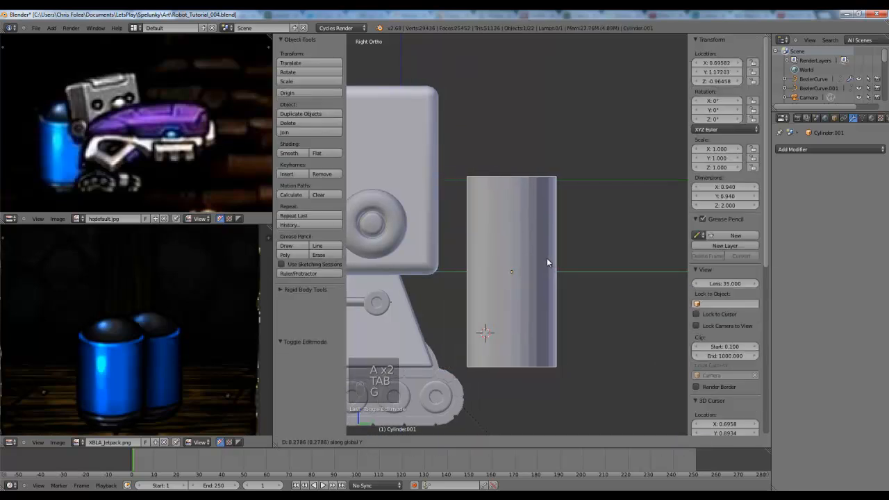
pyautogui.rightClick(545, 262)
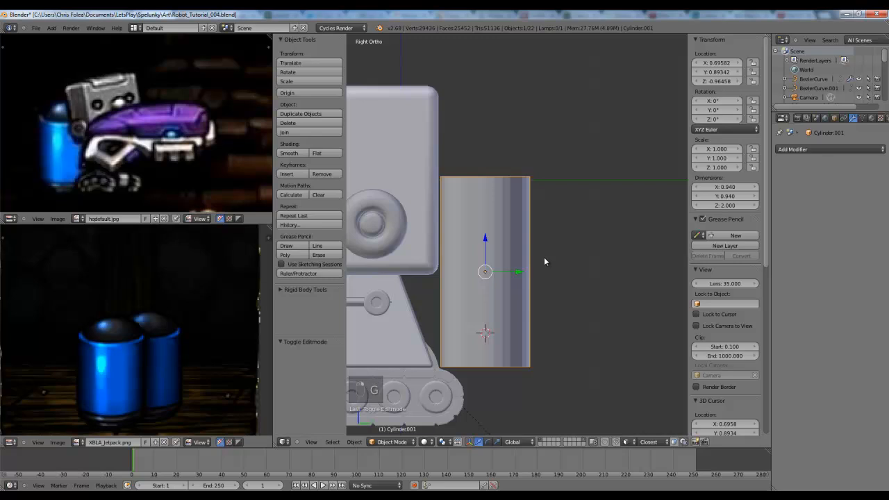
pyautogui.keyDown('shift'); pyautogui.moveTo(545, 262); pyautogui.dragTo(492, 244, button='middle'); pyautogui.keyUp('shift')
pyautogui.press('y')
pyautogui.click(512, 252)
# - Scale the cylinder's whole mesh in X and Y to about 1.25 across, excluding Z
pyautogui.press('a')
pyautogui.press('Tab')
pyautogui.press('a')
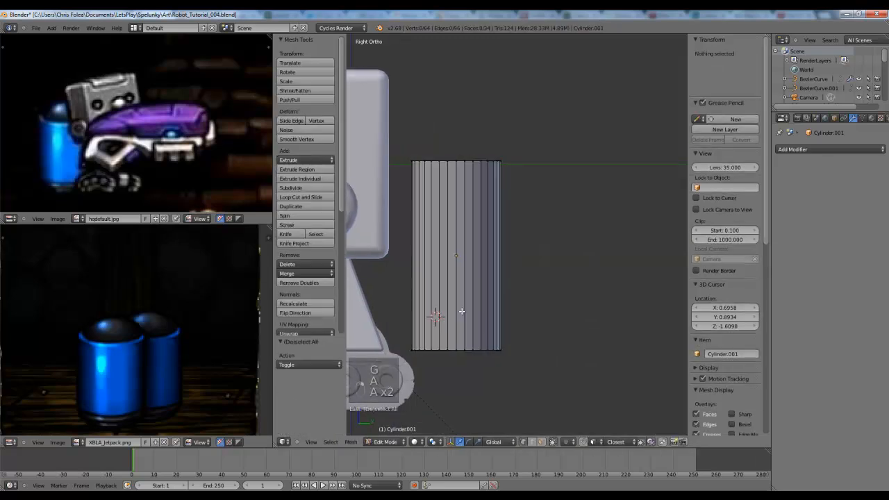
pyautogui.press('a')
pyautogui.press('s')
pyautogui.press('s')
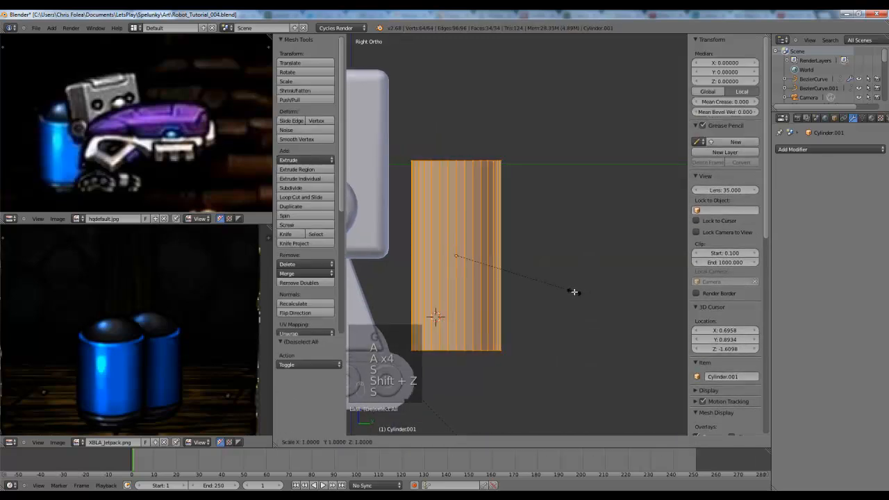
pyautogui.click(615, 292)
# - Move the widened cylinder farther back along Y, leaving a gap behind the robot
pyautogui.press('Tab')
pyautogui.press('g')
pyautogui.press('y')
pyautogui.rightClick(498, 299)
pyautogui.scroll(-2, 498, 300)
pyautogui.keyDown('shift'); pyautogui.moveTo(492, 299); pyautogui.dragTo(522, 293, button='middle'); pyautogui.keyUp('shift')
pyautogui.press('g')
pyautogui.press('y')
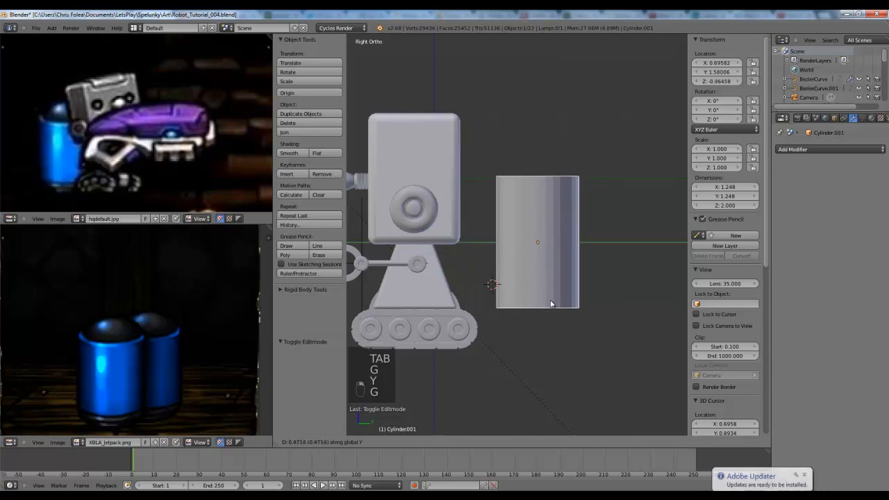
pyautogui.click(540, 300)
# - In wireframe, select the cylinder's bottom ring of vertices and move it slightly down along Z
pyautogui.scroll(2, 538, 300)
pyautogui.press('Tab')
pyautogui.press('a')
pyautogui.press('z')
pyautogui.press('b')
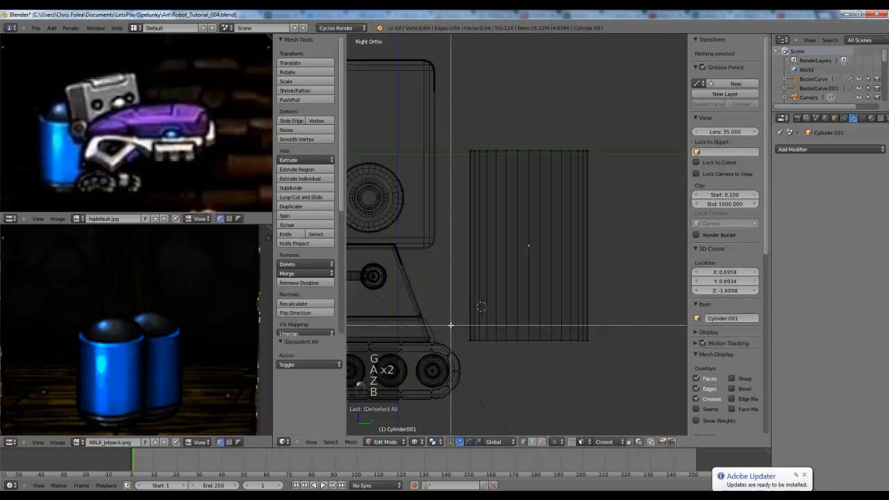
pyautogui.moveTo(451, 323); pyautogui.dragTo(599, 348)
pyautogui.press('g')
pyautogui.press('z')
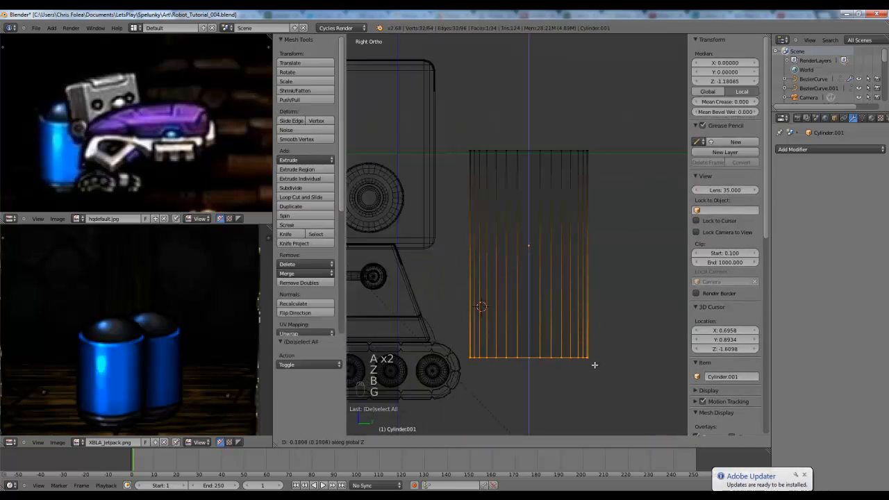
pyautogui.click(594, 363)
# - Select the cylinder's top ring of vertices and lower it along Z to a local height of about 0.565
pyautogui.keyDown('shift'); pyautogui.moveTo(539, 255); pyautogui.dragTo(528, 299, button='middle'); pyautogui.keyUp('shift')
pyautogui.press('a')
pyautogui.moveTo(444, 175); pyautogui.dragTo(588, 227)
pyautogui.press('g')
pyautogui.press('z')
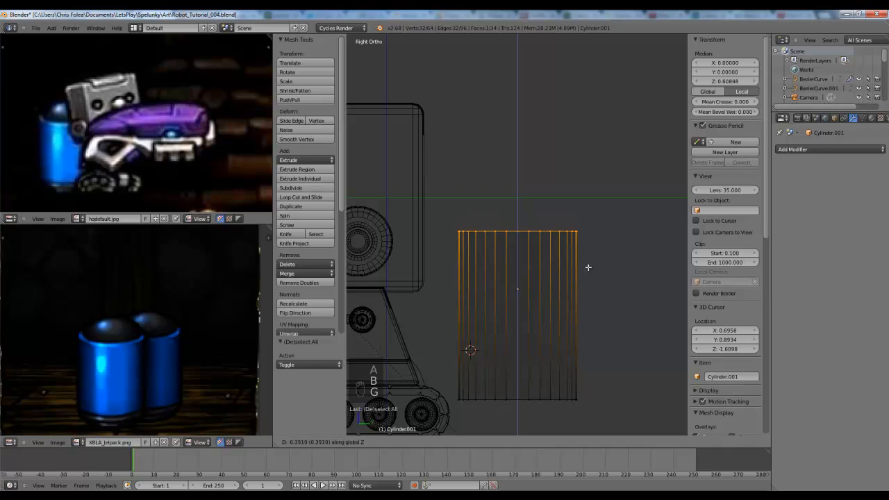
pyautogui.click(587, 271)
# - Extrude the cylinder's top face in place and scale it inward to about 0.81, leaving a narrow rim
pyautogui.moveTo(587, 271); pyautogui.dragTo(602, 228, button='middle')
pyautogui.press('e')
pyautogui.press('s')
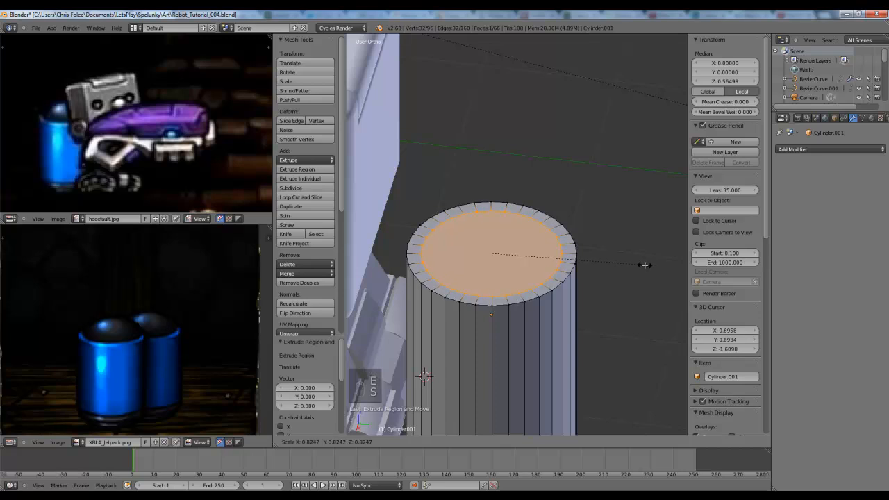
pyautogui.click(633, 259)
pyautogui.press('KP_1')
pyautogui.press('z')
pyautogui.press('KP_3')
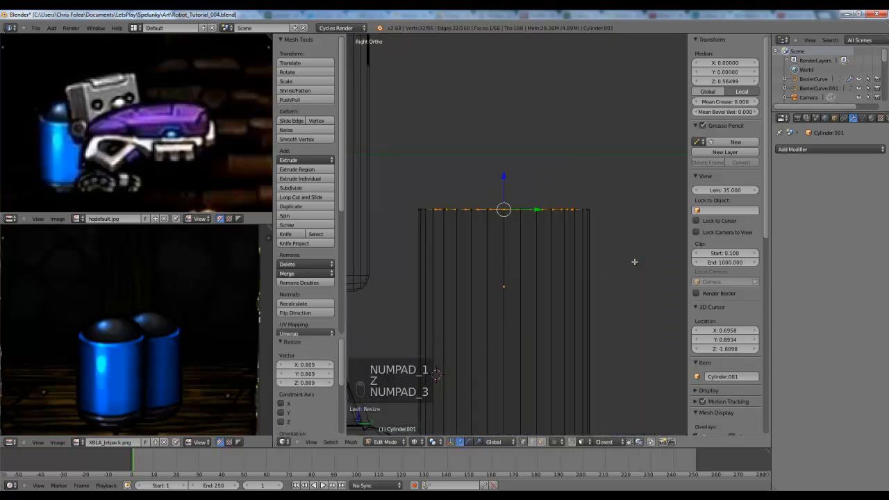
# - Deselect the mesh and add a UV sphere with 32 segments and 16 rings to the cylinder's mesh
pyautogui.moveTo(591, 215)
pyautogui.mouseDown(button='middle')
pyautogui.moveTo(590, 224)
pyautogui.moveTo(551, 238)
pyautogui.mouseUp(button='middle')
pyautogui.press('z')
pyautogui.press('a')
pyautogui.press('a')
pyautogui.press('z')
pyautogui.scroll(-2, 479, 278)
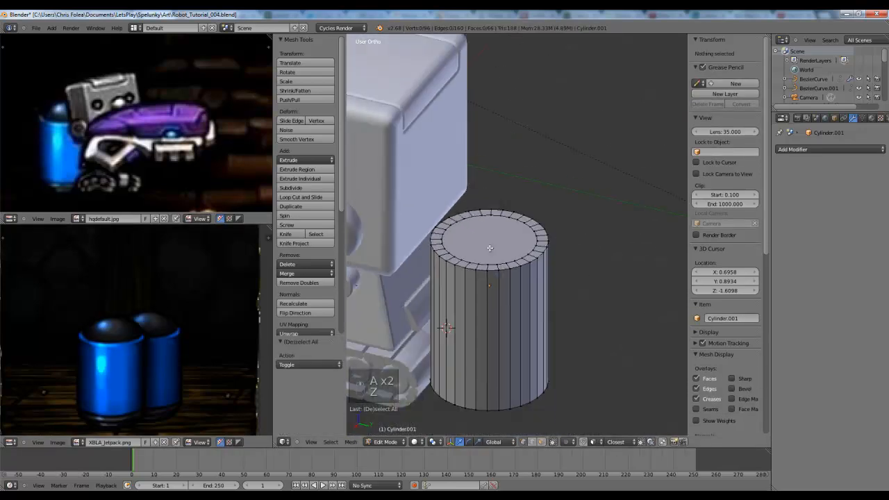
pyautogui.hotkey('shift', 'a')
pyautogui.click(480, 230)
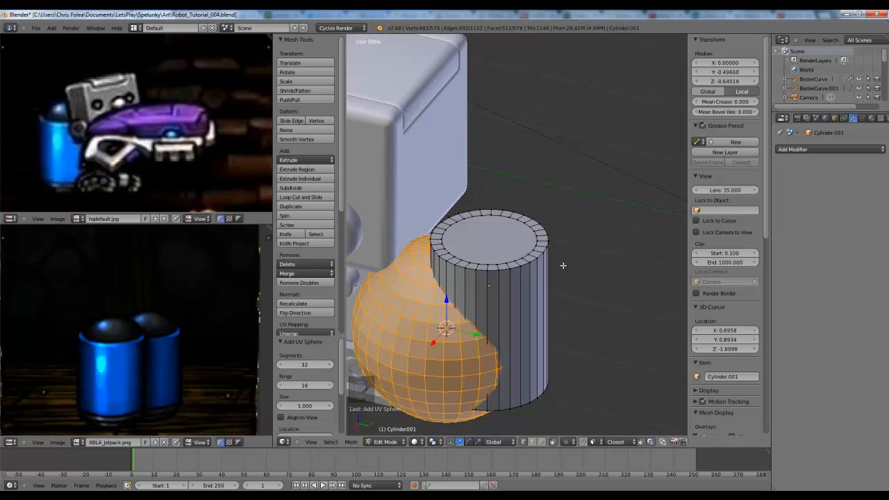
# - Move the sphere up so it floats clear above the cylinder's top
pyautogui.press('KP_1')
pyautogui.press('KP_3')
pyautogui.press('z')
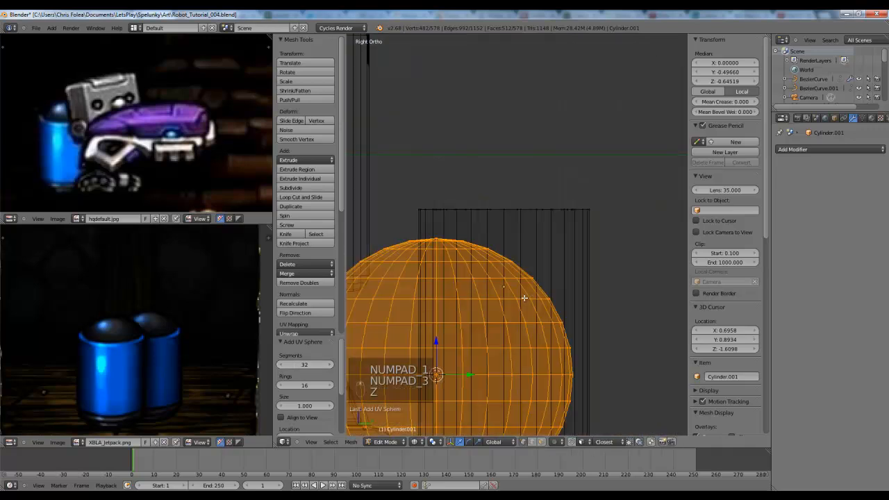
pyautogui.press('g')
pyautogui.click(618, 65)
pyautogui.moveTo(587, 161); pyautogui.dragTo(576, 191, button='middle')
pyautogui.press('g')
pyautogui.click(524, 256)
# - Copy the zero median coordinate of the cylinder's inner top face into the sphere's median X and Y to centre it over the cylinder
pyautogui.press('z')
pyautogui.rightClick(528, 268)
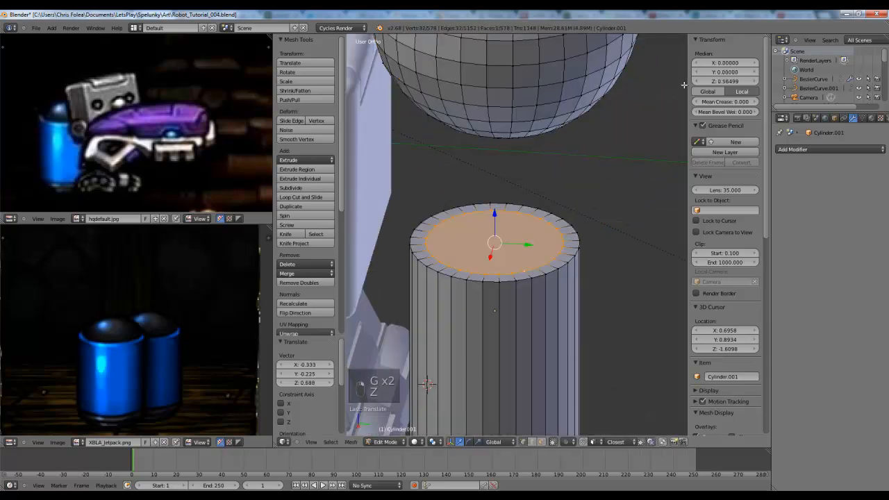
pyautogui.press('a')
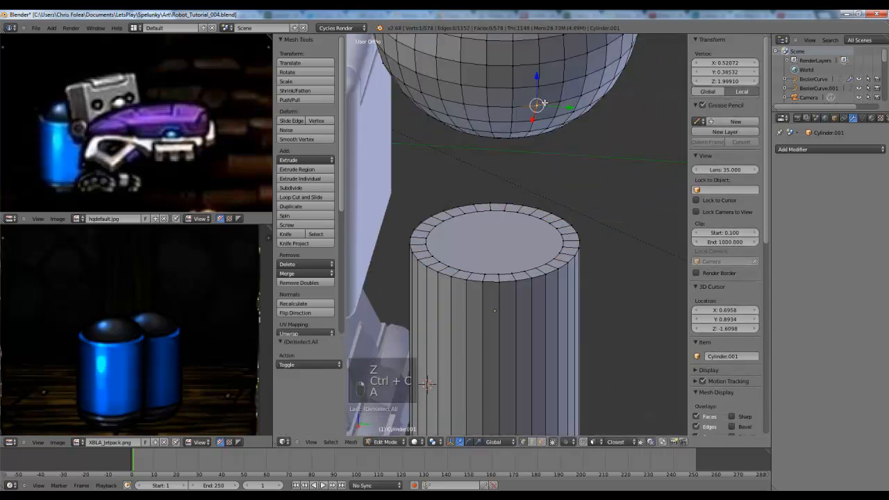
pyautogui.press('l')
pyautogui.hotkey('ctrl', 'v')
pyautogui.hotkey('ctrl', 'v')
pyautogui.hotkey('ctrl', 'v')
pyautogui.scroll(-3, 548, 177)
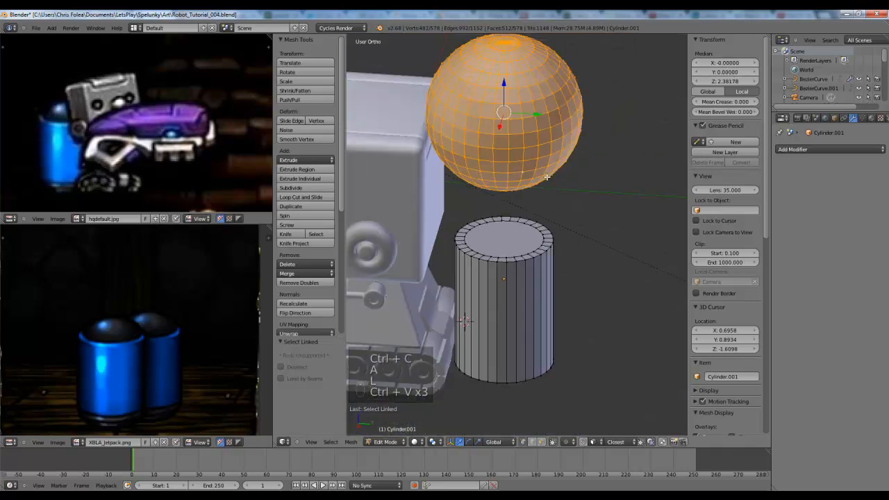
# - Lower the sphere along Z until its equator lines up with the cylinder's top face
pyautogui.press('KP_3')
pyautogui.press('z')
pyautogui.press('g')
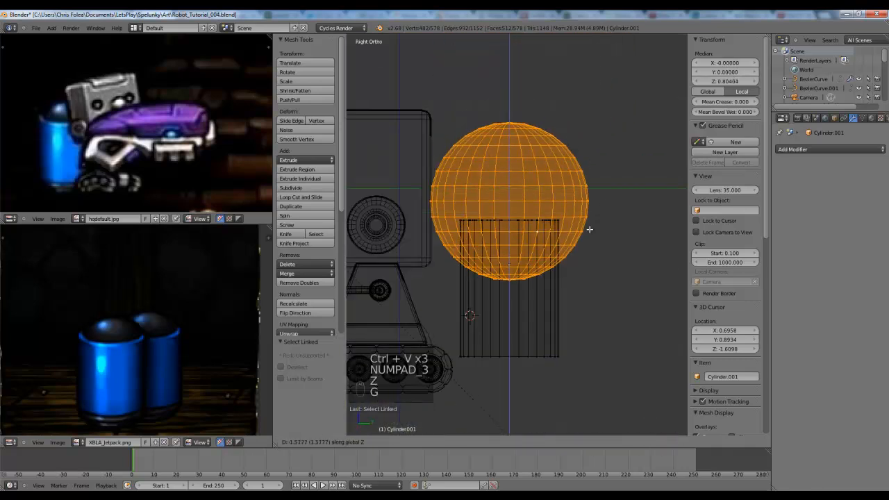
pyautogui.click(588, 228)
pyautogui.scroll(4, 572, 179)
pyautogui.press('g')
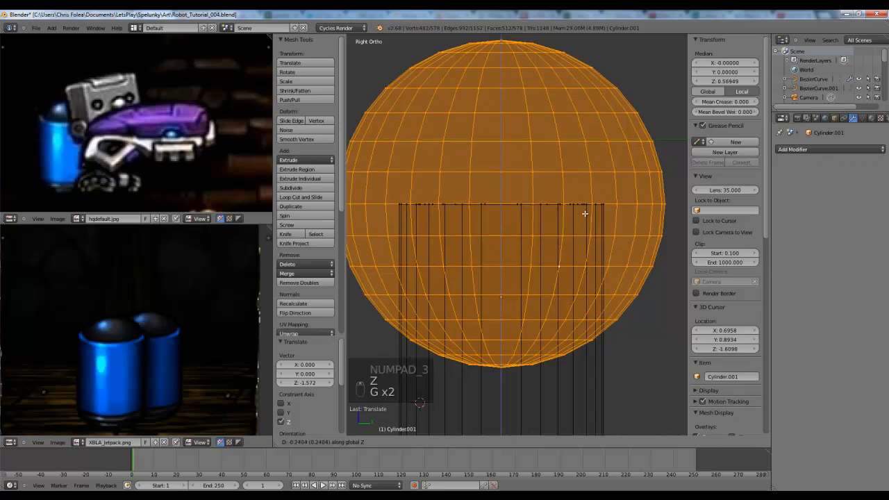
pyautogui.click(585, 215)
# - Select the sphere's vertices below its equator and delete them, leaving a dome
pyautogui.scroll(-2, 585, 215)
pyautogui.press('a')
pyautogui.press('b')
pyautogui.moveTo(635, 230); pyautogui.dragTo(351, 357)
pyautogui.press('Delete')
pyautogui.click(500, 301)
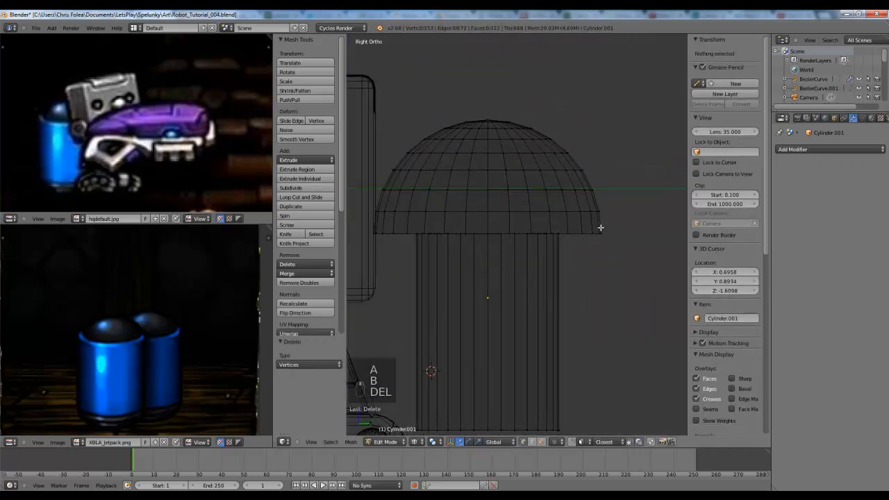
# - Select the whole dome and scale it in X and Y only to about 0.505, fitting its base to the inner rim
pyautogui.press('l')
pyautogui.press('l')
pyautogui.press('z')
pyautogui.scroll(4, 603, 246)
pyautogui.moveTo(600, 230)
pyautogui.mouseDown(button='middle')
pyautogui.moveTo(603, 243)
pyautogui.moveTo(559, 273)
pyautogui.mouseUp(button='middle')
pyautogui.press('z')
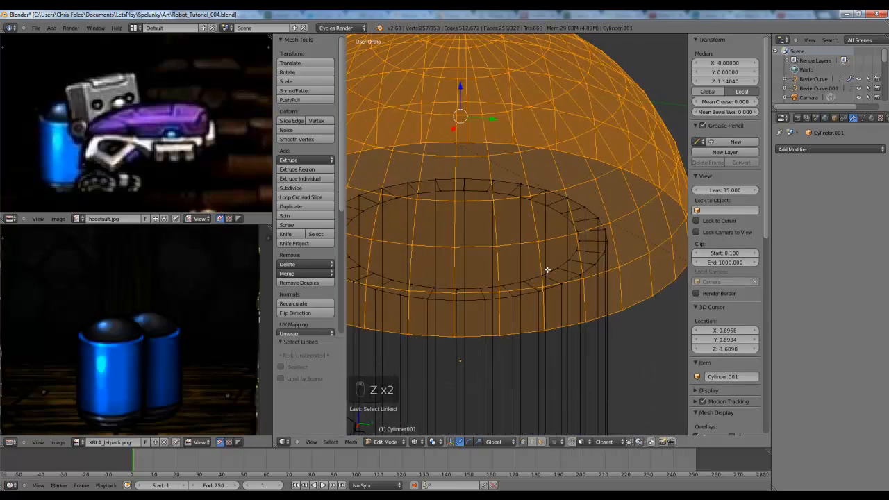
pyautogui.click(603, 433)
pyautogui.press('z')
pyautogui.press('z')
pyautogui.press('s')
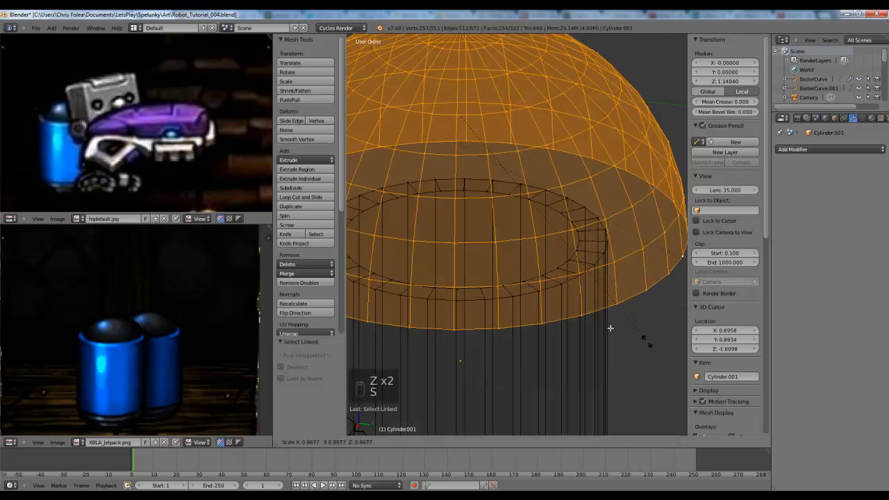
pyautogui.rightClick(560, 265)
pyautogui.press('s')
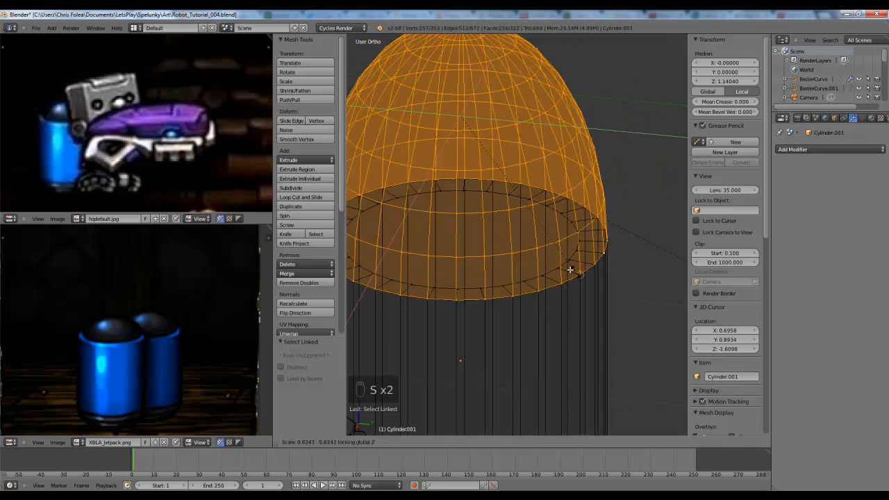
pyautogui.click(564, 270)
pyautogui.press('KP_3')
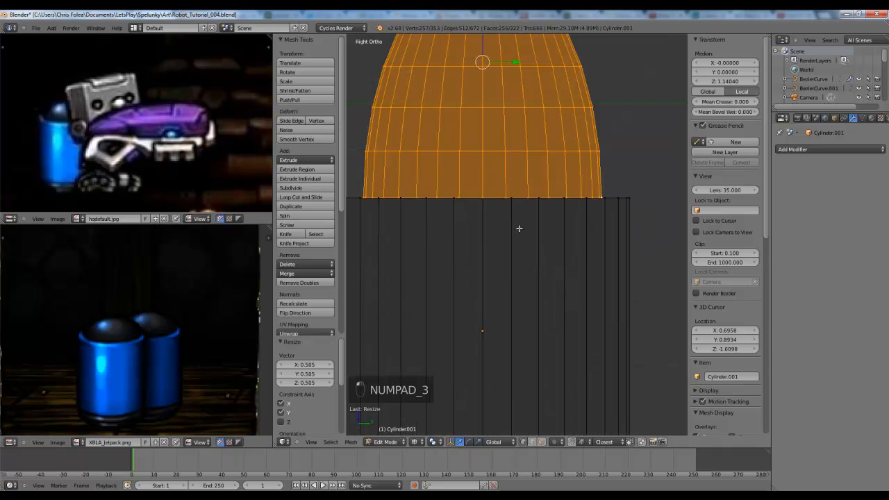
# - Select the vertices where the dome meets the cylinder's top and snap the 3D cursor to them
pyautogui.press('a')
pyautogui.press('a')
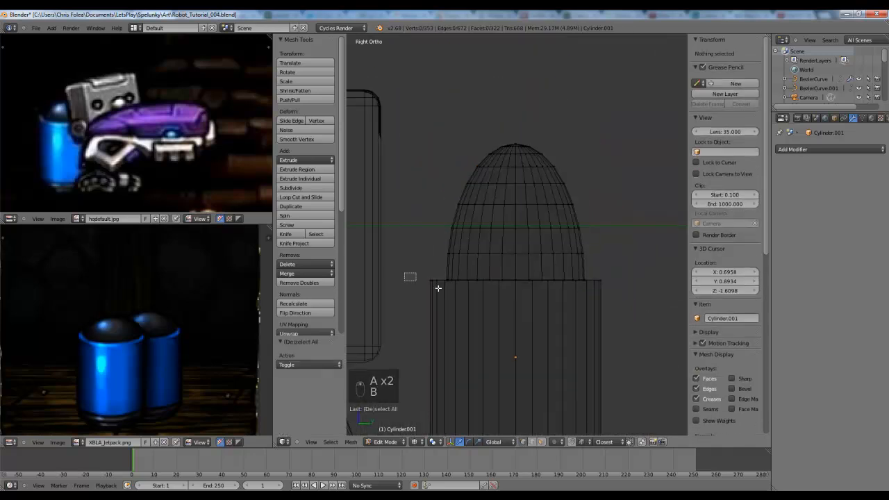
pyautogui.moveTo(438, 287); pyautogui.dragTo(603, 295)
pyautogui.press('space')
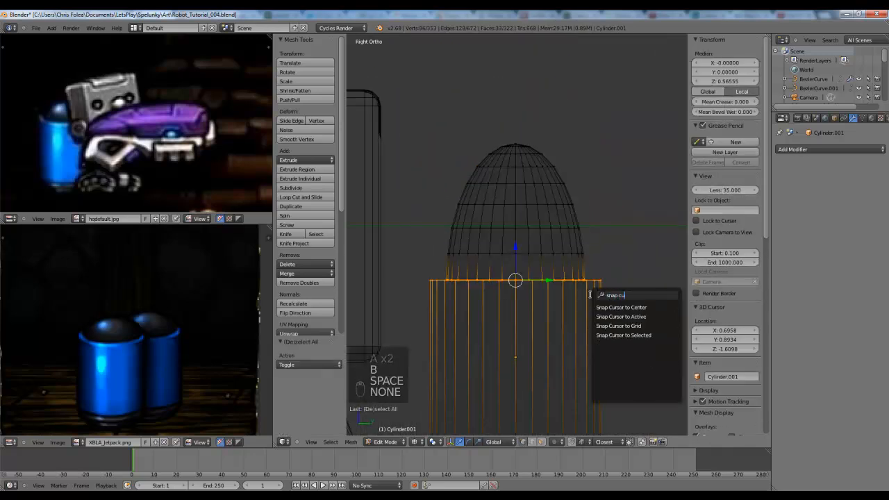
pyautogui.press('Down')
pyautogui.press('Return')
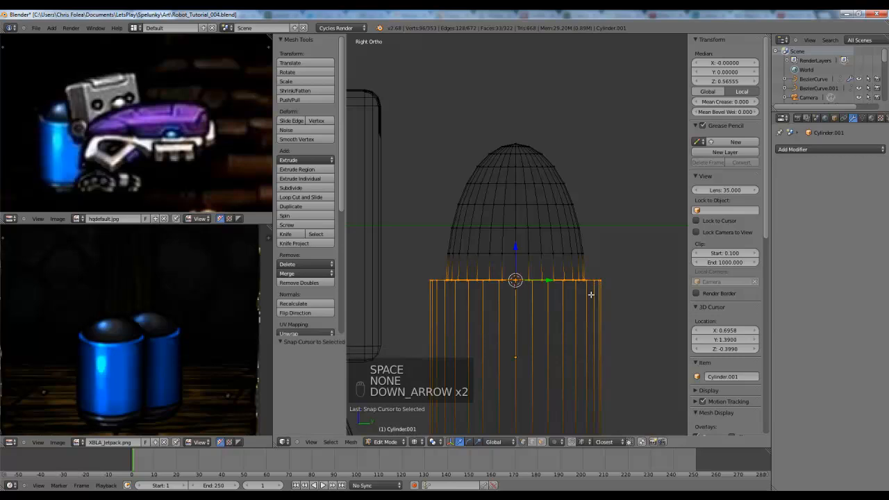
# - Select all dome vertices above its base ring and set the pivot point to the 3D Cursor
pyautogui.press('a')
pyautogui.press('a')
pyautogui.press('a')
pyautogui.press('b')
pyautogui.moveTo(374, 104); pyautogui.dragTo(624, 266)
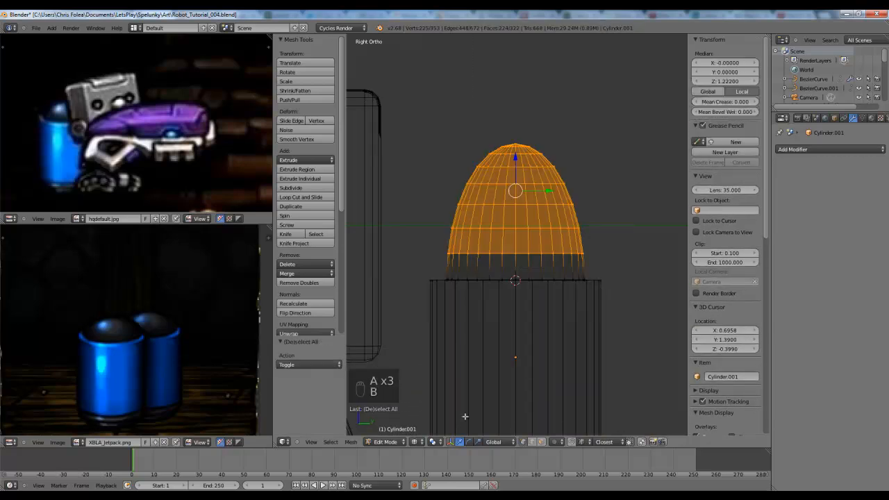
pyautogui.click(416, 441)
pyautogui.click(433, 442)
pyautogui.click(434, 442)
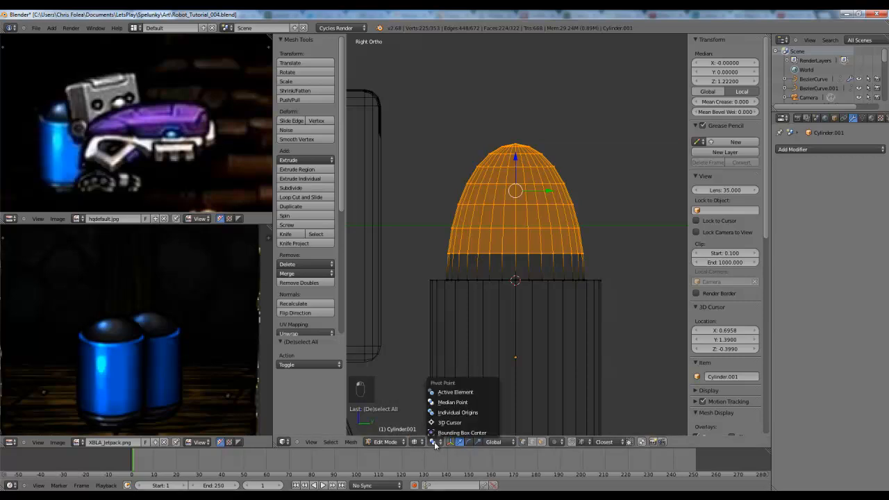
pyautogui.click(441, 423)
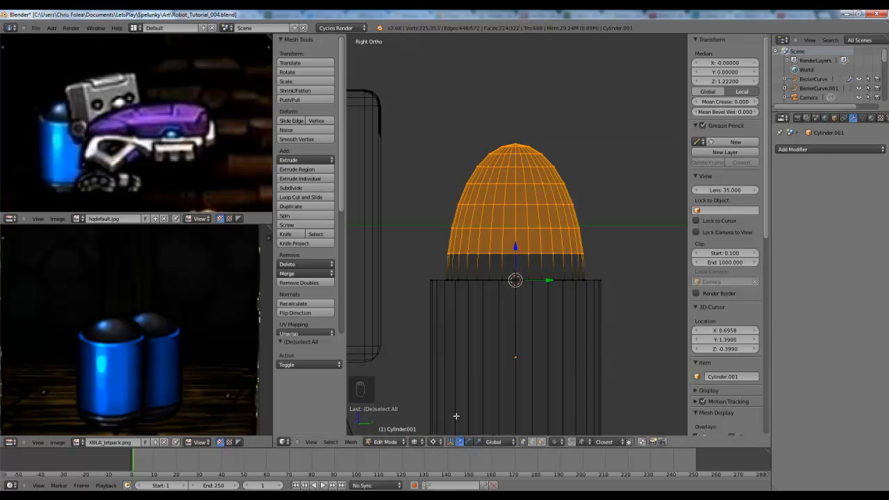
# - Scale the selected dome vertices down along Z to flatten the dome into a low cap on the canister
pyautogui.scroll(2, 635, 232)
pyautogui.press('s')
pyautogui.press('z')
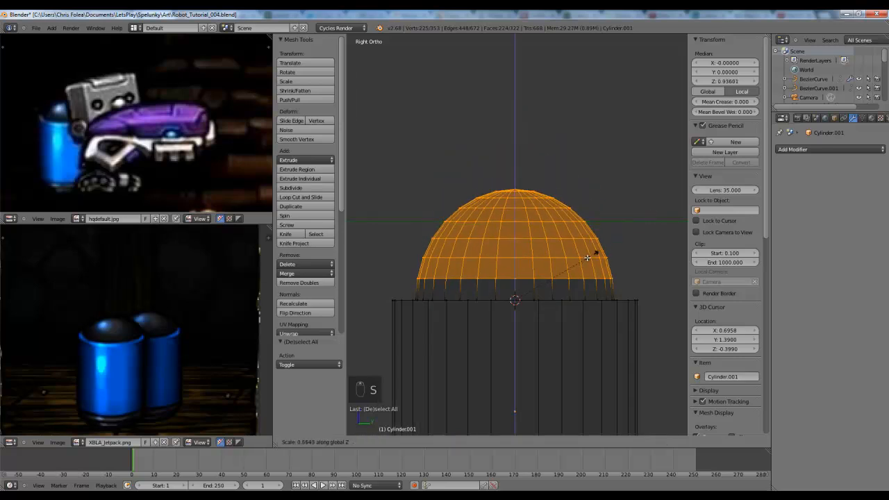
pyautogui.click(553, 282)
pyautogui.press('Tab')
pyautogui.press('z')
pyautogui.scroll(-3, 553, 293)
pyautogui.moveTo(553, 292)
pyautogui.mouseDown(button='middle')
pyautogui.moveTo(502, 375)
pyautogui.moveTo(518, 297)
pyautogui.mouseUp(button='middle')
pyautogui.press('KP_Decimal')
pyautogui.press('KP_3')
pyautogui.press('Tab')
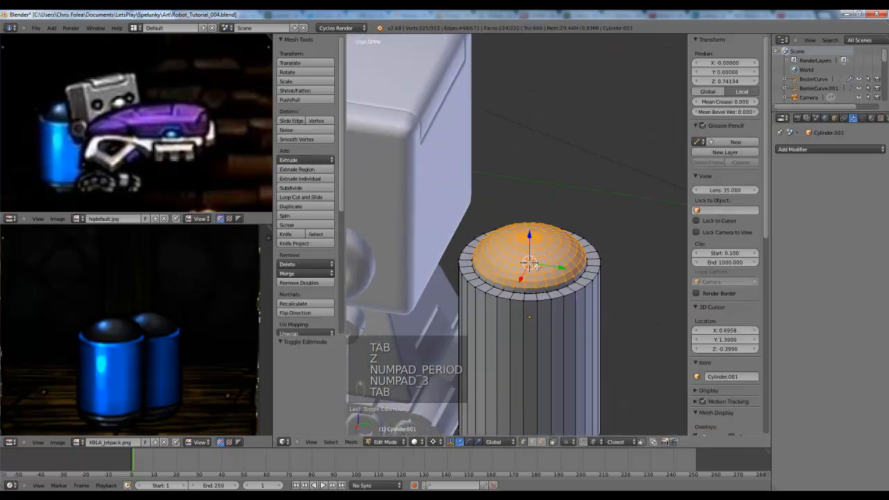
# - In face select mode, delete the cylinder's inner top face hidden underneath the dome
pyautogui.press('z')
pyautogui.hotkey('ctrl', 'Tab')
pyautogui.click(532, 297)
pyautogui.scroll(2, 541, 267)
pyautogui.press('a')
pyautogui.keyDown('shift'); pyautogui.moveTo(532, 304); pyautogui.dragTo(530, 201, button='middle'); pyautogui.keyUp('shift')
pyautogui.rightClick(530, 201)
pyautogui.press('Delete')
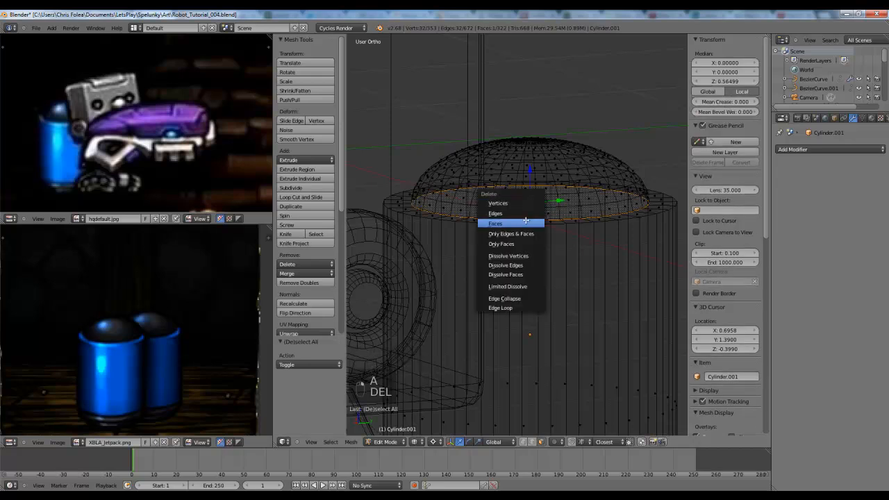
pyautogui.click(528, 221)
# - Select the dome's base edge loop in vertex mode and examine its seam with the cylinder's inner rim up close
pyautogui.press('z')
pyautogui.press('a')
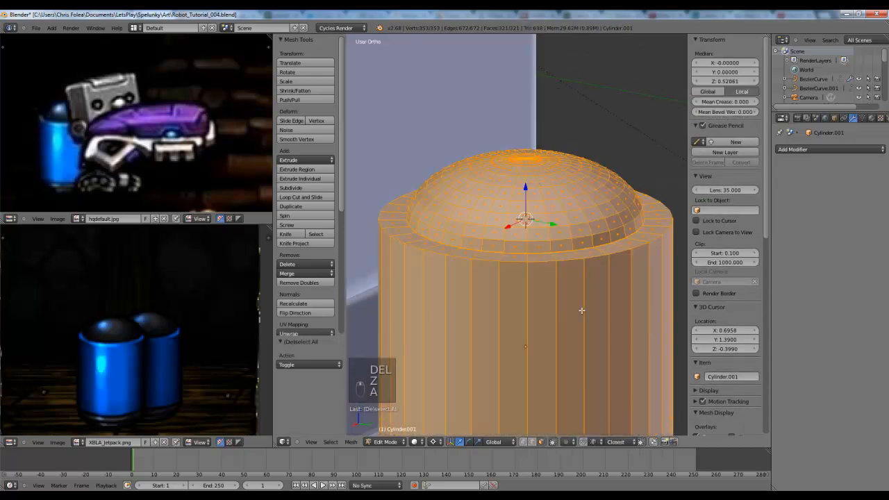
pyautogui.scroll(8, 563, 306)
pyautogui.press('a')
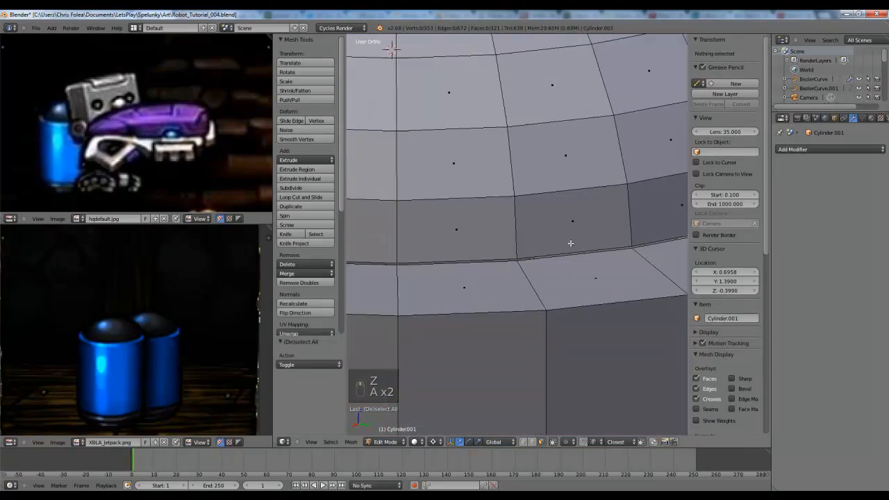
pyautogui.scroll(2, 570, 243)
pyautogui.hotkey('ctrl', 'Tab')
pyautogui.click(550, 231)
pyautogui.keyDown('alt'); pyautogui.rightClick(539, 267); pyautogui.keyUp('alt')
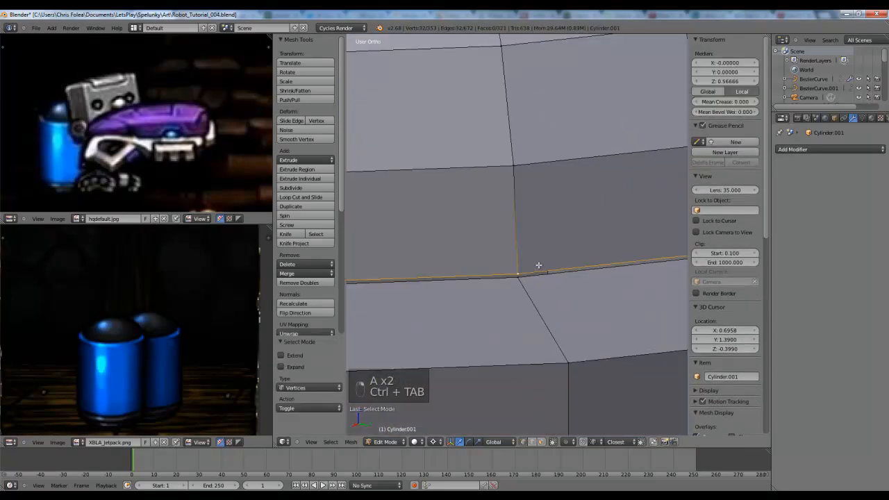
pyautogui.press('KP_3')
pyautogui.press('z')
pyautogui.scroll(-7, 548, 266)
pyautogui.moveTo(507, 270); pyautogui.dragTo(580, 327, button='middle')
pyautogui.press('z')
pyautogui.scroll(8, 580, 327)
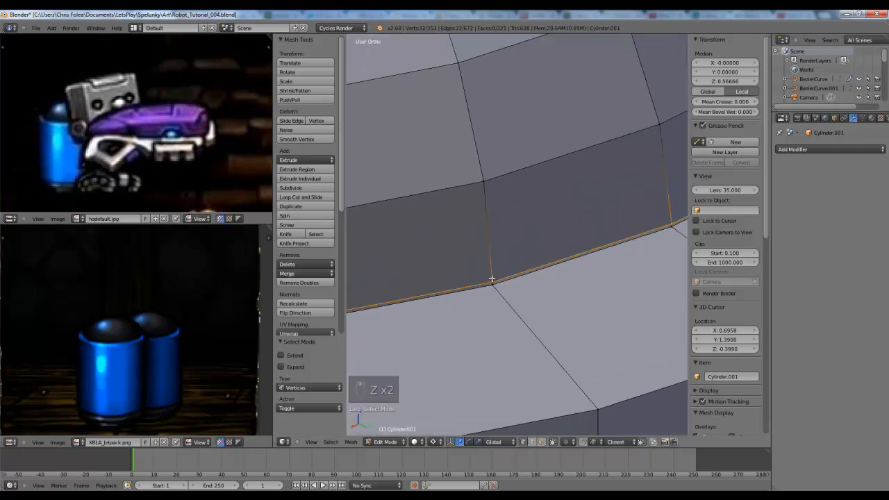
# - Select the entire canister mesh and run Remove Doubles to merge the dome's base with the cylinder's inner rim
pyautogui.scroll(-7, 492, 278)
pyautogui.press('a')
pyautogui.moveTo(581, 285)
pyautogui.mouseDown(button='middle')
pyautogui.moveTo(541, 230)
pyautogui.moveTo(574, 254)
pyautogui.moveTo(537, 280)
pyautogui.mouseUp(button='middle')
pyautogui.press('KP_3')
pyautogui.press('z')
pyautogui.press('z')
pyautogui.press('a')
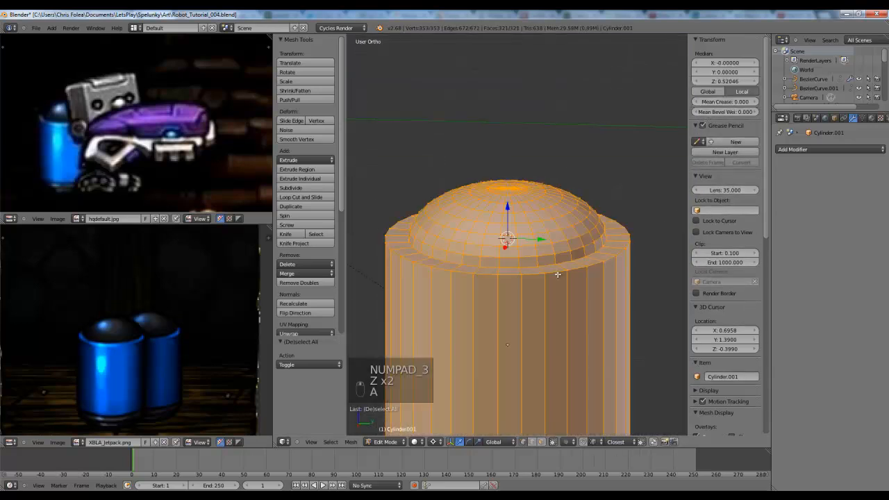
pyautogui.press('space')
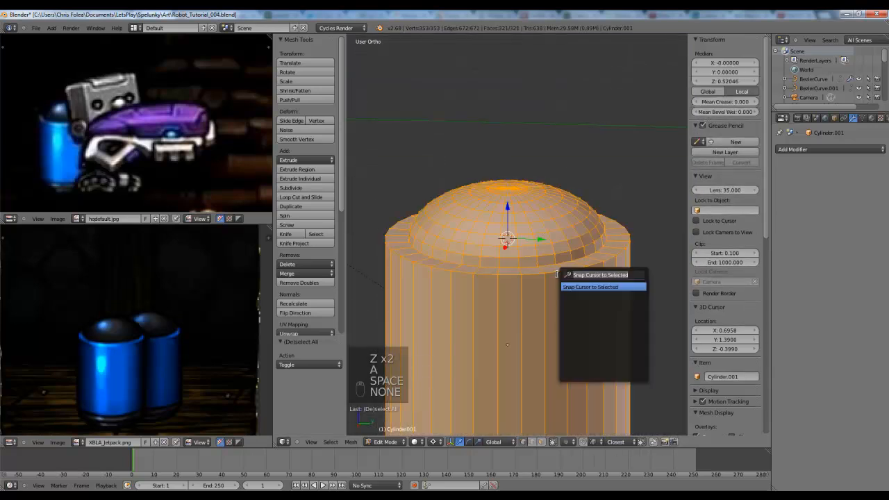
pyautogui.write('remove dou')
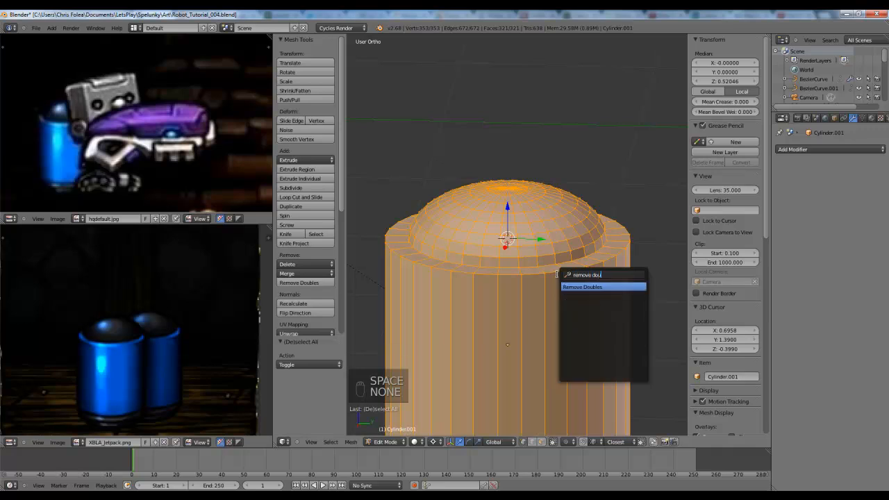
# - Remove the tank mesh's doubled vertices and bevel its upper outer rim edge with 3 segments and an offset of about 0.058
pyautogui.write('b')
pyautogui.press('Return')
pyautogui.press('a')
pyautogui.scroll(2, 559, 268)
pyautogui.keyDown('alt'); pyautogui.rightClick(562, 258); pyautogui.keyUp('alt')
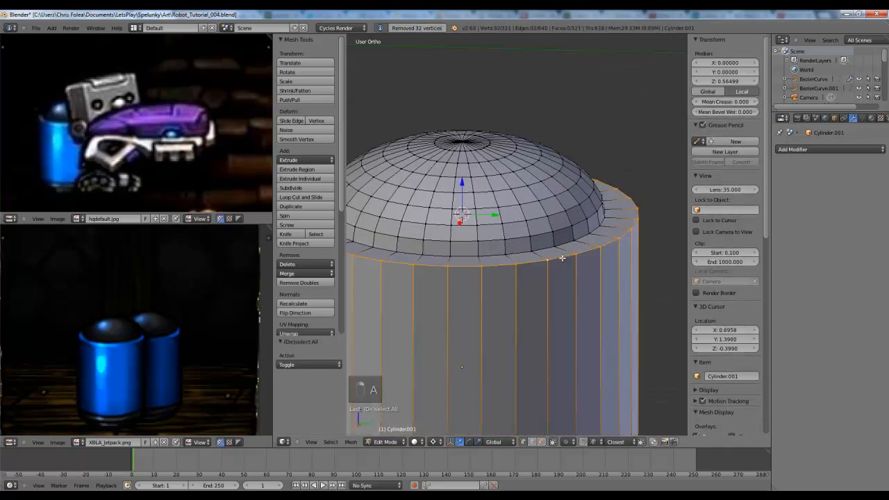
pyautogui.scroll(1, 74, 355)
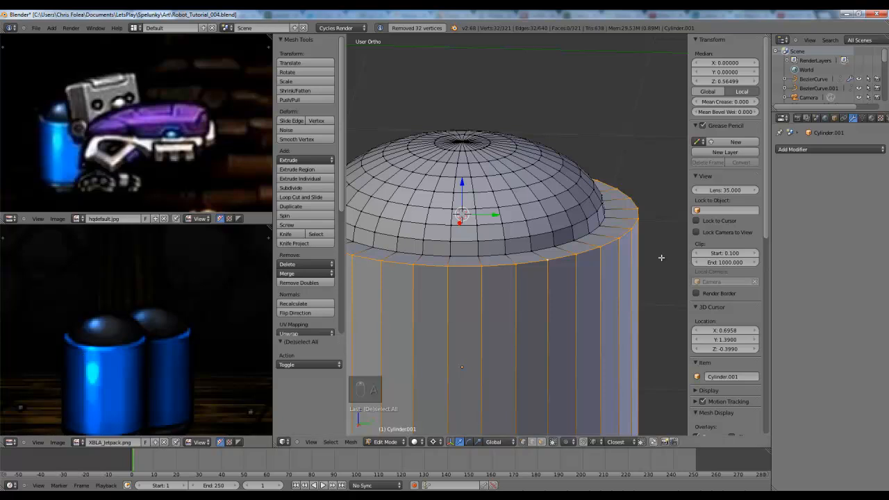
pyautogui.hotkey('ctrl', 'b')
pyautogui.click(627, 255)
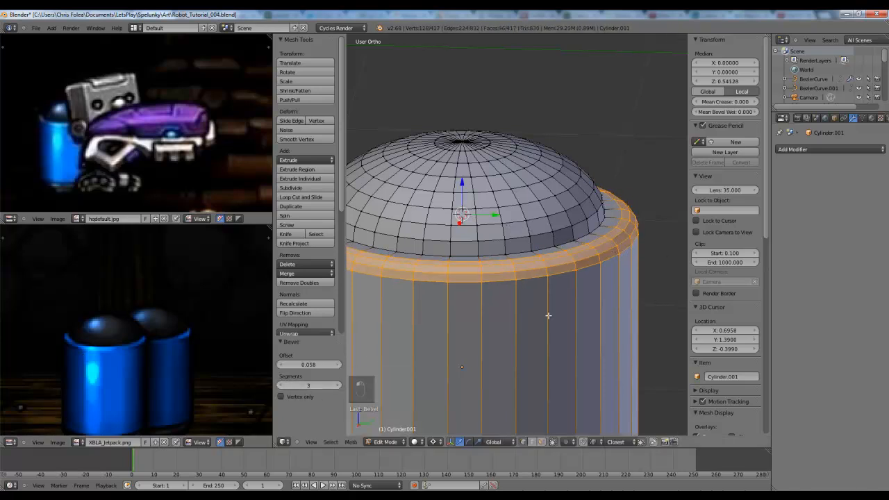
pyautogui.press('Tab')
# - Extrude the tank's bottom vertex ring in place and scale it inward to about 0.92, using Median Point as pivot
pyautogui.moveTo(586, 306); pyautogui.dragTo(522, 264, button='middle')
pyautogui.scroll(-4, 522, 264)
pyautogui.press('KP_1')
pyautogui.press('KP_3')
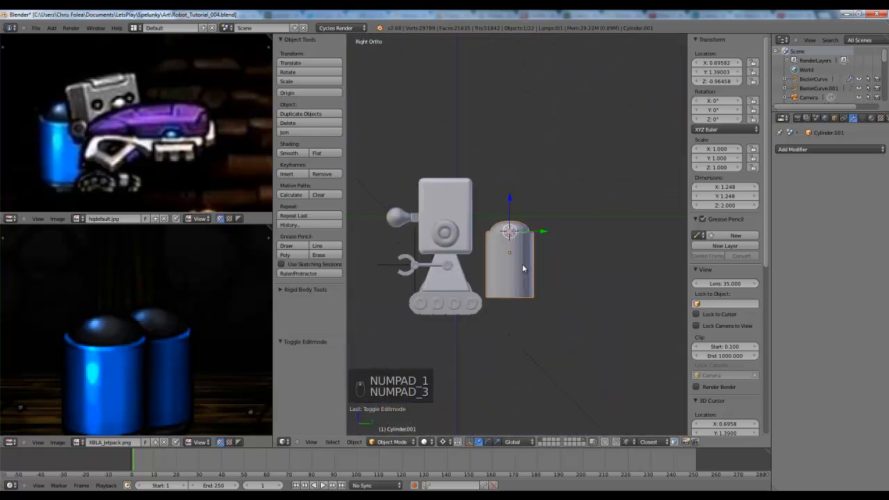
pyautogui.scroll(5, 523, 264)
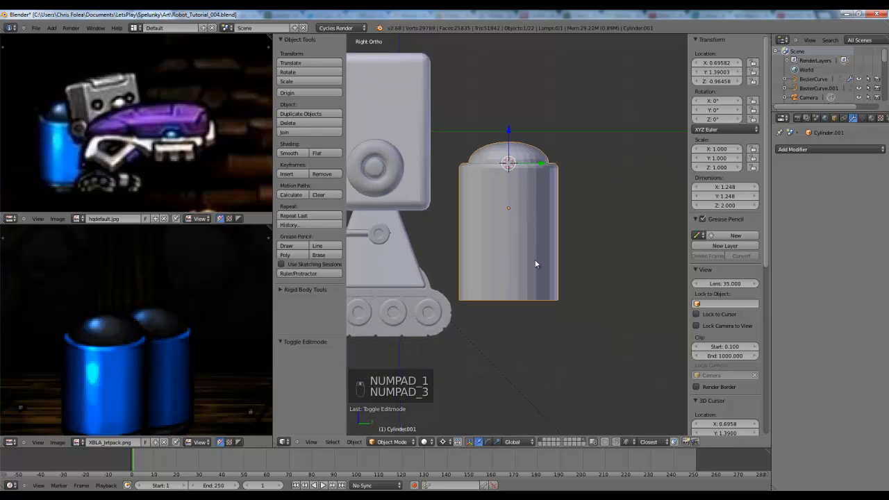
pyautogui.press('Tab')
pyautogui.scroll(2, 531, 278)
pyautogui.scroll(4, 527, 292)
pyautogui.press('a')
pyautogui.press('a')
pyautogui.press('z')
pyautogui.press('b')
pyautogui.moveTo(397, 248); pyautogui.dragTo(622, 295)
pyautogui.press('e')
pyautogui.press('s')
pyautogui.rightClick(633, 323)
pyautogui.click(435, 443)
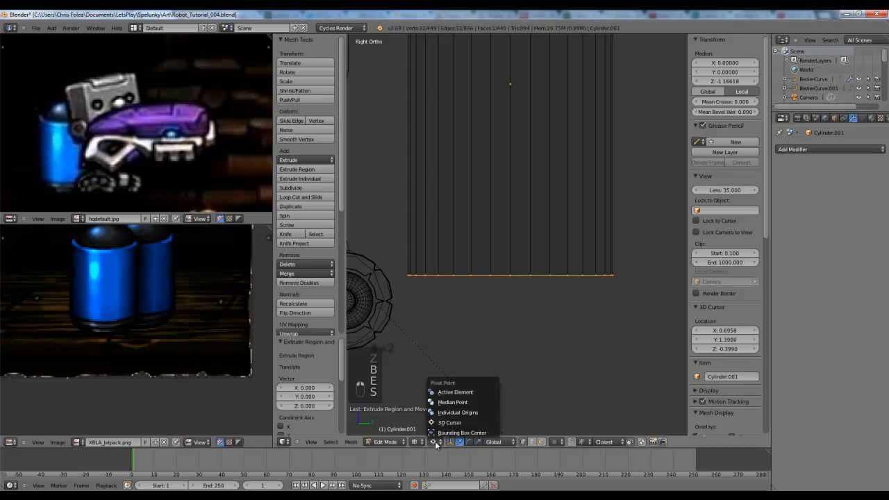
pyautogui.click(445, 404)
pyautogui.press('s')
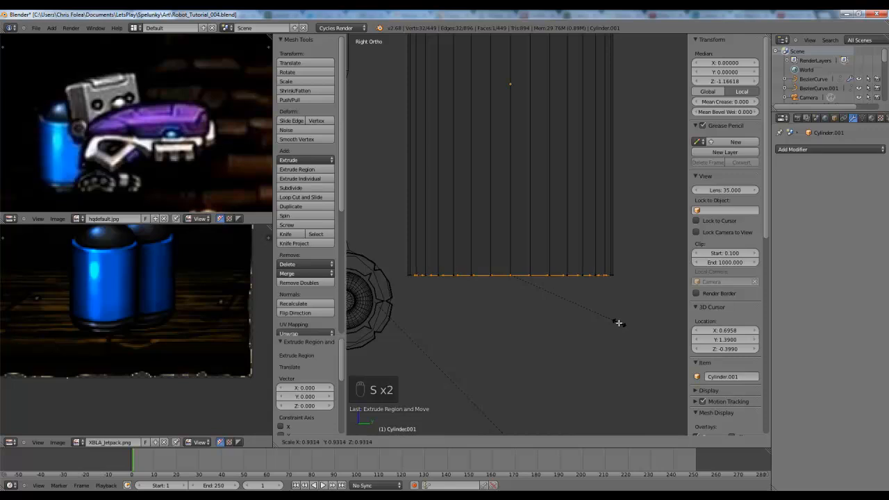
pyautogui.click(617, 322)
# - Extrude the inset bottom ring a short way down, extrude it again and scale it inward to about 0.86
pyautogui.press('e')
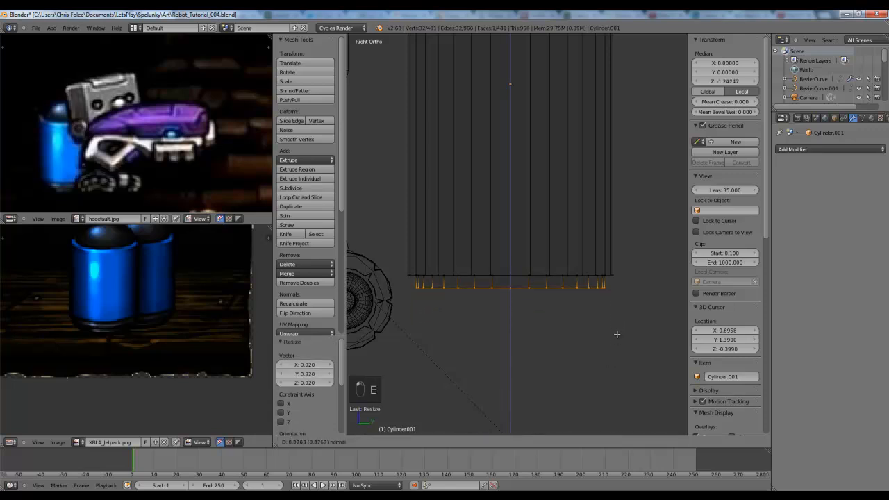
pyautogui.click(618, 340)
pyautogui.press('e')
pyautogui.click(626, 361)
pyautogui.press('s')
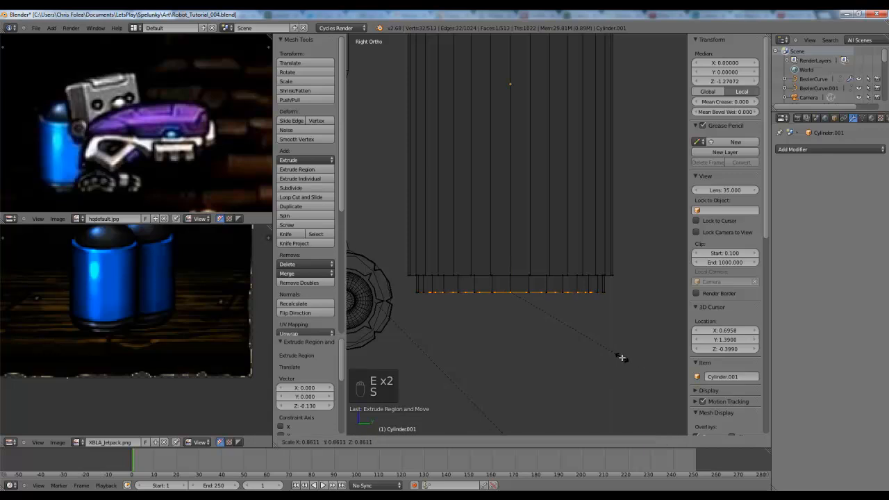
pyautogui.click(623, 357)
# - Extrude another ring below the tank, lower it along Z and scale it inward to form a tapered nozzle
pyautogui.press('e')
pyautogui.rightClick(625, 361)
pyautogui.press('g')
pyautogui.press('z')
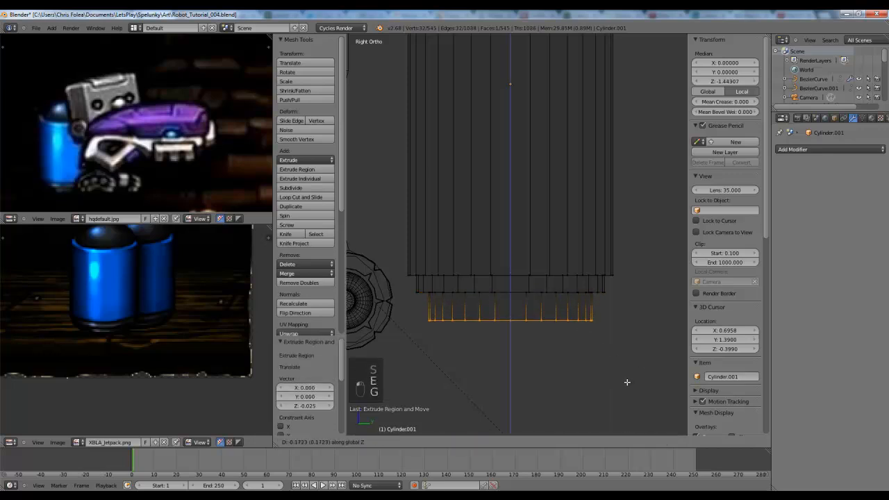
pyautogui.click(628, 384)
pyautogui.press('s')
pyautogui.click(610, 377)
pyautogui.press('g')
pyautogui.press('z')
pyautogui.click(609, 371)
pyautogui.press('s')
pyautogui.click(609, 372)
# - Extrude the nozzle's bottom face in place and scale it inward to about 0.79
pyautogui.press('z')
pyautogui.moveTo(610, 372); pyautogui.dragTo(41, 186, button='middle')
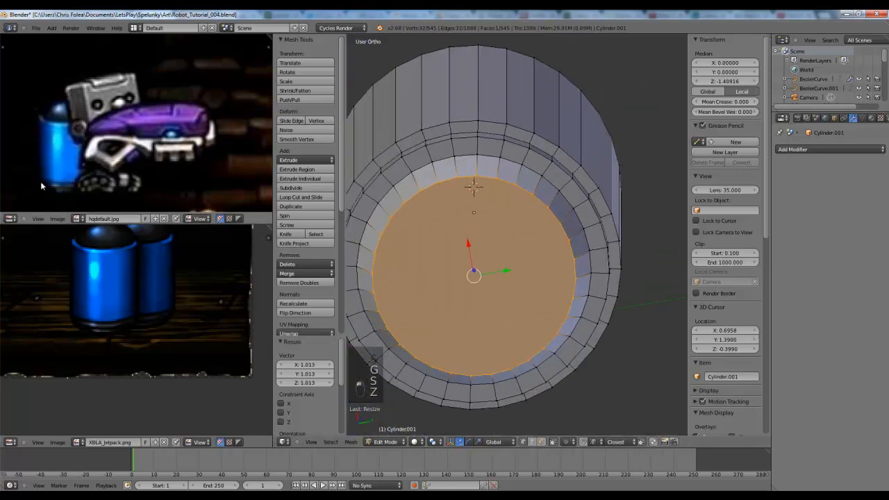
pyautogui.press('e')
pyautogui.rightClick(540, 281)
pyautogui.press('s')
pyautogui.click(613, 286)
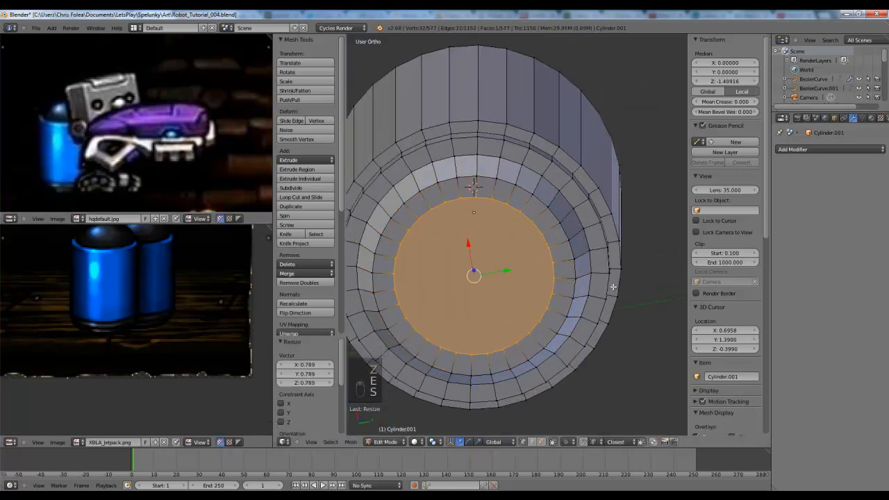
# - Extrude the inset nozzle face deep up into the tank to hollow out the opening
pyautogui.press('KP_3')
pyautogui.press('z')
pyautogui.press('e')
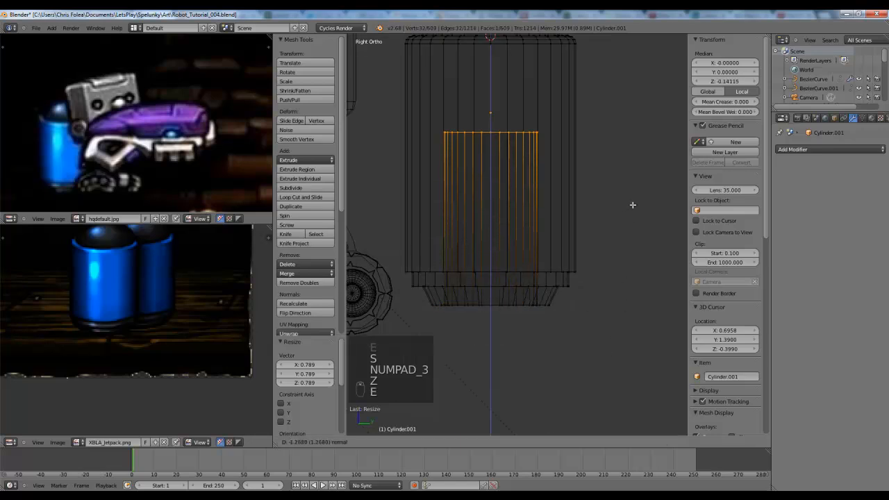
pyautogui.click(623, 153)
pyautogui.press('Tab')
pyautogui.press('z')
pyautogui.scroll(-4, 597, 312)
pyautogui.moveTo(586, 337)
pyautogui.mouseDown(button='middle')
pyautogui.moveTo(554, 293)
pyautogui.moveTo(553, 230)
pyautogui.mouseUp(button='middle')
pyautogui.scroll(5, 553, 230)
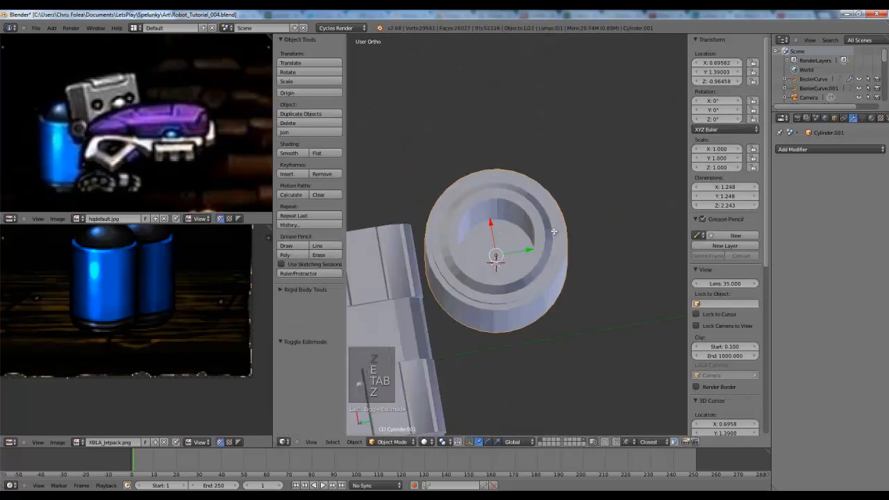
# - Bevel the outer edge loop of the nozzle's mouth slightly with 3 segments
pyautogui.press('Tab')
pyautogui.moveTo(537, 306); pyautogui.dragTo(515, 304, button='middle')
pyautogui.press('a')
pyautogui.scroll(5, 520, 304)
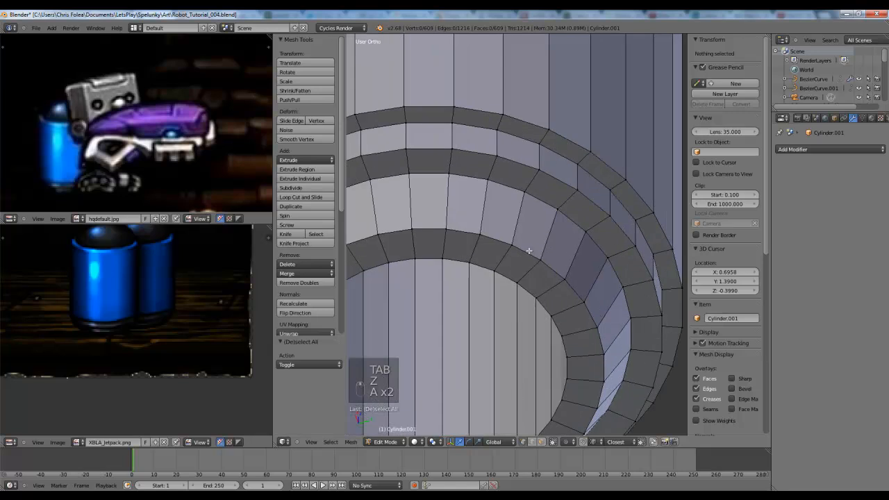
pyautogui.keyDown('alt'); pyautogui.rightClick(530, 251); pyautogui.keyUp('alt')
pyautogui.hotkey('ctrl', 'b')
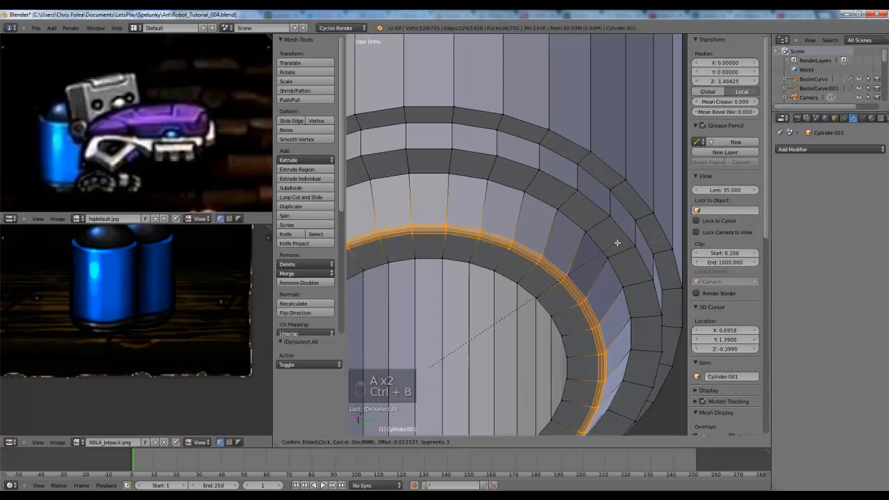
pyautogui.click(620, 241)
# - Bevel the tank body's bottom edge and the lower edge of the stepped ring, the latter with 3 segments and about 0.044 offset
pyautogui.keyDown('shift'); pyautogui.moveTo(603, 231); pyautogui.dragTo(567, 274, button='middle'); pyautogui.keyUp('shift')
pyautogui.press('a')
pyautogui.keyDown('alt'); pyautogui.rightClick(539, 191); pyautogui.keyUp('alt')
pyautogui.hotkey('ctrl', 'b')
pyautogui.click(612, 170)
pyautogui.press('a')
pyautogui.keyDown('alt'); pyautogui.rightClick(558, 244); pyautogui.keyUp('alt')
pyautogui.hotkey('ctrl', 'b')
pyautogui.click(628, 217)
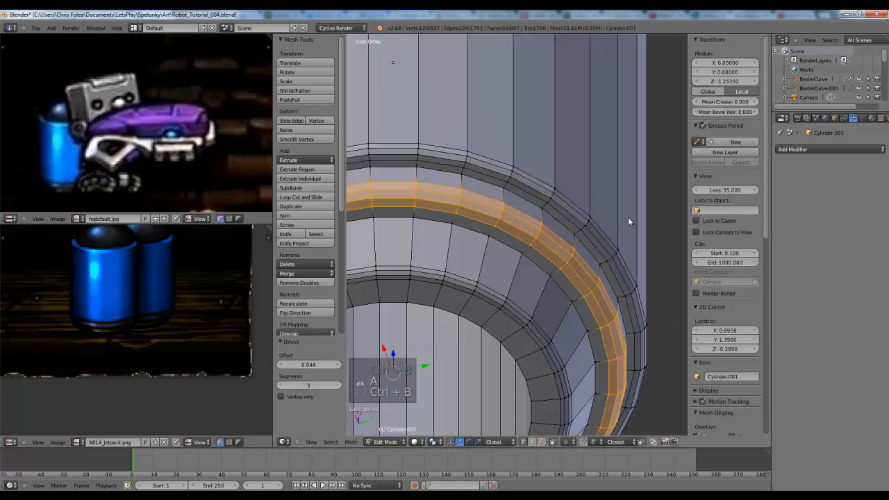
# - Move the whole tank mesh about 0.55 along X away from the object's origin in Edit Mode
pyautogui.press('Tab')
pyautogui.scroll(-5, 628, 216)
pyautogui.scroll(-4, 489, 270)
pyautogui.moveTo(489, 270)
pyautogui.mouseDown(button='middle')
pyautogui.moveTo(568, 286)
pyautogui.moveTo(469, 307)
pyautogui.mouseUp(button='middle')
pyautogui.scroll(4, 466, 306)
pyautogui.press('KP_7')
pyautogui.press('z')
pyautogui.press('Tab')
pyautogui.press('a')
pyautogui.press('a')
pyautogui.press('a')
pyautogui.press('a')
pyautogui.press('g')
pyautogui.press('x')
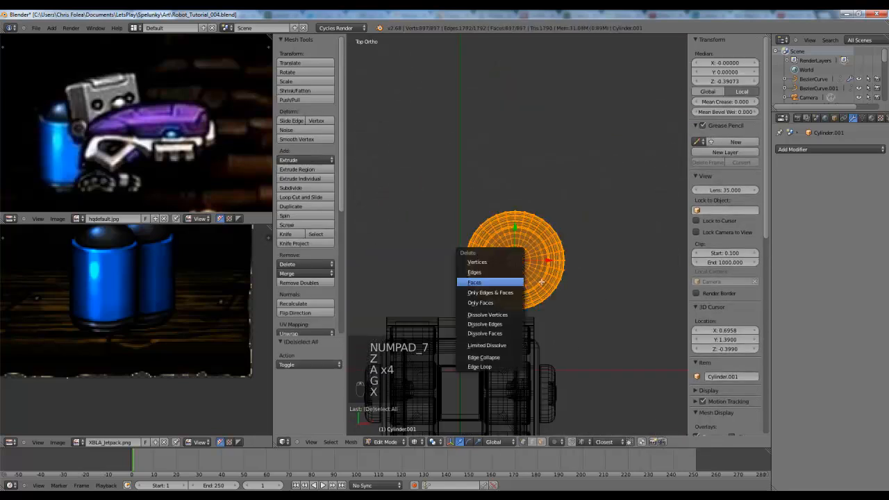
pyautogui.press('g')
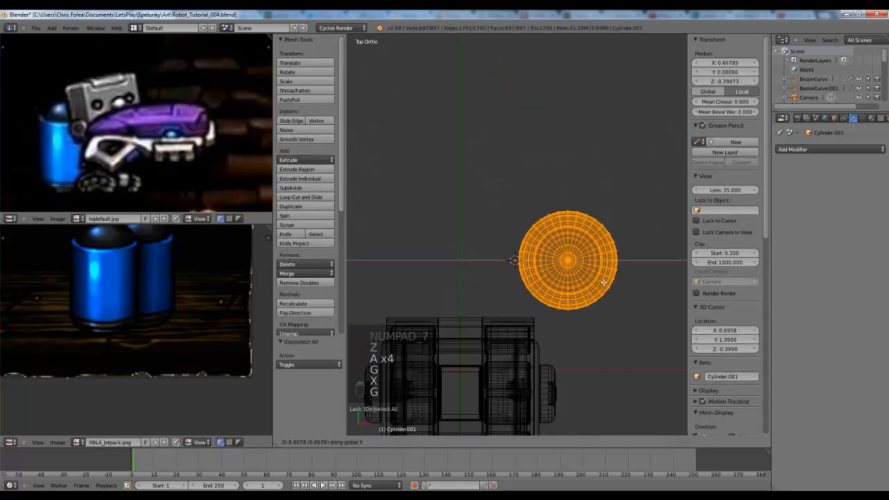
pyautogui.click(574, 283)
pyautogui.press('g')
pyautogui.click(590, 273)
# - Add a Mirror modifier on X to the tank and set the object's X location to 0
pyautogui.press('Tab')
pyautogui.click(797, 150)
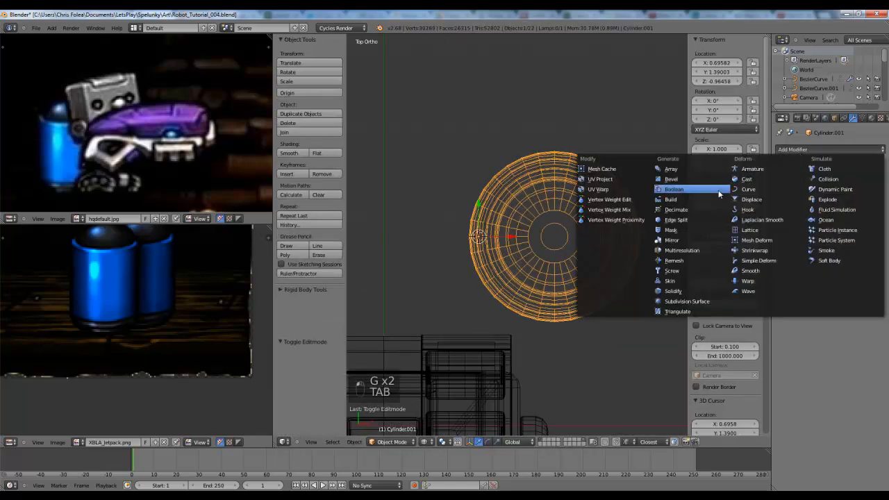
pyautogui.click(683, 240)
pyautogui.press('z')
pyautogui.keyDown('shift'); pyautogui.moveTo(595, 277); pyautogui.dragTo(646, 273, button='middle'); pyautogui.keyUp('shift')
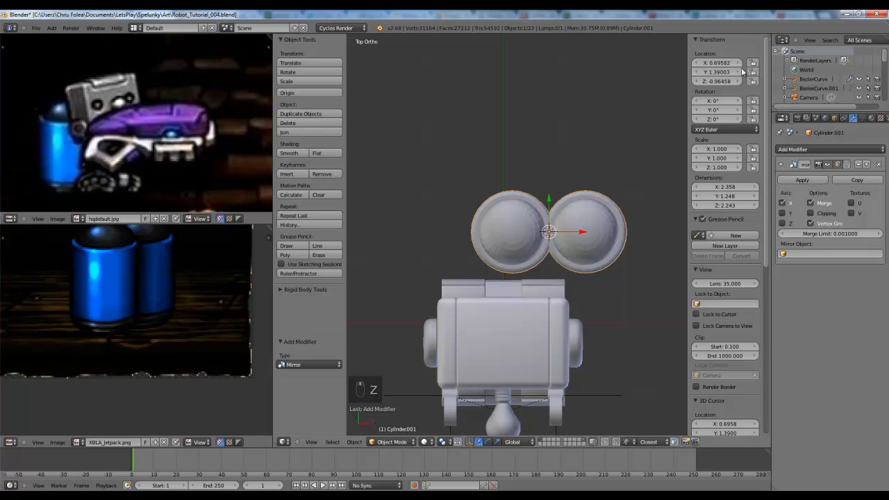
pyautogui.press('Return')
# - Tilt the tank pair about 4.6° around X and place it behind the robot's back at Y about 1.07, Z about -0.80
pyautogui.scroll(-2, 536, 266)
pyautogui.press('a')
pyautogui.moveTo(535, 266); pyautogui.dragTo(477, 218, button='middle')
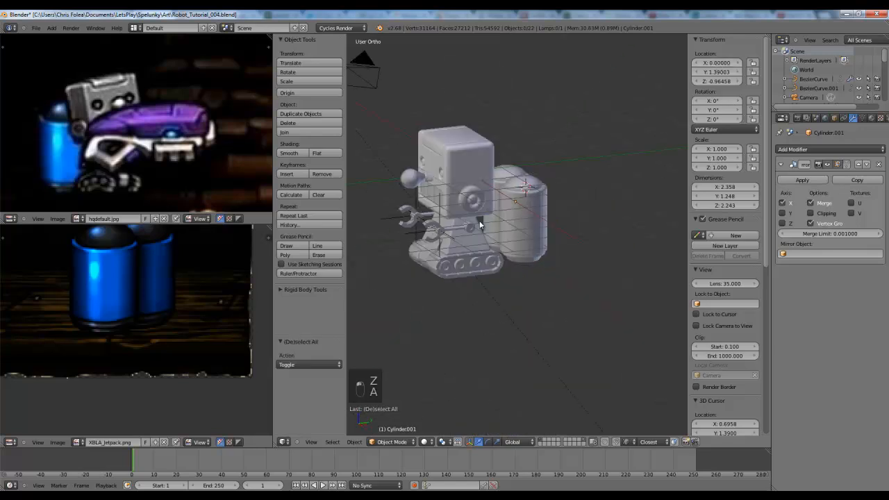
pyautogui.scroll(2, 478, 214)
pyautogui.press('KP_3')
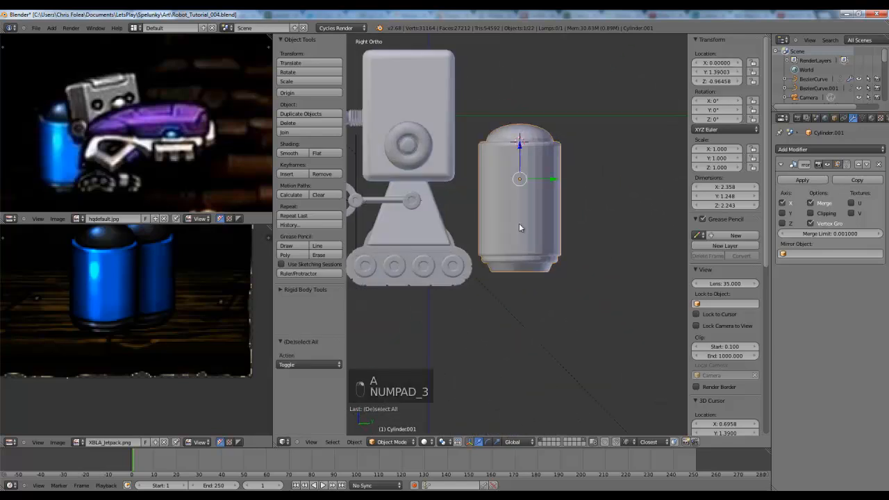
pyautogui.press('r')
pyautogui.click(622, 228)
pyautogui.press('g')
pyautogui.click(607, 228)
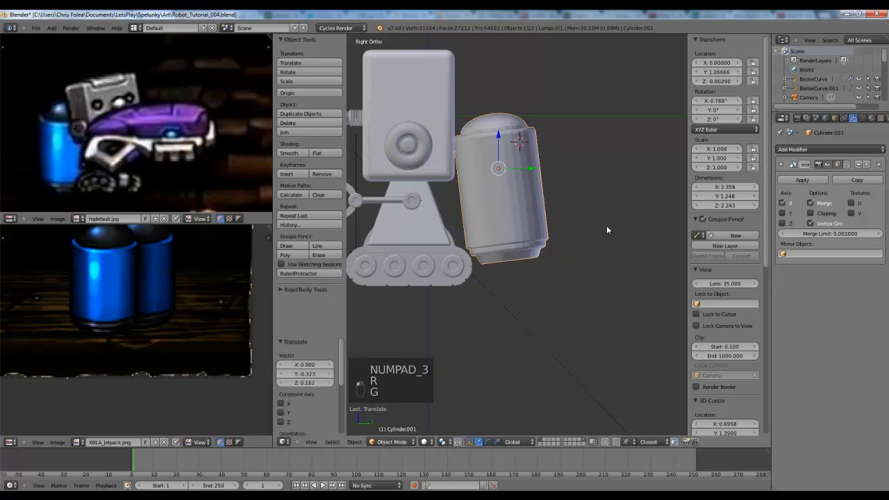
pyautogui.press('r')
pyautogui.click(608, 240)
# - Apply smooth shading to the tank pair
pyautogui.press('a')
pyautogui.moveTo(609, 240); pyautogui.dragTo(531, 212, button='middle')
pyautogui.scroll(1, 482, 275)
pyautogui.press('KP_1')
pyautogui.rightClick(530, 212)
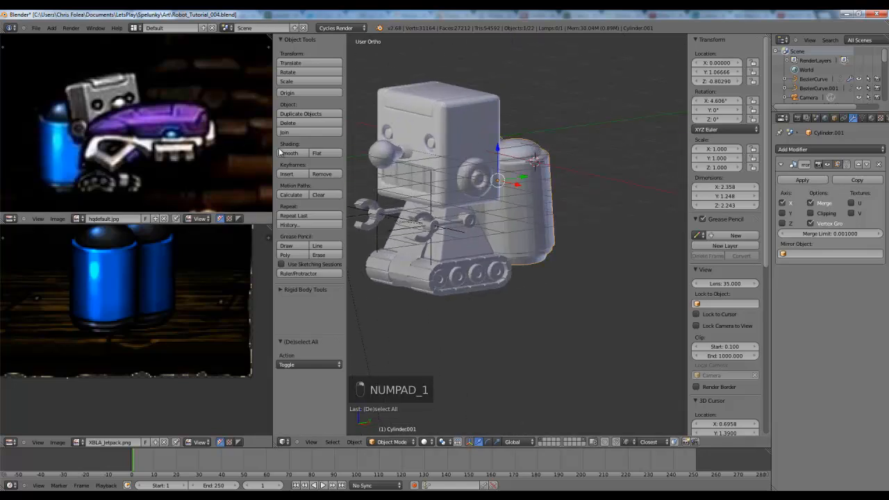
pyautogui.press('KP_Decimal')
# - Add two supporting loop cuts around the tank body, one near its upper end and one near its lower end
pyautogui.press('Tab')
pyautogui.press('a')
pyautogui.press('a')
pyautogui.scroll(2, 536, 230)
pyautogui.hotkey('ctrl', 'r')
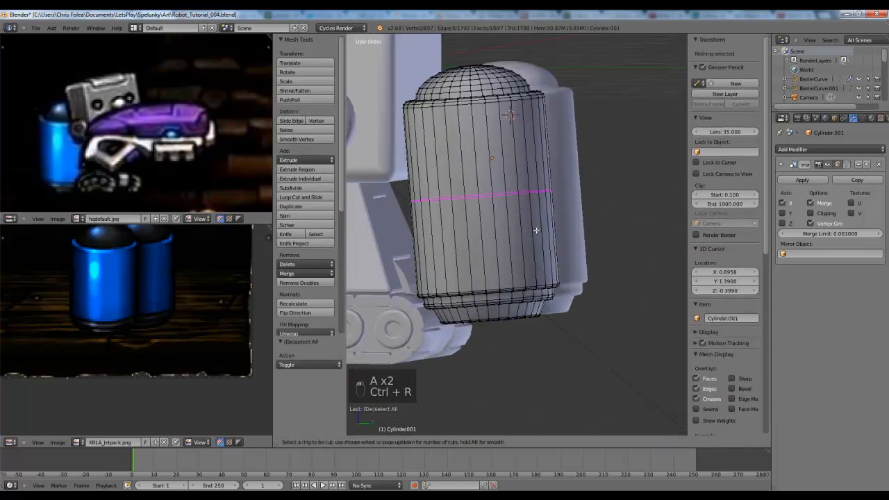
pyautogui.click(536, 230)
pyautogui.click(517, 144)
pyautogui.hotkey('ctrl', 'r')
pyautogui.click(554, 229)
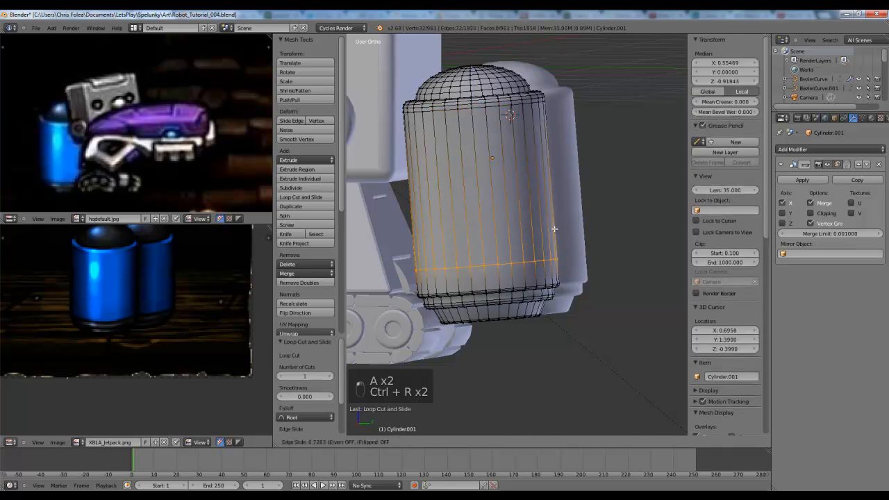
pyautogui.click(547, 250)
# - Add loop cuts at the base of the dome and on the rim surrounding it to tighten the shading
pyautogui.keyDown('shift'); pyautogui.moveTo(514, 156); pyautogui.dragTo(533, 279, button='middle'); pyautogui.keyUp('shift')
pyautogui.scroll(3, 537, 237)
pyautogui.scroll(2, 537, 236)
pyautogui.hotkey('ctrl', 'r')
pyautogui.click(492, 182)
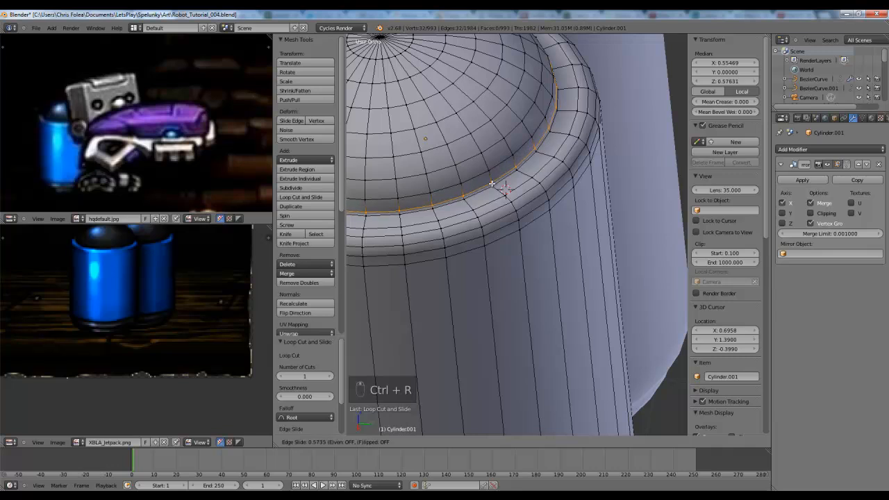
pyautogui.hotkey('ctrl', 'r')
pyautogui.click(495, 186)
pyautogui.click(493, 185)
pyautogui.scroll(-5, 507, 243)
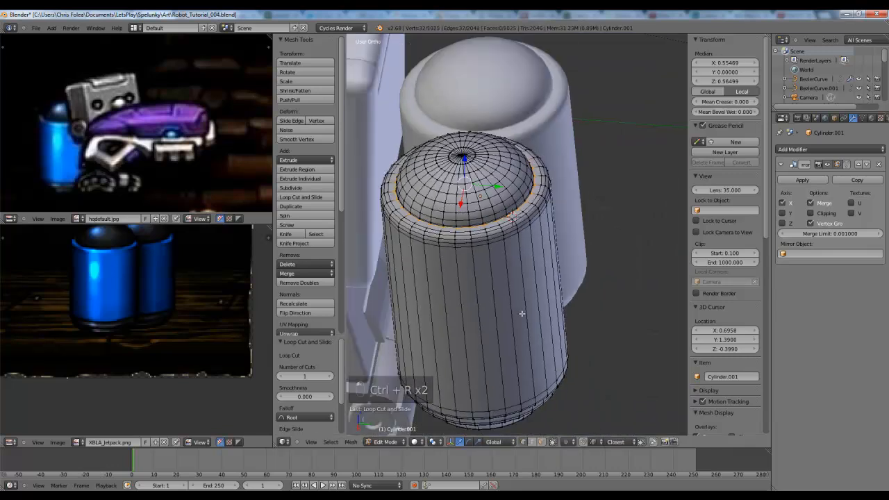
# - Add an Edge Split modifier with a 30° split angle to the tank pair
pyautogui.moveTo(522, 312); pyautogui.dragTo(492, 225, button='middle')
pyautogui.scroll(6, 478, 197)
pyautogui.keyDown('shift'); pyautogui.moveTo(476, 195); pyautogui.dragTo(487, 216, button='middle'); pyautogui.keyUp('shift')
pyautogui.scroll(3, 487, 216)
pyautogui.scroll(-5, 487, 216)
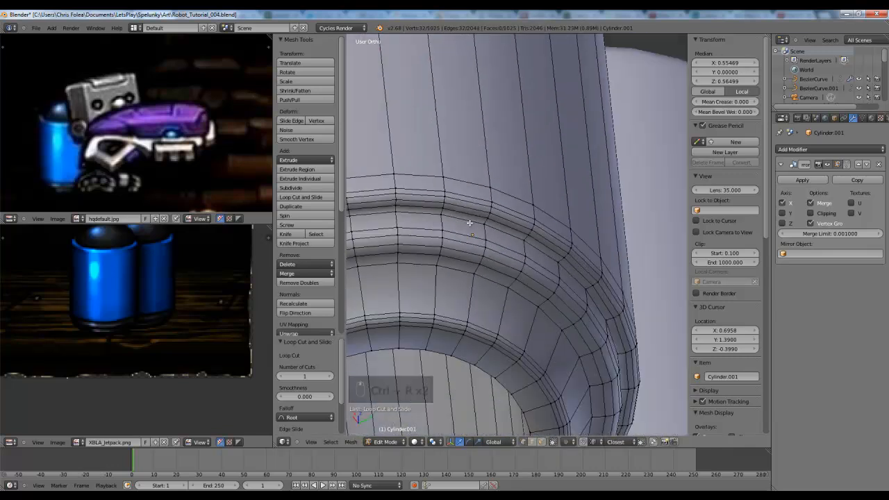
pyautogui.press('Tab')
pyautogui.click(806, 150)
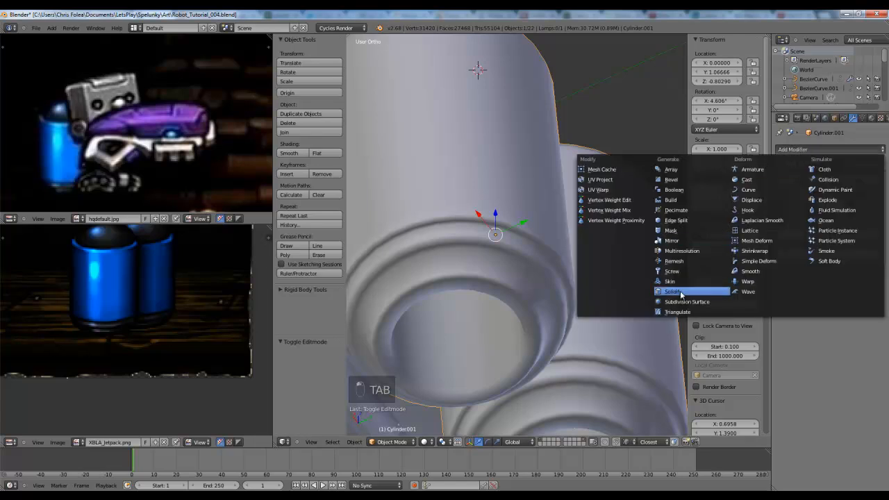
pyautogui.click(673, 221)
# - Deselect the tanks and save the robot file from the front view
pyautogui.scroll(-2, 507, 187)
pyautogui.moveTo(508, 187); pyautogui.dragTo(525, 242, button='middle')
pyautogui.press('a')
pyautogui.scroll(-3, 529, 311)
pyautogui.scroll(-2, 524, 241)
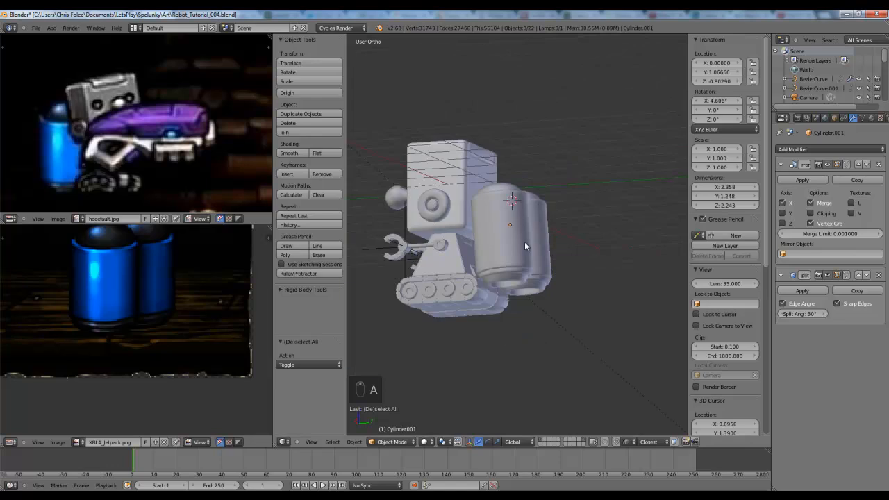
pyautogui.press('KP_3')
pyautogui.scroll(-3, 140, 322)
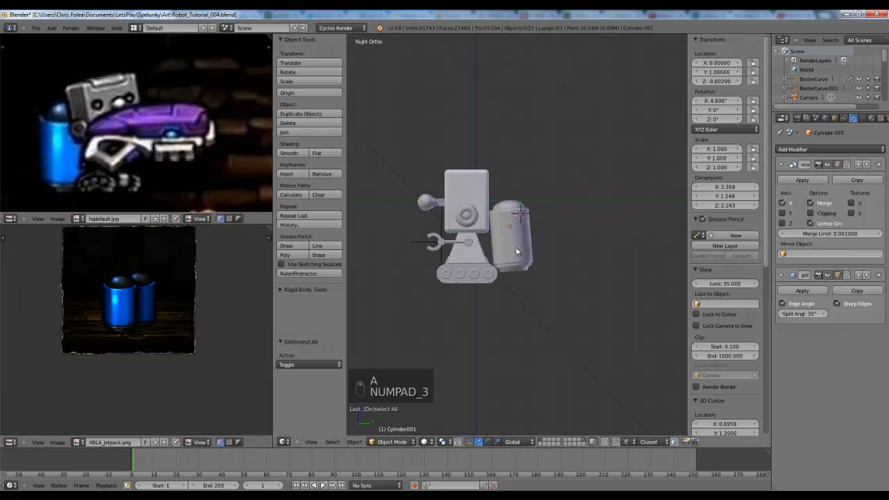
pyautogui.press('KP_1')
pyautogui.hotkey('ctrl', 's')
# - Switch to an empty scene layer and load XBLA_Shotgun.png in place of the jetpack reference image
pyautogui.click(545, 441)
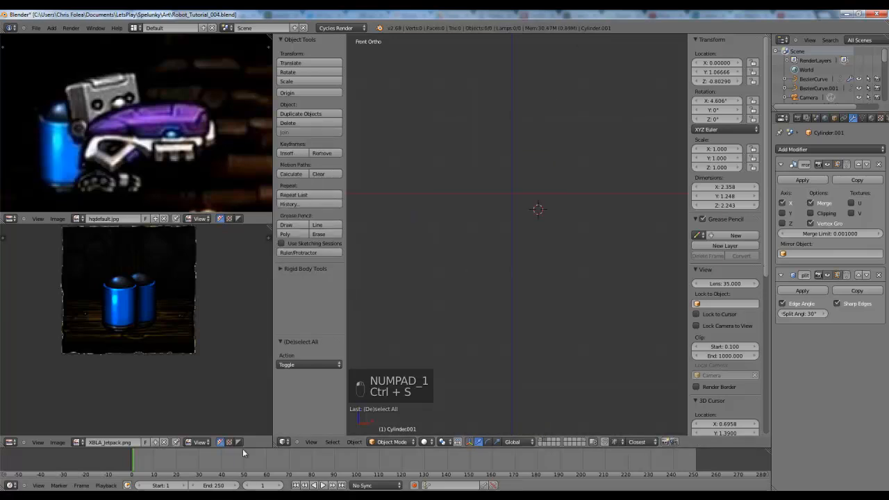
pyautogui.click(8, 443)
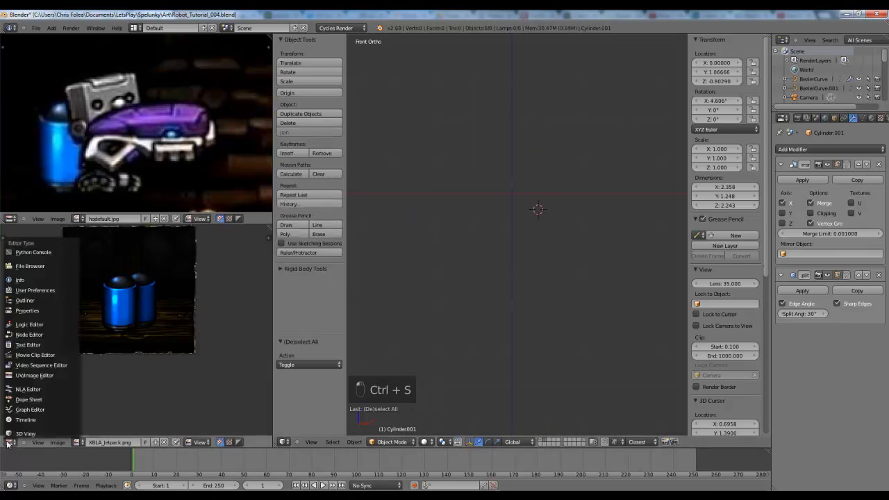
pyautogui.click(57, 442)
pyautogui.click(68, 410)
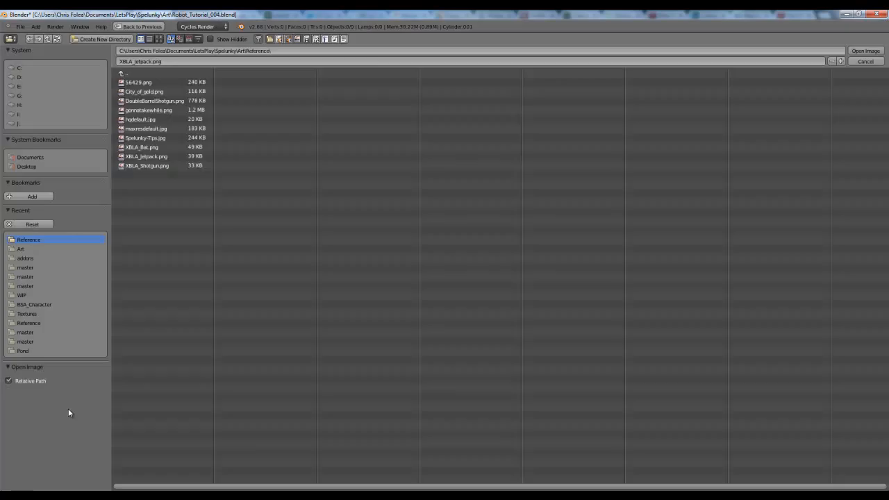
pyautogui.click(159, 39)
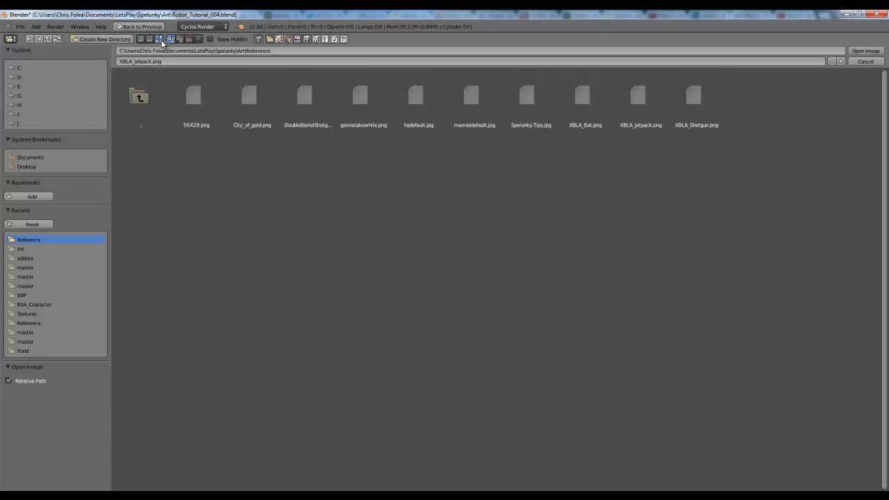
pyautogui.doubleClick(696, 96)
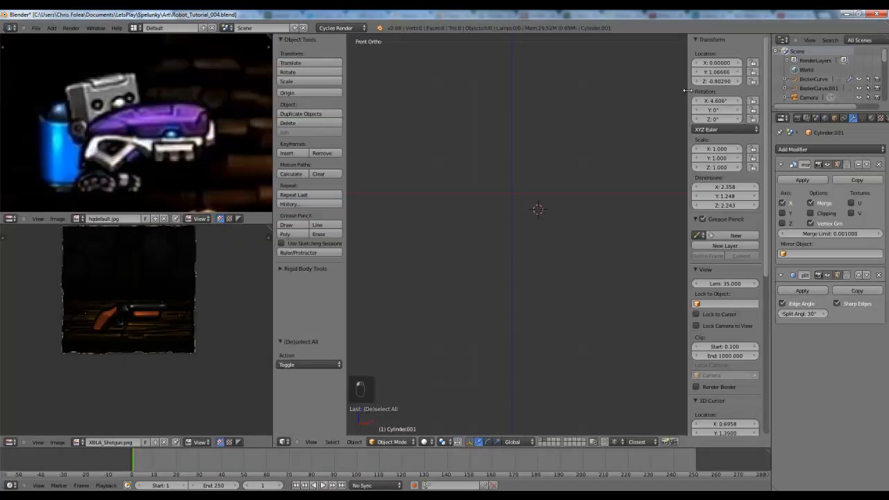
pyautogui.scroll(4, 99, 364)
pyautogui.moveTo(148, 321); pyautogui.dragTo(157, 341, button='middle')
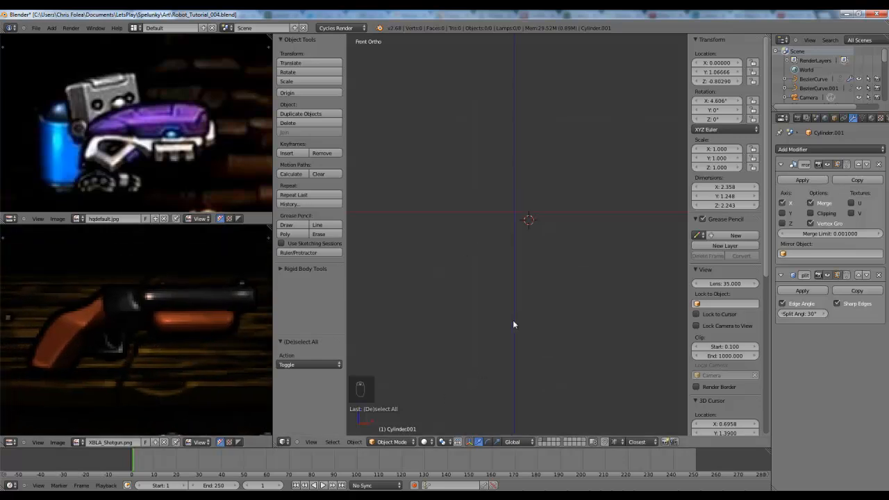
# - Add a background image in the front view and assign XBLA_Shotgun.png to it
pyautogui.press('KP_1')
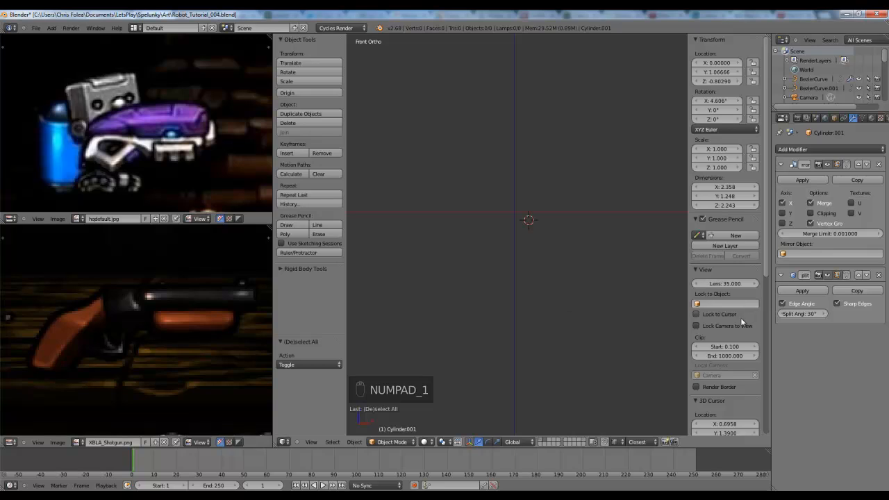
pyautogui.scroll(-5, 732, 322)
pyautogui.click(696, 330)
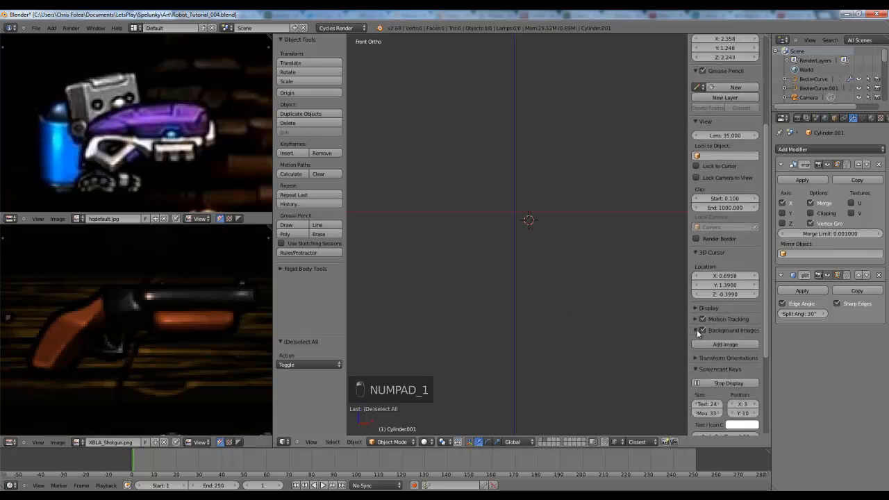
pyautogui.click(725, 343)
pyautogui.click(700, 397)
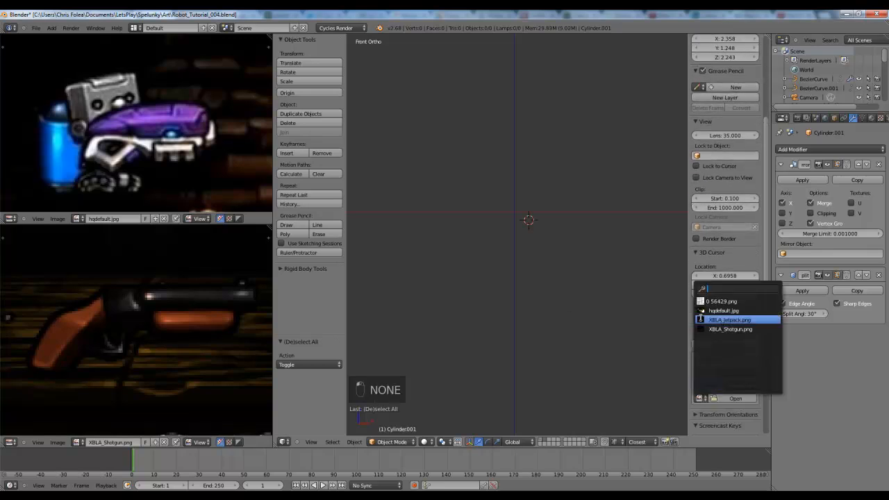
pyautogui.click(719, 330)
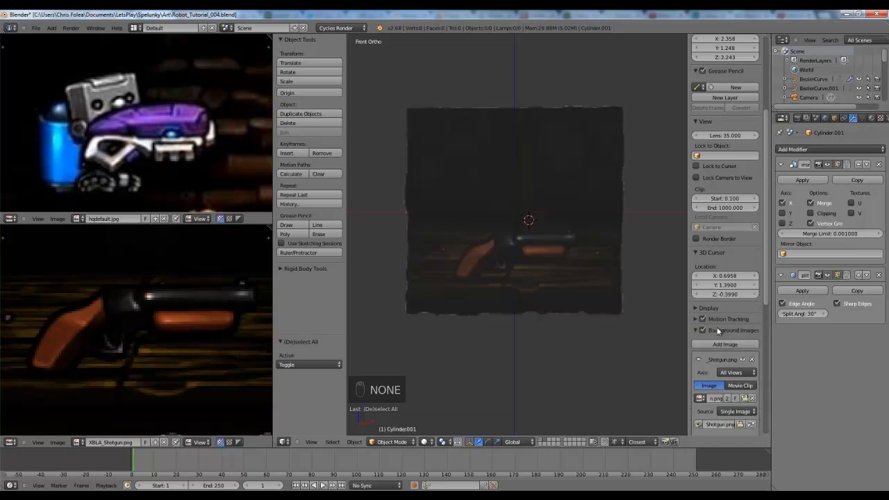
pyautogui.scroll(4, 508, 250)
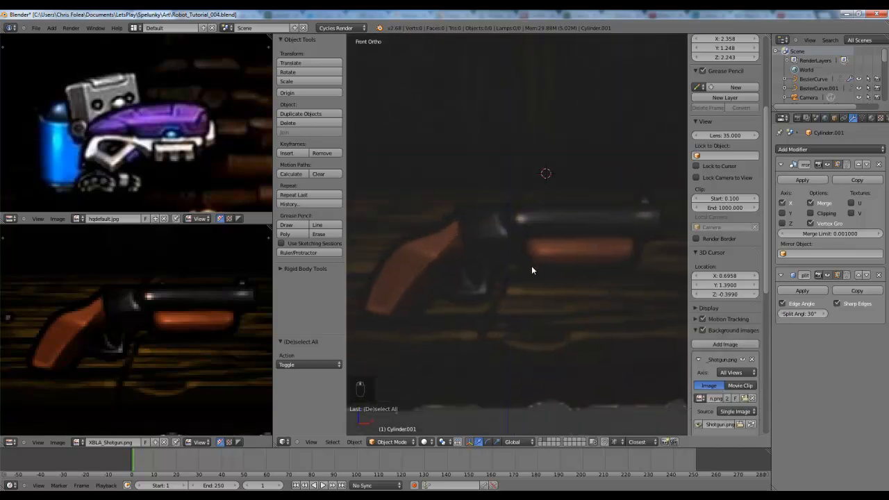
# - Set the Y offset of the shotgun background image to 1.680
pyautogui.scroll(-1, 531, 269)
pyautogui.hotkey('shift', 'a')
pyautogui.scroll(-5, 716, 371)
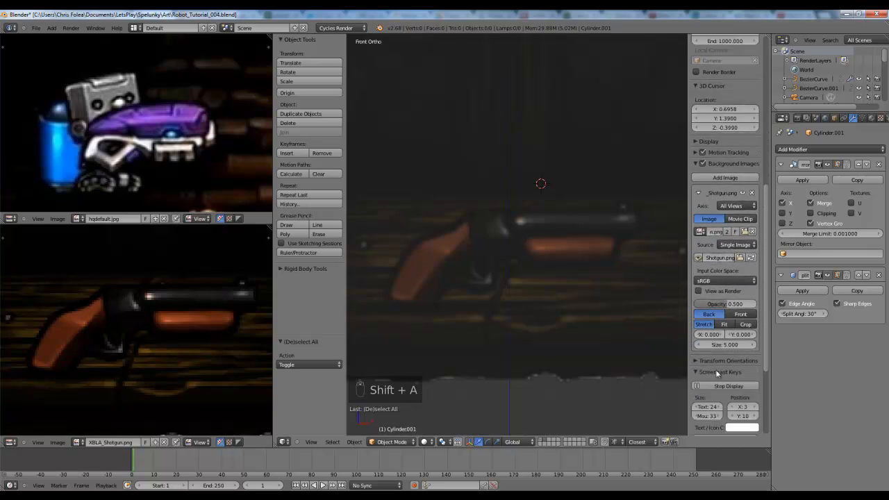
pyautogui.scroll(-2, 716, 370)
pyautogui.moveTo(739, 298); pyautogui.dragTo(742, 299)
pyautogui.keyDown('shift'); pyautogui.moveTo(544, 183); pyautogui.dragTo(515, 286, button='middle'); pyautogui.keyUp('shift')
pyautogui.scroll(1, 559, 258)
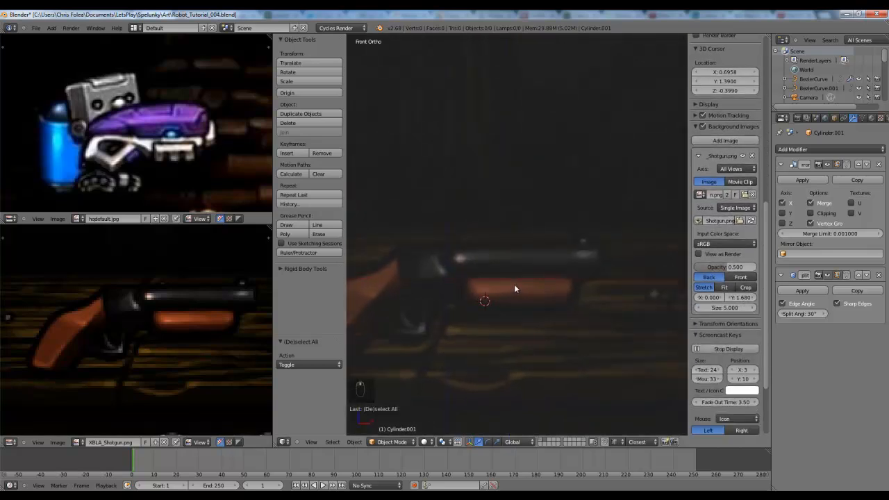
# - Add a cylinder with 16 vertices for the shotgun barrel
pyautogui.hotkey('shift', 'a')
pyautogui.moveTo(515, 286)
pyautogui.click(544, 334)
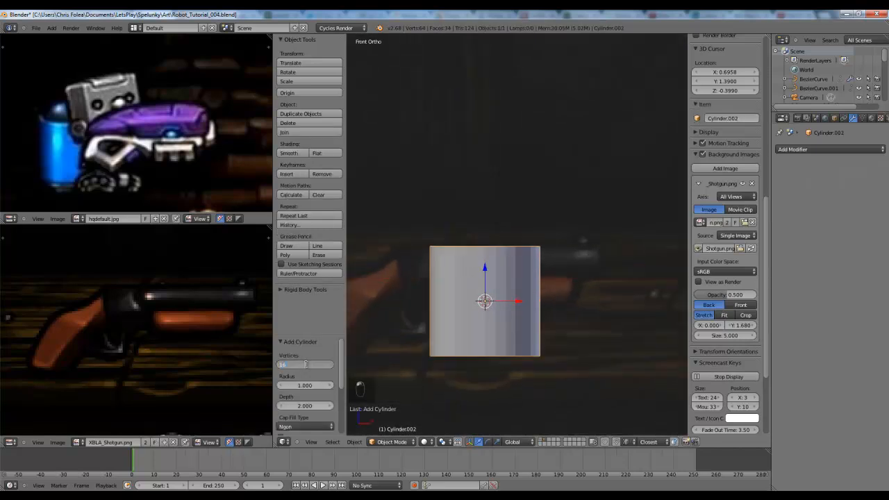
pyautogui.press('Return')
pyautogui.moveTo(209, 313); pyautogui.dragTo(166, 331, button='middle')
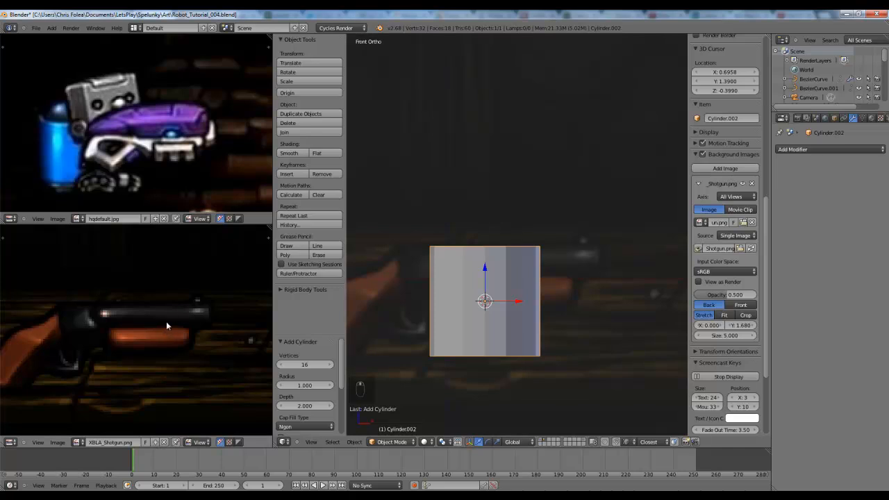
# - Set the snap element to Increment and rotate the cylinder 90° so it lies horizontally
pyautogui.press('r')
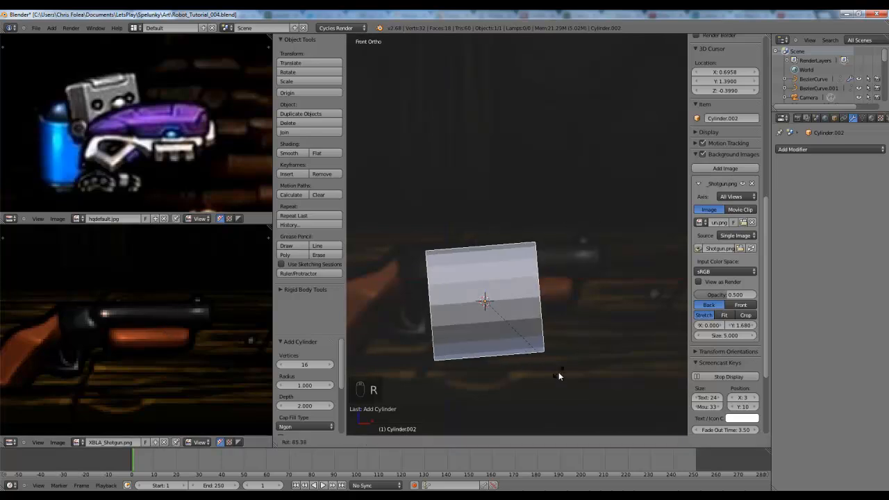
pyautogui.rightClick(601, 322)
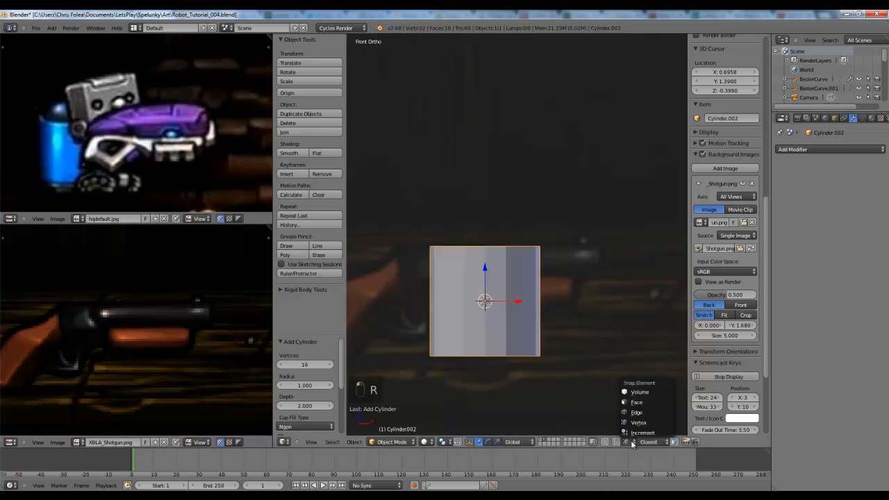
pyautogui.click(632, 433)
pyautogui.press('r')
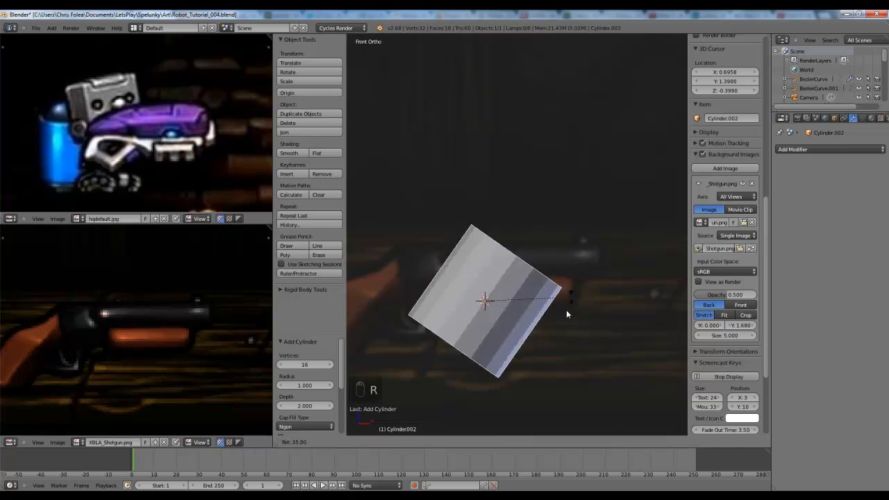
pyautogui.click(538, 370)
# - In wireframe, move the cylinder onto the reference barrel, scale it to about 0.32 on all axes except X, and apply the transform
pyautogui.press('z')
pyautogui.press('g')
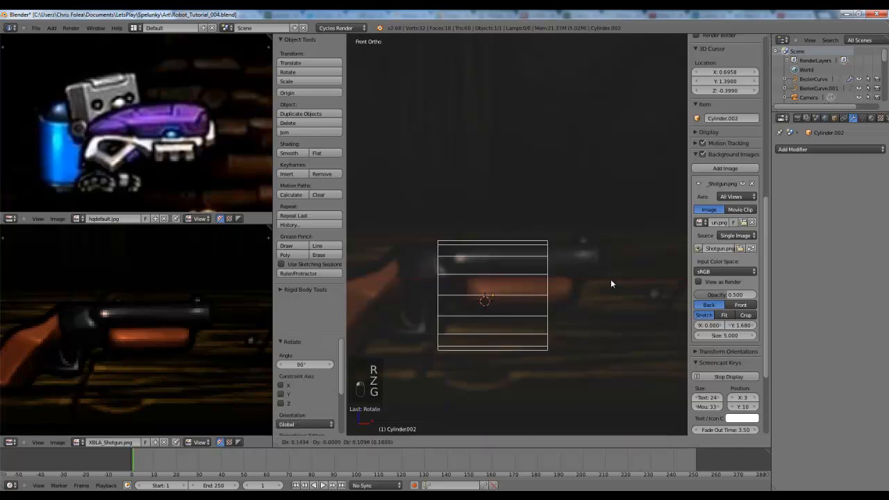
pyautogui.click(611, 268)
pyautogui.press('s')
pyautogui.hotkey('shift', 'x')
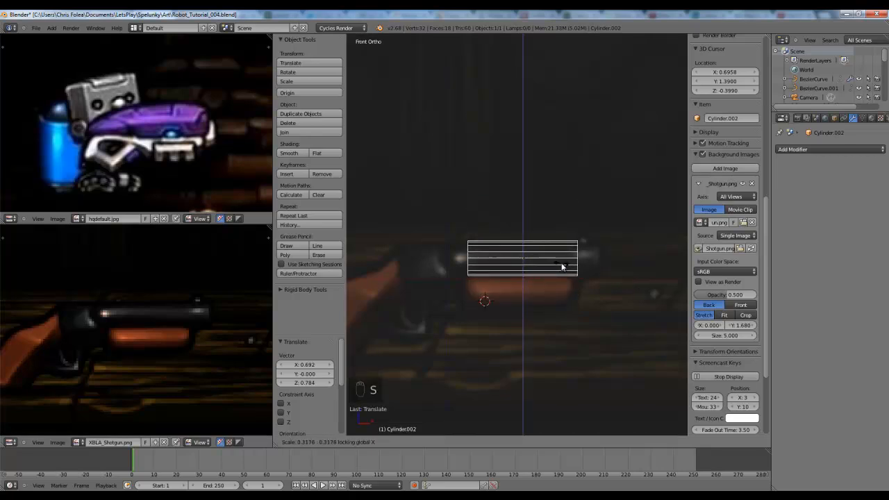
pyautogui.click(563, 266)
pyautogui.hotkey('ctrl', 'a')
pyautogui.click(554, 273)
# - Stretch the barrel mesh along X by about 1.23 and move the object to align with the reference barrel
pyautogui.press('Tab')
pyautogui.press('a')
pyautogui.press('a')
pyautogui.press('a')
pyautogui.press('a')
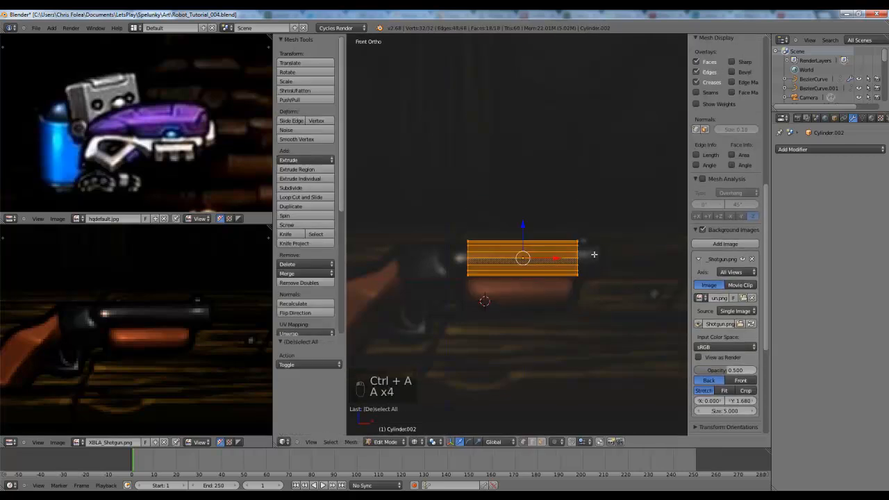
pyautogui.press('s')
pyautogui.press('x')
pyautogui.press('Escape')
pyautogui.press('s')
pyautogui.rightClick(614, 285)
pyautogui.press('s')
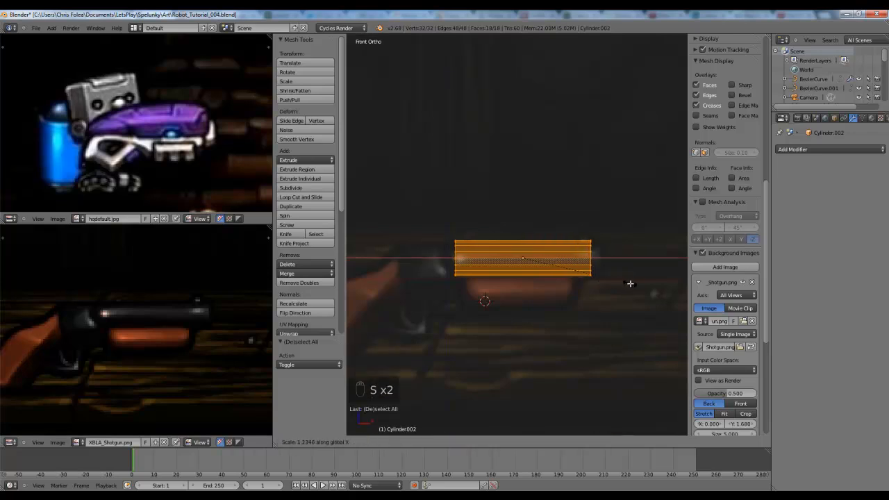
pyautogui.click(629, 284)
pyautogui.press('Tab')
pyautogui.press('g')
pyautogui.click(636, 285)
# - Select the vertices at the barrel's rear end and move them along X by about 0.10
pyautogui.press('Tab')
pyautogui.press('a')
pyautogui.press('a')
pyautogui.scroll(2, 453, 225)
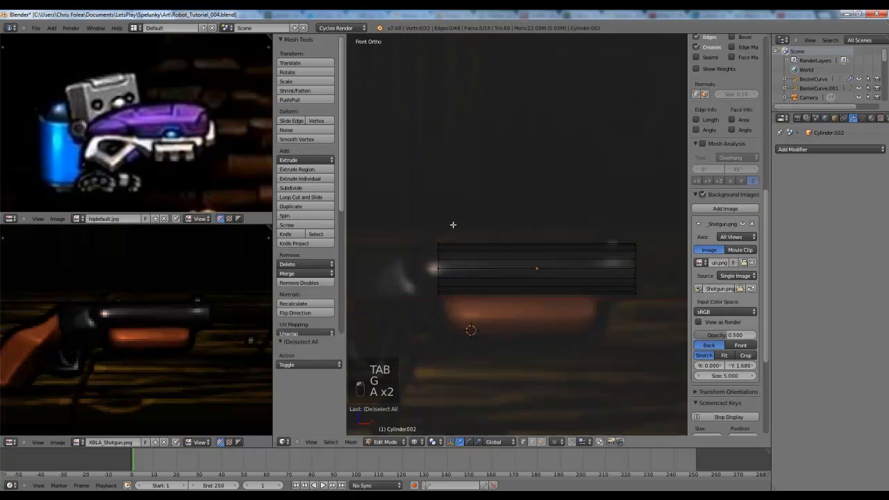
pyautogui.scroll(2, 453, 225)
pyautogui.keyDown('shift'); pyautogui.moveTo(419, 253); pyautogui.dragTo(493, 185, button='middle'); pyautogui.keyUp('shift')
pyautogui.press('b')
pyautogui.moveTo(480, 169); pyautogui.dragTo(528, 262)
pyautogui.scroll(1, 528, 262)
pyautogui.keyDown('shift'); pyautogui.moveTo(529, 260); pyautogui.dragTo(519, 293, button='middle'); pyautogui.keyUp('shift')
pyautogui.press('g')
pyautogui.press('x')
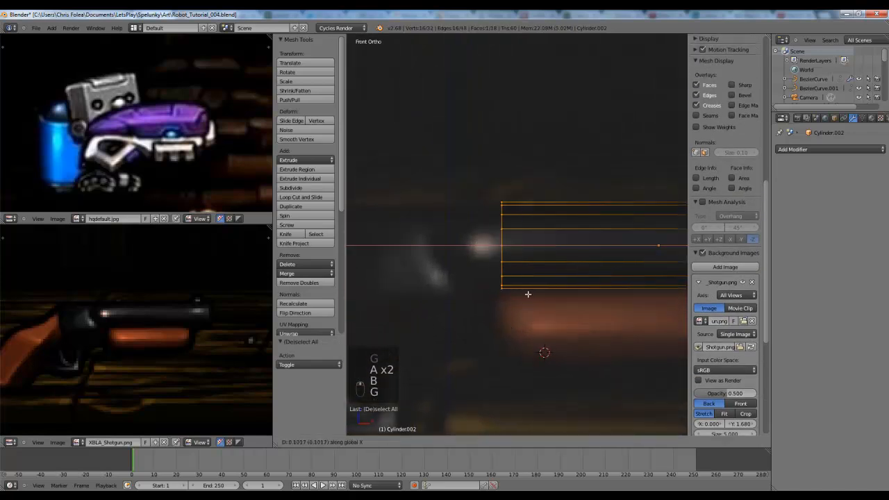
pyautogui.click(527, 294)
# - Extrude the barrel's rear end 0.434 backward and scale it down to a narrow tip
pyautogui.press('e')
pyautogui.click(463, 284)
pyautogui.press('s')
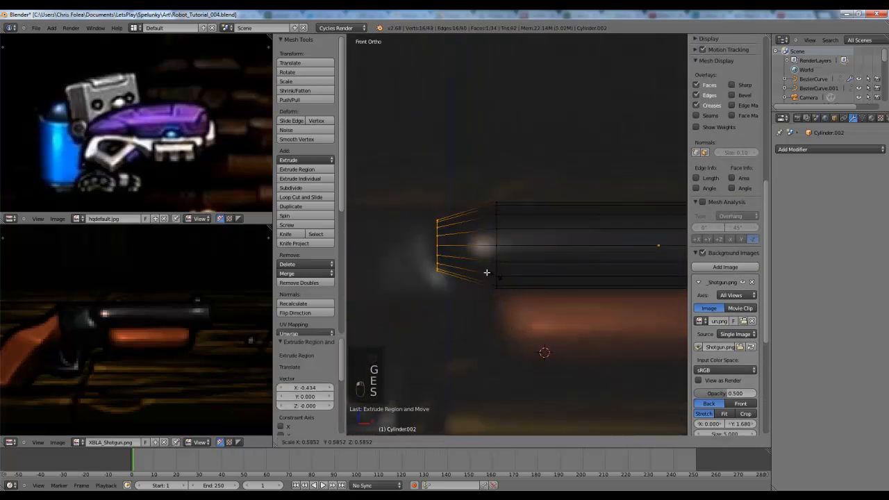
pyautogui.click(454, 259)
pyautogui.press('g')
pyautogui.click(449, 260)
pyautogui.press('a')
# - Add a loop cut midway along the rear taper and scale it up to start rounding the end
pyautogui.hotkey('ctrl', 'r')
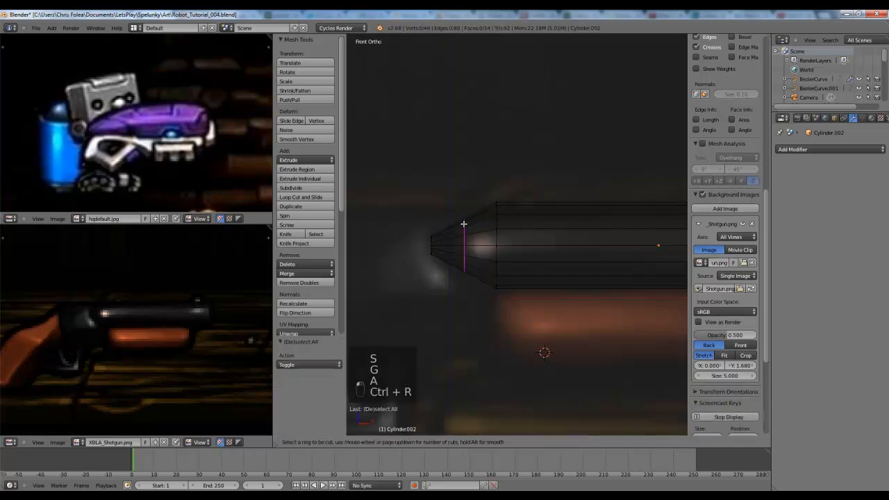
pyautogui.doubleClick(464, 224)
pyautogui.press('s')
pyautogui.click(530, 238)
pyautogui.press('a')
# - Add a loop cut between the first taper loop and the tip, enlarge it by 1.3, and shift it along X toward the tip
pyautogui.scroll(1, 486, 233)
pyautogui.keyDown('shift'); pyautogui.moveTo(437, 230); pyautogui.dragTo(477, 224, button='middle'); pyautogui.keyUp('shift')
pyautogui.hotkey('ctrl', 'r')
pyautogui.click(476, 214)
pyautogui.click(477, 214)
pyautogui.press('s')
pyautogui.click(518, 220)
pyautogui.press('g')
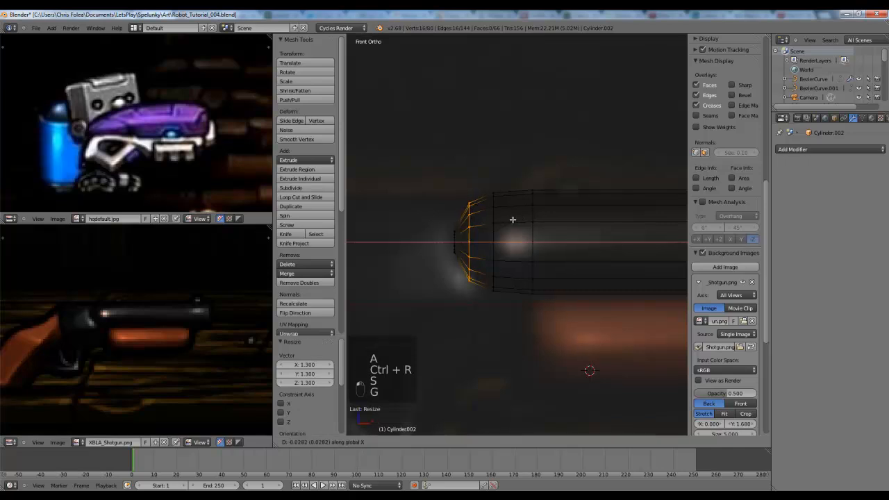
pyautogui.click(511, 219)
pyautogui.press('s')
pyautogui.click(512, 214)
pyautogui.press('a')
# - Add a loop cut between the barrel body and the first taper loop and scale it up by about 1.03
pyautogui.hotkey('ctrl', 'r')
pyautogui.doubleClick(518, 193)
pyautogui.press('s')
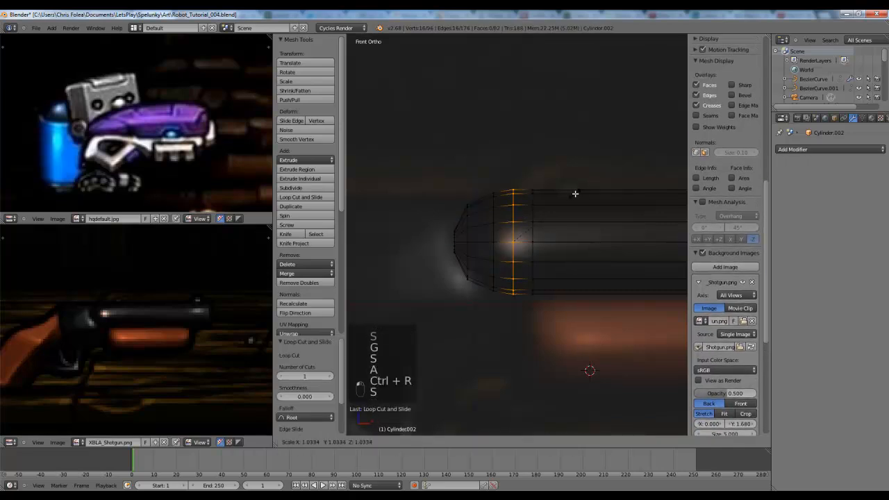
pyautogui.click(573, 194)
pyautogui.press('a')
# - Add a loop cut between the two loops nearest the rounded tip and scale it up slightly
pyautogui.scroll(2, 520, 212)
pyautogui.hotkey('ctrl', 'r')
pyautogui.doubleClick(510, 204)
pyautogui.press('s')
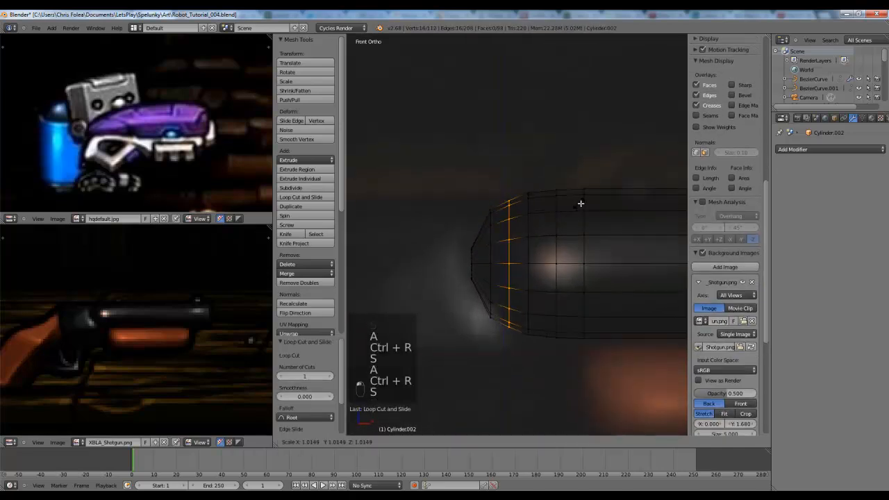
pyautogui.click(583, 203)
pyautogui.press('a')
# - Add a loop cut beside the rear tip, scale it up by about 1.09, and return to solid shading in Object Mode
pyautogui.hotkey('ctrl', 'r')
pyautogui.doubleClick(480, 236)
pyautogui.press('s')
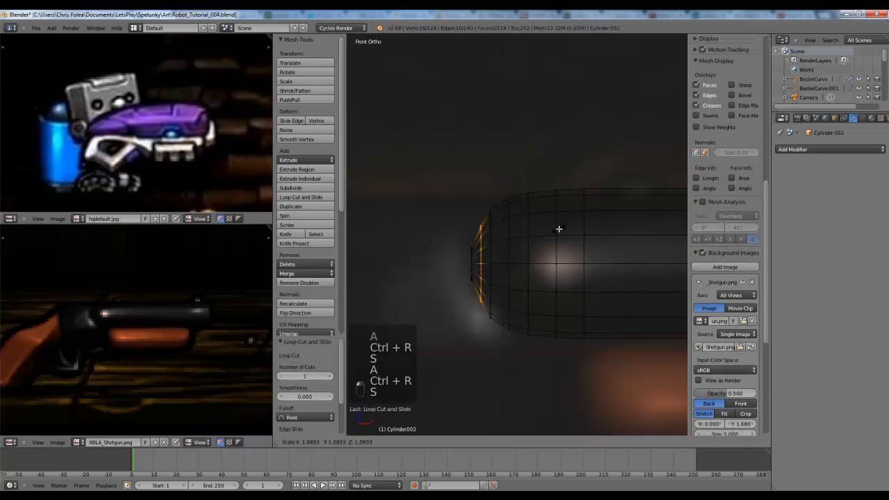
pyautogui.click(557, 234)
pyautogui.press('Tab')
pyautogui.press('z')
pyautogui.scroll(-4, 557, 238)
pyautogui.moveTo(531, 235); pyautogui.dragTo(468, 245, button='middle')
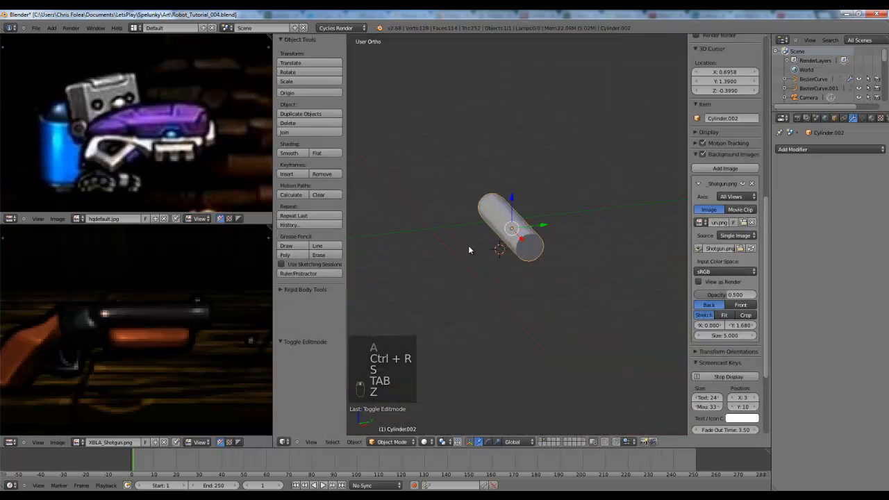
# - Extrude the muzzle end face in place and scale it to 0.797 to form the barrel's rim
pyautogui.press('Tab')
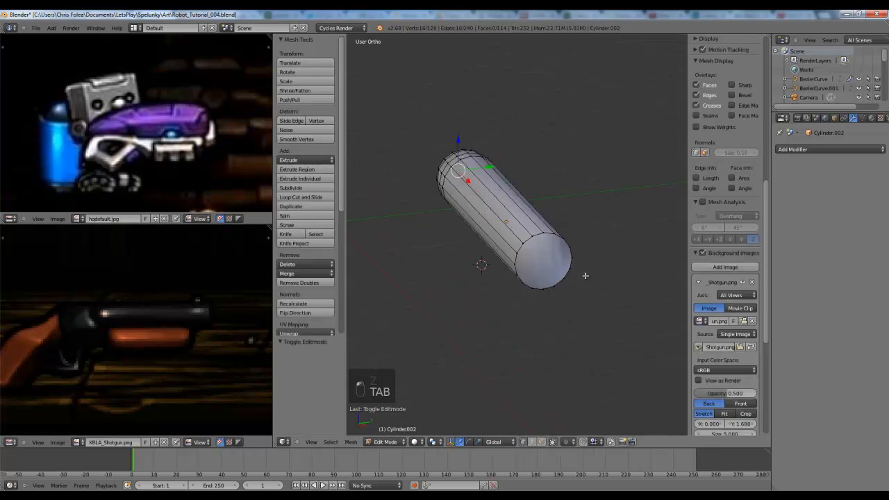
pyautogui.press('a')
pyautogui.press('a')
pyautogui.hotkey('ctrl', 'Tab')
pyautogui.click(534, 272)
pyautogui.press('e')
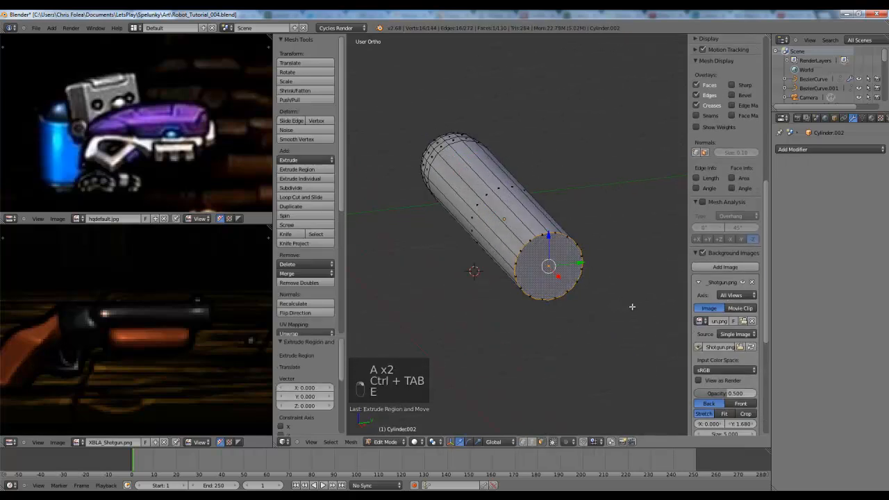
pyautogui.press('s')
pyautogui.click(615, 304)
# - Extrude the inner muzzle face back through the barrel almost to the rounded rear end to hollow it out
pyautogui.press('KP_1')
pyautogui.press('z')
pyautogui.scroll(-2, 624, 294)
pyautogui.keyDown('shift'); pyautogui.moveTo(603, 281); pyautogui.dragTo(670, 265, button='middle'); pyautogui.keyUp('shift')
pyautogui.press('e')
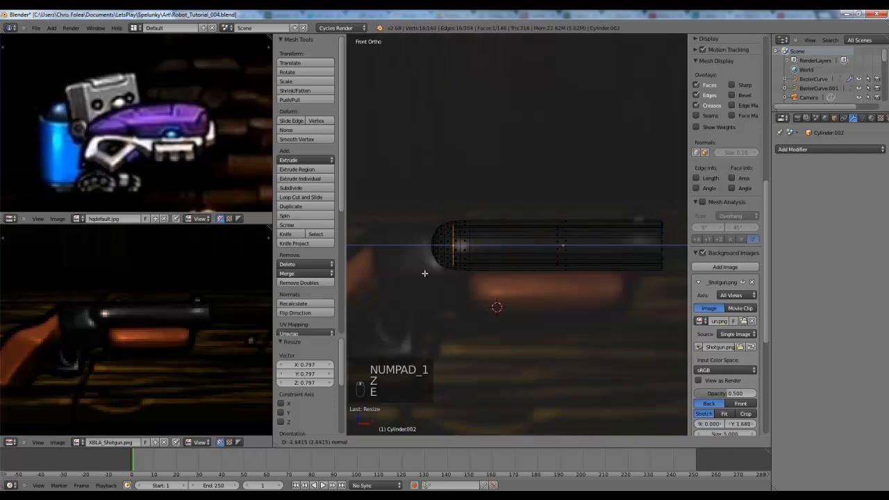
pyautogui.click(440, 272)
pyautogui.scroll(-1, 503, 259)
pyautogui.press('Tab')
pyautogui.press('z')
pyautogui.moveTo(587, 242)
pyautogui.mouseDown(button='middle')
pyautogui.moveTo(541, 257)
pyautogui.moveTo(518, 246)
pyautogui.moveTo(478, 275)
pyautogui.moveTo(496, 268)
pyautogui.moveTo(597, 292)
pyautogui.moveTo(478, 257)
pyautogui.moveTo(534, 269)
pyautogui.mouseUp(button='middle')
pyautogui.press('a')
# - Add loop cuts close to the muzzle rim on both the outer and inner walls of the barrel
pyautogui.press('Tab')
pyautogui.scroll(2, 478, 257)
pyautogui.press('a')
pyautogui.scroll(1, 534, 268)
pyautogui.hotkey('ctrl', 'r')
pyautogui.click(485, 226)
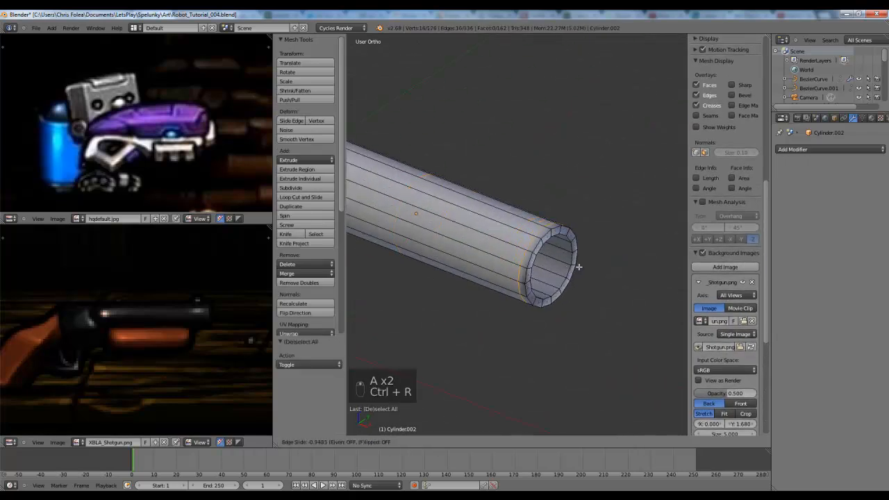
pyautogui.click(583, 269)
pyautogui.scroll(2, 577, 278)
pyautogui.hotkey('ctrl', 'r')
pyautogui.click(558, 286)
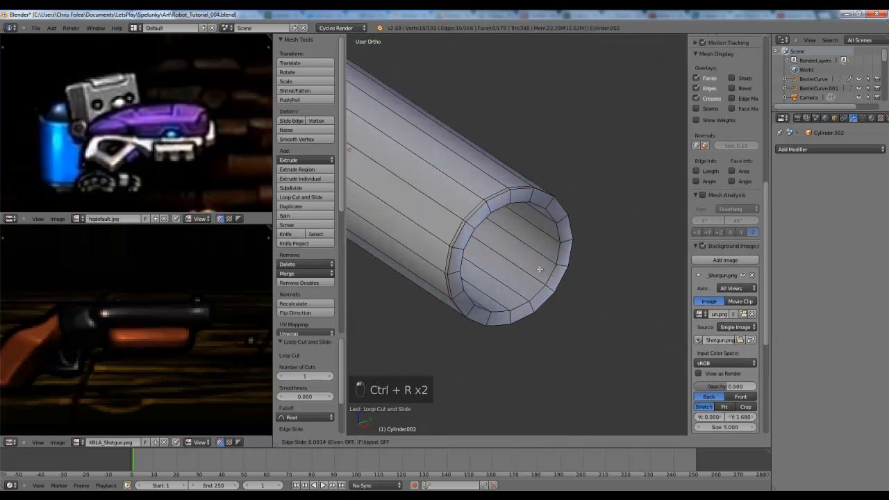
pyautogui.click(528, 310)
# - Add a centred loop cut around the muzzle's ring-shaped end face
pyautogui.hotkey('ctrl', 'r')
pyautogui.click(528, 311)
pyautogui.scroll(-3, 597, 259)
pyautogui.press('Tab')
pyautogui.press('Tab')
pyautogui.scroll(2, 597, 258)
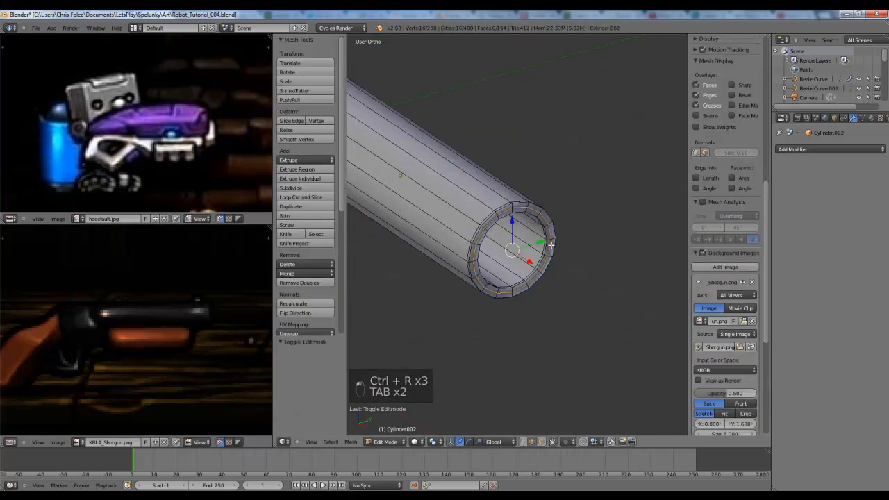
# - Move the new rim loop slightly outward past the muzzle to round it, then return to solid shading in Object Mode
pyautogui.press('KP_1')
pyautogui.press('z')
pyautogui.keyDown('shift'); pyautogui.moveTo(589, 223); pyautogui.dragTo(487, 266, button='middle'); pyautogui.keyUp('shift')
pyautogui.scroll(4, 577, 218)
pyautogui.press('g')
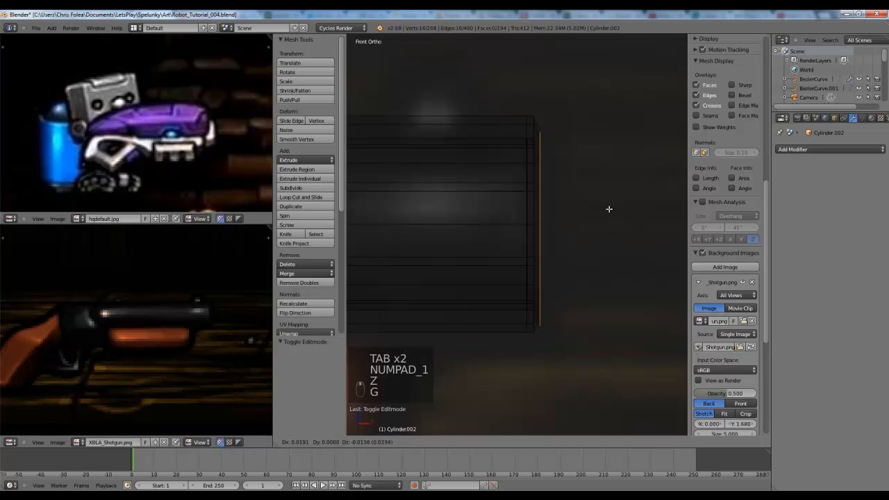
pyautogui.click(609, 210)
pyautogui.press('Tab')
pyautogui.press('z')
pyautogui.moveTo(608, 210)
pyautogui.mouseDown(button='middle')
pyautogui.moveTo(534, 217)
pyautogui.moveTo(530, 227)
pyautogui.moveTo(511, 167)
pyautogui.moveTo(511, 271)
pyautogui.moveTo(524, 243)
pyautogui.mouseUp(button='middle')
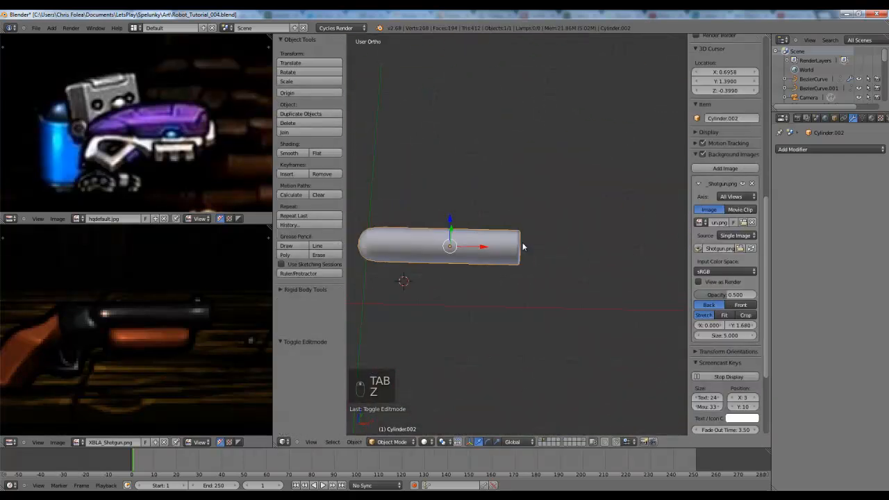
# - Duplicate the barrel and place the copy alongside it, offset 0.611 along Y
pyautogui.press('KP_1')
pyautogui.press('KP_7')
pyautogui.press('z')
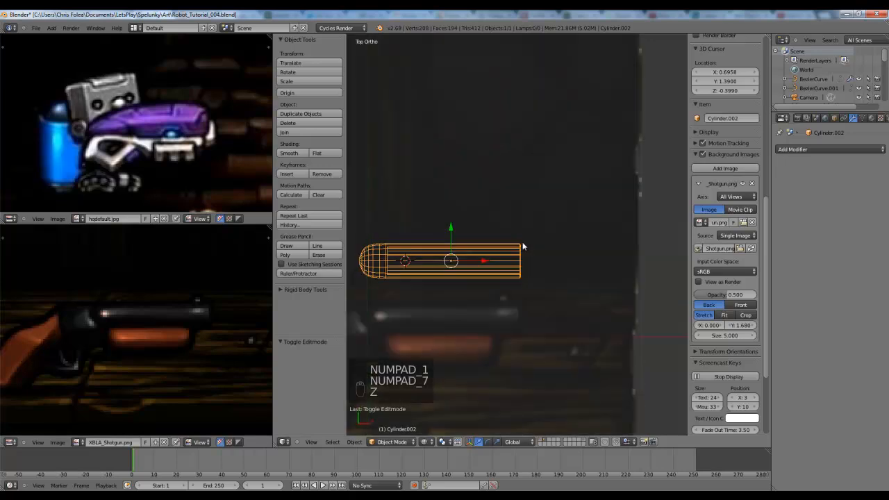
pyautogui.keyDown('shift'); pyautogui.moveTo(522, 242); pyautogui.dragTo(561, 228, button='middle'); pyautogui.keyUp('shift')
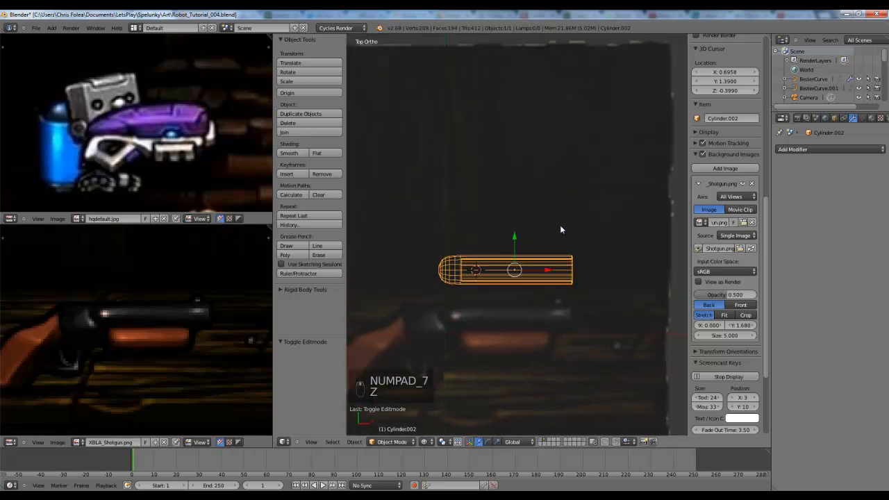
pyautogui.scroll(2, 566, 221)
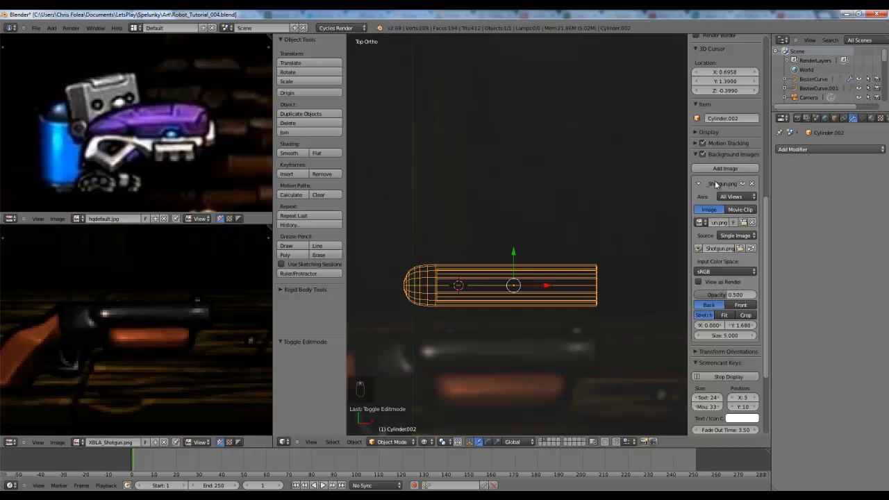
pyautogui.hotkey('shift', 'd')
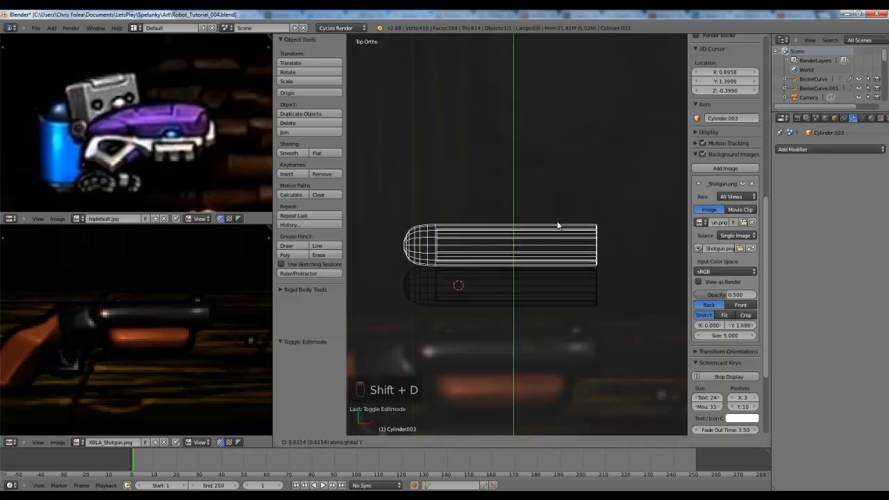
pyautogui.click(559, 229)
# - Nudge the duplicate barrel along Y so it sits slightly closer to the original, and clear the selection
pyautogui.press('z')
pyautogui.moveTo(560, 233); pyautogui.dragTo(507, 166, button='middle')
pyautogui.scroll(2, 514, 180)
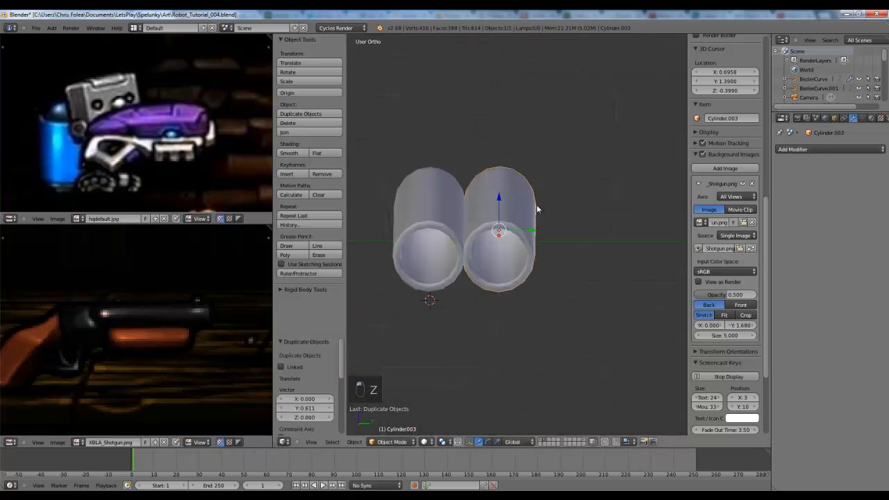
pyautogui.press('g')
pyautogui.press('y')
pyautogui.click(534, 204)
pyautogui.press('a')
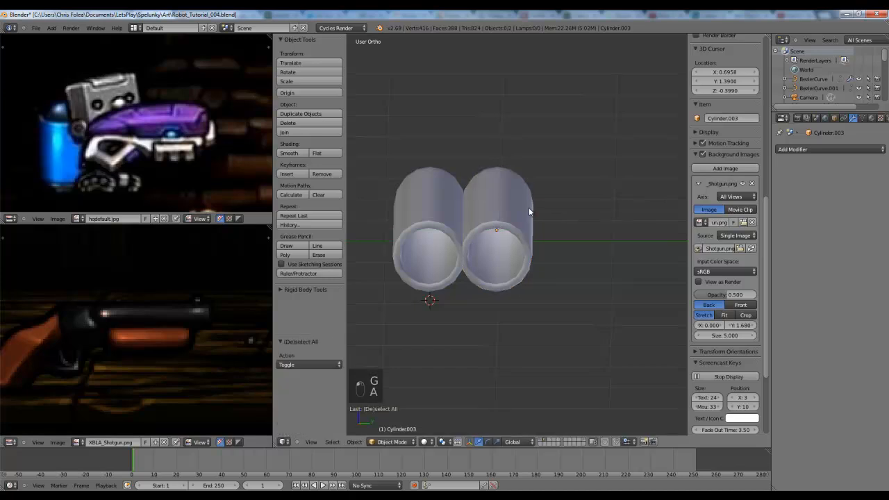
pyautogui.scroll(-2, 528, 207)
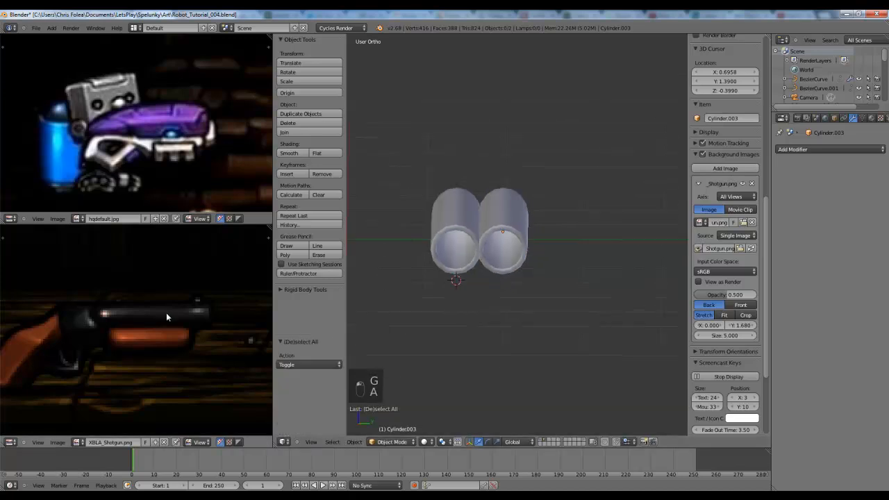
pyautogui.click(57, 218)
pyautogui.click(76, 199)
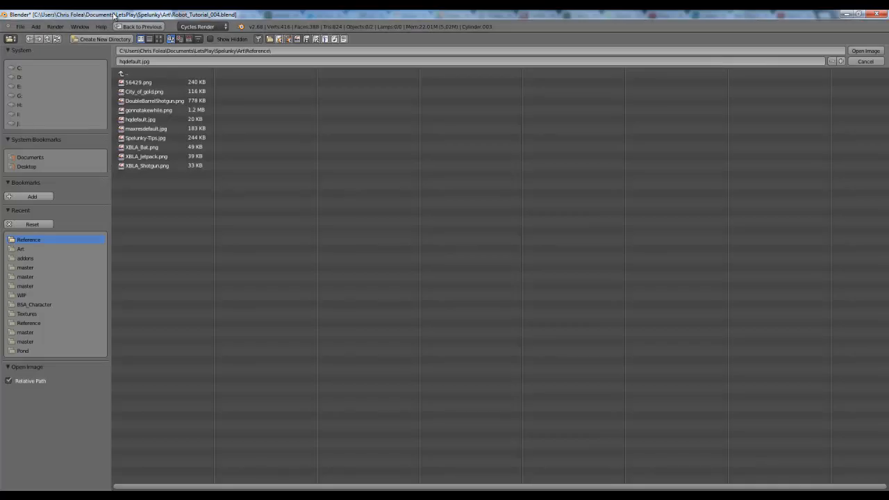
pyautogui.click(180, 40)
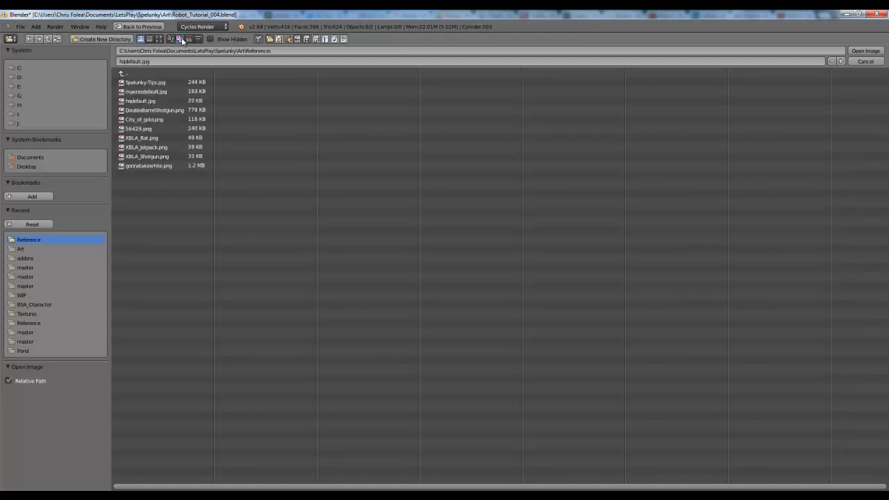
pyautogui.click(863, 64)
# - Add a cube and move it 1.032 along X and 0.314 along Y so it sits between the two barrels
pyautogui.press('KP_7')
pyautogui.moveTo(498, 163); pyautogui.dragTo(514, 188, button='middle')
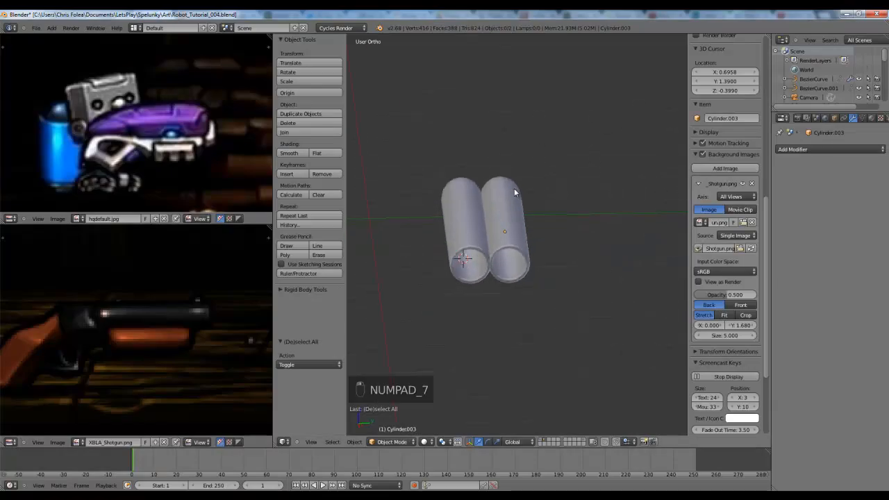
pyautogui.press('KP_7')
pyautogui.hotkey('shift', 'a')
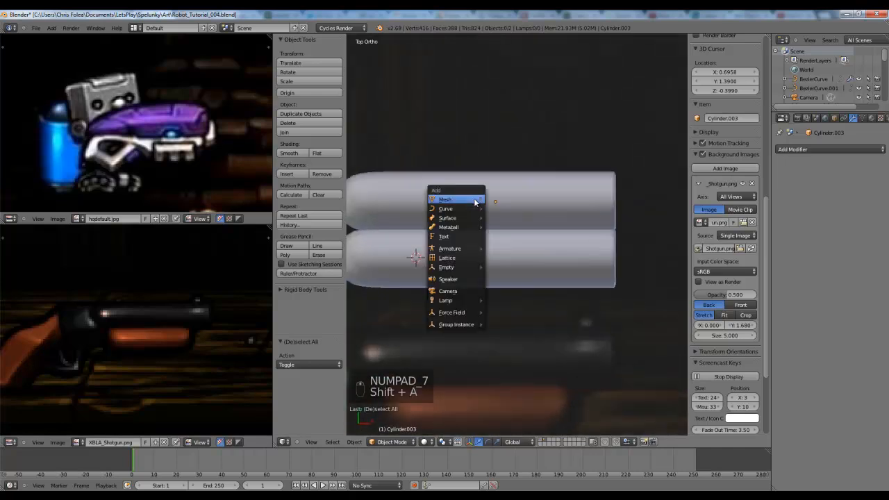
pyautogui.click(518, 206)
pyautogui.press('z')
pyautogui.press('g')
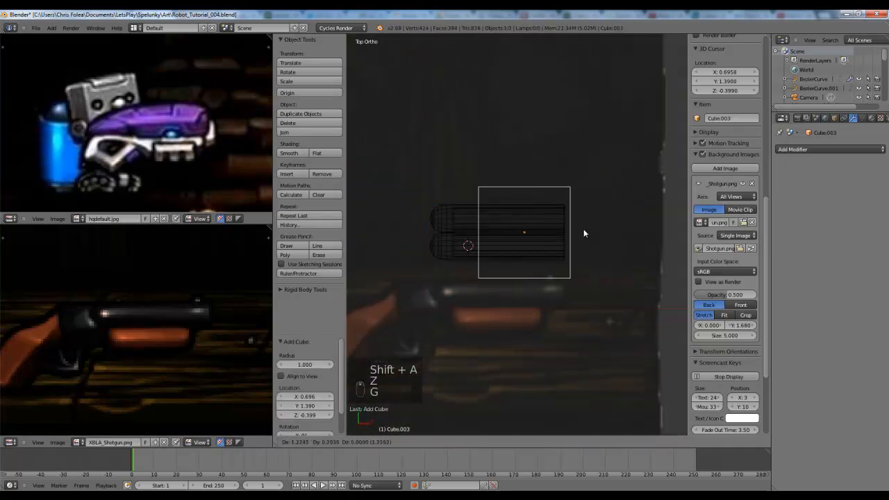
pyautogui.click(577, 231)
# - Raise the cube about 0.78 along Z to centre it on the barrels' height
pyautogui.press('KP_3')
pyautogui.press('z')
pyautogui.press('z')
pyautogui.press('g')
pyautogui.press('z')
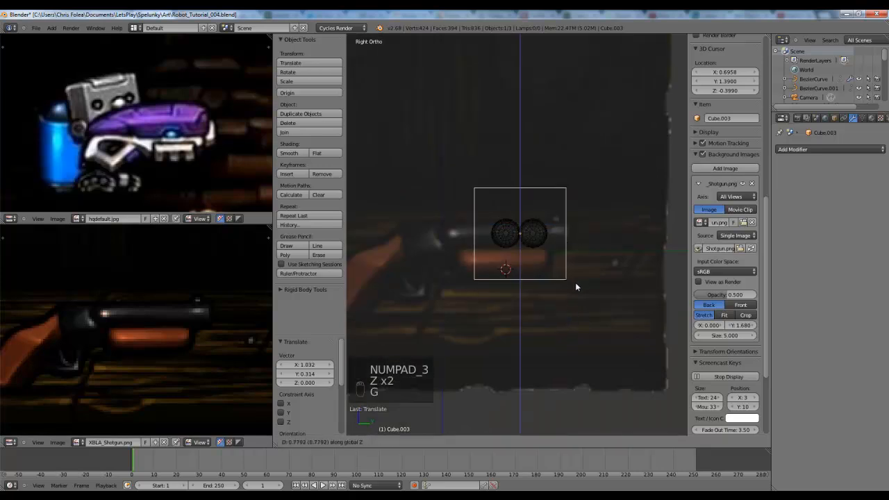
pyautogui.click(575, 282)
# - Flatten the cube's mesh along Z to slightly less than the barrels' height
pyautogui.press('Tab')
pyautogui.press('a')
pyautogui.press('a')
pyautogui.press('a')
pyautogui.press('a')
pyautogui.scroll(2, 639, 331)
pyautogui.press('z')
pyautogui.press('z')
pyautogui.press('s')
pyautogui.press('z')
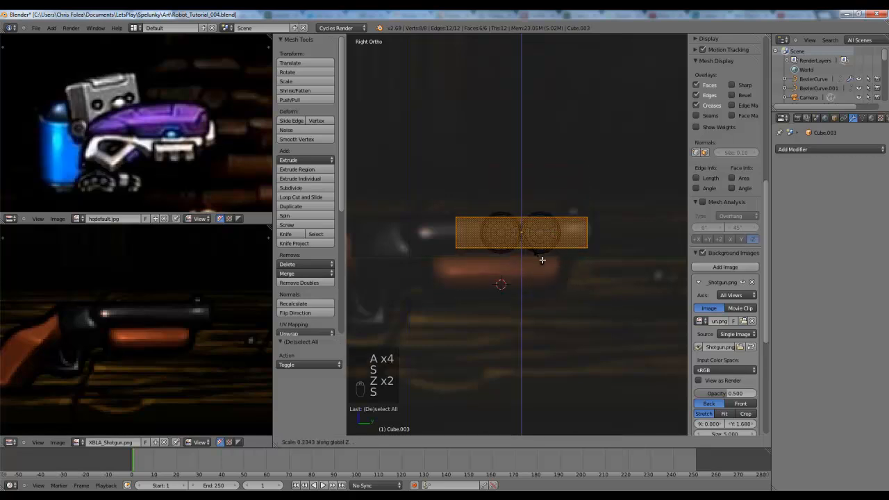
pyautogui.click(547, 261)
pyautogui.press('a')
pyautogui.press('a')
pyautogui.press('a')
pyautogui.press('s')
pyautogui.press('x')
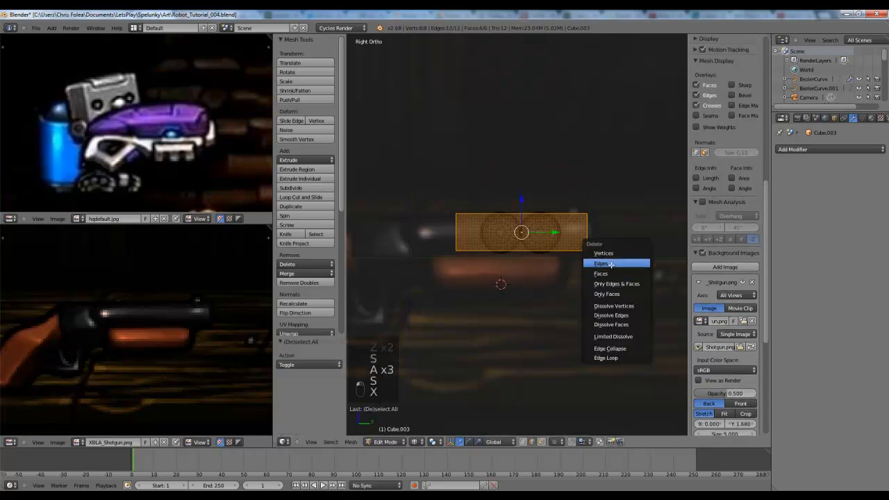
pyautogui.press('s')
pyautogui.press('x')
pyautogui.click(558, 258)
# - Scale the block to 0.150 along Y, then widen it by about 1.18 along Y to bridge the barrels
pyautogui.keyDown('shift'); pyautogui.moveTo(559, 258); pyautogui.dragTo(539, 270, button='middle'); pyautogui.keyUp('shift')
pyautogui.scroll(4, 591, 286)
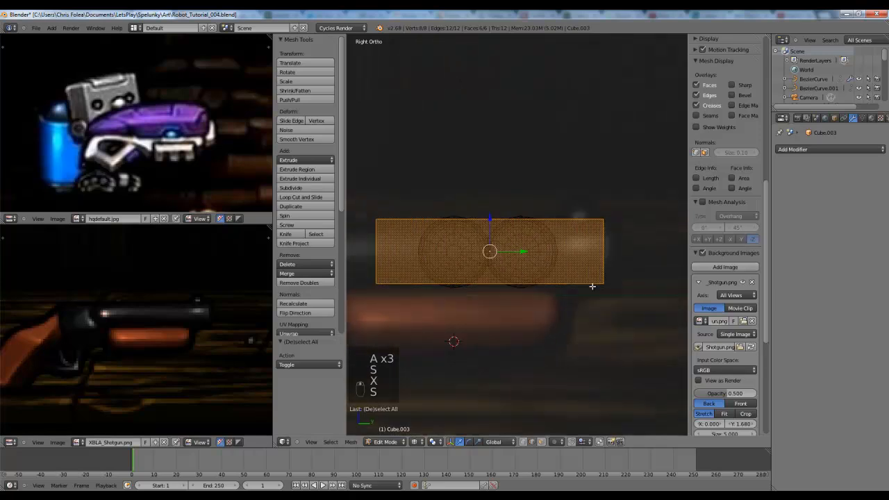
pyautogui.press('s')
pyautogui.press('y')
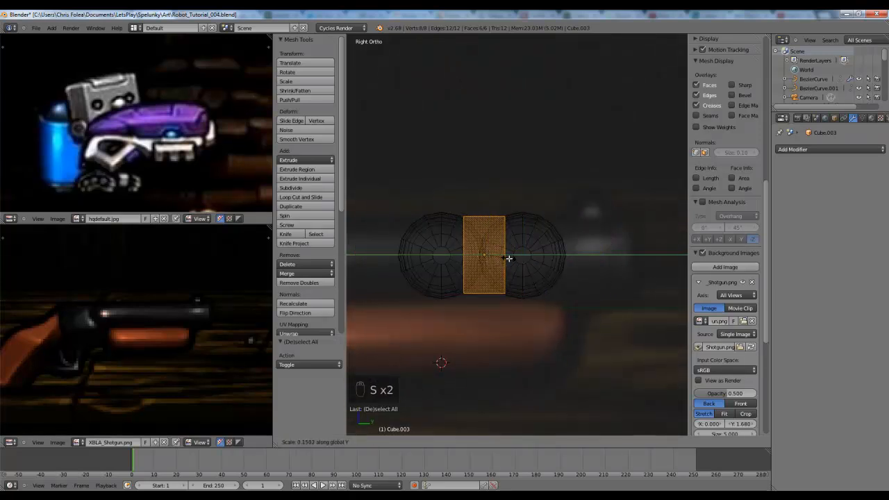
pyautogui.click(509, 258)
pyautogui.press('s')
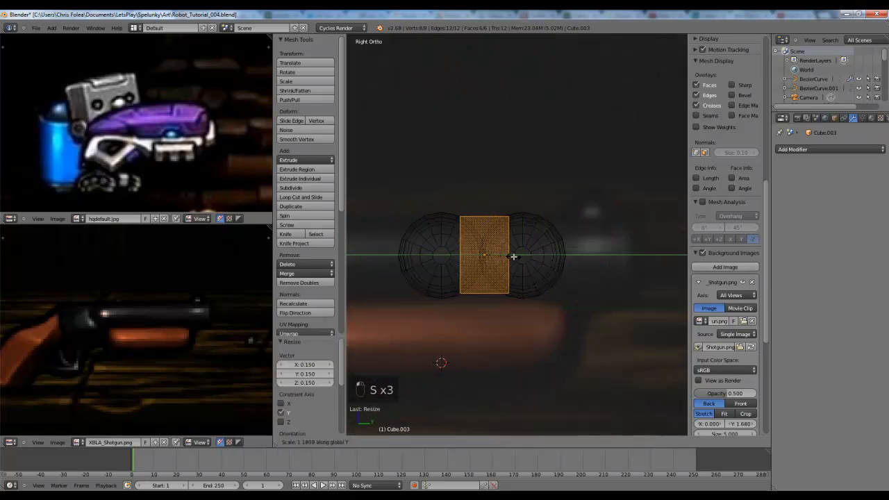
pyautogui.click(514, 257)
# - Add a horizontal loop cut midway up the connecting block and scale it inward to pinch the block's waist
pyautogui.press('z')
pyautogui.scroll(3, 510, 266)
pyautogui.press('a')
pyautogui.hotkey('ctrl', 'r')
pyautogui.doubleClick(504, 263)
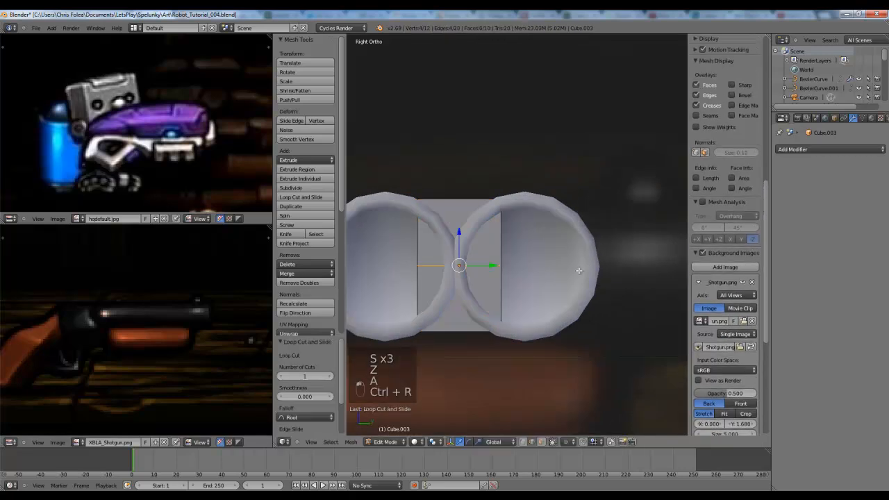
pyautogui.press('s')
pyautogui.click(520, 270)
pyautogui.press('z')
pyautogui.press('Tab')
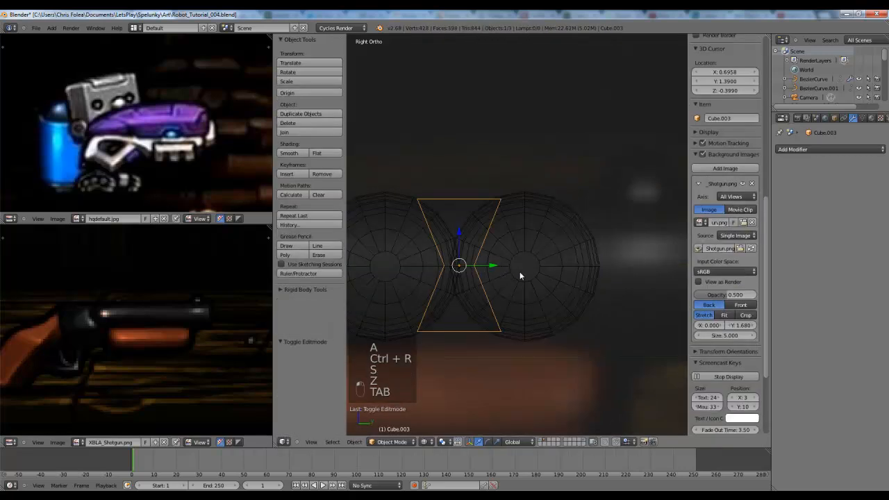
# - Select both barrels and join them into one object
pyautogui.press('g')
pyautogui.rightClick(518, 272)
pyautogui.rightClick(515, 262)
pyautogui.keyDown('shift'); pyautogui.rightClick(394, 254); pyautogui.keyUp('shift')
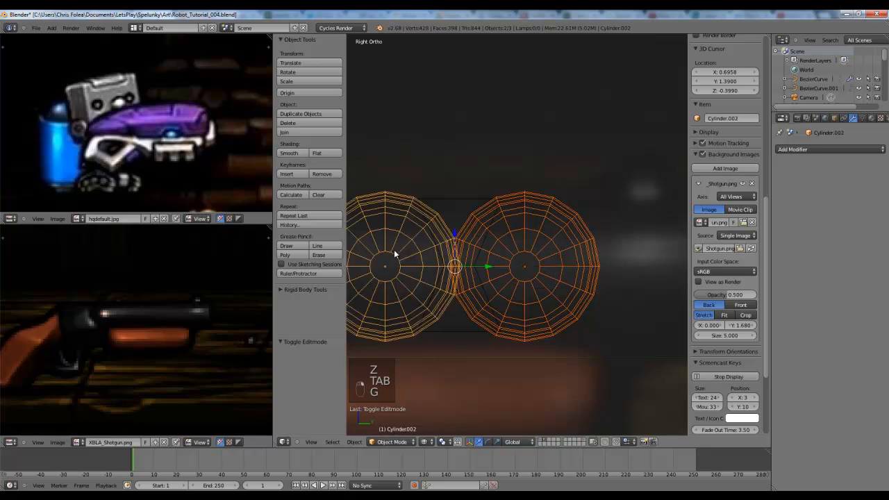
pyautogui.hotkey('ctrl', 'h')
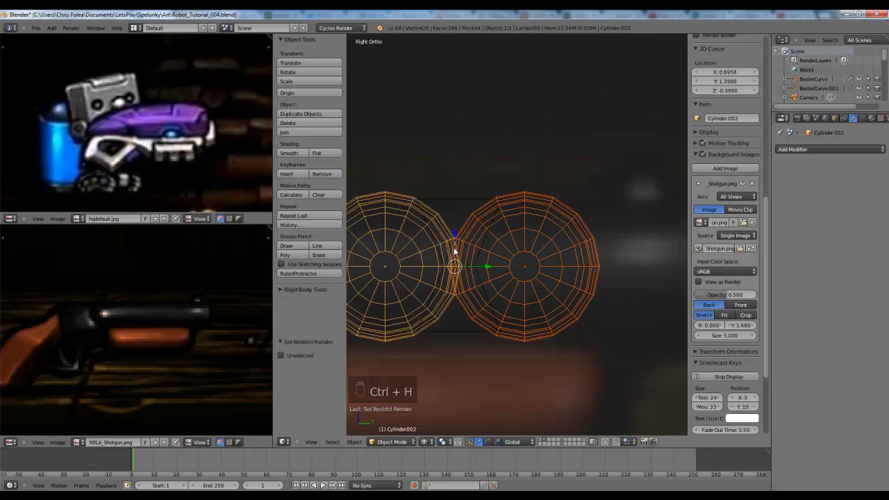
pyautogui.hotkey('ctrl', 'j')
pyautogui.hotkey('ctrl', 'j')
# - Try toggling the joined barrels' render restriction and enlarge the Outliner to show the full object list
pyautogui.hotkey('ctrl', 'h')
pyautogui.moveTo(869, 111); pyautogui.dragTo(846, 295)
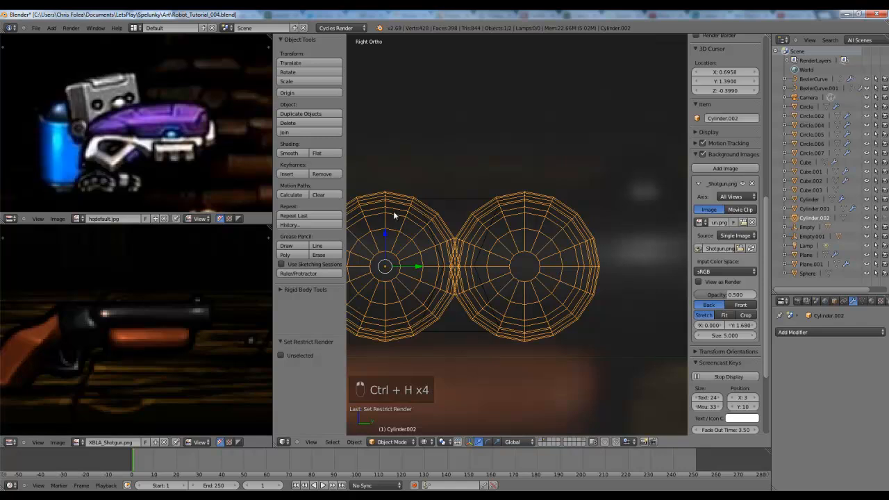
pyautogui.hotkey('ctrl', 'shift', 'h')
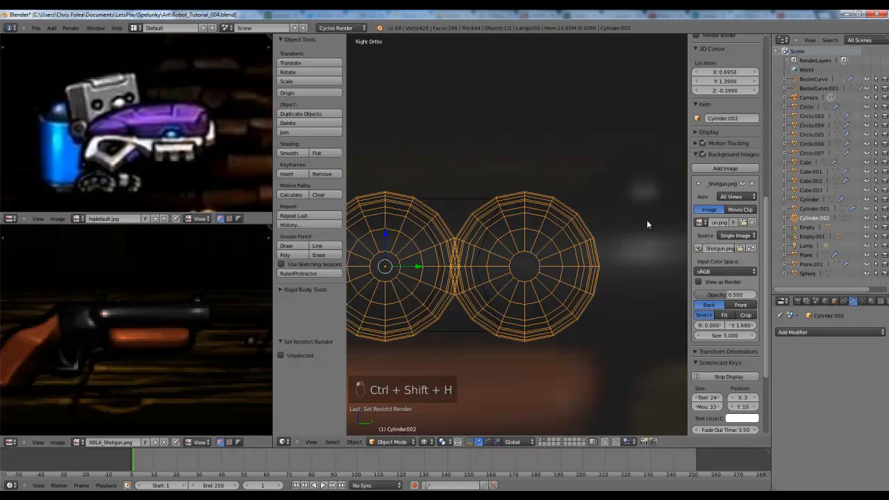
pyautogui.scroll(-3, 508, 228)
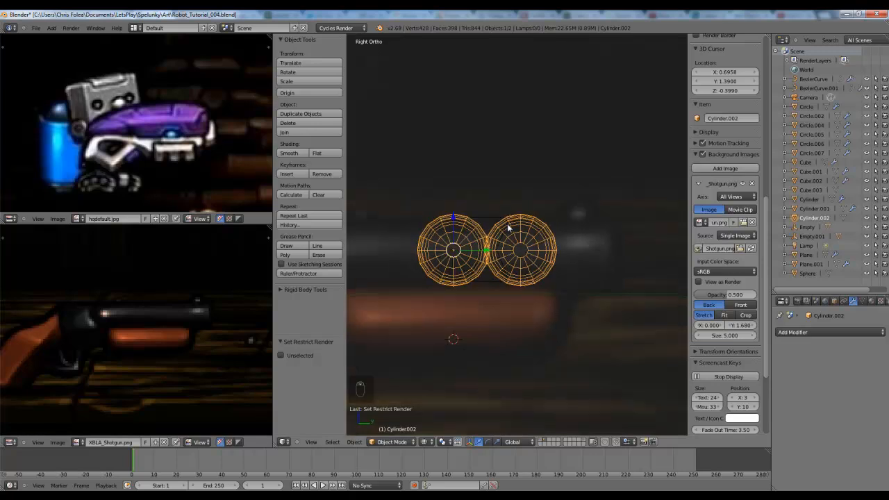
pyautogui.scroll(3, 508, 228)
pyautogui.press('Tab')
pyautogui.scroll(2, 533, 246)
pyautogui.press('Tab')
pyautogui.rightClick(537, 252)
pyautogui.press('z')
pyautogui.press('z')
pyautogui.rightClick(637, 267)
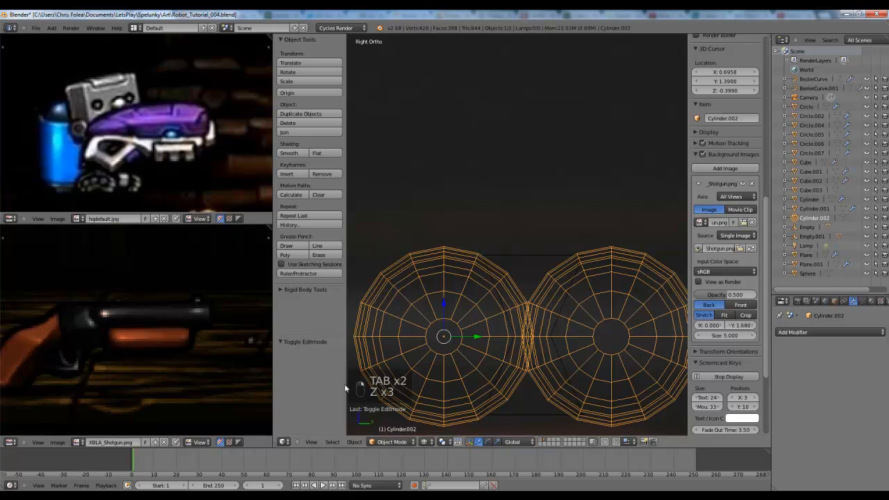
# - Set the joined barrels' origin to their geometry
pyautogui.click(357, 444)
pyautogui.moveTo(379, 402)
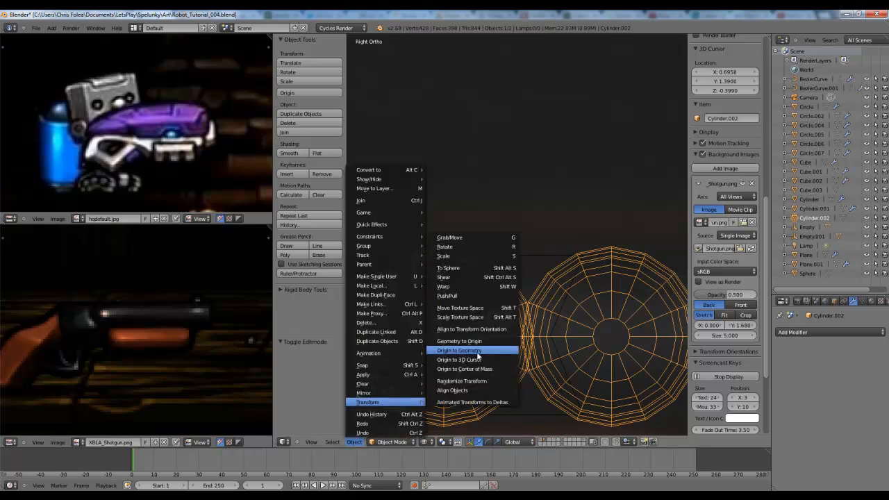
pyautogui.click(478, 351)
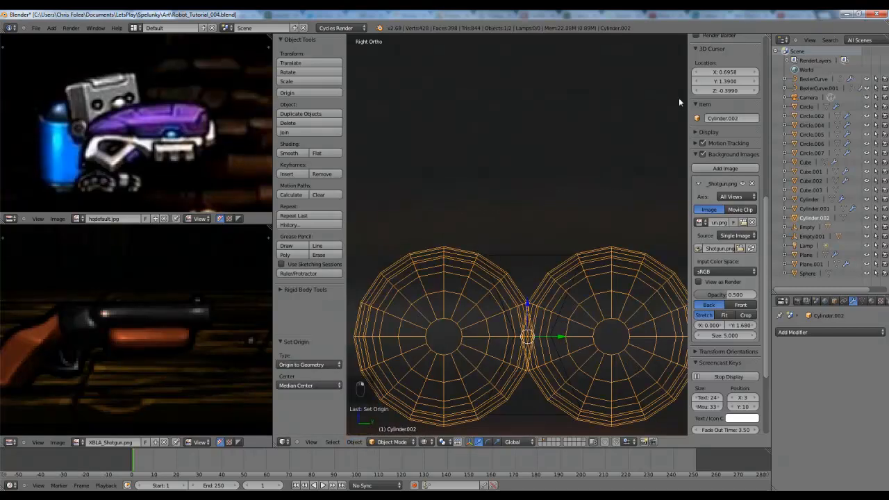
# - Copy the joined barrels' Y location, 1.68557, to the connecting block so it is centred between them
pyautogui.scroll(10, 731, 91)
pyautogui.scroll(3, 723, 77)
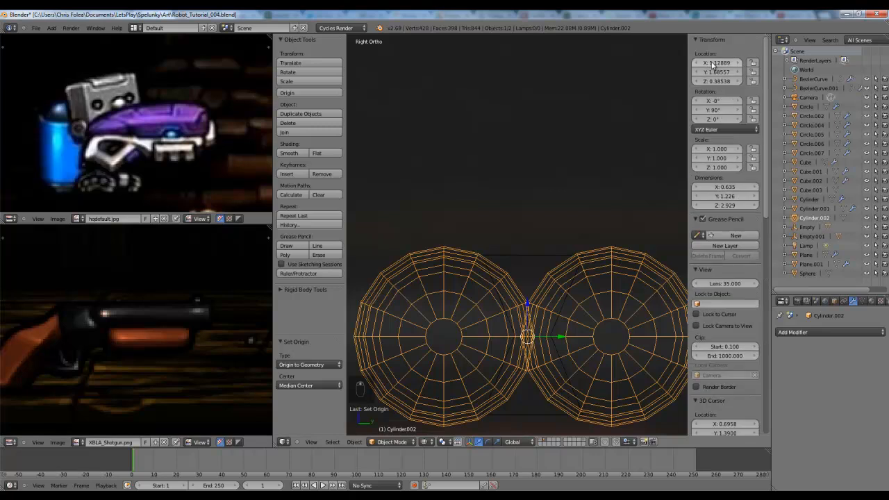
pyautogui.hotkey('ctrl', 'c')
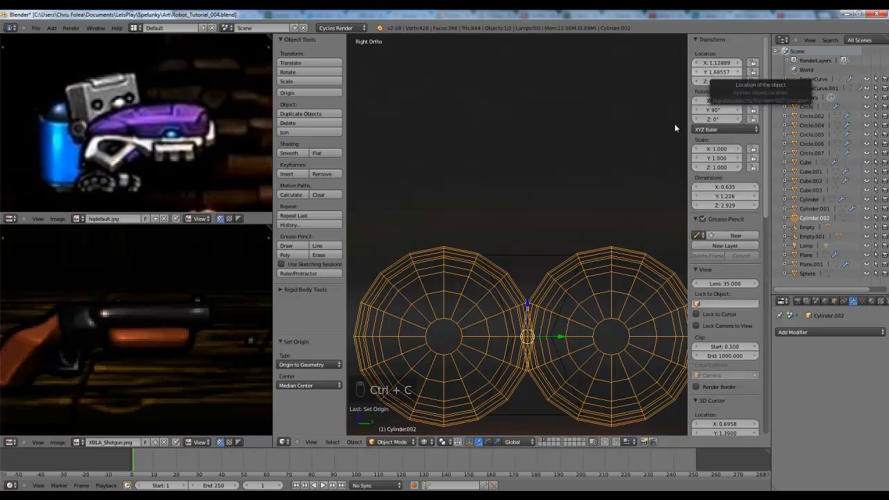
pyautogui.rightClick(528, 255)
pyautogui.keyDown('shift'); pyautogui.moveTo(576, 224); pyautogui.dragTo(567, 185, button='middle'); pyautogui.keyUp('shift')
pyautogui.scroll(1, 567, 185)
# - Select the connecting block's middle edge loop and rescale it along Y to adjust the waist
pyautogui.press('Tab')
pyautogui.press('a')
pyautogui.press('a')
pyautogui.press('b')
pyautogui.moveTo(476, 296); pyautogui.dragTo(581, 319)
pyautogui.press('s')
pyautogui.press('x')
pyautogui.press('s')
pyautogui.press('y')
pyautogui.click(540, 308)
# - Widen the block's waist along Y, with a final scale factor of about 1.606, while checking it in shaded view
pyautogui.press('z')
pyautogui.press('s')
pyautogui.press('y')
pyautogui.click(568, 308)
pyautogui.moveTo(568, 308)
pyautogui.mouseDown(button='middle')
pyautogui.moveTo(525, 307)
pyautogui.moveTo(552, 306)
pyautogui.mouseUp(button='middle')
pyautogui.press('s')
pyautogui.middleClick(566, 306)
pyautogui.click(572, 306)
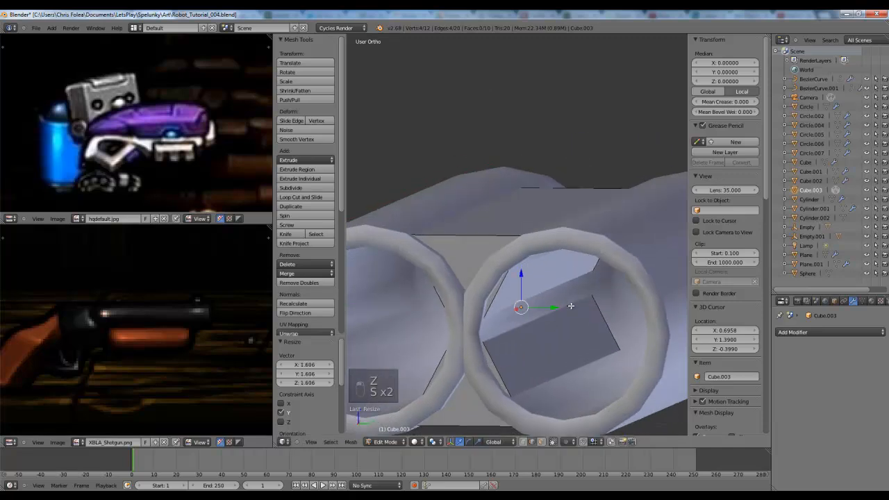
# - Add a horizontal loop cut in the lower half of the connecting block and scale it along Y to fit the barrels' curve
pyautogui.press('KP_1')
pyautogui.press('KP_3')
pyautogui.press('z')
pyautogui.press('a')
pyautogui.hotkey('ctrl', 'r')
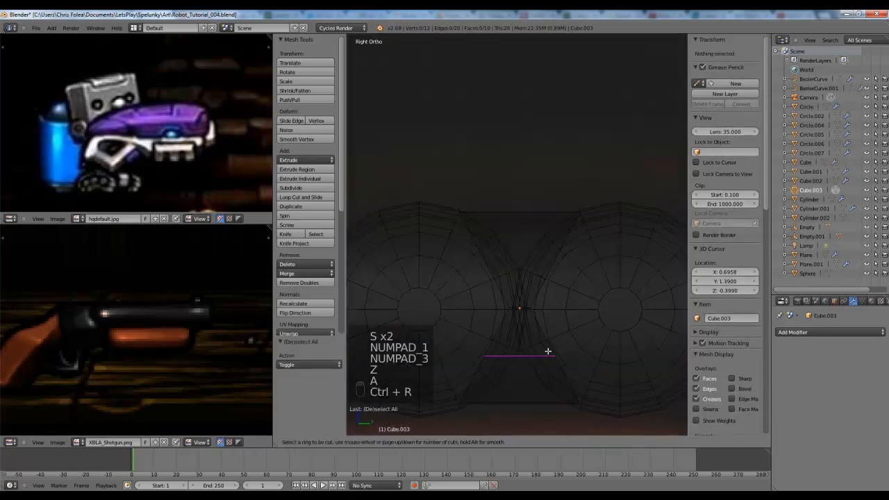
pyautogui.click(548, 352)
pyautogui.press('s')
pyautogui.press('y')
pyautogui.click(561, 343)
# - Add a matching loop cut in the block's upper half, scale it along Y, and finish editing the block
pyautogui.press('a')
pyautogui.hotkey('ctrl', 'r')
pyautogui.click(561, 261)
pyautogui.press('s')
pyautogui.press('y')
pyautogui.click(550, 269)
pyautogui.press('z')
pyautogui.press('Tab')
pyautogui.moveTo(576, 272)
pyautogui.mouseDown(button='middle')
pyautogui.moveTo(597, 264)
pyautogui.moveTo(578, 269)
pyautogui.moveTo(561, 314)
pyautogui.mouseUp(button='middle')
pyautogui.press('a')
pyautogui.press('a')
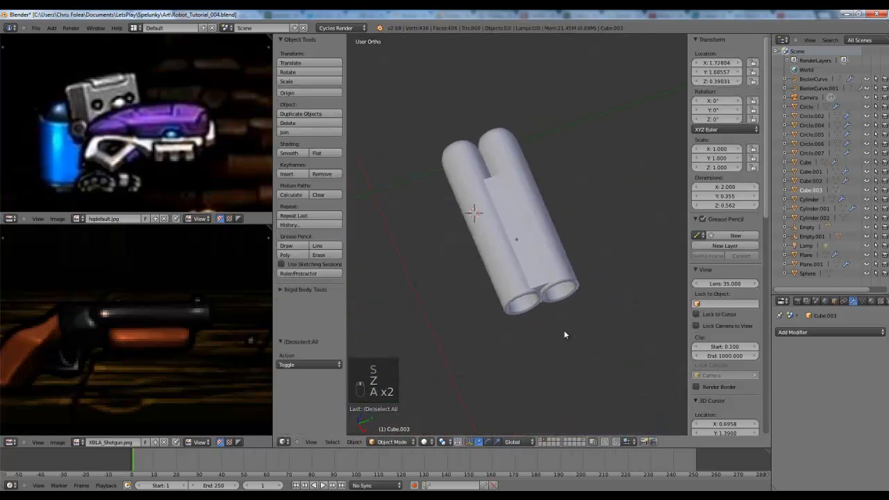
# - Select the connecting block's rear-end vertices and extend them along the barrels to make the block about 2.344 long
pyautogui.press('z')
pyautogui.press('KP_7')
pyautogui.press('Tab')
pyautogui.press('a')
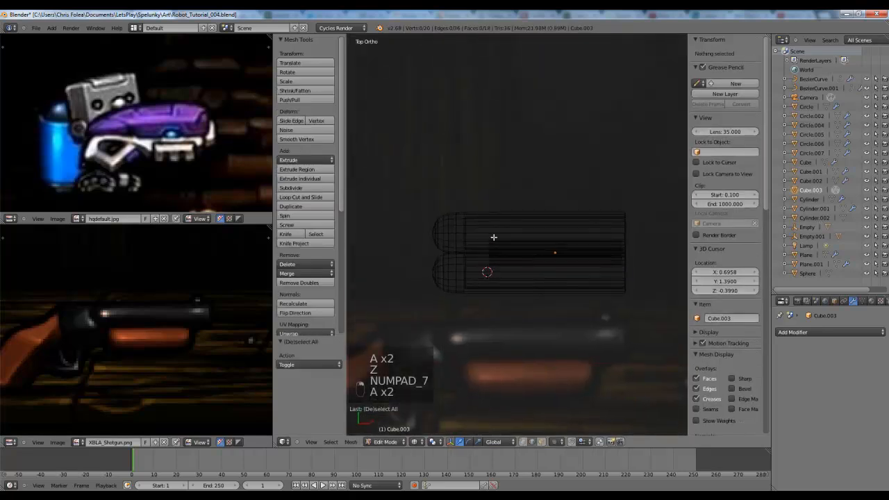
pyautogui.click(477, 216)
pyautogui.press('b')
pyautogui.moveTo(466, 218); pyautogui.dragTo(520, 288)
pyautogui.press('g')
pyautogui.middleClick(490, 288)
pyautogui.rightClick(490, 289)
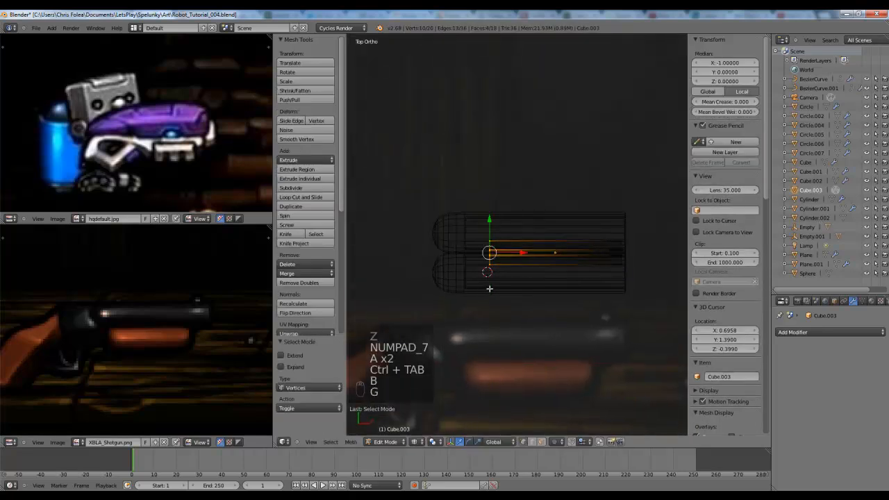
pyautogui.press('g')
pyautogui.middleClick(511, 274)
pyautogui.click(505, 276)
pyautogui.press('z')
pyautogui.press('Tab')
pyautogui.moveTo(512, 271); pyautogui.dragTo(520, 199, button='middle')
pyautogui.scroll(-3, 555, 218)
pyautogui.scroll(3, 520, 199)
pyautogui.press('a')
# - Add a cube over the reference's front sight near the muzzle, scale it to about 0.436 per side, and apply its scale
pyautogui.press('KP_3')
pyautogui.press('z')
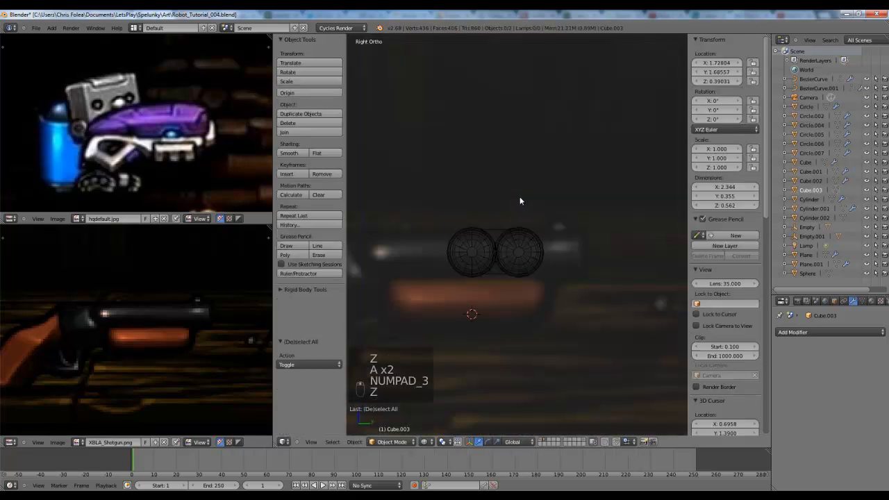
pyautogui.scroll(2, 198, 304)
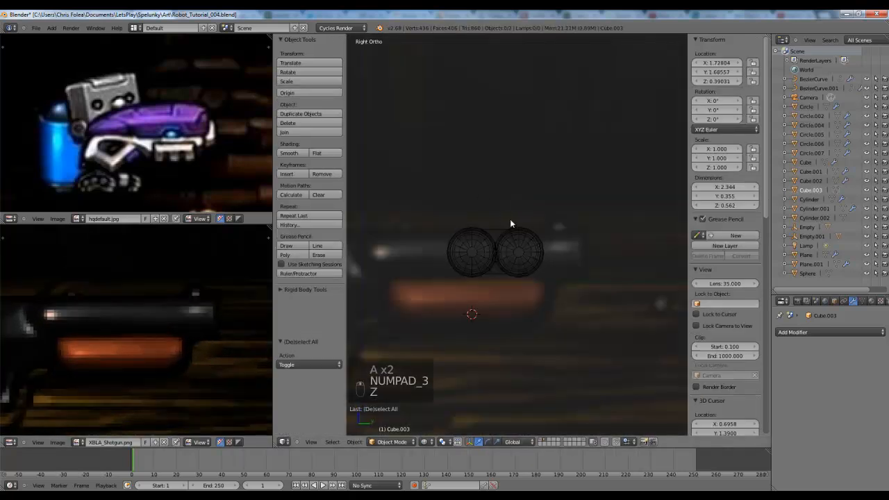
pyautogui.press('KP_1')
pyautogui.keyDown('shift'); pyautogui.moveTo(596, 201); pyautogui.dragTo(531, 214, button='middle'); pyautogui.keyUp('shift')
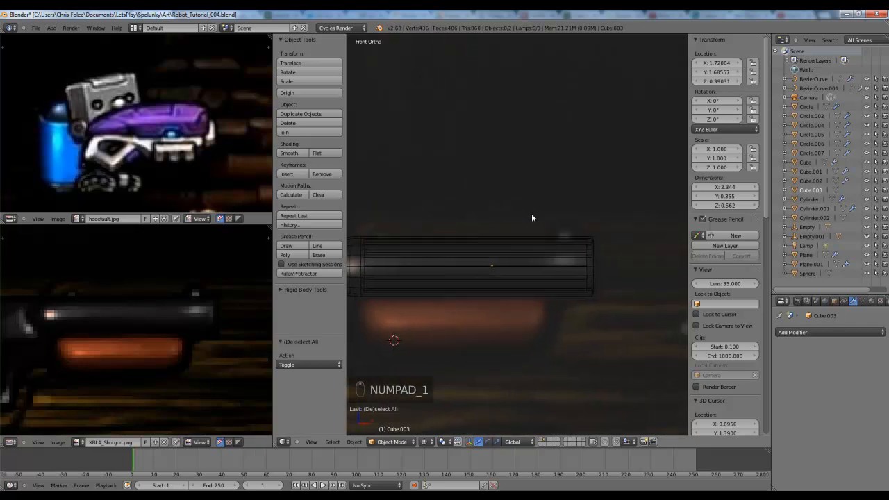
pyautogui.hotkey('shift', 'a')
pyautogui.click(557, 221)
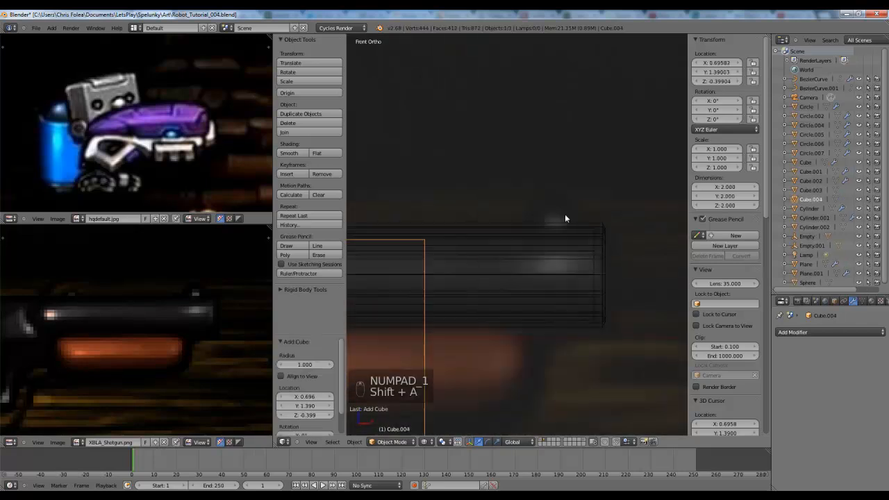
pyautogui.press('g')
pyautogui.click(656, 224)
pyautogui.press('s')
pyautogui.click(564, 220)
pyautogui.hotkey('ctrl', 'a')
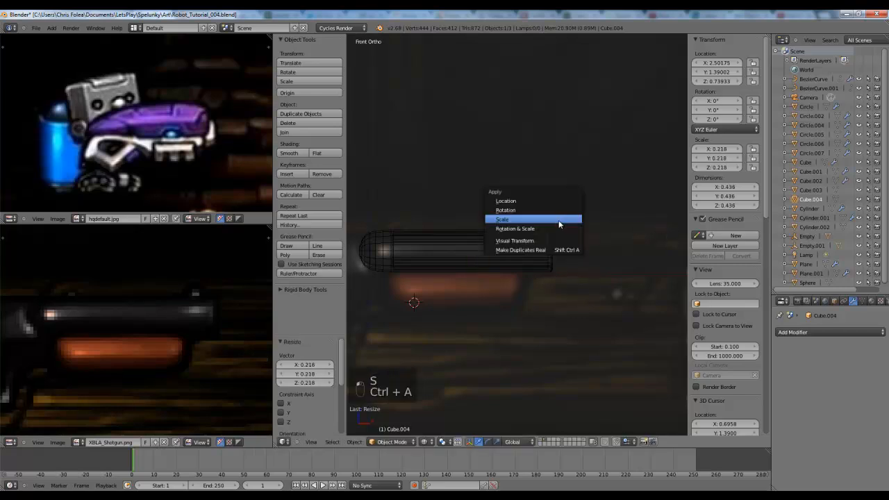
pyautogui.click(561, 221)
# - Select the sight cube's top vertices and scale them inward along X to taper the front profile
pyautogui.press('Tab')
pyautogui.press('a')
pyautogui.press('a')
pyautogui.press('b')
pyautogui.moveTo(476, 178); pyautogui.dragTo(586, 212)
pyautogui.press('s')
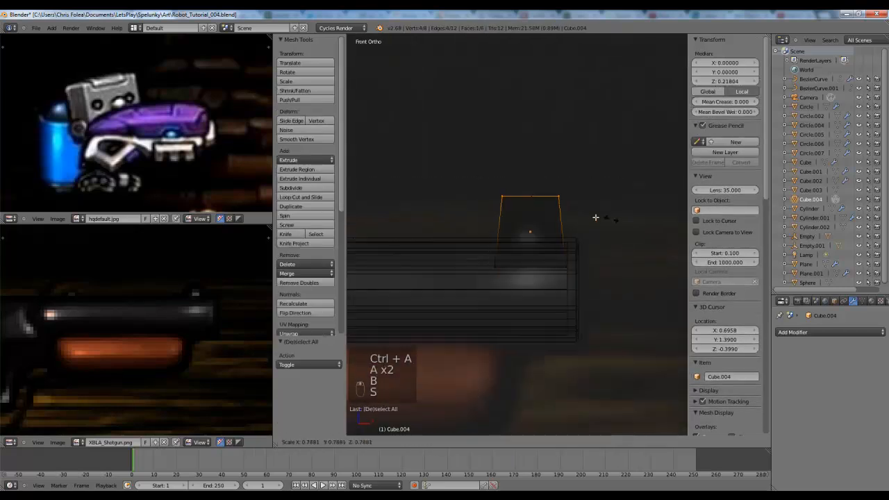
pyautogui.click(538, 212)
# - Add a horizontal loop cut midway up the sight and widen it along X by about 1.347
pyautogui.press('a')
pyautogui.hotkey('ctrl', 'r')
pyautogui.click(549, 223)
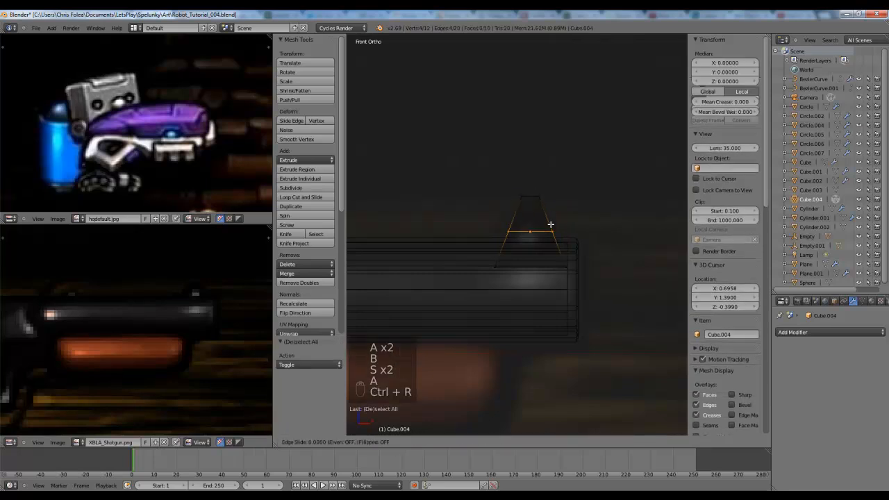
pyautogui.click(552, 224)
pyautogui.press('s')
pyautogui.click(570, 226)
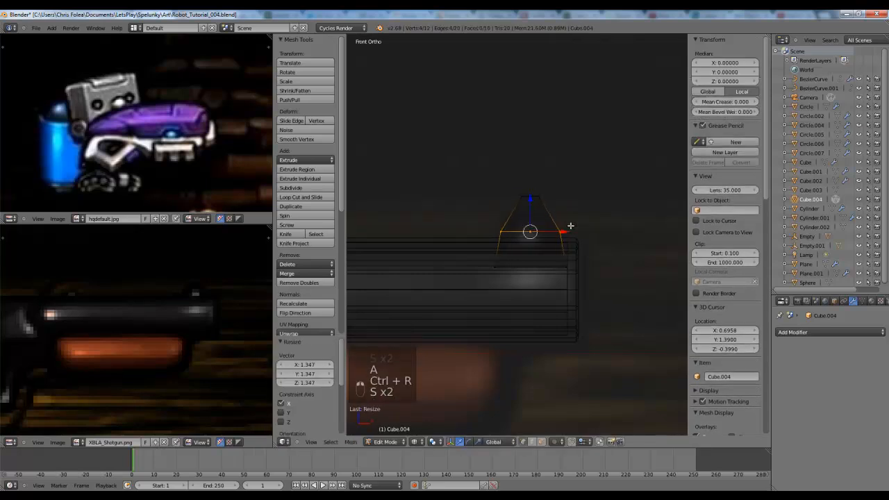
# - Set the sight's Y location to 1.68557 to centre it between the barrels
pyautogui.press('KP_3')
pyautogui.press('Tab')
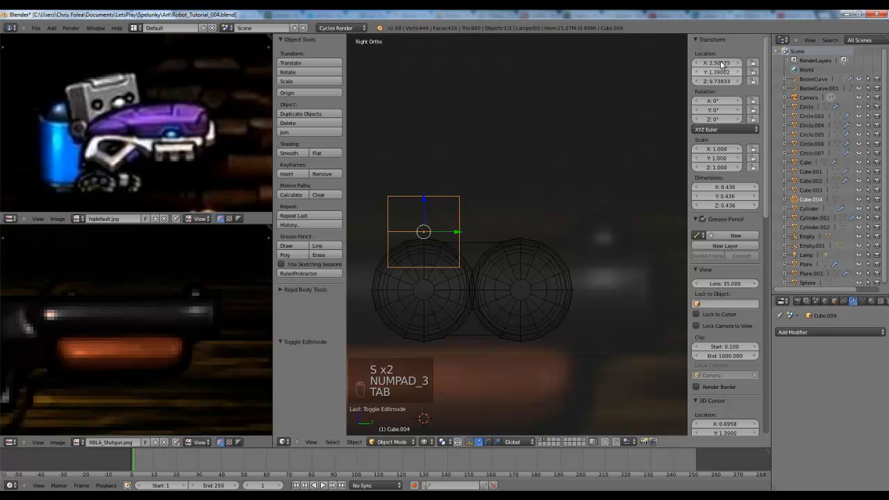
pyautogui.press('Tab')
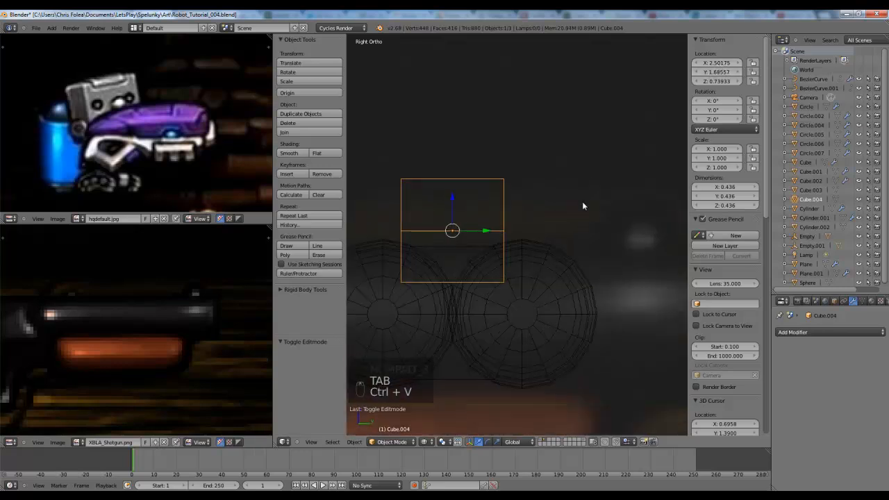
# - Select all of the sight's geometry and narrow it along Y by a factor of about 0.223
pyautogui.press('a')
pyautogui.press('a')
pyautogui.press('a')
pyautogui.press('a')
pyautogui.press('s')
pyautogui.press('y')
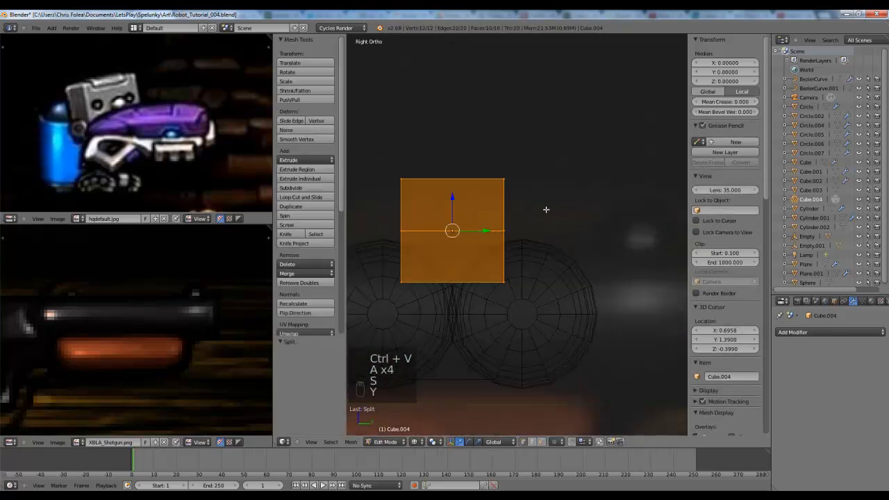
pyautogui.hotkey('ctrl', 'z')
pyautogui.press('s')
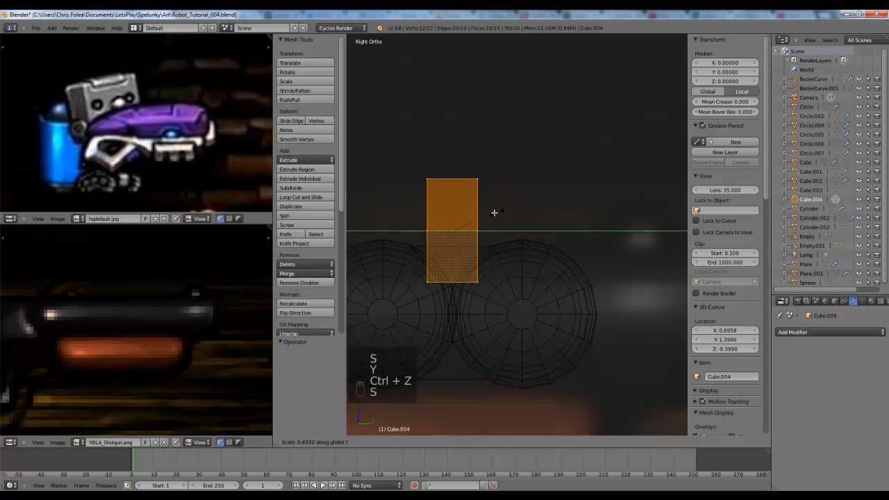
pyautogui.click(470, 218)
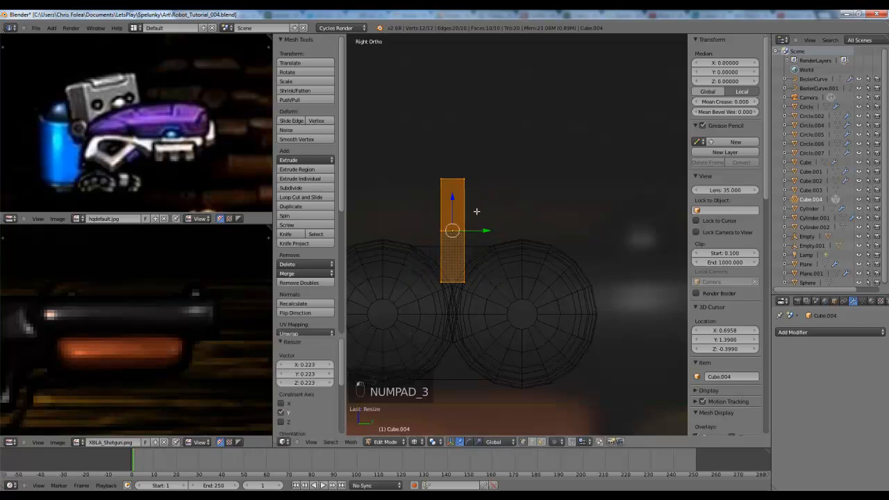
# - Select the sight's top vertices and lower them toward the height of the reference's front sight
pyautogui.press('KP_1')
pyautogui.press('a')
pyautogui.press('a')
pyautogui.press('z')
pyautogui.press('z')
pyautogui.press('z')
pyautogui.moveTo(446, 176); pyautogui.dragTo(567, 201)
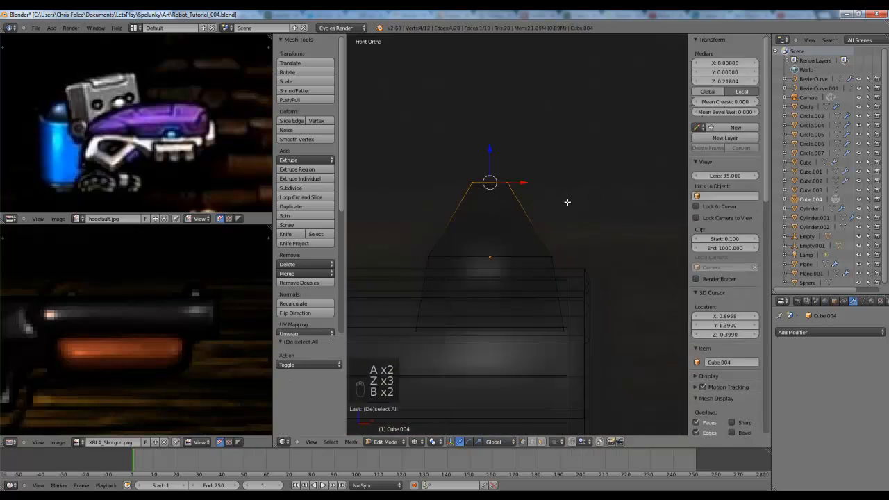
pyautogui.press('g')
pyautogui.click(561, 220)
# - Reposition the sight's middle edge loop and base vertices to follow the reference outline
pyautogui.press('a')
pyautogui.press('b')
pyautogui.moveTo(407, 246); pyautogui.dragTo(600, 279)
pyautogui.press('g')
pyautogui.middleClick(598, 280)
pyautogui.click(593, 282)
pyautogui.press('a')
pyautogui.press('b')
pyautogui.moveTo(402, 259); pyautogui.dragTo(590, 339)
pyautogui.press('g')
pyautogui.click(589, 345)
# - Add a loop cut in the sight's upper section and scale it outward along X to round the profile
pyautogui.press('a')
pyautogui.hotkey('ctrl', 'r')
pyautogui.doubleClick(541, 232)
pyautogui.press('s')
pyautogui.moveTo(560, 234)
pyautogui.mouseDown(button='middle')
pyautogui.moveTo(576, 234)
pyautogui.moveTo(506, 266)
pyautogui.moveTo(576, 299)
pyautogui.moveTo(555, 262)
pyautogui.moveTo(583, 232)
pyautogui.mouseUp(button='middle')
pyautogui.click(587, 235)
# - Apply smooth shading to the front sight and add an Edge Split modifier to it
pyautogui.press('Tab')
pyautogui.scroll(-4, 598, 245)
pyautogui.press('z')
pyautogui.scroll(-2, 602, 249)
pyautogui.scroll(2, 555, 261)
pyautogui.scroll(3, 615, 257)
pyautogui.press('Tab')
pyautogui.press('Tab')
pyautogui.click(830, 332)
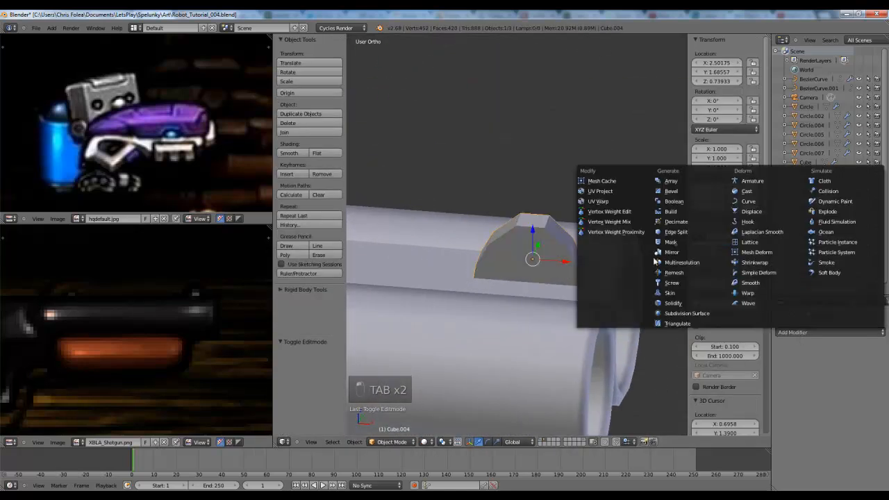
pyautogui.click(286, 153)
pyautogui.click(792, 332)
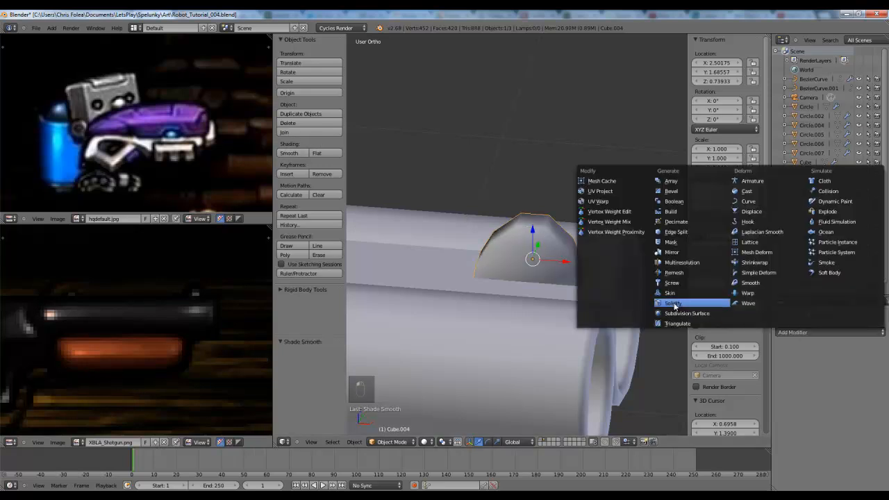
pyautogui.click(664, 233)
pyautogui.moveTo(555, 291); pyautogui.dragTo(491, 239, button='middle')
pyautogui.press('Tab')
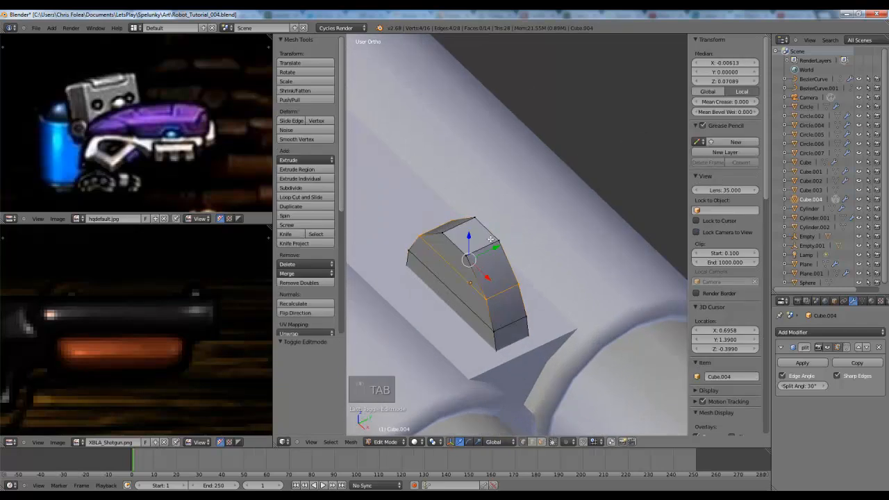
pyautogui.press('a')
pyautogui.press('a')
pyautogui.press('KP_1')
pyautogui.press('z')
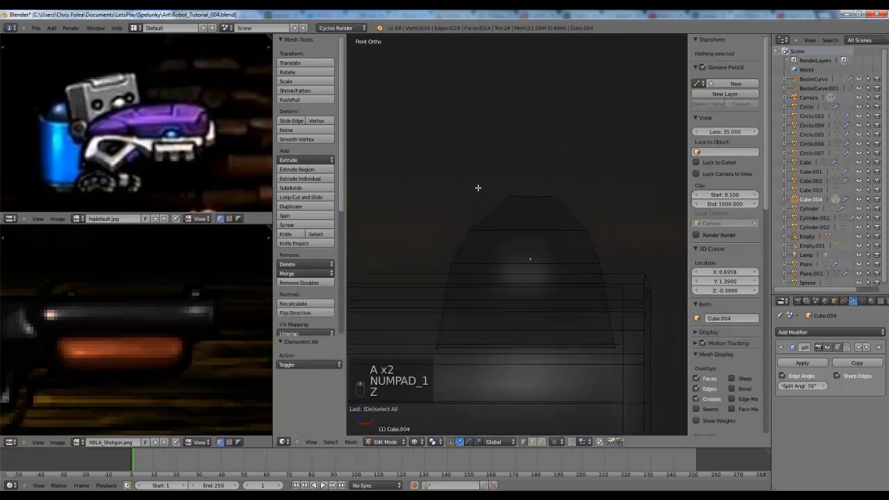
pyautogui.press('b')
pyautogui.press('Tab')
pyautogui.press('z')
# - Add a cube in the front view and place it over the wooden grip in the reference image
pyautogui.scroll(-7, 479, 236)
pyautogui.moveTo(486, 201); pyautogui.dragTo(446, 254, button='middle')
pyautogui.scroll(-2, 473, 271)
pyautogui.press('a')
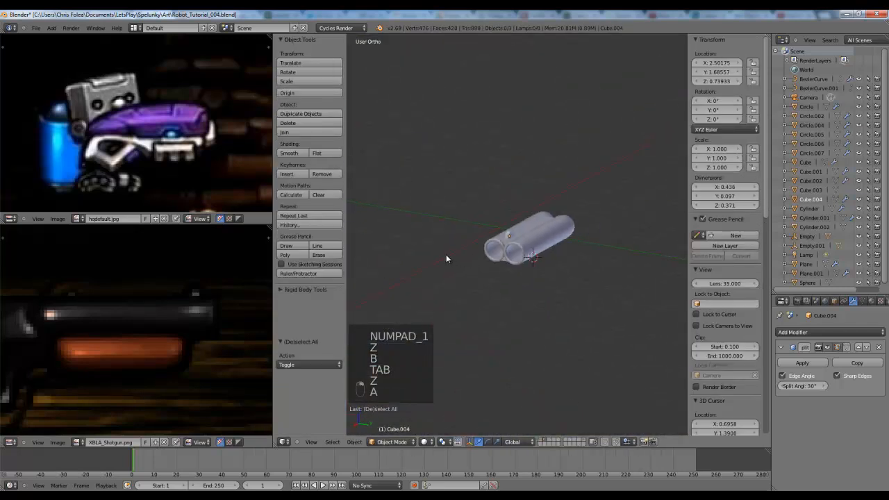
pyautogui.press('KP_1')
pyautogui.press('z')
pyautogui.scroll(5, 582, 225)
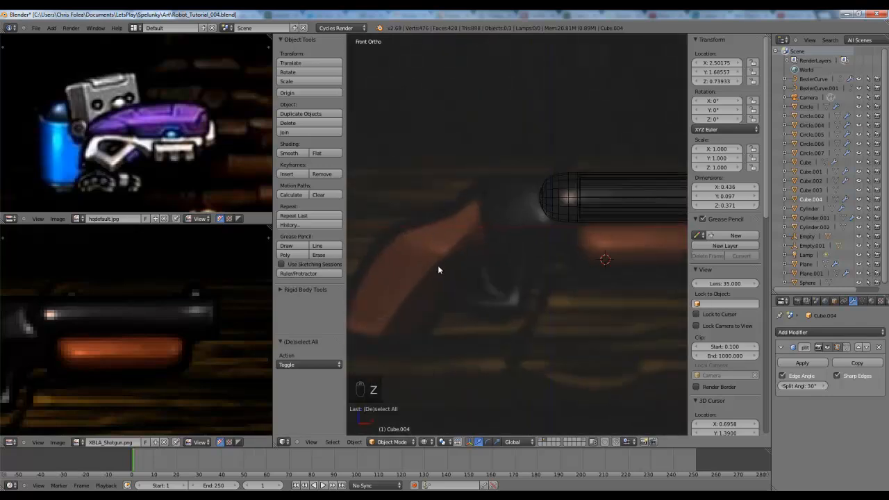
pyautogui.scroll(-2, 440, 265)
pyautogui.keyDown('shift'); pyautogui.moveTo(516, 209); pyautogui.dragTo(521, 244, button='middle'); pyautogui.keyUp('shift')
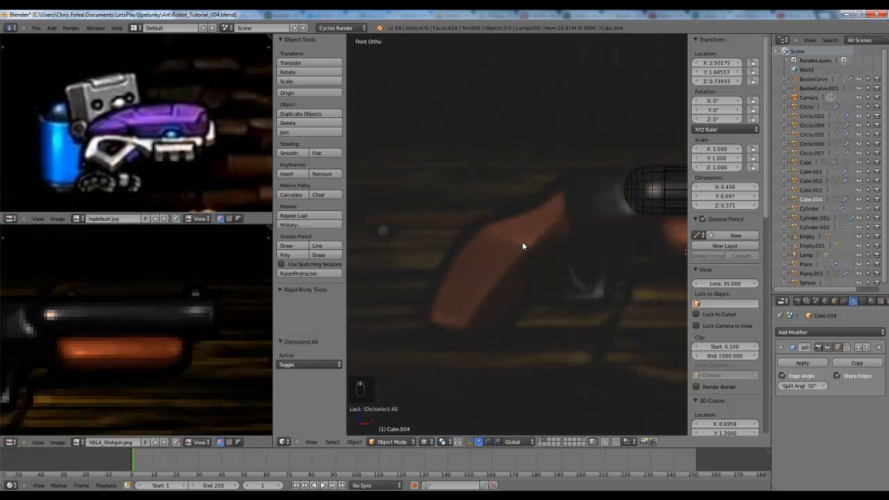
pyautogui.hotkey('shift', 'a')
pyautogui.click(535, 276)
pyautogui.scroll(-2, 526, 270)
pyautogui.press('g')
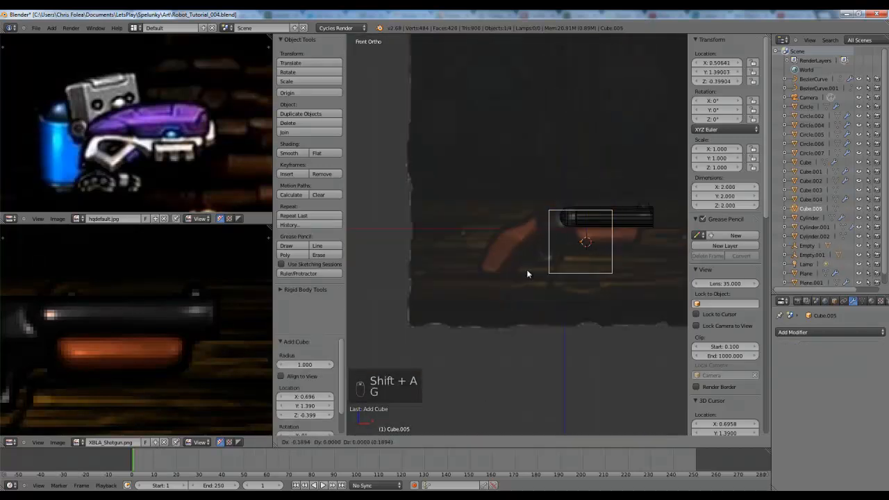
pyautogui.click(489, 271)
# - Rotate the cube about 18.7°, shrink it to about 0.82 units and position it over the grip's lower part
pyautogui.scroll(2, 489, 271)
pyautogui.press('r')
pyautogui.click(581, 325)
pyautogui.press('s')
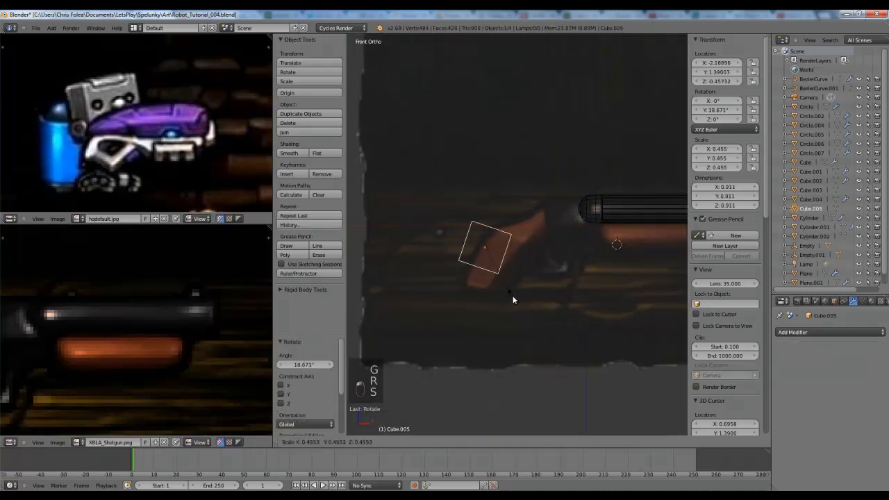
pyautogui.click(512, 296)
pyautogui.press('g')
pyautogui.click(516, 319)
pyautogui.press('s')
pyautogui.click(519, 319)
# - Apply the grip cube's scale and rotation
pyautogui.hotkey('ctrl', 'a')
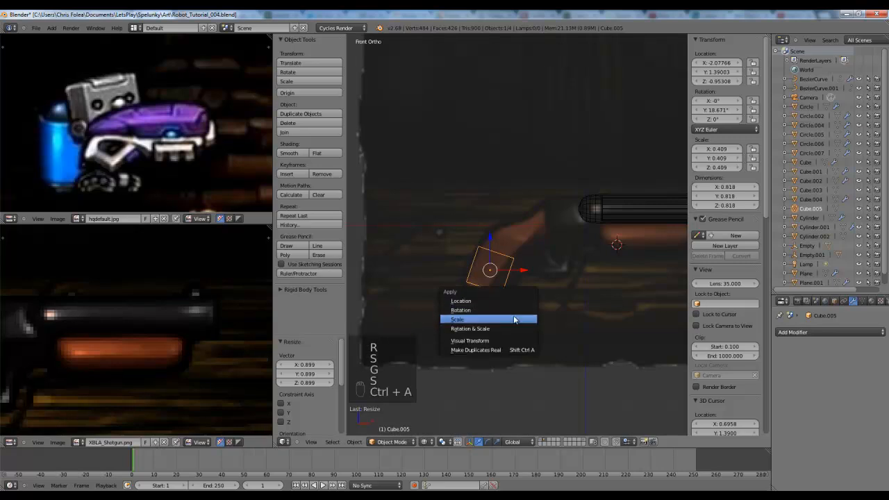
pyautogui.click(514, 317)
pyautogui.hotkey('ctrl', 'a')
# - Select the grip cube's top vertices, then scale and move them up along the reference grip
pyautogui.press('Tab')
pyautogui.press('a')
pyautogui.press('a')
pyautogui.press('b')
pyautogui.moveTo(435, 208); pyautogui.dragTo(575, 275)
pyautogui.press('s')
pyautogui.click(604, 280)
pyautogui.press('g')
pyautogui.click(638, 255)
pyautogui.press('a')
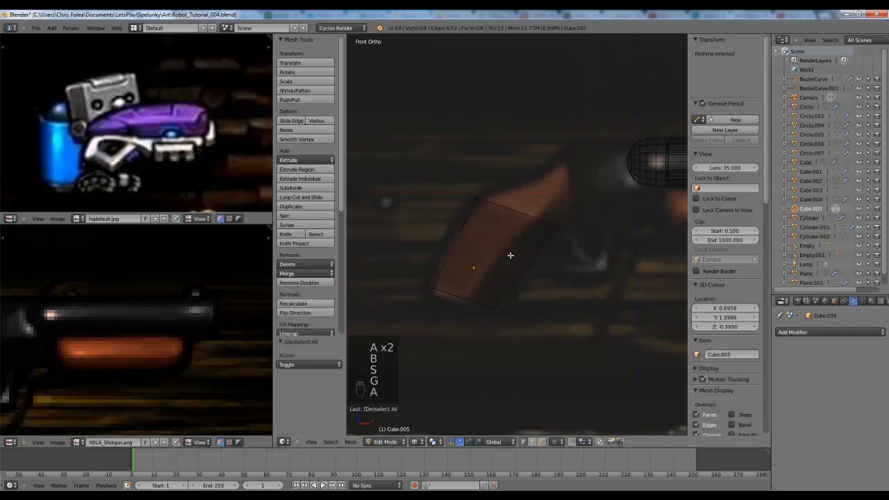
# - Add a loop cut across the middle of the grip and shift it to follow the reference's curve
pyautogui.hotkey('ctrl', 'r')
pyautogui.doubleClick(522, 264)
pyautogui.press('g')
pyautogui.click(518, 263)
pyautogui.press('a')
# - Scale and move the grip's bottom vertices toward the reference's butt end, and adjust the middle edge loop to the outline
pyautogui.press('b')
pyautogui.moveTo(404, 274); pyautogui.dragTo(534, 327)
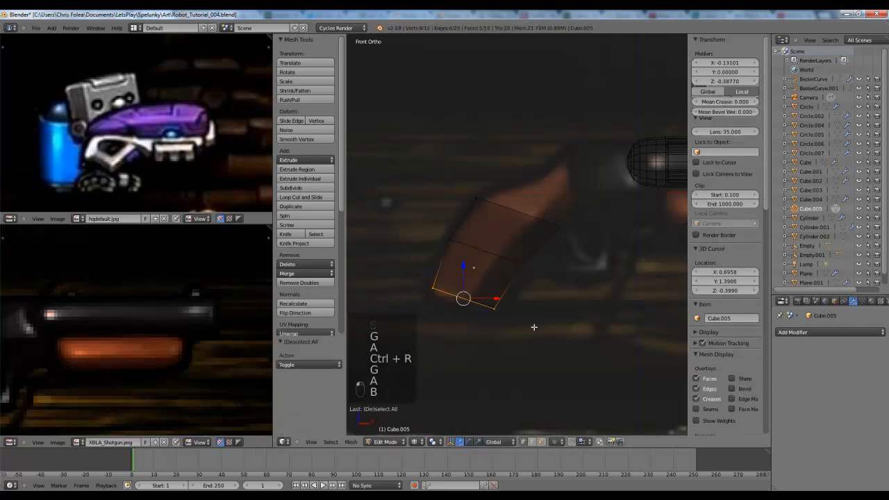
pyautogui.press('g')
pyautogui.click(530, 332)
pyautogui.press('g')
pyautogui.press('g')
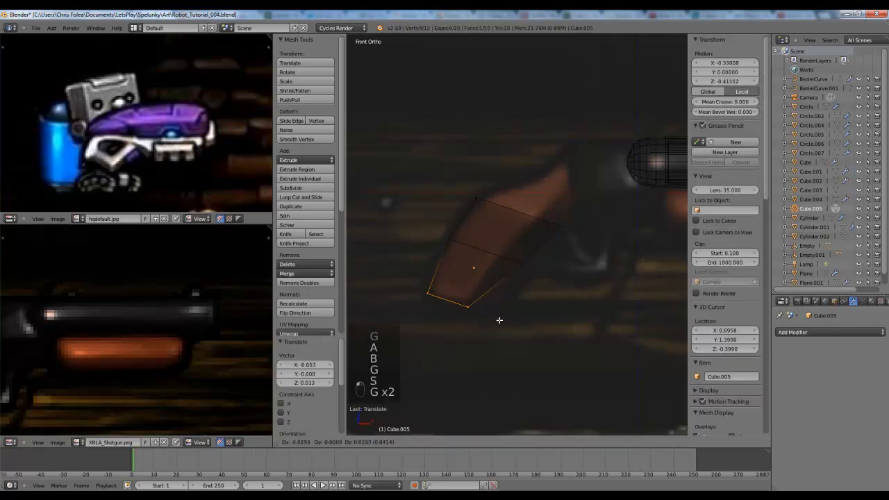
pyautogui.press('a')
pyautogui.click(554, 272)
# - Reselect the grip's bottom vertices and refine their scale and position against the reference's butt end
pyautogui.press('a')
pyautogui.press('b')
pyautogui.moveTo(411, 278); pyautogui.dragTo(521, 322)
pyautogui.press('s')
pyautogui.click(538, 329)
pyautogui.press('g')
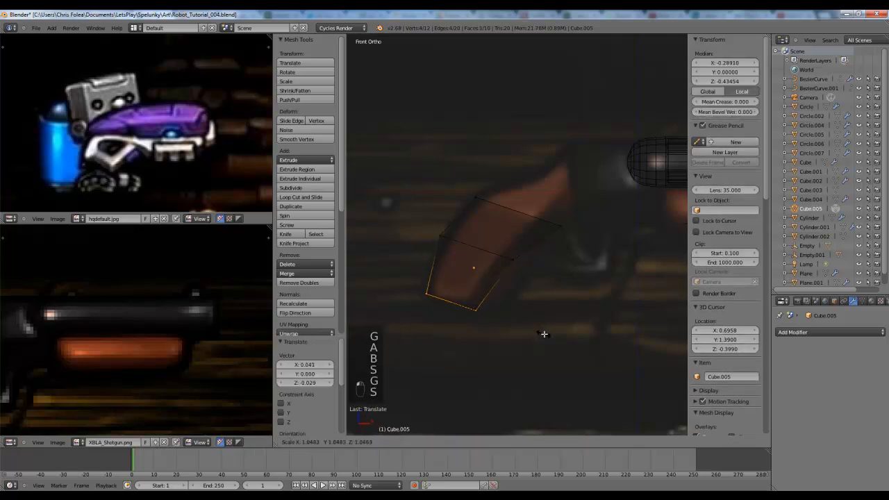
pyautogui.click(544, 334)
pyautogui.press('a')
# - Select the grip's top vertices, then narrow and reposition them to match the reference's width
pyautogui.keyDown('shift'); pyautogui.moveTo(537, 263); pyautogui.dragTo(527, 289, button='middle'); pyautogui.keyUp('shift')
pyautogui.press('b')
pyautogui.moveTo(440, 198); pyautogui.dragTo(529, 244)
pyautogui.press('a')
pyautogui.press('b')
pyautogui.moveTo(436, 208); pyautogui.dragTo(585, 261)
pyautogui.press('s')
pyautogui.click(567, 252)
pyautogui.press('a')
# - Add one loop cut in the grip's upper segment and one in its lower segment, shifting both to follow the curve
pyautogui.hotkey('ctrl', 'r')
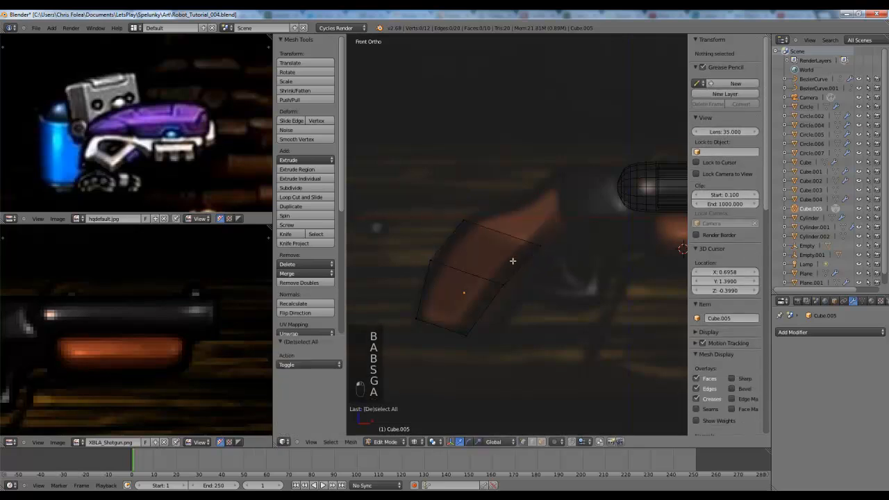
pyautogui.click(512, 258)
pyautogui.click(518, 264)
pyautogui.click(517, 263)
pyautogui.press('a')
pyautogui.hotkey('ctrl', 'r')
pyautogui.click(494, 298)
pyautogui.press('g')
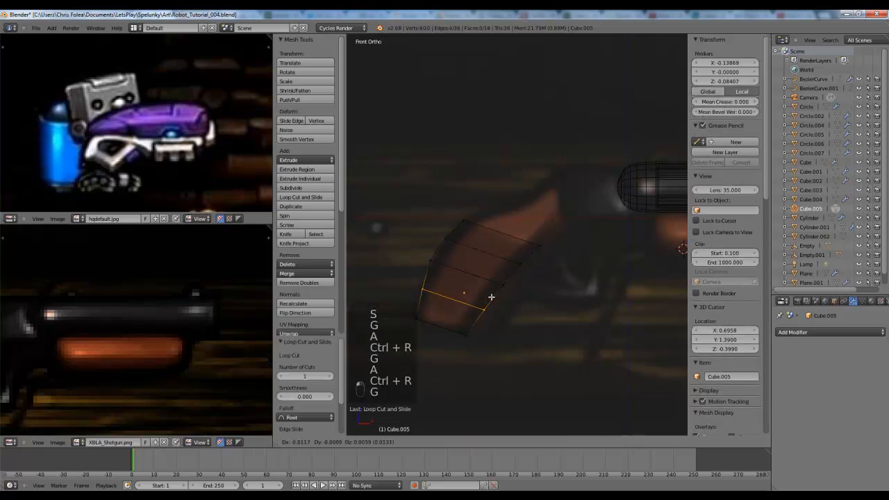
pyautogui.click(492, 297)
# - Check the grip's shape in solid shading, comparing it with the reference and the barrels
pyautogui.press('Tab')
pyautogui.press('z')
pyautogui.scroll(-3, 560, 252)
pyautogui.press('z')
pyautogui.press('z')
pyautogui.press('Tab')
pyautogui.press('a')
pyautogui.press('a')
pyautogui.scroll(4, 560, 247)
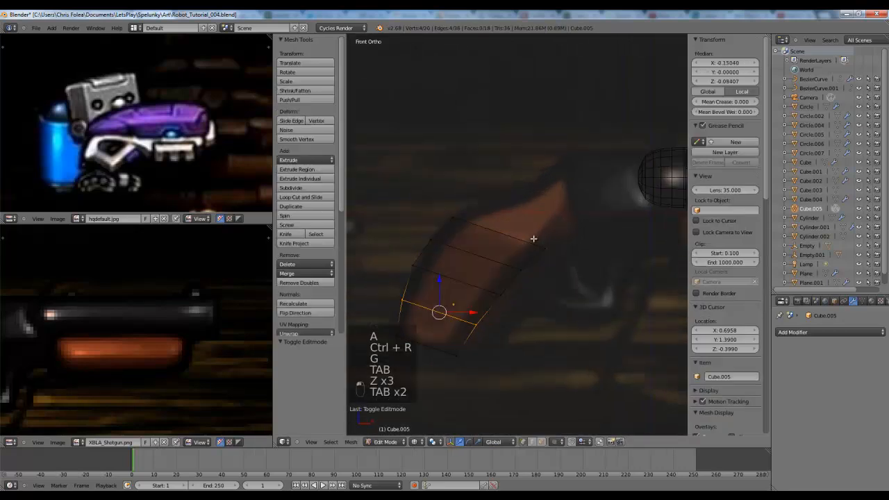
# - Extrude the grip's top edge toward the barrels, then rotate, scale and position the new end over the reference's neck
pyautogui.press('a')
pyautogui.moveTo(445, 203); pyautogui.dragTo(472, 222)
pyautogui.press('b')
pyautogui.moveTo(532, 238); pyautogui.dragTo(567, 262)
pyautogui.press('e')
pyautogui.click(632, 213)
pyautogui.press('r')
pyautogui.click(586, 313)
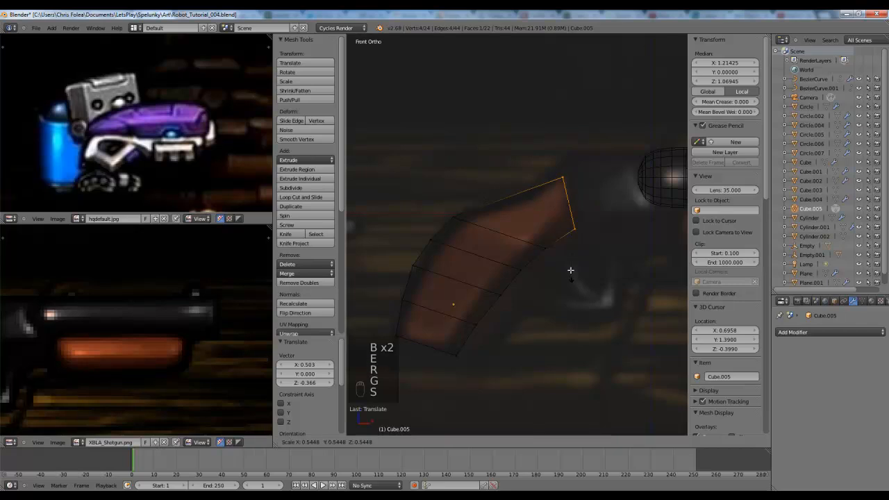
pyautogui.press('g')
pyautogui.click(575, 253)
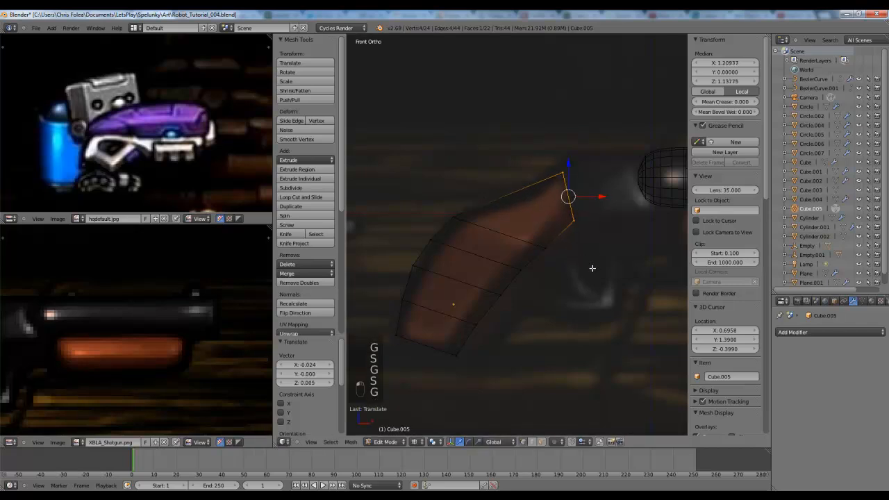
pyautogui.click(593, 279)
pyautogui.press('a')
# - Add a loop cut in the extruded neck section, scale it down and move it onto the reference outline
pyautogui.hotkey('ctrl', 'r')
pyautogui.doubleClick(523, 217)
pyautogui.press('s')
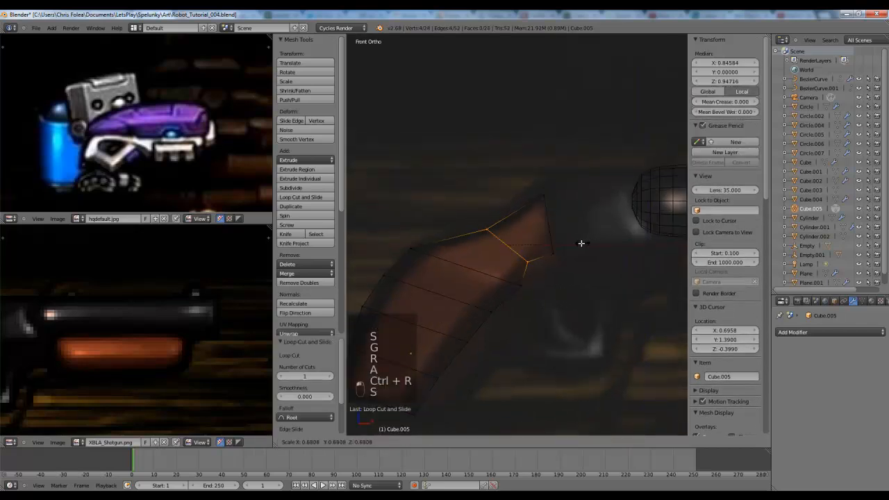
pyautogui.click(582, 243)
pyautogui.press('g')
pyautogui.click(589, 245)
pyautogui.press('a')
# - Add two more loop cuts in the neck section and scale each one to fit the reference outline
pyautogui.hotkey('ctrl', 'r')
pyautogui.doubleClick(519, 216)
pyautogui.press('s')
pyautogui.click(591, 234)
pyautogui.press('a')
pyautogui.hotkey('ctrl', 'r')
pyautogui.doubleClick(470, 237)
pyautogui.press('s')
pyautogui.click(563, 250)
pyautogui.press('a')
# - Add a loop cut just below the grip's bend, scale it up by about 1.055 and slide it toward the neck
pyautogui.keyDown('shift'); pyautogui.moveTo(553, 236); pyautogui.dragTo(568, 198, button='middle'); pyautogui.keyUp('shift')
pyautogui.scroll(2, 564, 208)
pyautogui.hotkey('ctrl', 'r')
pyautogui.doubleClick(535, 270)
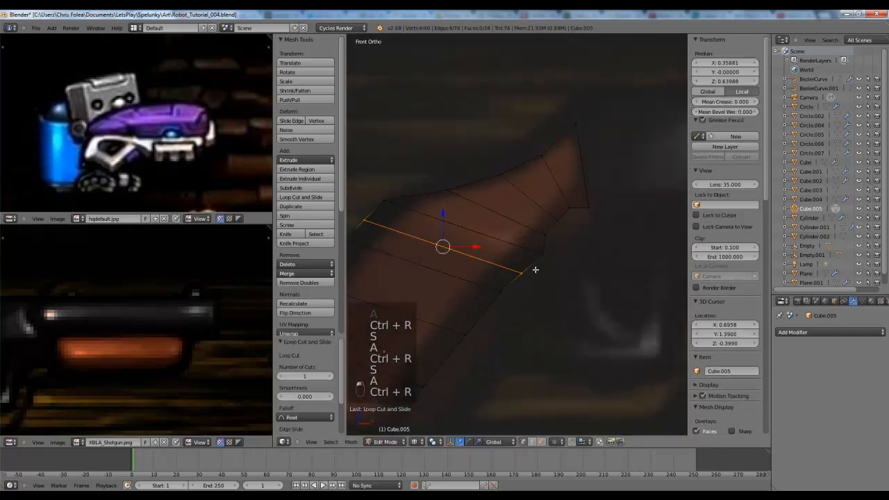
pyautogui.press('s')
pyautogui.click(539, 273)
pyautogui.press('g')
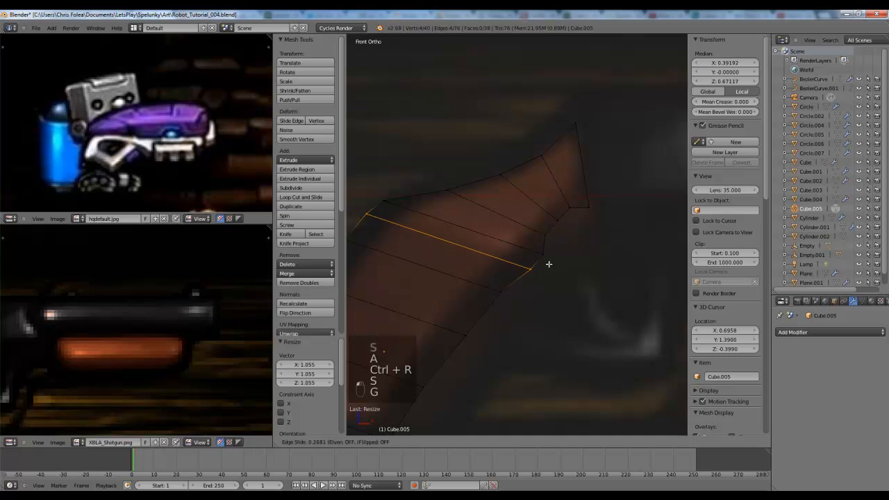
pyautogui.click(548, 265)
pyautogui.press('a')
# - Slide the edge loop at the grip's bend, and rotate and scale the loop above it toward the reference outline
pyautogui.keyDown('shift'); pyautogui.moveTo(462, 284); pyautogui.dragTo(491, 317, button='middle'); pyautogui.keyUp('shift')
pyautogui.keyDown('alt'); pyautogui.rightClick(500, 264); pyautogui.keyUp('alt')
pyautogui.press('g')
pyautogui.press('g')
pyautogui.click(501, 264)
pyautogui.press('a')
pyautogui.keyDown('alt'); pyautogui.rightClick(536, 258); pyautogui.keyUp('alt')
pyautogui.rightClick(532, 264)
pyautogui.press('r')
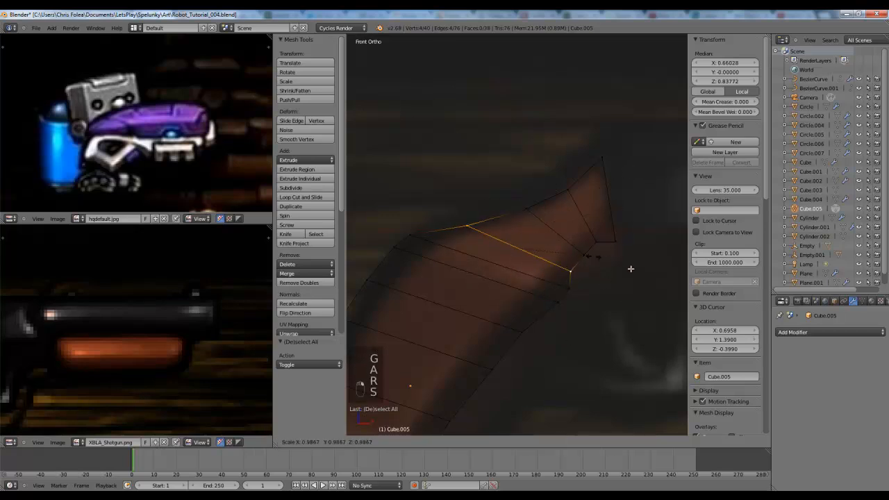
pyautogui.rightClick(592, 275)
# - Set the grip object's Y location to 1.68557 to line it up with the barrels
pyautogui.scroll(-4, 563, 258)
pyautogui.press('Tab')
pyautogui.press('z')
pyautogui.scroll(-4, 556, 251)
pyautogui.moveTo(556, 252)
pyautogui.mouseDown(button='middle')
pyautogui.moveTo(555, 271)
pyautogui.moveTo(655, 278)
pyautogui.moveTo(540, 260)
pyautogui.mouseUp(button='middle')
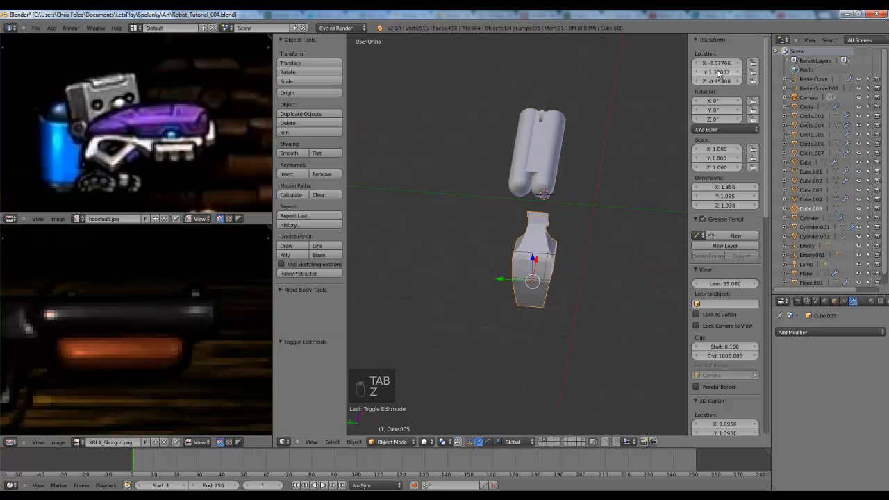
pyautogui.write('1.68557')
pyautogui.press('a')
# - Select the edge loop around the middle of the grip's lower body and scale it slightly inward
pyautogui.moveTo(657, 109); pyautogui.dragTo(502, 162, button='middle')
pyautogui.press('KP_3')
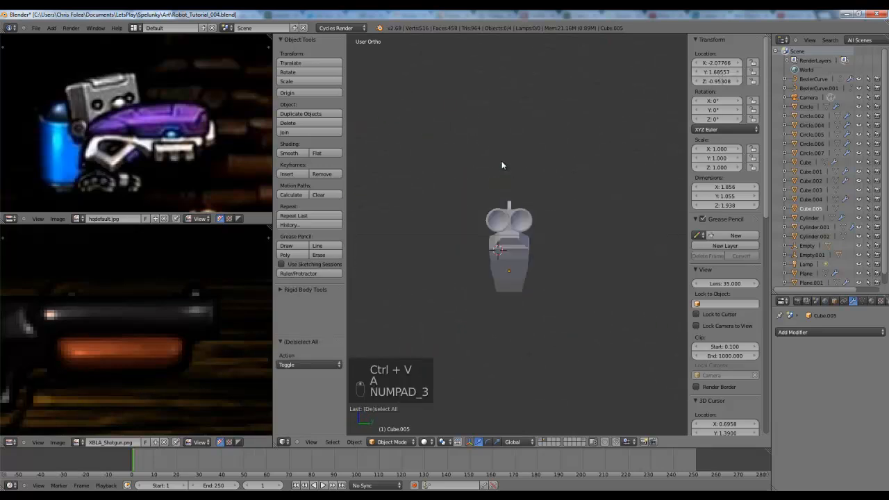
pyautogui.press('z')
pyautogui.press('KP_1')
pyautogui.press('z')
pyautogui.press('Tab')
pyautogui.scroll(5, 504, 252)
pyautogui.moveTo(504, 253); pyautogui.dragTo(643, 277, button='middle')
pyautogui.press('a')
pyautogui.press('a')
pyautogui.keyDown('alt'); pyautogui.rightClick(581, 263); pyautogui.keyUp('alt')
pyautogui.press('s')
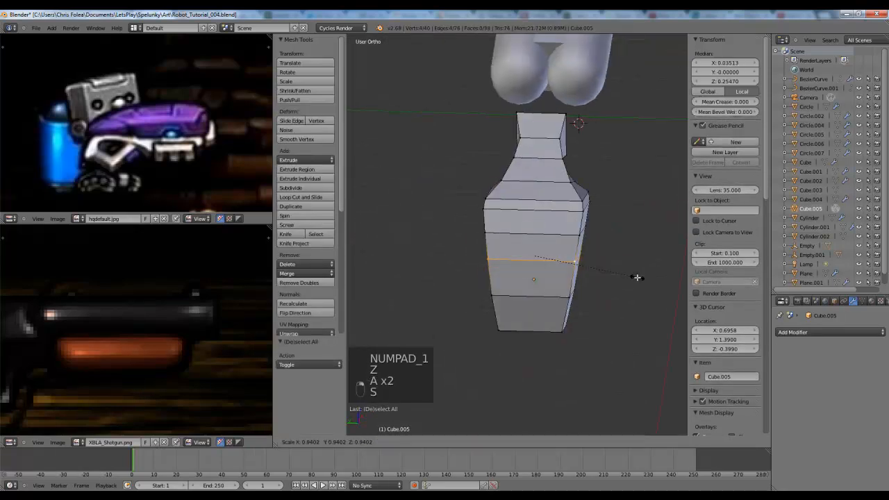
pyautogui.click(636, 277)
pyautogui.press('a')
# - Scale the edge loop nearest the grip's butt end to even out the taper
pyautogui.keyDown('alt'); pyautogui.rightClick(572, 298); pyautogui.keyUp('alt')
pyautogui.press('s')
pyautogui.click(638, 288)
pyautogui.press('a')
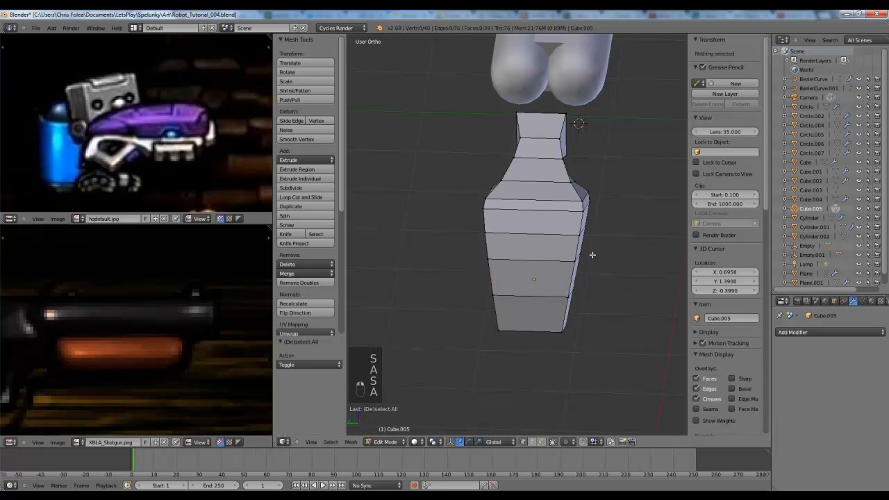
# - Compare the grip's silhouette with the reference image in front view, in both solid and wireframe display
pyautogui.press('KP_3')
pyautogui.press('z')
pyautogui.press('KP_1')
pyautogui.press('z')
pyautogui.press('Tab')
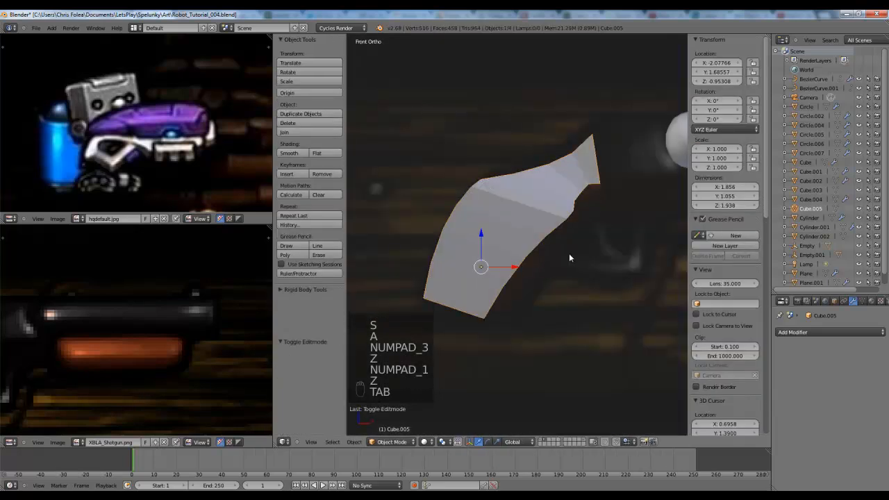
pyautogui.press('z')
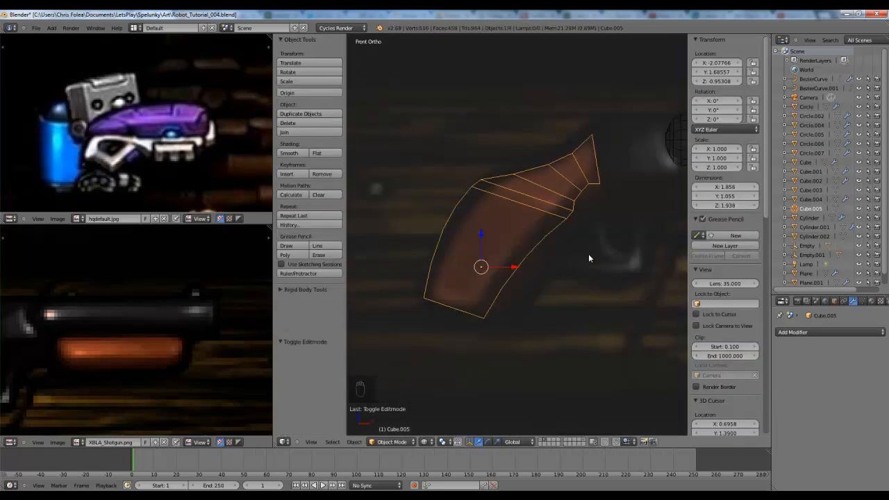
pyautogui.moveTo(588, 255); pyautogui.dragTo(567, 281, button='middle')
pyautogui.scroll(2, 567, 282)
pyautogui.press('KP_1')
pyautogui.keyDown('shift'); pyautogui.moveTo(498, 210); pyautogui.dragTo(384, 279, button='middle'); pyautogui.keyUp('shift')
pyautogui.keyDown('shift'); pyautogui.moveTo(528, 212); pyautogui.dragTo(523, 248, button='middle'); pyautogui.keyUp('shift')
pyautogui.scroll(1, 524, 249)
# - Select the vertices at the grip's barrel-side end and move the end outward beyond the reference outline
pyautogui.press('Tab')
pyautogui.press('a')
pyautogui.press('a')
pyautogui.press('a')
pyautogui.press('a')
pyautogui.click(541, 167)
pyautogui.press('b')
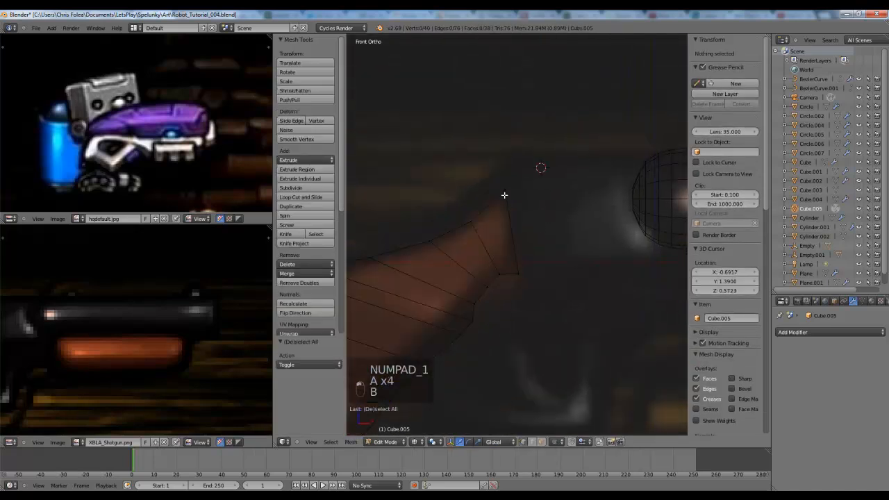
pyautogui.moveTo(517, 180); pyautogui.dragTo(497, 201)
pyautogui.press('b')
pyautogui.press('g')
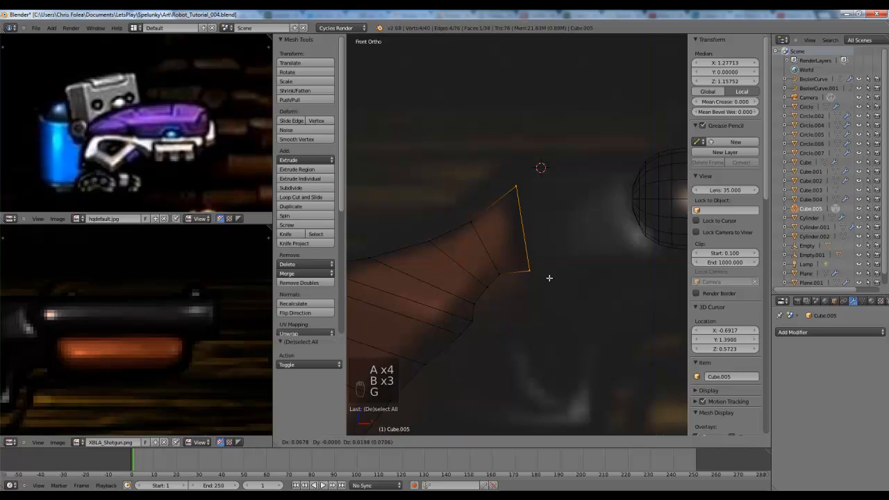
pyautogui.click(546, 273)
# - Add a Subdivision Surface modifier to the grip with 2 view subdivisions
pyautogui.press('Tab')
pyautogui.press('z')
pyautogui.click(826, 333)
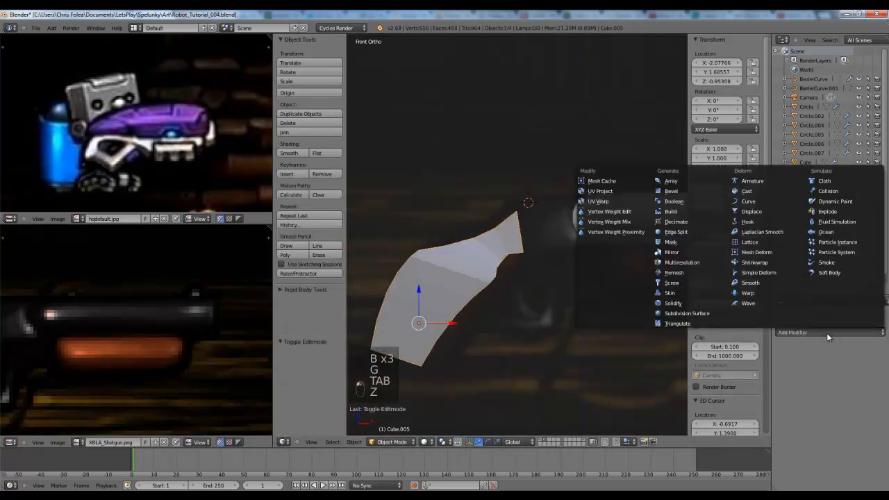
pyautogui.click(684, 313)
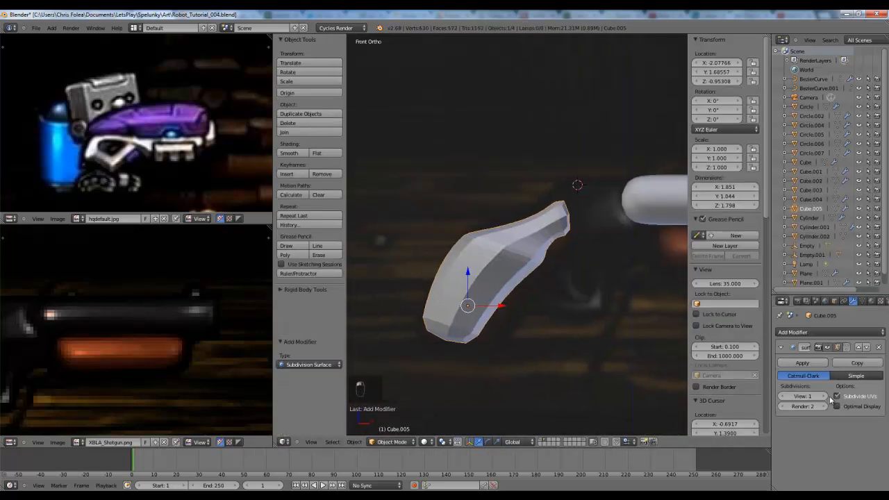
pyautogui.click(825, 397)
# - Cut two lengthwise edge loops into the grip, one close to each side, to sharpen its long edges
pyautogui.moveTo(467, 294); pyautogui.dragTo(532, 312, button='middle')
pyautogui.press('Tab')
pyautogui.press('a')
pyautogui.press('a')
pyautogui.hotkey('ctrl', 'r')
pyautogui.click(531, 285)
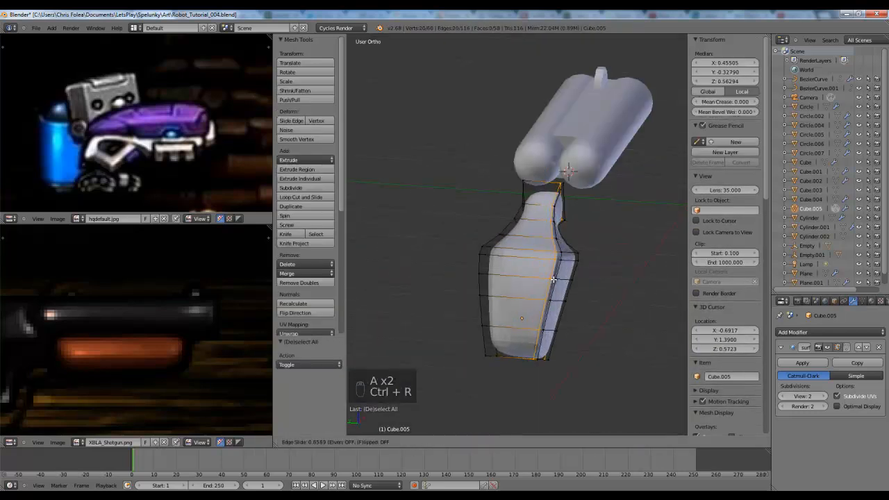
pyautogui.click(553, 279)
pyautogui.hotkey('ctrl', 'r')
pyautogui.click(513, 268)
# - Add an edge loop close to the grip's butt end and another close to its barrel-side end
pyautogui.hotkey('ctrl', 'r')
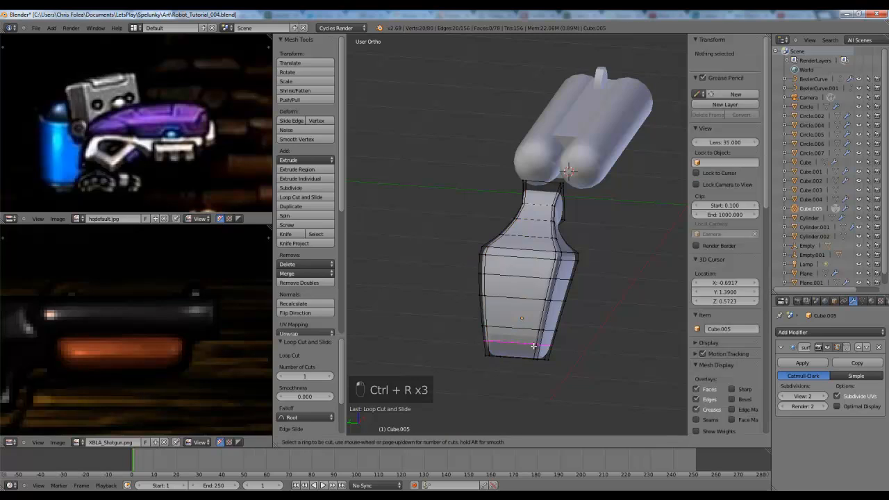
pyautogui.click(526, 342)
pyautogui.press('KP_3')
pyautogui.press('z')
pyautogui.press('KP_1')
pyautogui.hotkey('ctrl', 'r')
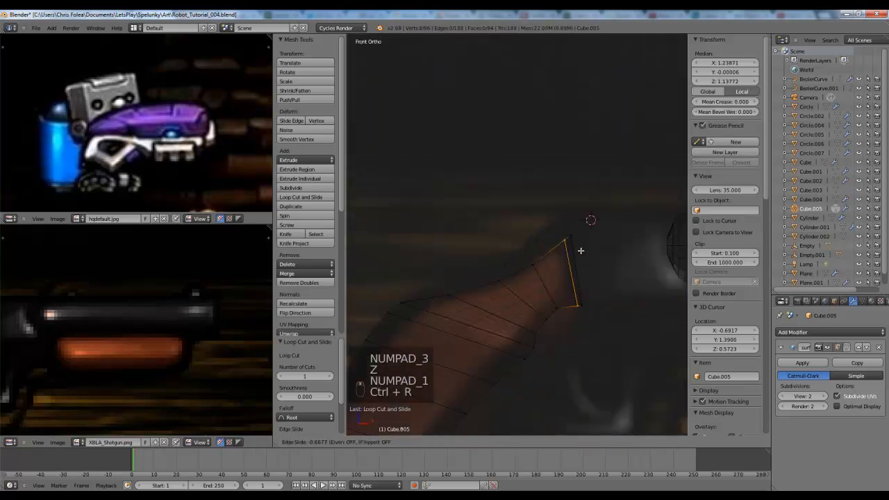
pyautogui.press('Tab')
# - Apply smooth shading to the grip
pyautogui.press('z')
pyautogui.moveTo(579, 256)
pyautogui.mouseDown(button='middle')
pyautogui.moveTo(570, 308)
pyautogui.moveTo(664, 309)
pyautogui.moveTo(593, 303)
pyautogui.mouseUp(button='middle')
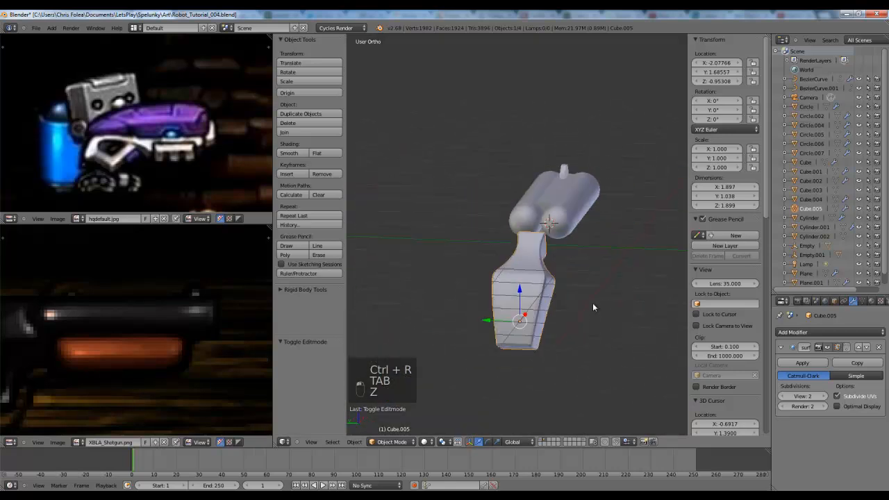
pyautogui.moveTo(501, 219); pyautogui.dragTo(535, 263, button='middle')
pyautogui.press('KP_Enter')
pyautogui.press('KP_3')
pyautogui.press('KP_1')
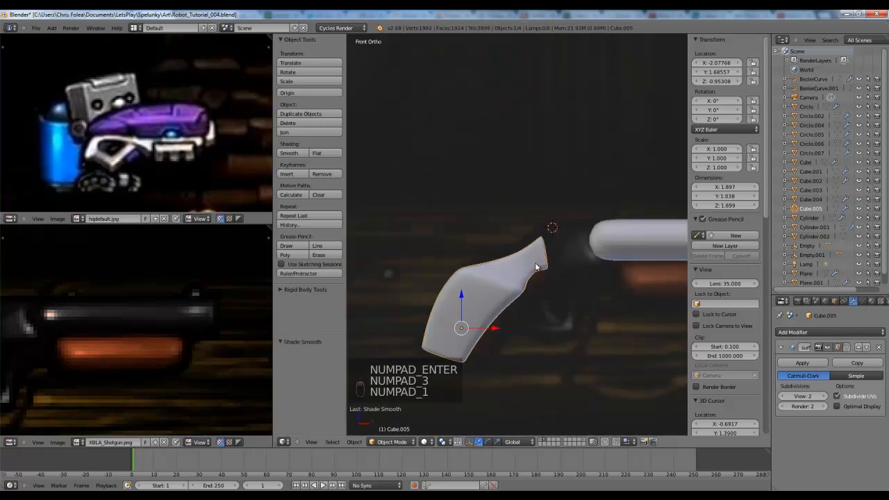
# - Check the smoothed grip against the reference and the barrels in top and front views
pyautogui.press('z')
pyautogui.scroll(5, 475, 249)
pyautogui.moveTo(539, 260)
pyautogui.keyDown('shift'); pyautogui.mouseDown(button='middle')
pyautogui.moveTo(480, 248)
pyautogui.moveTo(578, 232)
pyautogui.moveTo(517, 238)
pyautogui.moveTo(518, 298)
pyautogui.moveTo(515, 272)
pyautogui.mouseUp(button='middle'); pyautogui.keyUp('shift')
pyautogui.scroll(-4, 576, 234)
pyautogui.press('z')
pyautogui.press('z')
pyautogui.press('a')
pyautogui.scroll(3, 554, 249)
pyautogui.scroll(-4, 507, 232)
pyautogui.press('KP_7')
pyautogui.press('z')
pyautogui.press('z')
pyautogui.press('KP_1')
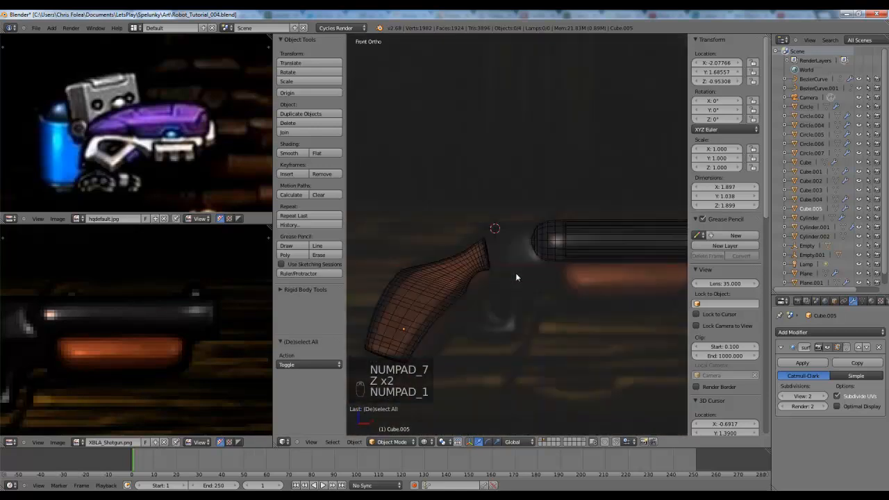
# - Add a cube for the receiver and move it into the gap between the grip and the barrels
pyautogui.scroll(2, 515, 272)
pyautogui.hotkey('shift', 'a')
pyautogui.click(546, 274)
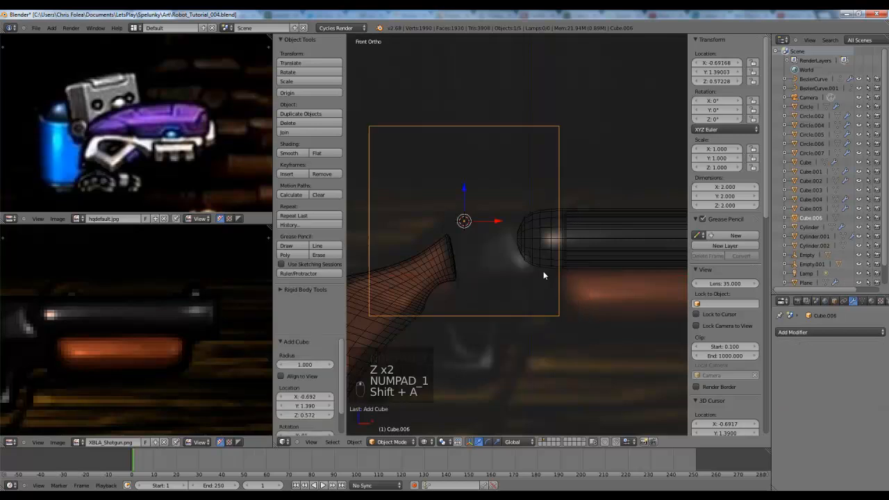
pyautogui.scroll(-3, 551, 270)
pyautogui.press('g')
pyautogui.click(561, 286)
# - Scale the receiver cube's mesh down along Z to roughly the height of the barrels
pyautogui.press('Tab')
pyautogui.press('a')
pyautogui.press('a')
pyautogui.press('a')
pyautogui.press('a')
pyautogui.press('s')
pyautogui.press('z')
pyautogui.press('z')
pyautogui.press('s')
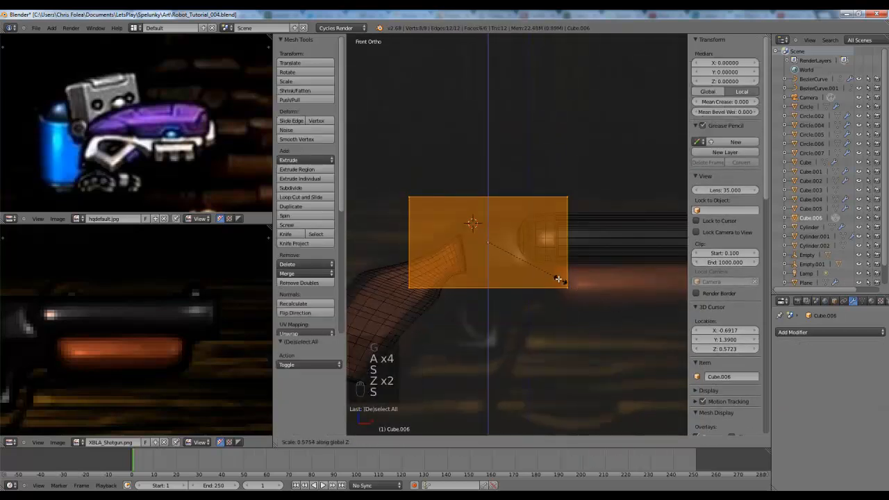
pyautogui.click(535, 262)
# - Move the receiver's barrel-side end back to the rear of the barrels and adjust its upper corner
pyautogui.press('a')
pyautogui.press('b')
pyautogui.moveTo(546, 189); pyautogui.dragTo(591, 306)
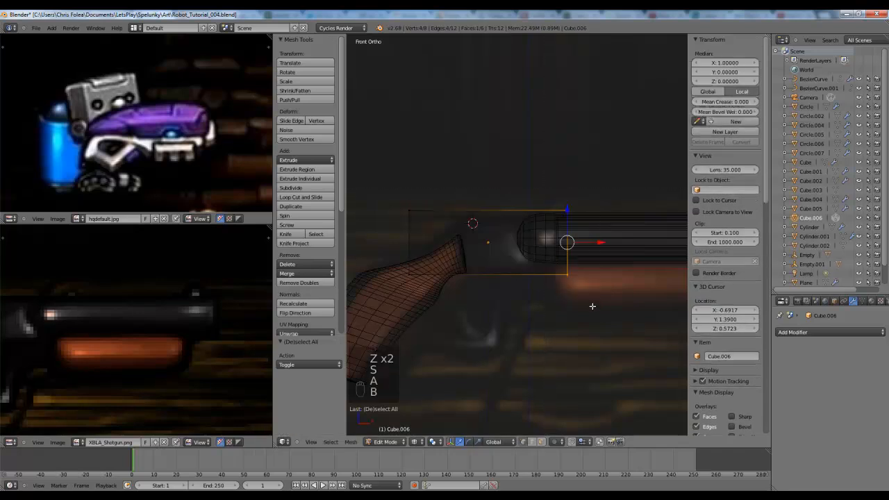
pyautogui.press('g')
pyautogui.click(567, 305)
pyautogui.press('a')
pyautogui.press('b')
pyautogui.moveTo(512, 189); pyautogui.dragTo(549, 233)
pyautogui.press('g')
pyautogui.click(544, 240)
pyautogui.press('a')
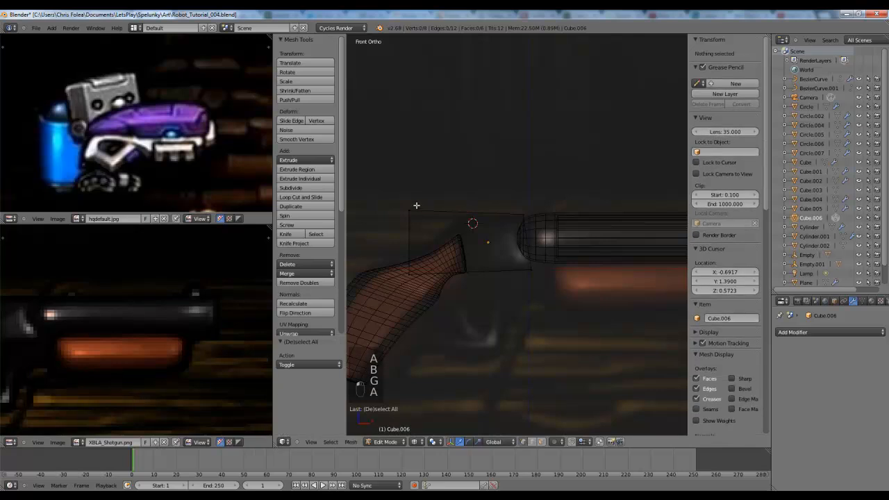
# - Move the receiver's upper and lower grip-side corners inward toward the end of the grip
pyautogui.moveTo(407, 211); pyautogui.dragTo(423, 225)
pyautogui.press('g')
pyautogui.click(476, 245)
pyautogui.scroll(4, 475, 249)
pyautogui.press('g')
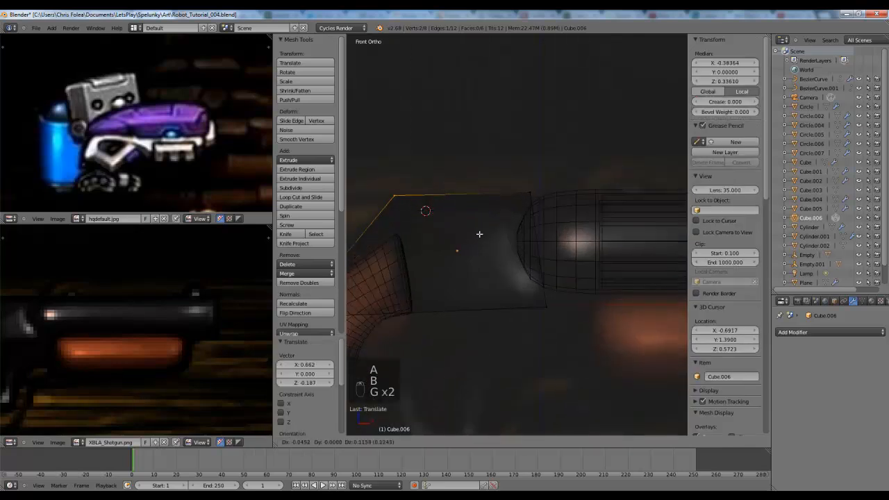
pyautogui.keyDown('shift'); pyautogui.moveTo(414, 268); pyautogui.dragTo(581, 237, button='middle'); pyautogui.keyUp('shift')
pyautogui.press('a')
pyautogui.press('b')
pyautogui.moveTo(514, 316); pyautogui.dragTo(515, 317)
pyautogui.press('g')
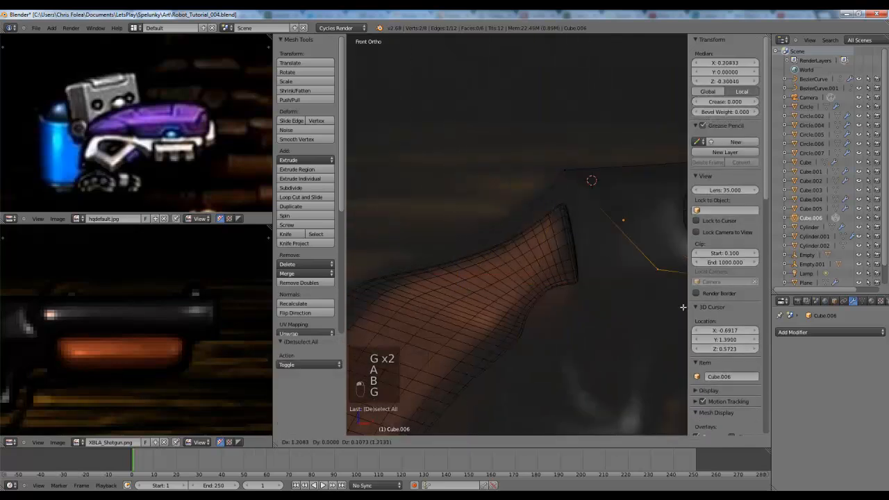
pyautogui.click(641, 329)
# - Refine the receiver's two grip-side corners so that its end slants parallel to the grip's end
pyautogui.press('a')
pyautogui.press('b')
pyautogui.moveTo(542, 159); pyautogui.dragTo(600, 194)
pyautogui.press('g')
pyautogui.click(580, 200)
pyautogui.press('a')
pyautogui.press('b')
pyautogui.moveTo(560, 288); pyautogui.dragTo(596, 307)
pyautogui.press('g')
pyautogui.click(591, 303)
pyautogui.press('a')
# - Raise and rotate the upper vertices of the grip's neck to meet the receiver's slanted end
pyautogui.press('Tab')
pyautogui.rightClick(543, 229)
pyautogui.press('Tab')
pyautogui.press('a')
pyautogui.press('b')
pyautogui.moveTo(512, 174); pyautogui.dragTo(613, 247)
pyautogui.press('g')
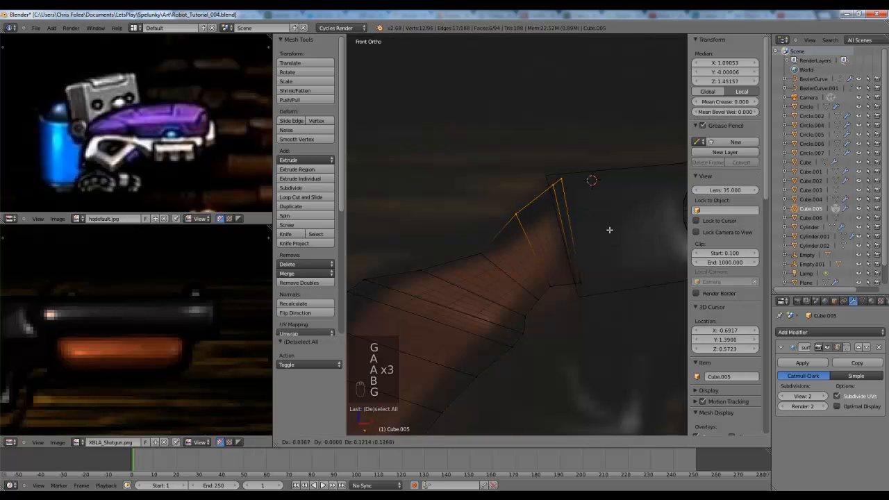
pyautogui.click(608, 221)
pyautogui.press('g')
pyautogui.click(607, 221)
pyautogui.press('Tab')
# - Cut a centred vertical edge loop through the middle of the receiver block
pyautogui.rightClick(586, 173)
pyautogui.press('Tab')
pyautogui.keyDown('shift'); pyautogui.moveTo(615, 181); pyautogui.dragTo(532, 212, button='middle'); pyautogui.keyUp('shift')
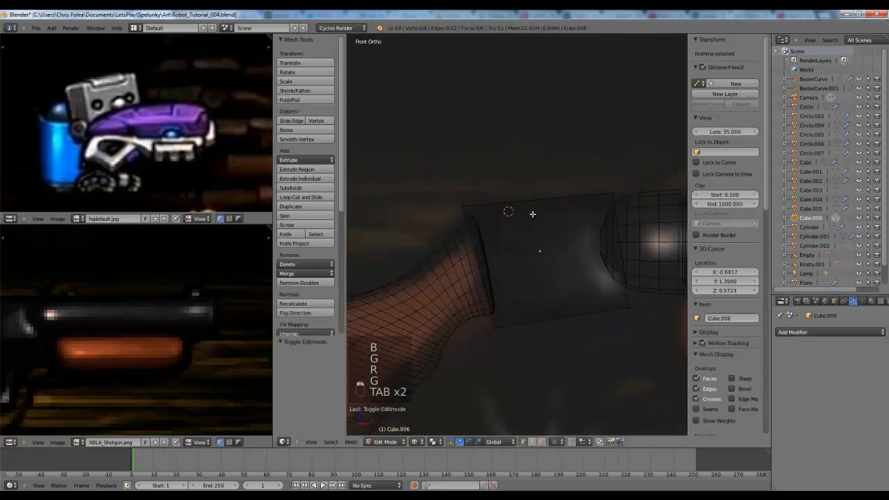
pyautogui.press('a')
pyautogui.press('a')
pyautogui.hotkey('ctrl', 'r')
pyautogui.click(531, 201)
pyautogui.rightClick(530, 202)
# - Lower the receiver's upper grip-side corner and move the middle loop's top vertices toward the grip to form a bevelled shoulder
pyautogui.press('a')
pyautogui.press('b')
pyautogui.moveTo(445, 187); pyautogui.dragTo(484, 233)
pyautogui.press('g')
pyautogui.click(485, 239)
pyautogui.press('a')
pyautogui.press('b')
pyautogui.moveTo(513, 189); pyautogui.dragTo(561, 219)
pyautogui.press('g')
pyautogui.click(524, 213)
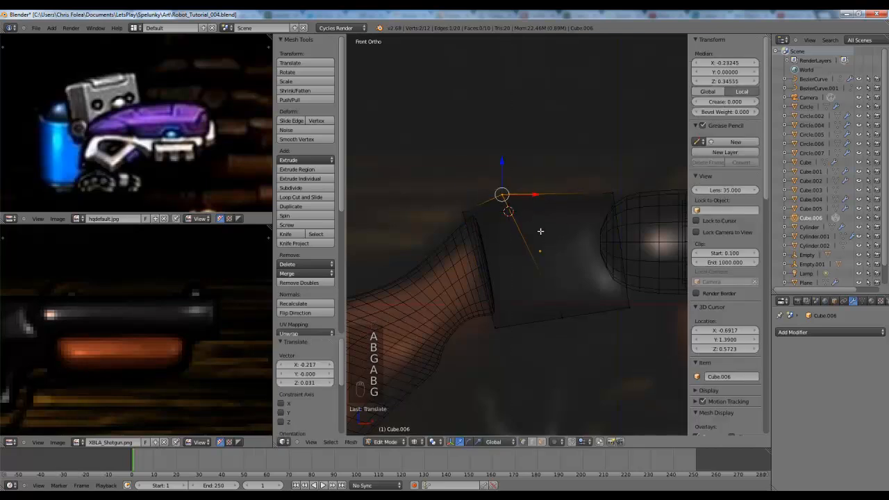
# - Nudge the middle loop's bottom vertices slightly toward the grip and the receiver's upper barrel-side corner slightly toward the barrels
pyautogui.keyDown('shift'); pyautogui.moveTo(568, 301); pyautogui.dragTo(529, 268, button='middle'); pyautogui.keyUp('shift')
pyautogui.press('a')
pyautogui.press('b')
pyautogui.moveTo(504, 267); pyautogui.dragTo(539, 307)
pyautogui.press('g')
pyautogui.click(534, 310)
pyautogui.press('a')
pyautogui.press('b')
pyautogui.moveTo(556, 148); pyautogui.dragTo(599, 173)
pyautogui.press('g')
pyautogui.click(607, 170)
# - Nudge the receiver's lower barrel-side corner slightly outward and downward
pyautogui.press('Tab')
pyautogui.scroll(-3, 577, 218)
pyautogui.press('Tab')
pyautogui.scroll(2, 573, 243)
pyautogui.press('a')
pyautogui.press('b')
pyautogui.moveTo(570, 255); pyautogui.dragTo(592, 280)
pyautogui.press('g')
pyautogui.click(594, 283)
pyautogui.press('a')
# - Examine the receiver's width against the grip and barrels from above
pyautogui.press('z')
pyautogui.moveTo(594, 283); pyautogui.dragTo(555, 278, button='middle')
pyautogui.press('KP_7')
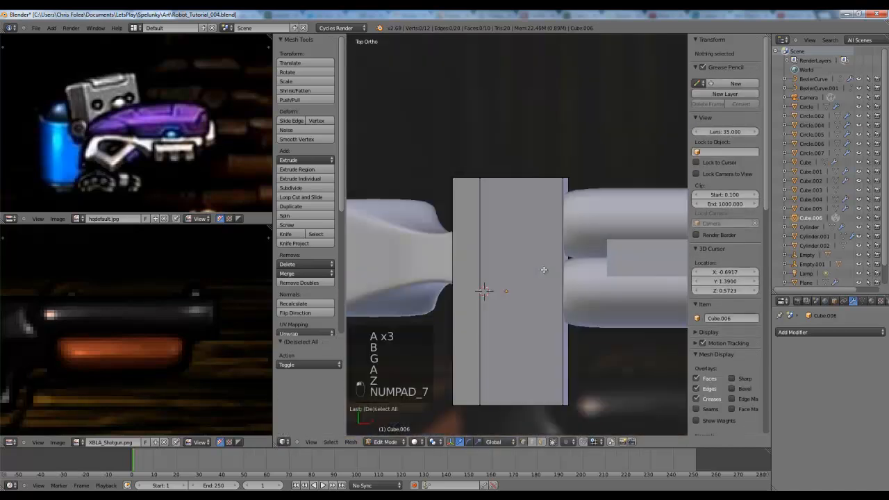
pyautogui.press('Tab')
pyautogui.hotkey('ctrl', 'v')
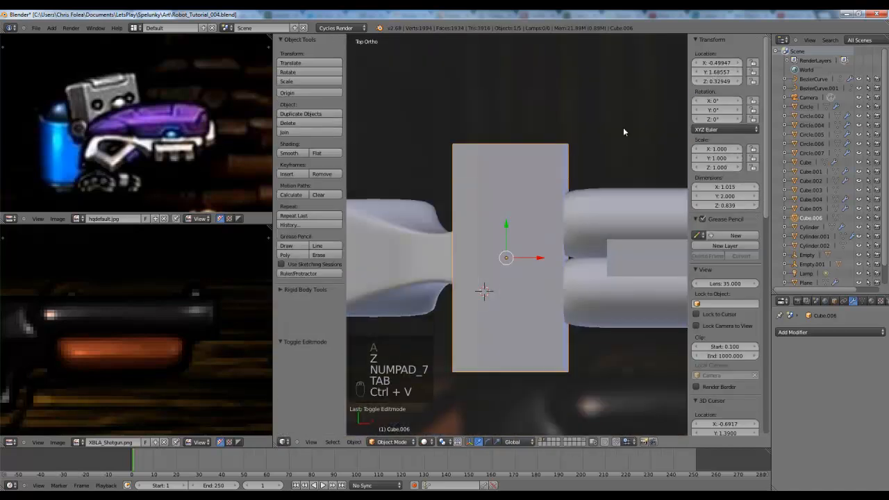
pyautogui.press('a')
pyautogui.press('a')
pyautogui.press('z')
pyautogui.press('a')
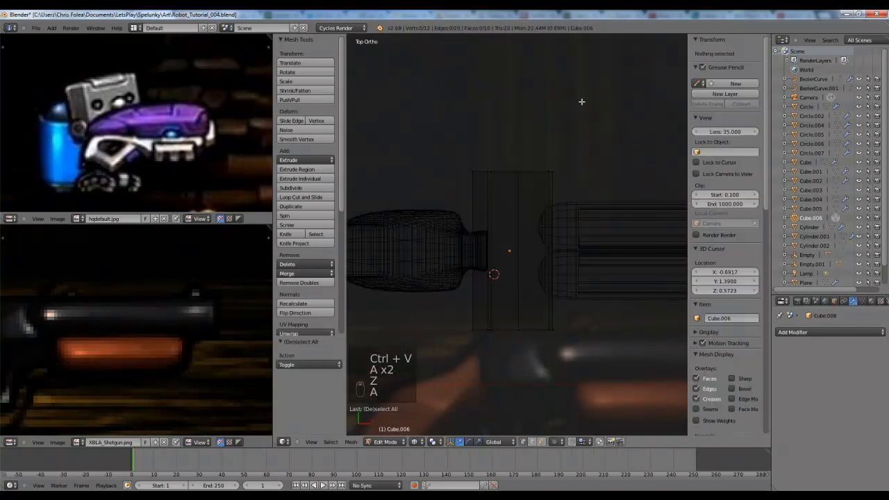
pyautogui.press('Tab')
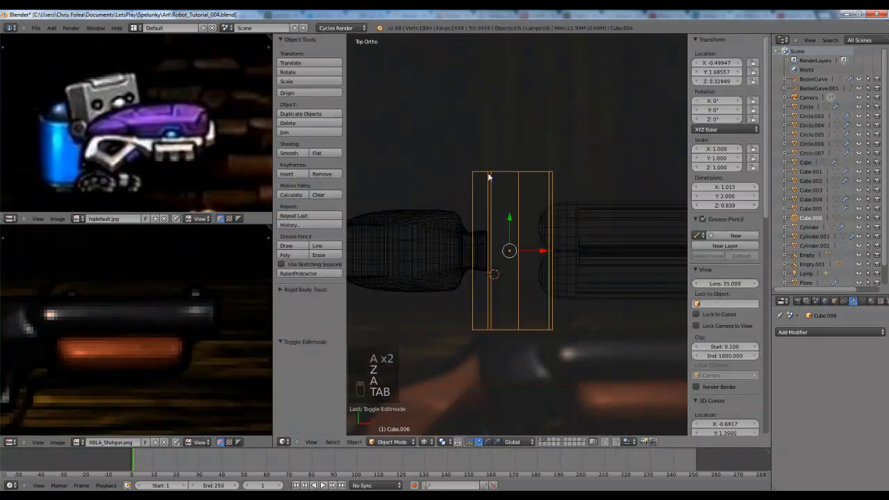
# - Narrow the receiver's grip-side end face along Y to roughly the width of the grip's neck
pyautogui.moveTo(470, 188)
pyautogui.mouseDown(button='middle')
pyautogui.moveTo(569, 153)
pyautogui.moveTo(565, 254)
pyautogui.mouseUp(button='middle')
pyautogui.press('z')
pyautogui.press('Tab')
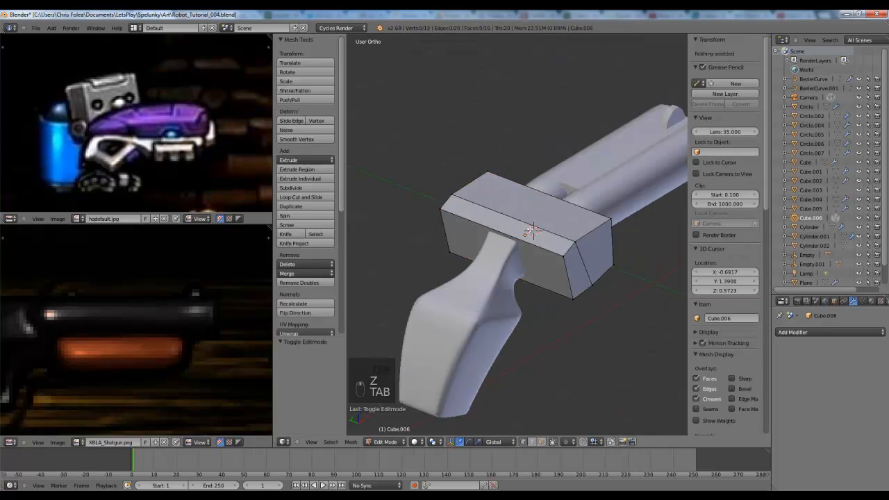
pyautogui.press('a')
pyautogui.press('a')
pyautogui.press('a')
pyautogui.rightClick(576, 298)
pyautogui.keyDown('shift'); pyautogui.rightClick(448, 252); pyautogui.keyUp('shift')
pyautogui.keyDown('shift'); pyautogui.rightClick(441, 210); pyautogui.keyUp('shift')
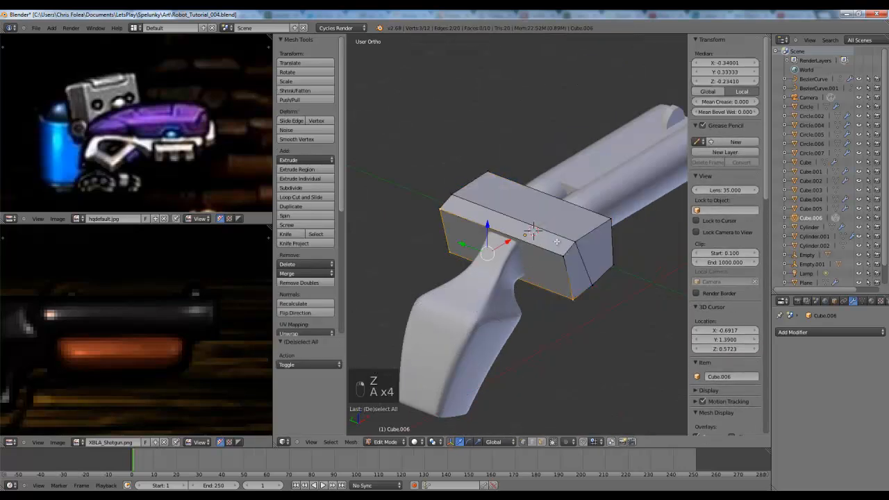
pyautogui.click(611, 276)
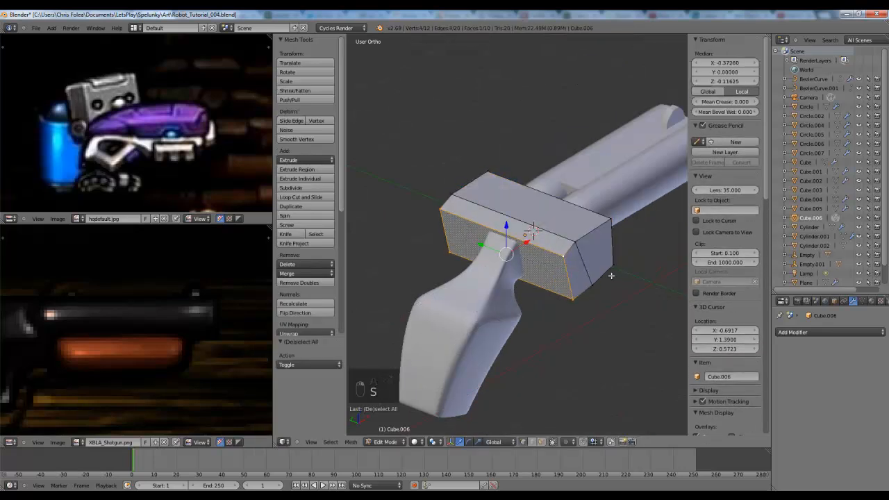
pyautogui.click(539, 251)
# - Scale the receiver's middle edge loop down along Y until its width roughly matches the pair of barrels
pyautogui.press('a')
pyautogui.rightClick(576, 245)
pyautogui.keyDown('shift'); pyautogui.rightClick(593, 282); pyautogui.keyUp('shift')
pyautogui.keyDown('shift'); pyautogui.rightClick(453, 196); pyautogui.keyUp('shift')
pyautogui.press('z')
pyautogui.keyDown('shift'); pyautogui.rightClick(465, 238); pyautogui.keyUp('shift')
pyautogui.press('z')
pyautogui.press('s')
pyautogui.press('y')
pyautogui.click(568, 245)
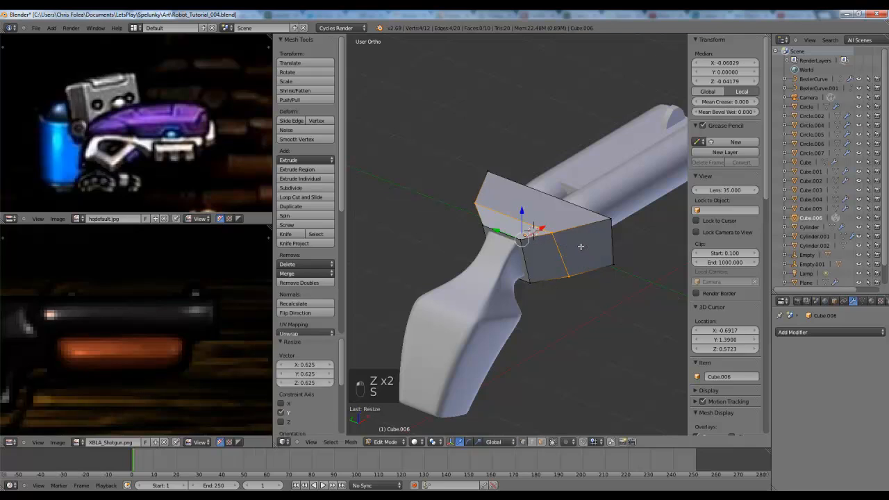
pyautogui.press('KP_7')
pyautogui.press('z')
pyautogui.press('s')
pyautogui.click(596, 245)
# - Scale the receiver's barrel-side end down along Y to about 1.26 wide
pyautogui.press('a')
pyautogui.press('b')
pyautogui.moveTo(579, 147); pyautogui.dragTo(522, 357)
pyautogui.press('s')
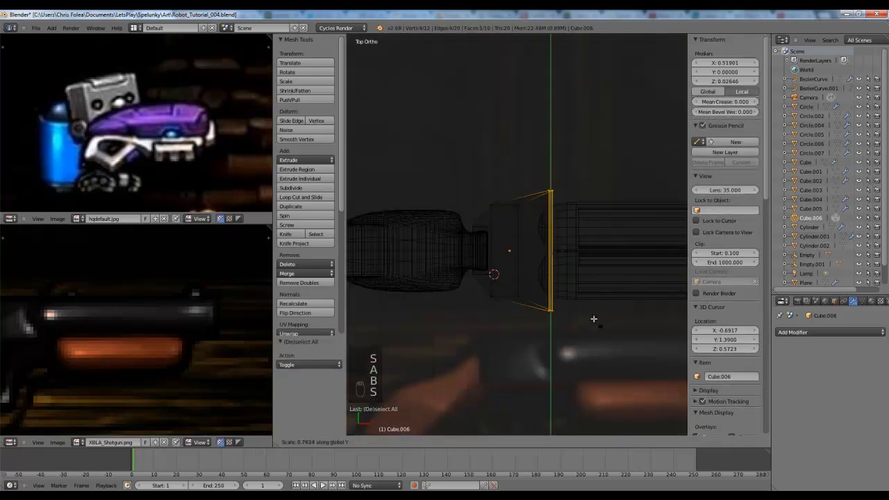
pyautogui.click(590, 312)
pyautogui.press('Tab')
pyautogui.scroll(-3, 490, 287)
pyautogui.press('z')
pyautogui.moveTo(489, 287); pyautogui.dragTo(555, 205, button='middle')
pyautogui.press('KP_3')
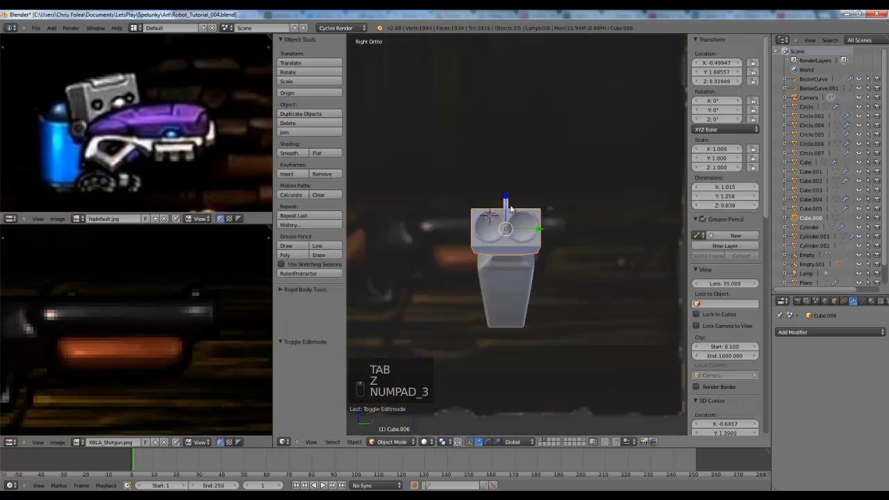
# - Add a Subdivision Surface modifier to the receiver with 2 view subdivisions
pyautogui.press('KP_7')
pyautogui.scroll(2, 513, 209)
pyautogui.click(805, 332)
pyautogui.click(688, 314)
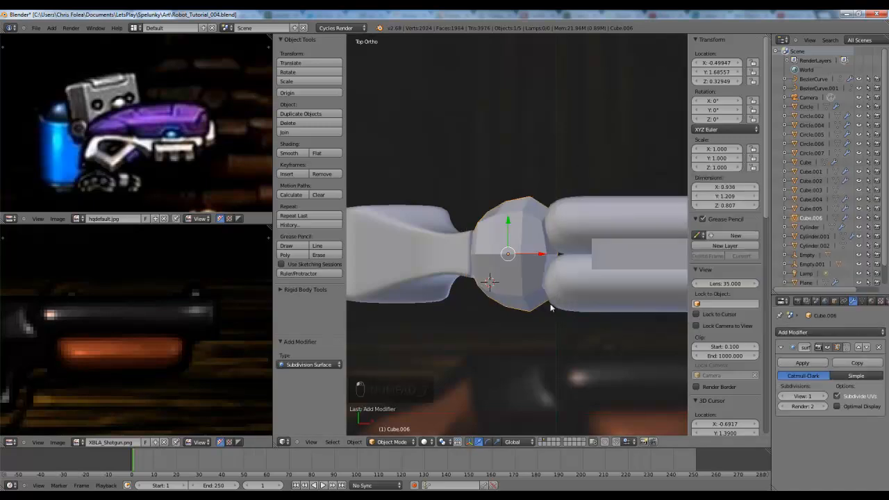
pyautogui.moveTo(653, 313); pyautogui.dragTo(625, 278, button='middle')
pyautogui.click(824, 397)
pyautogui.press('KP_1')
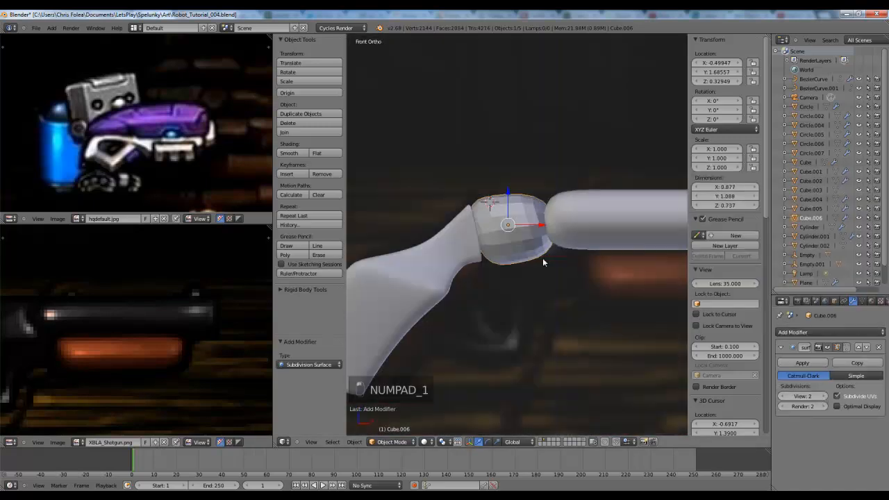
# - Cut an edge loop close to the receiver's grip-side end to tighten its smoothing
pyautogui.press('Tab')
pyautogui.press('z')
pyautogui.press('a')
pyautogui.hotkey('ctrl', 'r')
pyautogui.click(448, 183)
pyautogui.click(443, 185)
pyautogui.moveTo(446, 187)
pyautogui.mouseDown(button='middle')
pyautogui.moveTo(566, 237)
pyautogui.moveTo(502, 239)
pyautogui.mouseUp(button='middle')
pyautogui.press('z')
pyautogui.press('a')
pyautogui.press('KP_3')
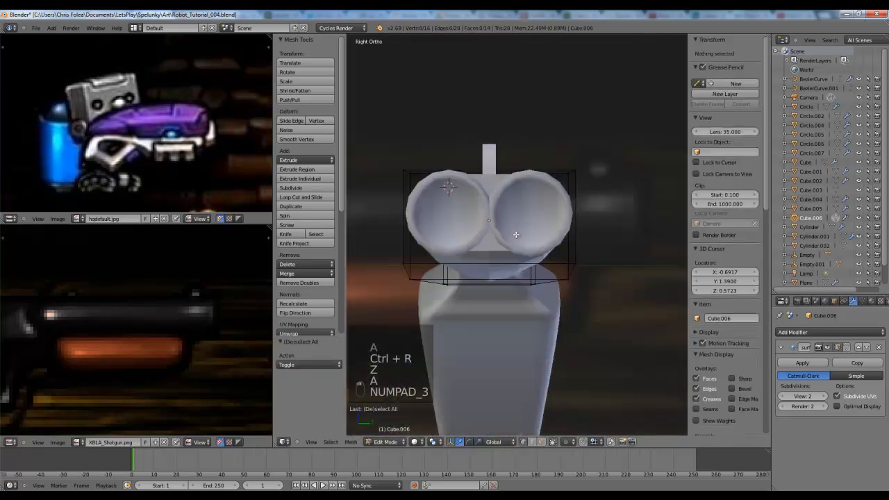
# - Cut an edge loop tight against the receiver's barrel-side end to sharpen it
pyautogui.press('KP_1')
pyautogui.hotkey('ctrl', 'r')
pyautogui.click(518, 236)
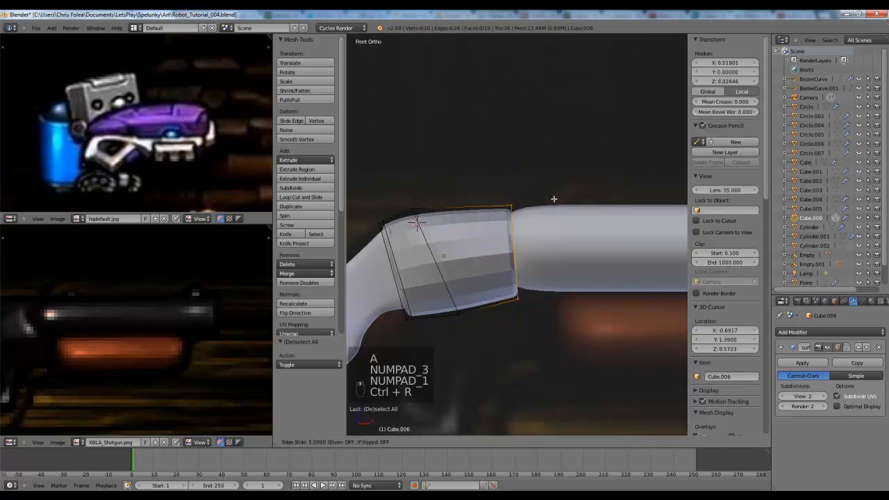
pyautogui.click(524, 203)
pyautogui.press('a')
# - Cut a centred lengthwise edge loop that divides the receiver between the two barrels
pyautogui.moveTo(524, 204); pyautogui.dragTo(477, 211, button='middle')
pyautogui.hotkey('ctrl', 'r')
pyautogui.doubleClick(490, 227)
pyautogui.press('a')
pyautogui.press('z')
pyautogui.press('z')
pyautogui.press('z')
pyautogui.moveTo(538, 209); pyautogui.dragTo(504, 202, button='middle')
pyautogui.press('z')
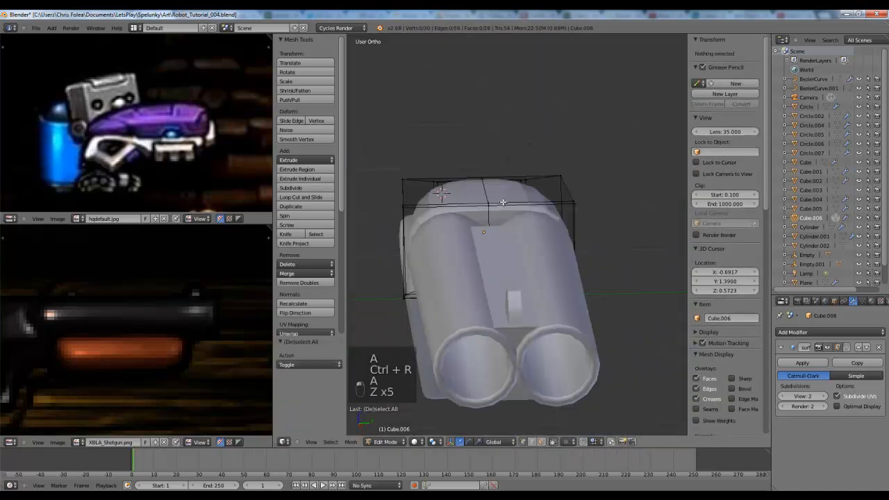
# - Lower the top centre vertices of the receiver's barrel-side end by 0.104 along Z to form a dip between the barrels
pyautogui.rightClick(488, 202)
pyautogui.keyDown('shift'); pyautogui.rightClick(490, 208); pyautogui.keyUp('shift')
pyautogui.press('g')
pyautogui.press('z')
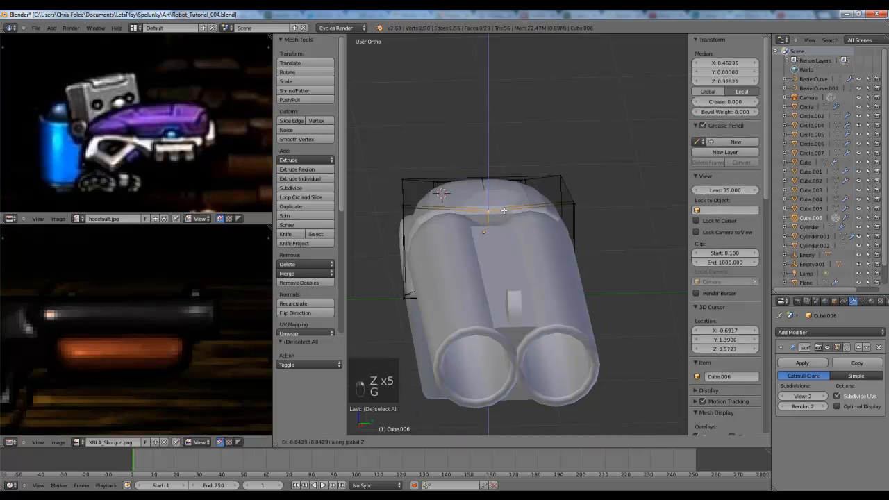
pyautogui.click(505, 218)
pyautogui.press('z')
pyautogui.moveTo(502, 237); pyautogui.dragTo(496, 184, button='middle')
pyautogui.press('z')
pyautogui.press('z')
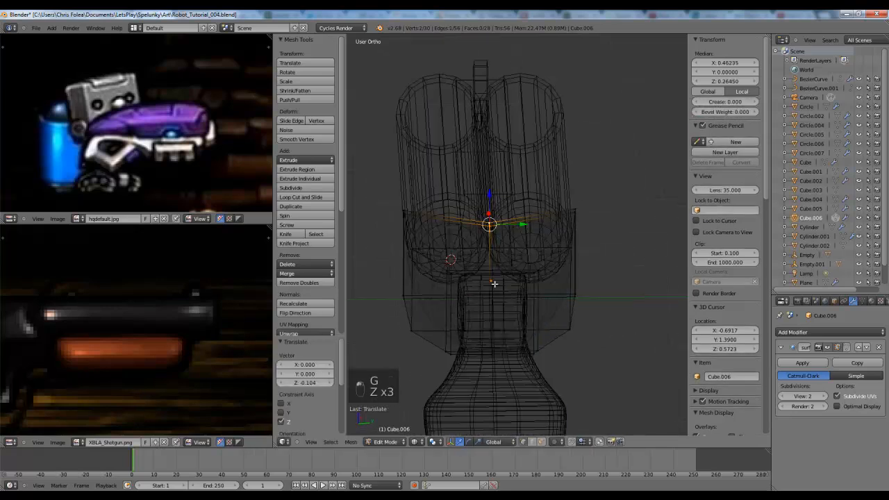
# - Raise the bottom centre vertices of the receiver's barrel-side end by 0.102 along Z
pyautogui.press('z')
pyautogui.rightClick(488, 295)
pyautogui.keyDown('shift'); pyautogui.rightClick(490, 296); pyautogui.keyUp('shift')
pyautogui.press('g')
pyautogui.press('z')
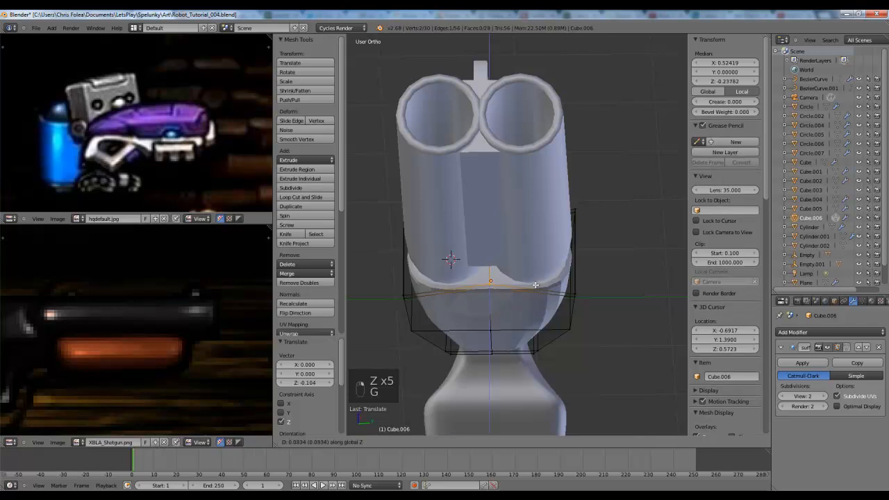
pyautogui.click(534, 282)
# - Cut one lengthwise edge loop through each half of the receiver, centred over each barrel
pyautogui.moveTo(535, 282); pyautogui.dragTo(513, 281, button='middle')
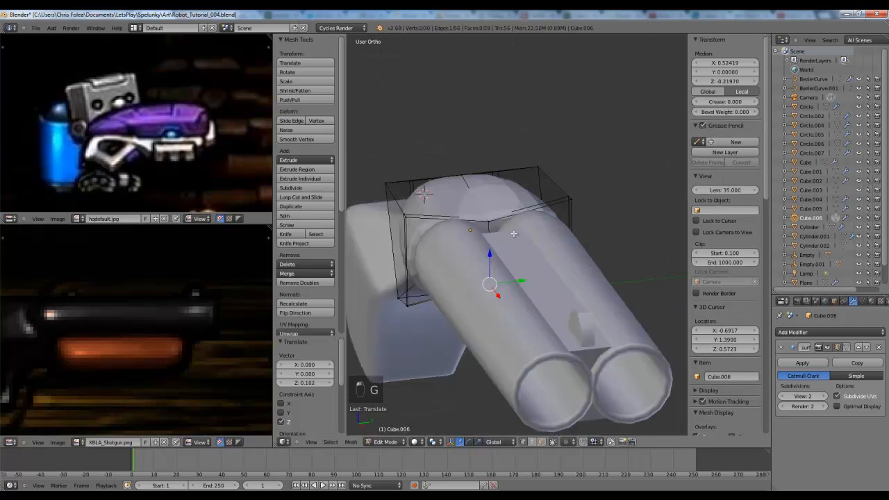
pyautogui.press('a')
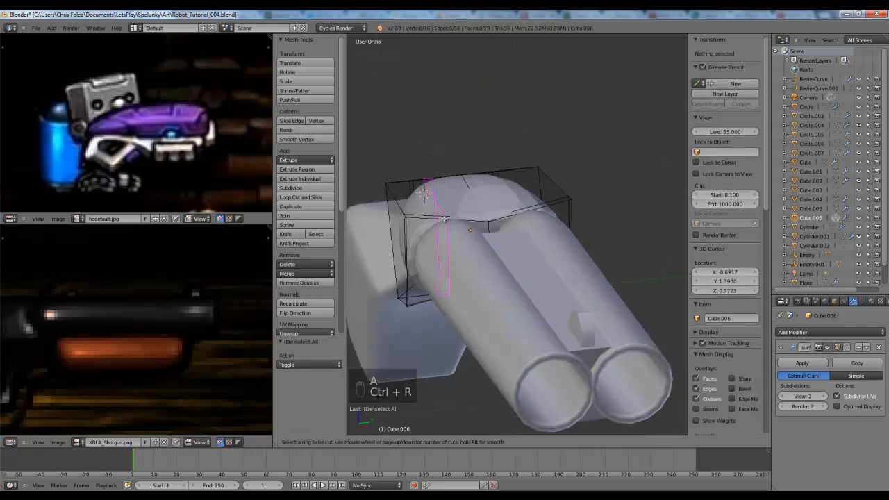
pyautogui.doubleClick(445, 219)
pyautogui.hotkey('ctrl', 'r')
pyautogui.doubleClick(533, 205)
pyautogui.keyDown('shift'); pyautogui.moveTo(534, 205); pyautogui.dragTo(617, 193, button='middle'); pyautogui.keyUp('shift')
# - At the barrel-side end, scale one outer edge down along Z and stretch the neighbouring loop's vertices along Z around that barrel
pyautogui.press('a')
pyautogui.rightClick(491, 208)
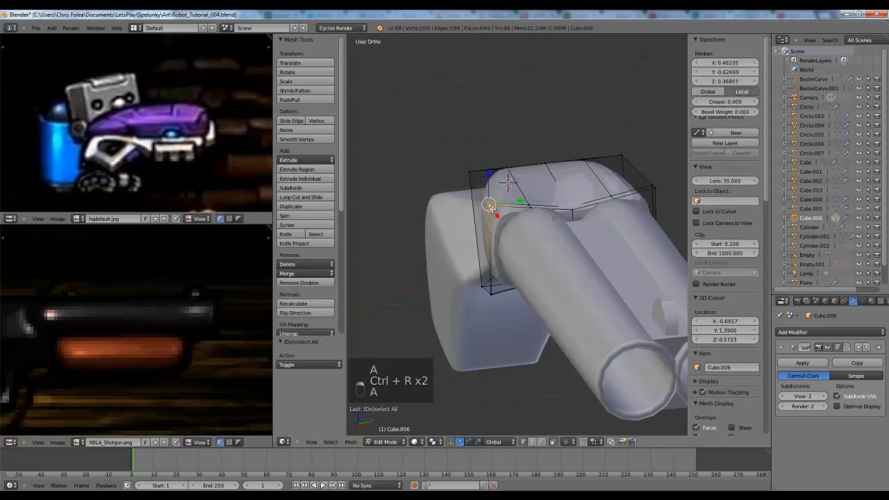
pyautogui.click(518, 300)
pyautogui.press('a')
pyautogui.rightClick(530, 222)
pyautogui.press('z')
pyautogui.press('z')
pyautogui.press('z')
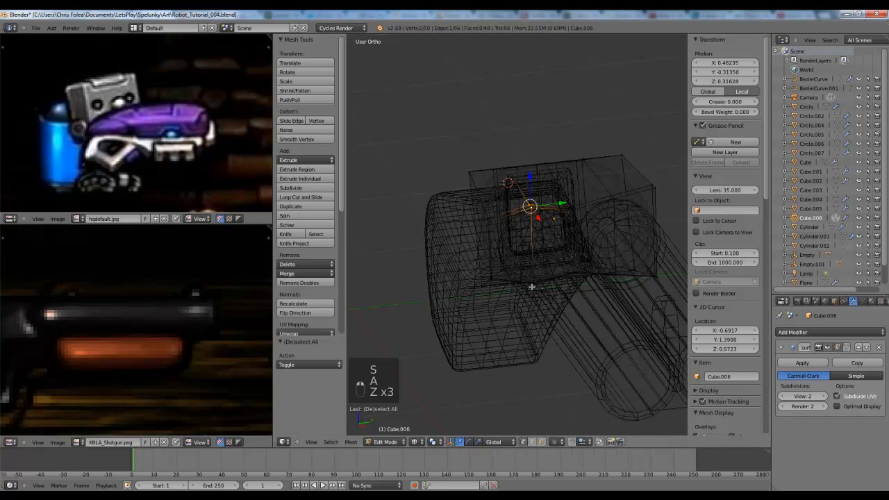
pyautogui.press('z')
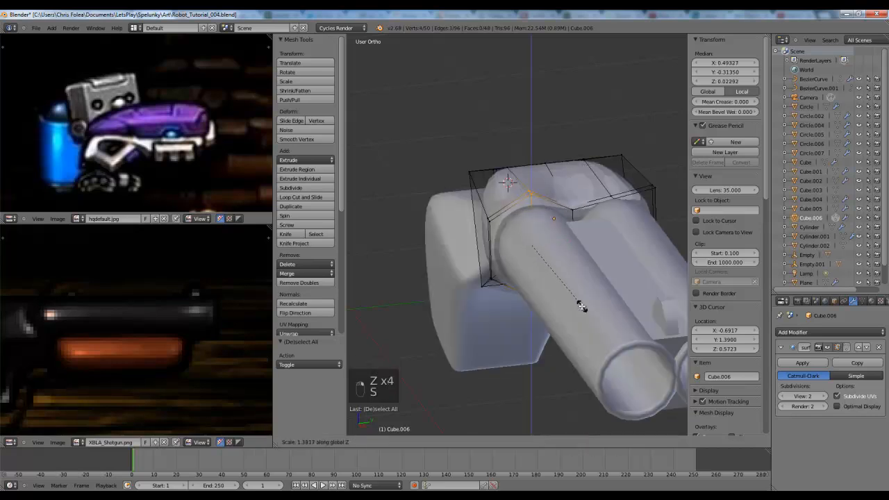
pyautogui.click(582, 305)
pyautogui.press('Tab')
pyautogui.moveTo(575, 287); pyautogui.dragTo(530, 292, button='middle')
# - Stretch the top and bottom vertices of the loop over the other barrel along Z so the receiver's end curves around it
pyautogui.press('Tab')
pyautogui.keyDown('shift'); pyautogui.moveTo(601, 283); pyautogui.dragTo(526, 278, button='middle'); pyautogui.keyUp('shift')
pyautogui.scroll(1, 523, 268)
pyautogui.press('a')
pyautogui.rightClick(509, 246)
pyautogui.keyDown('shift'); pyautogui.rightClick(509, 245); pyautogui.keyUp('shift')
pyautogui.press('s')
pyautogui.rightClick(598, 263)
pyautogui.press('z')
pyautogui.keyDown('shift'); pyautogui.rightClick(499, 356); pyautogui.keyUp('shift')
pyautogui.press('z')
pyautogui.press('s')
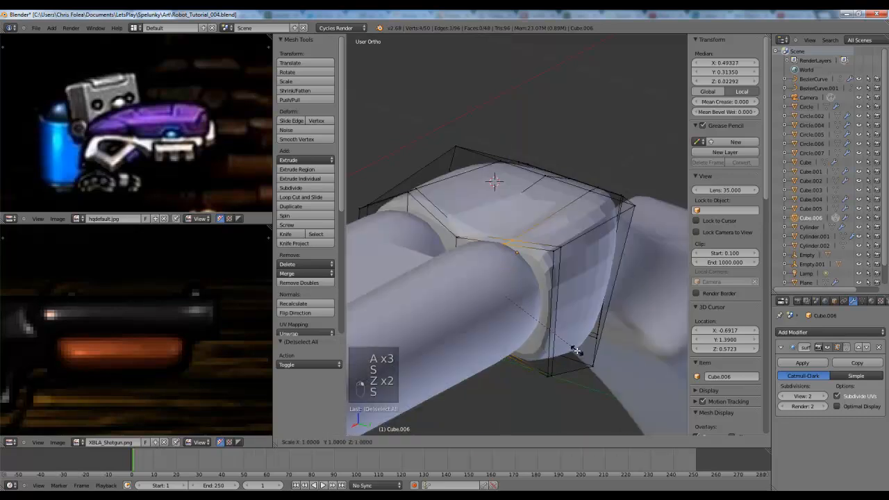
pyautogui.click(601, 357)
pyautogui.press('a')
# - Cut a horizontal edge loop around the receiver at mid-height
pyautogui.moveTo(560, 311); pyautogui.dragTo(588, 307, button='middle')
pyautogui.scroll(-4, 577, 305)
pyautogui.hotkey('ctrl', 'r')
pyautogui.click(564, 279)
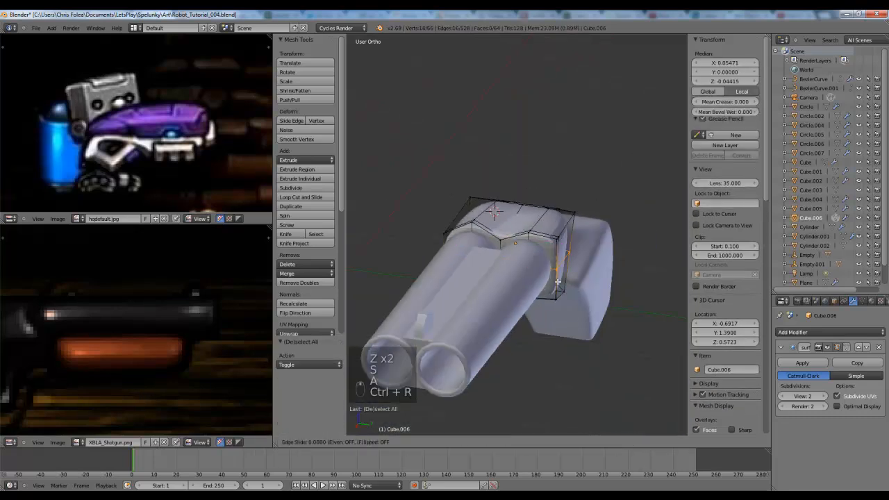
pyautogui.click(564, 279)
pyautogui.moveTo(564, 280); pyautogui.dragTo(570, 255, button='middle')
pyautogui.press('a')
# - Select the receiver's outer corner vertices on both sides and scale them along Y to about 0.91
pyautogui.scroll(3, 571, 252)
pyautogui.rightClick(598, 212)
pyautogui.keyDown('shift'); pyautogui.rightClick(599, 213); pyautogui.keyUp('shift')
pyautogui.keyDown('shift'); pyautogui.rightClick(617, 198); pyautogui.keyUp('shift')
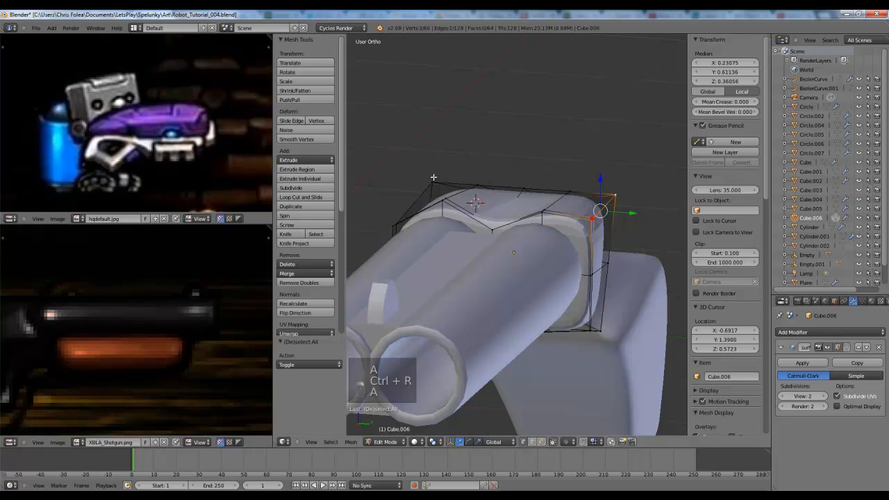
pyautogui.moveTo(402, 224)
pyautogui.mouseDown(button='middle')
pyautogui.moveTo(483, 317)
pyautogui.moveTo(548, 309)
pyautogui.mouseUp(button='middle')
pyautogui.press('z')
pyautogui.press('z')
pyautogui.press('z')
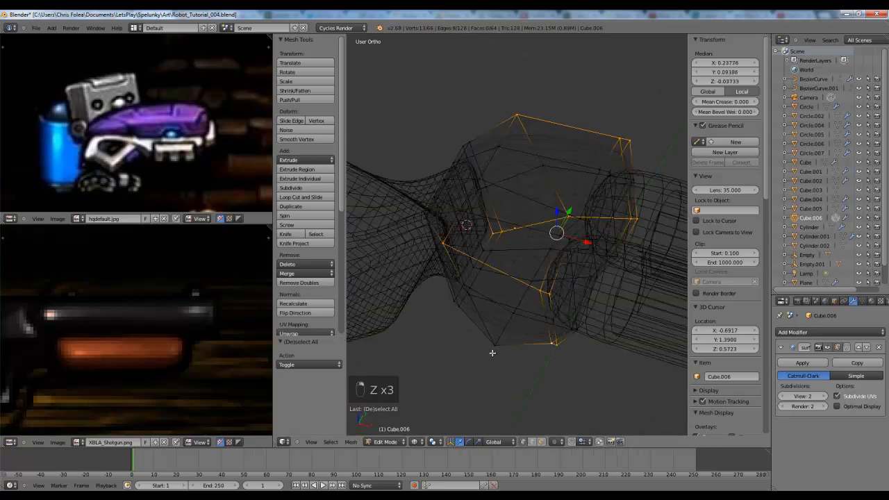
pyautogui.press('z')
pyautogui.moveTo(571, 326); pyautogui.dragTo(389, 293, button='middle')
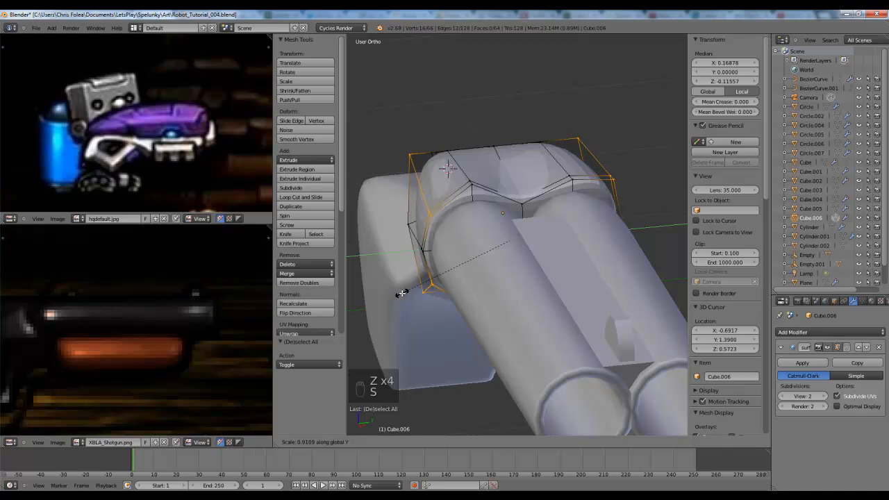
pyautogui.click(401, 294)
pyautogui.press('a')
pyautogui.press('Tab')
# - Reposition the matching pair of vertices on the receiver's underside, one on each half
pyautogui.moveTo(401, 293); pyautogui.dragTo(485, 197, button='middle')
pyautogui.press('Tab')
pyautogui.scroll(3, 482, 198)
pyautogui.rightClick(499, 208)
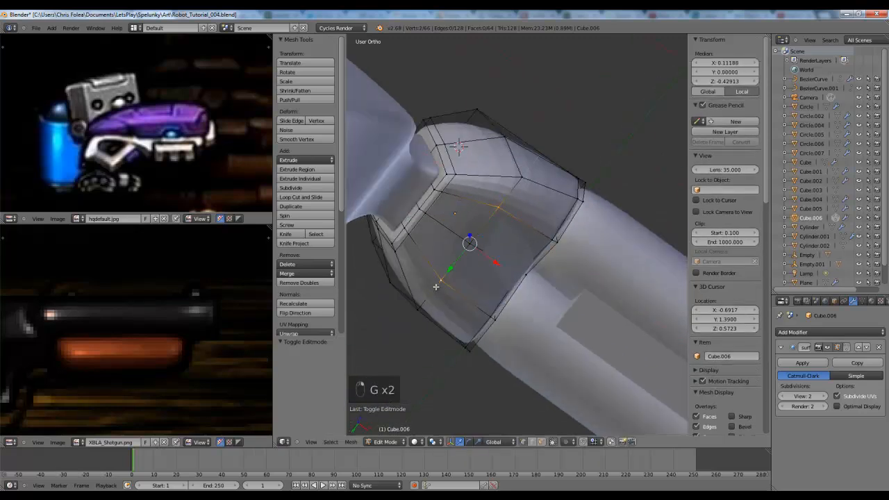
pyautogui.click(548, 323)
pyautogui.press('a')
pyautogui.moveTo(549, 323); pyautogui.dragTo(425, 303, button='middle')
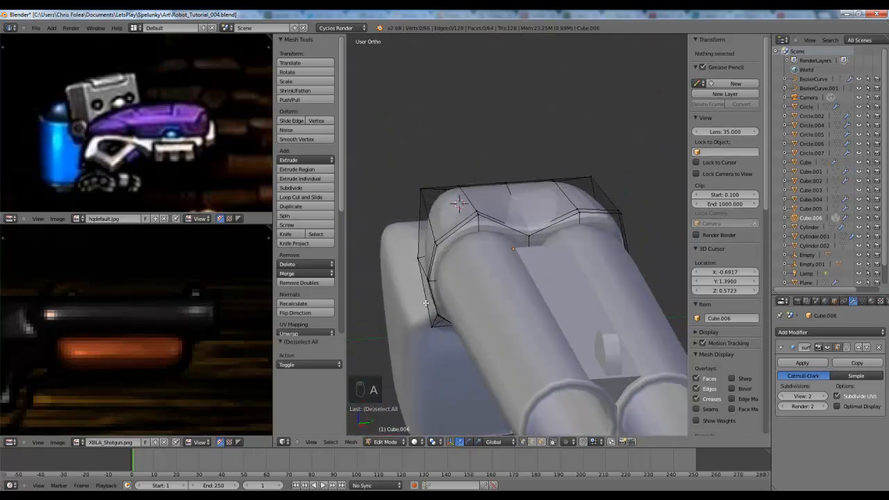
# - Inset the receiver's barrel-side end faces around both barrels with a thickness of 0.0538, keeping only the inner faces selected
pyautogui.scroll(-2, 180, 337)
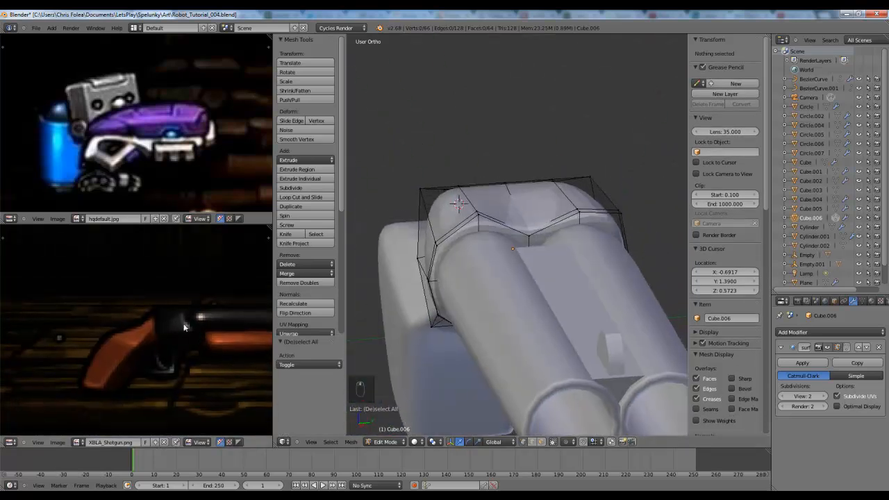
pyautogui.moveTo(431, 262); pyautogui.dragTo(485, 279, button='middle')
pyautogui.scroll(2, 512, 260)
pyautogui.click(484, 284)
pyautogui.press('a')
pyautogui.press('a')
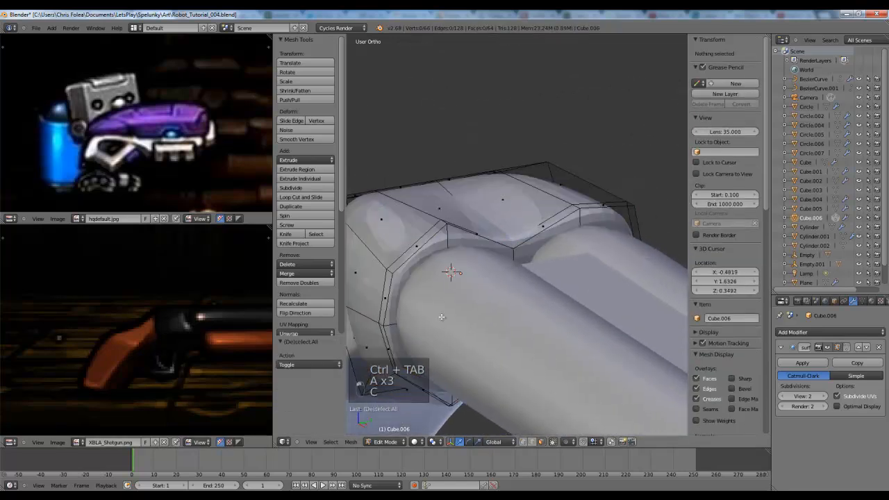
pyautogui.scroll(-4, 443, 281)
pyautogui.scroll(3, 472, 263)
pyautogui.press('c')
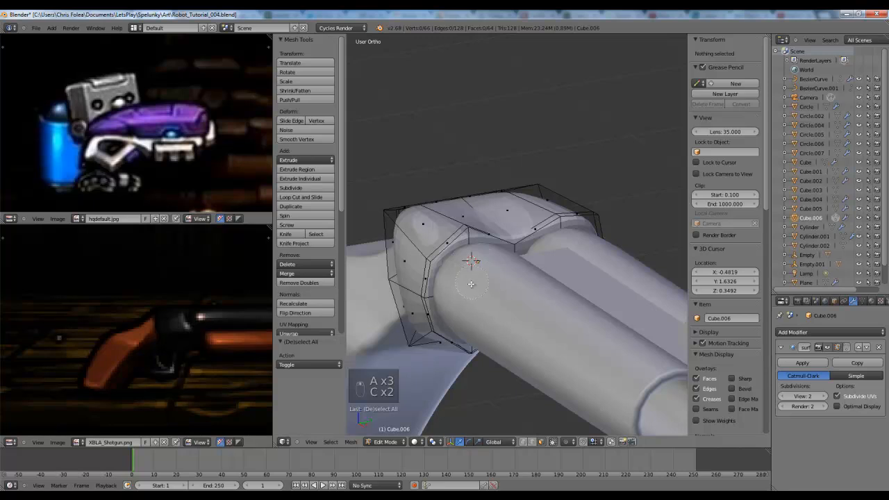
pyautogui.moveTo(471, 284); pyautogui.dragTo(521, 279)
pyautogui.rightClick(553, 270)
pyautogui.press('z')
pyautogui.moveTo(579, 276); pyautogui.dragTo(599, 281, button='middle')
pyautogui.press('z')
pyautogui.press('i')
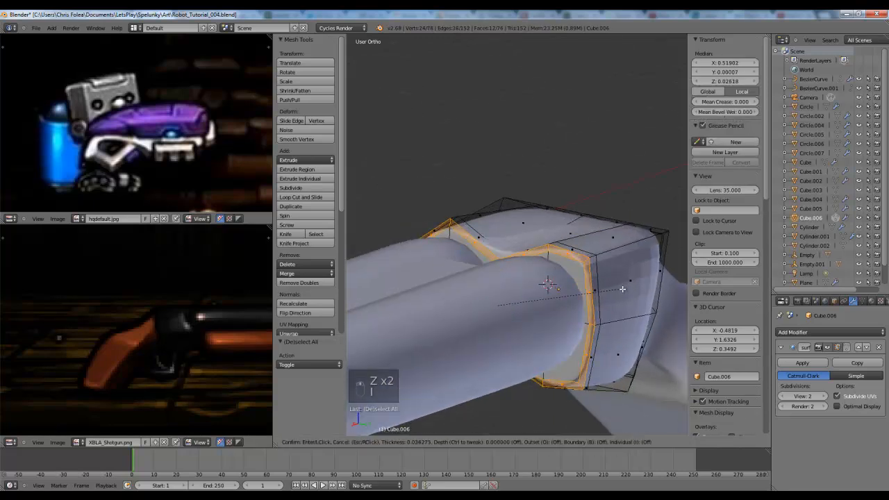
pyautogui.click(616, 291)
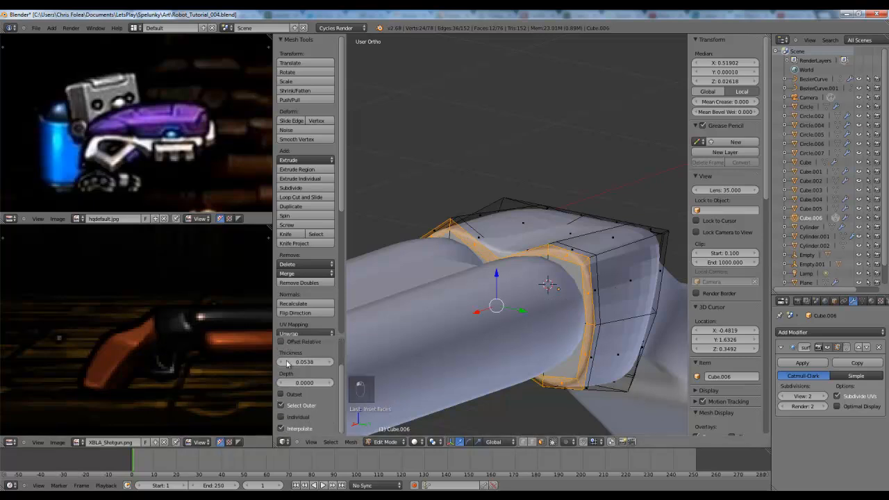
pyautogui.moveTo(562, 309); pyautogui.dragTo(549, 306, button='middle')
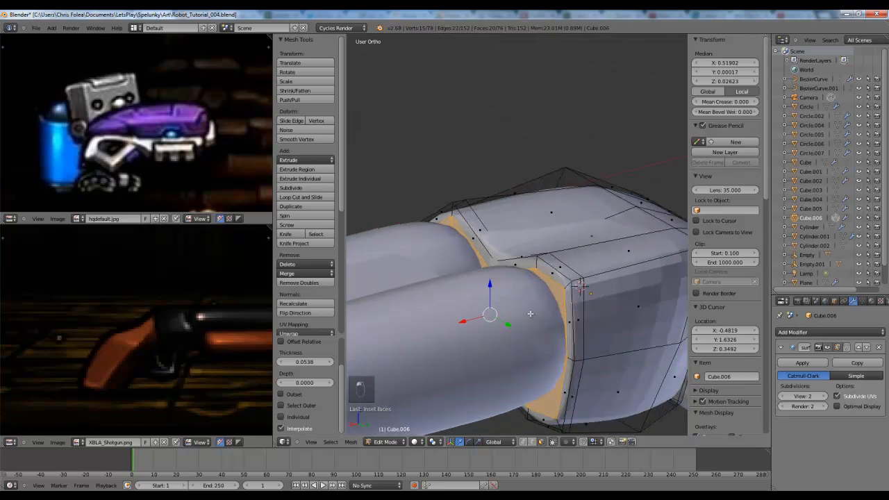
# - Extrude the inset end faces about 0.113 back into the receiver to form a recess around the barrels
pyautogui.press('e')
pyautogui.click(543, 313)
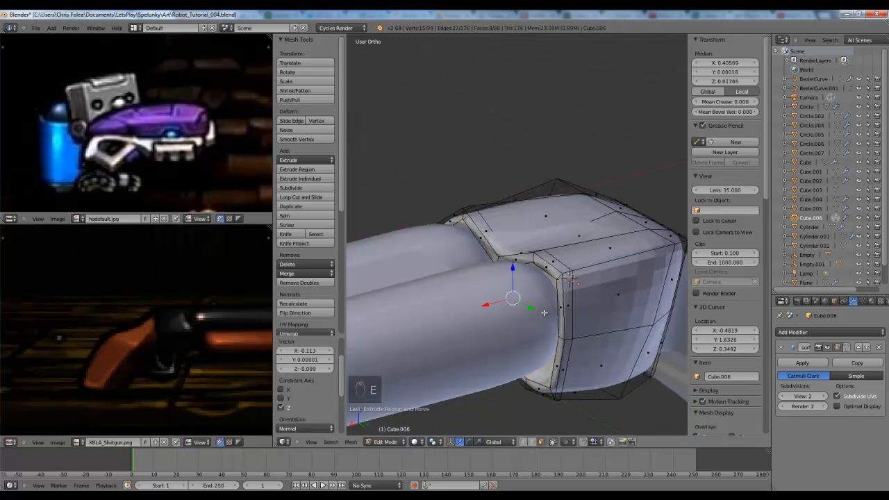
pyautogui.press('KP_3')
pyautogui.press('z')
pyautogui.press('KP_1')
pyautogui.press('z')
pyautogui.press('z')
# - Select the faces of the rim around the recess and move them forward along the barrels in the front view
pyautogui.hotkey('ctrl', 'Tab')
pyautogui.click(547, 274)
pyautogui.press('z')
pyautogui.moveTo(547, 274); pyautogui.dragTo(441, 229, button='middle')
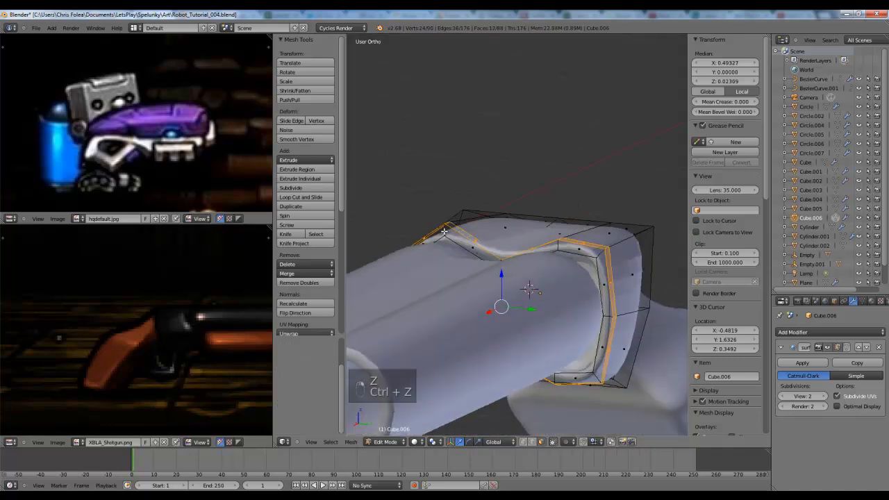
pyautogui.press('KP_1')
pyautogui.press('z')
pyautogui.press('g')
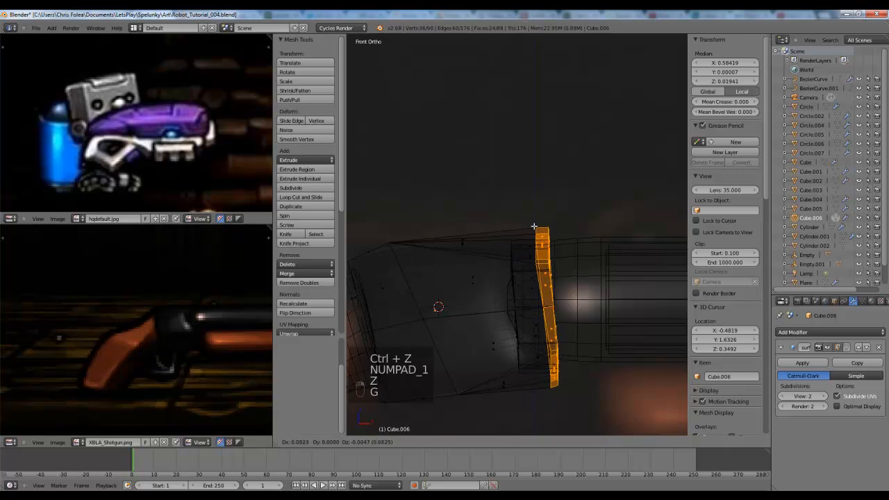
pyautogui.click(541, 225)
pyautogui.press('z')
pyautogui.press('Tab')
pyautogui.moveTo(541, 225)
pyautogui.mouseDown(button='middle')
pyautogui.moveTo(586, 249)
pyautogui.moveTo(540, 268)
pyautogui.mouseUp(button='middle')
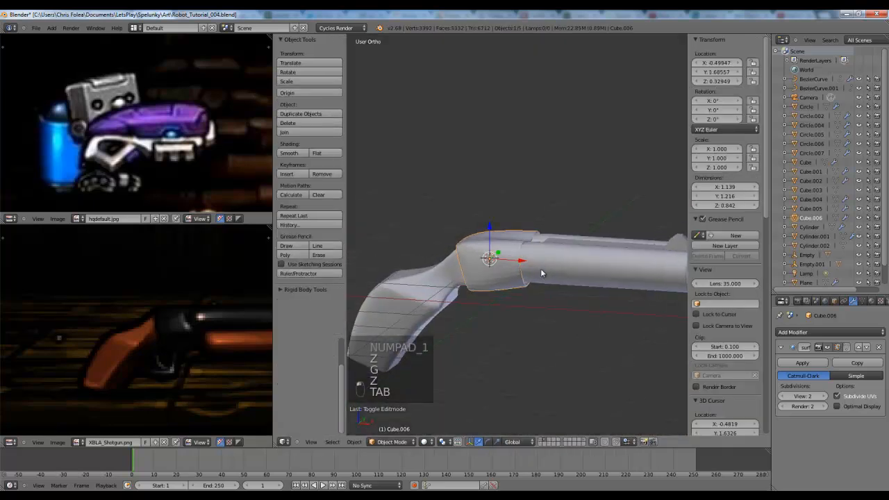
# - Shift the selected rim slightly back toward the grip
pyautogui.press('Tab')
pyautogui.press('KP_3')
pyautogui.press('KP_1')
pyautogui.press('z')
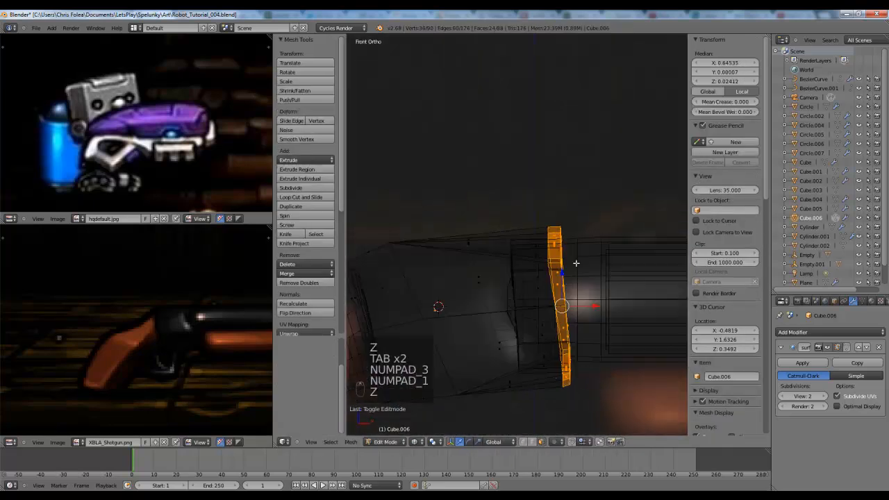
pyautogui.press('g')
pyautogui.click(558, 263)
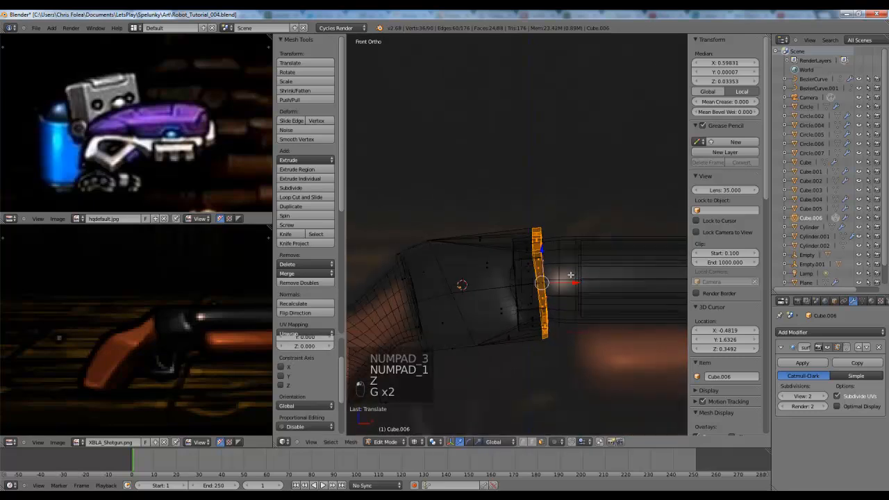
# - Rotate the receiver's barrel-side rim so its lower edge slants toward the muzzle, and reposition it against the reference
pyautogui.press('z')
pyautogui.press('Tab')
pyautogui.press('g')
pyautogui.rightClick(452, 353)
pyautogui.press('Tab')
pyautogui.press('z')
pyautogui.press('r')
pyautogui.click(621, 266)
pyautogui.press('g')
pyautogui.click(635, 269)
pyautogui.press('Tab')
pyautogui.press('z')
pyautogui.scroll(-3, 609, 273)
pyautogui.moveTo(608, 273)
pyautogui.mouseDown(button='middle')
pyautogui.moveTo(535, 289)
pyautogui.moveTo(456, 288)
pyautogui.moveTo(615, 276)
pyautogui.moveTo(588, 279)
pyautogui.moveTo(617, 354)
pyautogui.moveTo(502, 295)
pyautogui.mouseUp(button='middle')
pyautogui.press('a')
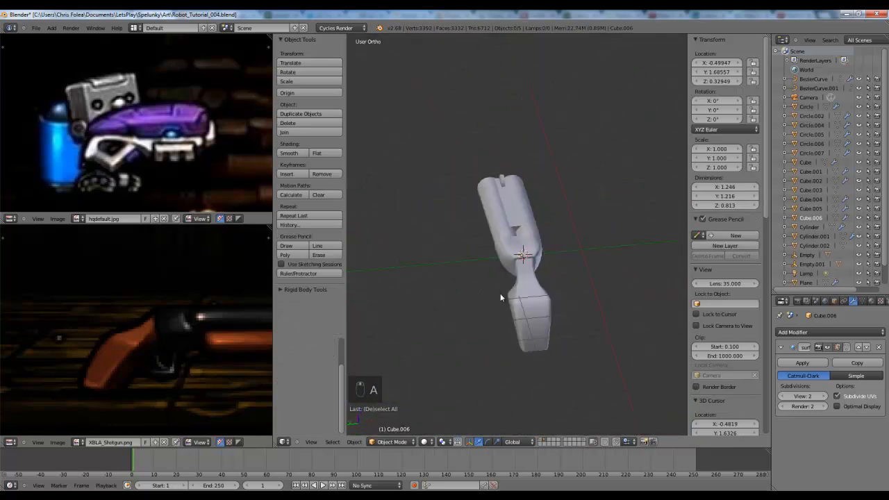
# - Select the rim's top edges above both barrels and move them to reshape the receiver's upper lip
pyautogui.press('Tab')
pyautogui.scroll(5, 516, 266)
pyautogui.press('a')
pyautogui.press('a')
pyautogui.press('z')
pyautogui.press('z')
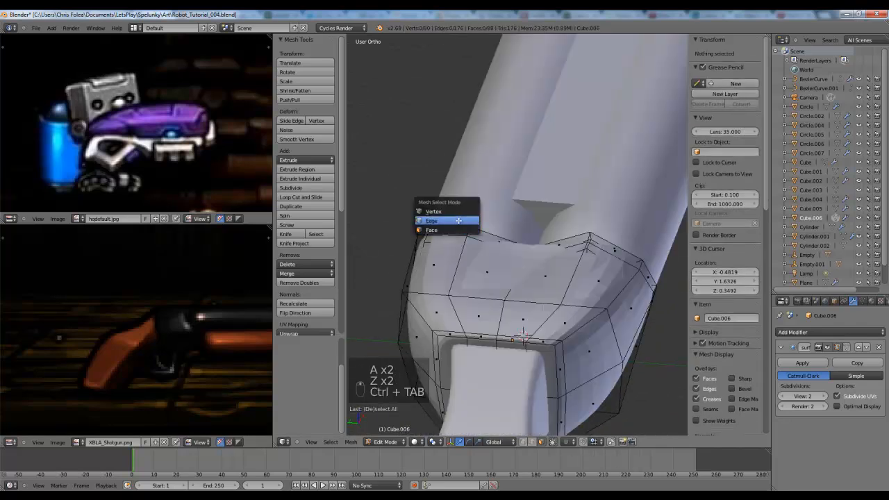
pyautogui.rightClick(462, 239)
pyautogui.press('z')
pyautogui.keyDown('shift'); pyautogui.rightClick(465, 228); pyautogui.keyUp('shift')
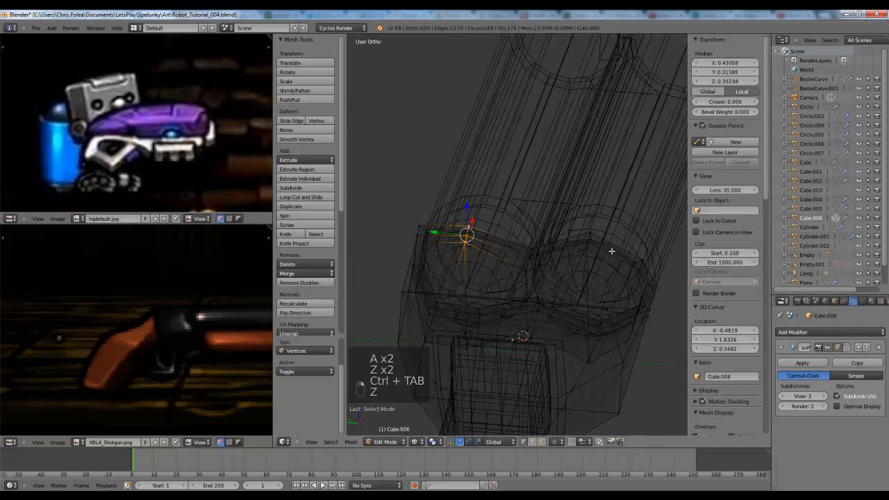
pyautogui.press('z')
pyautogui.moveTo(587, 247); pyautogui.dragTo(531, 271, button='middle')
pyautogui.keyDown('shift'); pyautogui.rightClick(581, 254); pyautogui.keyUp('shift')
pyautogui.press('z')
pyautogui.press('z')
pyautogui.moveTo(509, 214)
pyautogui.mouseDown(button='middle')
pyautogui.moveTo(480, 265)
pyautogui.moveTo(513, 251)
pyautogui.moveTo(413, 264)
pyautogui.mouseUp(button='middle')
pyautogui.press('g')
pyautogui.click(482, 262)
pyautogui.press('a')
# - Adjust further edges on the receiver's top beside the barrels and return to Object Mode
pyautogui.scroll(3, 513, 250)
pyautogui.rightClick(475, 244)
pyautogui.click(606, 254)
pyautogui.moveTo(607, 254); pyautogui.dragTo(503, 290, button='middle')
pyautogui.keyDown('shift'); pyautogui.rightClick(543, 275); pyautogui.keyUp('shift')
pyautogui.press('z')
pyautogui.scroll(2, 504, 291)
pyautogui.press('z')
pyautogui.press('z')
pyautogui.press('z')
pyautogui.scroll(-4, 504, 291)
pyautogui.press('a')
pyautogui.press('Tab')
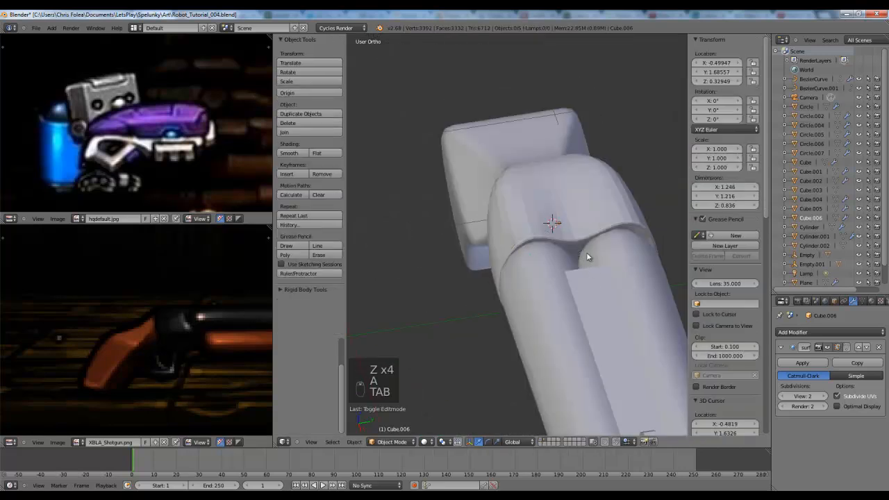
# - Compare the receiver's side profile with the reference image and examine its underside
pyautogui.press('ctrl+KP_1')
pyautogui.press('KP_1')
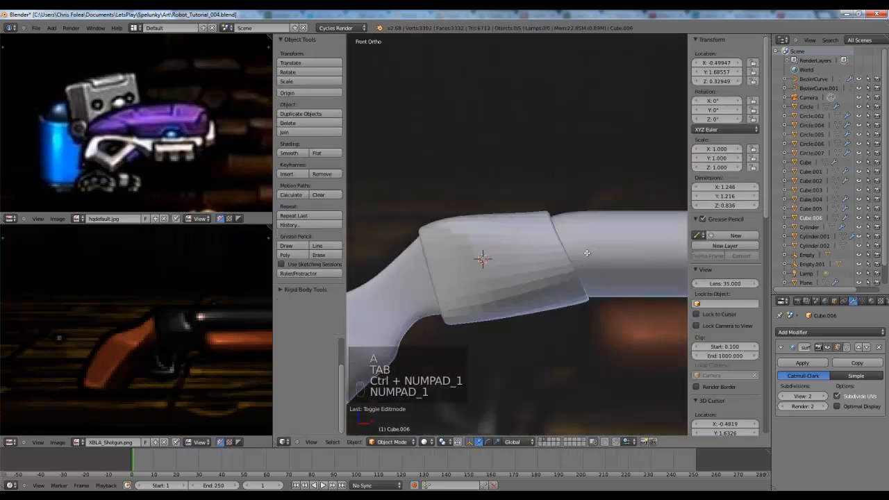
pyautogui.press('Tab')
pyautogui.keyDown('shift'); pyautogui.moveTo(586, 253); pyautogui.dragTo(542, 188, button='middle'); pyautogui.keyUp('shift')
pyautogui.scroll(-4, 568, 199)
pyautogui.scroll(5, 556, 215)
pyautogui.moveTo(546, 227); pyautogui.dragTo(520, 218, button='middle')
# - Try to extrude the receiver's underside faces downward
pyautogui.rightClick(512, 252)
pyautogui.press('z')
pyautogui.press('z')
pyautogui.press('z')
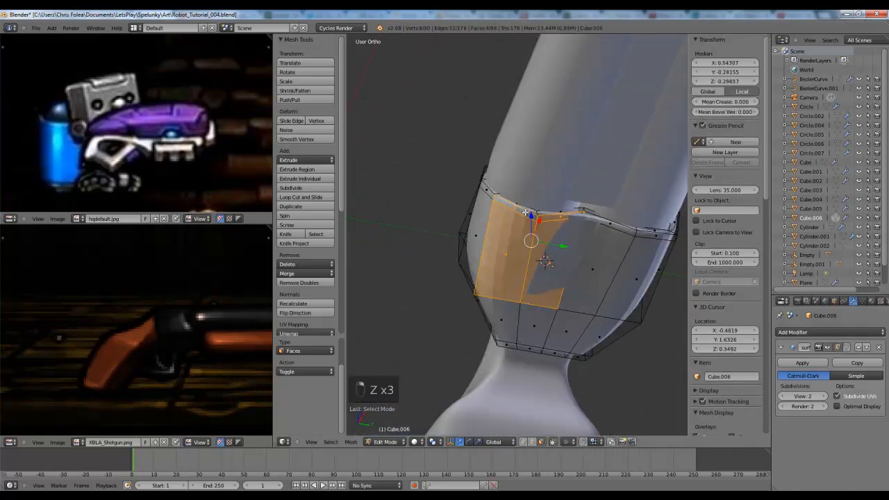
pyautogui.keyDown('shift'); pyautogui.rightClick(602, 222); pyautogui.keyUp('shift')
pyautogui.keyDown('shift'); pyautogui.rightClick(603, 256); pyautogui.keyUp('shift')
pyautogui.keyDown('shift'); pyautogui.rightClick(649, 254); pyautogui.keyUp('shift')
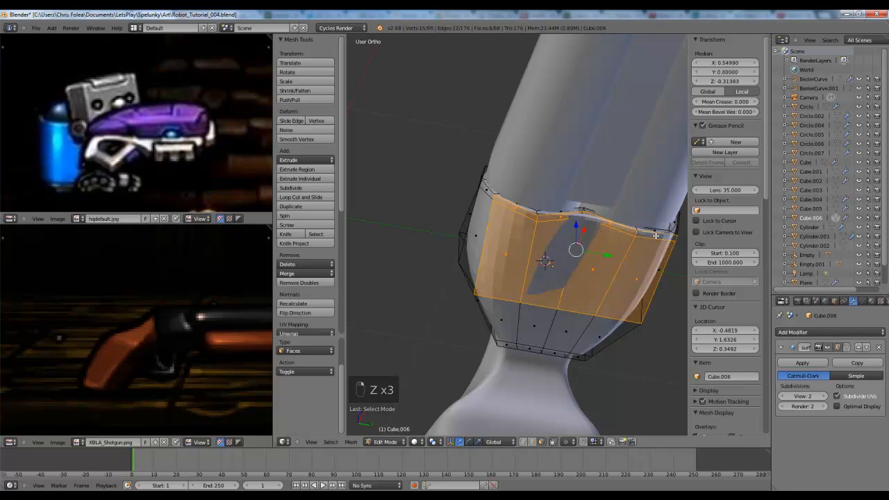
pyautogui.press('KP_1')
pyautogui.press('z')
pyautogui.keyDown('shift'); pyautogui.moveTo(526, 263); pyautogui.dragTo(644, 248, button='middle'); pyautogui.keyUp('shift')
pyautogui.press('z')
pyautogui.press('z')
pyautogui.press('z')
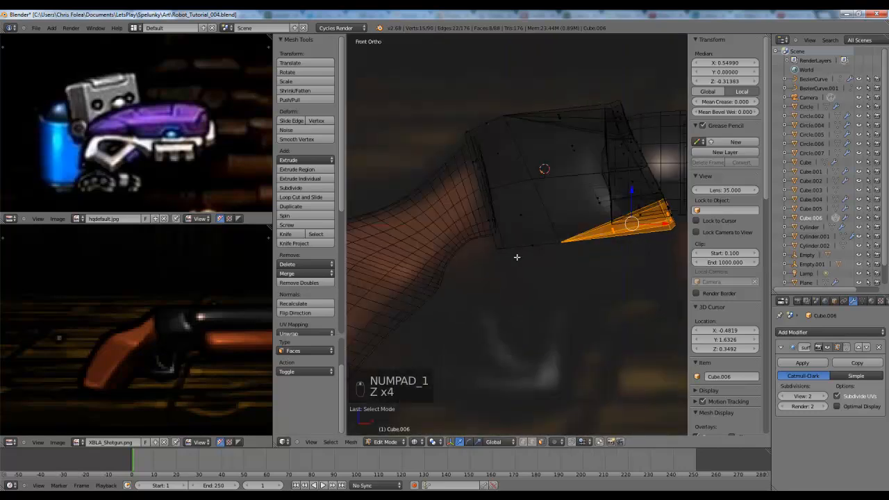
pyautogui.keyDown('shift'); pyautogui.moveTo(591, 268); pyautogui.dragTo(543, 275, button='middle'); pyautogui.keyUp('shift')
pyautogui.press('e')
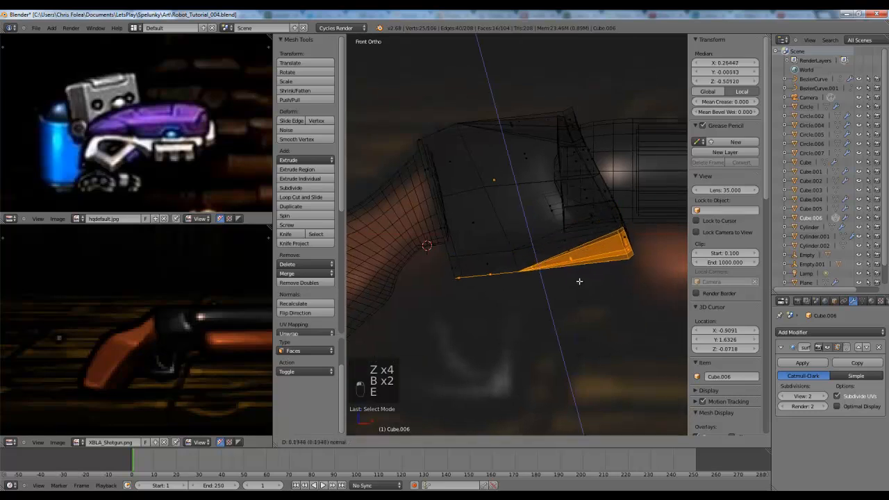
pyautogui.click(582, 290)
# - Try rotating and moving the extruded underside to match the reference's lower contour
pyautogui.press('r')
pyautogui.click(668, 289)
pyautogui.press('g')
pyautogui.click(666, 299)
pyautogui.press('z')
pyautogui.press('Tab')
pyautogui.press('Tab')
# - Try to taper the extruded underside by scaling its faces down, and select an edge along its side
pyautogui.moveTo(642, 265); pyautogui.dragTo(603, 317, button='middle')
pyautogui.press('s')
pyautogui.press('s')
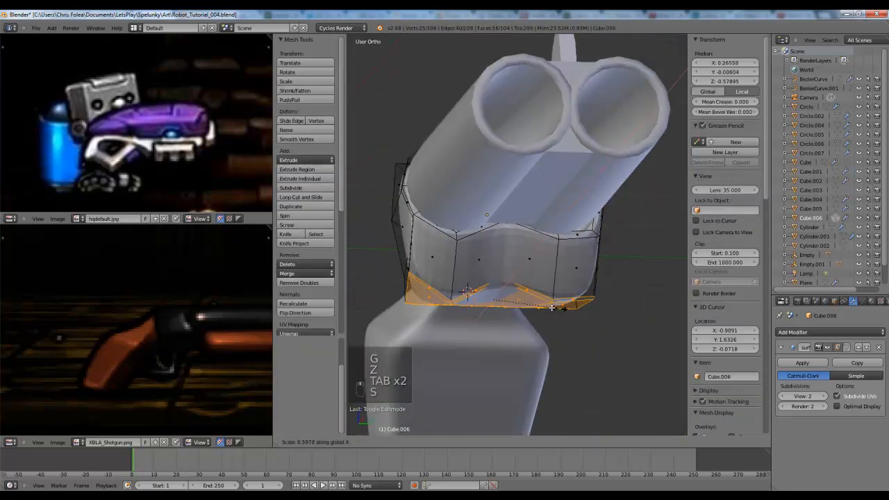
pyautogui.click(551, 304)
pyautogui.moveTo(551, 304); pyautogui.dragTo(480, 269, button='middle')
pyautogui.click(470, 253)
pyautogui.press('a')
pyautogui.press('z')
pyautogui.press('z')
pyautogui.press('z')
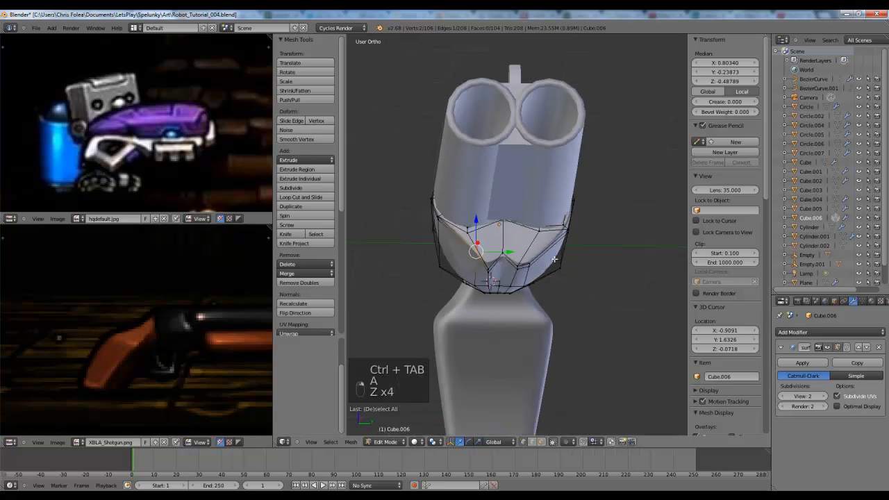
# - Undo the underside extrusion with all its rotating, moving and scaling, and clear the selection
pyautogui.hotkey('ctrl', 'z')
pyautogui.hotkey('ctrl', 'z')
pyautogui.hotkey('ctrl', 'z')
pyautogui.hotkey('ctrl', 'z')
pyautogui.hotkey('ctrl', 'z')
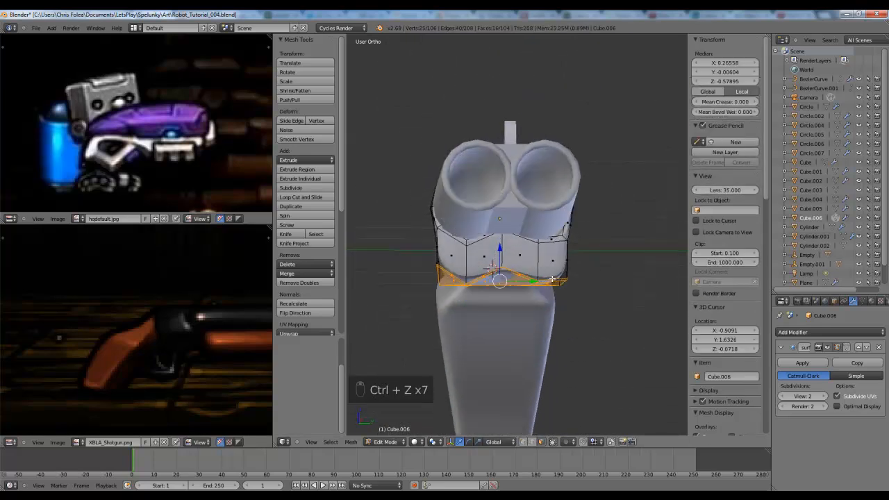
pyautogui.press('a')
pyautogui.moveTo(553, 278); pyautogui.dragTo(532, 229, button='middle')
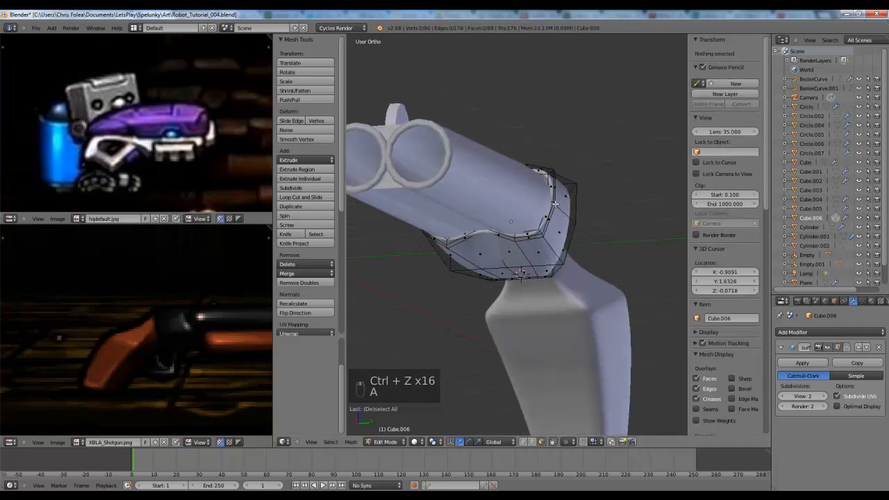
# - Delete the faces of the receiver's half on the positive Y side of its centre line
pyautogui.press('Tab')
pyautogui.press('KP_1')
pyautogui.press('KP_3')
pyautogui.press('z')
pyautogui.press('Tab')
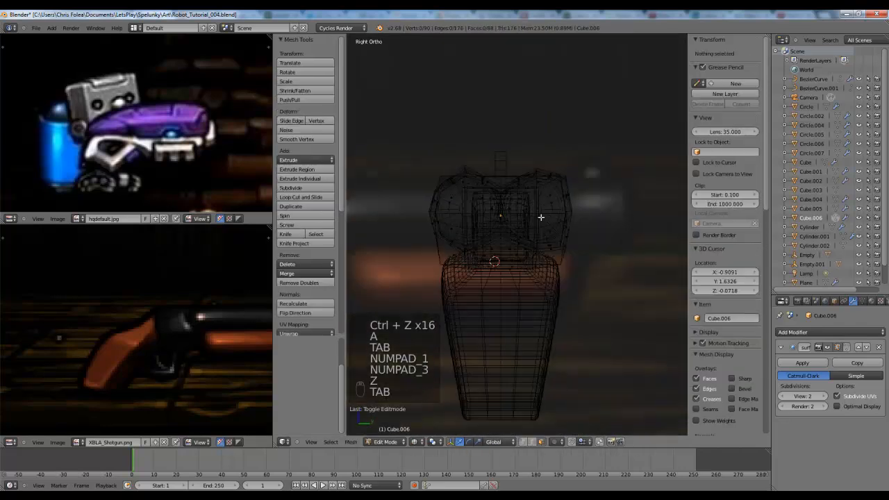
pyautogui.press('a')
pyautogui.press('a')
pyautogui.press('a')
pyautogui.press('a')
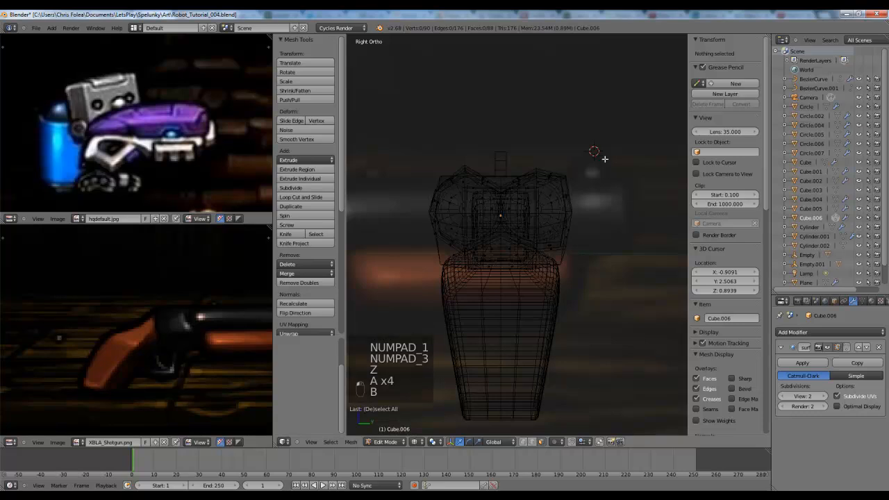
pyautogui.moveTo(613, 139); pyautogui.dragTo(500, 319)
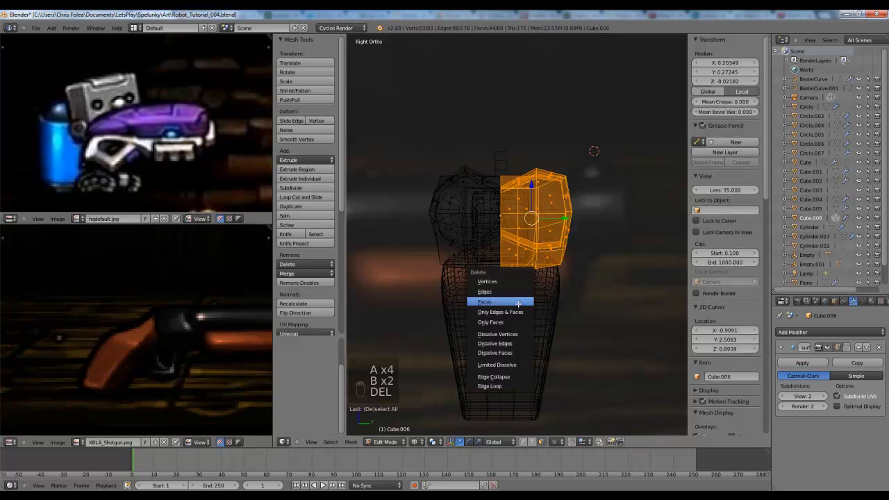
pyautogui.click(517, 303)
pyautogui.press('Tab')
pyautogui.press('z')
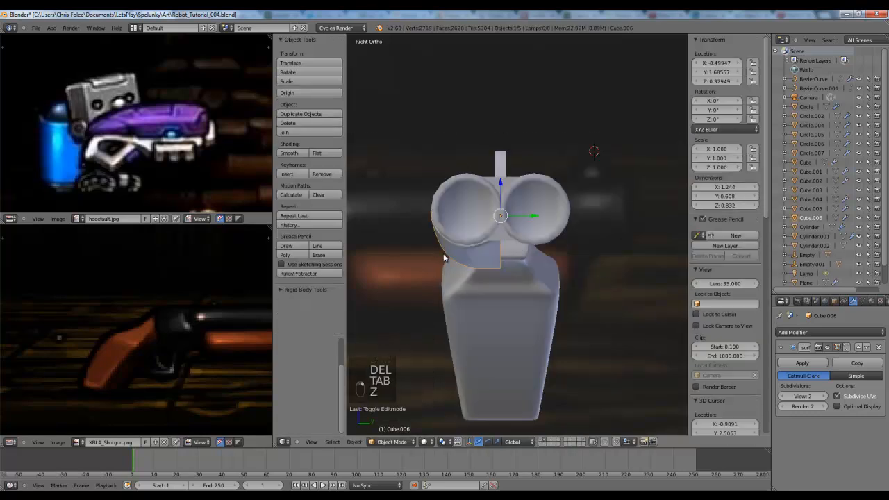
# - Add a Mirror modifier across the Y axis to the receiver and place it above the Subdivision Surface modifier
pyautogui.click(799, 333)
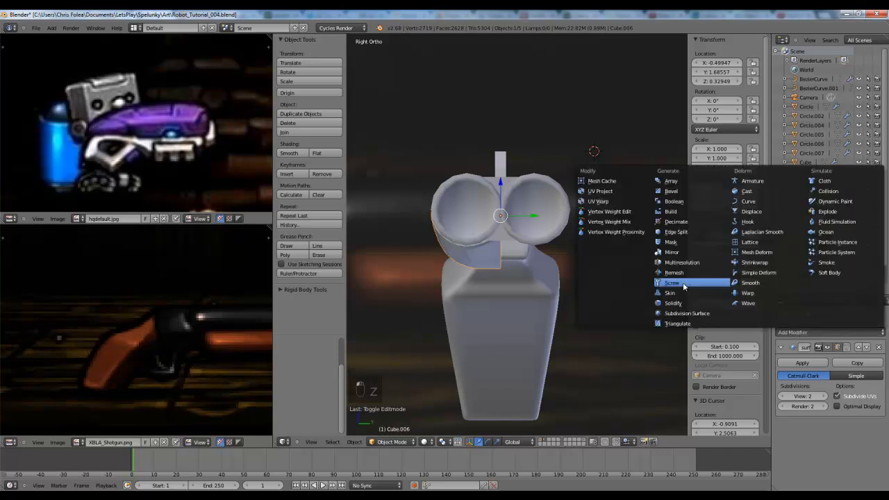
pyautogui.click(673, 252)
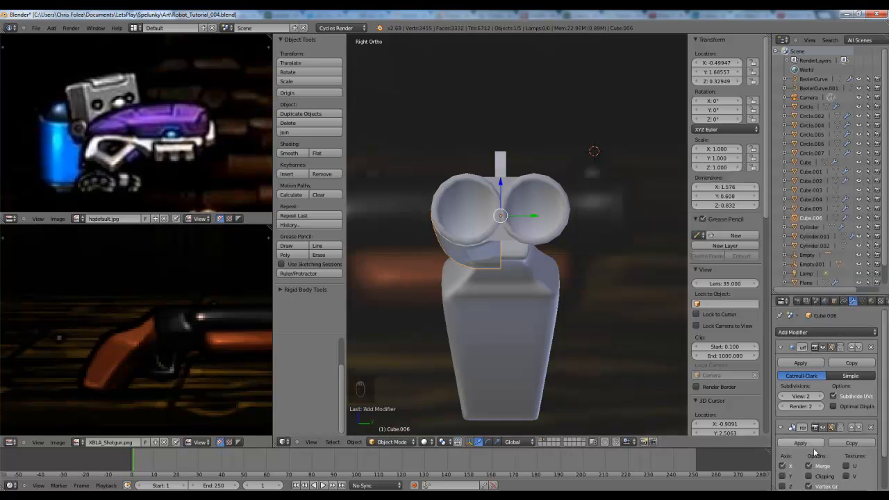
pyautogui.moveTo(543, 316); pyautogui.dragTo(536, 221, button='middle')
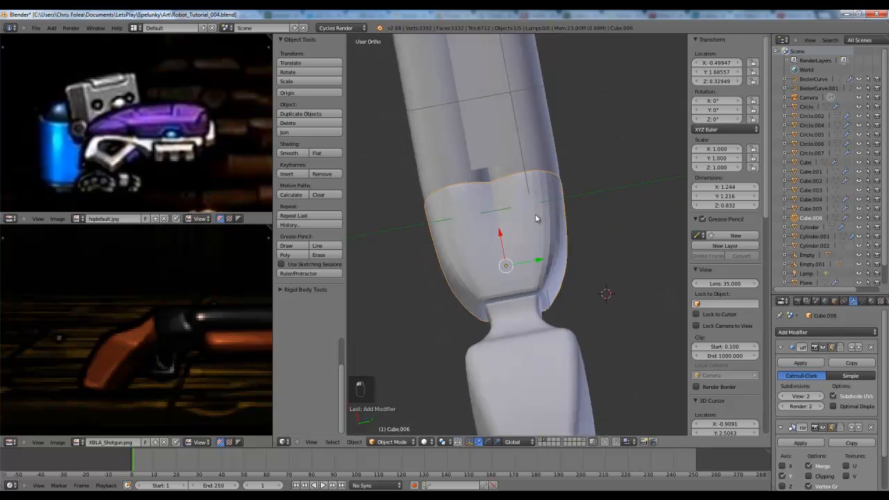
pyautogui.scroll(3, 489, 170)
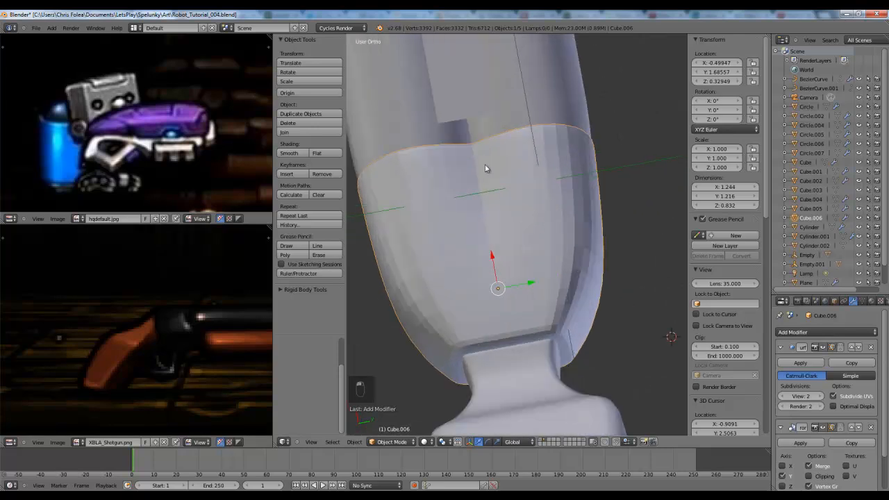
pyautogui.click(853, 428)
# - Extrude the receiver's underside faces downward, then rotate and move them to follow the reference's lower contour
pyautogui.moveTo(542, 238); pyautogui.dragTo(540, 276, button='middle')
pyautogui.press('KP_3')
pyautogui.press('KP_1')
pyautogui.press('Tab')
pyautogui.press('z')
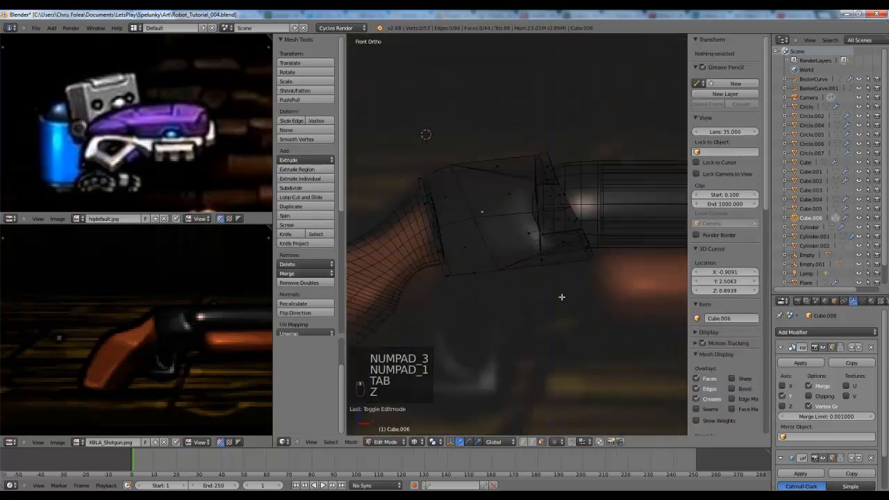
pyautogui.press('a')
pyautogui.press('a')
pyautogui.press('b')
pyautogui.moveTo(448, 268); pyautogui.dragTo(561, 282)
pyautogui.press('z')
pyautogui.moveTo(571, 277); pyautogui.dragTo(549, 191, button='middle')
pyautogui.scroll(4, 550, 191)
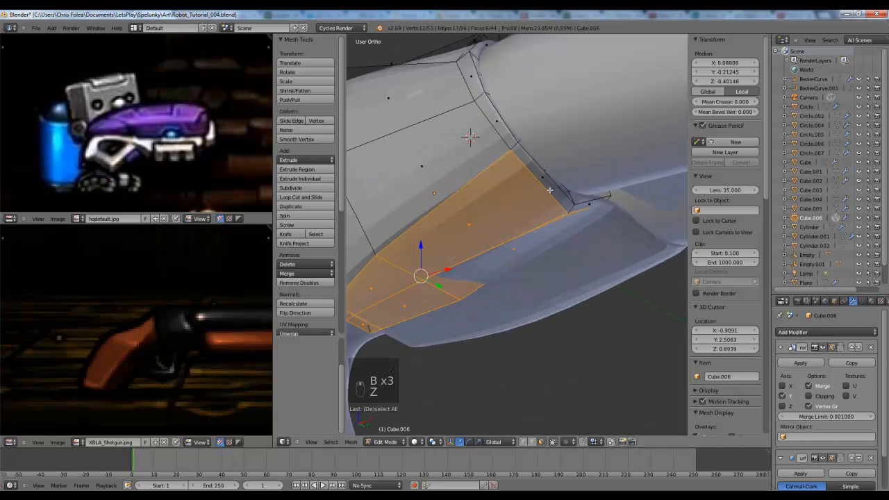
pyautogui.press('KP_1')
pyautogui.press('z')
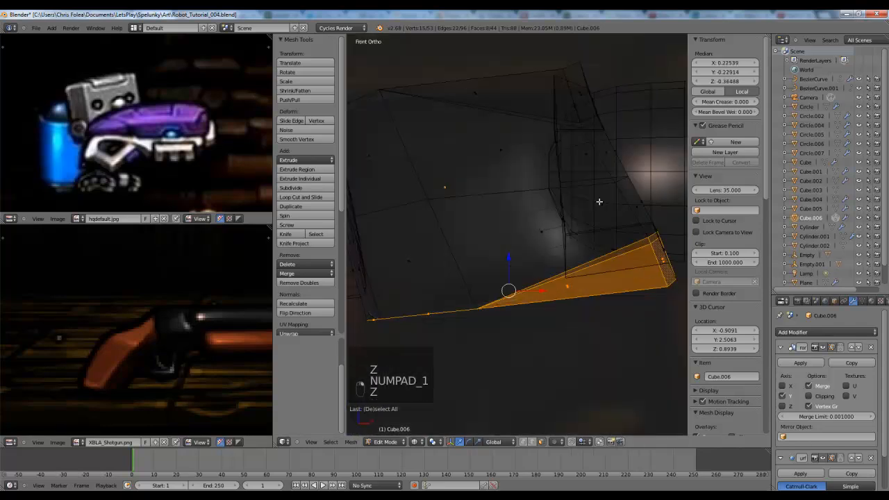
pyautogui.scroll(-3, 600, 202)
pyautogui.press('e')
pyautogui.click(592, 252)
pyautogui.press('r')
pyautogui.click(612, 276)
pyautogui.press('g')
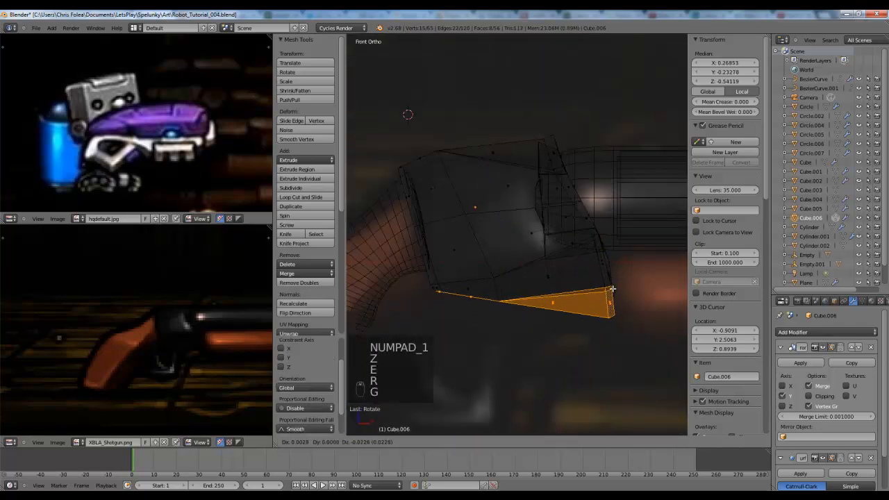
pyautogui.click(615, 290)
# - Scale the extruded underside to about 0.58 along Y and move it about 0.1 along Y toward the centre line
pyautogui.press('z')
pyautogui.moveTo(615, 290); pyautogui.dragTo(609, 306, button='middle')
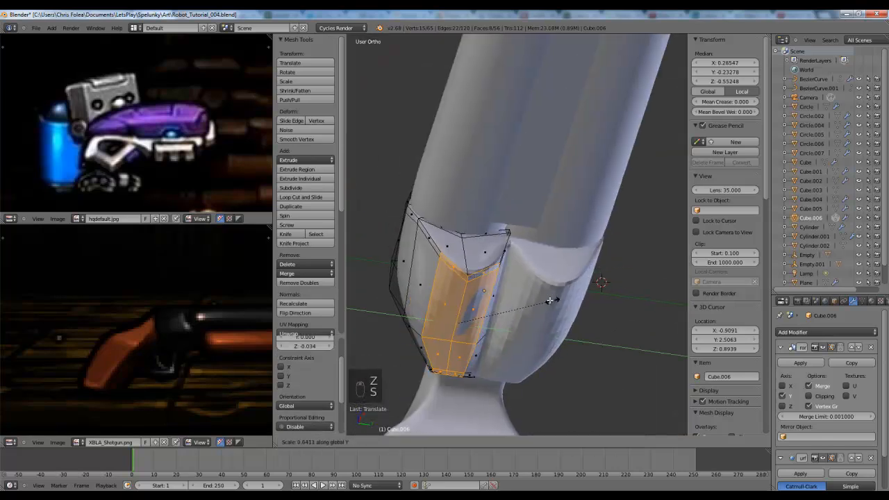
pyautogui.press('y')
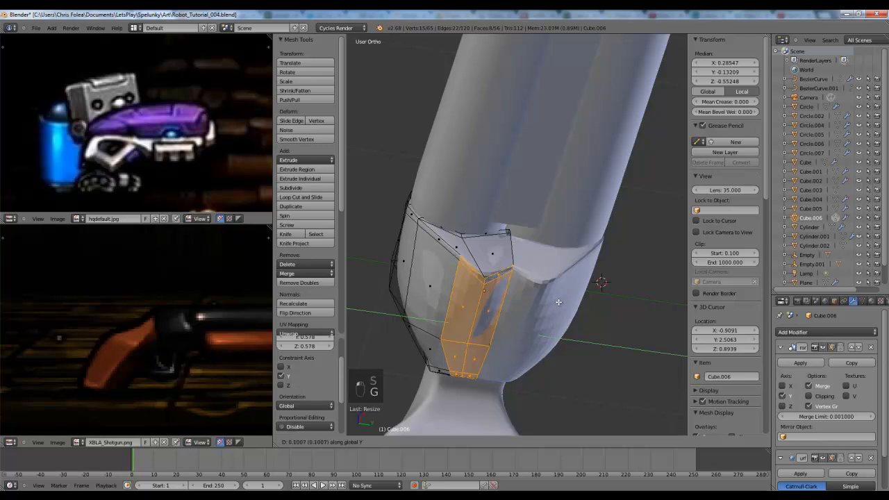
# - Delete the extruded underside's inner faces along the mirror plane
pyautogui.press('z')
pyautogui.moveTo(559, 302); pyautogui.dragTo(558, 347, button='middle')
pyautogui.hotkey('ctrl', 'Tab')
pyautogui.click(478, 325)
pyautogui.press('a')
pyautogui.rightClick(530, 306)
pyautogui.keyDown('shift'); pyautogui.rightClick(574, 344); pyautogui.keyUp('shift')
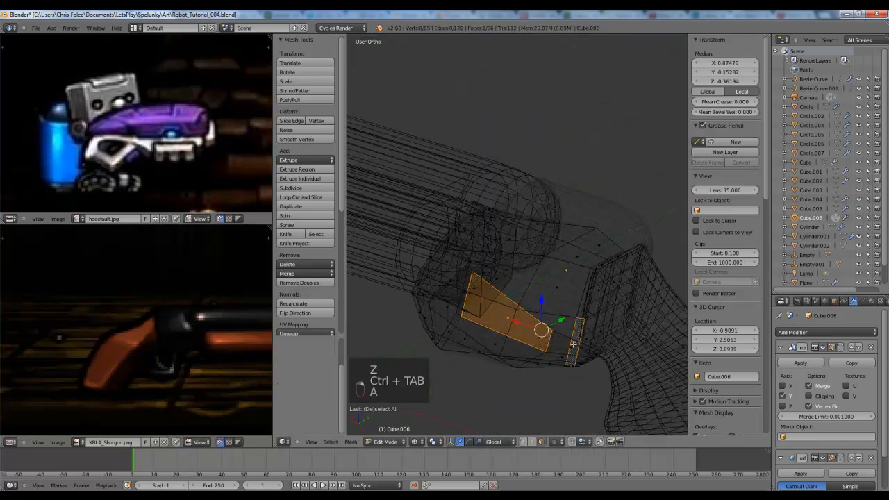
pyautogui.press('Delete')
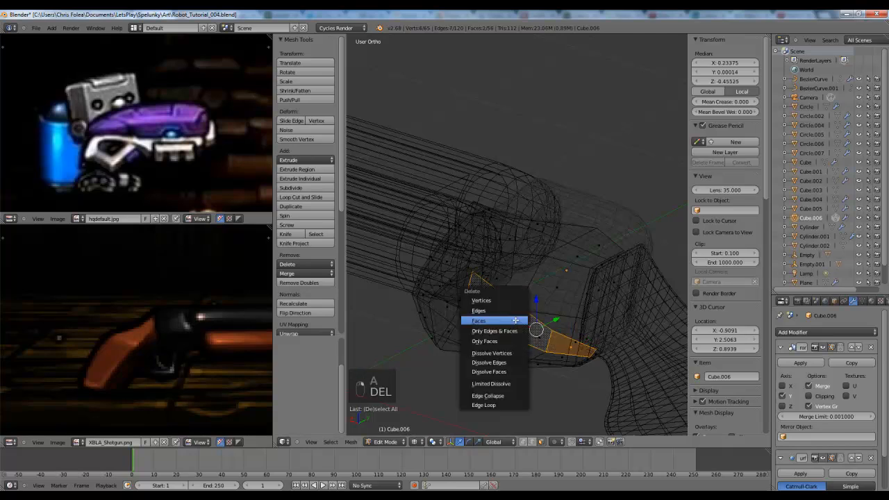
pyautogui.click(512, 320)
pyautogui.press('z')
pyautogui.press('Tab')
# - Move the centre edge at the front of the receiver's underside down about 0.13 along Z
pyautogui.moveTo(519, 317); pyautogui.dragTo(515, 254, button='middle')
pyautogui.scroll(4, 510, 311)
pyautogui.press('Tab')
pyautogui.scroll(2, 515, 254)
pyautogui.hotkey('ctrl', 'Tab')
pyautogui.click(505, 239)
pyautogui.press('z')
pyautogui.press('a')
pyautogui.press('a')
pyautogui.press('b')
pyautogui.moveTo(493, 257); pyautogui.dragTo(514, 283)
pyautogui.press('z')
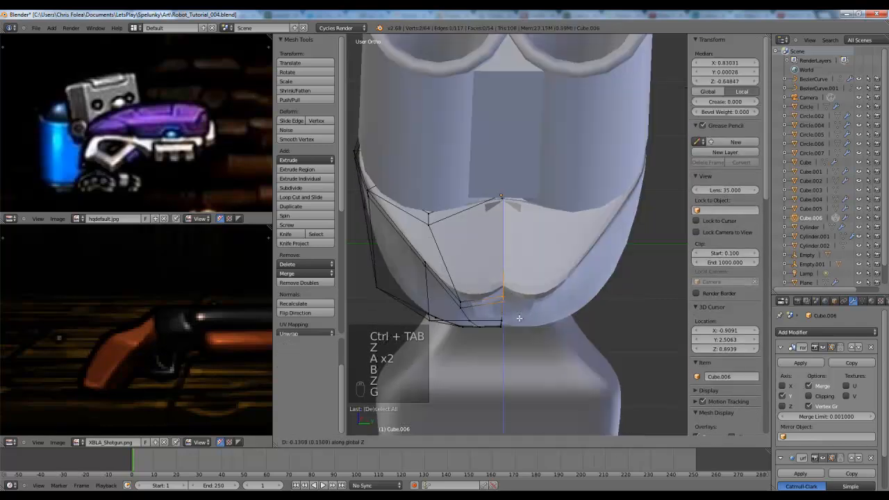
pyautogui.press('z')
# - Delete the leftover inner face at the front centre of the receiver's underside
pyautogui.moveTo(519, 316); pyautogui.dragTo(449, 311, button='middle')
pyautogui.hotkey('ctrl', 'Tab')
pyautogui.click(430, 317)
pyautogui.press('a')
pyautogui.rightClick(450, 240)
pyautogui.moveTo(450, 239); pyautogui.dragTo(576, 282, button='middle')
pyautogui.press('Delete')
pyautogui.click(426, 275)
pyautogui.press('Tab')
pyautogui.press('z')
# - Reposition the vertices at the receiver's lower rear corner to follow the reference near the stock
pyautogui.press('KP_1')
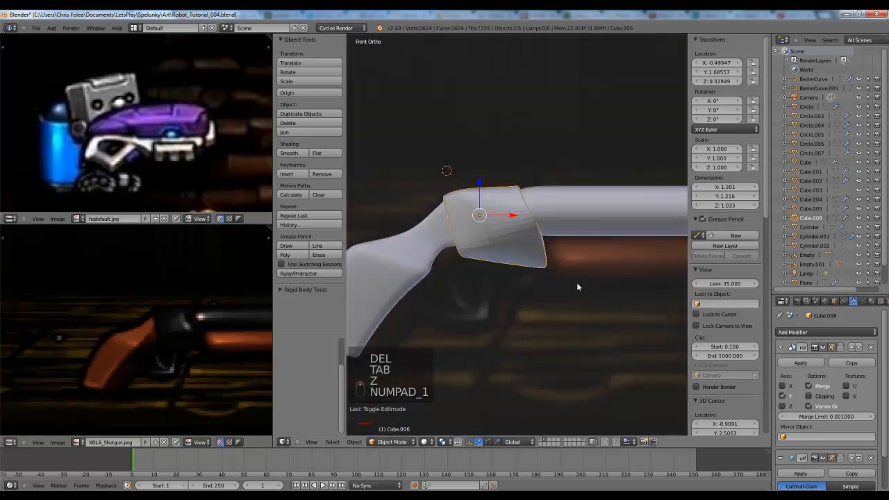
pyautogui.press('Tab')
pyautogui.press('a')
pyautogui.press('a')
pyautogui.scroll(4, 447, 218)
pyautogui.hotkey('ctrl', 'Tab')
pyautogui.click(481, 250)
pyautogui.press('a')
pyautogui.press('z')
pyautogui.press('b')
pyautogui.moveTo(455, 267); pyautogui.dragTo(486, 293)
pyautogui.press('g')
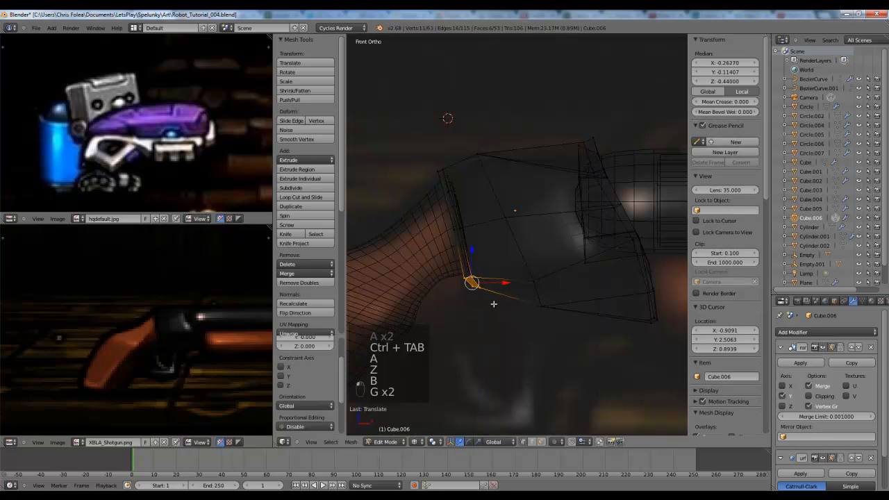
pyautogui.press('Tab')
pyautogui.press('z')
pyautogui.scroll(-3, 513, 301)
pyautogui.moveTo(513, 301); pyautogui.dragTo(575, 280, button='middle')
pyautogui.scroll(3, 575, 279)
pyautogui.press('KP_1')
# - Adjust individual vertices on the receiver's upper front rim so it follows the barrel more closely
pyautogui.press('Tab')
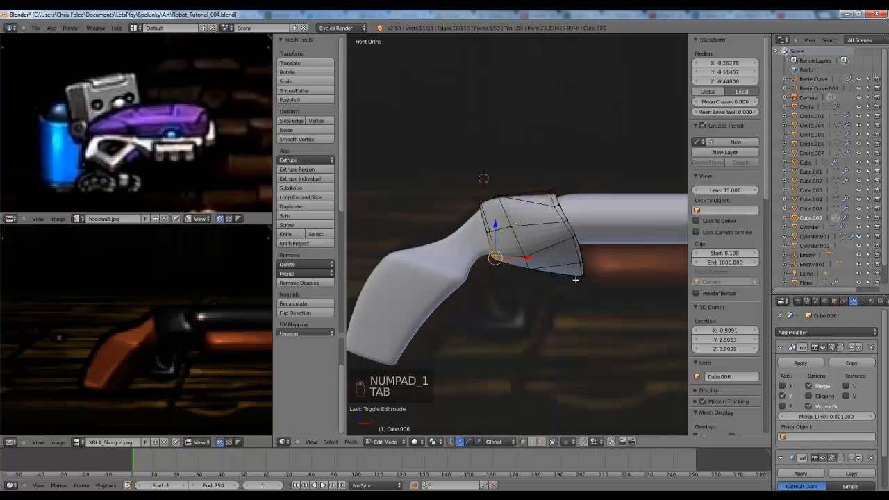
pyautogui.scroll(1, 546, 163)
pyautogui.moveTo(546, 162); pyautogui.dragTo(462, 319, button='middle')
pyautogui.scroll(3, 536, 284)
pyautogui.rightClick(523, 325)
pyautogui.click(543, 328)
pyautogui.press('a')
pyautogui.rightClick(553, 309)
pyautogui.press('KP_1')
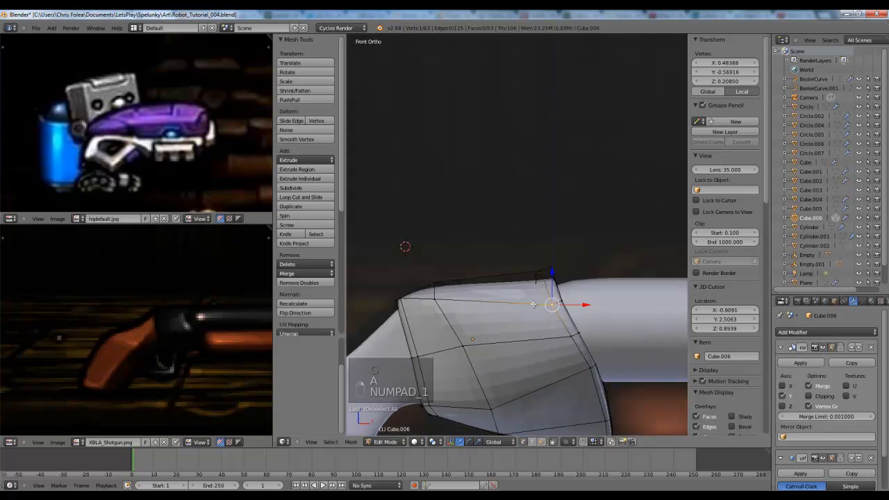
pyautogui.click(538, 301)
pyautogui.press('a')
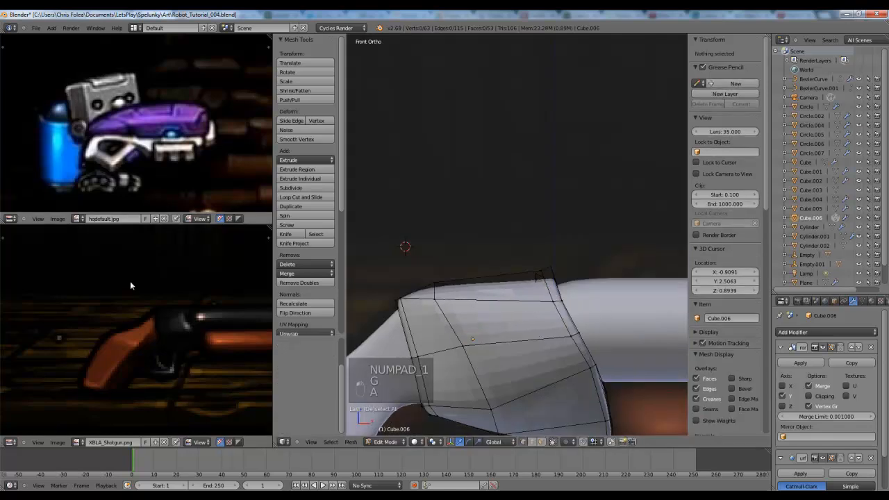
# - Try an edge loop along the receiver's upper side edge, then undo it
pyautogui.scroll(-1, 527, 247)
pyautogui.keyDown('shift'); pyautogui.moveTo(467, 287); pyautogui.dragTo(496, 254, button='middle'); pyautogui.keyUp('shift')
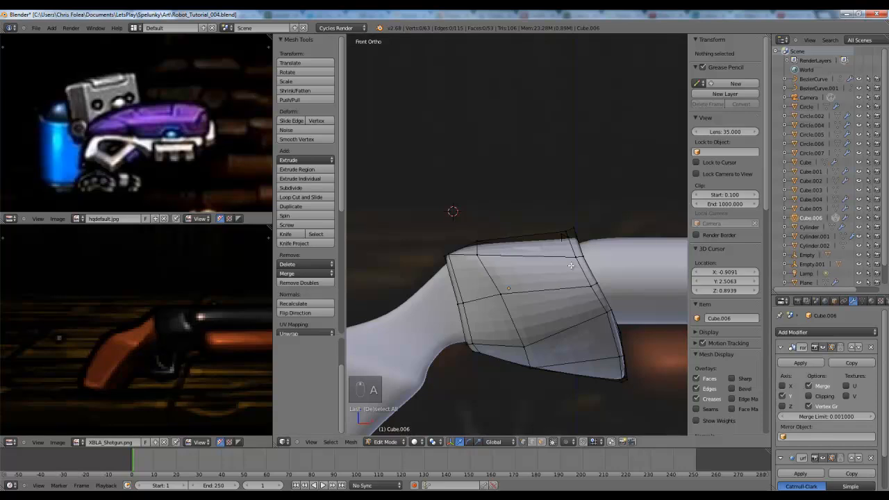
pyautogui.keyDown('shift'); pyautogui.moveTo(571, 265); pyautogui.dragTo(537, 254, button='middle'); pyautogui.keyUp('shift')
pyautogui.keyDown('shift'); pyautogui.moveTo(484, 272); pyautogui.dragTo(605, 225, button='middle'); pyautogui.keyUp('shift')
pyautogui.scroll(2, 584, 248)
pyautogui.click(616, 225)
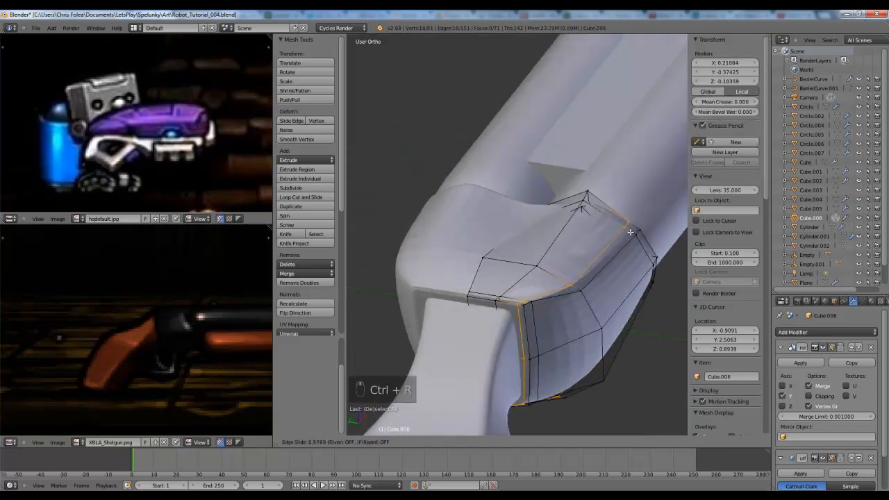
pyautogui.click(634, 235)
pyautogui.hotkey('ctrl', 'z')
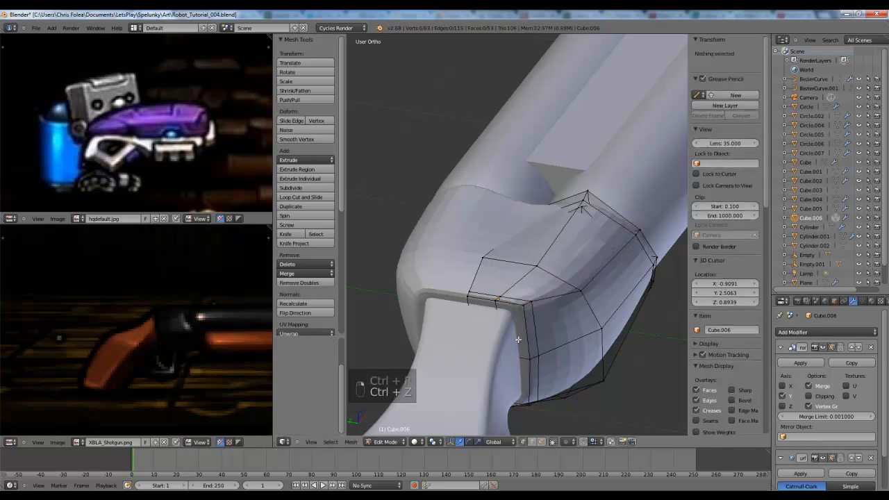
# - Delete the four faces closing the receiver's rear end where the stock enters
pyautogui.hotkey('ctrl', 'Tab')
pyautogui.click(501, 357)
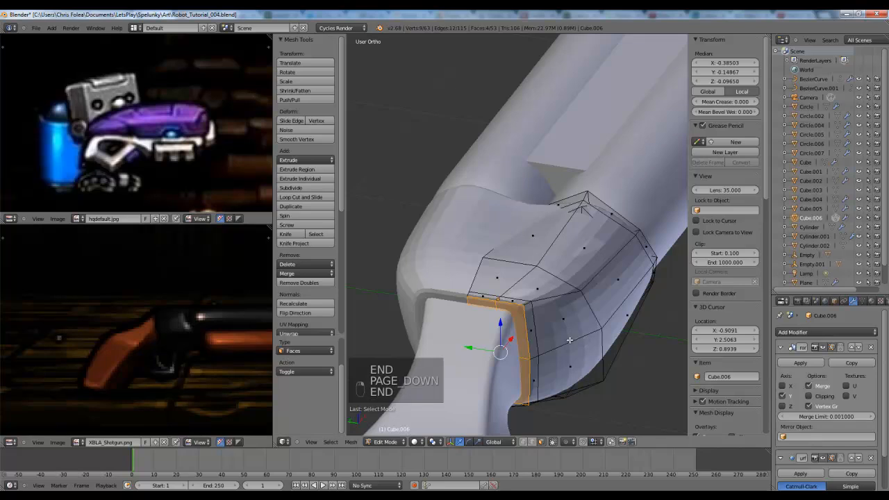
pyautogui.moveTo(563, 335); pyautogui.dragTo(473, 377, button='middle')
pyautogui.press('z')
pyautogui.press('z')
pyautogui.press('Delete')
pyautogui.click(520, 299)
pyautogui.press('z')
pyautogui.press('z')
pyautogui.press('Tab')
pyautogui.moveTo(489, 310); pyautogui.dragTo(515, 273, button='middle')
# - Isolate the receiver and delete the inner end faces inside its barrel opening
pyautogui.hotkey('shift', 'h')
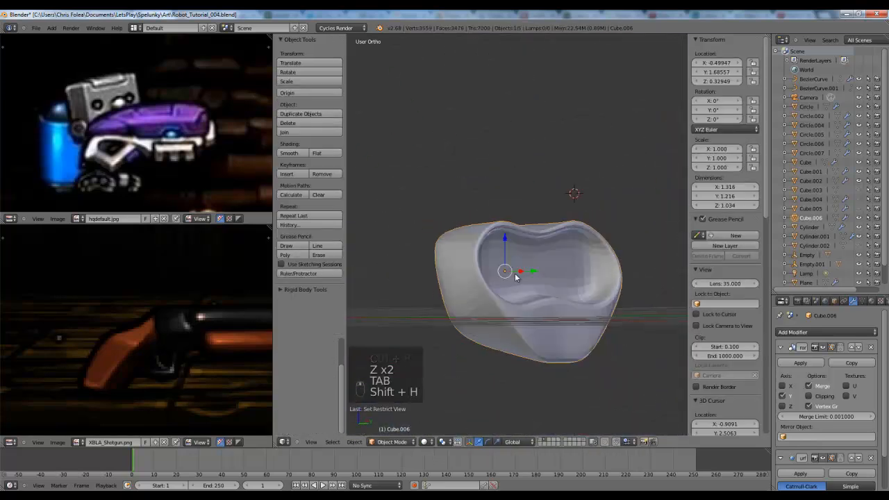
pyautogui.press('Tab')
pyautogui.scroll(2, 527, 320)
pyautogui.press('a')
pyautogui.press('a')
pyautogui.rightClick(483, 266)
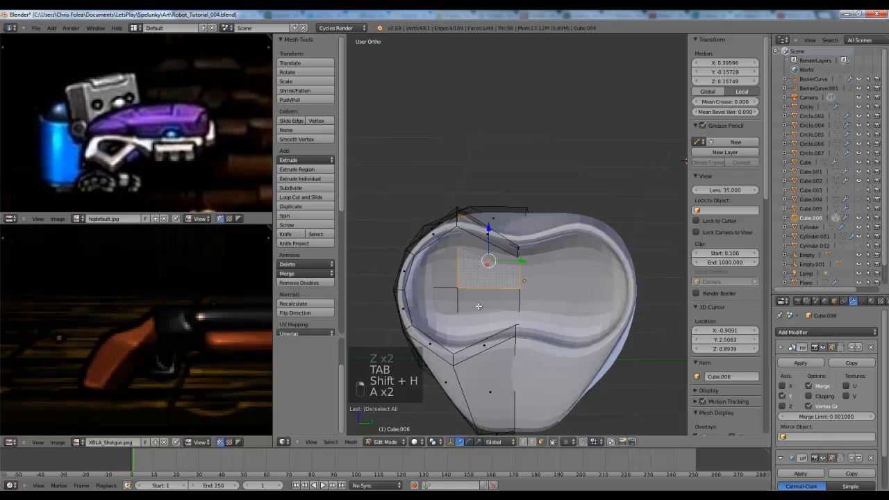
pyautogui.press('Delete')
pyautogui.click(487, 284)
# - Add an edge loop along the receiver's side and slide it close to the upper side edge
pyautogui.press('Tab')
pyautogui.moveTo(488, 292); pyautogui.dragTo(500, 258, button='middle')
pyautogui.press('Tab')
pyautogui.scroll(3, 511, 282)
pyautogui.hotkey('ctrl', 'r')
pyautogui.click(538, 325)
pyautogui.click(560, 325)
pyautogui.press('Tab')
pyautogui.scroll(-3, 523, 280)
# - Slide the short edge at the receiver's upper rear corner slightly along the surface
pyautogui.press('Tab')
pyautogui.scroll(3, 492, 279)
pyautogui.press('a')
pyautogui.press('a')
pyautogui.press('a')
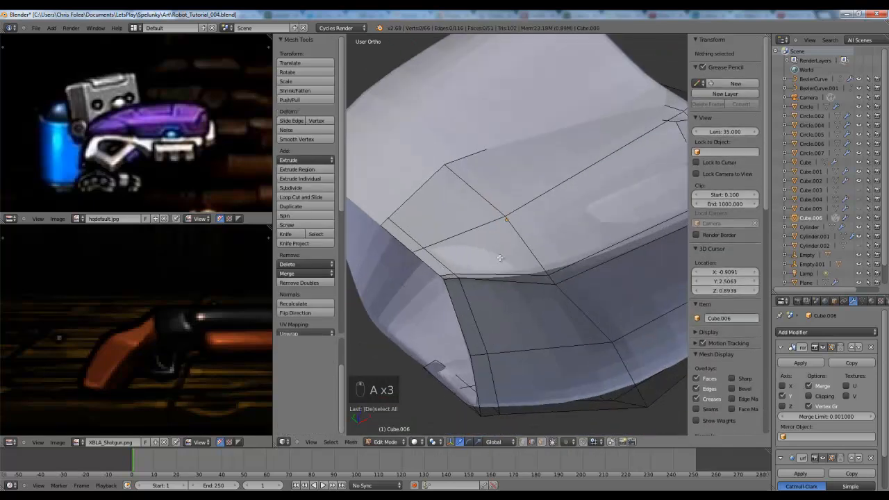
pyautogui.click(455, 238)
pyautogui.rightClick(449, 278)
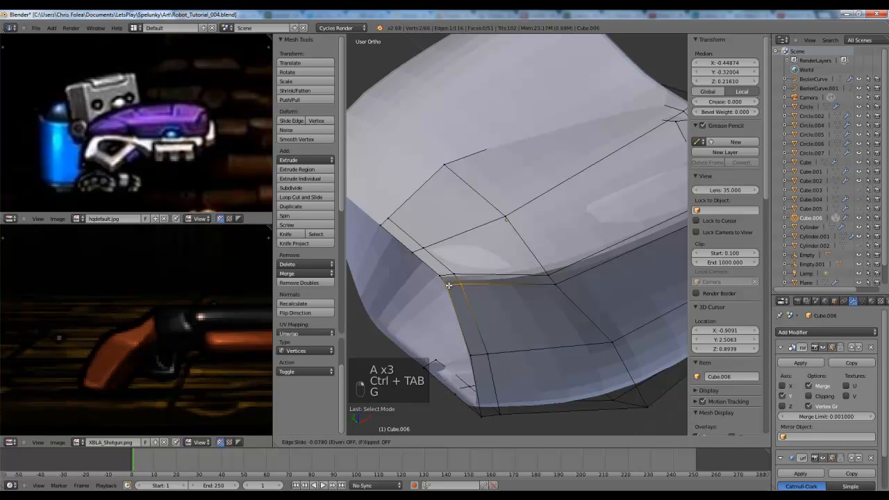
pyautogui.click(449, 286)
pyautogui.press('a')
# - Add another edge loop to the receiver and slide it into place to tighten the smoothed shape
pyautogui.scroll(-3, 530, 296)
pyautogui.moveTo(530, 296); pyautogui.dragTo(506, 268, button='middle')
pyautogui.press('Tab')
pyautogui.press('Tab')
pyautogui.scroll(1, 506, 268)
pyautogui.hotkey('ctrl', 'r')
pyautogui.click(589, 238)
pyautogui.click(587, 218)
pyautogui.press('Tab')
pyautogui.moveTo(587, 218); pyautogui.dragTo(629, 272, button='middle')
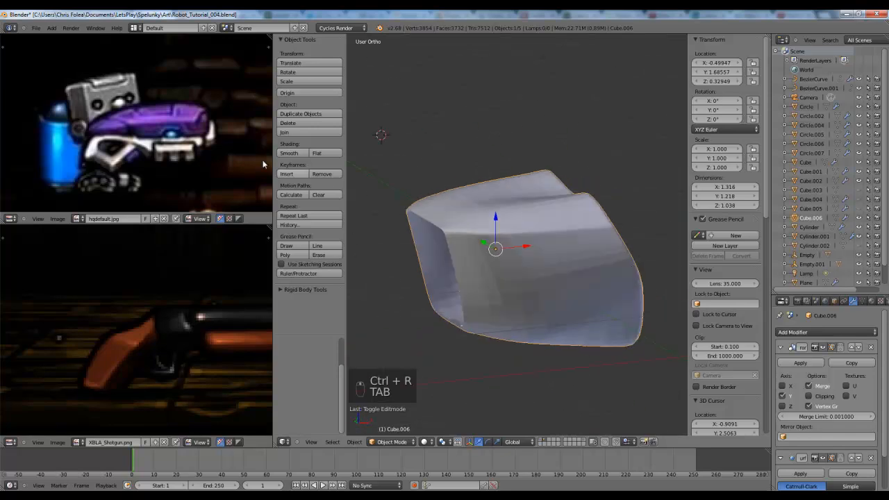
# - Raise the vertex low on the receiver's side vertically by about 0.11 units
pyautogui.scroll(-2, 568, 296)
pyautogui.moveTo(568, 296); pyautogui.dragTo(525, 298, button='middle')
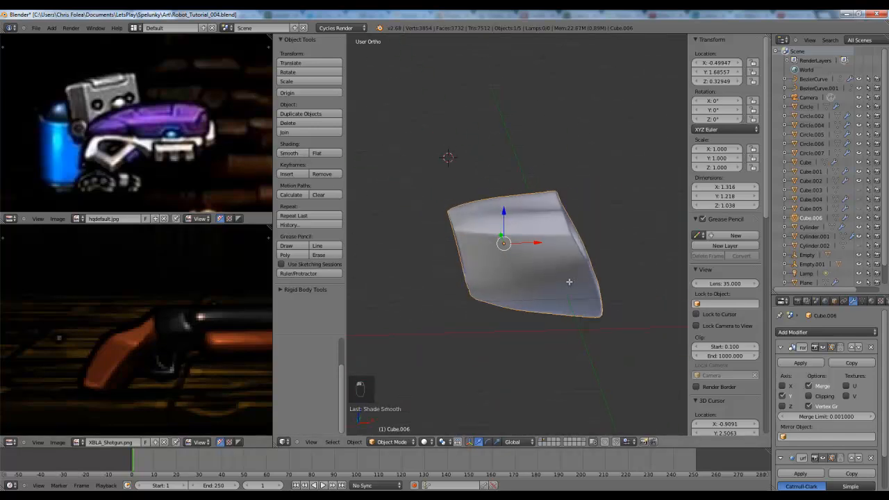
pyautogui.press('Tab')
pyautogui.scroll(1, 569, 282)
pyautogui.press('a')
pyautogui.press('a')
pyautogui.press('KP_3')
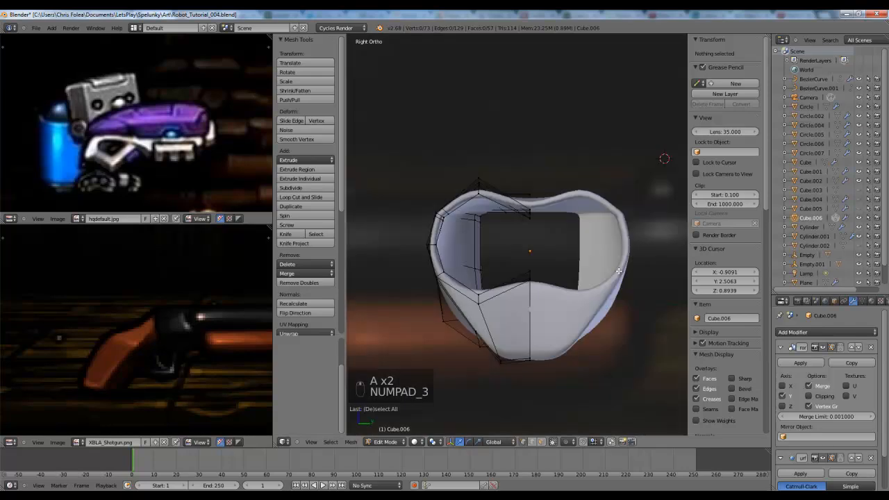
pyautogui.press('KP_1')
pyautogui.rightClick(529, 311)
pyautogui.press('g')
pyautogui.press('z')
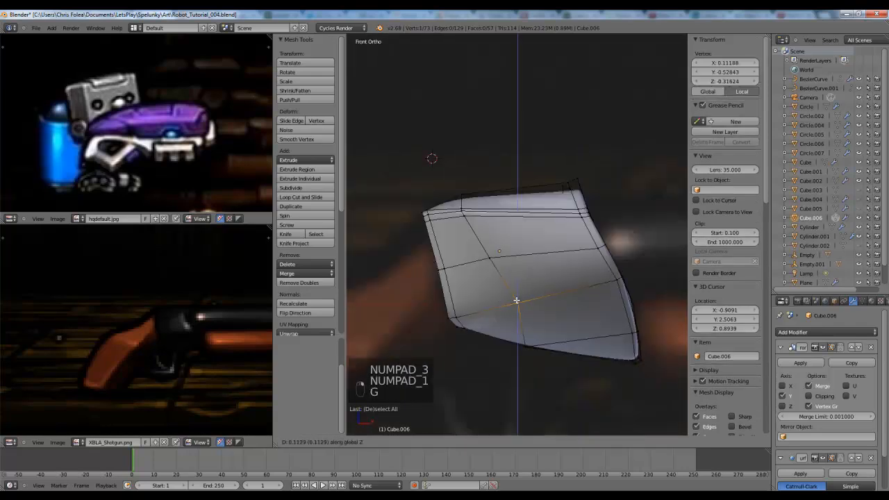
pyautogui.click(516, 300)
pyautogui.press('a')
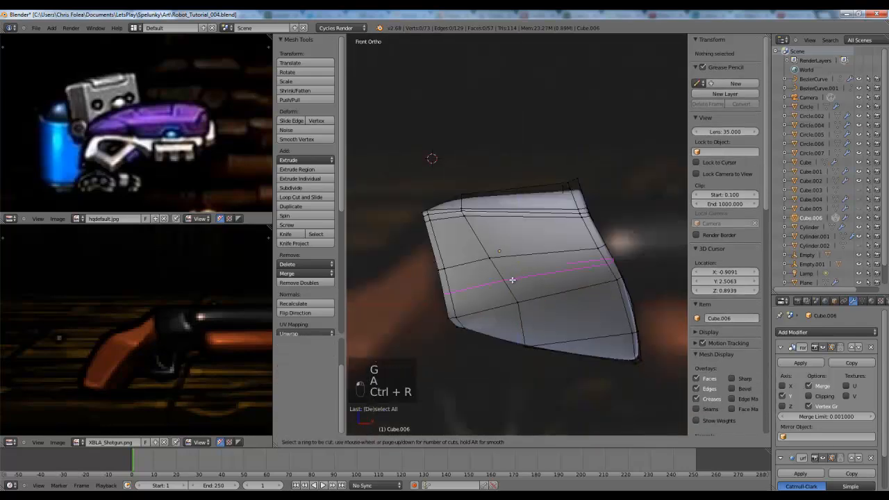
# - Add a lengthwise edge loop along the receiver's side close to its lower side edge, and unhide the rest of the gun
pyautogui.click(512, 280)
pyautogui.click(524, 300)
pyautogui.press('Tab')
pyautogui.moveTo(537, 296)
pyautogui.mouseDown(button='middle')
pyautogui.moveTo(498, 300)
pyautogui.moveTo(542, 305)
pyautogui.moveTo(523, 298)
pyautogui.mouseUp(button='middle')
pyautogui.hotkey('alt', 'h')
pyautogui.press('a')
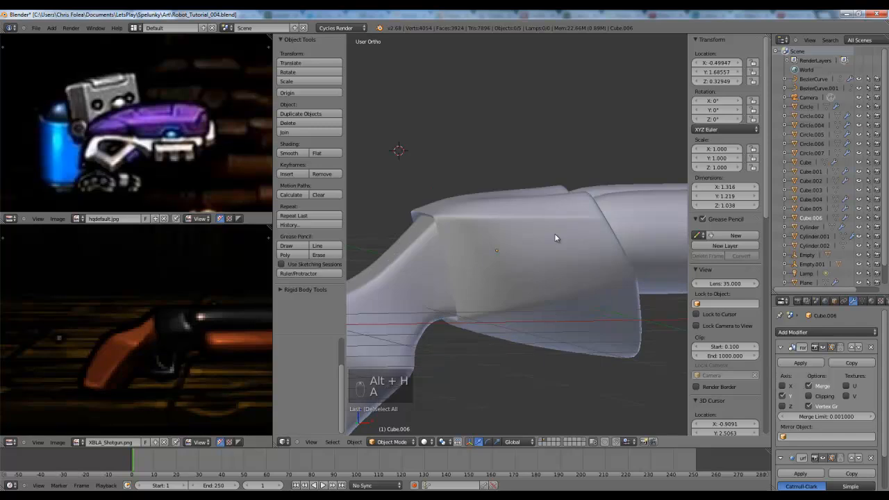
# - Select only the outer vertices at the front end of the receiver's upper side edge and raise them slightly along Z
pyautogui.press('KP_3')
pyautogui.press('Tab')
pyautogui.press('KP_1')
pyautogui.press('a')
pyautogui.press('a')
pyautogui.press('z')
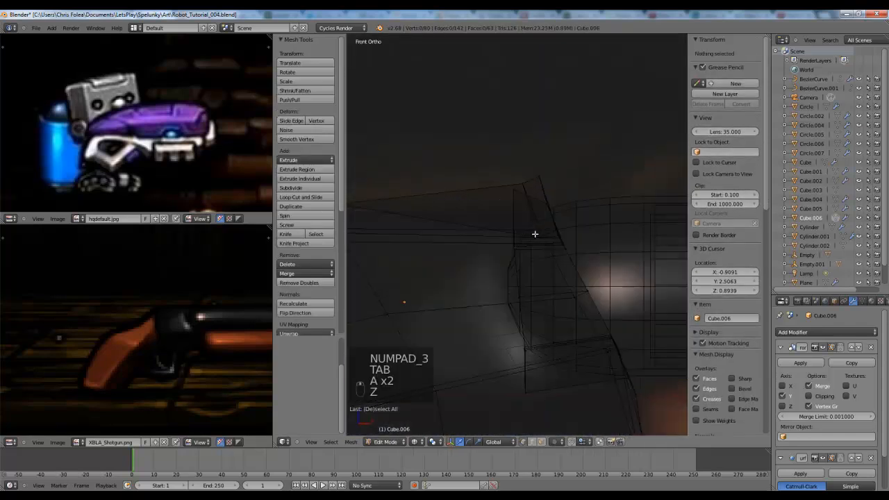
pyautogui.moveTo(532, 220); pyautogui.dragTo(574, 246)
pyautogui.press('z')
pyautogui.moveTo(574, 246); pyautogui.dragTo(533, 270, button='middle')
pyautogui.press('z')
pyautogui.press('c')
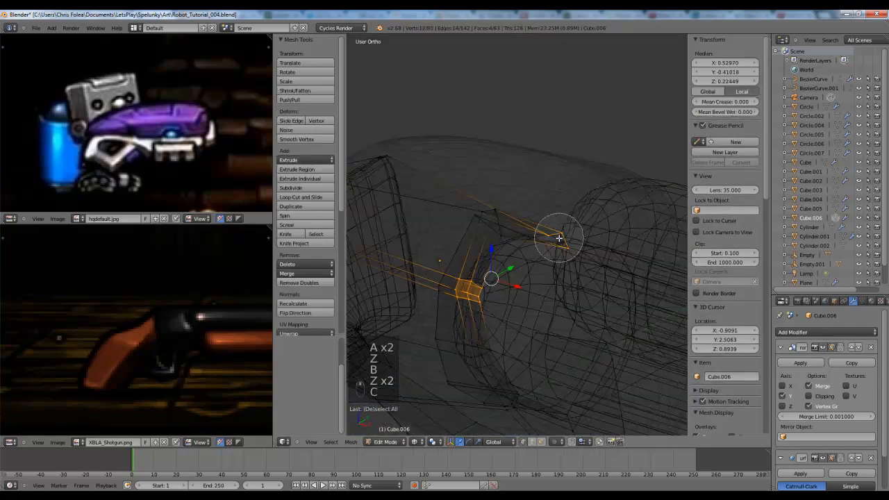
pyautogui.press('KP_3')
pyautogui.press('KP_1')
pyautogui.press('z')
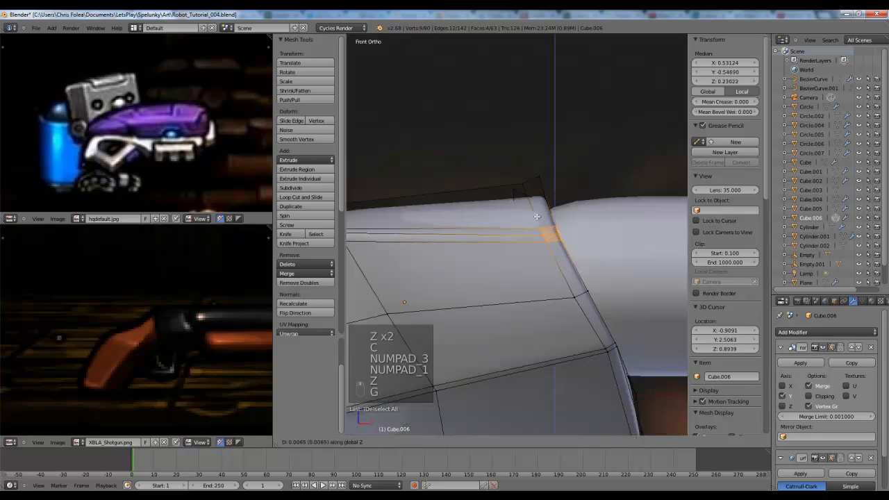
pyautogui.click(538, 210)
pyautogui.scroll(-1, 539, 213)
pyautogui.press('a')
# - Select the three vertices midway up the receiver's front side rim and shift them slightly along X
pyautogui.press('z')
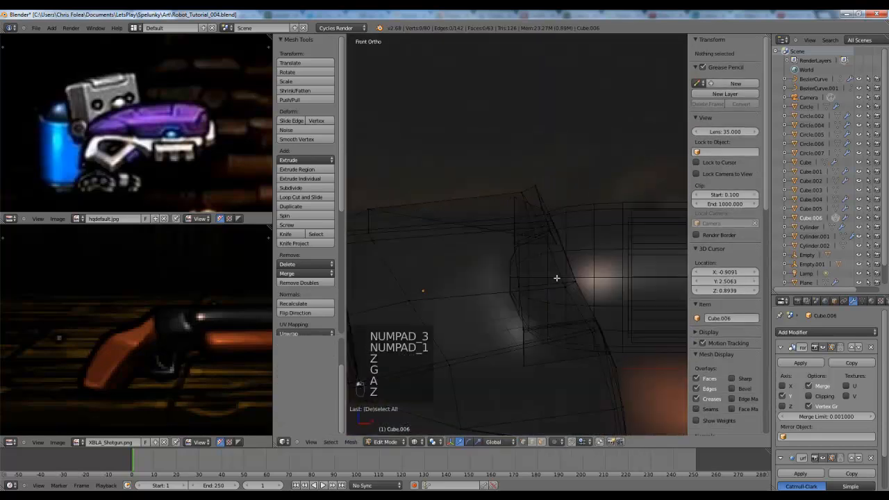
pyautogui.press('b')
pyautogui.moveTo(557, 278); pyautogui.dragTo(591, 299)
pyautogui.press('z')
pyautogui.press('g')
pyautogui.press('g')
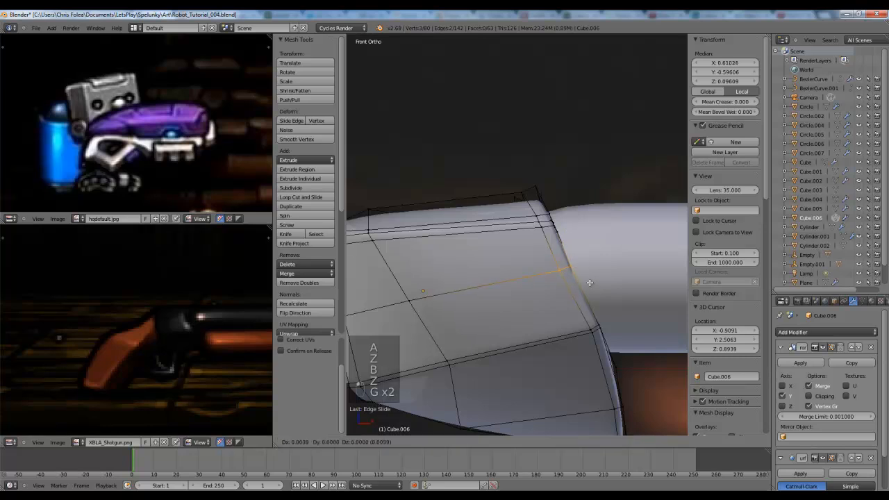
pyautogui.moveTo(590, 282); pyautogui.dragTo(530, 303, button='middle')
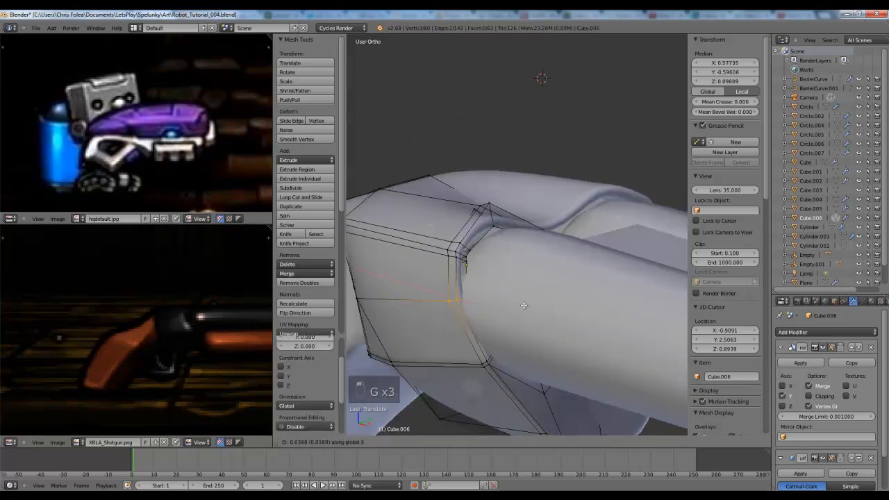
pyautogui.click(513, 307)
pyautogui.press('Tab')
# - Examine the receiver's smoothed shape and wireframe around the barrel ends
pyautogui.scroll(-2, 505, 308)
pyautogui.moveTo(505, 308); pyautogui.dragTo(491, 268, button='middle')
pyautogui.press('Tab')
pyautogui.scroll(2, 491, 268)
pyautogui.scroll(3, 492, 268)
pyautogui.press('a')
pyautogui.press('a')
pyautogui.press('a')
pyautogui.press('z')
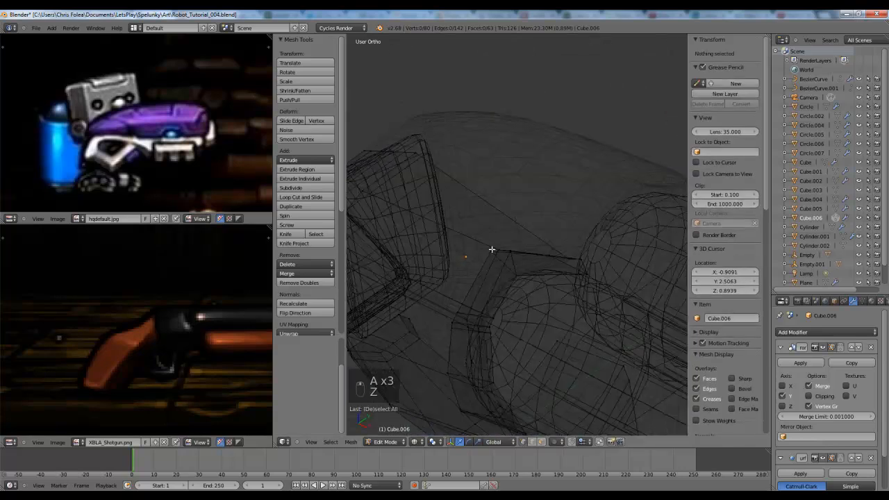
pyautogui.moveTo(523, 282); pyautogui.dragTo(523, 281)
pyautogui.press('z')
pyautogui.moveTo(544, 276)
pyautogui.mouseDown(button='middle')
pyautogui.moveTo(512, 280)
pyautogui.moveTo(553, 286)
pyautogui.mouseUp(button='middle')
pyautogui.press('a')
# - Try to fill the receiver's open rear end with a face from its boundary edge loop
pyautogui.scroll(-2, 553, 286)
pyautogui.press('z')
pyautogui.press('z')
pyautogui.moveTo(484, 267); pyautogui.dragTo(578, 268, button='middle')
pyautogui.moveTo(414, 277); pyautogui.dragTo(512, 275, button='middle')
pyautogui.keyDown('alt'); pyautogui.rightClick(482, 299); pyautogui.keyUp('alt')
pyautogui.press('f')
pyautogui.press('Tab')
# - Inspect the individual faces around the receiver's lower rear corner in wireframe, using face selection
pyautogui.press('Tab')
pyautogui.press('z')
pyautogui.scroll(2, 513, 267)
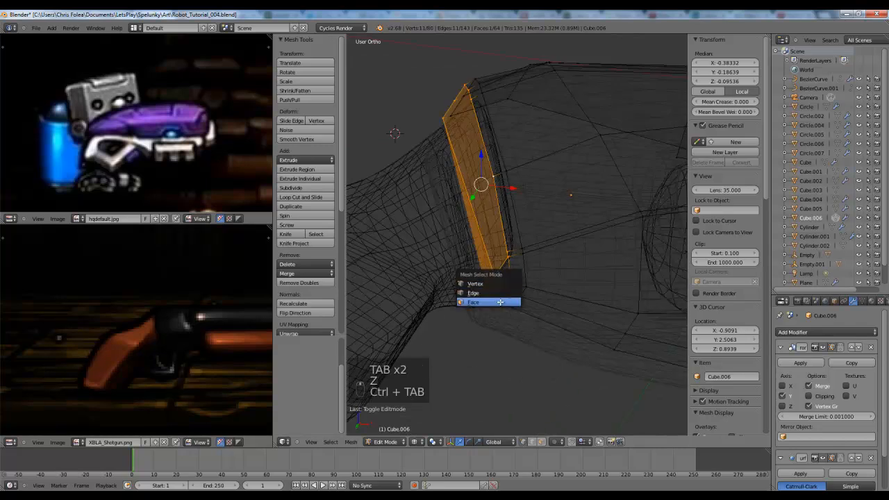
pyautogui.click(500, 302)
pyautogui.press('a')
pyautogui.rightClick(504, 277)
pyautogui.press('a')
pyautogui.rightClick(497, 297)
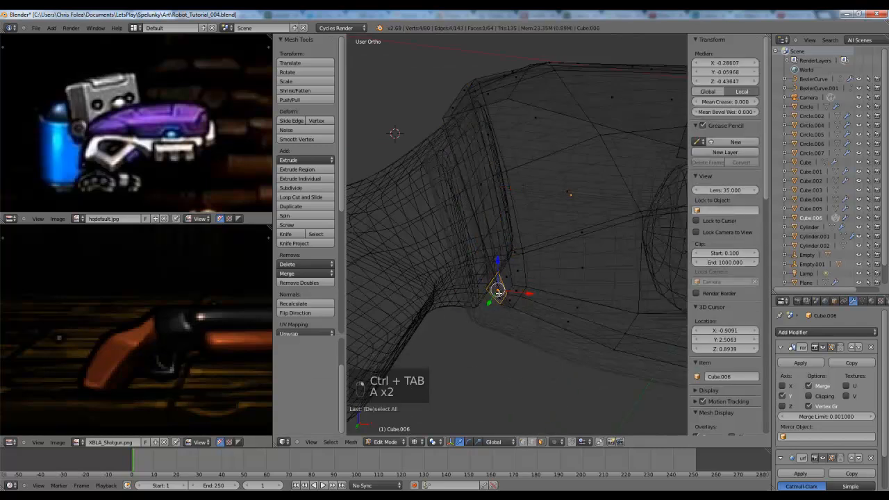
pyautogui.press('a')
pyautogui.moveTo(494, 241)
pyautogui.mouseDown(button='middle')
pyautogui.moveTo(574, 210)
pyautogui.moveTo(641, 250)
pyautogui.moveTo(535, 320)
pyautogui.moveTo(494, 253)
pyautogui.moveTo(563, 261)
pyautogui.mouseUp(button='middle')
pyautogui.rightClick(547, 296)
pyautogui.press('a')
pyautogui.rightClick(543, 312)
pyautogui.press('z')
# - Isolate the receiver by hiding every other object, and reopen its mesh for editing
pyautogui.press('Tab')
pyautogui.hotkey('shift', 'h')
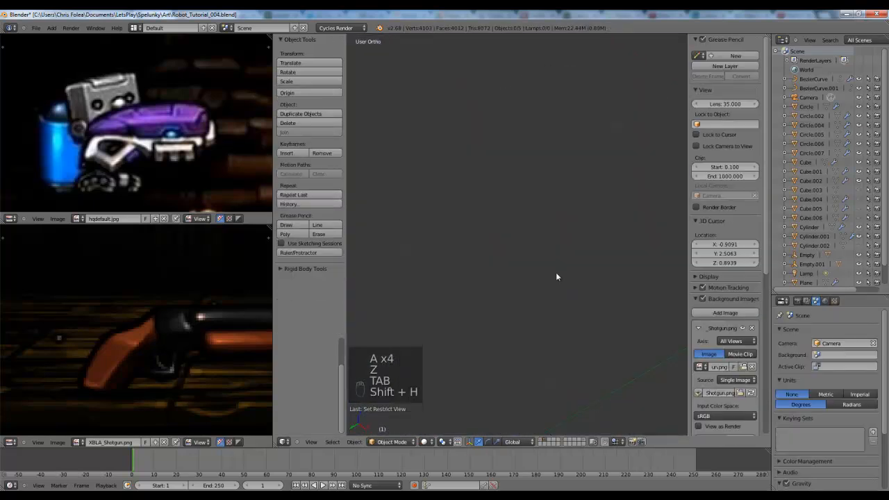
pyautogui.hotkey('alt', 'h')
pyautogui.press('a')
pyautogui.rightClick(581, 256)
pyautogui.hotkey('shift', 'h')
pyautogui.press('Tab')
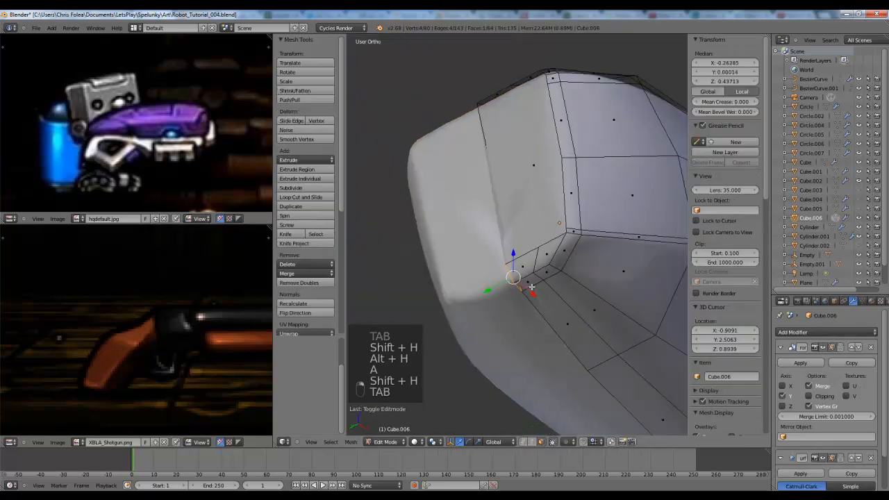
# - Try deleting the small face at the receiver's lower rear corner
pyautogui.press('z')
pyautogui.moveTo(532, 286); pyautogui.dragTo(513, 283, button='middle')
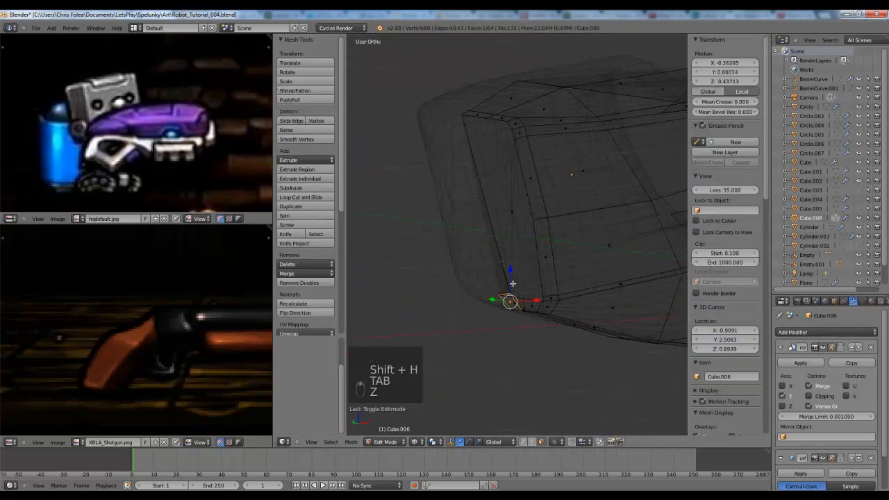
pyautogui.press('a')
pyautogui.scroll(3, 511, 283)
pyautogui.rightClick(499, 267)
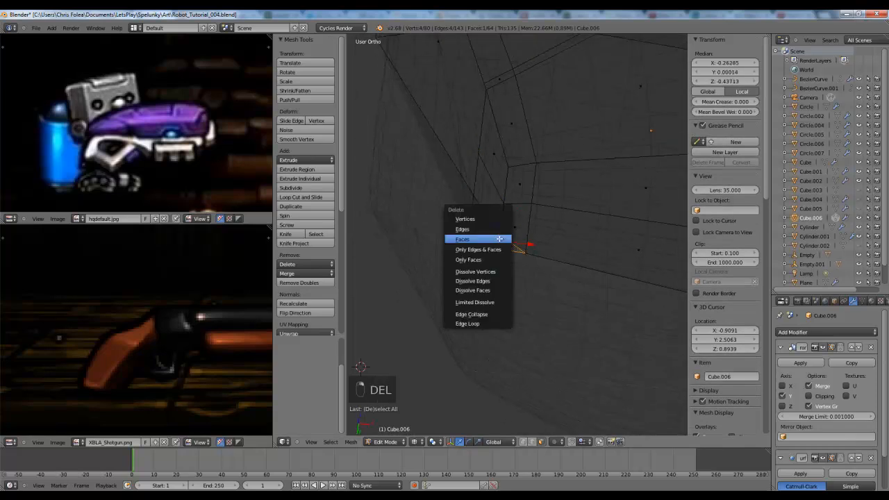
pyautogui.click(500, 239)
pyautogui.scroll(-2, 501, 235)
pyautogui.scroll(-5, 505, 275)
pyautogui.moveTo(505, 275)
pyautogui.mouseDown(button='middle')
pyautogui.moveTo(526, 227)
pyautogui.moveTo(552, 252)
pyautogui.moveTo(609, 265)
pyautogui.moveTo(589, 293)
pyautogui.moveTo(546, 264)
pyautogui.moveTo(570, 268)
pyautogui.moveTo(567, 276)
pyautogui.mouseUp(button='middle')
pyautogui.press('z')
pyautogui.scroll(3, 609, 265)
pyautogui.press('z')
pyautogui.hotkey('ctrl', 'z')
# - Delete the large face that closes the receiver's rear opening
pyautogui.scroll(2, 561, 264)
pyautogui.press('a')
pyautogui.hotkey('ctrl', 'Tab')
pyautogui.moveTo(610, 221); pyautogui.dragTo(539, 192, button='middle')
pyautogui.rightClick(593, 193)
pyautogui.press('Delete')
pyautogui.click(545, 234)
# - Delete the short centre-line edge at the bottom of the receiver's rear opening
pyautogui.moveTo(545, 234); pyautogui.dragTo(516, 270, button='middle')
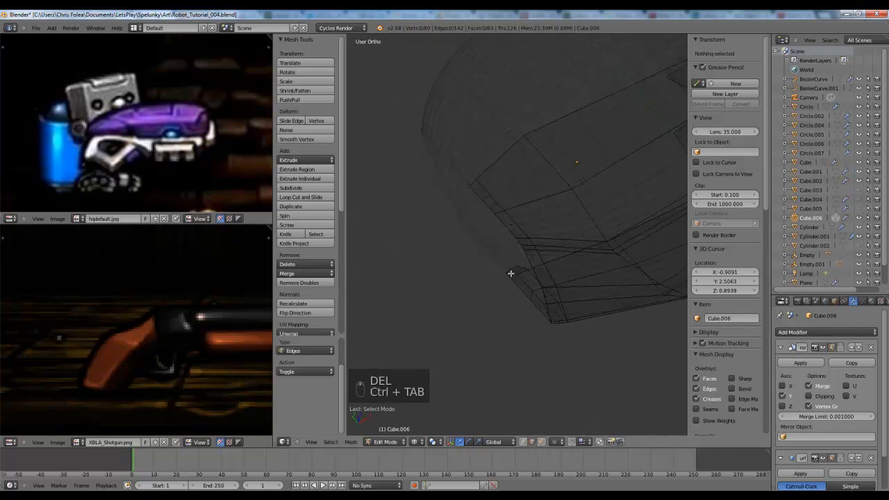
pyautogui.press('z')
pyautogui.moveTo(514, 237)
pyautogui.mouseDown(button='middle')
pyautogui.moveTo(513, 268)
pyautogui.moveTo(537, 297)
pyautogui.moveTo(533, 315)
pyautogui.moveTo(512, 294)
pyautogui.mouseUp(button='middle')
pyautogui.keyDown('alt'); pyautogui.rightClick(514, 270); pyautogui.keyUp('alt')
pyautogui.press('a')
pyautogui.press('z')
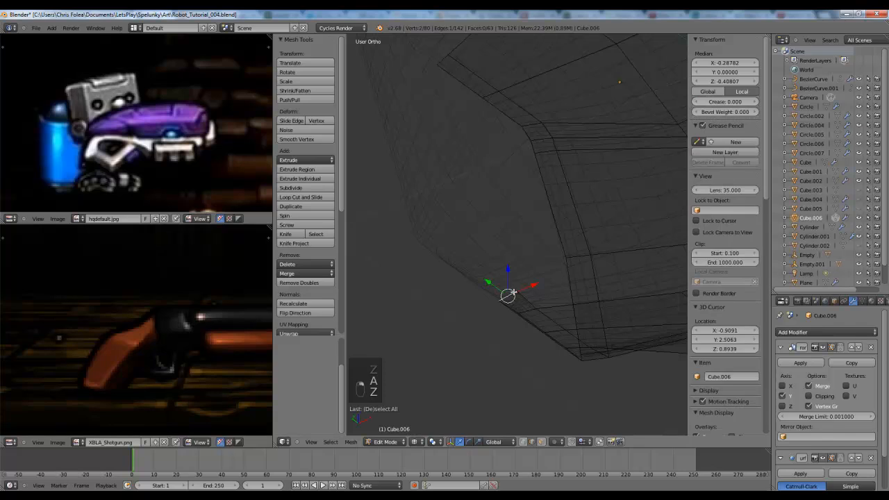
pyautogui.press('Delete')
pyautogui.click(519, 285)
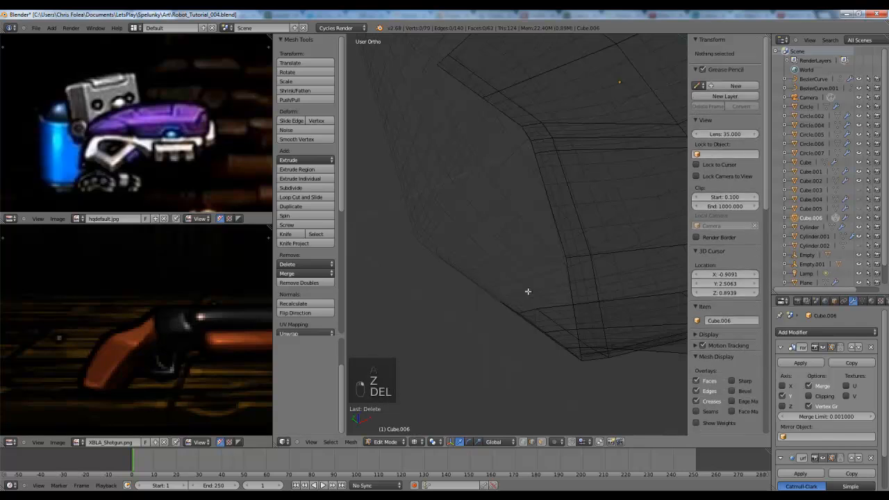
# - Select the boundary edge loop of the receiver's rear opening and fill it with a single face
pyautogui.press('z')
pyautogui.keyDown('alt'); pyautogui.rightClick(519, 283); pyautogui.keyUp('alt')
pyautogui.press('f')
pyautogui.press('a')
pyautogui.press('Tab')
pyautogui.scroll(-4, 488, 290)
pyautogui.moveTo(486, 291); pyautogui.dragTo(555, 215, button='middle')
# - Unhide the rest of the gun around the receiver
pyautogui.press('Tab')
pyautogui.press('Tab')
pyautogui.hotkey('alt', 'h')
pyautogui.press('a')
pyautogui.press('Tab')
pyautogui.press('a')
pyautogui.press('Tab')
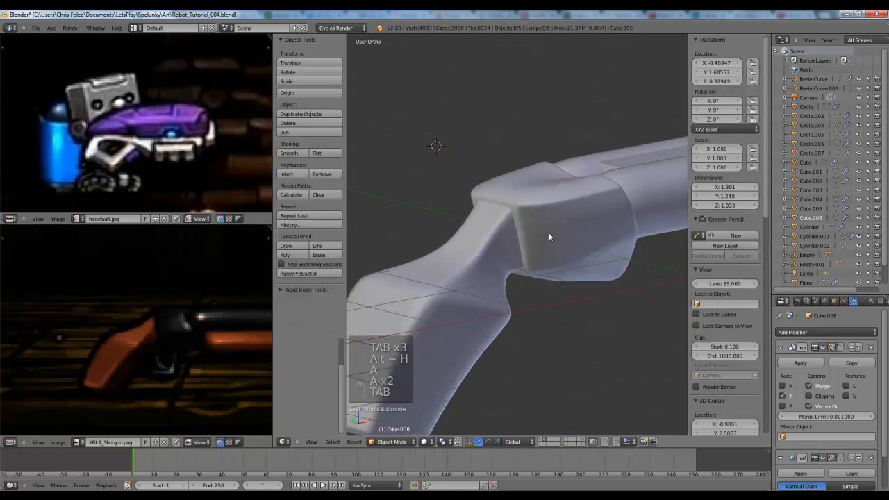
# - Compare the receiver's outline and its joint with the grip against the background reference in front view
pyautogui.press('KP_3')
pyautogui.press('KP_1')
pyautogui.scroll(-5, 423, 245)
pyautogui.keyDown('shift'); pyautogui.moveTo(538, 265); pyautogui.dragTo(554, 258, button='middle'); pyautogui.keyUp('shift')
pyautogui.scroll(2, 517, 246)
pyautogui.scroll(2, 550, 252)
pyautogui.press('Tab')
pyautogui.press('a')
pyautogui.press('a')
pyautogui.press('z')
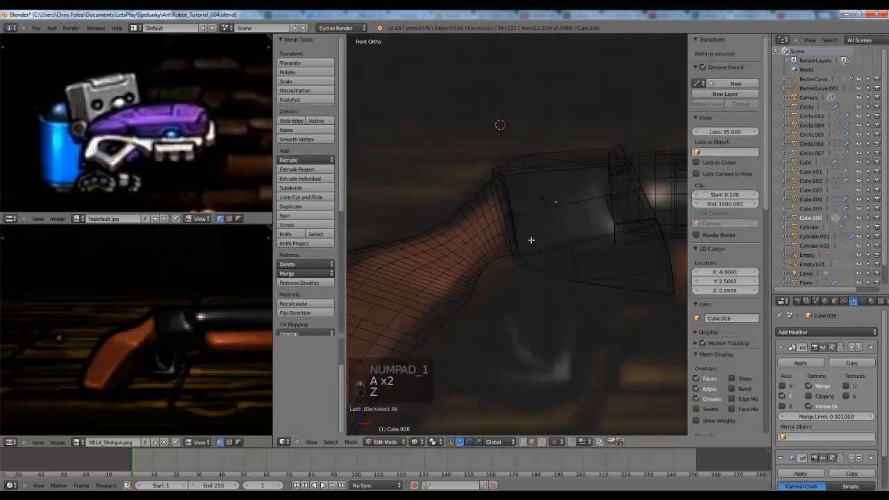
pyautogui.moveTo(512, 212)
pyautogui.keyDown('shift'); pyautogui.mouseDown(button='middle')
pyautogui.moveTo(506, 242)
pyautogui.moveTo(586, 258)
pyautogui.moveTo(548, 238)
pyautogui.moveTo(544, 209)
pyautogui.mouseUp(button='middle'); pyautogui.keyUp('shift')
# - Select the vertices at the receiver's upper rear side corner and reposition them slightly
pyautogui.press('a')
pyautogui.press('z')
pyautogui.press('a')
pyautogui.press('z')
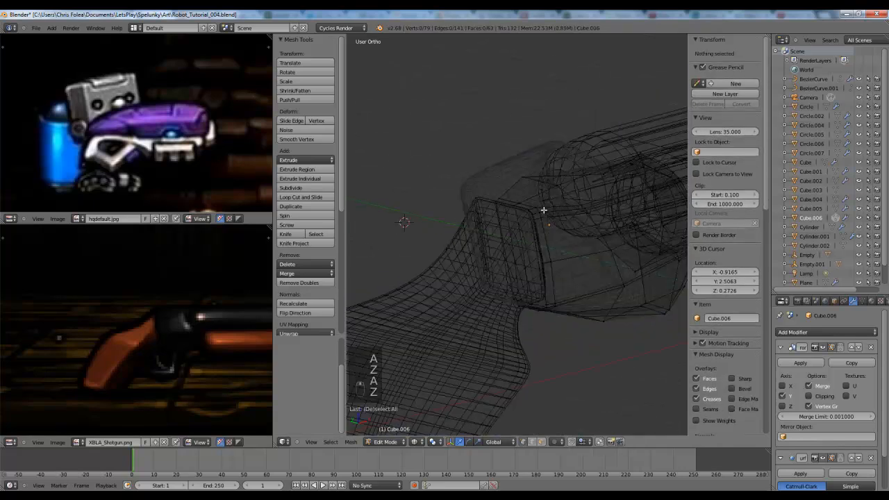
pyautogui.moveTo(534, 222); pyautogui.dragTo(528, 228)
pyautogui.press('z')
pyautogui.press('g')
pyautogui.click(539, 220)
# - Lower the neighbouring part of the receiver's upper rear rim by about 0.026 units along Z
pyautogui.press('a')
pyautogui.rightClick(514, 207)
pyautogui.press('g')
pyautogui.middleClick(515, 211)
pyautogui.click(515, 212)
# - Shift the centre edge of the receiver's upper rear rim slightly downward and leave mesh editing
pyautogui.rightClick(496, 204)
pyautogui.press('g')
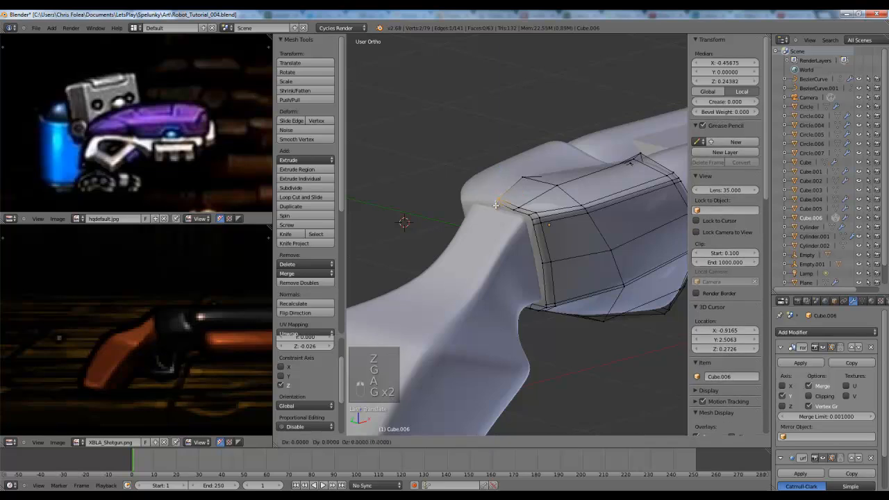
pyautogui.click(496, 208)
pyautogui.press('Tab')
pyautogui.scroll(-3, 574, 240)
pyautogui.moveTo(574, 242); pyautogui.dragTo(520, 232, button='middle')
pyautogui.press('KP_3')
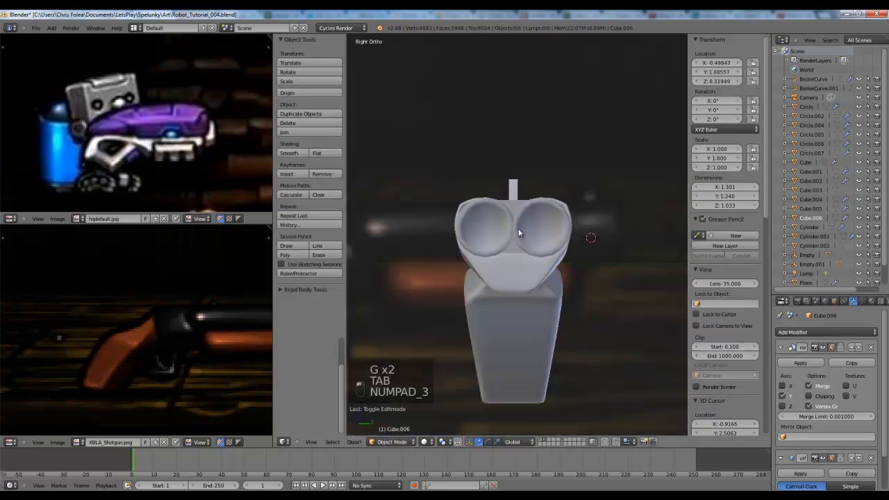
# - Select the vertices at the receiver's front side corner below the barrels, rotate them slightly and lower them along Z
pyautogui.press('KP_1')
pyautogui.press('Tab')
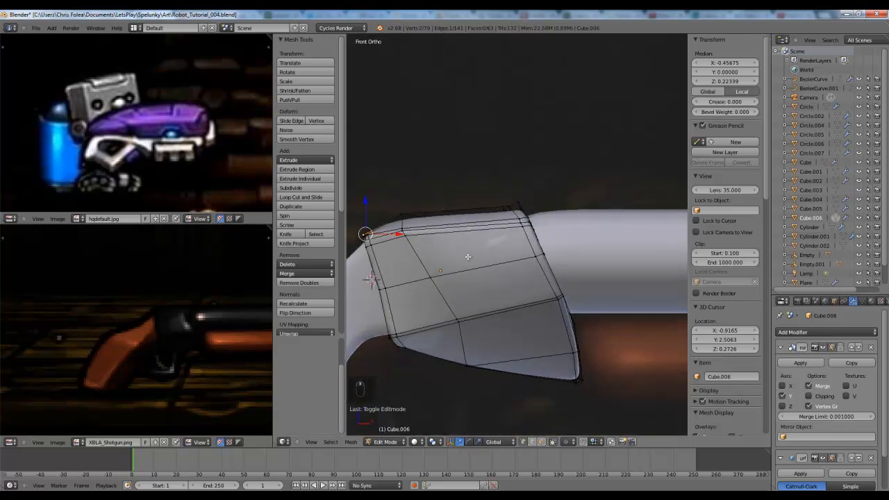
pyautogui.press('a')
pyautogui.press('z')
pyautogui.moveTo(565, 302); pyautogui.dragTo(575, 314)
pyautogui.press('z')
pyautogui.press('z')
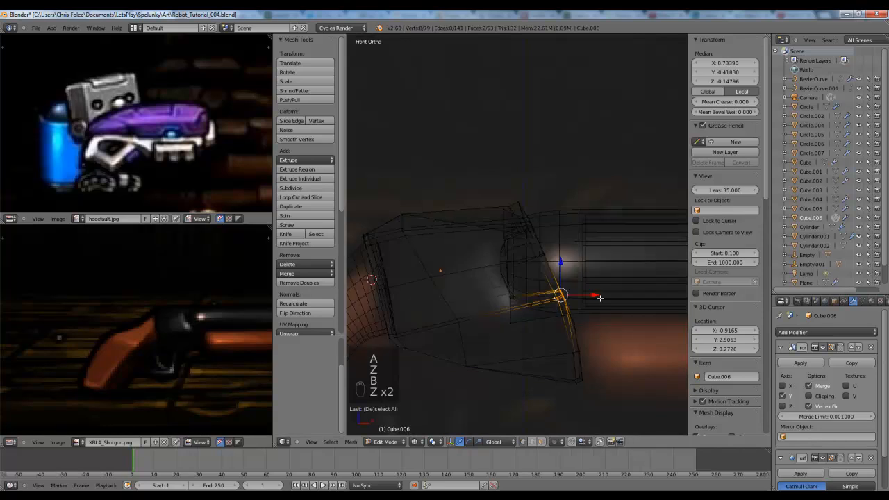
pyautogui.press('r')
pyautogui.click(602, 309)
pyautogui.press('g')
pyautogui.press('z')
pyautogui.click(603, 323)
pyautogui.press('Tab')
pyautogui.press('z')
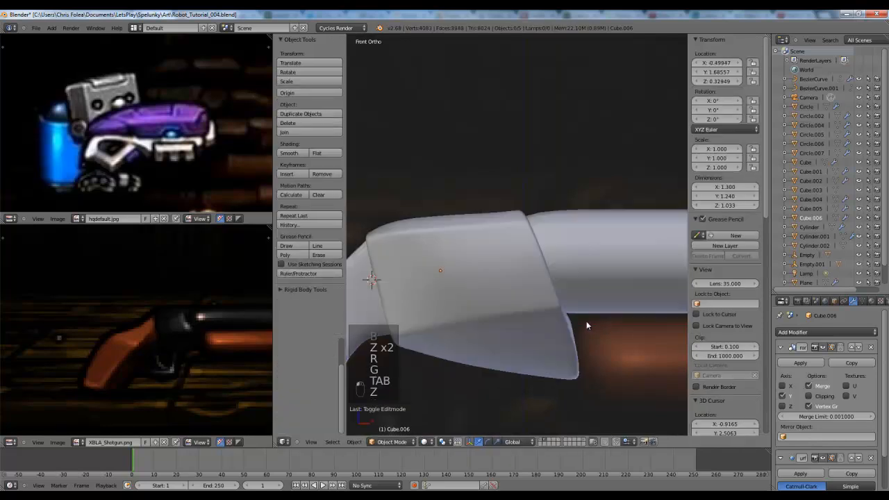
# - Select the vertices at the receiver's lower rear corner and shift them slightly up and back towards the grip
pyautogui.scroll(-2, 587, 320)
pyautogui.press('Tab')
pyautogui.keyDown('shift'); pyautogui.moveTo(437, 304); pyautogui.dragTo(485, 283, button='middle'); pyautogui.keyUp('shift')
pyautogui.scroll(2, 485, 283)
pyautogui.press('a')
pyautogui.press('z')
pyautogui.press('b')
pyautogui.moveTo(474, 312); pyautogui.dragTo(434, 238)
pyautogui.press('g')
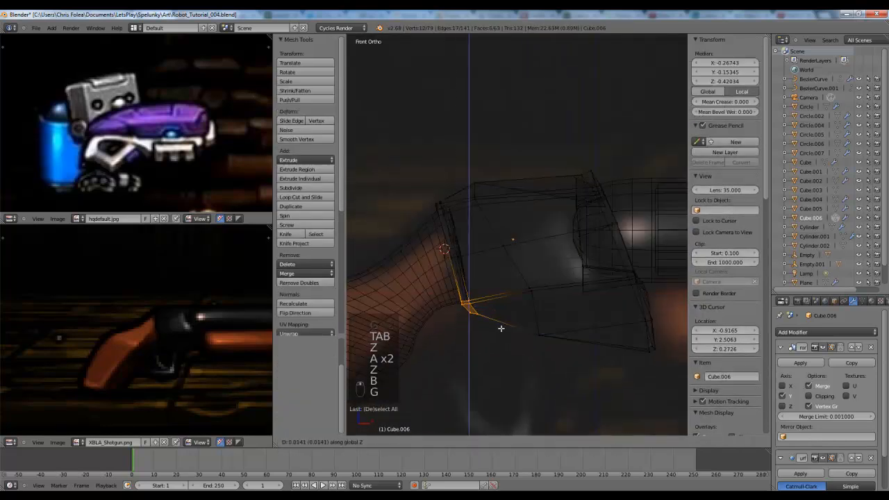
pyautogui.click(501, 325)
pyautogui.press('z')
pyautogui.press('Tab')
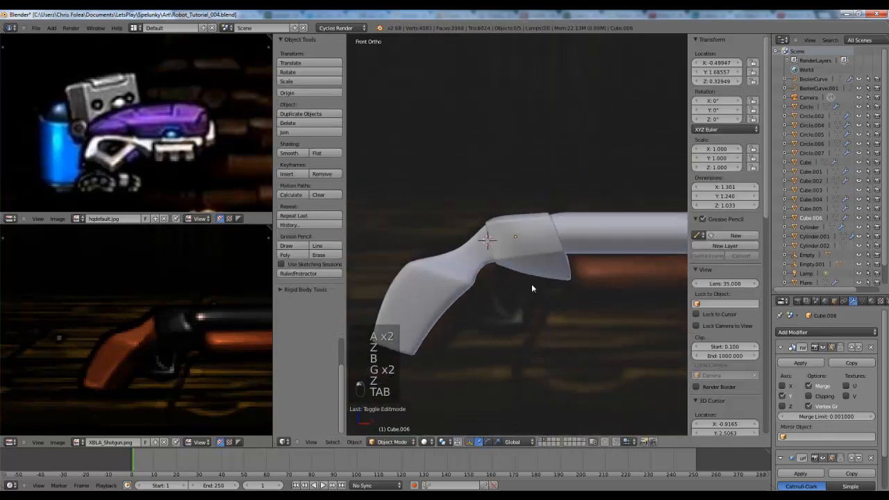
# - Examine the receiver's shape and its joints with the grip and barrels from several angles and in front view
pyautogui.scroll(-5, 518, 280)
pyautogui.moveTo(516, 277); pyautogui.dragTo(614, 310, button='middle')
pyautogui.scroll(4, 590, 299)
pyautogui.press('Tab')
pyautogui.moveTo(532, 240); pyautogui.dragTo(543, 249, button='middle')
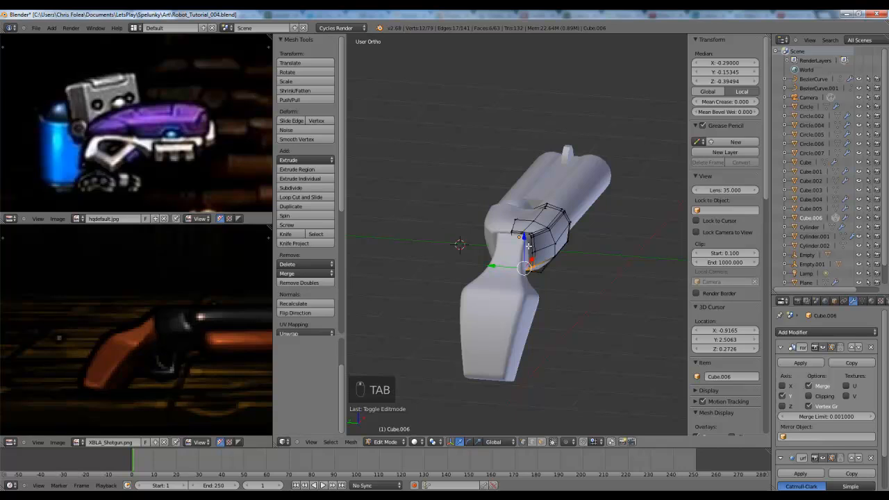
pyautogui.scroll(1, 529, 246)
pyautogui.press('KP_1')
pyautogui.press('Tab')
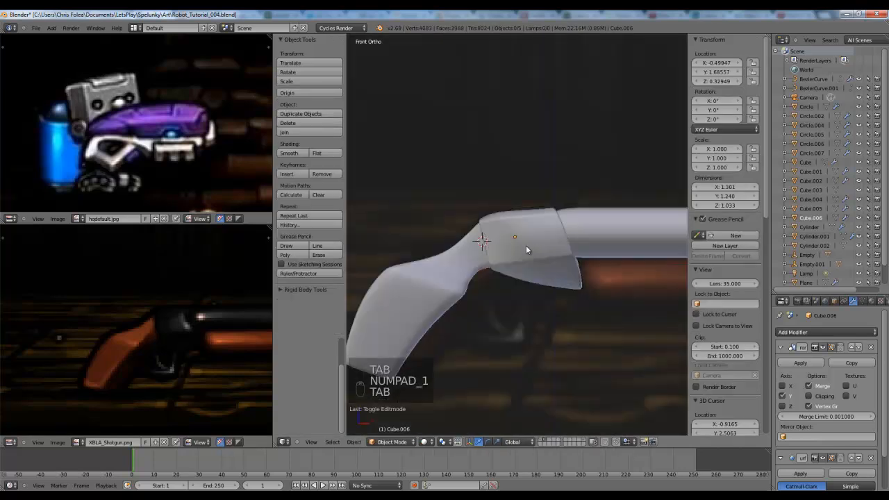
pyautogui.scroll(-4, 526, 245)
pyautogui.moveTo(506, 222); pyautogui.dragTo(414, 234, button='middle')
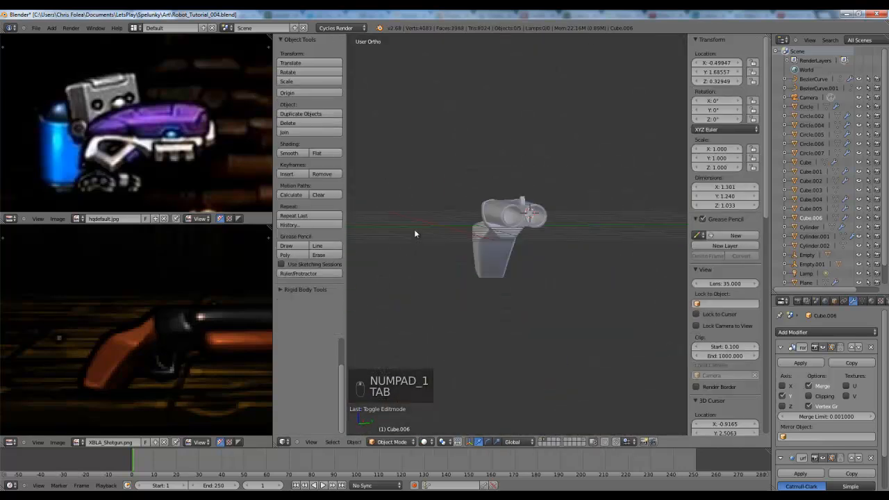
# - Isolate the receiver by hiding all other objects and open its mesh for editing
pyautogui.press('Tab')
pyautogui.press('Tab')
pyautogui.press('Tab')
pyautogui.hotkey('shift', 'h')
pyautogui.hotkey('alt', 'h')
pyautogui.press('a')
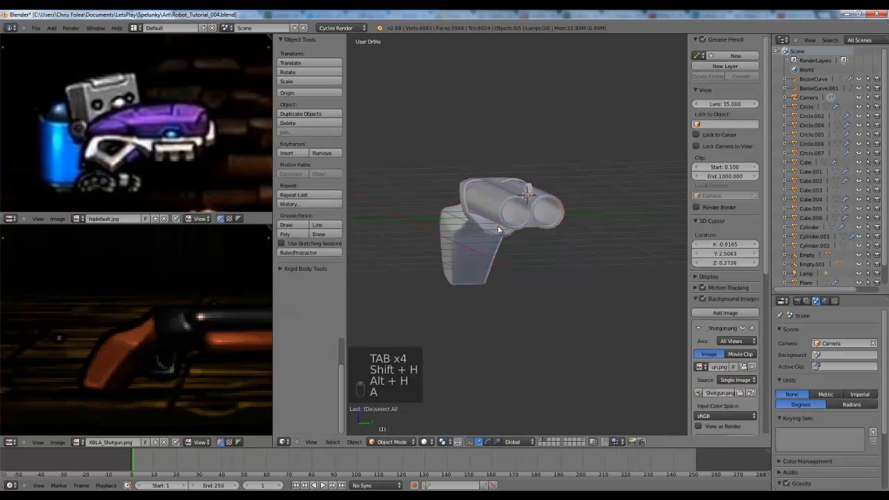
pyautogui.rightClick(497, 226)
pyautogui.hotkey('shift', 'h')
pyautogui.press('Tab')
pyautogui.scroll(2, 526, 250)
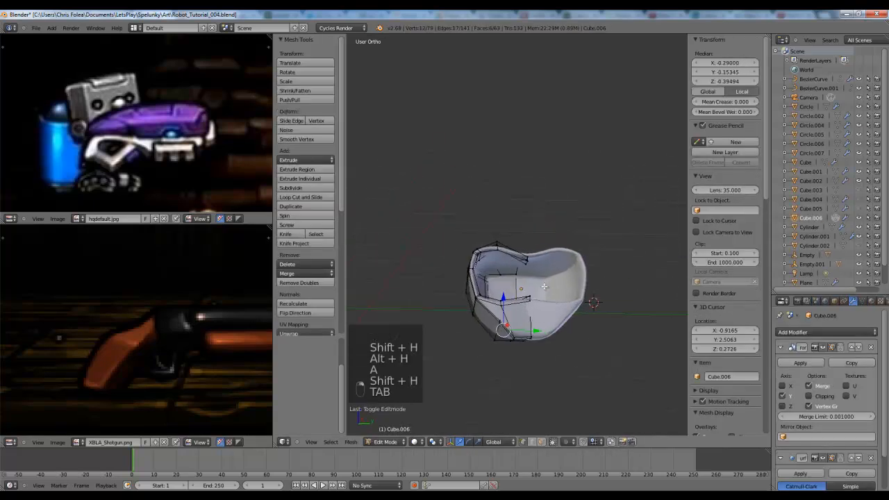
# - Fill the open part of the receiver's barrel-side end with a face and leave mesh editing
pyautogui.press('a')
pyautogui.press('a')
pyautogui.press('f')
pyautogui.press('Tab')
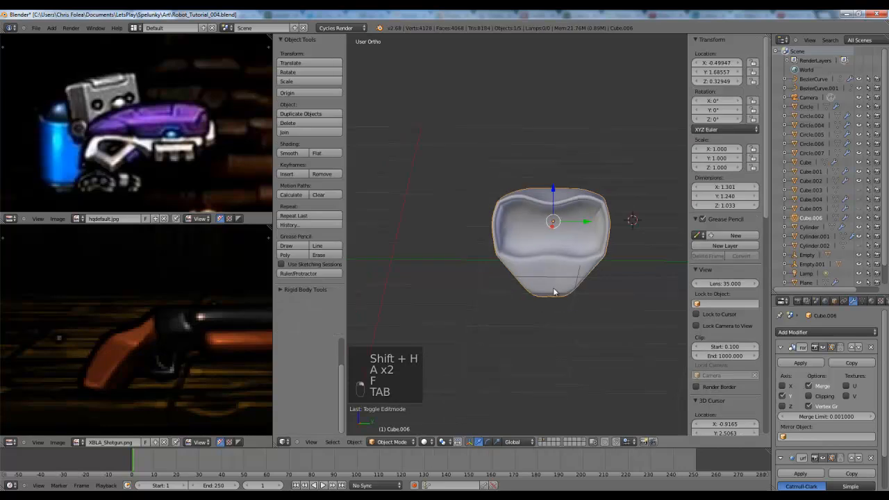
# - Inset the faces inside the receiver's barrel-side end by about 0.018 units and leave mesh editing
pyautogui.moveTo(553, 292); pyautogui.dragTo(567, 262, button='middle')
pyautogui.scroll(2, 567, 263)
pyautogui.press('Tab')
pyautogui.keyDown('shift'); pyautogui.moveTo(646, 278); pyautogui.dragTo(492, 251, button='middle'); pyautogui.keyUp('shift')
pyautogui.scroll(1, 556, 278)
pyautogui.press('z')
pyautogui.press('i')
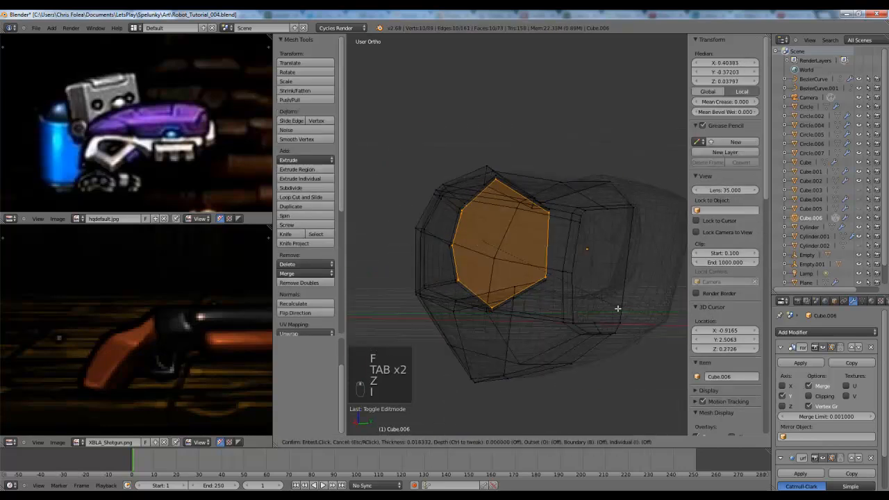
pyautogui.click(619, 307)
pyautogui.press('Tab')
pyautogui.press('z')
# - Unhide the remaining shotgun parts, clear the selection and return to the front view
pyautogui.moveTo(481, 291); pyautogui.dragTo(554, 296, button='middle')
pyautogui.hotkey('alt', 'h')
pyautogui.press('a')
pyautogui.press('KP_3')
pyautogui.press('KP_1')
pyautogui.scroll(-3, 438, 258)
pyautogui.keyDown('shift'); pyautogui.moveTo(503, 240); pyautogui.dragTo(535, 242, button='middle'); pyautogui.keyUp('shift')
pyautogui.scroll(2, 535, 239)
# - Save the scene as a new file named Robot_Tutorial_005.blend
pyautogui.hotkey('ctrl', 's')
pyautogui.hotkey('ctrl', 'shift', 's')
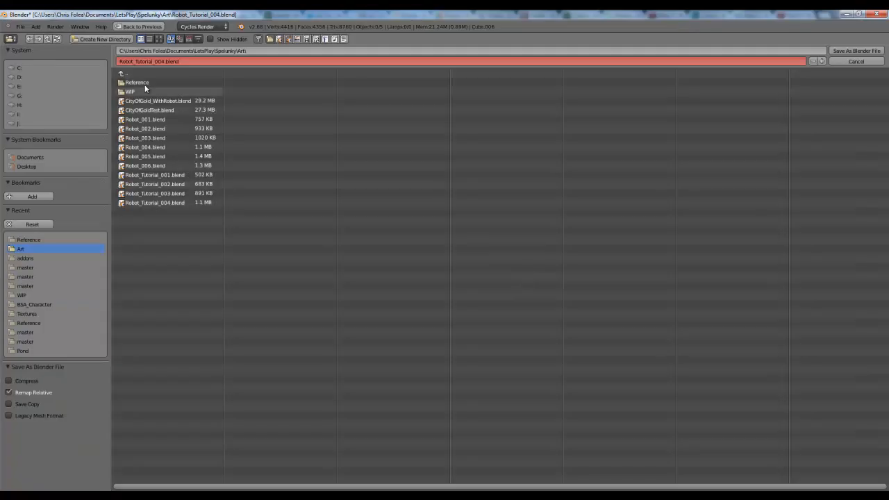
pyautogui.click(164, 61)
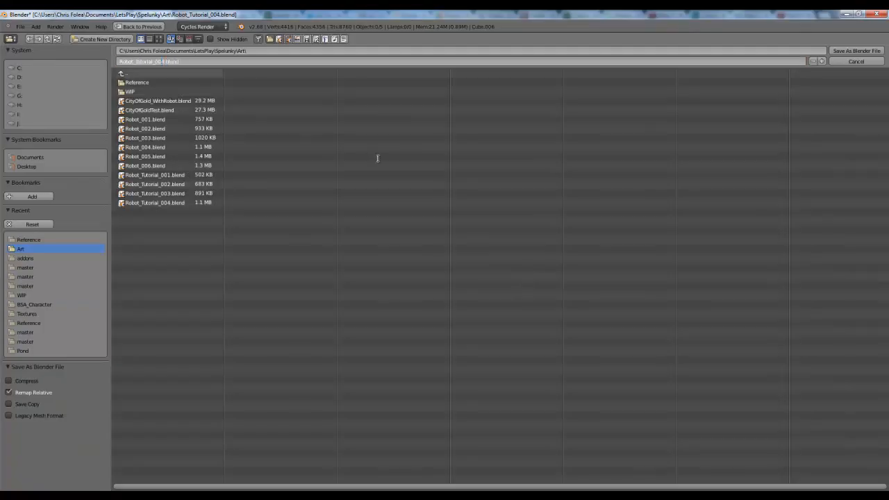
pyautogui.press('Return')
# - Add a cube for the fore-end, reset its location to the world origin and show the scene in wireframe
pyautogui.scroll(4, 473, 344)
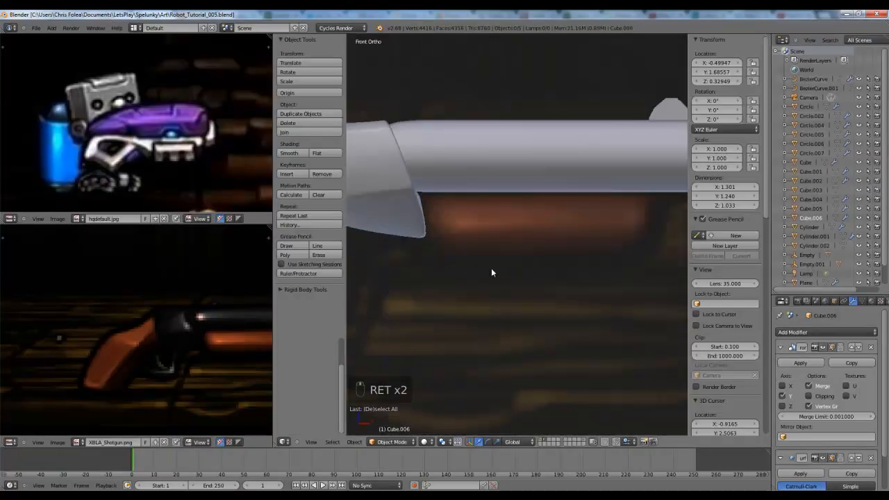
pyautogui.scroll(-3, 493, 271)
pyautogui.hotkey('shift', 'a')
pyautogui.moveTo(493, 272)
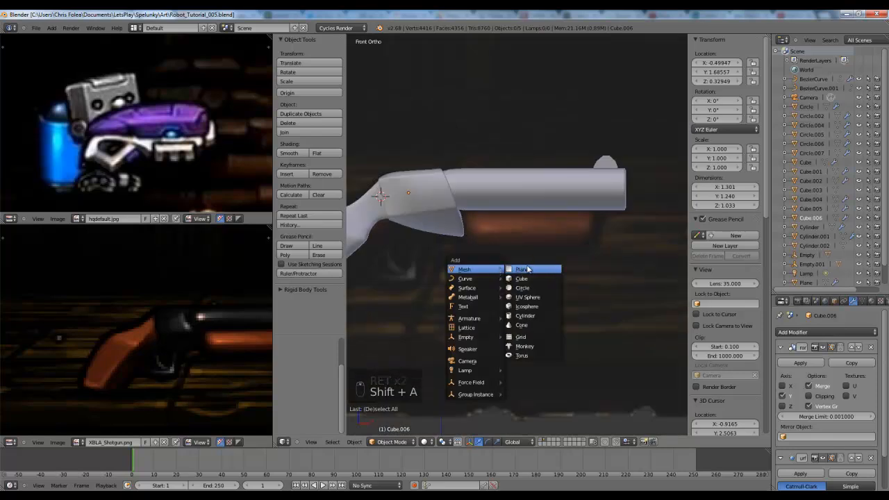
pyautogui.click(522, 279)
pyautogui.scroll(-2, 527, 246)
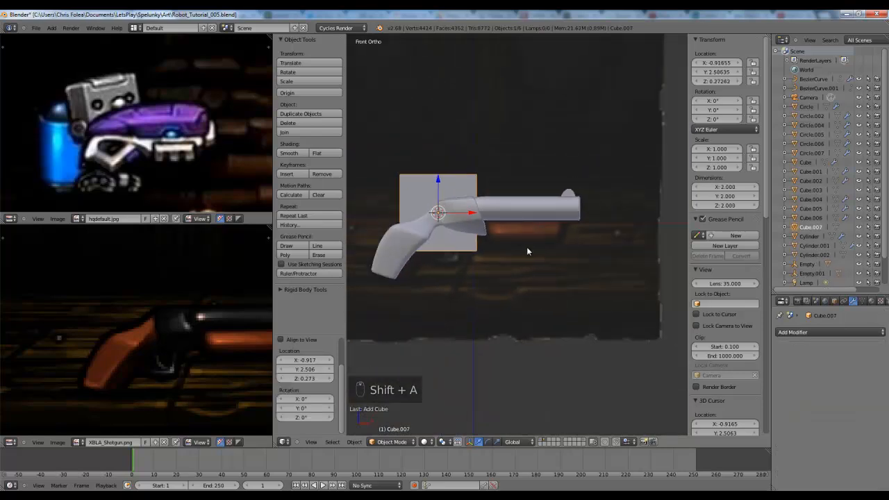
pyautogui.hotkey('alt', 'h')
pyautogui.hotkey('alt', 'g')
pyautogui.press('z')
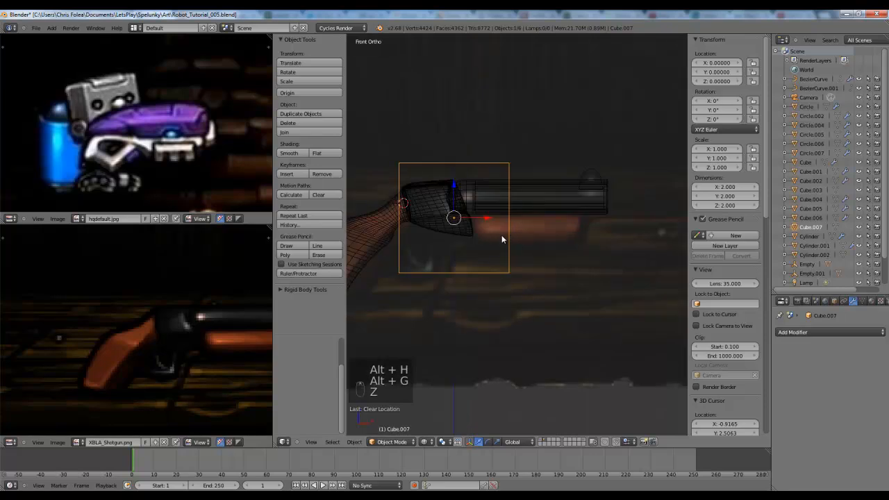
# - Move the cube below the barrels in front view, to about X 1.213 and Z -0.185
pyautogui.press('g')
pyautogui.rightClick(580, 257)
pyautogui.press('g')
pyautogui.middleClick(621, 274)
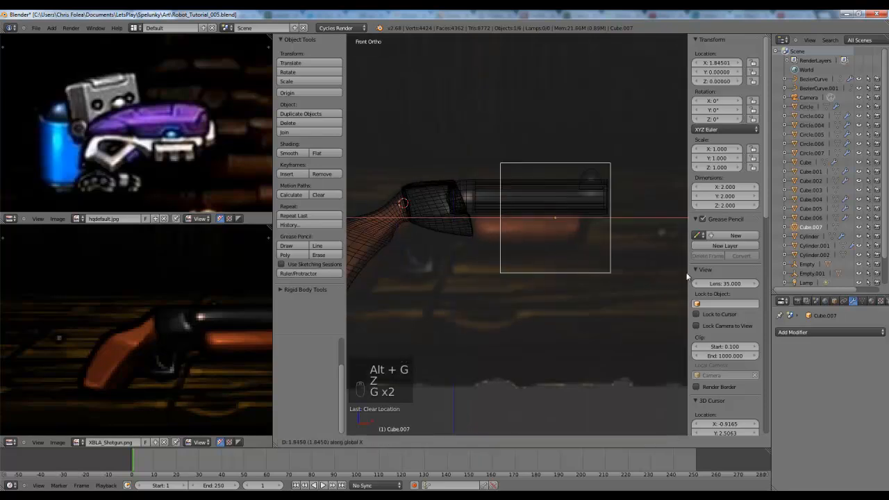
pyautogui.click(641, 274)
pyautogui.press('g')
pyautogui.middleClick(642, 282)
pyautogui.click(644, 285)
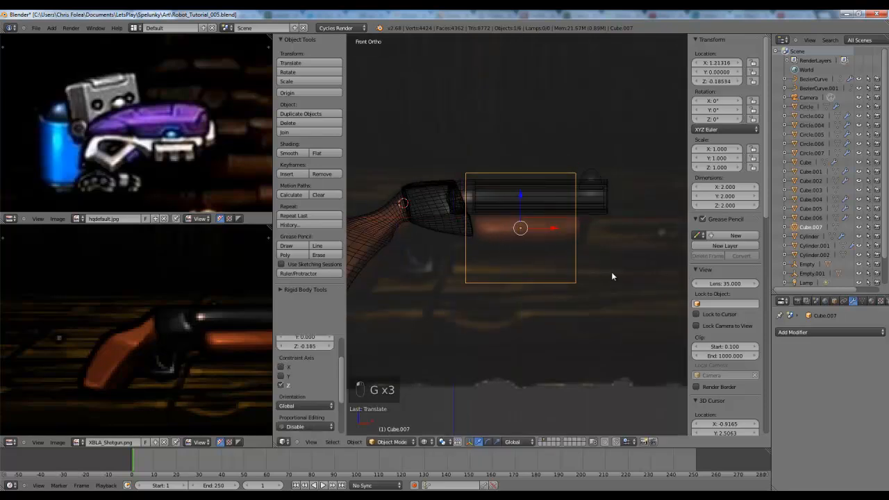
# - Scale the cube's whole mesh along Z to a height of about 0.829 units
pyautogui.press('Tab')
pyautogui.press('a')
pyautogui.press('a')
pyautogui.press('a')
pyautogui.press('a')
pyautogui.press('s')
pyautogui.press('z')
pyautogui.press('z')
pyautogui.press('z')
pyautogui.press('s')
pyautogui.press('z')
pyautogui.press('z')
pyautogui.press('s')
pyautogui.press('z')
pyautogui.click(550, 235)
pyautogui.press('Tab')
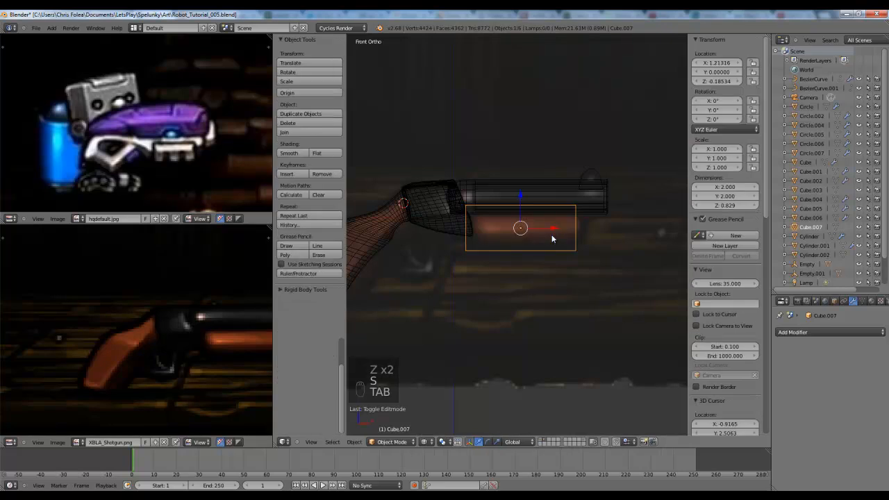
# - Lower the cube along Z to about -0.279 so its upper side meets the barrels' underside
pyautogui.scroll(2, 551, 244)
pyautogui.press('g')
pyautogui.press('z')
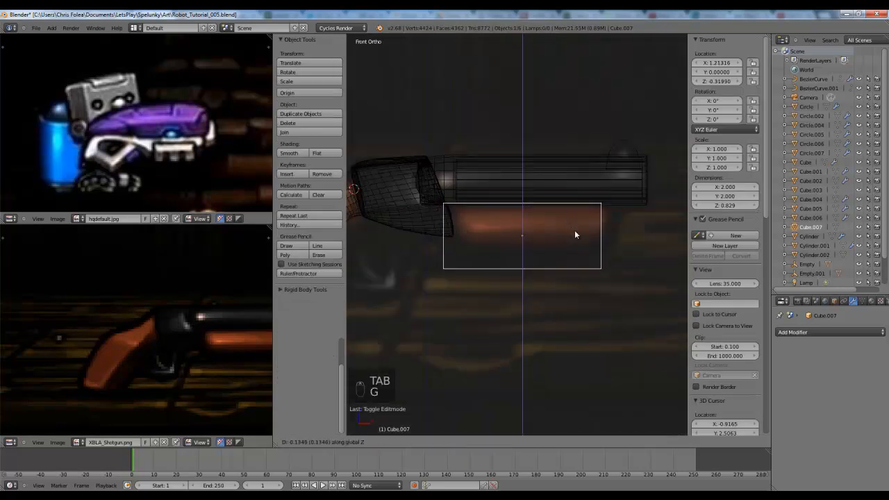
pyautogui.click(545, 222)
pyautogui.press('KP_1')
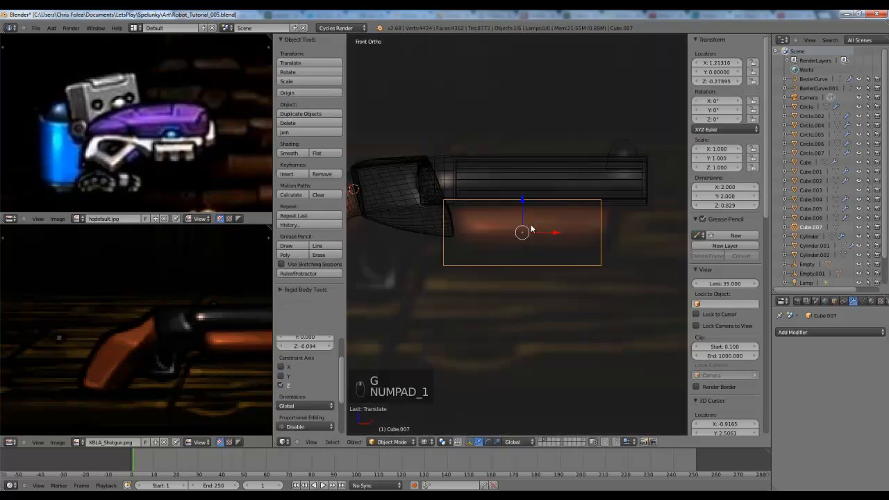
# - Centre the cube under the two barrels in right view, at about Y 1.685, and open its mesh for editing
pyautogui.press('KP_3')
pyautogui.press('z')
pyautogui.keyDown('shift'); pyautogui.moveTo(546, 195); pyautogui.dragTo(606, 211, button='middle'); pyautogui.keyUp('shift')
pyautogui.press('g')
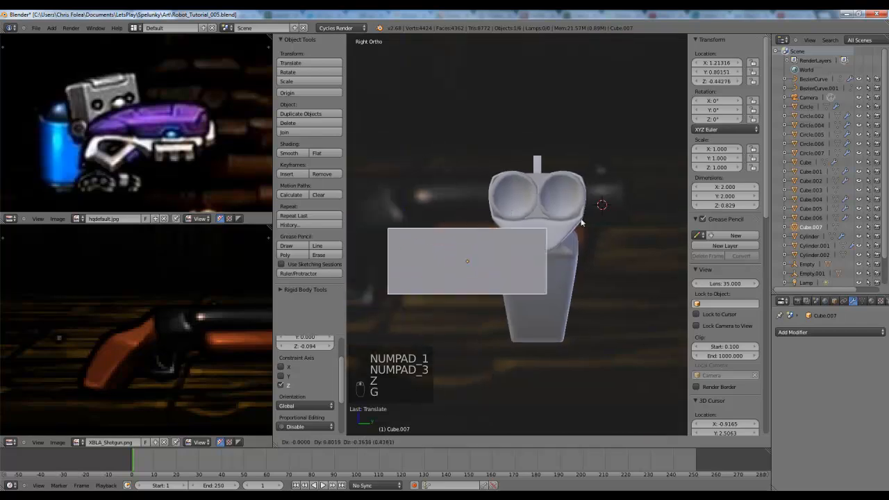
pyautogui.click(635, 223)
pyautogui.press('Tab')
pyautogui.press('a')
pyautogui.press('a')
pyautogui.press('a')
pyautogui.press('a')
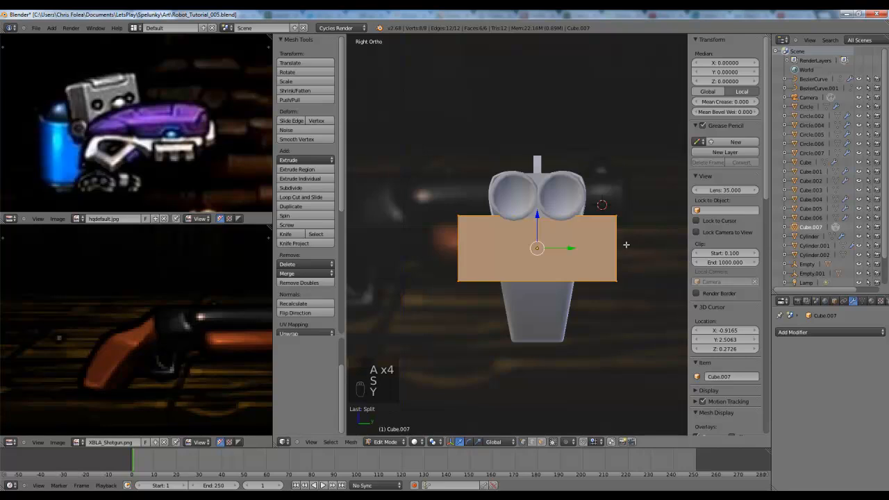
pyautogui.press('s')
pyautogui.hotkey('ctrl', 'z')
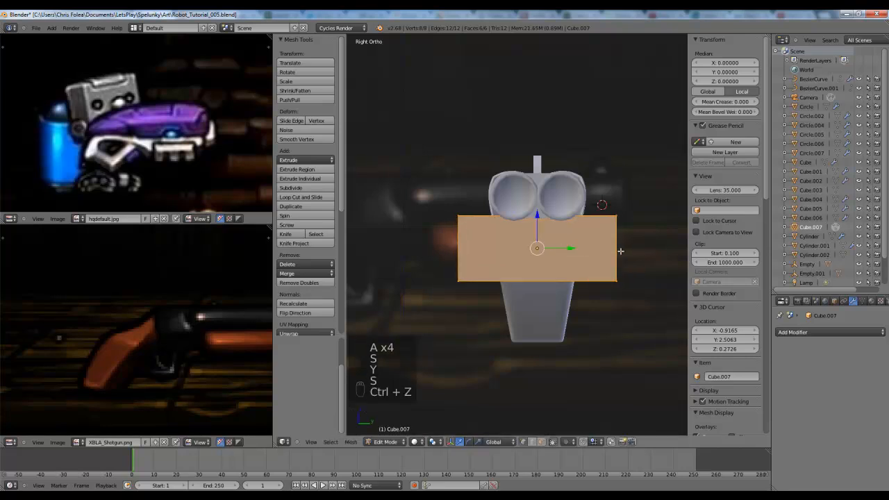
pyautogui.hotkey('ctrl', 'z')
pyautogui.press('z')
pyautogui.moveTo(623, 250); pyautogui.dragTo(584, 237, button='middle')
pyautogui.press('a')
pyautogui.press('a')
pyautogui.press('a')
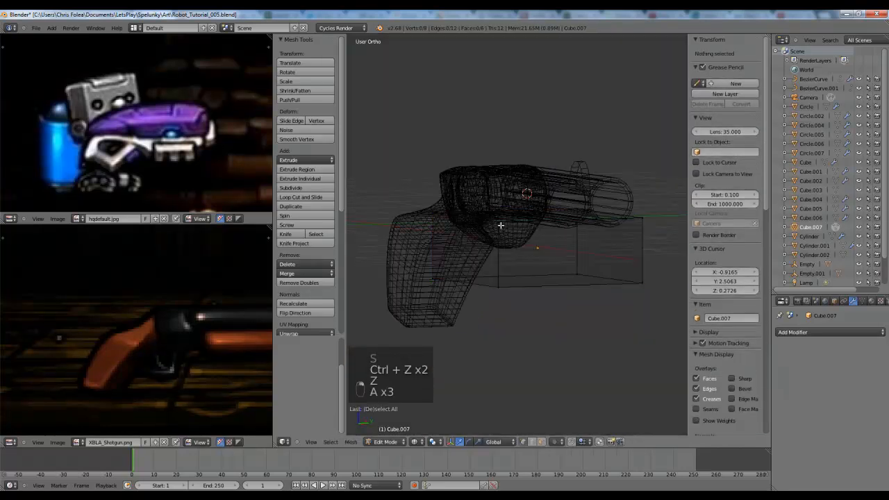
pyautogui.rightClick(506, 226)
pyautogui.press('g')
# - Scale the cube's whole mesh along Y to a width of about 0.79 units and return to object mode in front view
pyautogui.press('KP_3')
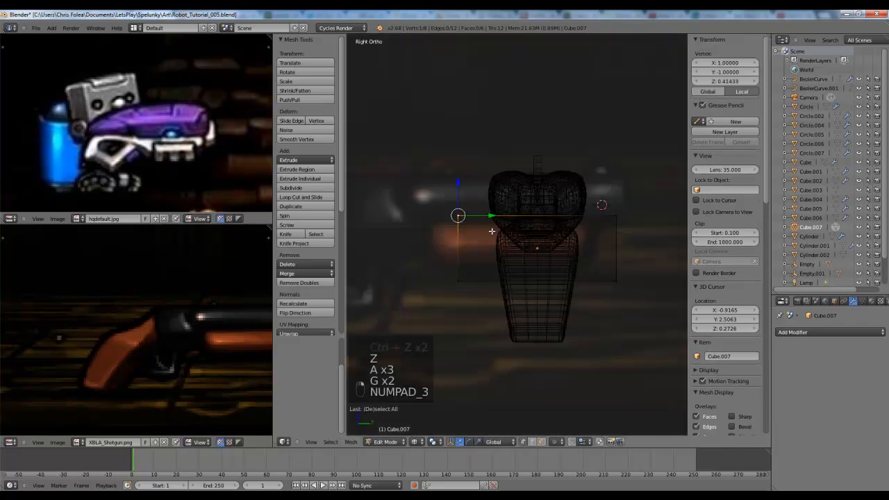
pyautogui.press('a')
pyautogui.press('a')
pyautogui.press('a')
pyautogui.press('a')
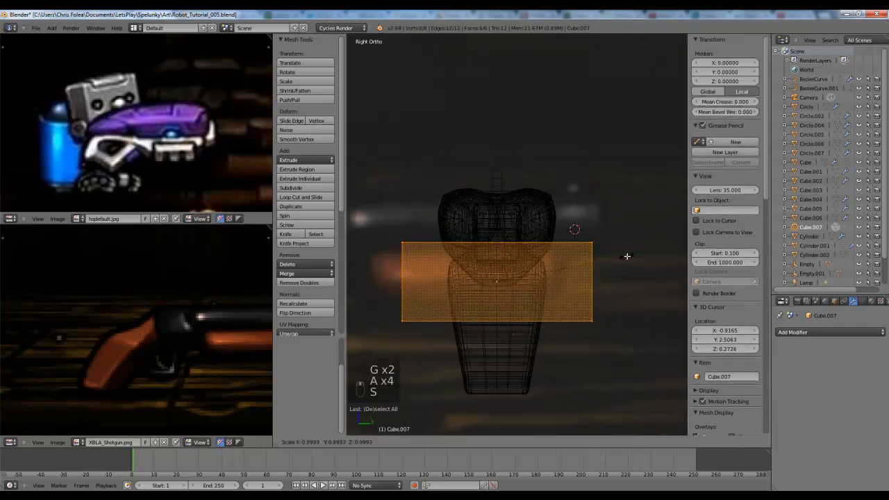
pyautogui.click(548, 264)
pyautogui.press('KP_1')
pyautogui.press('KP_0')
pyautogui.press('KP_1')
pyautogui.press('z')
pyautogui.press('z')
pyautogui.press('a')
pyautogui.press('Tab')
# - Add a Subdivision Surface modifier to the cube and set its view subdivisions to 2
pyautogui.click(827, 332)
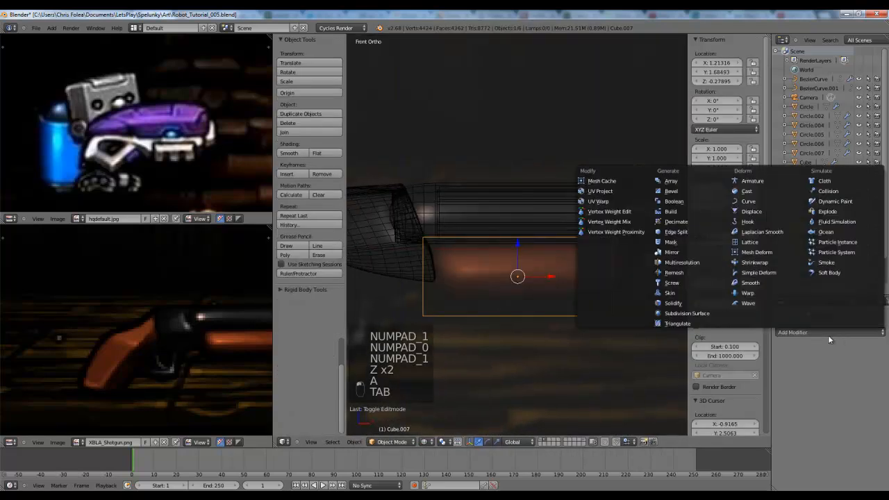
pyautogui.click(708, 313)
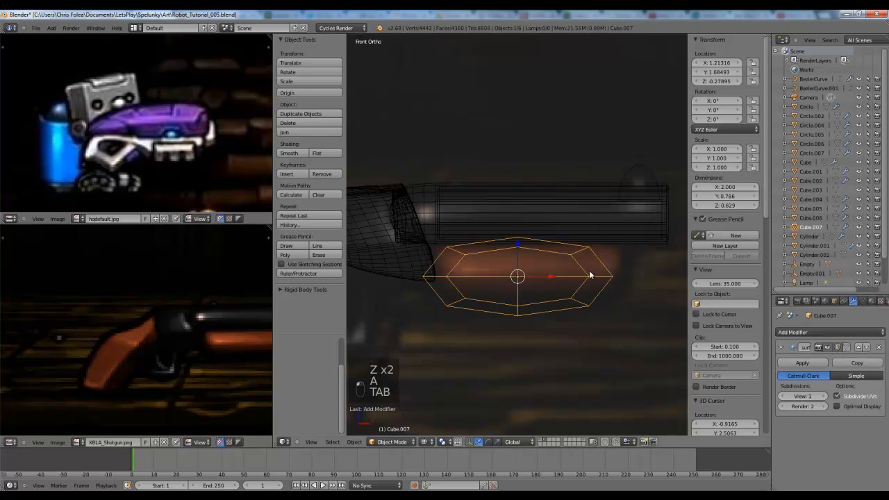
pyautogui.click(820, 396)
# - Add two vertical loop cuts around the fore-end cube, one slid towards the muzzle end and one towards the receiver
pyautogui.press('Tab')
pyautogui.press('a')
pyautogui.press('a')
pyautogui.press('a')
pyautogui.press('a')
pyautogui.press('a')
pyautogui.hotkey('ctrl', 'r')
pyautogui.click(539, 245)
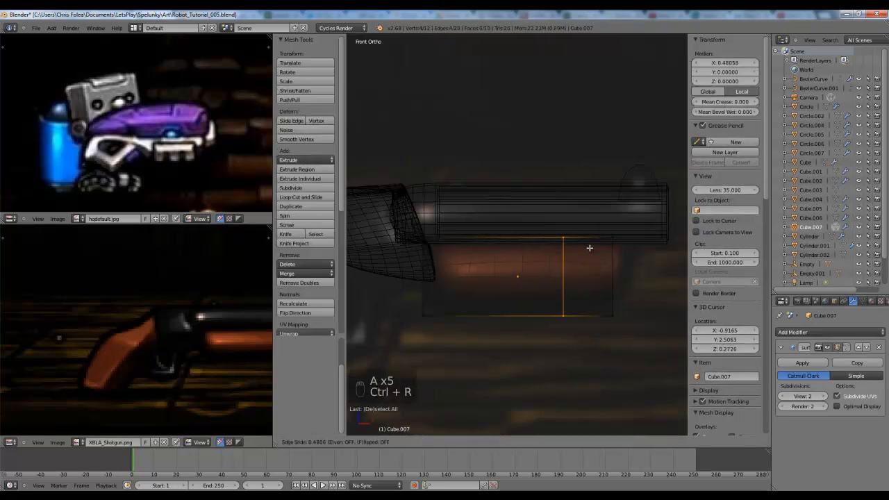
pyautogui.click(576, 247)
pyautogui.hotkey('ctrl', 'r')
pyautogui.click(512, 248)
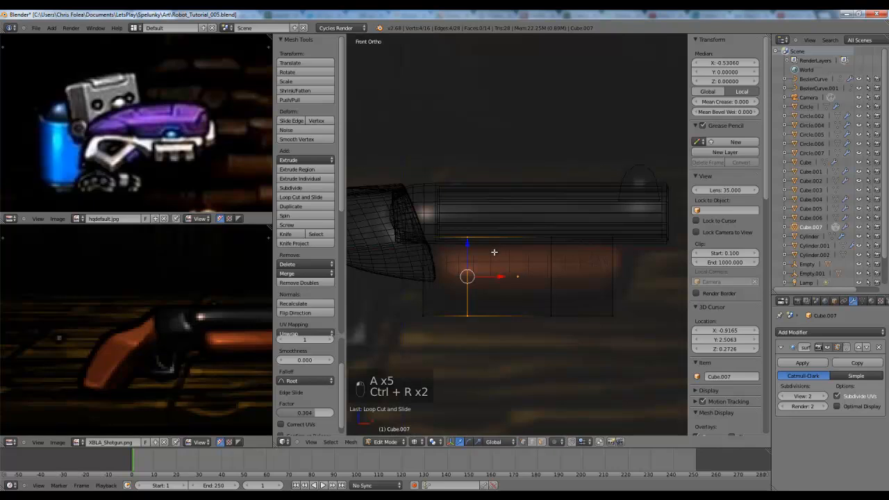
# - Move the whole fore-end cube up and towards the muzzle to sit over the reference's wooden grip, and reopen its mesh
pyautogui.press('Tab')
pyautogui.press('g')
pyautogui.click(562, 258)
pyautogui.press('Tab')
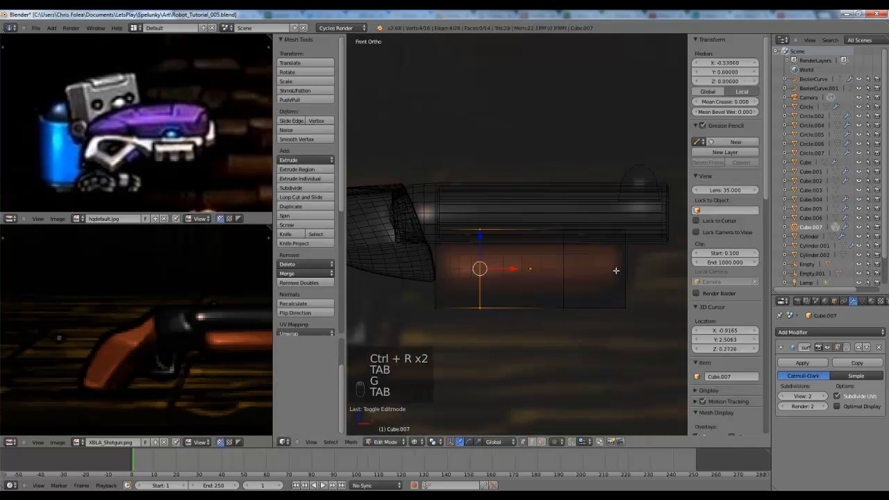
# - Shift the fore-end's muzzle-end vertices towards the muzzle and its receiver-end vertices slightly towards the receiver
pyautogui.press('a')
pyautogui.press('a')
pyautogui.moveTo(619, 237); pyautogui.dragTo(539, 311)
pyautogui.press('g')
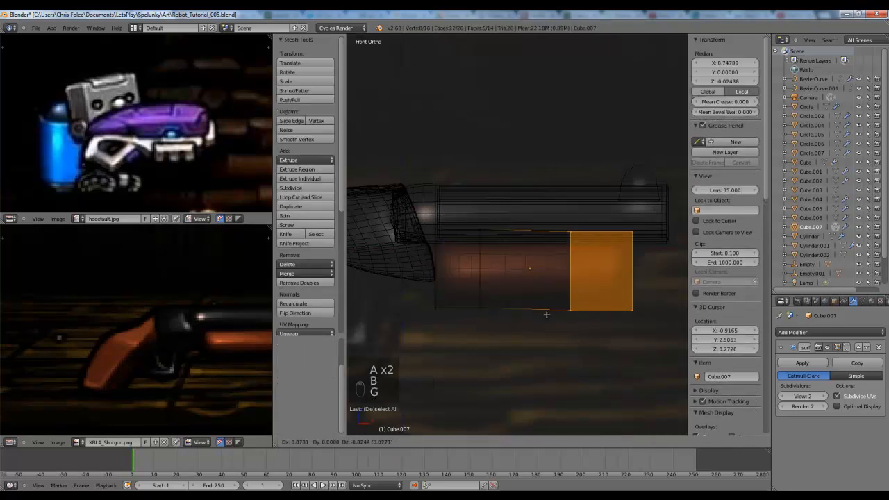
pyautogui.click(550, 312)
pyautogui.press('a')
pyautogui.moveTo(420, 207); pyautogui.dragTo(497, 336)
pyautogui.press('g')
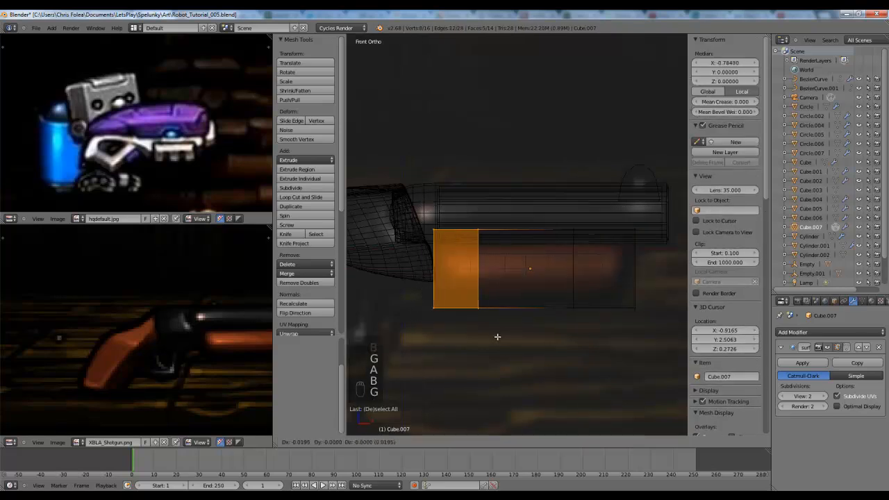
pyautogui.click(490, 334)
pyautogui.press('a')
# - Add a horizontal loop cut around the fore-end in right view, slid up close to the underside of the barrels
pyautogui.press('KP_3')
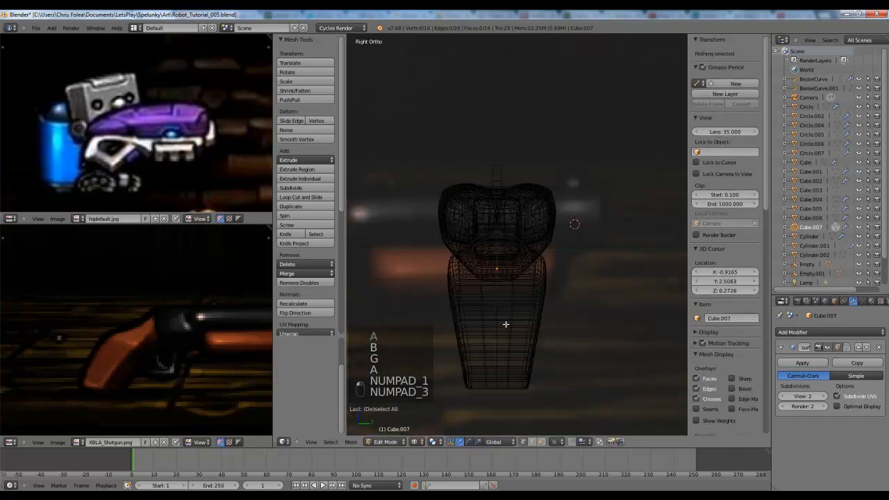
pyautogui.press('z')
pyautogui.scroll(4, 499, 308)
pyautogui.hotkey('ctrl', 'r')
pyautogui.click(541, 308)
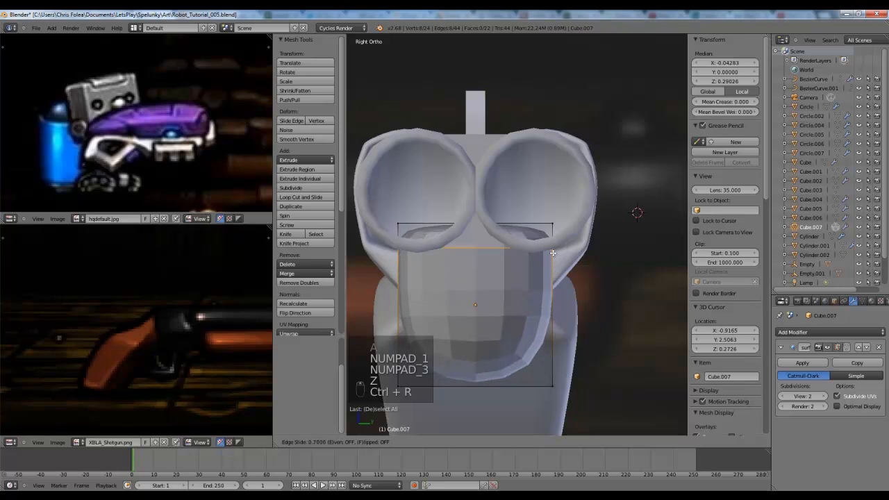
pyautogui.click(554, 252)
pyautogui.press('a')
# - Add three lengthwise loop cuts to the fore-end, one down the middle and one centred in each half
pyautogui.hotkey('ctrl', 'r')
pyautogui.press('a')
pyautogui.press('z')
pyautogui.scroll(-3, 502, 319)
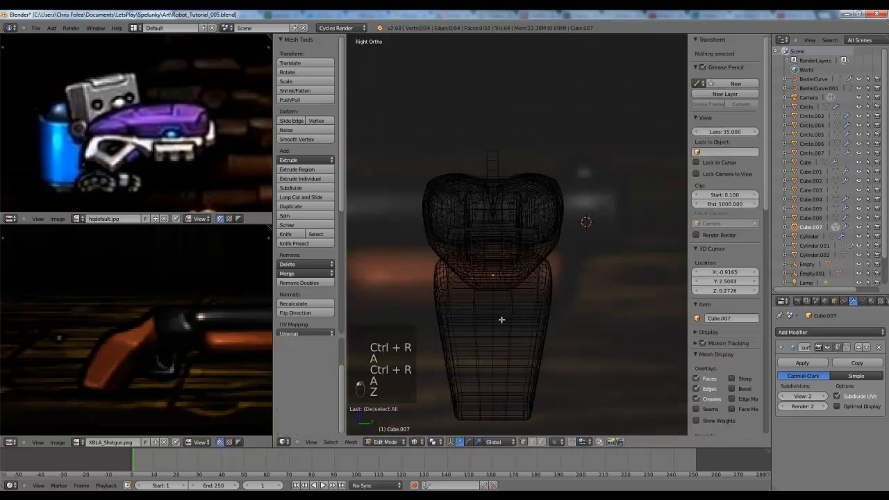
pyautogui.hotkey('ctrl', 'r')
pyautogui.doubleClick(485, 316)
pyautogui.hotkey('ctrl', 'r')
pyautogui.doubleClick(520, 325)
# - Raise the fore-end's bottom centre vertices slightly along Z in right view
pyautogui.press('a')
pyautogui.scroll(1, 492, 295)
pyautogui.press('b')
pyautogui.moveTo(490, 292); pyautogui.dragTo(507, 314)
pyautogui.press('g')
pyautogui.press('z')
pyautogui.click(508, 308)
pyautogui.press('a')
pyautogui.press('z')
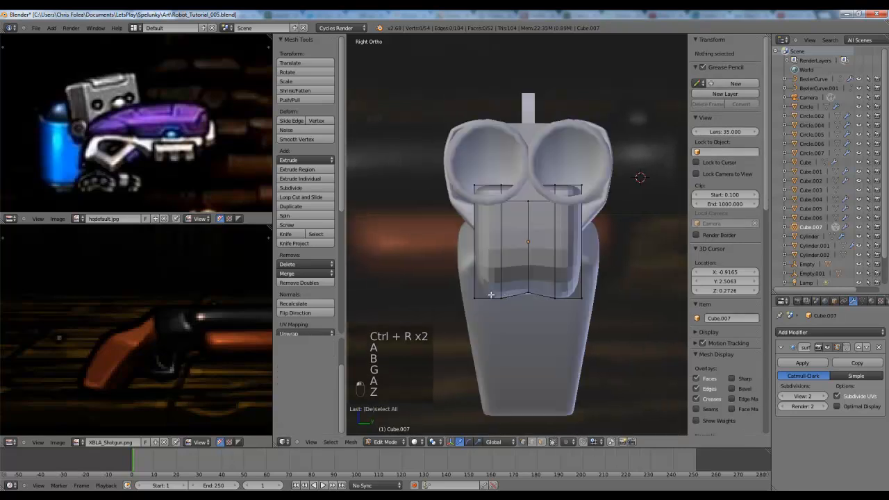
# - Scale the vertices of the fore-end's two bottom outer corners slightly apart along Y
pyautogui.click(468, 290)
pyautogui.press('z')
pyautogui.press('b')
pyautogui.moveTo(464, 288); pyautogui.dragTo(486, 312)
pyautogui.press('b')
pyautogui.moveTo(579, 288); pyautogui.dragTo(610, 320)
pyautogui.press('g')
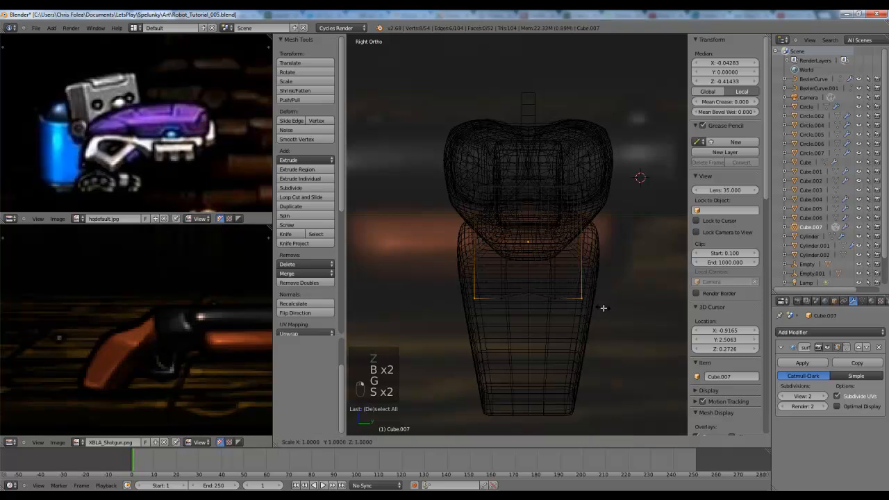
pyautogui.click(613, 310)
# - Raise the fore-end's bottom outer corner vertices along Z to round the underside, and return to object mode in solid shading
pyautogui.press('g')
pyautogui.press('z')
pyautogui.click(612, 298)
pyautogui.press('Tab')
pyautogui.press('z')
pyautogui.moveTo(612, 298)
pyautogui.mouseDown(button='middle')
pyautogui.moveTo(500, 291)
pyautogui.moveTo(593, 278)
pyautogui.moveTo(590, 229)
pyautogui.moveTo(644, 292)
pyautogui.moveTo(537, 273)
pyautogui.mouseUp(button='middle')
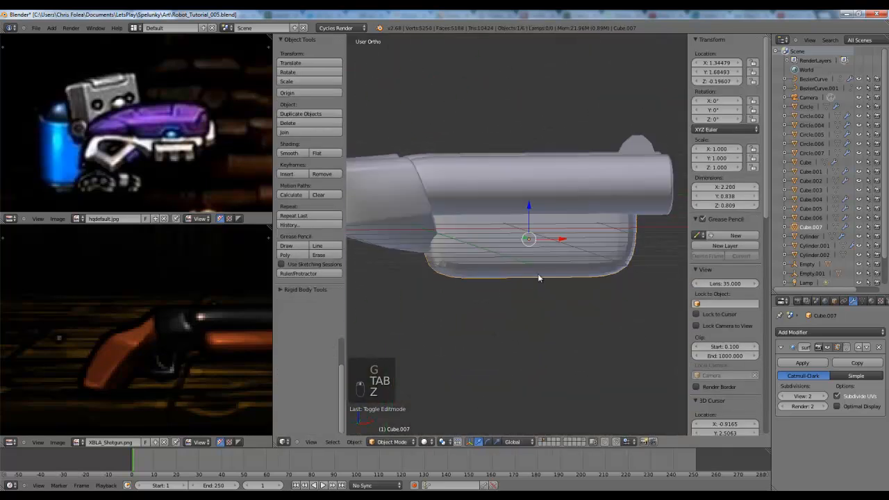
# - Move the fore-end's receiver-end vertices about 0.08 units along X towards the muzzle in front view
pyautogui.press('KP_1')
pyautogui.press('z')
pyautogui.press('Tab')
pyautogui.press('a')
pyautogui.press('a')
pyautogui.press('b')
pyautogui.moveTo(407, 173); pyautogui.dragTo(481, 285)
pyautogui.press('g')
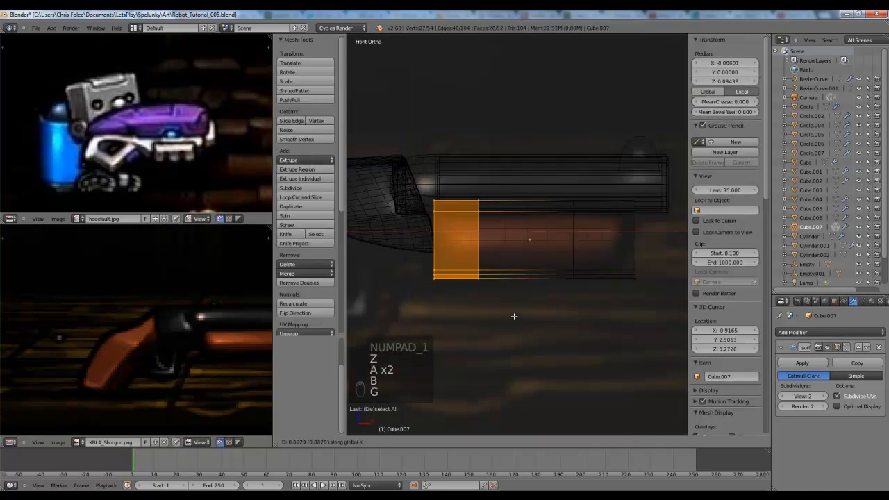
pyautogui.click(514, 316)
# - Move the upper vertices of the fore-end's receiver end about 0.04 units back along X, and return to object mode
pyautogui.press('a')
pyautogui.press('b')
pyautogui.moveTo(423, 185); pyautogui.dragTo(507, 224)
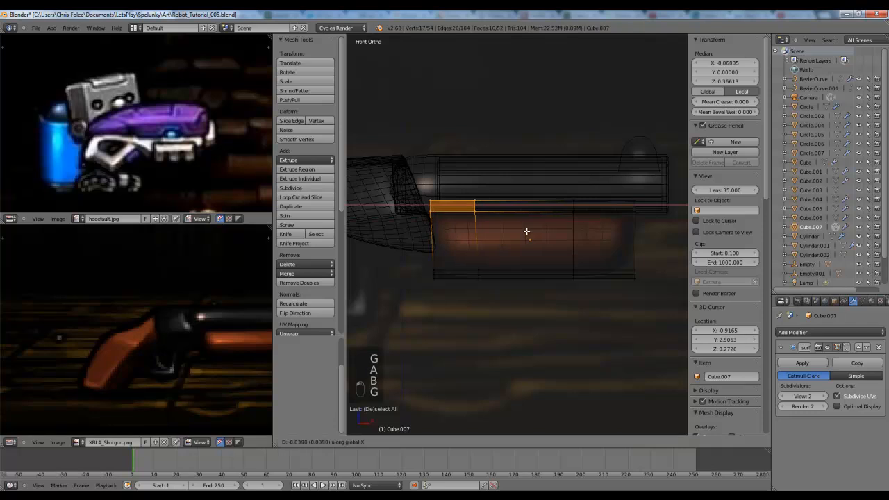
pyautogui.click(527, 231)
pyautogui.press('Tab')
pyautogui.press('z')
# - Apply smooth shading to the fore-end
pyautogui.scroll(-4, 547, 259)
pyautogui.press('a')
pyautogui.moveTo(547, 259)
pyautogui.mouseDown(button='middle')
pyautogui.moveTo(401, 261)
pyautogui.moveTo(611, 262)
pyautogui.mouseUp(button='middle')
pyautogui.scroll(5, 611, 263)
pyautogui.rightClick(540, 240)
pyautogui.click(304, 152)
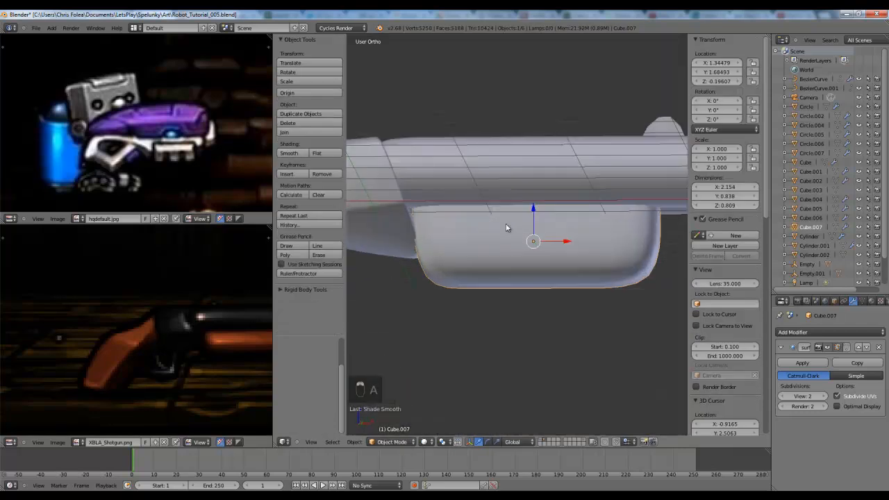
# - Open the receiver's mesh for editing in front view with wireframe shading and nothing selected
pyautogui.press('KP_1')
pyautogui.keyDown('shift'); pyautogui.moveTo(475, 238); pyautogui.dragTo(573, 261, button='middle'); pyautogui.keyUp('shift')
pyautogui.rightClick(489, 255)
pyautogui.press('Tab')
pyautogui.scroll(2, 543, 282)
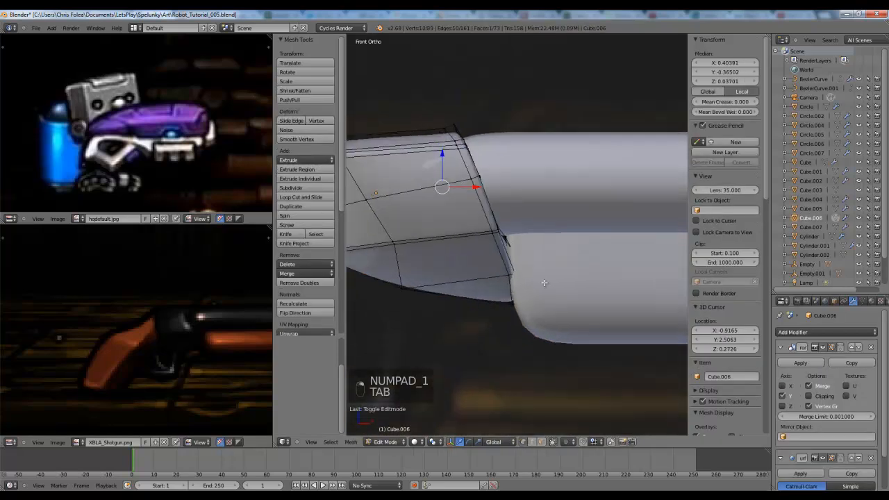
pyautogui.press('z')
pyautogui.press('a')
pyautogui.moveTo(502, 321); pyautogui.dragTo(501, 323)
pyautogui.press('g')
pyautogui.rightClick(534, 292)
# - Adjust the vertices at the receiver's lower front edge where it meets the fore-end, and return to object mode
pyautogui.scroll(3, 519, 237)
pyautogui.moveTo(473, 262); pyautogui.dragTo(471, 264)
pyautogui.press('g')
pyautogui.rightClick(521, 266)
pyautogui.press('g')
pyautogui.click(497, 267)
pyautogui.press('Tab')
pyautogui.press('z')
pyautogui.moveTo(545, 289)
pyautogui.mouseDown(button='middle')
pyautogui.moveTo(544, 249)
pyautogui.moveTo(472, 327)
pyautogui.moveTo(646, 318)
pyautogui.moveTo(611, 298)
pyautogui.moveTo(635, 302)
pyautogui.moveTo(593, 341)
pyautogui.moveTo(587, 260)
pyautogui.moveTo(593, 375)
pyautogui.moveTo(452, 268)
pyautogui.moveTo(561, 292)
pyautogui.mouseUp(button='middle')
pyautogui.scroll(-4, 545, 250)
pyautogui.press('a')
pyautogui.scroll(-4, 472, 326)
pyautogui.scroll(4, 561, 292)
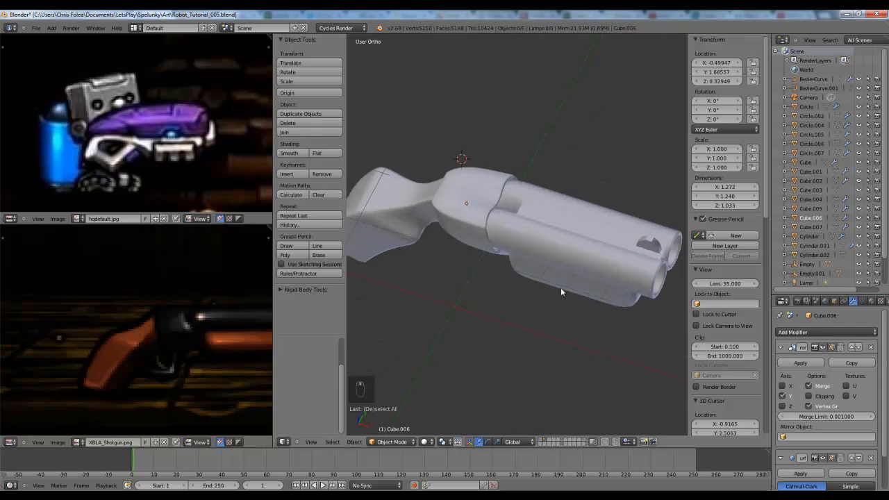
# - Extend the rear end of the rib between the barrels about 0.37 units along X into the receiver
pyautogui.rightClick(530, 209)
pyautogui.press('Tab')
pyautogui.scroll(3, 523, 194)
pyautogui.press('a')
pyautogui.press('a')
pyautogui.press('z')
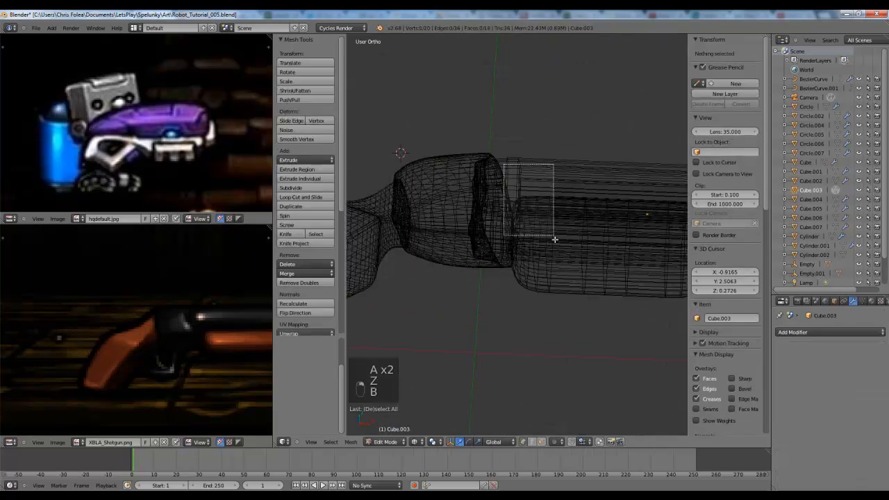
pyautogui.moveTo(553, 240); pyautogui.dragTo(552, 238)
pyautogui.press('z')
pyautogui.press('g')
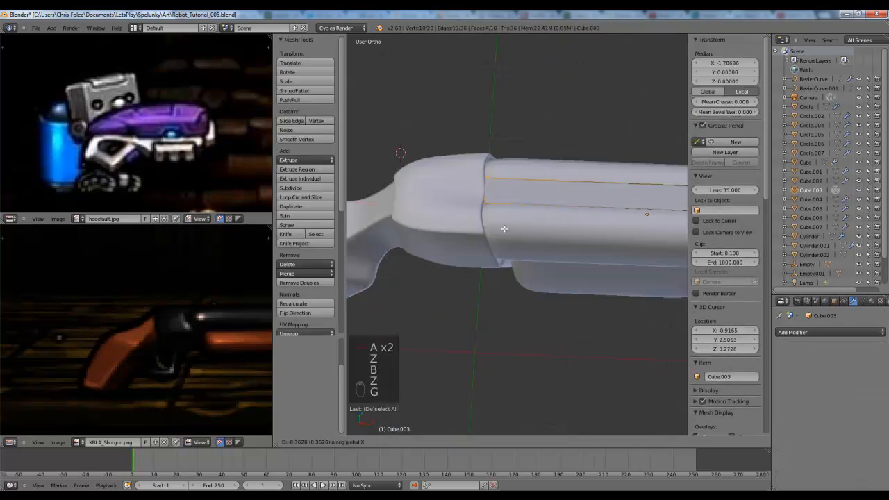
pyautogui.click(504, 229)
pyautogui.press('Tab')
# - Extrude the top face of the rib between the barrels upward by about 0.02 units, and return to object mode
pyautogui.press('KP_1')
pyautogui.press('KP_3')
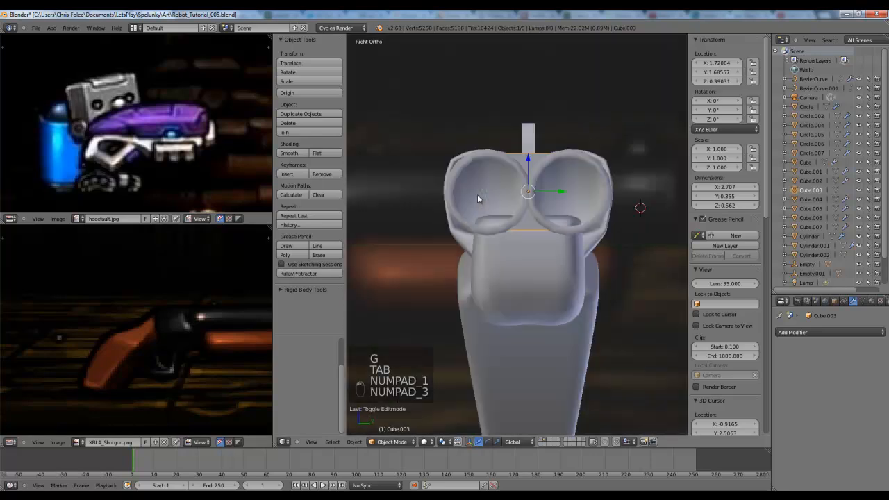
pyautogui.press('z')
pyautogui.press('Tab')
pyautogui.scroll(3, 504, 174)
pyautogui.press('a')
pyautogui.press('a')
pyautogui.press('b')
pyautogui.moveTo(452, 149); pyautogui.dragTo(607, 187)
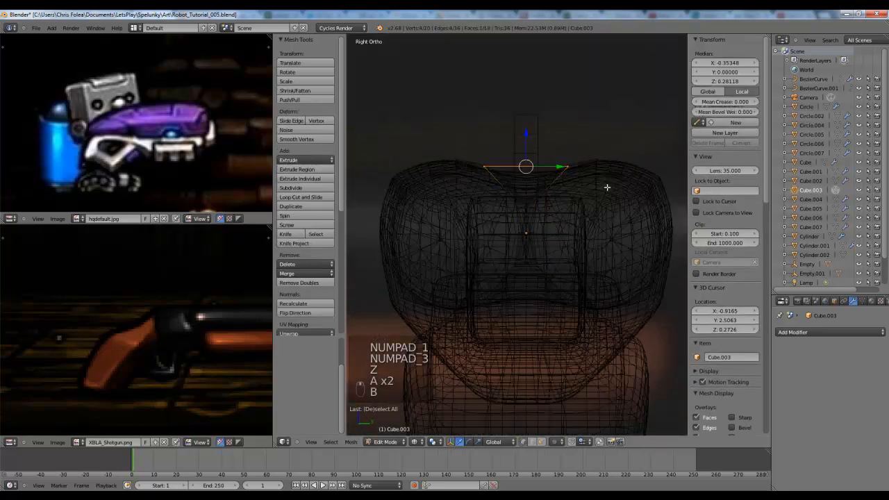
pyautogui.press('e')
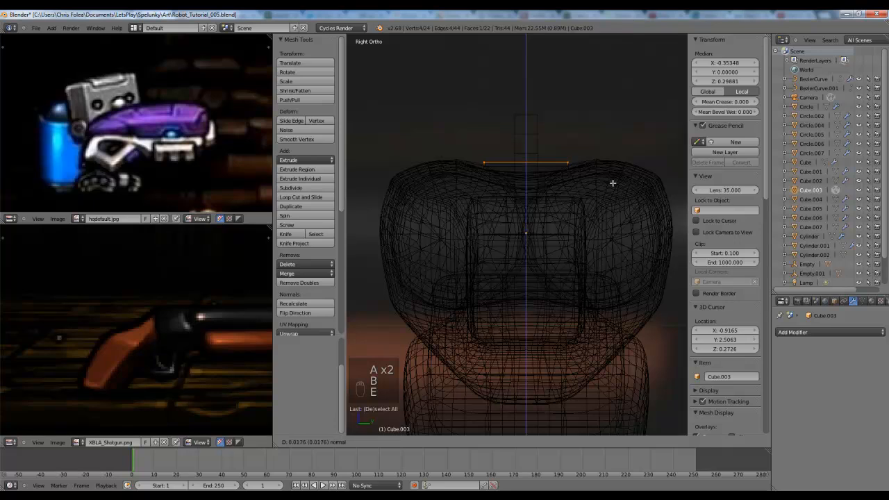
pyautogui.click(612, 184)
pyautogui.press('Tab')
pyautogui.press('z')
pyautogui.scroll(-2, 464, 183)
pyautogui.moveTo(463, 183)
pyautogui.mouseDown(button='middle')
pyautogui.moveTo(493, 209)
pyautogui.moveTo(446, 218)
pyautogui.mouseUp(button='middle')
pyautogui.press('a')
pyautogui.rightClick(537, 234)
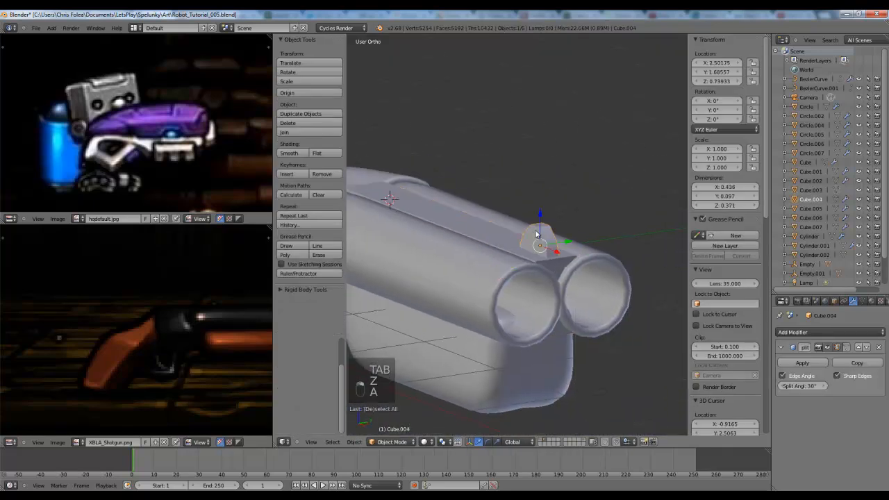
pyautogui.press('KP_3')
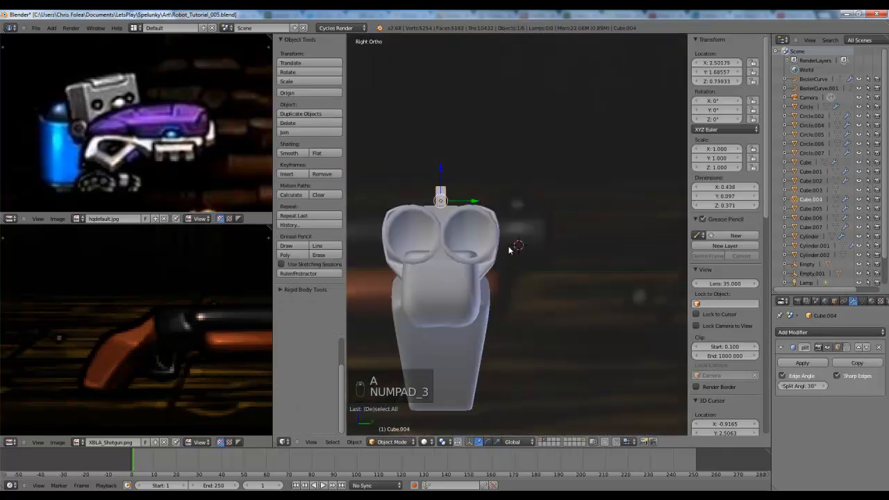
pyautogui.press('a')
pyautogui.scroll(-5, 451, 244)
pyautogui.moveTo(450, 244)
pyautogui.mouseDown(button='middle')
pyautogui.moveTo(458, 254)
pyautogui.moveTo(450, 256)
pyautogui.mouseUp(button='middle')
pyautogui.scroll(3, 472, 262)
# - Lower the fore-end's two upper rows of vertices along Z in right view, clear of the barrel openings
pyautogui.rightClick(498, 269)
pyautogui.moveTo(498, 270); pyautogui.dragTo(485, 280, button='middle')
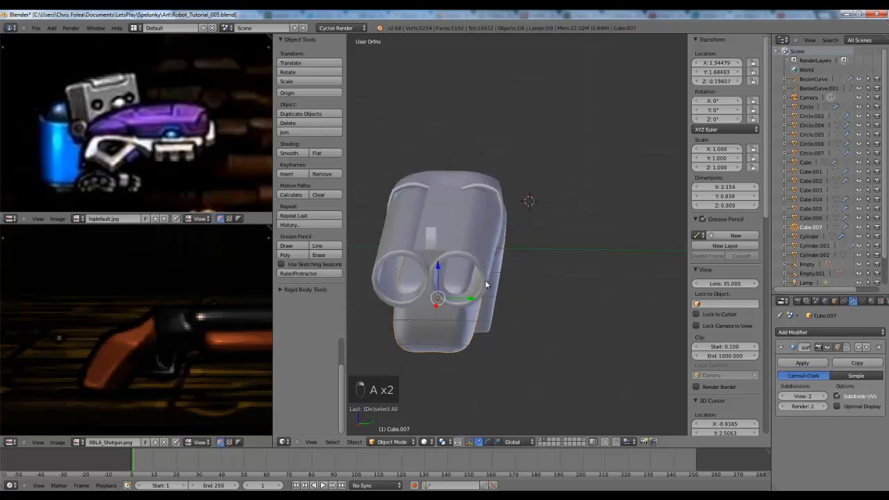
pyautogui.press('KP_1')
pyautogui.press('KP_3')
pyautogui.press('Tab')
pyautogui.press('z')
pyautogui.scroll(3, 444, 277)
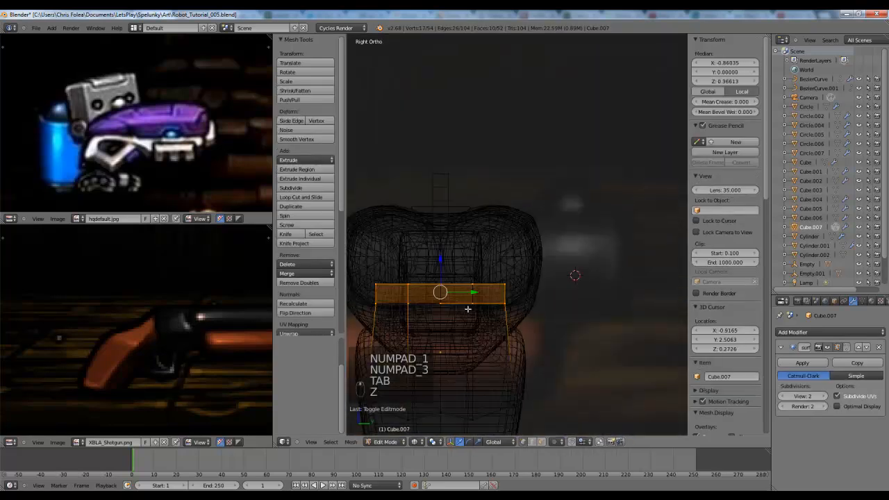
pyautogui.press('a')
pyautogui.moveTo(361, 265); pyautogui.dragTo(554, 327)
pyautogui.press('z')
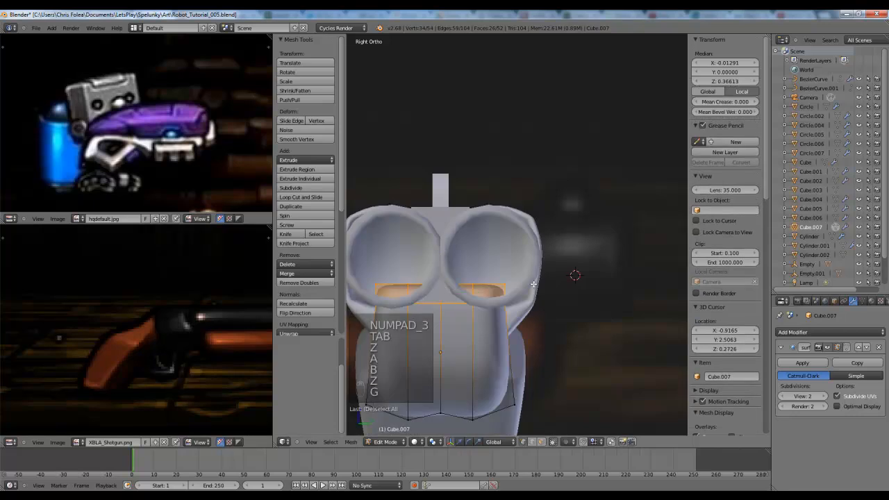
pyautogui.press('g')
pyautogui.click(533, 302)
pyautogui.press('a')
# - Adjust the fore-end's upper middle vertices beneath the rib, and return to object mode with everything deselected
pyautogui.keyDown('shift'); pyautogui.moveTo(430, 307); pyautogui.dragTo(491, 277, button='middle'); pyautogui.keyUp('shift')
pyautogui.scroll(1, 491, 276)
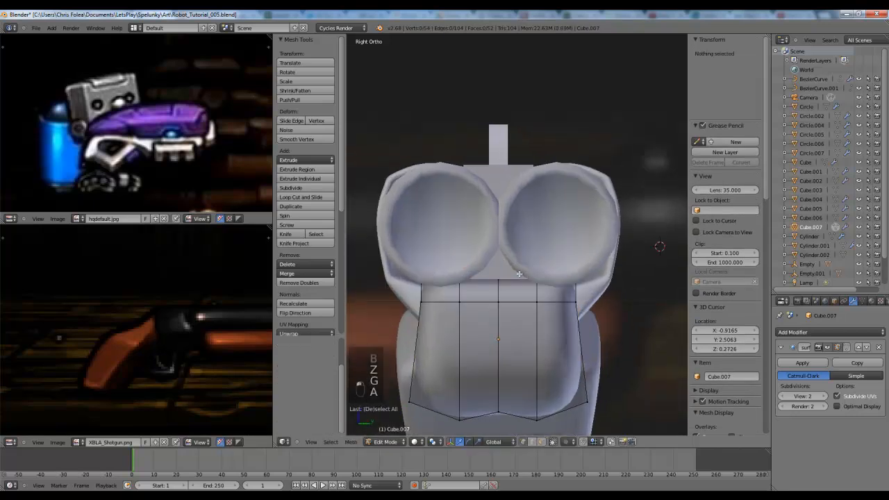
pyautogui.press('z')
pyautogui.moveTo(509, 314); pyautogui.dragTo(510, 314)
pyautogui.press('z')
pyautogui.press('g')
pyautogui.click(513, 306)
pyautogui.press('Tab')
pyautogui.scroll(-5, 526, 293)
pyautogui.press('a')
pyautogui.press('a')
pyautogui.moveTo(527, 292); pyautogui.dragTo(551, 305, button='middle')
pyautogui.scroll(-5, 550, 304)
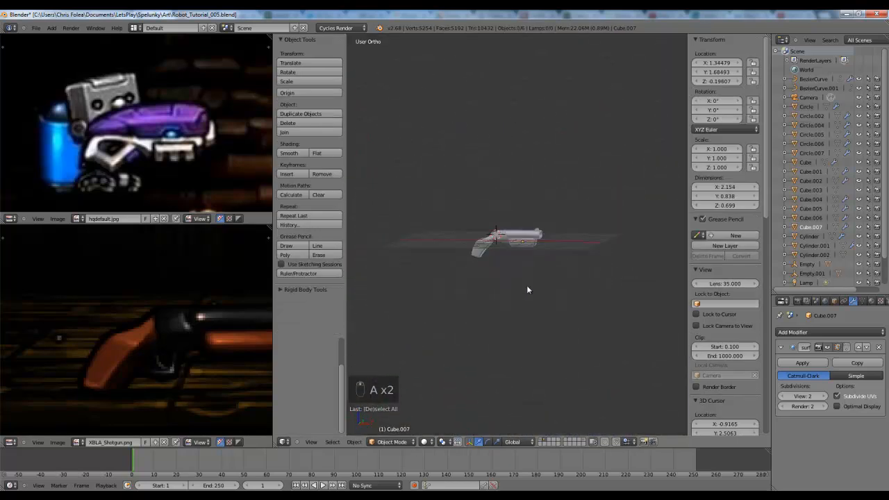
# - Add a cube in front view and move it beneath the receiver in wireframe display
pyautogui.press('KP_1')
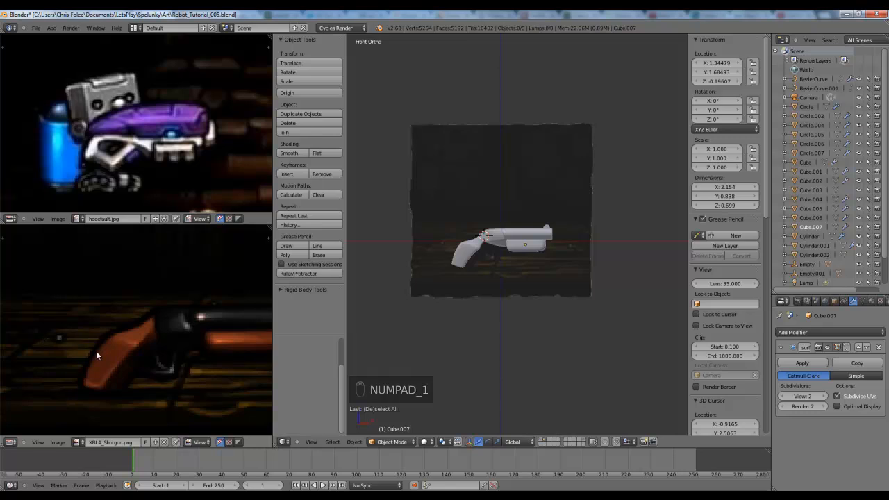
pyautogui.scroll(8, 504, 234)
pyautogui.hotkey('shift', 'a')
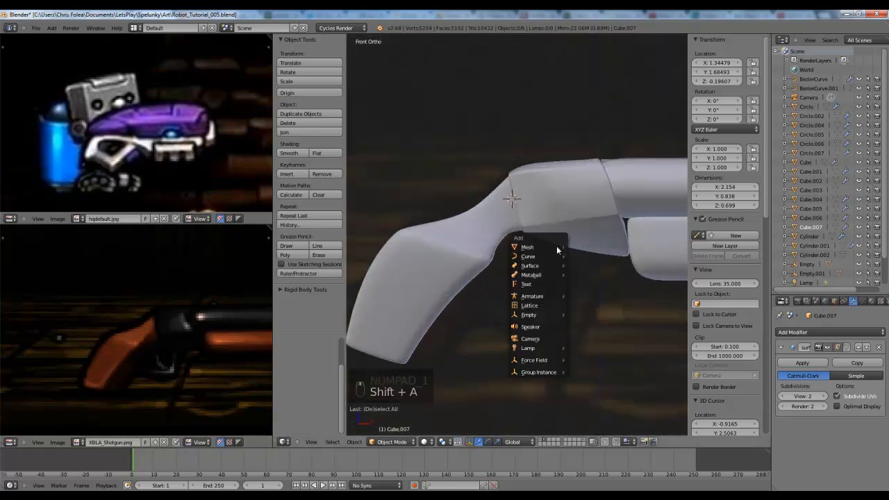
pyautogui.moveTo(556, 246)
pyautogui.click(592, 257)
pyautogui.press('z')
pyautogui.scroll(-5, 592, 257)
pyautogui.press('g')
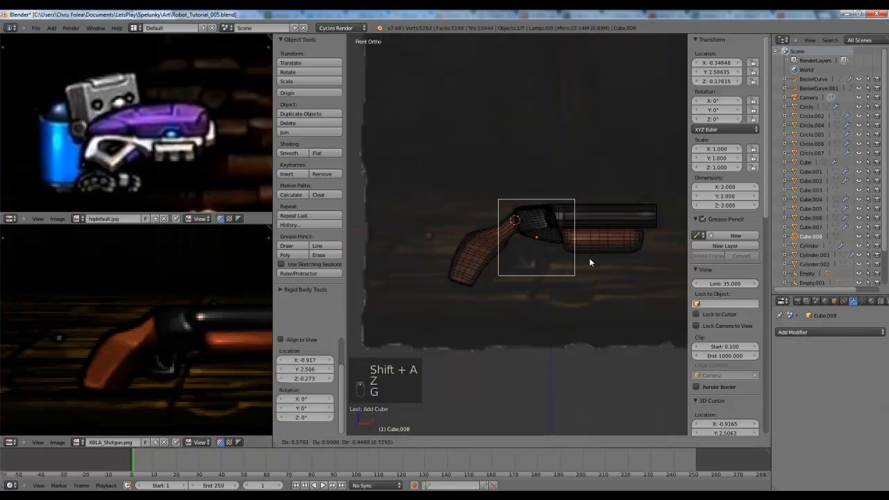
pyautogui.click(589, 257)
# - Scale the cube down uniformly to about 0.126 and position it just under the receiver
pyautogui.scroll(3, 636, 286)
pyautogui.press('s')
pyautogui.click(566, 256)
pyautogui.press('g')
pyautogui.click(618, 274)
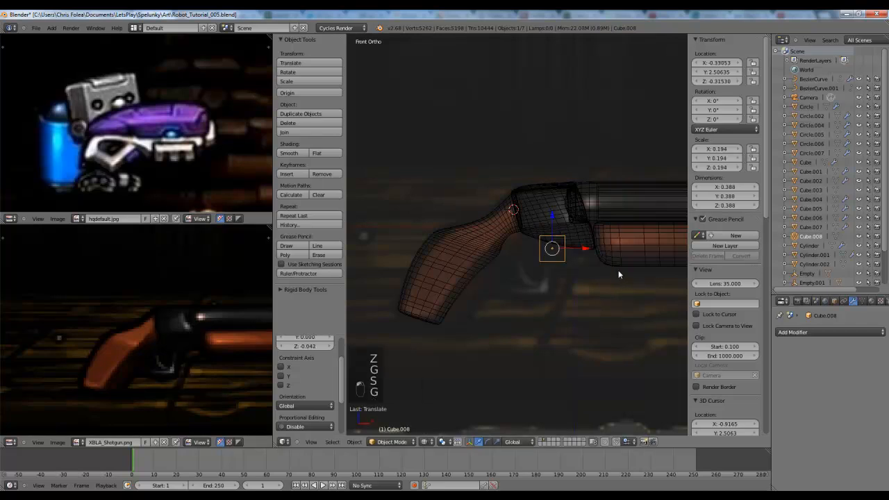
pyautogui.scroll(4, 602, 269)
# - Pull the cube's lower vertices down and slightly rearward, and tilt that end to form the guard's front upright
pyautogui.press('Tab')
pyautogui.press('a')
pyautogui.press('a')
pyautogui.press('b')
pyautogui.moveTo(520, 215); pyautogui.dragTo(583, 233)
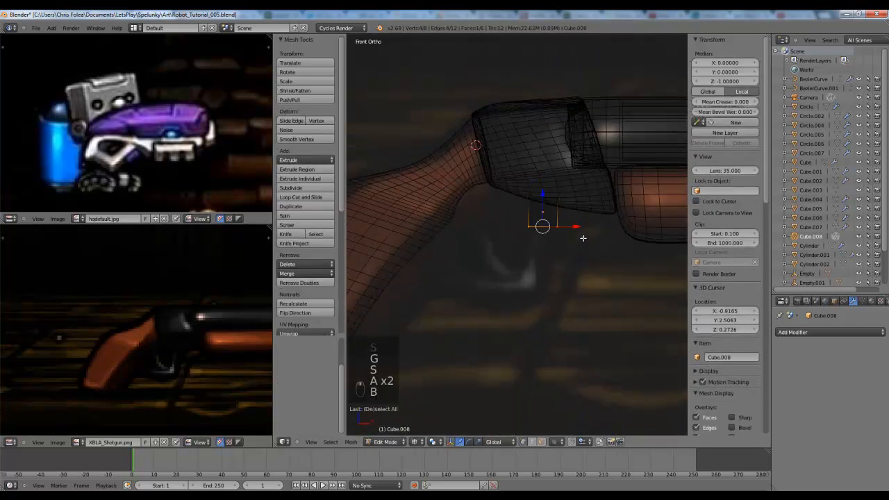
pyautogui.click(574, 298)
pyautogui.press('r')
pyautogui.click(569, 320)
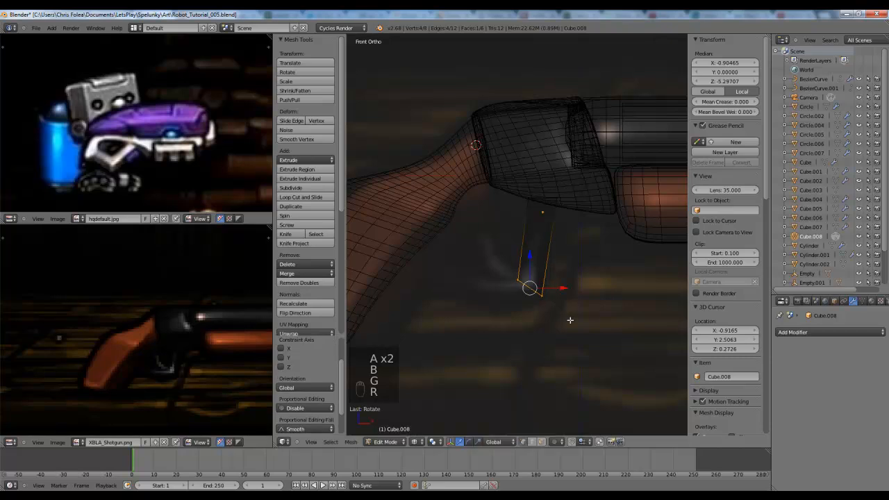
# - Extrude the upright's lower end rearward to the grip, and rotate and place the new end face against it
pyautogui.press('e')
pyautogui.click(463, 315)
pyautogui.click(532, 355)
pyautogui.click(445, 293)
pyautogui.press('r')
pyautogui.click(493, 314)
pyautogui.press('g')
pyautogui.click(499, 310)
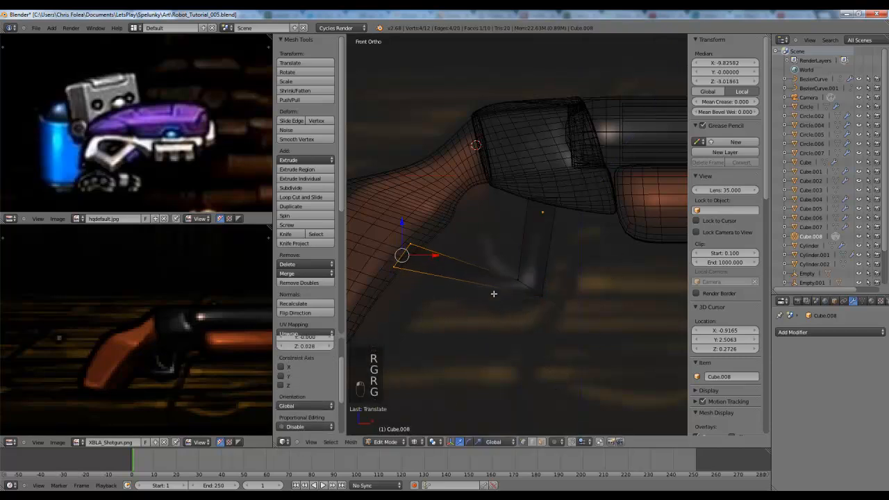
pyautogui.press('a')
pyautogui.hotkey('ctrl', 'r')
pyautogui.click(482, 268)
pyautogui.press('g')
pyautogui.hotkey('ctrl', 'z')
# - Add a loop cut to the trigger guard's lower arm and move it down toward the arm's middle
pyautogui.hotkey('ctrl', 'r')
pyautogui.click(473, 269)
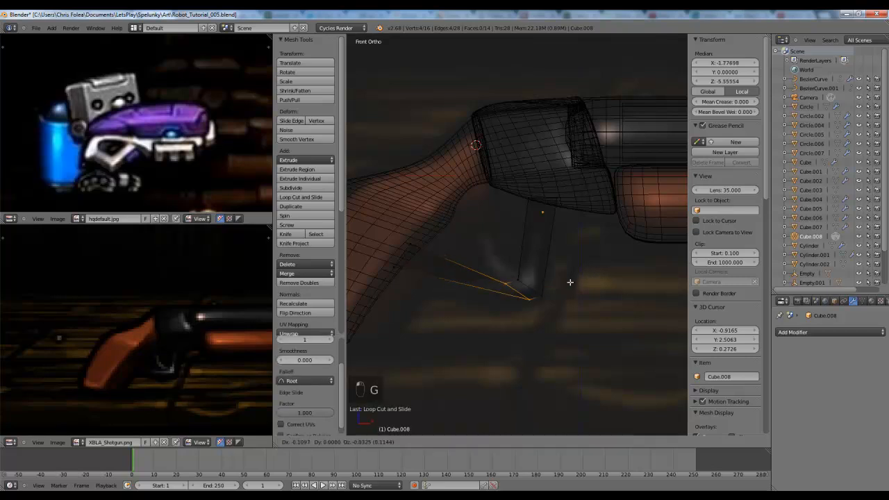
pyautogui.click(511, 332)
pyautogui.press('g')
pyautogui.click(506, 322)
# - Reposition the trigger guard's front corner loop and the lower arm's middle loop to match the reference curve
pyautogui.press('a')
pyautogui.keyDown('alt'); pyautogui.rightClick(534, 294); pyautogui.keyUp('alt')
pyautogui.click(585, 319)
pyautogui.press('a')
pyautogui.keyDown('alt'); pyautogui.rightClick(474, 286); pyautogui.keyUp('alt')
pyautogui.press('g')
pyautogui.click(482, 289)
# - Add a loop cut between the lower arm's middle and the grip, and move and rotate it into a smooth bend
pyautogui.press('a')
pyautogui.hotkey('ctrl', 'r')
pyautogui.moveTo(444, 257); pyautogui.dragTo(383, 232)
pyautogui.click(457, 266)
pyautogui.press('r')
pyautogui.click(495, 261)
# - Add a loop cut between the lower arm's middle and the front corner, and move and rotate it along the curve
pyautogui.press('a')
pyautogui.hotkey('ctrl', 'r')
pyautogui.click(501, 273)
pyautogui.click(555, 279)
pyautogui.press('g')
pyautogui.press('r')
pyautogui.press('g')
pyautogui.press('r')
pyautogui.click(535, 259)
# - Add a loop cut across the upper part of the trigger guard's front upright and adjust its position
pyautogui.press('a')
pyautogui.hotkey('ctrl', 'r')
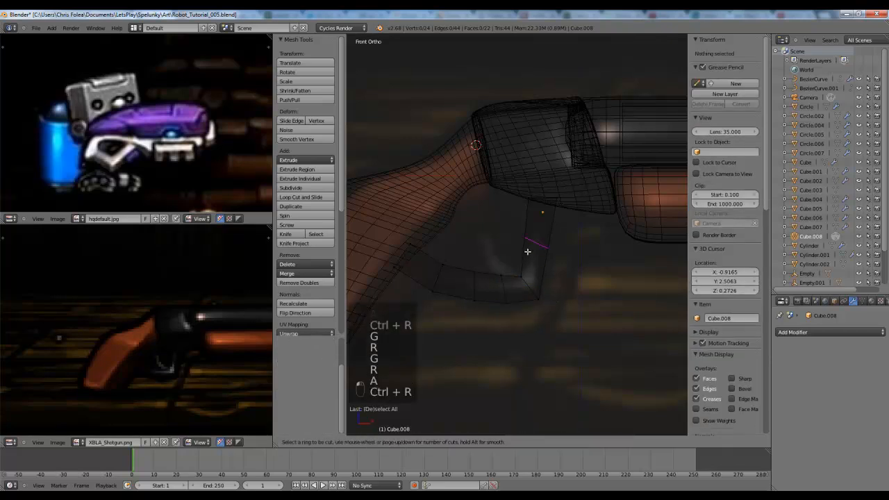
pyautogui.click(528, 251)
pyautogui.click(562, 180)
pyautogui.press('g')
pyautogui.click(554, 243)
# - Add a second loop cut lower on the front upright, and move and rotate it to curve the upright
pyautogui.hotkey('ctrl', 'r')
pyautogui.click(544, 262)
pyautogui.click(550, 292)
pyautogui.press('g')
pyautogui.click(556, 267)
pyautogui.click(595, 232)
pyautogui.press('g')
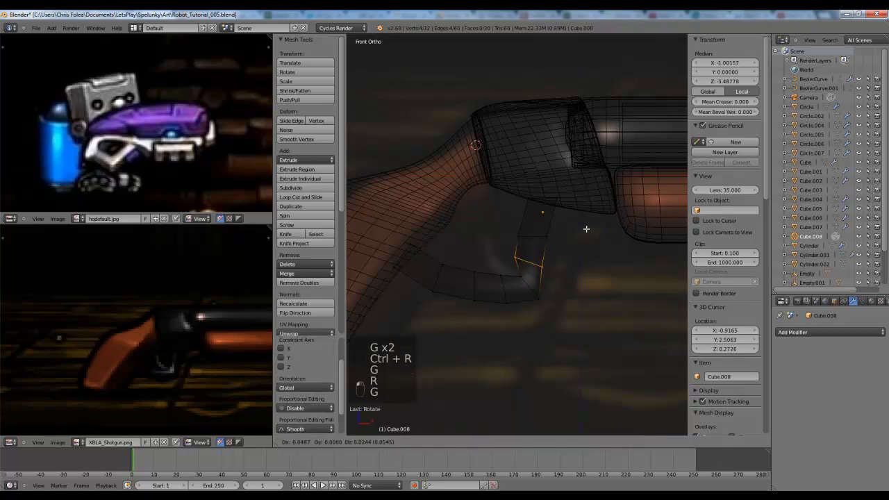
pyautogui.click(573, 243)
# - Rotate and shift the trigger guard's front corner loop to even out the bend
pyautogui.press('a')
pyautogui.keyDown('alt'); pyautogui.rightClick(532, 282); pyautogui.keyUp('alt')
pyautogui.press('r')
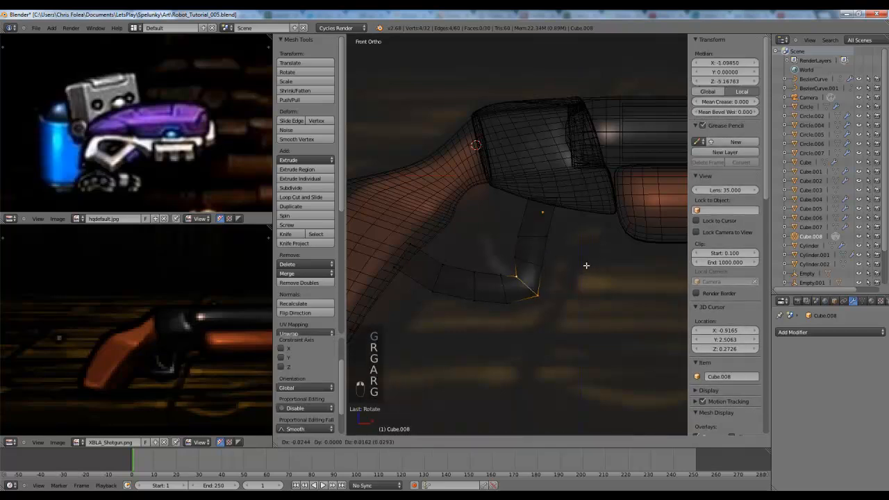
pyautogui.click(586, 265)
# - Rotate and move the front upright's upper loop, and return to object mode in solid display
pyautogui.press('a')
pyautogui.keyDown('alt'); pyautogui.rightClick(543, 232); pyautogui.keyUp('alt')
pyautogui.press('r')
pyautogui.click(582, 254)
pyautogui.press('g')
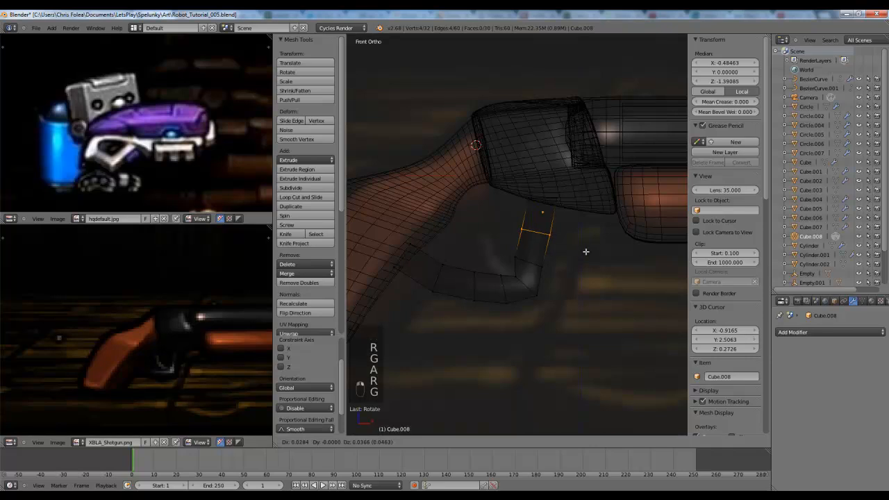
pyautogui.click(585, 251)
pyautogui.press('Tab')
pyautogui.press('z')
pyautogui.scroll(-4, 582, 252)
pyautogui.scroll(4, 555, 253)
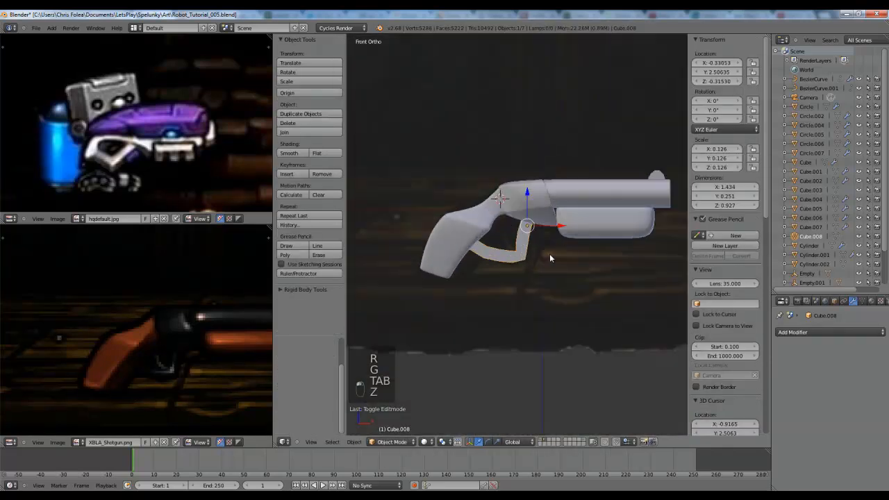
# - Set the trigger guard's Y location to 1.68557 in right view to centre it on the shotgun
pyautogui.press('KP_1')
pyautogui.press('KP_0')
pyautogui.press('KP_3')
pyautogui.press('z')
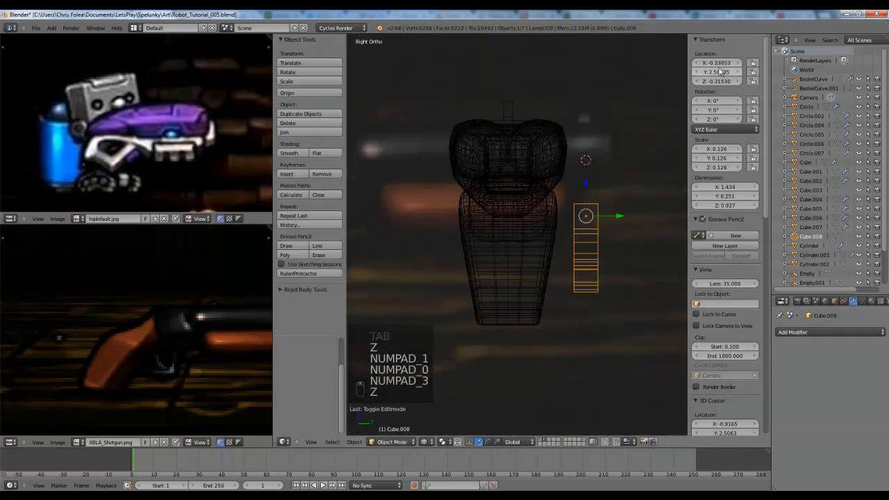
pyautogui.scroll(-4, 591, 210)
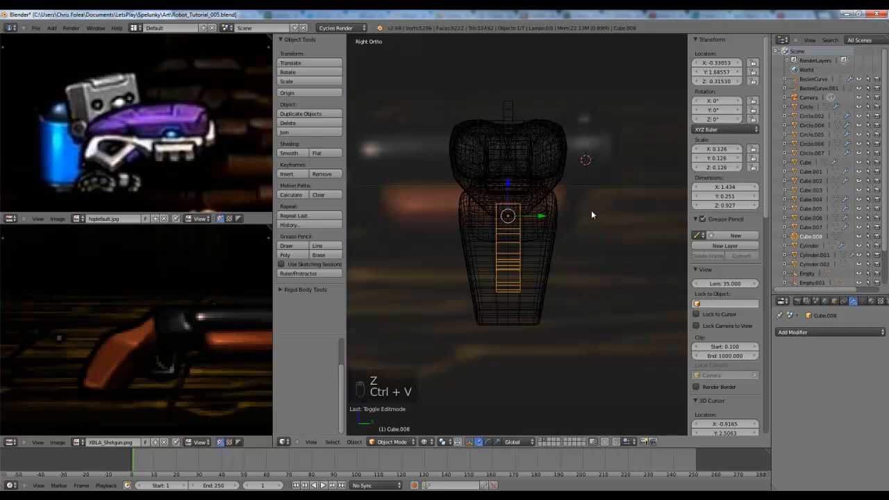
# - Scale the centred trigger guard down in right view
pyautogui.scroll(3, 546, 221)
pyautogui.press('s')
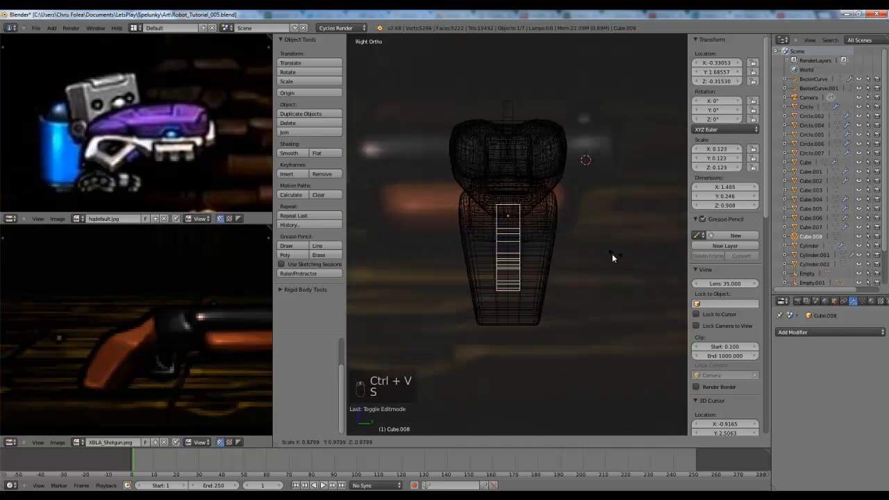
# - Scale the trigger guard to about 0.668 along the global Y axis
pyautogui.rightClick(595, 246)
pyautogui.press('s')
pyautogui.press('y')
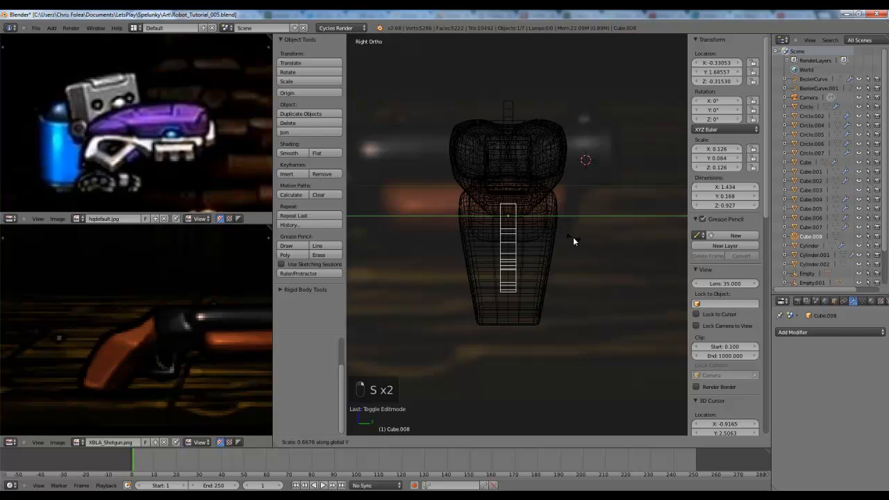
pyautogui.click(572, 237)
# - In front wireframe view, adjust the position of the vertices along the trigger guard's inner lower edge
pyautogui.press('KP_1')
pyautogui.press('z')
pyautogui.press('z')
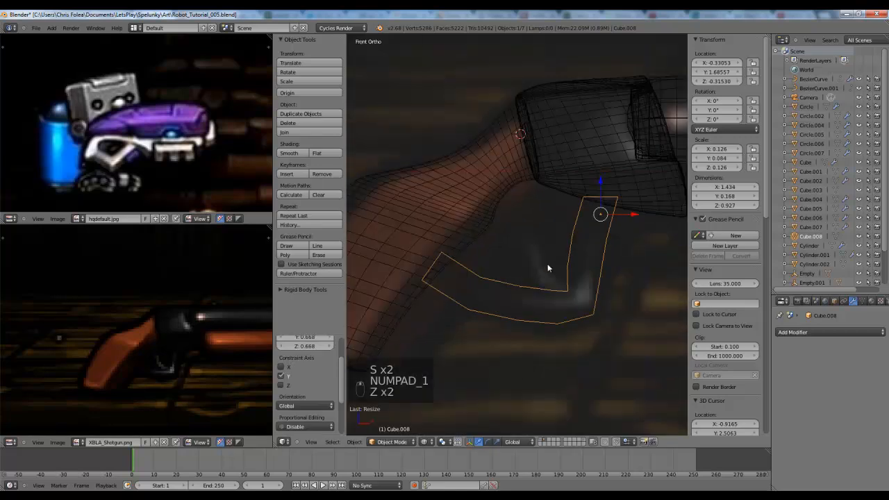
pyautogui.press('Tab')
pyautogui.press('a')
pyautogui.press('a')
pyautogui.press('b')
pyautogui.moveTo(471, 269); pyautogui.dragTo(557, 293)
pyautogui.press('g')
pyautogui.click(556, 300)
# - Adjust the vertices on the inner edge of the trigger guard's upright section to match the reference
pyautogui.press('a')
pyautogui.press('b')
pyautogui.press('g')
pyautogui.press('a')
pyautogui.press('b')
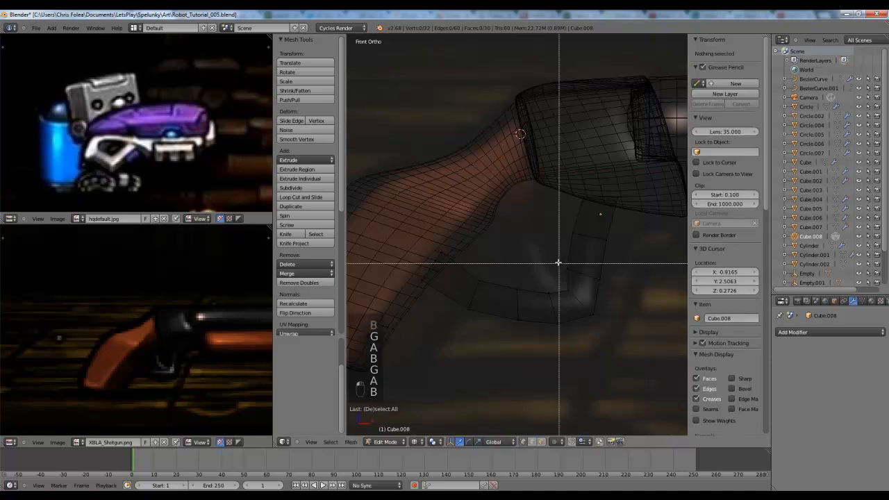
pyautogui.moveTo(558, 226); pyautogui.dragTo(590, 277)
pyautogui.press('g')
pyautogui.click(593, 277)
pyautogui.press('a')
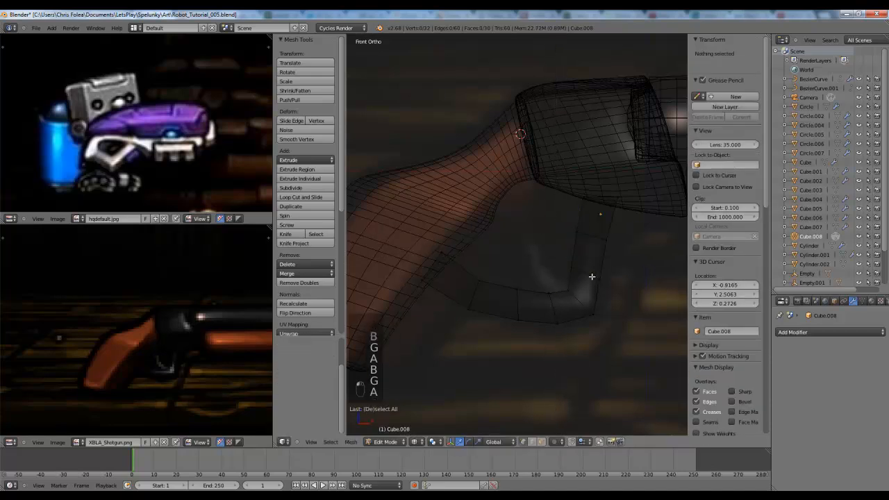
# - Add a cube inside the trigger guard's mesh and move it down over the guard area
pyautogui.press('Tab')
pyautogui.press('z')
pyautogui.press('z')
pyautogui.press('z')
pyautogui.press('a')
pyautogui.press('a')
pyautogui.press('Tab')
pyautogui.press('a')
pyautogui.press('a')
pyautogui.press('a')
pyautogui.press('a')
pyautogui.hotkey('shift', 'a')
pyautogui.click(518, 265)
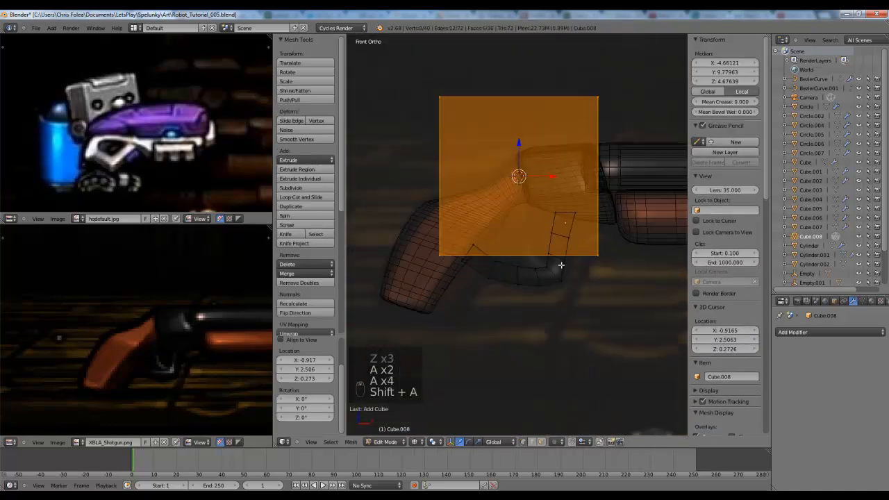
pyautogui.press('g')
pyautogui.click(515, 255)
# - Select the whole new cube and scale it down to about 0.2 of its size
pyautogui.press('a')
pyautogui.press('b')
pyautogui.moveTo(417, 134); pyautogui.dragTo(595, 174)
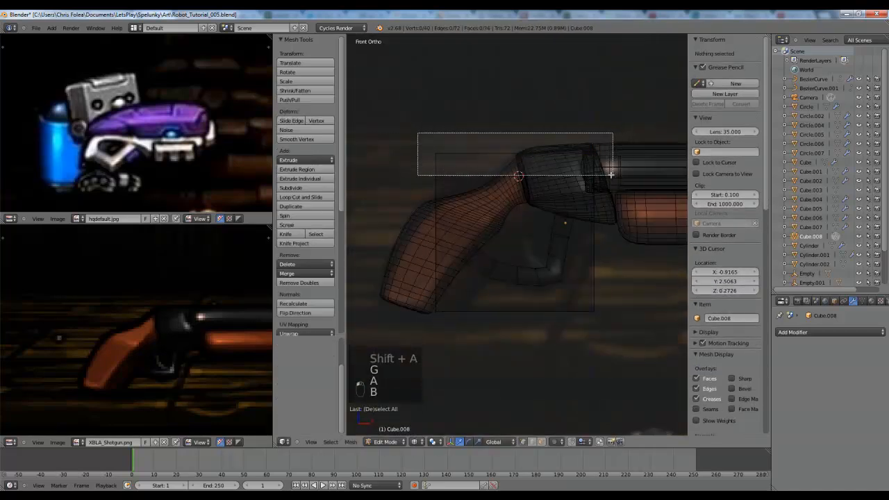
pyautogui.press('l')
pyautogui.press('s')
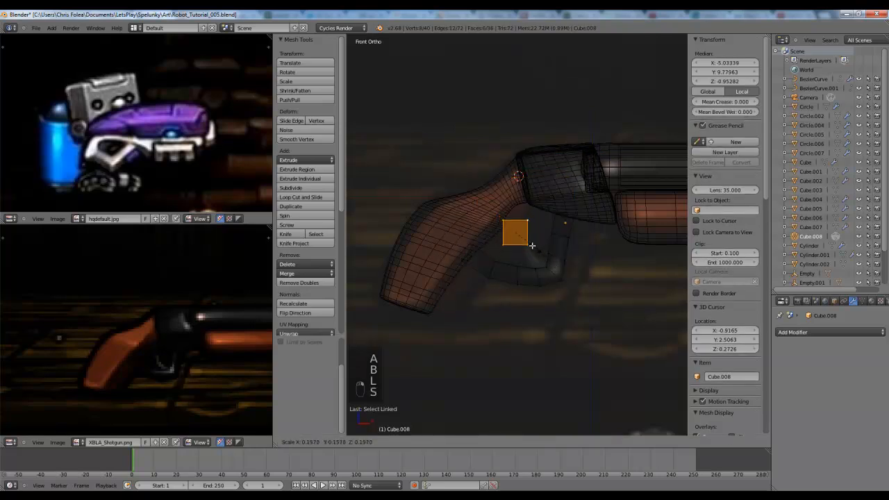
pyautogui.click(534, 246)
# - Move and rotate the small cube to the trigger's top end beside the grip, and scale it to about 0.547
pyautogui.scroll(3, 543, 258)
pyautogui.press('g')
pyautogui.click(559, 257)
pyautogui.press('r')
pyautogui.click(577, 237)
pyautogui.press('g')
pyautogui.click(566, 239)
pyautogui.press('s')
pyautogui.click(549, 222)
pyautogui.scroll(-5, 551, 228)
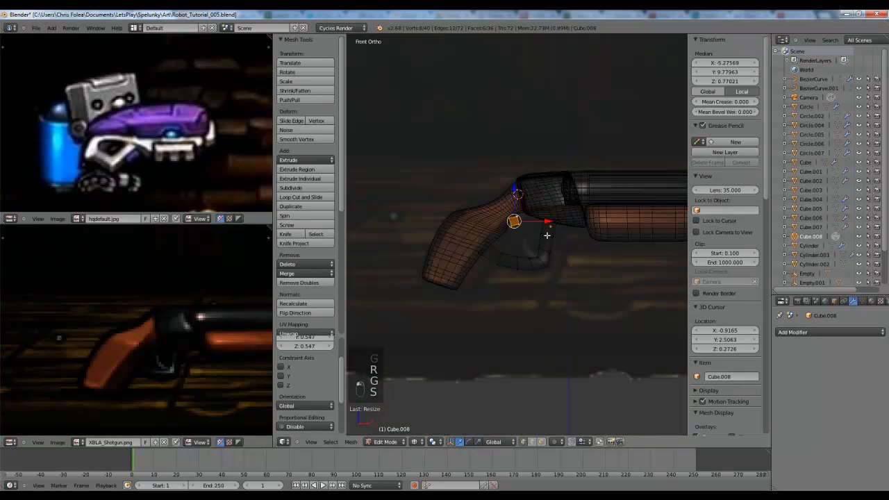
pyautogui.scroll(3, 528, 229)
pyautogui.press('Tab')
pyautogui.press('g')
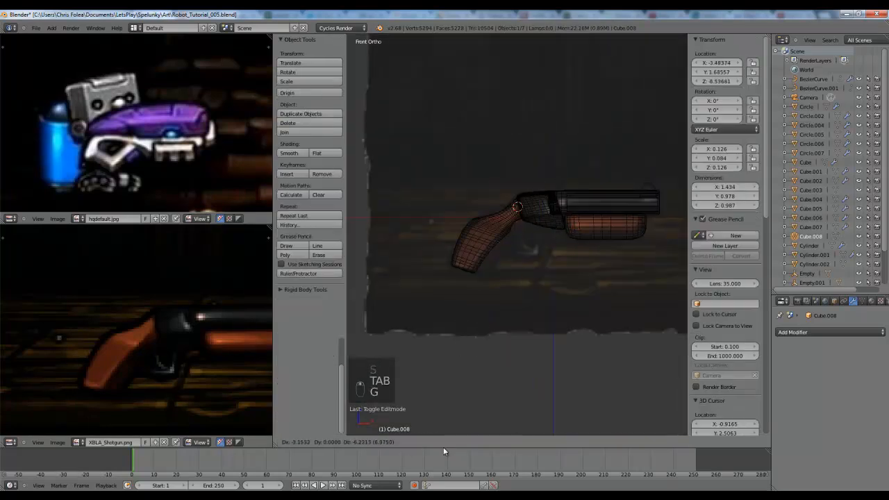
pyautogui.rightClick(449, 425)
pyautogui.press('Tab')
pyautogui.scroll(8, 531, 240)
pyautogui.press('g')
pyautogui.rightClick(518, 217)
# - Select the cube's lower vertices, rotate them and move them down to form the trigger's upper segment
pyautogui.press('a')
pyautogui.press('a')
pyautogui.press('b')
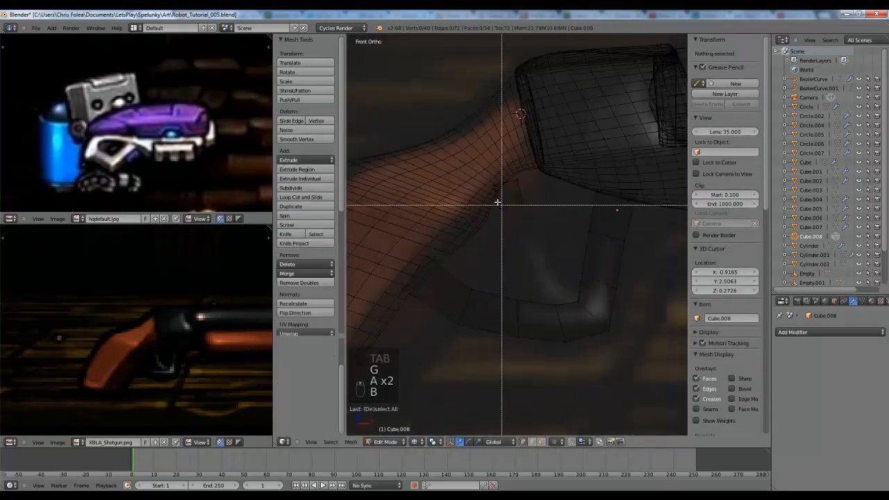
pyautogui.moveTo(538, 220); pyautogui.dragTo(538, 221)
pyautogui.press('g')
pyautogui.click(540, 225)
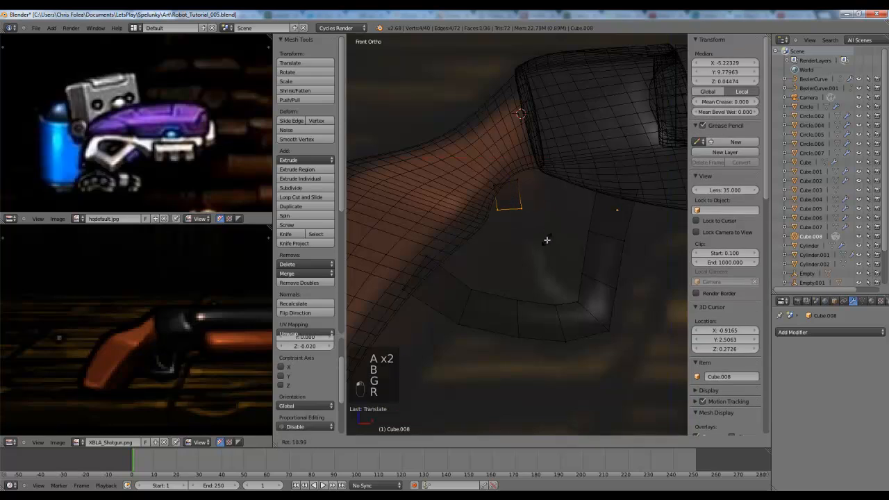
pyautogui.click(547, 241)
pyautogui.press('g')
pyautogui.click(534, 274)
# - Extrude the trigger's lower end toward the guard's bottom corner, then rotate, shift and shrink it into a narrow tip
pyautogui.press('e')
pyautogui.click(607, 313)
pyautogui.press('r')
pyautogui.click(539, 221)
pyautogui.press('g')
pyautogui.click(659, 248)
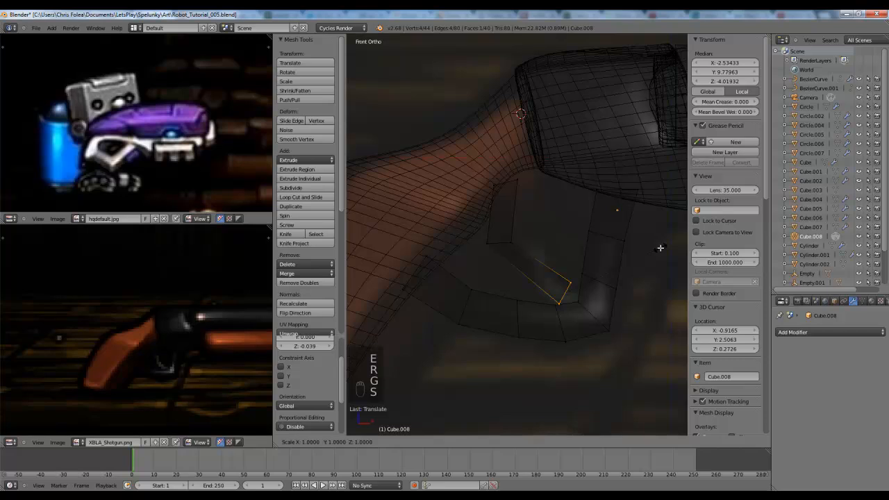
pyautogui.click(595, 282)
pyautogui.press('g')
pyautogui.click(591, 284)
# - Add a loop cut across the trigger's lower segment, then rotate and move it to curve the shape
pyautogui.press('a')
pyautogui.hotkey('ctrl', 'r')
pyautogui.click(536, 266)
pyautogui.click(536, 266)
pyautogui.press('r')
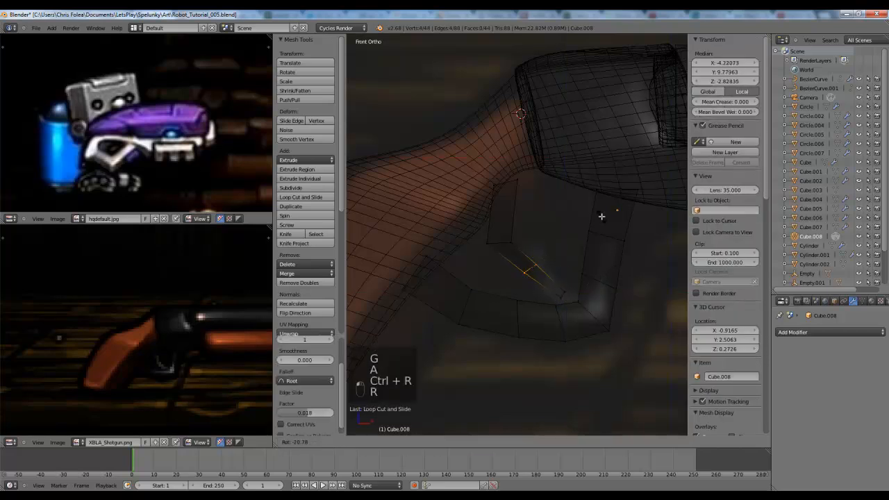
pyautogui.click(600, 217)
pyautogui.press('g')
pyautogui.click(595, 224)
# - Add a loop cut across the trigger's upper segment and move it to continue the curve
pyautogui.press('a')
pyautogui.hotkey('ctrl', 'r')
pyautogui.click(515, 214)
pyautogui.click(515, 214)
pyautogui.press('g')
pyautogui.click(558, 221)
# - Shift the trigger's middle section toward the muzzle side and fine-tune the vertices at its bend
pyautogui.press('a')
pyautogui.press('b')
pyautogui.moveTo(473, 200); pyautogui.dragTo(546, 290)
pyautogui.press('g')
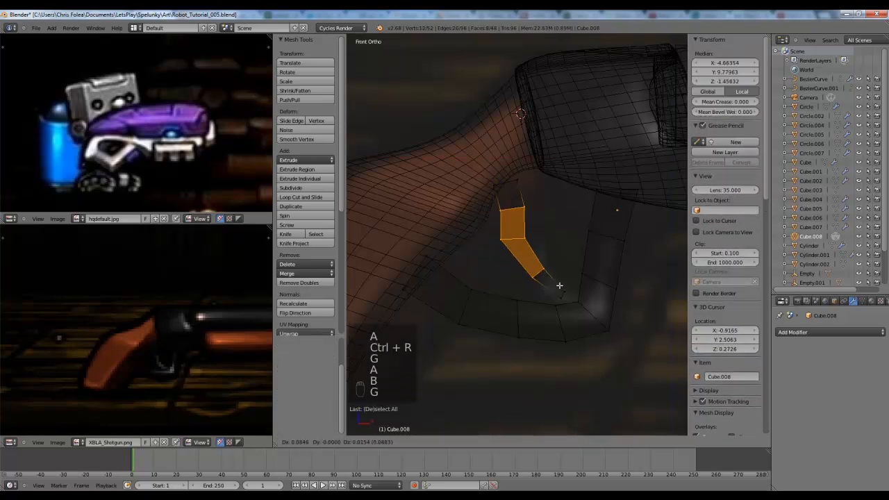
pyautogui.click(559, 286)
pyautogui.press('a')
pyautogui.press('b')
pyautogui.moveTo(484, 231); pyautogui.dragTo(552, 259)
pyautogui.press('g')
pyautogui.click(558, 262)
# - Reposition the trigger's upper loop vertices and its top-end vertices to smooth the curve under the receiver
pyautogui.press('a')
pyautogui.press('b')
pyautogui.moveTo(491, 204); pyautogui.dragTo(536, 221)
pyautogui.press('g')
pyautogui.click(543, 228)
pyautogui.press('a')
pyautogui.press('b')
pyautogui.moveTo(481, 170); pyautogui.dragTo(538, 197)
pyautogui.press('g')
pyautogui.click(550, 200)
# - Select the whole trigger piece and change its median Y position so it lines up with the trigger guard
pyautogui.press('Tab')
pyautogui.press('z')
pyautogui.scroll(-11, 558, 233)
pyautogui.press('a')
pyautogui.moveTo(573, 260)
pyautogui.mouseDown(button='middle')
pyautogui.moveTo(603, 293)
pyautogui.moveTo(494, 263)
pyautogui.moveTo(518, 239)
pyautogui.mouseUp(button='middle')
pyautogui.scroll(4, 517, 239)
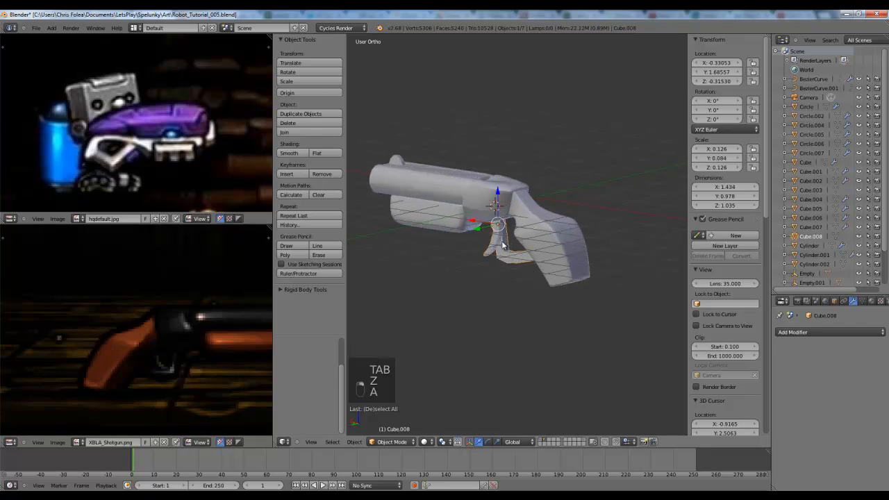
pyautogui.press('KP_1')
pyautogui.press('Tab')
pyautogui.scroll(4, 503, 244)
pyautogui.press('l')
pyautogui.moveTo(486, 243); pyautogui.dragTo(617, 160, button='middle')
pyautogui.press('z')
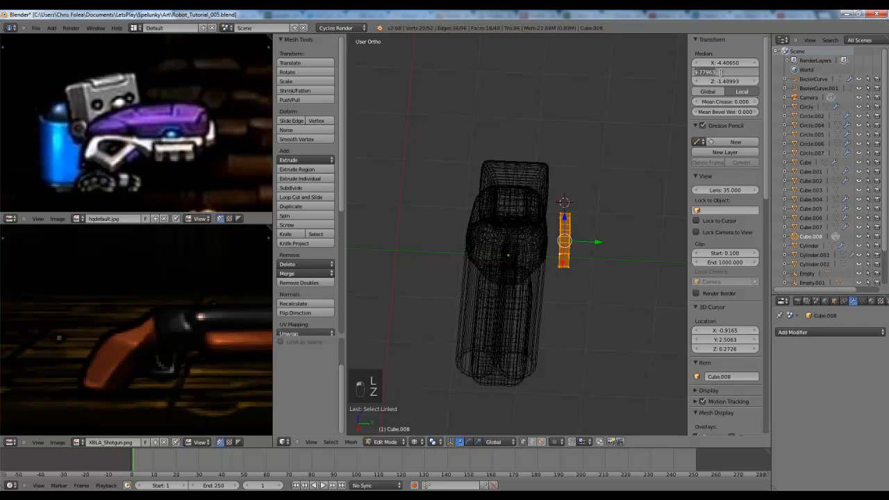
pyautogui.moveTo(557, 293); pyautogui.dragTo(514, 256, button='middle')
pyautogui.press('z')
pyautogui.press('Tab')
# - Examine the trigger and guard on the shaded gun from an angled view and from the front
pyautogui.scroll(-6, 467, 279)
pyautogui.moveTo(591, 270); pyautogui.dragTo(538, 301, button='middle')
pyautogui.press('a')
pyautogui.press('a')
pyautogui.scroll(3, 541, 280)
pyautogui.scroll(-3, 541, 282)
pyautogui.scroll(3, 537, 297)
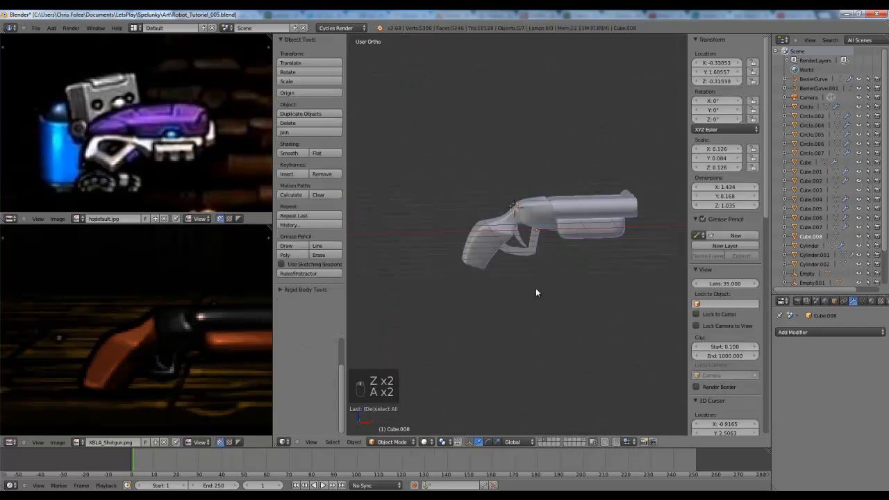
pyautogui.press('KP_3')
pyautogui.press('KP_1')
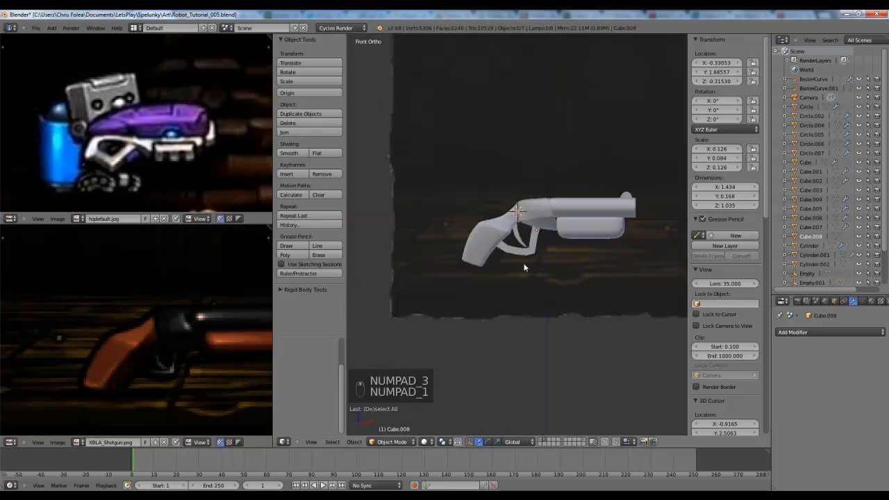
# - Move and rotate the trigger guard's end vertices at the grip so the guard meets the grip's front edge
pyautogui.scroll(3, 507, 271)
pyautogui.scroll(2, 488, 273)
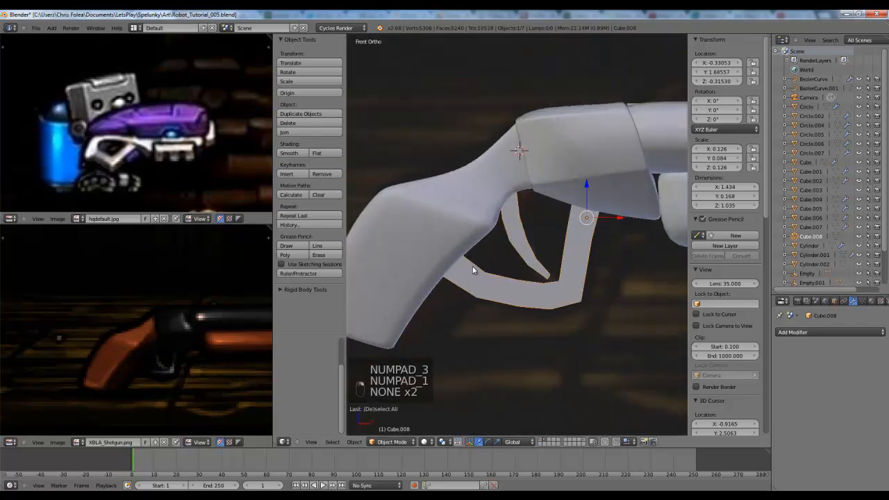
pyautogui.press('Tab')
pyautogui.press('z')
pyautogui.press('a')
pyautogui.press('a')
pyautogui.press('a')
pyautogui.press('a')
pyautogui.press('a')
pyautogui.press('b')
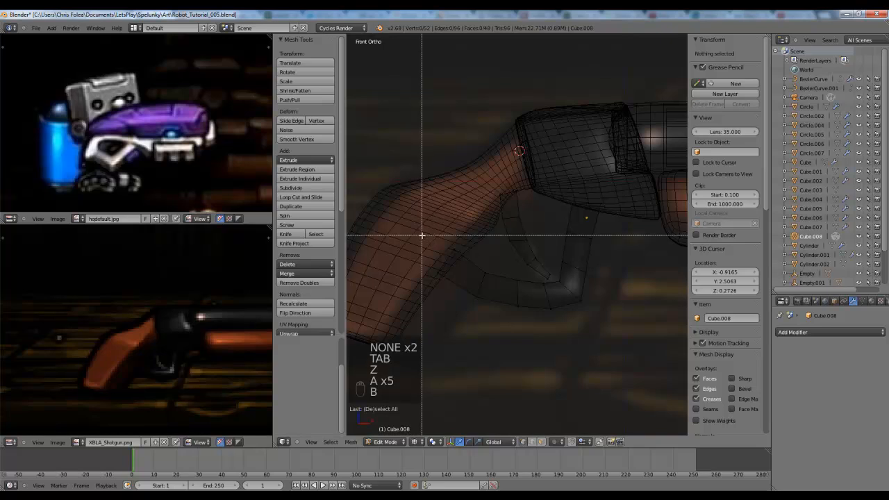
pyautogui.moveTo(458, 292); pyautogui.dragTo(473, 303)
pyautogui.press('g')
pyautogui.click(475, 277)
pyautogui.press('r')
pyautogui.click(507, 305)
# - Rotate and shift the trigger guard's edge loop nearest the grip to smooth its lower curve
pyautogui.press('a')
pyautogui.keyDown('alt'); pyautogui.rightClick(481, 287); pyautogui.keyUp('alt')
pyautogui.press('r')
pyautogui.click(523, 298)
pyautogui.press('g')
pyautogui.click(524, 291)
pyautogui.press('a')
pyautogui.press('Tab')
pyautogui.scroll(-5, 532, 292)
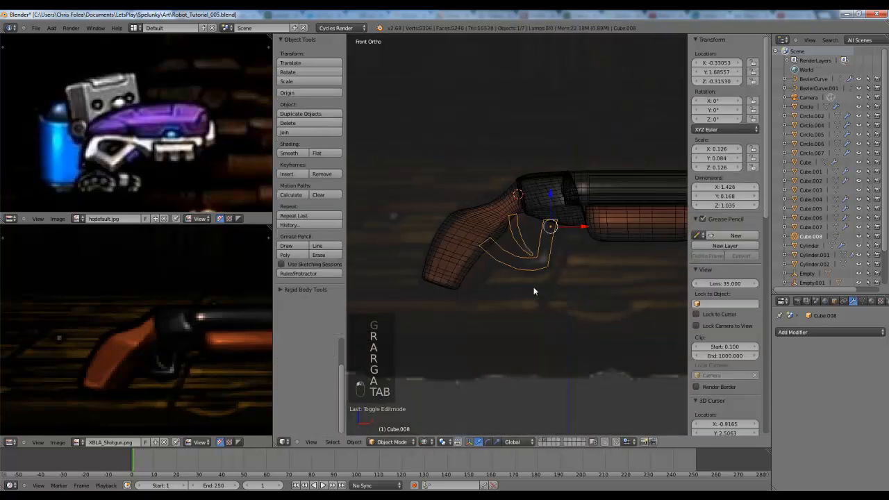
# - Examine the reshaped trigger guard on the shaded shotgun from angled, side and front views
pyautogui.press('z')
pyautogui.moveTo(586, 263); pyautogui.dragTo(556, 255, button='middle')
pyautogui.press('a')
pyautogui.press('KP_3')
pyautogui.press('KP_1')
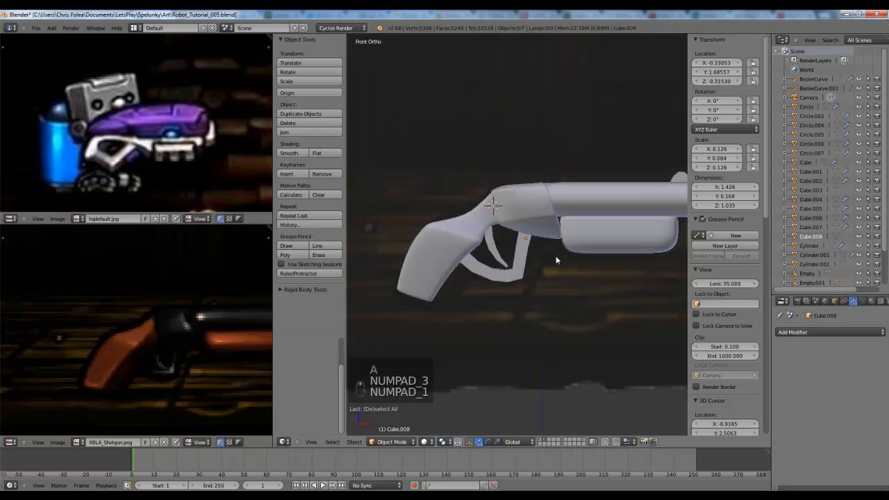
pyautogui.scroll(-5, 541, 281)
pyautogui.hotkey('shift', 'a')
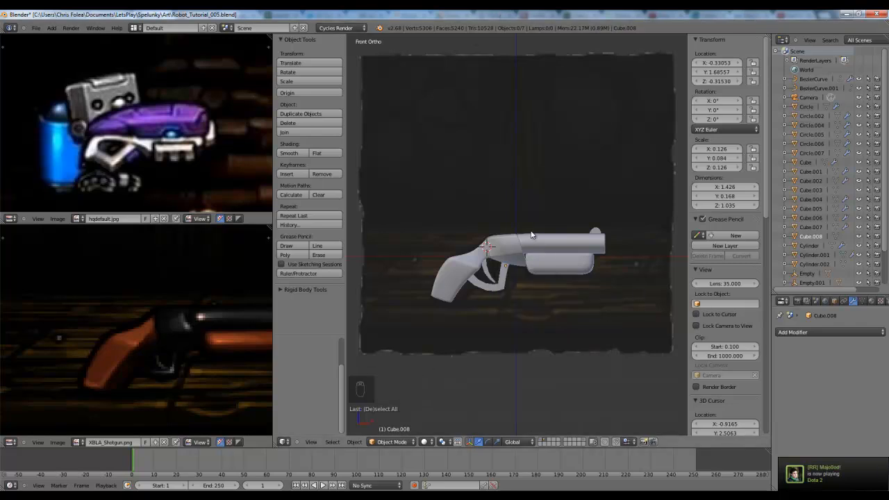
pyautogui.moveTo(532, 235); pyautogui.dragTo(509, 276, button='middle')
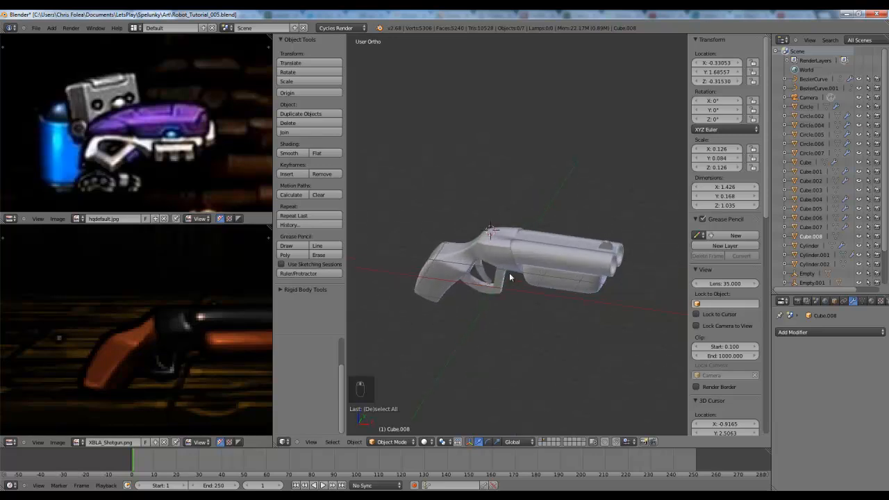
pyautogui.scroll(2, 509, 272)
pyautogui.scroll(3, 535, 255)
pyautogui.press('KP_1')
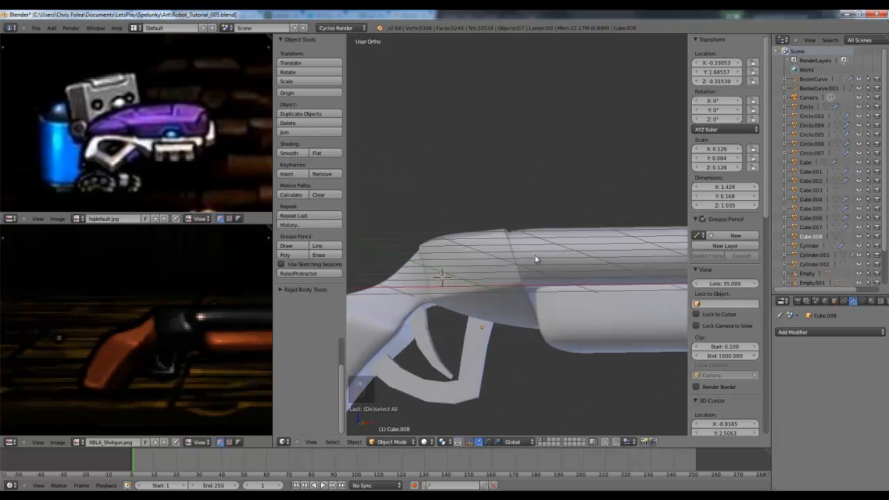
pyautogui.press('KP_3')
pyautogui.press('KP_1')
pyautogui.scroll(-2, 534, 259)
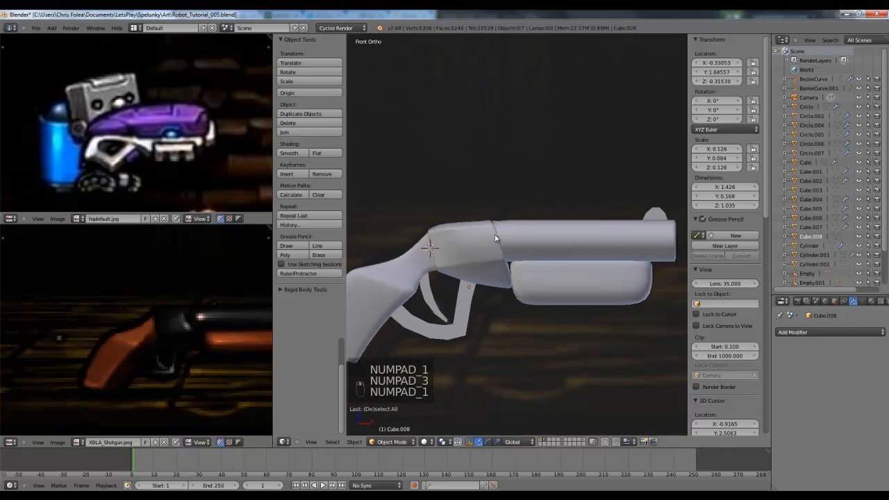
pyautogui.scroll(-3, 521, 227)
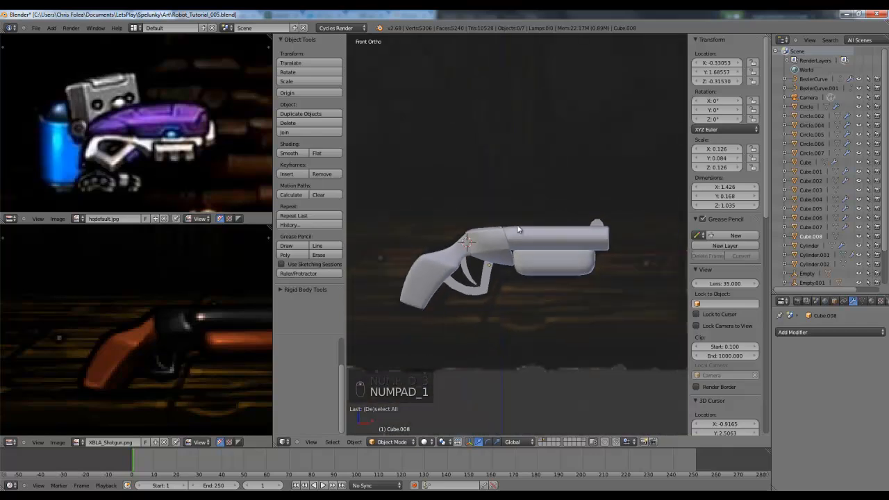
# - Add a cube-shaped empty, set its display size to 1.54 and move it over the middle of the shotgun
pyautogui.press('z')
pyautogui.hotkey('shift', 'a')
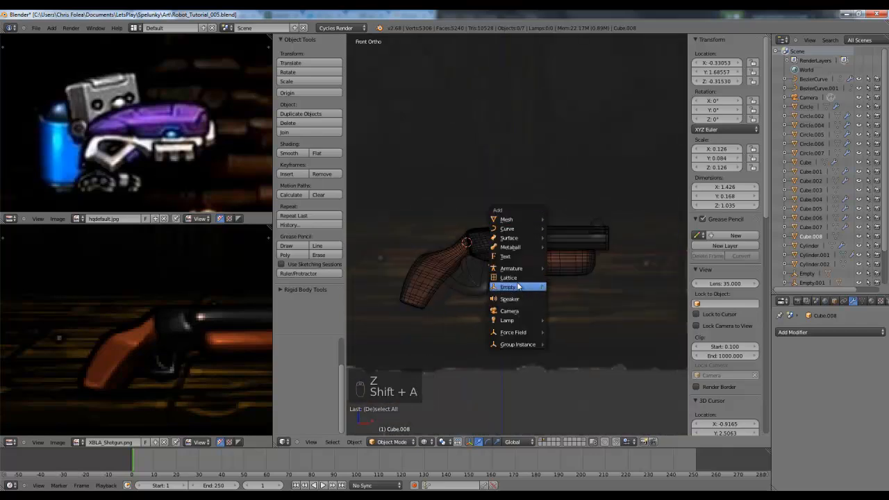
pyautogui.click(566, 328)
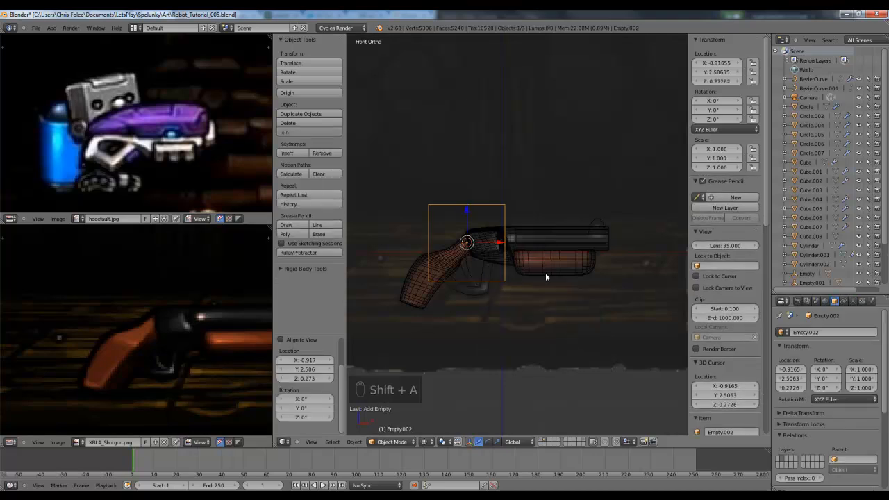
pyautogui.press('g')
pyautogui.rightClick(554, 285)
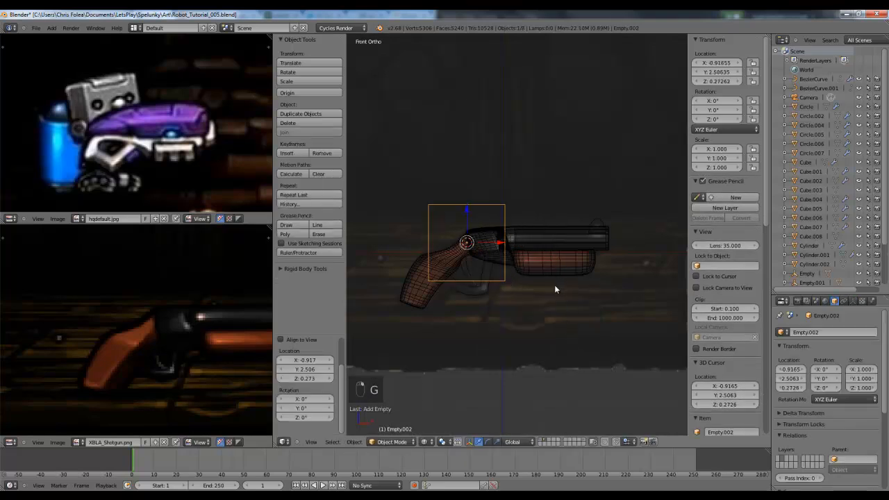
pyautogui.click(852, 300)
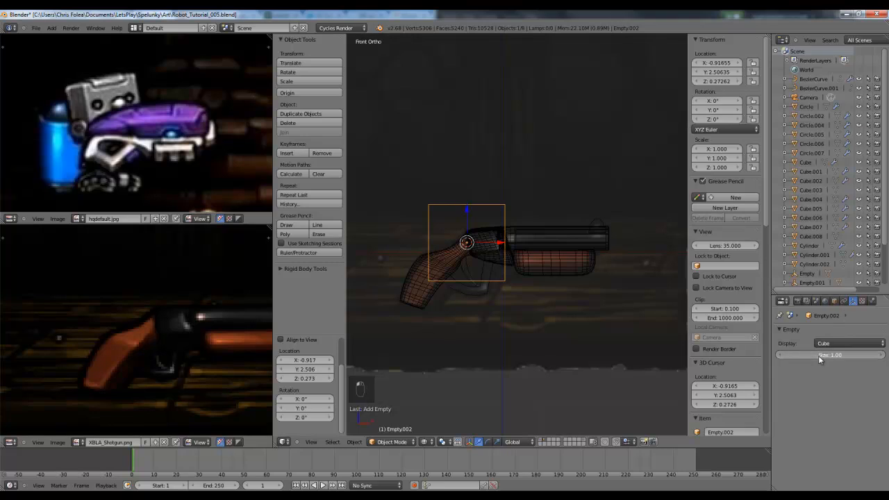
pyautogui.press('g')
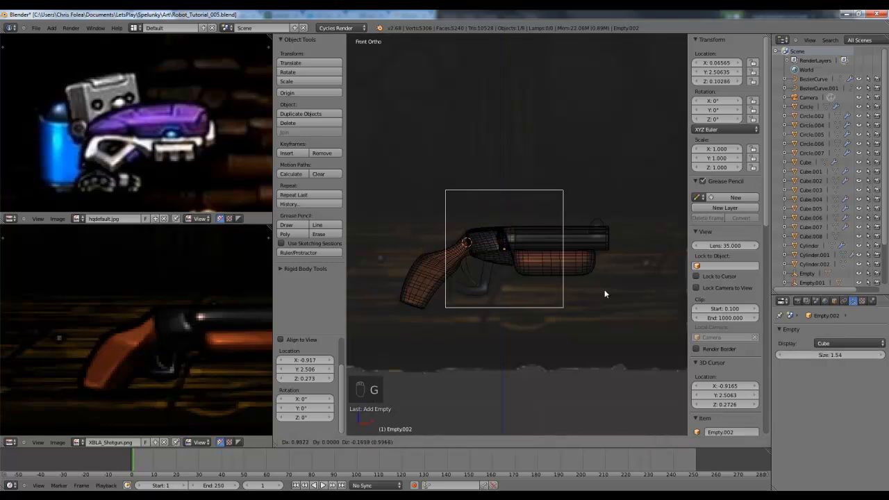
pyautogui.click(605, 290)
# - Set the cube empty's Y location to 1.68557 to align it with the shotgun's centre
pyautogui.press('z')
pyautogui.moveTo(605, 290)
pyautogui.mouseDown(button='middle')
pyautogui.moveTo(543, 264)
pyautogui.moveTo(558, 286)
pyautogui.moveTo(648, 221)
pyautogui.mouseUp(button='middle')
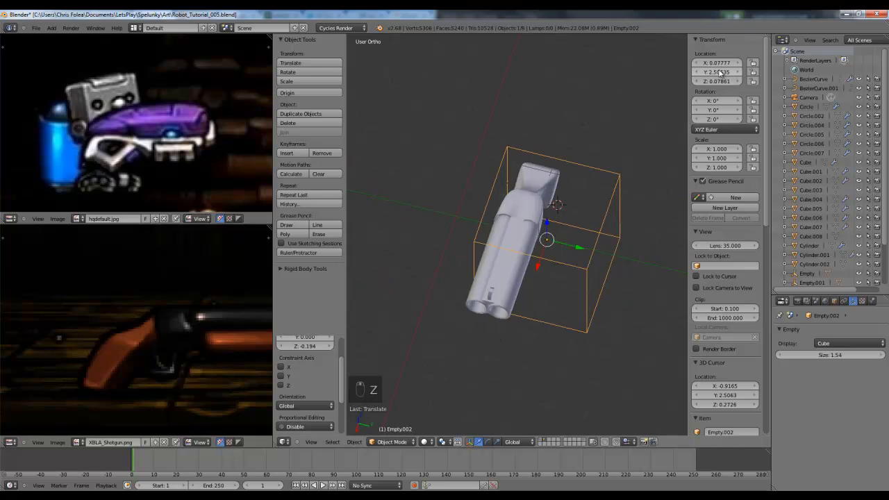
pyautogui.write('1.68557')
pyautogui.press('a')
# - Select the shotgun parts with the cube empty as the active object and parent them to the empty
pyautogui.moveTo(534, 267); pyautogui.dragTo(611, 225, button='middle')
pyautogui.press('KP_3')
pyautogui.press('KP_1')
pyautogui.press('z')
pyautogui.rightClick(594, 223)
pyautogui.keyDown('shift'); pyautogui.rightClick(487, 267); pyautogui.keyUp('shift')
pyautogui.keyDown('shift'); pyautogui.rightClick(475, 193); pyautogui.keyUp('shift')
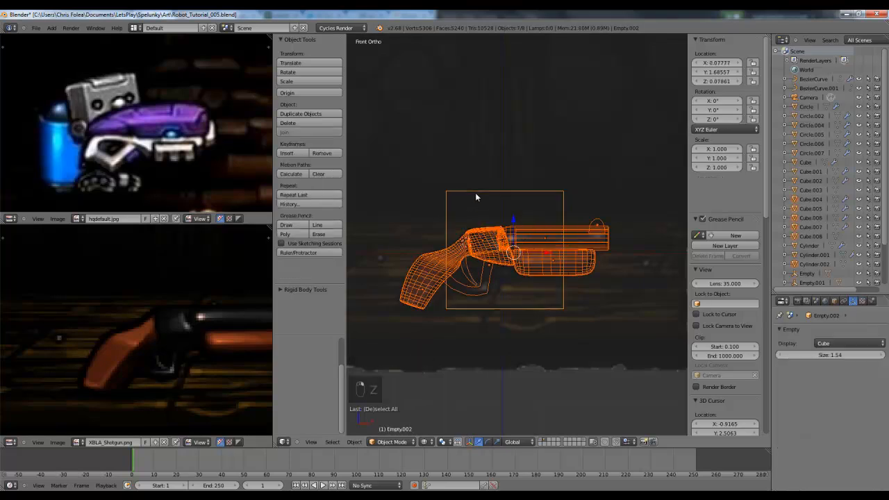
pyautogui.hotkey('ctrl', 'p')
pyautogui.click(478, 193)
pyautogui.press('a')
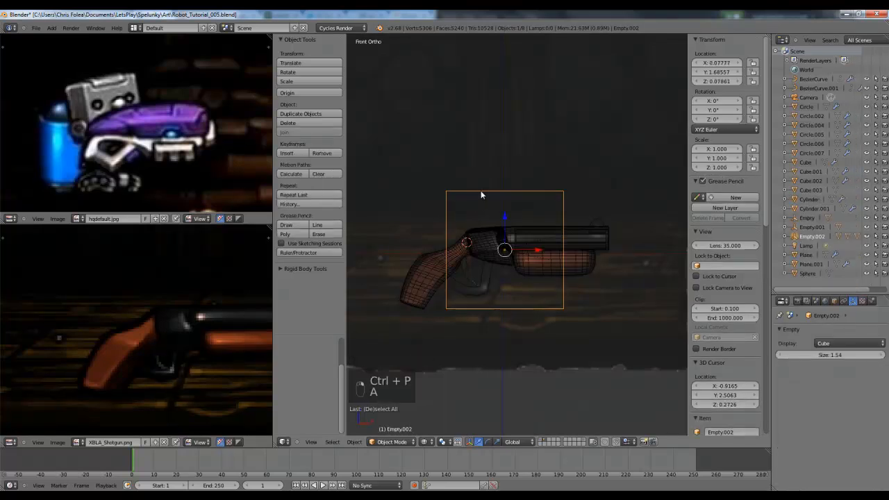
# - Test-move the cube empty to check whether every shotgun part follows it
pyautogui.press('g')
pyautogui.press('z')
pyautogui.press('g')
pyautogui.moveTo(572, 233); pyautogui.dragTo(467, 292, button='middle')
pyautogui.press('g')
pyautogui.rightClick(489, 260)
pyautogui.scroll(5, 528, 268)
# - Parent the rib between the two barrels to the cube empty
pyautogui.rightClick(529, 265)
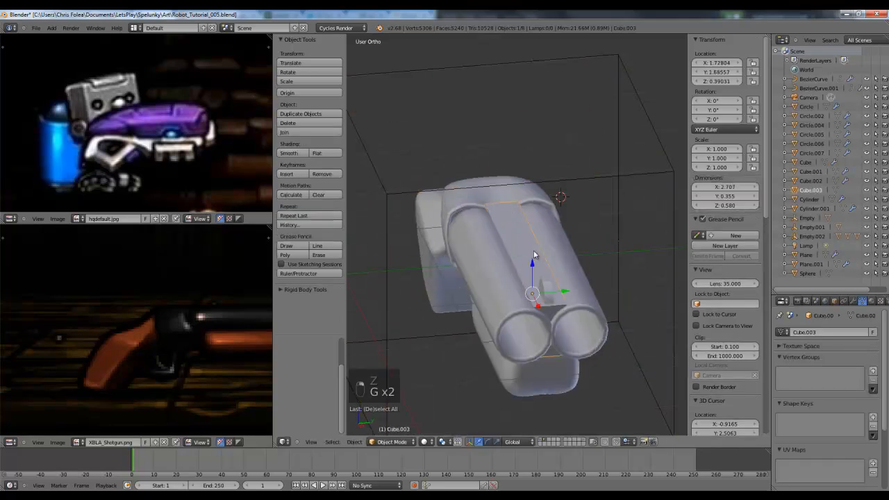
pyautogui.scroll(-3, 542, 250)
pyautogui.press('z')
pyautogui.press('z')
pyautogui.press('z')
pyautogui.keyDown('shift'); pyautogui.rightClick(603, 197); pyautogui.keyUp('shift')
pyautogui.hotkey('ctrl', 'p')
pyautogui.click(599, 193)
pyautogui.press('a')
# - Test-move and rotate the cube empty to check that the whole shotgun follows, cancelling both transforms
pyautogui.press('g')
pyautogui.rightClick(554, 185)
pyautogui.press('r')
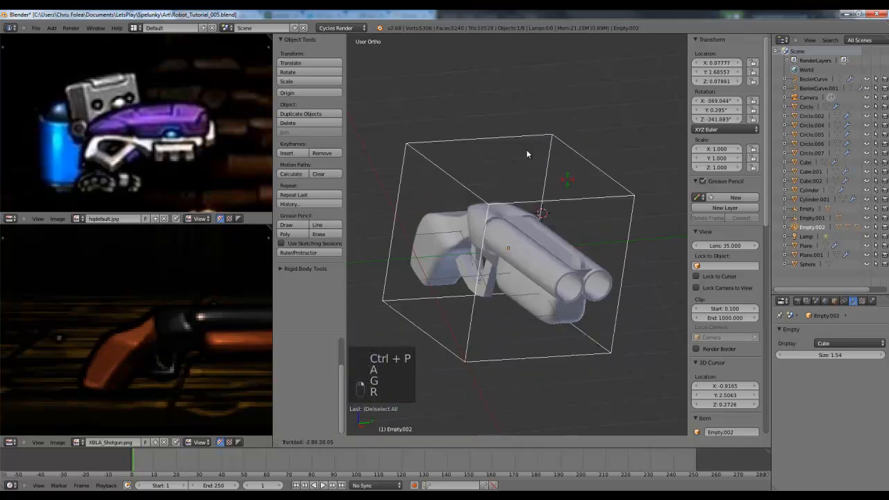
pyautogui.rightClick(532, 258)
pyautogui.scroll(-3, 521, 271)
pyautogui.press('a')
pyautogui.press('KP_1')
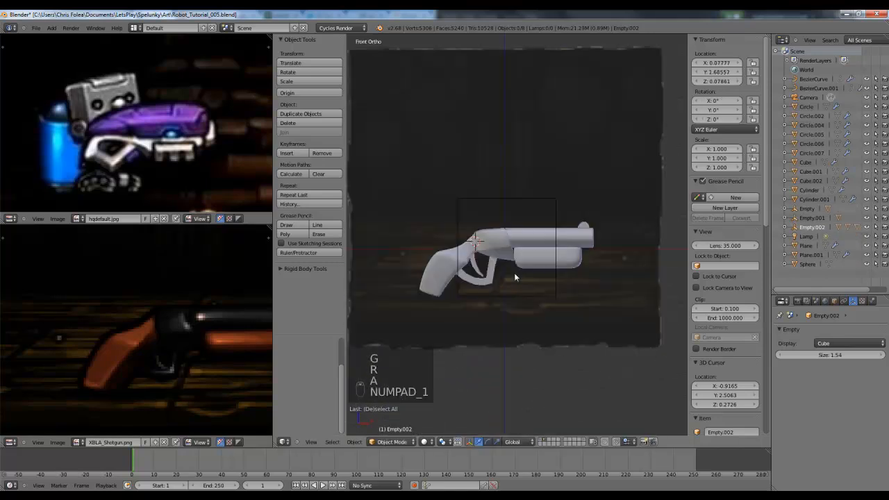
# - Show the robot head's layer together with the shotgun's layer and compare both models from the right side
pyautogui.scroll(3, 521, 348)
pyautogui.keyDown('shift'); pyautogui.click(541, 441); pyautogui.keyUp('shift')
pyautogui.keyDown('shift'); pyautogui.moveTo(517, 297); pyautogui.dragTo(522, 268, button='middle'); pyautogui.keyUp('shift')
pyautogui.scroll(-1, 584, 300)
pyautogui.moveTo(530, 304)
pyautogui.mouseDown(button='middle')
pyautogui.moveTo(549, 311)
pyautogui.moveTo(525, 308)
pyautogui.mouseUp(button='middle')
pyautogui.press('a')
pyautogui.press('KP_3')
pyautogui.press('a')
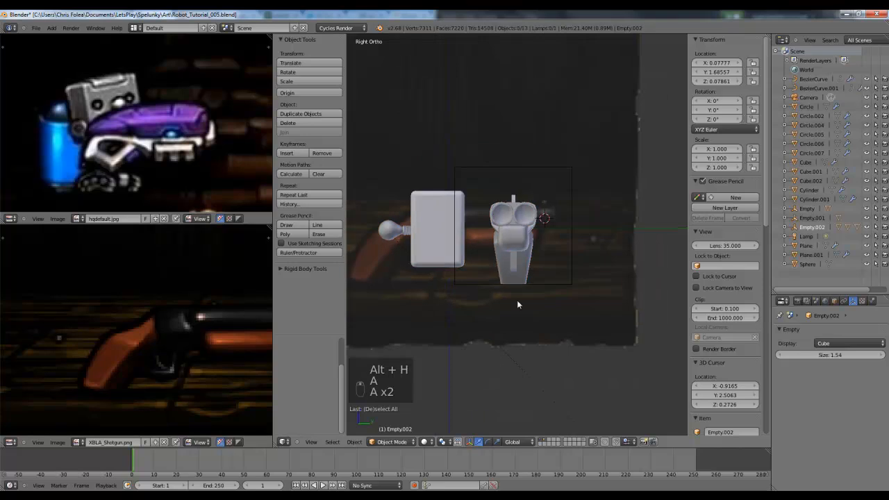
# - Reveal any hidden objects and inspect the robot head's and the shotgun's layers separately for the missing robot body parts
pyautogui.press('z')
pyautogui.hotkey('alt', 'h')
pyautogui.hotkey('alt', 'h')
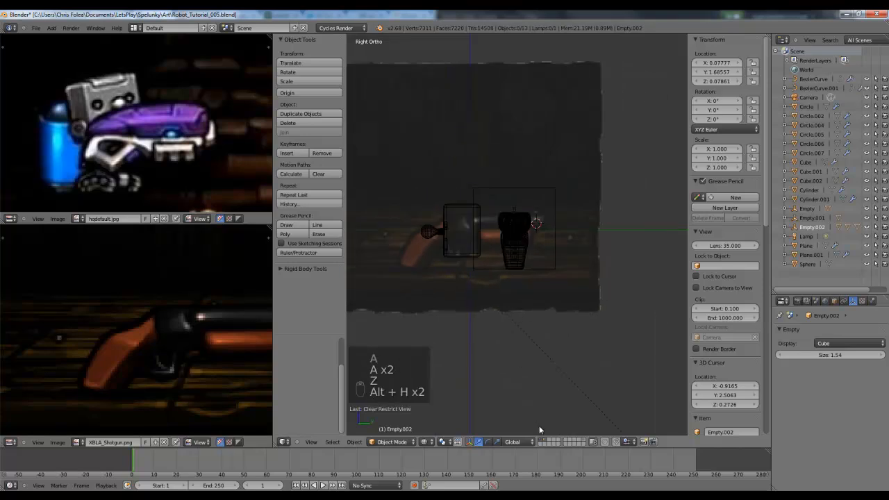
pyautogui.click(547, 441)
pyautogui.click(542, 441)
pyautogui.hotkey('alt', 'h')
pyautogui.scroll(-5, 540, 343)
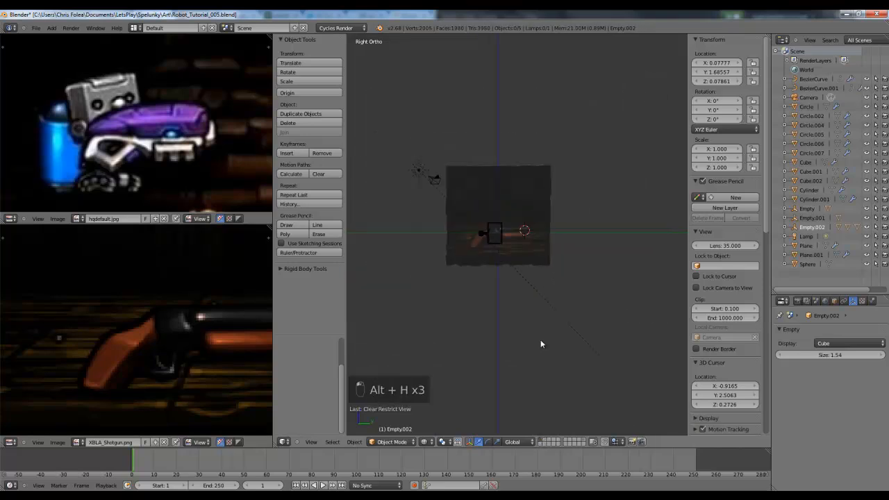
pyautogui.scroll(3, 541, 343)
pyautogui.click(544, 440)
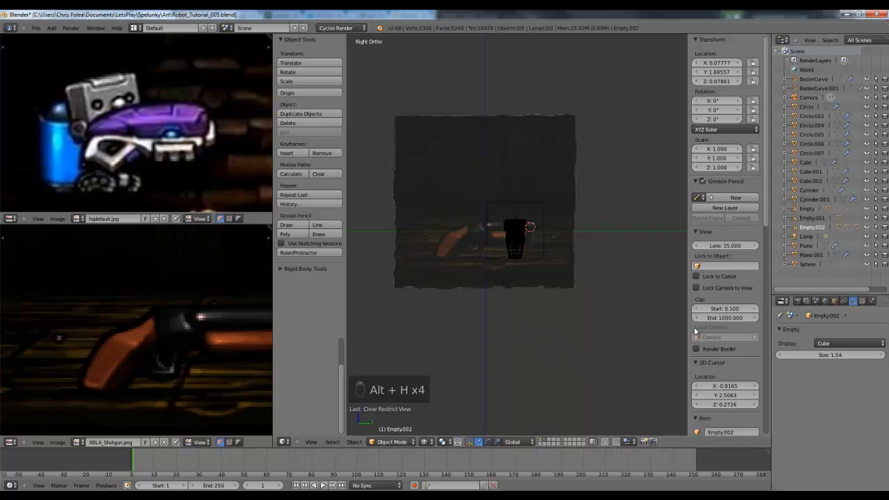
pyautogui.scroll(3, 498, 274)
pyautogui.rightClick(468, 262)
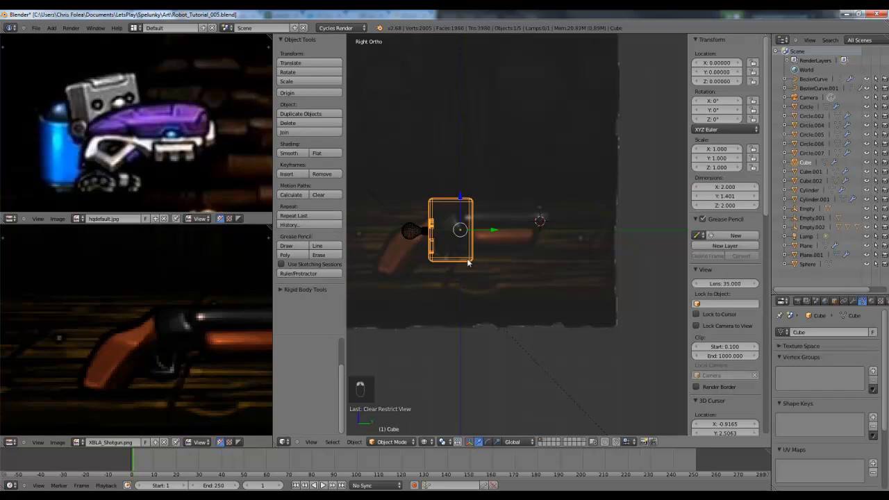
pyautogui.press('z')
pyautogui.scroll(-4, 479, 268)
pyautogui.moveTo(494, 283); pyautogui.dragTo(557, 277, button='middle')
pyautogui.scroll(1, 558, 277)
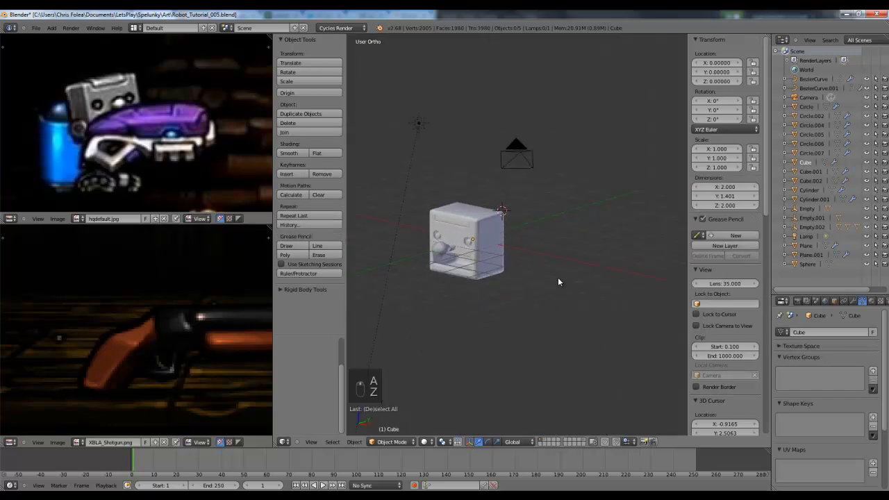
# - Save the scene as a new file named Robot_Tutorial_006.blend
pyautogui.hotkey('ctrl', 'shift', 's')
pyautogui.click(169, 61)
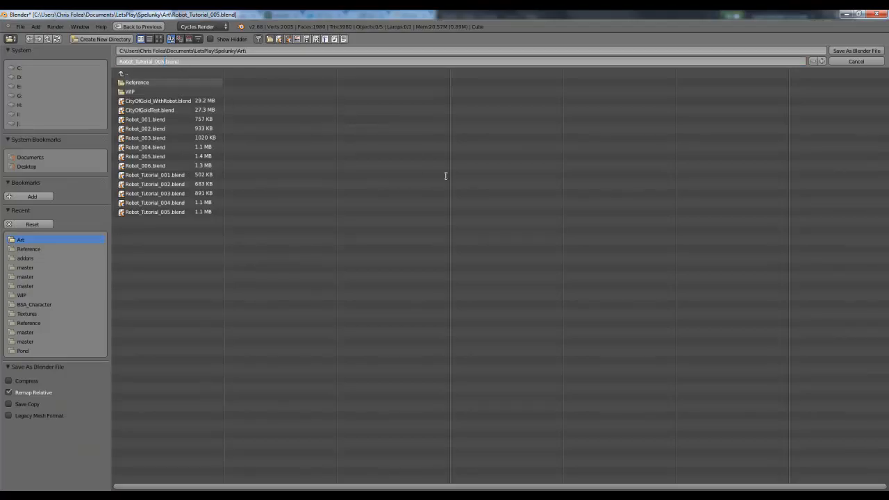
pyautogui.press('Return')
pyautogui.press('Return')
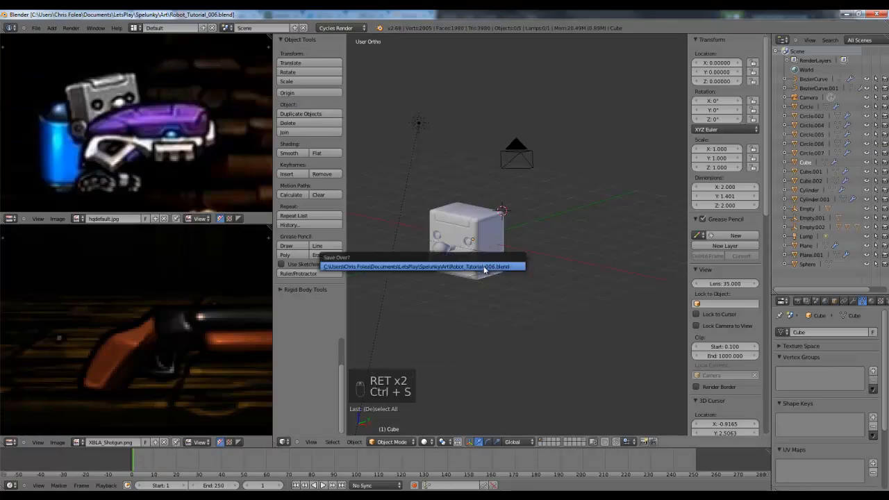
# - Show the layer holding the robot's body, select all its parts and move them to the first layer
pyautogui.moveTo(507, 256); pyautogui.dragTo(544, 264, button='middle')
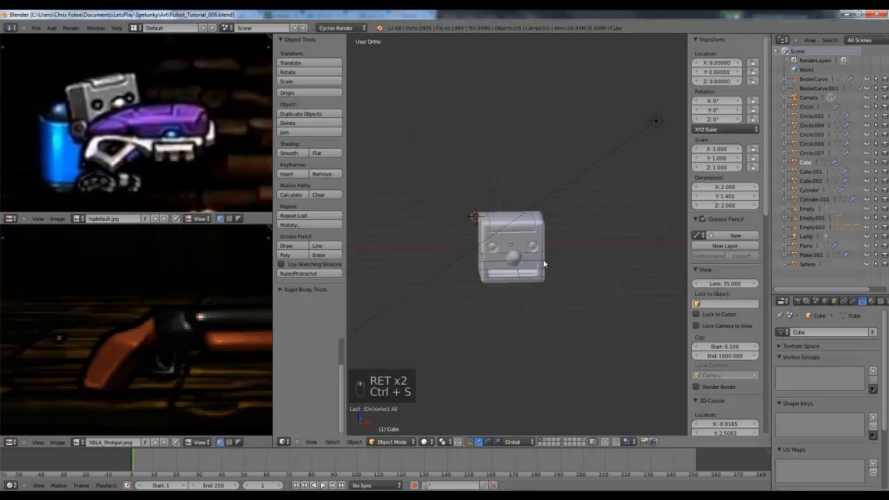
pyautogui.click(585, 442)
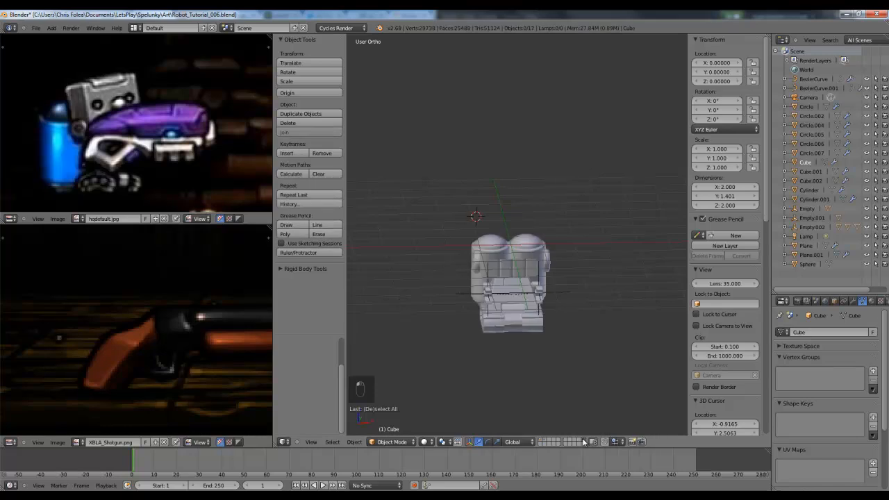
pyautogui.moveTo(584, 341); pyautogui.dragTo(508, 333, button='middle')
pyautogui.press('KP_3')
pyautogui.press('z')
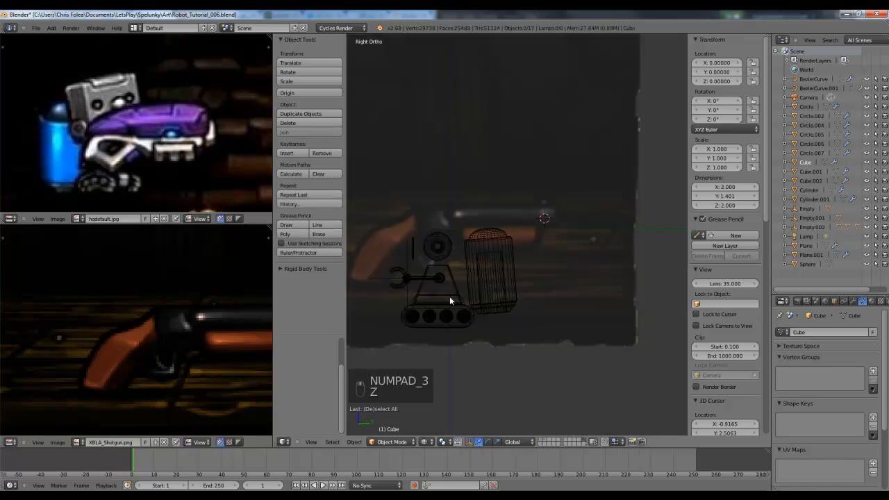
pyautogui.press('b')
pyautogui.moveTo(581, 224); pyautogui.dragTo(410, 312)
pyautogui.scroll(3, 486, 292)
pyautogui.press('m')
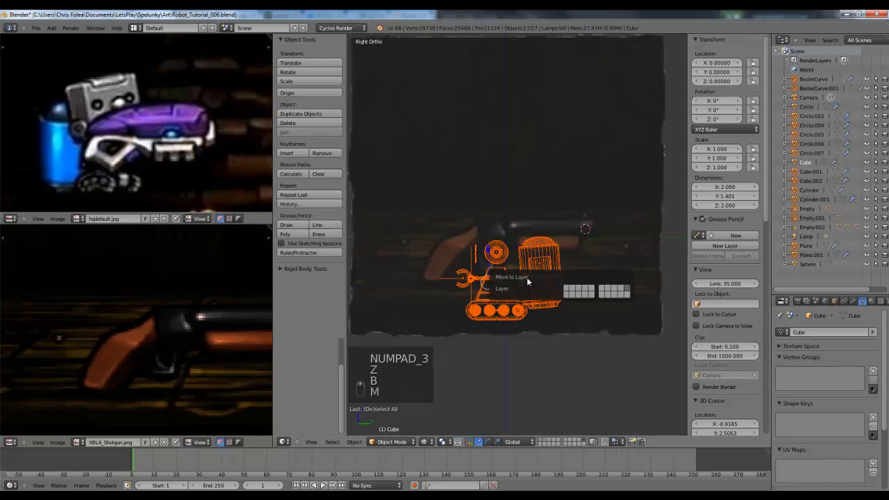
pyautogui.click(566, 290)
# - Display the first and second layers together so the full robot and the shotgun are both shown
pyautogui.click(541, 441)
pyautogui.press('a')
pyautogui.press('z')
pyautogui.moveTo(479, 287); pyautogui.dragTo(525, 309, button='middle')
pyautogui.scroll(2, 542, 417)
pyautogui.click(547, 442)
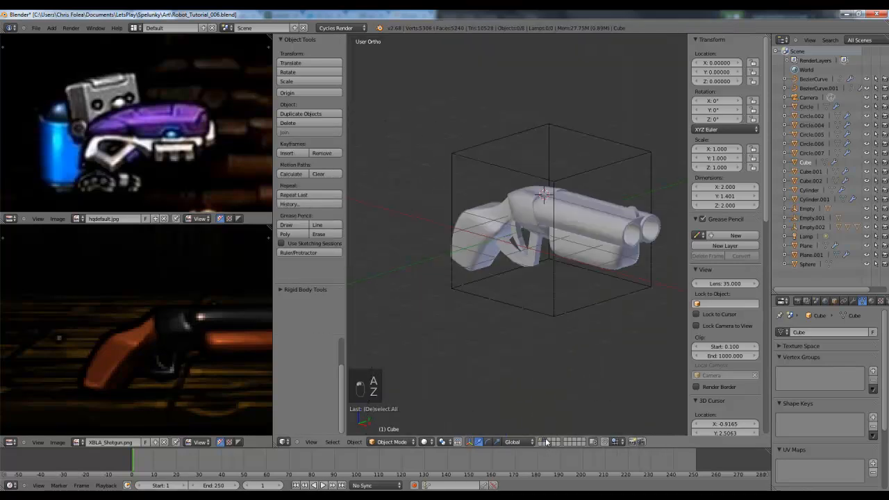
pyautogui.keyDown('shift'); pyautogui.click(543, 442); pyautogui.keyUp('shift')
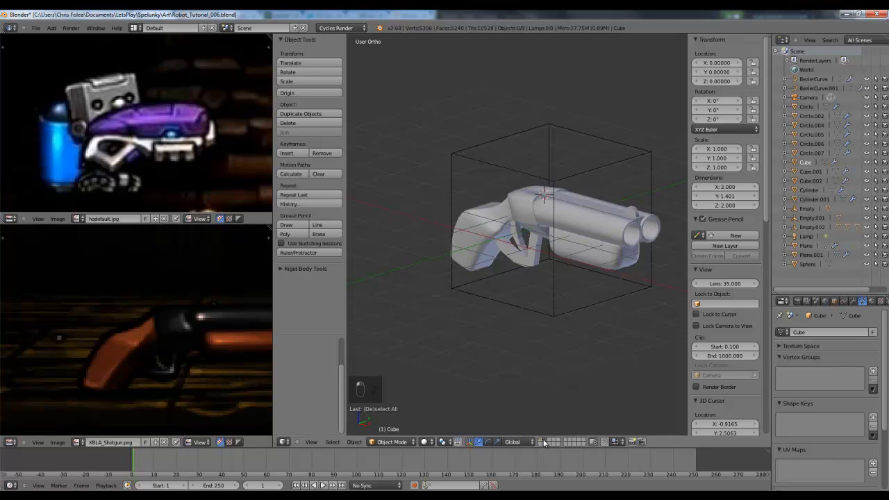
# - Select the shotgun's cube empty, move it in front of the robot in side view and scale it to about 0.572
pyautogui.rightClick(605, 296)
pyautogui.press('KP_3')
pyautogui.press('z')
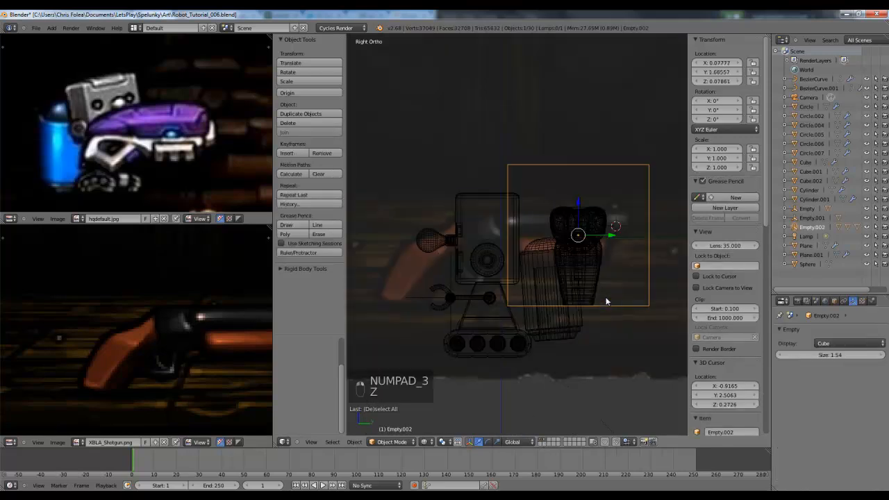
pyautogui.press('g')
pyautogui.click(464, 319)
pyautogui.press('s')
pyautogui.click(527, 299)
# - In front view, position the shotgun across the robot's body and rotate it about -2.2° on Y
pyautogui.press('KP_1')
pyautogui.press('z')
pyautogui.press('g')
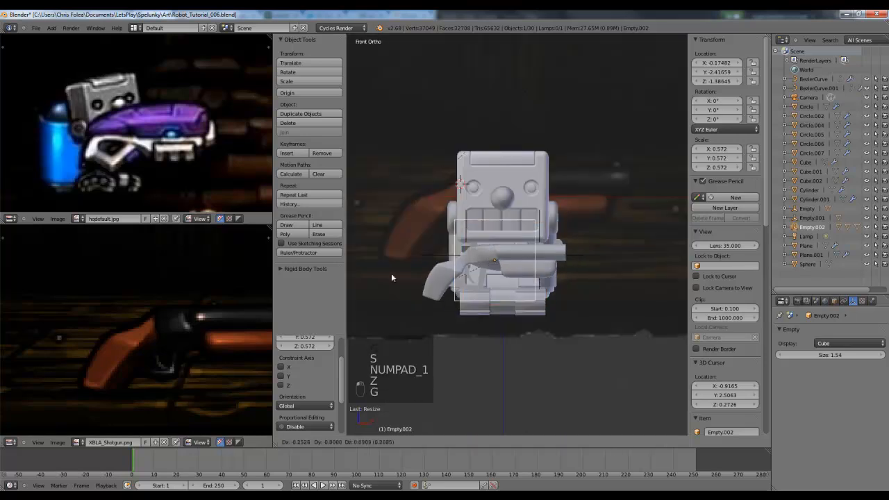
pyautogui.click(584, 302)
pyautogui.press('s')
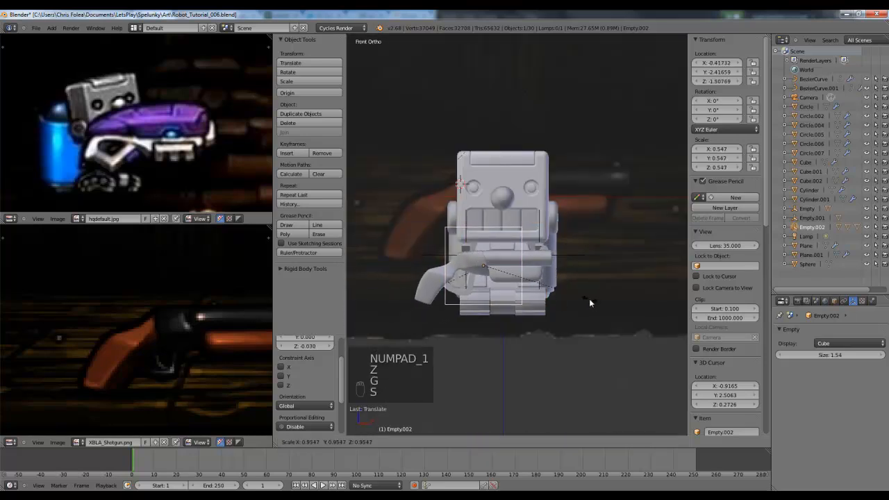
pyautogui.press('g')
pyautogui.click(624, 301)
pyautogui.press('r')
pyautogui.click(624, 297)
pyautogui.press('g')
pyautogui.click(620, 296)
# - Move the shotgun along Y toward the robot's hands and tilt it about 10.6° on X in side view
pyautogui.moveTo(620, 296); pyautogui.dragTo(504, 306, button='middle')
pyautogui.scroll(3, 504, 306)
pyautogui.press('g')
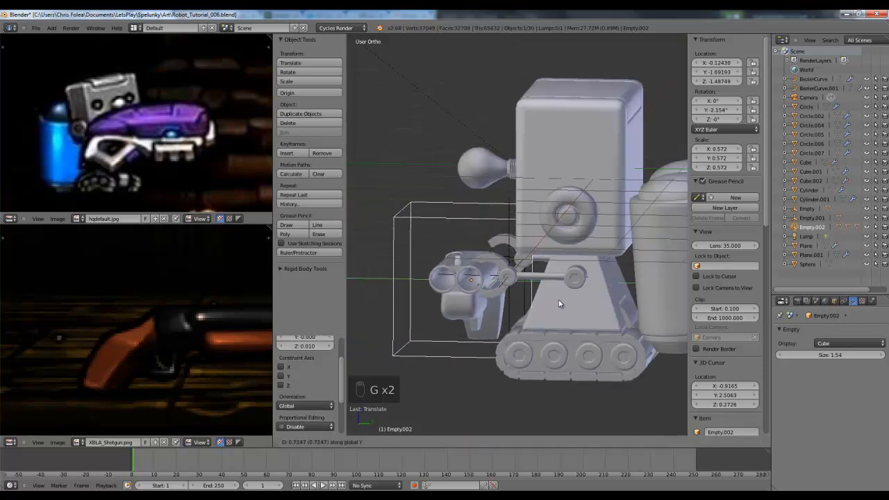
pyautogui.click(517, 316)
pyautogui.rightClick(513, 314)
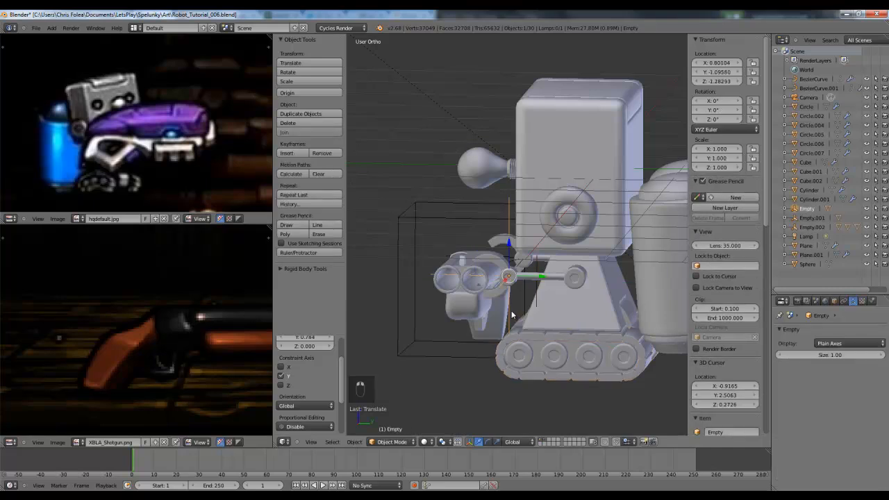
pyautogui.press('KP_3')
pyautogui.press('r')
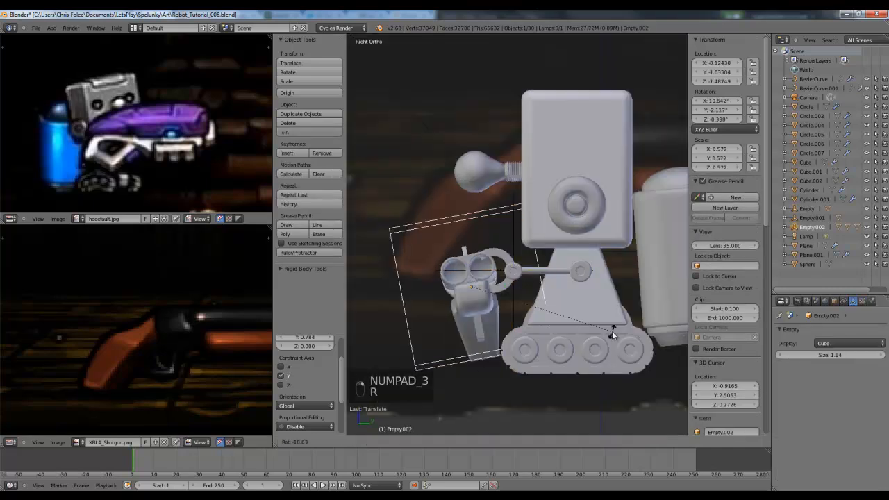
pyautogui.press('g')
# - Move the empty of the hand near the barrel below the shotgun and rotate it about -63.8° on X to hold the barrel
pyautogui.press('z')
pyautogui.press('g')
pyautogui.press('g')
pyautogui.press('r')
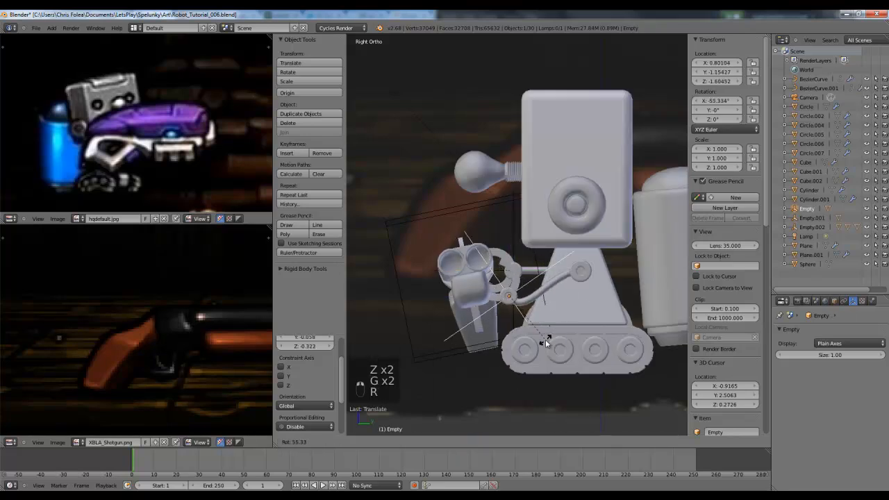
pyautogui.press('g')
pyautogui.press('r')
pyautogui.click(518, 375)
pyautogui.press('g')
pyautogui.click(501, 373)
pyautogui.moveTo(501, 372); pyautogui.dragTo(528, 328, button='middle')
pyautogui.press('g')
pyautogui.click(545, 338)
# - Select the other hand's empty, lower it toward the shotgun's grip in front view and rotate it about 49.4° on Y
pyautogui.scroll(3, 455, 328)
pyautogui.scroll(-4, 548, 324)
pyautogui.press('KP_0')
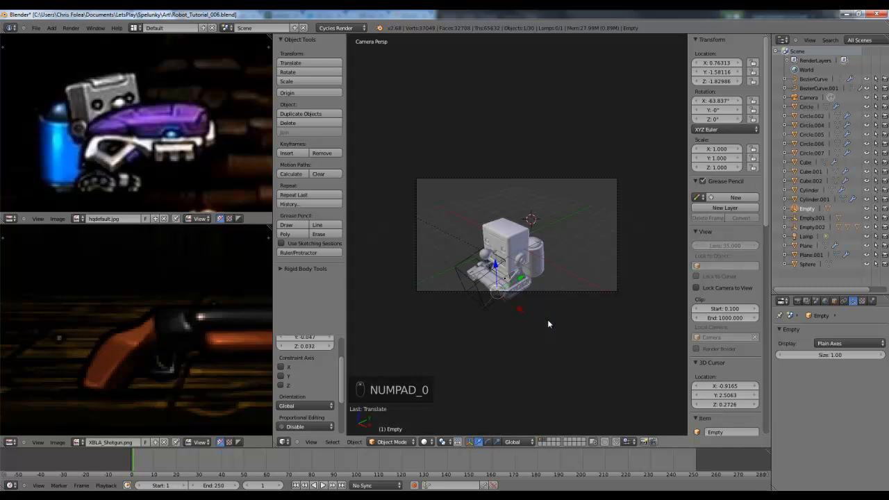
pyautogui.press('KP_1')
pyautogui.scroll(3, 549, 264)
pyautogui.press('z')
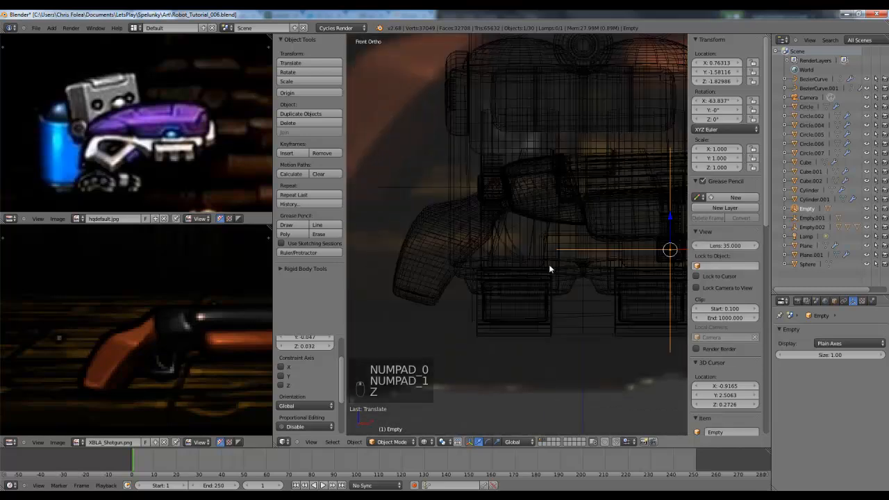
pyautogui.press('z')
pyautogui.moveTo(466, 263)
pyautogui.mouseDown(button='middle')
pyautogui.moveTo(526, 258)
pyautogui.moveTo(553, 182)
pyautogui.mouseUp(button='middle')
pyautogui.press('KP_1')
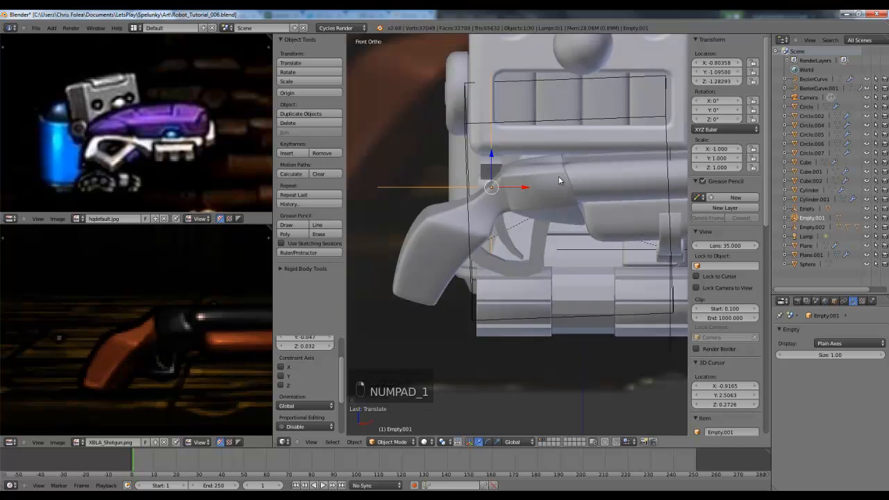
pyautogui.press('z')
pyautogui.press('g')
pyautogui.press('z')
pyautogui.press('r')
pyautogui.click(577, 308)
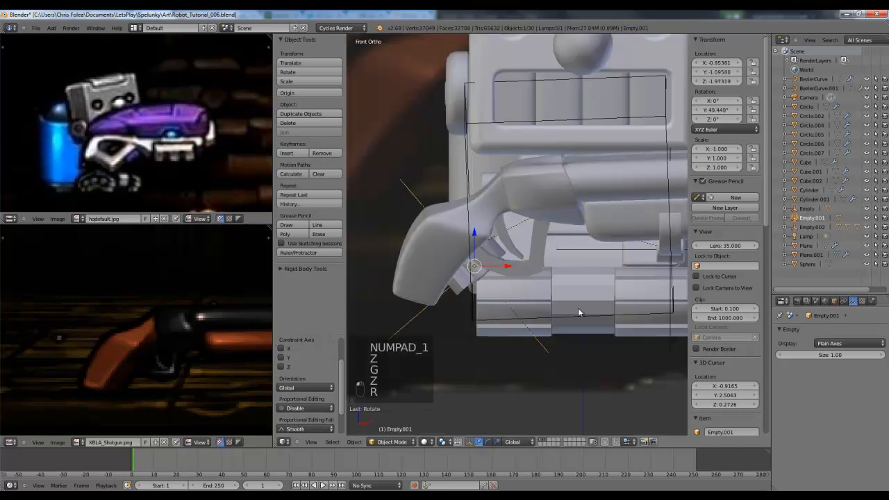
# - Adjust the grip hand's position, including along Y, so that it sits around the shotgun's grip
pyautogui.press('g')
pyautogui.click(605, 298)
pyautogui.moveTo(553, 257); pyautogui.dragTo(572, 250, button='middle')
pyautogui.press('g')
pyautogui.press('y')
pyautogui.click(644, 257)
pyautogui.press('g')
pyautogui.click(499, 189)
pyautogui.press('g')
pyautogui.click(490, 240)
# - Select both hand empties and the shotgun empty together and move them along Y, fine-tuning their position against the robot
pyautogui.press('a')
pyautogui.scroll(-5, 489, 240)
pyautogui.keyDown('shift'); pyautogui.rightClick(573, 251); pyautogui.keyUp('shift')
pyautogui.keyDown('shift'); pyautogui.rightClick(587, 250); pyautogui.keyUp('shift')
pyautogui.press('g')
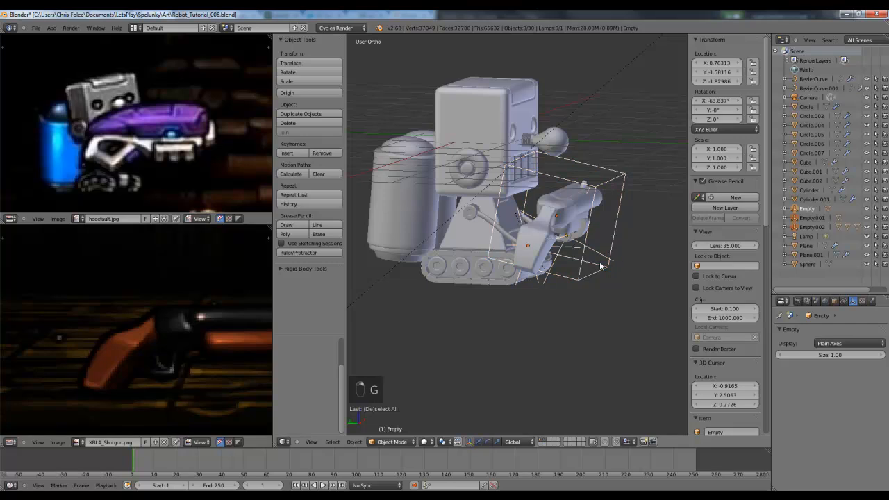
pyautogui.press('y')
pyautogui.click(583, 264)
pyautogui.moveTo(583, 264); pyautogui.dragTo(510, 243, button='middle')
pyautogui.press('g')
pyautogui.click(495, 250)
# - Try to hook the middle control point of the grip-side arm curve to a new empty
pyautogui.press('a')
pyautogui.rightClick(528, 192)
pyautogui.scroll(3, 493, 229)
pyautogui.rightClick(477, 235)
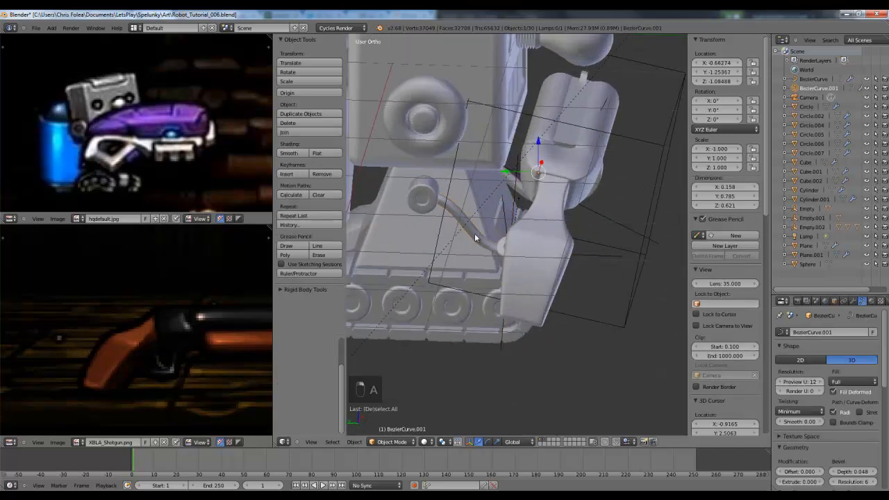
pyautogui.press('Tab')
pyautogui.press('a')
pyautogui.press('z')
pyautogui.press('a')
pyautogui.press('w')
pyautogui.press('a')
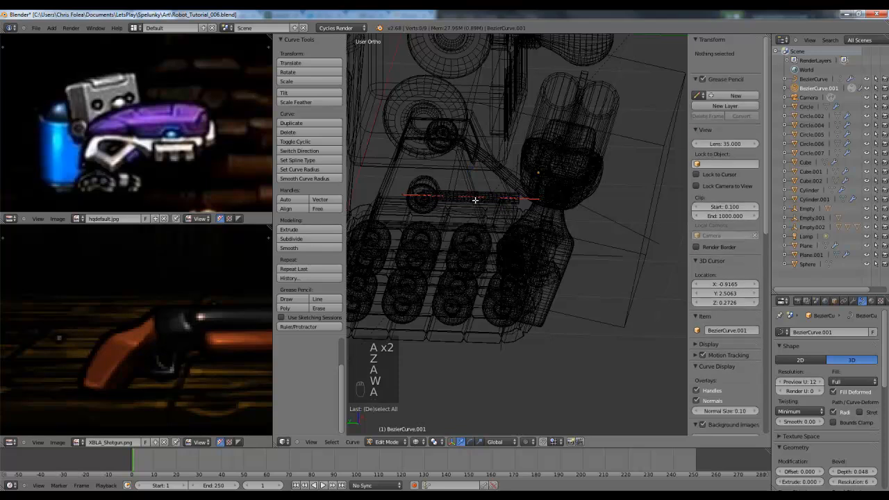
pyautogui.scroll(2, 485, 235)
pyautogui.press('space')
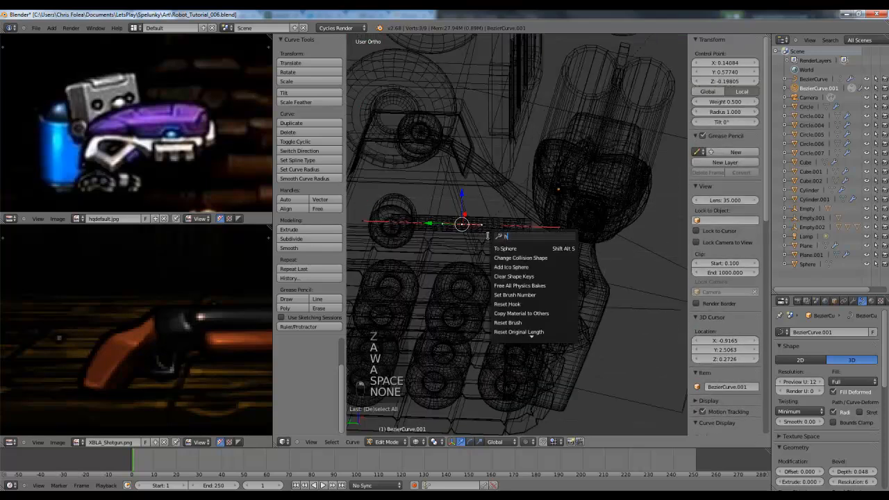
pyautogui.click(511, 274)
# - Return to object mode, select the new hook empty and move it to test how the arm bends
pyautogui.press('z')
pyautogui.press('a')
pyautogui.press('Tab')
pyautogui.moveTo(508, 269)
pyautogui.mouseDown(button='middle')
pyautogui.moveTo(477, 258)
pyautogui.moveTo(472, 244)
pyautogui.mouseUp(button='middle')
pyautogui.press('a')
pyautogui.press('z')
pyautogui.press('z')
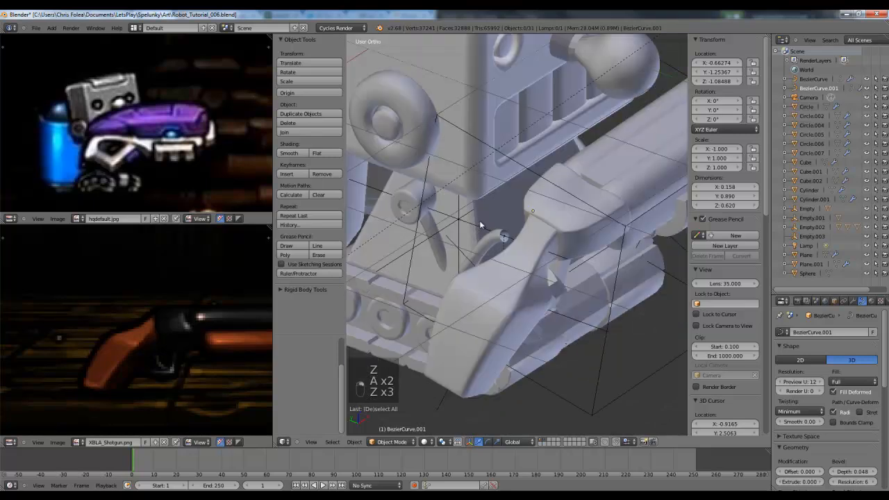
pyautogui.rightClick(480, 222)
pyautogui.press('z')
pyautogui.press('z')
pyautogui.press('g')
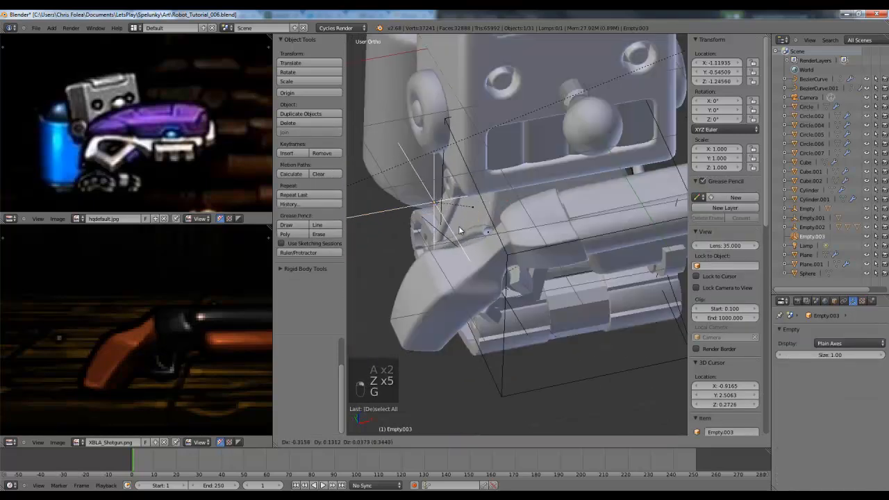
pyautogui.click(459, 231)
# - Undo the hook empty's move, restoring the state with the new hook still on the arm curve
pyautogui.hotkey('ctrl', 'z')
pyautogui.hotkey('ctrl', 'z')
pyautogui.hotkey('ctrl', 'z')
pyautogui.hotkey('ctrl', 'z')
pyautogui.hotkey('ctrl', 'z')
pyautogui.hotkey('ctrl', 'z')
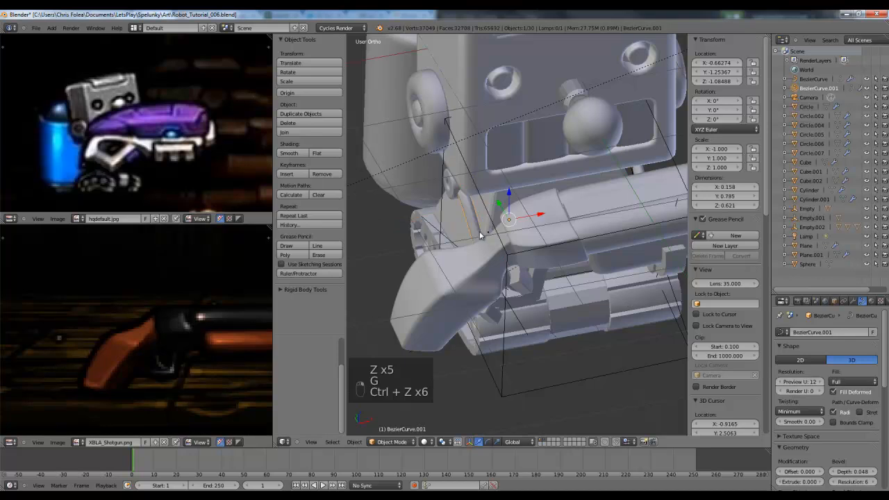
pyautogui.hotkey('ctrl', 'z')
pyautogui.hotkey('ctrl', 'shift', 'z')
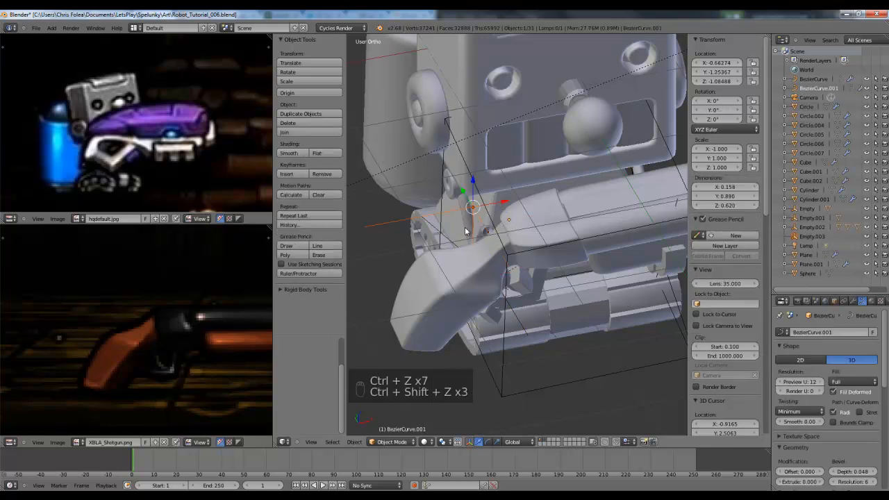
# - Select the arm curve, show its modifiers and remove the hook modifier that targets Empty.003
pyautogui.moveTo(466, 231); pyautogui.dragTo(573, 203, button='middle')
pyautogui.press('a')
pyautogui.rightClick(446, 241)
pyautogui.press('z')
pyautogui.press('z')
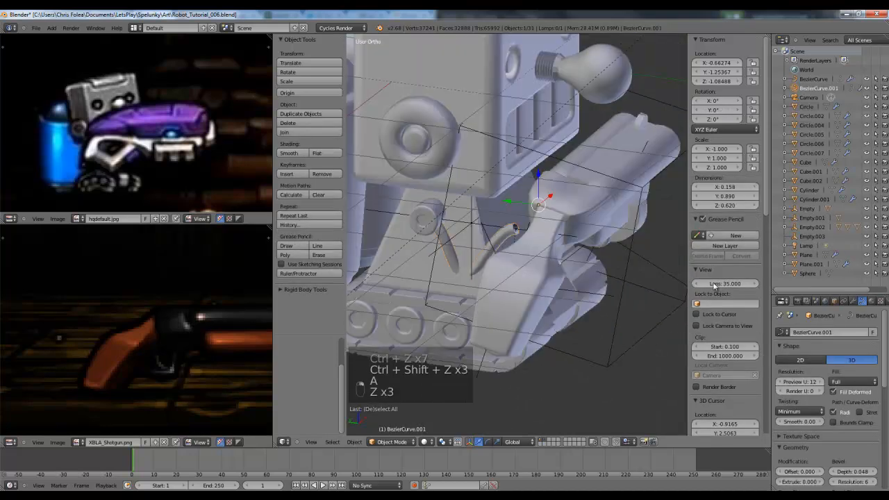
pyautogui.click(844, 301)
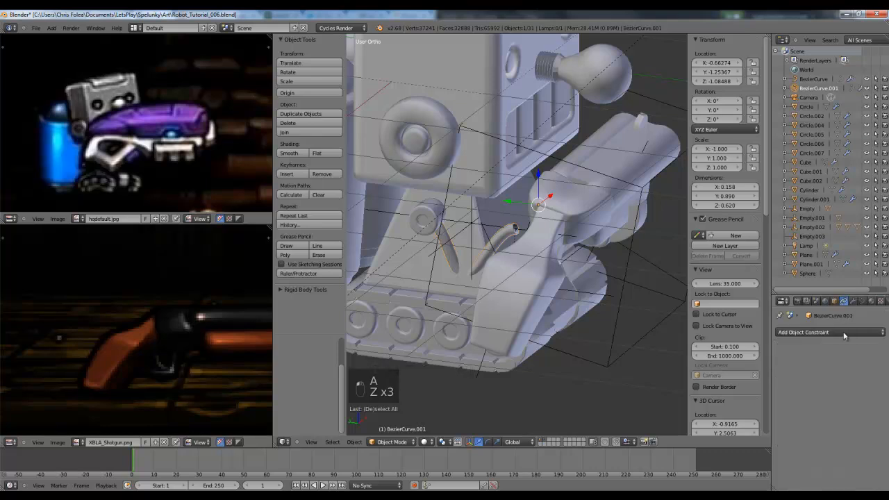
pyautogui.click(826, 300)
pyautogui.click(818, 301)
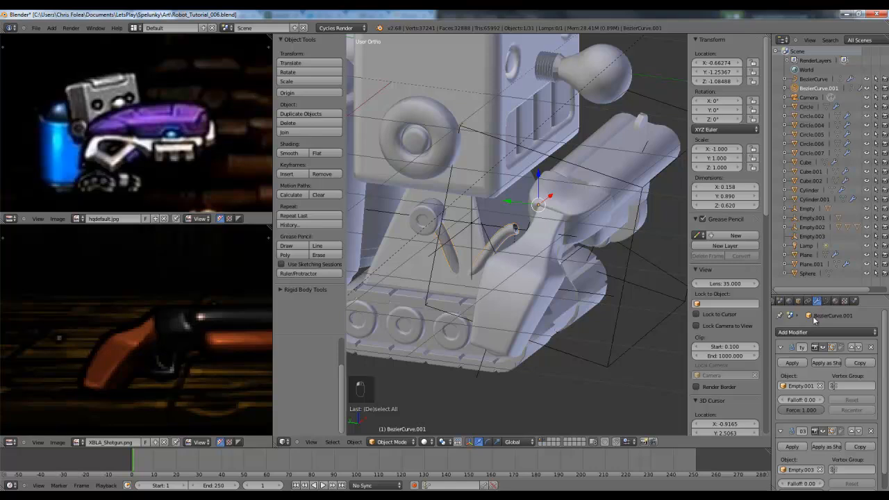
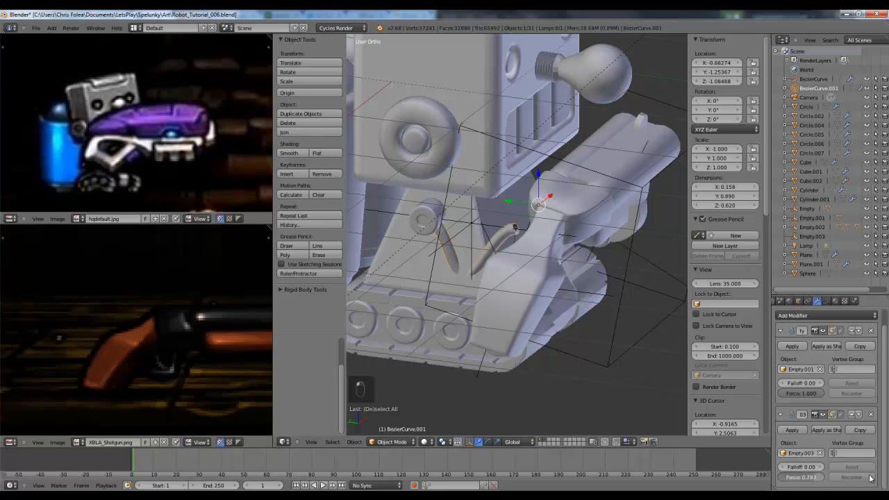
pyautogui.click(872, 415)
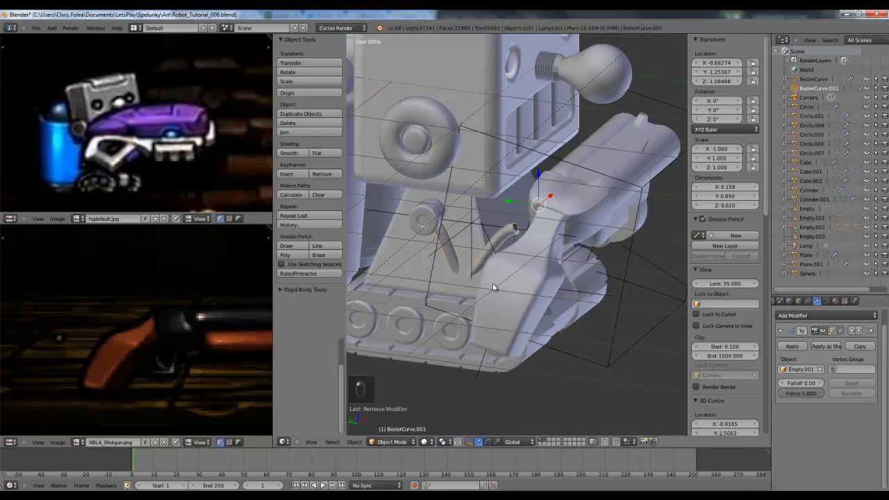
pyautogui.scroll(-4, 492, 286)
pyautogui.moveTo(493, 286); pyautogui.dragTo(481, 269, button='middle')
pyautogui.scroll(5, 482, 282)
pyautogui.press('g')
pyautogui.rightClick(497, 252)
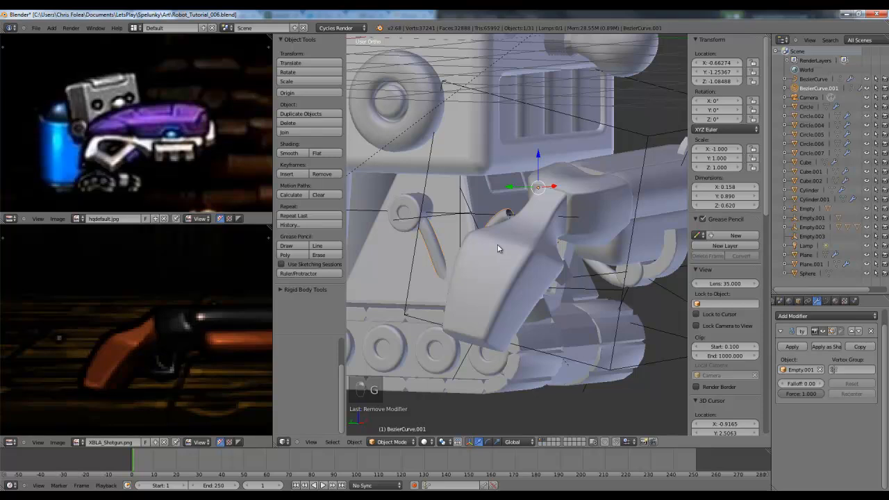
pyautogui.press('z')
pyautogui.press('z')
# - Undo the modifier removal and the extra hook, returning the arm curve to its original two-end setup
pyautogui.hotkey('ctrl', 'z')
pyautogui.hotkey('ctrl', 'z')
pyautogui.hotkey('ctrl', 'z')
pyautogui.hotkey('ctrl', 'z')
pyautogui.hotkey('ctrl', 'z')
pyautogui.hotkey('ctrl', 'z')
pyautogui.hotkey('ctrl', 'z')
pyautogui.hotkey('ctrl', 'z')
pyautogui.hotkey('ctrl', 'z')
pyautogui.hotkey('ctrl', 'z')
pyautogui.hotkey('ctrl', 'z')
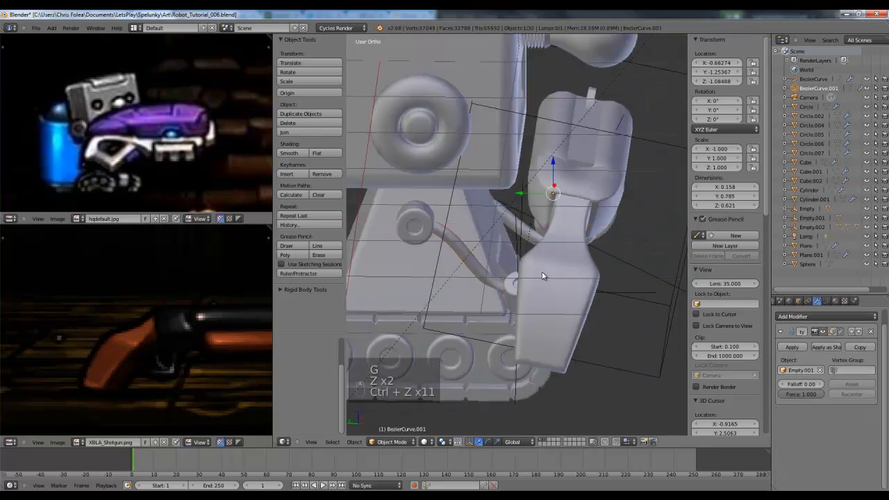
pyautogui.hotkey('ctrl', 'z')
pyautogui.hotkey('ctrl', 'z')
# - Examine the arms and hands around the shotgun from several angles in solid and wireframe display
pyautogui.press('z')
pyautogui.press('a')
pyautogui.press('z')
pyautogui.moveTo(529, 305); pyautogui.dragTo(455, 252, button='middle')
pyautogui.moveTo(409, 228); pyautogui.dragTo(635, 311, button='middle')
pyautogui.press('z')
pyautogui.press('KP_1')
pyautogui.press('z')
pyautogui.scroll(2, 604, 261)
pyautogui.rightClick(563, 322)
pyautogui.press('g')
pyautogui.rightClick(556, 318)
pyautogui.press('g')
pyautogui.rightClick(570, 318)
# - Deselect everything and preview the robot holding the shotgun with Rendered viewport shading
pyautogui.moveTo(569, 318); pyautogui.dragTo(542, 288, button='middle')
pyautogui.press('a')
pyautogui.scroll(-2, 547, 316)
pyautogui.scroll(-2, 649, 253)
pyautogui.moveTo(650, 252); pyautogui.dragTo(514, 276, button='middle')
pyautogui.press('a')
pyautogui.click(430, 442)
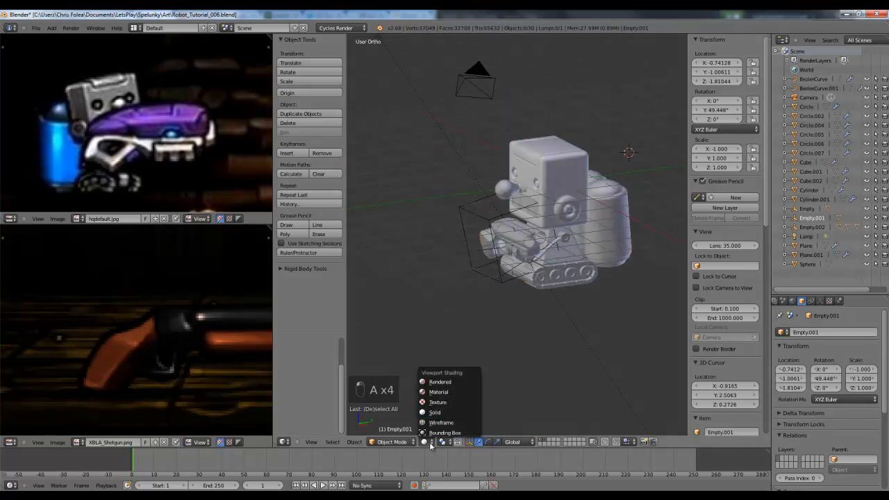
pyautogui.click(443, 384)
pyautogui.moveTo(454, 356)
pyautogui.mouseDown(button='middle')
pyautogui.moveTo(530, 305)
pyautogui.moveTo(588, 296)
pyautogui.moveTo(525, 311)
pyautogui.mouseUp(button='middle')
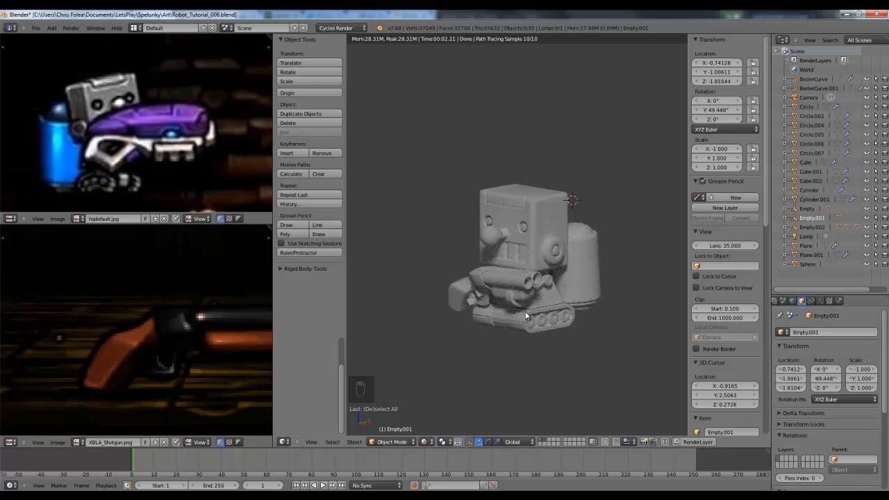
# - Shade the ribbed base behind the robot's nose bulb smooth and add an Edge Split modifier to it
pyautogui.scroll(6, 509, 308)
pyautogui.press('z')
pyautogui.moveTo(506, 276)
pyautogui.keyDown('shift'); pyautogui.mouseDown(button='middle')
pyautogui.moveTo(509, 237)
pyautogui.moveTo(524, 229)
pyautogui.mouseUp(button='middle'); pyautogui.keyUp('shift')
pyautogui.press('z')
pyautogui.rightClick(504, 169)
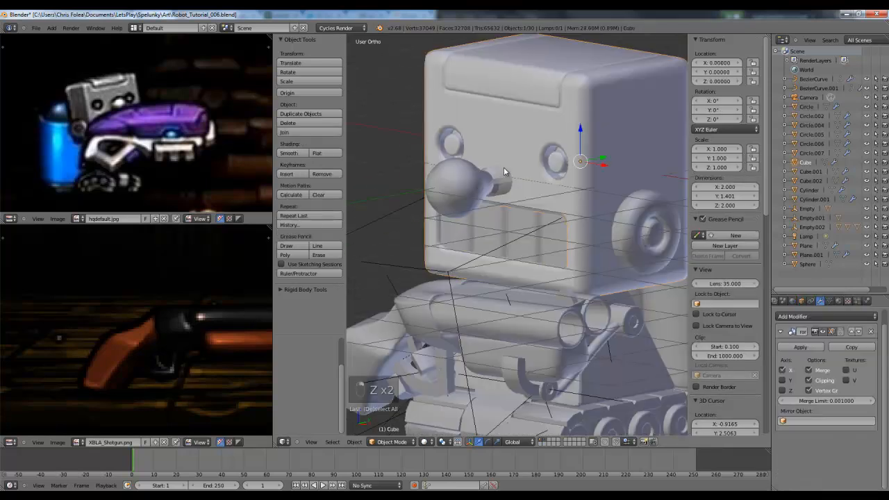
pyautogui.rightClick(504, 171)
pyautogui.press('z')
pyautogui.press('z')
pyautogui.moveTo(550, 192)
pyautogui.mouseDown(button='middle')
pyautogui.moveTo(542, 255)
pyautogui.moveTo(589, 285)
pyautogui.mouseUp(button='middle')
pyautogui.scroll(5, 589, 286)
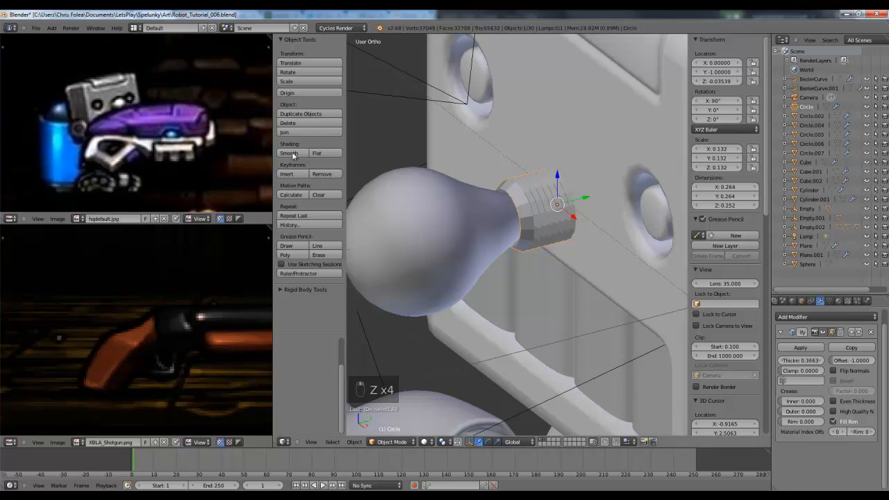
pyautogui.click(843, 318)
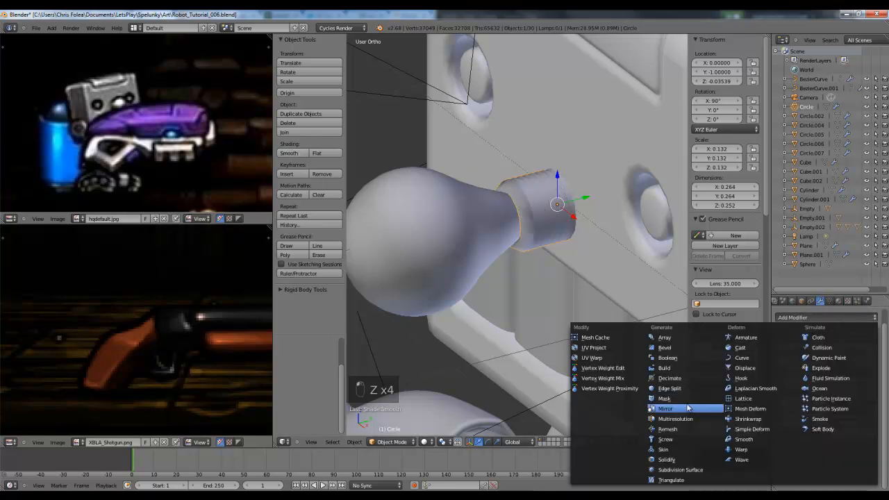
pyautogui.click(683, 388)
# - Open the central base block between the treads in Edit Mode and switch its mesh selection to faces
pyautogui.scroll(-4, 510, 313)
pyautogui.moveTo(510, 313); pyautogui.dragTo(555, 301, button='middle')
pyautogui.rightClick(557, 291)
pyautogui.press('z')
pyautogui.press('z')
pyautogui.press('a')
pyautogui.scroll(1, 555, 301)
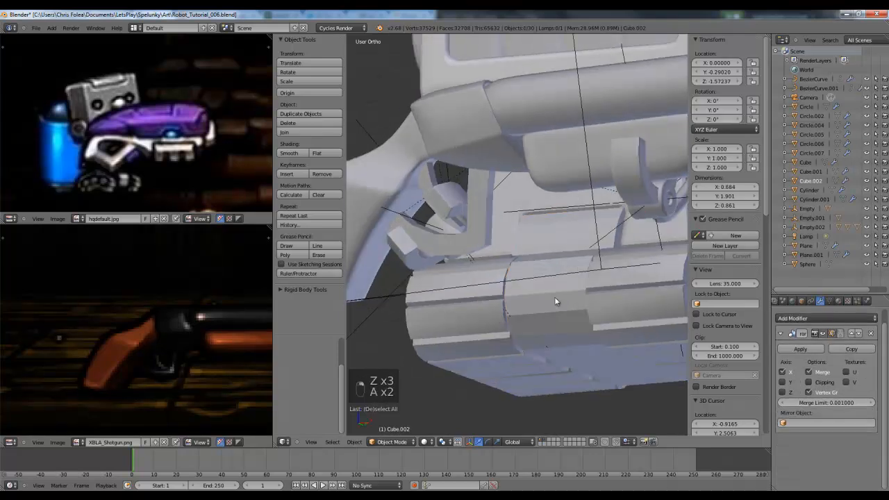
pyautogui.press('Tab')
pyautogui.press('a')
pyautogui.press('a')
pyautogui.press('a')
pyautogui.press('a')
pyautogui.hotkey('ctrl', 'Tab')
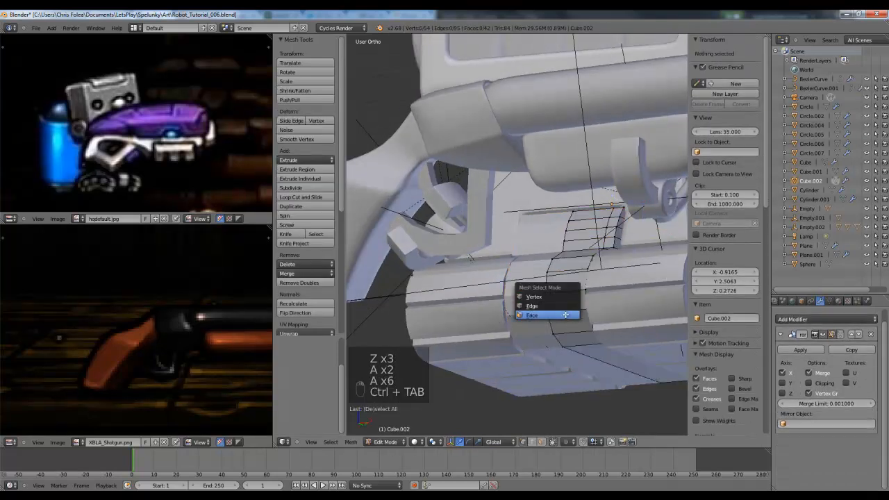
pyautogui.click(565, 315)
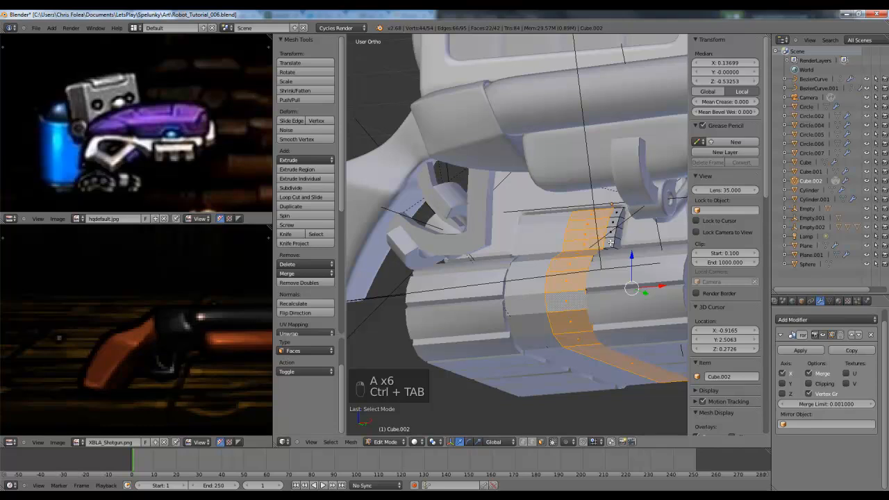
# - Isolate the base block by hiding every other object, then return to editing its mesh
pyautogui.scroll(-3, 645, 254)
pyautogui.moveTo(647, 242); pyautogui.dragTo(543, 258, button='middle')
pyautogui.scroll(2, 529, 265)
pyautogui.press('Tab')
pyautogui.hotkey('shift', 'h')
pyautogui.press('Tab')
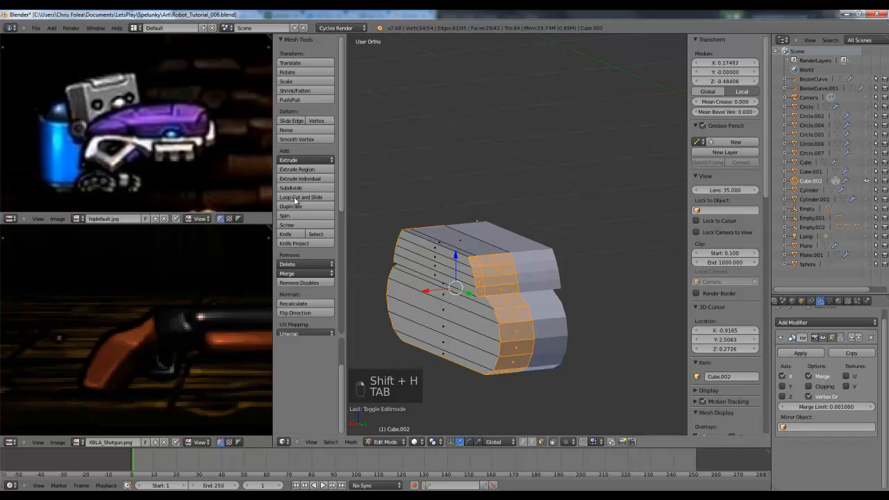
# - Shade the base block smooth and add an Edge Split modifier with a 45° split angle
pyautogui.scroll(-5, 299, 208)
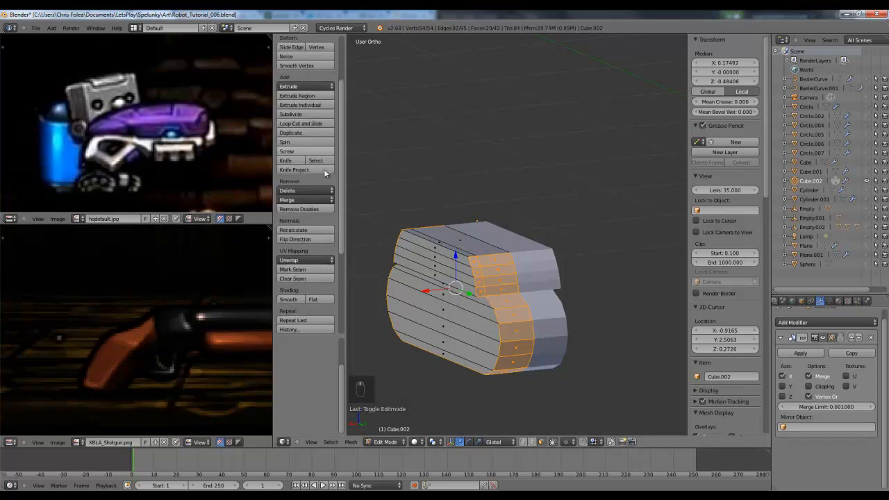
pyautogui.press('Tab')
pyautogui.moveTo(537, 278); pyautogui.dragTo(550, 275, button='middle')
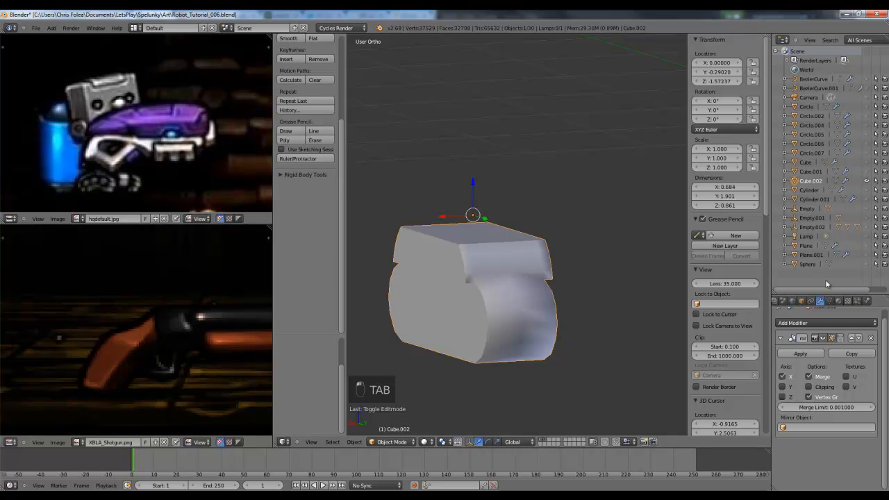
pyautogui.click(810, 324)
pyautogui.click(656, 395)
pyautogui.moveTo(518, 321); pyautogui.dragTo(611, 230, button='middle')
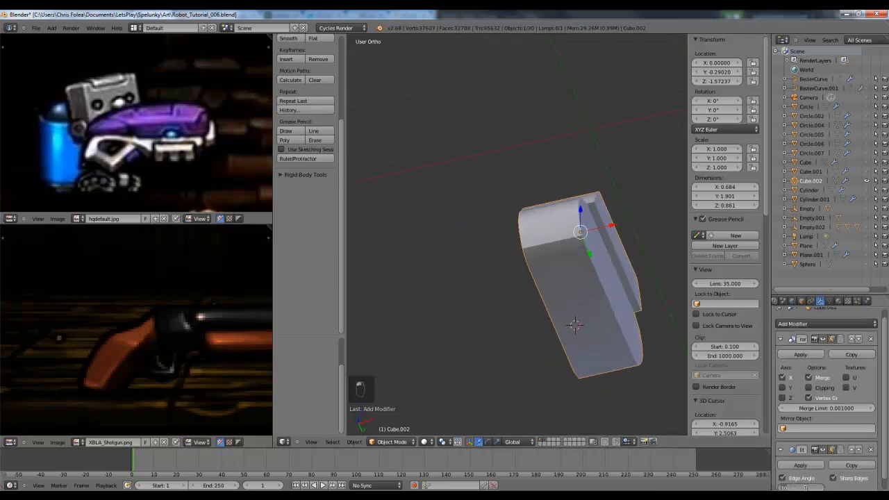
pyautogui.moveTo(552, 320); pyautogui.dragTo(590, 323, button='middle')
pyautogui.press('KP_3')
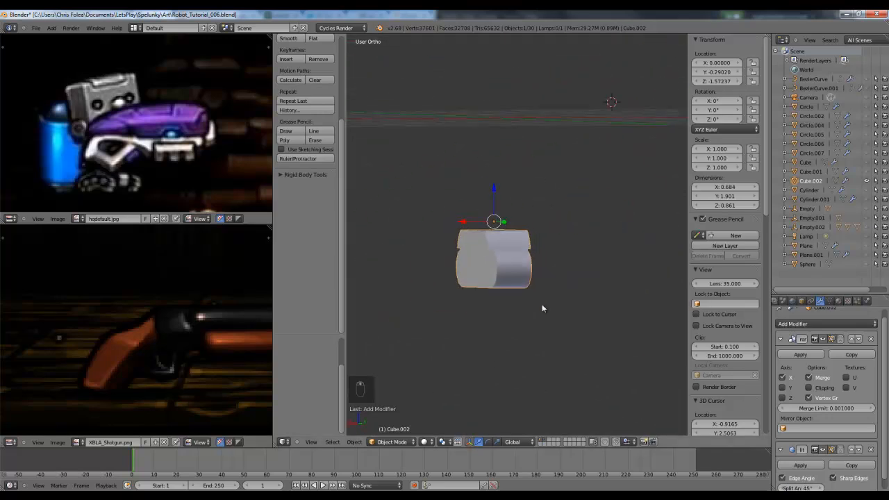
# - Unhide all objects, deselect everything and show the whole robot in wireframe from the right side
pyautogui.hotkey('alt', 'h')
pyautogui.press('a')
pyautogui.moveTo(504, 272); pyautogui.dragTo(556, 284, button='middle')
pyautogui.rightClick(588, 294)
pyautogui.press('g')
pyautogui.click(550, 315)
pyautogui.scroll(3, 462, 297)
pyautogui.press('KP_3')
pyautogui.press('a')
pyautogui.press('a')
pyautogui.scroll(-5, 464, 300)
pyautogui.press('KP_3')
pyautogui.press('z')
pyautogui.scroll(4, 538, 280)
pyautogui.rightClick(544, 276)
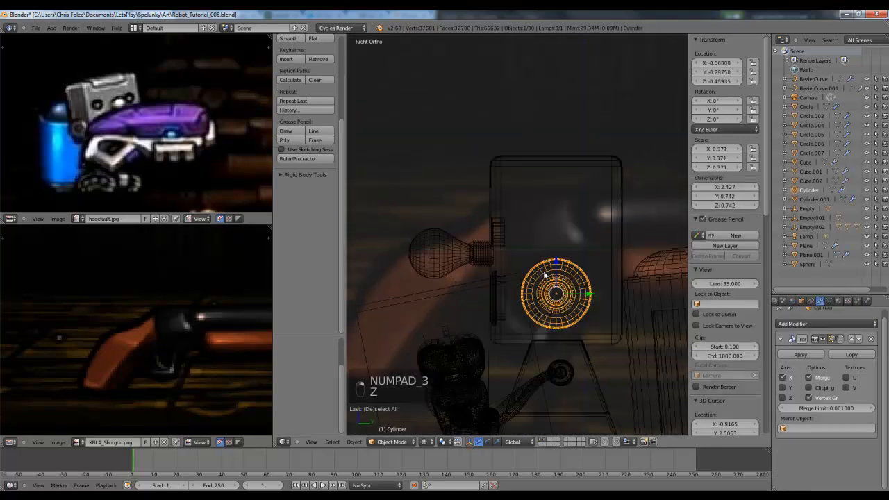
pyautogui.keyDown('shift'); pyautogui.rightClick(486, 252); pyautogui.keyUp('shift')
pyautogui.keyDown('shift'); pyautogui.rightClick(466, 246); pyautogui.keyUp('shift')
pyautogui.keyDown('shift'); pyautogui.rightClick(482, 247); pyautogui.keyUp('shift')
pyautogui.press('a')
# - Add a cube empty and place it around the robot's head in the right side view
pyautogui.scroll(-3, 520, 234)
pyautogui.hotkey('shift', 'a')
pyautogui.moveTo(520, 236)
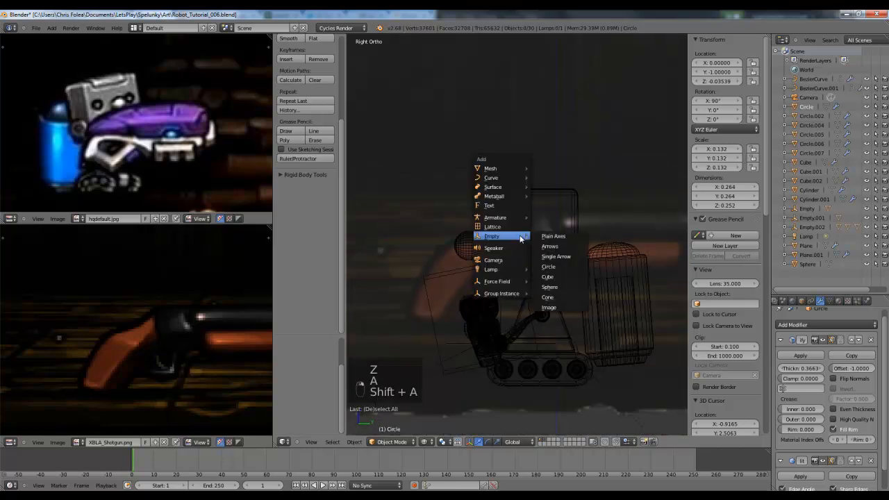
pyautogui.click(548, 278)
pyautogui.press('g')
pyautogui.click(383, 291)
pyautogui.press('g')
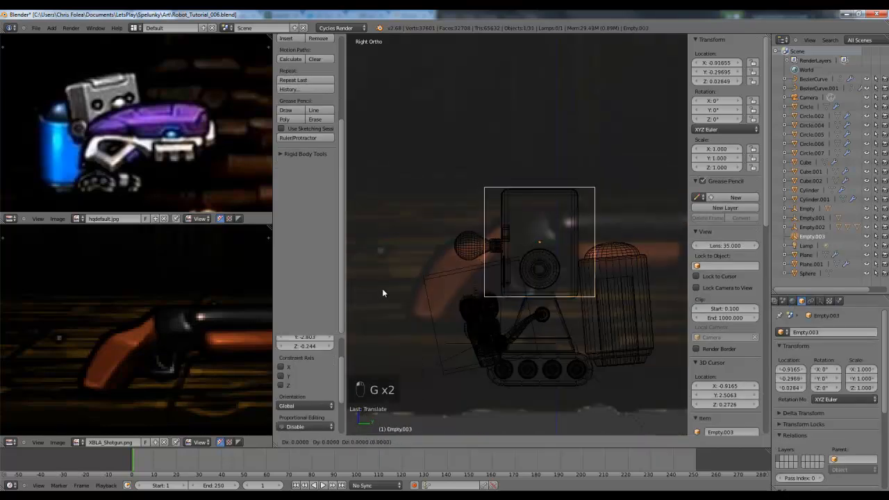
pyautogui.click(379, 294)
# - Centre the head's cube empty at X 0 and shift it along Y to about -0.330
pyautogui.moveTo(379, 294); pyautogui.dragTo(545, 299, button='middle')
pyautogui.press('z')
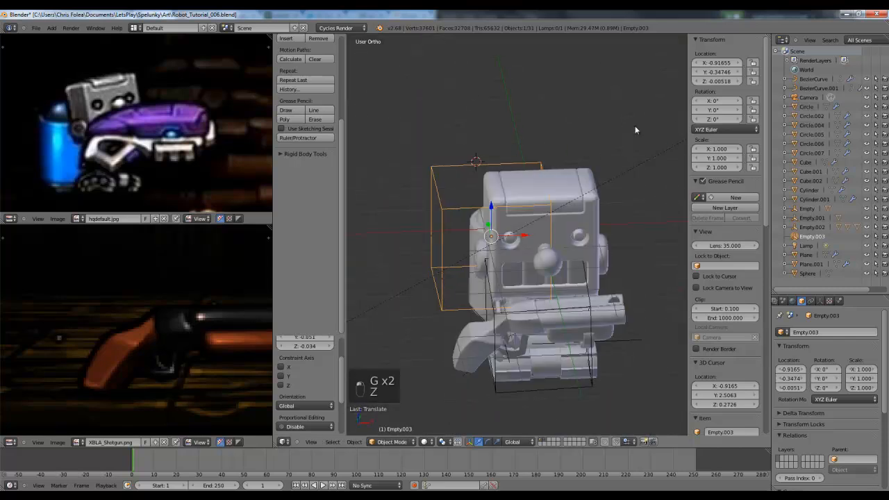
pyautogui.moveTo(556, 167); pyautogui.dragTo(525, 149, button='middle')
pyautogui.press('KP_3')
pyautogui.press('z')
pyautogui.press('g')
pyautogui.press('y')
pyautogui.click(503, 158)
pyautogui.press('z')
# - Parent the head, nose bulb, nose base, mouth grille and ears to the surrounding cube empty using the Object option
pyautogui.moveTo(501, 177); pyautogui.dragTo(448, 244, button='middle')
pyautogui.rightClick(449, 243)
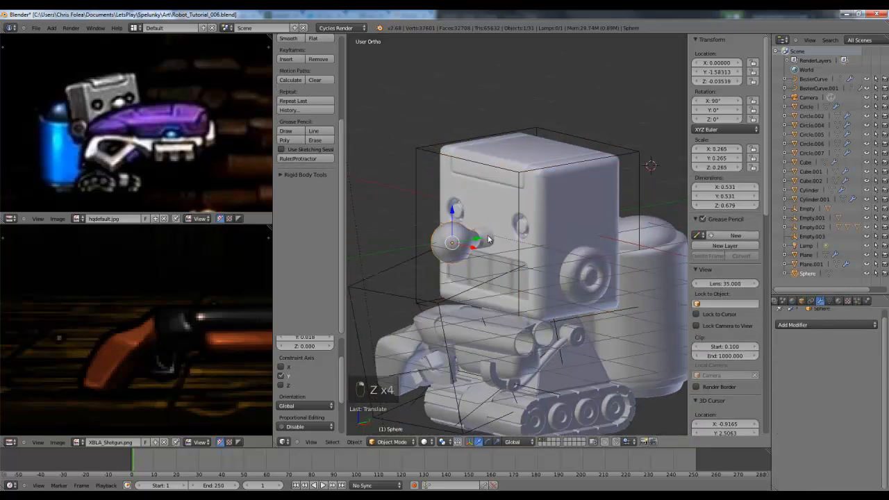
pyautogui.keyDown('shift'); pyautogui.rightClick(489, 232); pyautogui.keyUp('shift')
pyautogui.keyDown('shift'); pyautogui.rightClick(460, 211); pyautogui.keyUp('shift')
pyautogui.press('z')
pyautogui.moveTo(489, 223); pyautogui.dragTo(481, 209, button='middle')
pyautogui.press('z')
pyautogui.keyDown('shift'); pyautogui.rightClick(450, 249); pyautogui.keyUp('shift')
pyautogui.press('z')
pyautogui.press('z')
pyautogui.keyDown('shift'); pyautogui.rightClick(555, 219); pyautogui.keyUp('shift')
pyautogui.press('z')
pyautogui.press('z')
pyautogui.moveTo(556, 219); pyautogui.dragTo(593, 149, button='middle')
pyautogui.press('z')
pyautogui.keyDown('shift'); pyautogui.rightClick(591, 156); pyautogui.keyUp('shift')
pyautogui.hotkey('ctrl', 'p')
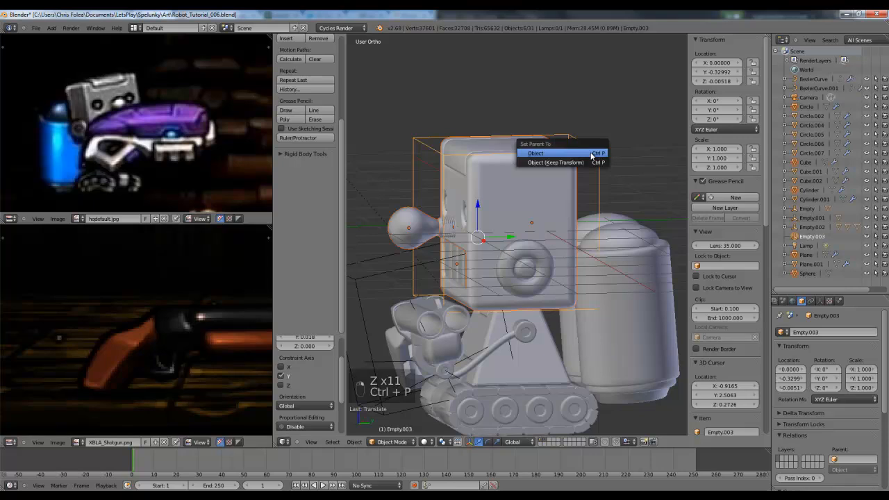
pyautogui.click(591, 156)
# - Try moving and rotating the head's cube empty in the right side view to test the parenting
pyautogui.press('a')
pyautogui.press('KP_3')
pyautogui.press('g')
pyautogui.rightClick(635, 212)
pyautogui.press('r')
pyautogui.rightClick(603, 239)
# - Select the outer treads together with their wheel sets and isolate them by hiding the other objects
pyautogui.keyDown('shift'); pyautogui.moveTo(597, 236); pyautogui.dragTo(616, 114, button='middle'); pyautogui.keyUp('shift')
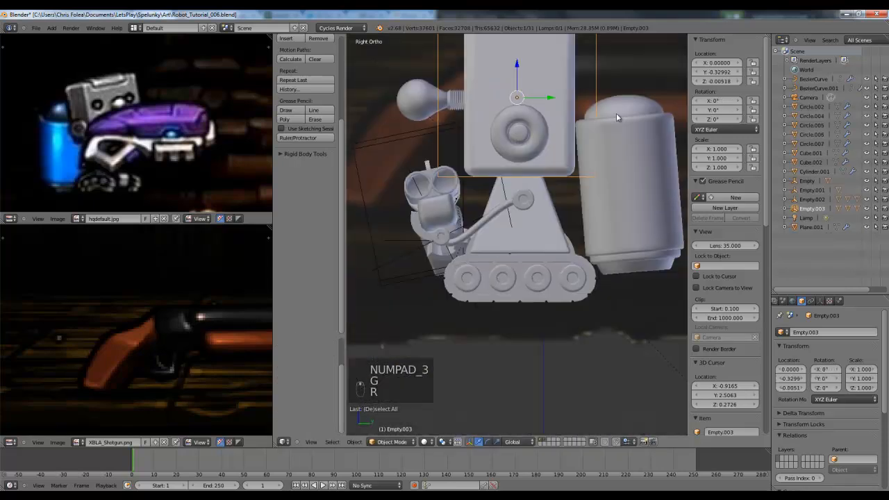
pyautogui.scroll(-2, 613, 131)
pyautogui.scroll(4, 536, 214)
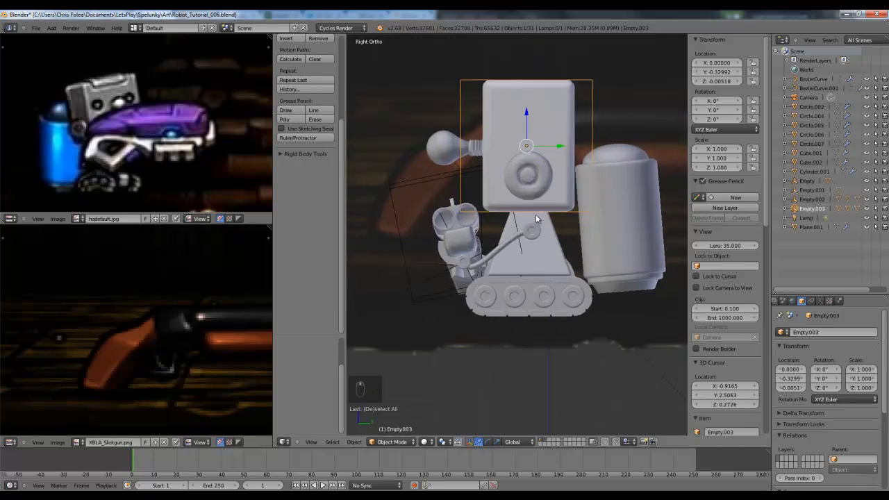
pyautogui.press('z')
pyautogui.press('KP_1')
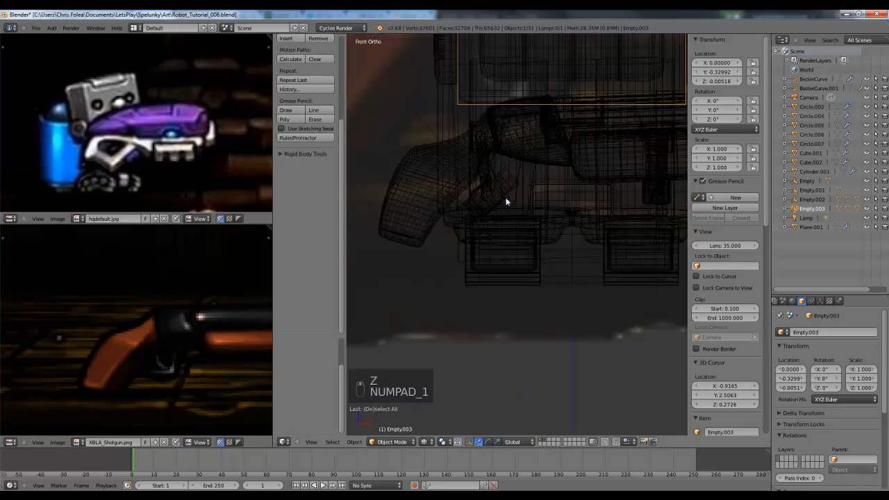
pyautogui.rightClick(490, 292)
pyautogui.press('g')
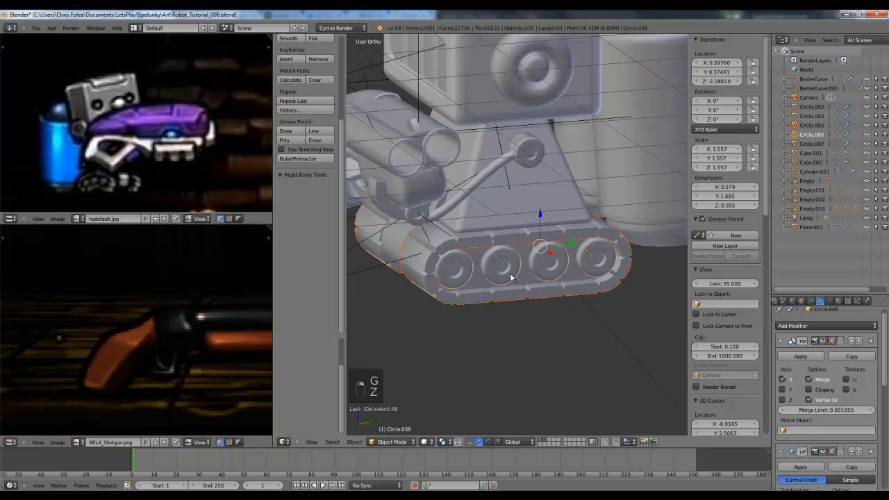
pyautogui.press('z')
pyautogui.press('z')
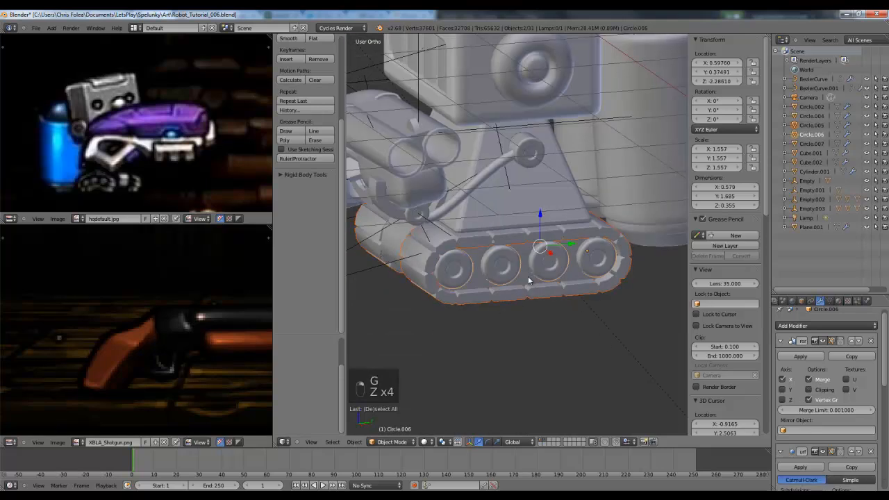
pyautogui.press('z')
pyautogui.moveTo(527, 275)
pyautogui.mouseDown(button='middle')
pyautogui.moveTo(551, 285)
pyautogui.moveTo(564, 270)
pyautogui.moveTo(502, 261)
pyautogui.moveTo(518, 279)
pyautogui.mouseUp(button='middle')
pyautogui.press('z')
pyautogui.keyDown('shift'); pyautogui.rightClick(502, 261); pyautogui.keyUp('shift')
pyautogui.press('z')
pyautogui.press('z')
pyautogui.hotkey('shift', 'h')
# - Select the outer tread object in the front wireframe view and apply its Mirror modifier
pyautogui.press('a')
pyautogui.press('KP_1')
pyautogui.press('z')
pyautogui.rightClick(479, 285)
pyautogui.press('z')
pyautogui.press('z')
pyautogui.press('z')
pyautogui.press('z')
pyautogui.press('z')
pyautogui.press('z')
pyautogui.click(798, 357)
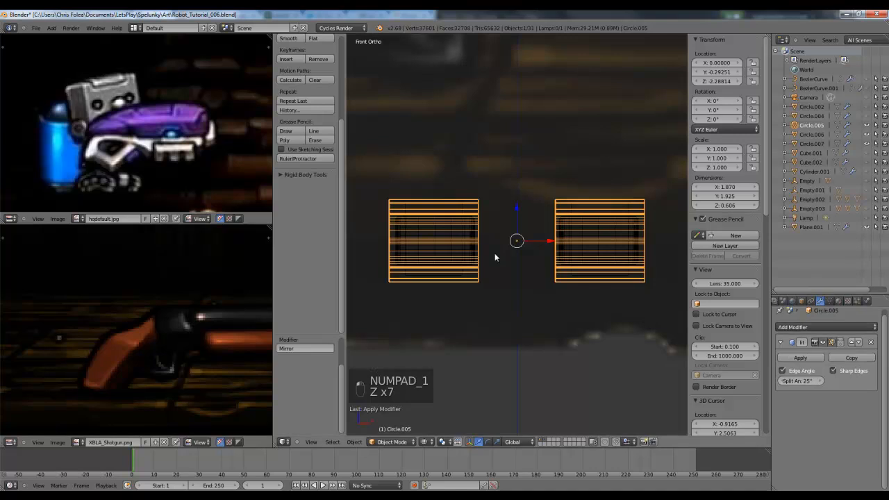
# - Box-select the outer tread on the negative X side and separate it into its own object
pyautogui.press('Tab')
pyautogui.press('a')
pyautogui.press('a')
pyautogui.press('a')
pyautogui.press('a')
pyautogui.press('a')
pyautogui.press('a')
pyautogui.press('b')
pyautogui.moveTo(370, 174); pyautogui.dragTo(520, 349)
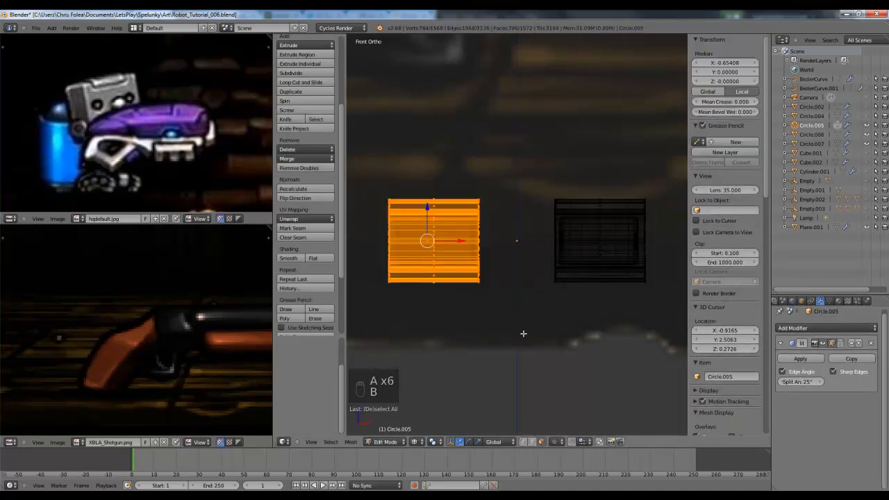
pyautogui.press('p')
pyautogui.click(513, 328)
pyautogui.press('Tab')
pyautogui.rightClick(464, 254)
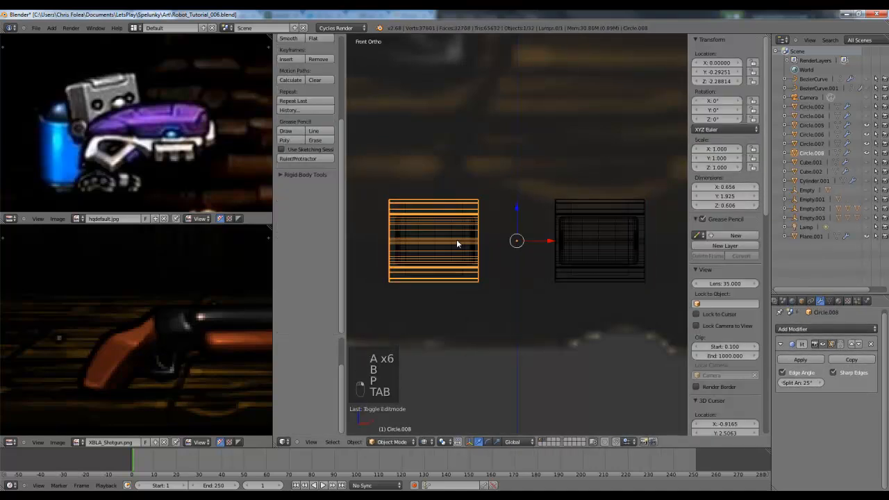
# - Select the inner tread filler object enclosing the wheels and apply its Mirror modifier
pyautogui.press('z')
pyautogui.moveTo(480, 229); pyautogui.dragTo(416, 232, button='middle')
pyautogui.press('z')
pyautogui.rightClick(416, 232)
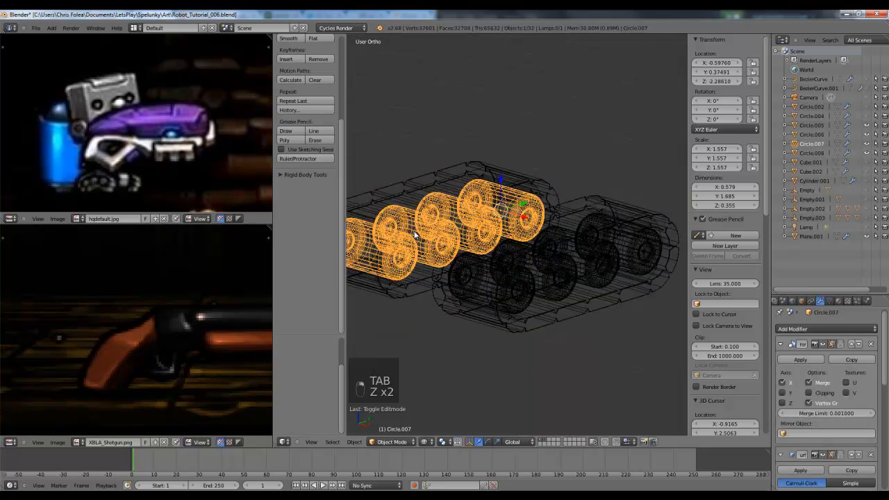
pyautogui.press('z')
pyautogui.press('z')
pyautogui.rightClick(400, 198)
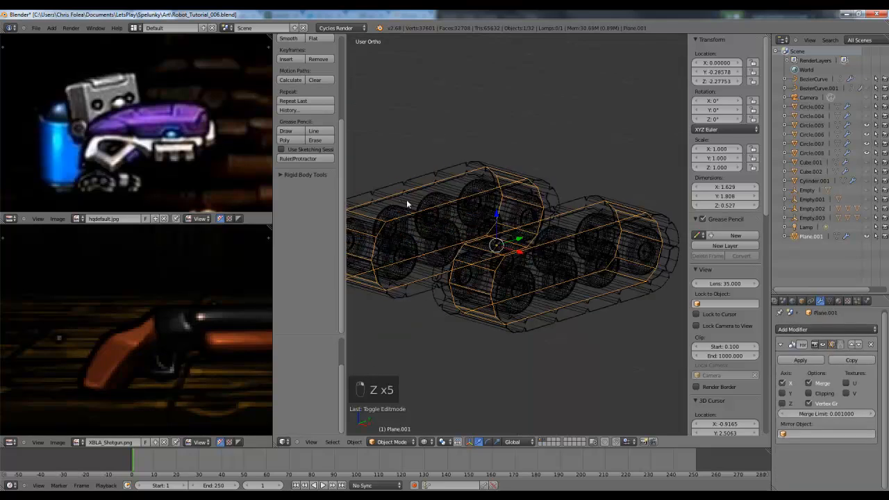
pyautogui.press('KP_1')
pyautogui.click(799, 362)
# - Select the inner tread filler on the negative X side in front wireframe view and separate it into its own object
pyautogui.press('Tab')
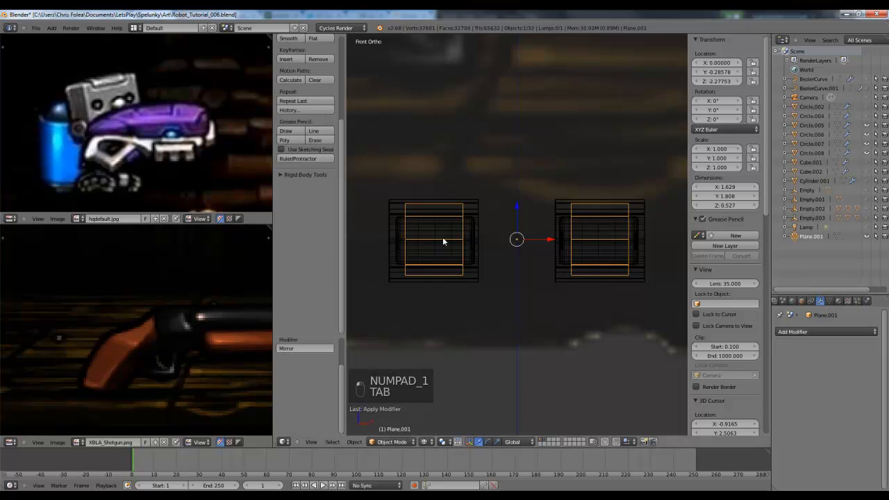
pyautogui.press('Tab')
pyautogui.press('a')
pyautogui.press('a')
pyautogui.press('a')
pyautogui.press('a')
pyautogui.press('a')
pyautogui.press('a')
pyautogui.press('a')
pyautogui.press('b')
pyautogui.moveTo(381, 180); pyautogui.dragTo(471, 267)
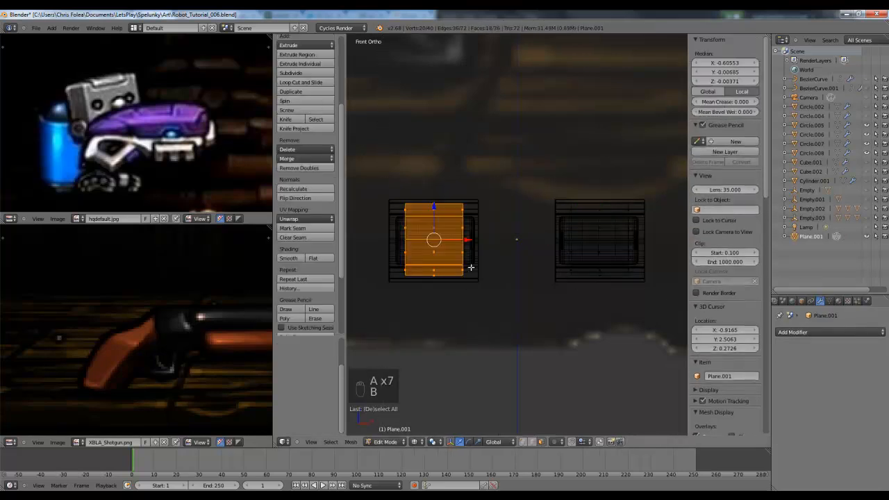
pyautogui.click(496, 246)
pyautogui.press('Tab')
pyautogui.press('z')
pyautogui.press('a')
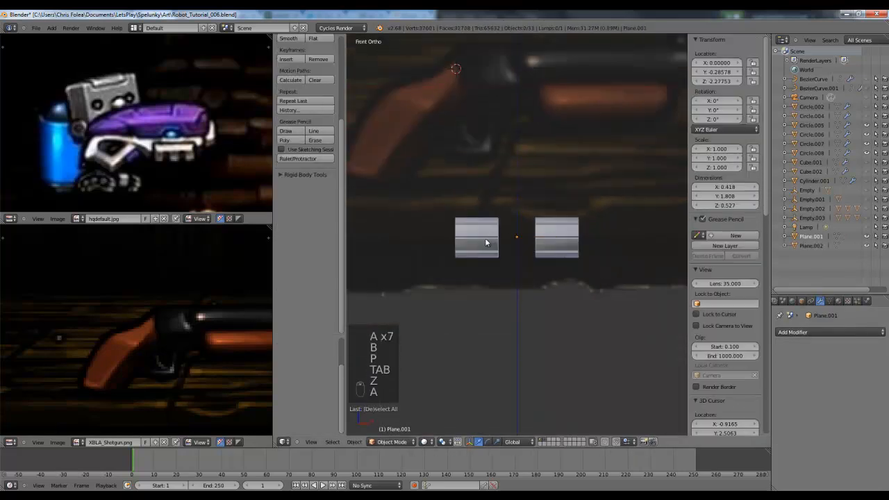
# - Test-move the separated tread pieces and wheel sets to check which parts move together on each side
pyautogui.rightClick(485, 238)
pyautogui.press('g')
pyautogui.rightClick(506, 289)
pyautogui.rightClick(472, 247)
pyautogui.press('g')
pyautogui.rightClick(452, 255)
pyautogui.press('a')
pyautogui.press('z')
pyautogui.press('b')
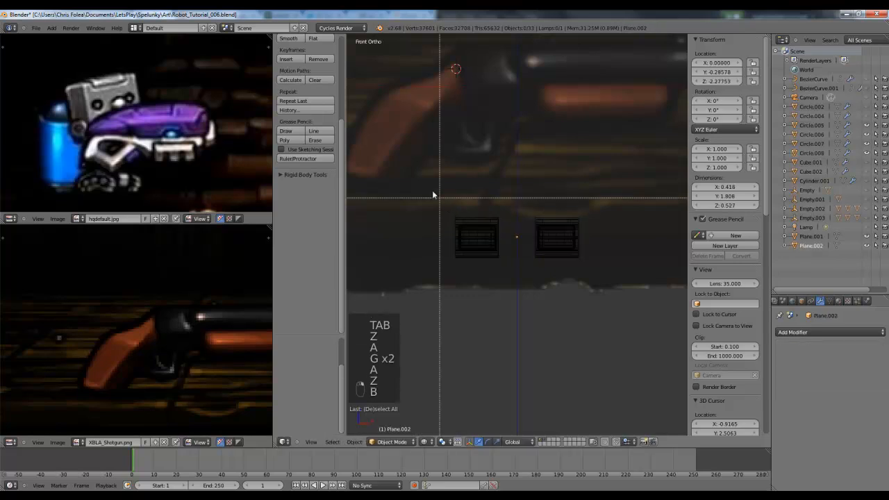
pyautogui.press('g')
pyautogui.press('a')
pyautogui.moveTo(580, 273); pyautogui.dragTo(598, 282)
pyautogui.press('g')
pyautogui.press('a')
pyautogui.press('z')
# - Add a Plain Axes empty and clear its location to the origin
pyautogui.moveTo(567, 258); pyautogui.dragTo(560, 268, button='middle')
pyautogui.hotkey('shift', 'a')
pyautogui.moveTo(562, 269)
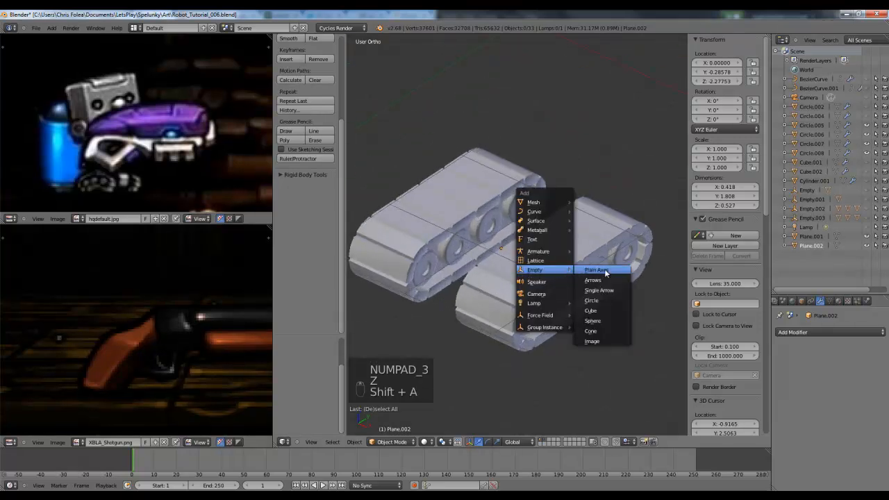
pyautogui.click(597, 270)
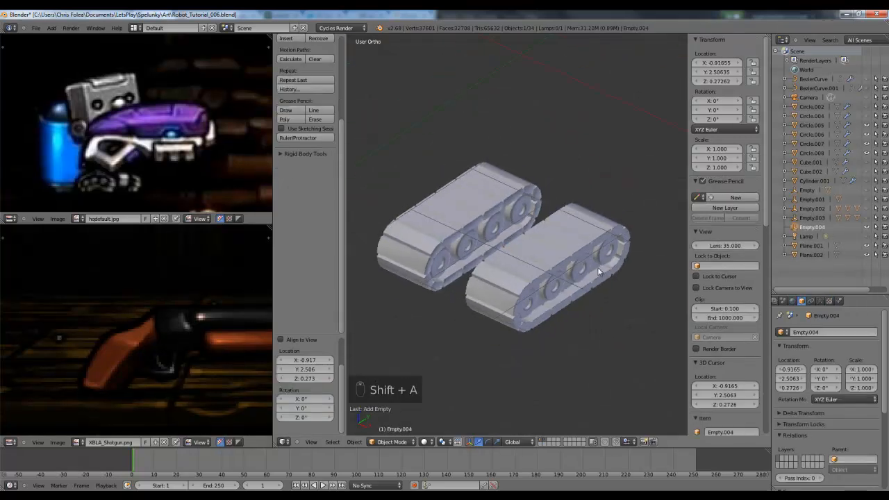
pyautogui.scroll(-3, 597, 267)
pyautogui.press('KP_1')
pyautogui.press('z')
pyautogui.hotkey('alt', 'g')
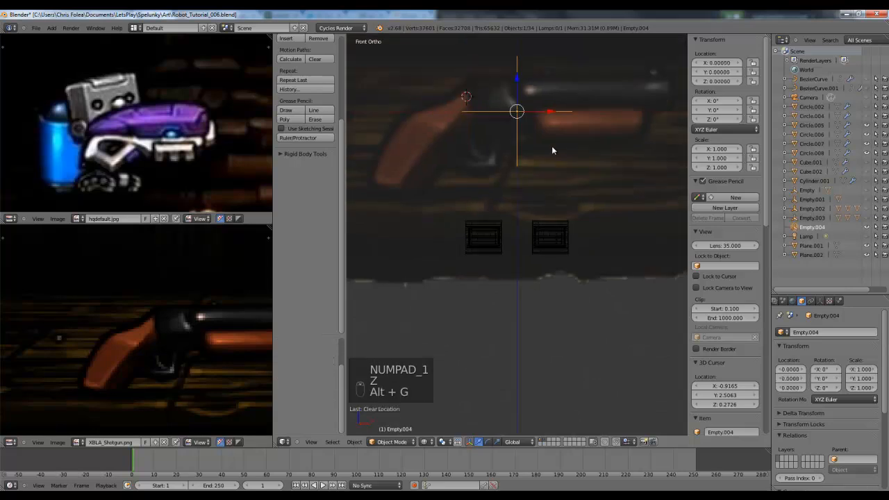
# - Move the empty along Z to about -2.29 and along X to about 0.592, onto the positive X tread
pyautogui.press('g')
pyautogui.press('z')
pyautogui.click(546, 276)
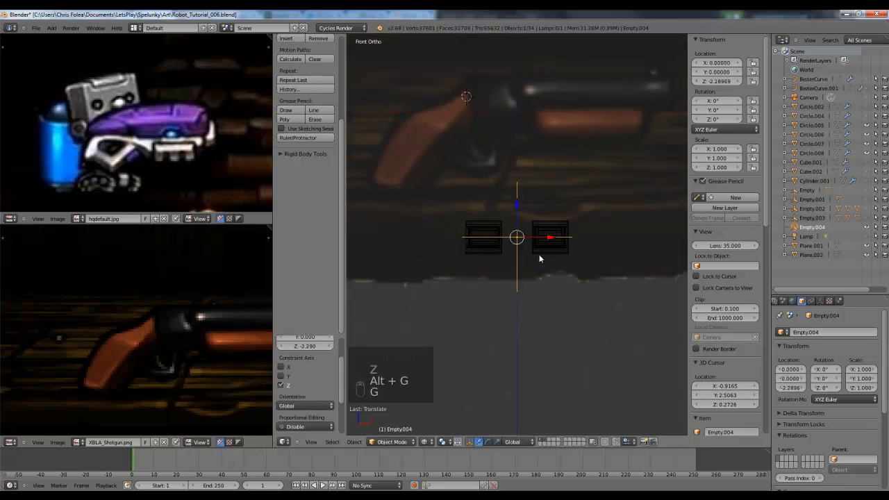
pyautogui.scroll(3, 549, 264)
pyautogui.press('g')
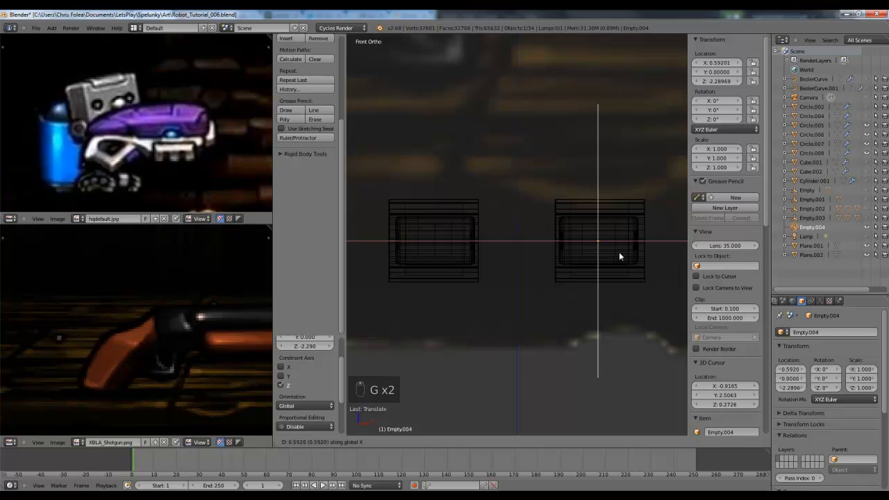
pyautogui.click(618, 254)
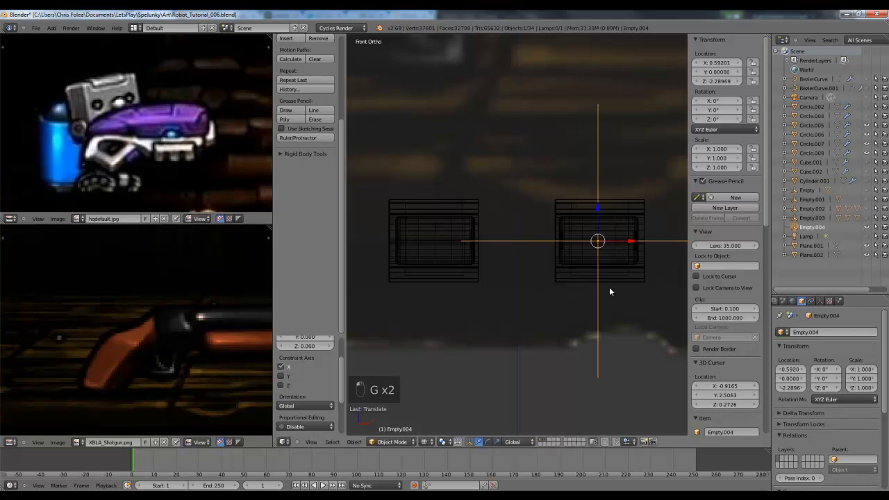
# - Duplicate the empty in place and set the copy's X location to -0.59201 for the other tread
pyautogui.hotkey('shift', 'd')
pyautogui.click(595, 263)
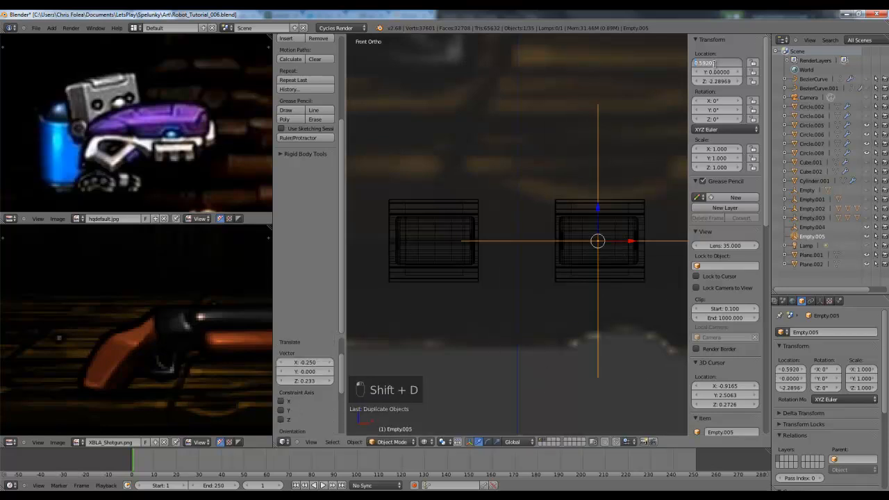
pyautogui.press('a')
pyautogui.press('a')
# - Try to parent the positive X tread parts and wheels to their empty
pyautogui.press('z')
pyautogui.moveTo(605, 217)
pyautogui.mouseDown(button='middle')
pyautogui.moveTo(601, 227)
pyautogui.moveTo(631, 210)
pyautogui.mouseUp(button='middle')
pyautogui.press('z')
pyautogui.press('b')
pyautogui.moveTo(653, 158); pyautogui.dragTo(532, 327)
pyautogui.keyDown('shift'); pyautogui.click(449, 318); pyautogui.keyUp('shift')
pyautogui.keyDown('shift'); pyautogui.click(584, 318); pyautogui.keyUp('shift')
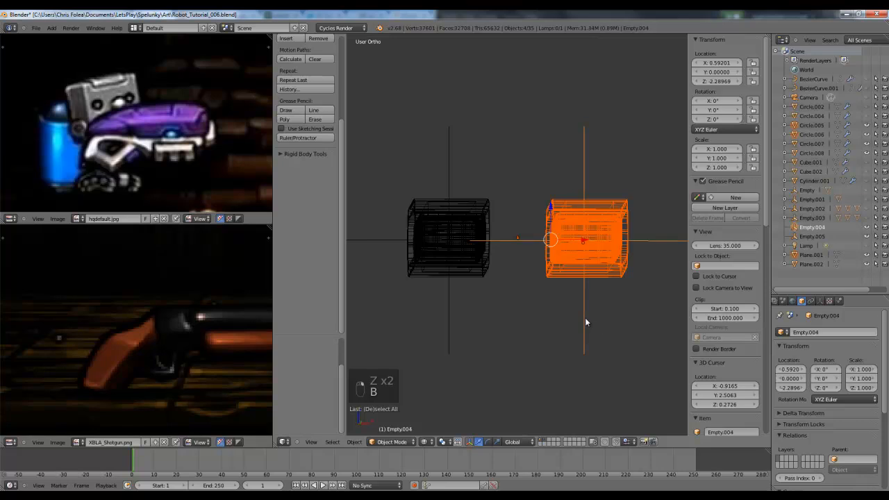
pyautogui.hotkey('ctrl', 'p')
pyautogui.click(587, 318)
# - Test-move the positive X empty in side view and undo the parenting of its tread parts
pyautogui.press('a')
pyautogui.rightClick(575, 306)
pyautogui.press('KP_3')
pyautogui.press('z')
pyautogui.press('g')
pyautogui.rightClick(526, 324)
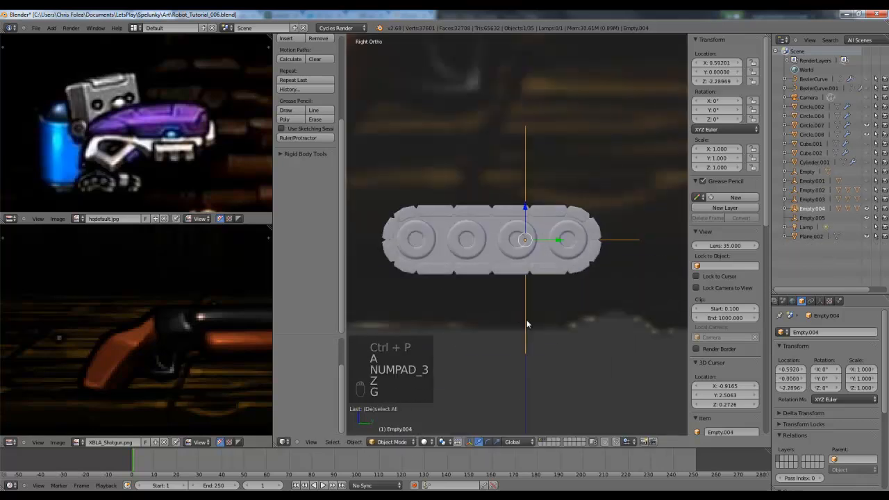
pyautogui.hotkey('ctrl', 'z')
pyautogui.hotkey('ctrl', 'z')
pyautogui.hotkey('ctrl', 'z')
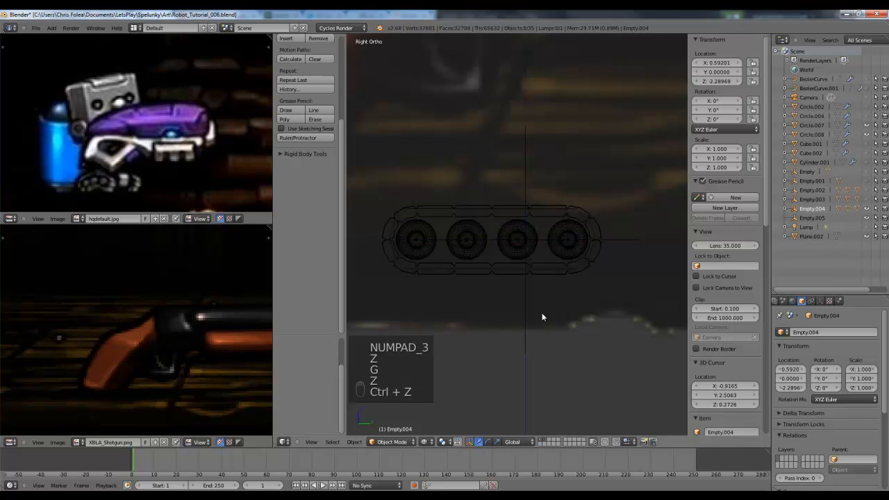
pyautogui.hotkey('ctrl', 'z')
pyautogui.hotkey('ctrl', 'z')
pyautogui.press('a')
pyautogui.press('g')
pyautogui.press('g')
pyautogui.rightClick(528, 325)
pyautogui.rightClick(527, 324)
pyautogui.press('g')
pyautogui.rightClick(530, 341)
# - Box-select both tread empties and move them along Y to about -0.292, at the middle of the treads' length
pyautogui.press('a')
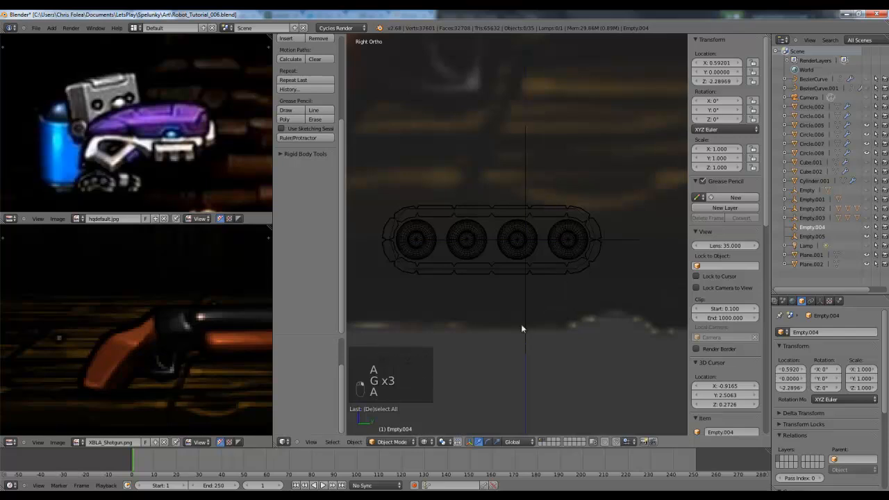
pyautogui.press('g')
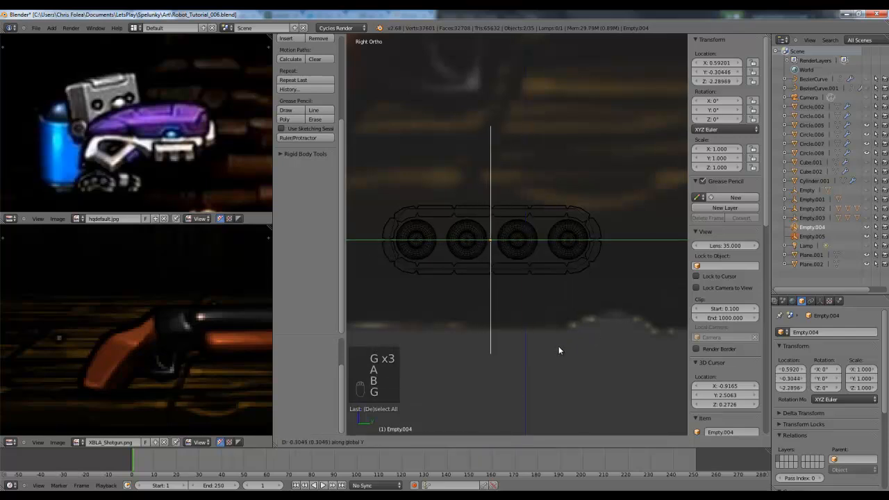
pyautogui.click(559, 346)
pyautogui.press('a')
# - Select the positive X tread parts with their empty active, excluding the other empty, and parent them using Object
pyautogui.moveTo(499, 282)
pyautogui.mouseDown(button='middle')
pyautogui.moveTo(575, 297)
pyautogui.moveTo(574, 265)
pyautogui.moveTo(603, 259)
pyautogui.mouseUp(button='middle')
pyautogui.press('z')
pyautogui.press('z')
pyautogui.press('b')
pyautogui.moveTo(668, 165); pyautogui.dragTo(545, 310)
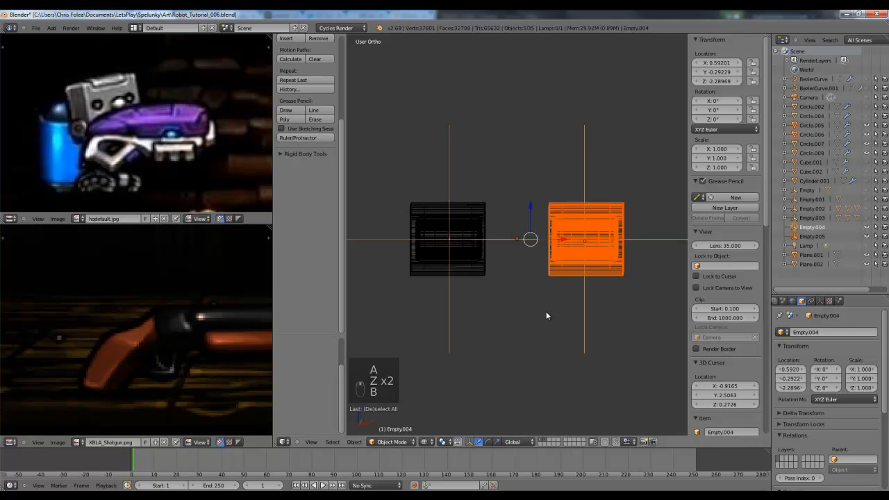
pyautogui.keyDown('shift'); pyautogui.rightClick(449, 340); pyautogui.keyUp('shift')
pyautogui.keyDown('shift'); pyautogui.rightClick(448, 339); pyautogui.keyUp('shift')
pyautogui.press('KP_0')
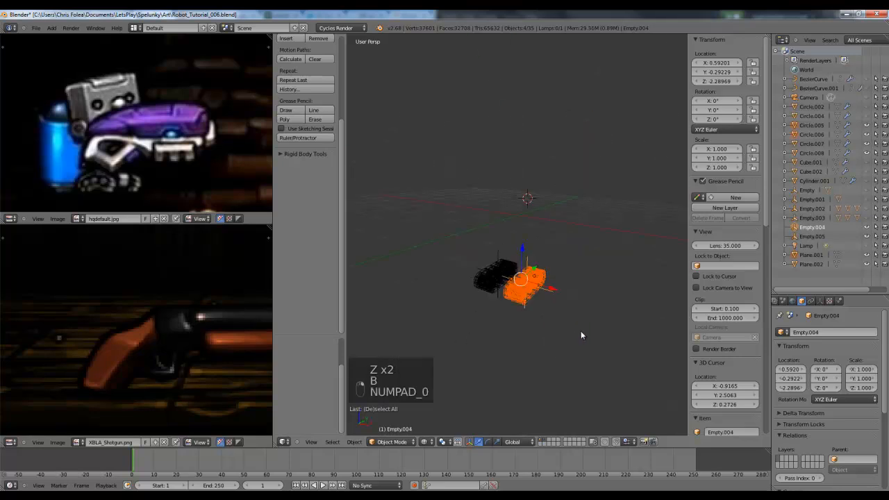
pyautogui.press('KP_Decimal')
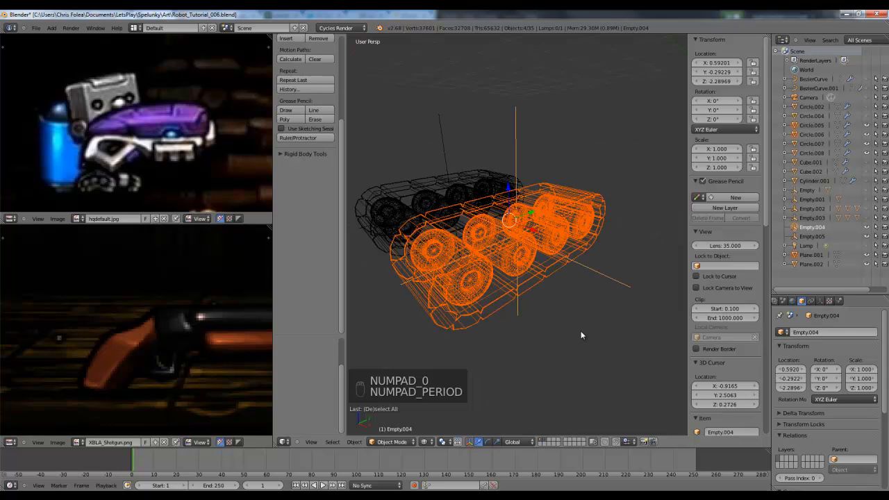
pyautogui.press('z')
pyautogui.hotkey('ctrl', 'p')
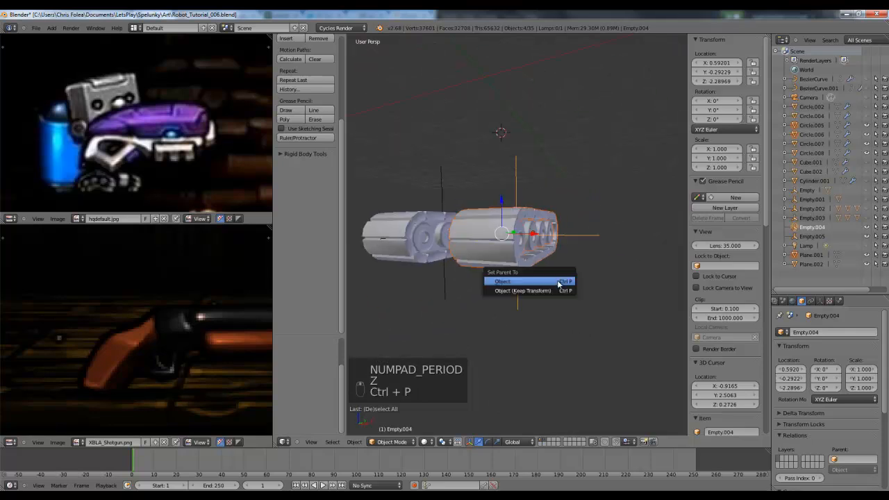
pyautogui.click(557, 280)
# - Test-move the positive X empty to check that its tread and wheels follow
pyautogui.press('a')
pyautogui.press('g')
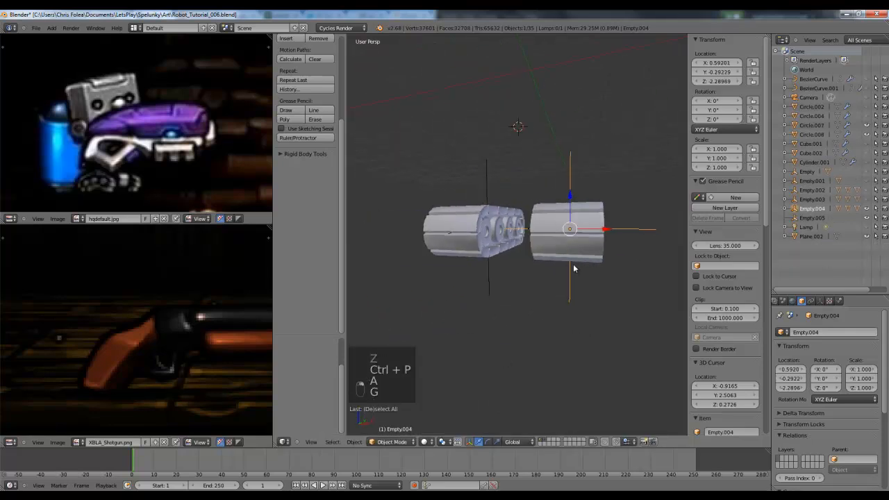
pyautogui.click(573, 264)
# - Select the negative X tread parts with their empty active and parent them to it
pyautogui.press('z')
pyautogui.press('a')
pyautogui.press('b')
pyautogui.moveTo(472, 265); pyautogui.dragTo(500, 323)
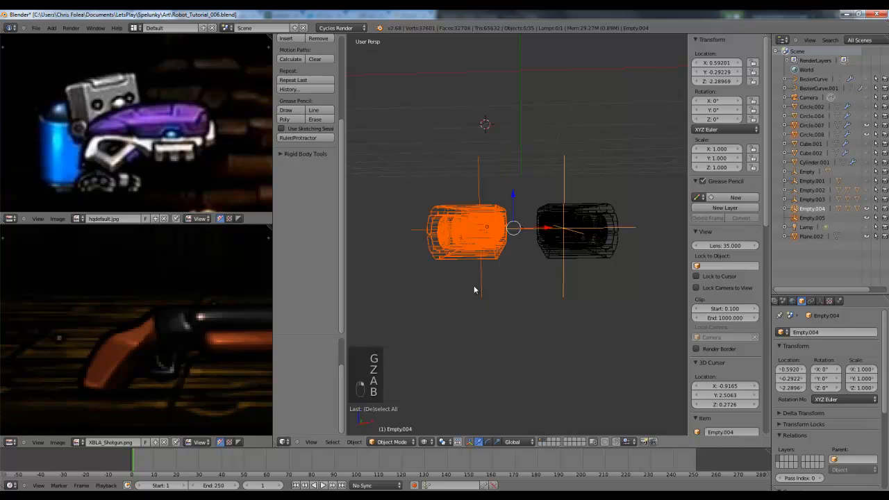
pyautogui.hotkey('ctrl', 'p')
pyautogui.click(495, 285)
# - Test-move the negative X empty to check its parented tread parts
pyautogui.press('a')
pyautogui.rightClick(482, 285)
pyautogui.press('g')
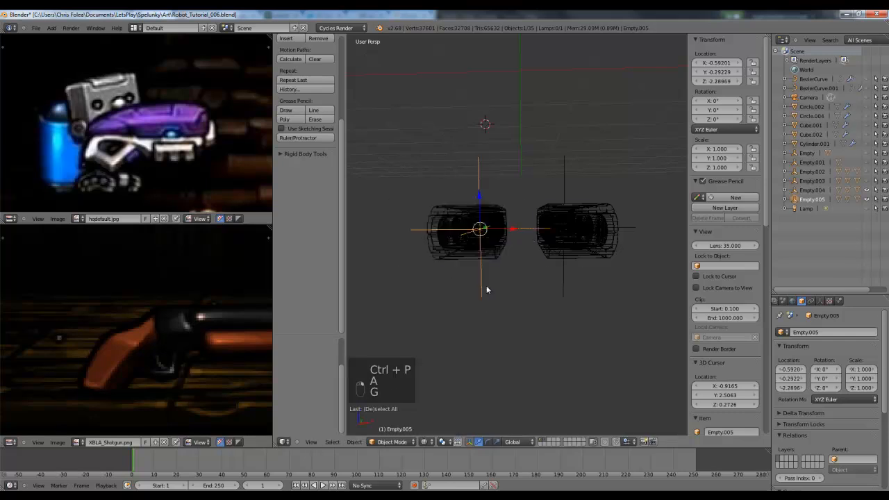
# - Add a Circle empty centred between the treads at X 0, Y 0 and Z about -2.29
pyautogui.press('z')
pyautogui.press('KP_1')
pyautogui.press('KP_5')
pyautogui.press('z')
pyautogui.press('a')
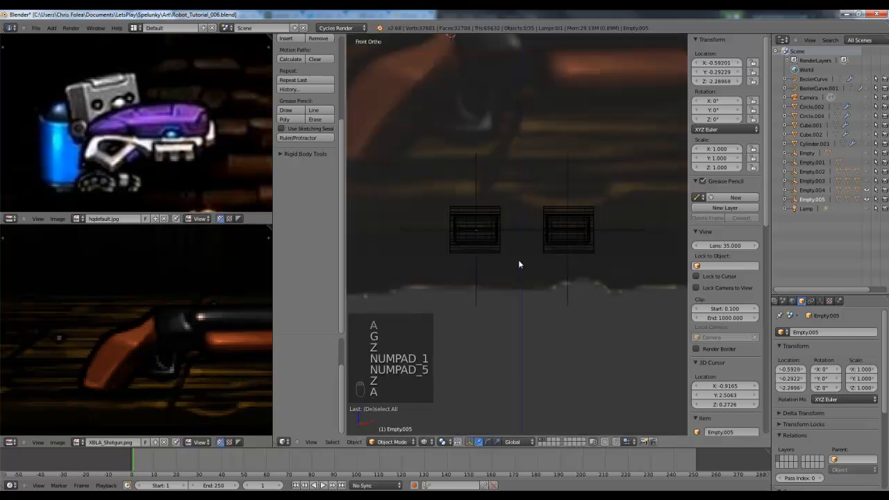
pyautogui.hotkey('shift', 'a')
pyautogui.moveTo(520, 262)
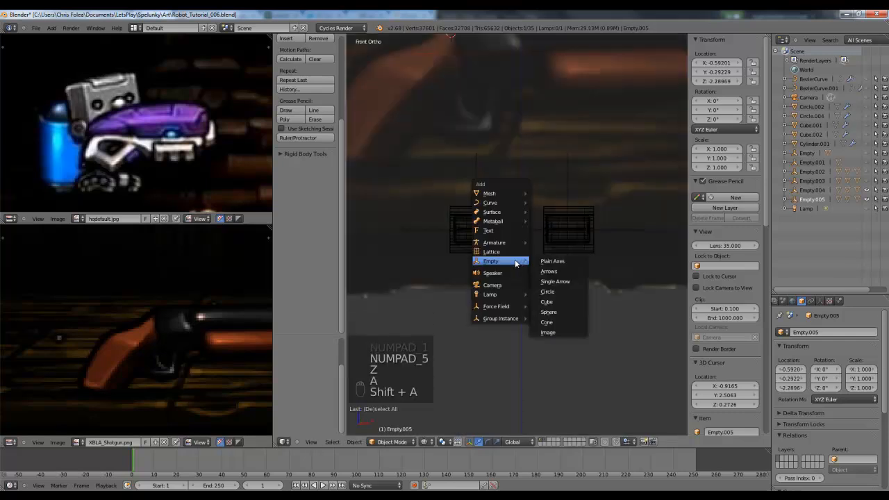
pyautogui.click(552, 294)
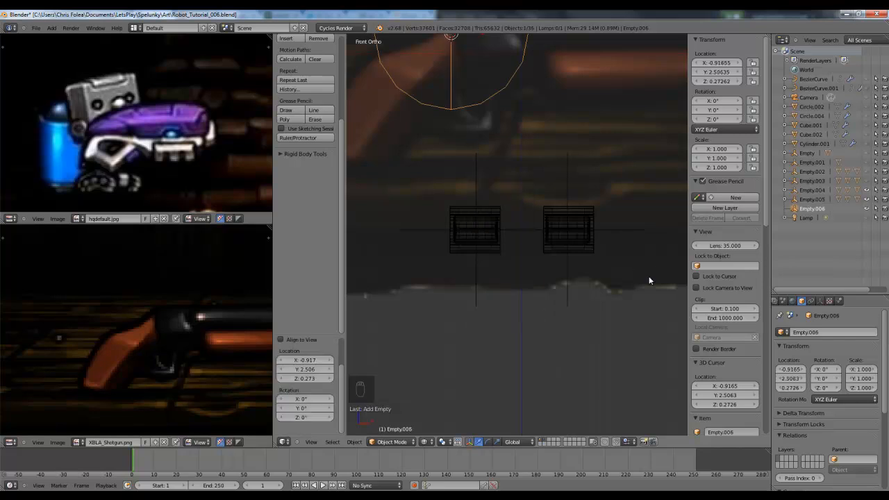
pyautogui.hotkey('alt', 'g')
pyautogui.press('g')
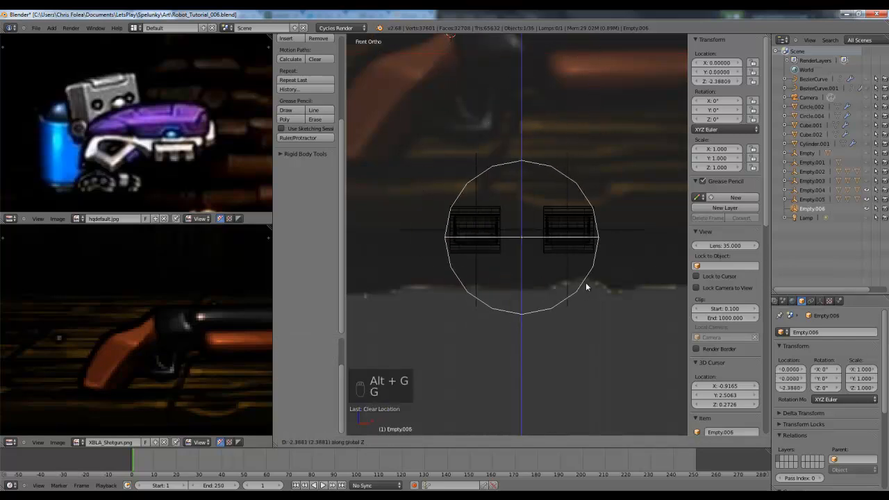
pyautogui.click(593, 278)
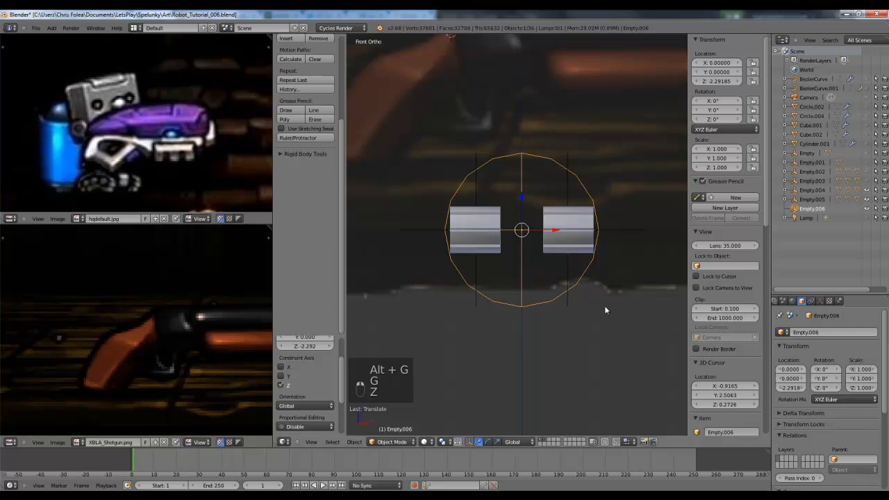
# - Parent both tread empties to the circle empty
pyautogui.rightClick(568, 301)
pyautogui.keyDown('shift'); pyautogui.rightClick(478, 300); pyautogui.keyUp('shift')
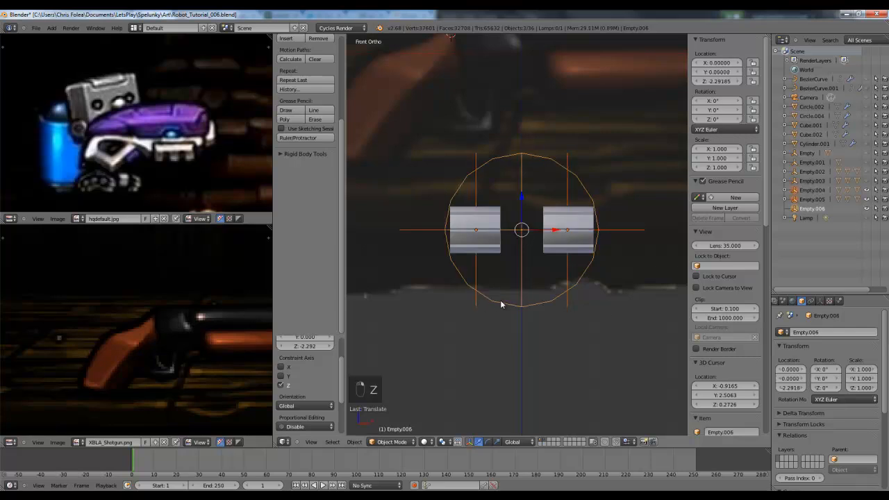
pyautogui.hotkey('ctrl', 'p')
pyautogui.click(500, 300)
# - Test-move the circle empty and test-rotate the positive X tread empty in side view, cancelling each transform
pyautogui.press('a')
pyautogui.press('g')
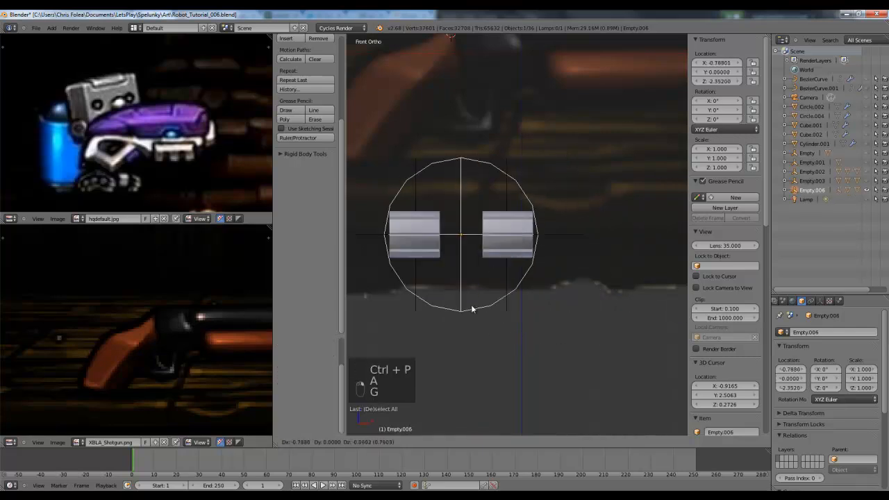
pyautogui.rightClick(475, 304)
pyautogui.rightClick(569, 300)
pyautogui.press('KP_3')
pyautogui.press('r')
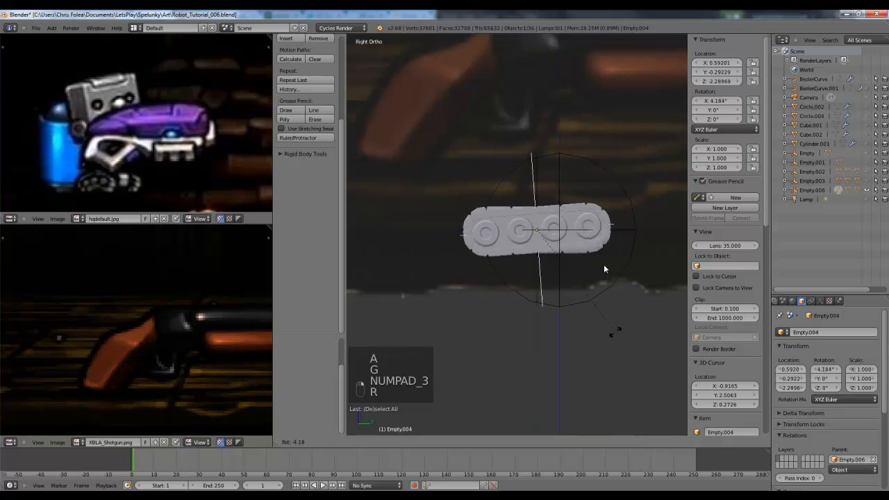
pyautogui.rightClick(611, 295)
pyautogui.press('g')
pyautogui.click(588, 268)
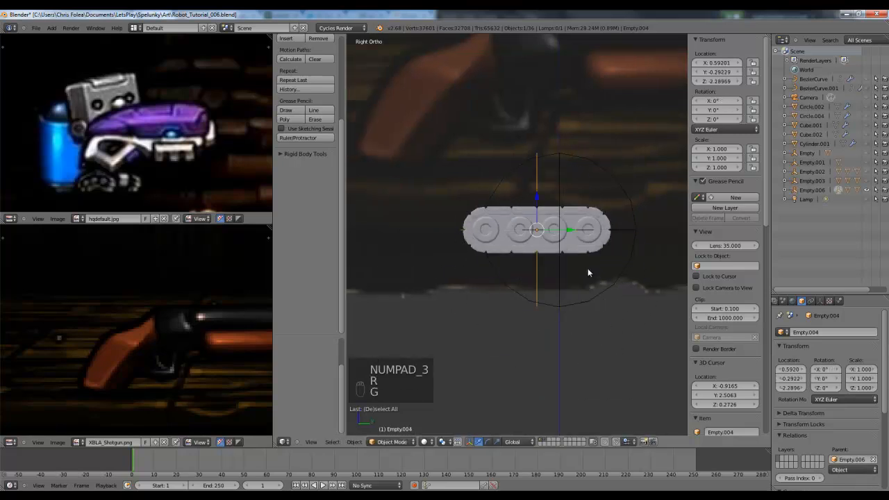
# - Unhide all of the robot's parts and test-move the circle empty against the full model
pyautogui.hotkey('alt', 'h')
pyautogui.press('a')
pyautogui.moveTo(573, 274)
pyautogui.mouseDown(button='middle')
pyautogui.moveTo(599, 295)
pyautogui.moveTo(569, 284)
pyautogui.mouseUp(button='middle')
pyautogui.rightClick(569, 281)
pyautogui.press('g')
pyautogui.rightClick(556, 301)
pyautogui.scroll(2, 528, 281)
pyautogui.press('KP_3')
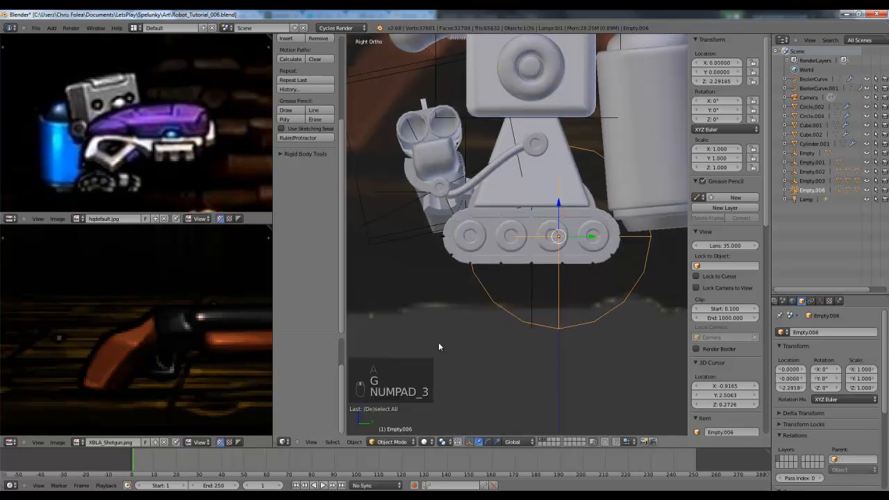
# - Select the large canister behind the robot's body and examine its placement against the treads in side view
pyautogui.scroll(-2, 550, 235)
pyautogui.rightClick(549, 235)
pyautogui.press('z')
pyautogui.press('g')
pyautogui.rightClick(623, 229)
pyautogui.press('z')
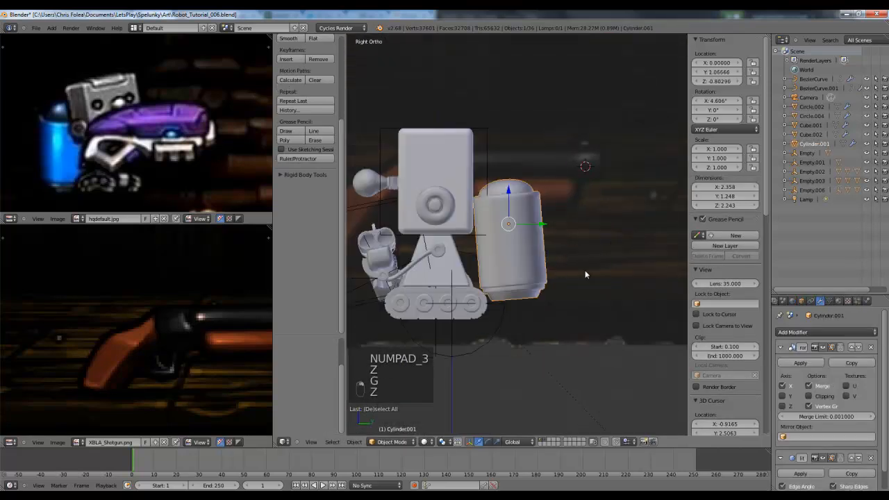
pyautogui.keyDown('shift'); pyautogui.moveTo(562, 275); pyautogui.dragTo(599, 280, button='middle'); pyautogui.keyUp('shift')
pyautogui.scroll(-1, 580, 268)
pyautogui.scroll(2, 538, 263)
pyautogui.press('z')
pyautogui.press('z')
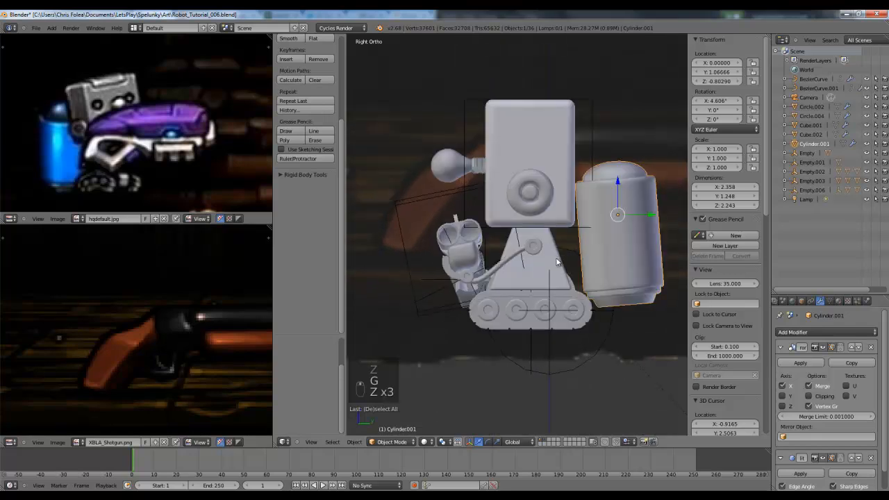
# - Test-move the head, gun, arm and sphere control empties one after another in side view, cancelling each move
pyautogui.keyDown('shift'); pyautogui.moveTo(536, 168); pyautogui.dragTo(524, 164, button='middle'); pyautogui.keyUp('shift')
pyautogui.rightClick(450, 91)
pyautogui.press('g')
pyautogui.rightClick(515, 129)
pyautogui.rightClick(380, 189)
pyautogui.press('g')
pyautogui.rightClick(378, 169)
pyautogui.rightClick(422, 287)
pyautogui.press('g')
pyautogui.rightClick(410, 277)
pyautogui.keyDown('shift'); pyautogui.moveTo(525, 368); pyautogui.dragTo(518, 344, button='middle'); pyautogui.keyUp('shift')
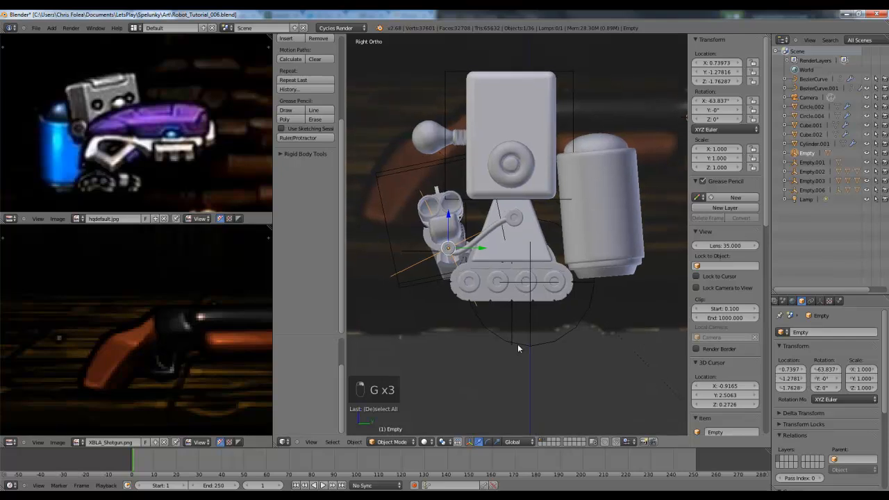
pyautogui.press('g')
pyautogui.rightClick(519, 349)
pyautogui.scroll(3, 544, 300)
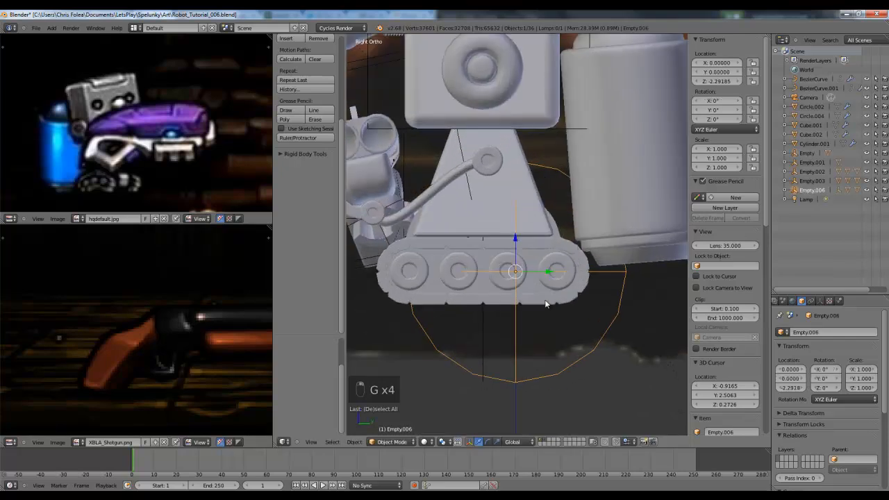
# - Undo the recent changes back to before both tread empties were parented to the sphere empty
pyautogui.hotkey('ctrl', 'z')
pyautogui.hotkey('ctrl', 'z')
pyautogui.hotkey('ctrl', 'z')
pyautogui.hotkey('ctrl', 'z')
pyautogui.hotkey('ctrl', 'z')
pyautogui.hotkey('ctrl', 'z')
pyautogui.hotkey('ctrl', 'z')
pyautogui.hotkey('ctrl', 'z')
pyautogui.hotkey('ctrl', 'z')
pyautogui.hotkey('ctrl', 'z')
pyautogui.hotkey('ctrl', 'z')
pyautogui.hotkey('ctrl', 'z')
pyautogui.hotkey('ctrl', 'z')
pyautogui.hotkey('ctrl', 'z')
pyautogui.hotkey('ctrl', 'z')
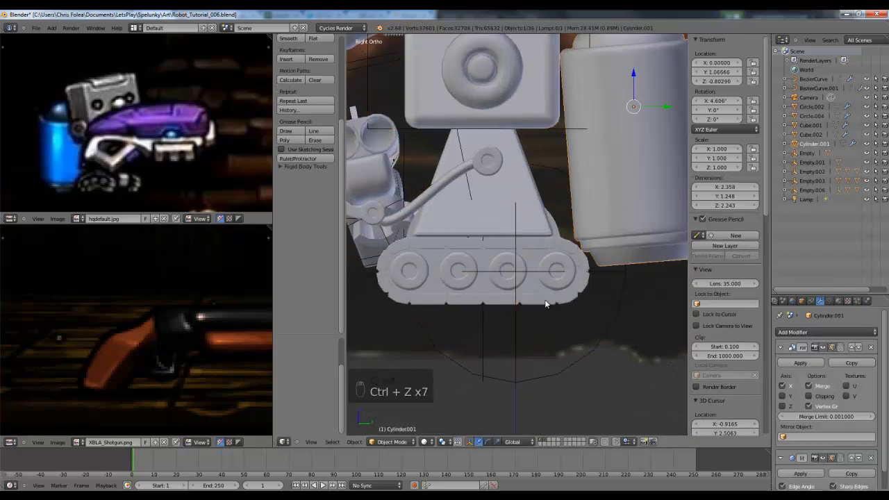
pyautogui.hotkey('ctrl', 'z')
pyautogui.hotkey('ctrl', 'z')
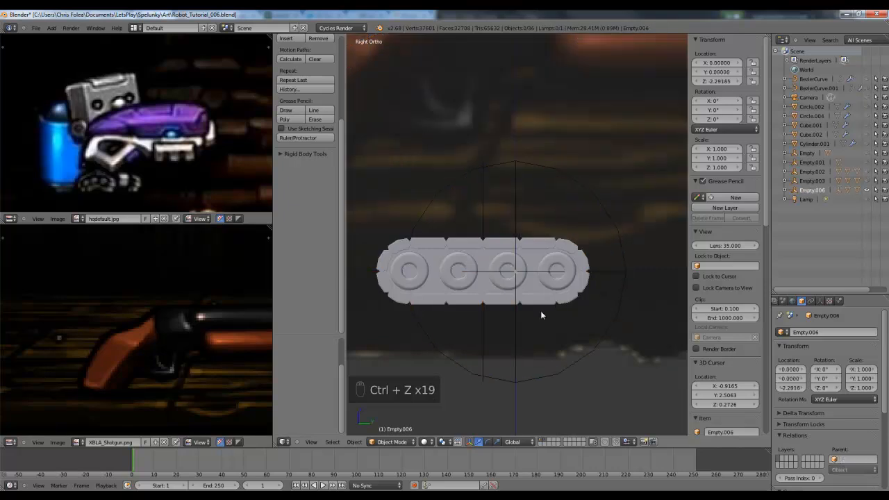
pyautogui.press('g')
pyautogui.hotkey('ctrl', 'z')
pyautogui.hotkey('ctrl', 'z')
pyautogui.hotkey('ctrl', 'z')
pyautogui.hotkey('ctrl', 'z')
pyautogui.hotkey('ctrl', 'z')
pyautogui.hotkey('ctrl', 'z')
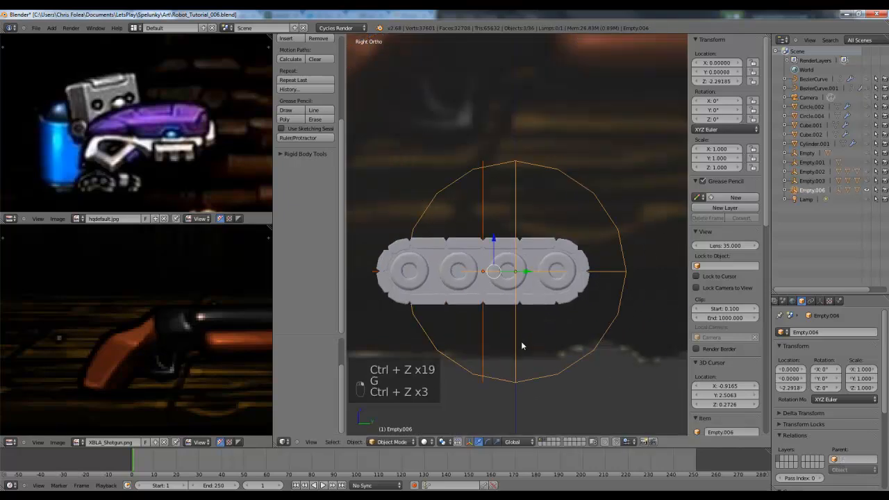
# - Move the sphere empty along Y to the middle of the treads, at about Y -0.297
pyautogui.press('g')
pyautogui.press('g')
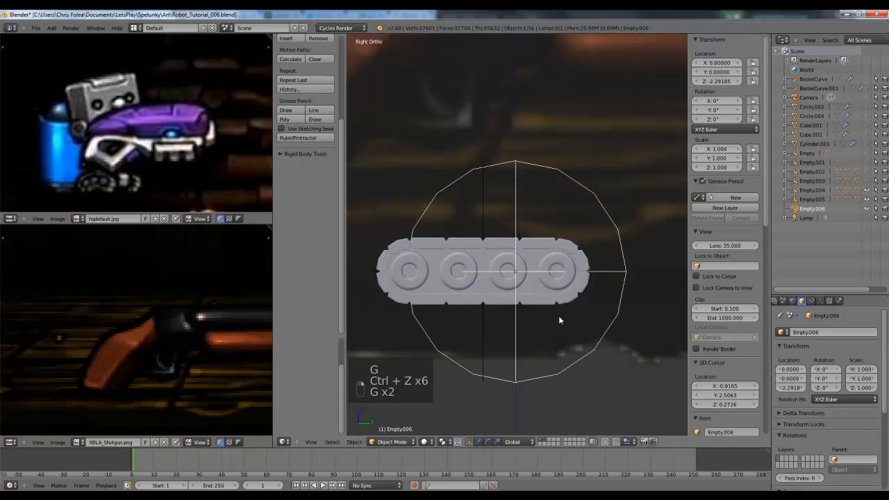
pyautogui.click(526, 328)
# - Test-move each of the two tread empties in wireframe, cancelling each move
pyautogui.press('z')
pyautogui.scroll(-2, 468, 286)
pyautogui.moveTo(468, 286); pyautogui.dragTo(583, 306, button='middle')
pyautogui.press('a')
pyautogui.rightClick(556, 329)
pyautogui.press('g')
pyautogui.rightClick(478, 343)
pyautogui.rightClick(478, 341)
pyautogui.press('g')
pyautogui.rightClick(458, 339)
# - Parent both tread empties to the recentred sphere empty
pyautogui.keyDown('shift'); pyautogui.rightClick(565, 326); pyautogui.keyUp('shift')
pyautogui.rightClick(571, 334)
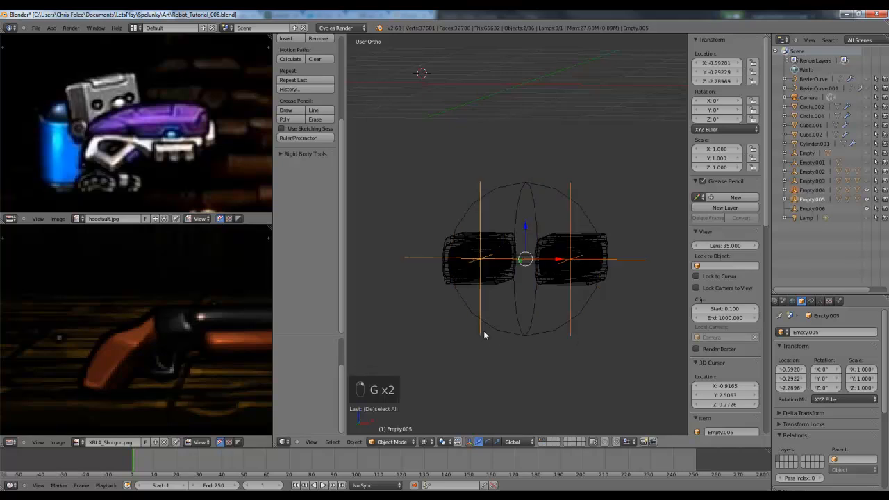
pyautogui.hotkey('ctrl', 'p')
pyautogui.click(507, 330)
pyautogui.press('a')
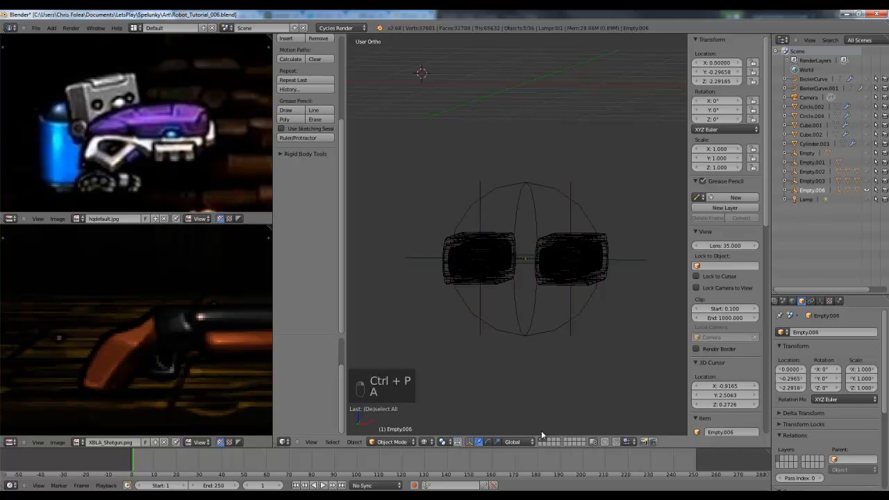
# - Unhide all of the robot's parts and show them with solid shading in side view
pyautogui.hotkey('alt', 'h')
pyautogui.press('a')
pyautogui.press('z')
pyautogui.scroll(2, 572, 310)
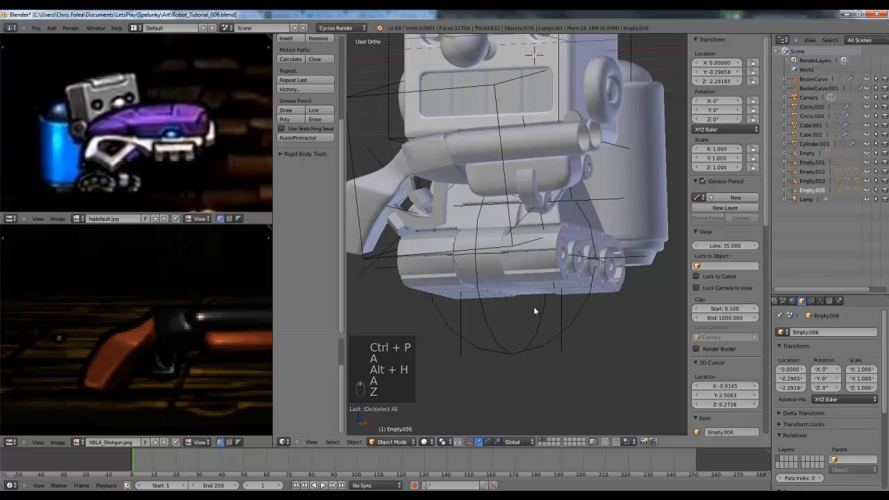
pyautogui.press('KP_3')
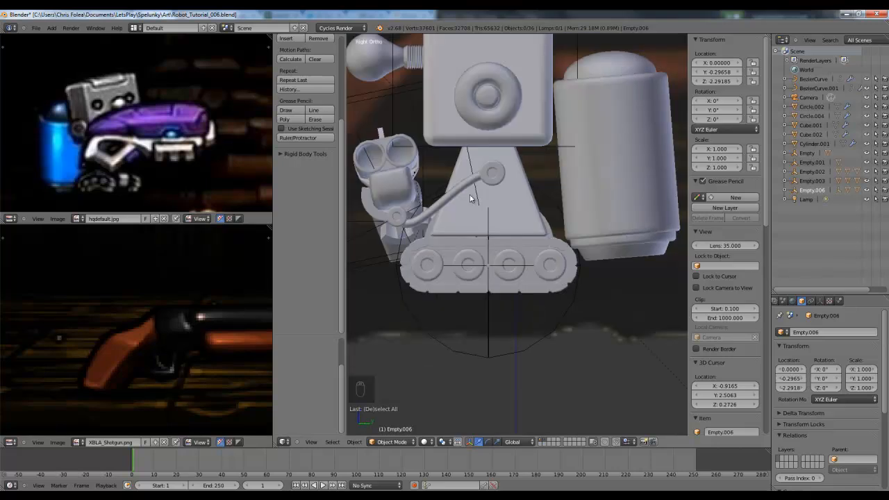
# - Add a cone empty in wireframe side view, clear its location and move it onto the robot's lower body
pyautogui.keyDown('shift'); pyautogui.moveTo(459, 182); pyautogui.dragTo(484, 209, button='middle'); pyautogui.keyUp('shift')
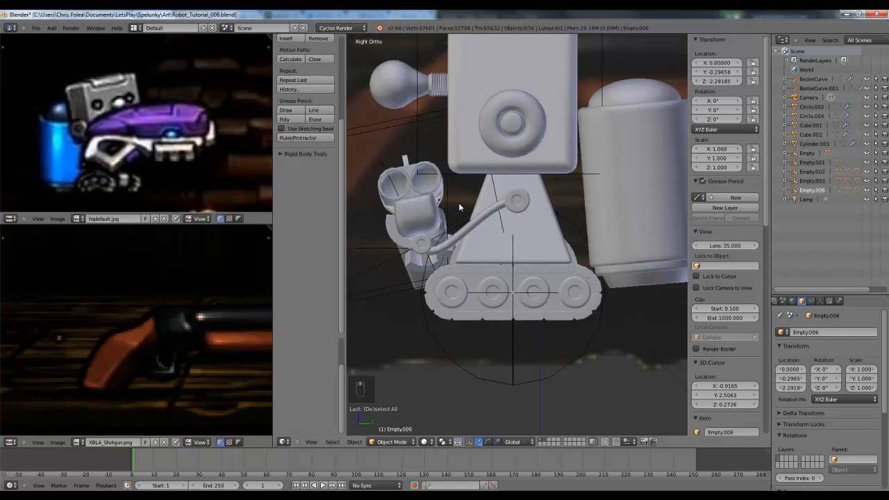
pyautogui.press('z')
pyautogui.press('z')
pyautogui.press('z')
pyautogui.press('z')
pyautogui.hotkey('shift', 'a')
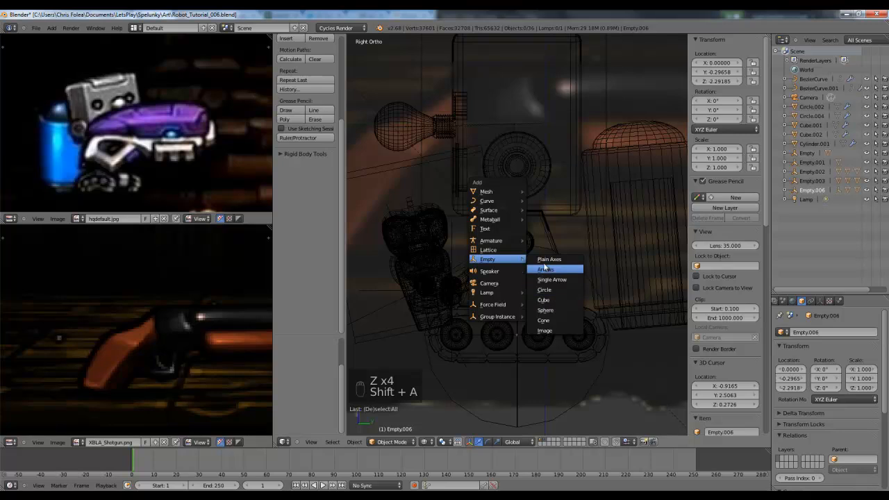
pyautogui.click(545, 322)
pyautogui.scroll(-4, 536, 294)
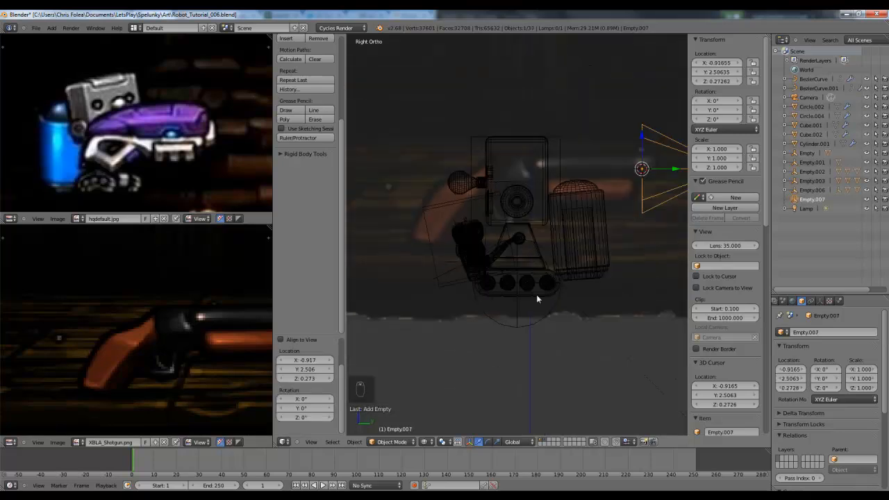
pyautogui.hotkey('alt', 'g')
pyautogui.press('g')
pyautogui.click(568, 253)
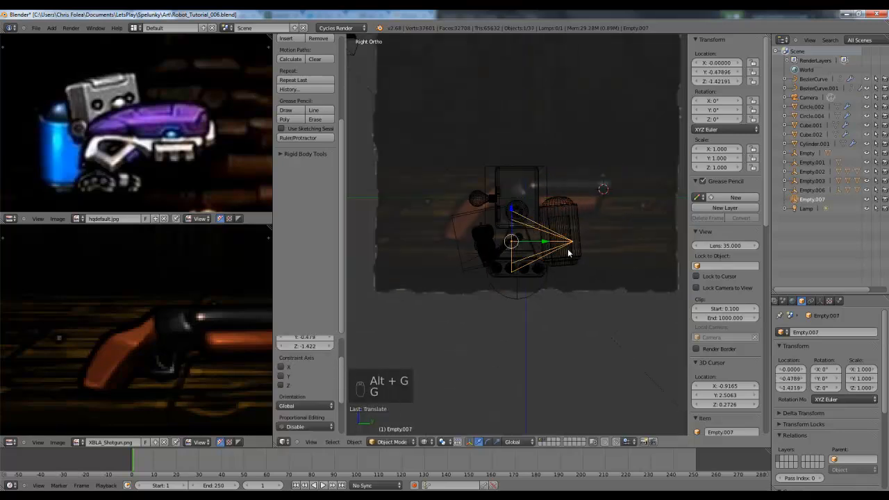
# - Enlarge the cone empty's display size to 2.29 and centre it on the robot at about Y -0.299, Z -1.475
pyautogui.click(821, 300)
pyautogui.moveTo(826, 354); pyautogui.dragTo(866, 354)
pyautogui.press('g')
pyautogui.press('g')
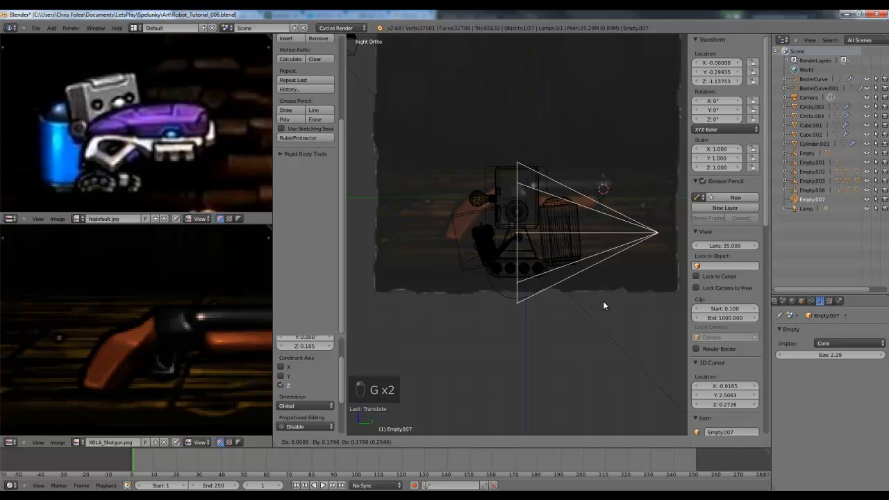
pyautogui.click(603, 301)
pyautogui.scroll(3, 568, 311)
pyautogui.press('g')
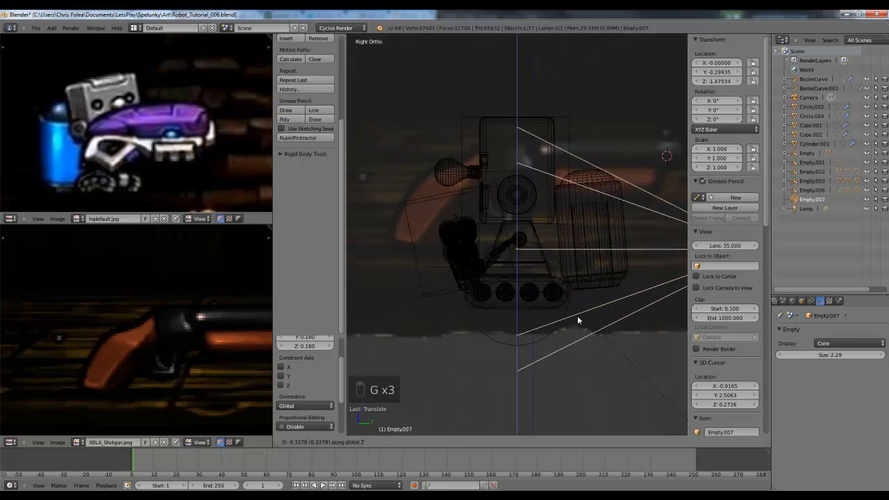
pyautogui.click(578, 315)
pyautogui.keyDown('shift'); pyautogui.moveTo(573, 301); pyautogui.dragTo(538, 313, button='middle'); pyautogui.keyUp('shift')
pyautogui.press('a')
# - Parent the head, gun, arm and sphere empties to the cone empty
pyautogui.keyDown('shift'); pyautogui.moveTo(613, 243); pyautogui.dragTo(595, 279, button='middle'); pyautogui.keyUp('shift')
pyautogui.scroll(-1, 546, 265)
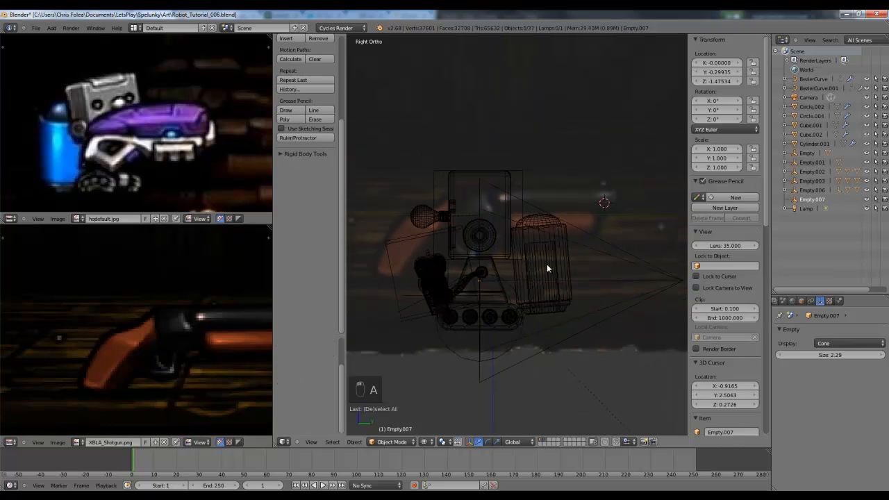
pyautogui.moveTo(524, 183); pyautogui.dragTo(549, 181, button='right')
pyautogui.rightClick(547, 181)
pyautogui.keyDown('shift'); pyautogui.moveTo(438, 268); pyautogui.dragTo(478, 253, button='middle'); pyautogui.keyUp('shift')
pyautogui.keyDown('shift'); pyautogui.rightClick(423, 214); pyautogui.keyUp('shift')
pyautogui.keyDown('shift'); pyautogui.rightClick(450, 281); pyautogui.keyUp('shift')
pyautogui.moveTo(450, 281); pyautogui.dragTo(445, 299, button='middle')
pyautogui.keyDown('shift'); pyautogui.rightClick(445, 298); pyautogui.keyUp('shift')
pyautogui.keyDown('shift'); pyautogui.rightClick(493, 336); pyautogui.keyUp('shift')
pyautogui.moveTo(491, 331); pyautogui.dragTo(611, 331, button='middle')
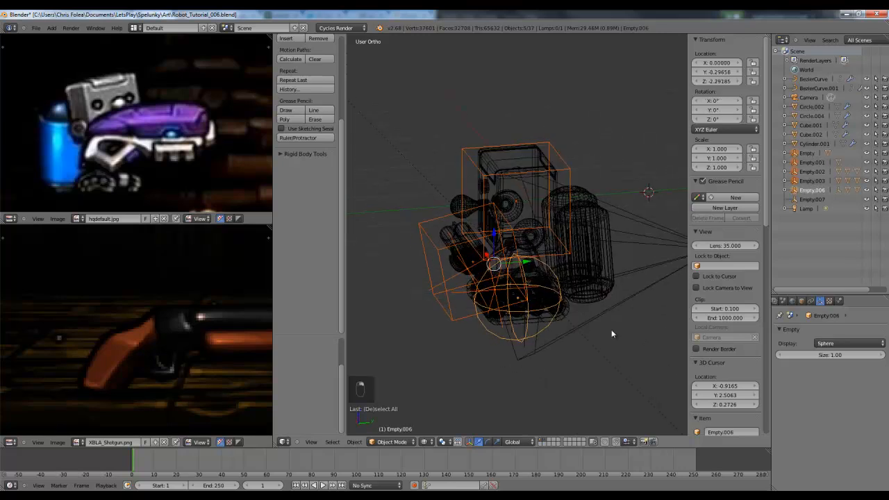
pyautogui.keyDown('shift'); pyautogui.rightClick(594, 322); pyautogui.keyUp('shift')
pyautogui.hotkey('ctrl', 'p')
pyautogui.click(593, 321)
pyautogui.press('a')
# - Test-move and test-rotate the cone empty in side view, cancelling each transform
pyautogui.rightClick(593, 321)
pyautogui.press('KP_3')
pyautogui.press('g')
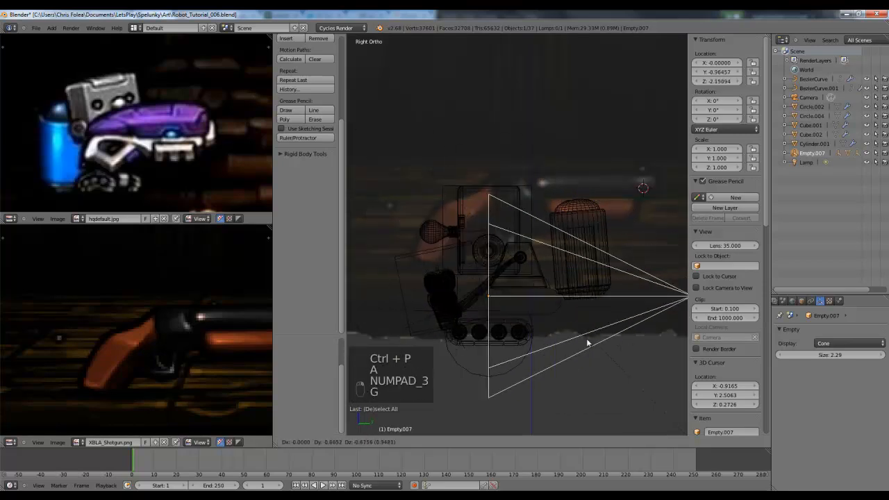
pyautogui.press('r')
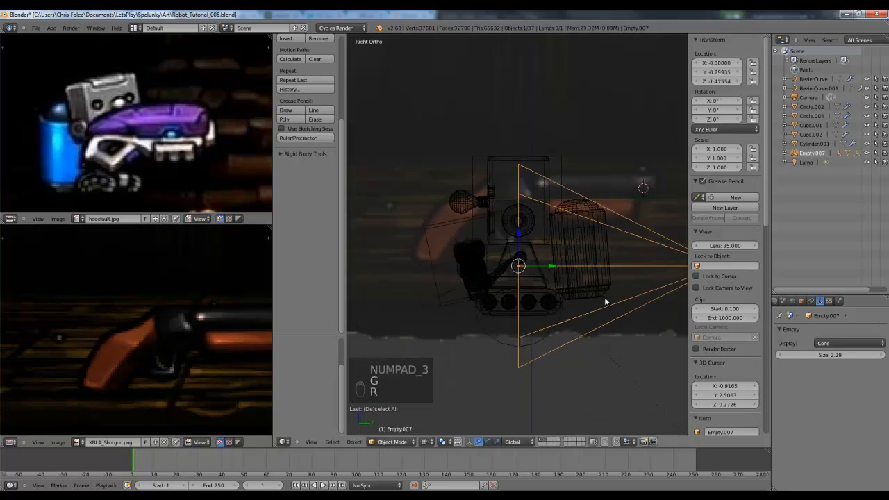
pyautogui.press('g')
pyautogui.click(548, 298)
# - Parent the tapered torso and the remaining body meshes around it to the cone empty
pyautogui.scroll(4, 548, 298)
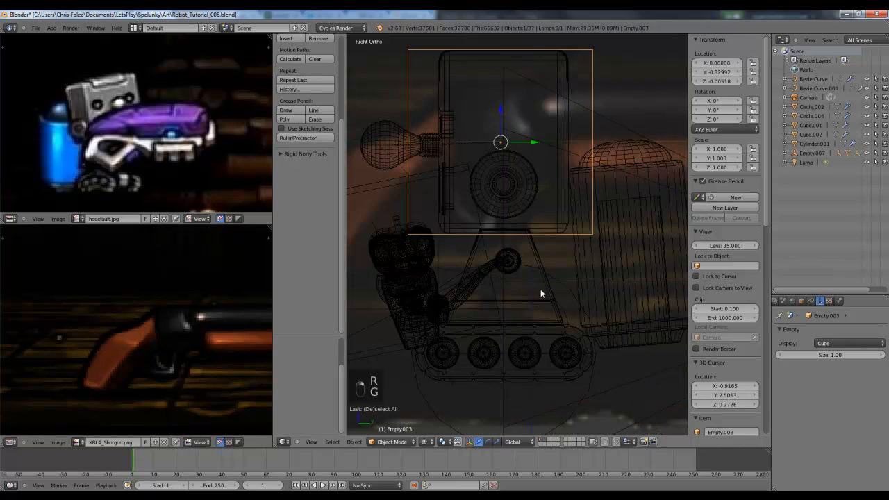
pyautogui.rightClick(532, 275)
pyautogui.moveTo(510, 249)
pyautogui.mouseDown(button='middle')
pyautogui.moveTo(559, 277)
pyautogui.moveTo(536, 313)
pyautogui.moveTo(546, 284)
pyautogui.moveTo(489, 238)
pyautogui.moveTo(528, 332)
pyautogui.moveTo(576, 348)
pyautogui.mouseUp(button='middle')
pyautogui.press('z')
pyautogui.press('z')
pyautogui.rightClick(569, 254)
pyautogui.press('z')
pyautogui.press('z')
pyautogui.press('z')
pyautogui.keyDown('shift'); pyautogui.rightClick(528, 298); pyautogui.keyUp('shift')
pyautogui.press('z')
pyautogui.scroll(-4, 528, 298)
pyautogui.press('z')
pyautogui.keyDown('shift'); pyautogui.rightClick(573, 335); pyautogui.keyUp('shift')
pyautogui.hotkey('ctrl', 'p')
pyautogui.click(572, 336)
pyautogui.press('a')
# - Test-move the cone empty to check the newly parented body parts, cancelling the move
pyautogui.rightClick(572, 335)
pyautogui.press('g')
pyautogui.rightClick(506, 339)
# - Parent both curved arm tubes to the cone empty
pyautogui.moveTo(505, 340); pyautogui.dragTo(519, 314, button='middle')
pyautogui.scroll(3, 490, 288)
pyautogui.press('z')
pyautogui.rightClick(476, 292)
pyautogui.rightClick(476, 292)
pyautogui.keyDown('shift'); pyautogui.rightClick(527, 306); pyautogui.keyUp('shift')
pyautogui.scroll(-2, 531, 318)
pyautogui.keyDown('shift'); pyautogui.rightClick(637, 382); pyautogui.keyUp('shift')
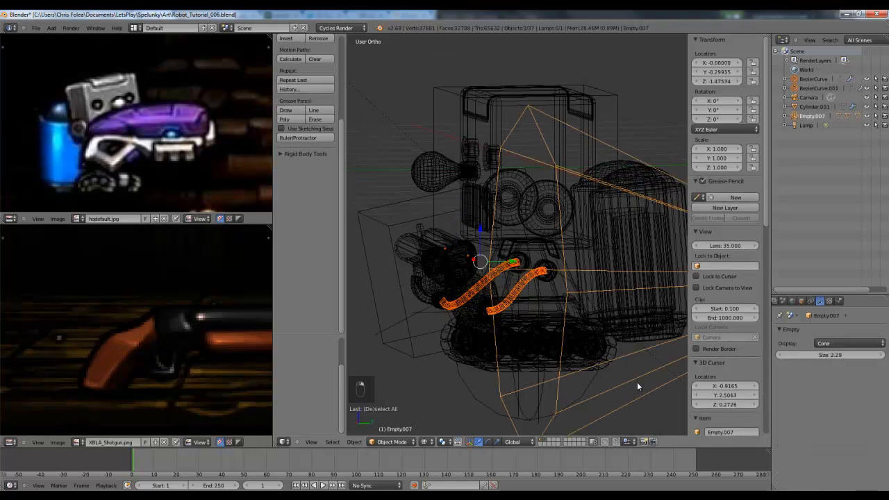
pyautogui.hotkey('ctrl', 'p')
pyautogui.click(637, 382)
pyautogui.press('a')
# - Test-move the cone empty to check the arm tubes' attachment, cancelling the move
pyautogui.rightClick(637, 382)
pyautogui.press('g')
pyautogui.rightClick(530, 338)
# - Parent the large canister behind the robot's body to the cone empty in side view
pyautogui.press('KP_3')
pyautogui.press('KP_3')
pyautogui.press('KP_3')
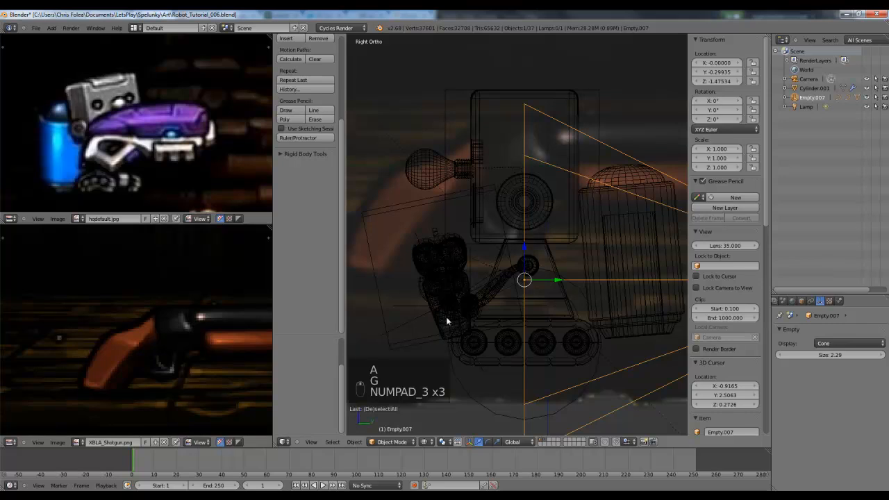
pyautogui.keyDown('shift'); pyautogui.moveTo(447, 322); pyautogui.dragTo(368, 331, button='middle'); pyautogui.keyUp('shift')
pyautogui.scroll(-2, 447, 321)
pyautogui.rightClick(565, 258)
pyautogui.keyDown('shift'); pyautogui.rightClick(596, 275); pyautogui.keyUp('shift')
pyautogui.hotkey('ctrl', 'p')
pyautogui.click(596, 275)
pyautogui.press('a')
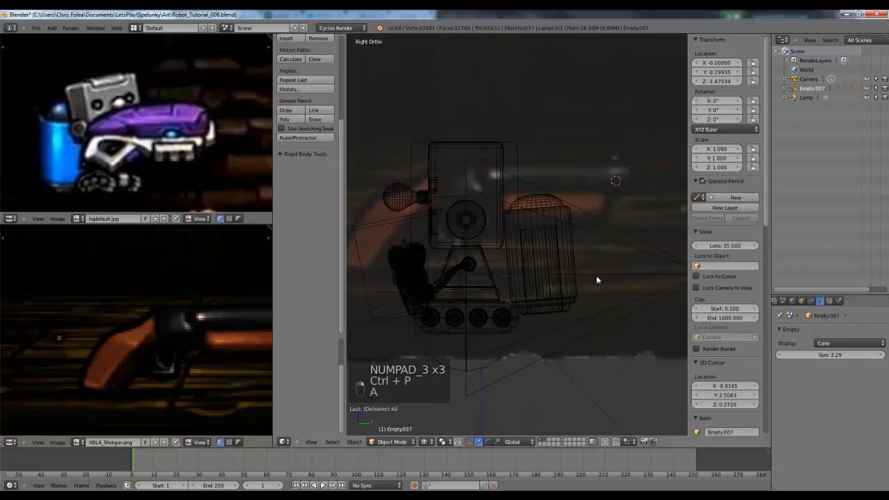
# - Test-move the cone empty with the canister attached, cancelling the move
pyautogui.rightClick(596, 275)
pyautogui.press('g')
pyautogui.rightClick(548, 279)
# - Return the model to solid shading and save the file
pyautogui.moveTo(548, 280)
pyautogui.mouseDown(button='middle')
pyautogui.moveTo(559, 222)
pyautogui.moveTo(563, 320)
pyautogui.moveTo(580, 324)
pyautogui.mouseUp(button='middle')
pyautogui.press('z')
pyautogui.hotkey('ctrl', 's')
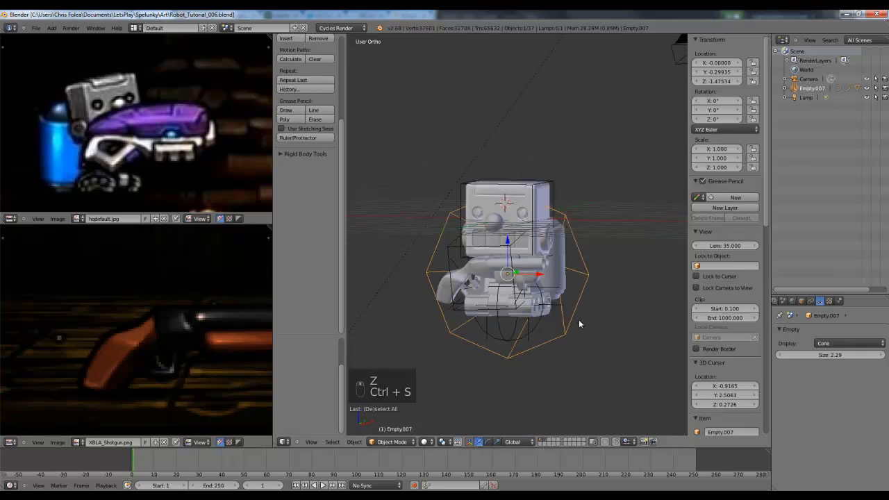
# - Try tilting the head's cube empty backward about 22° and repositioning it over the body in side view
pyautogui.press('KP_3')
pyautogui.press('z')
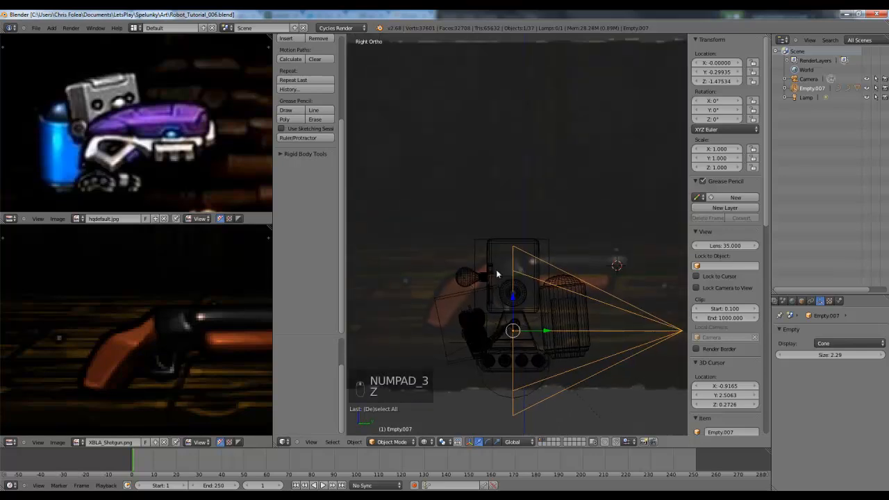
pyautogui.rightClick(571, 248)
pyautogui.press('r')
pyautogui.click(605, 250)
pyautogui.press('g')
pyautogui.click(636, 244)
pyautogui.press('r')
pyautogui.click(648, 255)
pyautogui.press('g')
pyautogui.click(650, 255)
pyautogui.press('r')
pyautogui.click(655, 246)
pyautogui.press('g')
pyautogui.click(656, 247)
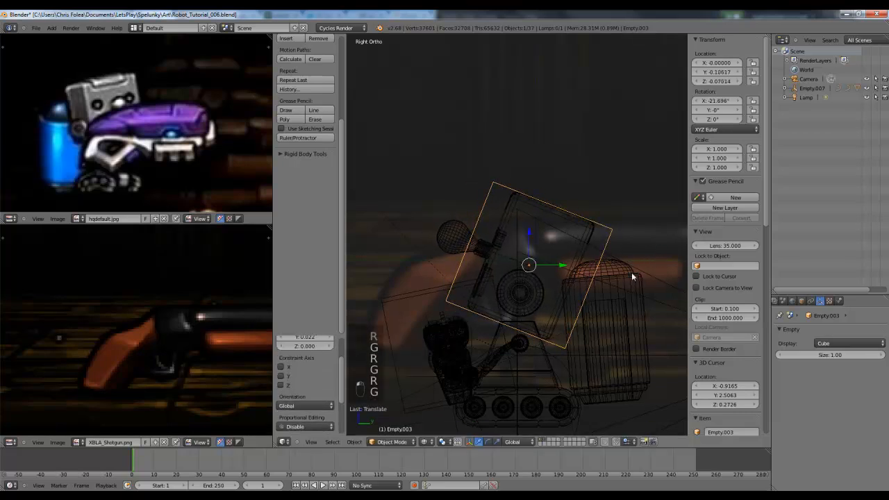
# - Try tilting the track empty beneath the shotgun's grip about 26° on X and lowering it slightly in side view
pyautogui.scroll(2, 478, 318)
pyautogui.press('z')
pyautogui.press('z')
pyautogui.moveTo(473, 378)
pyautogui.keyDown('shift'); pyautogui.mouseDown(button='middle')
pyautogui.moveTo(521, 319)
pyautogui.moveTo(582, 320)
pyautogui.mouseUp(button='middle'); pyautogui.keyUp('shift')
pyautogui.rightClick(521, 319)
pyautogui.rightClick(519, 319)
pyautogui.rightClick(442, 339)
pyautogui.press('KP_3')
pyautogui.press('KP_2')
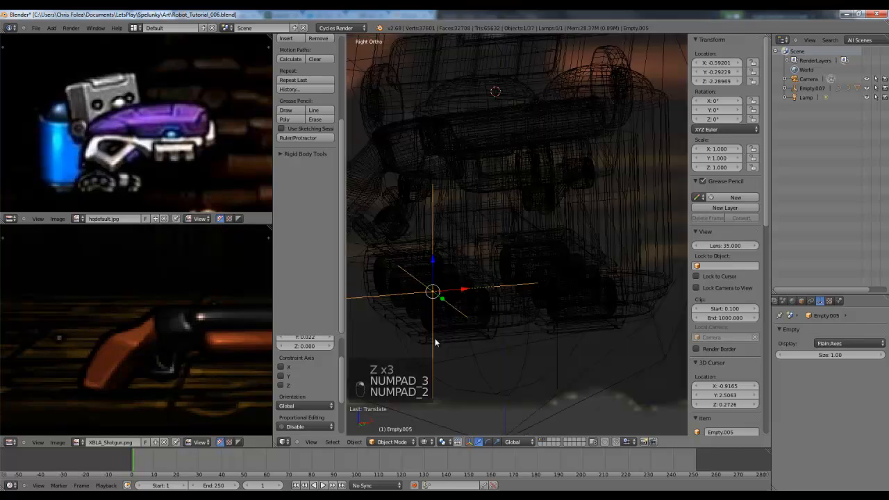
pyautogui.press('KP_3')
pyautogui.press('z')
pyautogui.press('z')
pyautogui.press('z')
pyautogui.press('r')
pyautogui.press('g')
pyautogui.press('r')
pyautogui.click(638, 304)
pyautogui.press('g')
pyautogui.click(640, 306)
pyautogui.press('r')
pyautogui.click(640, 312)
pyautogui.press('g')
pyautogui.click(638, 297)
pyautogui.press('z')
# - Try moving and turning both track empties with free rotation in front view
pyautogui.press('KP_0')
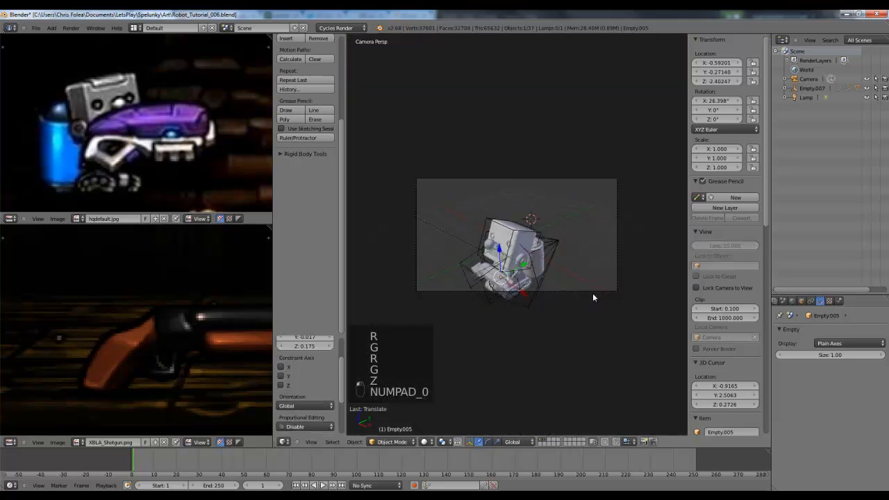
pyautogui.scroll(3, 545, 309)
pyautogui.press('KP_1')
pyautogui.press('g')
pyautogui.click(543, 315)
pyautogui.press('r')
pyautogui.press('r')
pyautogui.click(523, 321)
pyautogui.scroll(-3, 523, 321)
pyautogui.rightClick(543, 299)
pyautogui.press('r')
pyautogui.press('r')
pyautogui.click(557, 306)
# - Try refining the position and rotation of the track empty beneath the shotgun's grip, including a move along Z
pyautogui.rightClick(477, 311)
pyautogui.press('g')
pyautogui.click(474, 311)
pyautogui.press('r')
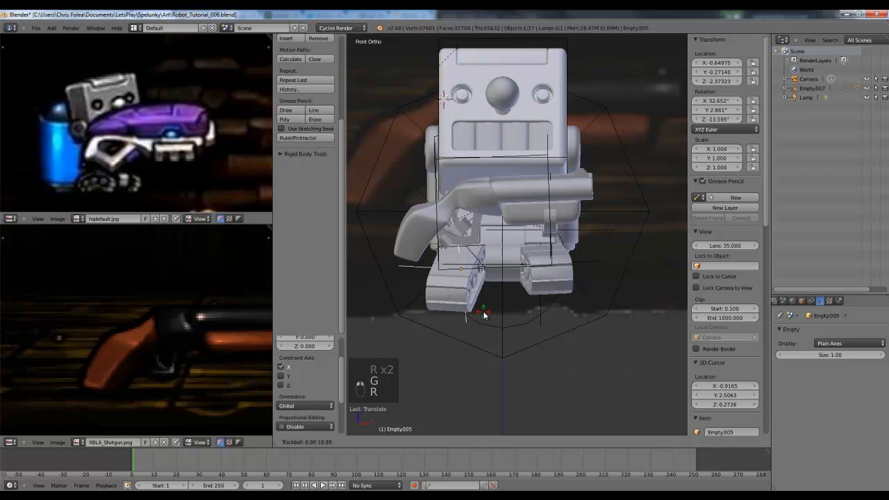
pyautogui.click(485, 312)
pyautogui.press('g')
pyautogui.click(488, 311)
pyautogui.moveTo(489, 310)
pyautogui.mouseDown(button='middle')
pyautogui.moveTo(515, 291)
pyautogui.moveTo(604, 313)
pyautogui.moveTo(509, 307)
pyautogui.moveTo(454, 315)
pyautogui.moveTo(481, 315)
pyautogui.mouseUp(button='middle')
pyautogui.press('g')
pyautogui.press('z')
pyautogui.click(599, 315)
# - Save the scene as a new version named Robot_Tutorial_007.blend
pyautogui.hotkey('ctrl', 'shift', 's')
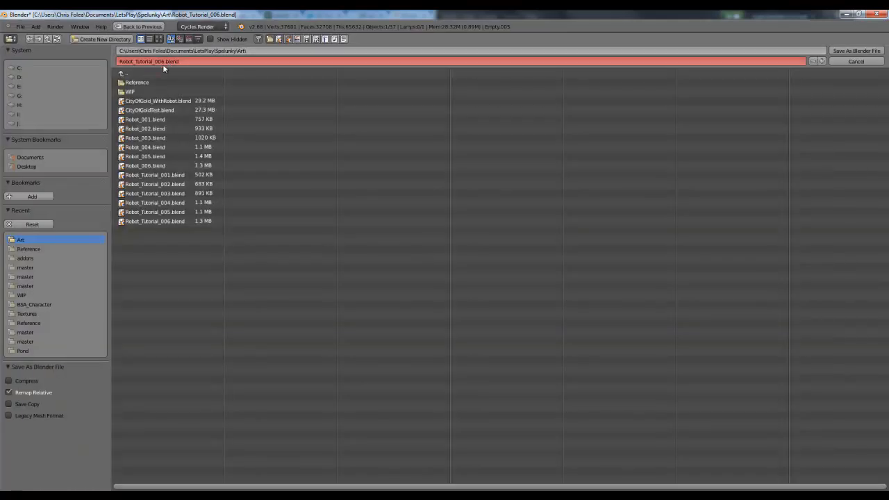
pyautogui.click(162, 62)
pyautogui.press('Return')
# - Undo all the posing edits on the track empties and the head empty
pyautogui.hotkey('ctrl', 'z')
pyautogui.hotkey('ctrl', 'z')
pyautogui.hotkey('ctrl', 'z')
pyautogui.hotkey('ctrl', 'z')
pyautogui.hotkey('ctrl', 'z')
pyautogui.hotkey('ctrl', 'z')
pyautogui.hotkey('ctrl', 'z')
pyautogui.hotkey('ctrl', 'z')
pyautogui.hotkey('ctrl', 'z')
pyautogui.hotkey('ctrl', 'z')
pyautogui.hotkey('ctrl', 'z')
pyautogui.hotkey('ctrl', 'z')
pyautogui.hotkey('ctrl', 'z')
pyautogui.hotkey('ctrl', 'z')
pyautogui.hotkey('ctrl', 'z')
pyautogui.hotkey('ctrl', 'z')
pyautogui.hotkey('ctrl', 'z')
pyautogui.hotkey('ctrl', 'z')
pyautogui.hotkey('ctrl', 'z')
pyautogui.hotkey('ctrl', 'z')
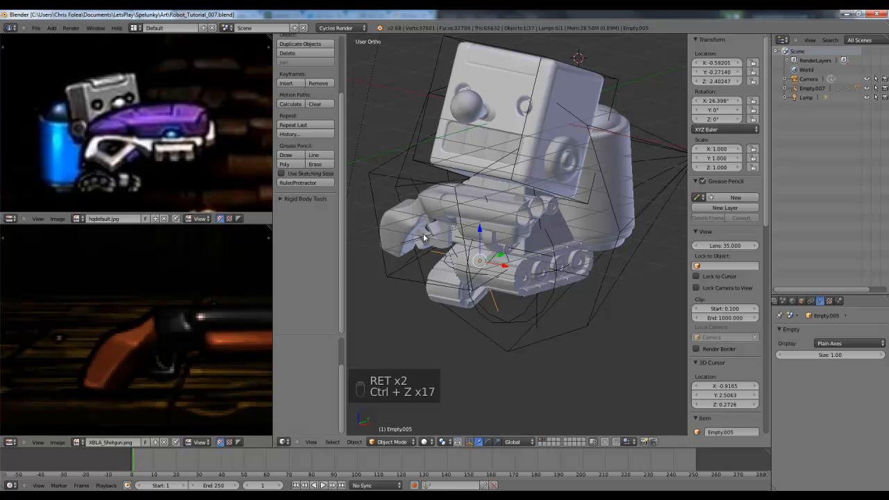
pyautogui.hotkey('ctrl', 'z')
pyautogui.hotkey('ctrl', 'z')
pyautogui.hotkey('ctrl', 'z')
pyautogui.hotkey('ctrl', 'z')
pyautogui.hotkey('ctrl', 'z')
pyautogui.hotkey('ctrl', 'z')
pyautogui.hotkey('ctrl', 'z')
pyautogui.hotkey('ctrl', 'z')
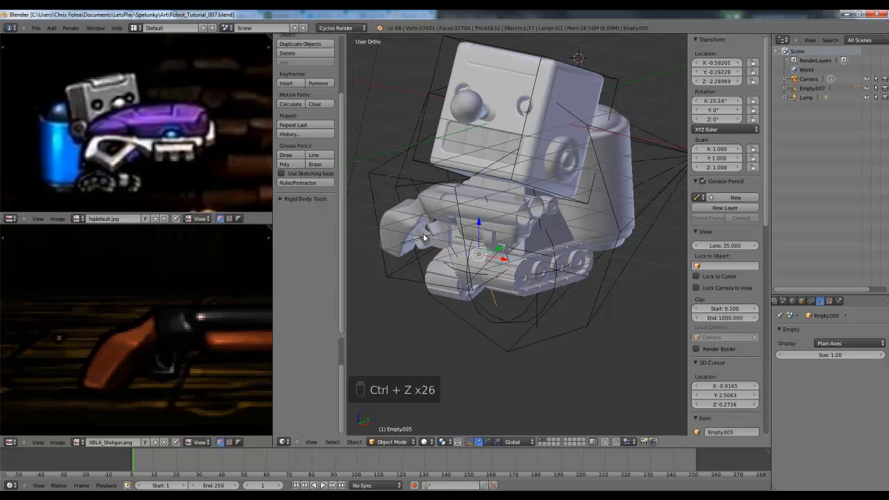
pyautogui.hotkey('ctrl', 'z')
pyautogui.hotkey('ctrl', 'z')
pyautogui.hotkey('ctrl', 'z')
pyautogui.hotkey('ctrl', 'z')
pyautogui.hotkey('ctrl', 'z')
pyautogui.hotkey('ctrl', 'z')
pyautogui.hotkey('ctrl', 'z')
pyautogui.hotkey('ctrl', 'z')
pyautogui.hotkey('ctrl', 'z')
pyautogui.hotkey('ctrl', 'z')
pyautogui.hotkey('ctrl', 'z')
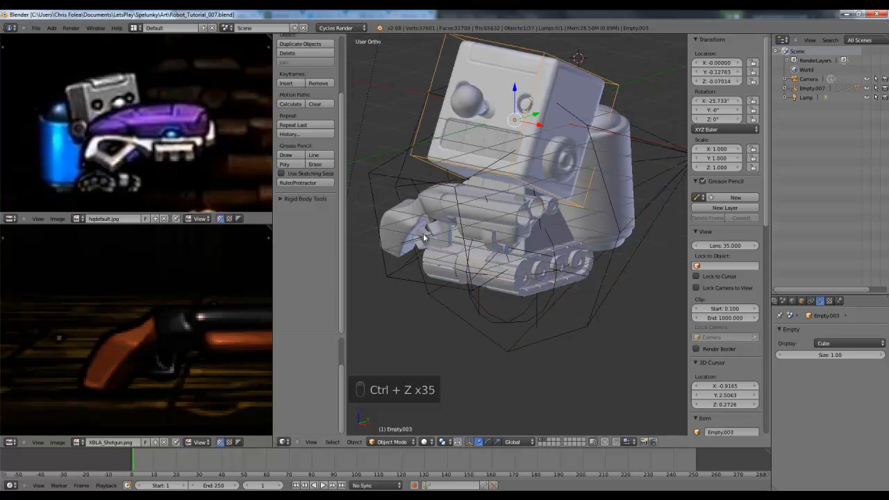
# - Save the unposed robot over Robot_Tutorial_007.blend and save another version as Robot_Tutorial_008.blend
pyautogui.hotkey('ctrl', 's')
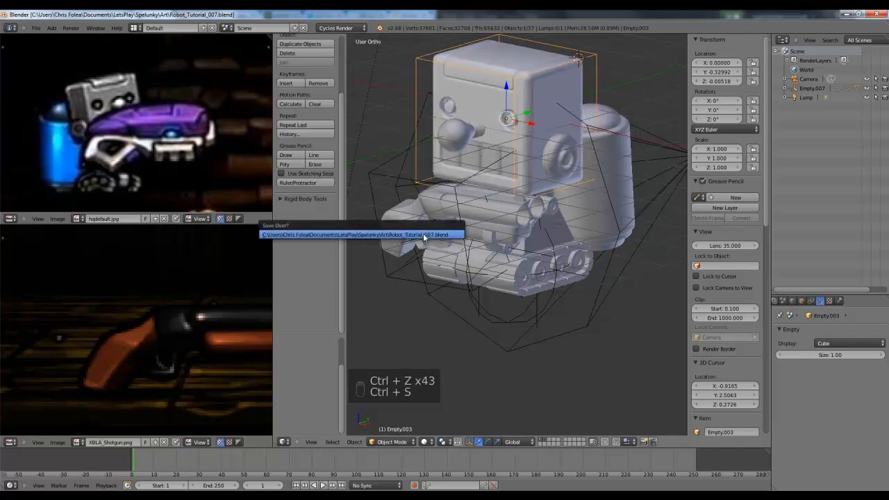
pyautogui.hotkey('ctrl', 'shift', 's')
pyautogui.click(160, 61)
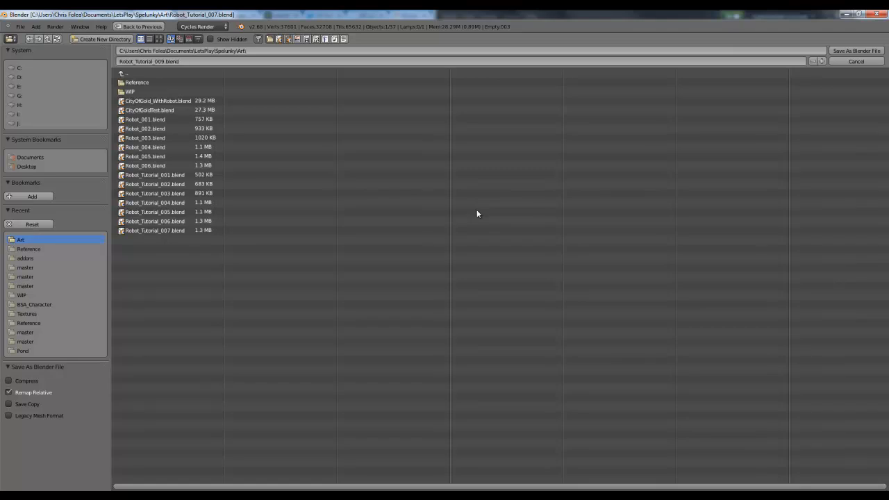
pyautogui.click(160, 61)
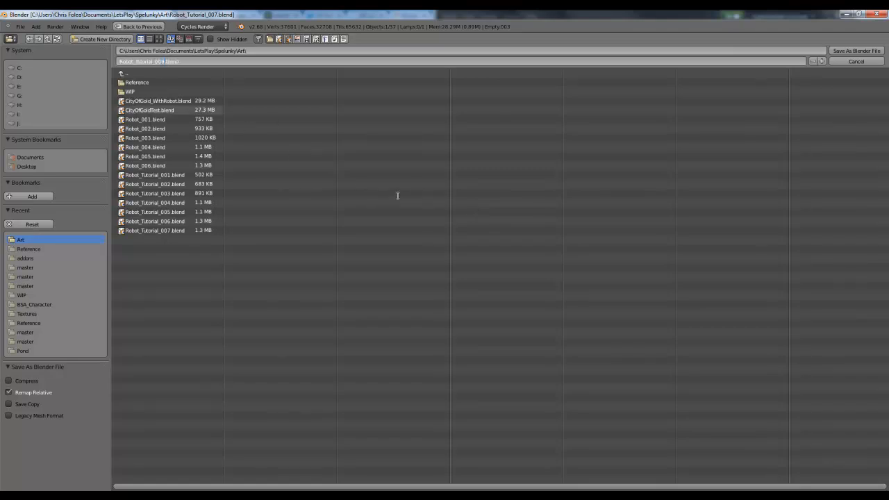
pyautogui.press('Return')
pyautogui.press('Return')
# - Tilt the head's cube empty backward and reposition it over the body in side view
pyautogui.press('KP_1')
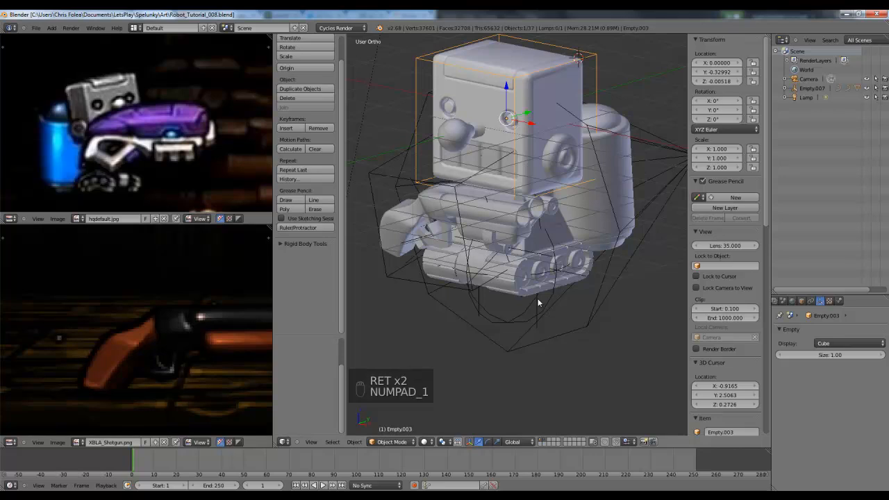
pyautogui.press('KP_3')
pyautogui.press('z')
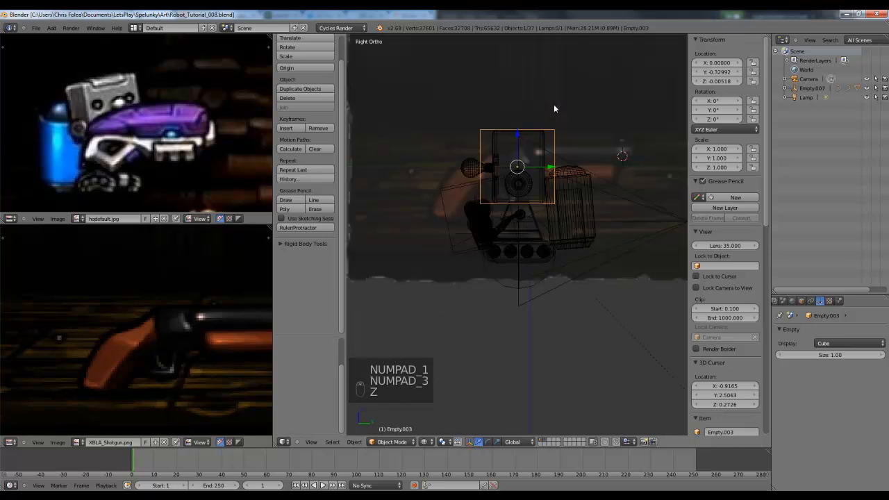
pyautogui.press('r')
pyautogui.press('g')
pyautogui.press('r')
pyautogui.press('g')
pyautogui.click(642, 195)
# - Rotate the master cone empty in side view so the whole robot leans forward
pyautogui.scroll(-1, 639, 196)
pyautogui.keyDown('shift'); pyautogui.moveTo(630, 197); pyautogui.dragTo(595, 149, button='middle'); pyautogui.keyUp('shift')
pyautogui.rightClick(646, 206)
pyautogui.press('r')
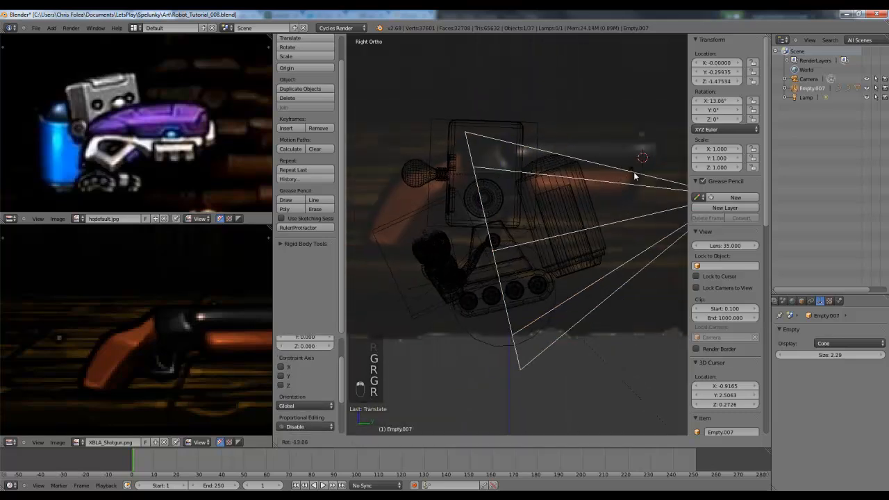
pyautogui.click(617, 160)
# - Rotate the head's cube empty until the head is upright and adjust its position in side view
pyautogui.rightClick(512, 128)
pyautogui.press('r')
pyautogui.click(568, 146)
pyautogui.press('g')
pyautogui.click(570, 149)
# - Rotate the track empty beneath the shotgun's grip to about 21° on X and adjust its tilt in side view
pyautogui.press('z')
pyautogui.moveTo(551, 162); pyautogui.dragTo(500, 284, button='middle')
pyautogui.press('a')
pyautogui.rightClick(500, 284)
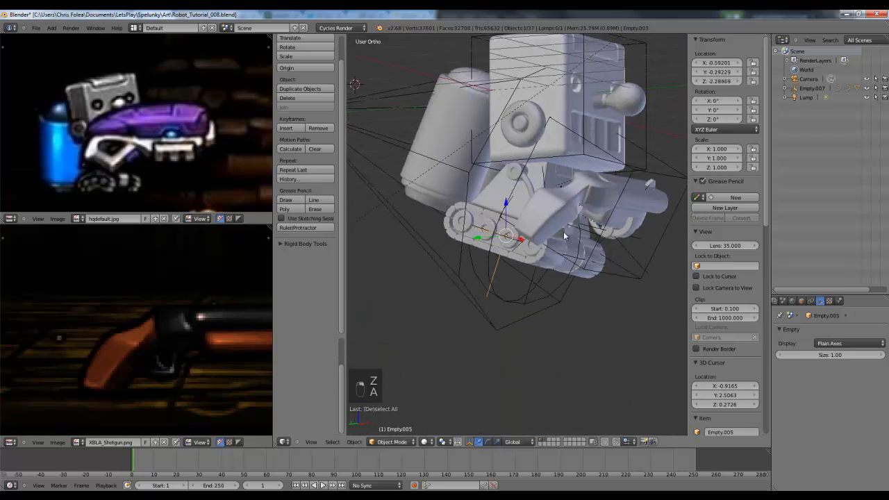
pyautogui.press('r')
pyautogui.press('x')
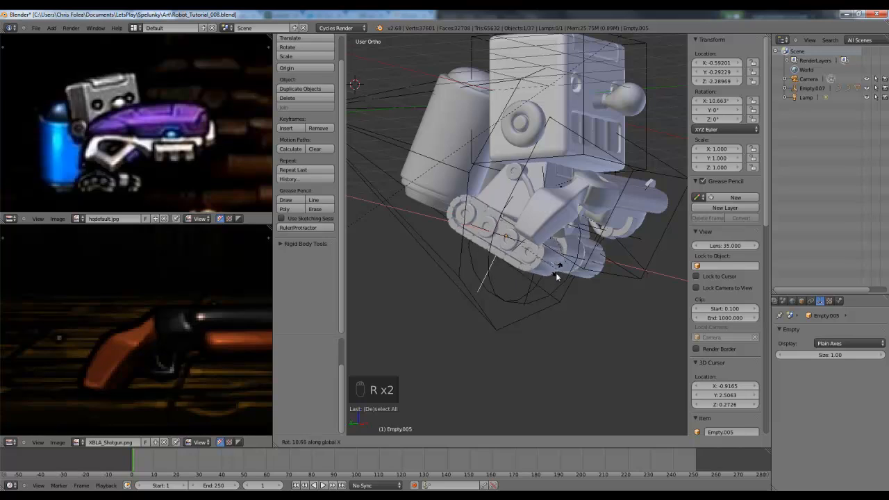
pyautogui.click(552, 280)
pyautogui.press('KP_1')
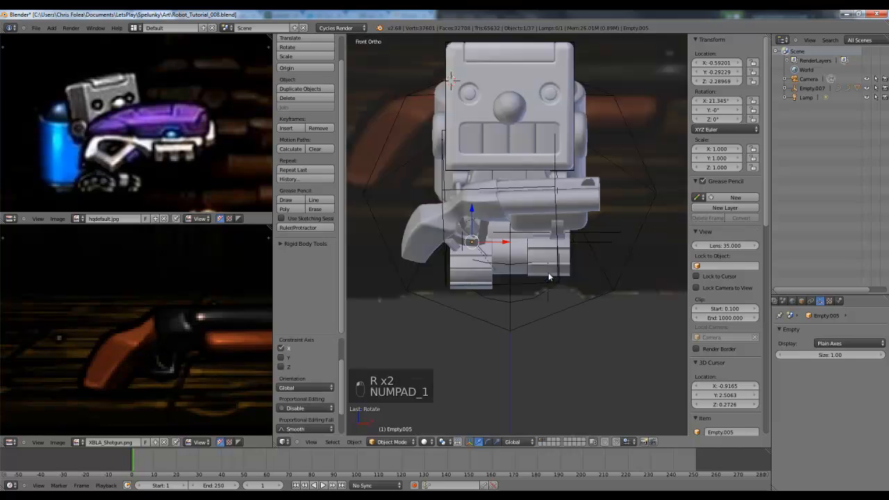
pyautogui.press('KP_3')
pyautogui.press('z')
pyautogui.press('r')
pyautogui.press('z')
# - Rotate the opposite track's empty to about 8.7° on X and lower it slightly in side view
pyautogui.rightClick(527, 236)
pyautogui.press('z')
pyautogui.press('z')
pyautogui.moveTo(552, 245); pyautogui.dragTo(575, 276, button='middle')
pyautogui.rightClick(549, 297)
pyautogui.press('KP_3')
pyautogui.press('r')
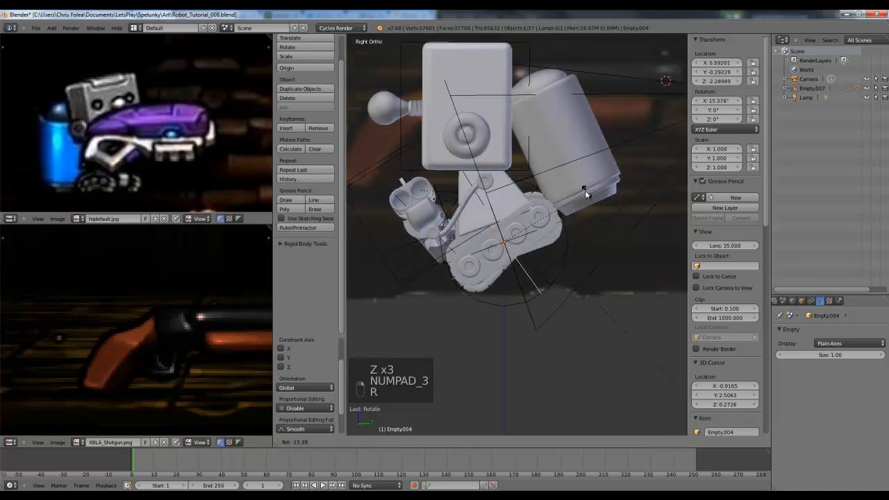
pyautogui.click(584, 207)
pyautogui.press('g')
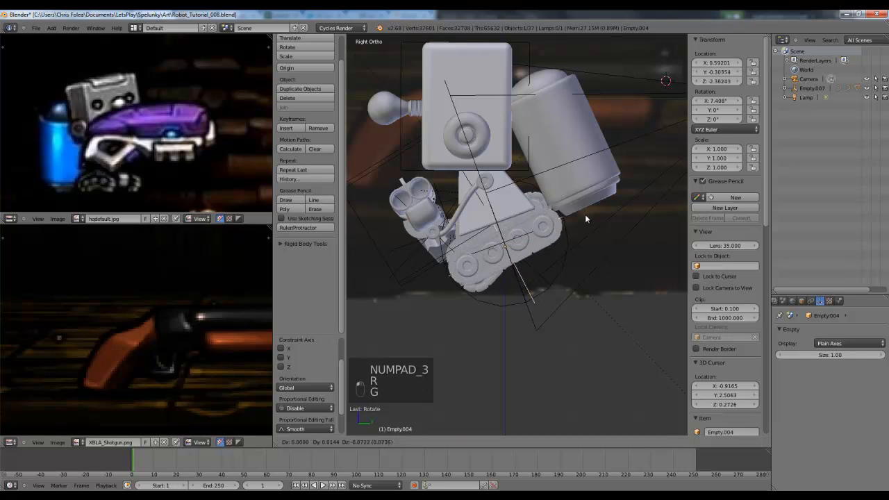
pyautogui.click(585, 214)
pyautogui.press('r')
pyautogui.click(587, 210)
pyautogui.press('g')
pyautogui.click(585, 207)
pyautogui.press('a')
pyautogui.scroll(-4, 585, 207)
pyautogui.moveTo(582, 208); pyautogui.dragTo(664, 230, button='middle')
pyautogui.scroll(3, 540, 275)
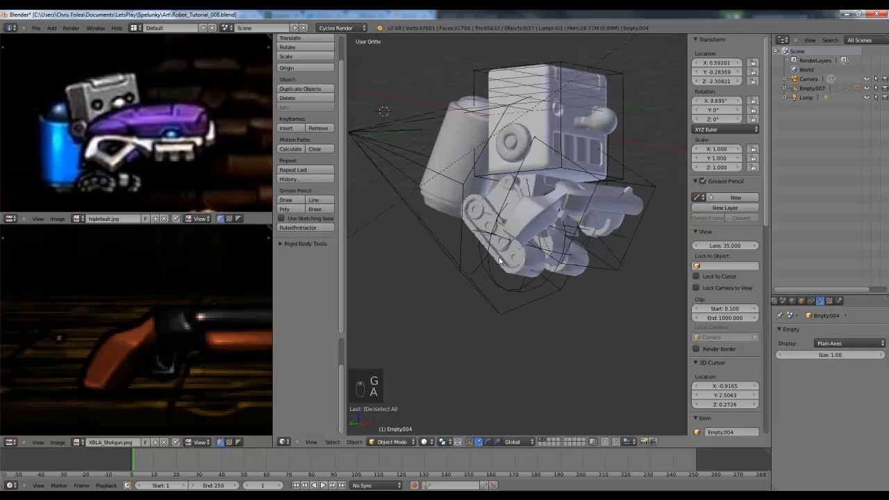
# - Rotate the track empty on the shotgun grip's side to about 35.7° on X and adjust its position in side view
pyautogui.press('KP_3')
pyautogui.press('z')
pyautogui.press('r')
pyautogui.click(561, 229)
pyautogui.press('g')
pyautogui.click(560, 229)
pyautogui.press('z')
pyautogui.press('KP_0')
pyautogui.press('a')
pyautogui.press('a')
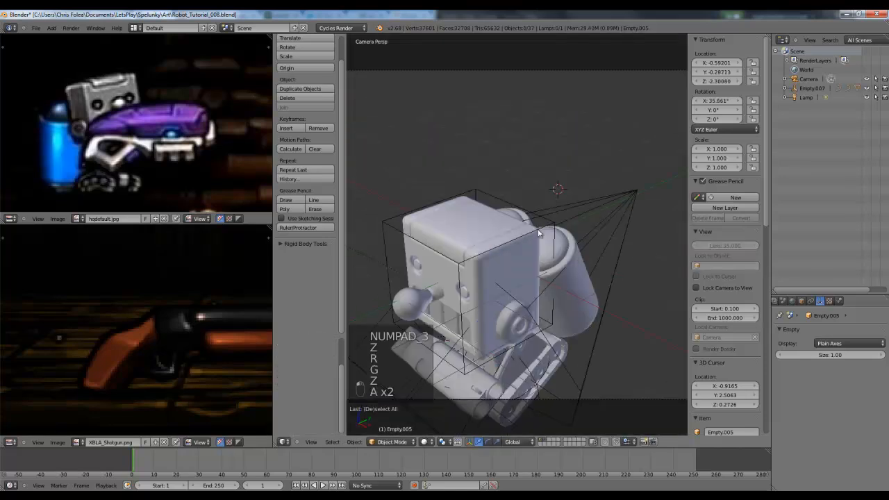
# - Clear the camera's rotation, move it in front of the robot in side view, and tilt it to about 94.9° on X
pyautogui.scroll(-4, 569, 282)
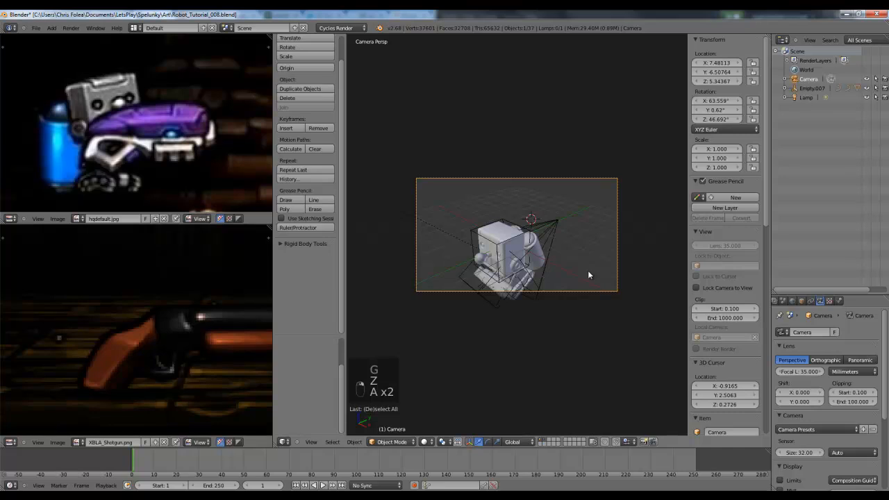
pyautogui.hotkey('alt', 'r')
pyautogui.press('KP_3')
pyautogui.press('KP_5')
pyautogui.scroll(-3, 560, 273)
pyautogui.press('KP_5')
pyautogui.keyDown('shift'); pyautogui.moveTo(526, 244); pyautogui.dragTo(608, 274, button='middle'); pyautogui.keyUp('shift')
pyautogui.press('g')
pyautogui.click(476, 340)
pyautogui.press('r')
pyautogui.click(437, 112)
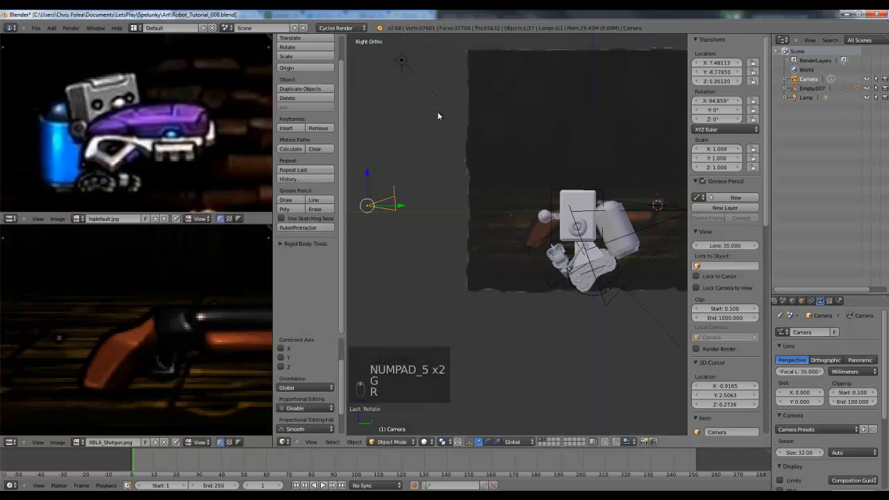
# - Lower the camera in front of the robot and turn it around Z for an angled view of the face
pyautogui.press('g')
pyautogui.click(419, 145)
pyautogui.press('KP_0')
pyautogui.press('g')
pyautogui.press('g')
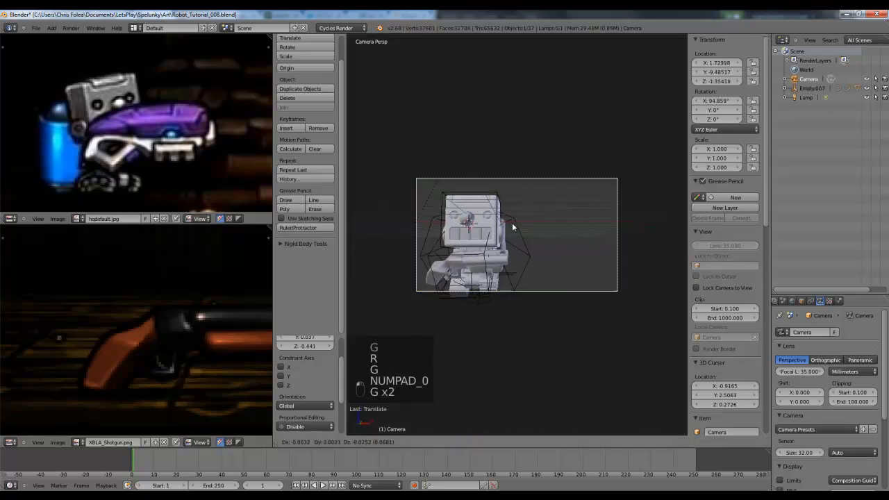
pyautogui.press('g')
pyautogui.press('r')
pyautogui.press('g')
pyautogui.press('r')
pyautogui.press('z')
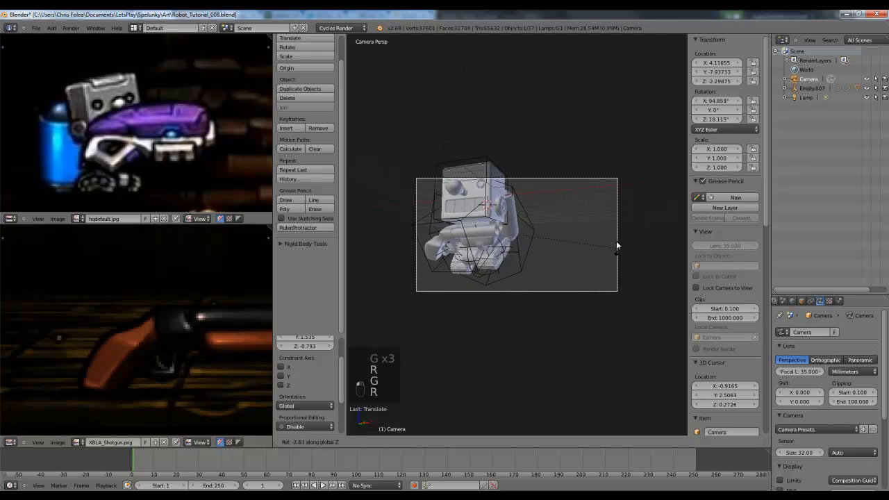
pyautogui.click(619, 254)
# - Shift the camera until the whole robot is centred inside the frame, and save the file over the existing one
pyautogui.press('g')
pyautogui.click(615, 244)
pyautogui.press('g')
pyautogui.press('z')
pyautogui.press('z')
pyautogui.press('g')
pyautogui.press('g')
pyautogui.click(597, 277)
pyautogui.press('g')
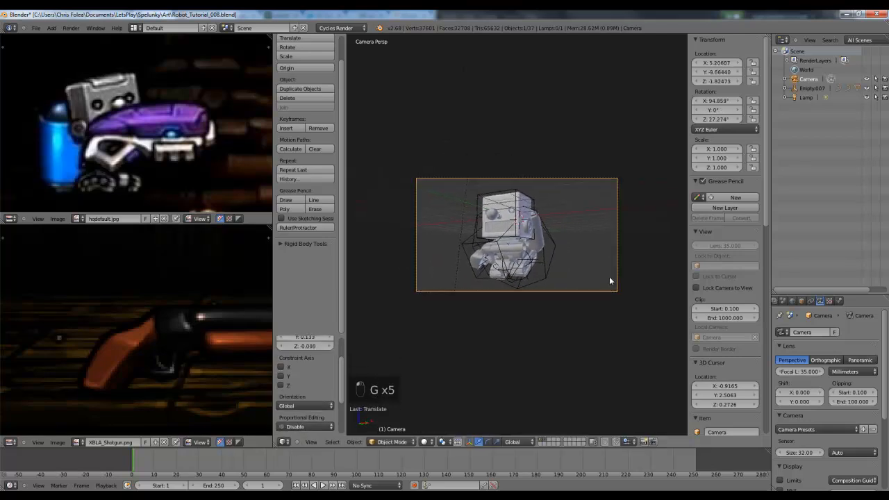
pyautogui.click(524, 213)
pyautogui.hotkey('ctrl', 's')
pyautogui.click(526, 218)
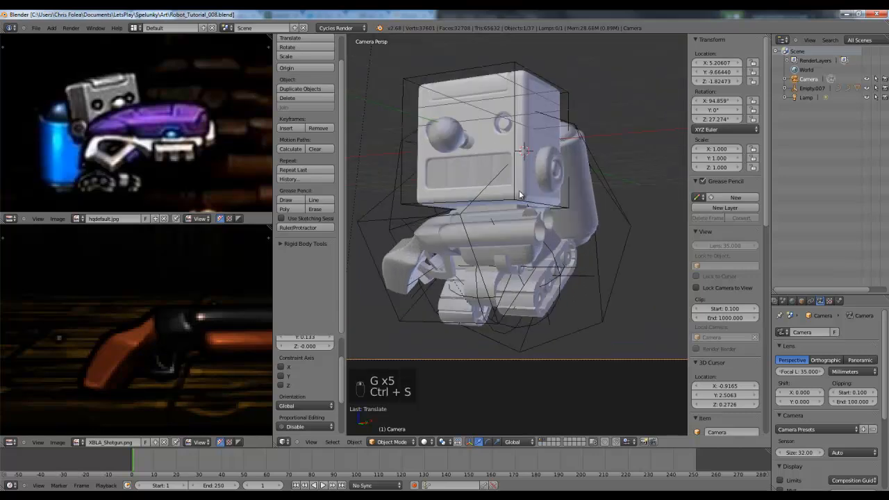
# - Select the robot's head cube, check it in wireframe and solid shading, and save the file
pyautogui.keyDown('shift'); pyautogui.moveTo(538, 95); pyautogui.dragTo(538, 149, button='middle'); pyautogui.keyUp('shift')
pyautogui.scroll(2, 539, 149)
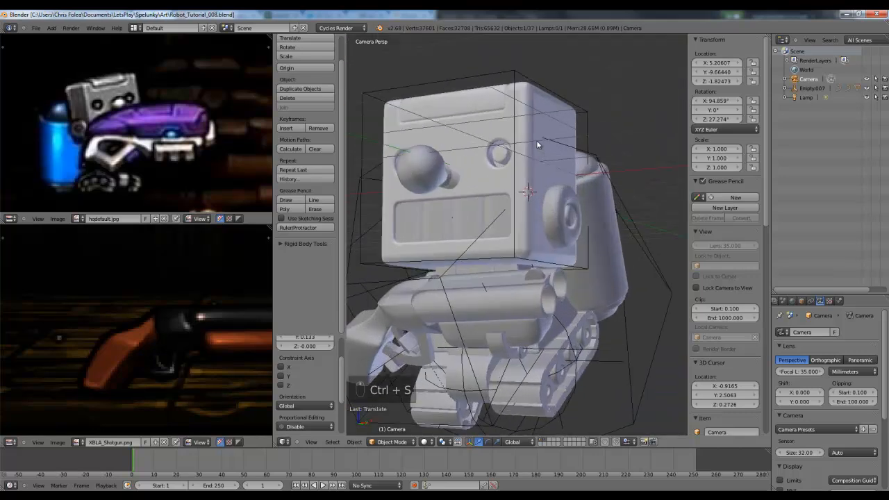
pyautogui.rightClick(546, 113)
pyautogui.press('z')
pyautogui.press('z')
pyautogui.press('z')
pyautogui.press('z')
pyautogui.press('z')
pyautogui.press('z')
pyautogui.scroll(-3, 537, 139)
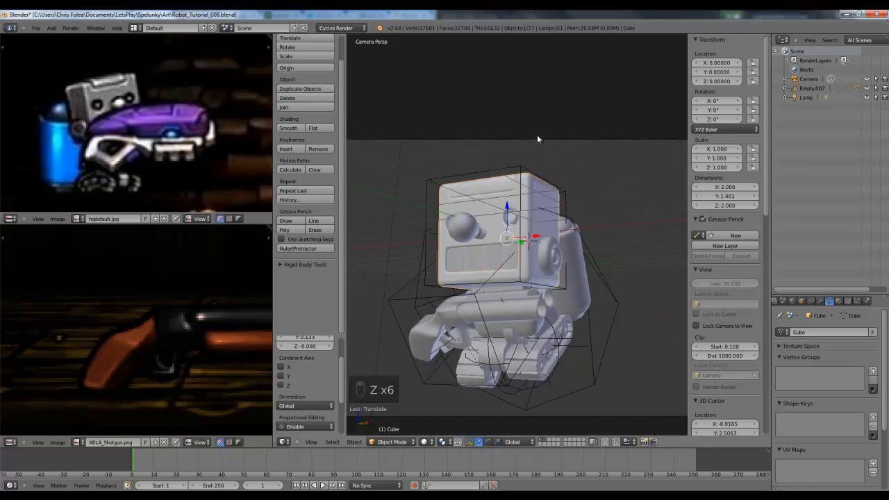
pyautogui.hotkey('ctrl', 's')
pyautogui.click(493, 133)
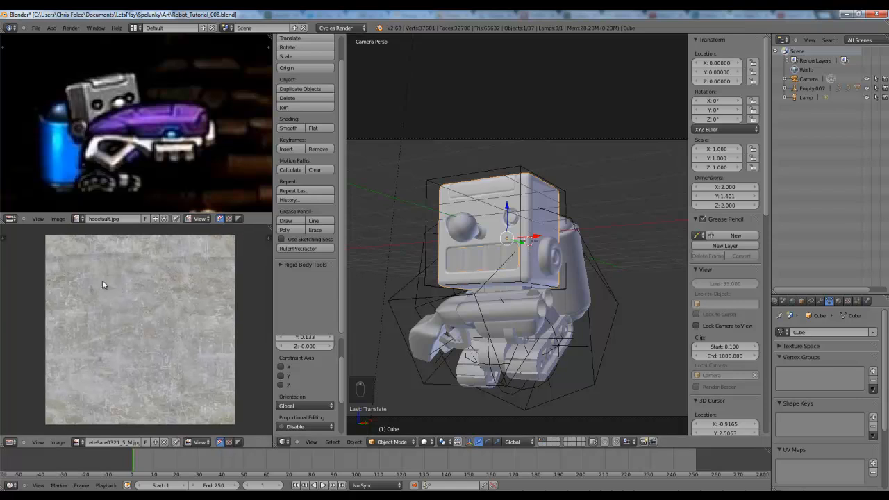
# - Inspect the concrete texture image and turn the hqdefault.jpg reference area into a node editor
pyautogui.scroll(-5, 102, 280)
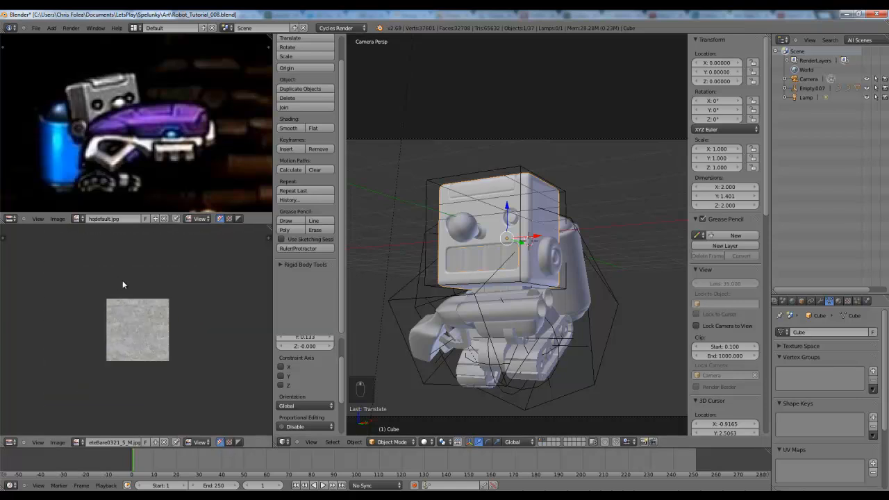
pyautogui.scroll(6, 173, 276)
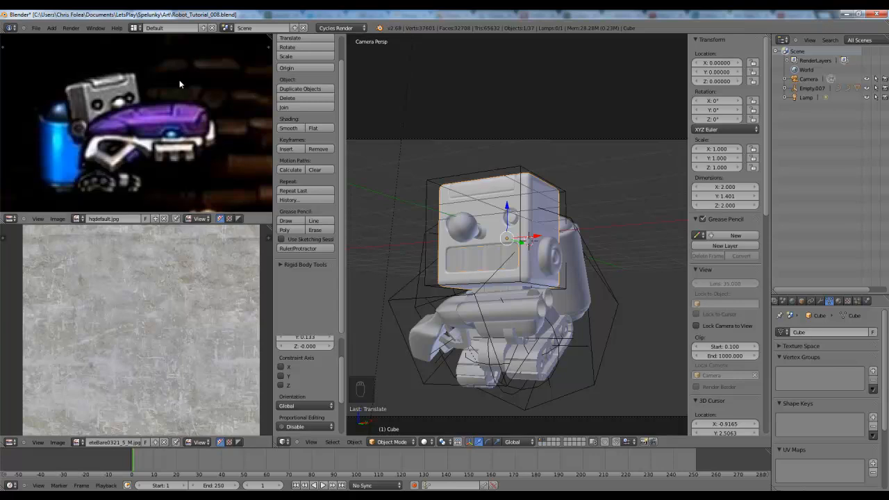
pyautogui.scroll(-4, 58, 202)
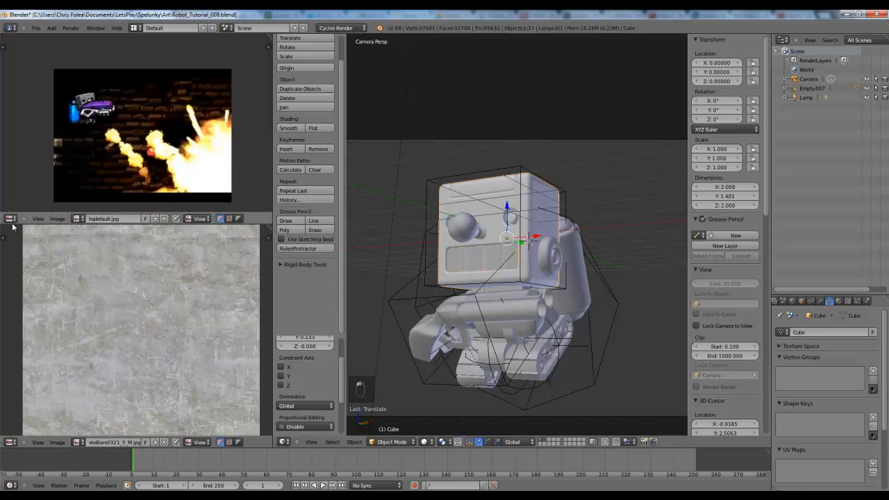
pyautogui.click(11, 219)
pyautogui.click(35, 321)
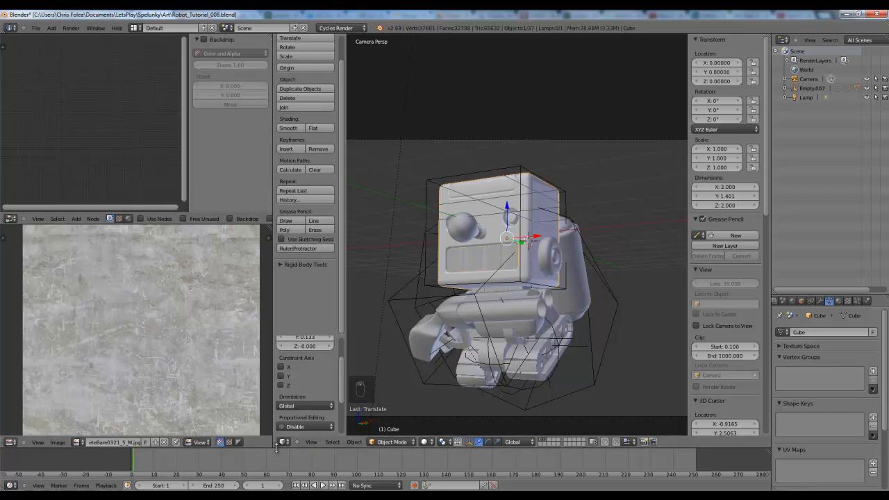
# - Split the 3D view into two stacked views and set the upper one to Rendered shading
pyautogui.moveTo(275, 434); pyautogui.dragTo(277, 212)
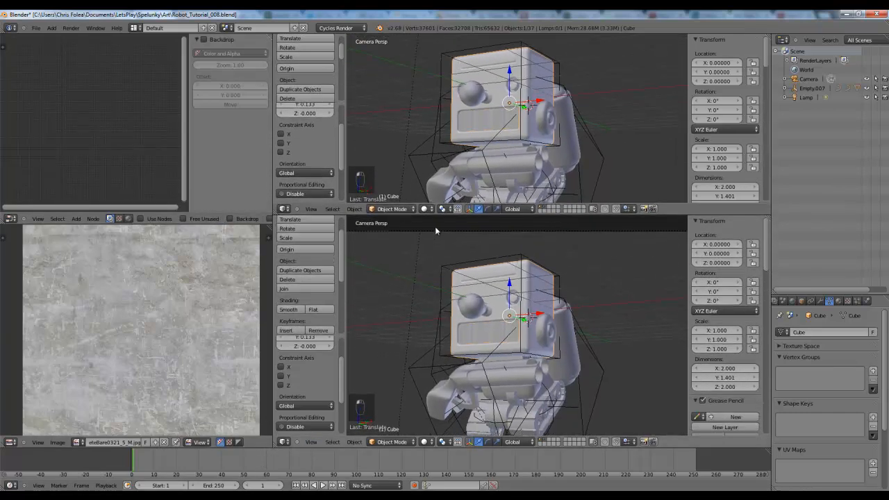
pyautogui.click(423, 208)
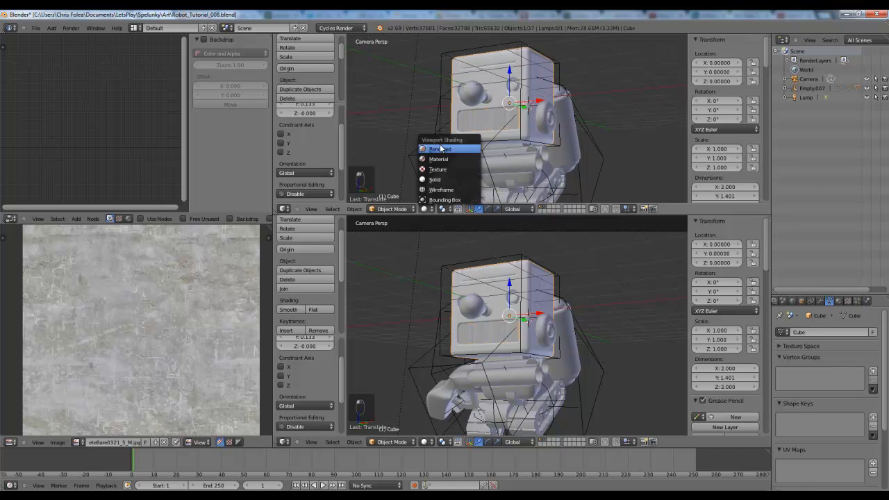
pyautogui.click(440, 149)
pyautogui.scroll(2, 530, 90)
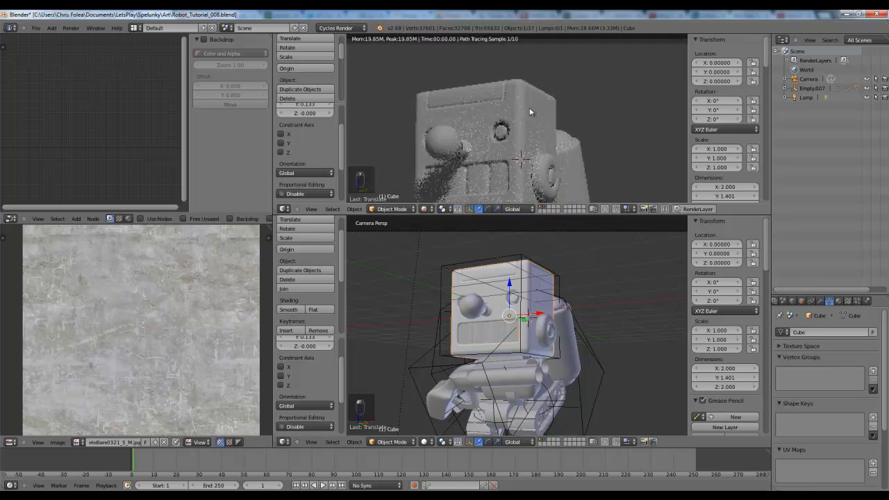
# - Display the head's material nodes with Use Nodes enabled and enlarge the node editor
pyautogui.click(130, 220)
pyautogui.click(195, 219)
pyautogui.moveTo(179, 221); pyautogui.dragTo(99, 222, button='middle')
pyautogui.click(183, 218)
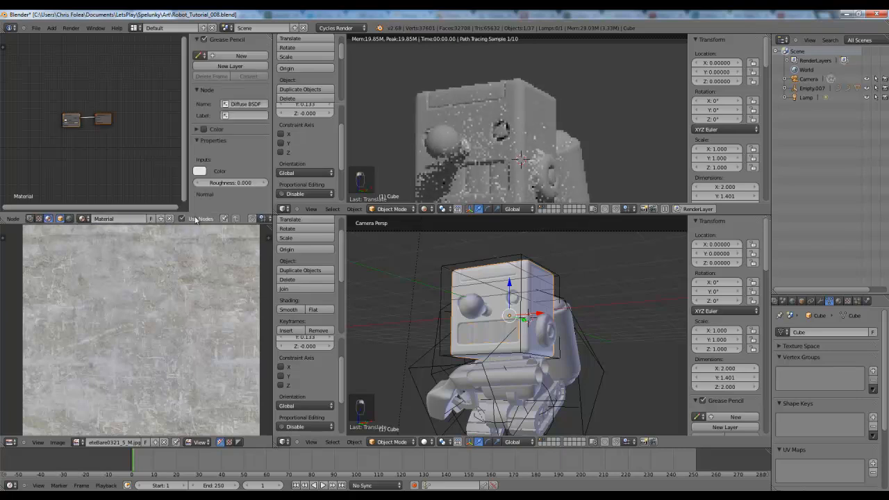
pyautogui.press('Home')
pyautogui.moveTo(153, 215); pyautogui.dragTo(315, 276)
# - Move the Diffuse BSDF node farther from the material output to make room between them
pyautogui.scroll(4, 167, 195)
pyautogui.moveTo(167, 191); pyautogui.dragTo(194, 182, button='middle')
pyautogui.scroll(3, 196, 180)
pyautogui.click(209, 168)
pyautogui.press('g')
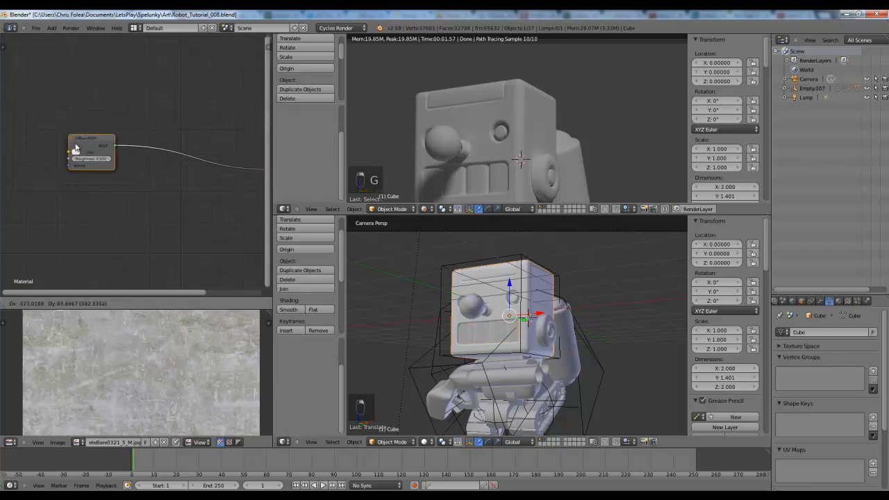
pyautogui.click(154, 188)
# - Insert a Mix Shader node between the Diffuse BSDF and the material output, and save the file
pyautogui.hotkey('shift', 'a')
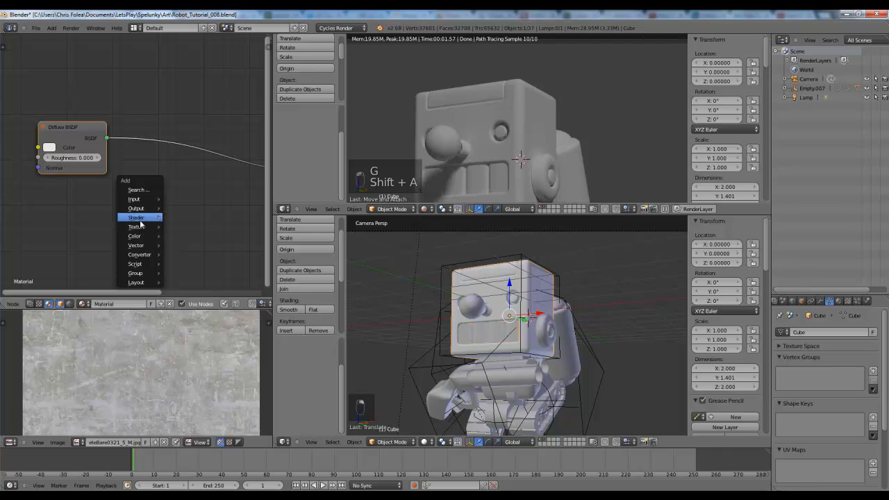
pyautogui.moveTo(143, 219)
pyautogui.click(199, 222)
pyautogui.click(207, 121)
pyautogui.press('g')
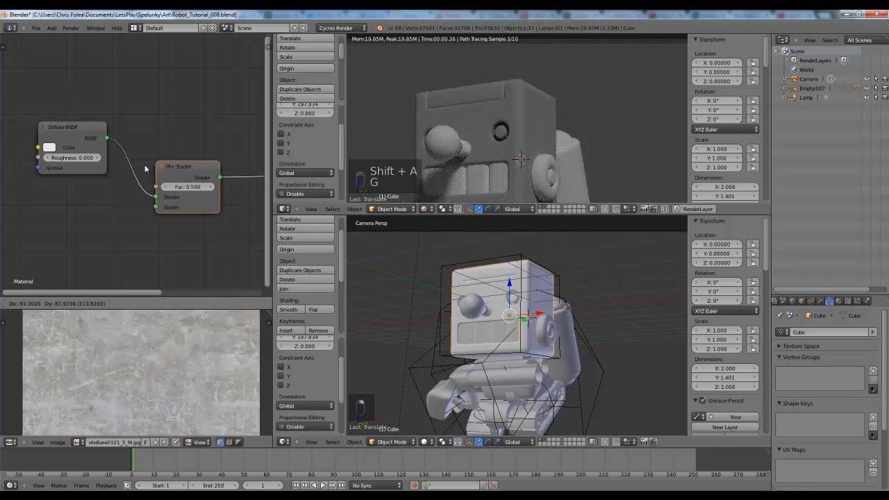
pyautogui.click(145, 170)
pyautogui.moveTo(129, 202); pyautogui.dragTo(170, 163, button='middle')
pyautogui.scroll(1, 170, 162)
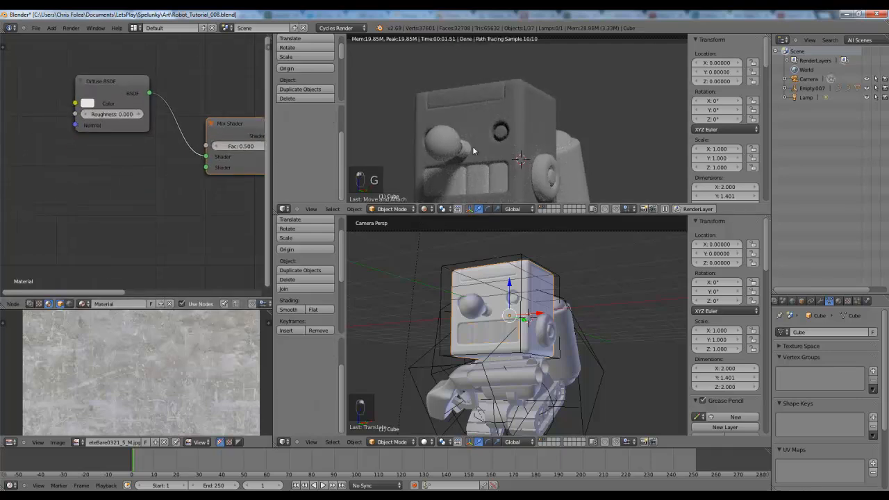
pyautogui.scroll(-3, 501, 136)
pyautogui.hotkey('ctrl', 's')
pyautogui.click(502, 134)
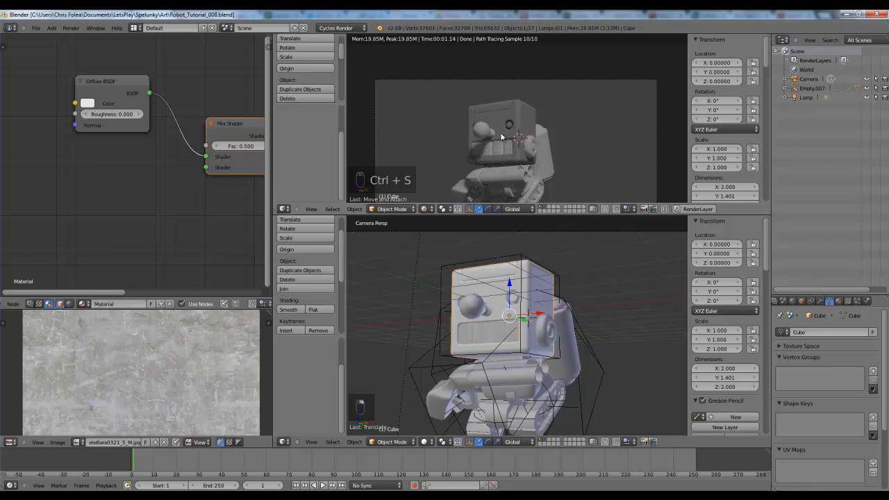
# - Enable nodes for the world and load an image file as an Environment Texture for the background colour
pyautogui.click(794, 301)
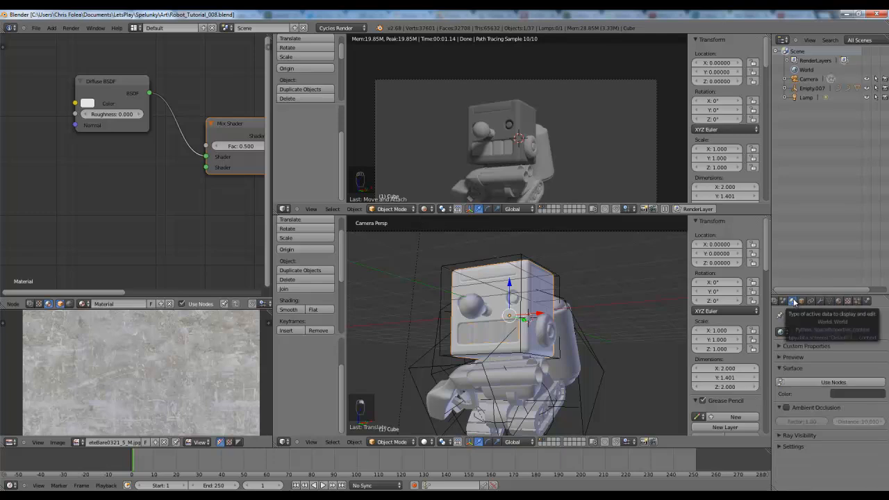
pyautogui.click(830, 381)
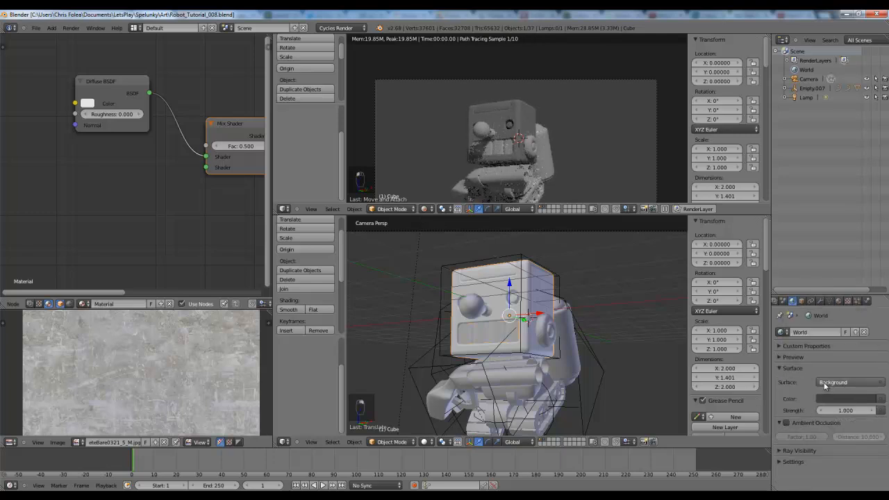
pyautogui.click(861, 400)
pyautogui.click(698, 360)
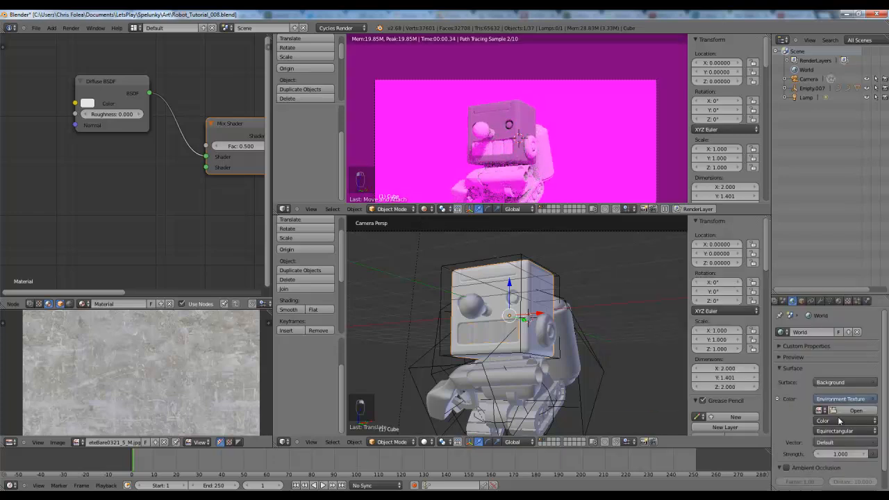
pyautogui.click(856, 410)
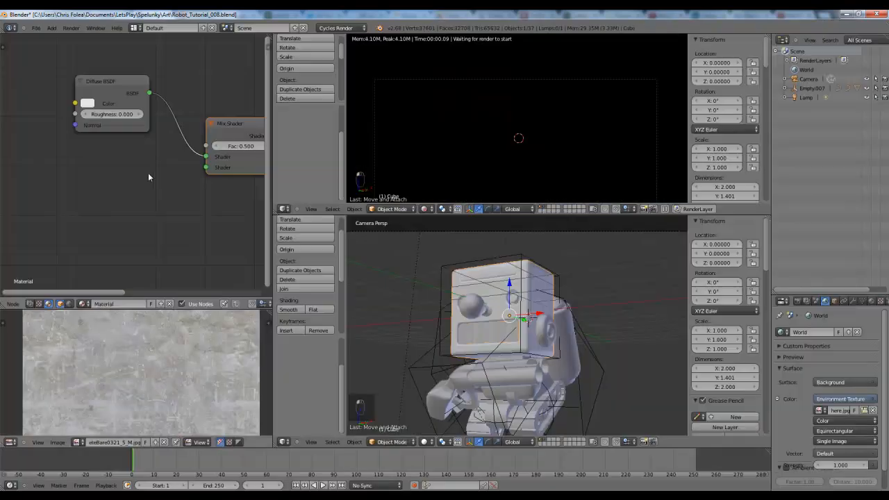
pyautogui.doubleClick(148, 174)
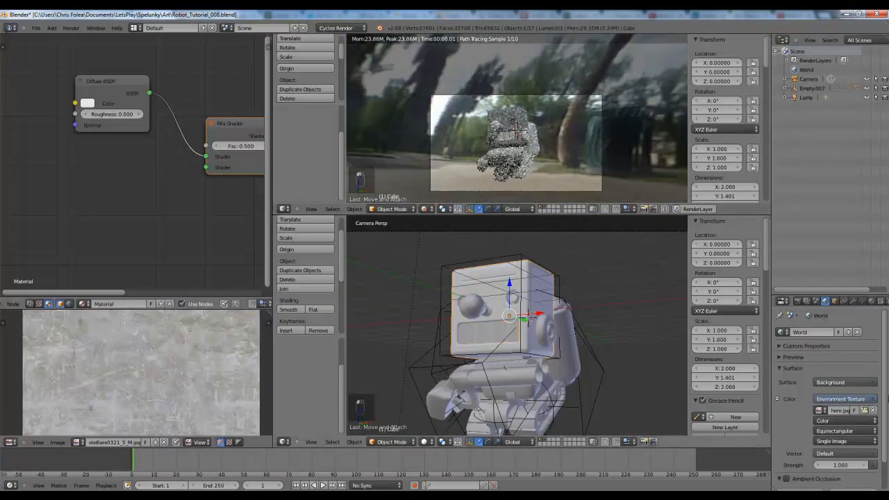
# - Set the environment texture's projection to Mirror Ball and check the rendered background around the robot
pyautogui.click(831, 431)
pyautogui.click(828, 412)
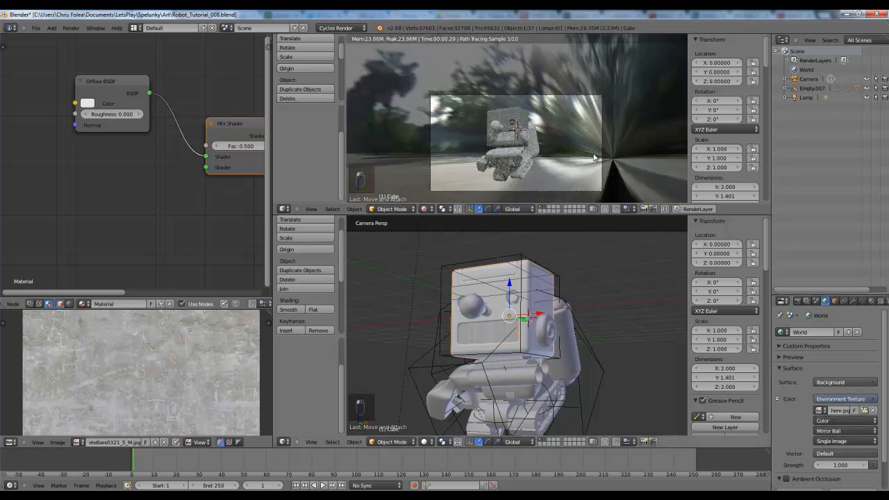
pyautogui.scroll(3, 525, 110)
pyautogui.scroll(-3, 525, 110)
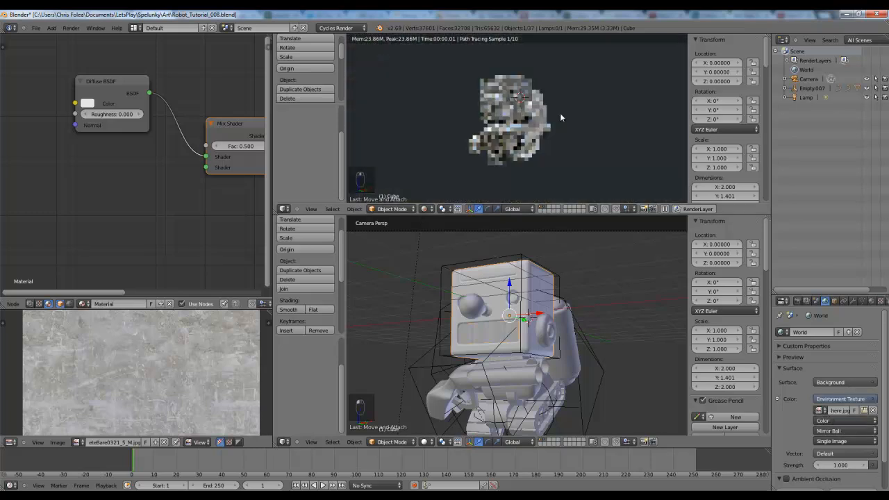
pyautogui.press('KP_4')
pyautogui.press('KP_5')
pyautogui.moveTo(555, 135); pyautogui.dragTo(629, 134, button='middle')
pyautogui.press('KP_0')
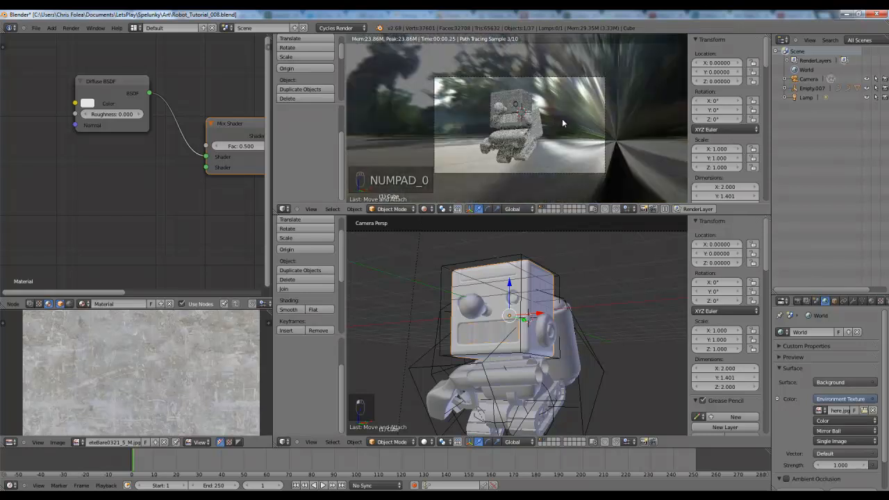
pyautogui.keyDown('shift'); pyautogui.moveTo(540, 106); pyautogui.dragTo(546, 95, button='middle'); pyautogui.keyUp('shift')
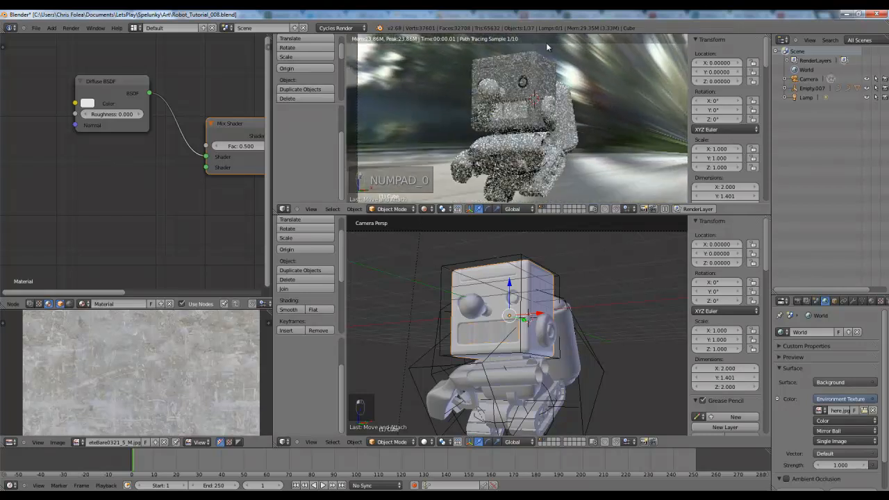
# - Add a Glossy BSDF node below the Diffuse BSDF and connect it to the Mix Shader's second shader input
pyautogui.rightClick(541, 55)
pyautogui.rightClick(542, 59)
pyautogui.moveTo(100, 171); pyautogui.dragTo(71, 188, button='middle')
pyautogui.hotkey('shift', 'a')
pyautogui.moveTo(138, 193)
pyautogui.click(171, 224)
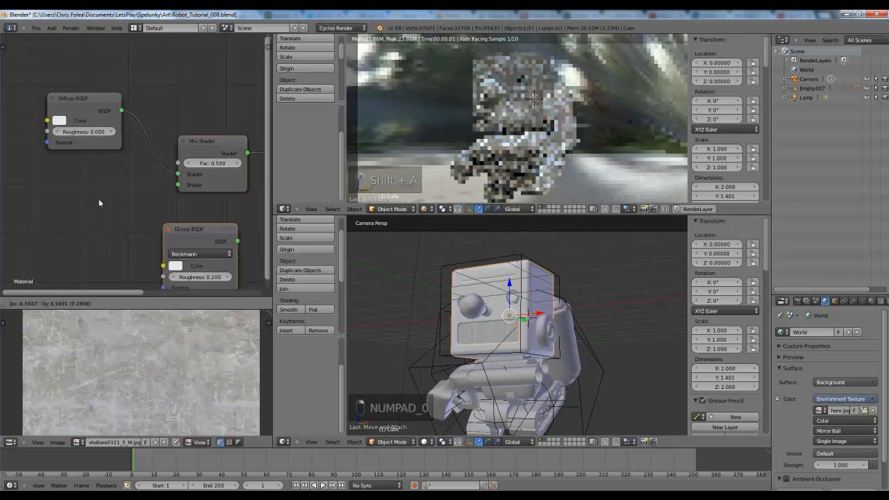
pyautogui.click(129, 210)
pyautogui.moveTo(171, 193); pyautogui.dragTo(179, 185)
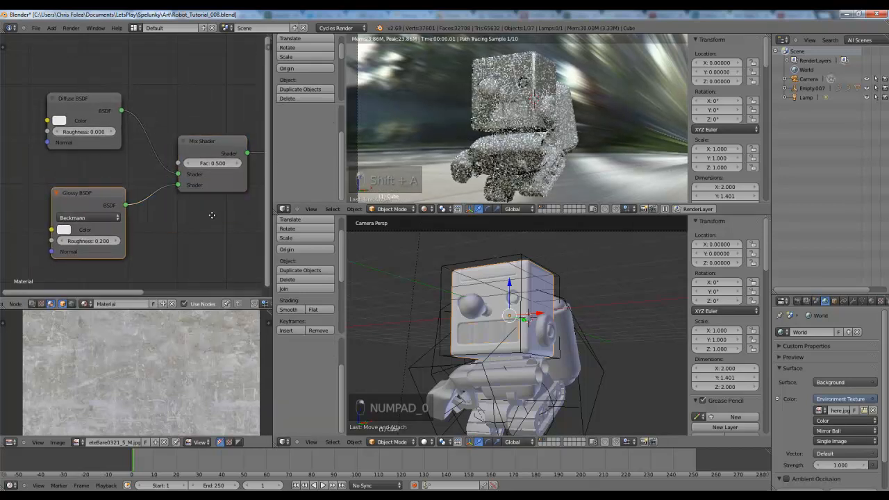
pyautogui.moveTo(212, 202); pyautogui.dragTo(214, 229, button='middle')
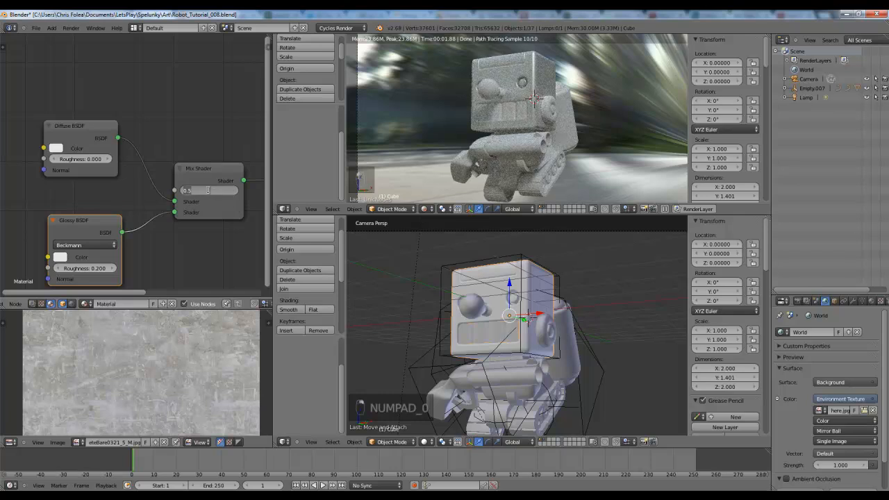
# - Set the Mix Shader factor to 0.9 and the scene's render samples to 20
pyautogui.write('.9')
pyautogui.press('Return')
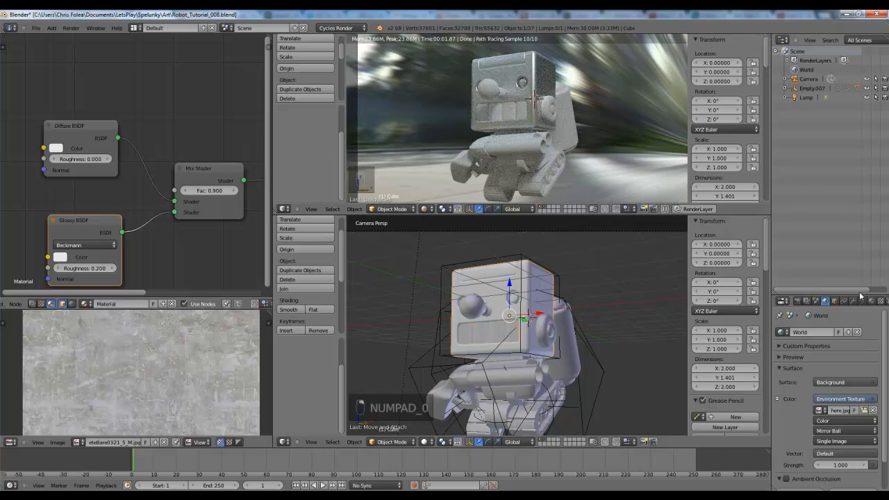
pyautogui.click(797, 301)
pyautogui.scroll(-8, 800, 402)
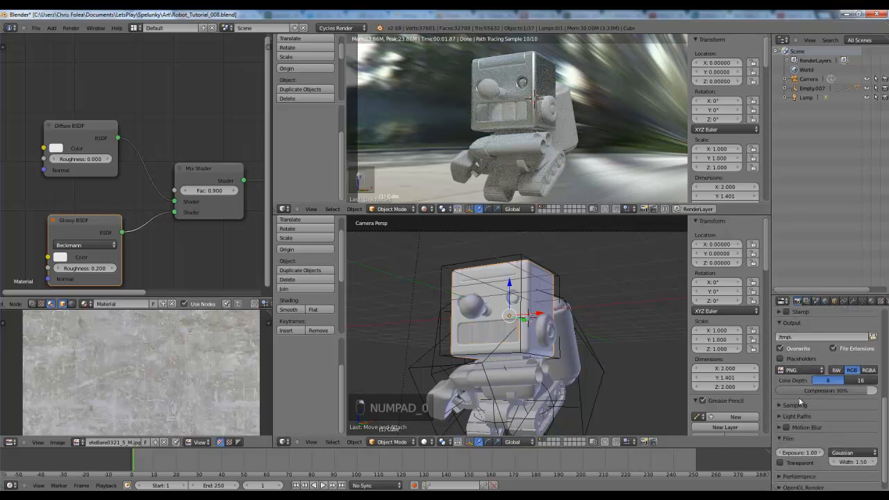
pyautogui.click(792, 405)
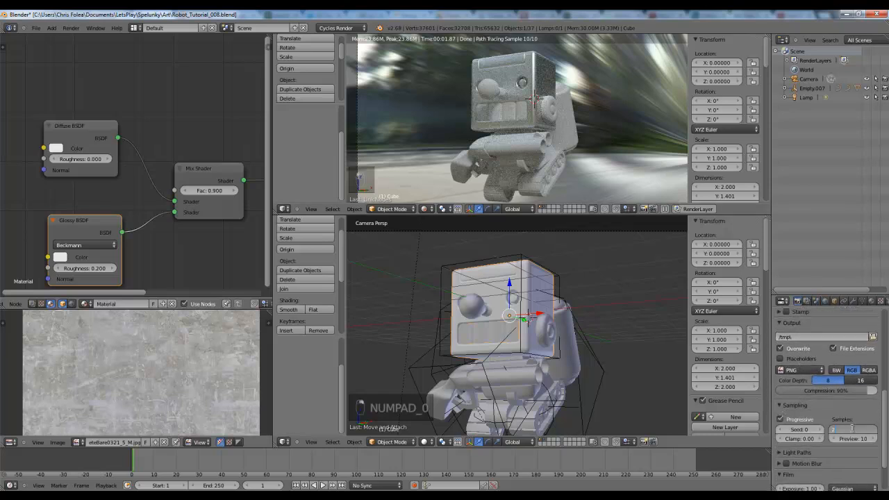
pyautogui.press('Return')
pyautogui.scroll(2, 529, 90)
pyautogui.keyDown('shift'); pyautogui.moveTo(529, 91); pyautogui.dragTo(537, 122, button='middle'); pyautogui.keyUp('shift')
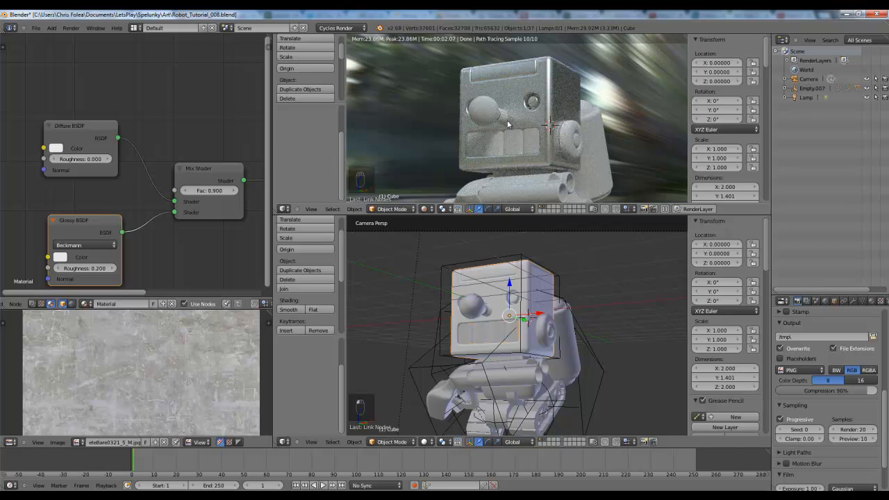
# - Rename the head's material to RobotMetal
pyautogui.click(872, 300)
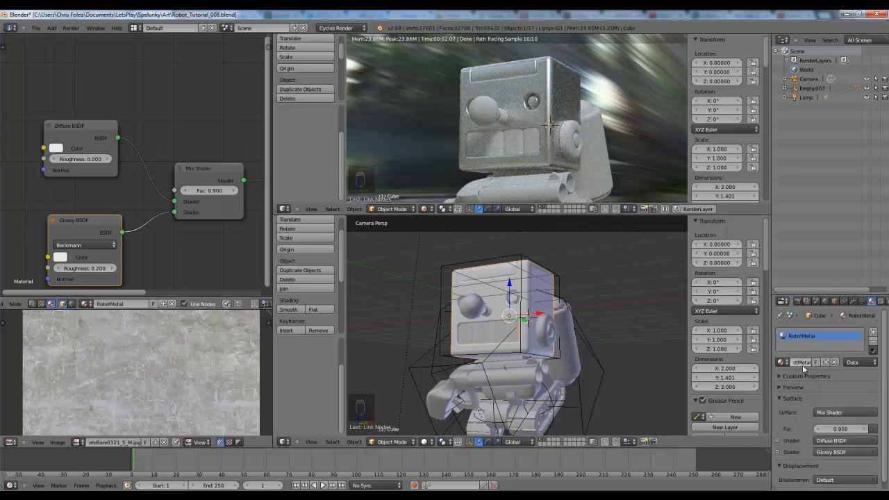
pyautogui.scroll(-2, 71, 170)
pyautogui.scroll(4, 71, 170)
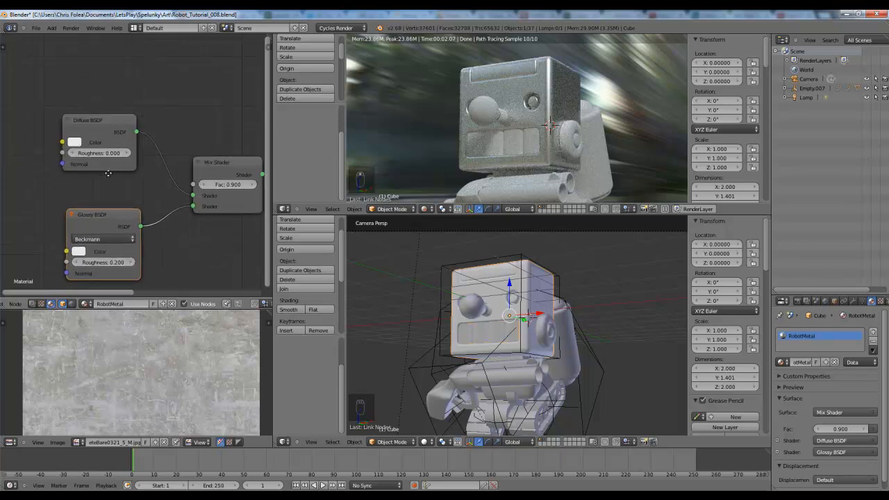
# - Darken the Glossy BSDF colour to a neutral grey of about 0.357 and slightly darken the Diffuse BSDF colour
pyautogui.click(125, 244)
pyautogui.moveTo(216, 87); pyautogui.dragTo(219, 110)
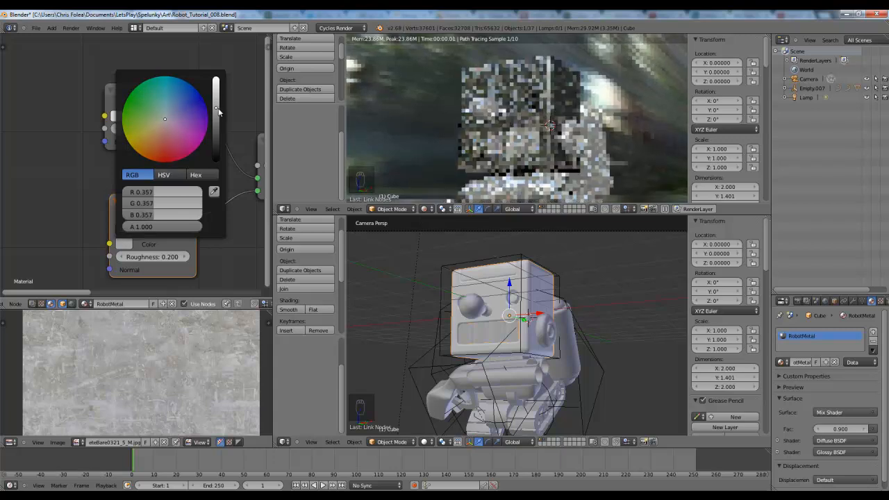
pyautogui.click(119, 116)
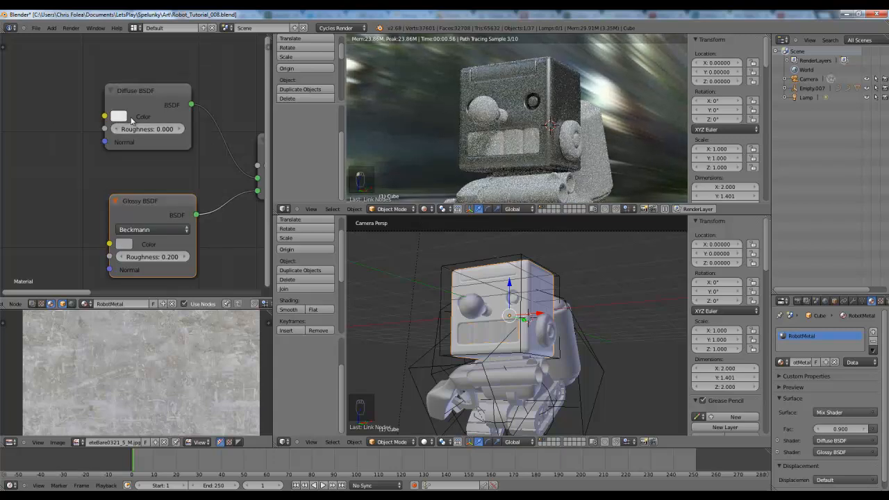
pyautogui.click(119, 116)
pyautogui.moveTo(213, 145)
pyautogui.mouseDown()
pyautogui.moveTo(210, 156)
pyautogui.moveTo(211, 147)
pyautogui.mouseUp()
# - Rearrange the shader nodes so the two BSDFs sit close together and the Material Output has free space before it
pyautogui.moveTo(204, 174); pyautogui.dragTo(145, 140, button='middle')
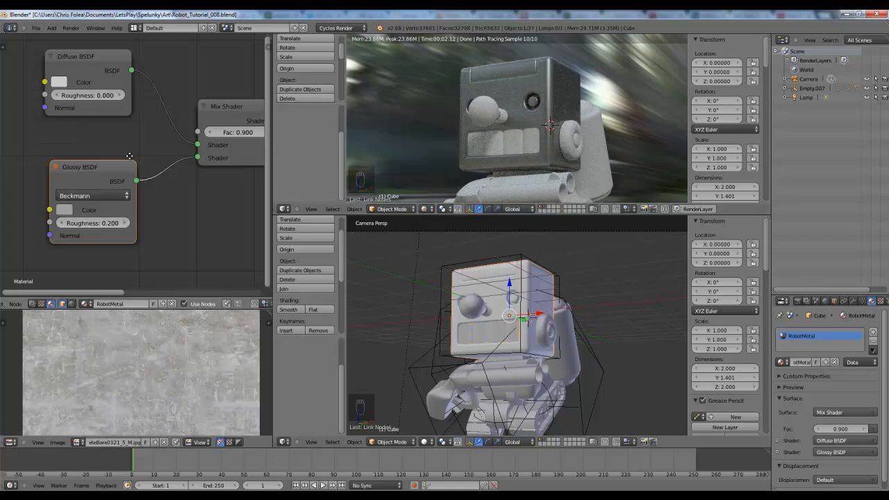
pyautogui.scroll(-2, 129, 155)
pyautogui.press('g')
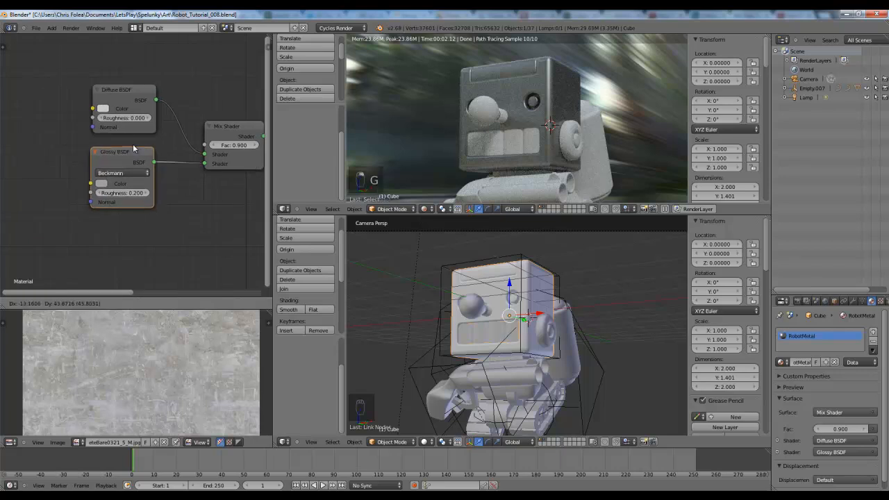
pyautogui.click(138, 155)
pyautogui.moveTo(149, 144); pyautogui.dragTo(162, 168, button='middle')
pyautogui.keyDown('shift'); pyautogui.rightClick(151, 118); pyautogui.keyUp('shift')
pyautogui.press('g')
pyautogui.click(75, 131)
pyautogui.press('a')
pyautogui.rightClick(228, 155)
pyautogui.press('g')
pyautogui.click(113, 155)
pyautogui.press('g')
pyautogui.click(144, 172)
pyautogui.moveTo(143, 174); pyautogui.dragTo(40, 150, button='middle')
pyautogui.moveTo(206, 121); pyautogui.dragTo(107, 127, button='middle')
pyautogui.rightClick(195, 132)
pyautogui.press('g')
pyautogui.click(99, 181)
pyautogui.moveTo(78, 197); pyautogui.dragTo(257, 123, button='middle')
pyautogui.moveTo(156, 155); pyautogui.dragTo(107, 188, button='middle')
# - Add an Image Texture node using the already loaded concrete image and connect its Color to the Material Output's Displacement
pyautogui.hotkey('shift', 'a')
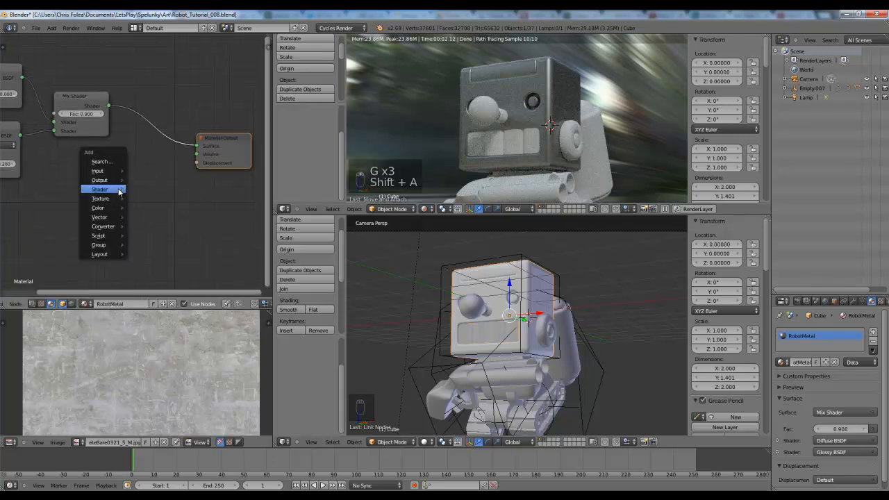
pyautogui.moveTo(114, 199)
pyautogui.click(146, 199)
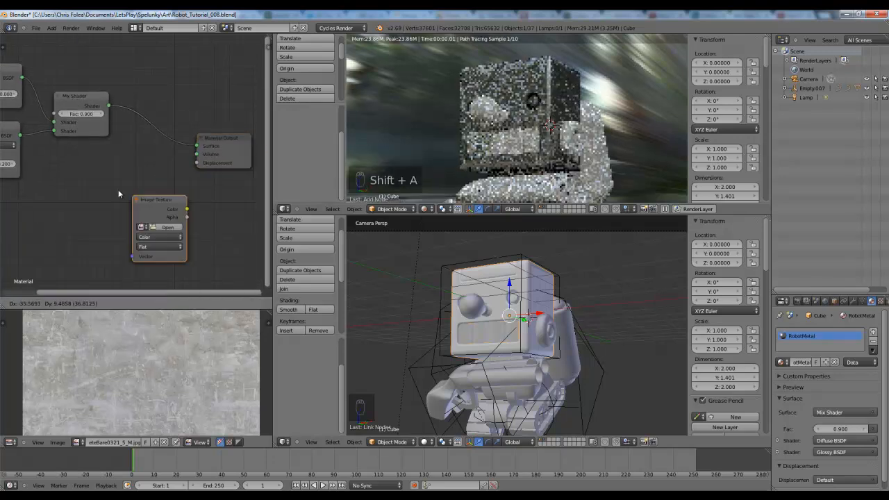
pyautogui.click(124, 174)
pyautogui.click(115, 192)
pyautogui.click(135, 212)
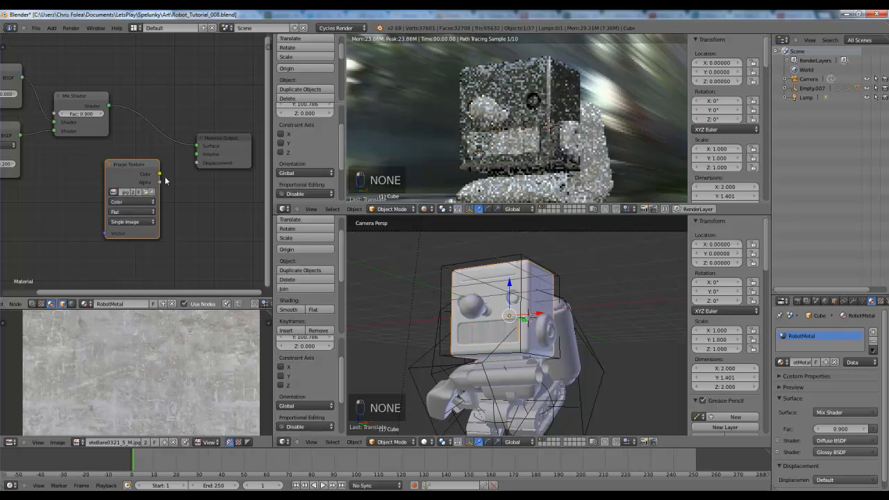
pyautogui.moveTo(198, 167); pyautogui.dragTo(199, 164)
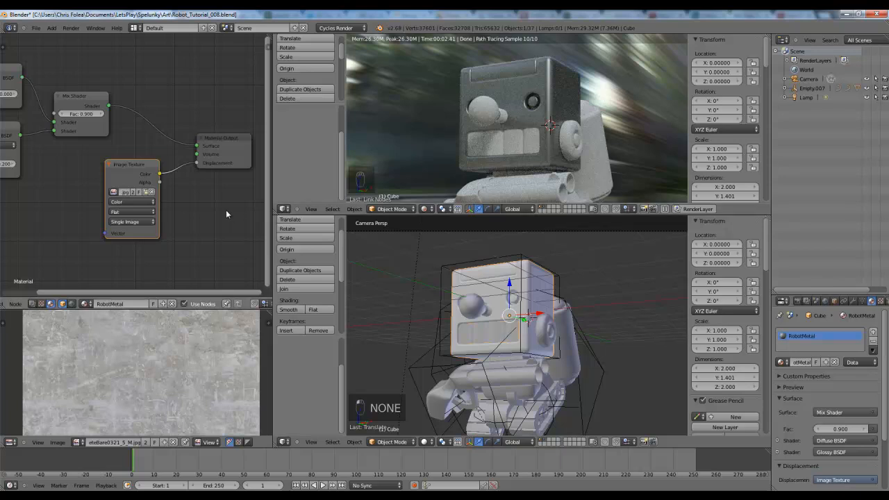
# - Return the upper viewport to solid shading and apply the head's Mirror modifier in Object Mode
pyautogui.press('z')
pyautogui.press('z')
pyautogui.moveTo(584, 292); pyautogui.dragTo(616, 292, button='middle')
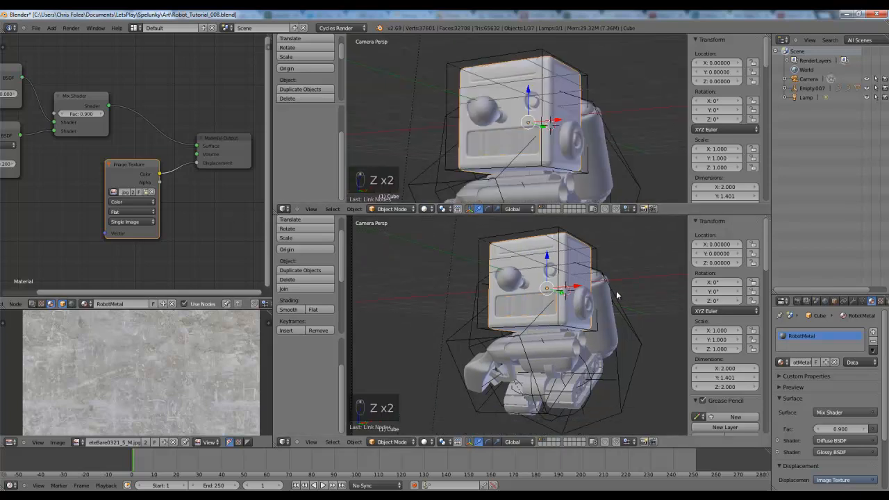
pyautogui.press('Tab')
pyautogui.press('a')
pyautogui.press('a')
pyautogui.press('a')
pyautogui.press('a')
pyautogui.click(854, 301)
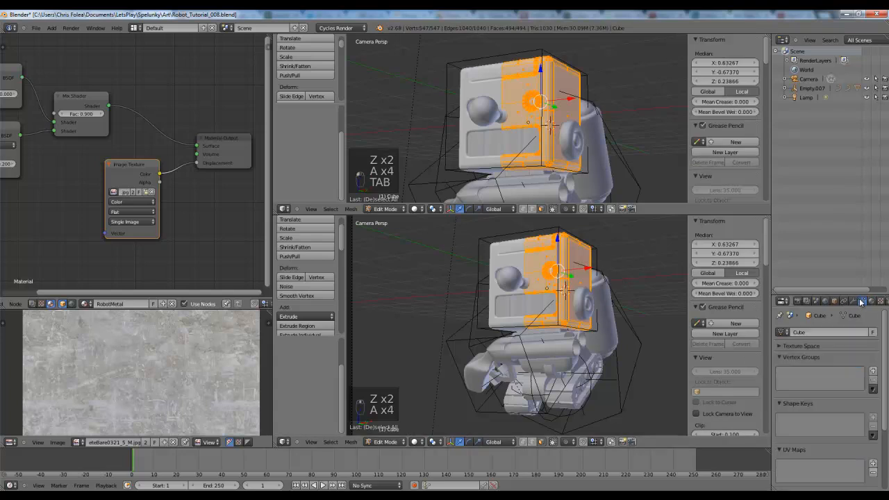
pyautogui.click(802, 363)
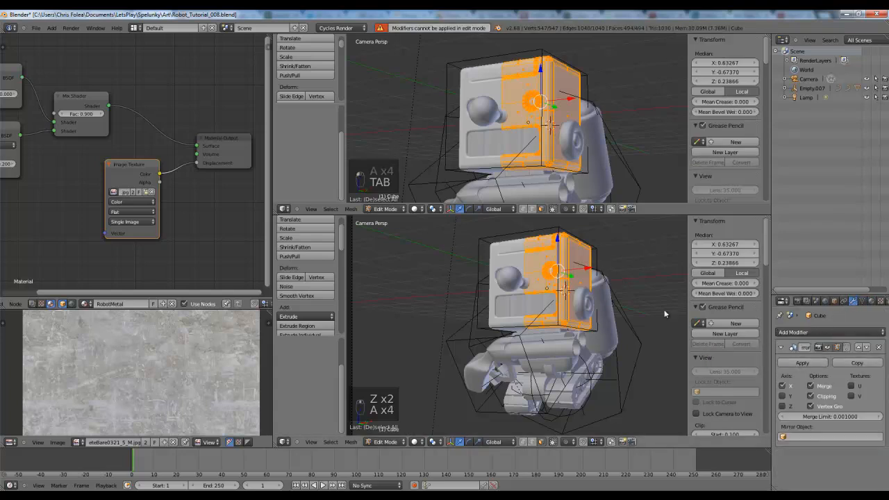
pyautogui.press('Tab')
pyautogui.click(802, 362)
# - Select the whole head mesh in Edit Mode and unwrap it with Smart UV Project at a 66 angle limit
pyautogui.press('Tab')
pyautogui.press('a')
pyautogui.press('a')
pyautogui.press('a')
pyautogui.press('a')
pyautogui.press('a')
pyautogui.press('a')
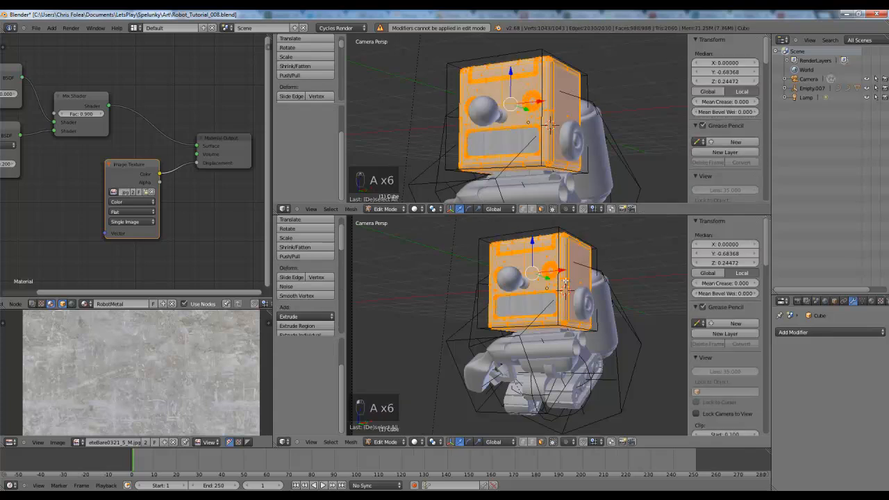
pyautogui.scroll(3, 543, 283)
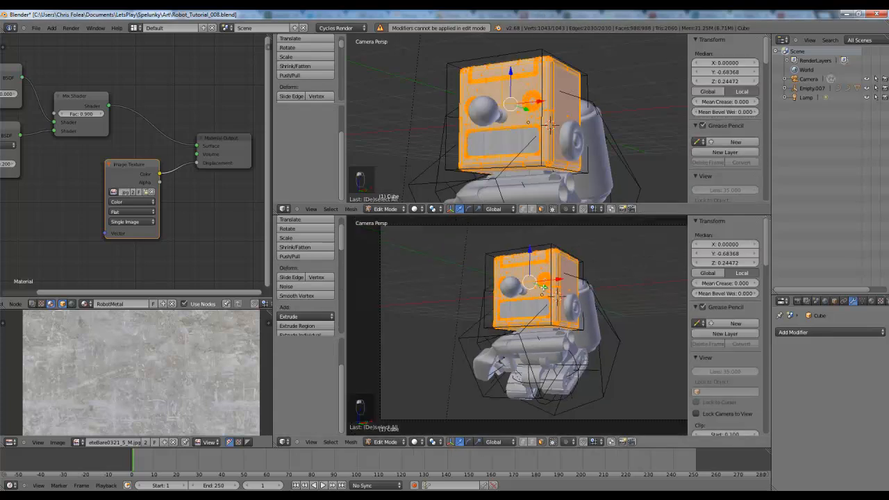
pyautogui.keyDown('shift'); pyautogui.scroll(2, 536, 327); pyautogui.keyUp('shift')
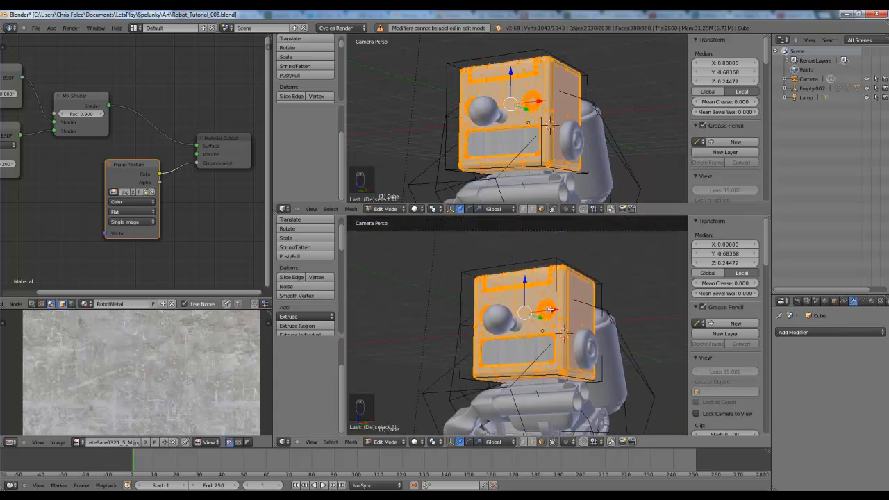
pyautogui.press('u')
pyautogui.click(548, 321)
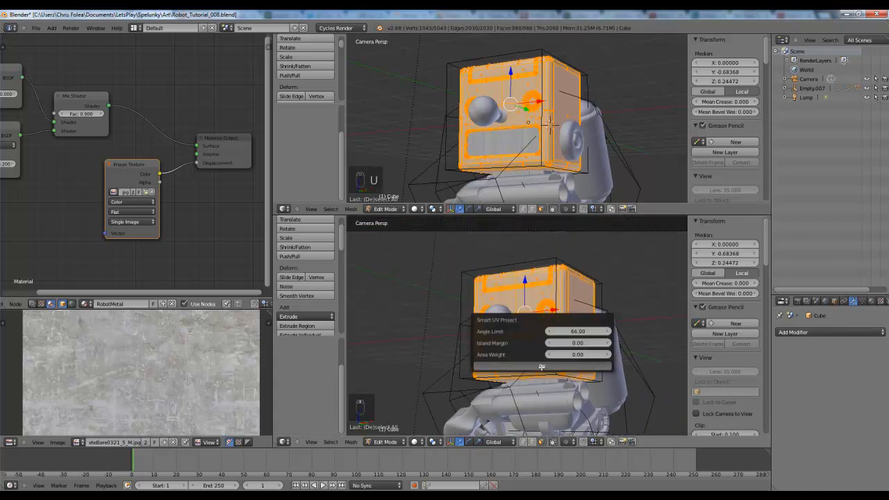
pyautogui.click(543, 366)
# - Check the head's UV layout over the concrete image, return to Object Mode, and set the upper viewport to rendered shading
pyautogui.scroll(-4, 170, 357)
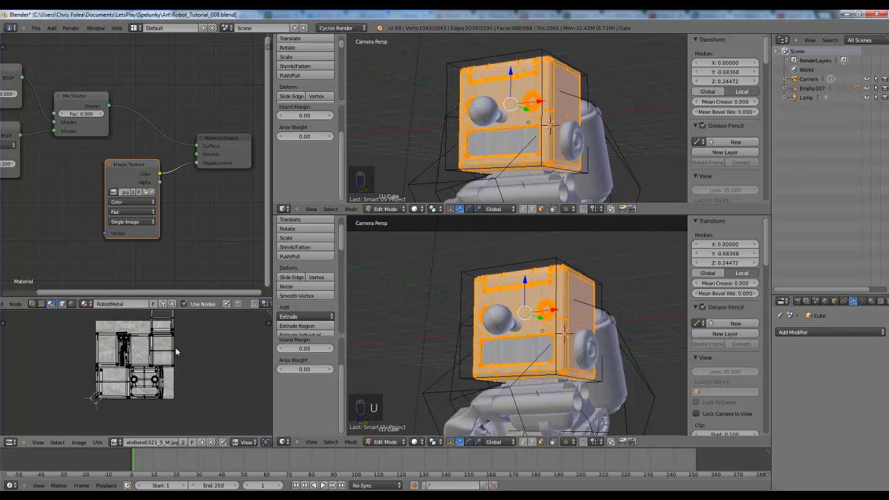
pyautogui.press('Tab')
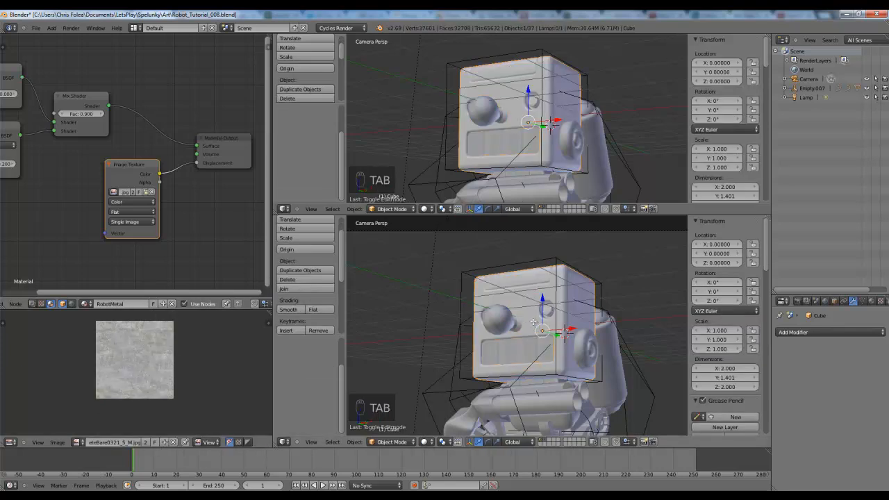
pyautogui.press('Tab')
pyautogui.press('Tab')
pyautogui.scroll(5, 148, 363)
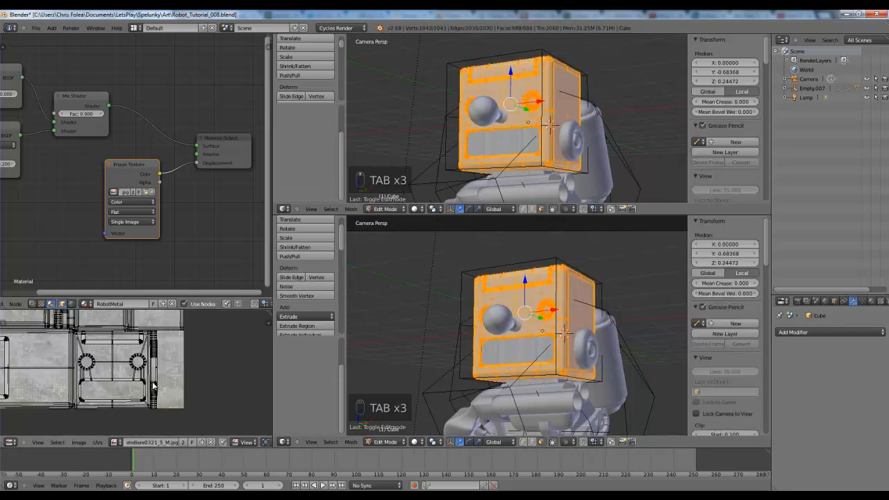
pyautogui.press('Tab')
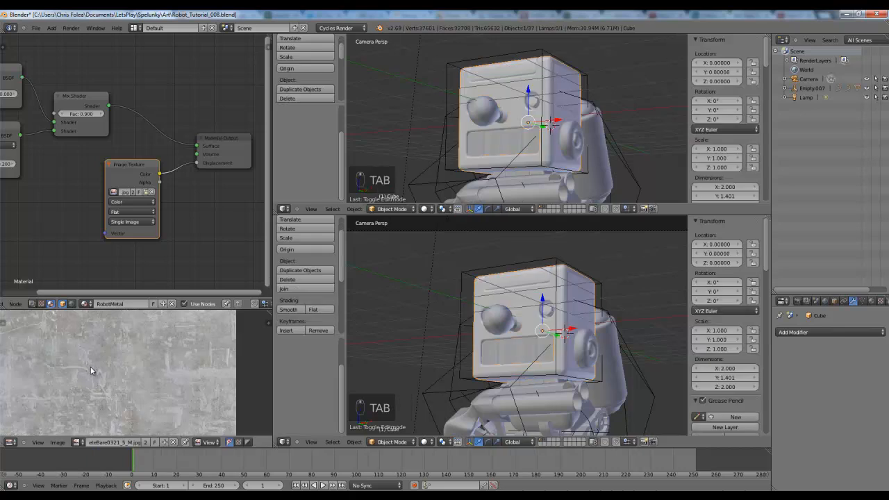
pyautogui.click(425, 208)
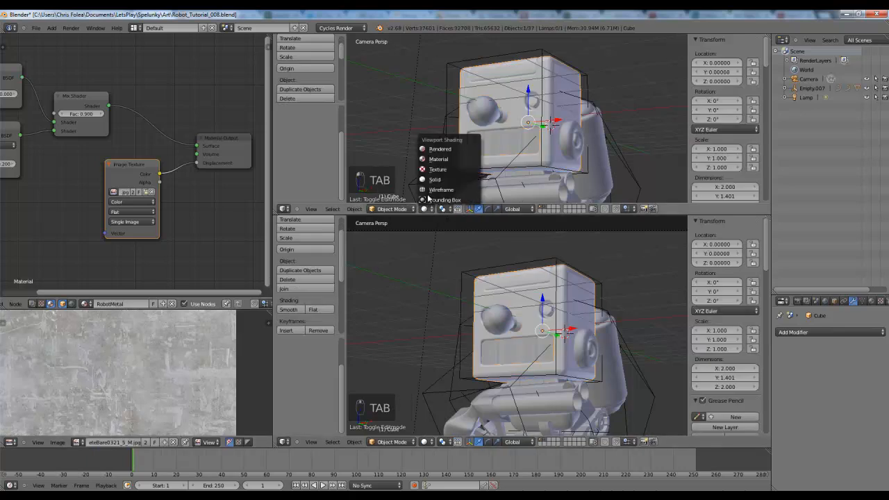
pyautogui.click(440, 149)
pyautogui.scroll(3, 547, 112)
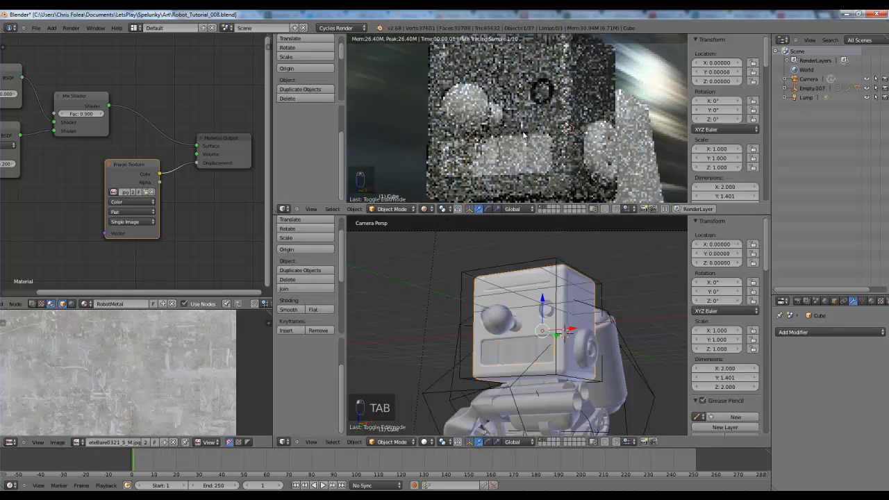
# - Insert a ColorRamp node between the Image Texture and the Displacement input, and set the texture's colour space to Non-Color Data
pyautogui.moveTo(74, 210); pyautogui.dragTo(182, 157, button='middle')
pyautogui.rightClick(182, 141)
pyautogui.press('g')
pyautogui.click(75, 183)
pyautogui.hotkey('shift', 'a')
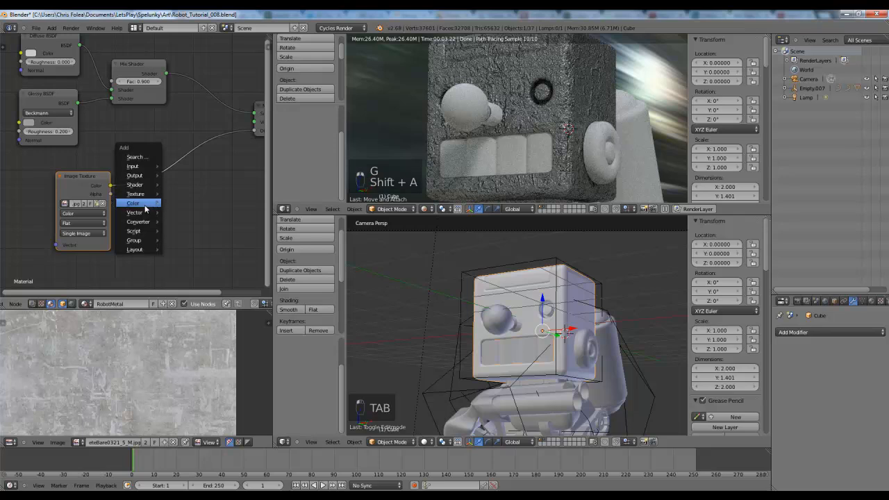
pyautogui.moveTo(143, 221)
pyautogui.click(204, 232)
pyautogui.click(117, 161)
pyautogui.press('g')
pyautogui.click(111, 193)
pyautogui.click(72, 213)
pyautogui.click(79, 196)
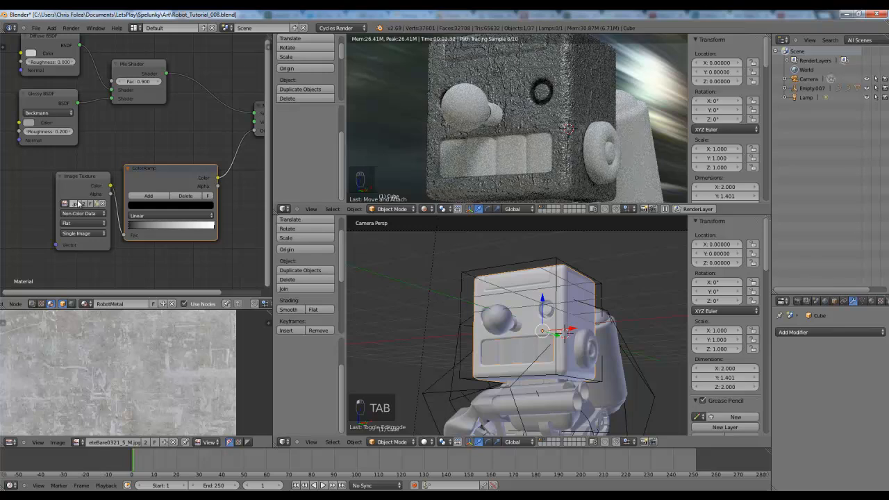
# - Move the ColorRamp's black stop to roughly a quarter and its white stop to roughly three quarters of the gradient
pyautogui.moveTo(146, 195); pyautogui.dragTo(89, 179, button='middle')
pyautogui.scroll(2, 90, 181)
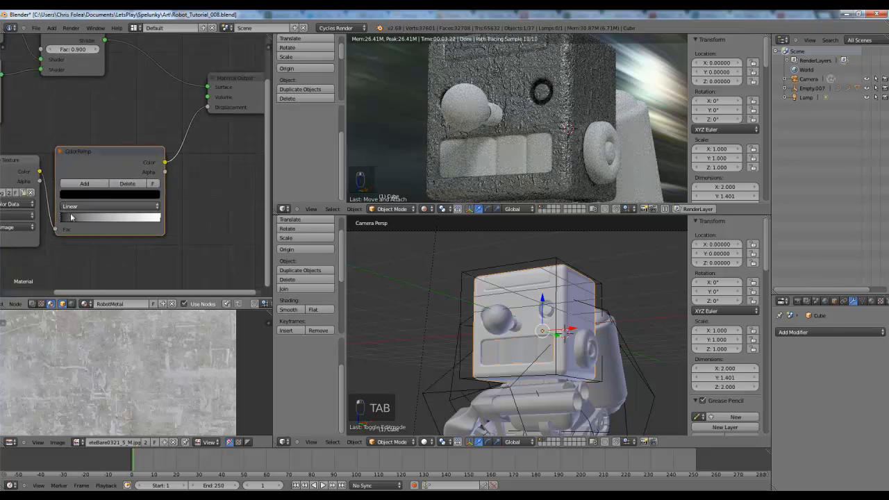
pyautogui.moveTo(65, 217); pyautogui.dragTo(88, 218)
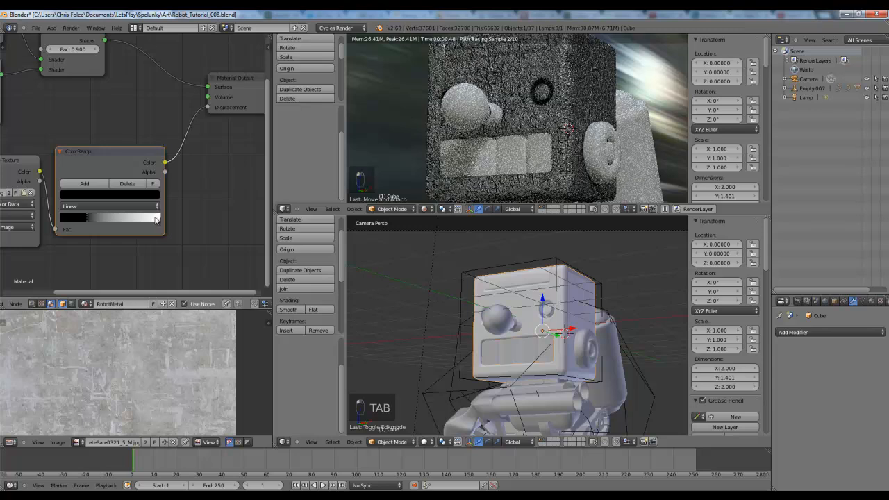
pyautogui.moveTo(155, 220); pyautogui.dragTo(129, 219)
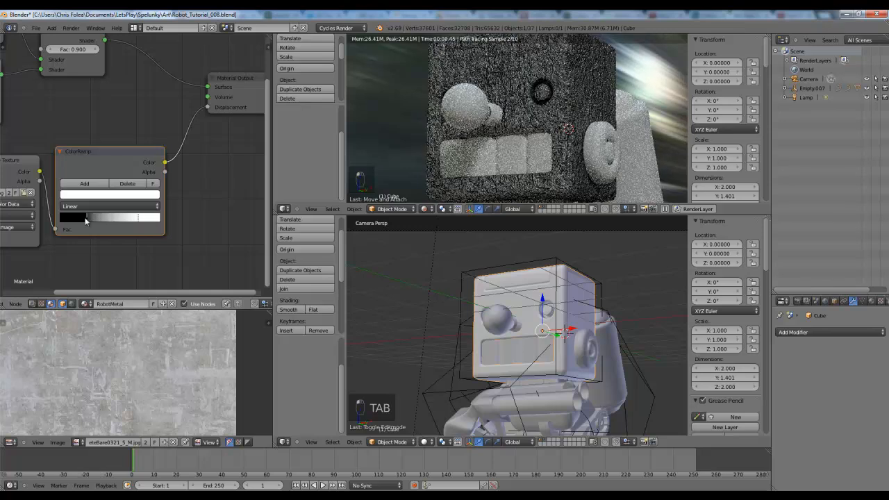
pyautogui.moveTo(85, 221); pyautogui.dragTo(78, 220)
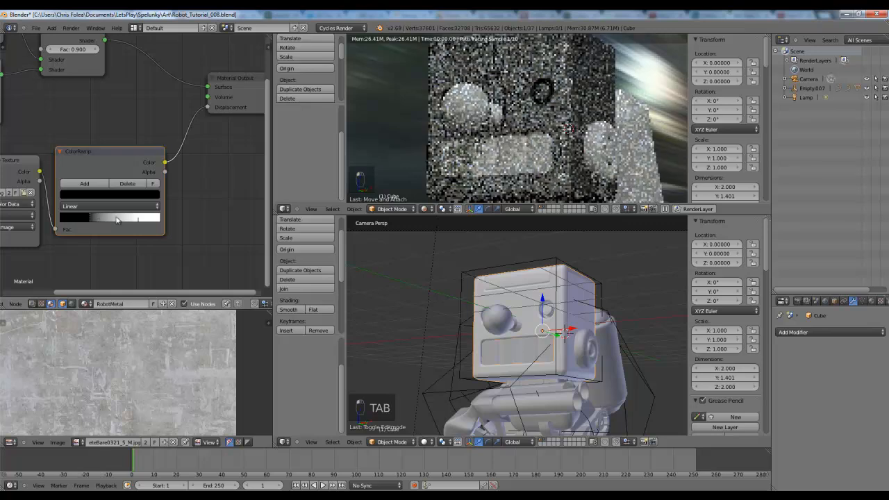
pyautogui.moveTo(139, 220); pyautogui.dragTo(92, 220)
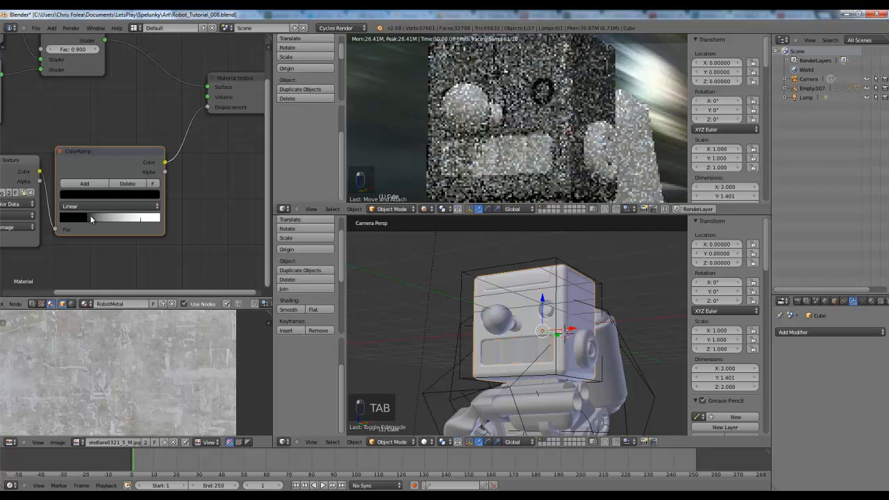
pyautogui.click(138, 222)
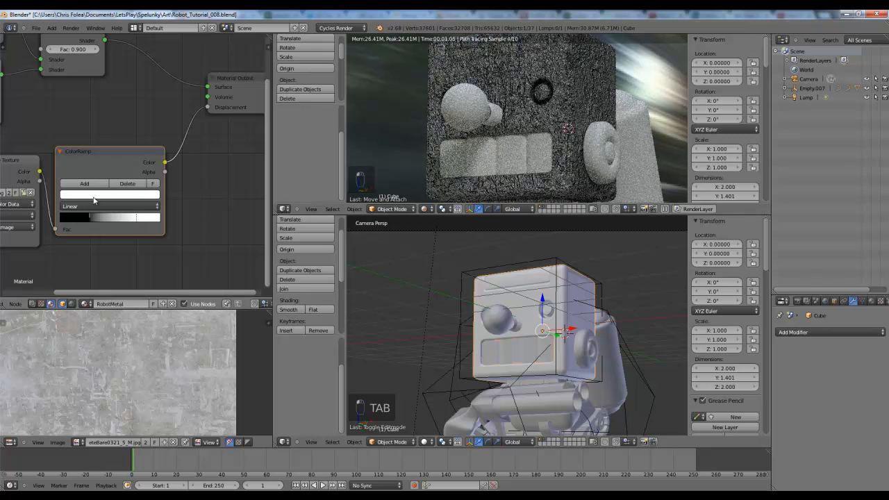
# - Reposition the Image Texture node and place the ColorRamp directly beside it, below the shader nodes
pyautogui.scroll(-3, 176, 187)
pyautogui.moveTo(213, 202); pyautogui.dragTo(246, 201, button='middle')
pyautogui.rightClick(78, 168)
pyautogui.press('g')
pyautogui.click(42, 183)
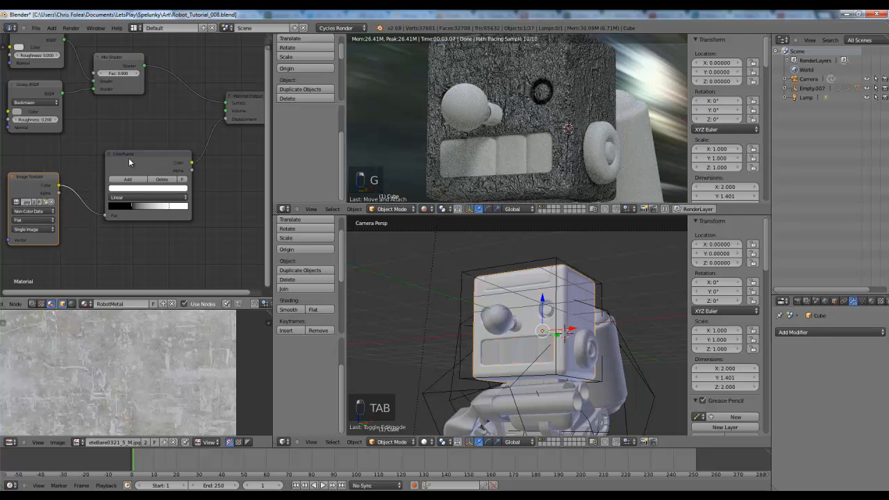
pyautogui.rightClick(131, 162)
pyautogui.press('g')
pyautogui.click(165, 184)
# - Brighten the ColorRamp's black stop to near-white using its HSV value
pyautogui.scroll(3, 209, 166)
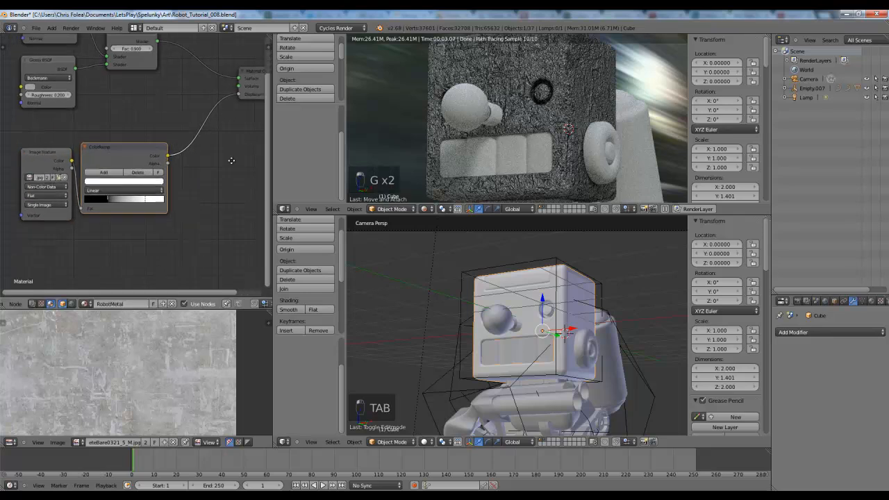
pyautogui.click(123, 214)
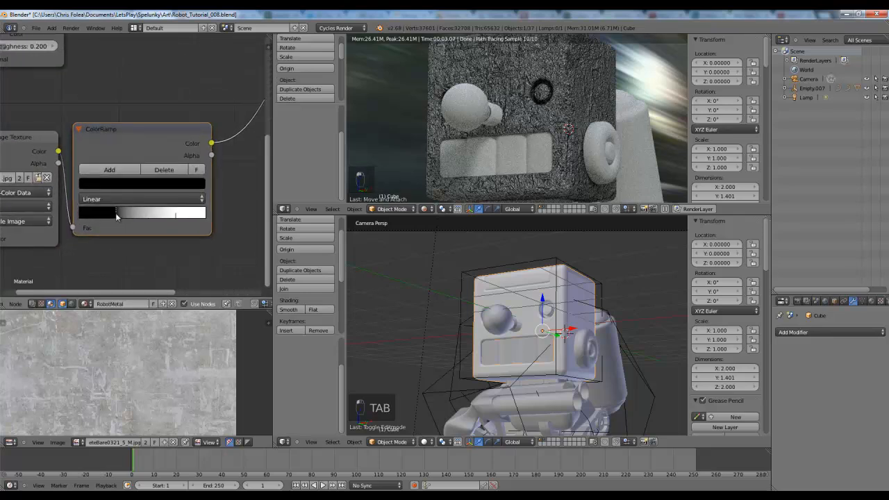
pyautogui.click(118, 184)
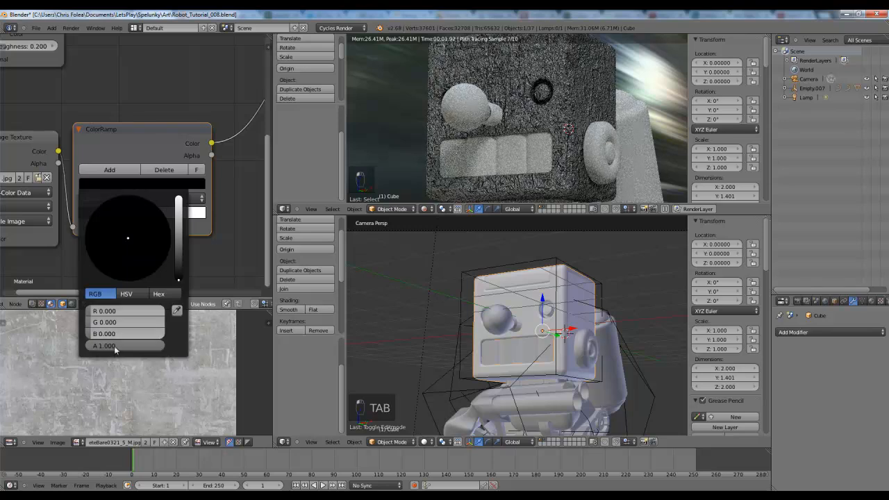
pyautogui.click(127, 293)
pyautogui.click(116, 334)
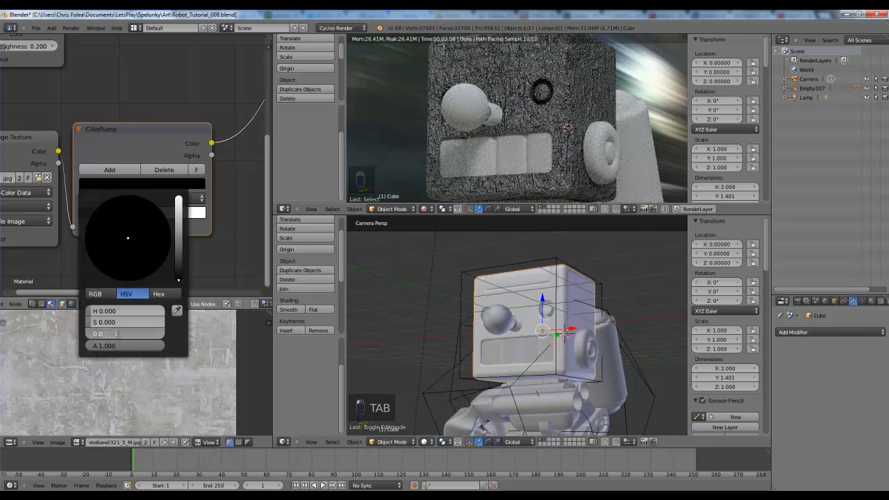
pyautogui.write('1')
pyautogui.press('Return')
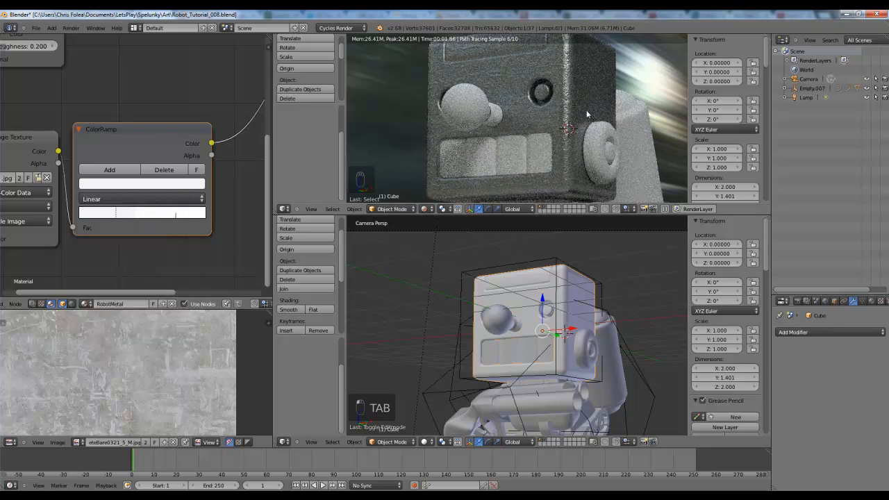
# - Add a Texture Coordinate node before the Image Texture and connect its UV output to the texture's Vector input
pyautogui.scroll(-4, 95, 199)
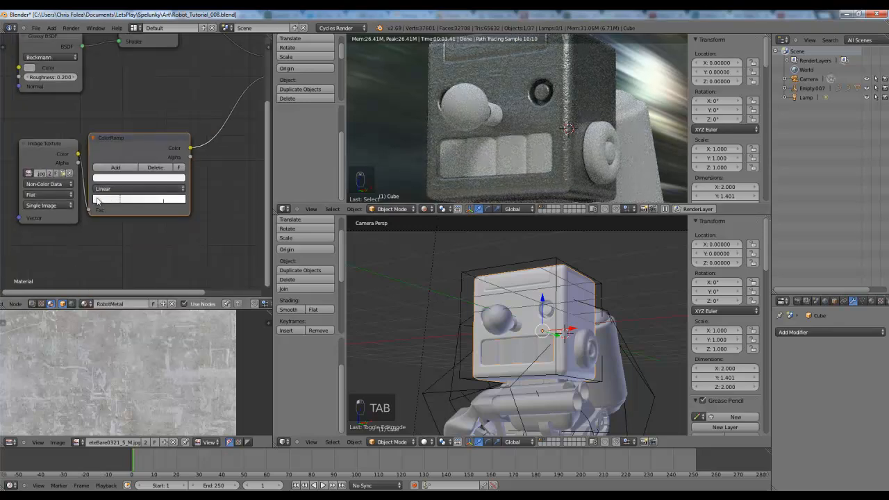
pyautogui.moveTo(93, 199); pyautogui.dragTo(206, 199, button='middle')
pyautogui.hotkey('shift', 'a')
pyautogui.moveTo(82, 132)
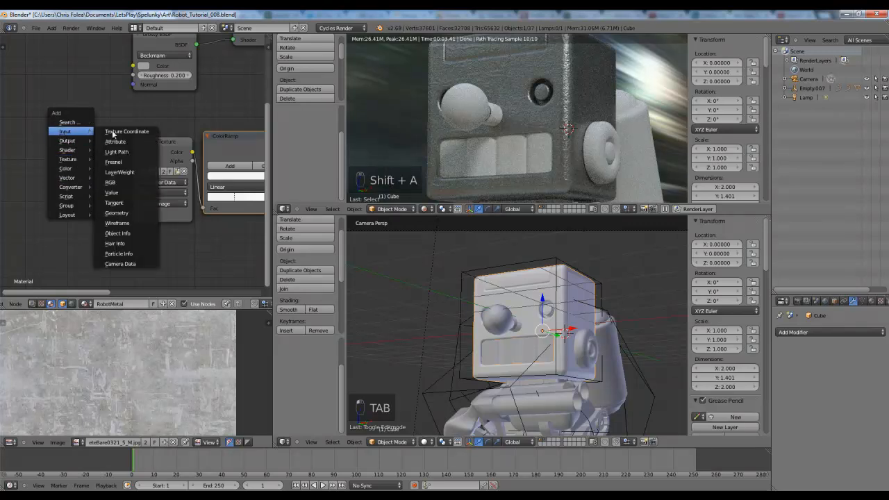
pyautogui.click(136, 133)
pyautogui.click(11, 138)
pyautogui.moveTo(159, 116); pyautogui.dragTo(248, 95, button='middle')
pyautogui.press('g')
pyautogui.click(77, 130)
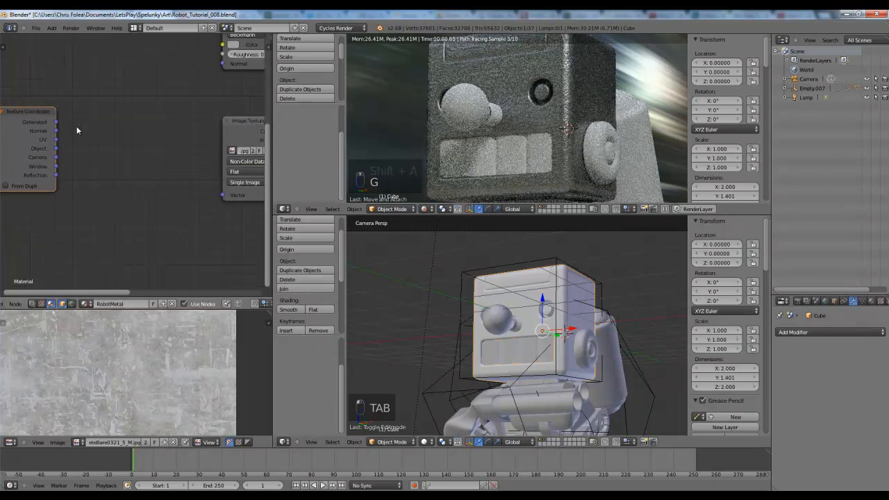
pyautogui.moveTo(222, 196); pyautogui.dragTo(222, 195)
# - Insert a Mapping node on the link between Texture Coordinate and Image Texture
pyautogui.hotkey('shift', 'a')
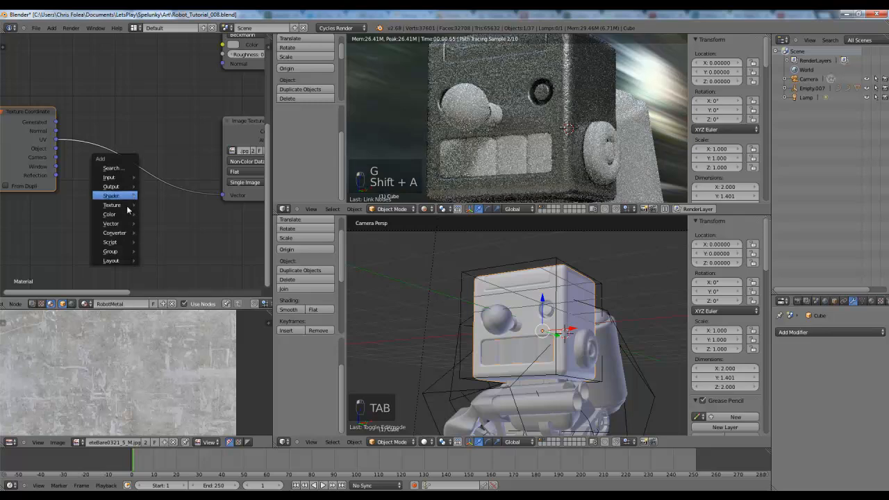
pyautogui.moveTo(122, 224)
pyautogui.click(158, 223)
pyautogui.press('g')
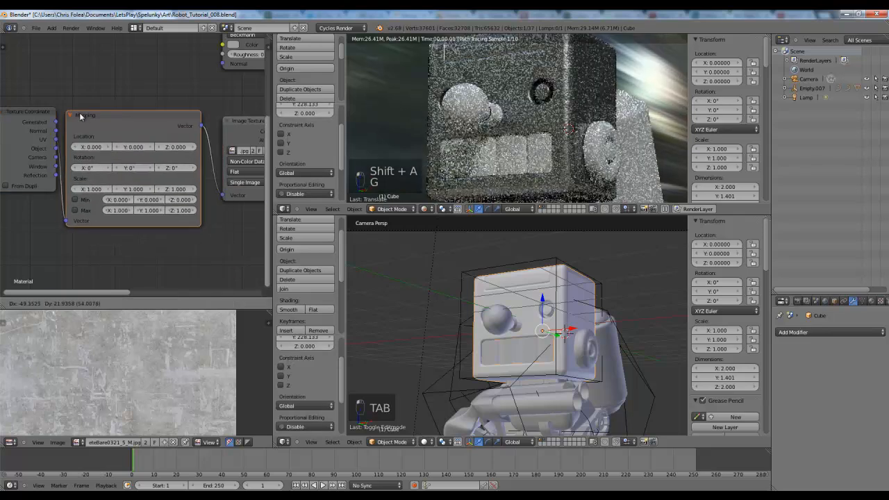
pyautogui.click(91, 181)
# - Set the Mapping node's scale to 2 on X, Y and Z
pyautogui.click(91, 181)
pyautogui.write('2')
pyautogui.press('Tab')
pyautogui.write('2')
pyautogui.press('Tab')
pyautogui.write('2')
pyautogui.press('Return')
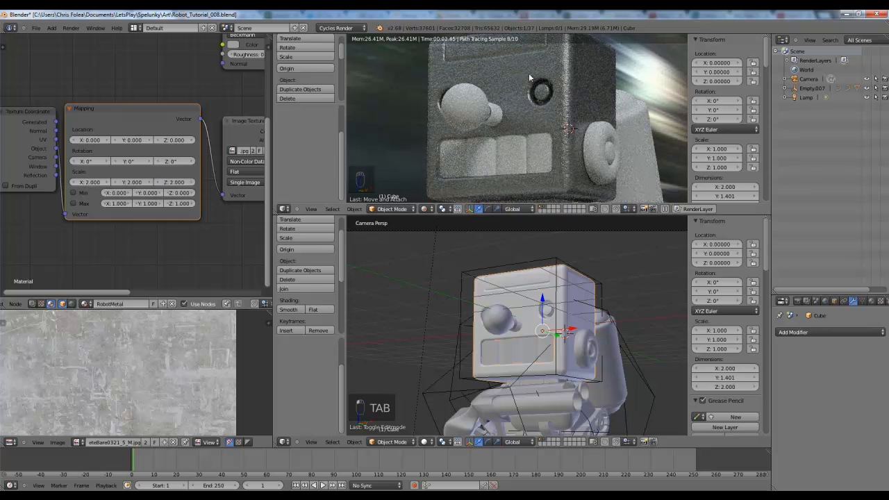
# - Move the Diffuse, Glossy and Mix Shader nodes together away from the Material Output to make room
pyautogui.scroll(-3, 143, 171)
pyautogui.moveTo(186, 118); pyautogui.dragTo(109, 219, button='middle')
pyautogui.scroll(-3, 146, 189)
pyautogui.scroll(3, 183, 131)
pyautogui.moveTo(183, 131); pyautogui.dragTo(152, 144, button='middle')
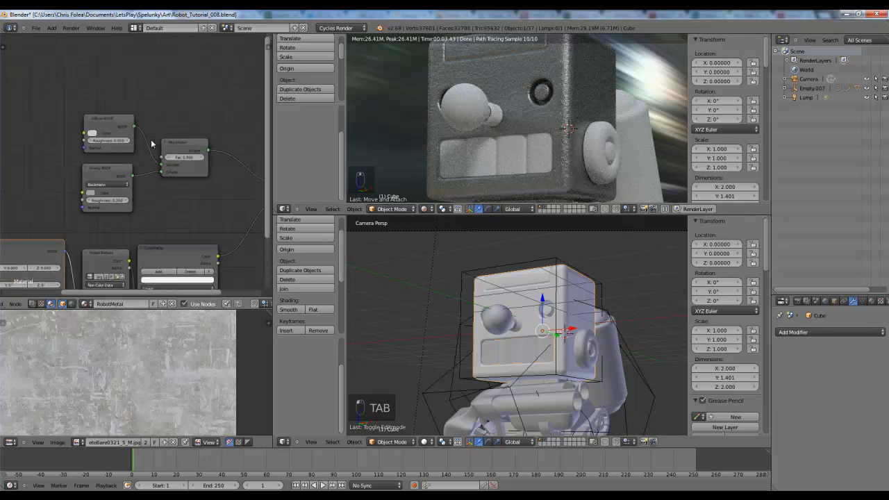
pyautogui.click(109, 168)
pyautogui.keyDown('shift'); pyautogui.click(113, 127); pyautogui.keyUp('shift')
pyautogui.keyDown('shift'); pyautogui.click(195, 147); pyautogui.keyUp('shift')
pyautogui.press('g')
pyautogui.click(74, 123)
pyautogui.press('a')
pyautogui.scroll(-3, 131, 165)
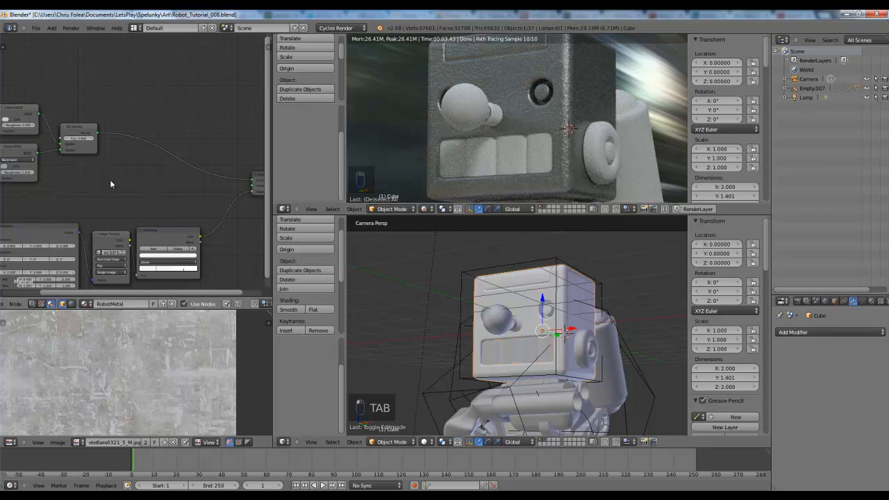
# - Insert a second Mix Shader on the link between the first Mix Shader and the Material Output
pyautogui.scroll(-2, 80, 169)
pyautogui.scroll(4, 114, 172)
pyautogui.moveTo(68, 169); pyautogui.dragTo(134, 195, button='middle')
pyautogui.scroll(2, 134, 196)
pyautogui.click(139, 134)
pyautogui.press('g')
pyautogui.click(123, 120)
pyautogui.hotkey('shift', 'a')
pyautogui.moveTo(143, 117)
pyautogui.click(198, 116)
pyautogui.click(188, 139)
pyautogui.press('g')
pyautogui.click(200, 137)
# - Duplicate the Diffuse BSDF and connect the copy to the second Mix Shader's lower Shader input
pyautogui.hotkey('ctrl', 'c')
pyautogui.hotkey('shift', 'a')
pyautogui.click(42, 118)
pyautogui.hotkey('shift', 'd')
pyautogui.click(156, 197)
pyautogui.moveTo(161, 190); pyautogui.dragTo(200, 163)
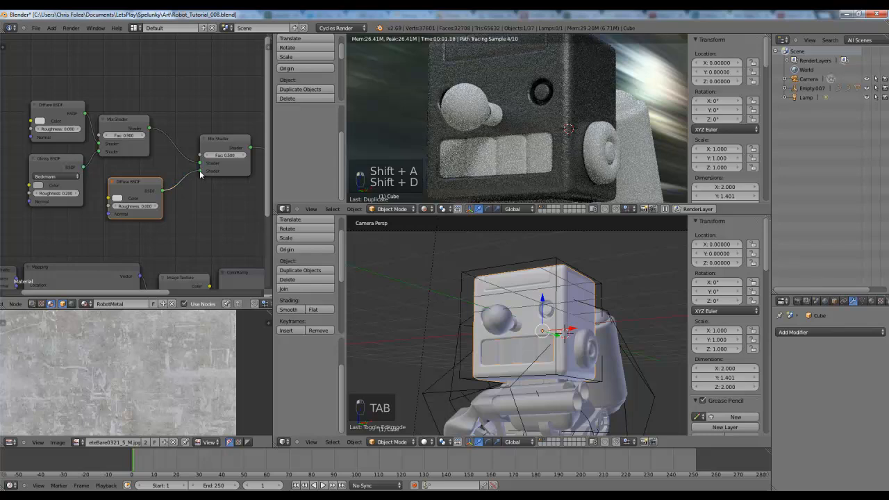
# - Place the duplicated Diffuse BSDF beneath the first Mix Shader and give it a brown colour
pyautogui.click(137, 182)
pyautogui.press('g')
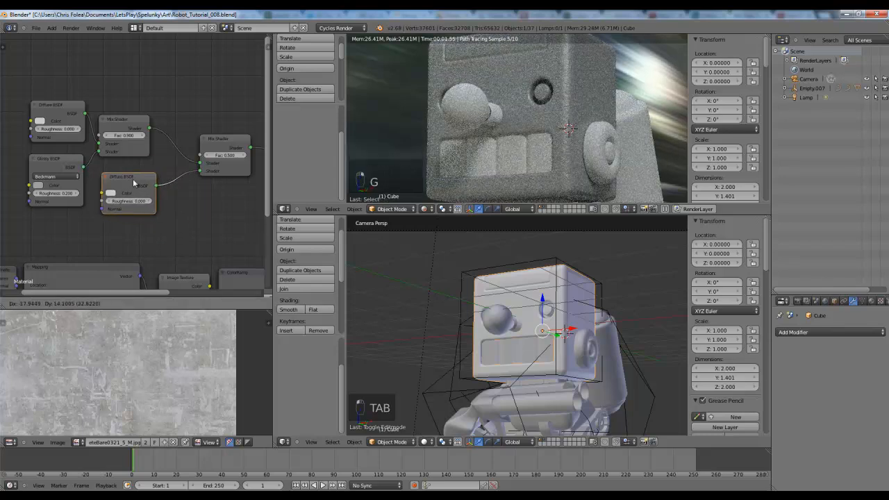
pyautogui.click(140, 183)
pyautogui.press('g')
pyautogui.click(191, 190)
pyautogui.press('g')
pyautogui.click(166, 193)
pyautogui.click(132, 198)
pyautogui.moveTo(191, 116); pyautogui.dragTo(157, 126)
pyautogui.click(158, 124)
# - Move the Image Texture, Mapping and Texture Coordinate nodes away from the ColorRamp to open a gap
pyautogui.moveTo(157, 240); pyautogui.dragTo(132, 174, button='middle')
pyautogui.scroll(-3, 133, 174)
pyautogui.moveTo(84, 220); pyautogui.dragTo(132, 210, button='middle')
pyautogui.scroll(-3, 74, 237)
pyautogui.rightClick(190, 186)
pyautogui.keyDown('shift'); pyautogui.rightClick(133, 177); pyautogui.keyUp('shift')
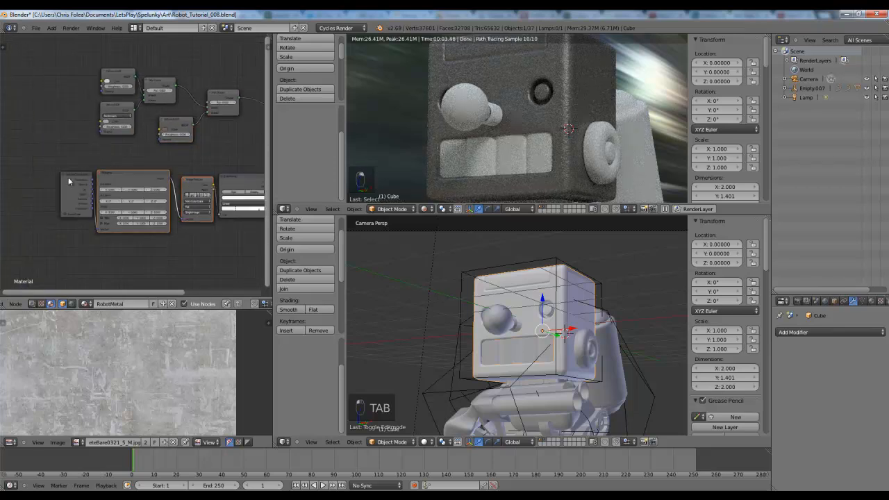
pyautogui.press('g')
pyautogui.click(19, 191)
pyautogui.press('a')
# - Add a second ColorRamp, feed it from the Image Texture's Color, and connect it to the second Mix Shader's Fac
pyautogui.hotkey('shift', 'a')
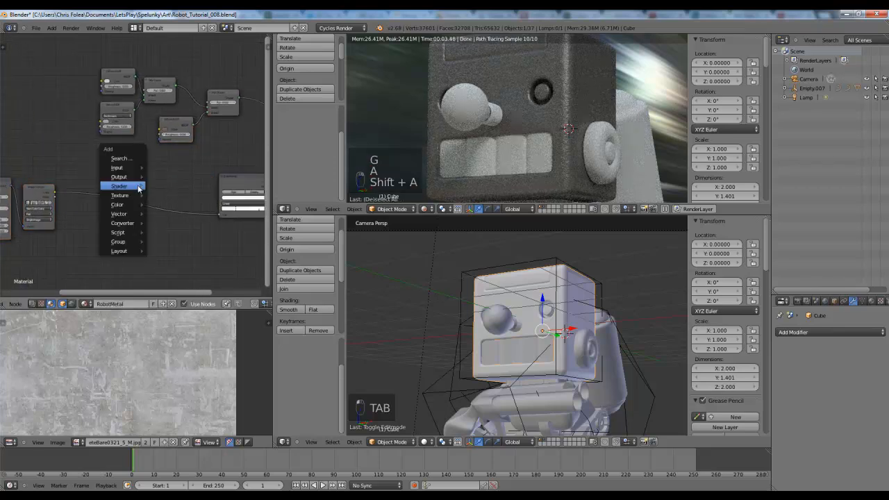
pyautogui.moveTo(124, 223)
pyautogui.click(174, 242)
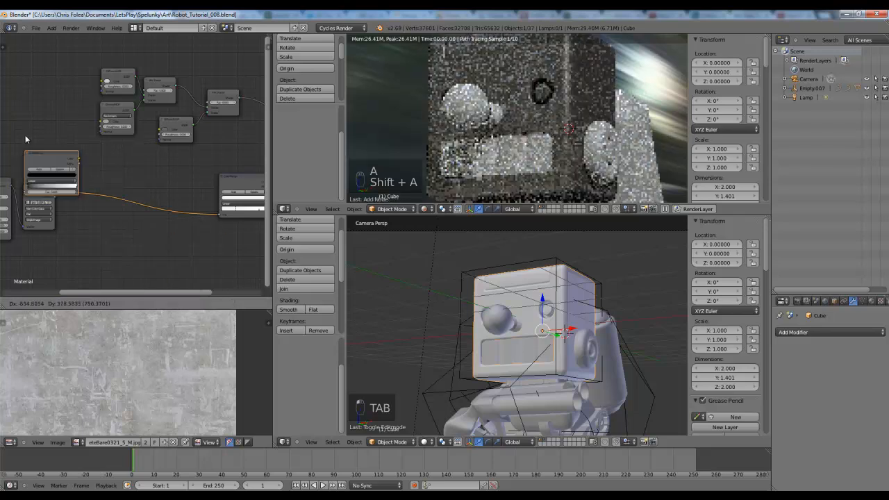
pyautogui.moveTo(58, 185); pyautogui.dragTo(25, 158)
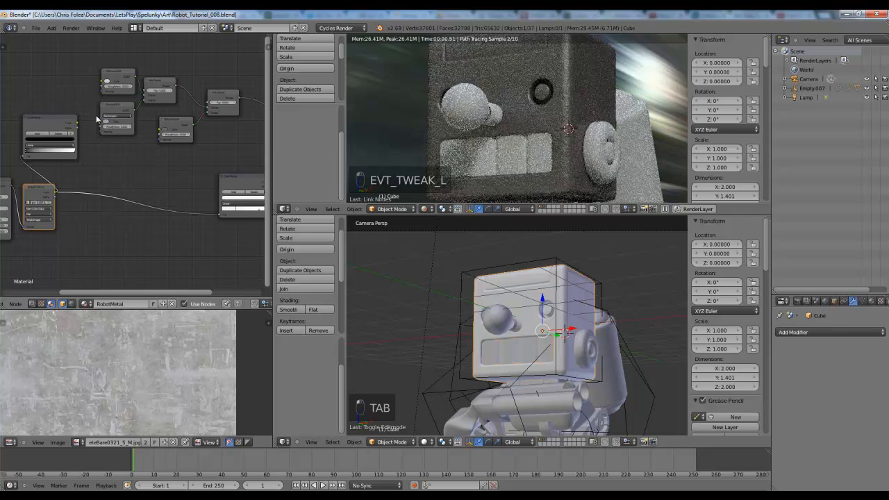
pyautogui.moveTo(214, 107); pyautogui.dragTo(214, 107)
# - Move the second ColorRamp's black stop to roughly a fifth of the gradient
pyautogui.scroll(4, 128, 153)
pyautogui.moveTo(127, 152); pyautogui.dragTo(169, 179, button='middle')
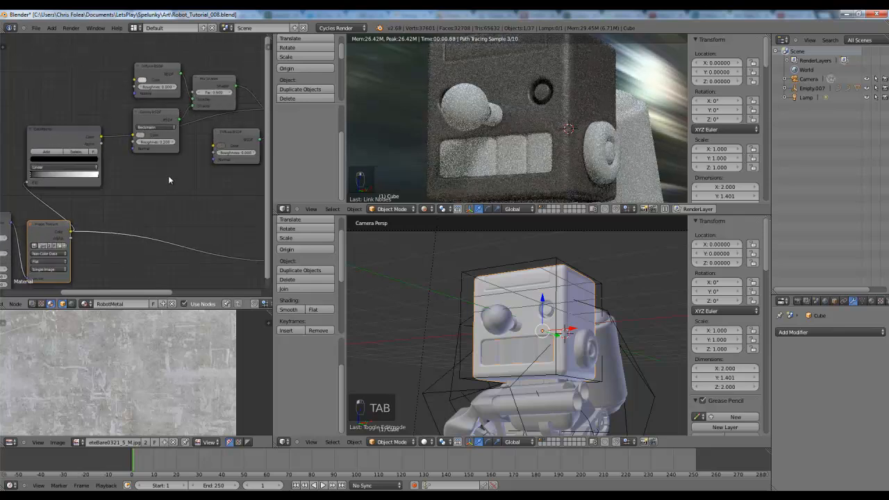
pyautogui.moveTo(111, 196); pyautogui.dragTo(169, 206, button='middle')
pyautogui.scroll(2, 132, 161)
pyautogui.moveTo(74, 192); pyautogui.dragTo(94, 194)
# - Move the Image Texture, Mapping and Texture Coordinate nodes further away from the second ColorRamp
pyautogui.moveTo(104, 249); pyautogui.dragTo(189, 176, button='middle')
pyautogui.scroll(-6, 188, 176)
pyautogui.rightClick(158, 179)
pyautogui.keyDown('shift'); pyautogui.rightClick(90, 174); pyautogui.keyUp('shift')
pyautogui.keyDown('shift'); pyautogui.rightClick(29, 177); pyautogui.keyUp('shift')
pyautogui.moveTo(88, 202); pyautogui.dragTo(192, 202, button='middle')
pyautogui.press('g')
pyautogui.click(54, 209)
pyautogui.press('a')
# - Duplicate the Image Texture node above the original and connect the Mapping node's Vector to it
pyautogui.rightClick(131, 191)
pyautogui.hotkey('shift', 'd')
pyautogui.click(147, 117)
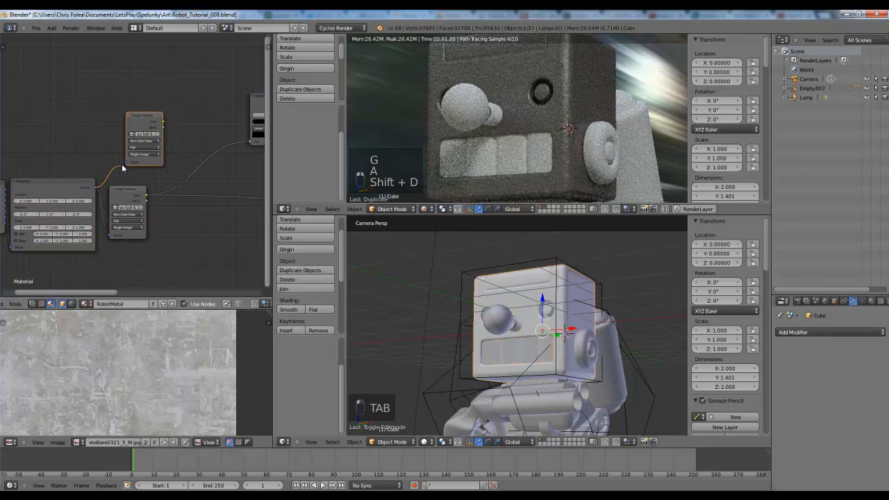
# - Set the duplicate texture's colour space to Color and connect its Color output to the second ColorRamp's Fac
pyautogui.moveTo(198, 164); pyautogui.dragTo(112, 165, button='middle')
pyautogui.scroll(1, 112, 166)
pyautogui.click(66, 140)
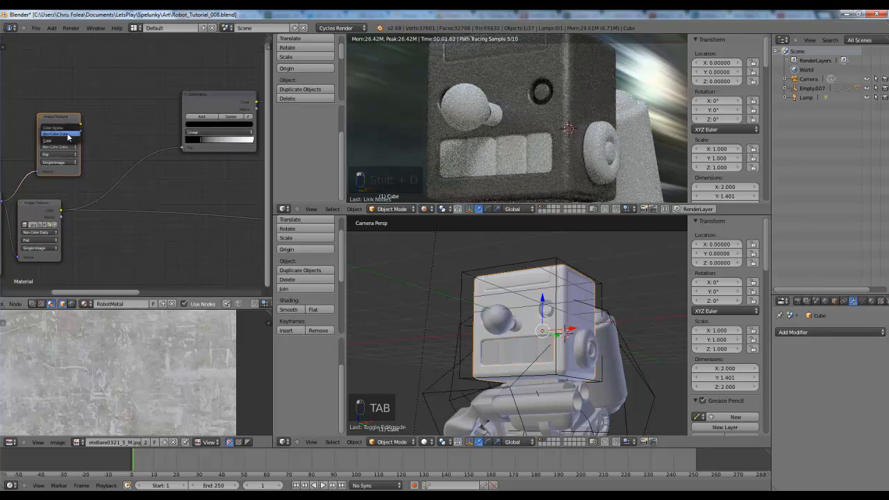
pyautogui.click(67, 140)
pyautogui.moveTo(81, 125); pyautogui.dragTo(184, 147)
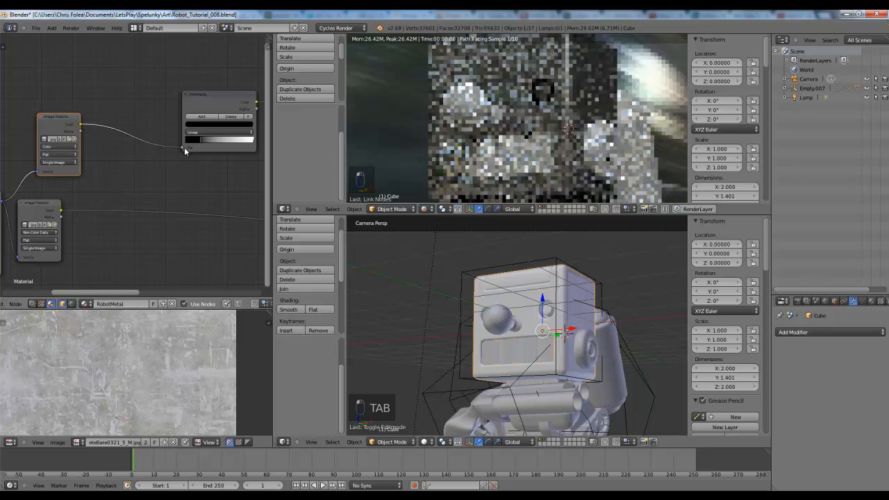
# - Recolour the duplicated Diffuse BSDF dark crimson, HSV 0.963, 1.000, 0.149
pyautogui.moveTo(202, 165); pyautogui.dragTo(43, 172, button='middle')
pyautogui.scroll(2, 181, 135)
pyautogui.click(143, 153)
pyautogui.moveTo(170, 77); pyautogui.dragTo(173, 96)
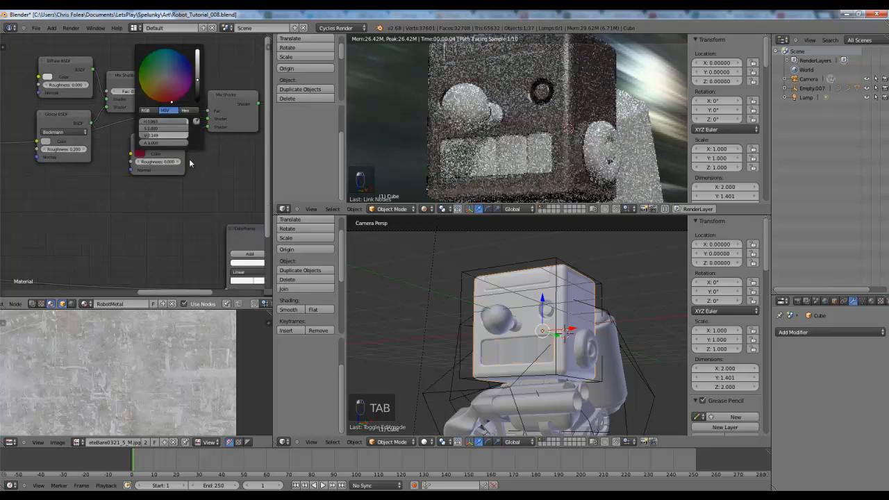
# - Move the second ColorRamp's white stop to a little past the middle of the gradient
pyautogui.moveTo(104, 191); pyautogui.dragTo(119, 221, button='middle')
pyautogui.scroll(1, 125, 223)
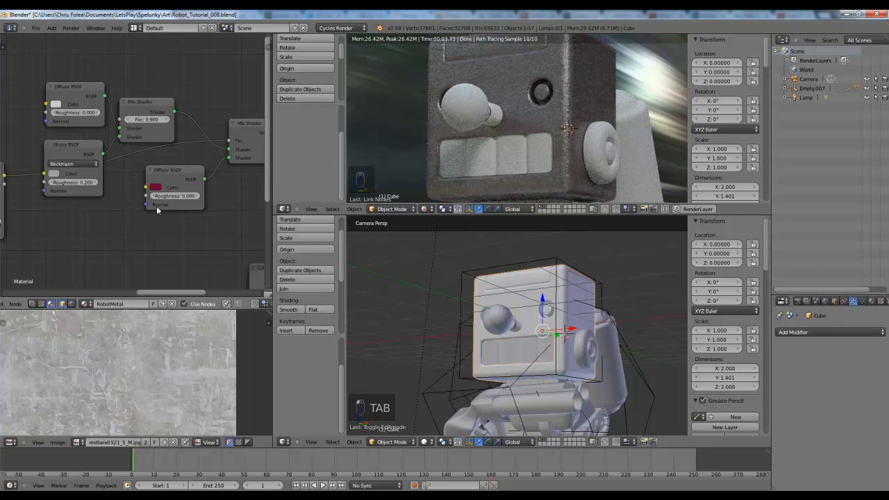
pyautogui.moveTo(78, 219); pyautogui.dragTo(114, 208, button='middle')
pyautogui.moveTo(140, 207); pyautogui.dragTo(105, 210)
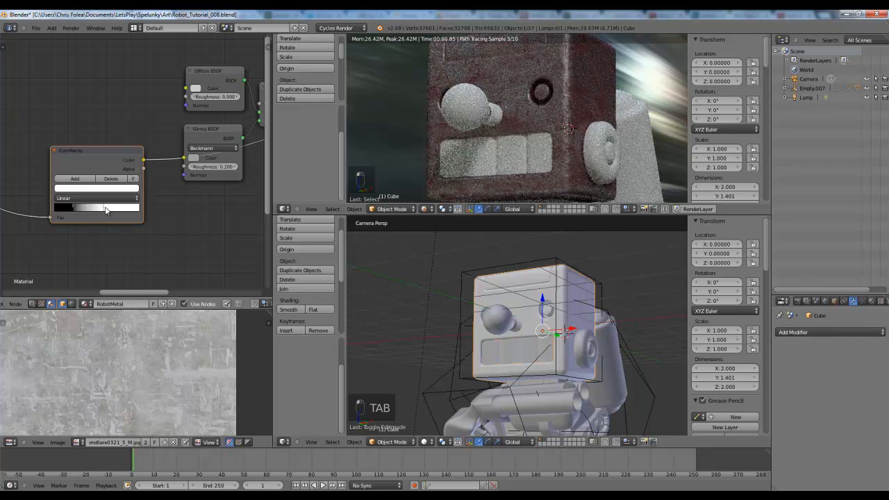
pyautogui.moveTo(106, 210); pyautogui.dragTo(103, 210)
# - Change the duplicated Diffuse BSDF's colour to a muted grey-brown
pyautogui.moveTo(154, 232); pyautogui.dragTo(111, 232, button='middle')
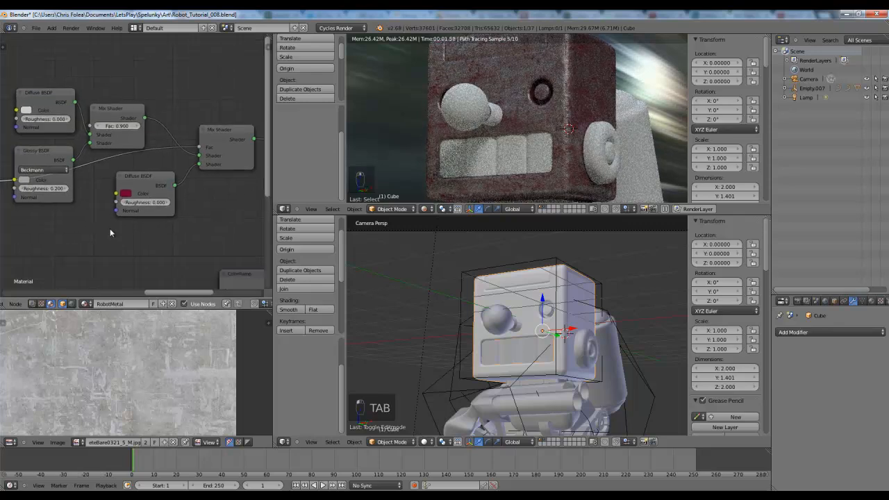
pyautogui.scroll(4, 113, 228)
pyautogui.click(127, 207)
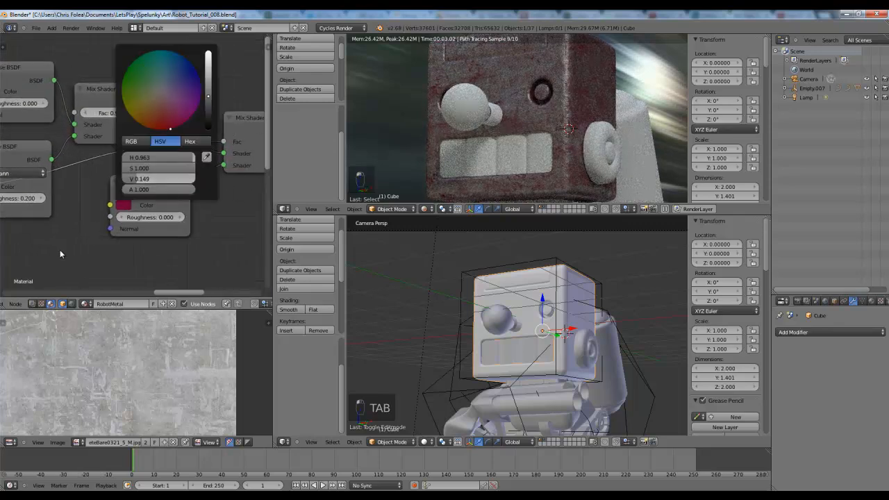
pyautogui.moveTo(59, 255); pyautogui.dragTo(115, 256, button='middle')
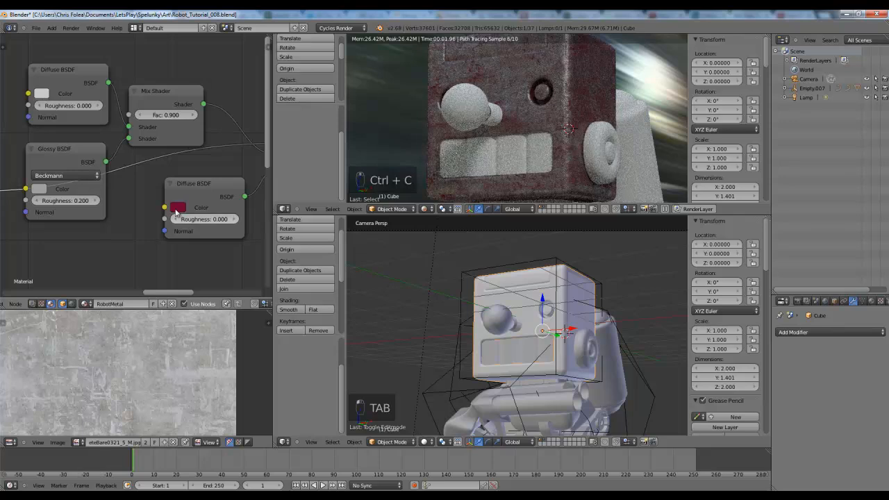
pyautogui.hotkey('ctrl', 'v')
pyautogui.click(178, 210)
pyautogui.moveTo(259, 88)
pyautogui.mouseDown()
pyautogui.moveTo(264, 98)
pyautogui.moveTo(211, 100)
pyautogui.mouseUp()
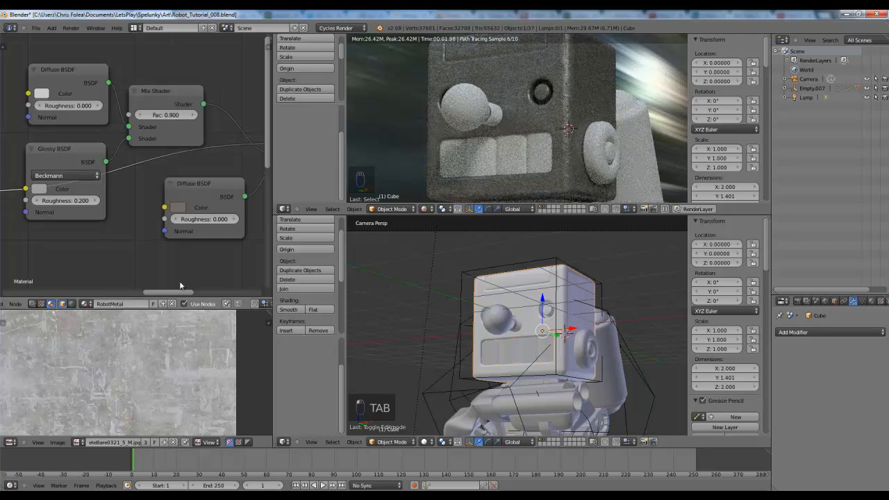
# - Tighten the second ColorRamp, placing the black stop at roughly a quarter and the white stop just before the middle
pyautogui.moveTo(235, 233); pyautogui.dragTo(269, 229, button='middle')
pyautogui.moveTo(3, 228); pyautogui.dragTo(168, 192, button='middle')
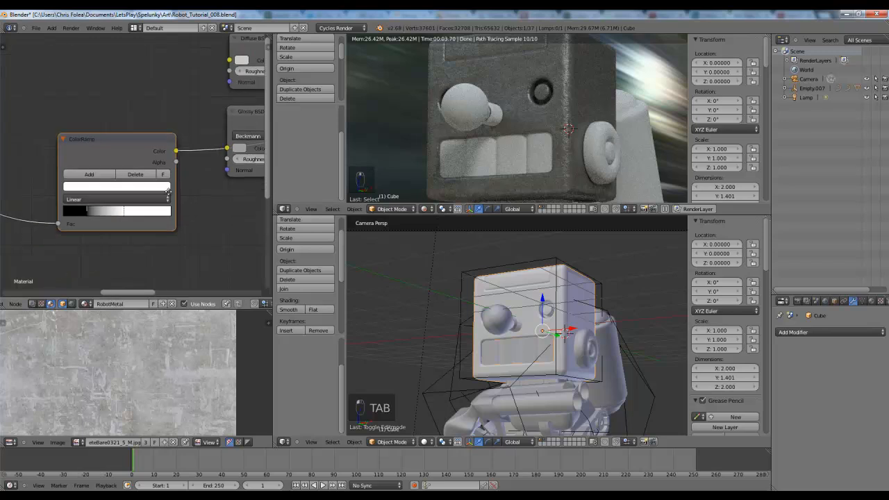
pyautogui.moveTo(123, 239); pyautogui.dragTo(130, 239, button='middle')
pyautogui.scroll(3, 113, 207)
pyautogui.moveTo(87, 219); pyautogui.dragTo(119, 220)
pyautogui.click(126, 221)
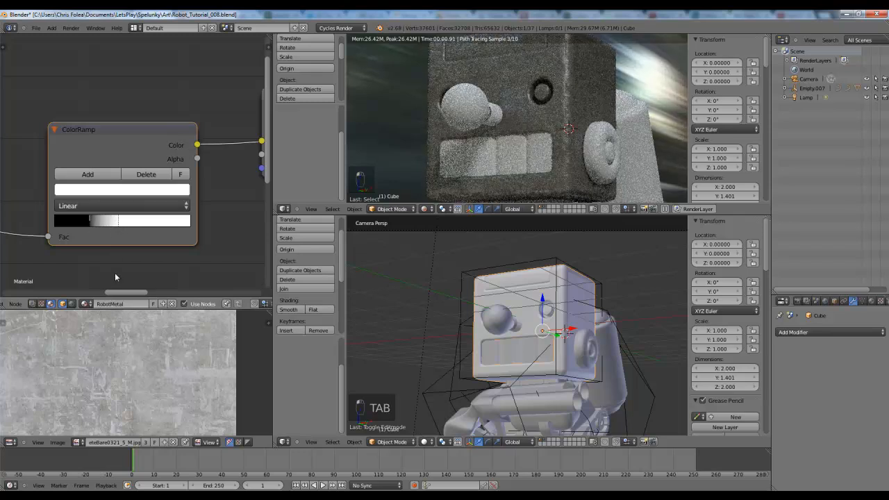
# - Set the HSV value of the second ColorRamp's white stop to 0.9
pyautogui.click(118, 223)
pyautogui.click(132, 190)
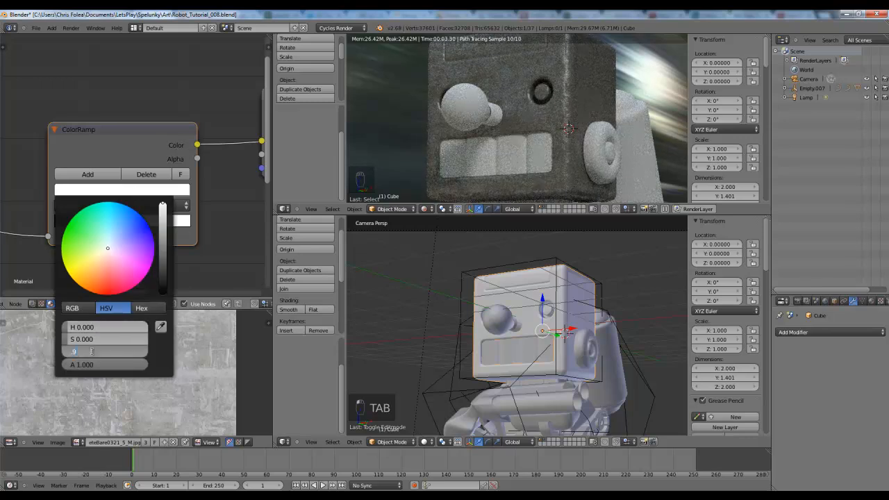
pyautogui.press('Return')
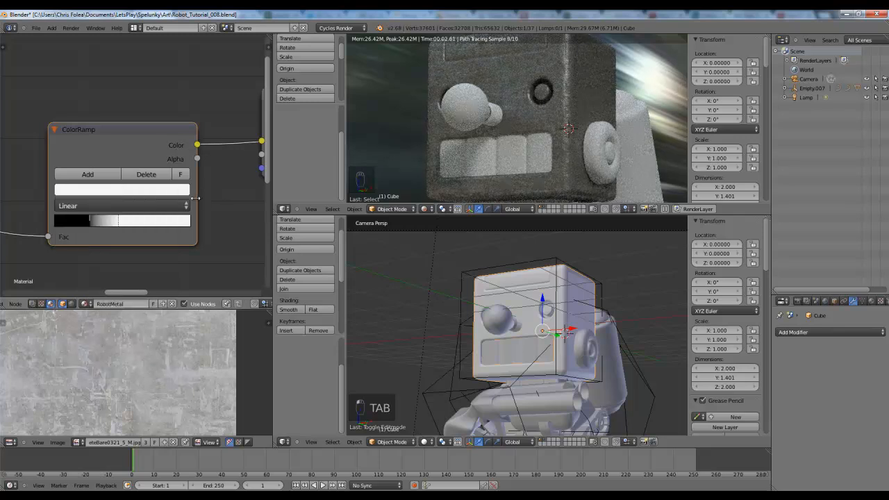
# - Move the mask ColorRamp's white stop to just past the middle of the gradient and set the preview samples to 0
pyautogui.moveTo(118, 222); pyautogui.dragTo(129, 224)
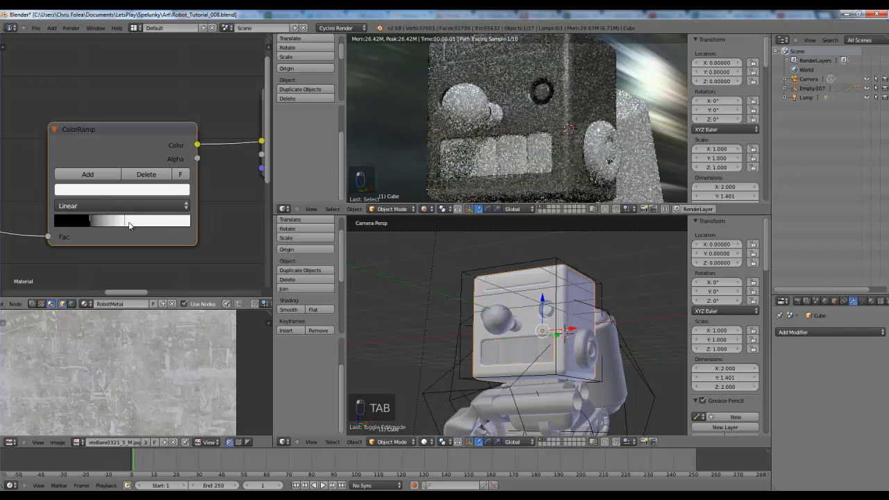
pyautogui.click(805, 301)
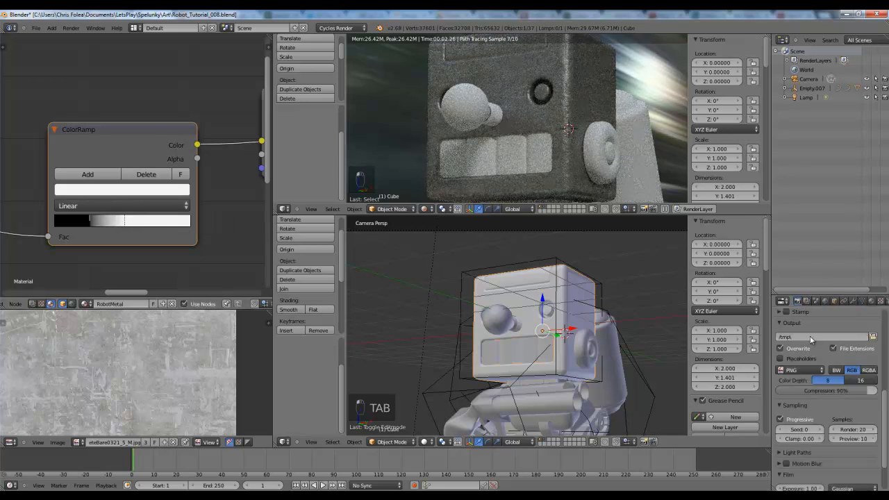
pyautogui.scroll(-2, 852, 432)
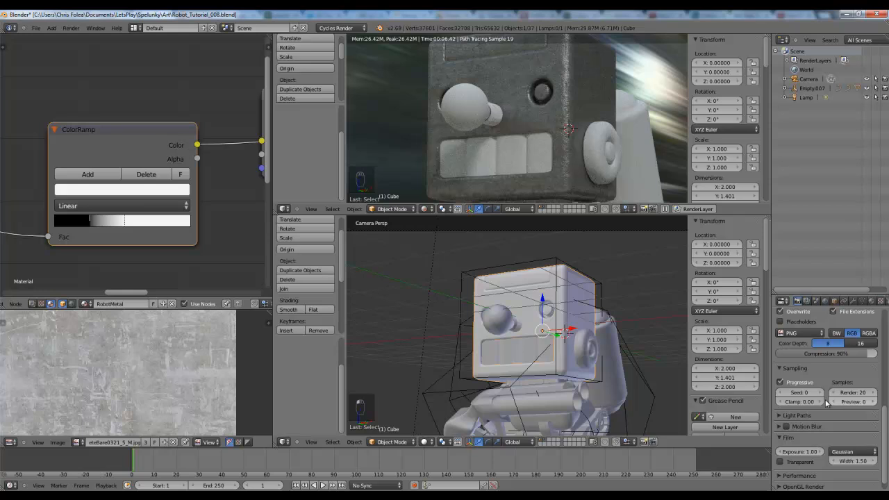
# - Brighten the light grey stop of the displacement ColorRamp to almost white by changing its HSV value
pyautogui.moveTo(197, 205); pyautogui.dragTo(28, 111, button='middle')
pyautogui.moveTo(161, 198); pyautogui.dragTo(73, 139, button='middle')
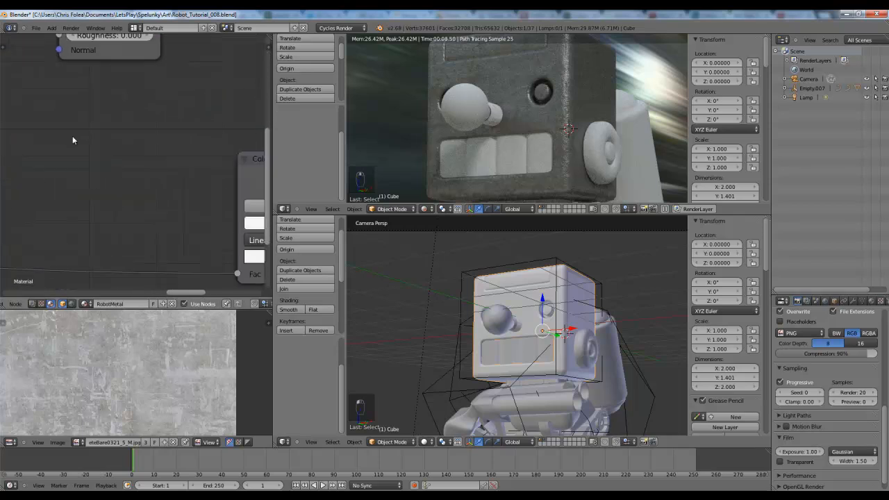
pyautogui.moveTo(226, 212); pyautogui.dragTo(90, 157, button='middle')
pyautogui.scroll(3, 94, 159)
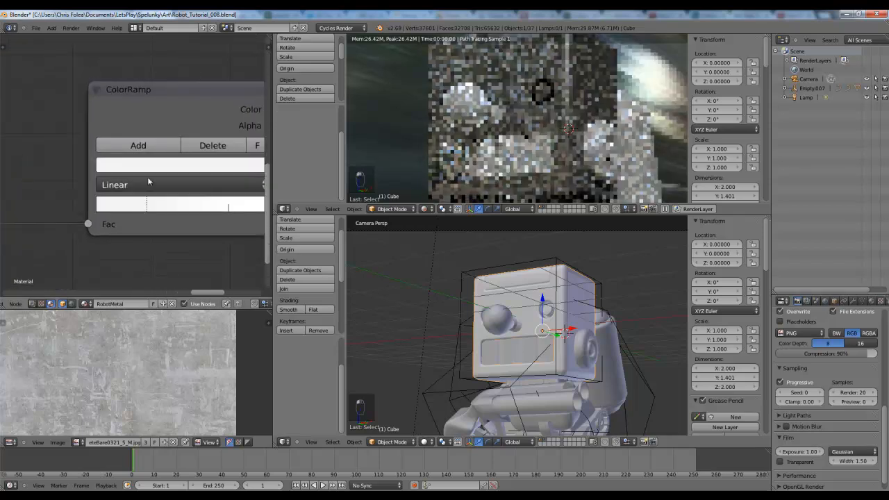
pyautogui.click(141, 207)
pyautogui.click(144, 370)
pyautogui.write('0.9')
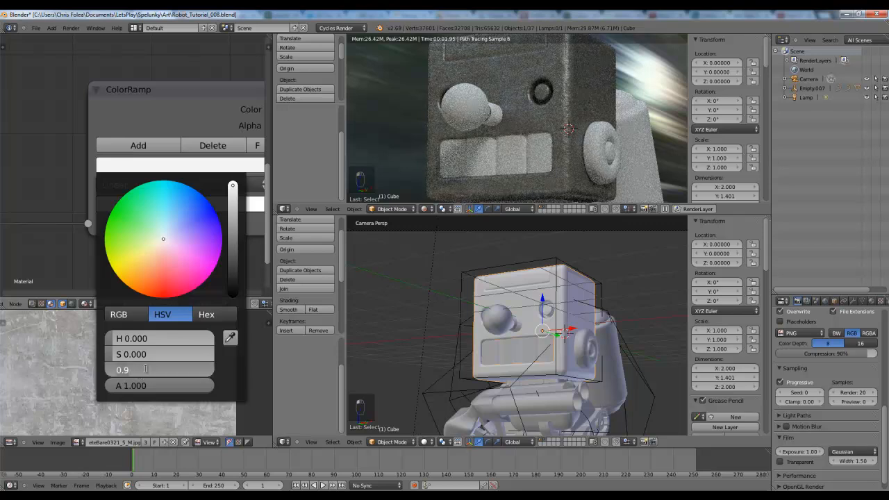
pyautogui.press('Return')
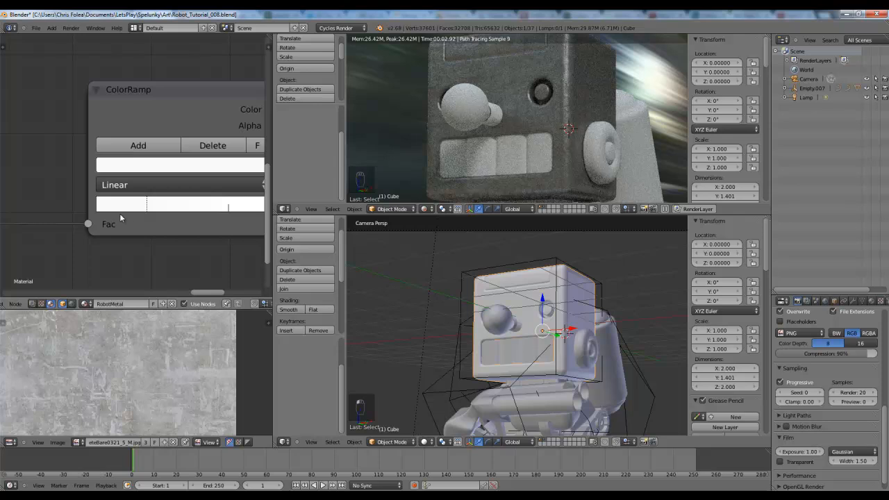
# - Darken the grey-brown colour of the Diffuse BSDF that feeds the final Mix Shader slightly
pyautogui.scroll(-6, 130, 166)
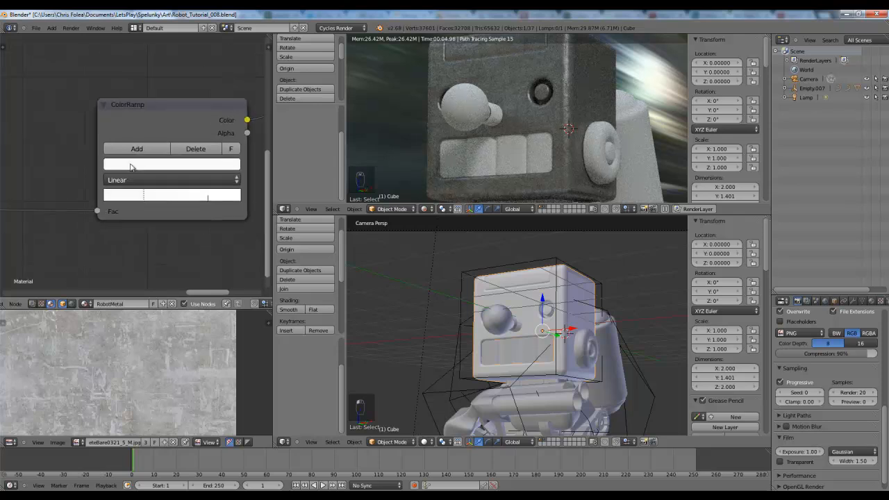
pyautogui.moveTo(42, 125); pyautogui.dragTo(127, 268, button='middle')
pyautogui.scroll(3, 151, 188)
pyautogui.click(146, 172)
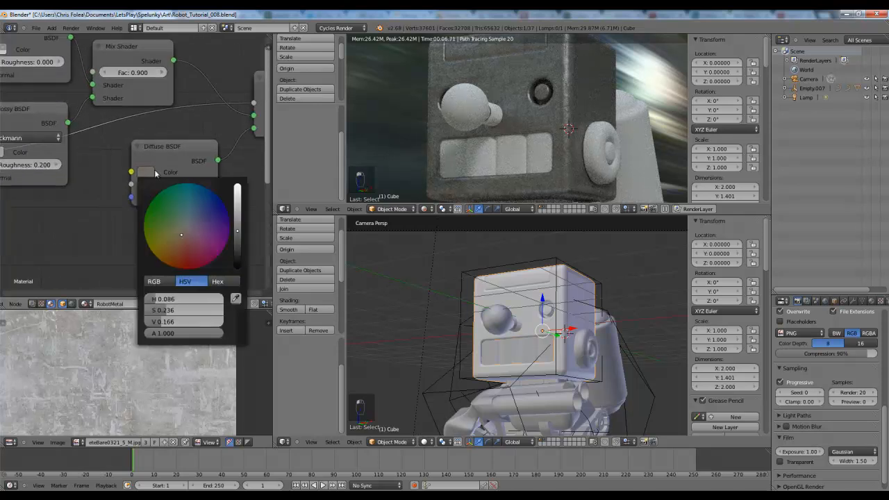
pyautogui.moveTo(237, 228); pyautogui.dragTo(237, 237)
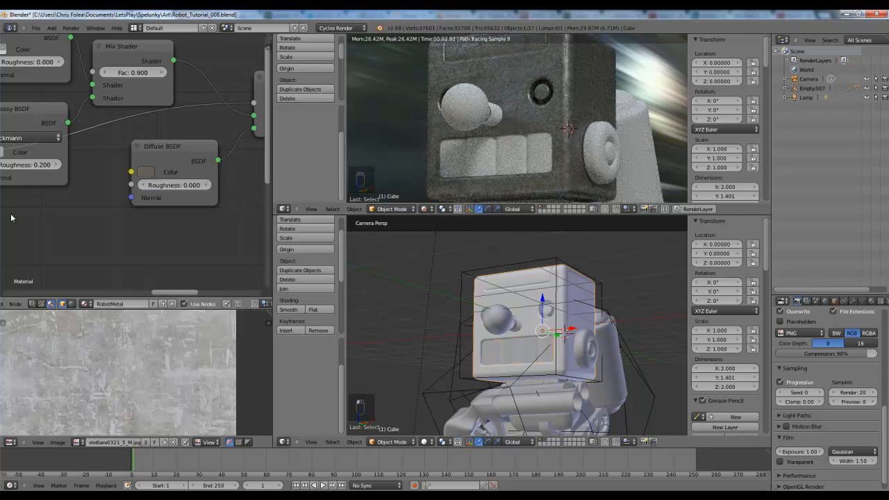
pyautogui.moveTo(95, 220); pyautogui.dragTo(2, 237, button='middle')
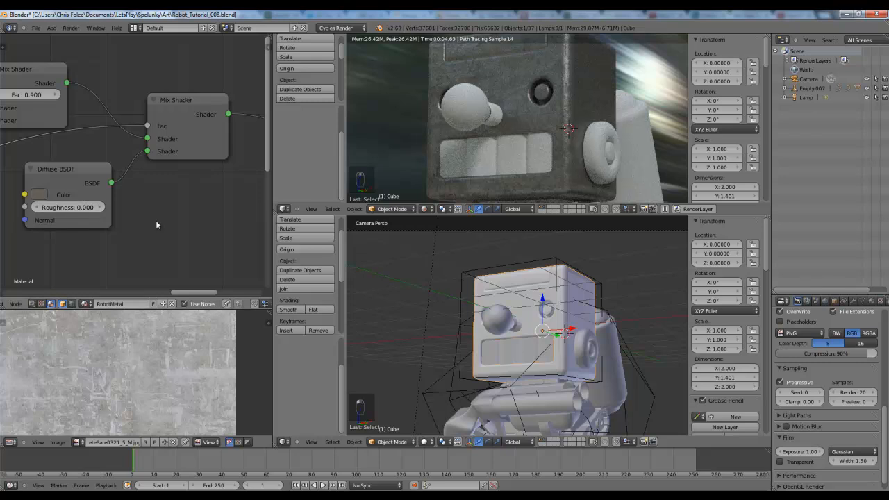
pyautogui.scroll(-3, 139, 160)
# - Assign the RobotMetal material to the round ear on the head and to the curved bracket beneath the arm
pyautogui.rightClick(596, 142)
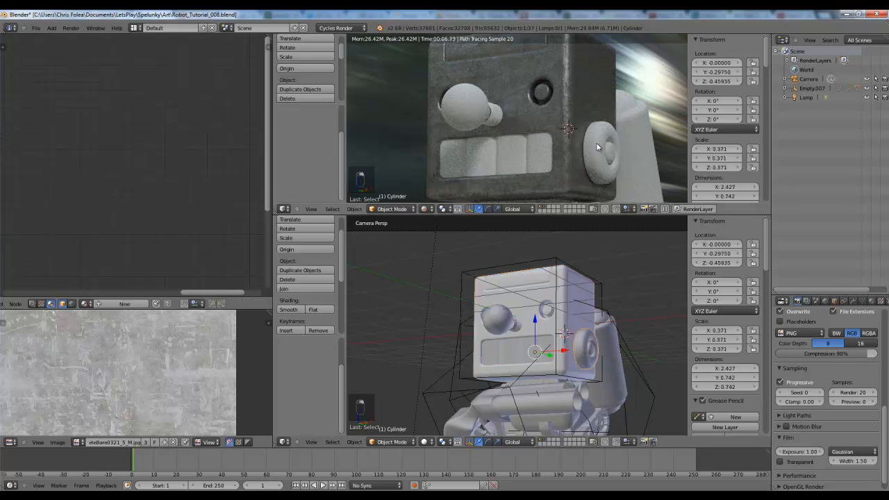
pyautogui.click(866, 303)
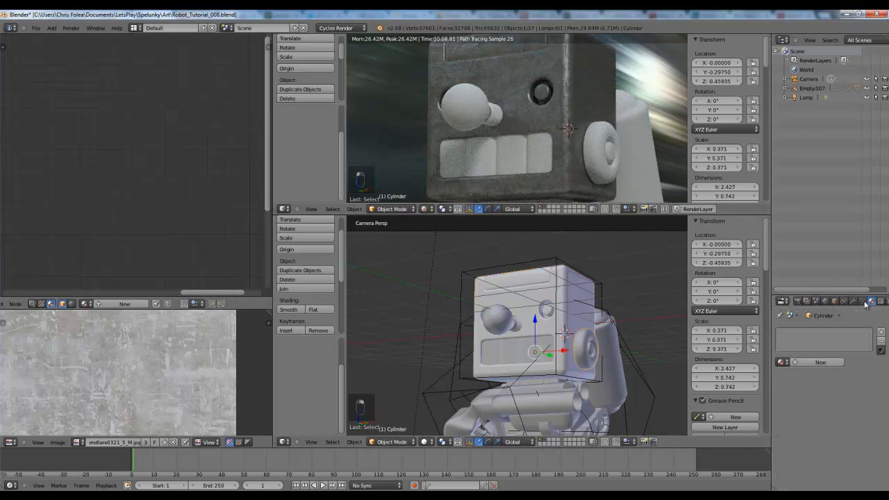
pyautogui.click(781, 362)
pyautogui.click(803, 377)
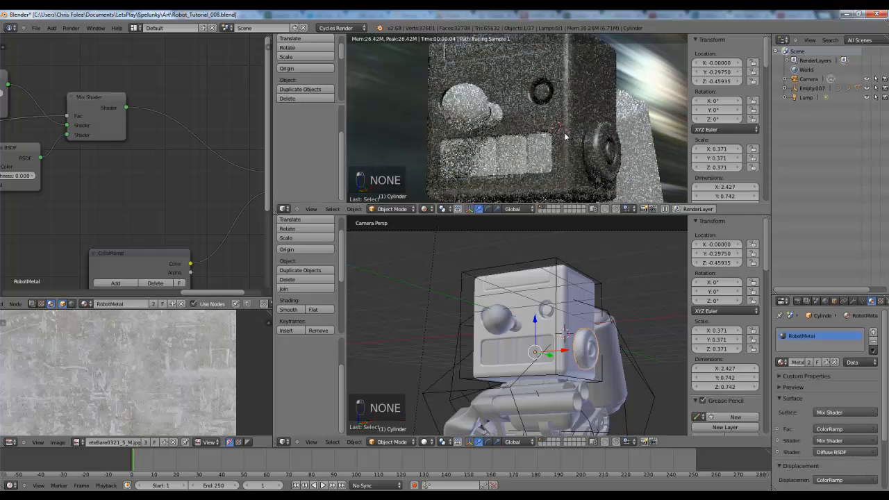
pyautogui.rightClick(512, 133)
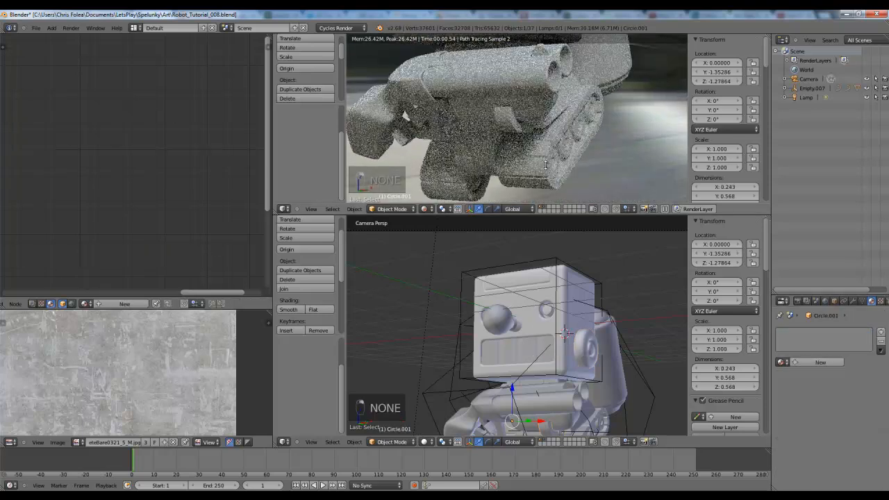
pyautogui.click(780, 361)
pyautogui.click(803, 377)
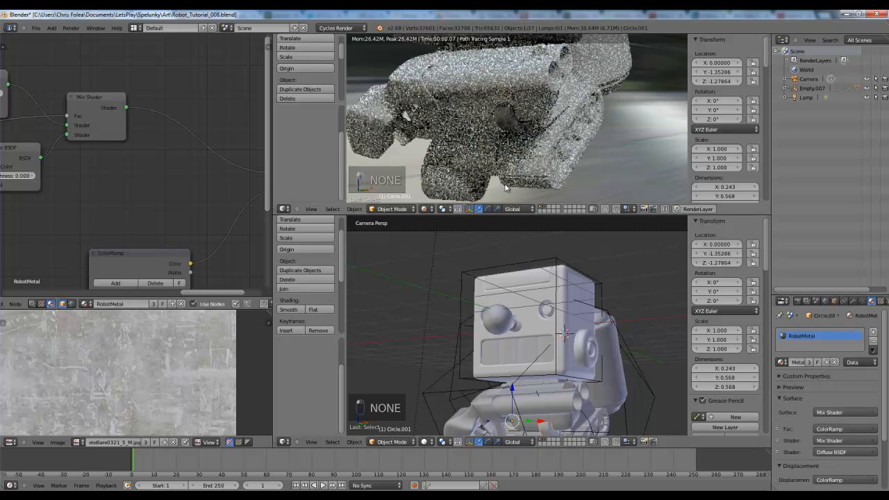
# - Assign the RobotMetal material to the rounded centre piece between the two tracks
pyautogui.rightClick(481, 161)
pyautogui.rightClick(466, 172)
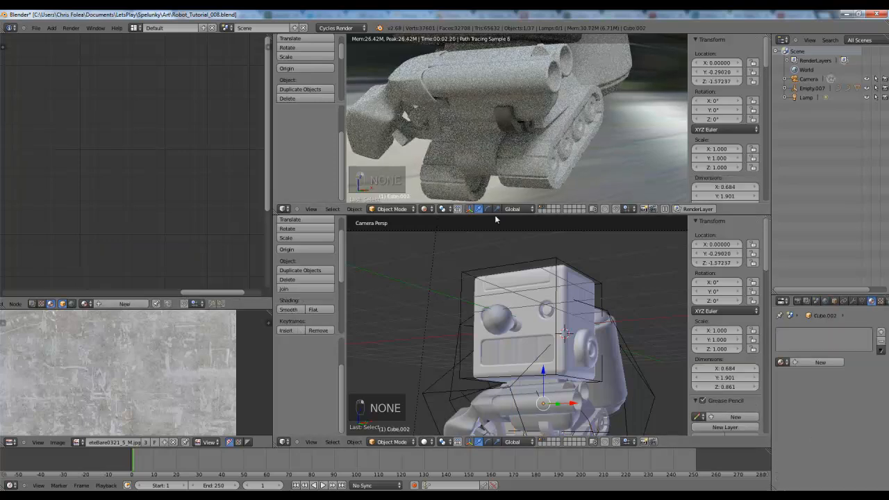
pyautogui.scroll(-2, 515, 334)
pyautogui.keyDown('shift'); pyautogui.moveTo(515, 334); pyautogui.dragTo(489, 250, button='middle'); pyautogui.keyUp('shift')
pyautogui.scroll(3, 489, 250)
pyautogui.click(781, 362)
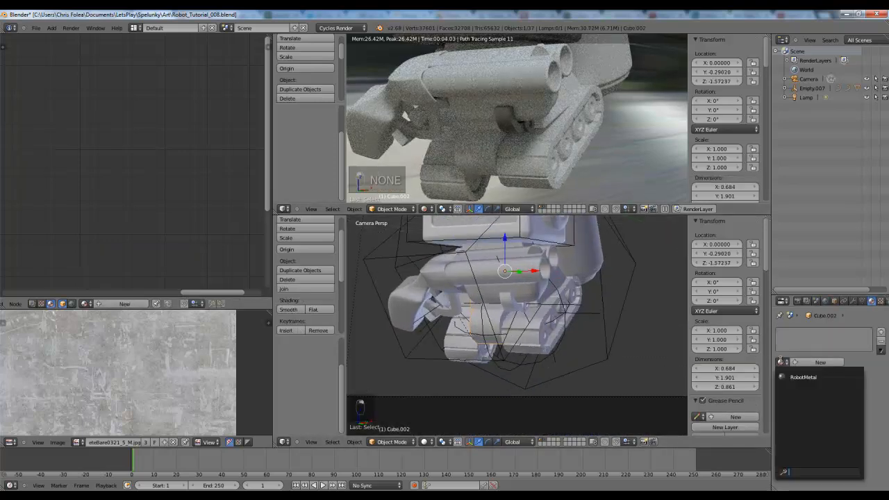
pyautogui.click(803, 377)
# - Assign the RobotMetal material to the wheels inside the near track
pyautogui.keyDown('shift'); pyautogui.moveTo(547, 294); pyautogui.dragTo(523, 296, button='middle'); pyautogui.keyUp('shift')
pyautogui.scroll(3, 523, 294)
pyautogui.rightClick(556, 295)
pyautogui.click(780, 362)
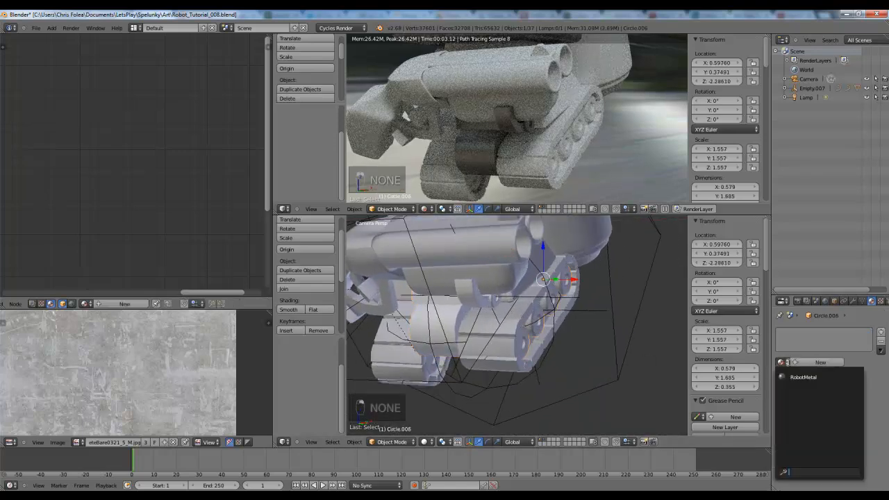
pyautogui.click(797, 380)
# - Assign the RobotMetal material to the plate behind the near track's wheels
pyautogui.moveTo(571, 312); pyautogui.dragTo(502, 300, button='middle')
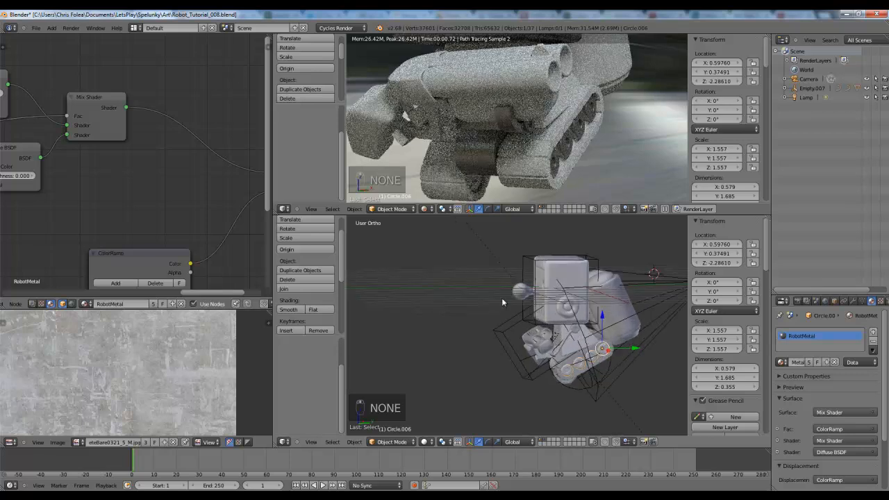
pyautogui.keyDown('shift'); pyautogui.moveTo(573, 351); pyautogui.dragTo(491, 308, button='middle'); pyautogui.keyUp('shift')
pyautogui.scroll(1, 491, 307)
pyautogui.scroll(4, 491, 308)
pyautogui.rightClick(492, 265)
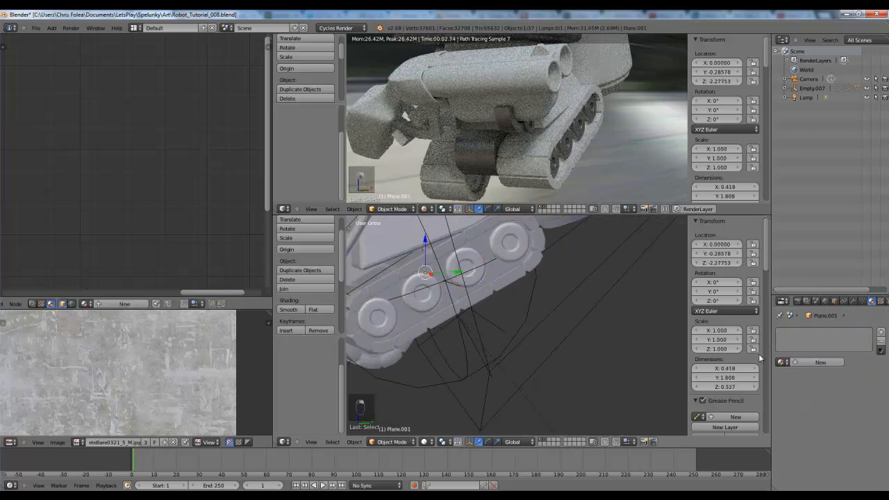
pyautogui.click(781, 361)
pyautogui.click(798, 377)
# - Assign the RobotMetal material to the opposite track's wheels and to the plate behind them
pyautogui.moveTo(555, 326); pyautogui.dragTo(684, 282, button='middle')
pyautogui.scroll(2, 479, 351)
pyautogui.moveTo(462, 361); pyautogui.dragTo(519, 319, button='middle')
pyautogui.rightClick(530, 320)
pyautogui.click(782, 362)
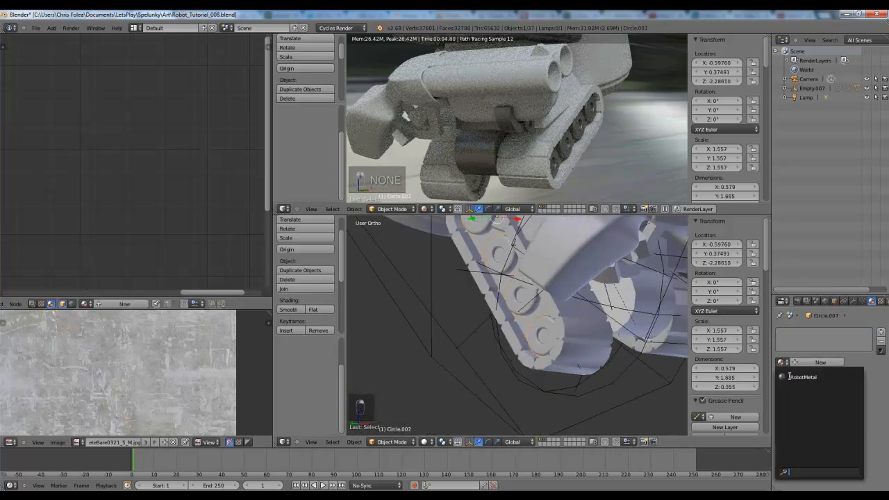
pyautogui.rightClick(545, 313)
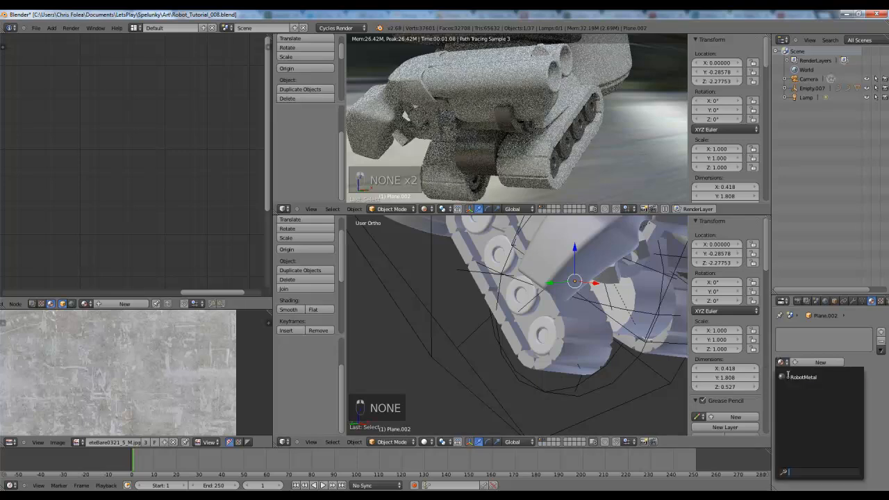
pyautogui.click(799, 377)
# - Assign the RobotMetal material to the round joint on the lower body's side and to the curved tube attached to it
pyautogui.moveTo(572, 333); pyautogui.dragTo(567, 349, button='middle')
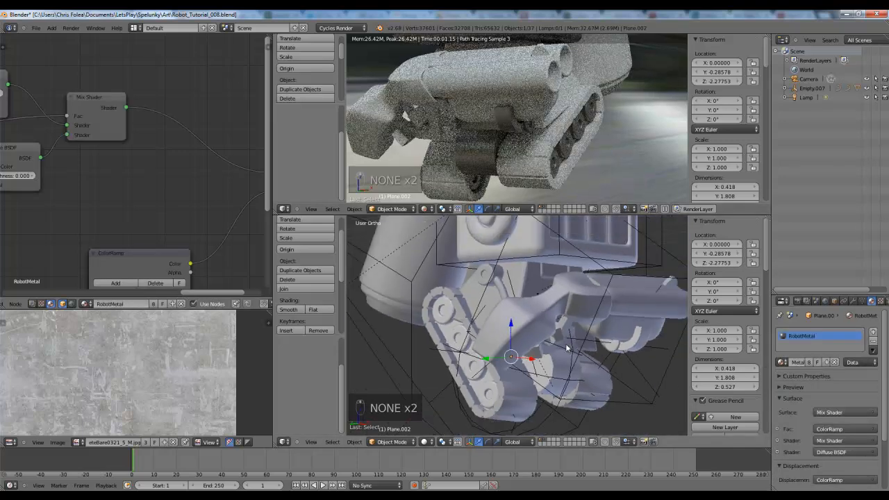
pyautogui.press('KP_0')
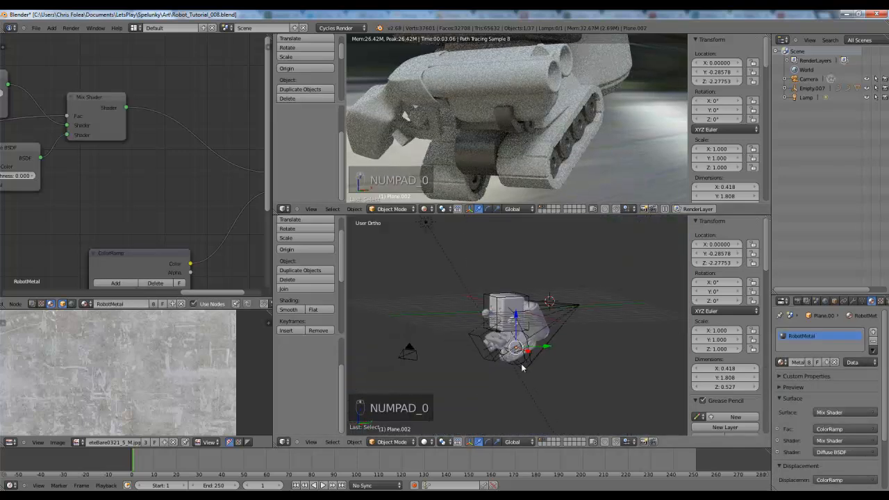
pyautogui.scroll(6, 506, 348)
pyautogui.rightClick(556, 336)
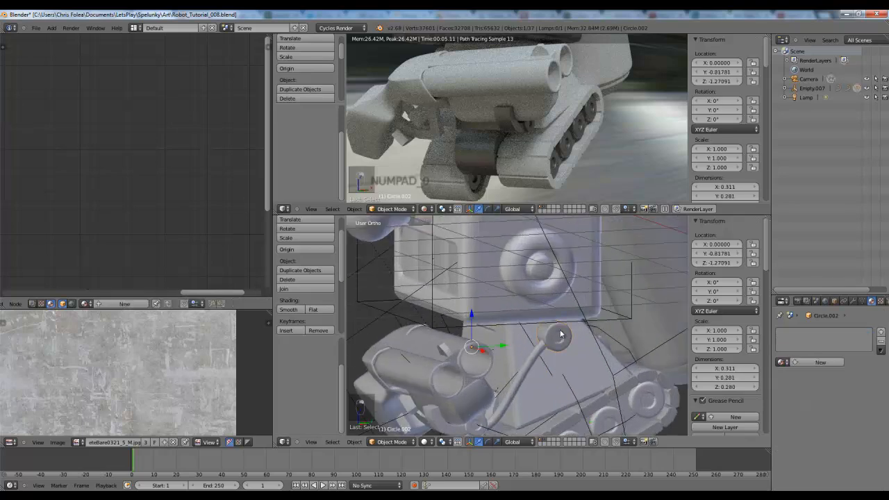
pyautogui.click(782, 362)
pyautogui.click(798, 377)
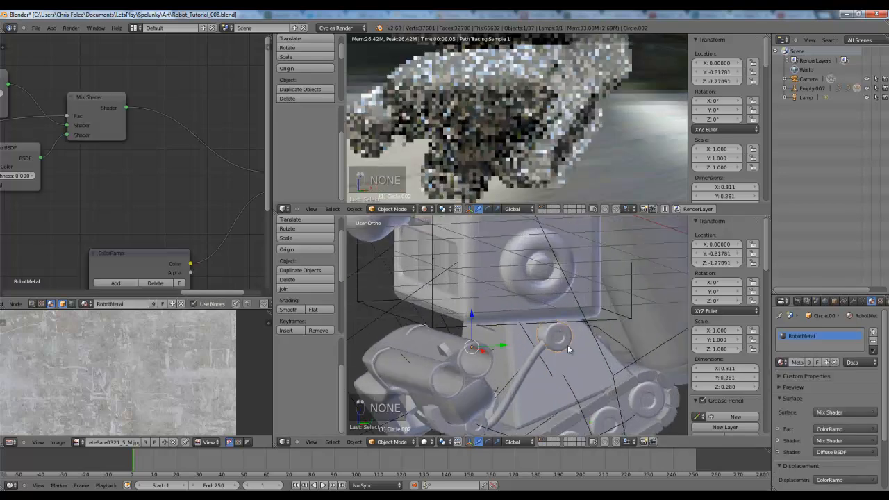
pyautogui.rightClick(532, 354)
pyautogui.click(783, 362)
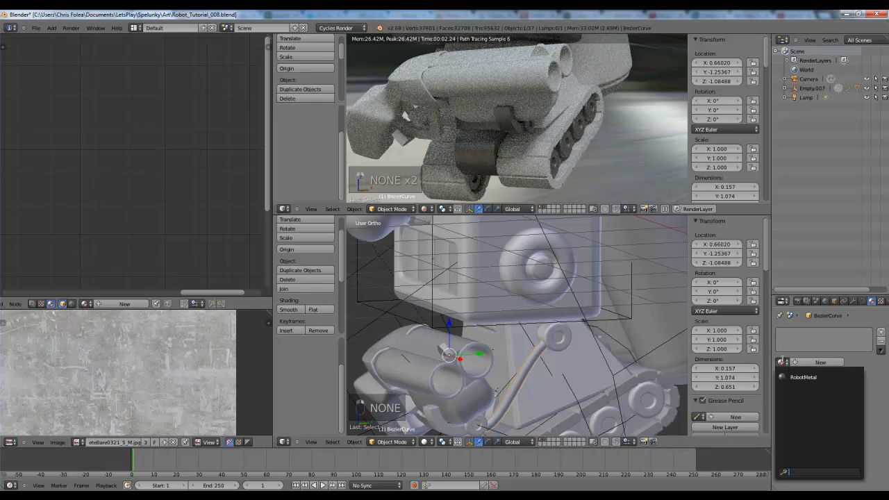
pyautogui.click(799, 377)
# - Assign the RobotMetal material to the matching round joint and curved tube on the body's opposite side
pyautogui.moveTo(417, 312); pyautogui.dragTo(444, 330, button='middle')
pyautogui.rightClick(443, 330)
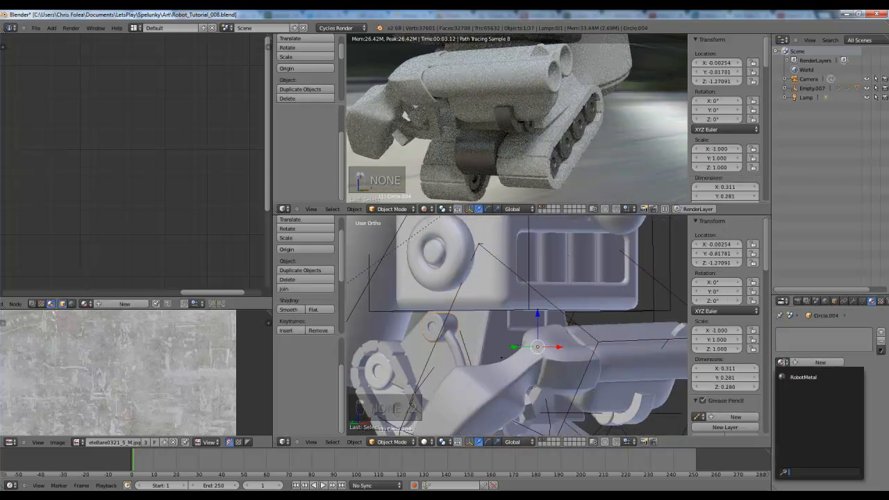
pyautogui.click(798, 377)
pyautogui.rightClick(459, 351)
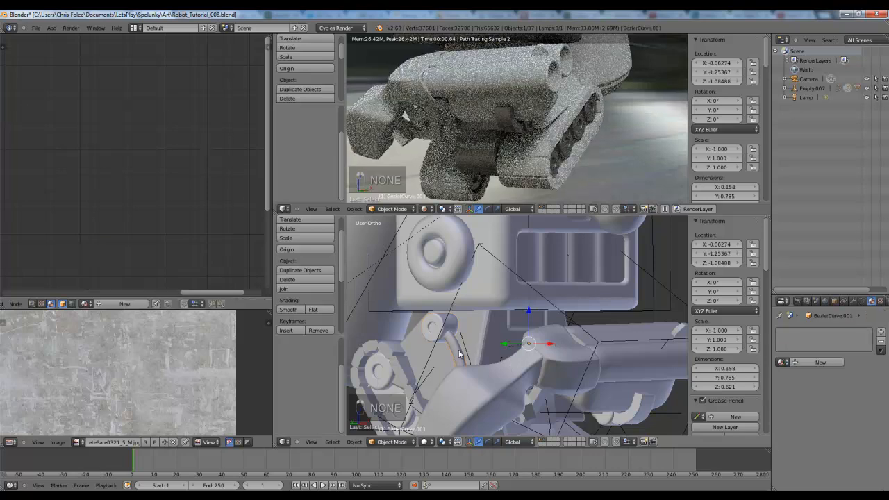
pyautogui.click(782, 362)
pyautogui.click(798, 378)
# - UV-unwrap the lower body block between the tracks with Smart UV Project, all of its faces selected
pyautogui.moveTo(444, 299); pyautogui.dragTo(547, 325, button='middle')
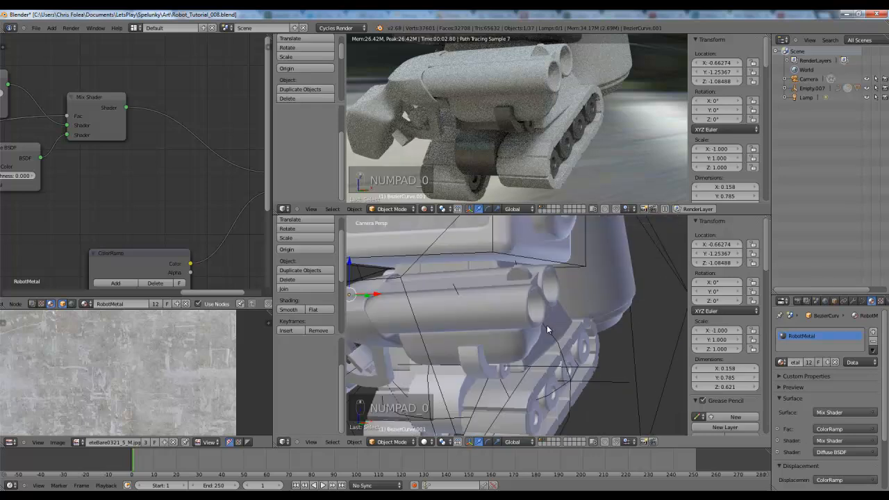
pyautogui.press('KP_0')
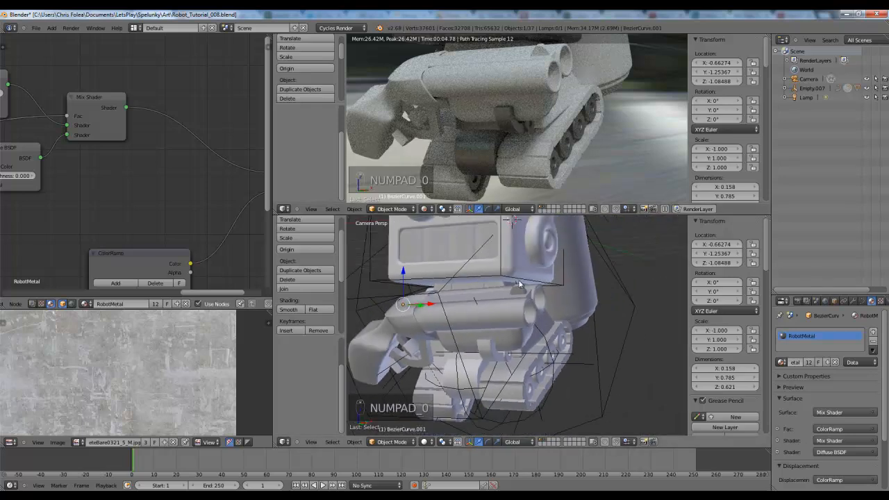
pyautogui.rightClick(560, 318)
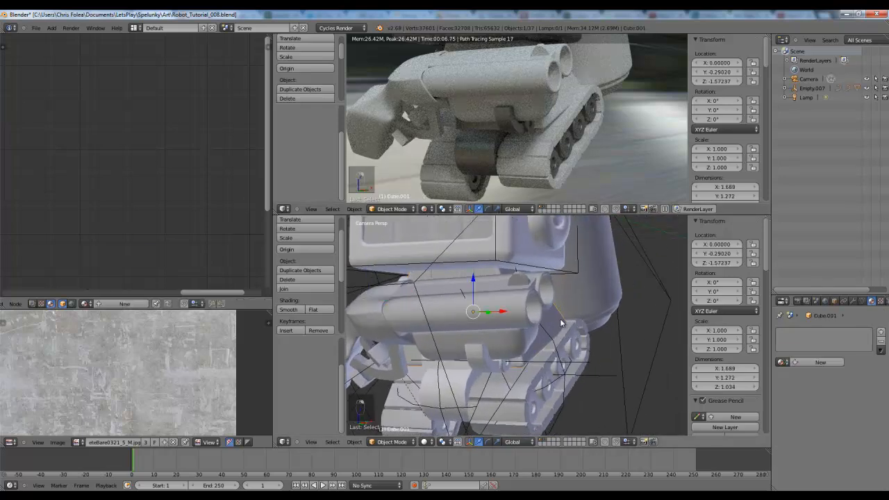
pyautogui.press('Tab')
pyautogui.press('a')
pyautogui.press('a')
pyautogui.press('a')
pyautogui.press('a')
pyautogui.press('a')
pyautogui.press('Tab')
pyautogui.press('Tab')
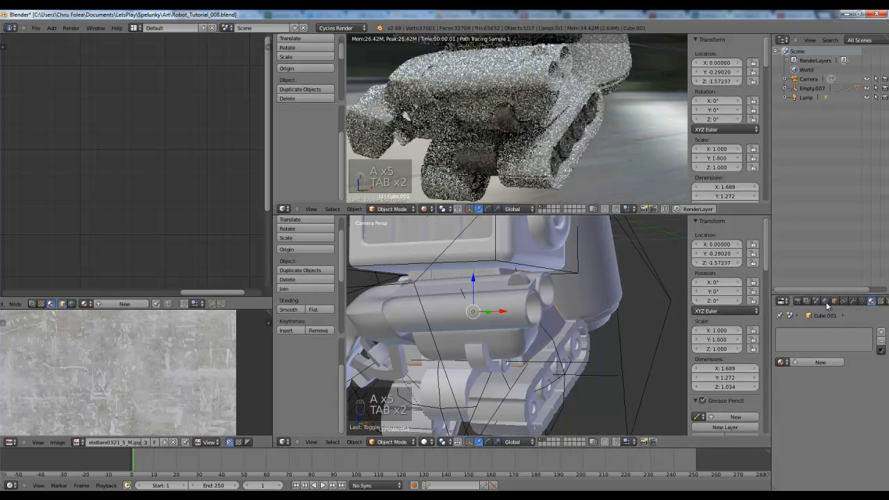
pyautogui.click(853, 301)
pyautogui.press('Tab')
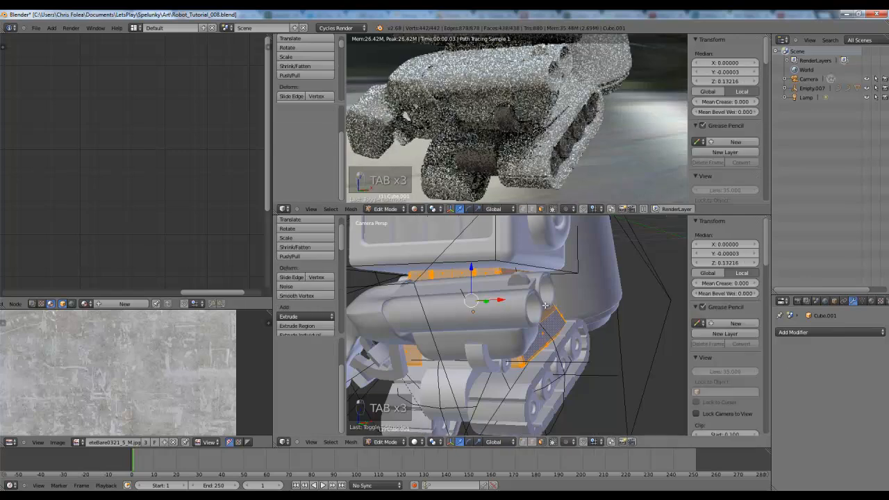
pyautogui.press('a')
pyautogui.press('a')
pyautogui.press('u')
pyautogui.click(568, 304)
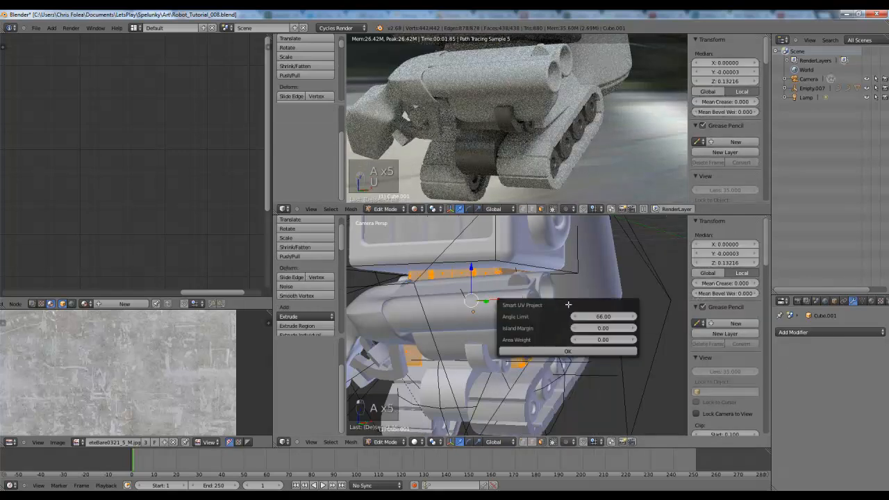
pyautogui.click(549, 350)
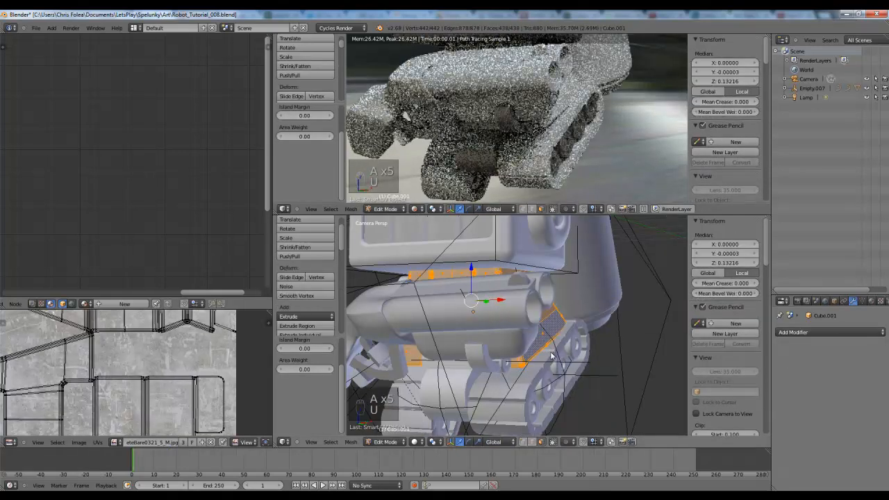
pyautogui.press('Tab')
# - Assign the RobotMetal material to the lower body block below the head
pyautogui.moveTo(555, 191); pyautogui.dragTo(509, 147, button='middle')
pyautogui.scroll(9, 534, 137)
pyautogui.scroll(4, 509, 147)
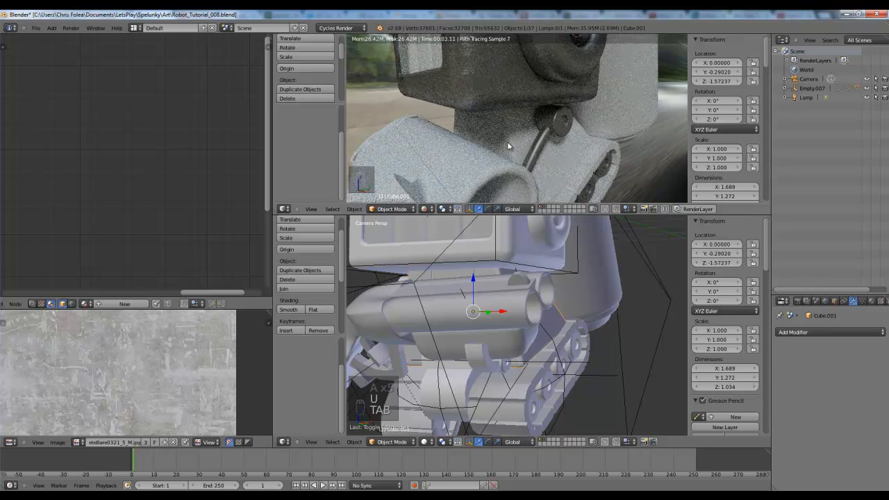
pyautogui.click(872, 302)
pyautogui.click(781, 362)
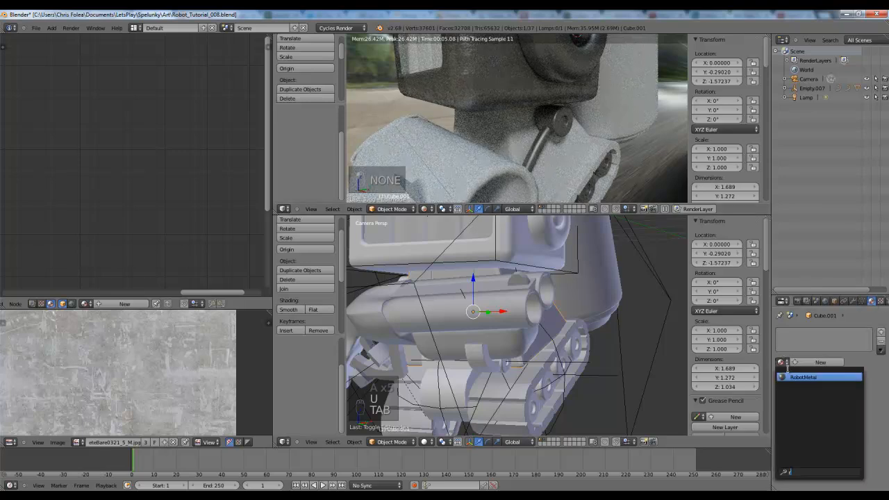
pyautogui.click(799, 377)
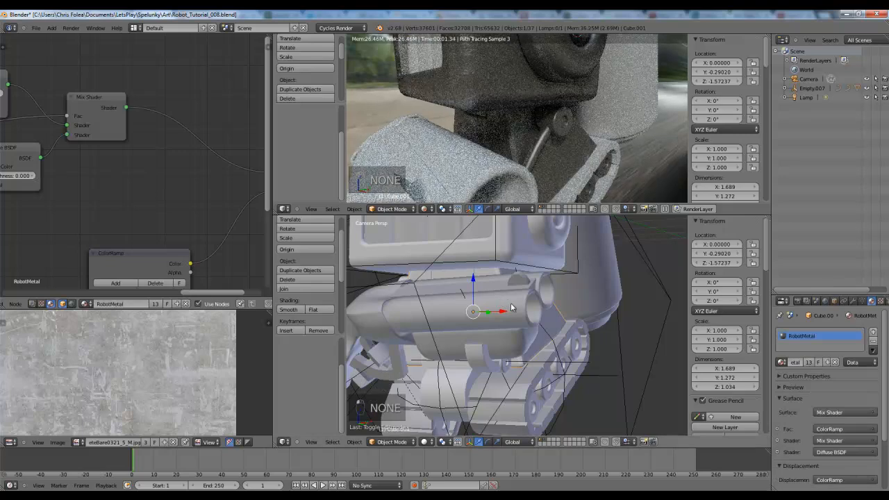
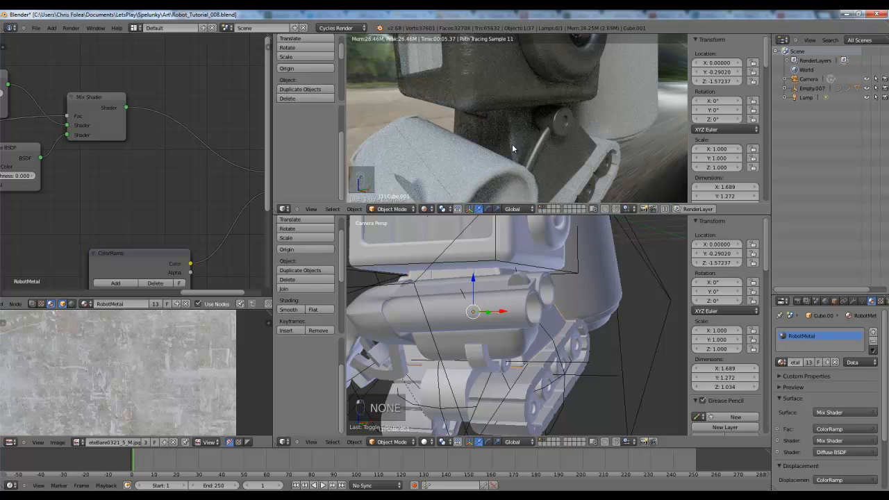
pyautogui.press('KP_0')
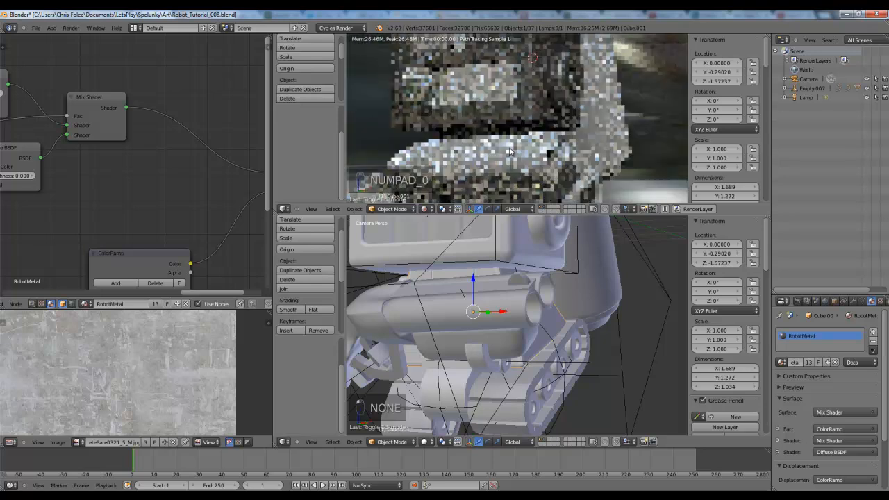
# - UV-unwrap the round ear discs on the sides of the head with Smart UV Project
pyautogui.press('KP_0')
pyautogui.rightClick(543, 289)
pyautogui.press('Tab')
pyautogui.press('a')
pyautogui.press('a')
pyautogui.press('a')
pyautogui.press('a')
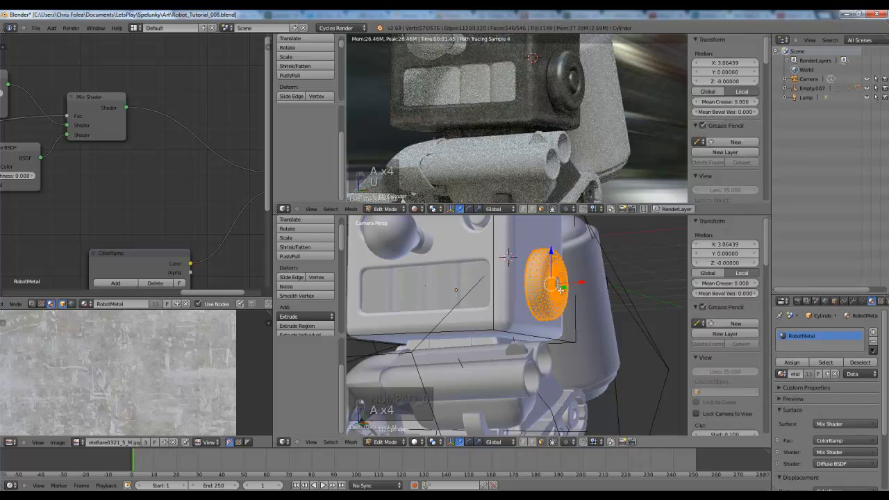
pyautogui.press('u')
pyautogui.click(576, 291)
pyautogui.click(576, 336)
pyautogui.press('Tab')
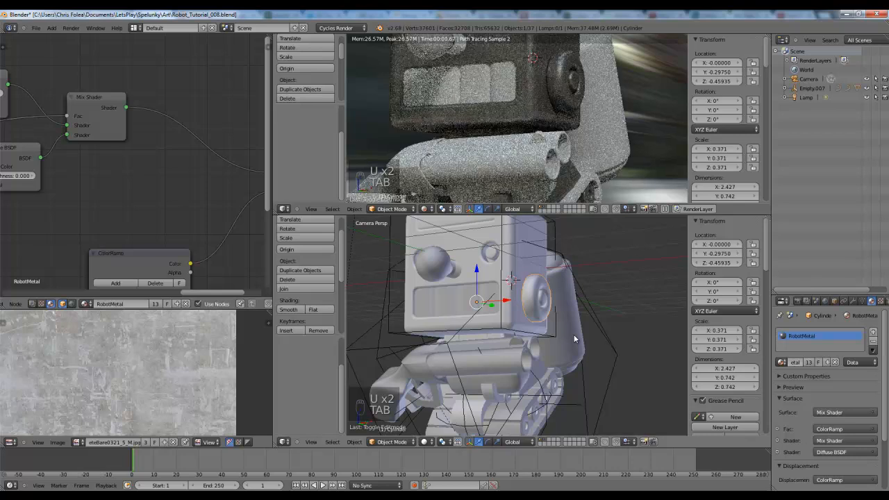
# - UV-unwrap the curved bracket beneath the near end of the front cylinder with Smart UV Project
pyautogui.keyDown('shift'); pyautogui.moveTo(526, 317); pyautogui.dragTo(521, 287, button='middle'); pyautogui.keyUp('shift')
pyautogui.scroll(2, 518, 295)
pyautogui.rightClick(473, 381)
pyautogui.press('Tab')
pyautogui.keyDown('shift'); pyautogui.moveTo(474, 381); pyautogui.dragTo(556, 333, button='middle'); pyautogui.keyUp('shift')
pyautogui.press('a')
pyautogui.press('a')
pyautogui.press('a')
pyautogui.press('u')
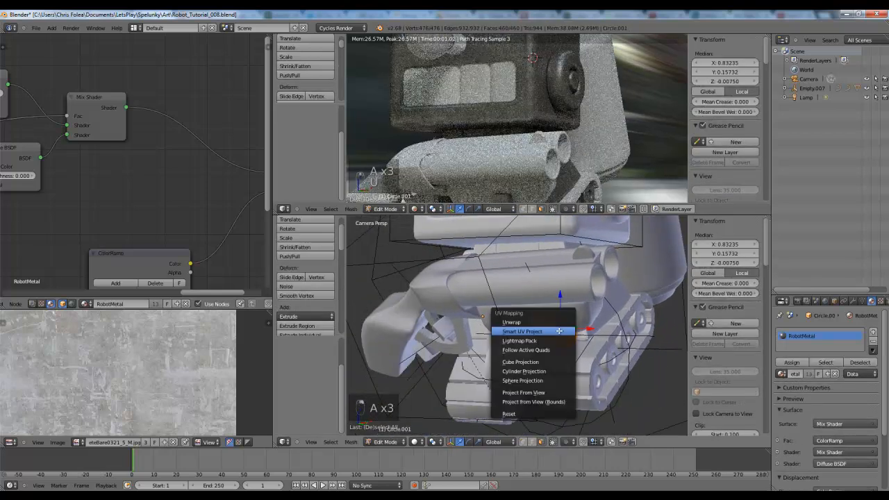
pyautogui.click(559, 331)
pyautogui.click(569, 377)
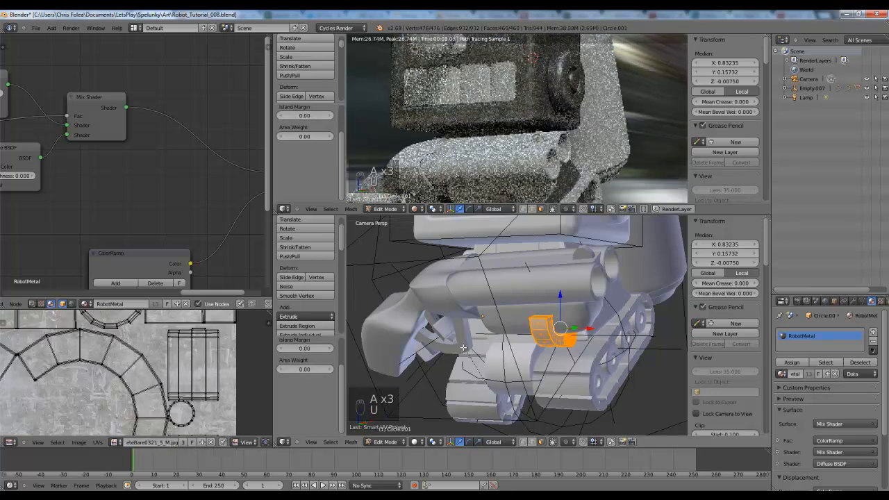
pyautogui.keyDown('shift'); pyautogui.moveTo(457, 350); pyautogui.dragTo(535, 314, button='middle'); pyautogui.keyUp('shift')
pyautogui.scroll(2, 532, 307)
pyautogui.press('Tab')
# - UV-unwrap the matching curved bracket partly hidden behind the hand with Smart UV Project
pyautogui.rightClick(512, 283)
pyautogui.press('Tab')
pyautogui.press('a')
pyautogui.press('a')
pyautogui.press('a')
pyautogui.press('a')
pyautogui.press('u')
pyautogui.click(512, 279)
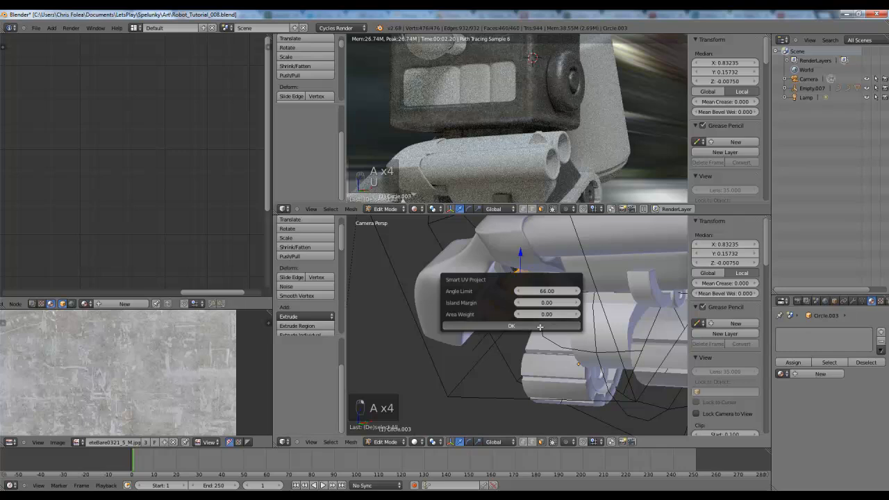
pyautogui.click(511, 325)
pyautogui.press('Tab')
# - UV-unwrap the near track's wheels with Smart UV Project
pyautogui.scroll(-1, 516, 307)
pyautogui.keyDown('shift'); pyautogui.moveTo(677, 379); pyautogui.dragTo(517, 334, button='middle'); pyautogui.keyUp('shift')
pyautogui.scroll(2, 515, 309)
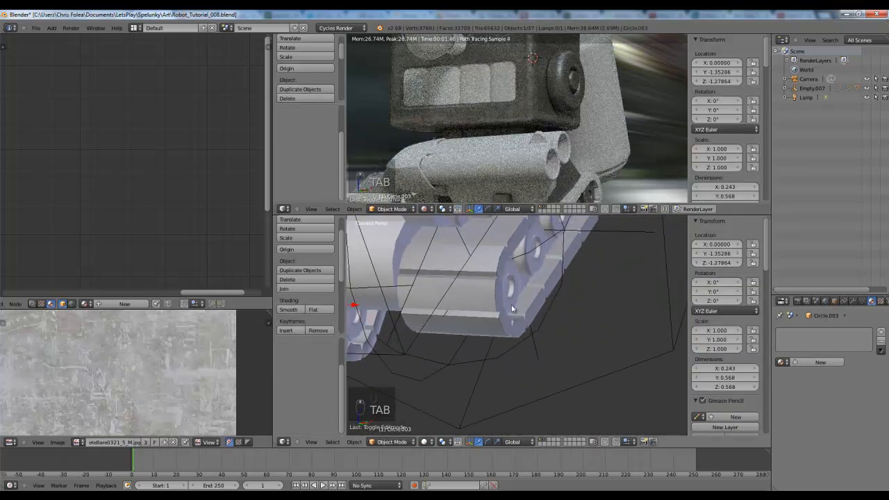
pyautogui.rightClick(517, 292)
pyautogui.press('Tab')
pyautogui.scroll(1, 529, 329)
pyautogui.press('a')
pyautogui.press('a')
pyautogui.press('a')
pyautogui.press('a')
pyautogui.press('a')
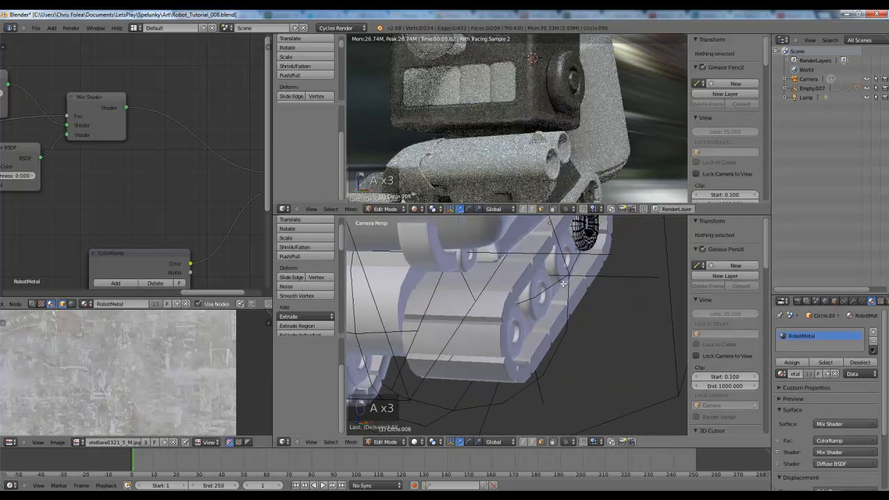
pyautogui.press('u')
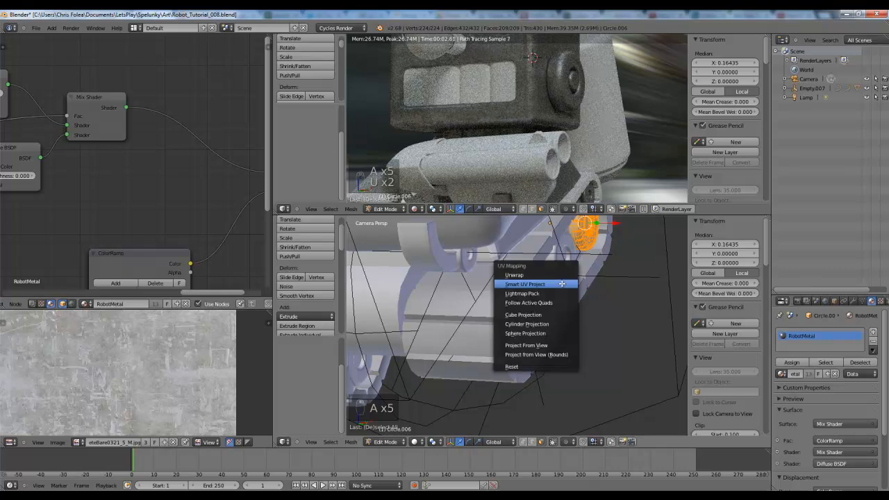
pyautogui.click(562, 283)
pyautogui.click(559, 332)
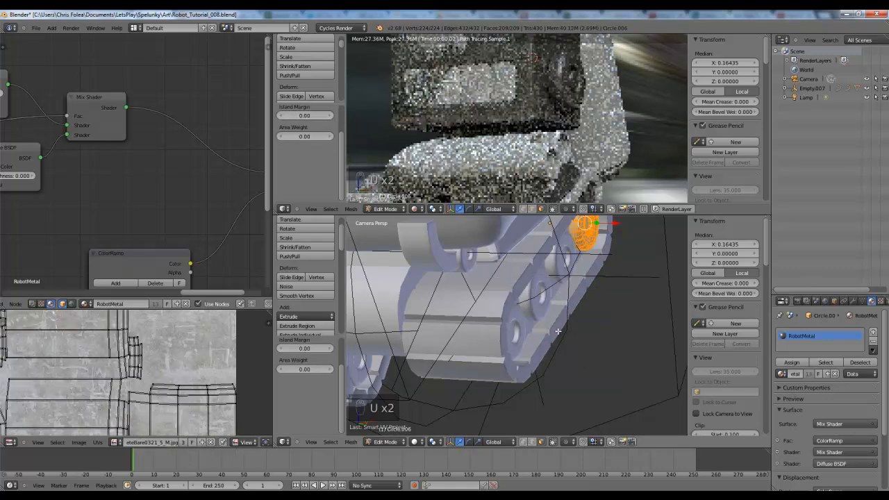
pyautogui.press('Tab')
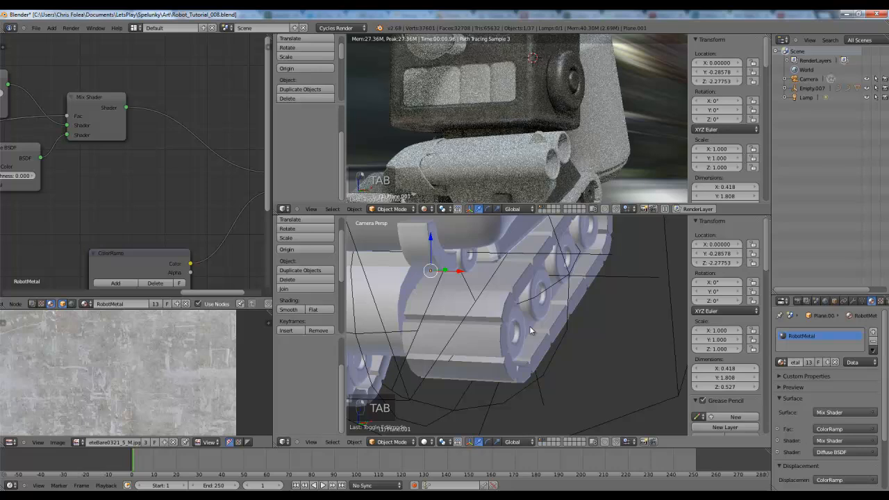
# - UV-unwrap the plate behind the near track's wheels with Smart UV Project
pyautogui.press('Tab')
pyautogui.press('g')
pyautogui.press('a')
pyautogui.press('a')
pyautogui.press('a')
pyautogui.press('a')
pyautogui.press('u')
pyautogui.click(562, 308)
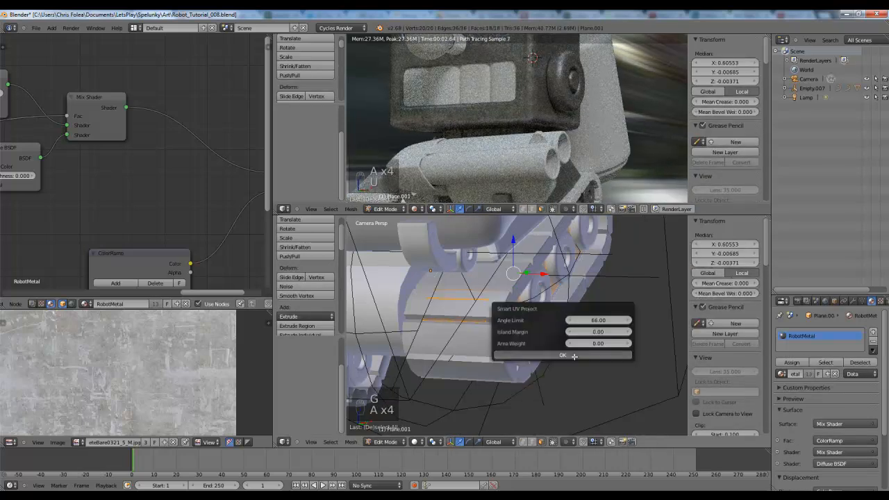
pyautogui.click(574, 356)
pyautogui.press('Tab')
# - Try to UV-unwrap the opposite track's wheels from the camera view
pyautogui.moveTo(574, 356); pyautogui.dragTo(563, 291, button='middle')
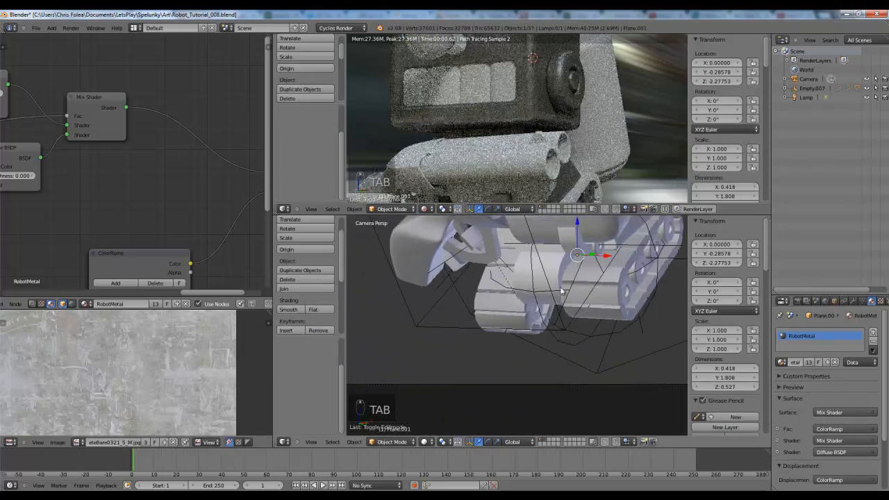
pyautogui.scroll(2, 545, 314)
pyautogui.press('a')
pyautogui.press('a')
pyautogui.press('a')
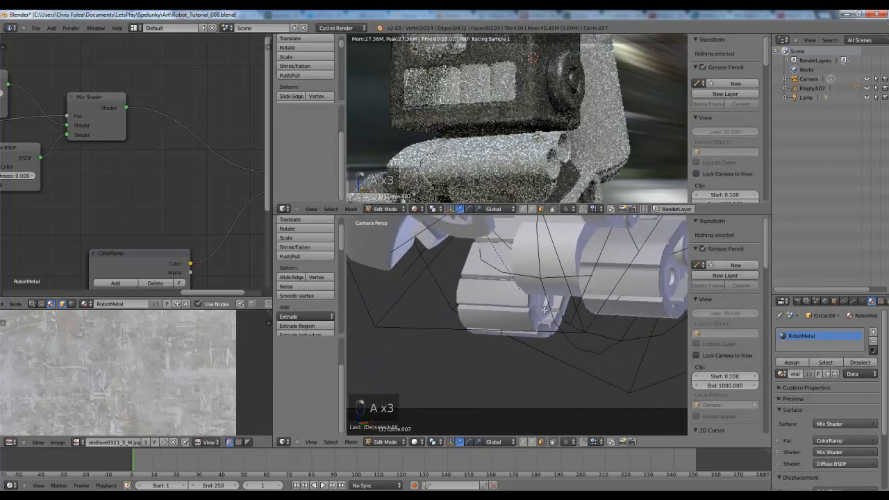
pyautogui.rightClick(543, 313)
pyautogui.rightClick(543, 313)
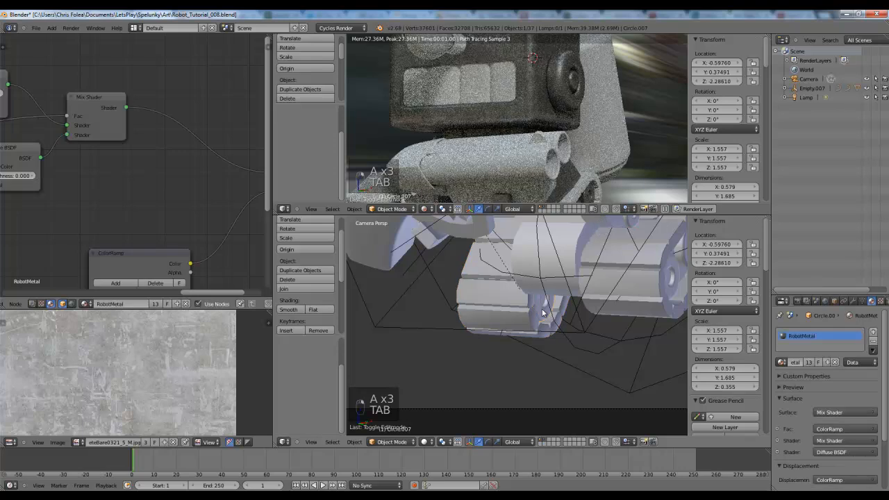
pyautogui.press('a')
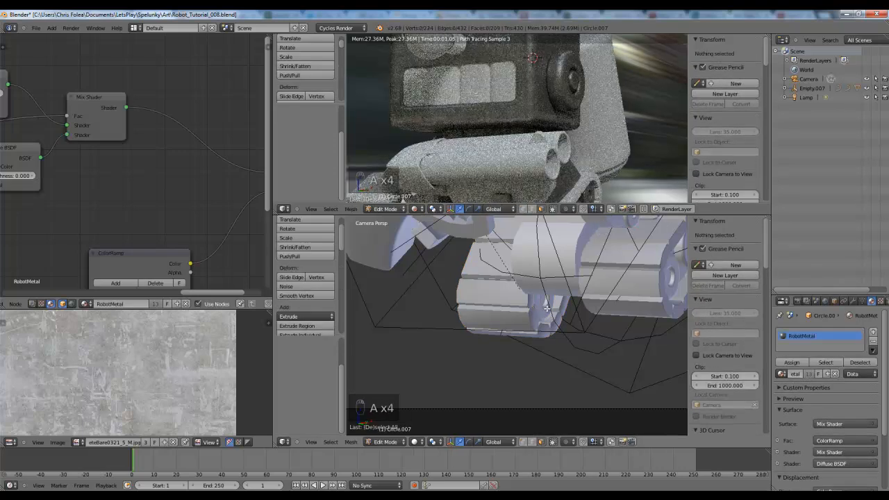
pyautogui.press('u')
pyautogui.click(549, 308)
pyautogui.click(563, 354)
# - Unwrap all faces of the opposite track's wheels again with Smart UV Project
pyautogui.moveTo(480, 306); pyautogui.dragTo(514, 312, button='middle')
pyautogui.scroll(2, 514, 312)
pyautogui.keyDown('shift'); pyautogui.moveTo(504, 356); pyautogui.dragTo(533, 302, button='middle'); pyautogui.keyUp('shift')
pyautogui.scroll(4, 533, 302)
pyautogui.press('z')
pyautogui.press('z')
pyautogui.press('Tab')
pyautogui.press('Tab')
pyautogui.press('a')
pyautogui.press('a')
pyautogui.press('a')
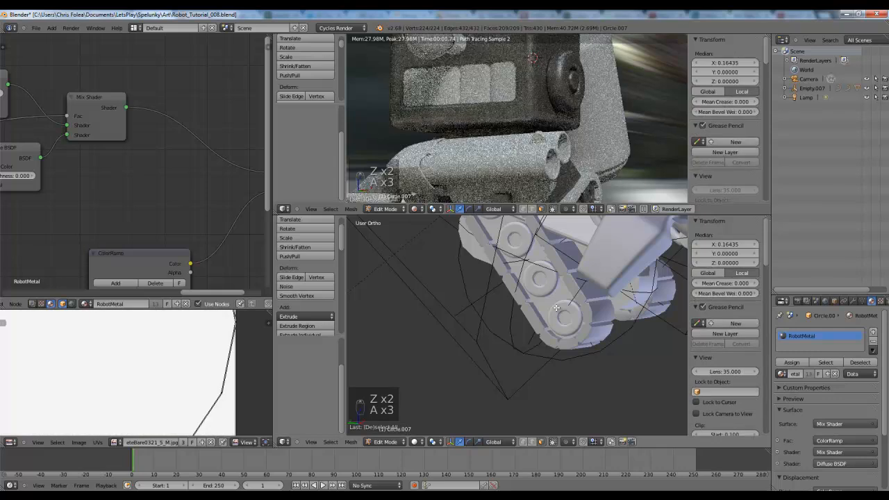
pyautogui.press('u')
pyautogui.click(557, 307)
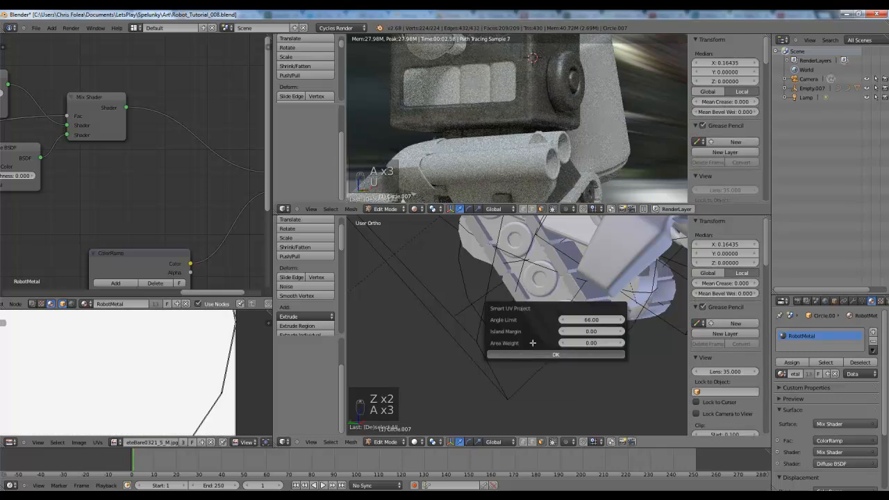
pyautogui.click(510, 354)
pyautogui.scroll(4, 545, 329)
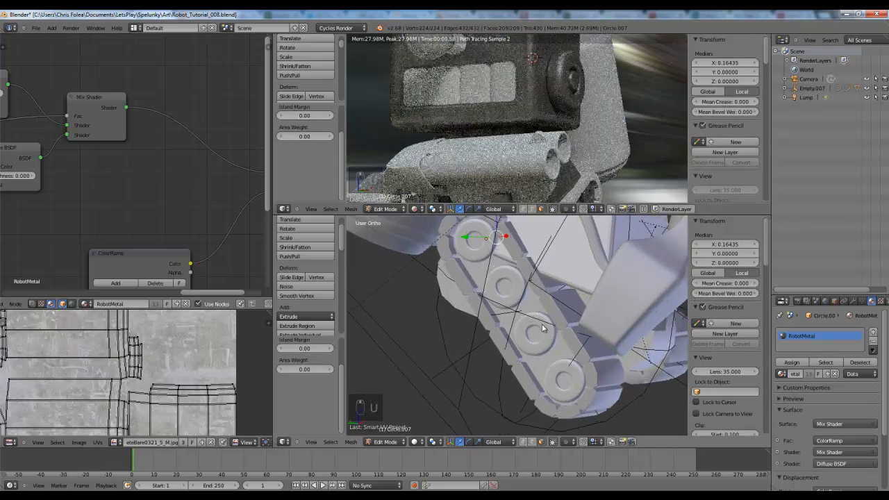
pyautogui.press('Tab')
# - UV-unwrap the plate behind the opposite track's wheels with Smart UV Project
pyautogui.rightClick(569, 355)
pyautogui.press('Tab')
pyautogui.press('a')
pyautogui.press('a')
pyautogui.press('a')
pyautogui.press('a')
pyautogui.press('u')
pyautogui.click(569, 351)
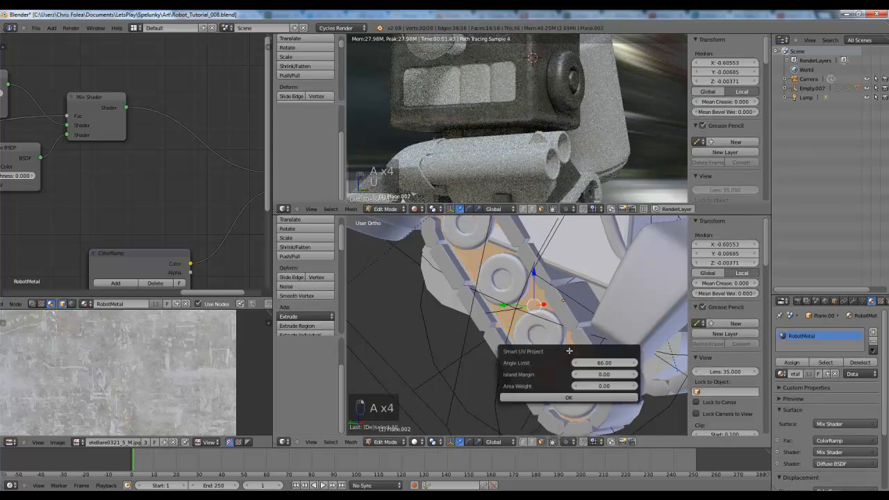
pyautogui.click(546, 396)
pyautogui.scroll(-5, 555, 75)
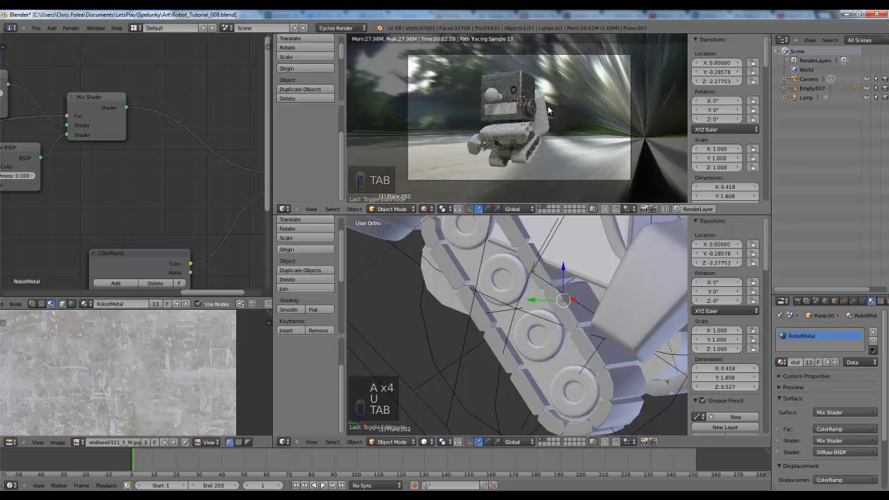
pyautogui.scroll(5, 509, 141)
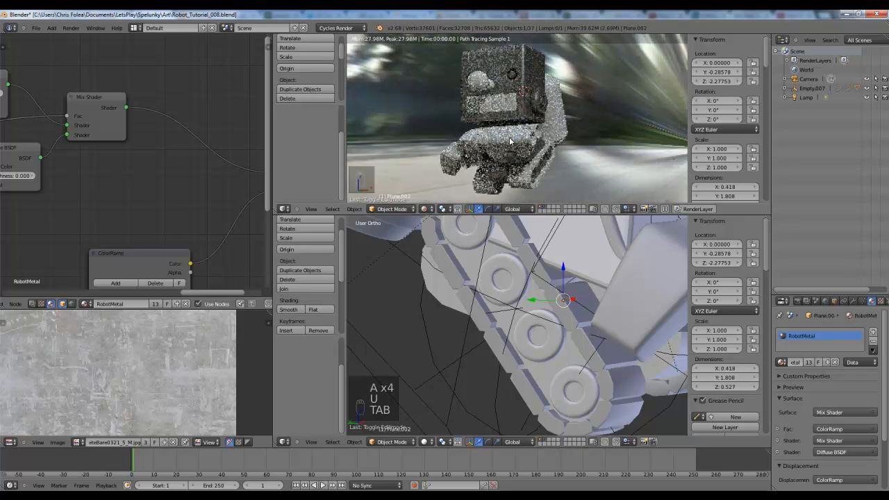
pyautogui.moveTo(101, 175); pyautogui.dragTo(223, 198, button='middle')
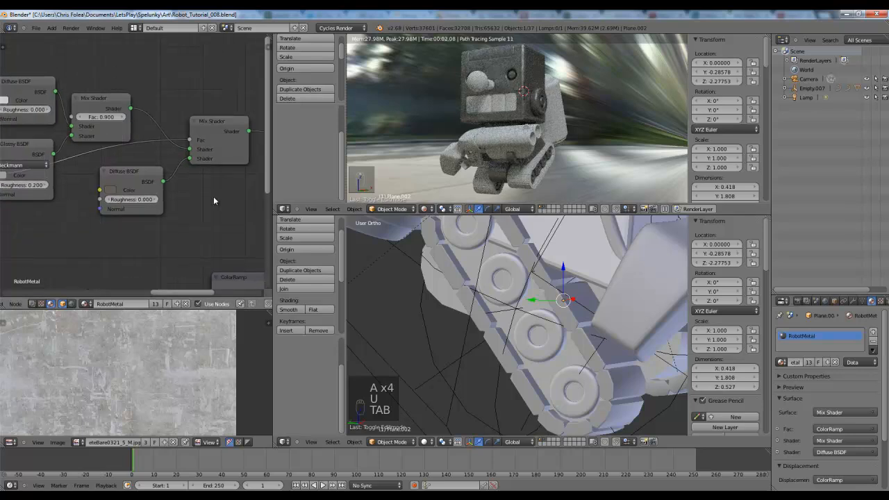
# - Open the robot's head cube for mesh editing with nothing selected
pyautogui.scroll(5, 561, 115)
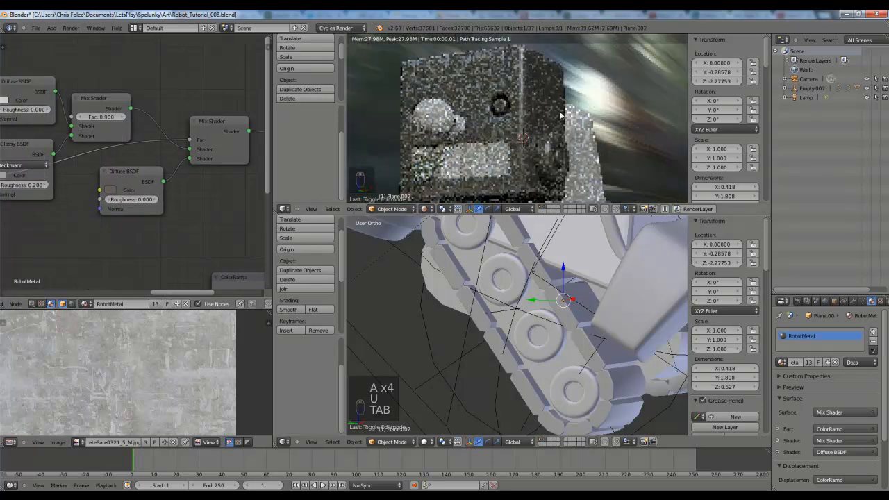
pyautogui.press('KP_0')
pyautogui.scroll(-2, 576, 299)
pyautogui.keyDown('shift'); pyautogui.moveTo(533, 225); pyautogui.dragTo(484, 333, button='middle'); pyautogui.keyUp('shift')
pyautogui.scroll(2, 508, 282)
pyautogui.press('Tab')
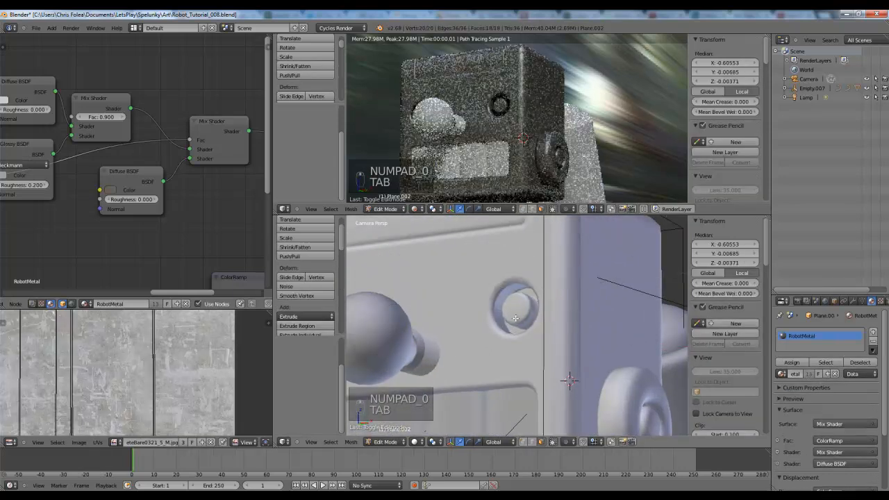
pyautogui.press('Tab')
pyautogui.rightClick(600, 325)
pyautogui.press('z')
pyautogui.press('z')
pyautogui.scroll(3, 519, 309)
pyautogui.press('Tab')
pyautogui.press('a')
pyautogui.press('a')
pyautogui.press('a')
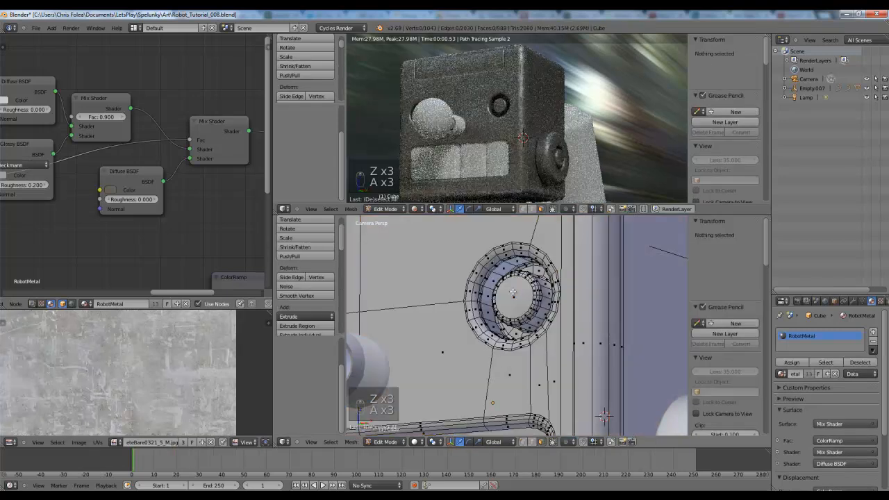
# - Add a second, empty material slot to the robot's head
pyautogui.click(853, 301)
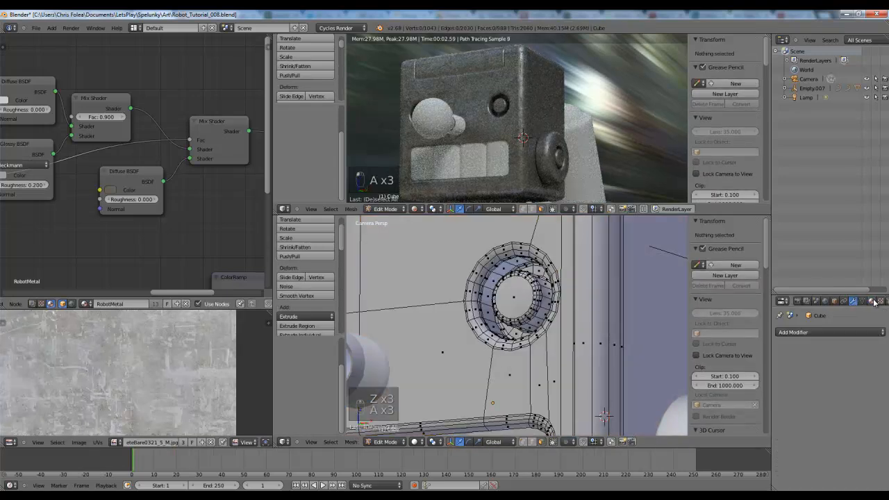
pyautogui.click(871, 301)
pyautogui.click(880, 332)
# - Select the side face loops and front cap of the inner cylinder in the head's unobstructed eye socket
pyautogui.keyDown('shift'); pyautogui.moveTo(475, 305); pyautogui.dragTo(458, 303, button='middle'); pyautogui.keyUp('shift')
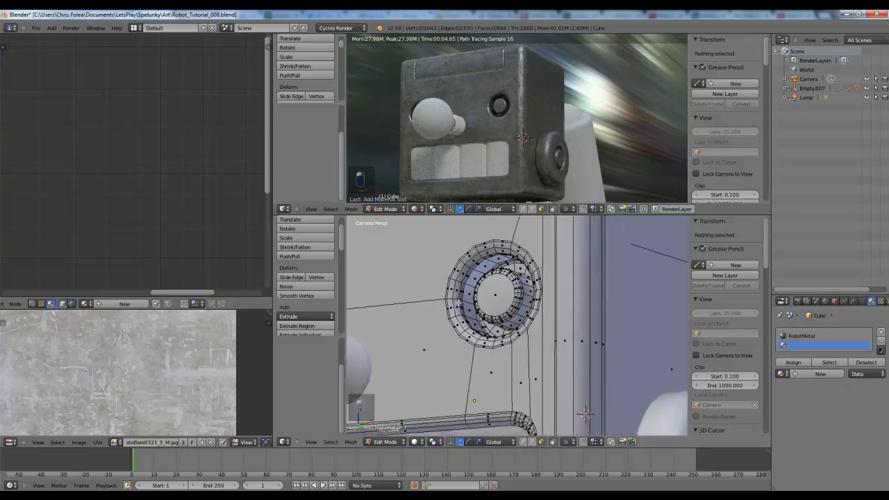
pyautogui.scroll(2, 496, 283)
pyautogui.keyDown('alt'); pyautogui.rightClick(518, 281); pyautogui.keyUp('alt')
pyautogui.keyDown('shift'); pyautogui.moveTo(518, 281); pyautogui.dragTo(520, 289, button='middle'); pyautogui.keyUp('shift')
pyautogui.scroll(3, 520, 289)
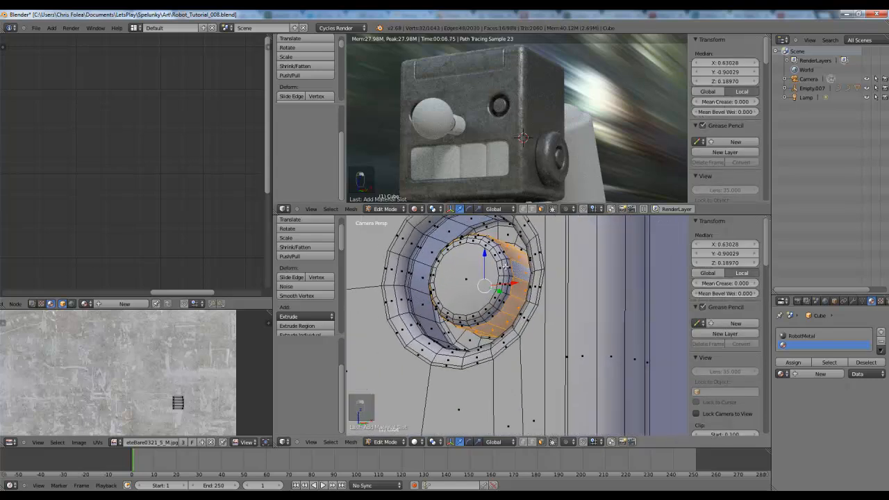
pyautogui.keyDown('alt'); pyautogui.keyDown('shift'); pyautogui.rightClick(504, 273); pyautogui.keyUp('shift'); pyautogui.keyUp('alt')
pyautogui.hotkey('ctrl', 'z')
pyautogui.hotkey('ctrl', 'z')
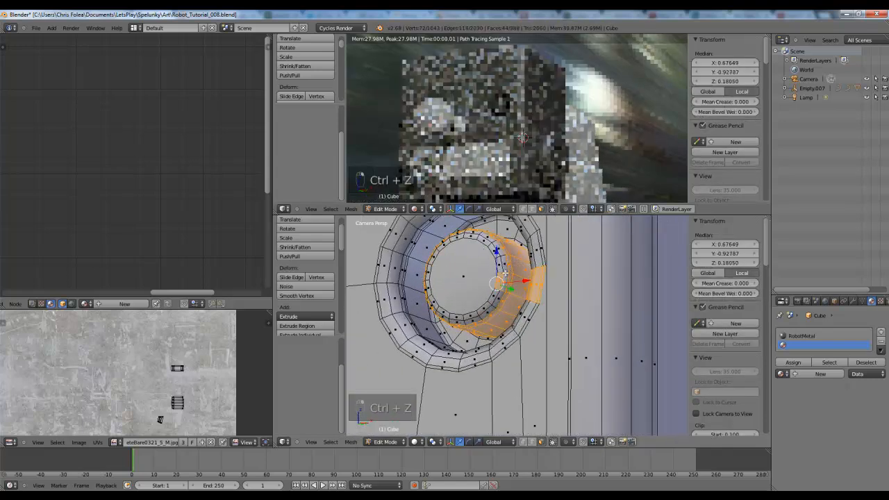
pyautogui.keyDown('alt'); pyautogui.keyDown('shift'); pyautogui.rightClick(501, 273); pyautogui.keyUp('shift'); pyautogui.keyUp('alt')
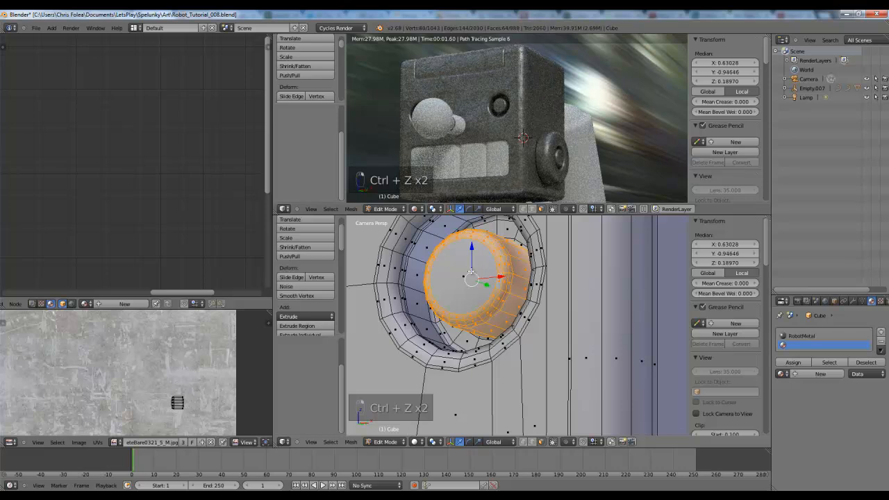
pyautogui.keyDown('shift'); pyautogui.rightClick(471, 271); pyautogui.keyUp('shift')
# - Try to add the other eye's face loops to the selection, and clear the whole selection
pyautogui.scroll(-3, 471, 272)
pyautogui.keyDown('shift'); pyautogui.moveTo(471, 272); pyautogui.dragTo(569, 304, button='middle'); pyautogui.keyUp('shift')
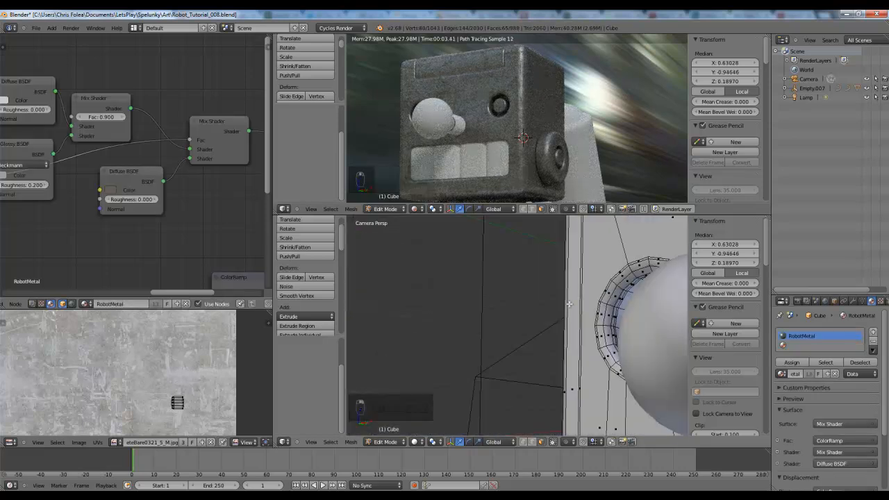
pyautogui.press('KP_Decimal')
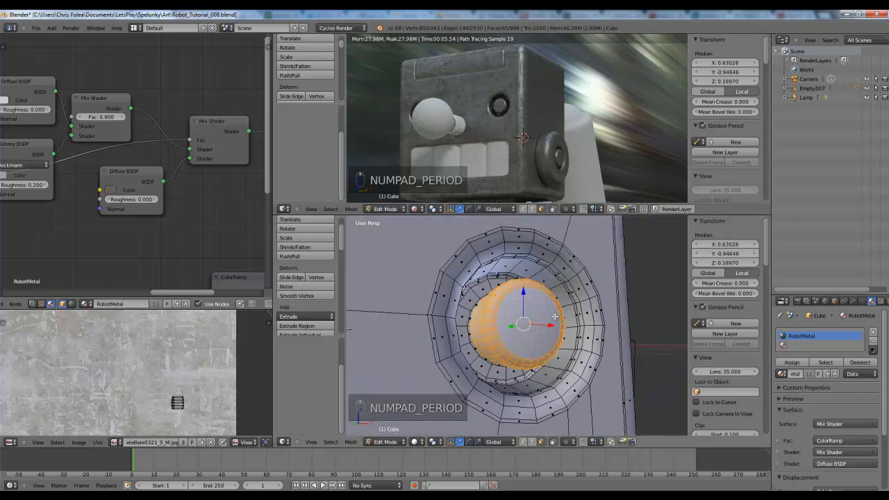
pyautogui.moveTo(585, 304)
pyautogui.mouseDown(button='middle')
pyautogui.moveTo(619, 314)
pyautogui.moveTo(582, 311)
pyautogui.mouseUp(button='middle')
pyautogui.keyDown('alt'); pyautogui.keyDown('shift'); pyautogui.rightClick(581, 314); pyautogui.keyUp('shift'); pyautogui.keyUp('alt')
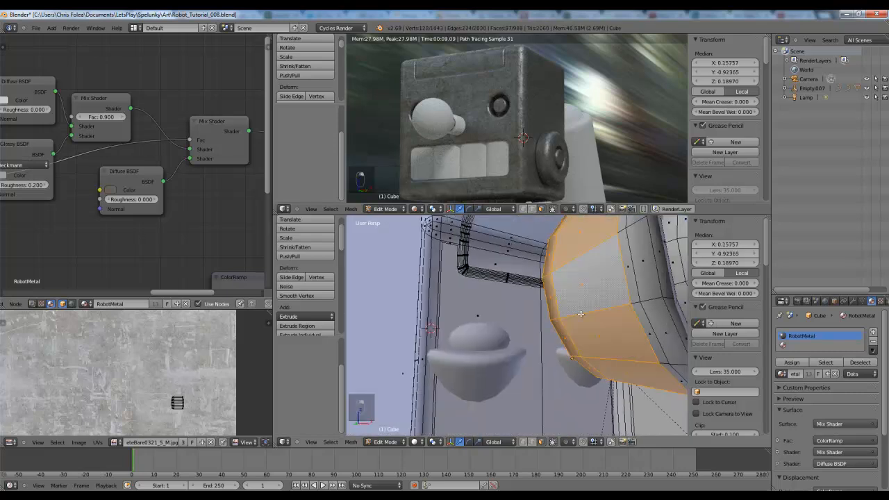
pyautogui.keyDown('alt'); pyautogui.keyDown('shift'); pyautogui.rightClick(639, 303); pyautogui.keyUp('shift'); pyautogui.keyUp('alt')
pyautogui.keyDown('alt'); pyautogui.keyDown('shift'); pyautogui.rightClick(655, 300); pyautogui.keyUp('shift'); pyautogui.keyUp('alt')
pyautogui.keyDown('alt'); pyautogui.keyDown('shift'); pyautogui.rightClick(670, 297); pyautogui.keyUp('shift'); pyautogui.keyUp('alt')
pyautogui.scroll(-6, 650, 305)
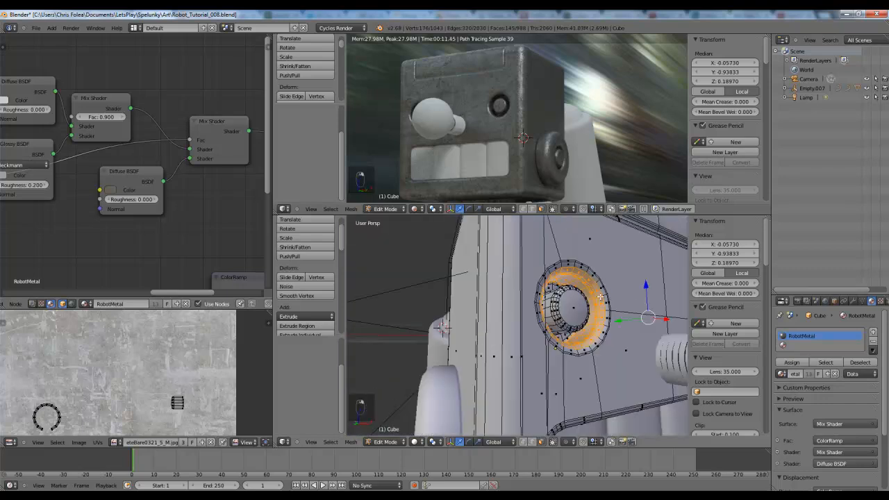
pyautogui.press('KP_Decimal')
pyautogui.press('a')
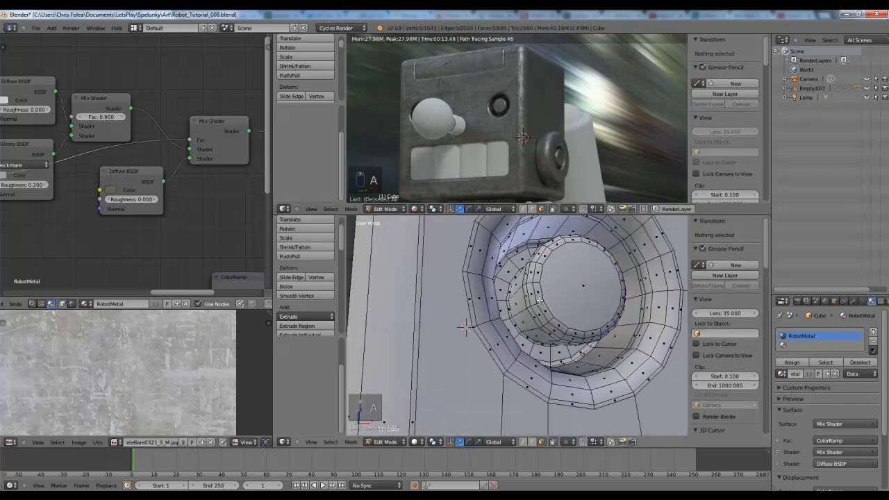
# - Select the side face loops and front cap of the inner eye cylinder hidden behind the nose sphere
pyautogui.keyDown('alt'); pyautogui.rightClick(540, 300); pyautogui.keyUp('alt')
pyautogui.keyDown('alt'); pyautogui.keyDown('shift'); pyautogui.rightClick(540, 301); pyautogui.keyUp('shift'); pyautogui.keyUp('alt')
pyautogui.press('KP_Decimal')
pyautogui.moveTo(535, 303)
pyautogui.mouseDown(button='middle')
pyautogui.moveTo(519, 297)
pyautogui.moveTo(535, 290)
pyautogui.mouseUp(button='middle')
pyautogui.scroll(2, 486, 306)
pyautogui.keyDown('alt'); pyautogui.keyDown('shift'); pyautogui.rightClick(445, 317); pyautogui.keyUp('shift'); pyautogui.keyUp('alt')
pyautogui.keyDown('alt'); pyautogui.keyDown('shift'); pyautogui.rightClick(428, 320); pyautogui.keyUp('shift'); pyautogui.keyUp('alt')
pyautogui.keyDown('shift'); pyautogui.rightClick(519, 319); pyautogui.keyUp('shift')
pyautogui.moveTo(518, 319); pyautogui.dragTo(438, 321, button='middle')
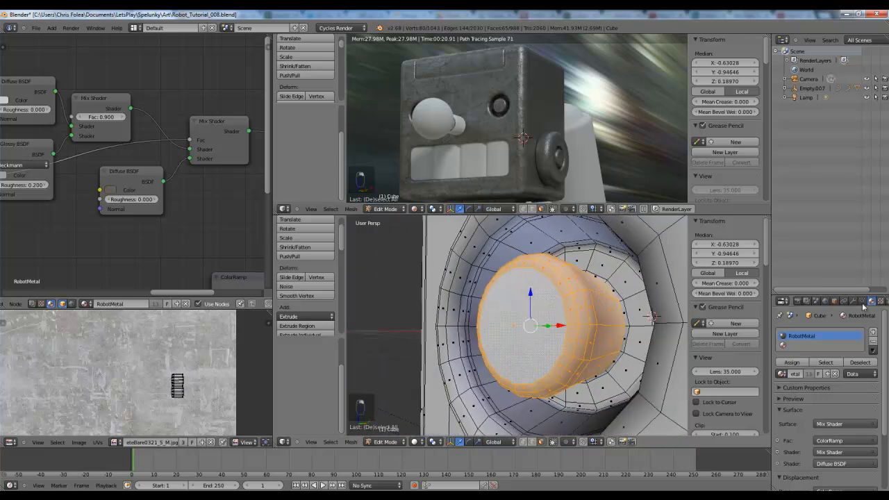
# - Assign the selected eye cylinder faces to the empty second material slot and return to the camera view in Object Mode
pyautogui.click(800, 346)
pyautogui.click(798, 362)
pyautogui.press('Tab')
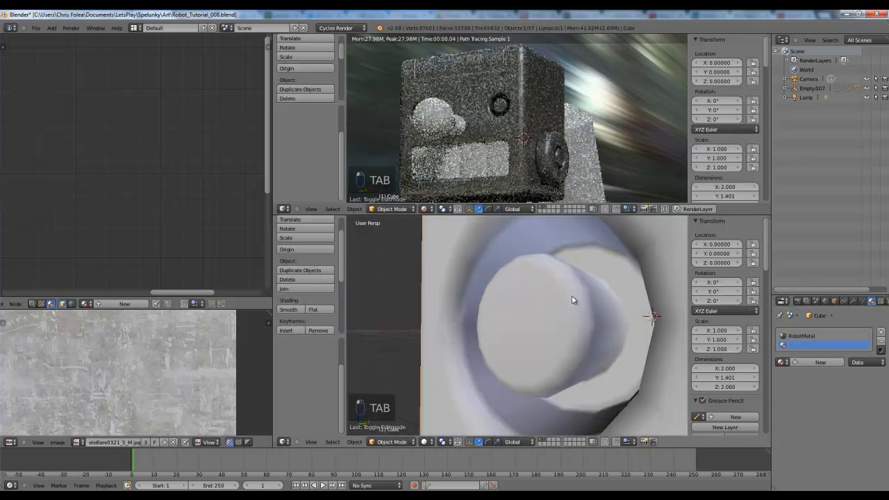
pyautogui.press('KP_0')
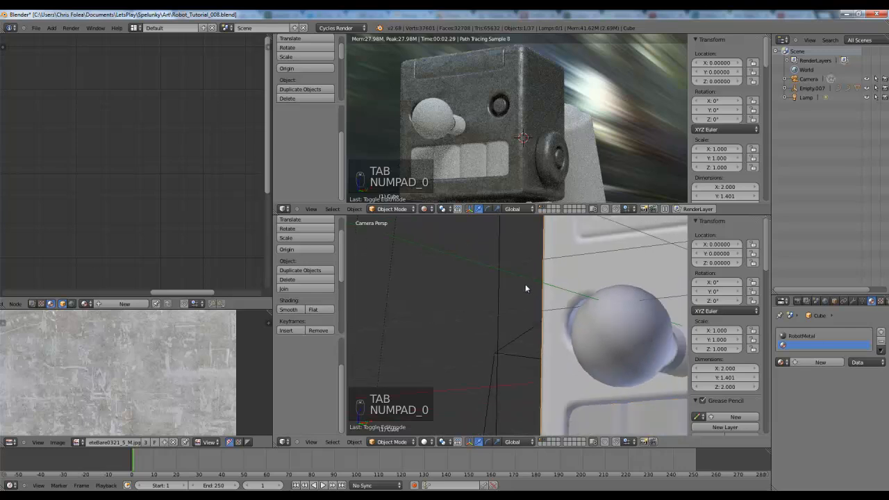
# - Select all faces of the unobstructed eye's inner cylinder and assign them to the empty second material slot
pyautogui.press('Tab')
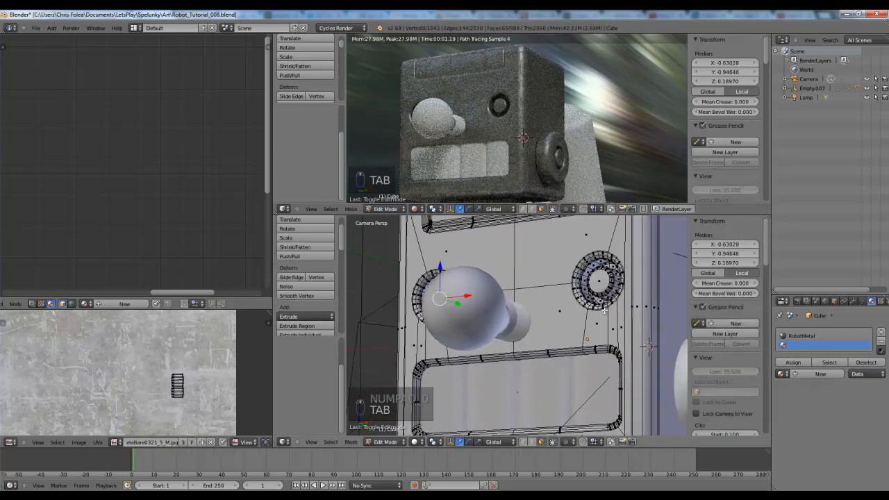
pyautogui.press('Tab')
pyautogui.scroll(2, 552, 290)
pyautogui.press('Tab')
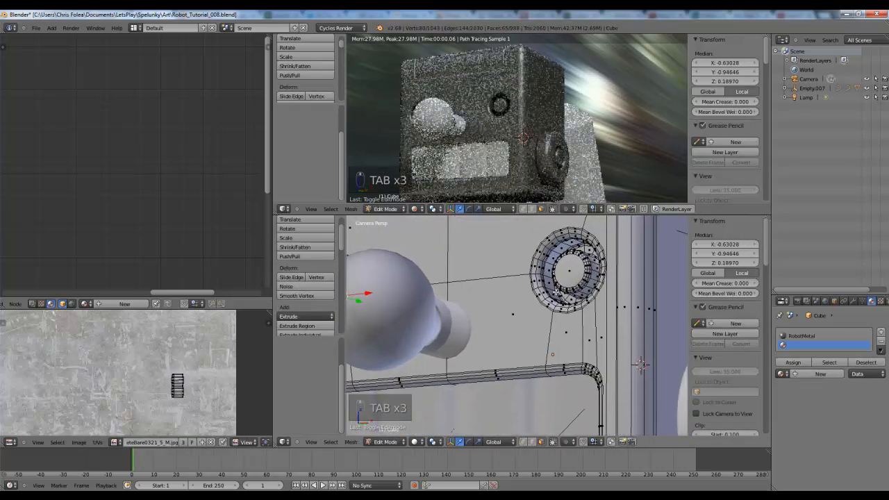
pyautogui.scroll(3, 552, 291)
pyautogui.scroll(1, 552, 290)
pyautogui.press('ctrl+KP_Add')
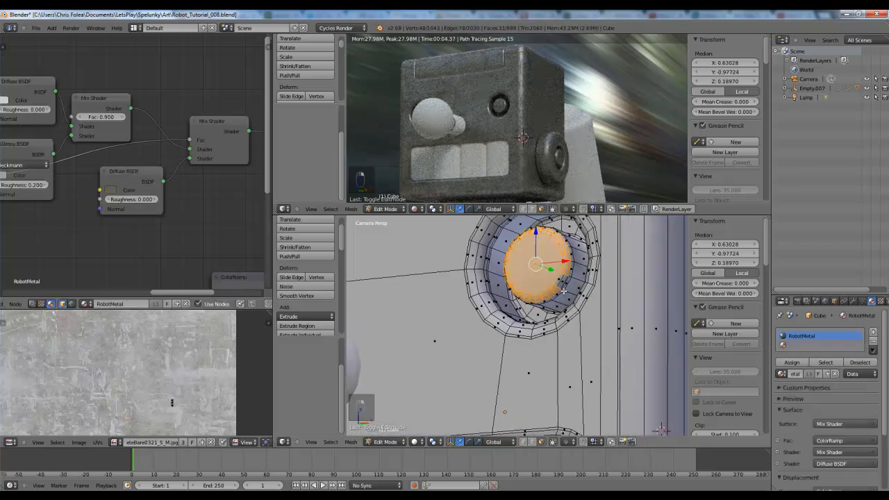
pyautogui.hotkey('ctrl', 'z')
pyautogui.press('ctrl+KP_Add')
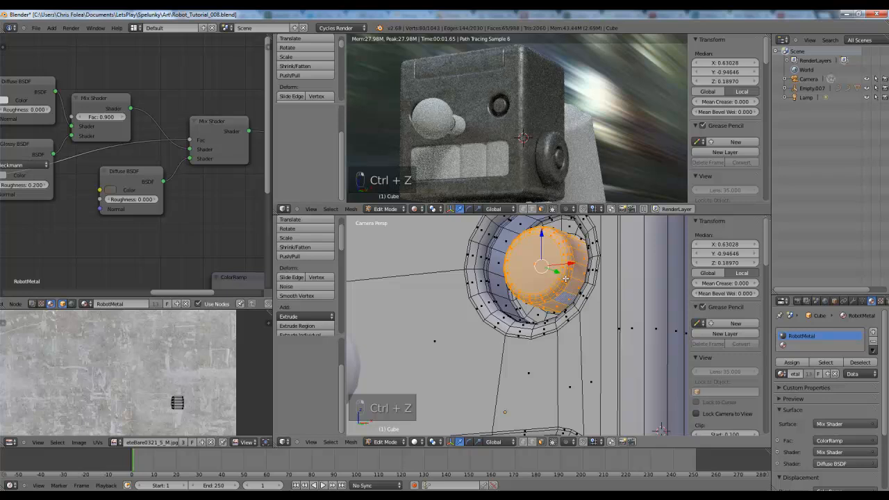
pyautogui.keyDown('shift'); pyautogui.moveTo(574, 255); pyautogui.dragTo(565, 277, button='middle'); pyautogui.keyUp('shift')
pyautogui.click(786, 345)
pyautogui.press('Tab')
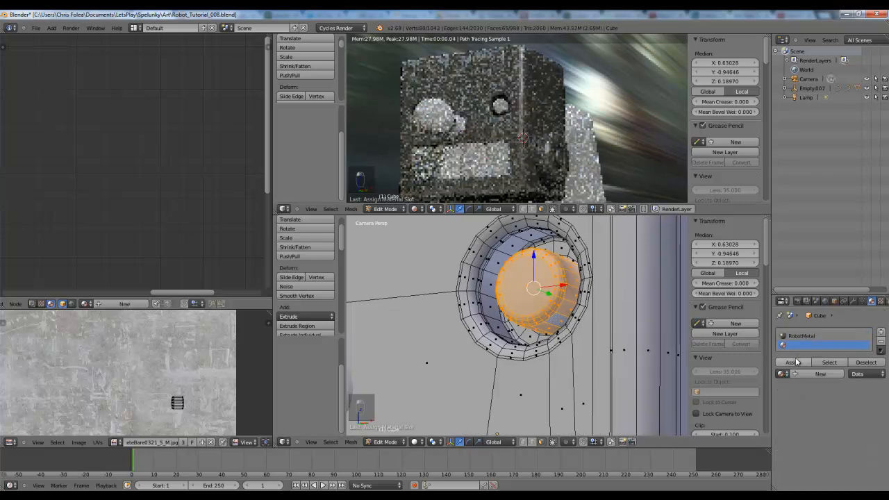
# - Create a new material in the eye slot with an Emission surface and a strength of 2
pyautogui.click(812, 362)
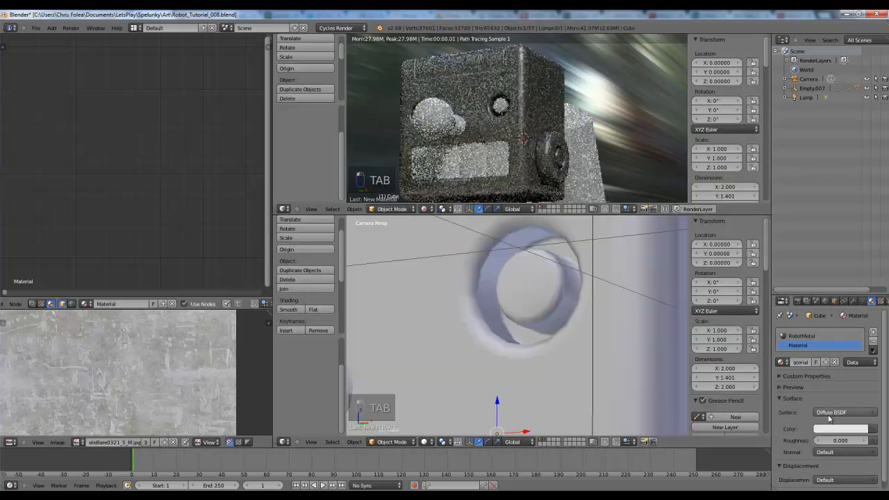
pyautogui.click(830, 413)
pyautogui.click(744, 342)
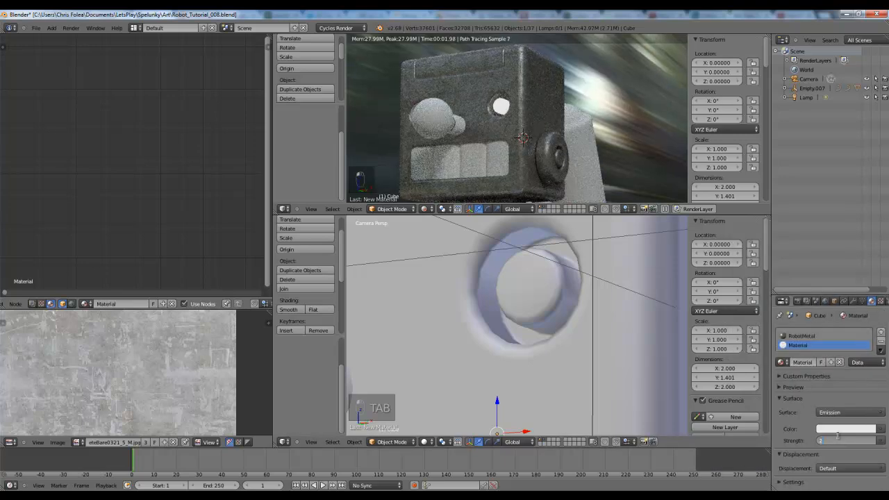
pyautogui.click(837, 435)
pyautogui.write('2')
pyautogui.press('Return')
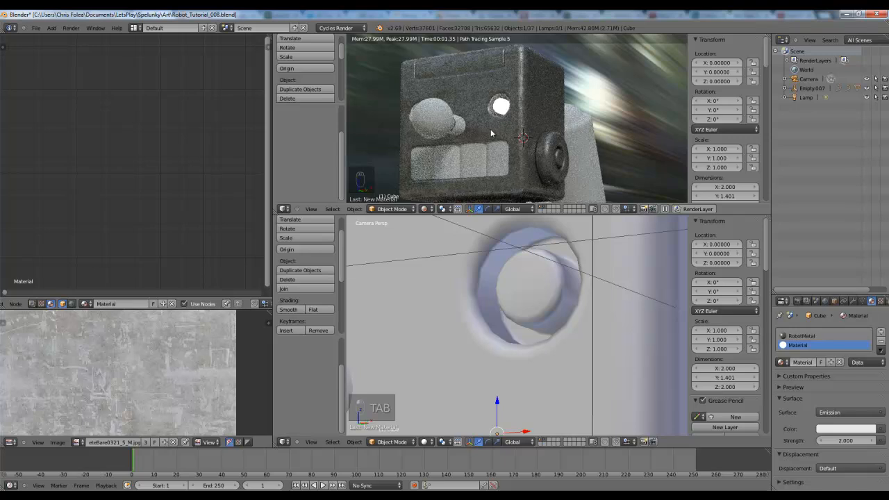
# - Save the file and give the nose sphere on the robot's face a new material
pyautogui.press('KP_0')
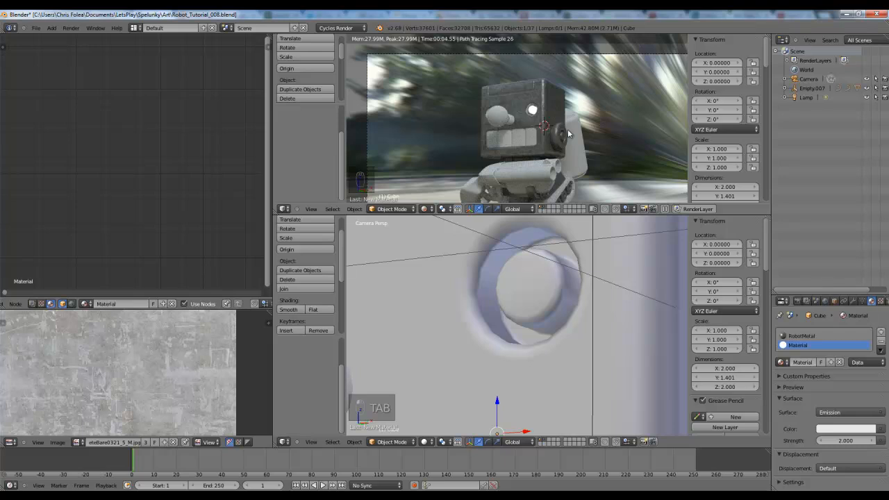
pyautogui.scroll(-7, 549, 354)
pyautogui.keyDown('shift'); pyautogui.moveTo(429, 318); pyautogui.dragTo(575, 307, button='middle'); pyautogui.keyUp('shift')
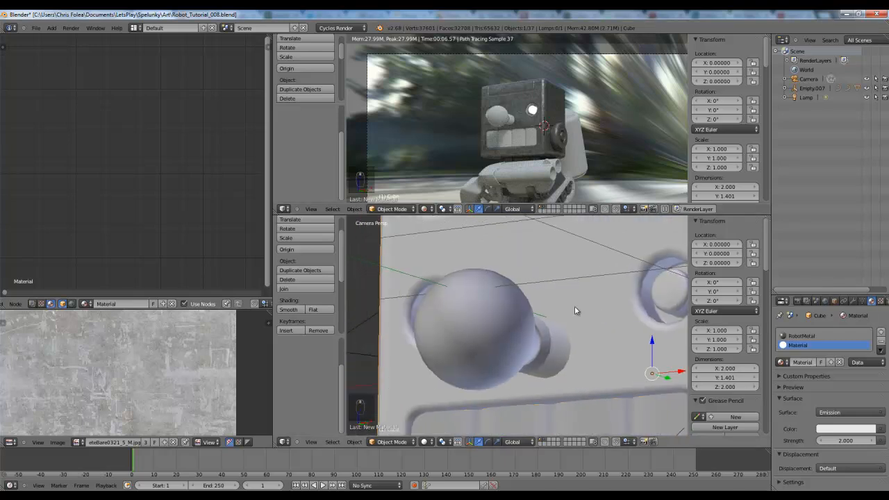
pyautogui.rightClick(475, 314)
pyautogui.hotkey('ctrl', 's')
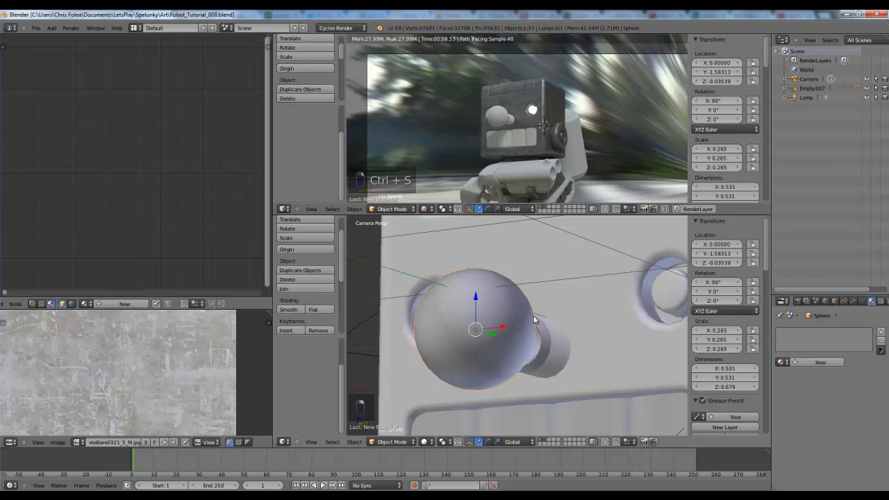
pyautogui.click(808, 363)
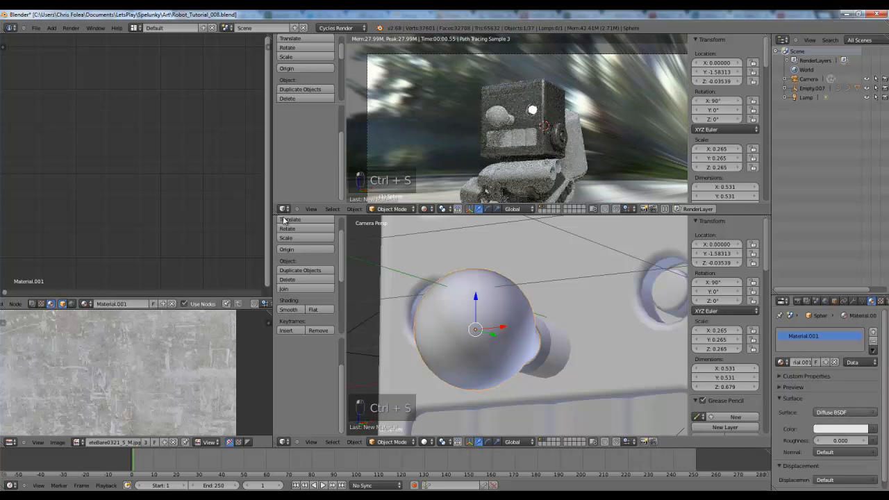
# - Delete the default Diffuse BSDF node from the nose sphere's material
pyautogui.moveTo(34, 176); pyautogui.dragTo(183, 218, button='middle')
pyautogui.scroll(2, 172, 174)
pyautogui.press('g')
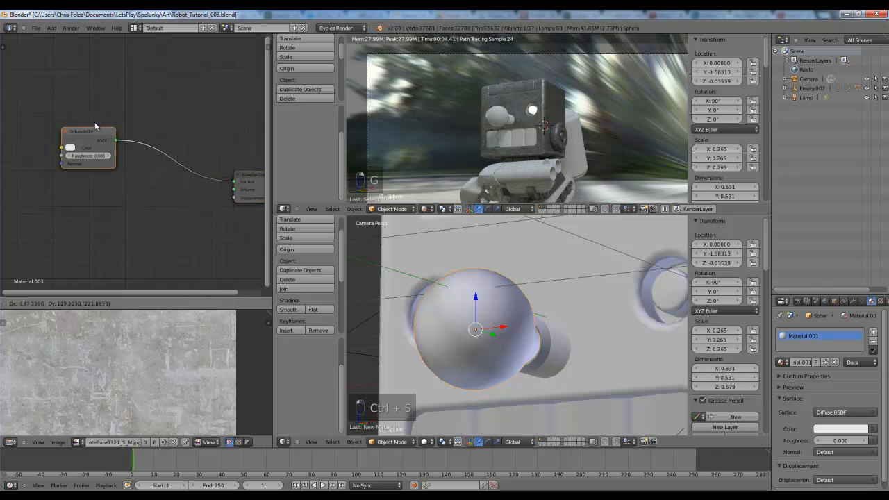
pyautogui.click(98, 133)
pyautogui.press('Delete')
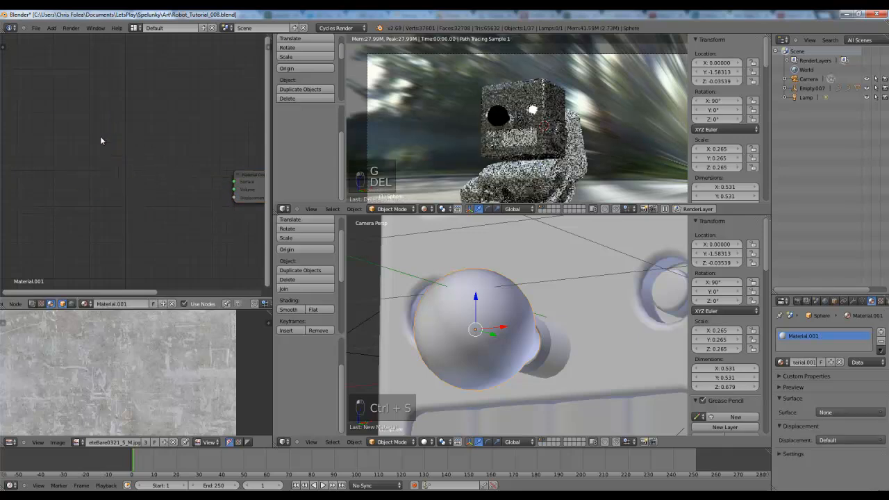
# - Add a Mix Shader node, connect it to the Material Output's Surface, and save the file
pyautogui.hotkey('shift', 'a')
pyautogui.moveTo(98, 119)
pyautogui.click(138, 118)
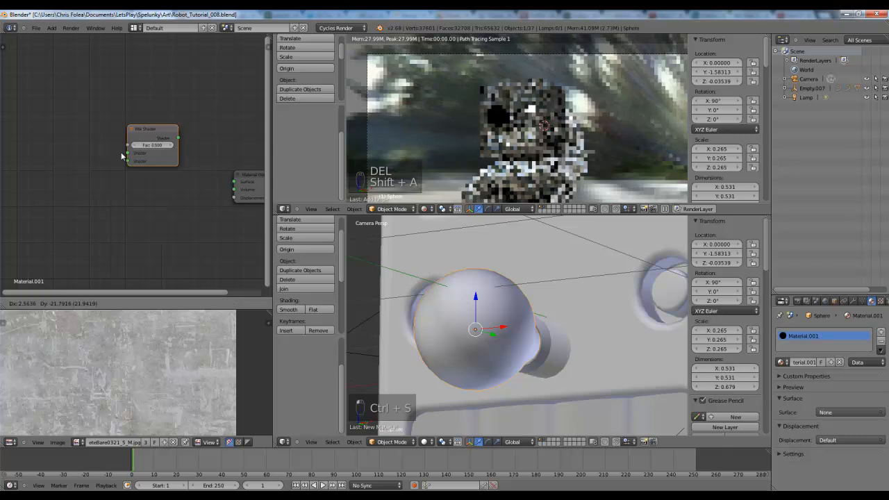
pyautogui.moveTo(223, 179); pyautogui.dragTo(234, 181)
pyautogui.moveTo(141, 192); pyautogui.dragTo(208, 185, button='middle')
pyautogui.hotkey('ctrl', 's')
pyautogui.click(173, 192)
pyautogui.scroll(2, 137, 176)
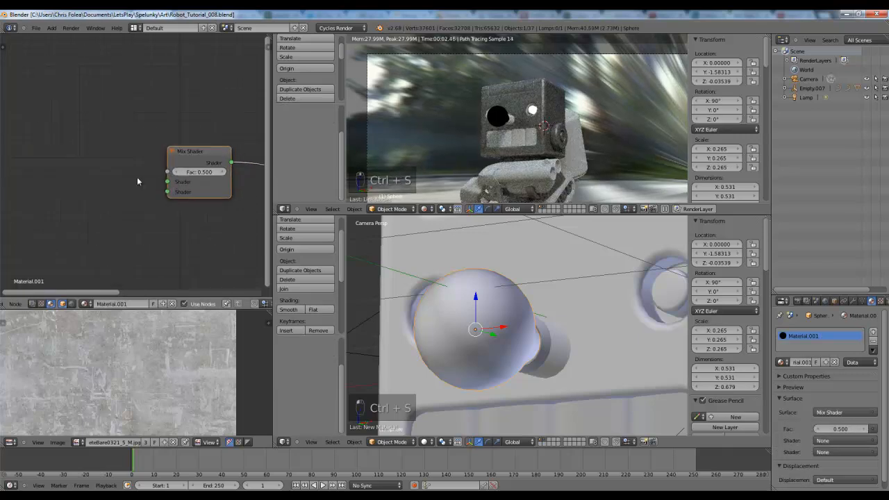
# - Add a Glossy BSDF node, connect it to the Mix Shader's second Shader input, and place it lower in the node tree
pyautogui.hotkey('shift', 'a')
pyautogui.moveTo(138, 180)
pyautogui.click(185, 208)
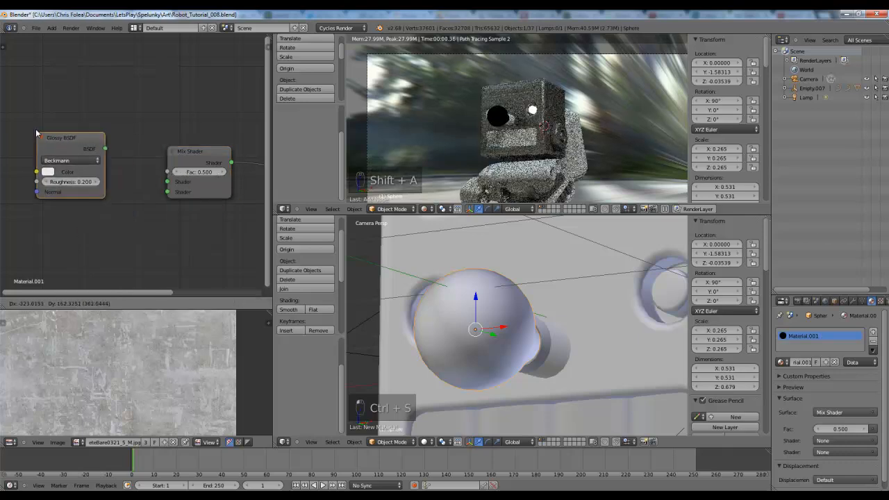
pyautogui.click(91, 143)
pyautogui.moveTo(99, 139); pyautogui.dragTo(168, 192)
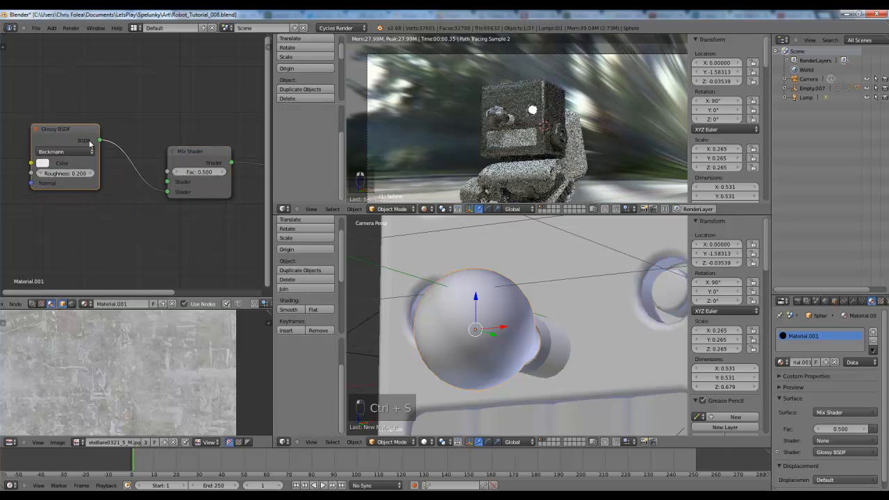
pyautogui.press('g')
pyautogui.click(87, 225)
pyautogui.moveTo(87, 225); pyautogui.dragTo(125, 180, button='middle')
pyautogui.scroll(1, 124, 182)
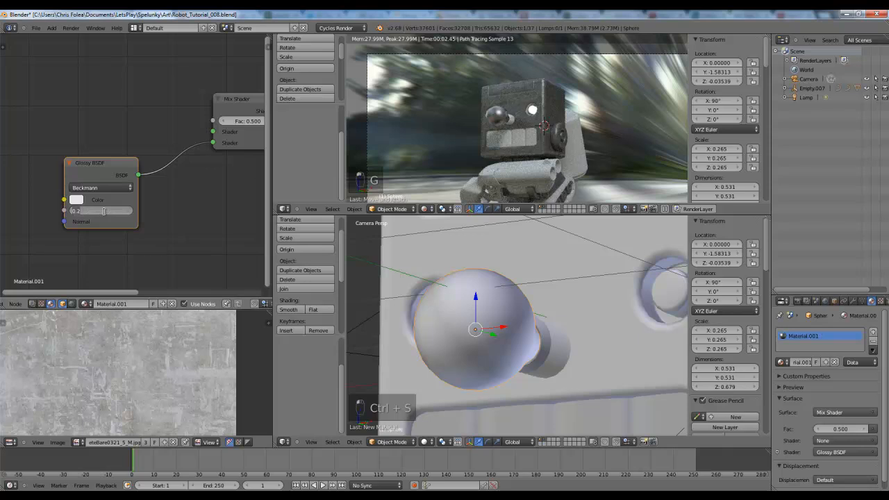
# - Set the Glossy BSDF's roughness to 0.025 and its color to a pale red with saturation about 0.64
pyautogui.press('Return')
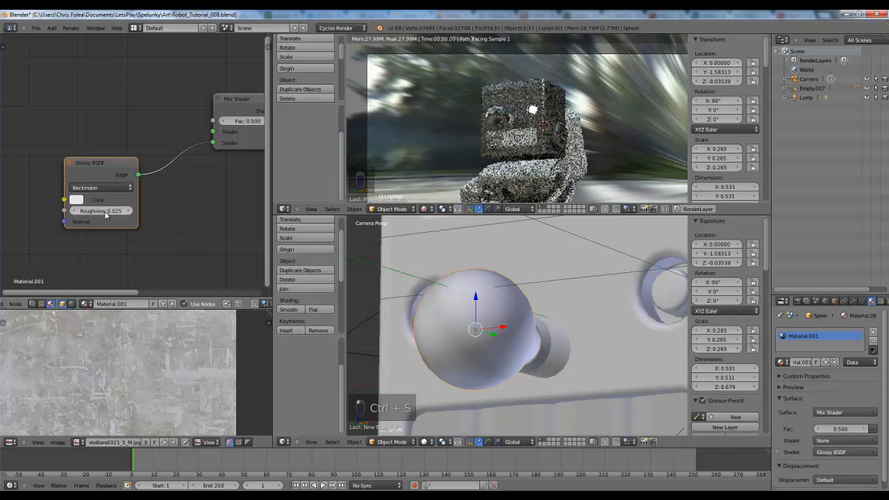
pyautogui.moveTo(135, 139); pyautogui.dragTo(165, 178, button='middle')
pyautogui.scroll(1, 165, 178)
pyautogui.hotkey('shift', 'a')
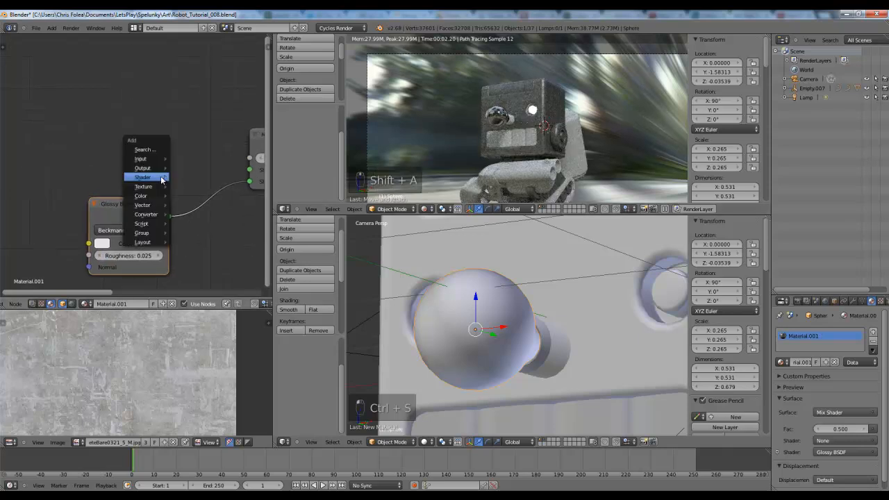
pyautogui.click(103, 244)
pyautogui.click(146, 163)
pyautogui.moveTo(146, 162); pyautogui.dragTo(134, 163)
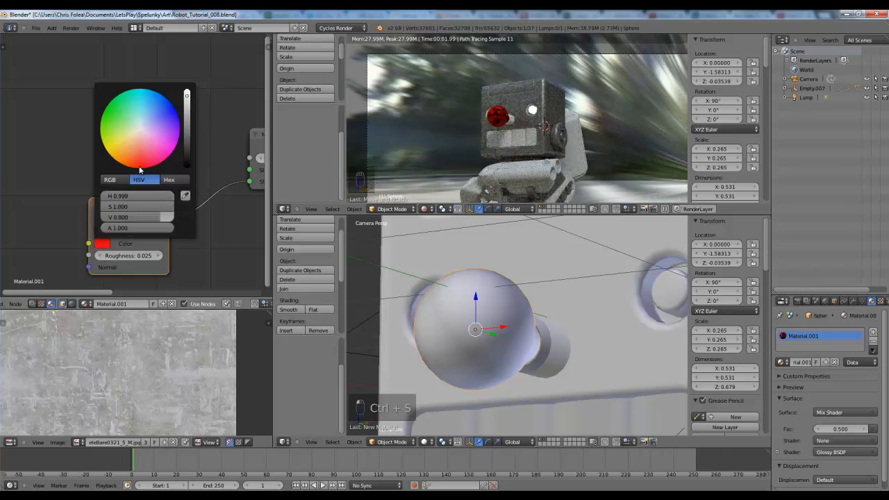
pyautogui.click(140, 154)
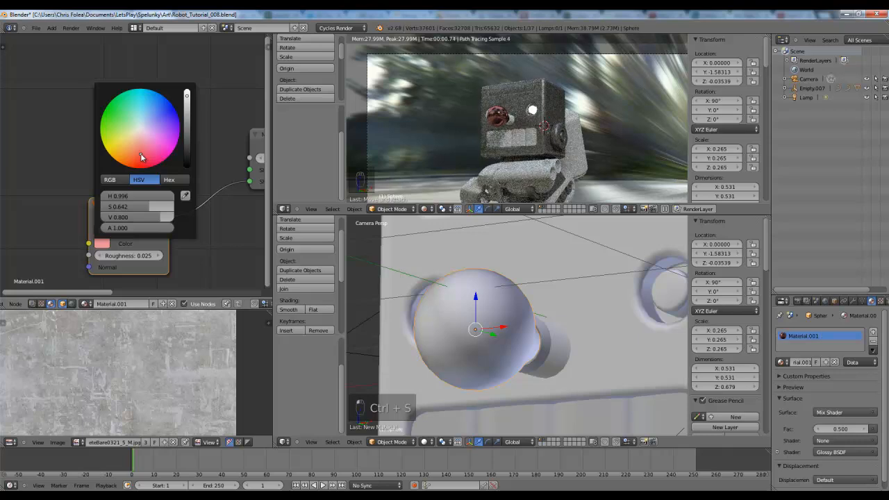
# - Add an Emission node above the Glossy BSDF and connect it to the Mix Shader's first Shader input
pyautogui.moveTo(181, 154); pyautogui.dragTo(155, 189, button='middle')
pyautogui.hotkey('shift', 'a')
pyautogui.moveTo(136, 182)
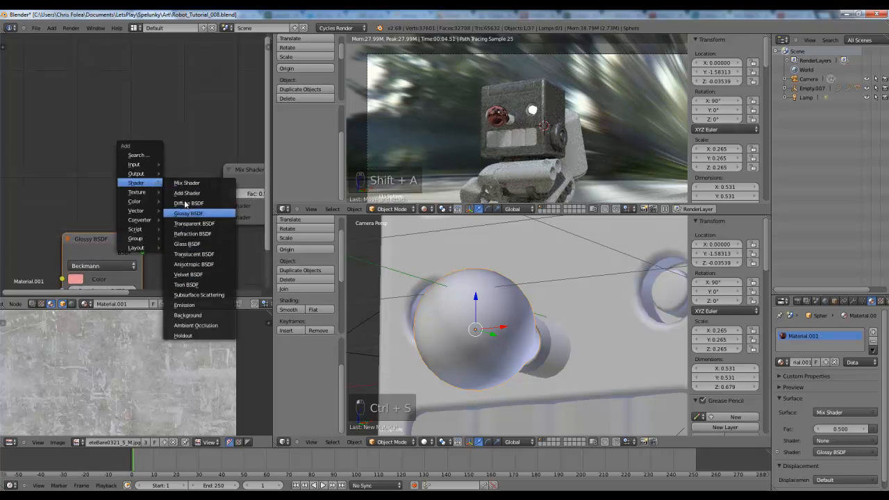
pyautogui.click(193, 305)
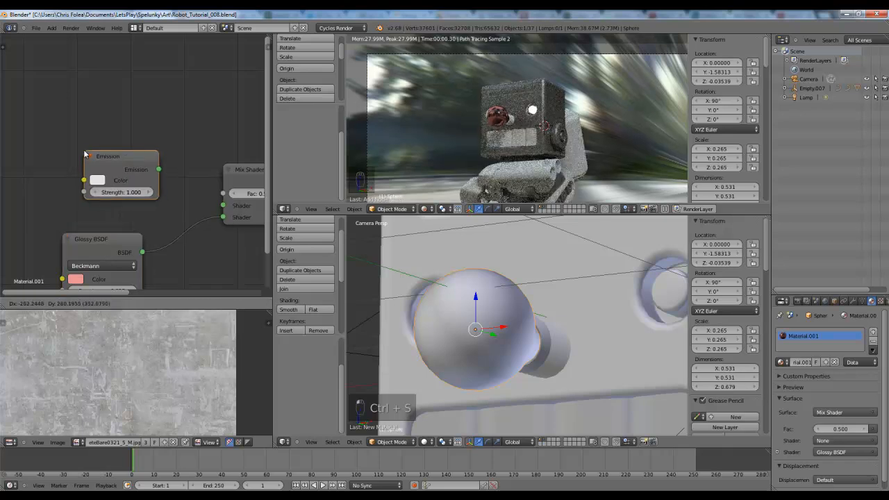
pyautogui.click(161, 176)
pyautogui.moveTo(221, 204); pyautogui.dragTo(223, 205)
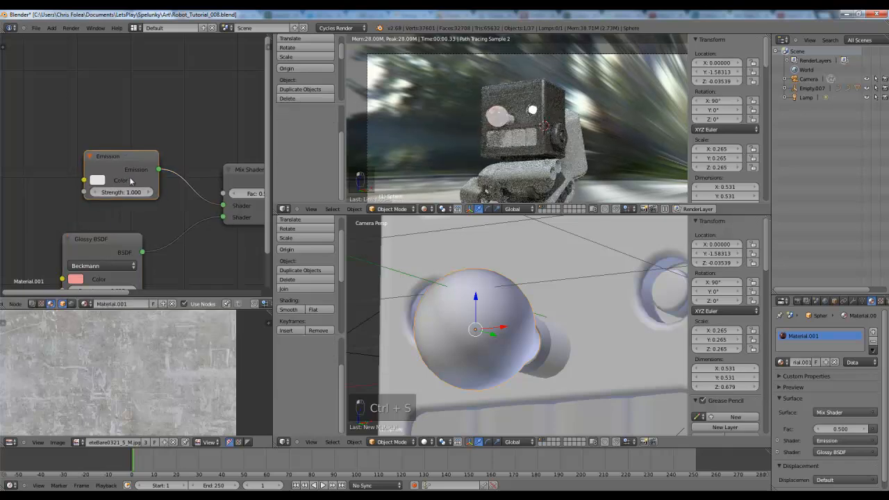
# - Give the Emission node an orange-red color and set its strength to 3
pyautogui.click(98, 181)
pyautogui.click(134, 269)
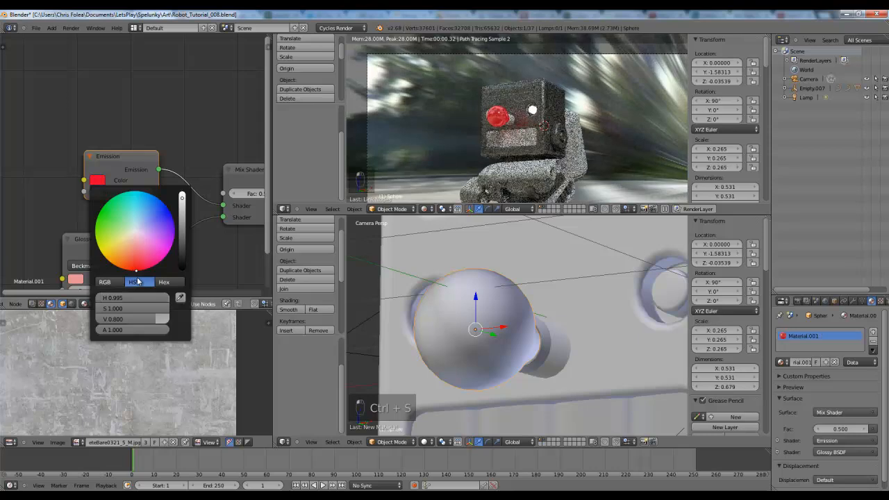
pyautogui.moveTo(247, 232); pyautogui.dragTo(209, 214, button='middle')
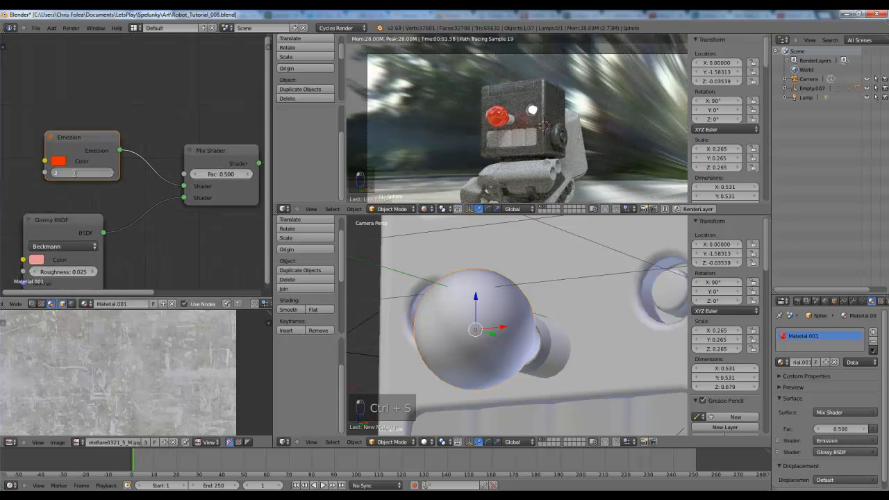
pyautogui.press('Return')
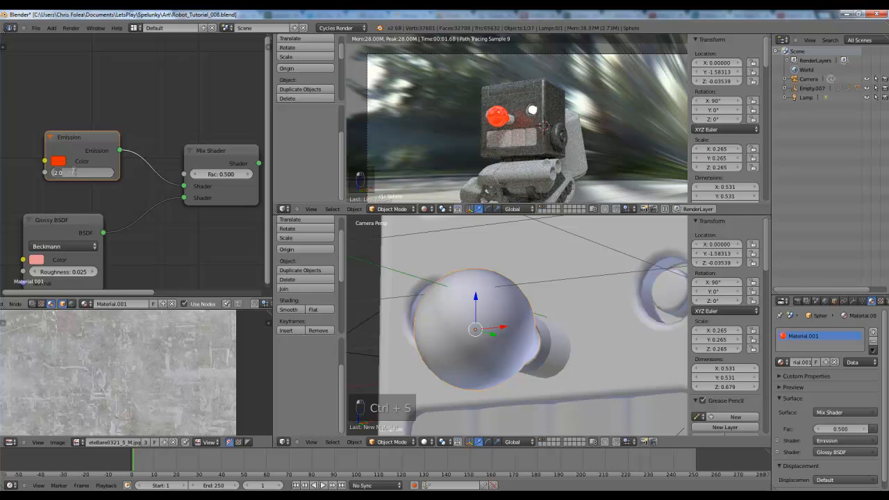
pyautogui.press('Return')
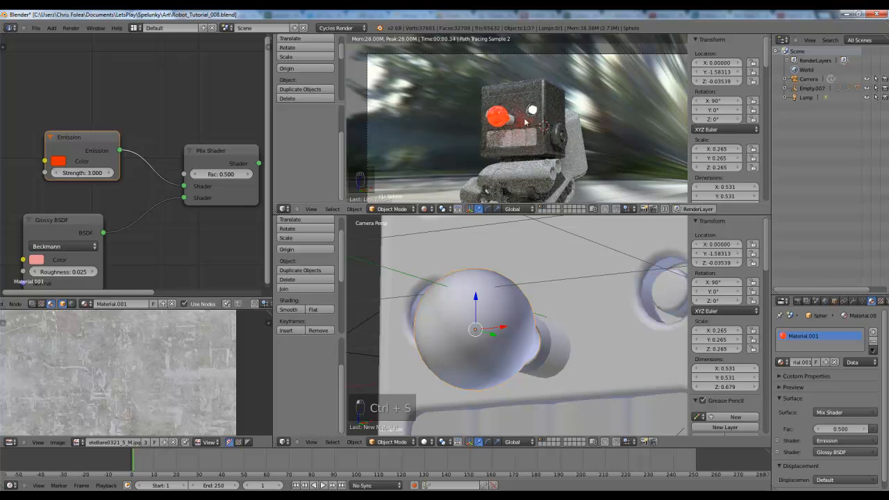
# - Set the Glossy BSDF's roughness to 0.05
pyautogui.moveTo(151, 184); pyautogui.dragTo(231, 105, button='middle')
pyautogui.scroll(1, 148, 193)
pyautogui.write('.05')
pyautogui.press('Return')
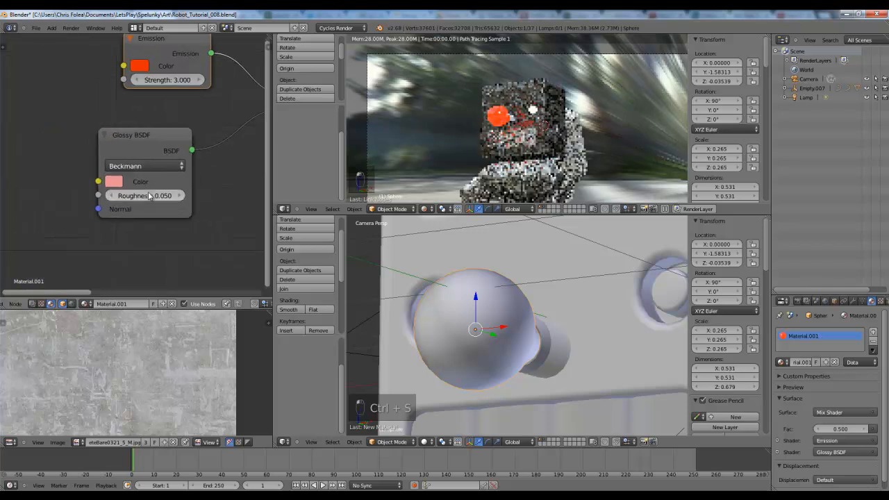
pyautogui.moveTo(194, 172); pyautogui.dragTo(118, 197, button='middle')
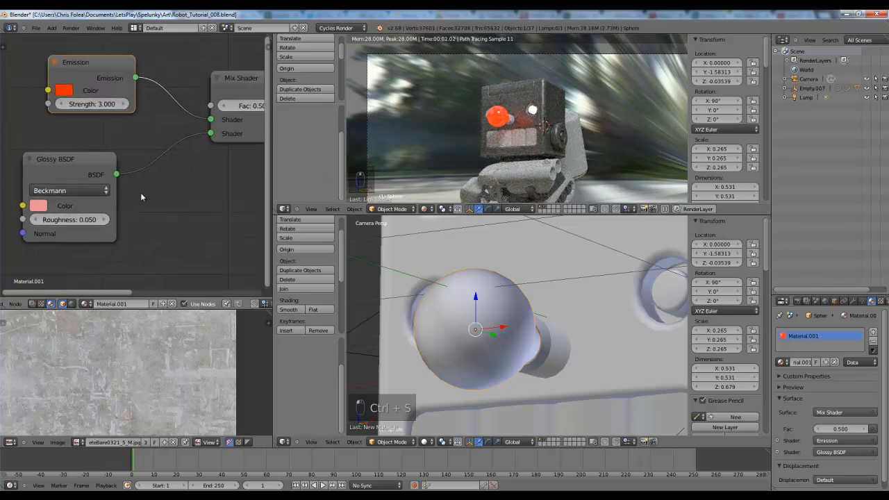
# - Delete the lamp above the robot, showing the scene in wireframe to pick it
pyautogui.scroll(-10, 606, 321)
pyautogui.moveTo(601, 319); pyautogui.dragTo(563, 308, button='middle')
pyautogui.press('z')
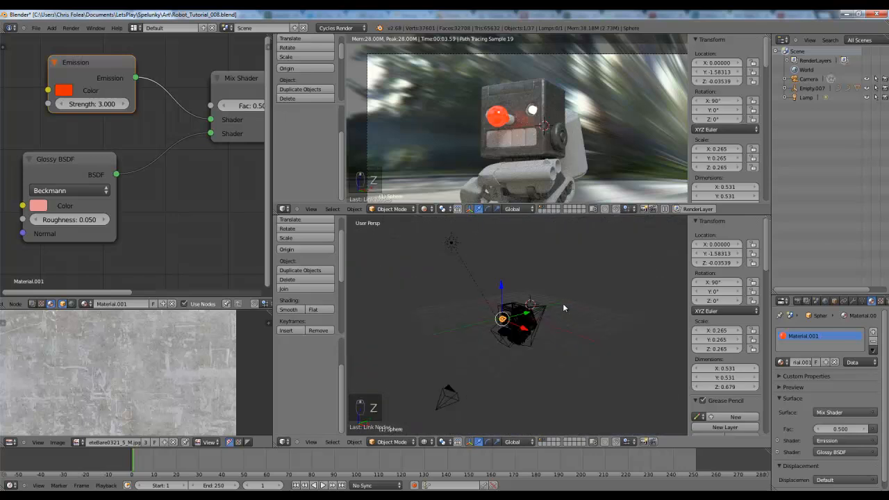
pyautogui.rightClick(450, 243)
pyautogui.press('Delete')
pyautogui.click(462, 253)
# - Add a mesh plane in the top orthographic view and move it to about X 3.13, Y -3.61
pyautogui.press('KP_7')
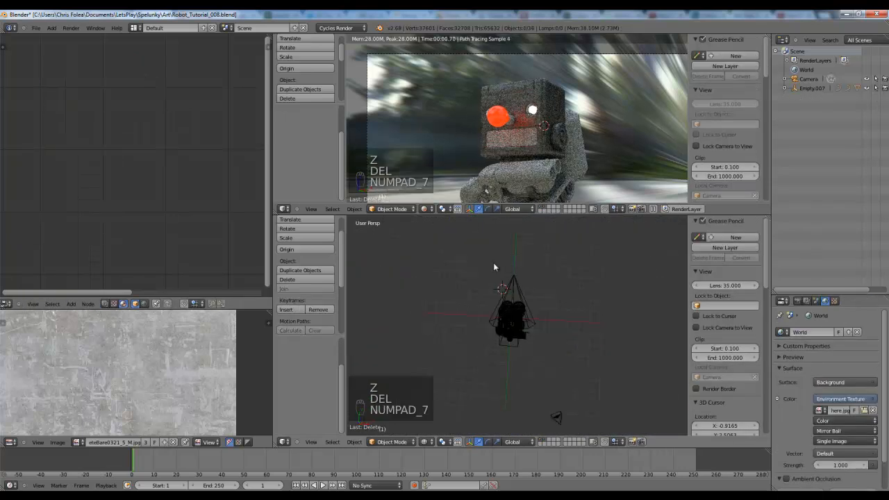
pyautogui.press('KP_5')
pyautogui.hotkey('shift', 'a')
pyautogui.moveTo(494, 264)
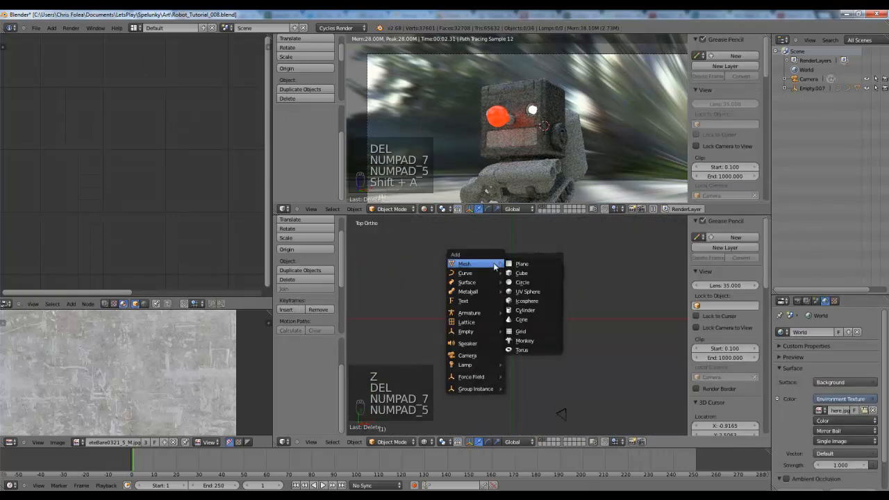
pyautogui.click(534, 263)
pyautogui.press('g')
pyautogui.click(588, 354)
# - In the right side view, tilt the plane about 35° around X and raise it to about Z 7.53
pyautogui.press('KP_3')
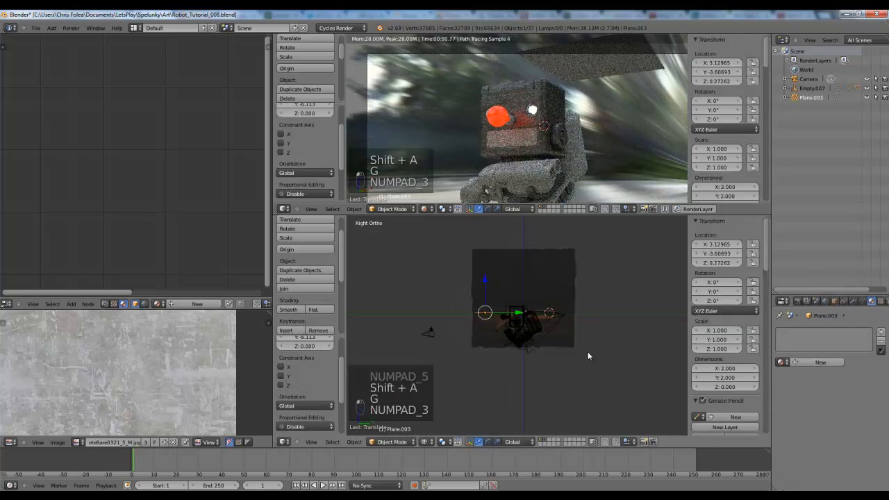
pyautogui.press('r')
pyautogui.click(550, 283)
pyautogui.press('g')
pyautogui.click(487, 230)
pyautogui.press('r')
pyautogui.click(534, 255)
pyautogui.press('g')
pyautogui.click(546, 251)
# - In the top view, rotate the plane about 48° around Z and move it to about X 6.08, Y -4.84
pyautogui.press('KP_7')
pyautogui.press('r')
pyautogui.click(585, 271)
pyautogui.press('g')
pyautogui.click(625, 263)
pyautogui.press('r')
pyautogui.click(600, 245)
pyautogui.press('g')
pyautogui.click(591, 242)
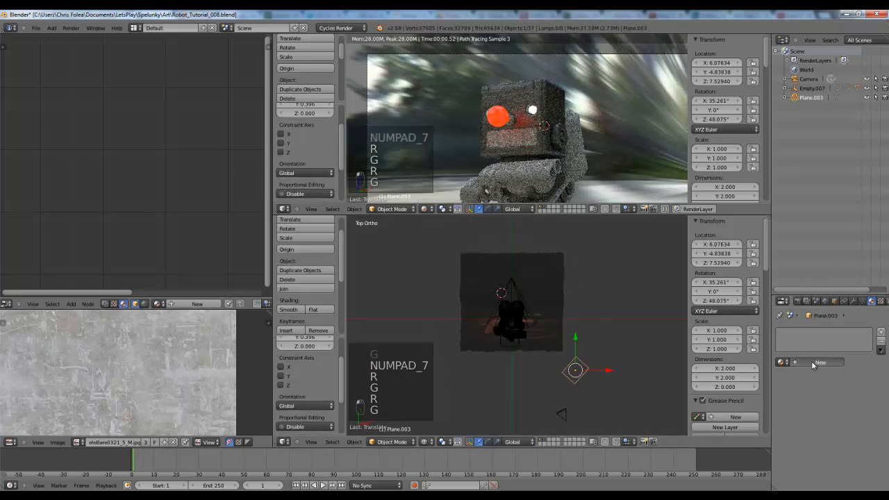
# - Give the plane a new material with an Emission surface at strength 100
pyautogui.click(818, 362)
pyautogui.click(840, 413)
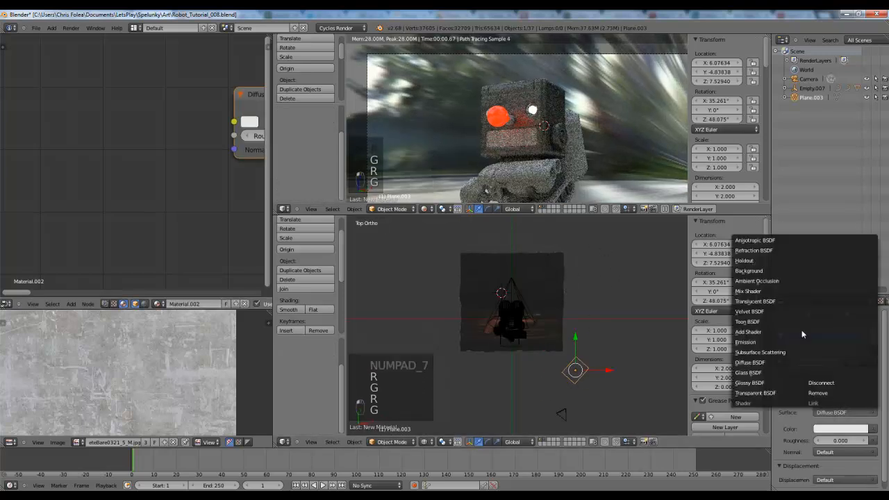
pyautogui.click(754, 342)
pyautogui.click(845, 441)
pyautogui.write('100')
pyautogui.press('Return')
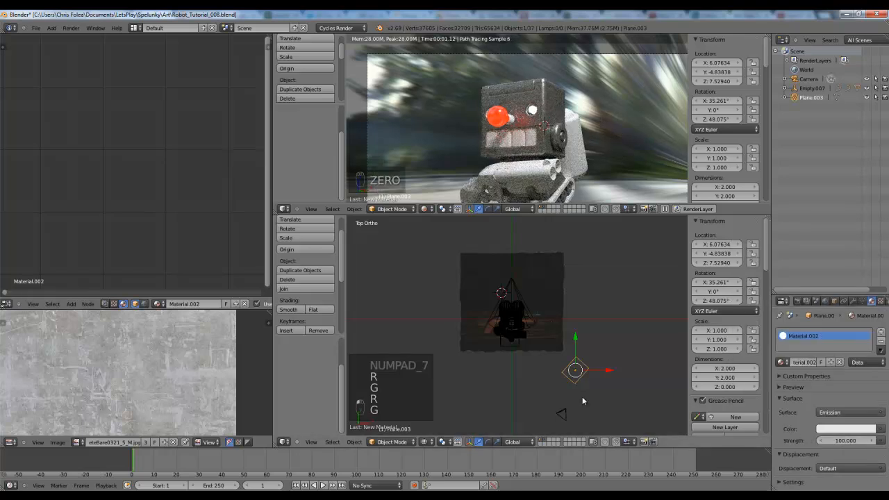
# - Return to the camera view, select the nose sphere, and set its Mix Shader's Fac to 0.8
pyautogui.press('KP_0')
pyautogui.press('KP_0')
pyautogui.press('KP_0')
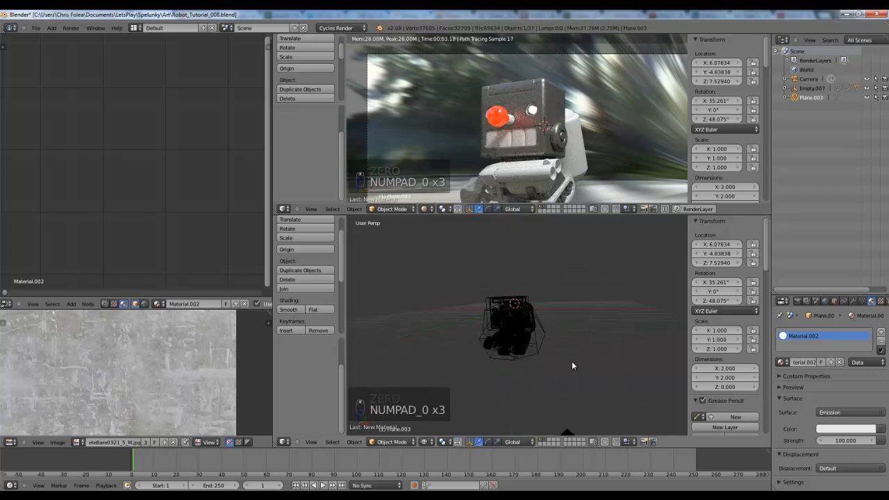
pyautogui.press('z')
pyautogui.rightClick(505, 313)
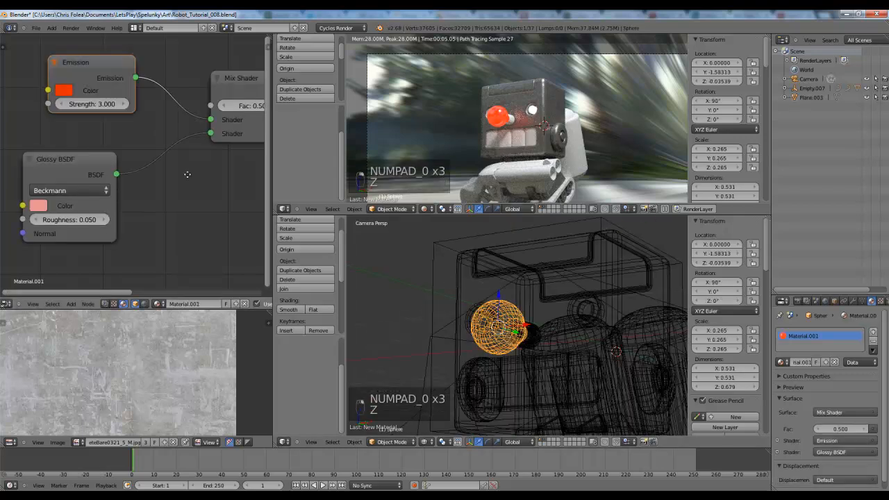
pyautogui.moveTo(189, 173); pyautogui.dragTo(164, 265, button='middle')
pyautogui.click(241, 197)
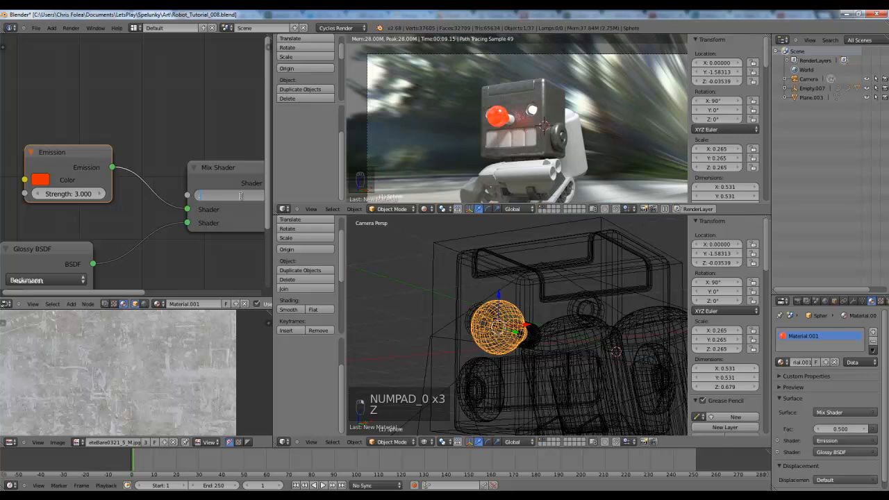
pyautogui.press('Return')
pyautogui.write('0.8')
pyautogui.press('Return')
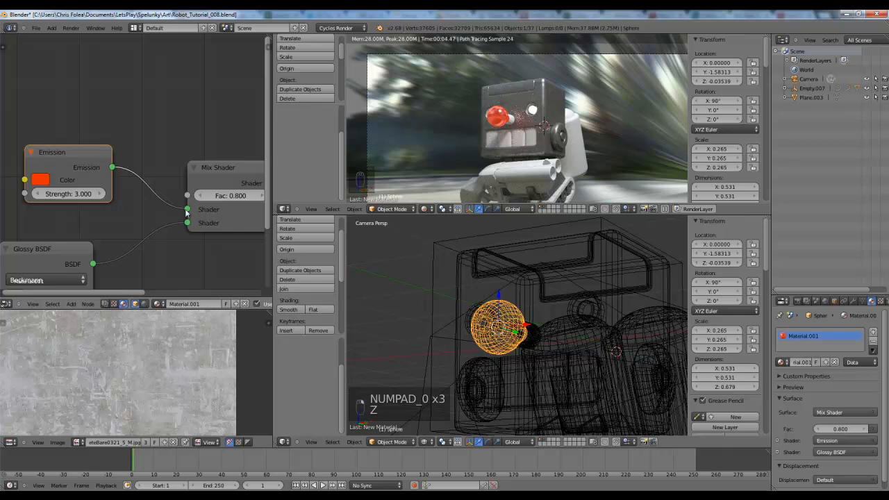
# - Set the nose material's Glossy BSDF roughness to 0.025
pyautogui.moveTo(100, 260); pyautogui.dragTo(212, 162, button='middle')
pyautogui.scroll(3, 176, 206)
pyautogui.moveTo(174, 195); pyautogui.dragTo(90, 202, button='middle')
pyautogui.scroll(-3, 149, 229)
pyautogui.scroll(2, 202, 183)
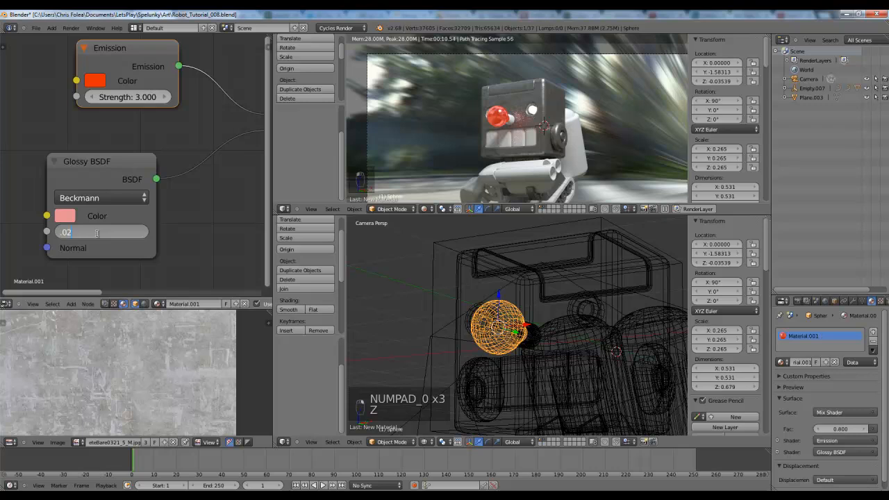
pyautogui.press('Return')
pyautogui.scroll(-1, 138, 194)
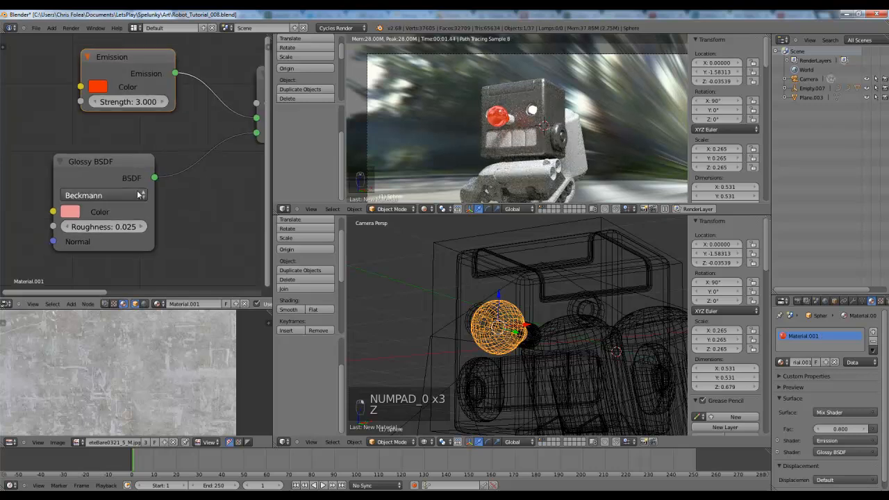
# - Move the Glossy BSDF node farther from the Mix Shader to make room for another node
pyautogui.scroll(-1, 157, 211)
pyautogui.moveTo(179, 181); pyautogui.dragTo(210, 154, button='middle')
pyautogui.rightClick(177, 150)
pyautogui.press('g')
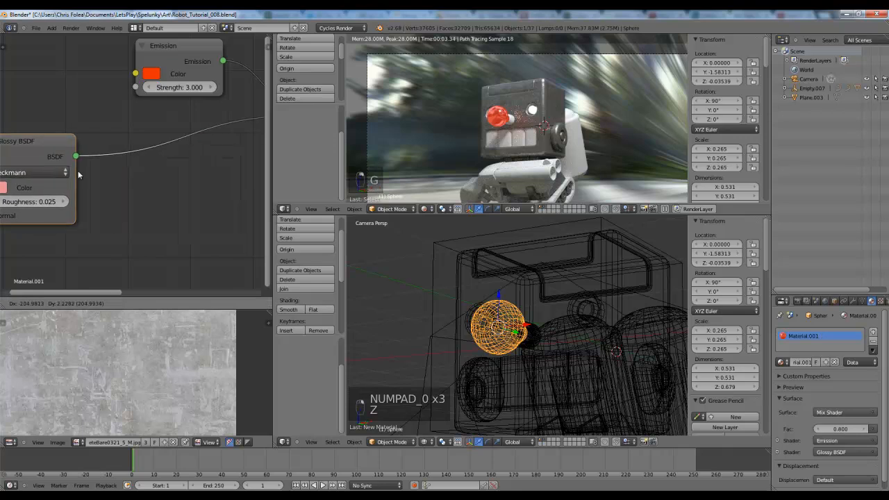
pyautogui.click(96, 149)
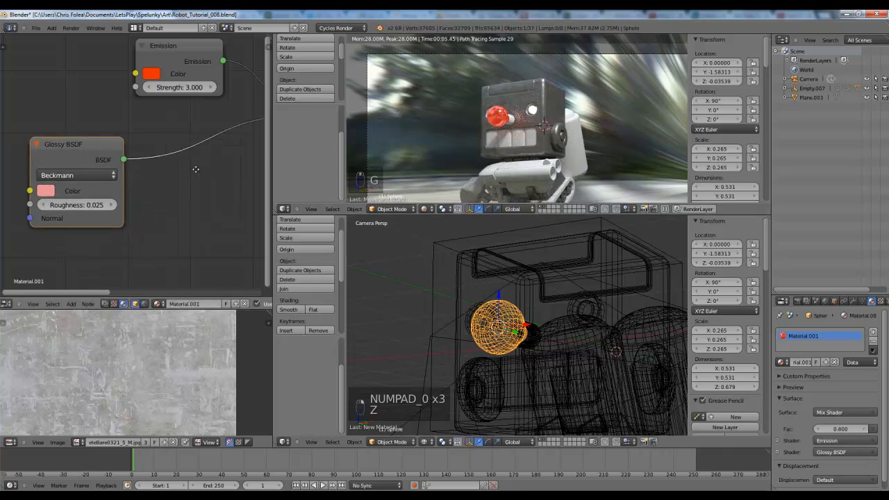
pyautogui.moveTo(196, 170); pyautogui.dragTo(254, 165, button='middle')
pyautogui.press('g')
pyautogui.click(148, 167)
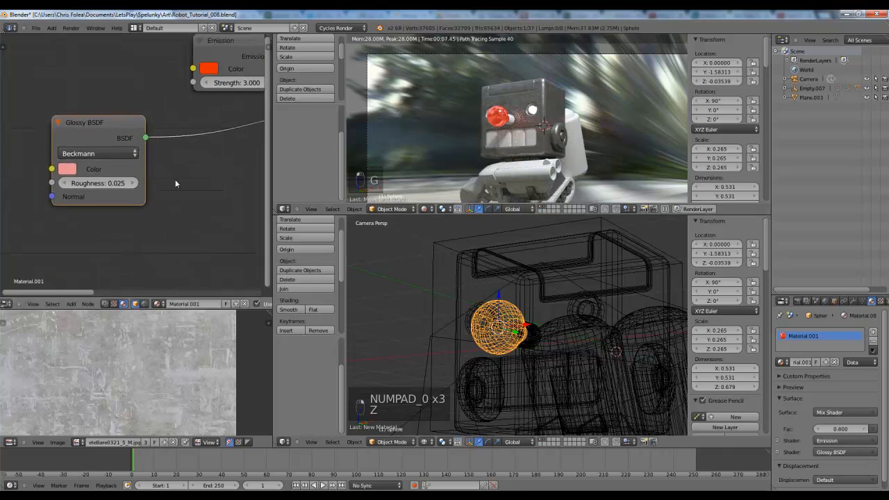
# - Insert a second Mix Shader on the Glossy BSDF's output link and place it lower in the node tree
pyautogui.hotkey('shift', 'a')
pyautogui.moveTo(160, 204)
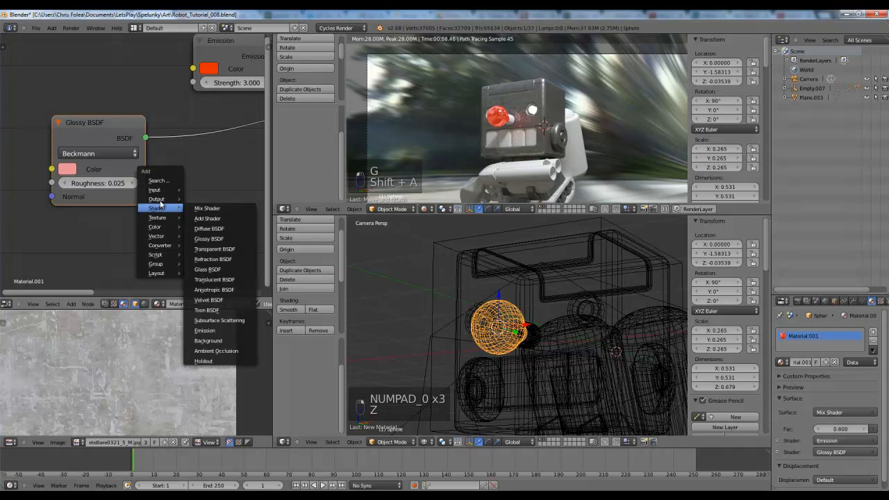
pyautogui.click(204, 210)
pyautogui.click(196, 122)
pyautogui.press('g')
pyautogui.click(220, 210)
# - Add a Diffuse BSDF below the Glossy BSDF and connect it to the new Mix Shader's second Shader input
pyautogui.moveTo(162, 216); pyautogui.dragTo(148, 167, button='middle')
pyautogui.scroll(-3, 148, 166)
pyautogui.moveTo(183, 191)
pyautogui.mouseDown(button='middle')
pyautogui.moveTo(73, 220)
pyautogui.moveTo(188, 188)
pyautogui.mouseUp(button='middle')
pyautogui.hotkey('shift', 'a')
pyautogui.moveTo(139, 176)
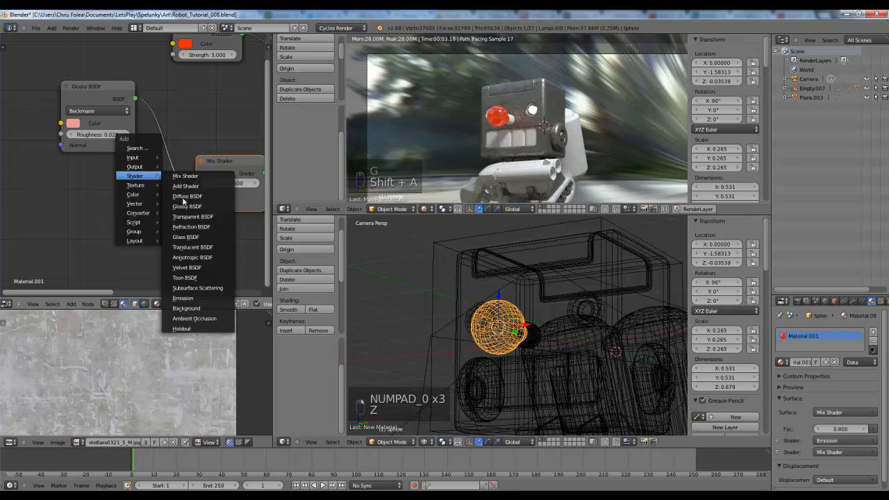
pyautogui.click(184, 198)
pyautogui.moveTo(193, 206); pyautogui.dragTo(195, 205)
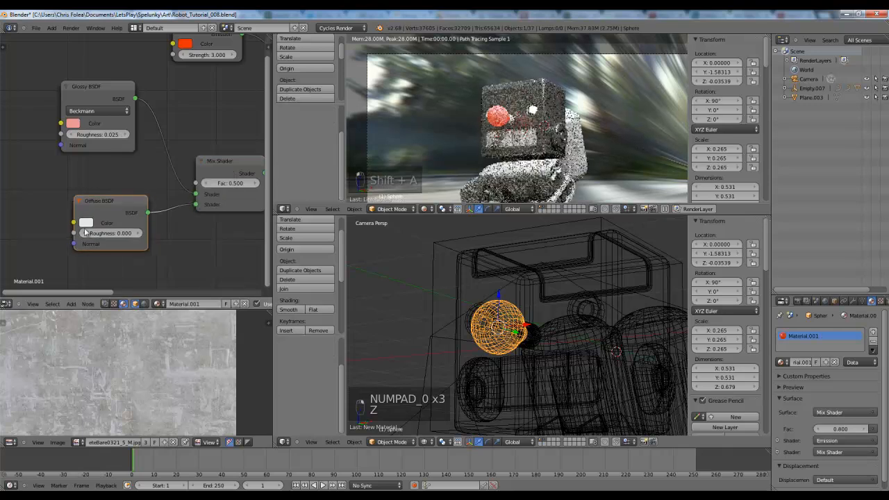
# - Copy the Emission node's orange-red color to the Diffuse BSDF's color
pyautogui.click(84, 225)
pyautogui.moveTo(186, 46); pyautogui.dragTo(189, 64, button='middle')
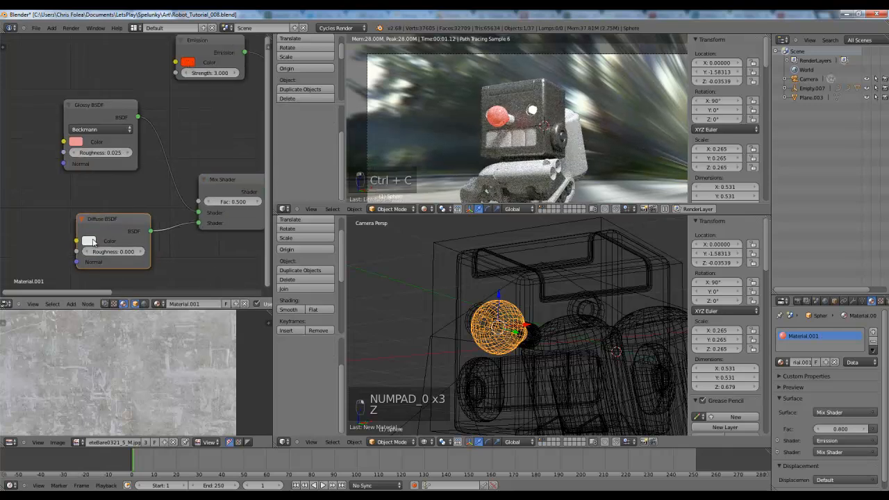
pyautogui.hotkey('ctrl', 'v')
# - Rearrange the Glossy and Diffuse BSDF nodes so they sit stacked closely beside the new Mix Shader
pyautogui.moveTo(92, 241); pyautogui.dragTo(148, 201, button='middle')
pyautogui.press('g')
pyautogui.press('g')
pyautogui.click(153, 234)
pyautogui.press('g')
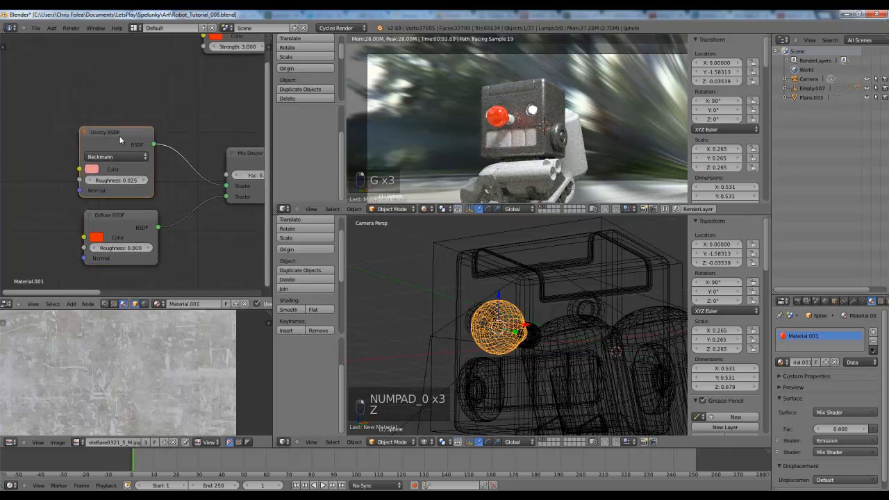
pyautogui.click(120, 135)
# - Add a Layer Weight node above the Glossy BSDF and connect its Facing output to the lower Mix Shader's Fac input
pyautogui.moveTo(120, 135); pyautogui.dragTo(141, 210, button='middle')
pyautogui.hotkey('shift', 'a')
pyautogui.moveTo(136, 180)
pyautogui.moveTo(123, 165)
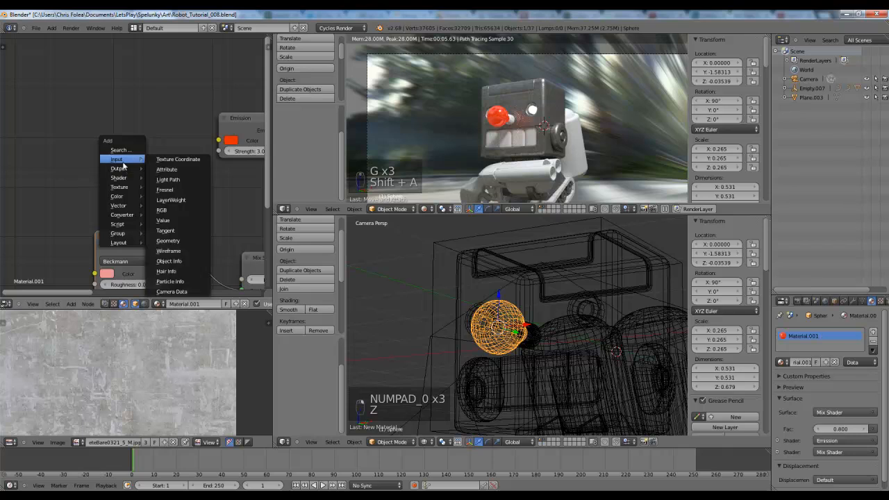
pyautogui.click(178, 200)
pyautogui.click(177, 171)
pyautogui.moveTo(177, 172); pyautogui.dragTo(109, 136, button='middle')
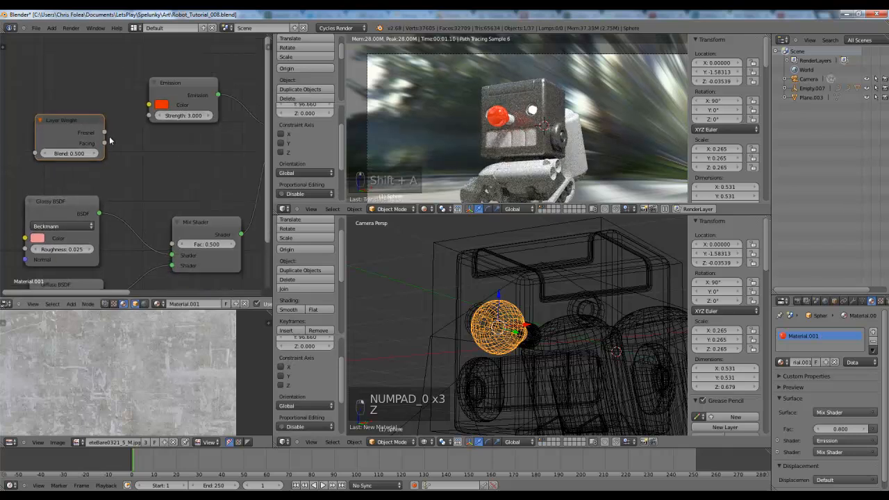
pyautogui.moveTo(168, 247); pyautogui.dragTo(173, 245)
pyautogui.moveTo(172, 245); pyautogui.dragTo(198, 200, button='middle')
pyautogui.scroll(3, 512, 125)
pyautogui.scroll(2, 512, 125)
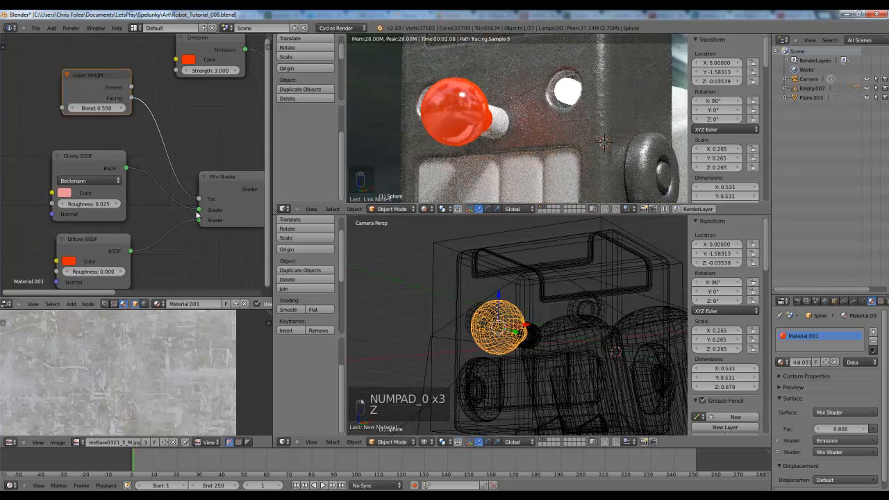
# - Swap the Glossy and Diffuse links at the Mix Shader's inputs using a temporary blue diffuse color, and restore the Diffuse BSDF's orange-red
pyautogui.click(72, 263)
pyautogui.click(134, 132)
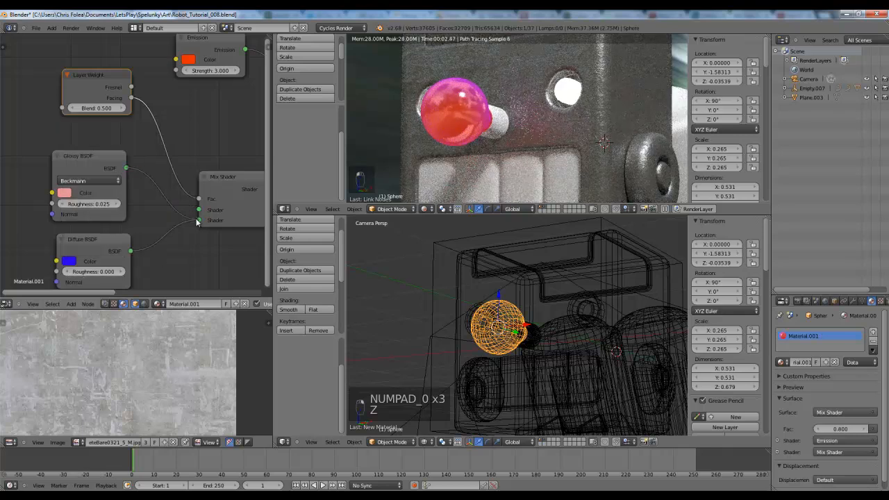
pyautogui.moveTo(197, 221); pyautogui.dragTo(199, 220)
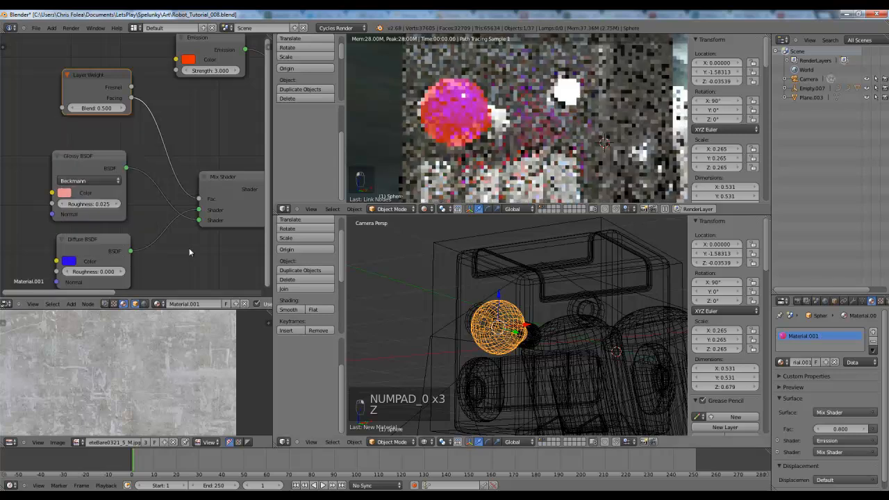
pyautogui.hotkey('ctrl', 'v')
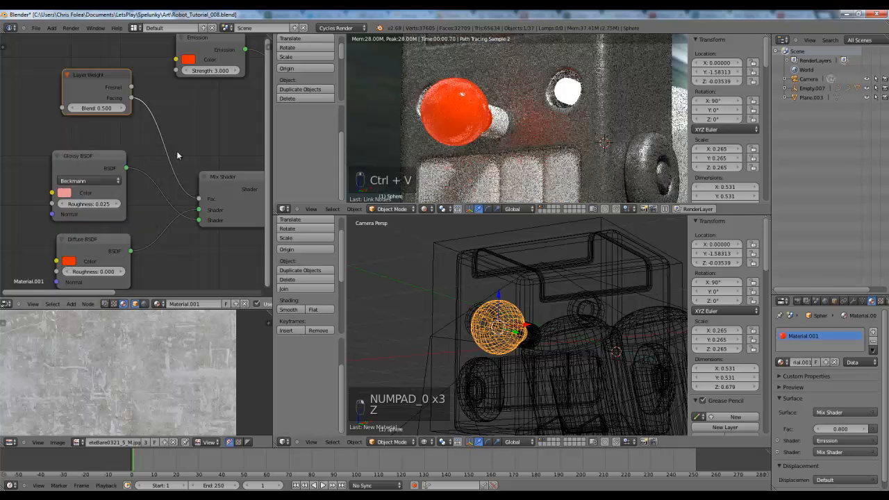
pyautogui.hotkey('ctrl', 'v')
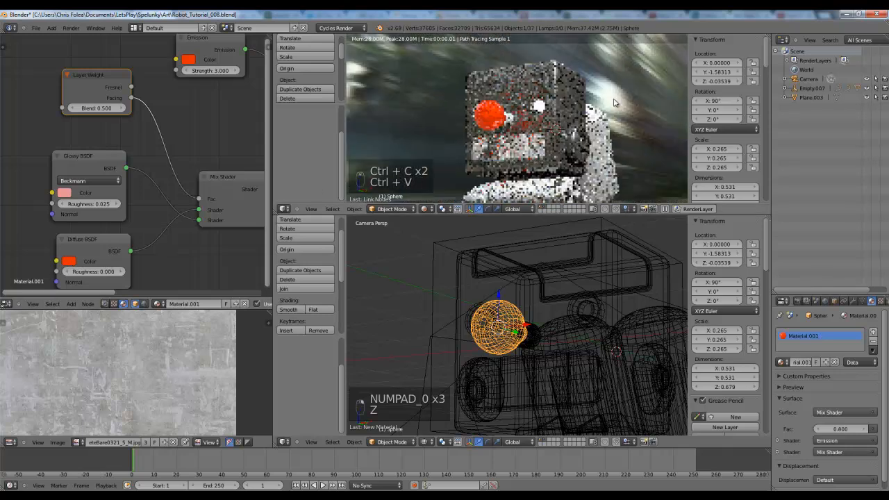
# - Create a new material for the small cylinder that joins the red nose sphere to the face
pyautogui.moveTo(568, 154)
pyautogui.mouseDown(button='middle')
pyautogui.moveTo(584, 130)
pyautogui.moveTo(561, 146)
pyautogui.mouseUp(button='middle')
pyautogui.scroll(5, 561, 146)
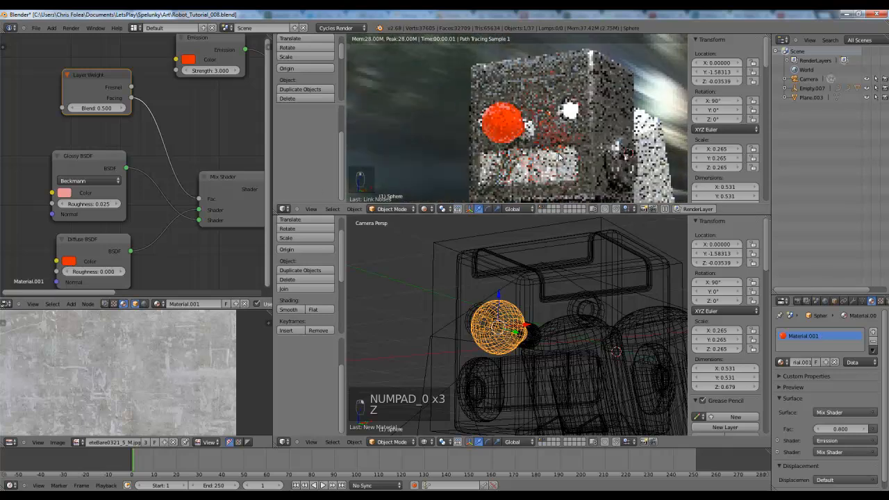
pyautogui.rightClick(541, 140)
pyautogui.click(826, 362)
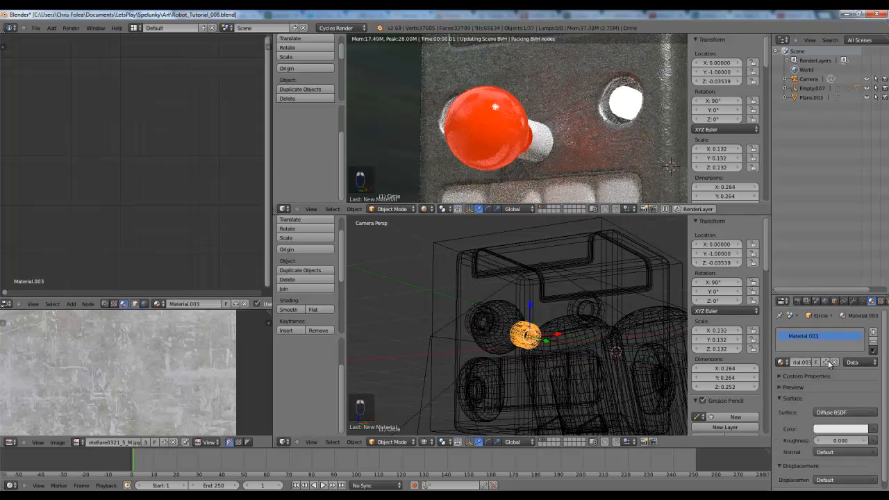
# - Replace the nose cylinder material's Diffuse BSDF with a Glossy BSDF connected to the Material Output's Surface input
pyautogui.scroll(-6, 119, 146)
pyautogui.moveTo(139, 166); pyautogui.dragTo(26, 188, button='middle')
pyautogui.scroll(2, 127, 118)
pyautogui.moveTo(125, 136); pyautogui.dragTo(219, 126, button='middle')
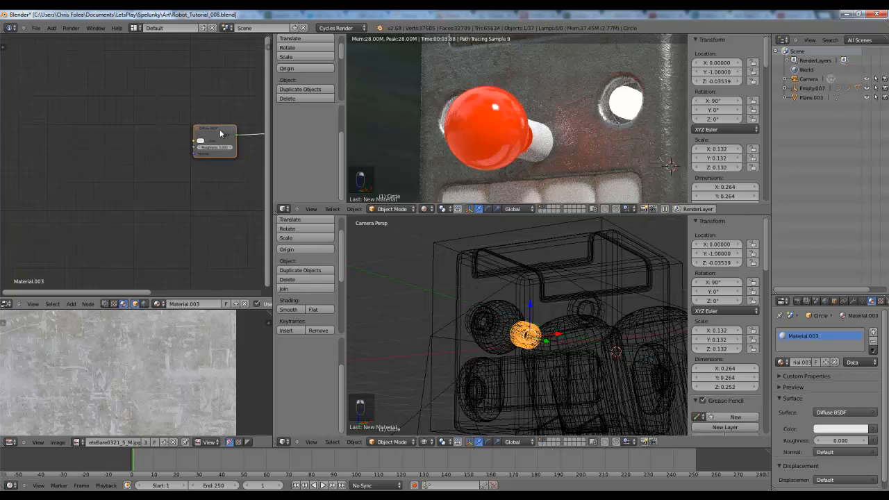
pyautogui.press('g')
pyautogui.rightClick(149, 127)
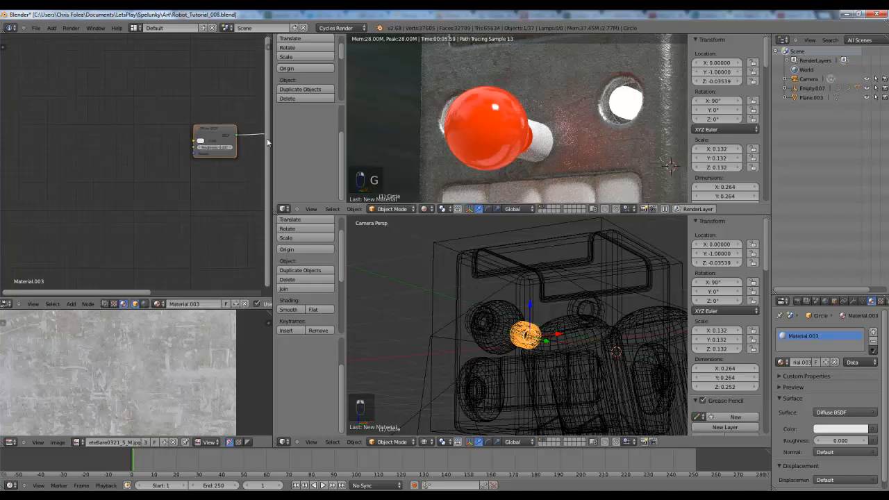
pyautogui.press('Delete')
pyautogui.hotkey('shift', 'a')
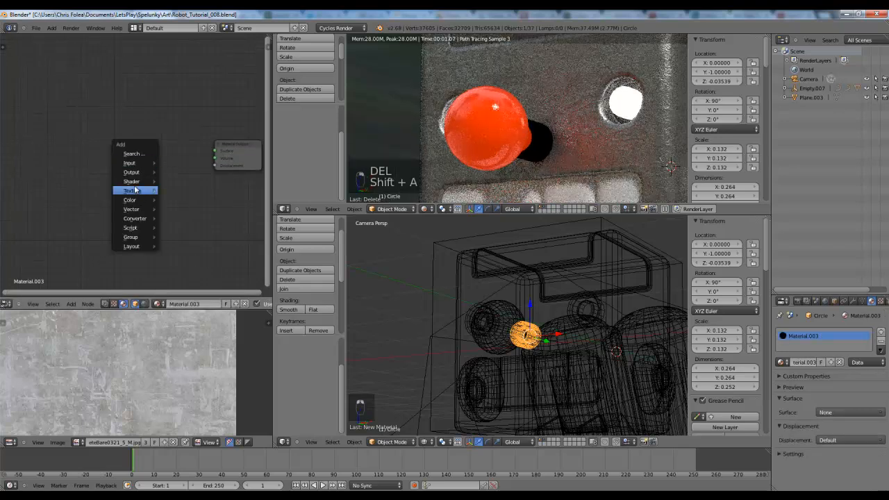
pyautogui.moveTo(132, 181)
pyautogui.click(187, 212)
pyautogui.click(98, 114)
pyautogui.moveTo(171, 147); pyautogui.dragTo(215, 151)
# - Darken the nose cylinder's Glossy BSDF color to grey and set its roughness to 0.150
pyautogui.click(129, 169)
pyautogui.moveTo(184, 80); pyautogui.dragTo(183, 93)
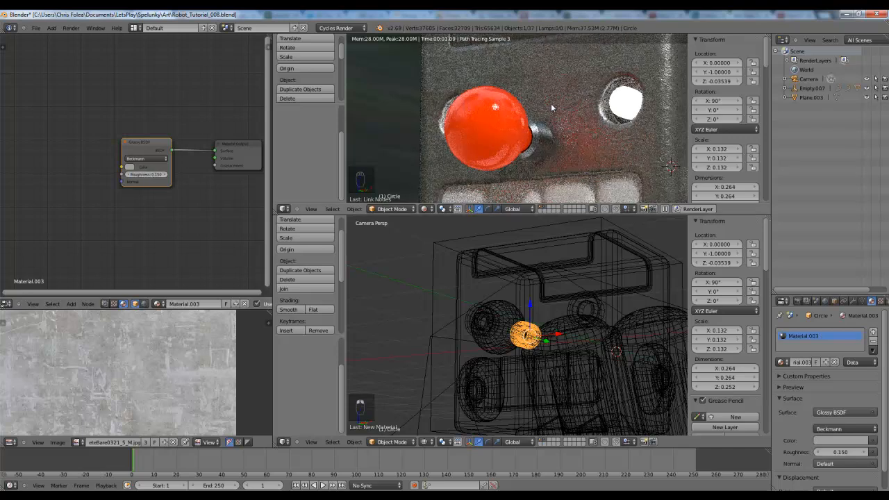
pyautogui.press('Return')
pyautogui.click(129, 168)
pyautogui.moveTo(184, 92)
pyautogui.mouseDown()
pyautogui.moveTo(184, 103)
pyautogui.moveTo(184, 93)
pyautogui.mouseUp()
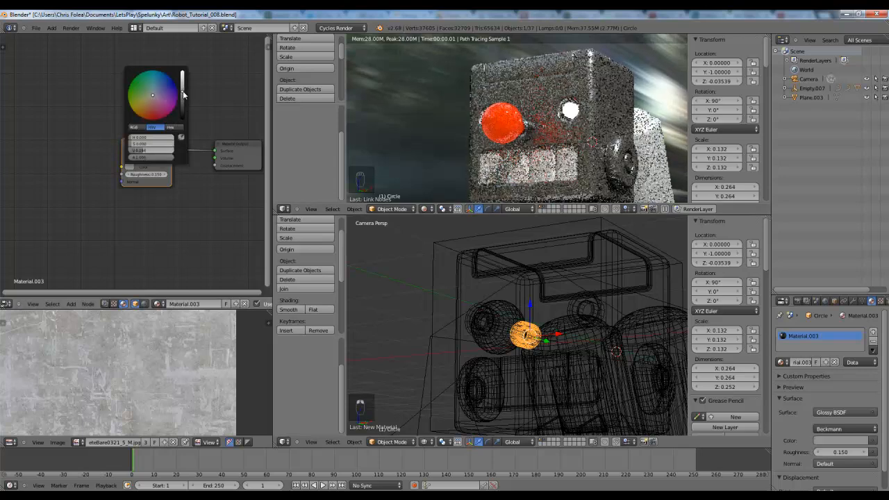
# - Create a new material for the robot's teeth panel
pyautogui.moveTo(510, 143); pyautogui.dragTo(532, 120, button='middle')
pyautogui.rightClick(532, 120)
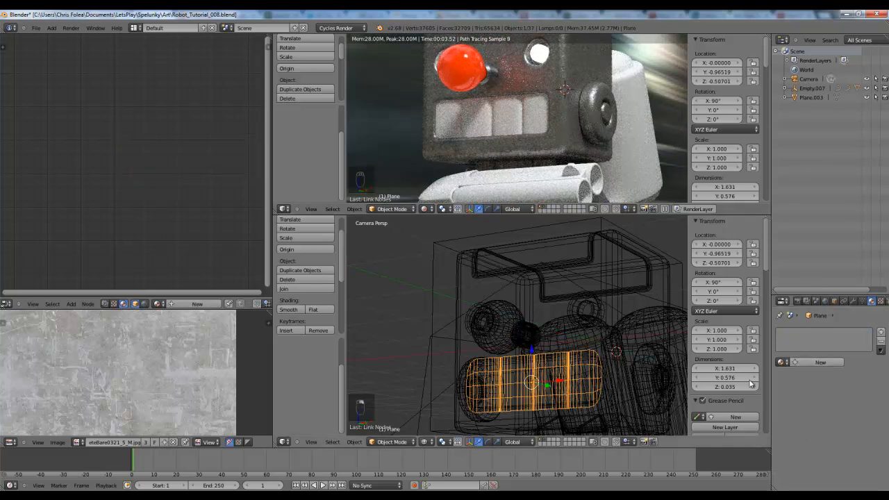
pyautogui.click(820, 361)
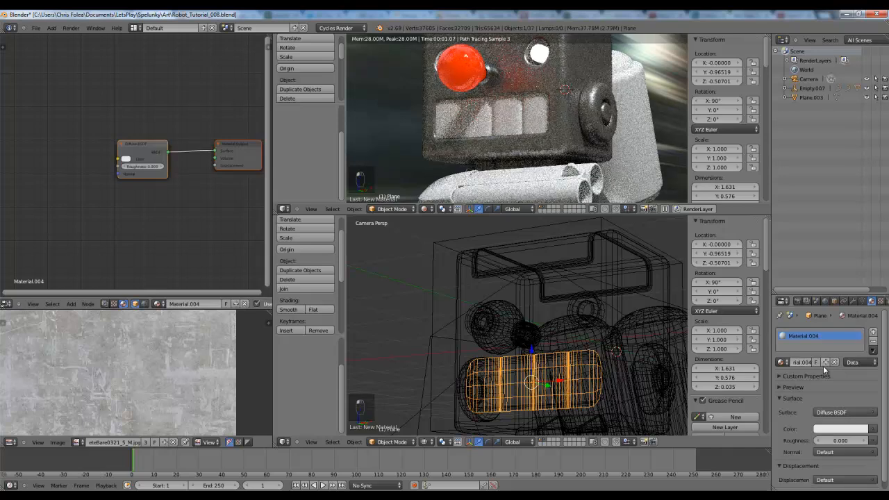
# - Move the teeth material's Diffuse BSDF away from the output and insert a Mix Shader on the link between them
pyautogui.moveTo(126, 160); pyautogui.dragTo(139, 169, button='middle')
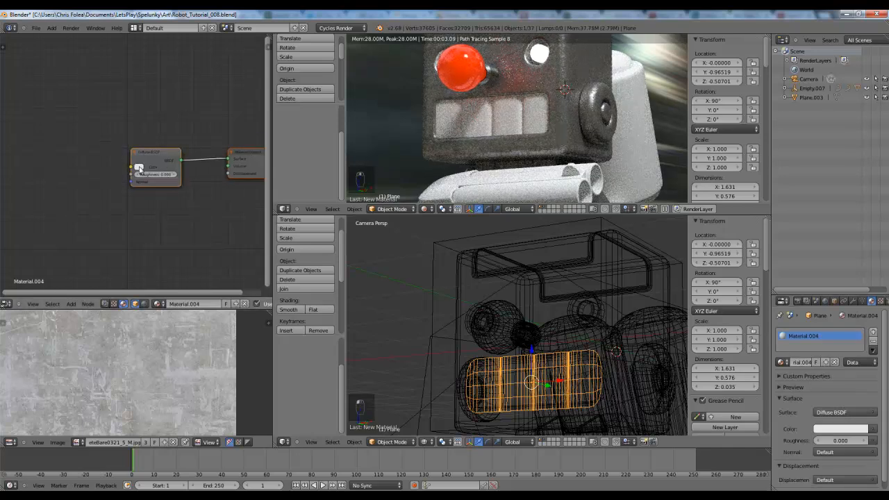
pyautogui.press('g')
pyautogui.click(48, 133)
pyautogui.hotkey('shift', 'a')
pyautogui.moveTo(135, 170)
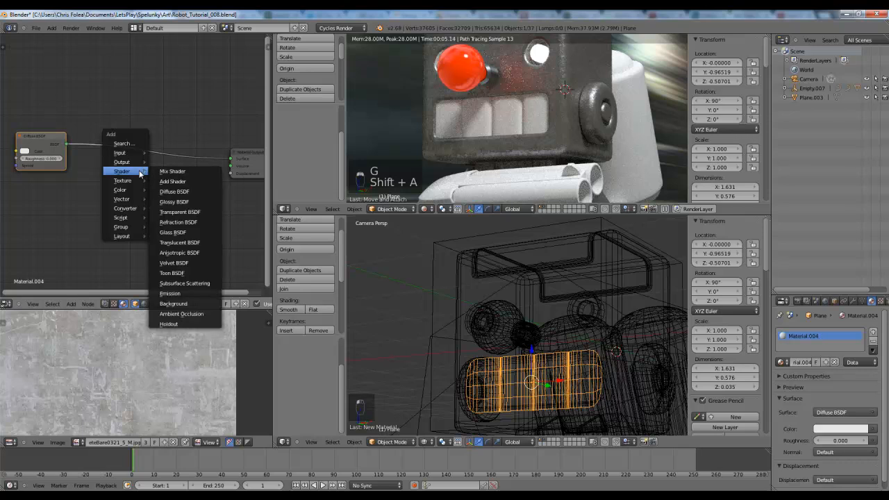
pyautogui.click(173, 171)
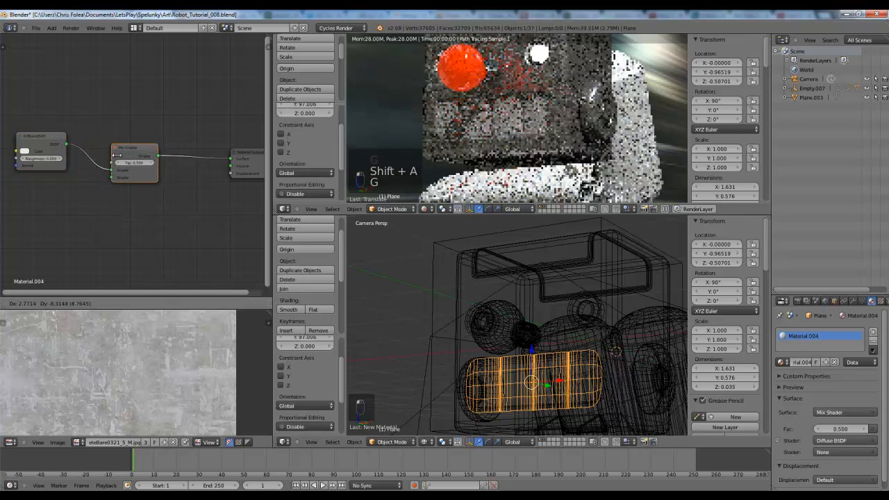
pyautogui.click(130, 178)
# - Add a Glossy BSDF below the teeth's Diffuse BSDF and connect it to the Mix Shader's second Shader input
pyautogui.moveTo(79, 187); pyautogui.dragTo(170, 196, button='middle')
pyautogui.hotkey('shift', 'a')
pyautogui.moveTo(170, 201)
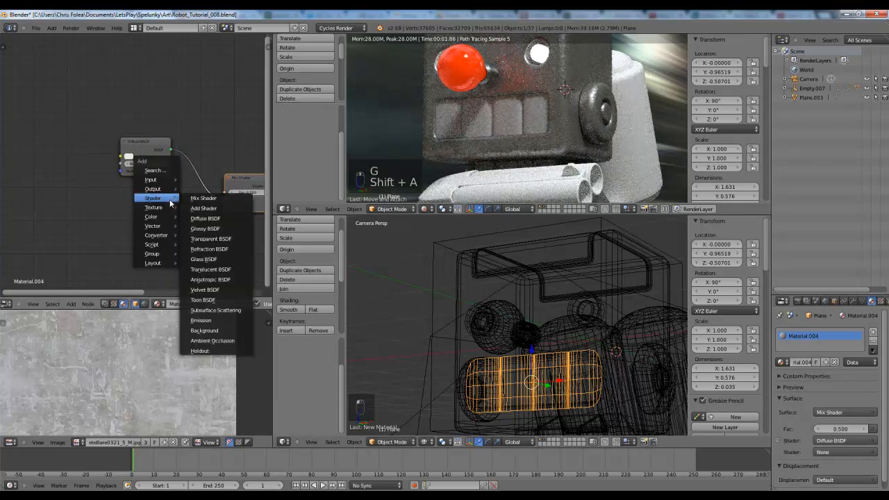
pyautogui.click(216, 228)
pyautogui.click(128, 202)
pyautogui.moveTo(169, 208); pyautogui.dragTo(223, 208)
pyautogui.moveTo(176, 219); pyautogui.dragTo(175, 199, button='middle')
pyautogui.scroll(1, 161, 201)
pyautogui.scroll(1, 161, 201)
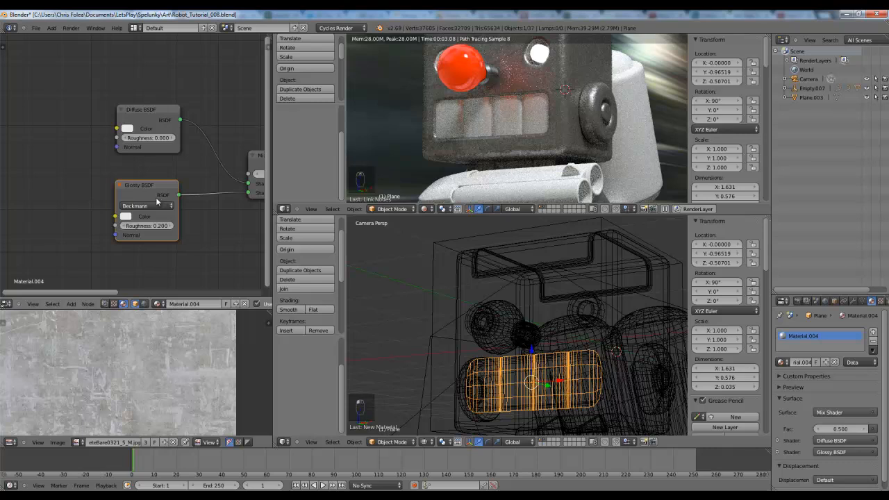
# - Enable No Caustics in the render's Light Paths settings and set Filter Glossy to 2.00
pyautogui.click(798, 302)
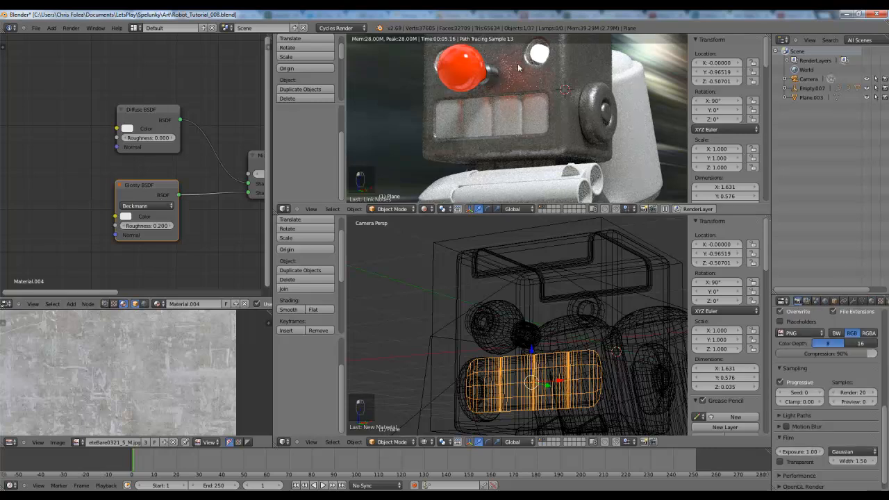
pyautogui.scroll(-1, 804, 384)
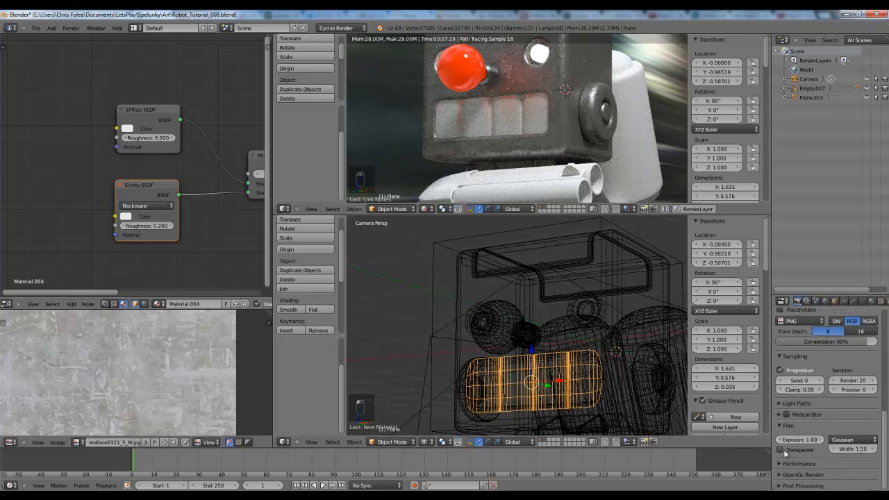
pyautogui.click(784, 403)
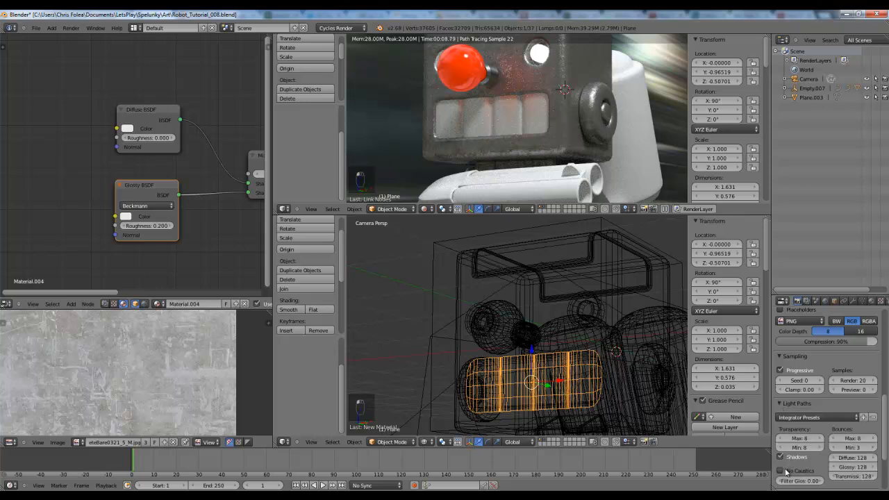
pyautogui.click(785, 471)
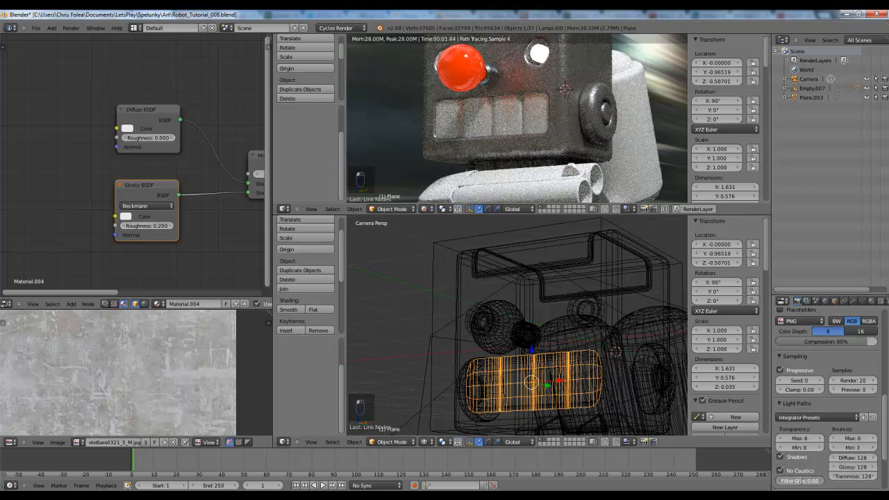
pyautogui.write('2')
pyautogui.press('Return')
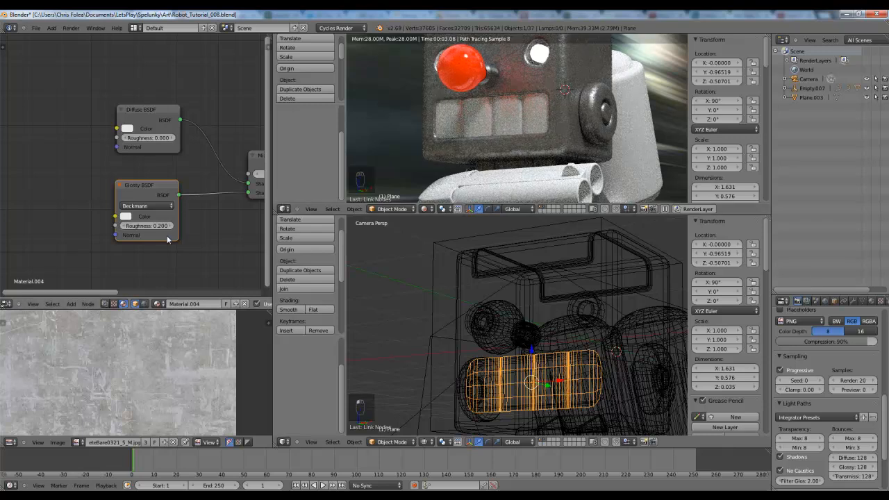
# - Set the roughness of the teeth's Glossy BSDF to 0.05
pyautogui.scroll(-2, 160, 233)
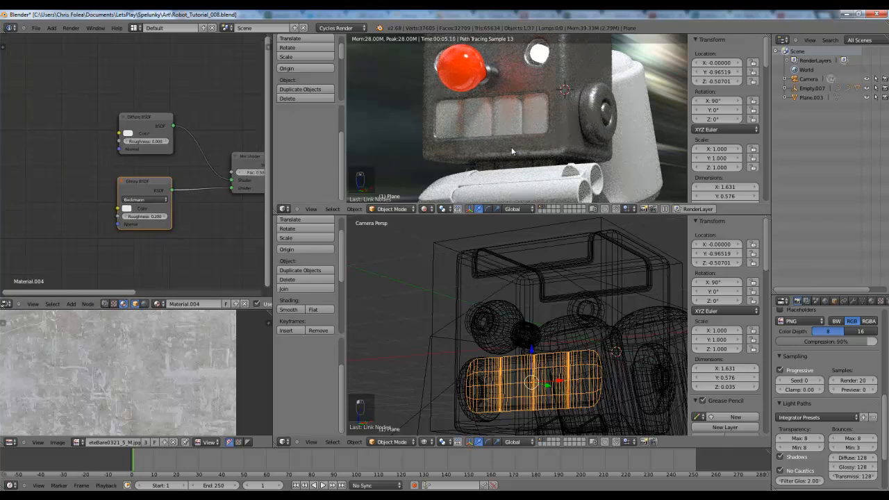
pyautogui.scroll(3, 118, 254)
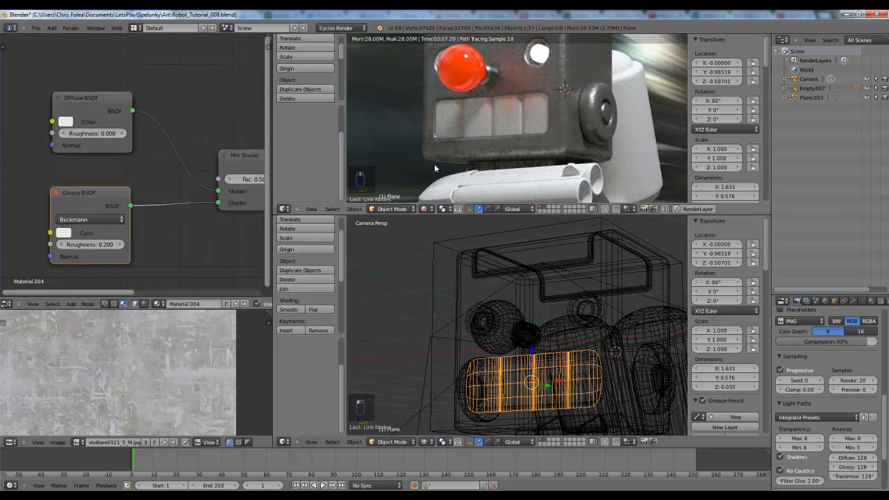
pyautogui.click(96, 243)
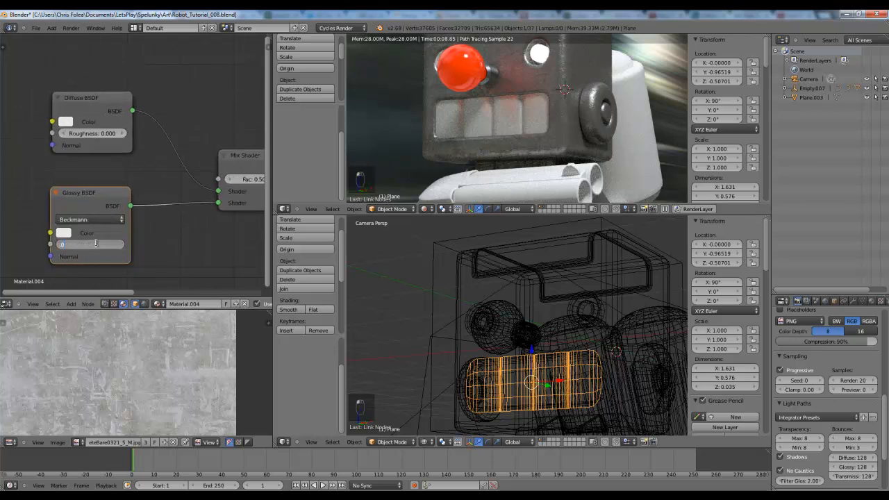
pyautogui.write('.05')
pyautogui.press('Return')
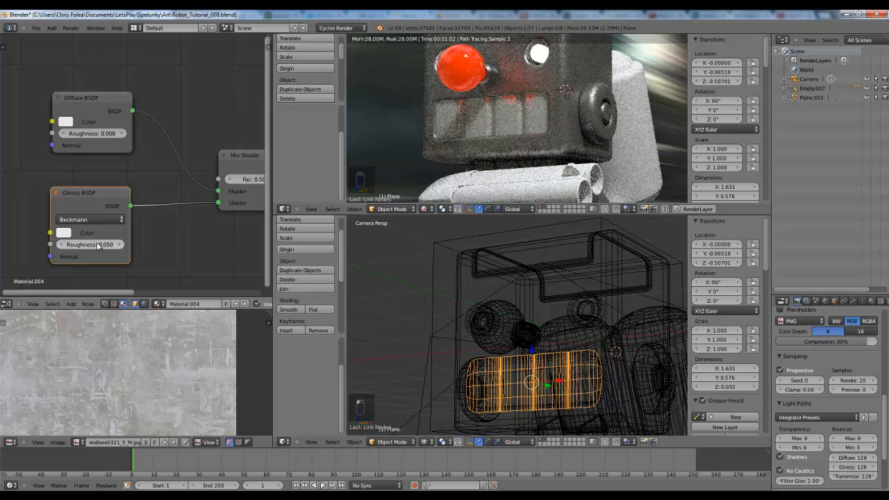
# - Move the teeth's Diffuse and Glossy BSDF nodes lower in the tree, stacked closely beside the Mix Shader
pyautogui.rightClick(95, 103)
pyautogui.press('g')
pyautogui.click(102, 134)
pyautogui.keyDown('shift'); pyautogui.rightClick(88, 196); pyautogui.keyUp('shift')
pyautogui.press('g')
pyautogui.click(77, 241)
pyautogui.press('a')
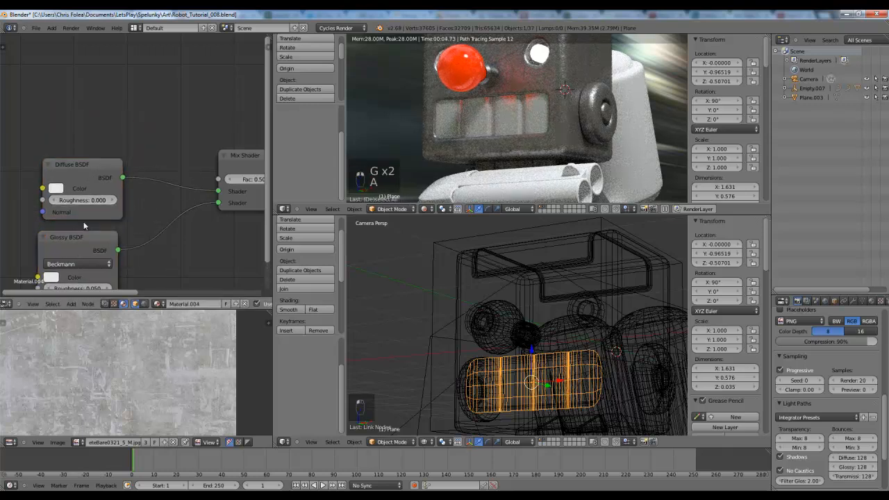
pyautogui.rightClick(88, 164)
pyautogui.press('g')
pyautogui.click(82, 169)
# - Add a Layer Weight node above the teeth's Diffuse BSDF and connect its Facing output to the Mix Shader's Fac input
pyautogui.hotkey('shift', 'a')
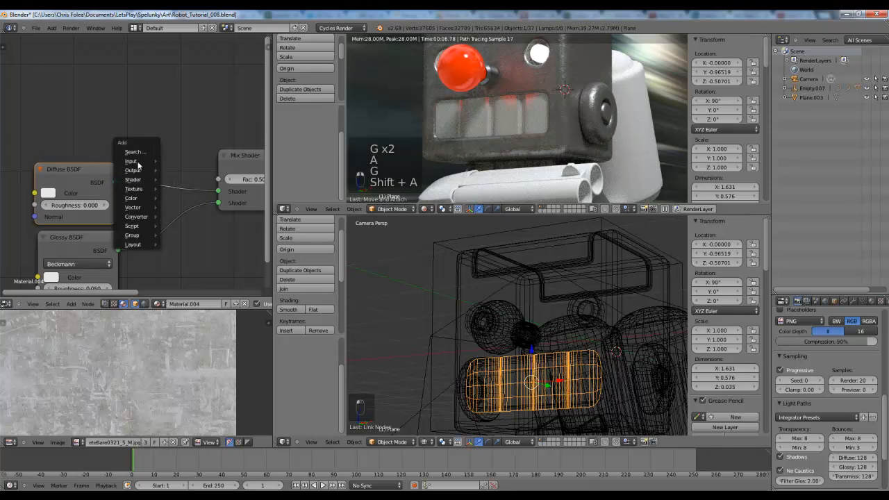
pyautogui.moveTo(139, 162)
pyautogui.click(185, 201)
pyautogui.click(157, 90)
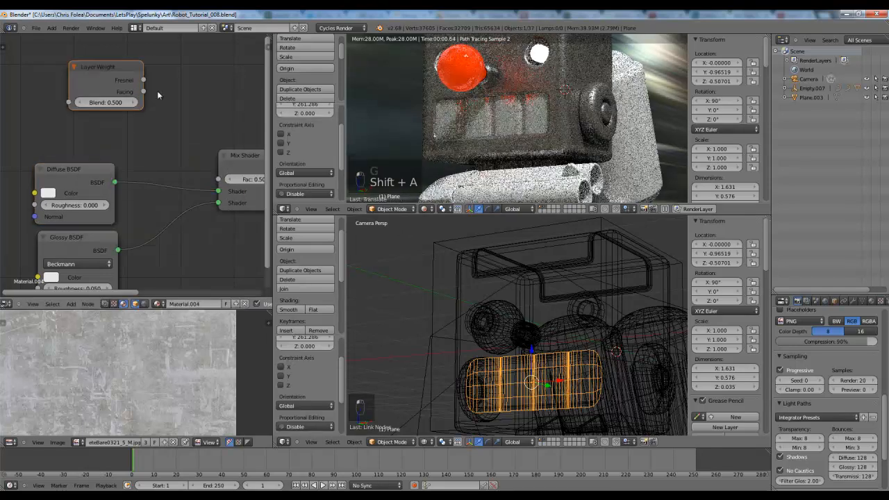
pyautogui.moveTo(143, 91); pyautogui.dragTo(219, 179)
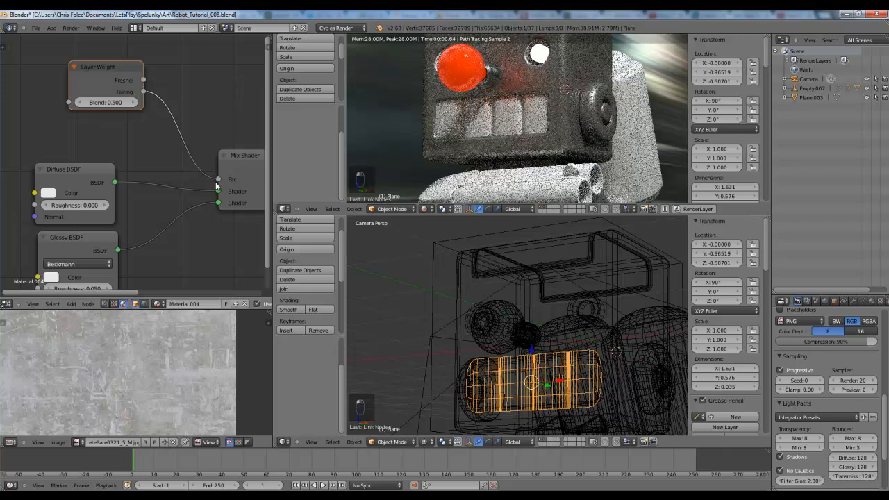
# - Check the nose sphere's shader nodes for comparison and set the roughness of the teeth's Glossy BSDF to 0.02
pyautogui.rightClick(455, 68)
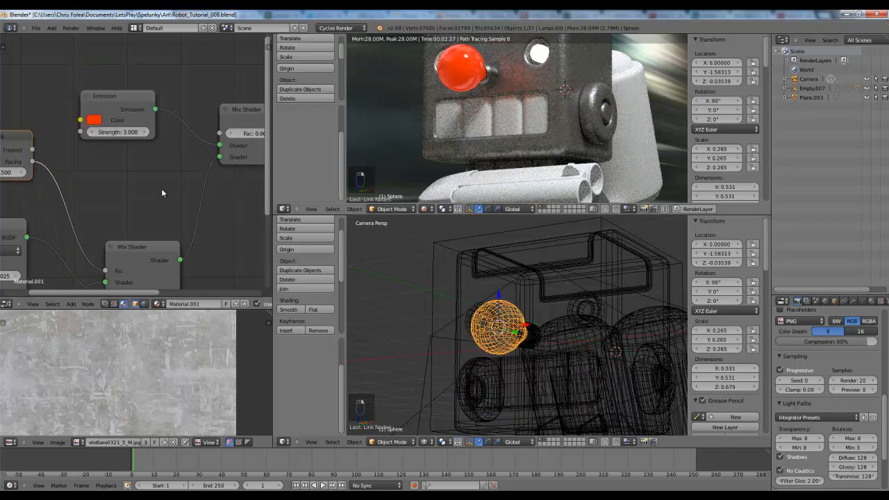
pyautogui.moveTo(142, 162); pyautogui.dragTo(148, 156, button='middle')
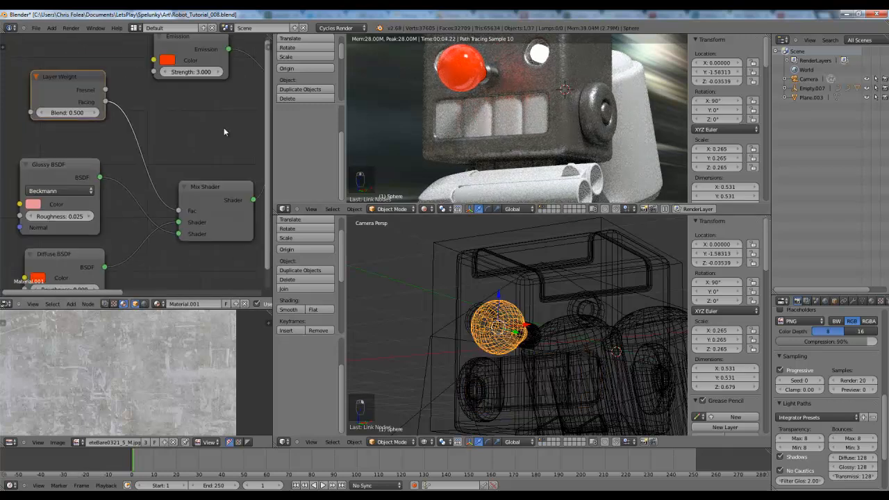
pyautogui.rightClick(468, 122)
pyautogui.moveTo(262, 142); pyautogui.dragTo(178, 203, button='middle')
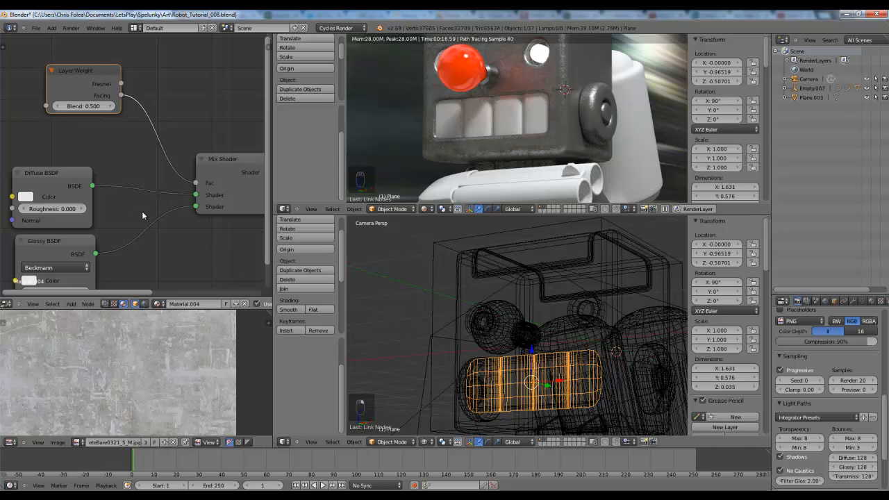
pyautogui.moveTo(135, 212); pyautogui.dragTo(160, 183, button='middle')
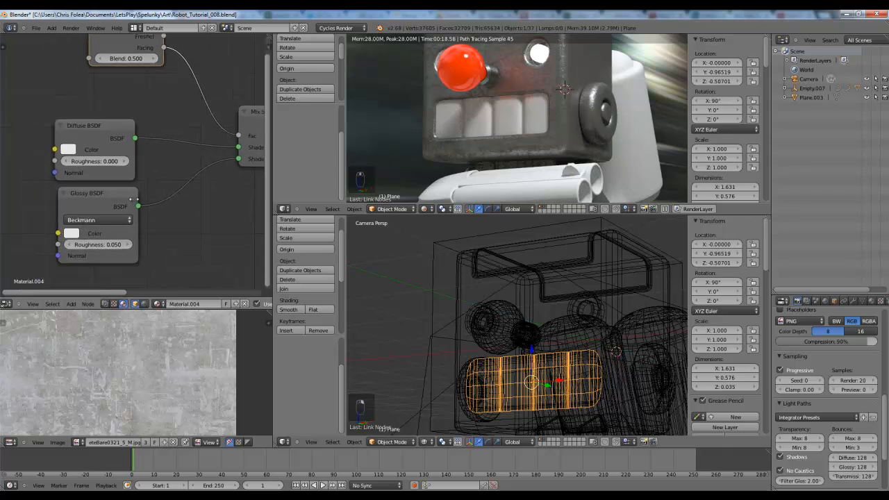
pyautogui.click(103, 244)
pyautogui.write('0.02')
pyautogui.press('Return')
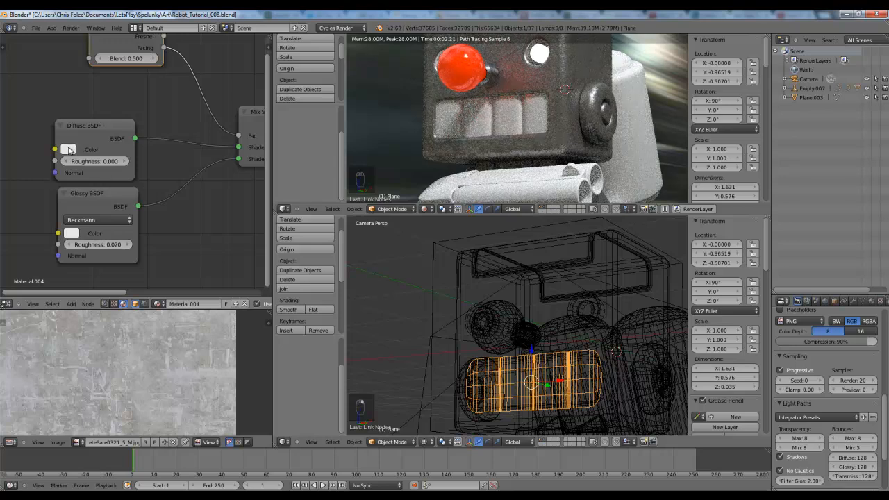
# - Shift the teeth's Layer Weight node back and insert a ColorRamp between its Facing output and the Mix Shader's Fac input
pyautogui.moveTo(191, 186); pyautogui.dragTo(132, 210, button='middle')
pyautogui.moveTo(140, 165); pyautogui.dragTo(203, 220, button='middle')
pyautogui.scroll(1, 202, 219)
pyautogui.press('g')
pyautogui.click(88, 87)
pyautogui.moveTo(117, 163)
pyautogui.mouseDown(button='middle')
pyautogui.moveTo(125, 114)
pyautogui.moveTo(115, 166)
pyautogui.mouseUp(button='middle')
pyautogui.scroll(-1, 116, 167)
pyautogui.hotkey('shift', 'a')
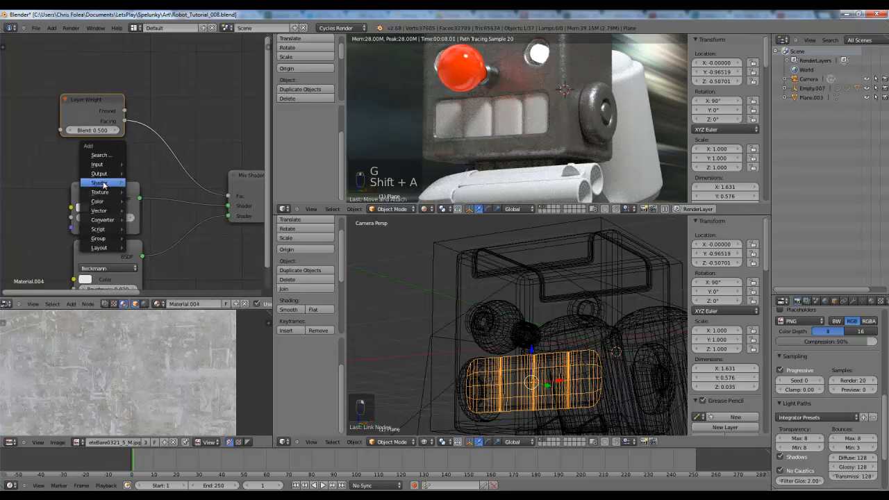
pyautogui.moveTo(105, 219)
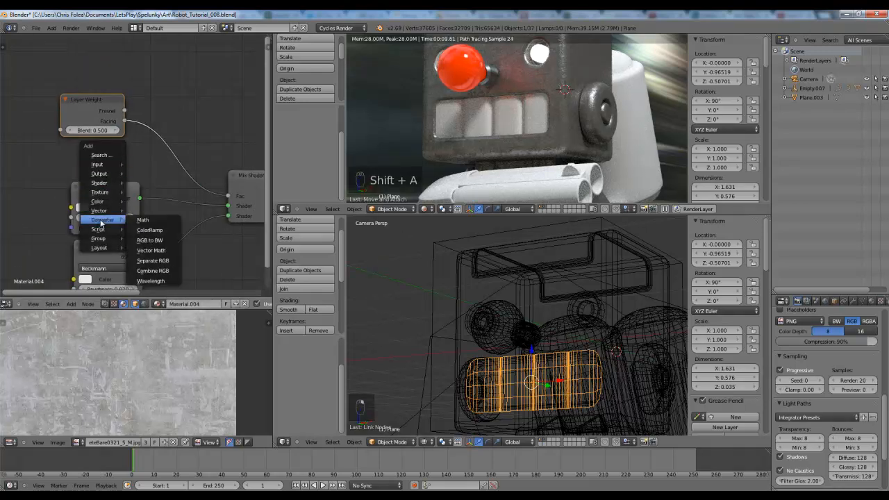
pyautogui.click(166, 230)
pyautogui.click(143, 75)
pyautogui.keyDown('shift'); pyautogui.rightClick(95, 104); pyautogui.keyUp('shift')
pyautogui.press('g')
pyautogui.click(141, 103)
pyautogui.press('a')
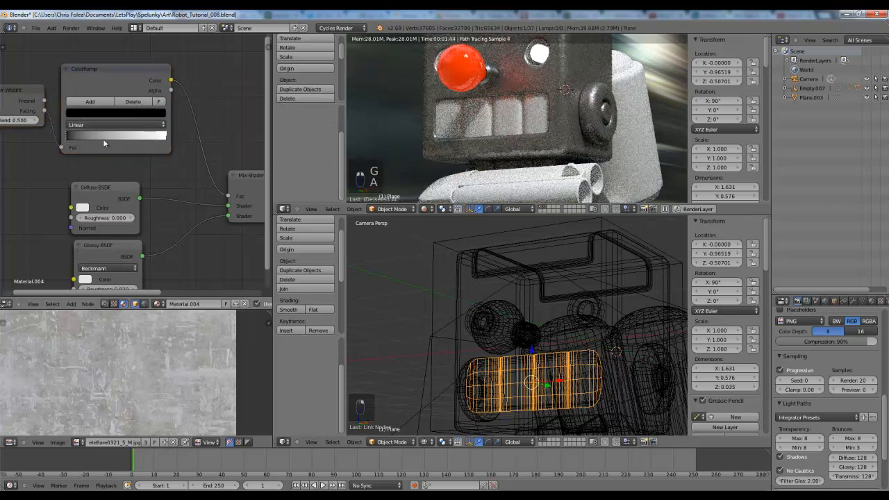
# - Change the black stop of the teeth's ColorRamp to a grey with a value of about 0.206
pyautogui.click(165, 139)
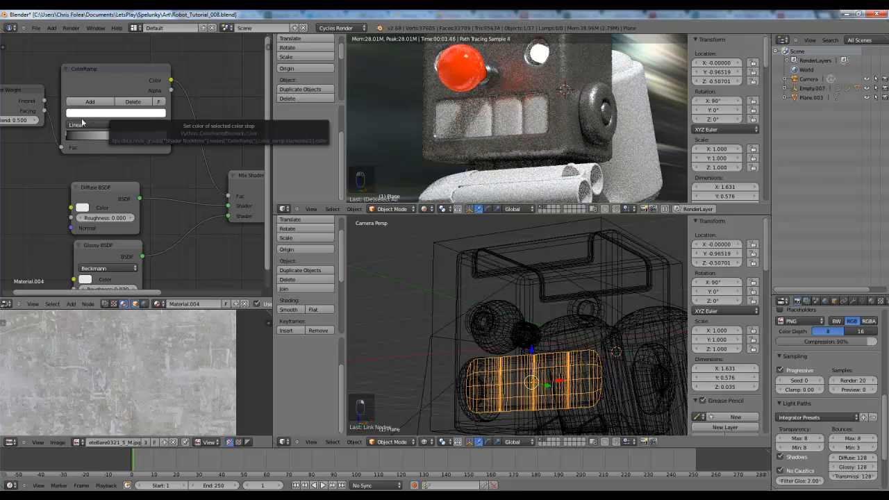
pyautogui.click(67, 137)
pyautogui.click(81, 113)
pyautogui.moveTo(144, 156); pyautogui.dragTo(144, 106)
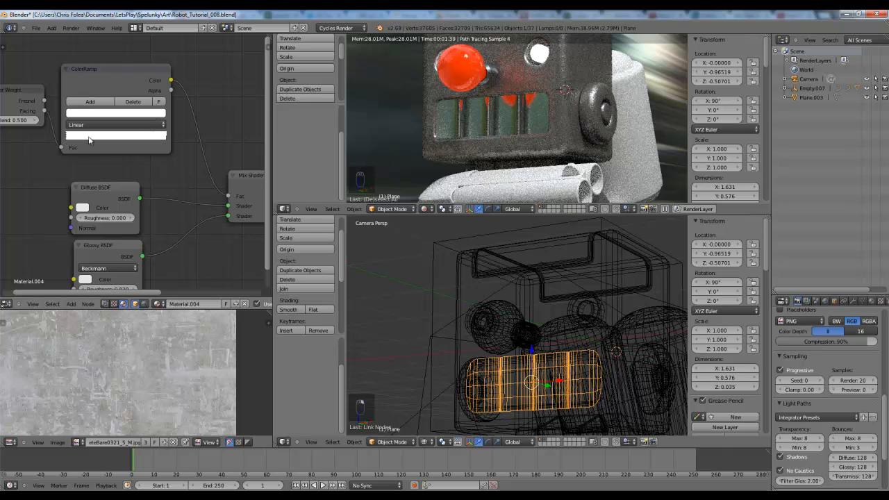
pyautogui.click(135, 113)
pyautogui.moveTo(144, 144); pyautogui.dragTo(145, 159)
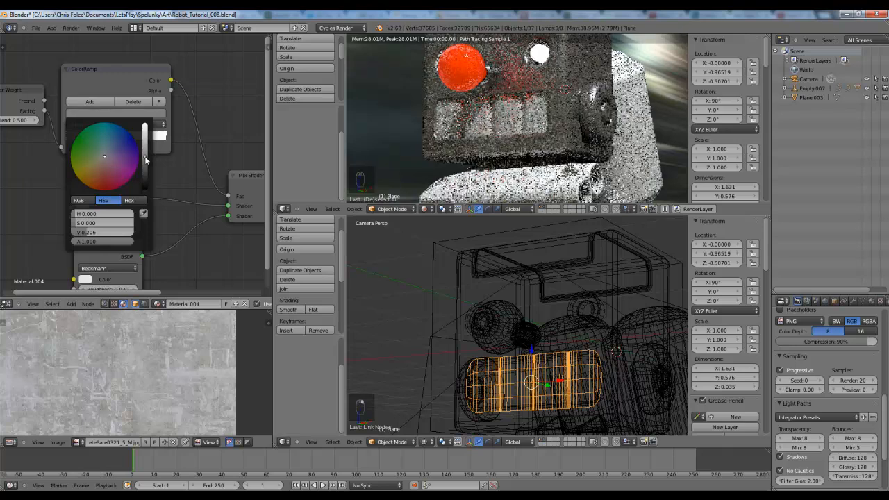
# - Brighten the colours of the teeth's Diffuse BSDF and Glossy BSDF to full white
pyautogui.moveTo(76, 207); pyautogui.dragTo(95, 178, button='middle')
pyautogui.click(97, 178)
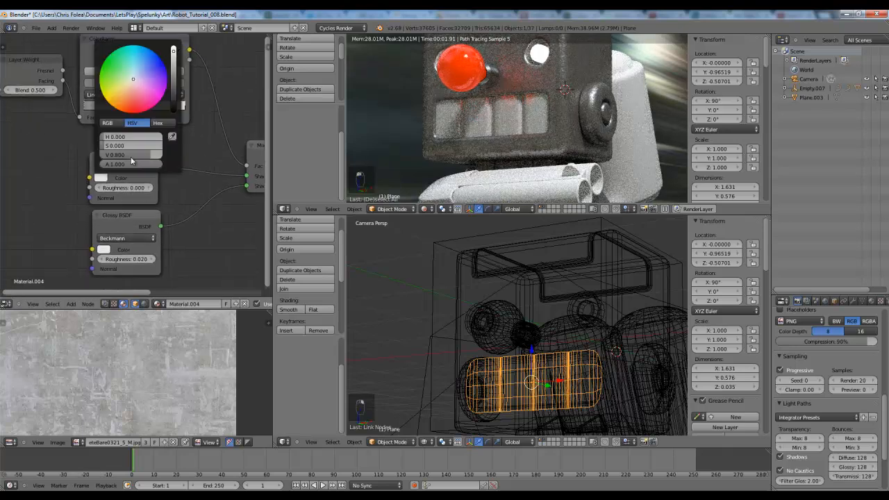
pyautogui.click(175, 46)
pyautogui.click(105, 250)
pyautogui.click(176, 128)
# - Select the robot's head and bring up the Diffuse and Glossy BSDF nodes of its RobotMetal material
pyautogui.moveTo(481, 144); pyautogui.dragTo(541, 60, button='middle')
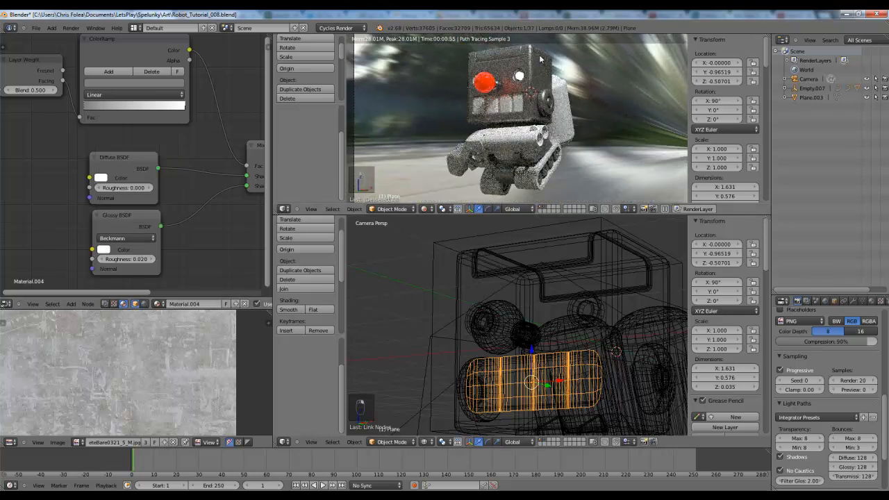
pyautogui.rightClick(541, 60)
pyautogui.scroll(-8, 87, 186)
pyautogui.moveTo(223, 151); pyautogui.dragTo(114, 177, button='middle')
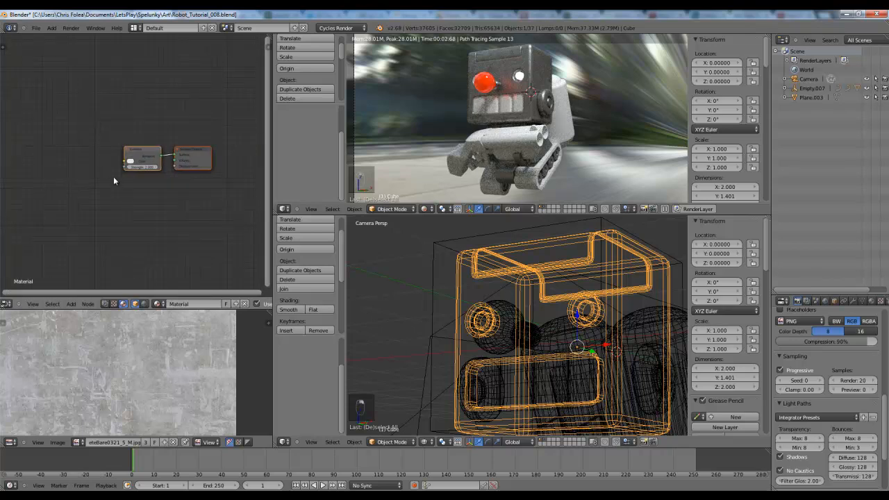
pyautogui.click(870, 301)
pyautogui.click(814, 335)
pyautogui.scroll(2, 69, 175)
pyautogui.moveTo(22, 167); pyautogui.dragTo(219, 181, button='middle')
pyautogui.scroll(1, 117, 208)
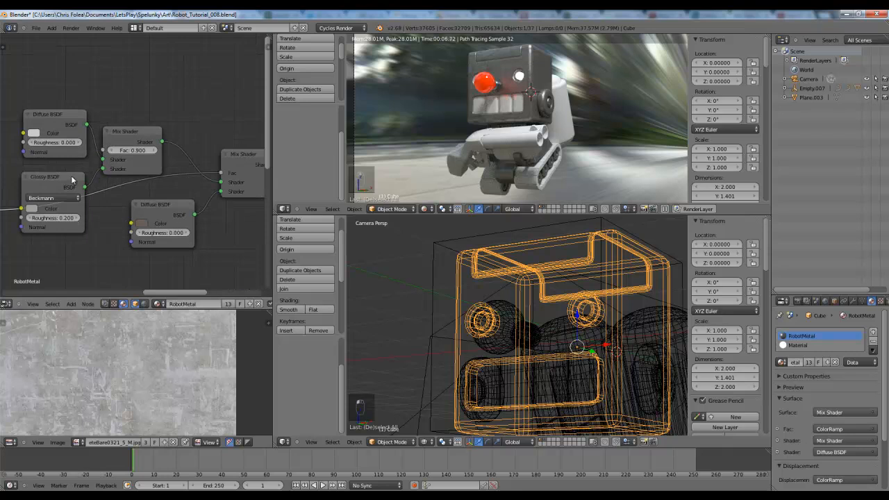
pyautogui.moveTo(74, 188); pyautogui.dragTo(138, 195, button='middle')
pyautogui.moveTo(46, 200); pyautogui.dragTo(43, 179, button='middle')
pyautogui.scroll(2, 50, 177)
pyautogui.moveTo(79, 131); pyautogui.dragTo(100, 187, button='middle')
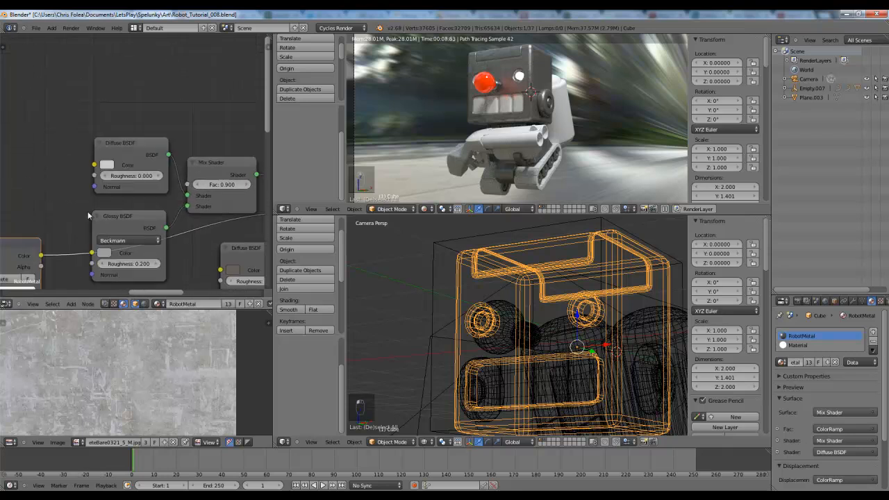
# - Brighten the colours of the RobotMetal Diffuse and Glossy BSDF nodes that feed the 0.900 Mix Shader
pyautogui.scroll(3, 101, 187)
pyautogui.click(102, 173)
pyautogui.click(101, 173)
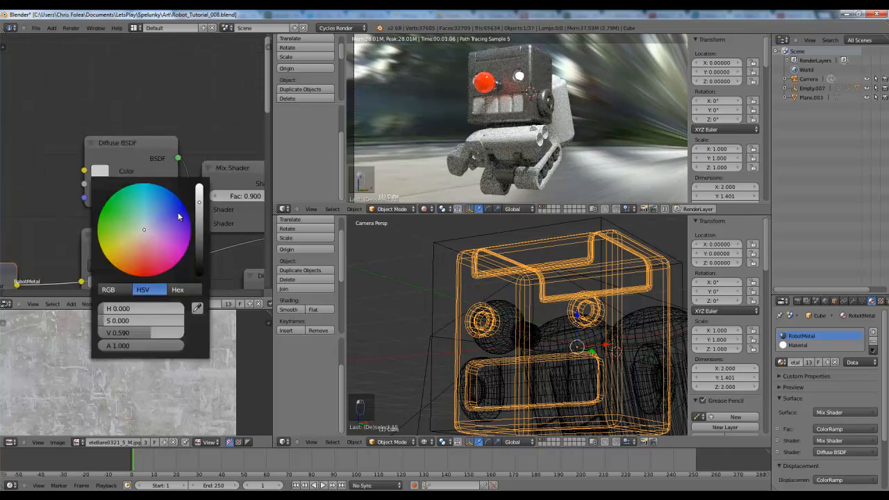
pyautogui.moveTo(203, 210); pyautogui.dragTo(199, 197)
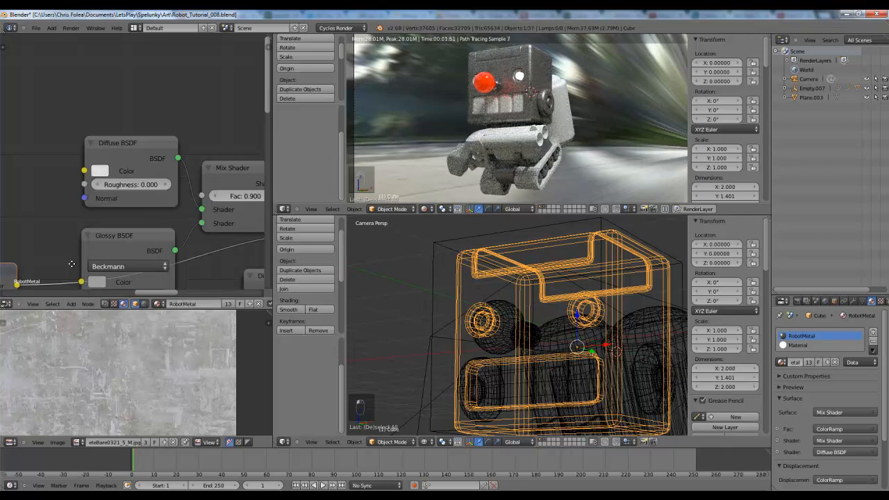
pyautogui.moveTo(72, 264); pyautogui.dragTo(58, 207, button='middle')
pyautogui.click(84, 228)
pyautogui.moveTo(181, 82); pyautogui.dragTo(184, 66)
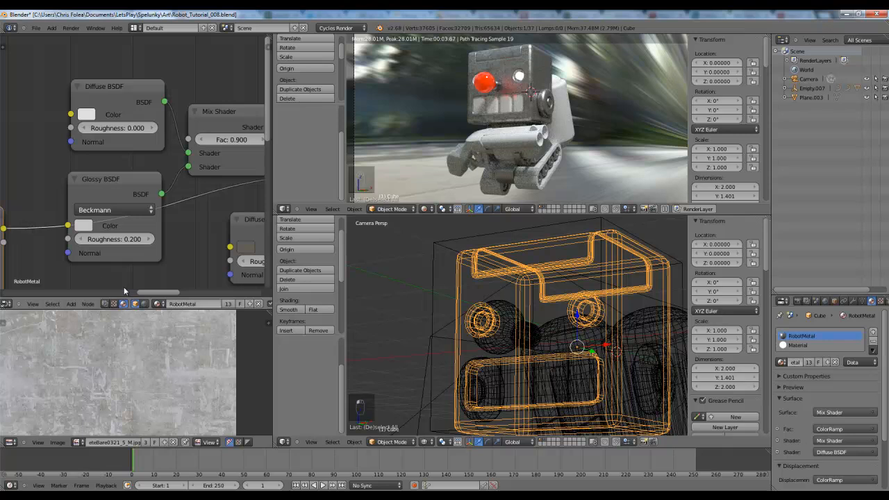
# - Display the lower viewport in solid shading, select the robot's near tread, and give it a new material
pyautogui.scroll(6, 566, 306)
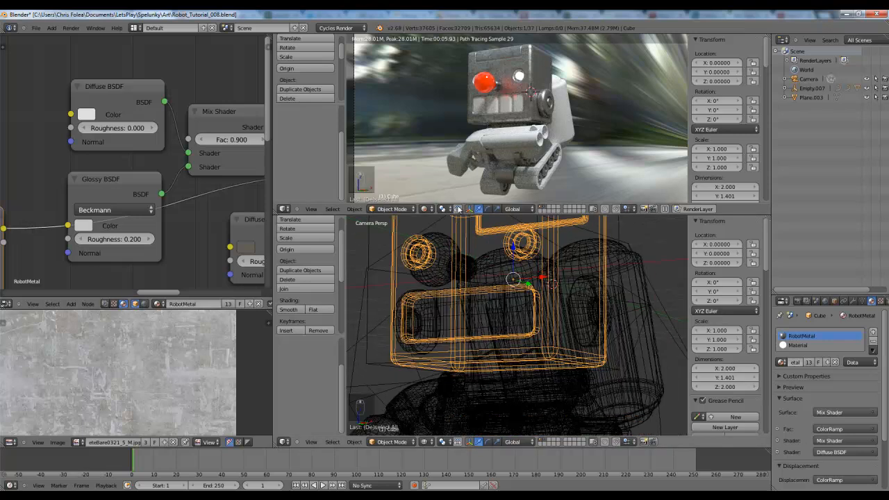
pyautogui.press('z')
pyautogui.rightClick(499, 368)
pyautogui.press('z')
pyautogui.press('z')
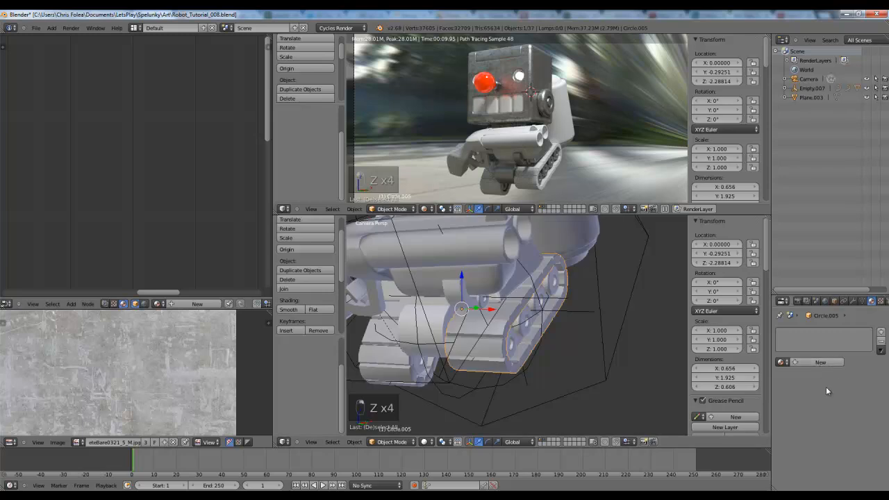
pyautogui.click(818, 363)
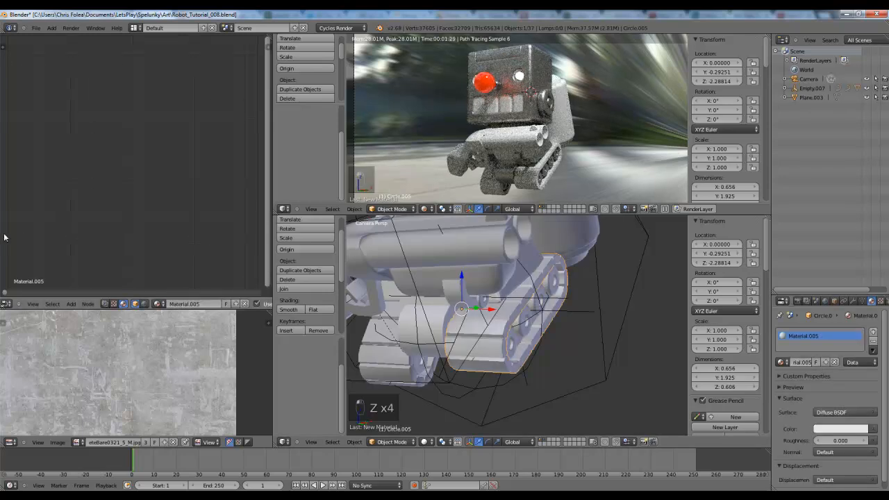
# - Move the tread's Diffuse BSDF away from the output and insert a Mix Shader on the link between them
pyautogui.scroll(2, 638, 127)
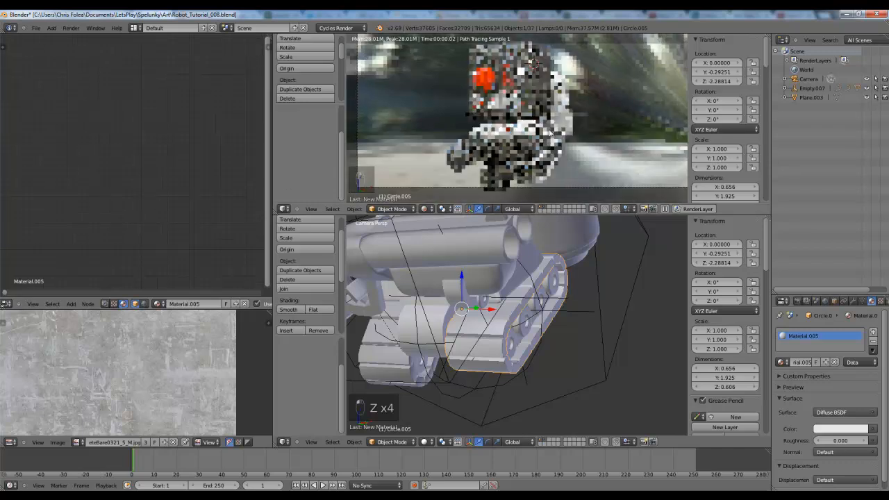
pyautogui.keyDown('shift'); pyautogui.moveTo(638, 126); pyautogui.dragTo(646, 41, button='middle'); pyautogui.keyUp('shift')
pyautogui.scroll(-5, 87, 192)
pyautogui.scroll(2, 87, 192)
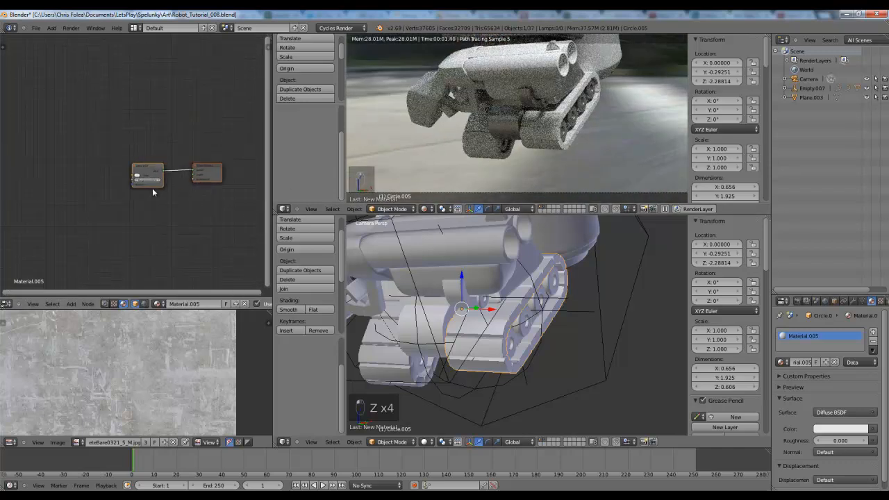
pyautogui.press('g')
pyautogui.click(77, 138)
pyautogui.hotkey('shift', 'a')
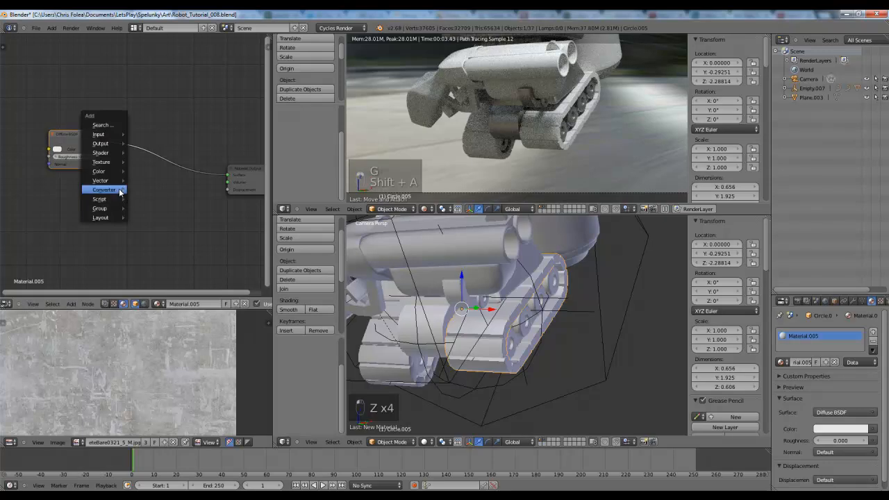
pyautogui.moveTo(115, 190)
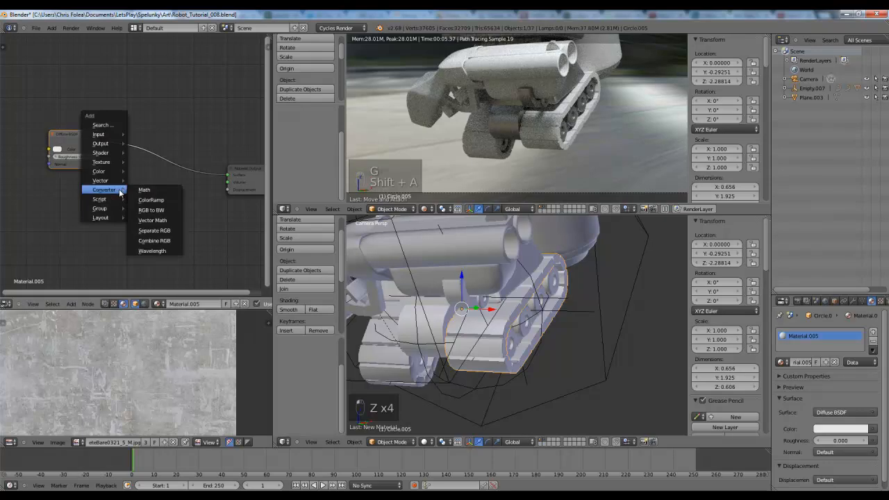
pyautogui.moveTo(102, 153)
pyautogui.click(151, 153)
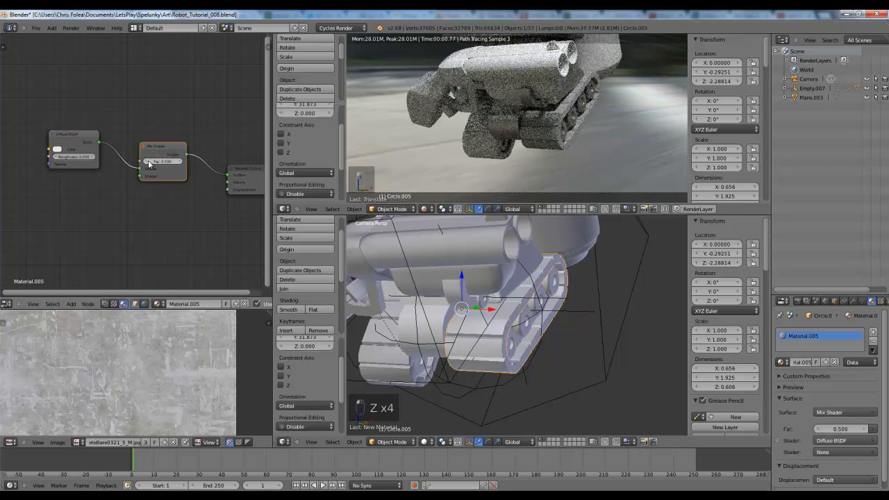
pyautogui.click(147, 176)
# - Add a Glossy BSDF below the tread's Diffuse BSDF and connect it to the Mix Shader's second Shader input
pyautogui.hotkey('shift', 'a')
pyautogui.moveTo(100, 203)
pyautogui.click(145, 234)
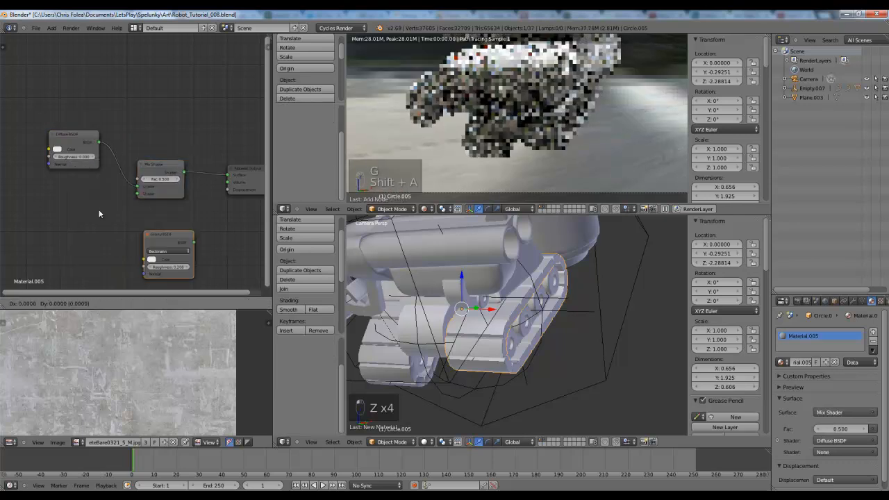
pyautogui.click(57, 200)
pyautogui.moveTo(136, 197); pyautogui.dragTo(138, 194)
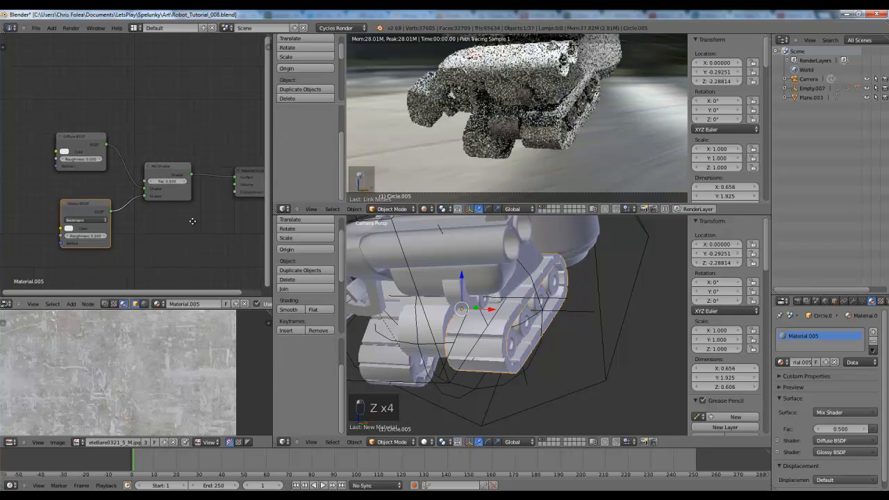
# - Darken the tread's Diffuse BSDF colour to a dark grey and set the Mix Shader's Fac to 0.100
pyautogui.moveTo(193, 218); pyautogui.dragTo(241, 216, button='middle')
pyautogui.click(105, 147)
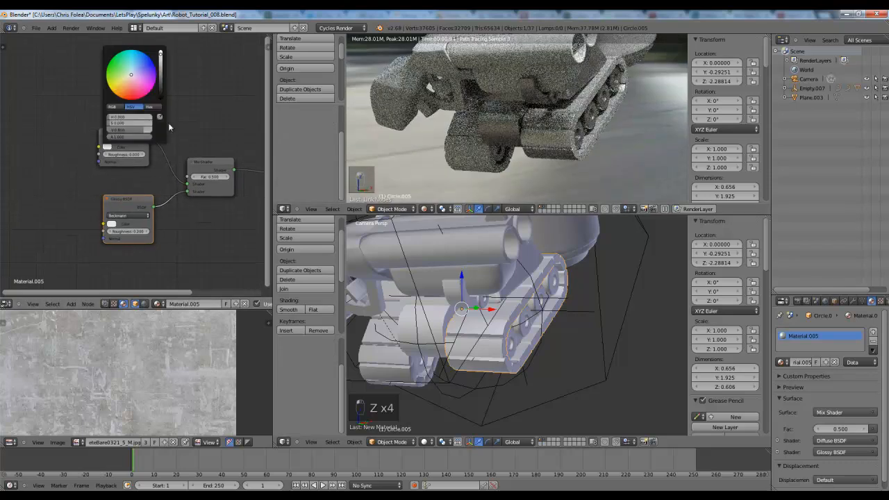
pyautogui.moveTo(163, 84); pyautogui.dragTo(163, 94)
pyautogui.click(207, 177)
pyautogui.write('.2')
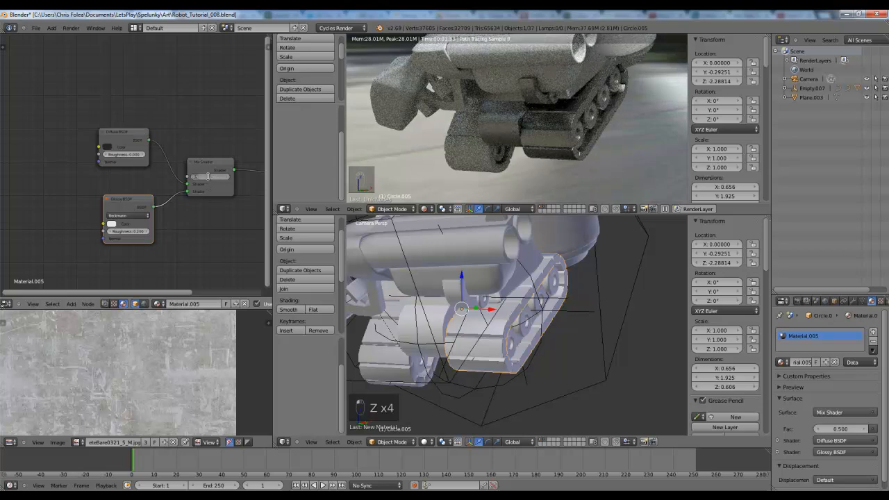
pyautogui.press('Return')
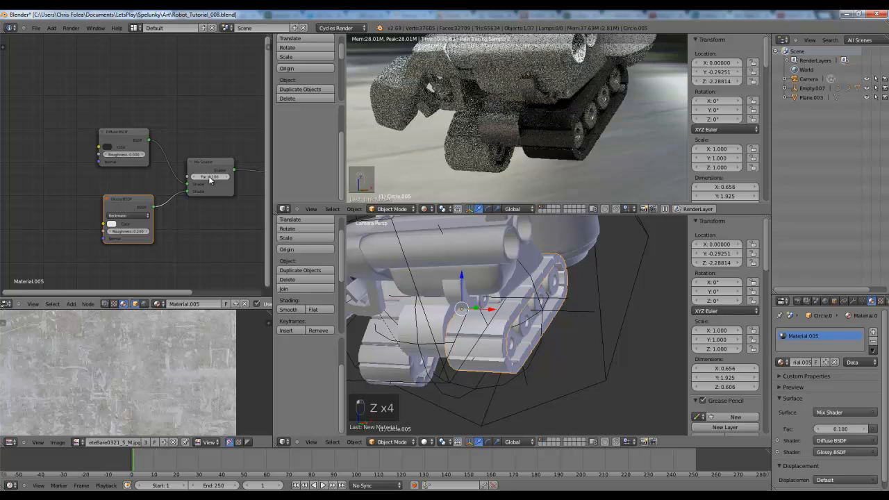
# - Set the roughness of the tread's Glossy BSDF to 0.300
pyautogui.scroll(3, 596, 165)
pyautogui.moveTo(596, 161); pyautogui.dragTo(514, 133, button='middle')
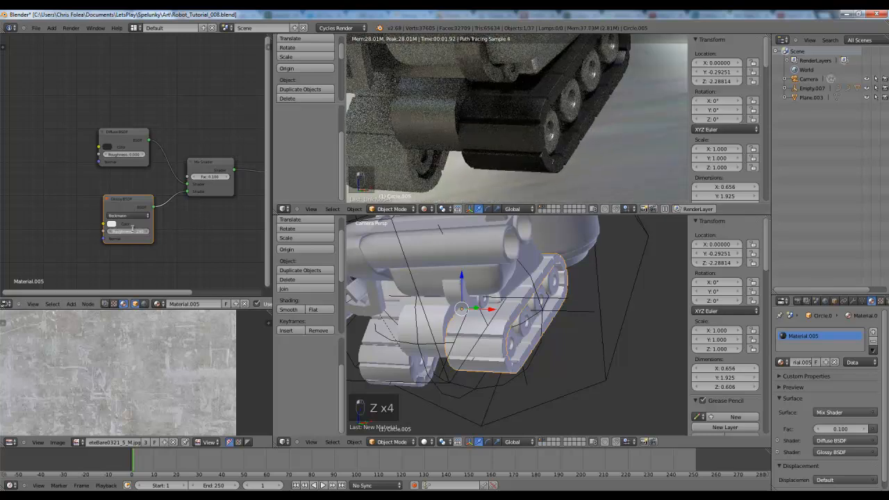
pyautogui.press('Return')
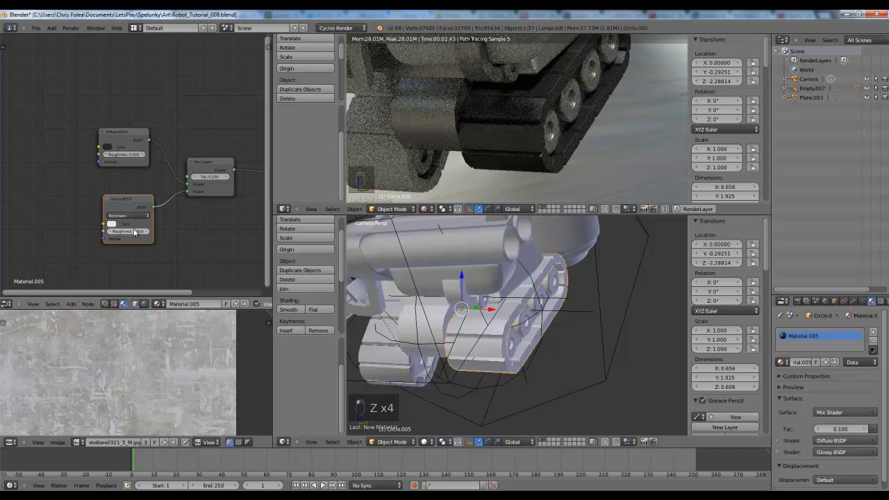
pyautogui.moveTo(48, 195); pyautogui.dragTo(135, 221, button='middle')
pyautogui.scroll(2, 180, 181)
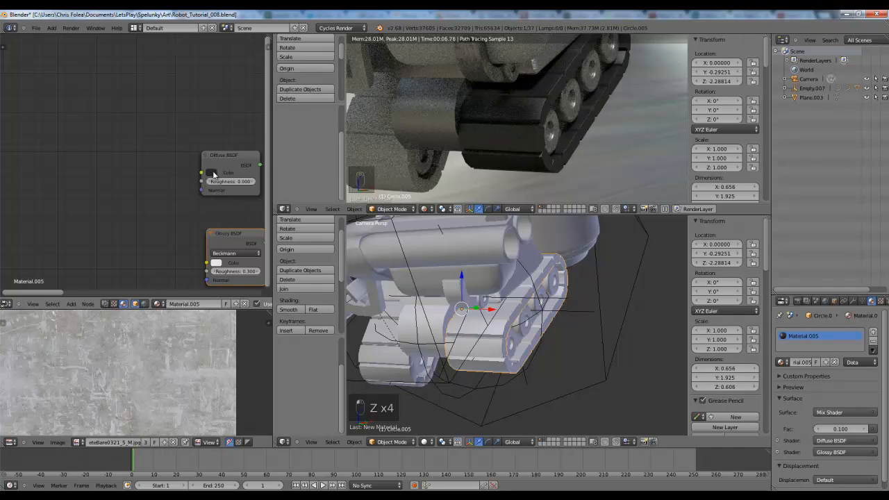
# - Copy the tread's dark Diffuse BSDF colour and add a Noise Texture node ahead of that shader
pyautogui.hotkey('ctrl', 'c')
pyautogui.hotkey('shift', 'a')
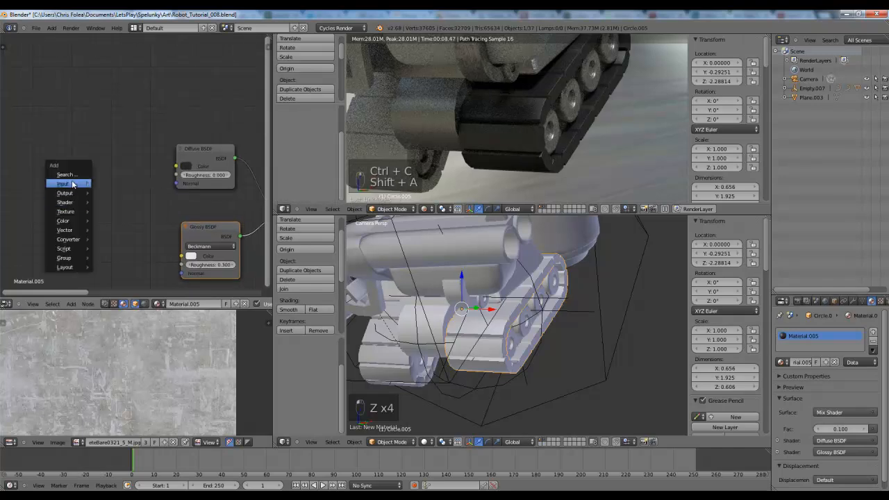
pyautogui.moveTo(72, 185)
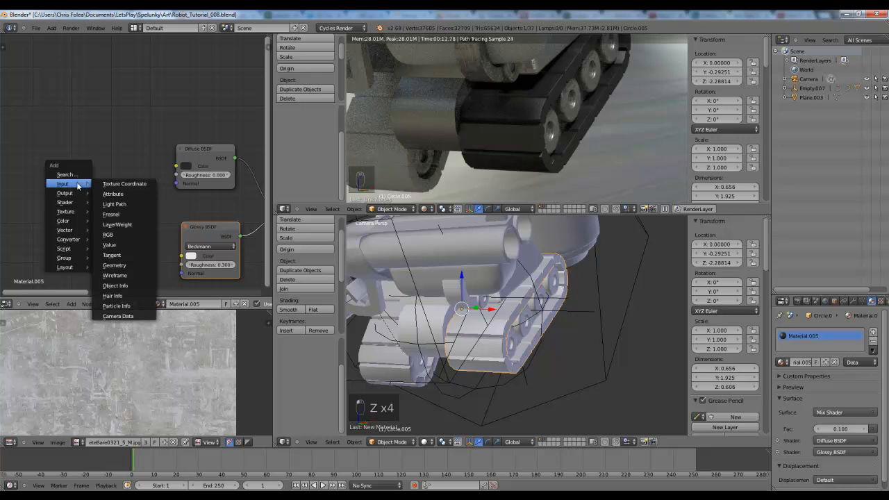
pyautogui.moveTo(66, 214)
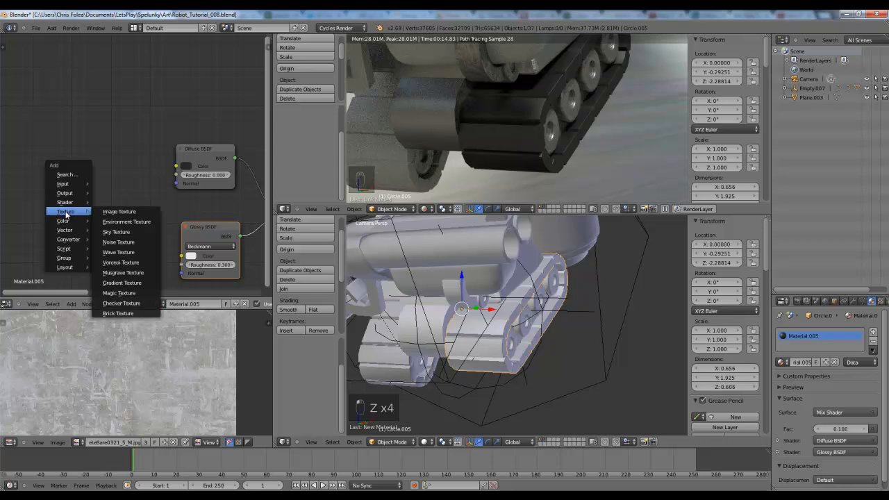
pyautogui.click(119, 242)
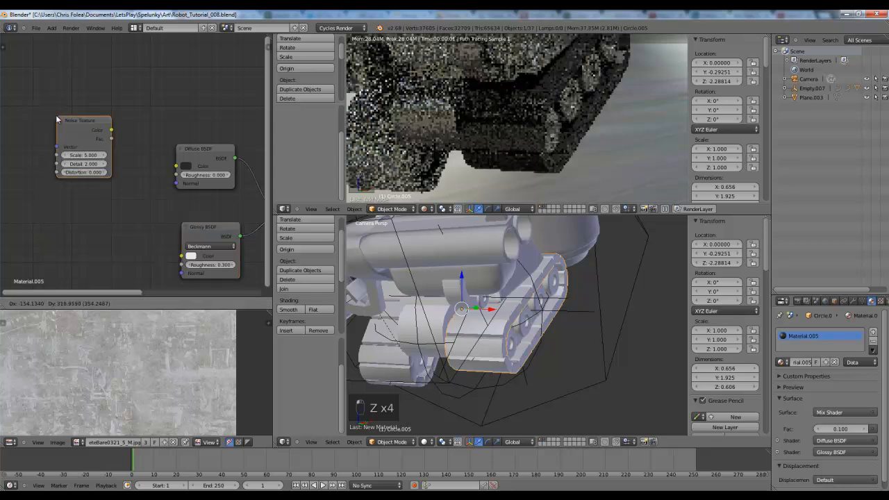
pyautogui.click(88, 161)
# - Add a colour Mix node between the Noise Texture and the Diffuse BSDF, and space the nodes apart
pyautogui.hotkey('shift', 'a')
pyautogui.moveTo(109, 187)
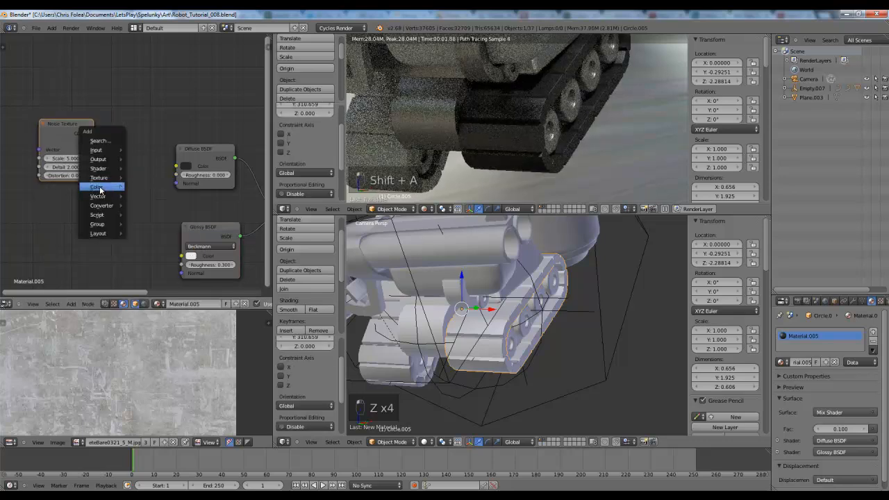
pyautogui.click(145, 186)
pyautogui.click(119, 119)
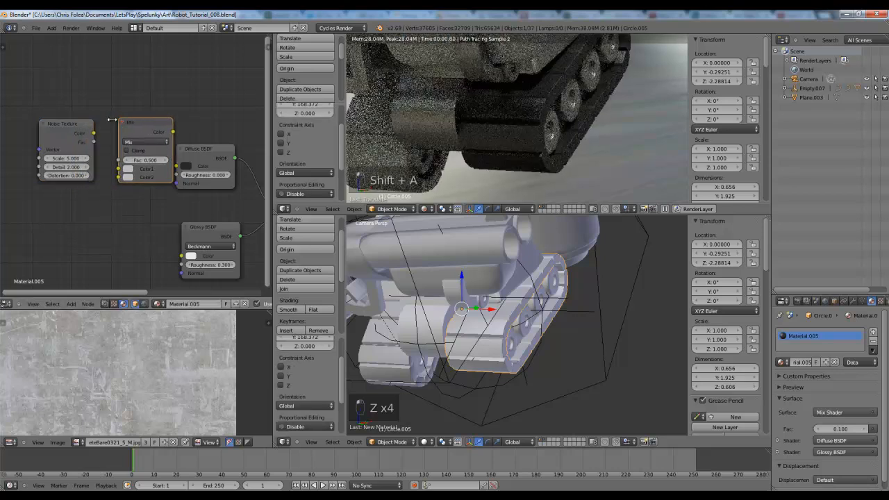
pyautogui.press('g')
pyautogui.click(104, 119)
pyautogui.click(53, 127)
pyautogui.press('g')
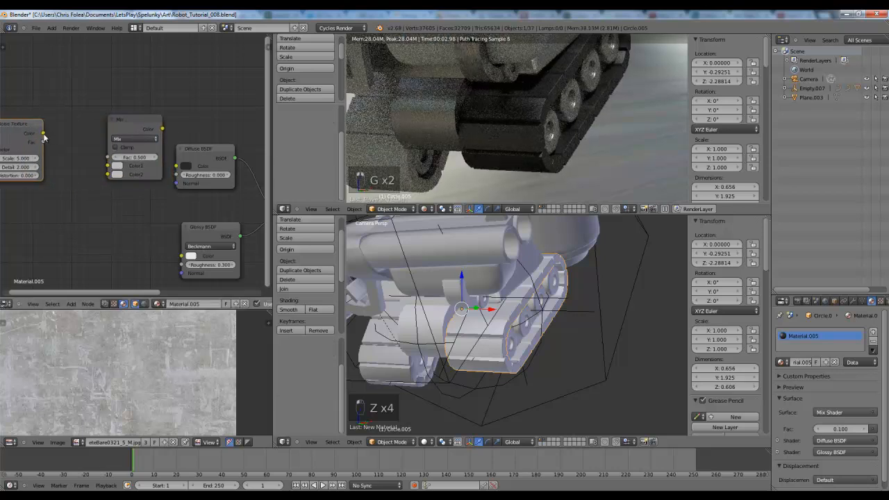
# - Wire the Mix node between the Noise Texture's Fac and the Diffuse colour, using the copied dark grey as Color1 and red as Color2
pyautogui.moveTo(63, 186); pyautogui.dragTo(110, 212, button='middle')
pyautogui.scroll(2, 130, 178)
pyautogui.click(158, 133)
pyautogui.press('g')
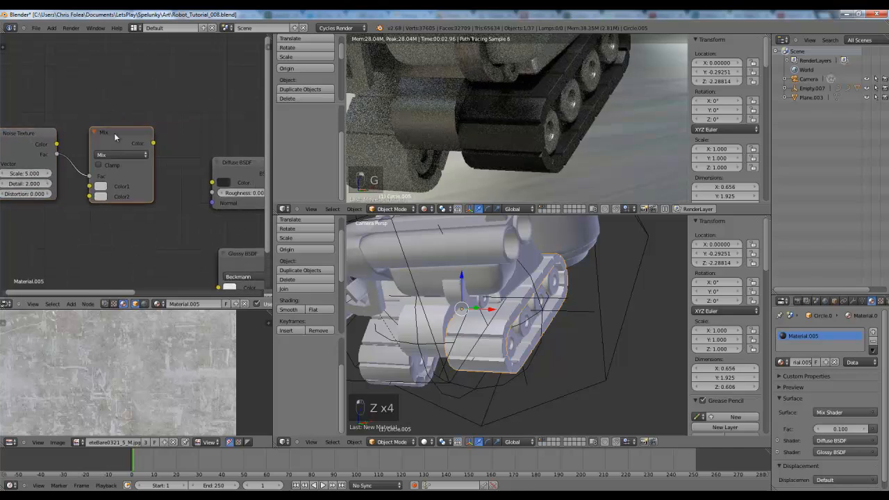
pyautogui.hotkey('ctrl', 'v')
pyautogui.click(101, 188)
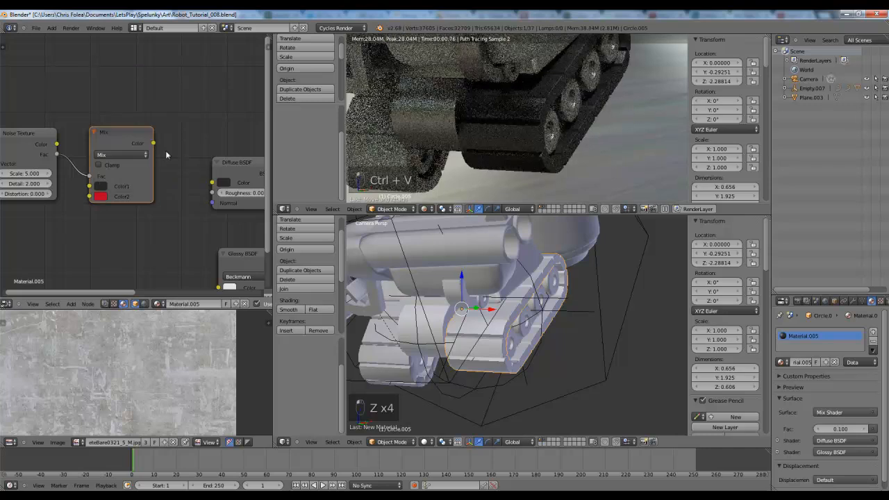
# - Move the Noise Texture away from the Mix node and insert a ColorRamp on the link between them
pyautogui.moveTo(127, 195); pyautogui.dragTo(281, 198, button='middle')
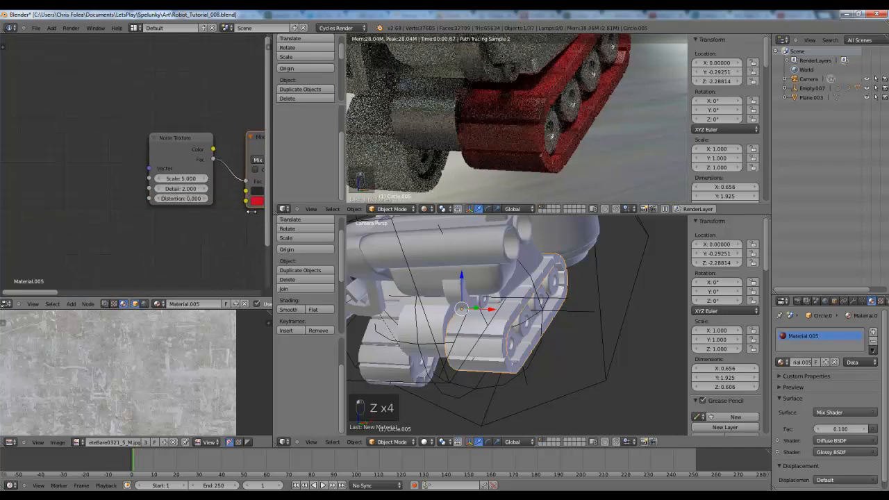
pyautogui.press('g')
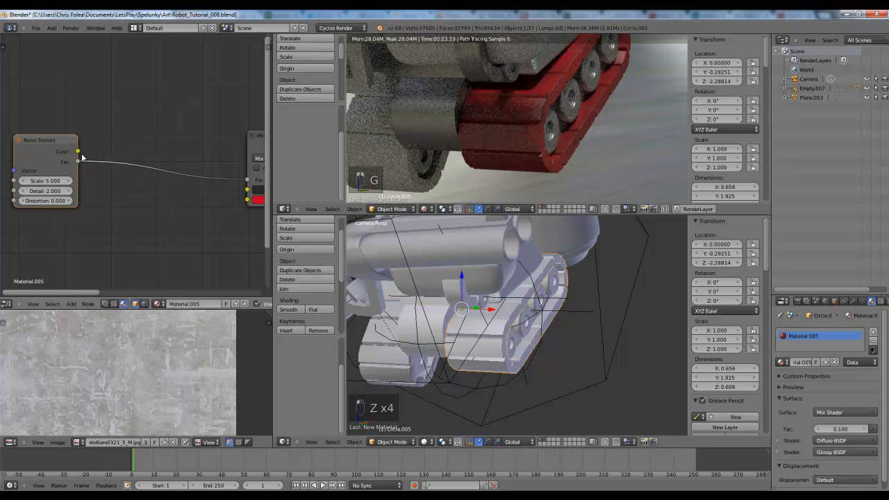
pyautogui.moveTo(101, 177); pyautogui.dragTo(148, 165, button='middle')
pyautogui.hotkey('shift', 'a')
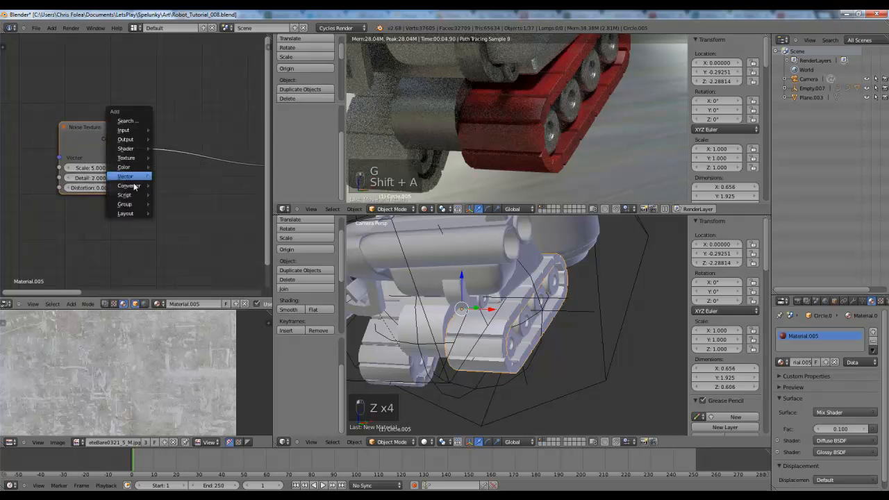
pyautogui.moveTo(132, 185)
pyautogui.click(176, 195)
pyautogui.click(150, 120)
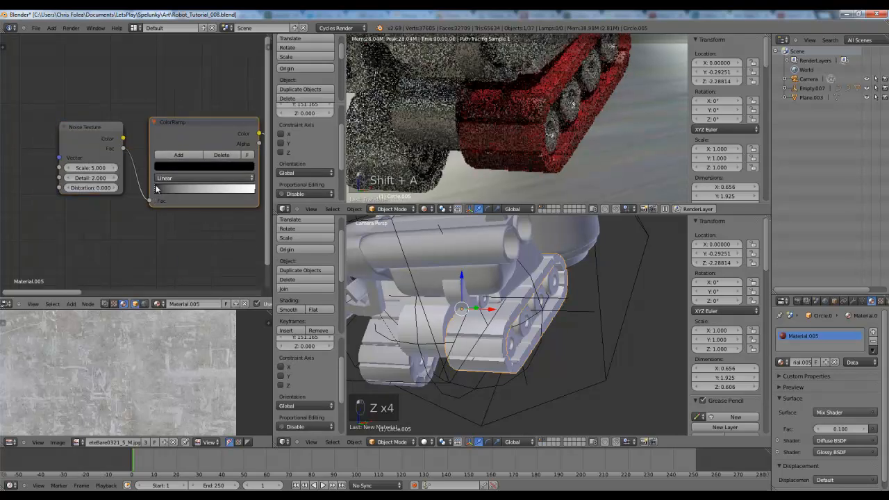
# - Move the ColorRamp's black and white stops inward to sharpen the noise contrast on the tread
pyautogui.moveTo(156, 189); pyautogui.dragTo(196, 189)
pyautogui.moveTo(255, 189); pyautogui.dragTo(219, 193)
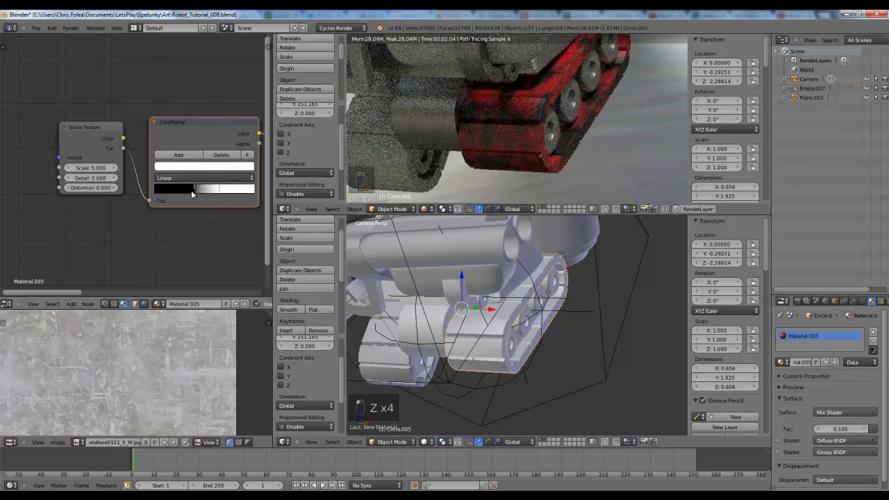
pyautogui.moveTo(196, 193); pyautogui.dragTo(188, 193)
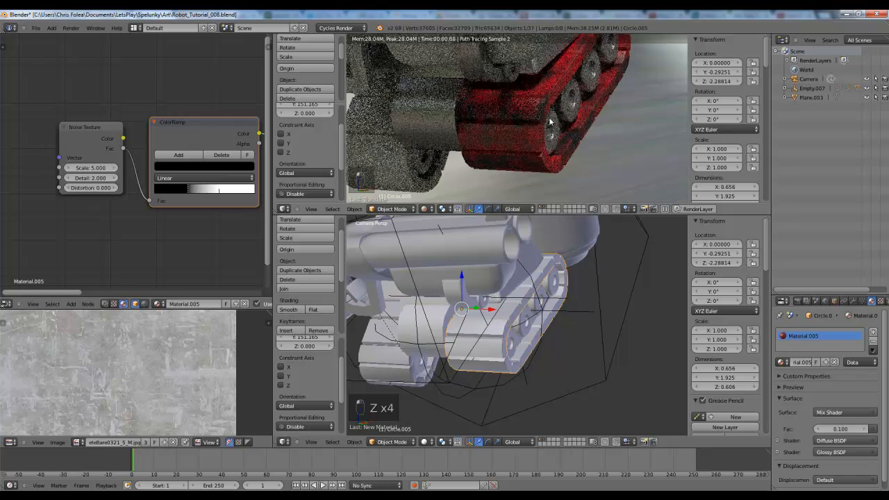
pyautogui.keyDown('shift'); pyautogui.moveTo(545, 117); pyautogui.dragTo(525, 143, button='middle'); pyautogui.keyUp('shift')
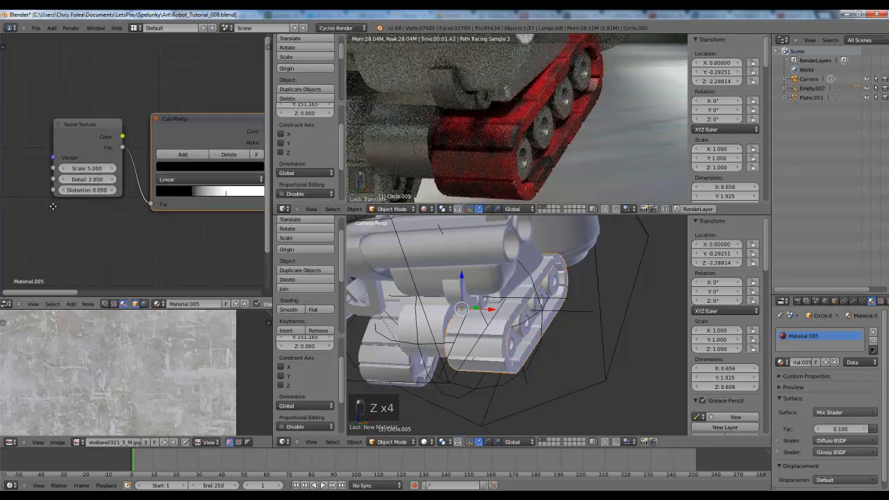
# - Add a Texture Coordinate node and connect its Object output to the Noise Texture's Vector input
pyautogui.moveTo(37, 201); pyautogui.dragTo(159, 190, button='middle')
pyautogui.scroll(-1, 160, 191)
pyautogui.hotkey('shift', 'a')
pyautogui.moveTo(127, 145)
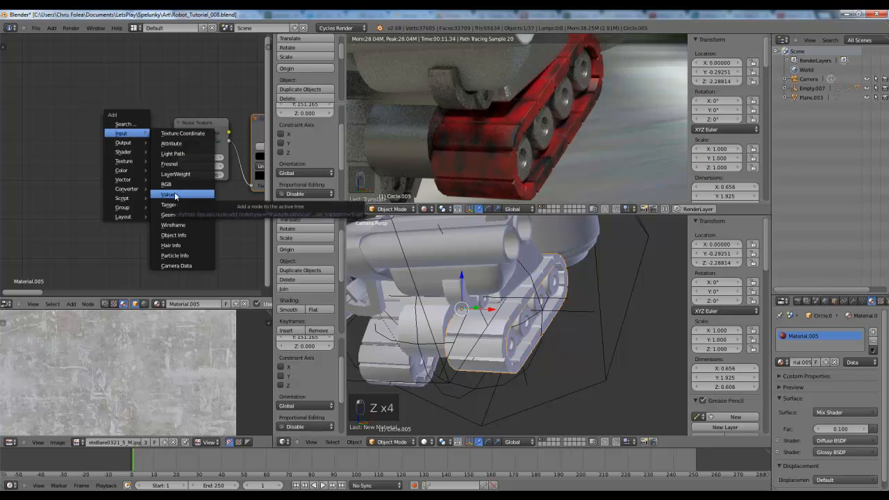
pyautogui.click(182, 134)
pyautogui.click(49, 116)
pyautogui.scroll(3, 103, 144)
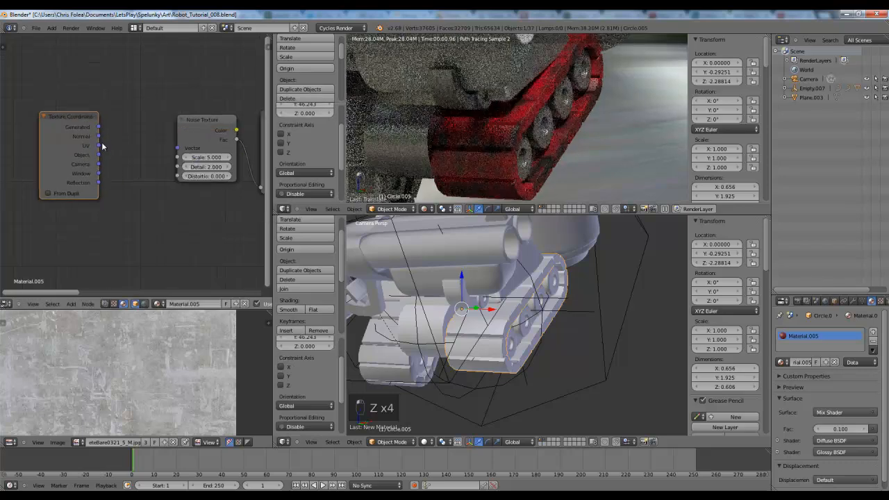
pyautogui.moveTo(94, 154); pyautogui.dragTo(186, 147)
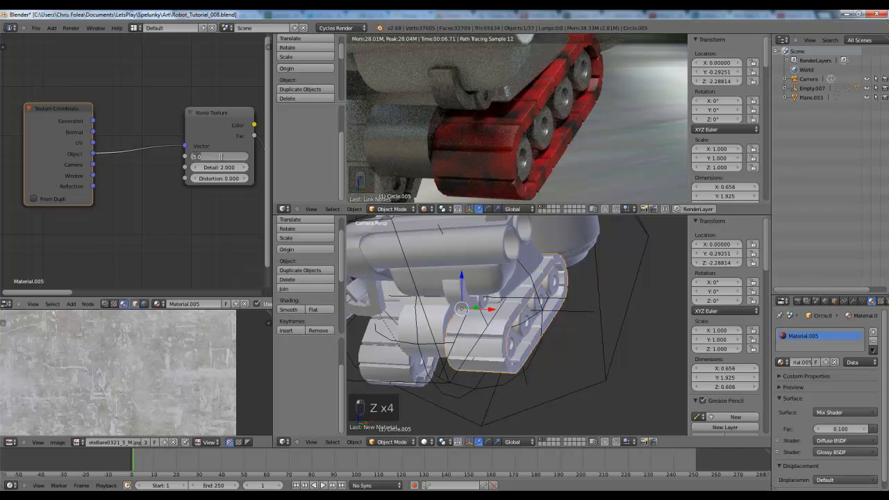
# - Set the Noise Texture's Scale to 7.000 and move the ColorRamp's white stop slightly farther from the black one
pyautogui.press('Return')
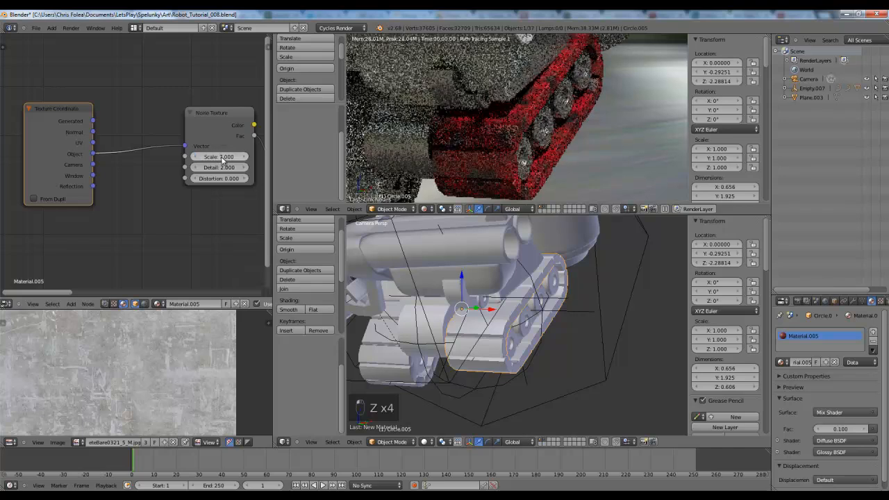
pyautogui.moveTo(214, 167); pyautogui.dragTo(38, 179, button='middle')
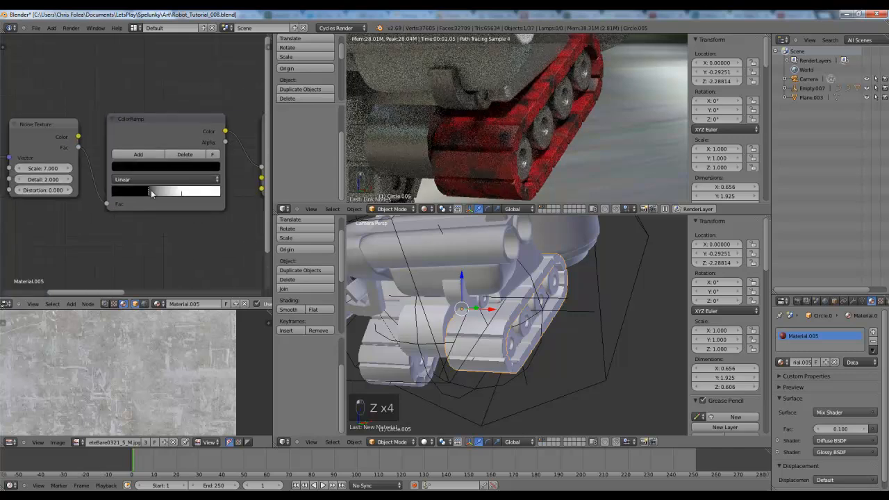
pyautogui.click(139, 193)
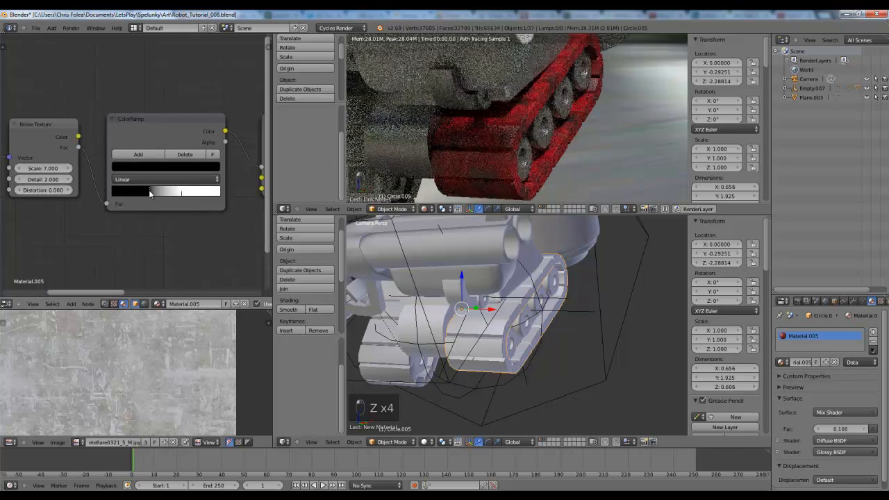
pyautogui.moveTo(182, 194); pyautogui.dragTo(191, 197)
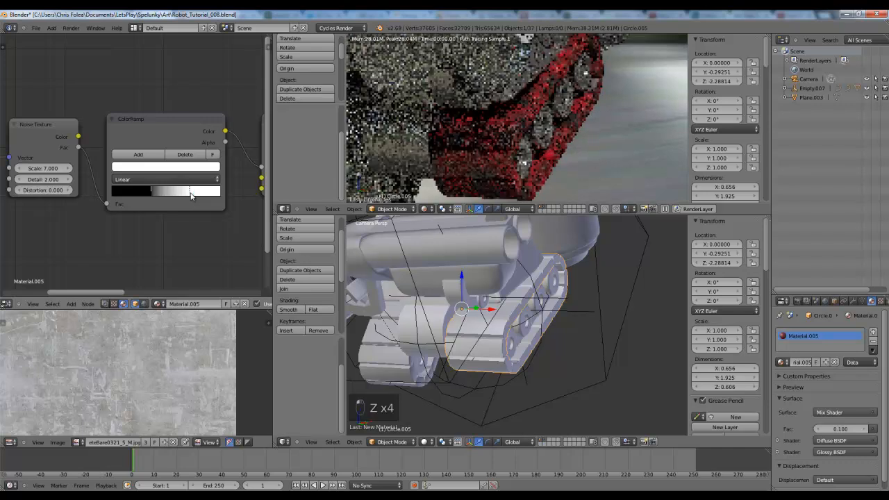
# - Replace the Mix node's red Color2 with the copied dark grey, made slightly lighter than Color1
pyautogui.moveTo(155, 219); pyautogui.dragTo(77, 199, button='middle')
pyautogui.scroll(-2, 206, 224)
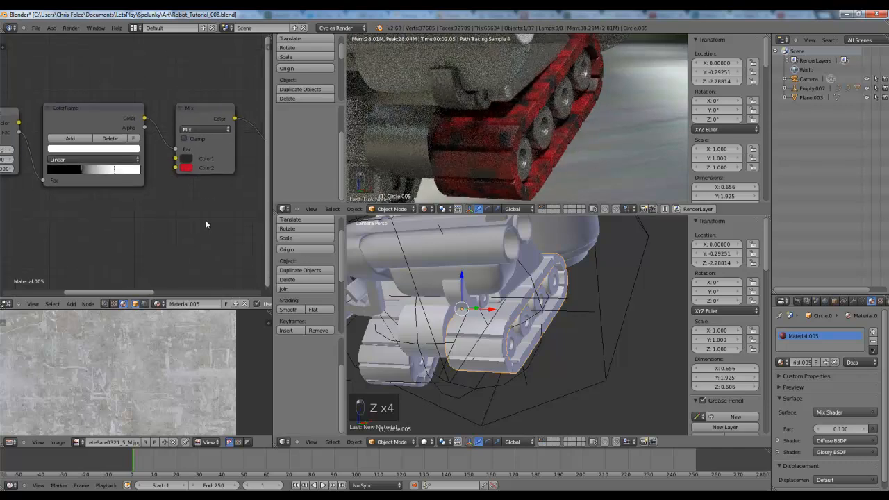
pyautogui.moveTo(205, 221); pyautogui.dragTo(148, 228, button='middle')
pyautogui.scroll(4, 147, 228)
pyautogui.click(125, 189)
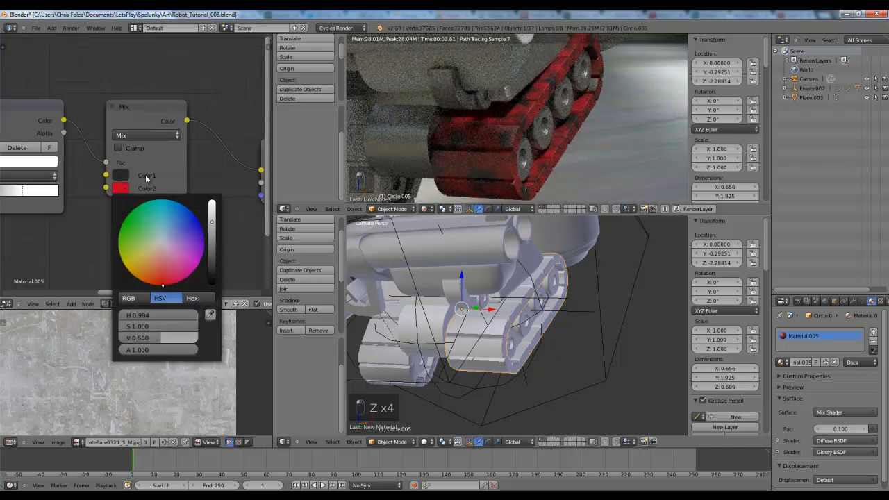
pyautogui.hotkey('ctrl', 'v')
pyautogui.click(121, 188)
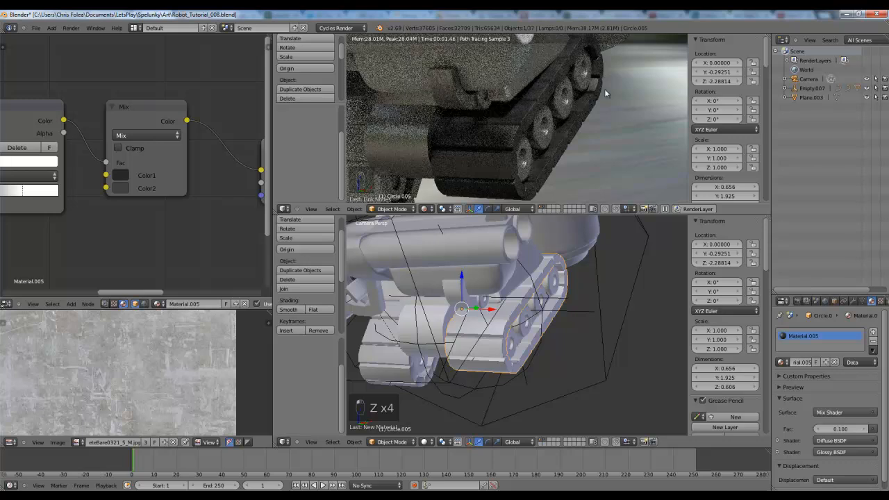
# - Rename the material to Tread and assign it to the robot's other tread
pyautogui.scroll(-4, 551, 134)
pyautogui.scroll(1, 454, 152)
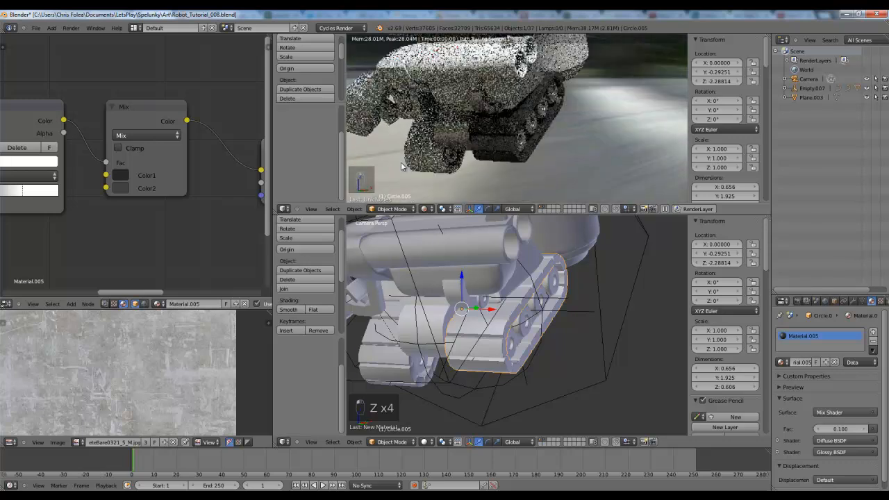
pyautogui.rightClick(412, 161)
pyautogui.rightClick(432, 165)
pyautogui.rightClick(517, 163)
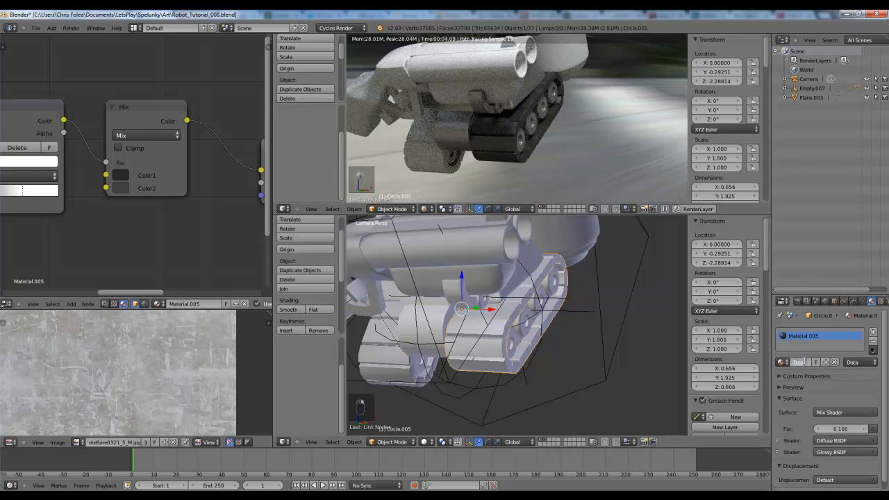
pyautogui.rightClick(421, 156)
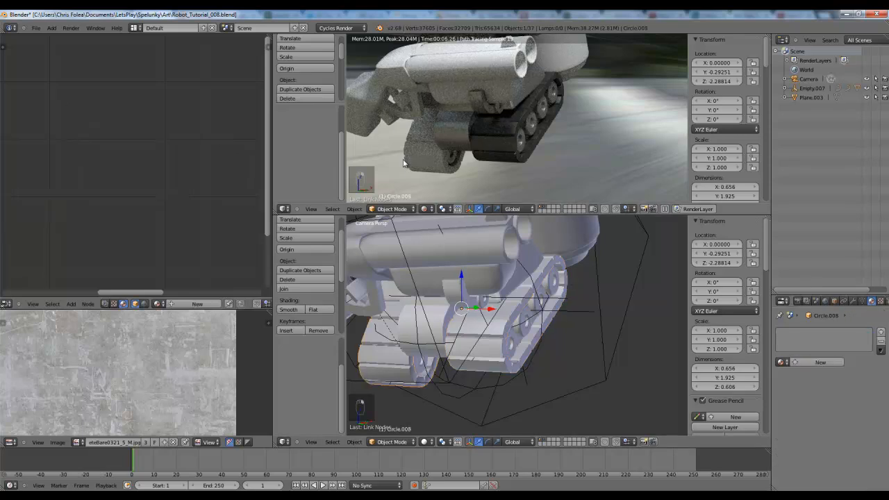
pyautogui.click(782, 362)
pyautogui.click(794, 373)
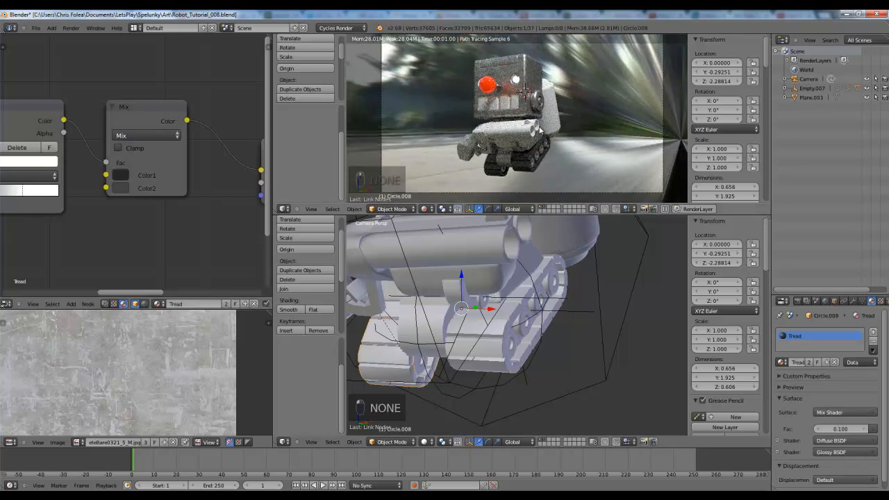
# - Select the horizontal tube on the robot's body above the treads and give it a new material
pyautogui.scroll(5, 541, 130)
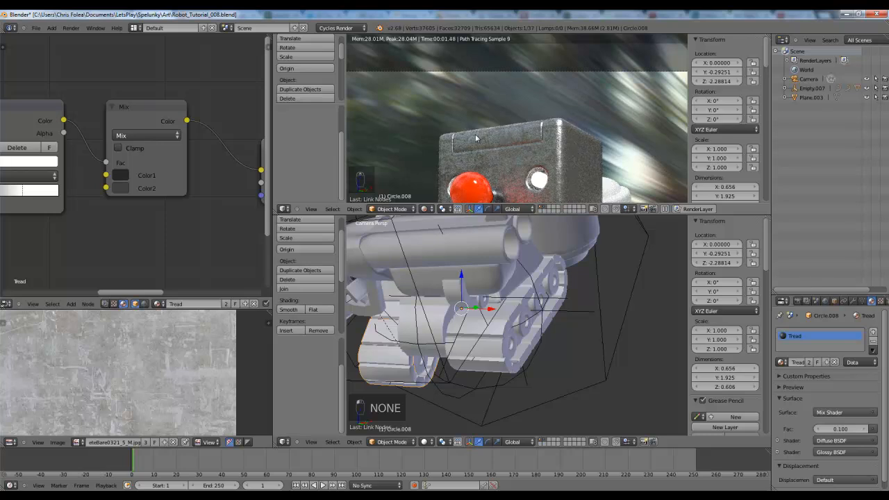
pyautogui.scroll(-3, 500, 150)
pyautogui.keyDown('shift'); pyautogui.moveTo(500, 151); pyautogui.dragTo(526, 56, button='middle'); pyautogui.keyUp('shift')
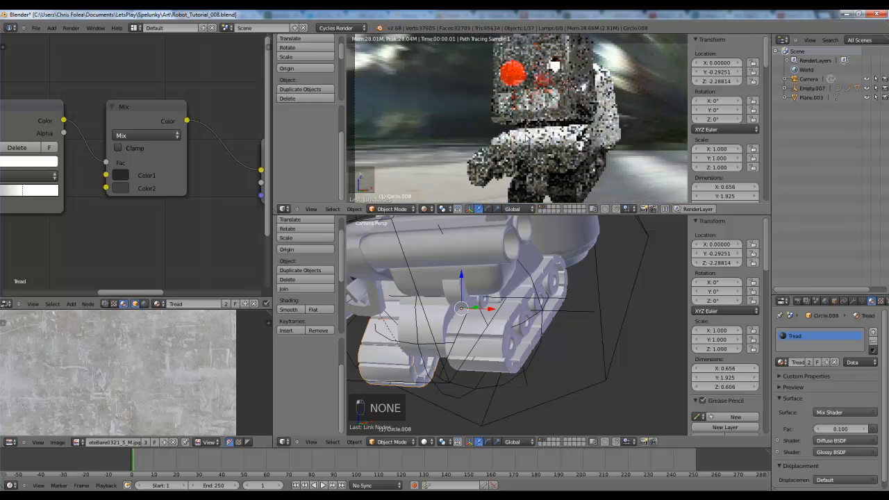
pyautogui.keyDown('shift'); pyautogui.moveTo(552, 182); pyautogui.dragTo(558, 110, button='middle'); pyautogui.keyUp('shift')
pyautogui.scroll(2, 558, 110)
pyautogui.rightClick(566, 97)
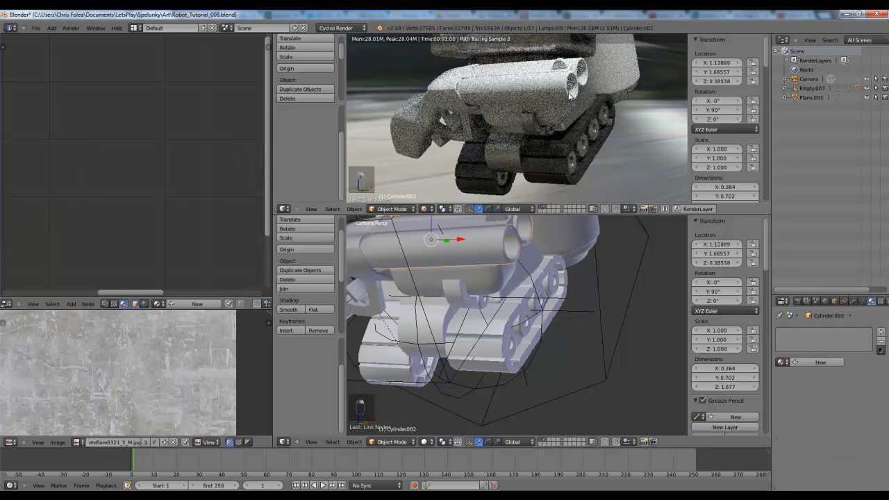
pyautogui.click(823, 362)
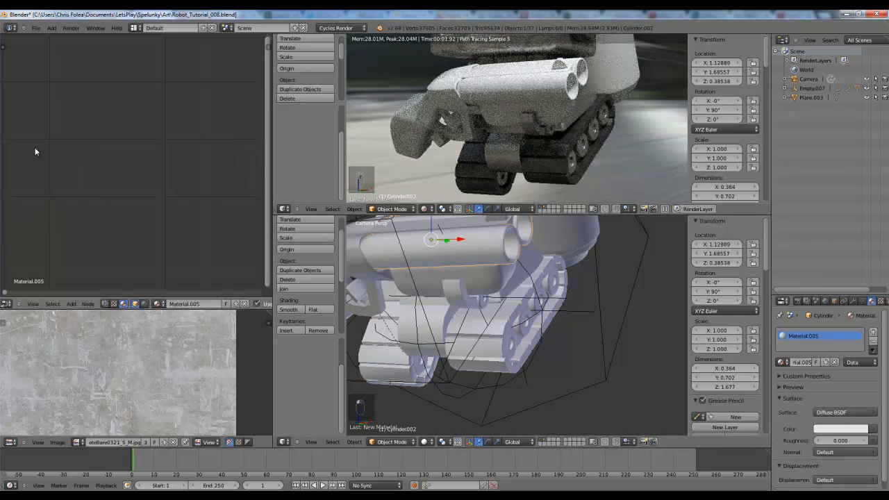
# - Move the tube material's Diffuse BSDF away from the Material Output to make room between them
pyautogui.scroll(-3, 103, 164)
pyautogui.moveTo(215, 168); pyautogui.dragTo(121, 228, button='middle')
pyautogui.scroll(-2, 121, 228)
pyautogui.moveTo(191, 197); pyautogui.dragTo(162, 143, button='middle')
pyautogui.scroll(3, 182, 172)
pyautogui.press('g')
pyautogui.click(52, 139)
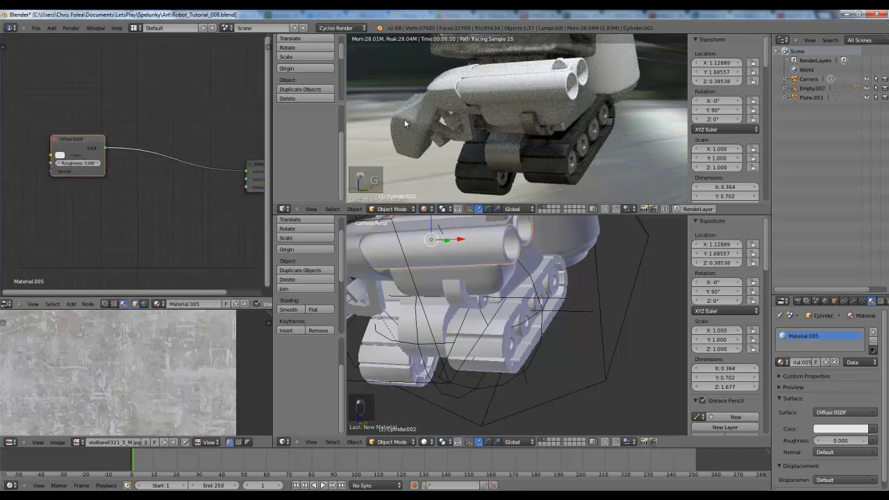
# - Save the file and insert a Mix Shader between the tube material's Diffuse BSDF and Material Output
pyautogui.hotkey('ctrl', 's')
pyautogui.click(575, 108)
pyautogui.moveTo(128, 175); pyautogui.dragTo(146, 192, button='middle')
pyautogui.scroll(1, 148, 190)
pyautogui.hotkey('shift', 'a')
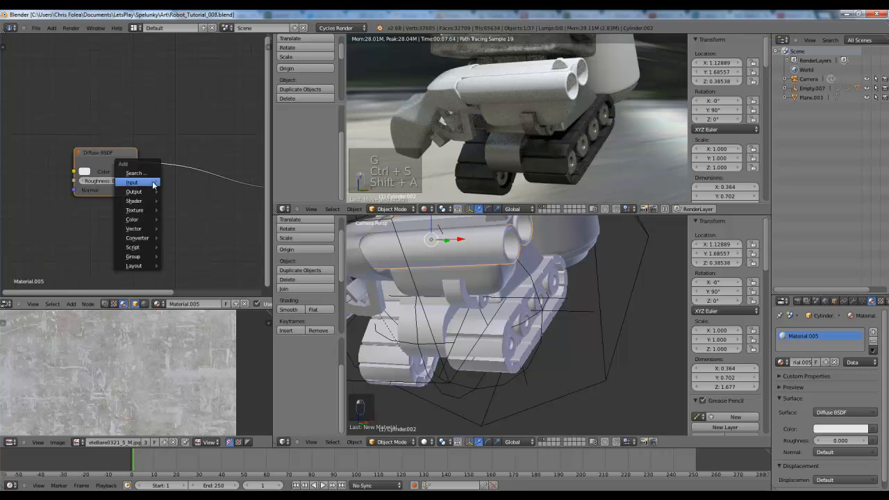
pyautogui.hotkey('shift', 'a')
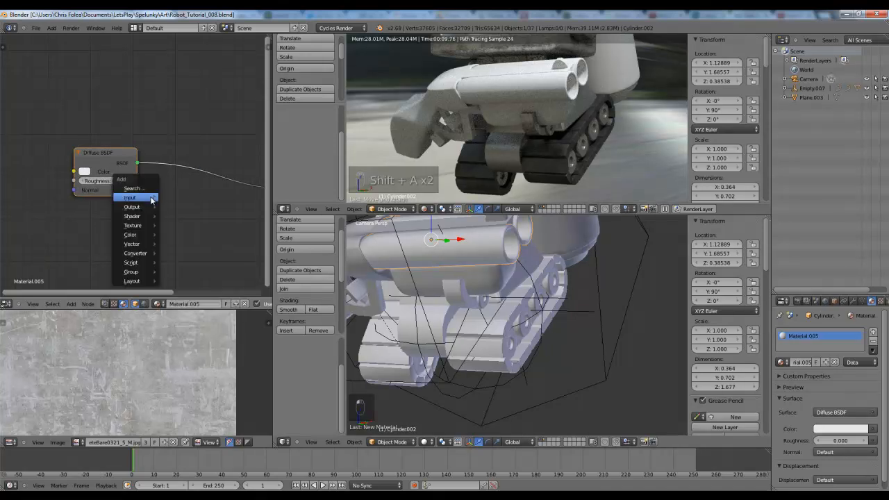
pyautogui.moveTo(145, 217)
pyautogui.click(194, 214)
pyautogui.click(207, 164)
pyautogui.press('g')
pyautogui.click(176, 201)
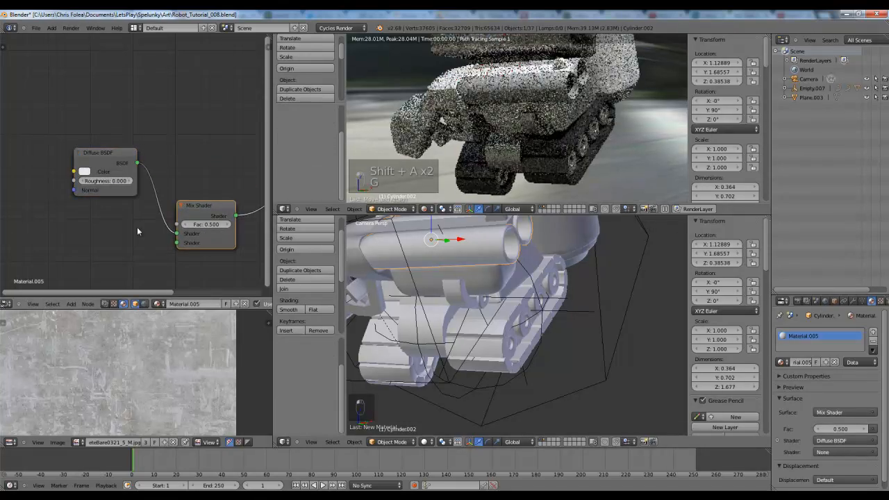
# - Add a Glossy BSDF below the Diffuse BSDF and connect it to the Mix Shader's second Shader input
pyautogui.hotkey('shift', 'a')
pyautogui.click(170, 259)
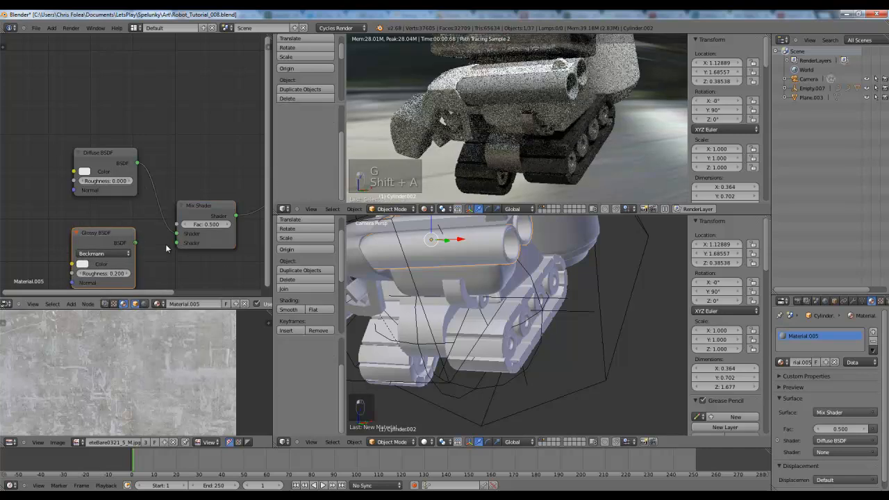
pyautogui.moveTo(172, 252); pyautogui.dragTo(171, 250)
pyautogui.moveTo(155, 250); pyautogui.dragTo(198, 204, button='middle')
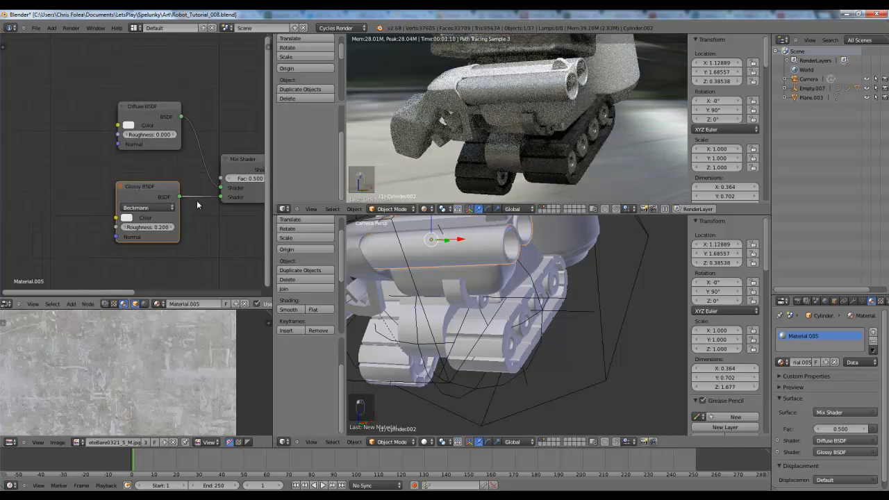
# - Darken the Diffuse BSDF's colour to a dark grey with a value of about 0.04
pyautogui.moveTo(207, 169); pyautogui.dragTo(193, 200, button='middle')
pyautogui.scroll(1, 193, 200)
pyautogui.click(106, 160)
pyautogui.moveTo(185, 188); pyautogui.dragTo(184, 233)
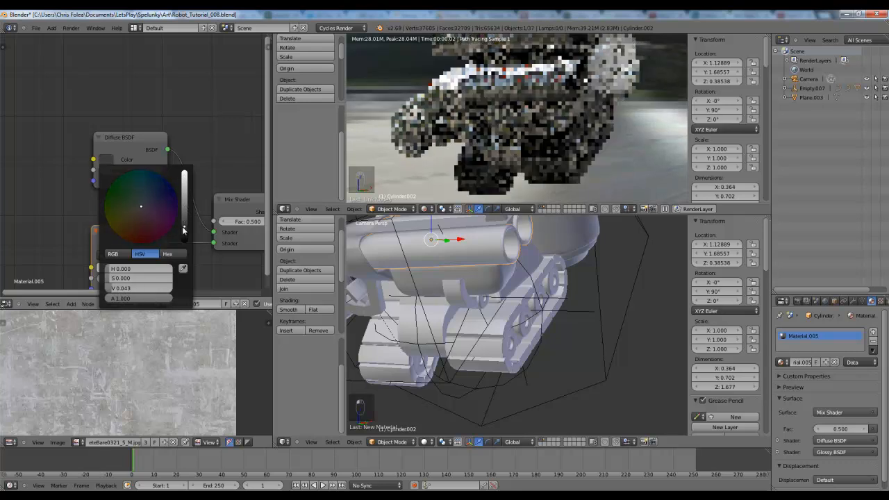
# - Darken the Glossy BSDF's colour to grey and set the Mix Shader's factor to 0.7
pyautogui.moveTo(148, 238); pyautogui.dragTo(117, 187, button='middle')
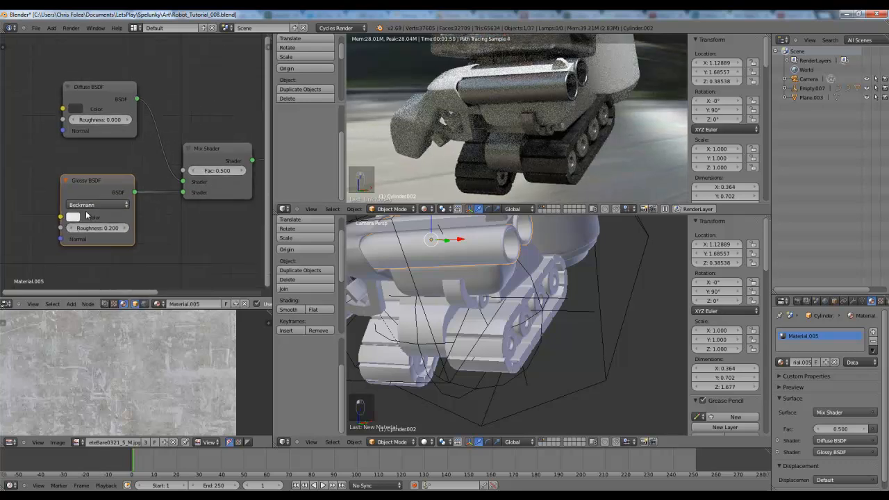
pyautogui.click(74, 220)
pyautogui.moveTo(151, 114)
pyautogui.mouseDown()
pyautogui.moveTo(152, 131)
pyautogui.moveTo(154, 112)
pyautogui.mouseUp()
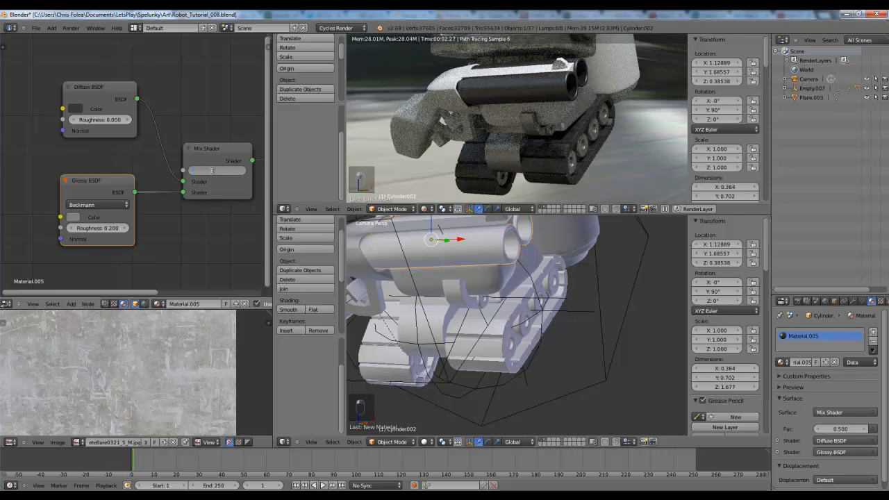
pyautogui.write('.7')
pyautogui.press('Return')
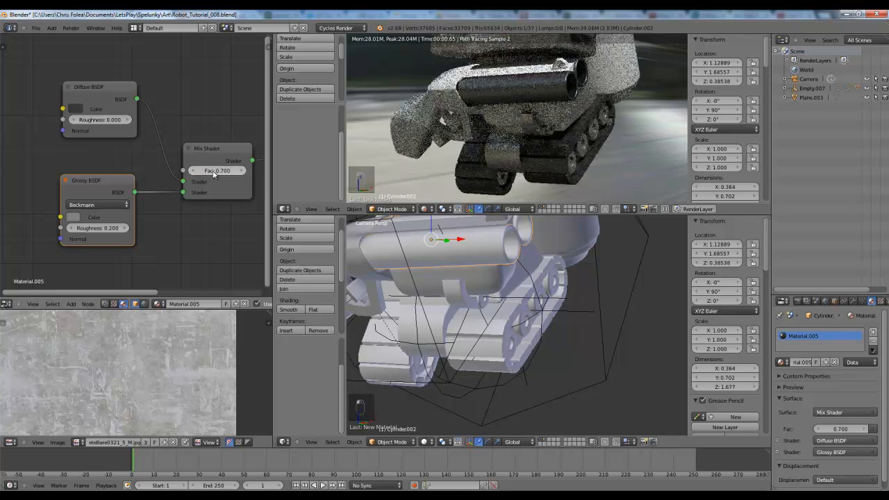
# - Move the Material Output node down and further away from the Mix Shader
pyautogui.scroll(-4, 207, 168)
pyautogui.moveTo(210, 171); pyautogui.dragTo(93, 147, button='middle')
pyautogui.rightClick(192, 103)
pyautogui.press('g')
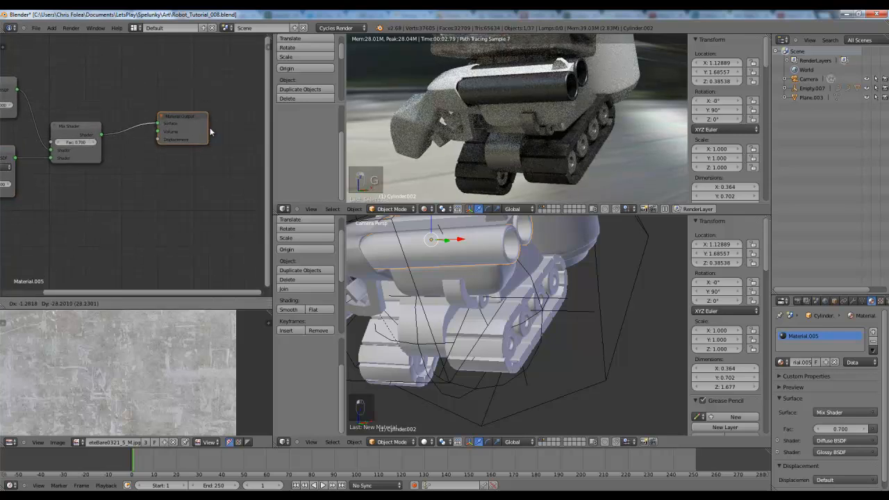
pyautogui.click(221, 164)
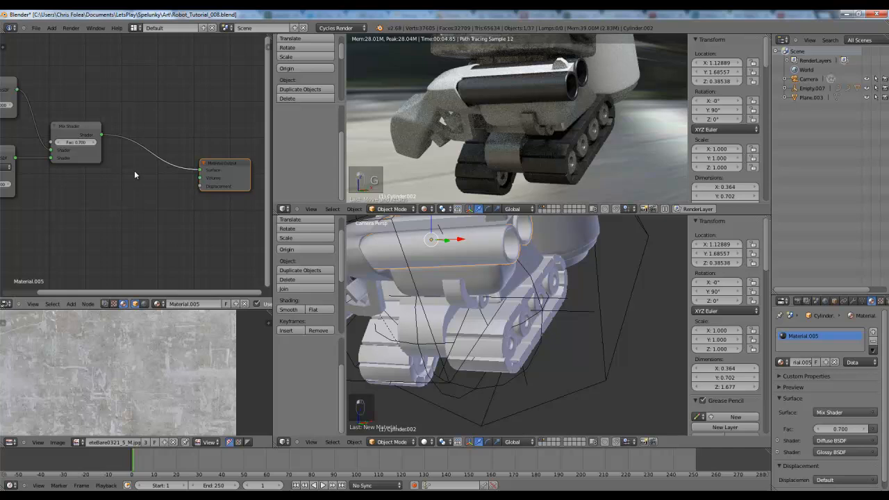
# - Add a Noise Texture, connect its Fac output to the Material Output's Displacement, and move it away from the output node
pyautogui.hotkey('shift', 'a')
pyautogui.moveTo(136, 177)
pyautogui.moveTo(123, 217)
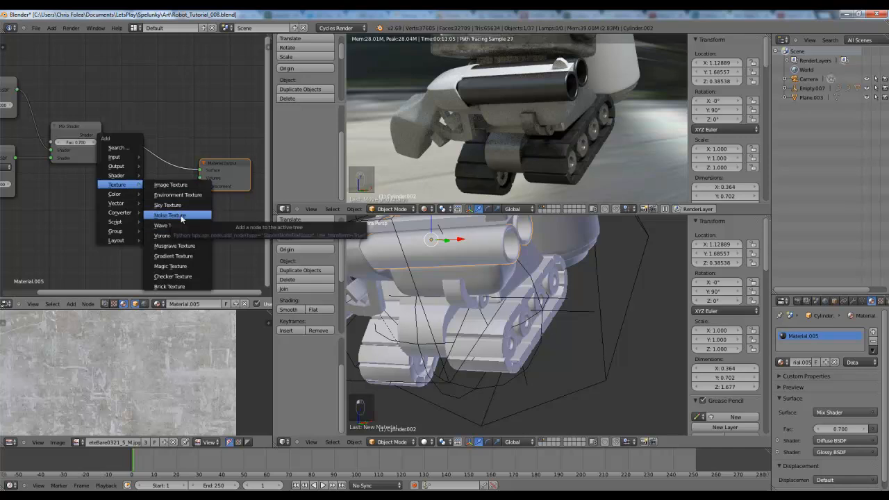
pyautogui.click(171, 216)
pyautogui.moveTo(142, 204); pyautogui.dragTo(201, 186)
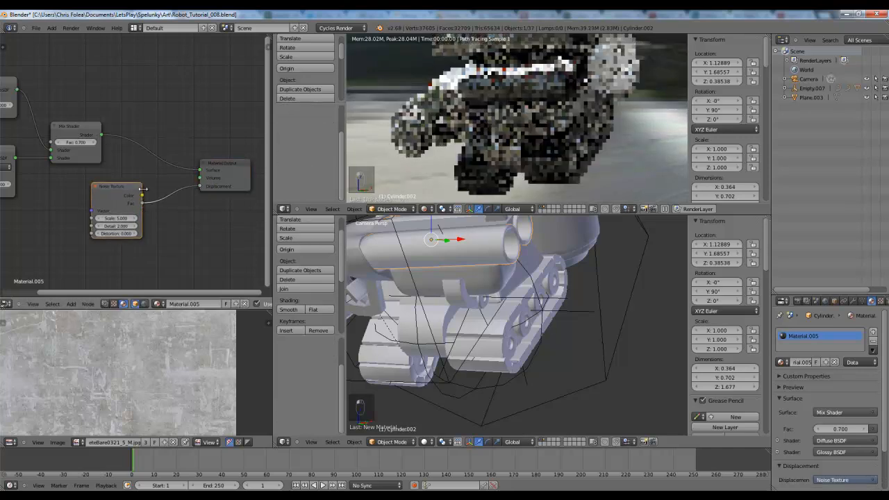
pyautogui.press('g')
# - Add a Texture Coordinate node and connect its Object output to the Noise Texture's Vector input
pyautogui.moveTo(149, 187); pyautogui.dragTo(265, 142, button='middle')
pyautogui.hotkey('shift', 'a')
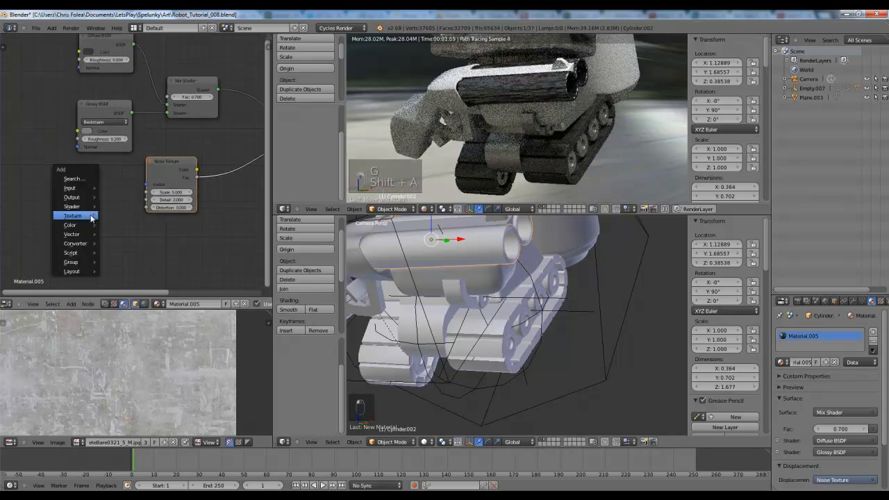
pyautogui.moveTo(80, 192)
pyautogui.click(109, 188)
pyautogui.click(67, 183)
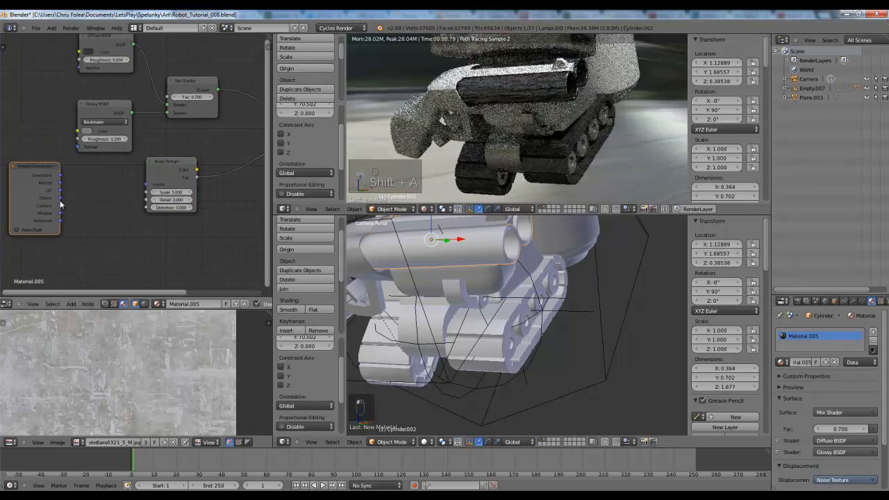
pyautogui.moveTo(58, 202); pyautogui.dragTo(147, 185)
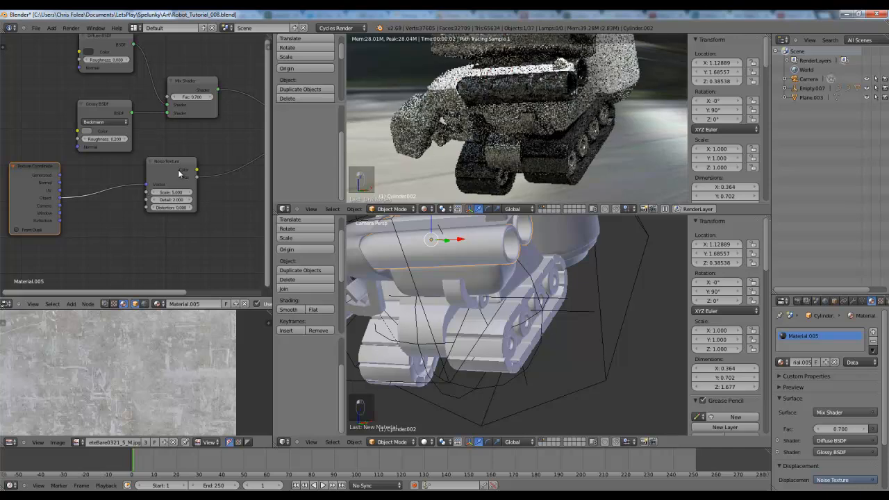
# - Reposition the Noise Texture node slightly and set its detail to 1
pyautogui.scroll(3, 177, 172)
pyautogui.moveTo(153, 171); pyautogui.dragTo(66, 154, button='middle')
pyautogui.moveTo(67, 154); pyautogui.dragTo(38, 174, button='right')
pyautogui.hotkey('shift', 'a')
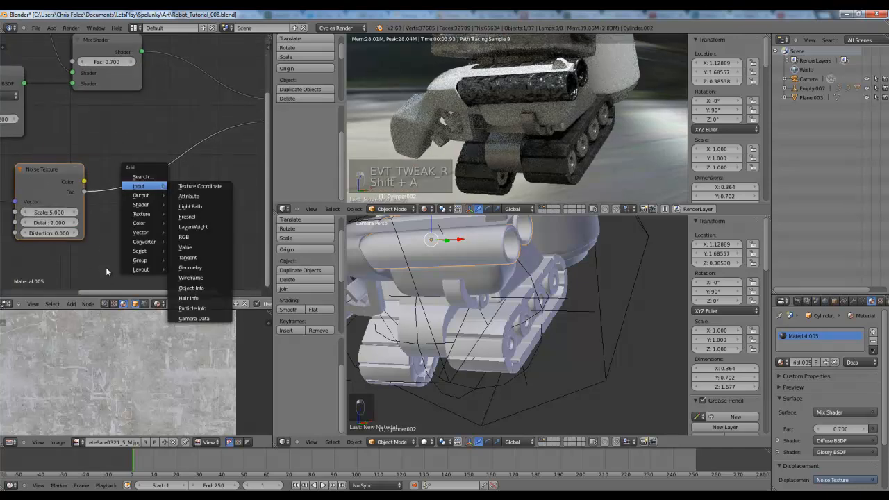
pyautogui.moveTo(125, 241); pyautogui.dragTo(206, 218, button='middle')
pyautogui.scroll(4, 202, 174)
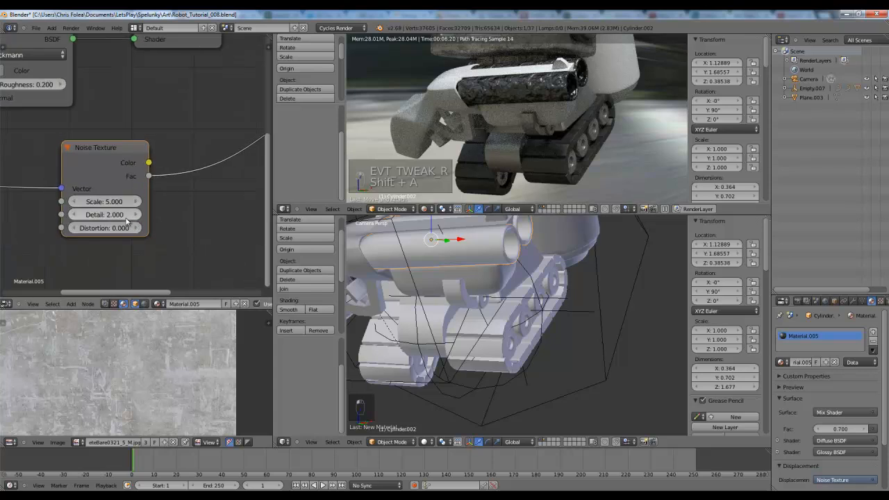
pyautogui.click(102, 221)
pyautogui.write('1')
pyautogui.press('Return')
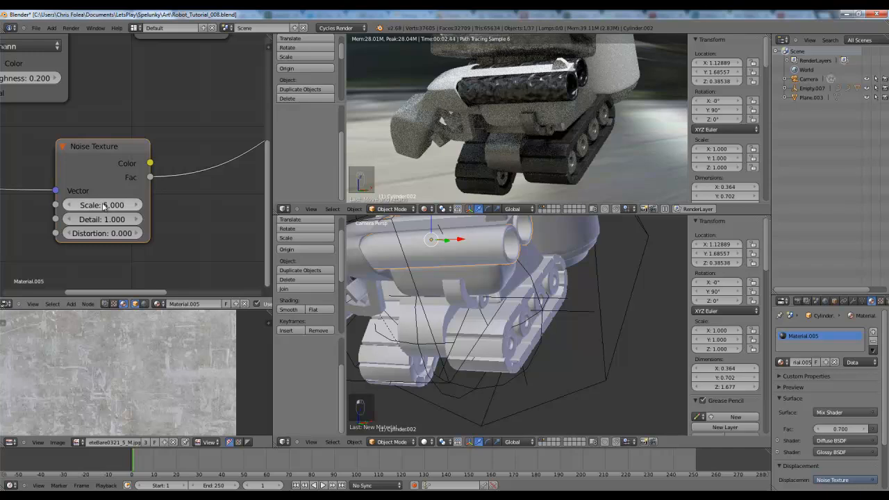
# - Try a scale of 3 on the Noise Texture and settle on 4
pyautogui.click(103, 206)
pyautogui.write('3')
pyautogui.press('Return')
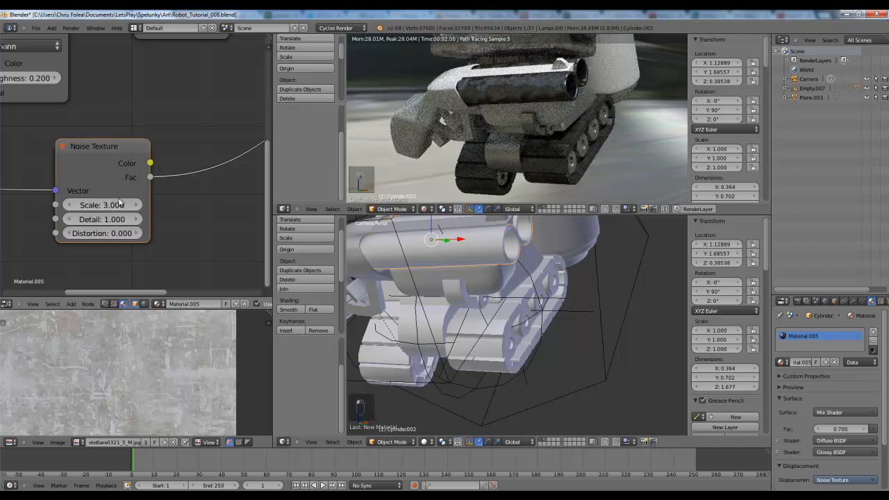
pyautogui.write('4')
pyautogui.press('Return')
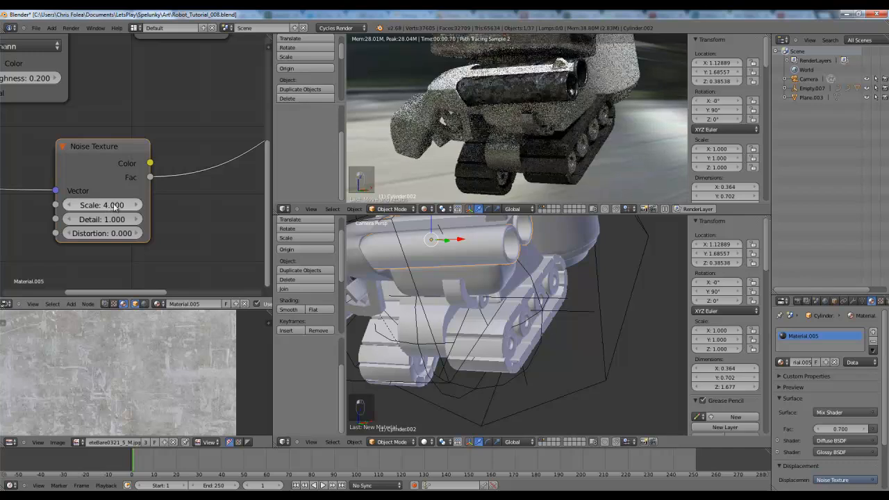
# - Insert a ColorRamp between the Noise Texture's Fac output and the Material Output's Displacement
pyautogui.scroll(2, 115, 208)
pyautogui.hotkey('shift', 'a')
pyautogui.moveTo(109, 261)
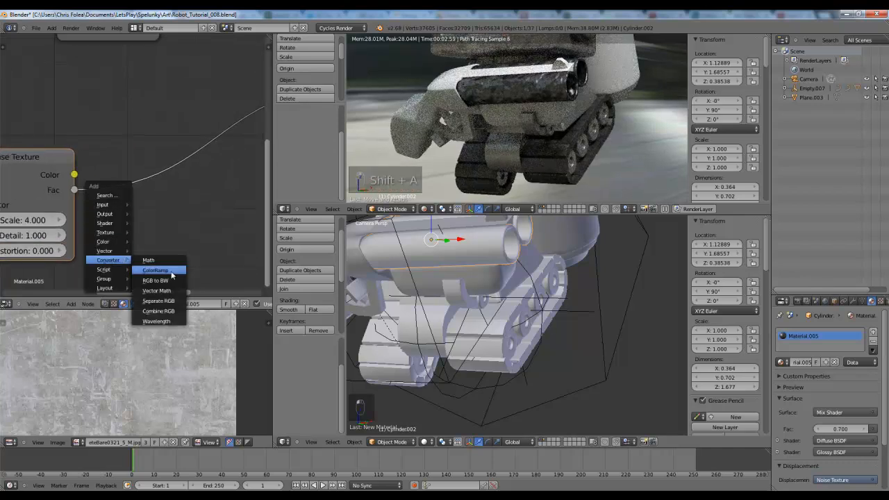
pyautogui.click(156, 269)
pyautogui.click(108, 94)
pyautogui.press('g')
pyautogui.press('g')
pyautogui.click(117, 199)
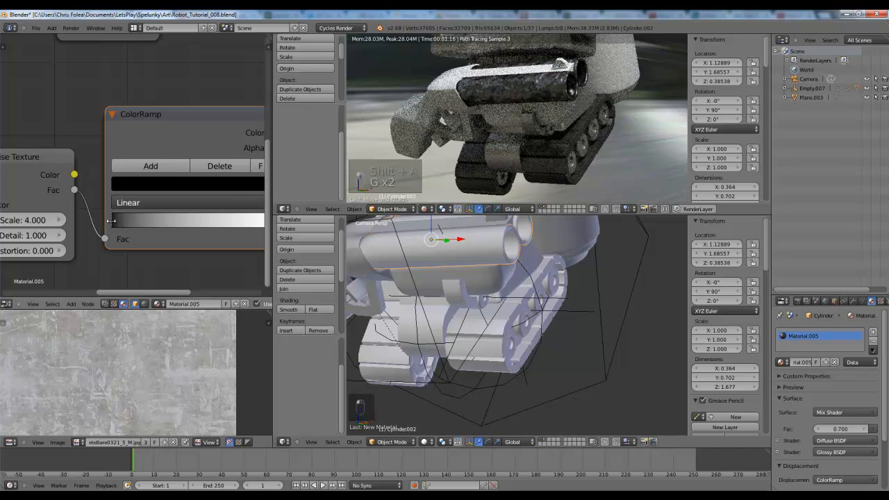
# - Lighten the ColorRamp's black stop to a grey with a value of about 0.6 and rename the material ShotgunBarrel
pyautogui.click(139, 184)
pyautogui.click(237, 263)
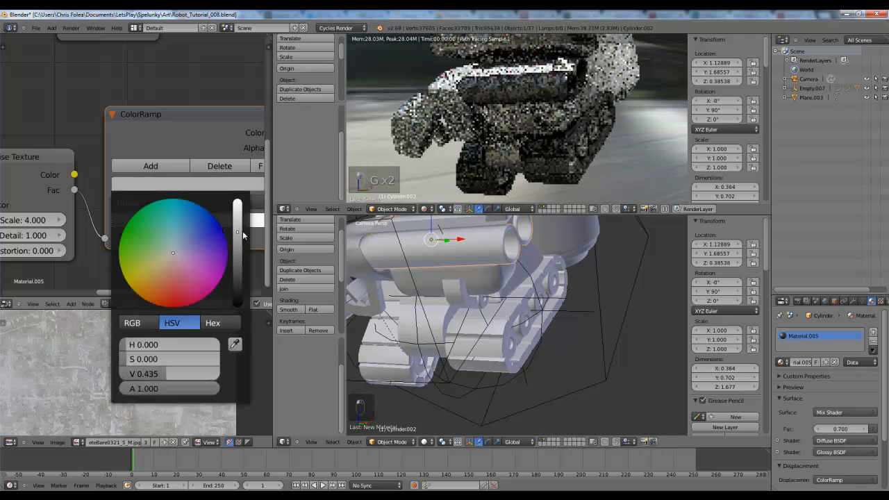
pyautogui.moveTo(239, 230); pyautogui.dragTo(238, 217)
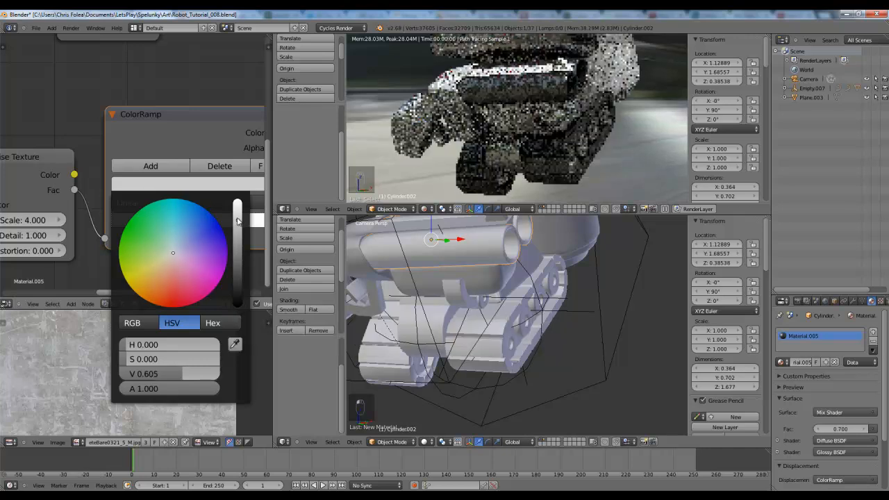
pyautogui.moveTo(526, 120); pyautogui.dragTo(543, 137, button='middle')
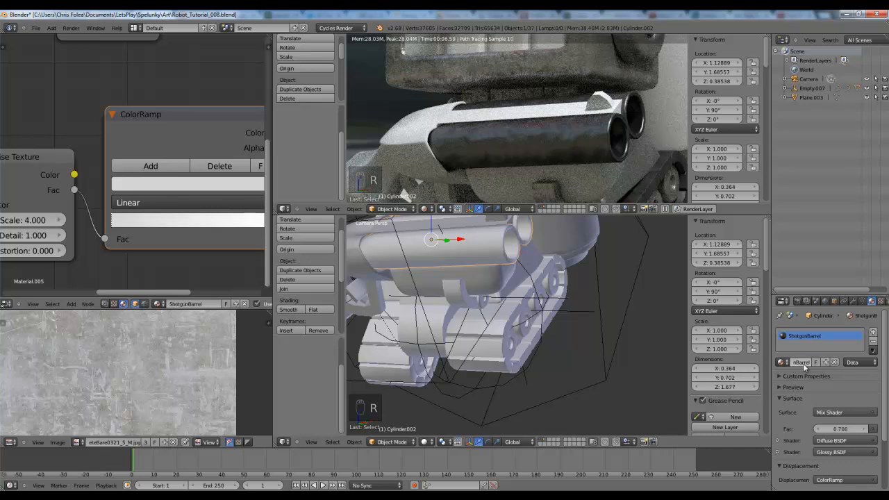
# - Assign the ShotgunBarrel material to the flat rib running along the top between the two barrels
pyautogui.rightClick(612, 100)
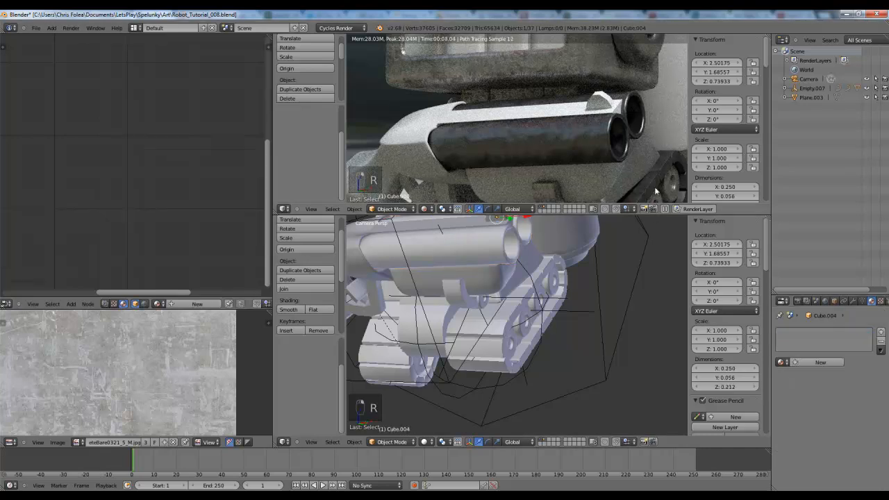
pyautogui.rightClick(603, 106)
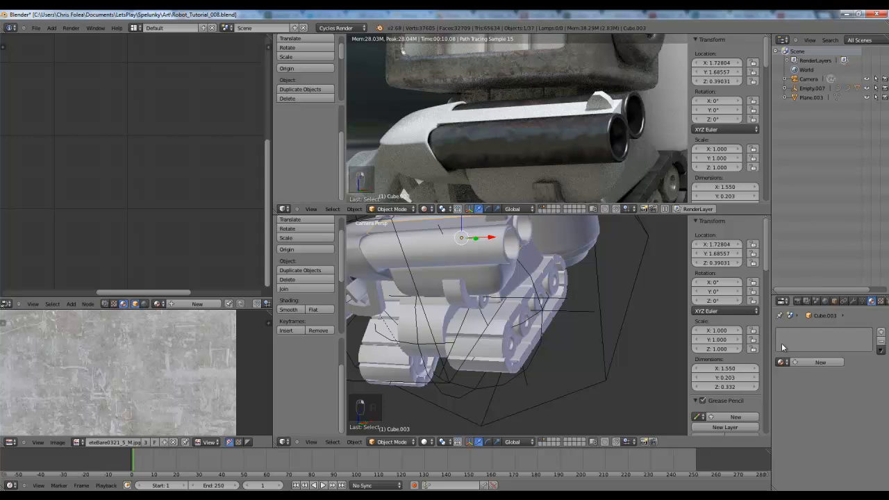
pyautogui.click(784, 361)
pyautogui.click(805, 376)
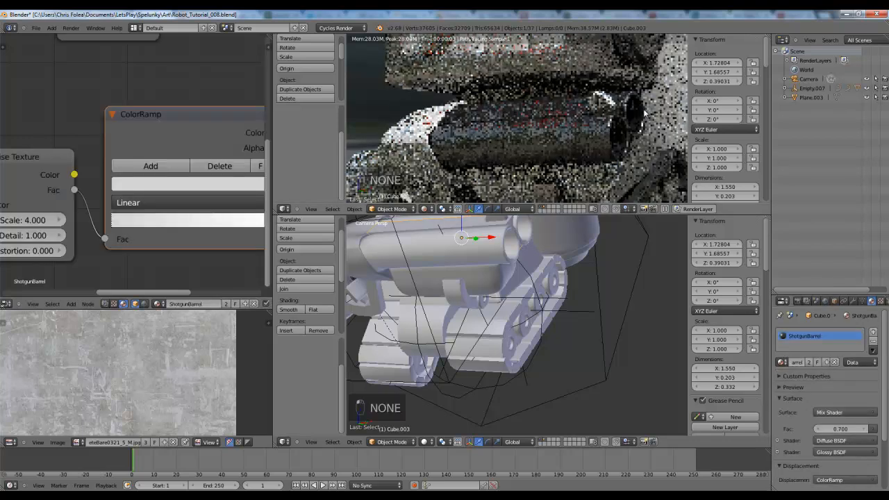
# - Assign the ShotgunBarrel material to the small front sight at the muzzle end of the barrels
pyautogui.rightClick(608, 104)
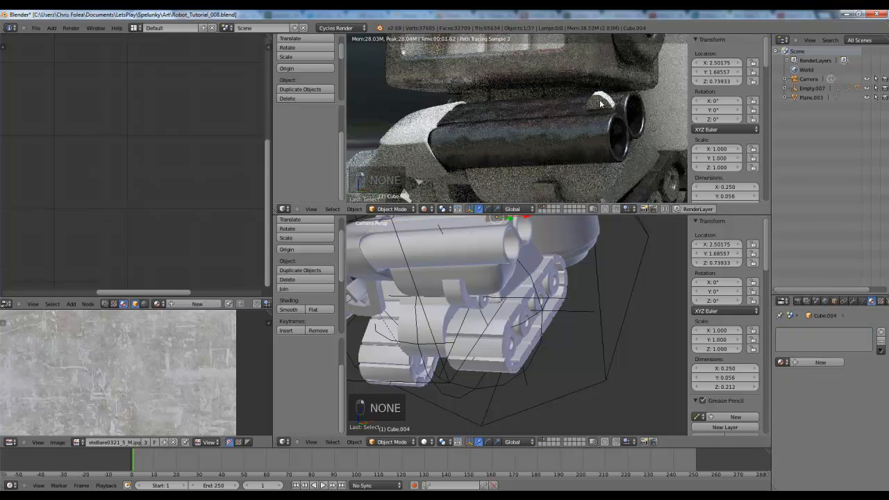
pyautogui.click(782, 362)
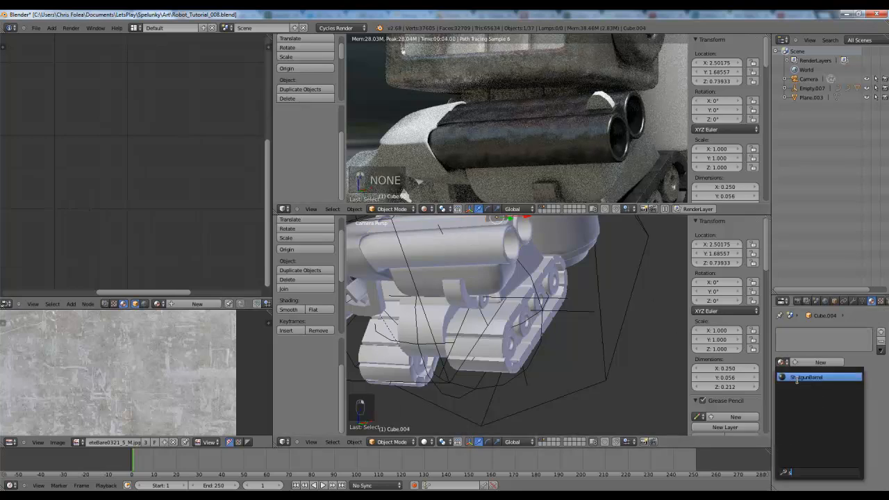
pyautogui.click(797, 379)
# - Assign the ShotgunBarrel material to the shotgun's receiver block behind the barrels
pyautogui.keyDown('shift'); pyautogui.moveTo(518, 124); pyautogui.dragTo(593, 89, button='middle'); pyautogui.keyUp('shift')
pyautogui.rightClick(482, 92)
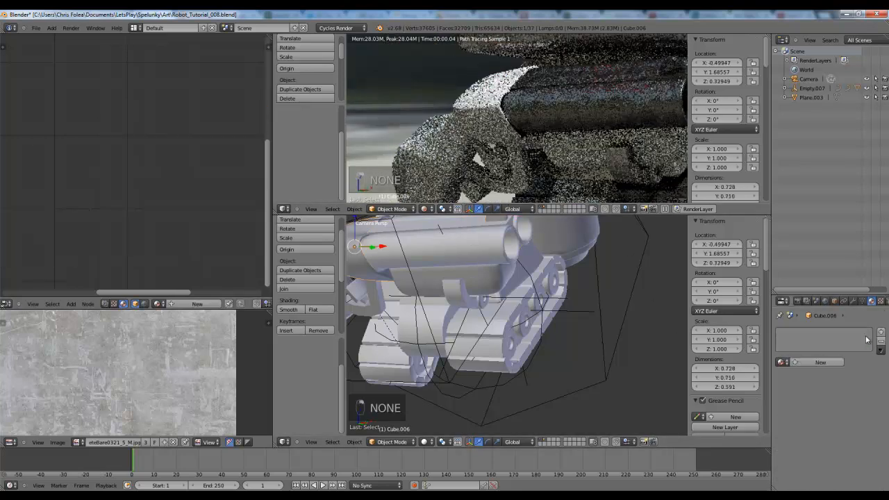
pyautogui.click(783, 362)
pyautogui.click(799, 377)
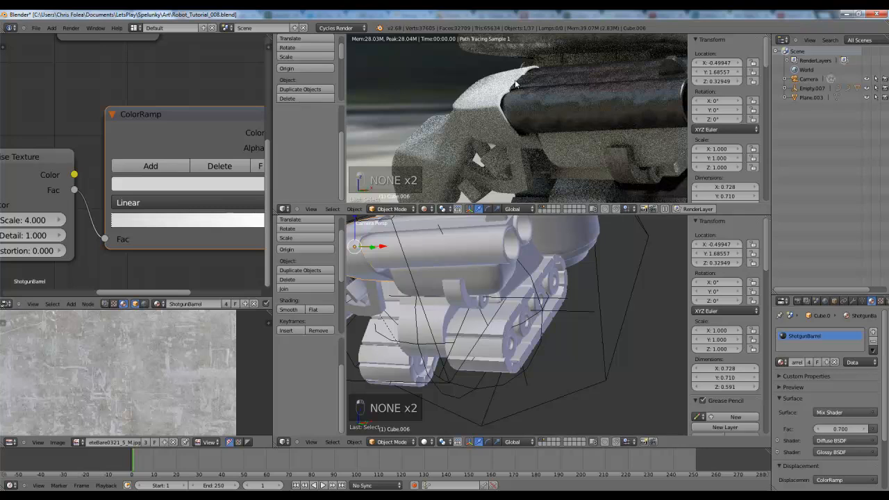
# - Assign the ShotgunBarrel material to the trigger guard beneath the shotgun's receiver
pyautogui.keyDown('shift'); pyautogui.moveTo(501, 194); pyautogui.dragTo(516, 136, button='middle'); pyautogui.keyUp('shift')
pyautogui.scroll(2, 514, 139)
pyautogui.keyDown('shift'); pyautogui.moveTo(390, 293); pyautogui.dragTo(487, 322, button='middle'); pyautogui.keyUp('shift')
pyautogui.scroll(1, 478, 326)
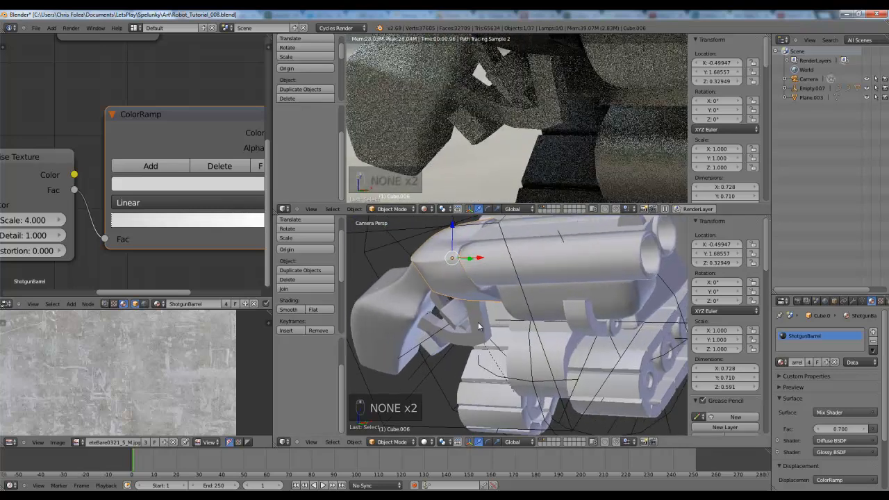
pyautogui.rightClick(478, 326)
pyautogui.click(783, 362)
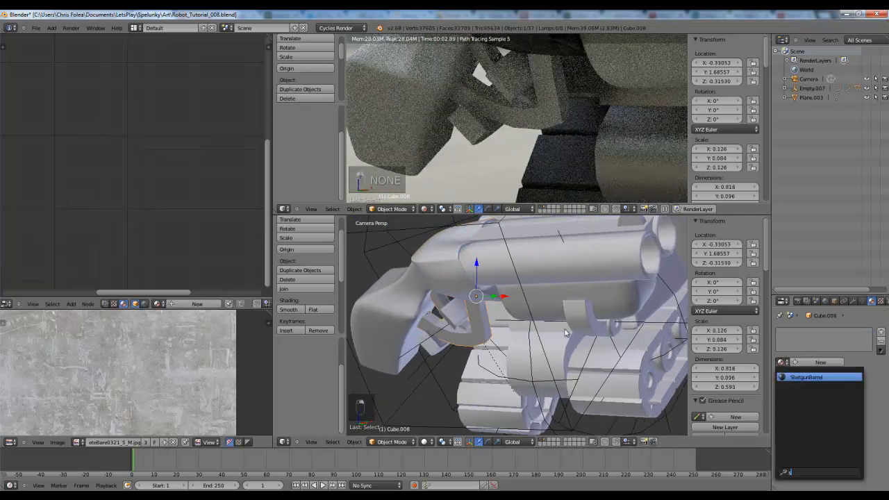
pyautogui.click(799, 377)
pyautogui.rightClick(486, 307)
pyautogui.rightClick(485, 311)
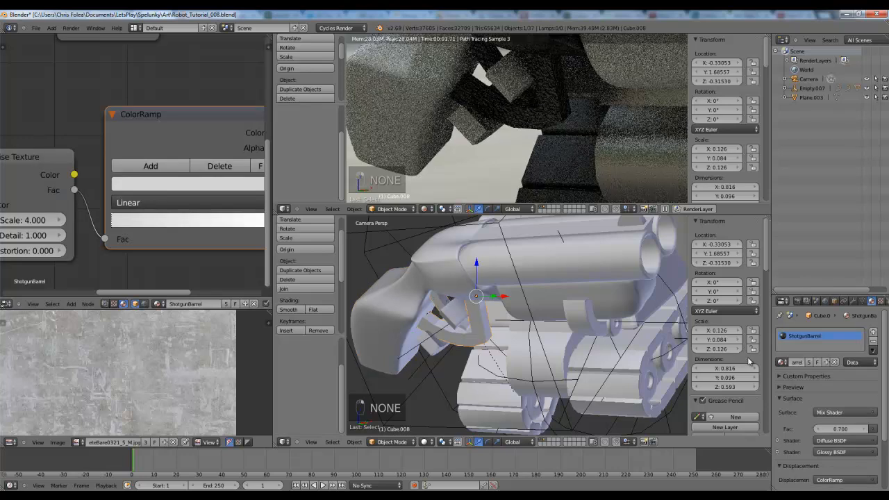
pyautogui.click(783, 362)
pyautogui.click(799, 377)
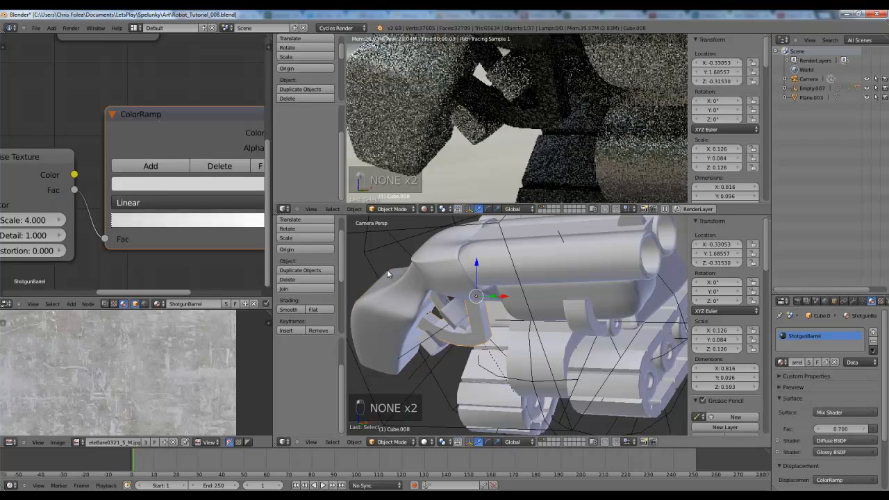
# - Apply the object scale of the shotgun's trigger guard so its scale becomes 1.000 on all axes
pyautogui.rightClick(394, 276)
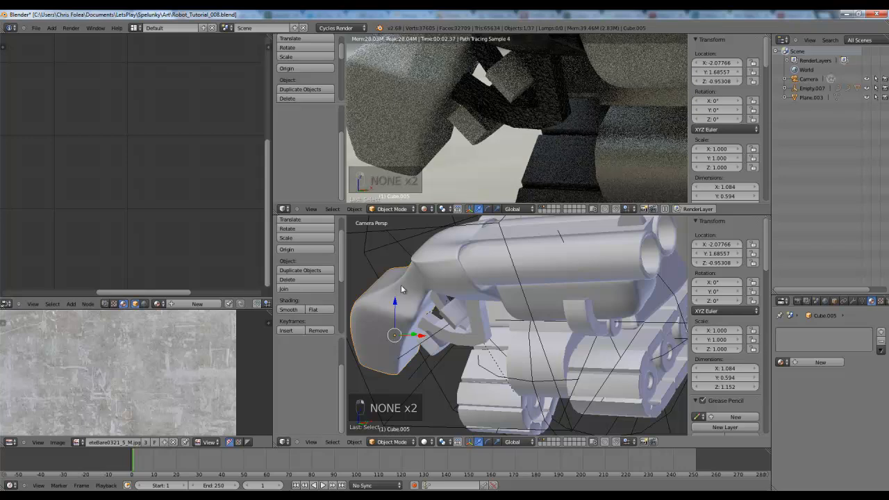
pyautogui.scroll(1, 479, 319)
pyautogui.rightClick(473, 314)
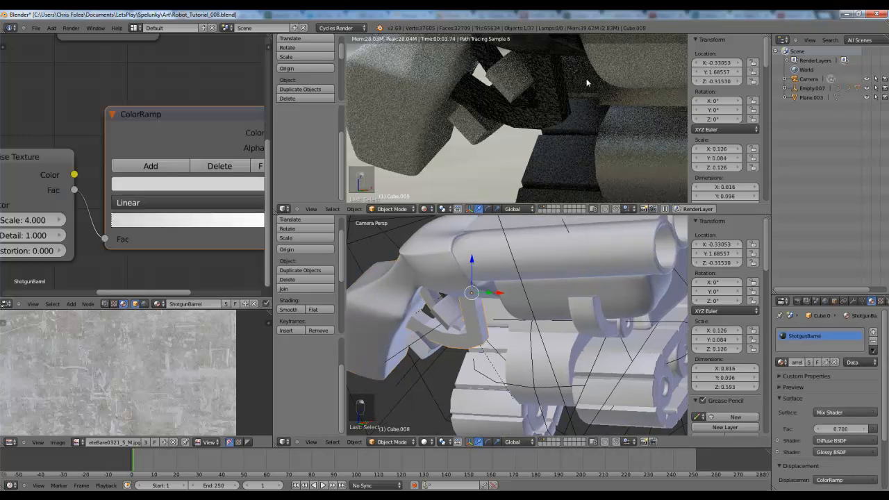
pyautogui.keyDown('shift'); pyautogui.moveTo(587, 83); pyautogui.dragTo(513, 231, button='middle'); pyautogui.keyUp('shift')
pyautogui.keyDown('shift'); pyautogui.moveTo(546, 141); pyautogui.dragTo(513, 139, button='middle'); pyautogui.keyUp('shift')
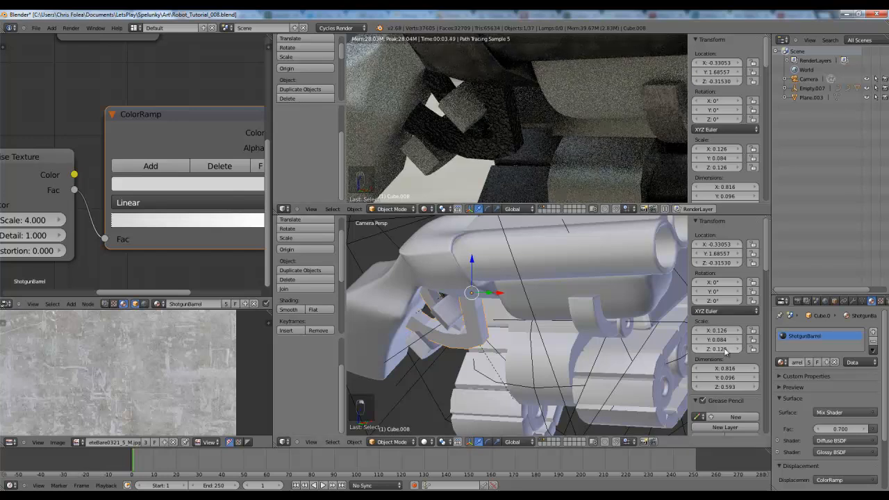
pyautogui.hotkey('ctrl', 'a')
pyautogui.click(459, 126)
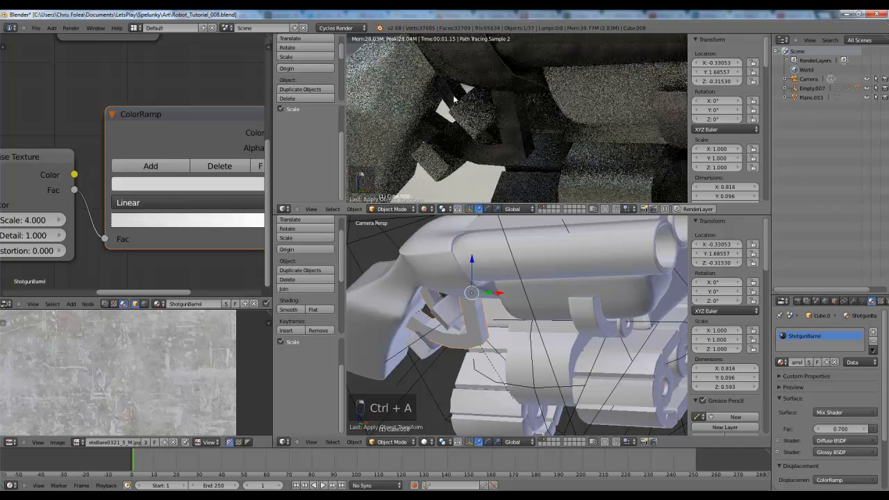
# - Try to apply the scale of the object selected at the shotgun barrels, and deselect everything
pyautogui.keyDown('shift'); pyautogui.moveTo(450, 100); pyautogui.dragTo(473, 179, button='middle'); pyautogui.keyUp('shift')
pyautogui.rightClick(418, 107)
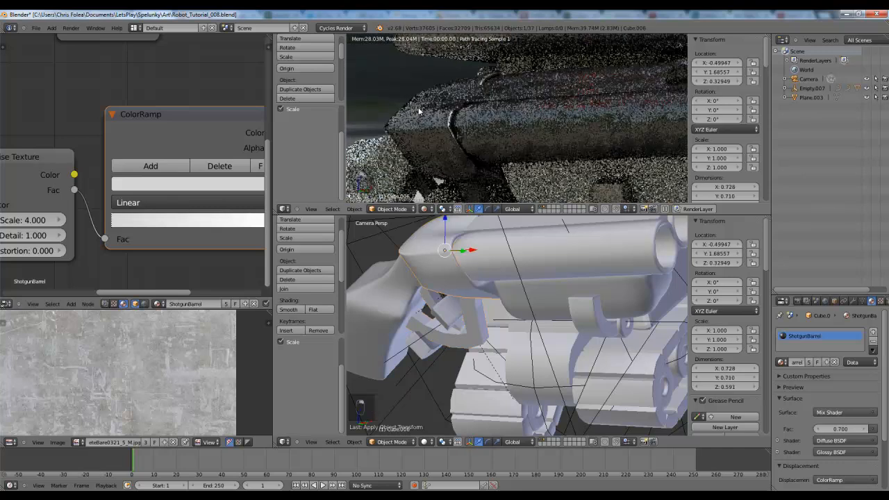
pyautogui.rightClick(516, 110)
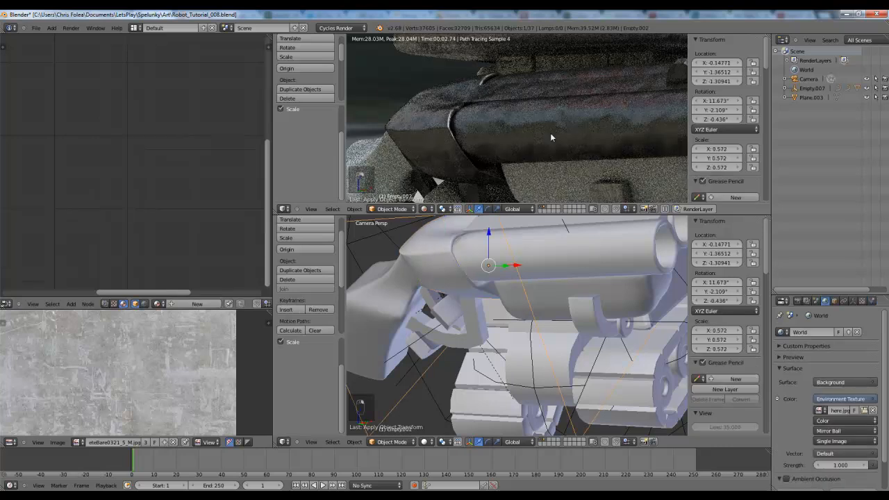
pyautogui.keyDown('shift'); pyautogui.moveTo(604, 130); pyautogui.dragTo(516, 122, button='middle'); pyautogui.keyUp('shift')
pyautogui.hotkey('ctrl', 'a')
pyautogui.click(516, 122)
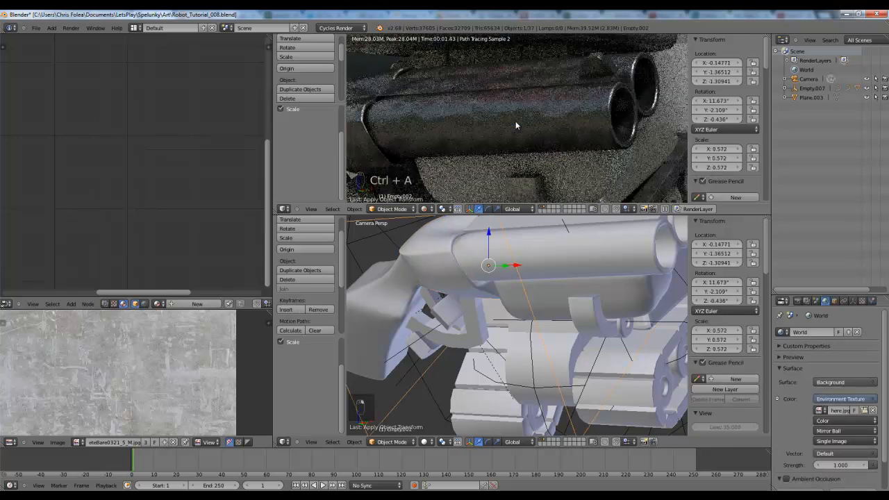
pyautogui.scroll(-3, 515, 122)
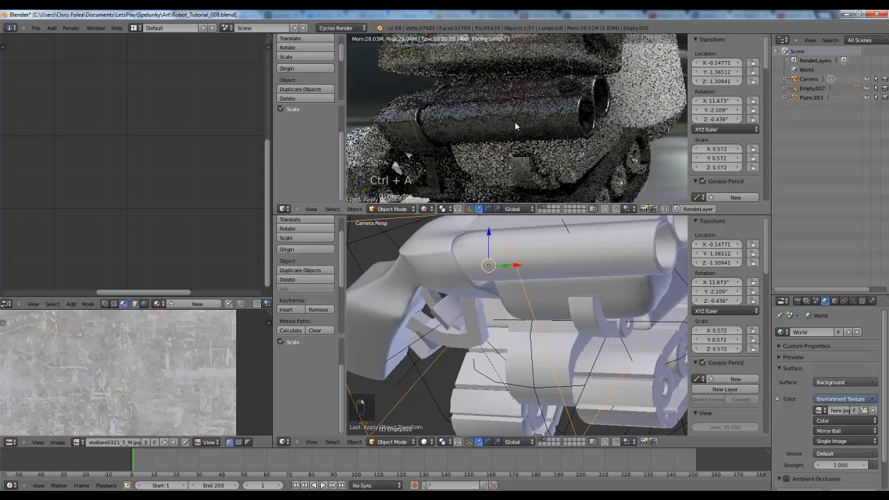
pyautogui.scroll(-3, 515, 122)
pyautogui.scroll(2, 514, 123)
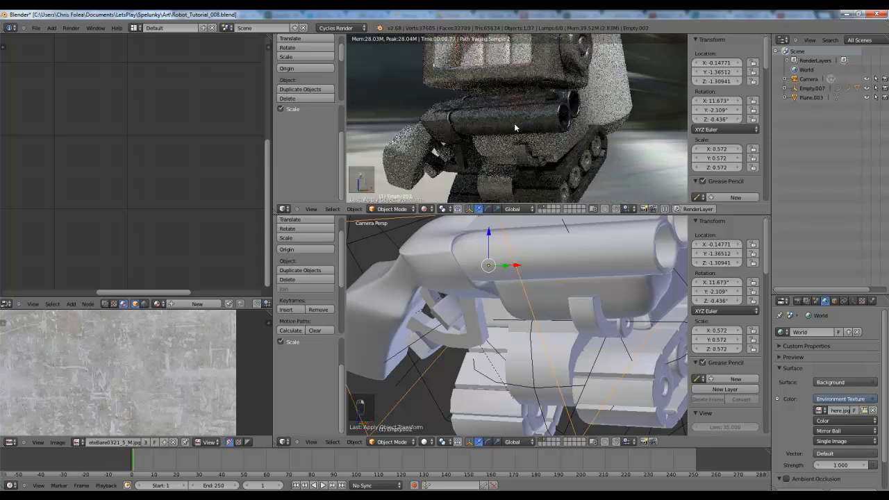
pyautogui.scroll(2, 514, 123)
pyautogui.press('a')
pyautogui.keyDown('shift'); pyautogui.moveTo(554, 99); pyautogui.dragTo(611, 70, button='middle'); pyautogui.keyUp('shift')
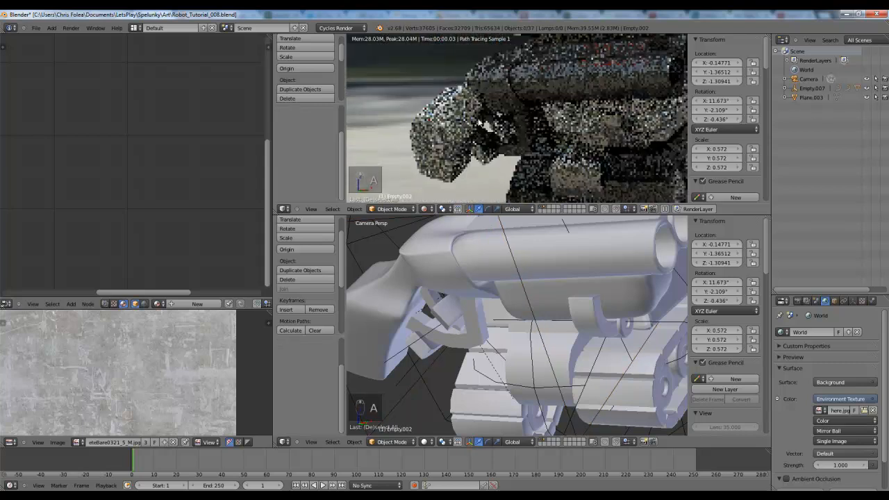
# - Create a new material on the shotgun's grip and move its Diffuse BSDF node away from the material output
pyautogui.rightClick(431, 132)
pyautogui.scroll(-2, 493, 123)
pyautogui.scroll(-2, 493, 123)
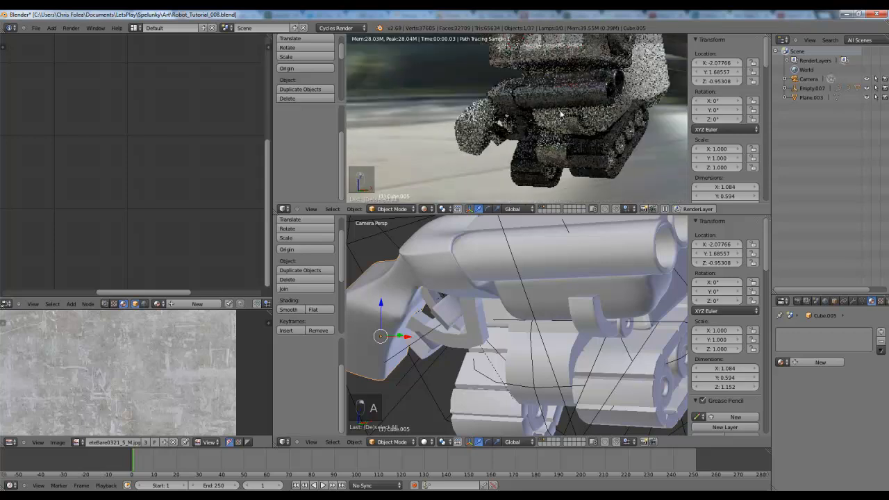
pyautogui.scroll(-3, 539, 127)
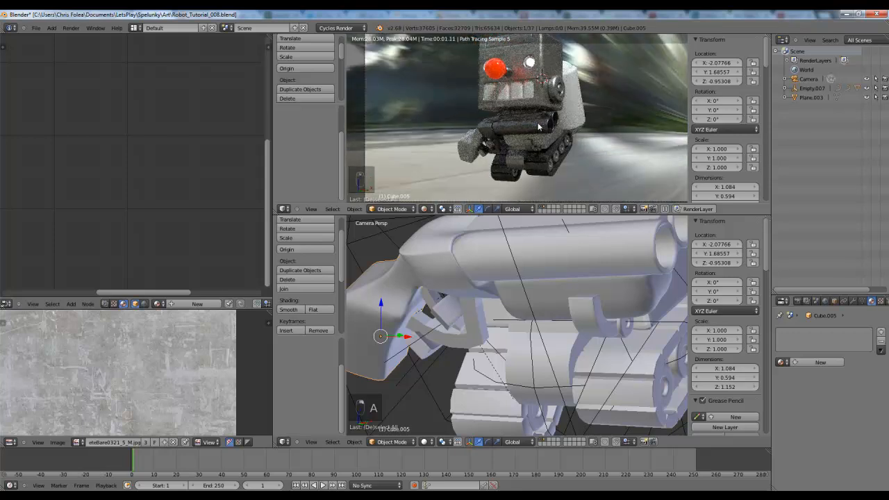
pyautogui.keyDown('shift'); pyautogui.moveTo(449, 310); pyautogui.dragTo(574, 316, button='middle'); pyautogui.keyUp('shift')
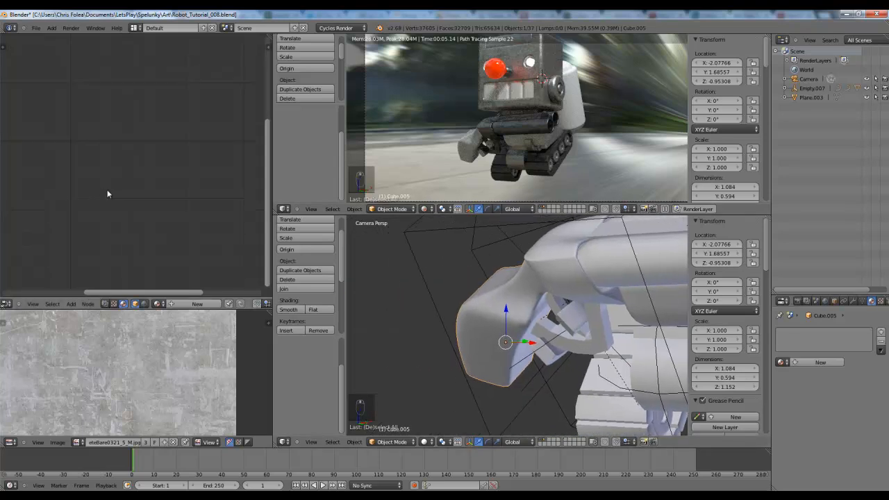
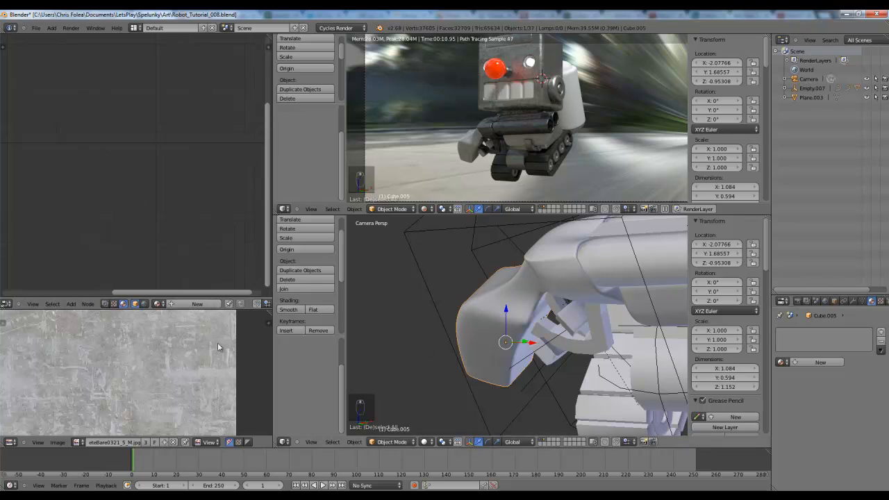
pyautogui.click(197, 304)
pyautogui.moveTo(150, 172); pyautogui.dragTo(222, 216, button='middle')
pyautogui.rightClick(166, 123)
pyautogui.press('g')
pyautogui.click(113, 102)
pyautogui.scroll(1, 490, 156)
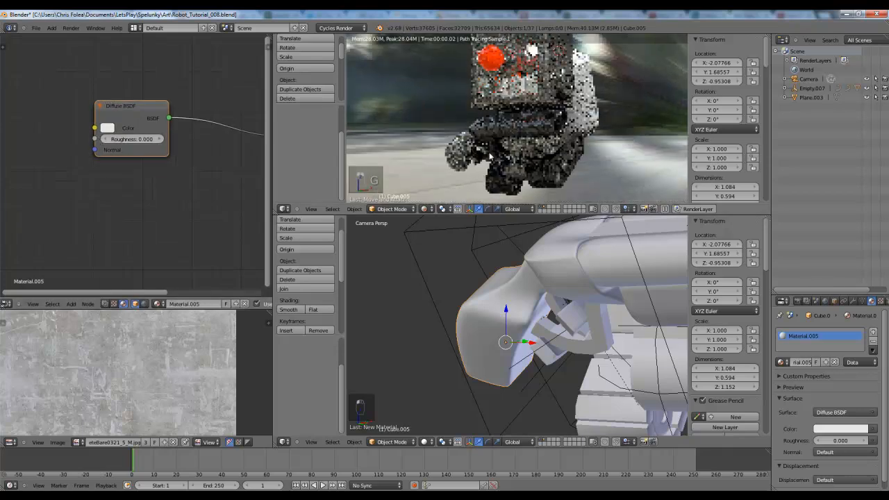
pyautogui.scroll(3, 490, 156)
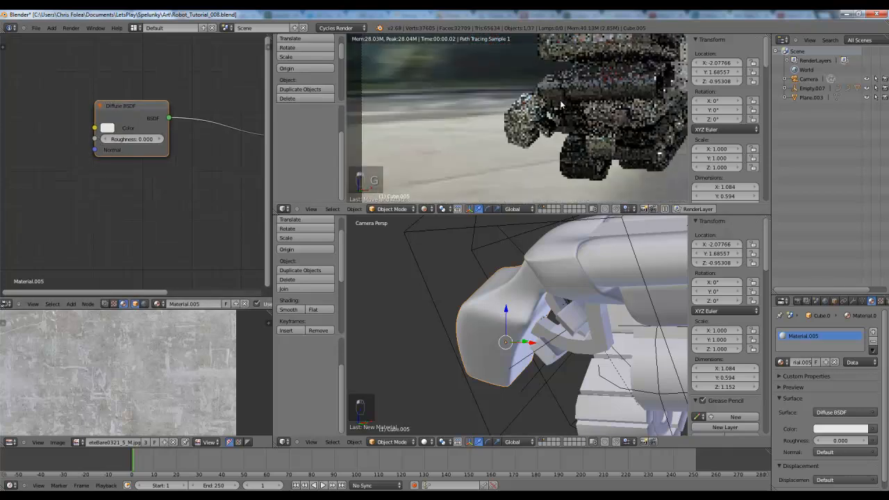
# - Add a Wave Texture node to the grip material and connect its Fac output to the Diffuse BSDF color
pyautogui.moveTo(16, 171); pyautogui.dragTo(123, 194, button='middle')
pyautogui.hotkey('shift', 'a')
pyautogui.moveTo(111, 191)
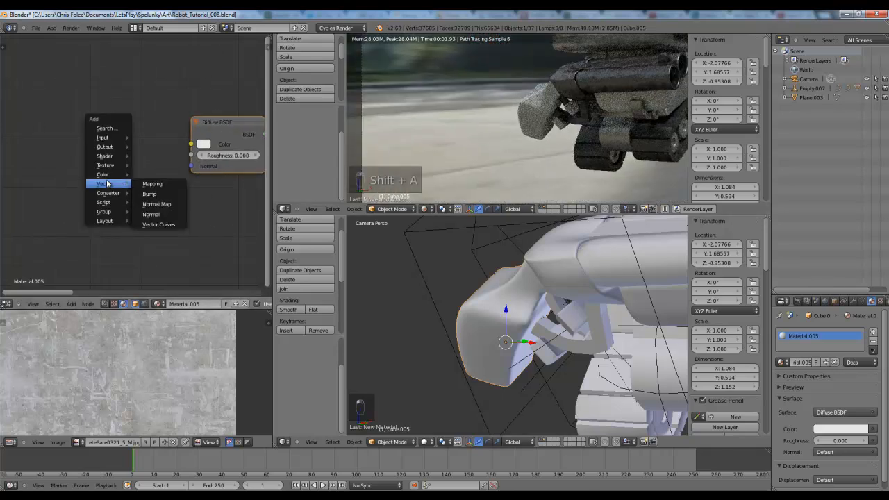
pyautogui.moveTo(109, 165)
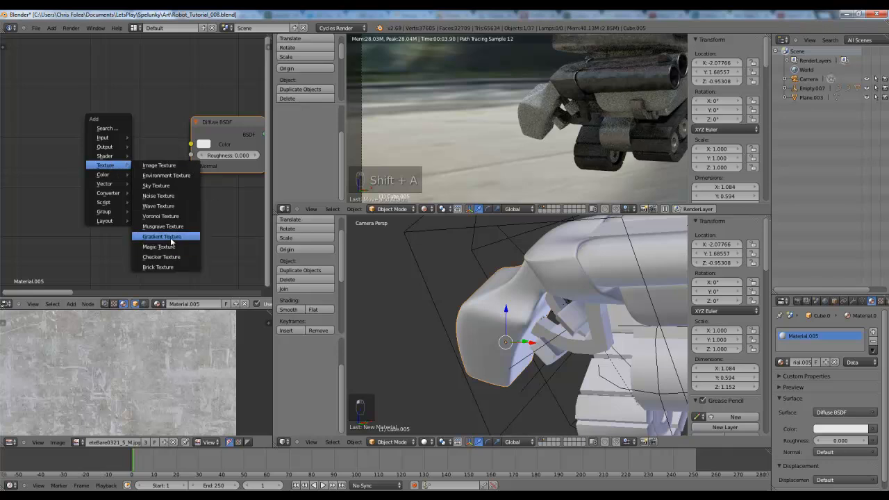
pyautogui.click(165, 206)
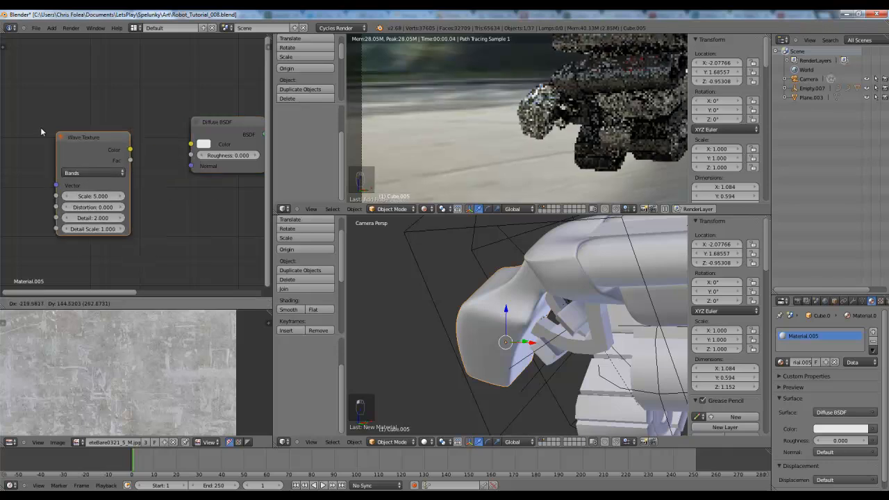
pyautogui.click(41, 128)
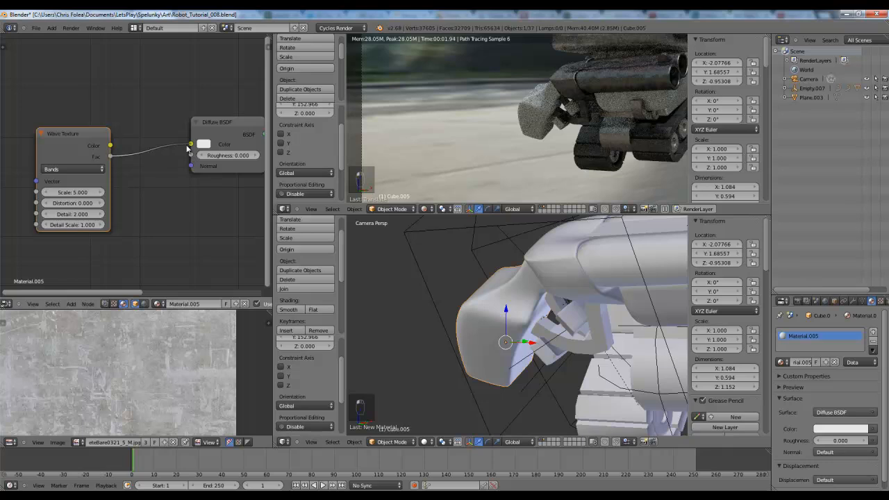
pyautogui.moveTo(188, 148); pyautogui.dragTo(190, 144)
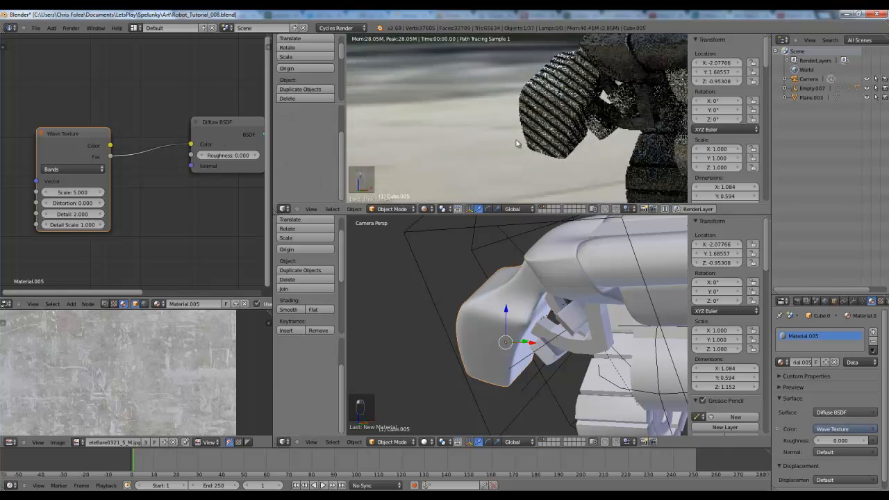
# - Add a Texture Coordinate node and connect its Object output to the Wave Texture's Vector input
pyautogui.moveTo(118, 175); pyautogui.dragTo(200, 153, button='middle')
pyautogui.hotkey('shift', 'a')
pyautogui.moveTo(108, 176)
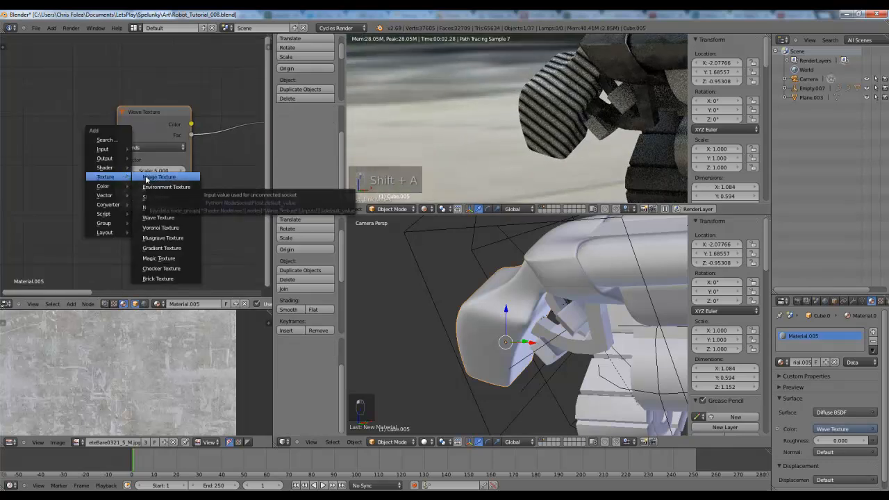
pyautogui.moveTo(105, 148)
pyautogui.click(159, 267)
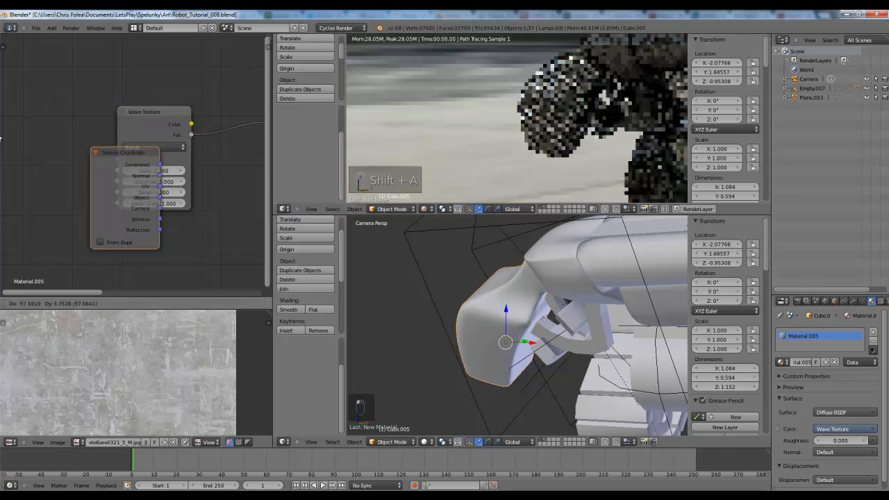
pyautogui.click(1, 139)
pyautogui.moveTo(70, 164); pyautogui.dragTo(118, 161)
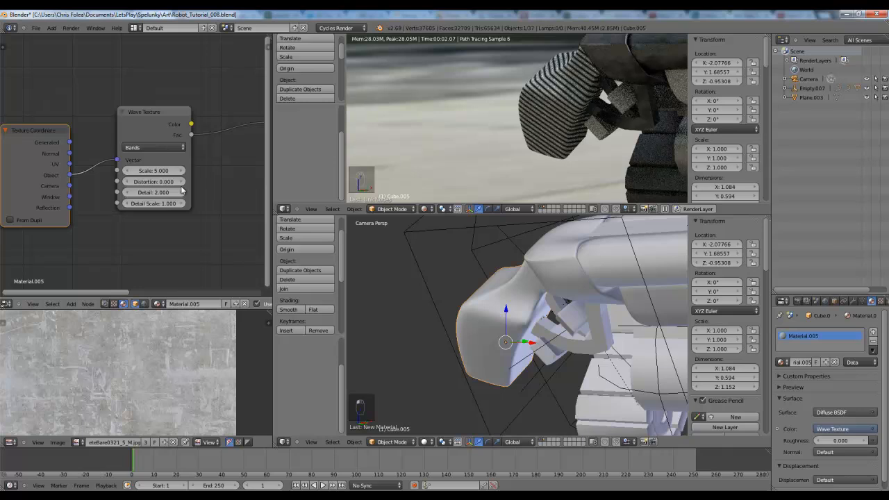
# - Set the Wave Texture's scale to 2 and change its pattern type to Rings
pyautogui.moveTo(212, 205); pyautogui.dragTo(212, 207, button='middle')
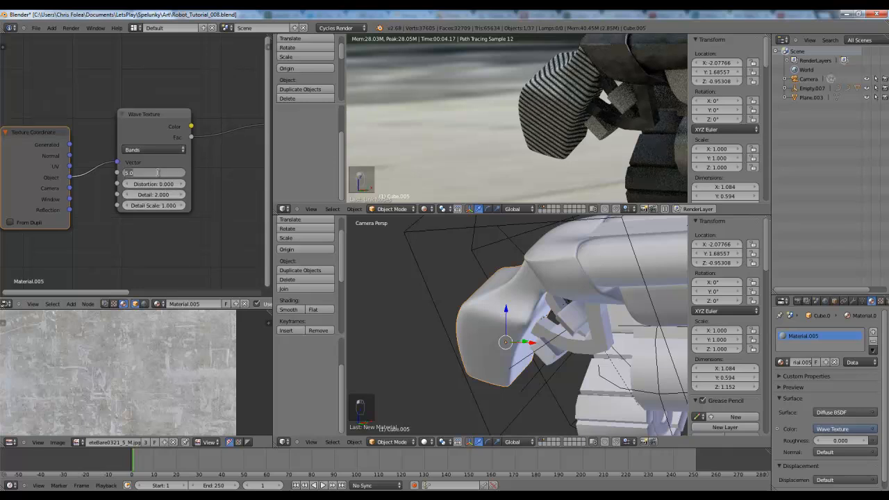
pyautogui.write('2')
pyautogui.press('Return')
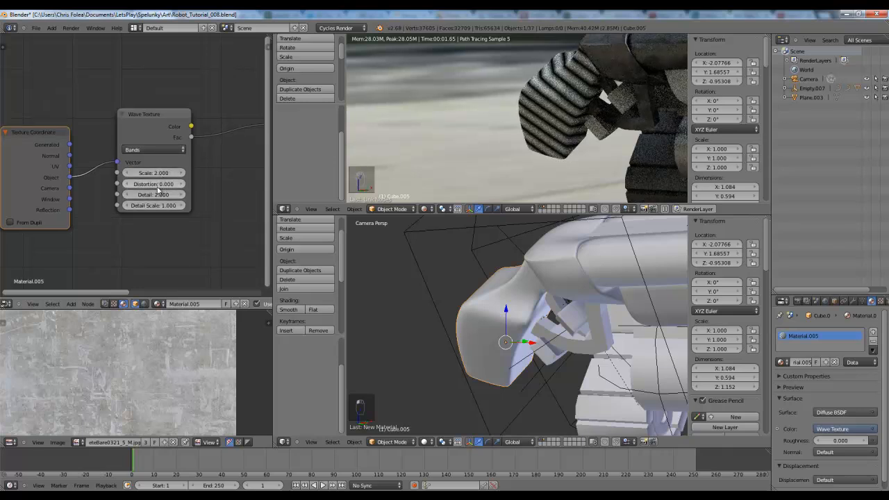
pyautogui.click(147, 151)
pyautogui.click(147, 128)
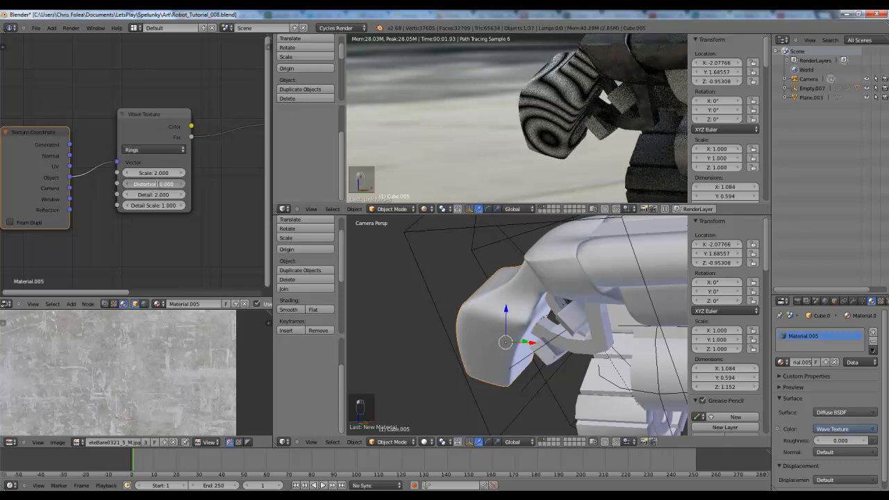
# - Try stronger distortion values on the Wave Texture, including 30, and settle on 20
pyautogui.press('Return')
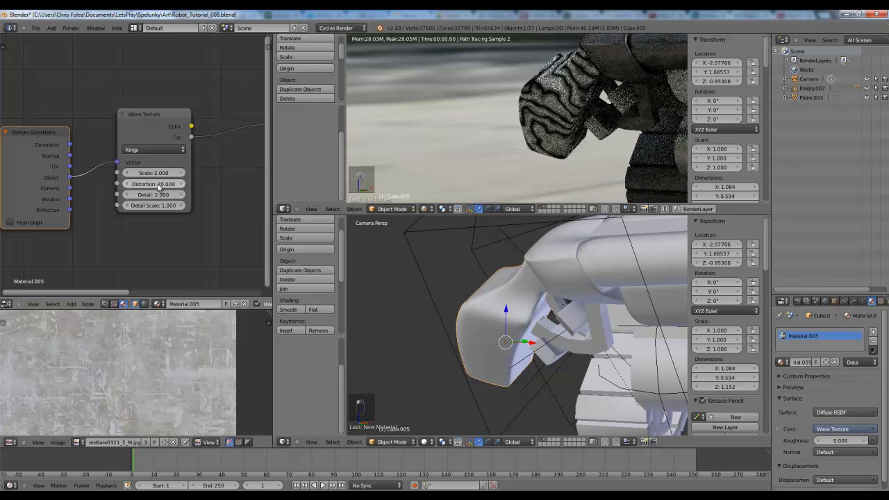
pyautogui.click(157, 184)
pyautogui.write('40')
pyautogui.press('Return')
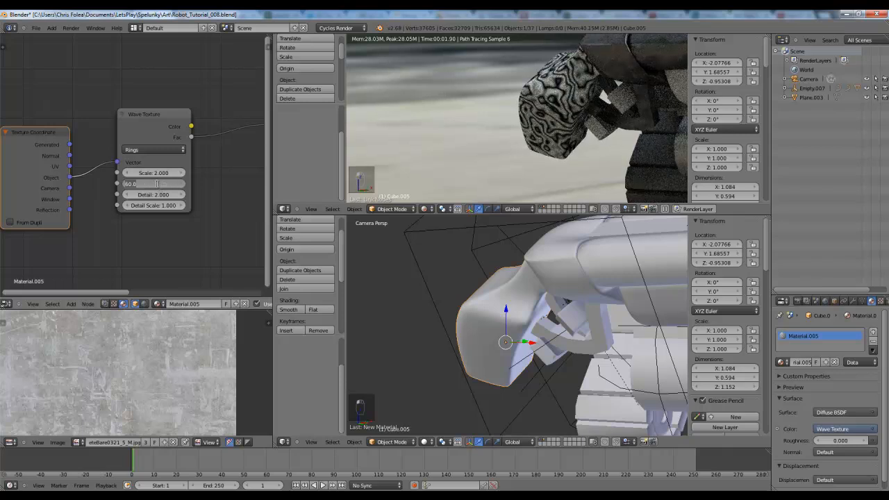
pyautogui.write('30')
pyautogui.press('Return')
pyautogui.click(157, 184)
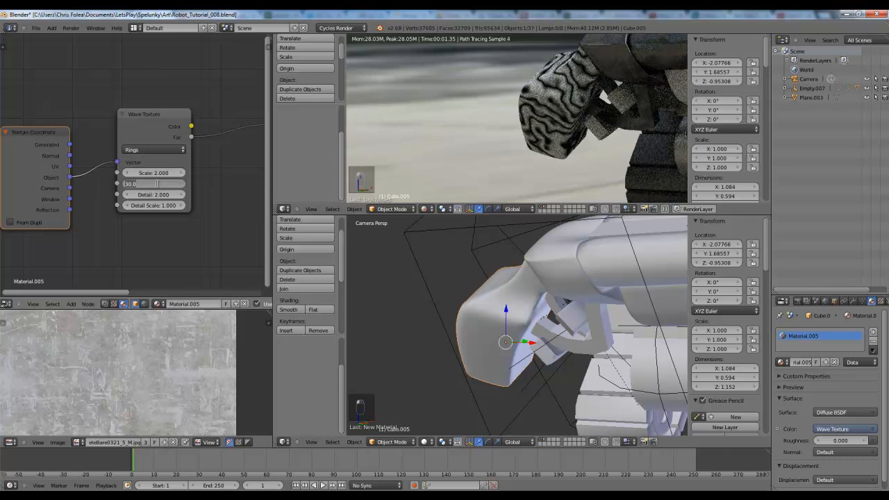
pyautogui.write('20')
pyautogui.press('Return')
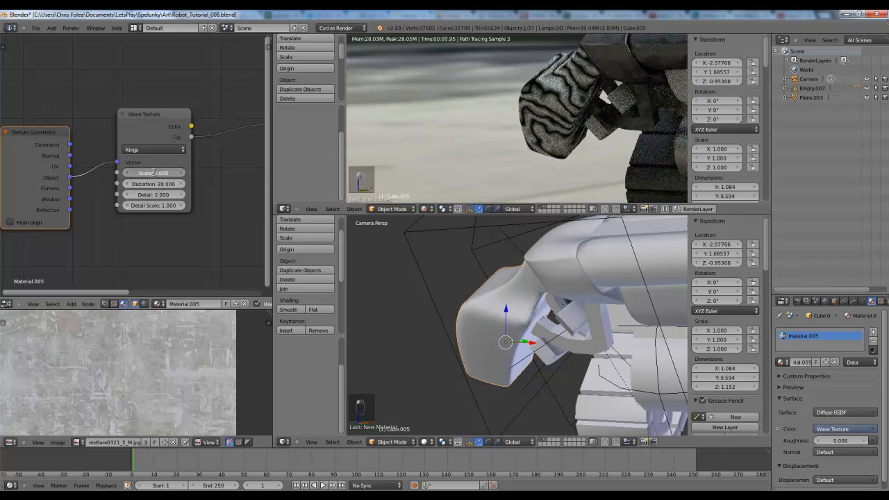
# - Set the Wave Texture's scale to 3 and spread out the nodes, leaving room before the Diffuse BSDF
pyautogui.write('3')
pyautogui.press('Return')
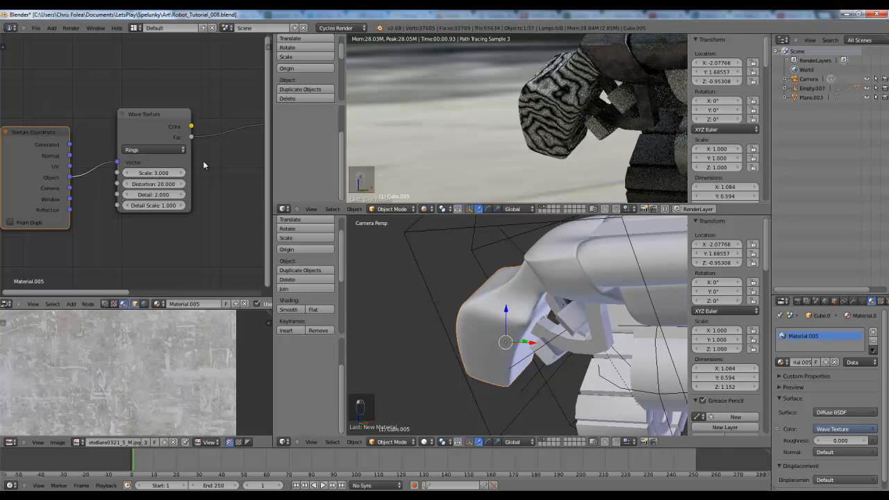
pyautogui.scroll(-1, 169, 190)
pyautogui.press('g')
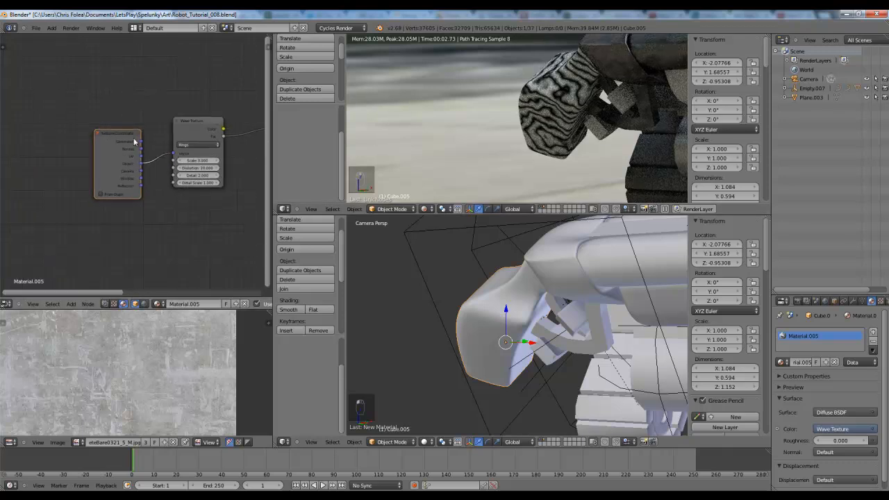
pyautogui.click(34, 121)
pyautogui.rightClick(203, 125)
pyautogui.press('g')
pyautogui.click(93, 120)
pyautogui.press('g')
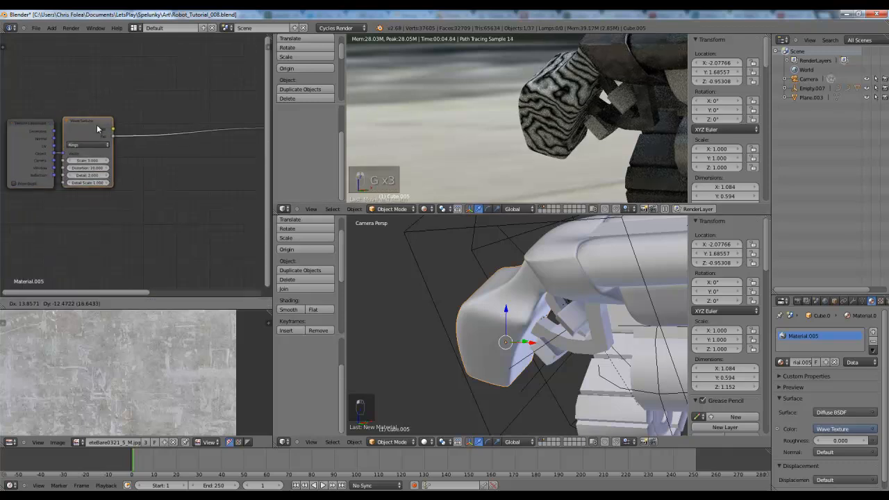
pyautogui.click(99, 130)
pyautogui.moveTo(192, 132); pyautogui.dragTo(154, 154, button='middle')
pyautogui.press('g')
pyautogui.click(213, 168)
# - Show the XBLA_Shotgun.png reference in the image editor and frame the gun's wooden grip
pyautogui.hotkey('shift', 'a')
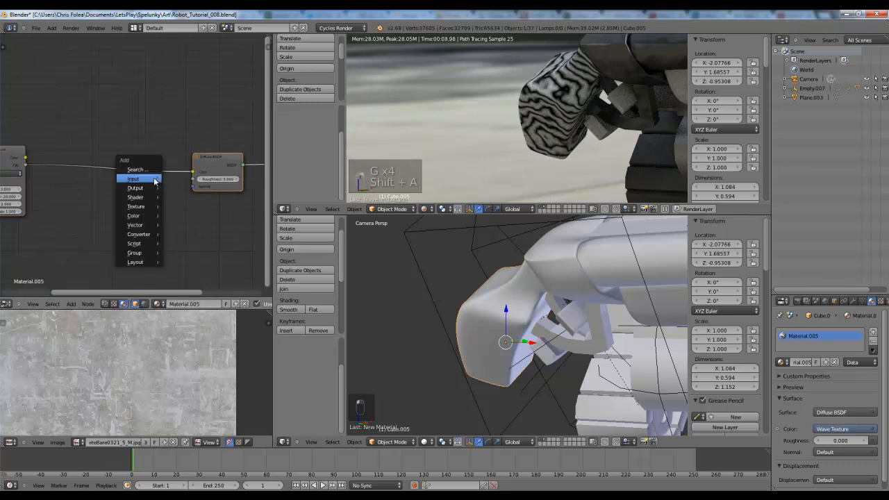
pyautogui.moveTo(149, 200)
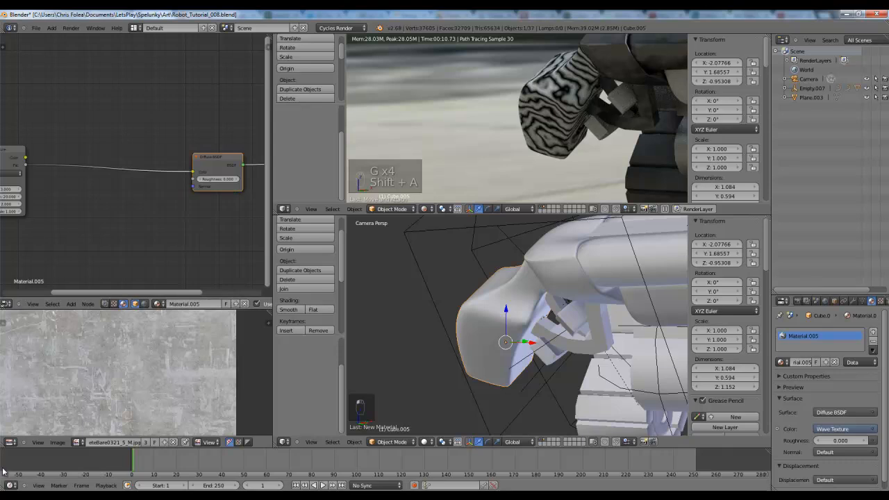
pyautogui.click(77, 441)
pyautogui.click(95, 391)
pyautogui.scroll(5, 157, 392)
pyautogui.scroll(-2, 82, 347)
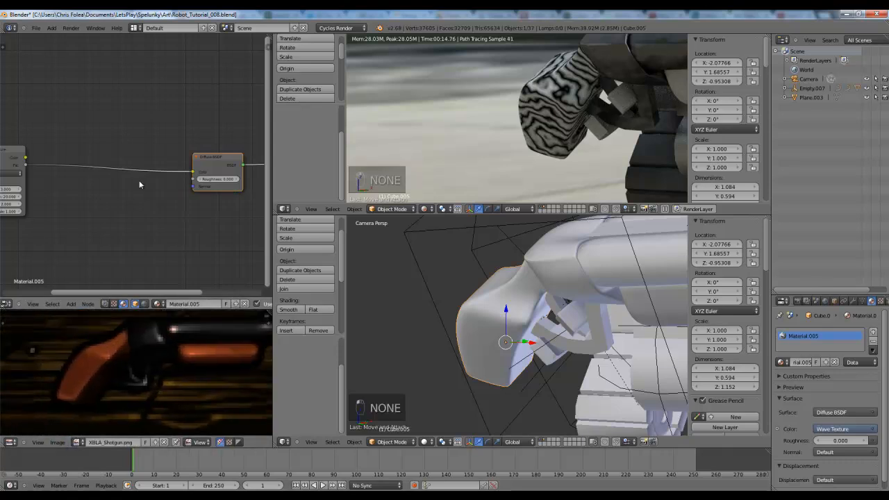
# - Insert a MixRGB node before the Diffuse BSDF color and feed the Wave Texture's Fac output into its Fac input
pyautogui.moveTo(139, 183); pyautogui.dragTo(159, 205, button='middle')
pyautogui.hotkey('shift', 'a')
pyautogui.moveTo(140, 241)
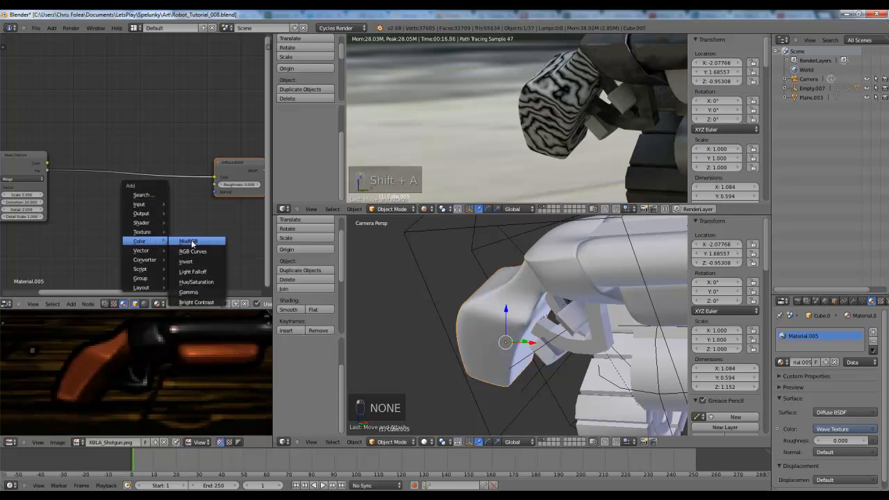
pyautogui.click(191, 241)
pyautogui.click(142, 198)
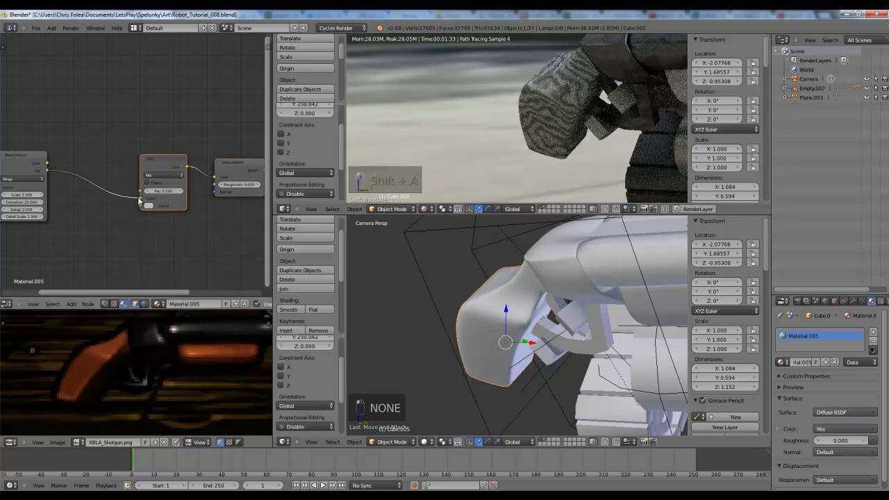
pyautogui.moveTo(138, 197); pyautogui.dragTo(136, 189)
# - Sample the Mix node's Color1 from the reference's orange wood and Color2 from its darker area
pyautogui.click(148, 200)
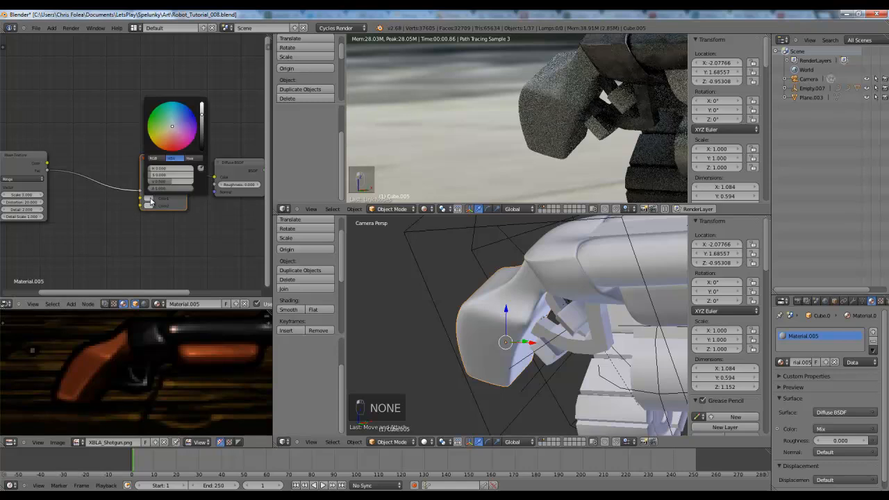
pyautogui.click(201, 166)
pyautogui.click(207, 348)
pyautogui.click(152, 207)
pyautogui.click(201, 175)
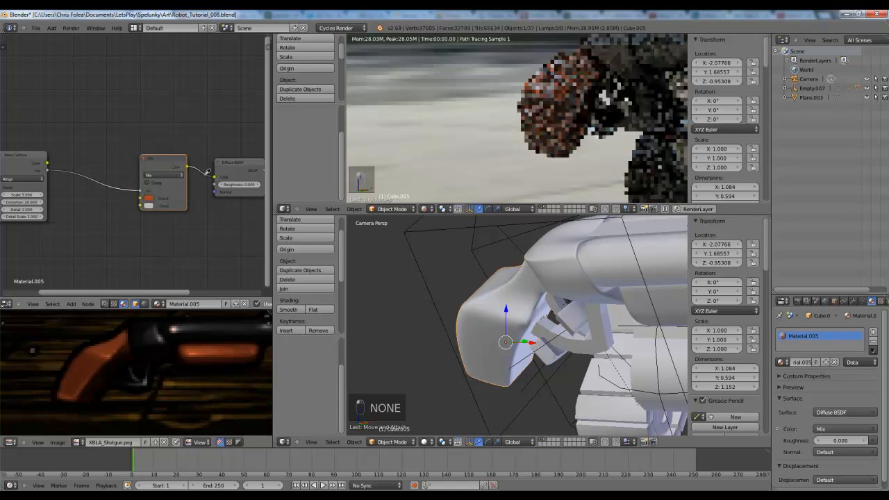
pyautogui.click(248, 356)
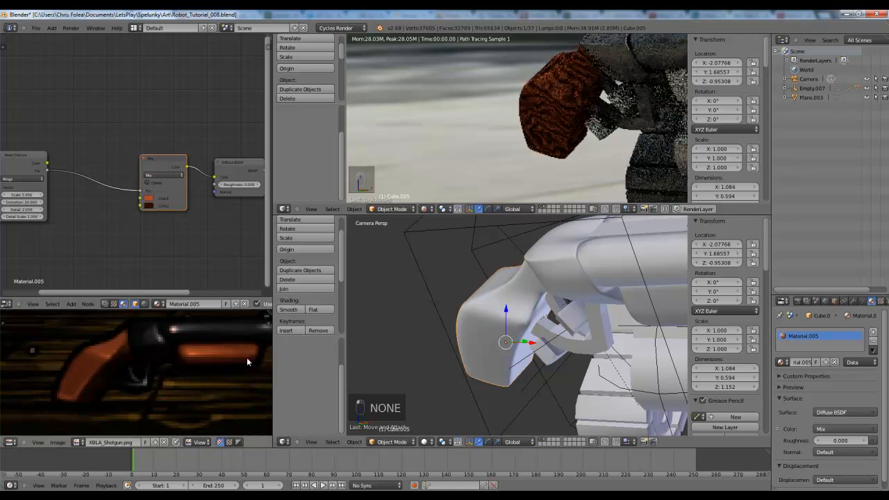
# - Brighten the Mix node's Color2 to a reddish brown with a value of about 0.168
pyautogui.scroll(1, 151, 208)
pyautogui.click(151, 210)
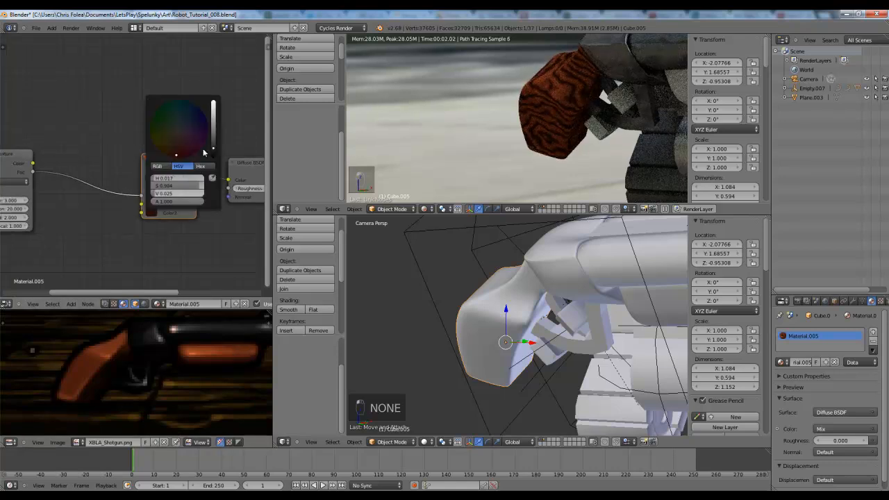
pyautogui.moveTo(215, 149); pyautogui.dragTo(214, 135)
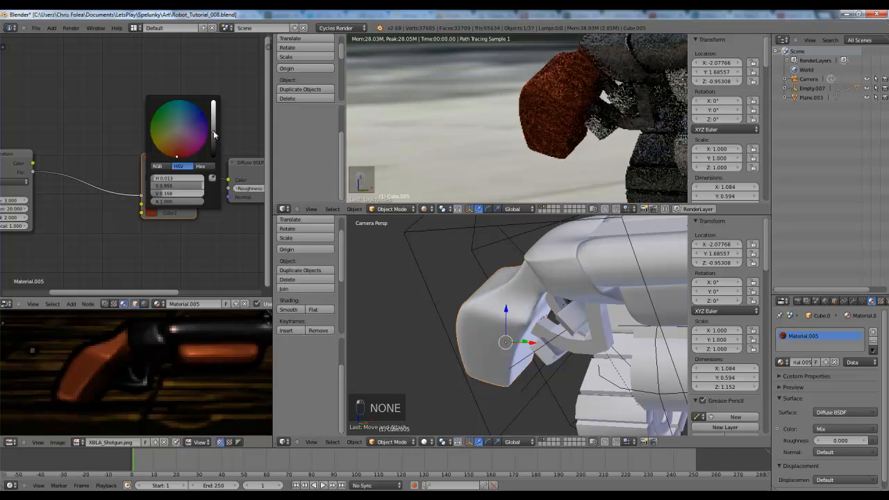
# - Duplicate the Wave Texture below the original and connect the Texture Coordinate's Object output to the copy's Vector input
pyautogui.scroll(-2, 113, 254)
pyautogui.scroll(-3, 167, 189)
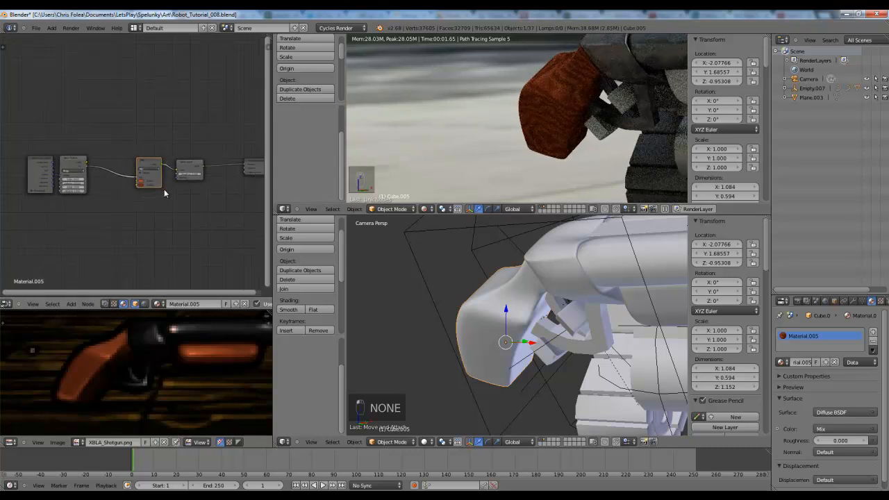
pyautogui.scroll(3, 198, 161)
pyautogui.press('g')
pyautogui.click(185, 182)
pyautogui.moveTo(150, 129); pyautogui.dragTo(169, 85, button='middle')
pyautogui.hotkey('shift', 'd')
pyautogui.click(155, 175)
pyautogui.rightClick(90, 105)
pyautogui.press('g')
pyautogui.click(29, 104)
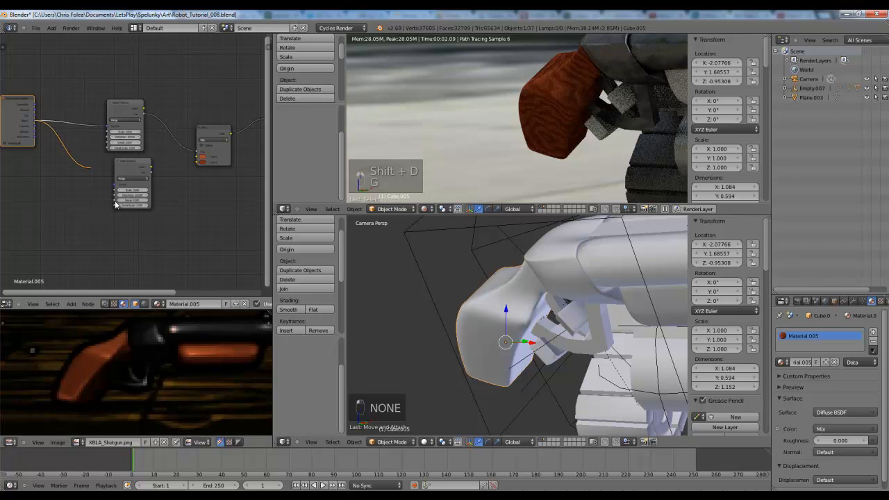
pyautogui.scroll(4, 132, 186)
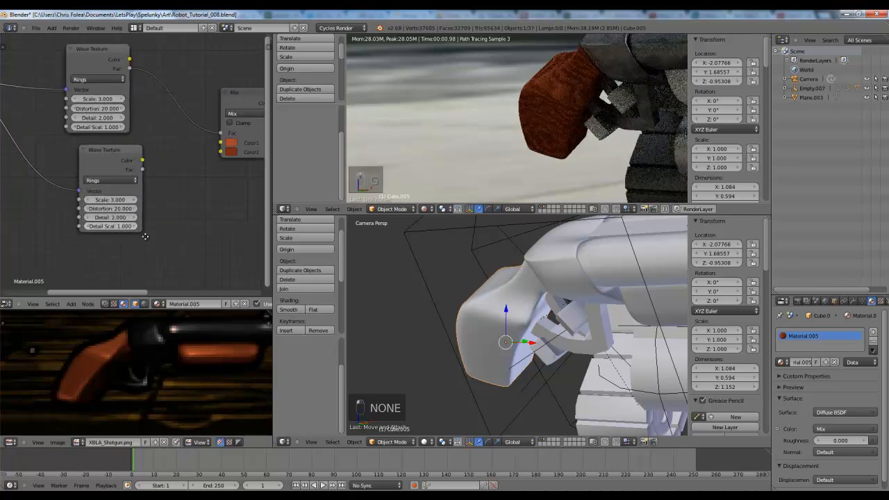
# - Insert a Mapping node between the Texture Coordinate and the second Wave Texture, moving the surrounding nodes apart
pyautogui.press('g')
pyautogui.click(143, 174)
pyautogui.hotkey('shift', 'a')
pyautogui.moveTo(87, 198)
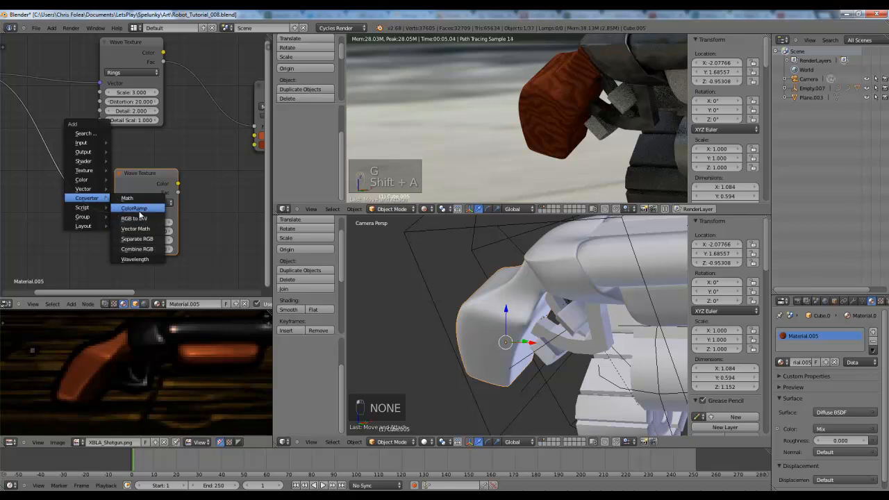
pyautogui.click(128, 197)
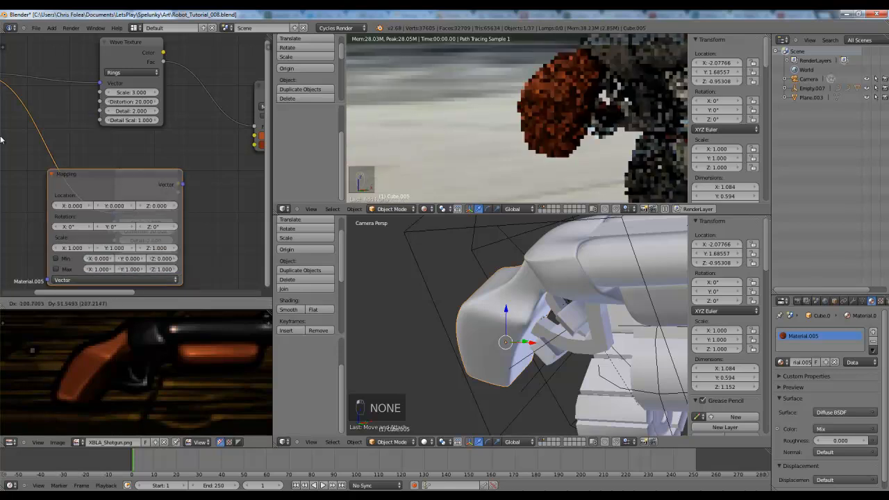
pyautogui.click(64, 141)
pyautogui.moveTo(64, 141); pyautogui.dragTo(188, 146, button='middle')
pyautogui.moveTo(188, 146); pyautogui.dragTo(136, 136)
pyautogui.moveTo(136, 135); pyautogui.dragTo(201, 158, button='middle')
pyautogui.scroll(-4, 144, 95)
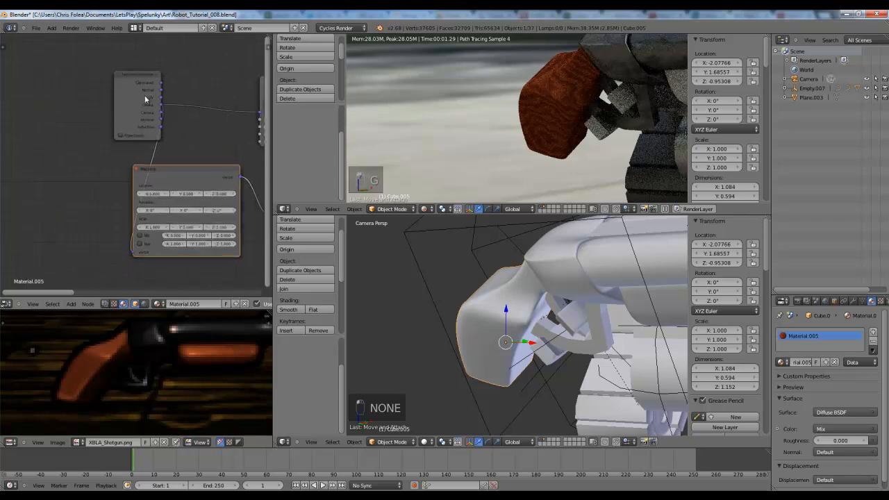
pyautogui.rightClick(132, 82)
pyautogui.press('g')
pyautogui.press('g')
pyautogui.click(65, 77)
# - Set the Mapping node's X location to 3
pyautogui.moveTo(211, 197); pyautogui.dragTo(81, 147, button='middle')
pyautogui.scroll(3, 81, 147)
pyautogui.moveTo(25, 155); pyautogui.dragTo(62, 168, button='middle')
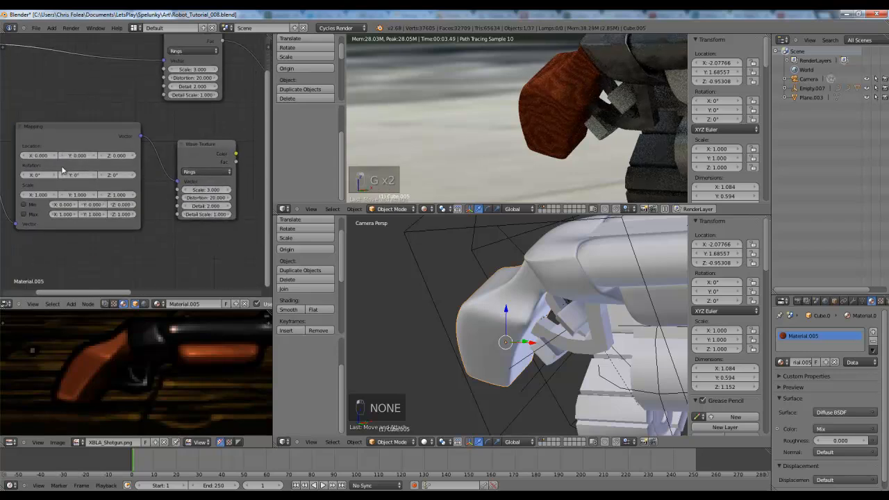
pyautogui.press('Return')
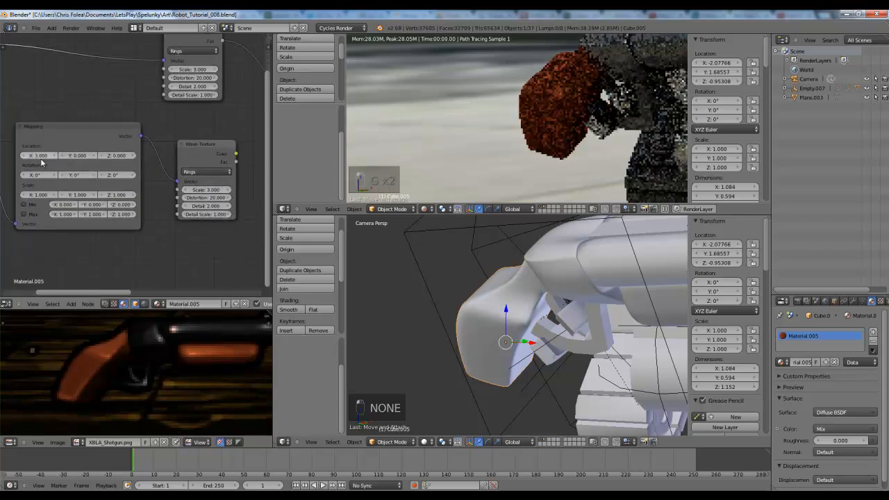
# - Duplicate the Mix node and insert the copy after the original, linked through its Color1 input
pyautogui.moveTo(211, 175); pyautogui.dragTo(117, 175, button='middle')
pyautogui.moveTo(253, 77); pyautogui.dragTo(202, 118, button='middle')
pyautogui.rightClick(169, 106)
pyautogui.press('g')
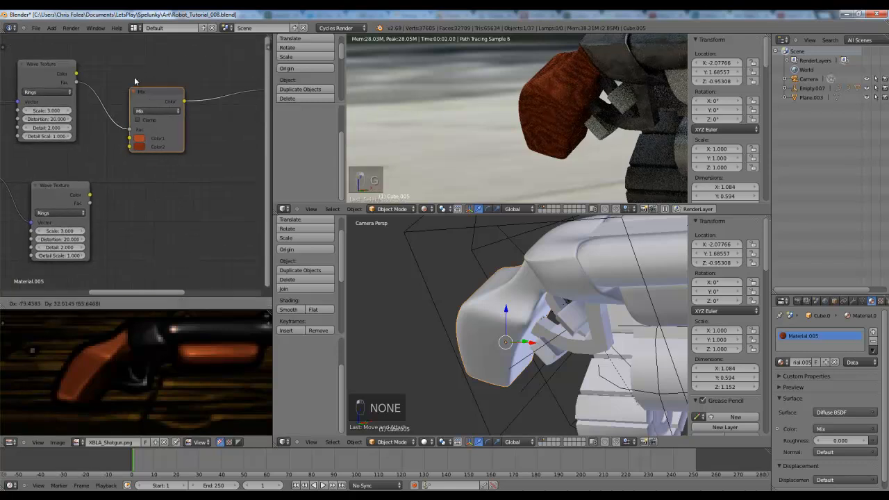
pyautogui.click(112, 75)
pyautogui.hotkey('shift', 'd')
pyautogui.click(244, 94)
pyautogui.press('g')
pyautogui.click(231, 105)
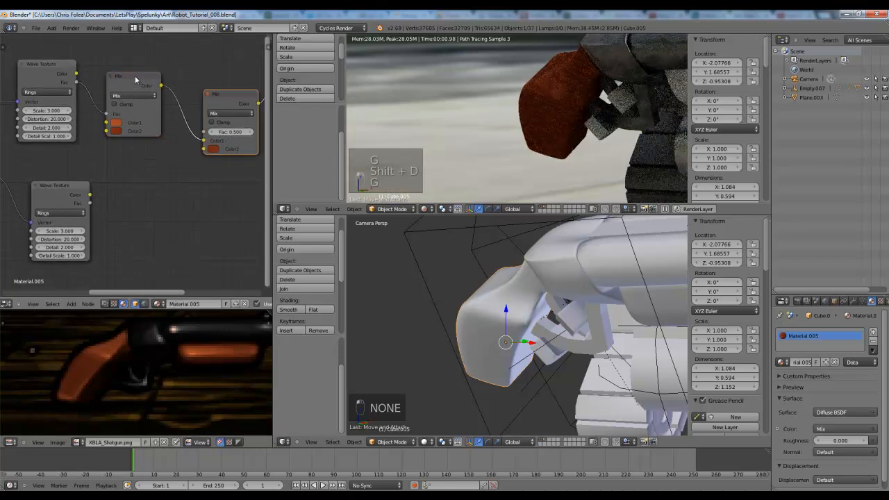
# - Copy the first Mix's orange Color1 into the second Mix's Color2 and turn it into a paler orange
pyautogui.click(213, 148)
pyautogui.hotkey('ctrl', 'c')
pyautogui.hotkey('ctrl', 'v')
pyautogui.click(214, 148)
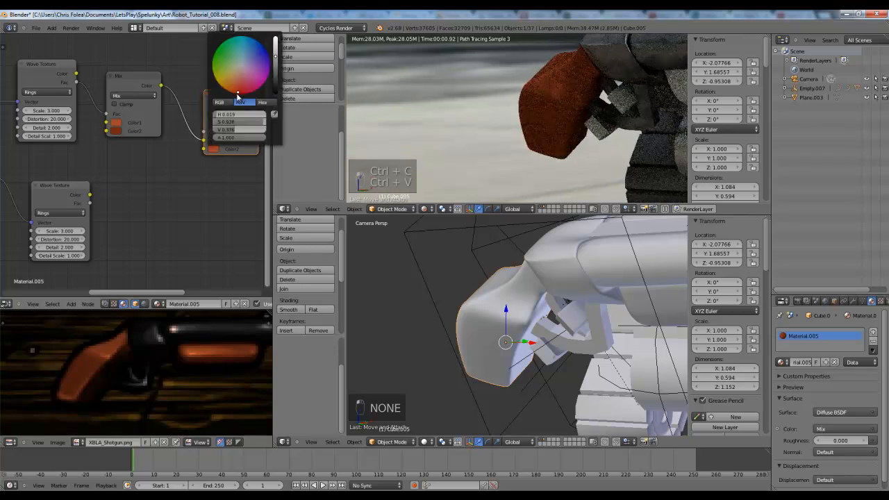
pyautogui.moveTo(149, 229); pyautogui.dragTo(165, 218, button='middle')
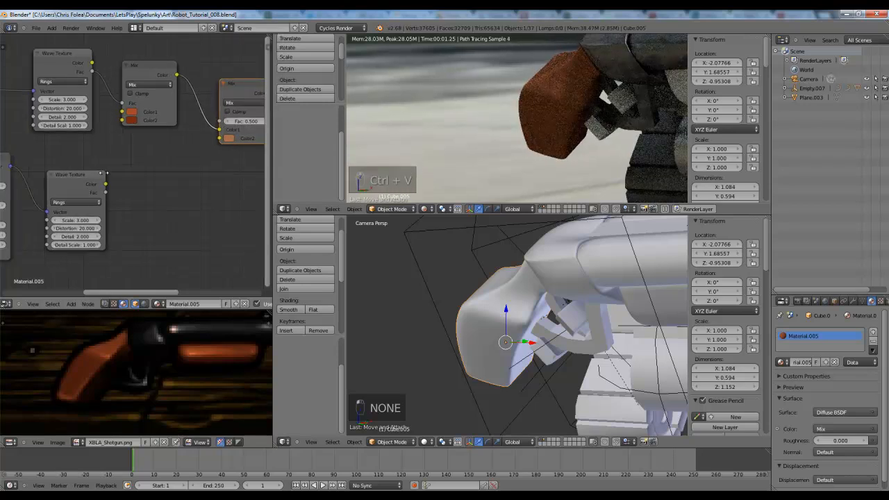
# - Connect the second Wave Texture's Fac output to the second Mix's Color2 and try other Mapping X locations, including 64.92
pyautogui.moveTo(217, 142); pyautogui.dragTo(219, 138)
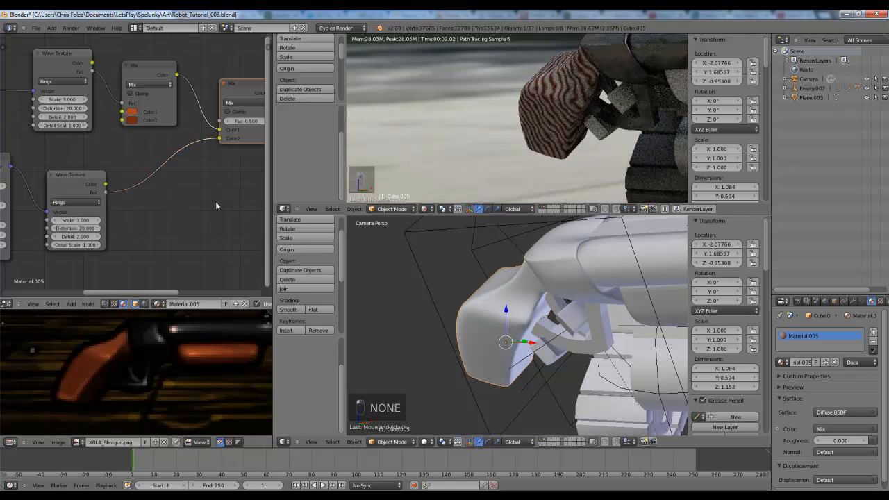
pyautogui.moveTo(118, 247); pyautogui.dragTo(227, 241, button='middle')
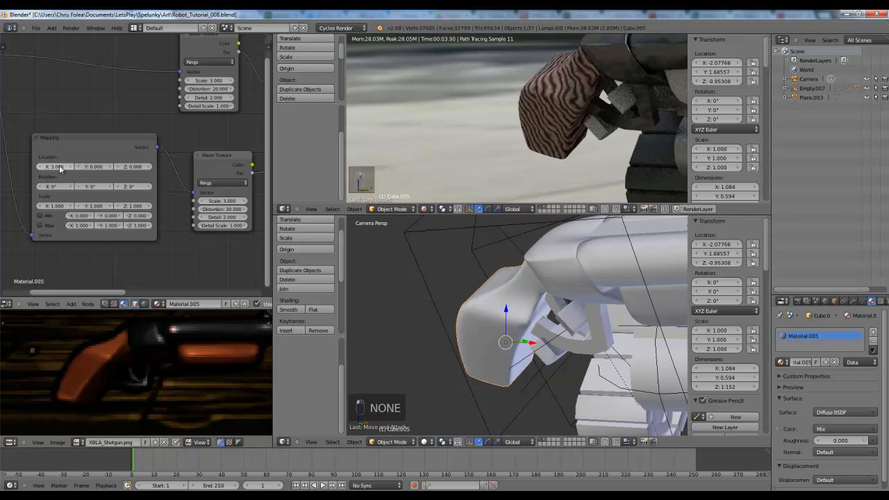
pyautogui.moveTo(72, 166); pyautogui.dragTo(139, 165)
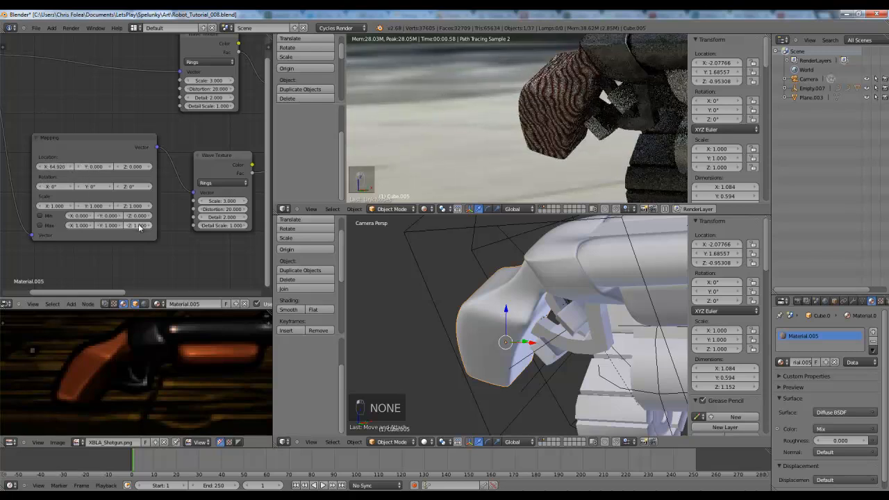
pyautogui.moveTo(57, 169); pyautogui.dragTo(50, 170)
# - Rearrange the second Wave Texture and second Mix, and reroute the wave's Fac link from Color2 to the Mix's Fac input
pyautogui.moveTo(220, 241); pyautogui.dragTo(84, 233, button='middle')
pyautogui.moveTo(162, 131); pyautogui.dragTo(169, 148, button='middle')
pyautogui.scroll(-1, 148, 202)
pyautogui.click(93, 167)
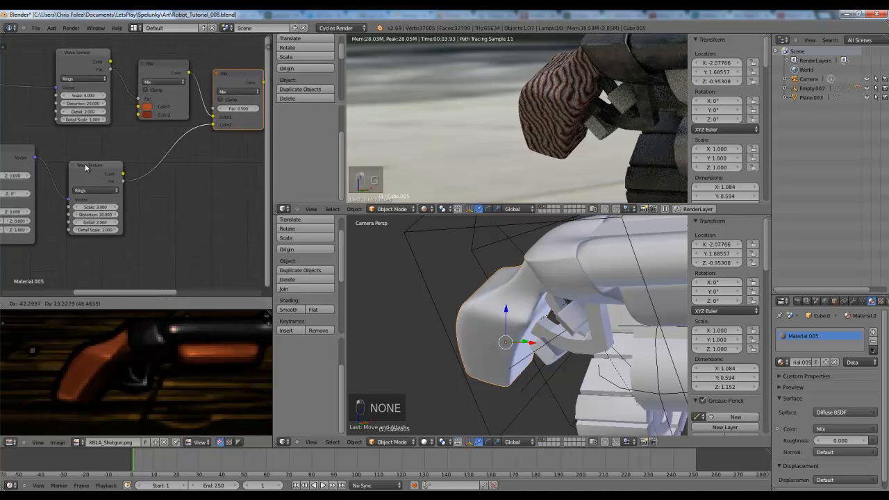
pyautogui.press('g')
pyautogui.click(71, 153)
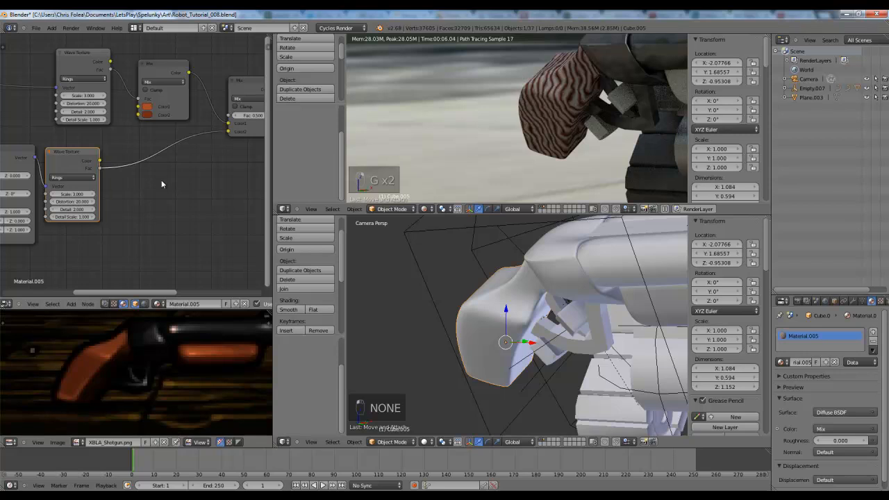
pyautogui.moveTo(238, 159); pyautogui.dragTo(195, 170, button='middle')
pyautogui.scroll(1, 194, 167)
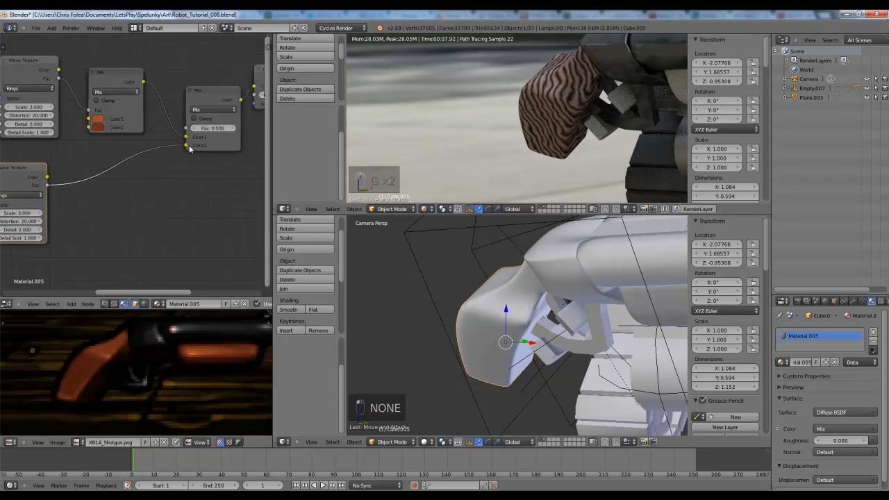
pyautogui.moveTo(189, 129); pyautogui.dragTo(188, 130)
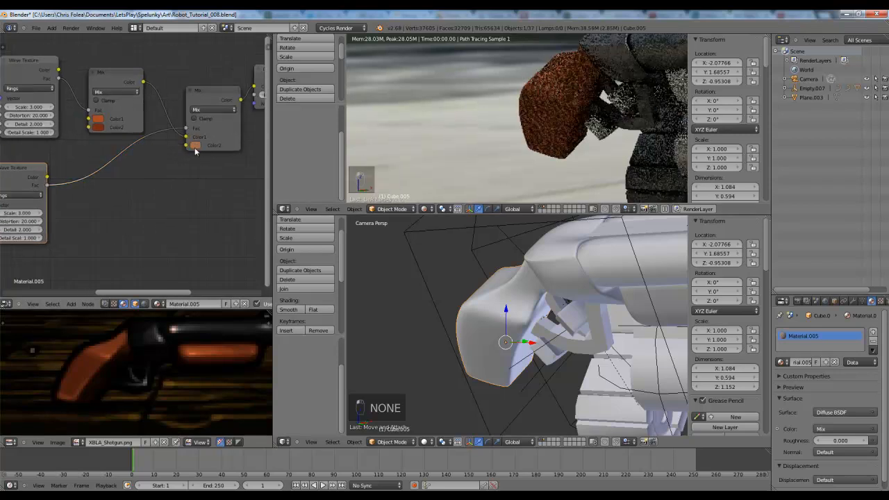
# - Add a ColorRamp node on the link between the second Wave Texture's Fac output and the second Mix
pyautogui.moveTo(134, 221); pyautogui.dragTo(182, 212, button='middle')
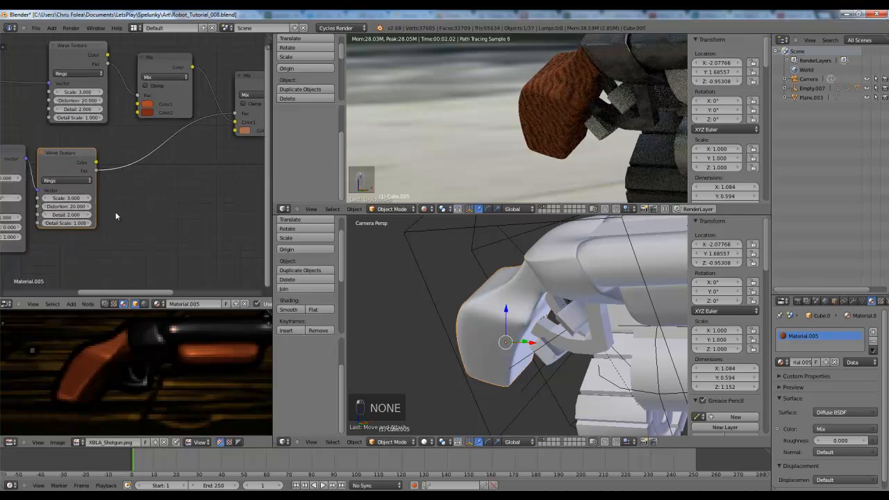
pyautogui.moveTo(31, 229); pyautogui.dragTo(71, 229, button='middle')
pyautogui.hotkey('shift', 'a')
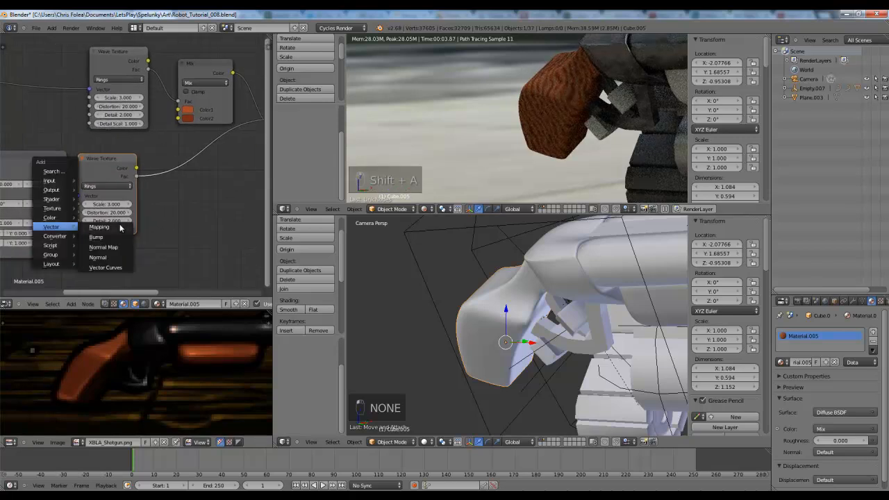
pyautogui.moveTo(75, 236)
pyautogui.click(108, 246)
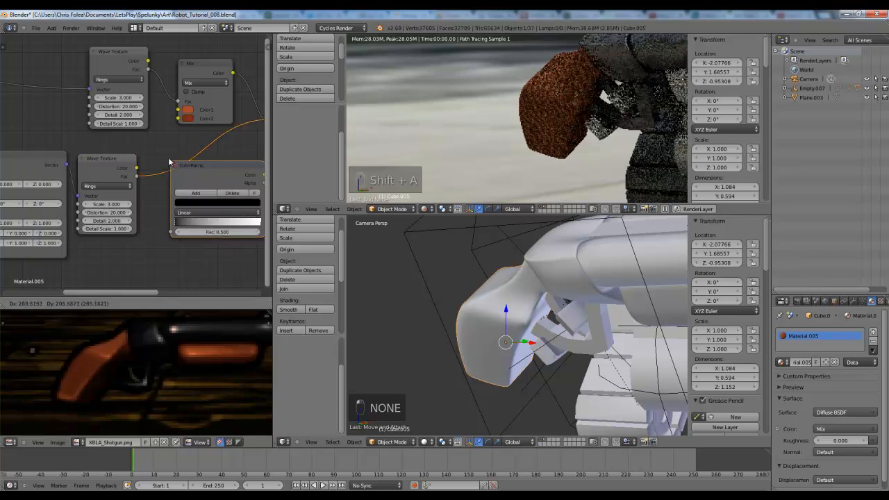
# - Darken the new ColorRamp's white stop to a light grey
pyautogui.click(240, 205)
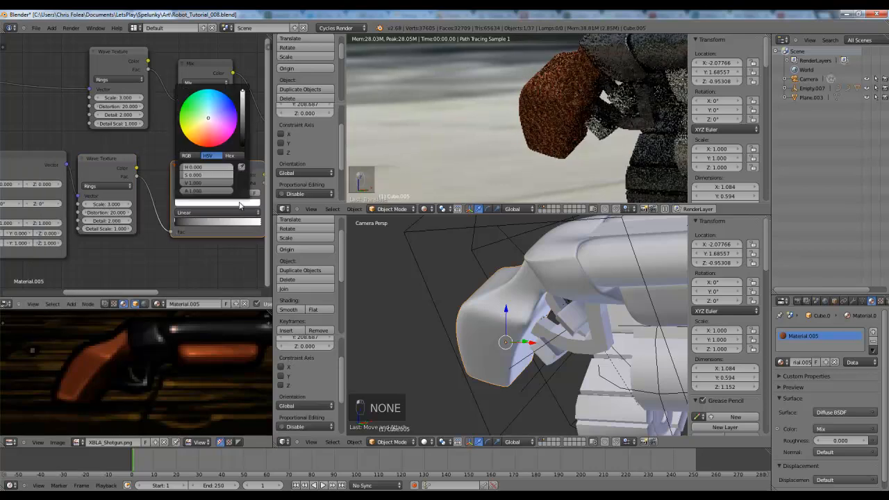
pyautogui.click(245, 104)
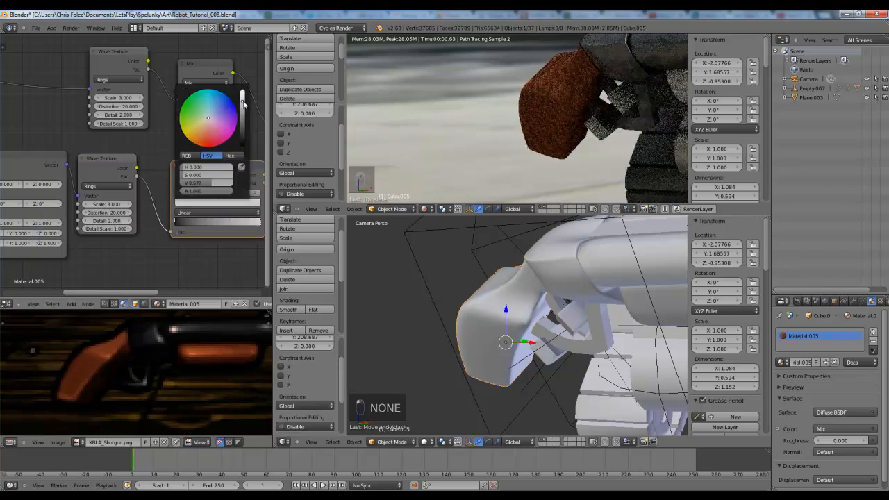
pyautogui.click(243, 107)
# - Set the second wave's Mapping X location to 20 as a trial, and settle on 1
pyautogui.moveTo(120, 248); pyautogui.dragTo(216, 243, button='middle')
pyautogui.scroll(2, 215, 242)
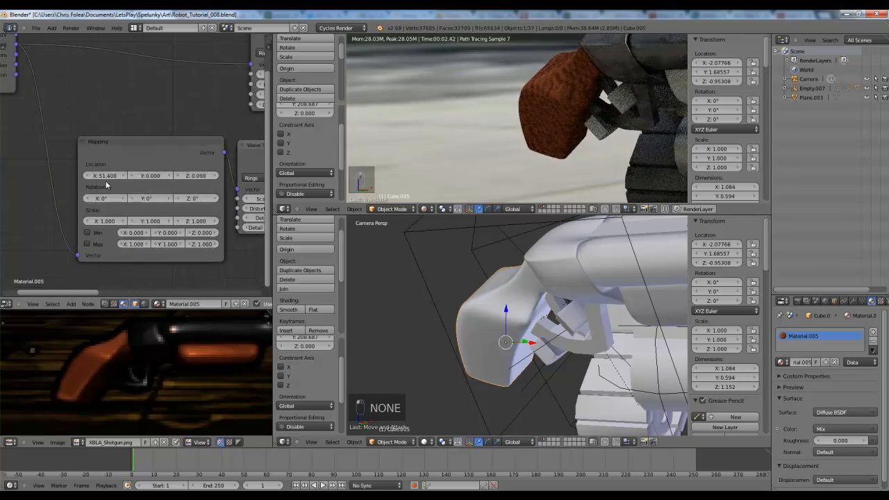
pyautogui.press('Return')
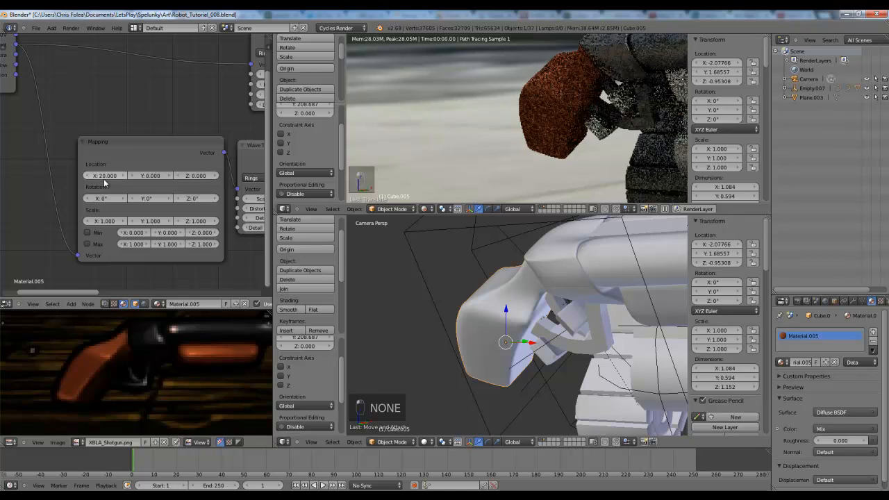
pyautogui.write('1')
pyautogui.press('Return')
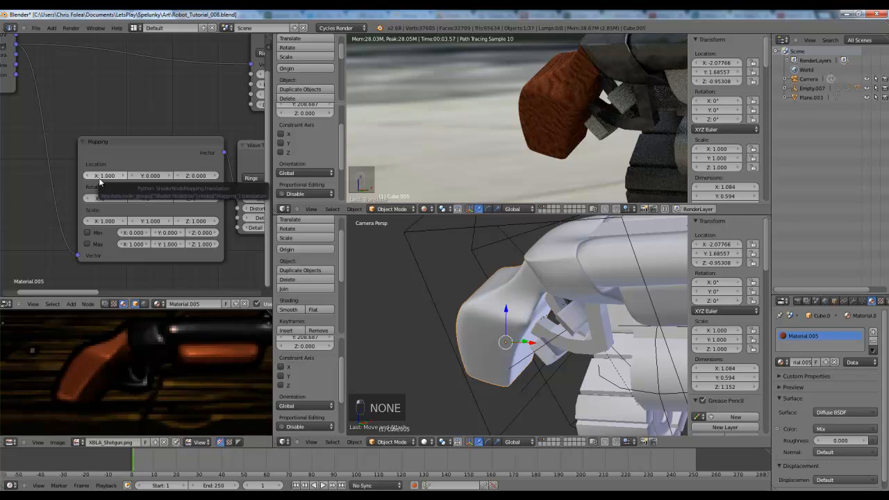
# - Spread out the node tree by moving the first Wave Texture, the Diffuse BSDF and the Material Output apart
pyautogui.moveTo(600, 93); pyautogui.dragTo(287, 143, button='middle')
pyautogui.scroll(-5, 138, 175)
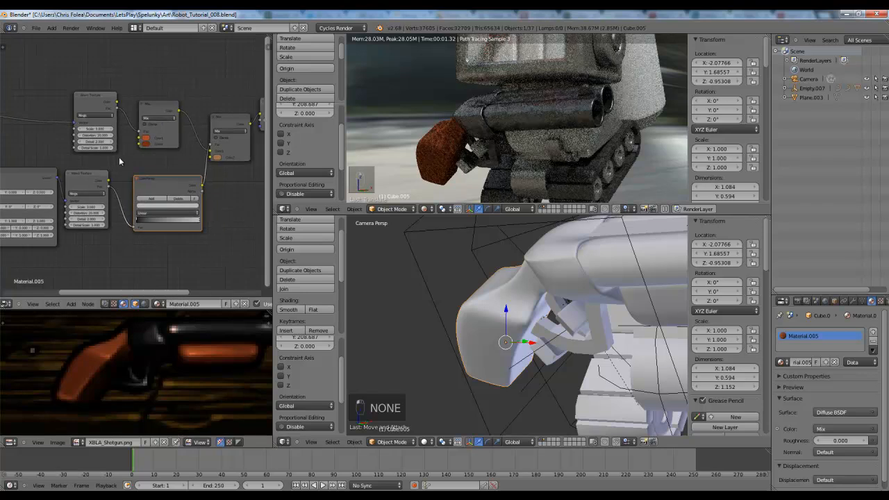
pyautogui.moveTo(178, 234); pyautogui.dragTo(222, 269, button='middle')
pyautogui.rightClick(129, 167)
pyautogui.press('g')
pyautogui.click(129, 123)
pyautogui.moveTo(264, 188); pyautogui.dragTo(168, 141, button='middle')
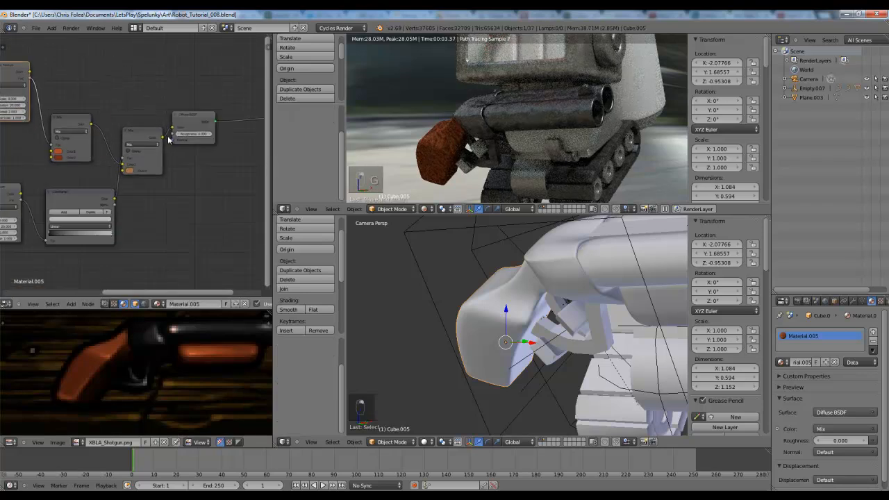
pyautogui.rightClick(205, 122)
pyautogui.press('g')
pyautogui.click(216, 142)
pyautogui.scroll(-3, 198, 145)
pyautogui.moveTo(258, 125); pyautogui.dragTo(247, 195, button='middle')
pyautogui.rightClick(216, 138)
pyautogui.press('g')
pyautogui.click(192, 77)
# - Link the first Wave Texture's Fac output to the Material Output's Displacement input
pyautogui.scroll(1, 71, 138)
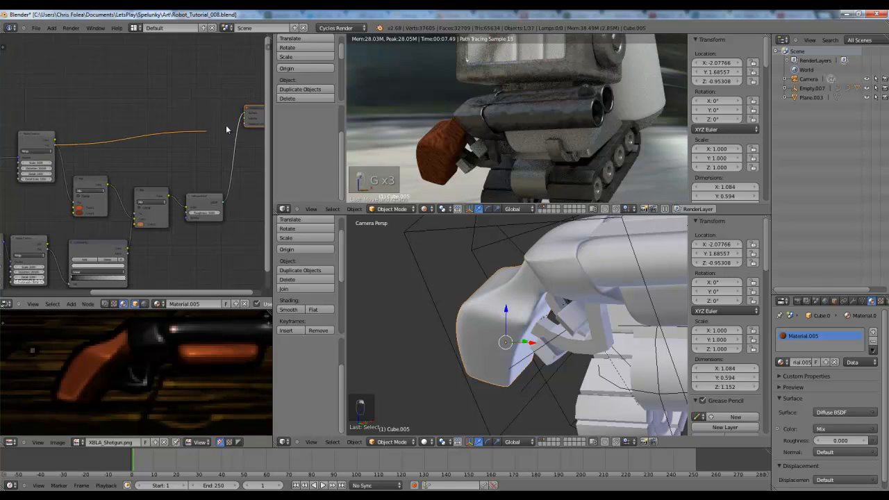
pyautogui.moveTo(244, 123); pyautogui.dragTo(244, 124)
pyautogui.keyDown('shift'); pyautogui.moveTo(469, 145); pyautogui.dragTo(568, 110, button='middle'); pyautogui.keyUp('shift')
pyautogui.scroll(3, 567, 111)
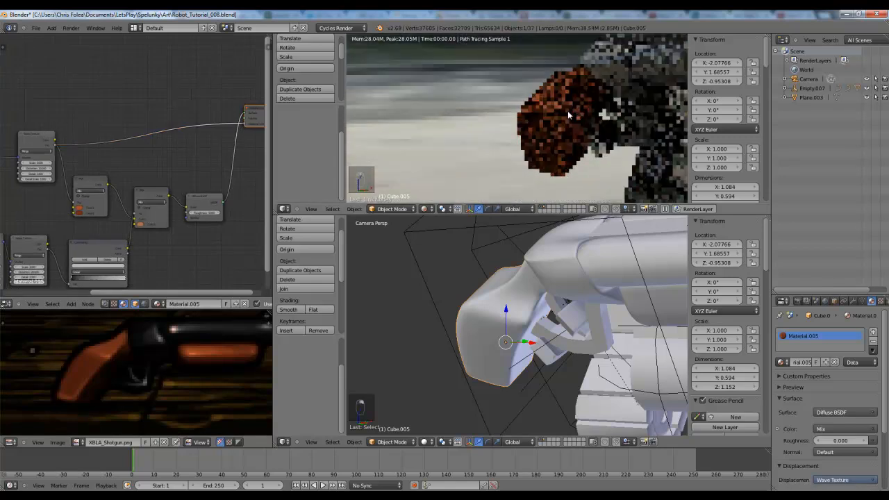
# - Move the Diffuse BSDF away from the second Mix and add a Mix Shader node
pyautogui.moveTo(147, 225); pyautogui.dragTo(78, 186, button='middle')
pyautogui.press('g')
pyautogui.click(188, 173)
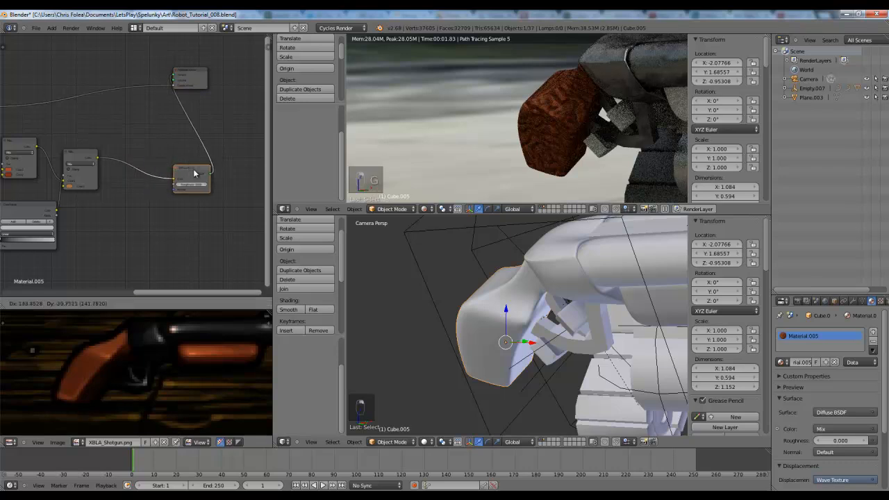
pyautogui.scroll(2, 155, 205)
pyautogui.hotkey('shift', 'a')
pyautogui.moveTo(141, 217)
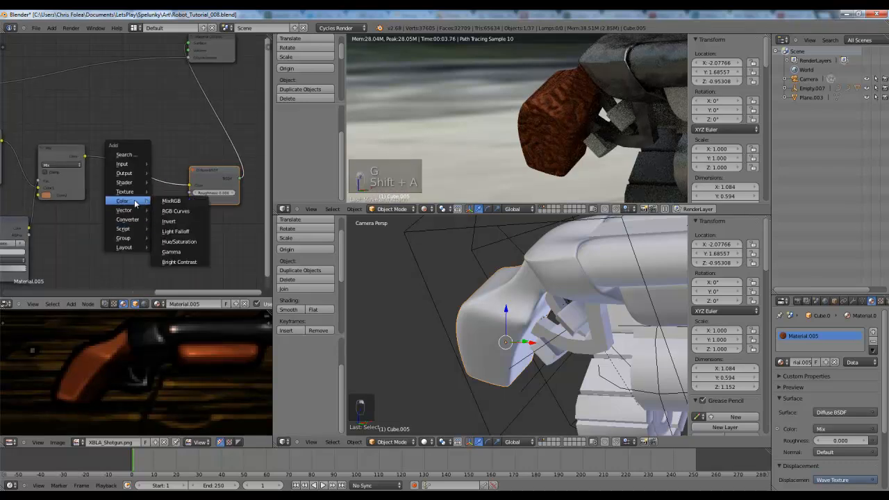
pyautogui.moveTo(137, 184)
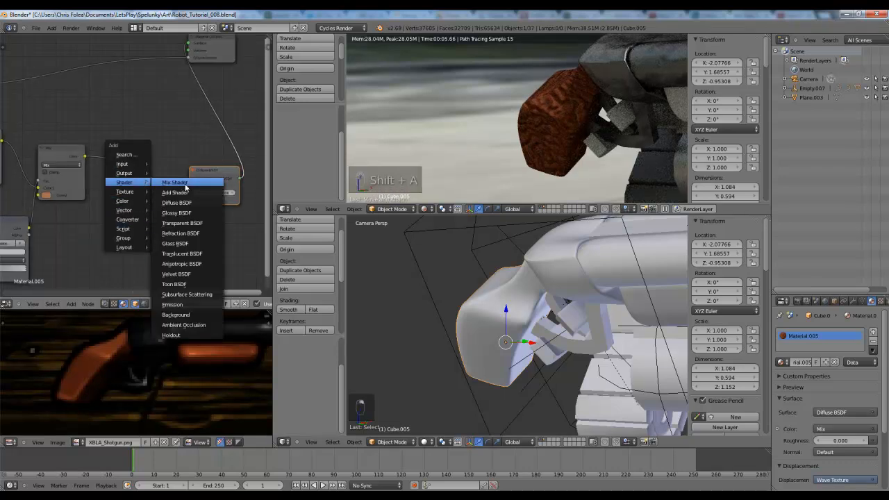
pyautogui.click(185, 186)
pyautogui.click(214, 99)
# - Place the Diffuse BSDF beside the second Mix and insert the Mix Shader between it and the Material Output
pyautogui.rightClick(203, 178)
pyautogui.press('g')
pyautogui.click(114, 155)
pyautogui.rightClick(243, 104)
pyautogui.press('g')
pyautogui.click(202, 211)
# - Add a Glossy BSDF below the Diffuse BSDF and link it to the Mix Shader's second Shader input
pyautogui.hotkey('shift', 'a')
pyautogui.moveTo(159, 213)
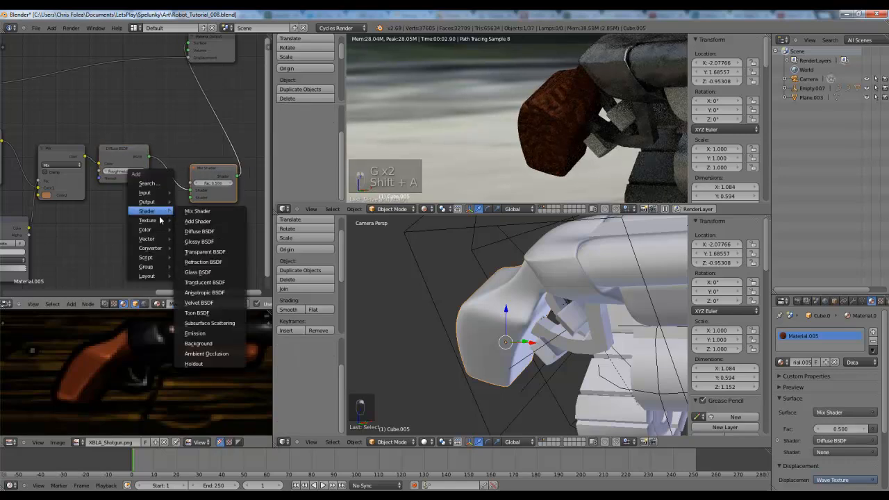
pyautogui.click(200, 241)
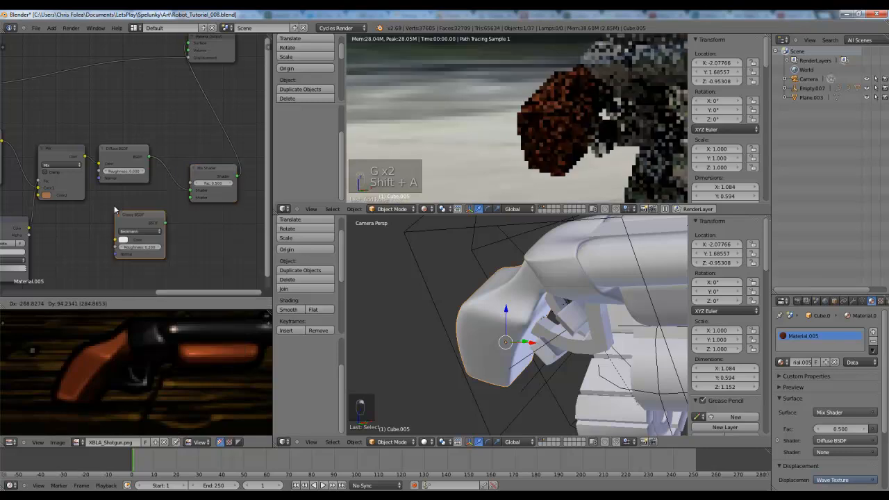
pyautogui.click(192, 201)
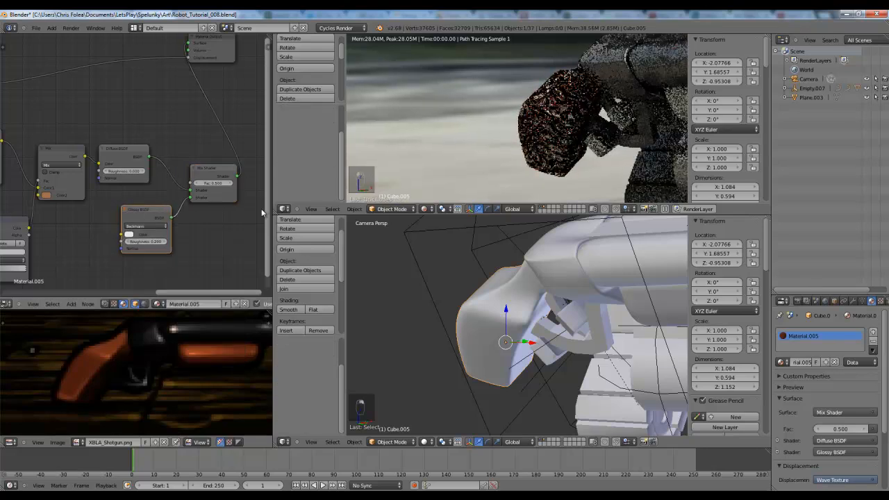
# - Try a Mix Shader Fac of 0.2, lower it to 0.1, and set the Glossy BSDF's roughness to 0.3
pyautogui.scroll(1, 243, 221)
pyautogui.scroll(1, 241, 200)
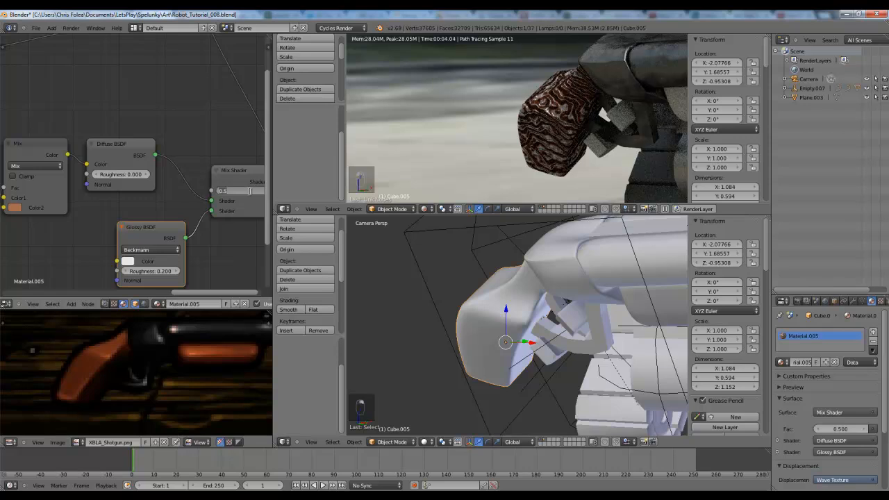
pyautogui.write('.2')
pyautogui.press('Return')
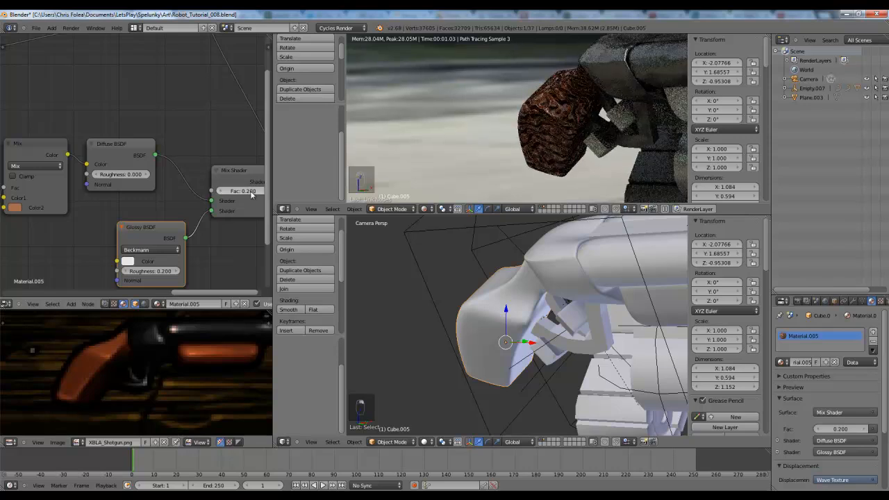
pyautogui.press('Return')
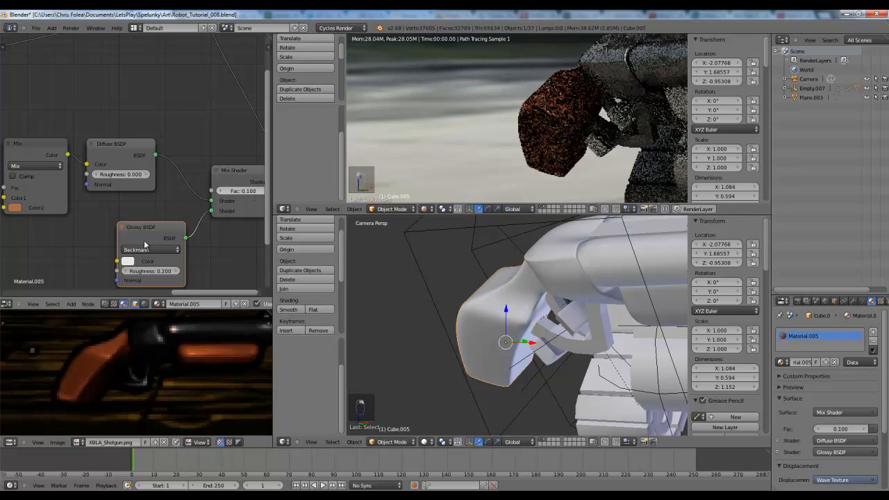
pyautogui.click(152, 271)
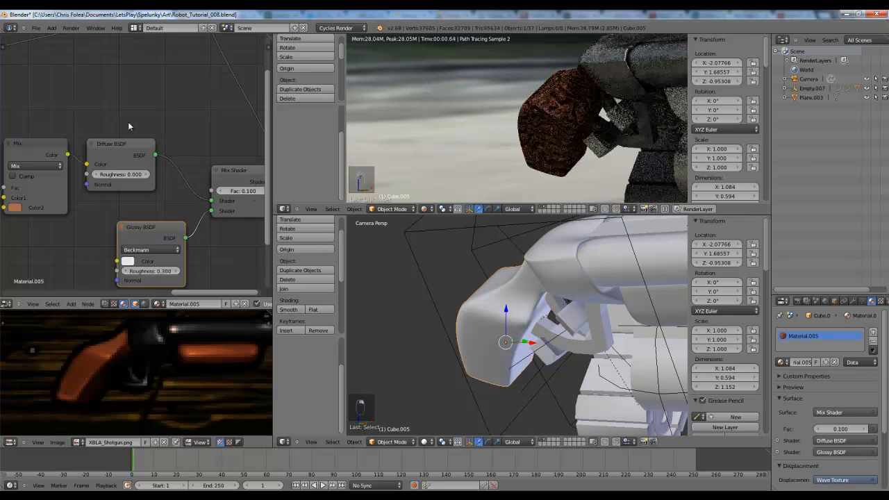
# - Insert a ColorRamp node on the displacement link between the first Wave Texture and the Material Output
pyautogui.moveTo(92, 138); pyautogui.dragTo(198, 251, button='middle')
pyautogui.moveTo(62, 190); pyautogui.dragTo(139, 200, button='middle')
pyautogui.hotkey('shift', 'a')
pyautogui.moveTo(139, 200)
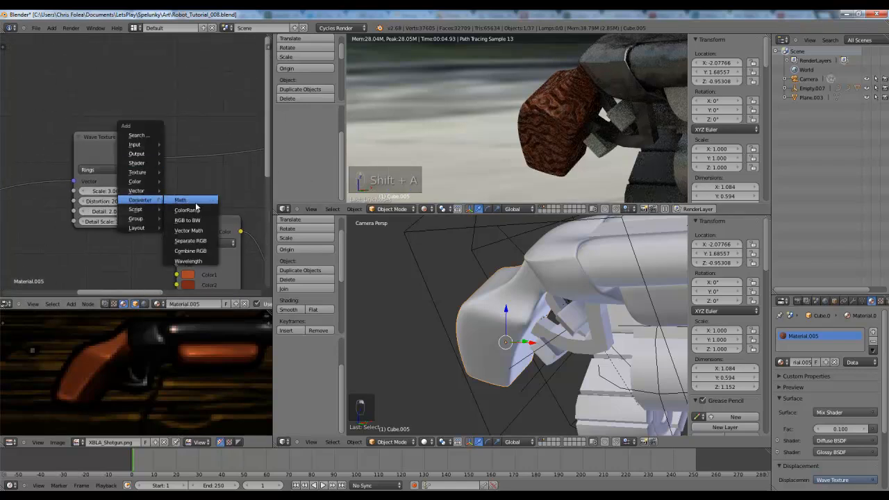
pyautogui.click(199, 212)
pyautogui.click(187, 79)
# - Darken the displacement ColorRamp's white stop to a value of 0.069
pyautogui.moveTo(187, 79); pyautogui.dragTo(101, 84, button='middle')
pyautogui.scroll(2, 139, 111)
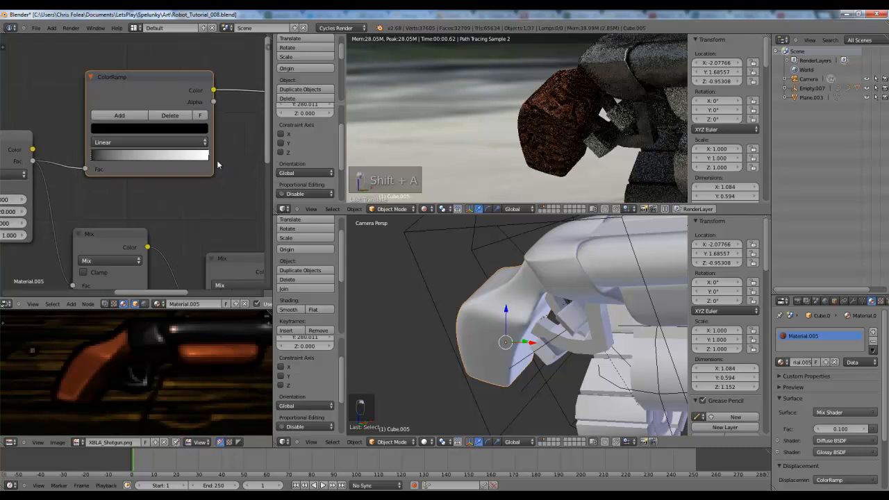
pyautogui.click(206, 159)
pyautogui.click(182, 129)
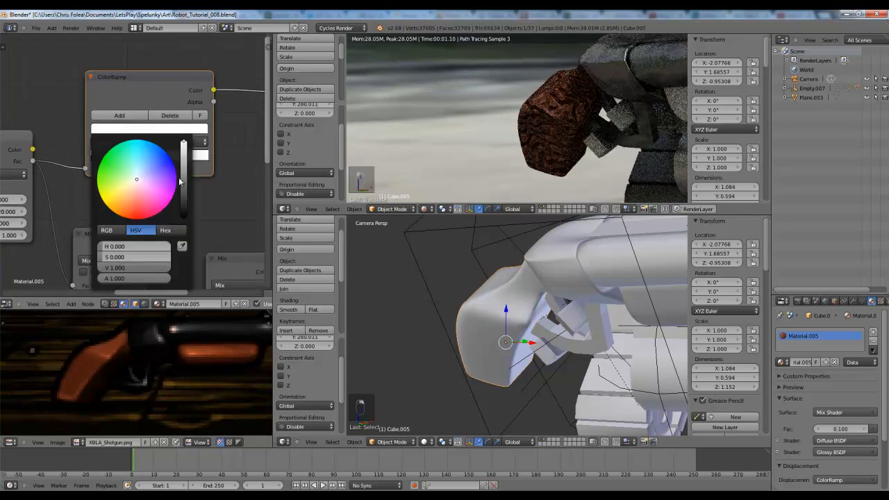
pyautogui.moveTo(185, 178); pyautogui.dragTo(182, 200)
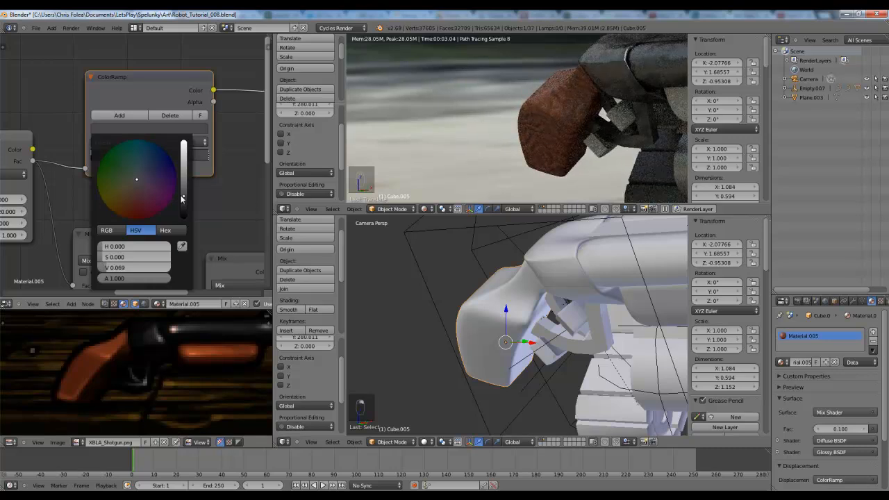
# - Select the shotgun's fore-end under the barrels and assign the existing Material.005 to it
pyautogui.scroll(-2, 498, 127)
pyautogui.moveTo(476, 143); pyautogui.dragTo(589, 134, button='middle')
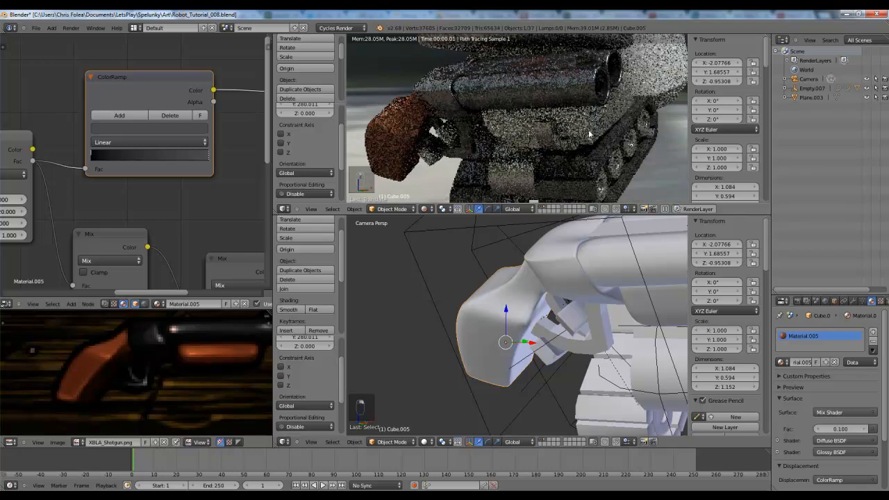
pyautogui.rightClick(584, 119)
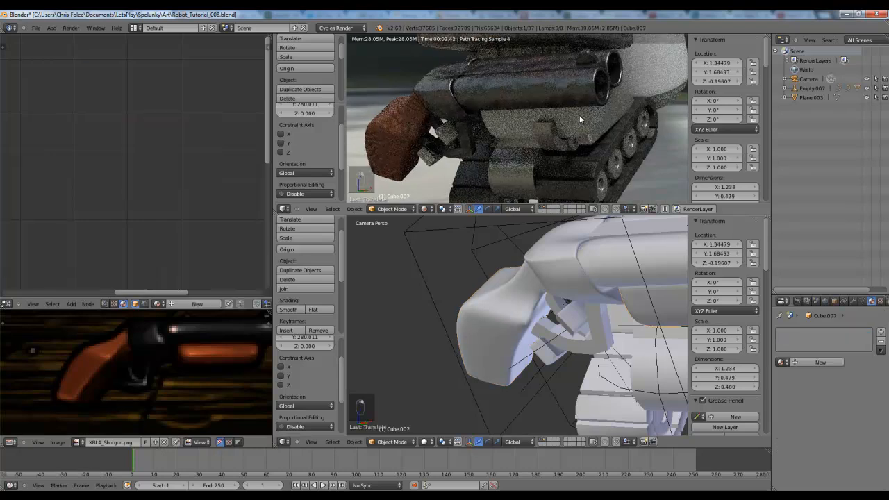
pyautogui.click(782, 362)
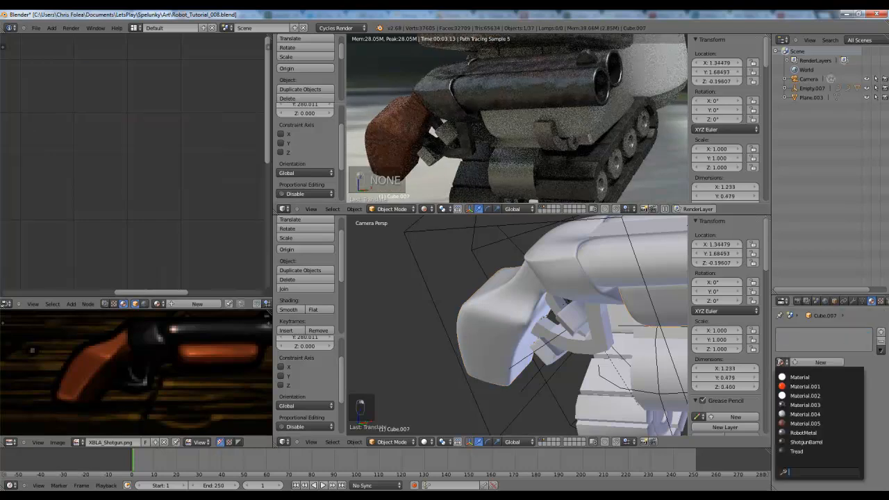
pyautogui.click(805, 423)
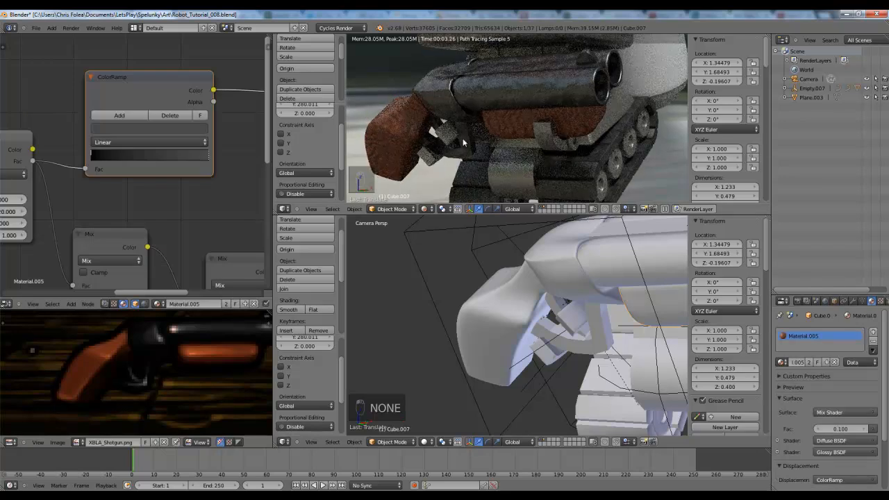
# - Save the file over the existing Robot_Tutorial_008.blend
pyautogui.scroll(-4, 518, 139)
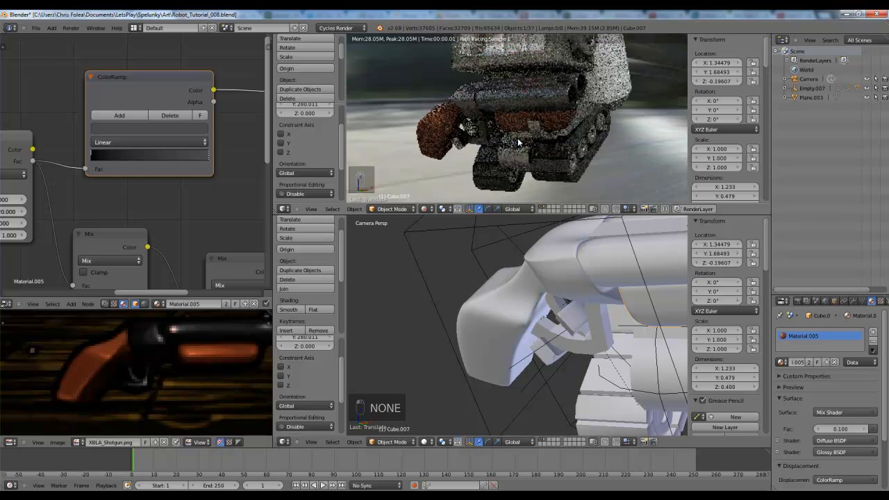
pyautogui.scroll(-4, 521, 143)
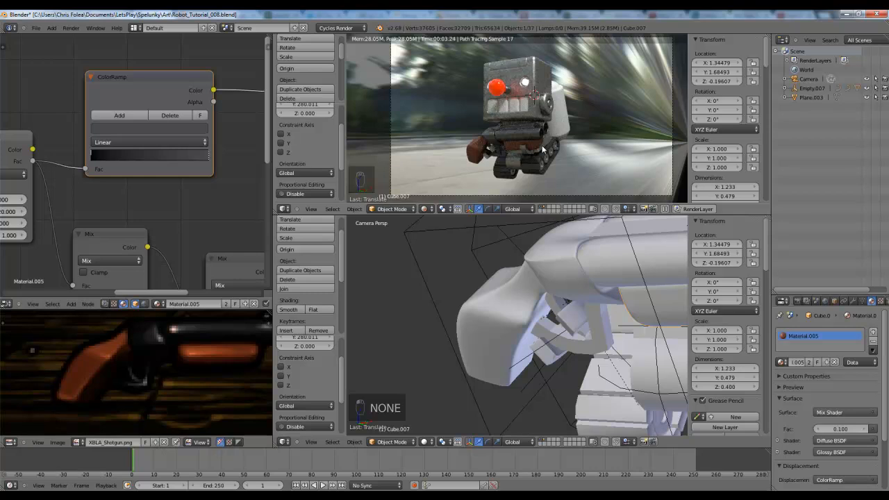
pyautogui.hotkey('ctrl', 's')
pyautogui.click(542, 148)
# - Select the large cylinder on the robot's back, leave the camera view in the lower viewport, and create a new material for it
pyautogui.rightClick(563, 119)
pyautogui.moveTo(562, 118); pyautogui.dragTo(492, 180, button='middle')
pyautogui.scroll(4, 517, 153)
pyautogui.press('KP_0')
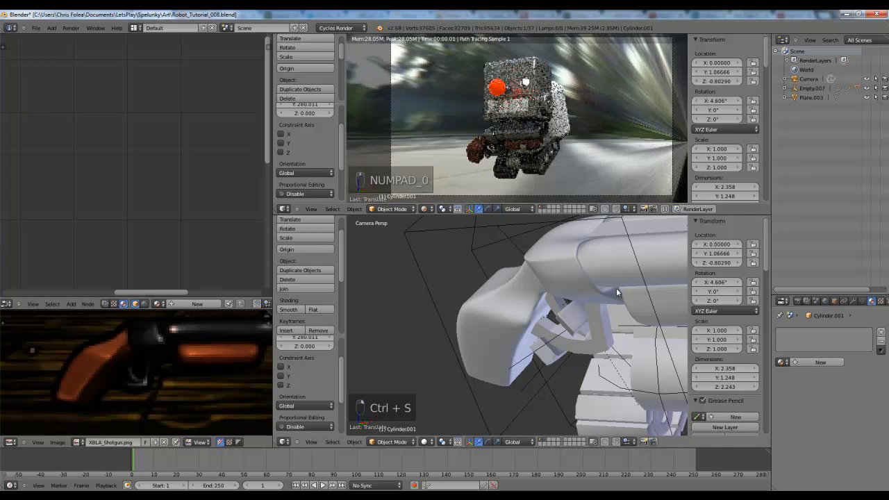
pyautogui.press('KP_0')
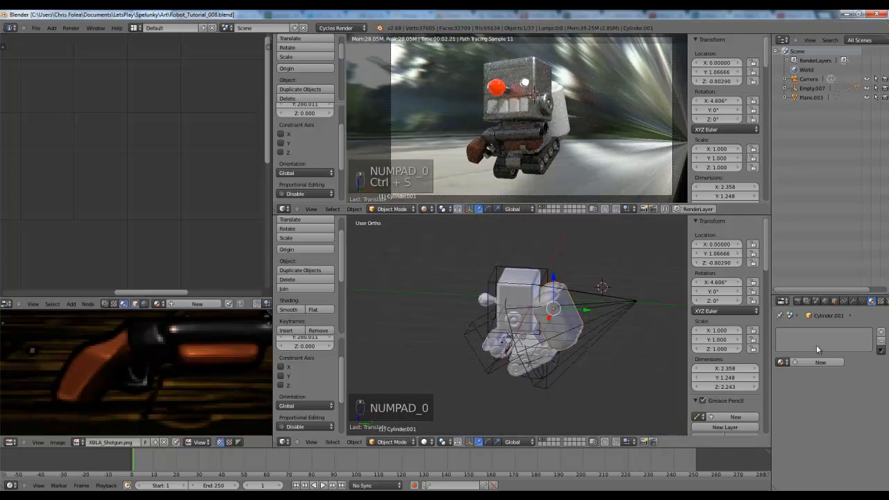
pyautogui.click(820, 362)
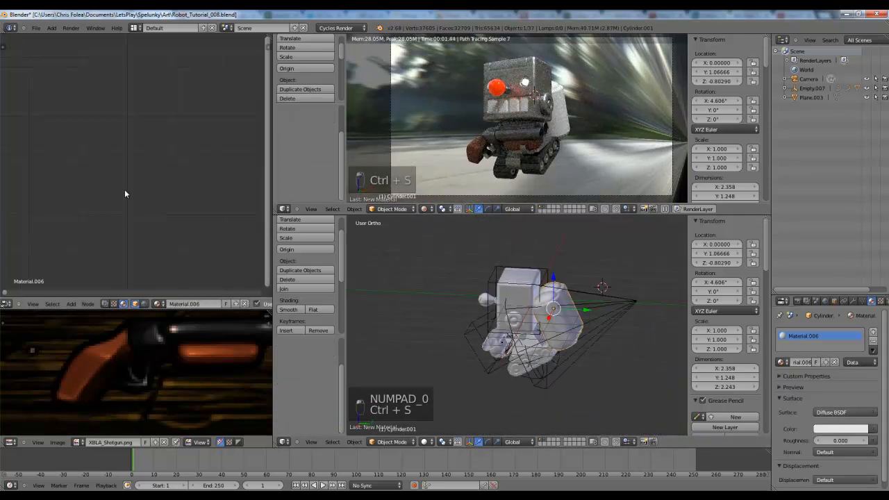
# - Move the Diffuse BSDF node of the cylinder's material well away from the Material Output to make room for more nodes
pyautogui.scroll(-3, 143, 153)
pyautogui.moveTo(153, 175); pyautogui.dragTo(172, 149, button='middle')
pyautogui.scroll(3, 163, 157)
pyautogui.rightClick(152, 162)
pyautogui.press('g')
pyautogui.click(48, 141)
# - Add a Mix Shader node on the link between the Diffuse BSDF and the Material Output
pyautogui.hotkey('shift', 'a')
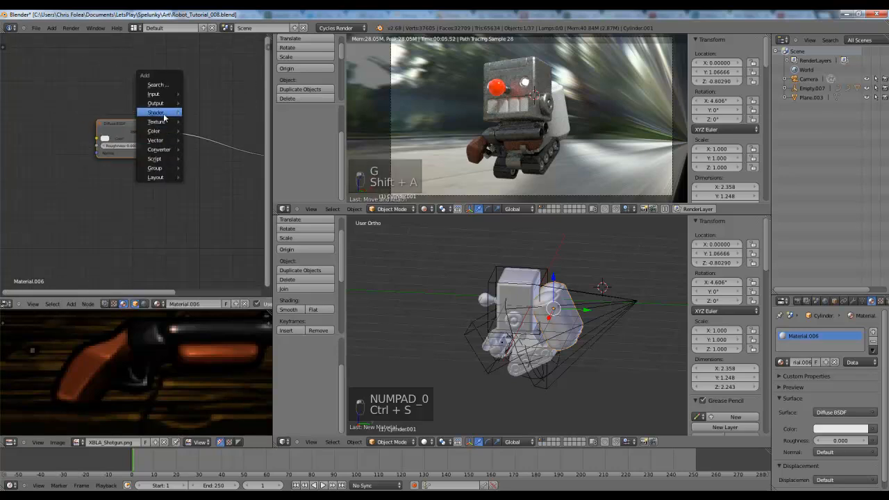
pyautogui.press('Escape')
pyautogui.hotkey('shift', 'a')
pyautogui.moveTo(155, 90)
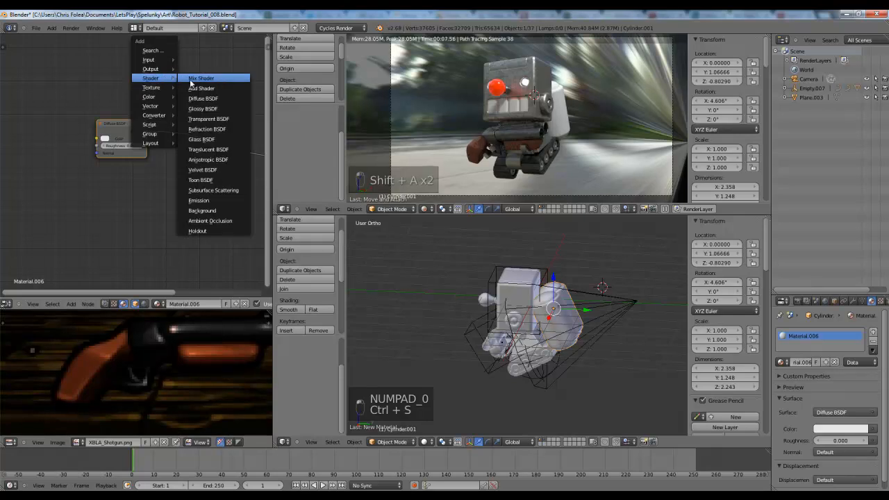
pyautogui.click(201, 78)
pyautogui.press('g')
pyautogui.click(205, 162)
# - Add a Glossy BSDF with roughness 0.025 and link it to the Mix Shader's second shader input
pyautogui.hotkey('shift', 'a')
pyautogui.moveTo(96, 158)
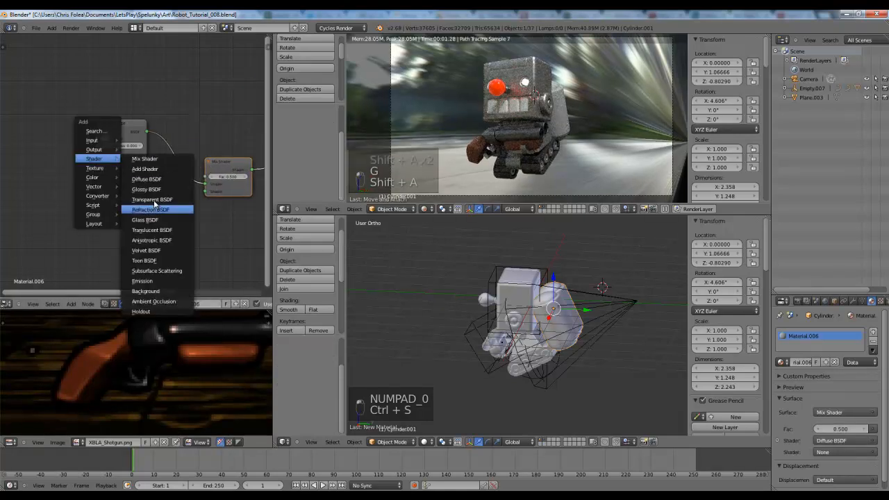
pyautogui.click(145, 188)
pyautogui.click(163, 200)
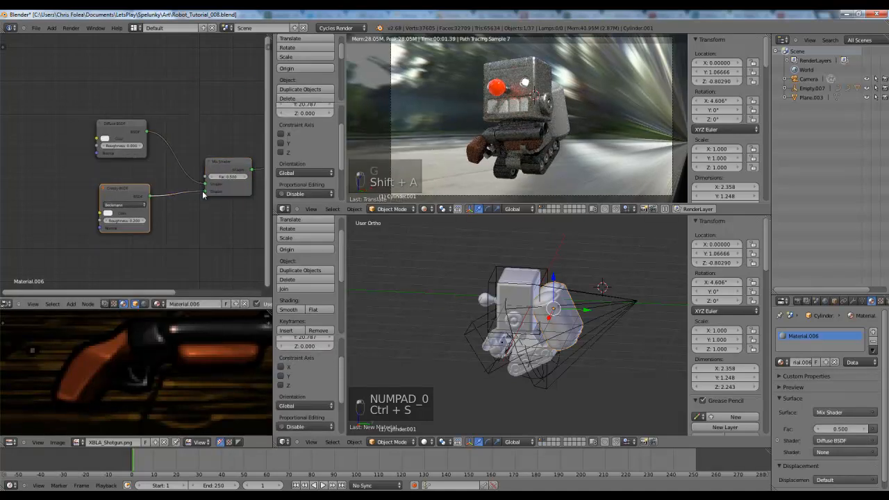
pyautogui.moveTo(203, 195); pyautogui.dragTo(206, 192)
pyautogui.press('Return')
pyautogui.scroll(2, 131, 163)
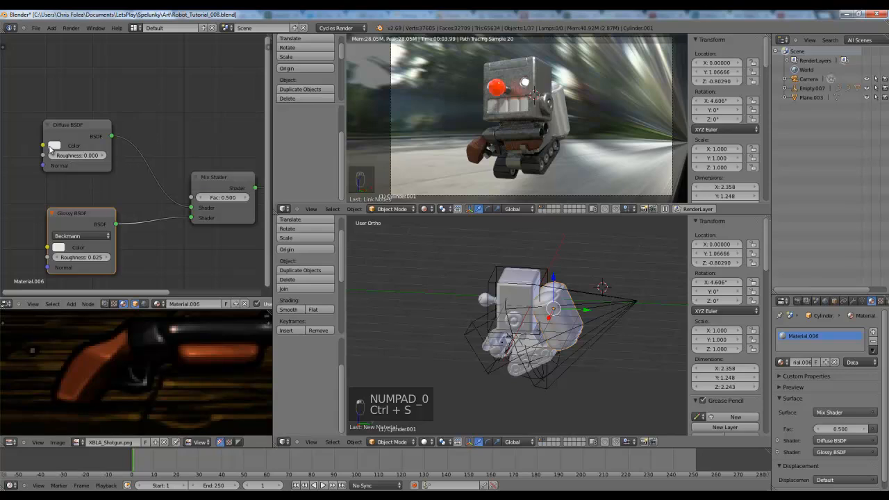
# - Show XBLA_Jetpack.png as the reference image and set the Diffuse BSDF colour to the jetpack's blue (H 0.643, S 1.000, V 0.610)
pyautogui.click(54, 145)
pyautogui.click(116, 172)
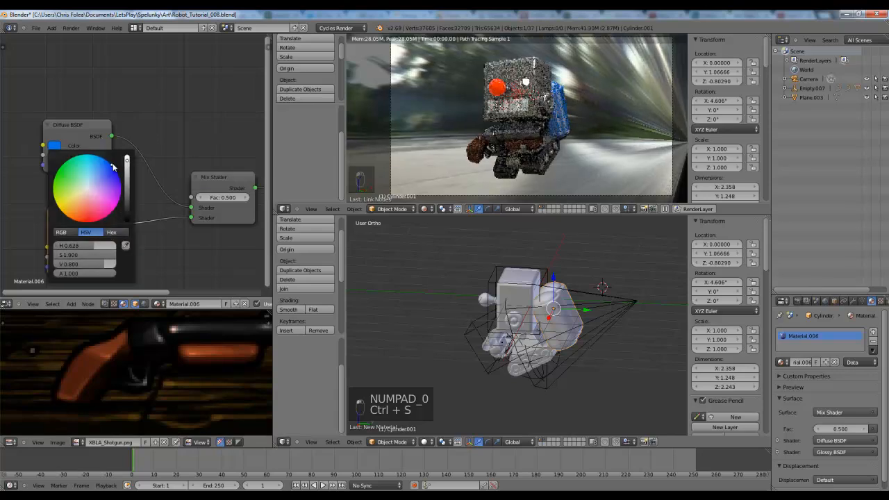
pyautogui.click(53, 443)
pyautogui.click(79, 443)
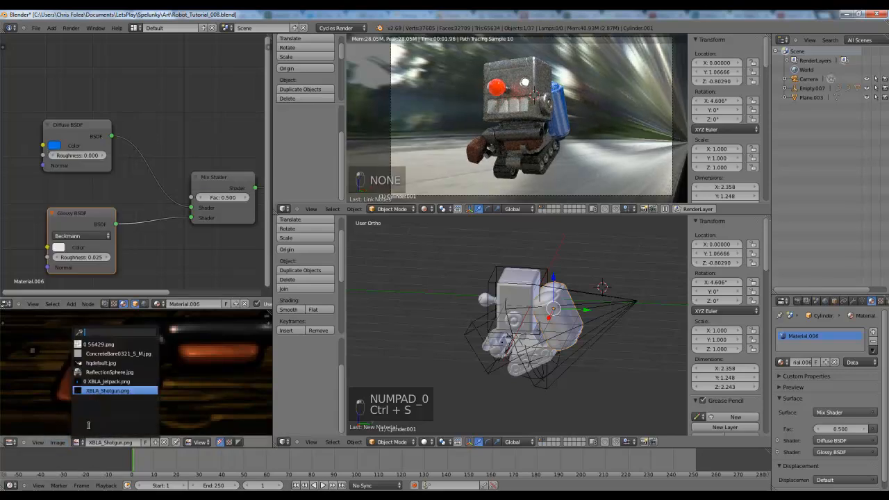
pyautogui.click(98, 381)
pyautogui.click(55, 145)
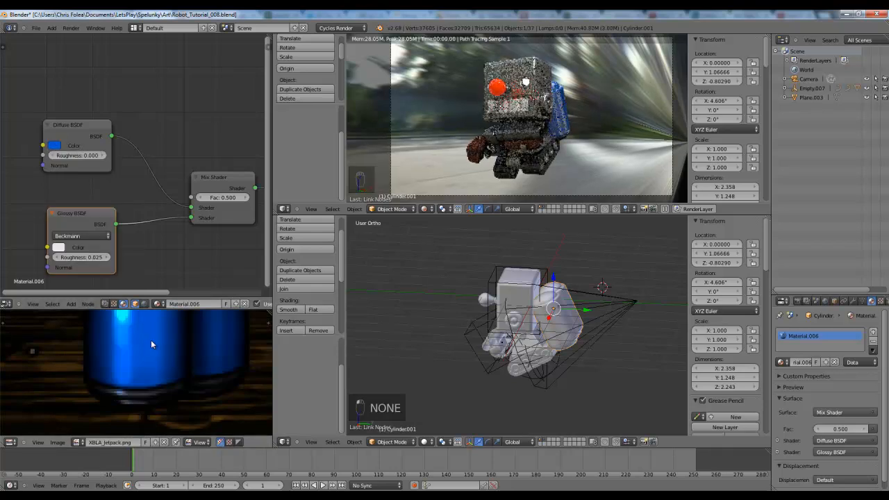
pyautogui.scroll(2, 218, 138)
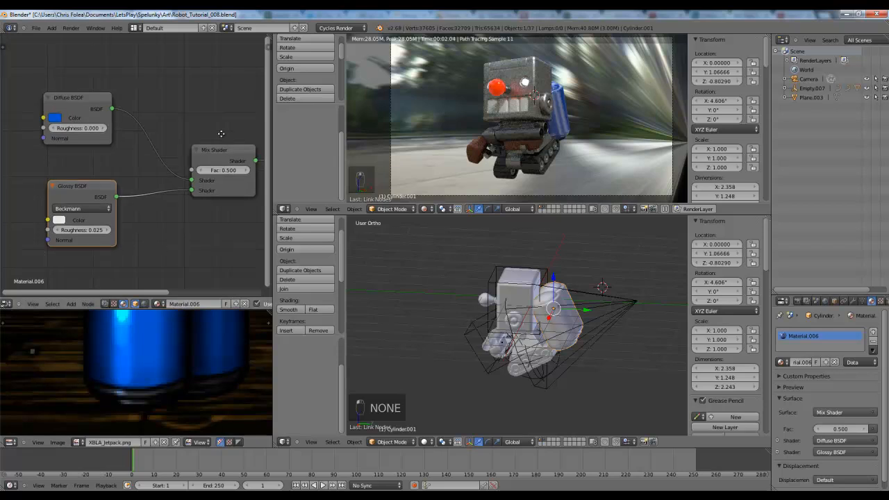
# - Move the Mix Shader node closer to the Material Output, leaving space before it
pyautogui.click(217, 234)
pyautogui.moveTo(229, 216); pyautogui.dragTo(82, 238, button='middle')
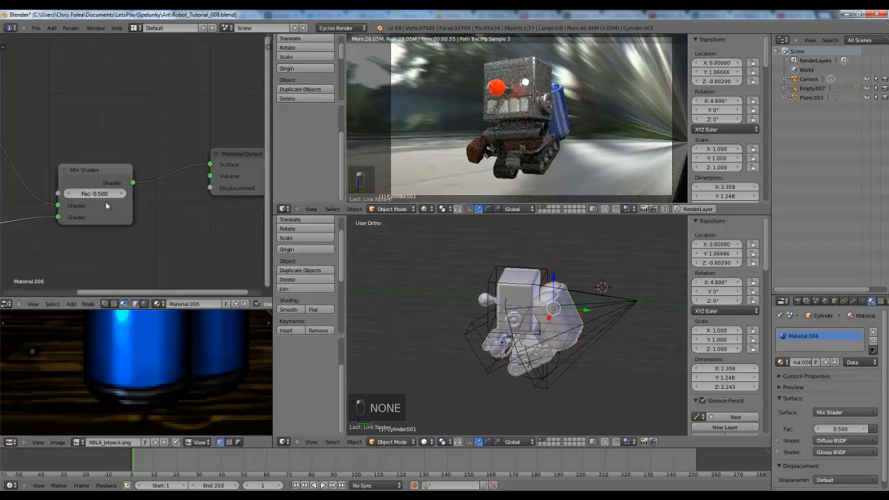
pyautogui.rightClick(99, 164)
pyautogui.press('g')
pyautogui.click(184, 137)
pyautogui.moveTo(184, 137); pyautogui.dragTo(259, 172, button='middle')
# - Add a Layer Weight node above the Diffuse BSDF and link its Facing output to the Mix Shader's Fac
pyautogui.hotkey('shift', 'a')
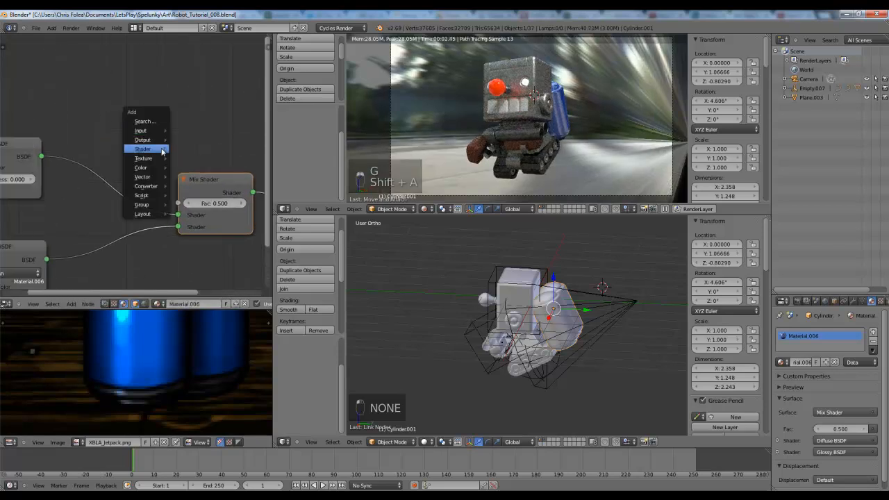
pyautogui.moveTo(146, 132)
pyautogui.click(194, 173)
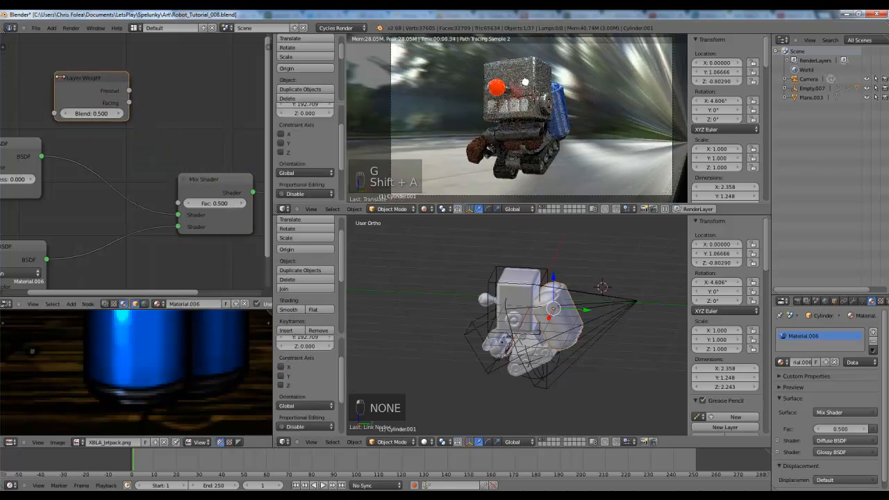
pyautogui.click(127, 105)
pyautogui.moveTo(129, 103); pyautogui.dragTo(179, 203)
pyautogui.moveTo(141, 168); pyautogui.dragTo(218, 208, button='middle')
pyautogui.press('g')
pyautogui.click(111, 101)
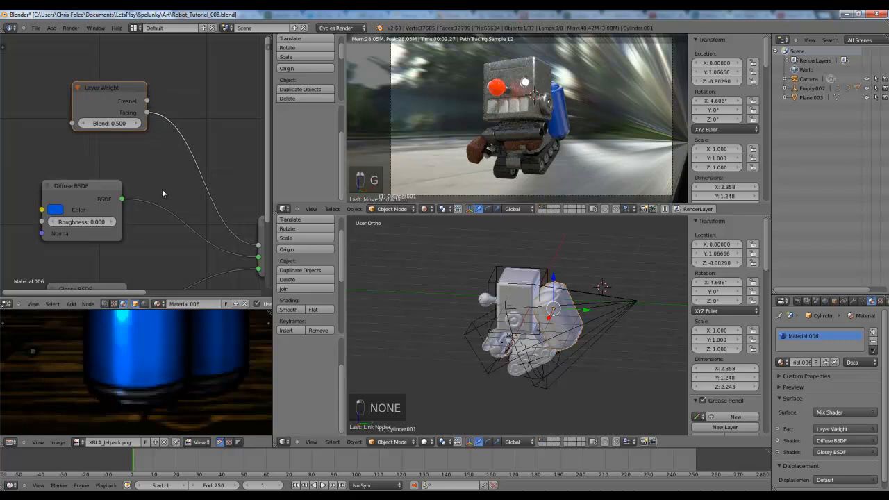
# - Insert a ColorRamp between the Layer Weight and Mix Shader nodes and shift both the ramp and Layer Weight away from the Mix Shader
pyautogui.moveTo(132, 177); pyautogui.dragTo(107, 158, button='middle')
pyautogui.scroll(-1, 106, 154)
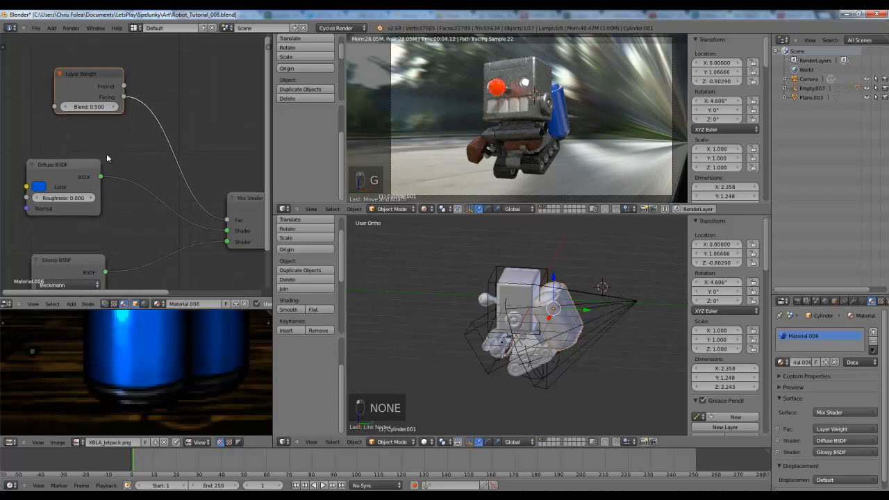
pyautogui.hotkey('shift', 'a')
pyautogui.moveTo(97, 199)
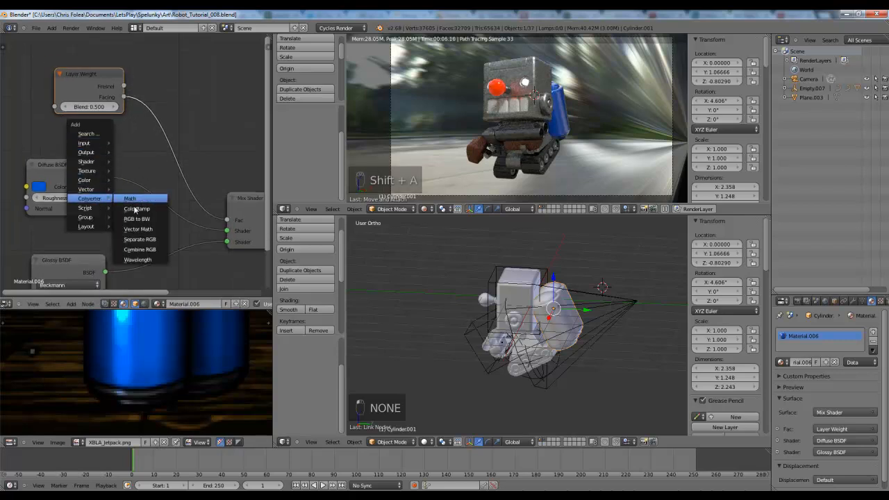
pyautogui.click(135, 209)
pyautogui.click(147, 58)
pyautogui.keyDown('shift'); pyautogui.rightClick(95, 75); pyautogui.keyUp('shift')
pyautogui.press('g')
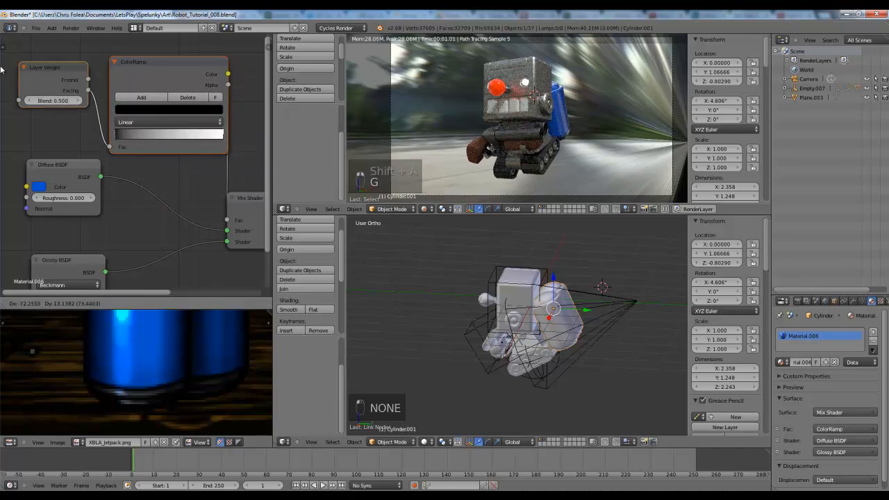
pyautogui.click(2, 68)
# - Tighten the ColorRamp gradient by moving the white stop to about three quarters and the black stop to about one fifth
pyautogui.moveTo(138, 137); pyautogui.dragTo(111, 135)
pyautogui.moveTo(221, 134); pyautogui.dragTo(197, 134)
pyautogui.moveTo(117, 138); pyautogui.dragTo(135, 136)
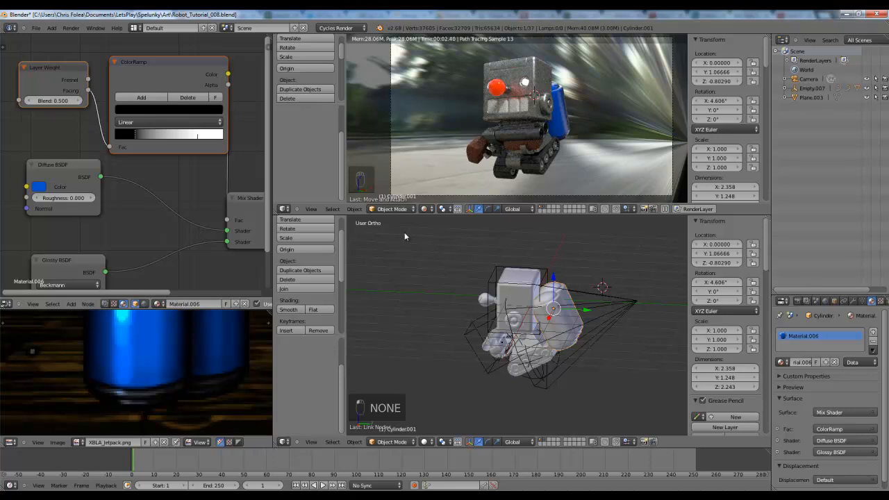
# - Enter Edit Mode on the back cylinder, get close to its domed top, and deselect all its geometry
pyautogui.moveTo(547, 302); pyautogui.dragTo(522, 339, button='middle')
pyautogui.press('KP_3')
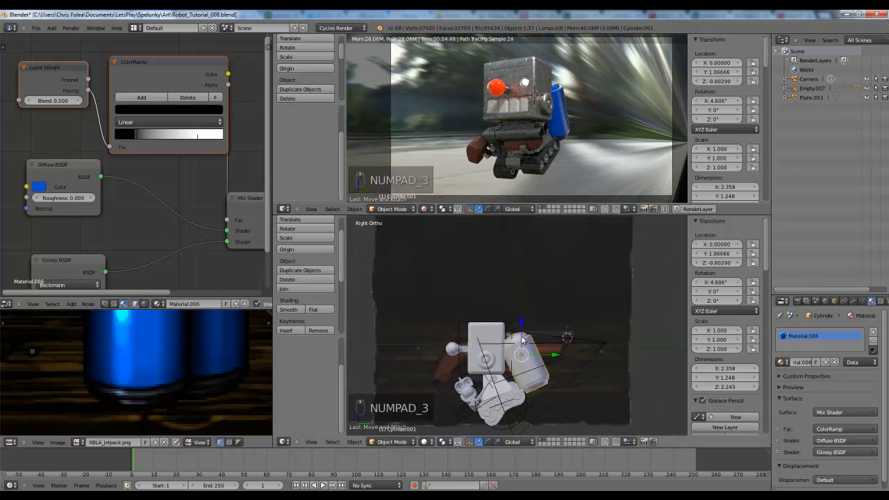
pyautogui.scroll(3, 500, 311)
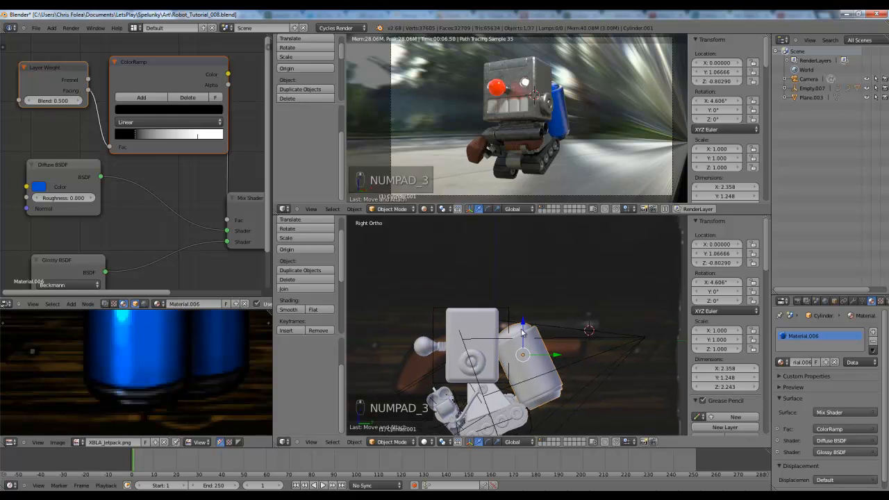
pyautogui.press('Tab')
pyautogui.moveTo(545, 265); pyautogui.dragTo(521, 305, button='middle')
pyautogui.scroll(4, 496, 326)
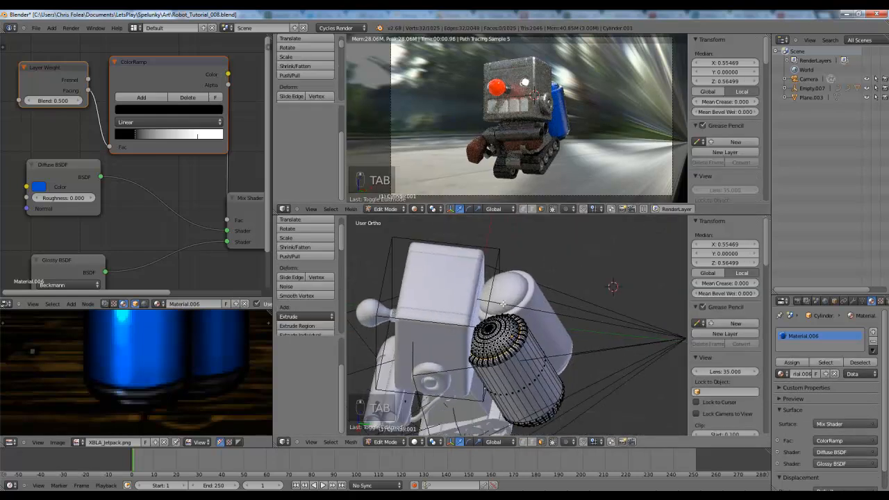
pyautogui.scroll(5, 486, 326)
pyautogui.press('a')
pyautogui.press('a')
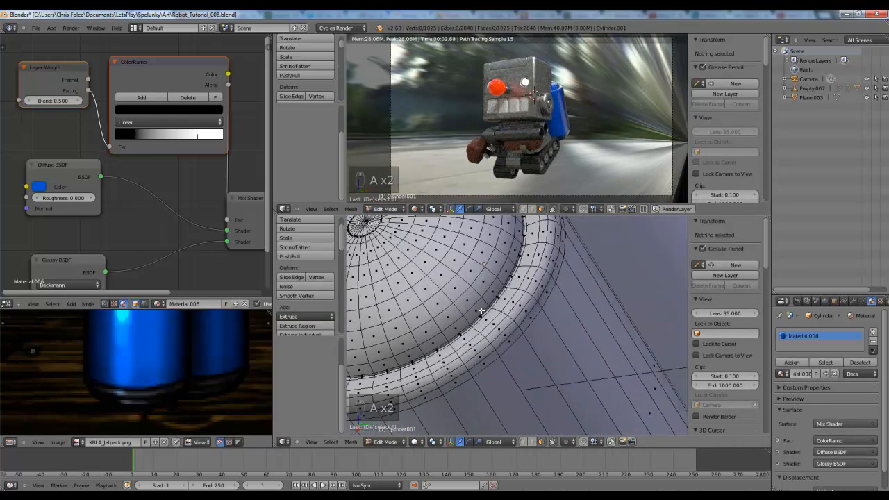
# - Select all the face loops of the cylinder's domed top cap, from inside the raised rim to the centre
pyautogui.keyDown('alt'); pyautogui.rightClick(461, 325); pyautogui.keyUp('alt')
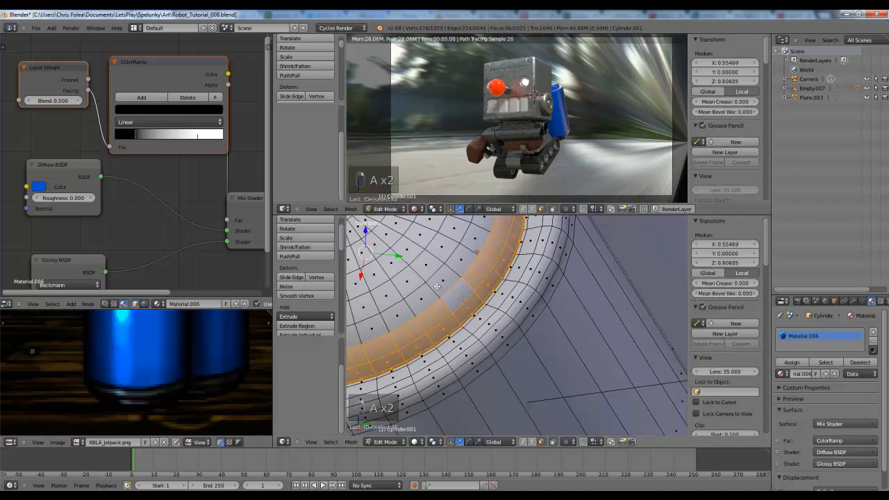
pyautogui.keyDown('alt'); pyautogui.keyDown('shift'); pyautogui.rightClick(420, 274); pyautogui.keyUp('shift'); pyautogui.keyUp('alt')
pyautogui.keyDown('alt'); pyautogui.keyDown('shift'); pyautogui.rightClick(411, 268); pyautogui.keyUp('shift'); pyautogui.keyUp('alt')
pyautogui.keyDown('alt'); pyautogui.keyDown('shift'); pyautogui.rightClick(397, 259); pyautogui.keyUp('shift'); pyautogui.keyUp('alt')
pyautogui.keyDown('shift'); pyautogui.moveTo(386, 265); pyautogui.dragTo(531, 347, button='middle'); pyautogui.keyUp('shift')
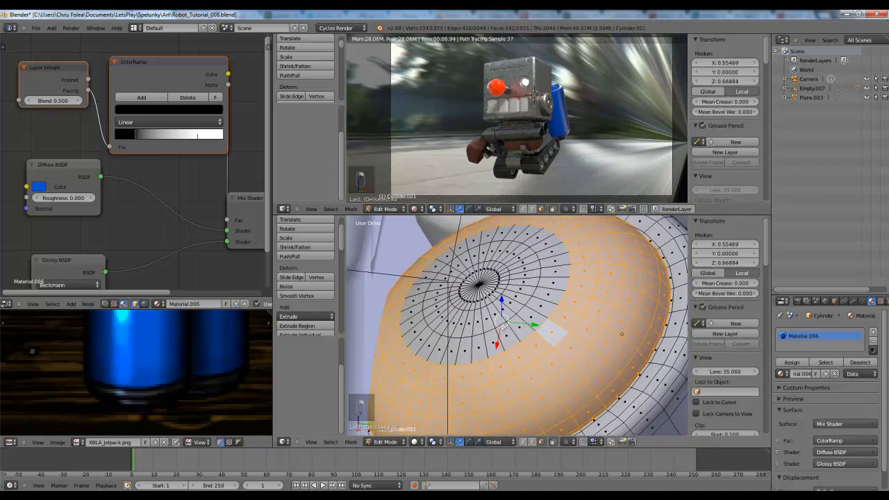
pyautogui.keyDown('alt'); pyautogui.keyDown('shift'); pyautogui.rightClick(511, 331); pyautogui.keyUp('shift'); pyautogui.keyUp('alt')
pyautogui.keyDown('alt'); pyautogui.keyDown('shift'); pyautogui.rightClick(497, 315); pyautogui.keyUp('shift'); pyautogui.keyUp('alt')
pyautogui.click(479, 285)
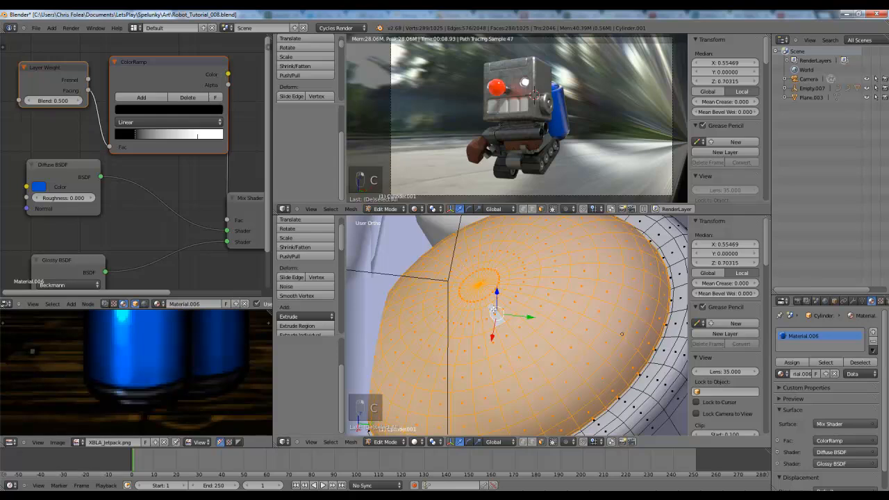
# - Add a second material slot with a new material, assign it to the selected dome faces, and return to Object Mode
pyautogui.scroll(-8, 490, 316)
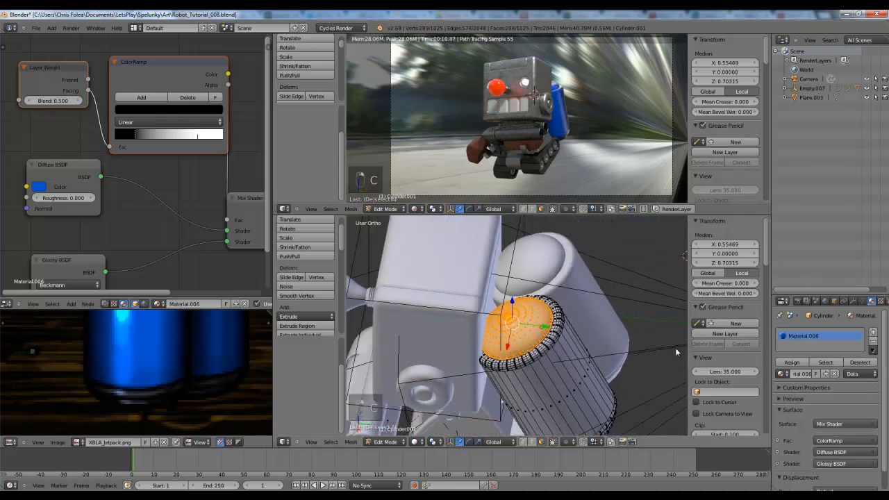
pyautogui.click(873, 332)
pyautogui.click(793, 362)
pyautogui.click(820, 374)
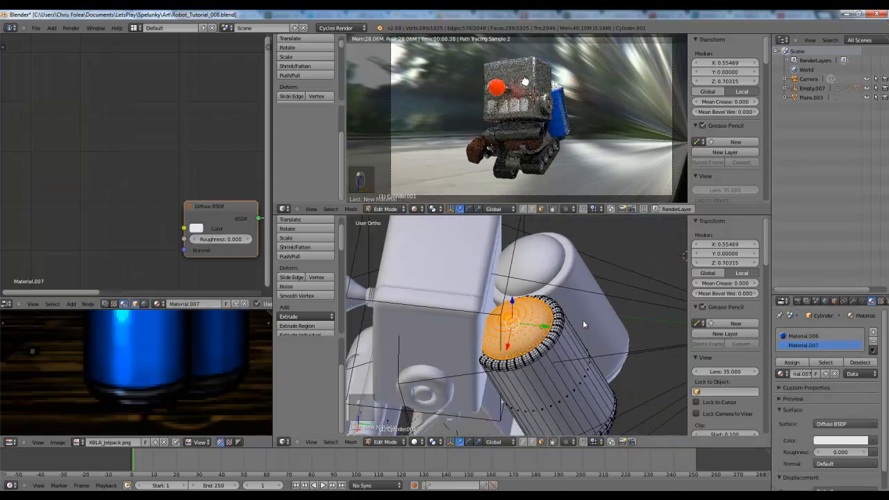
pyautogui.press('Tab')
# - Put a single-user copy of Material.006 in the second slot and make its diffuse colour a dark grey with saturation 0.000
pyautogui.click(783, 362)
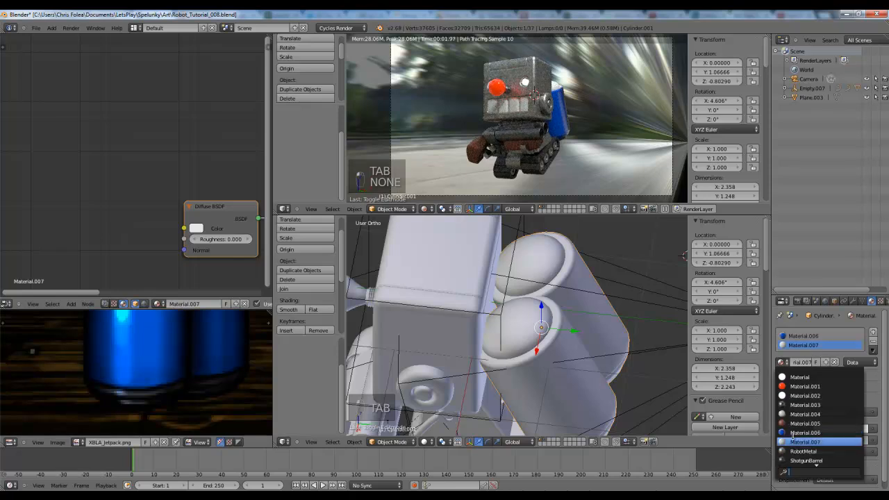
pyautogui.click(819, 437)
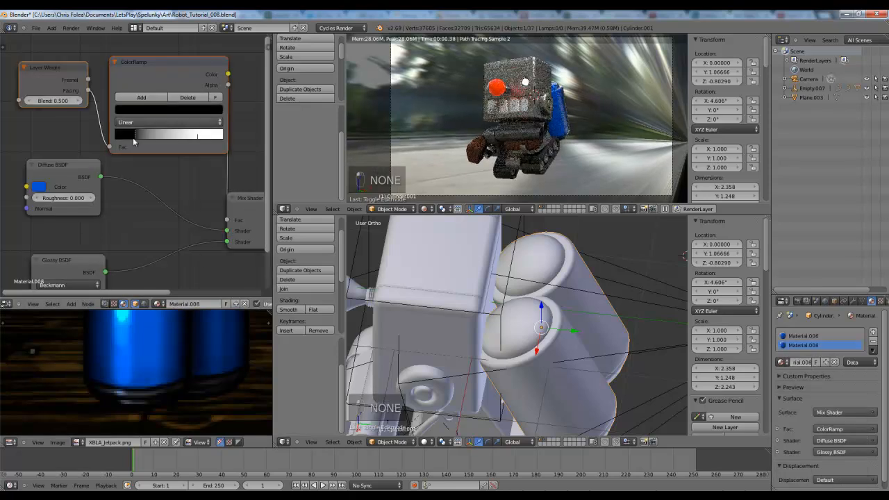
pyautogui.moveTo(60, 171); pyautogui.dragTo(116, 154, button='middle')
pyautogui.scroll(2, 114, 156)
pyautogui.click(93, 172)
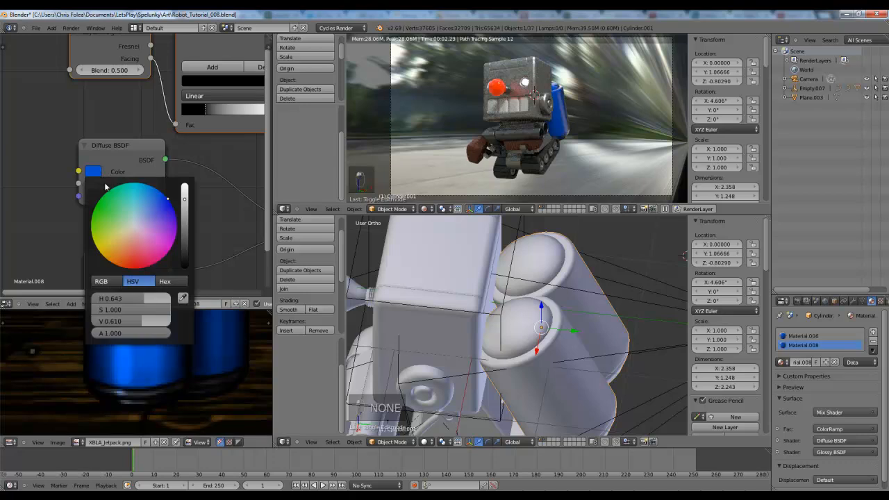
pyautogui.moveTo(141, 309); pyautogui.dragTo(9, 309)
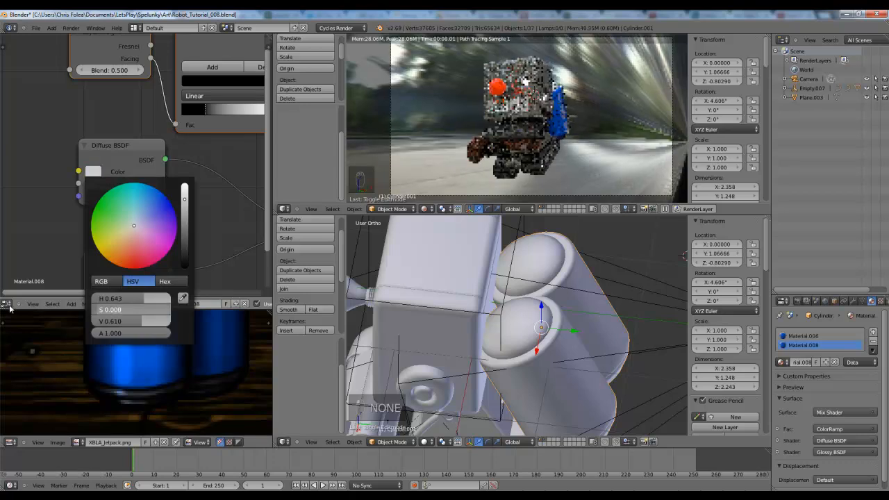
pyautogui.moveTo(185, 202); pyautogui.dragTo(184, 259)
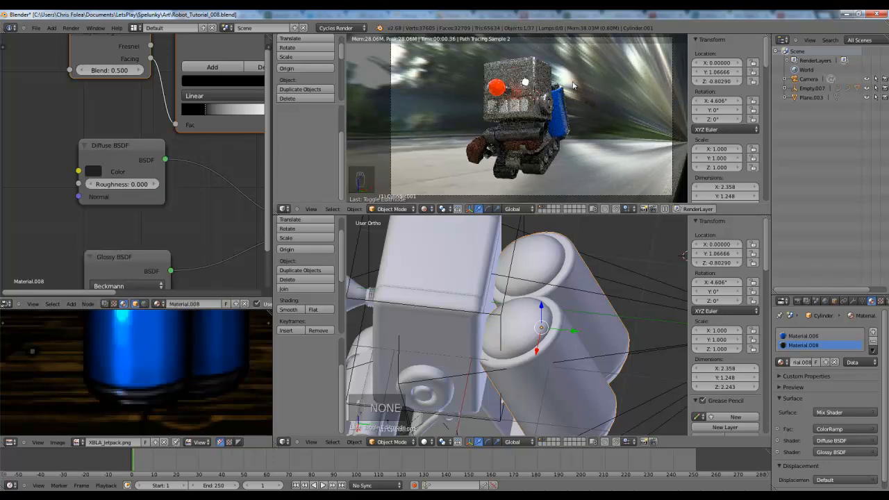
# - Return to Edit Mode on the cylinder and select the face loops around its stepped bottom end
pyautogui.scroll(-4, 597, 347)
pyautogui.press('Tab')
pyautogui.moveTo(598, 345); pyautogui.dragTo(507, 368, button='middle')
pyautogui.scroll(7, 507, 368)
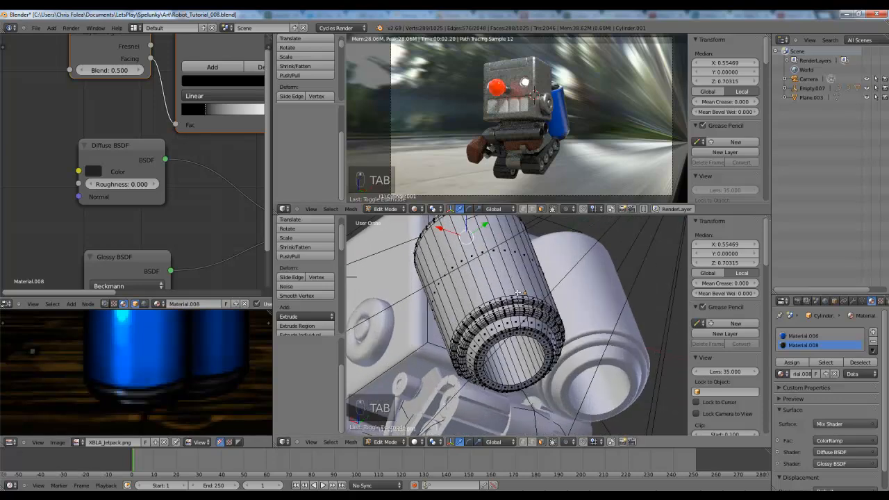
pyautogui.keyDown('alt'); pyautogui.rightClick(496, 279); pyautogui.keyUp('alt')
pyautogui.keyDown('alt'); pyautogui.keyDown('shift'); pyautogui.rightClick(498, 286); pyautogui.keyUp('shift'); pyautogui.keyUp('alt')
pyautogui.keyDown('alt'); pyautogui.keyDown('shift'); pyautogui.rightClick(499, 291); pyautogui.keyUp('shift'); pyautogui.keyUp('alt')
pyautogui.keyDown('alt'); pyautogui.keyDown('shift'); pyautogui.rightClick(501, 295); pyautogui.keyUp('shift'); pyautogui.keyUp('alt')
pyautogui.keyDown('alt'); pyautogui.keyDown('shift'); pyautogui.rightClick(502, 300); pyautogui.keyUp('shift'); pyautogui.keyUp('alt')
pyautogui.keyDown('alt'); pyautogui.keyDown('shift'); pyautogui.moveTo(503, 313); pyautogui.dragTo(514, 336, button='right'); pyautogui.keyUp('shift'); pyautogui.keyUp('alt')
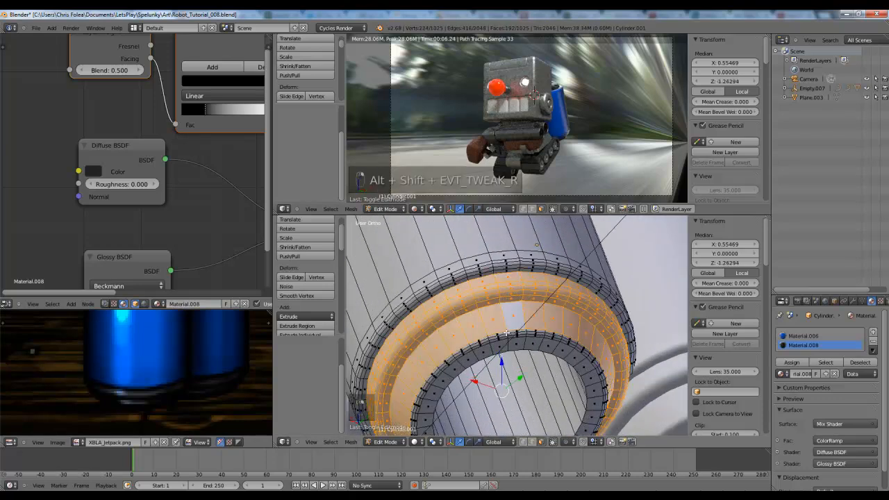
# - Extend the selection to the inner step's face loops and the flat rim around the opening at the cylinder's bottom end
pyautogui.keyDown('alt'); pyautogui.keyDown('shift'); pyautogui.rightClick(507, 334); pyautogui.keyUp('shift'); pyautogui.keyUp('alt')
pyautogui.hotkey('ctrl', 'z')
pyautogui.keyDown('shift'); pyautogui.moveTo(512, 373); pyautogui.dragTo(498, 317, button='middle'); pyautogui.keyUp('shift')
pyautogui.scroll(3, 497, 317)
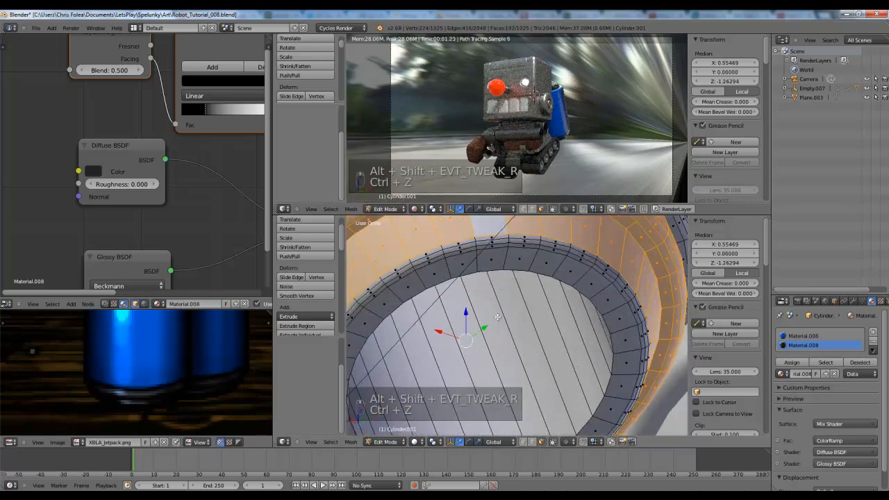
pyautogui.scroll(3, 475, 254)
pyautogui.keyDown('alt'); pyautogui.keyDown('shift'); pyautogui.rightClick(471, 239); pyautogui.keyUp('shift'); pyautogui.keyUp('alt')
pyautogui.keyDown('alt'); pyautogui.keyDown('shift'); pyautogui.rightClick(473, 244); pyautogui.keyUp('shift'); pyautogui.keyUp('alt')
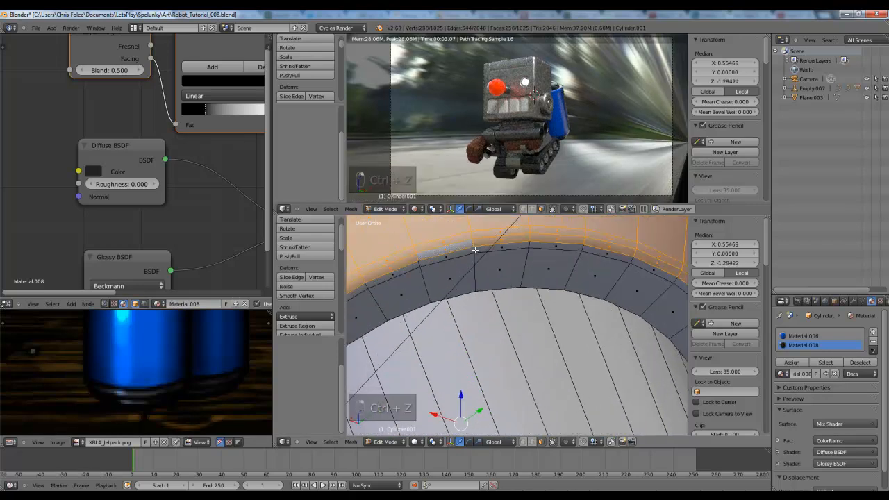
pyautogui.keyDown('alt'); pyautogui.keyDown('shift'); pyautogui.rightClick(475, 249); pyautogui.keyUp('shift'); pyautogui.keyUp('alt')
pyautogui.keyDown('alt'); pyautogui.keyDown('shift'); pyautogui.rightClick(476, 263); pyautogui.keyUp('shift'); pyautogui.keyUp('alt')
pyautogui.scroll(-8, 499, 308)
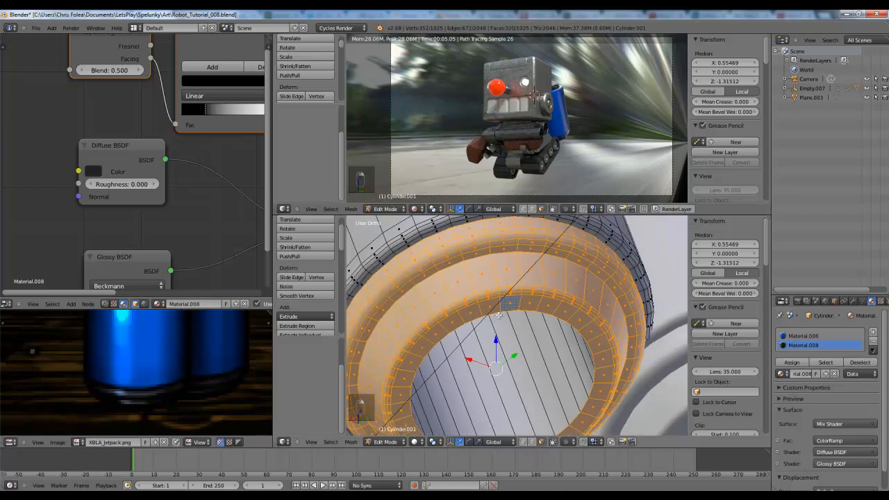
# - Add the opening's inner wall to the selection, assign Material.008 to the selected bottom faces, and return to Object Mode
pyautogui.keyDown('alt'); pyautogui.keyDown('shift'); pyautogui.rightClick(527, 375); pyautogui.keyUp('shift'); pyautogui.keyUp('alt')
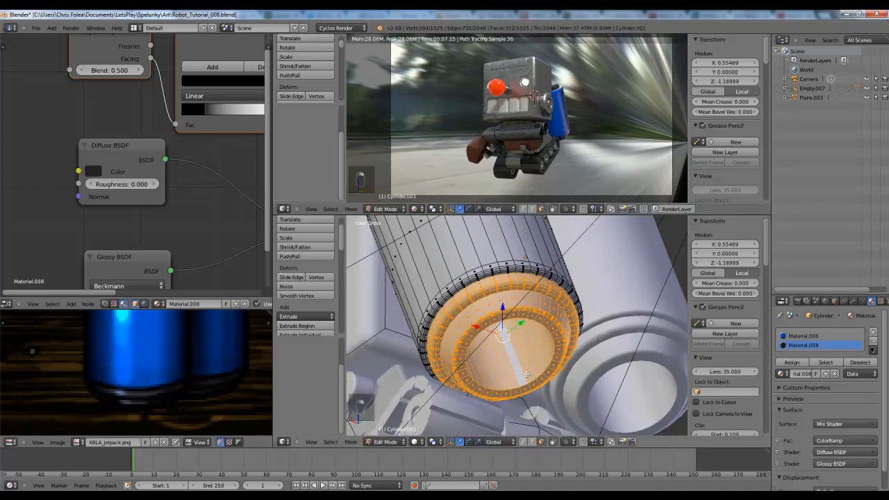
pyautogui.click(790, 362)
pyautogui.press('Tab')
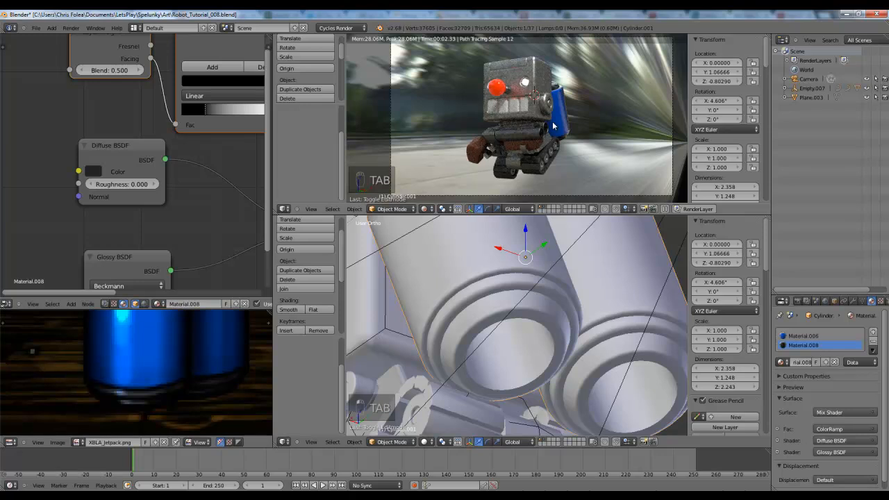
# - Select the reddish-brown piece beneath the gun barrels and set its Mapping node's X location to 0.5 in Material.005
pyautogui.press('KP_0')
pyautogui.scroll(5, 536, 128)
pyautogui.moveTo(561, 150); pyautogui.dragTo(542, 96, button='middle')
pyautogui.scroll(2, 527, 137)
pyautogui.moveTo(539, 101); pyautogui.dragTo(543, 150, button='middle')
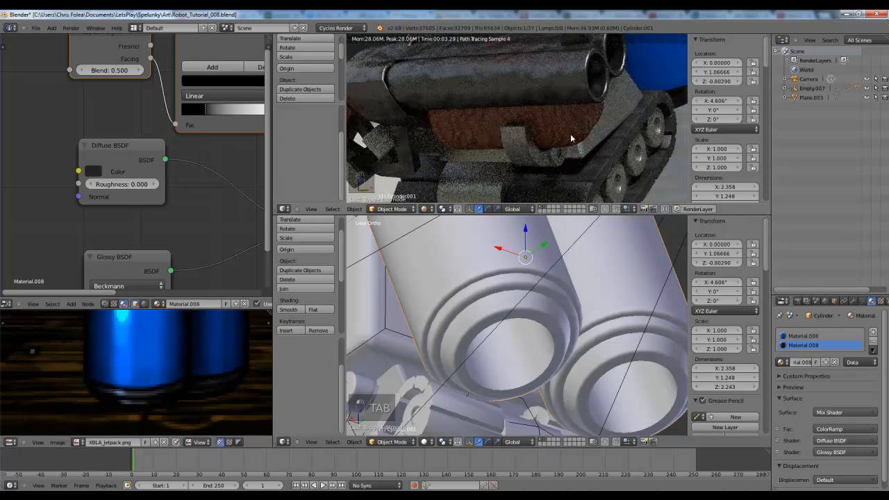
pyautogui.rightClick(573, 132)
pyautogui.scroll(-5, 156, 197)
pyautogui.moveTo(118, 214); pyautogui.dragTo(262, 209, button='middle')
pyautogui.moveTo(192, 237); pyautogui.dragTo(240, 175, button='middle')
pyautogui.moveTo(189, 185); pyautogui.dragTo(202, 135, button='middle')
pyautogui.scroll(1, 173, 139)
pyautogui.click(48, 171)
pyautogui.write('0.5')
pyautogui.press('Return')
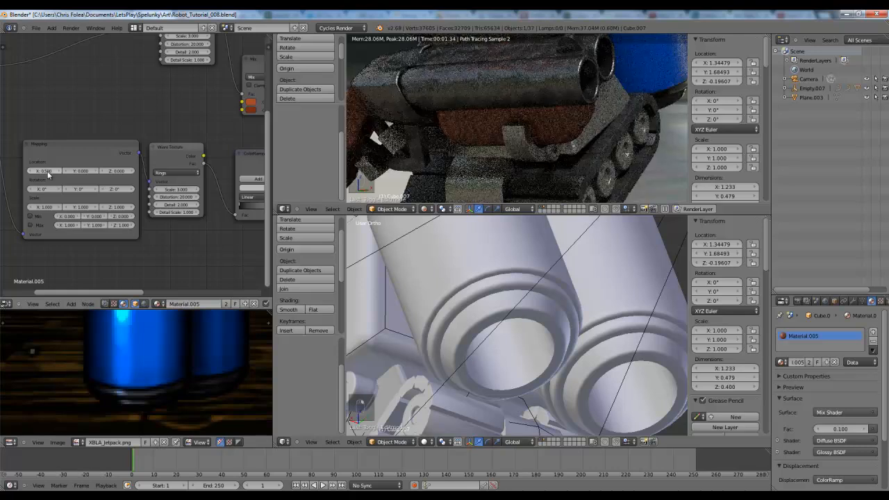
# - Brighten the reddish-brown Color2 of the Mix node driven by the upper Wave Texture in Material.005
pyautogui.keyDown('ctrl'); pyautogui.moveTo(40, 207); pyautogui.dragTo(77, 193, button='middle'); pyautogui.keyUp('ctrl')
pyautogui.scroll(3, 104, 189)
pyautogui.click(133, 174)
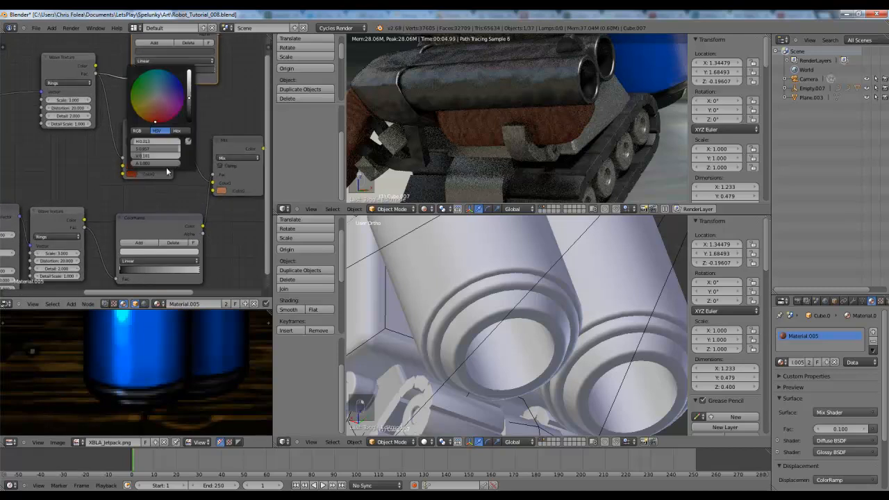
pyautogui.moveTo(188, 105); pyautogui.dragTo(189, 87)
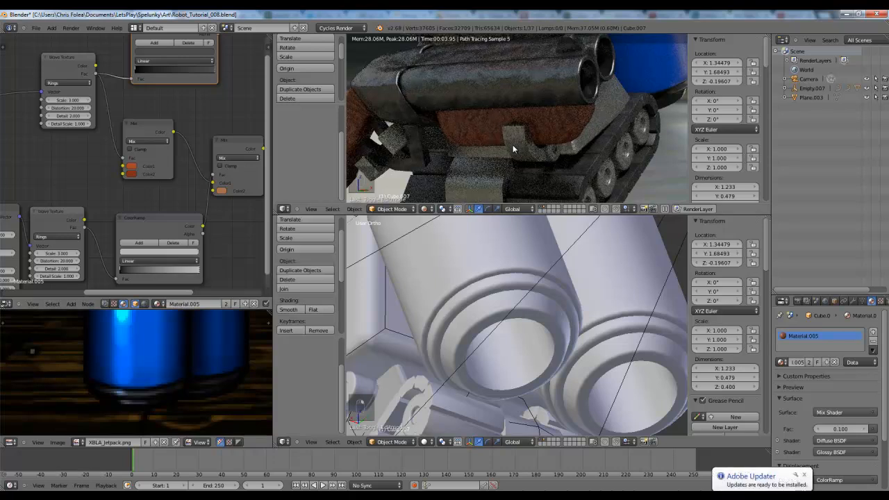
# - Make the film background transparent in the render settings, with the whole robot framed in the rendered camera view
pyautogui.scroll(-2, 512, 146)
pyautogui.scroll(-1, 512, 144)
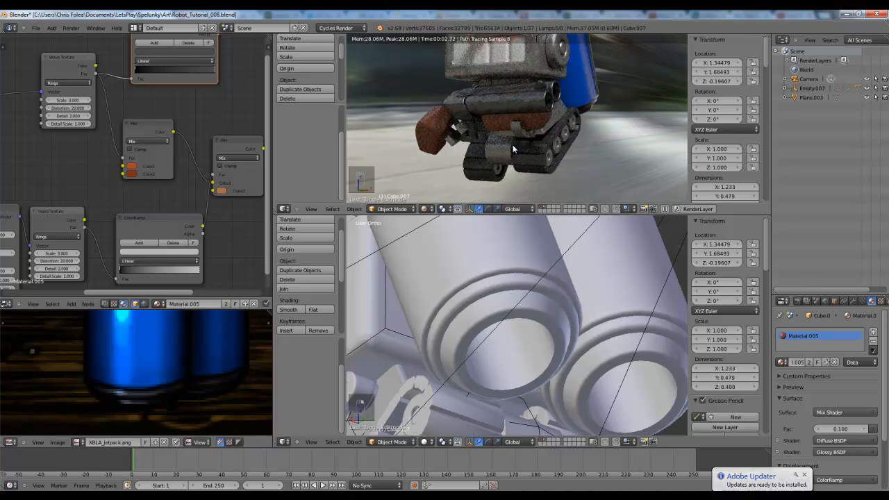
pyautogui.scroll(-2, 512, 149)
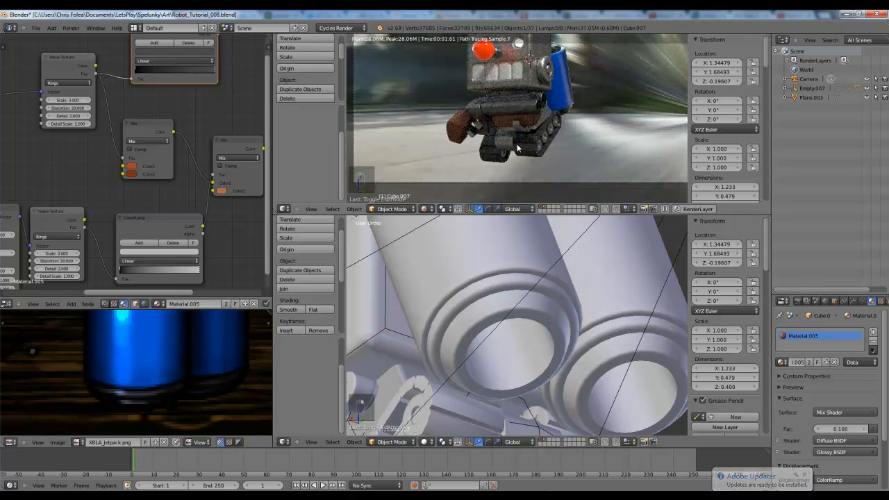
pyautogui.keyDown('shift'); pyautogui.moveTo(502, 129); pyautogui.dragTo(476, 162, button='middle'); pyautogui.keyUp('shift')
pyautogui.scroll(-1, 476, 163)
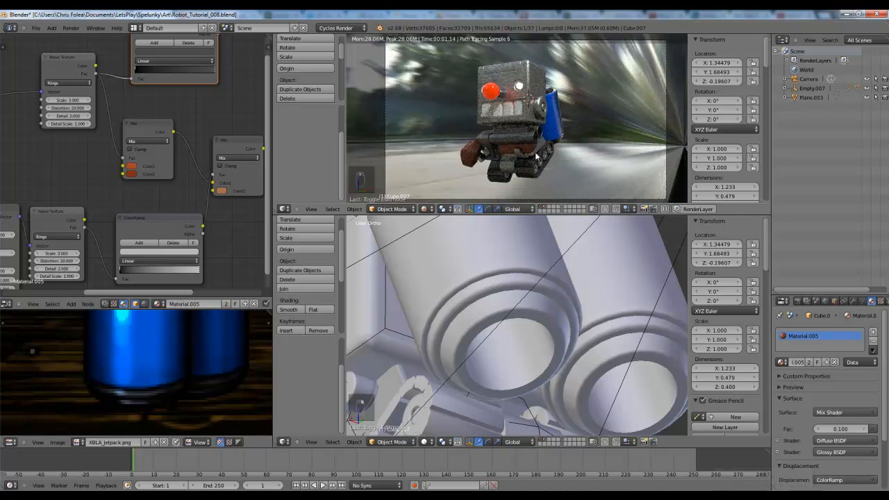
pyautogui.click(798, 300)
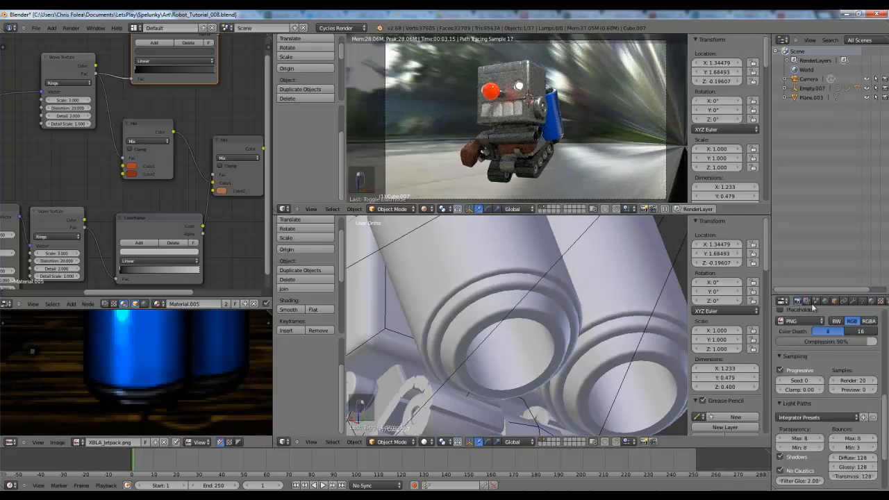
pyautogui.scroll(-3, 810, 393)
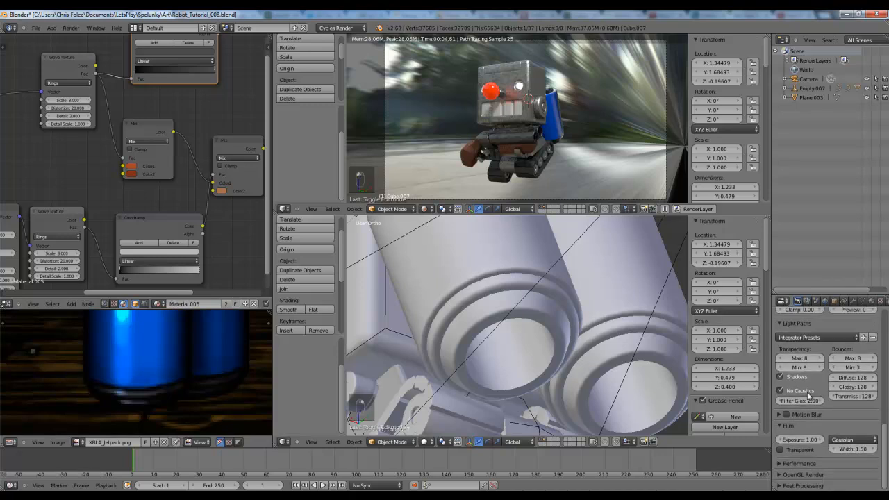
pyautogui.click(790, 450)
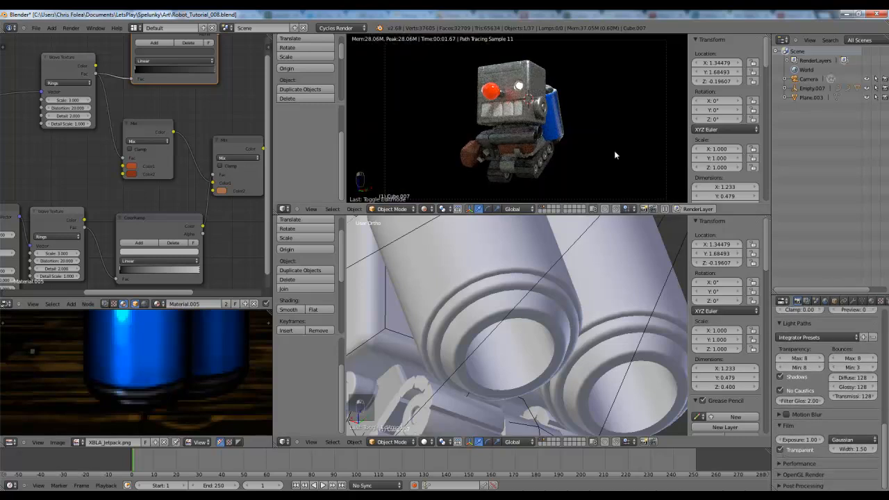